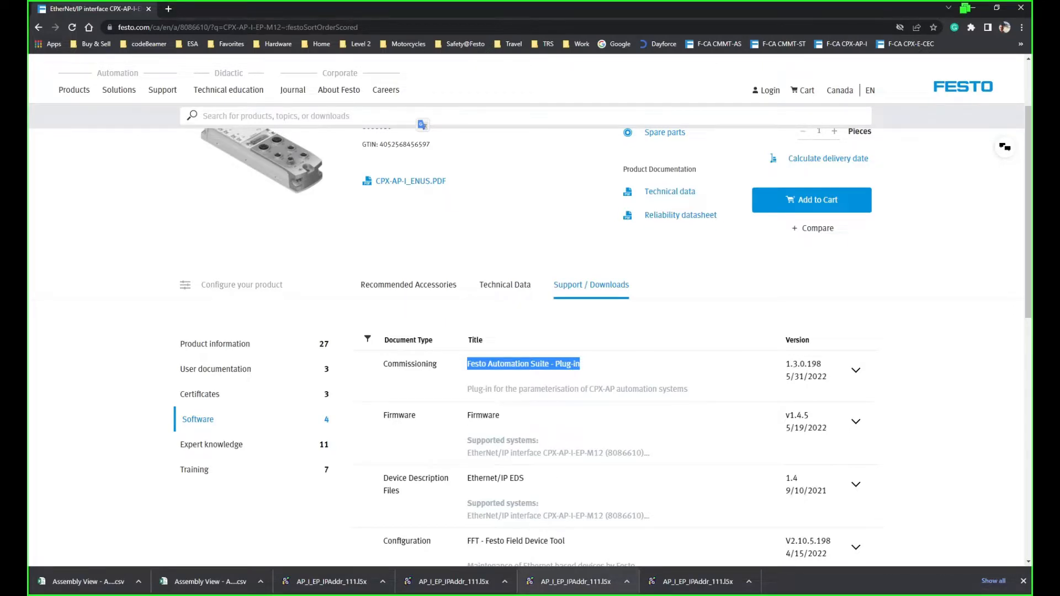
Switch to the Festo Field Device Tool and check the network properties of the AP_I_EP_IPAddr_111 device.
key(super+d)
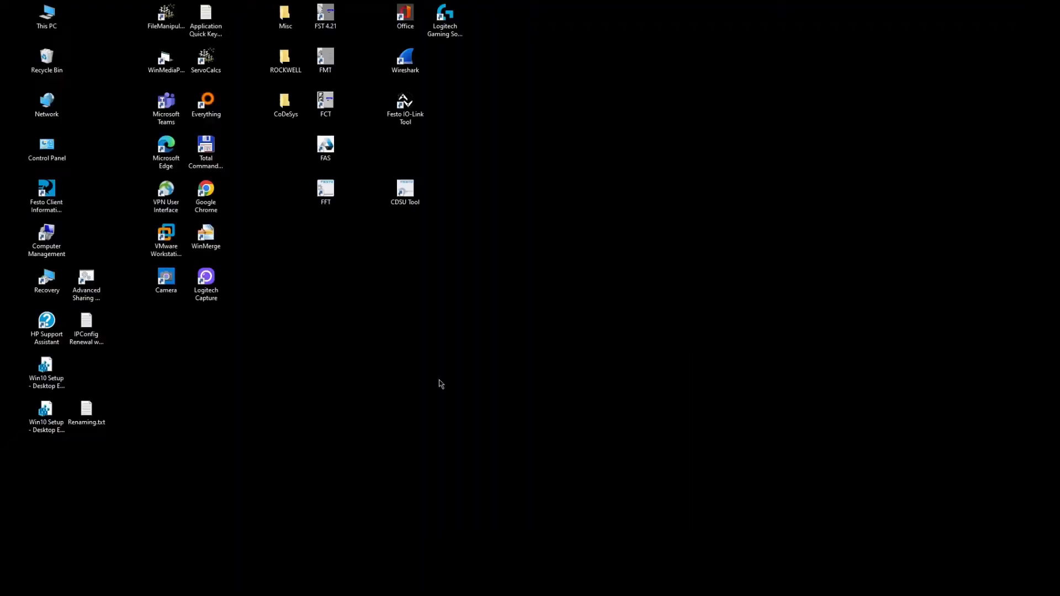
double_click(321, 194)
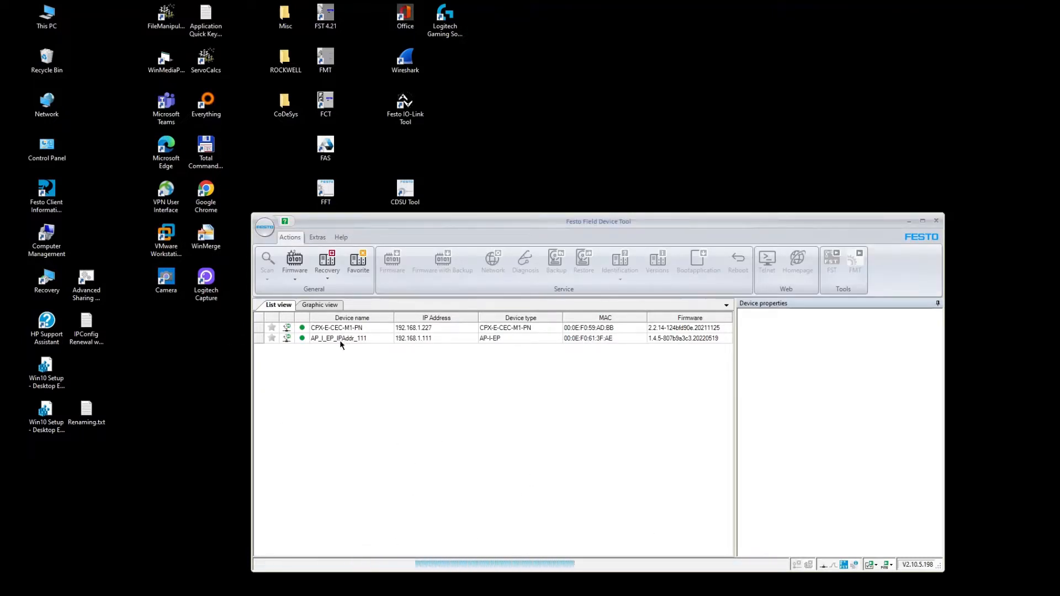
click(370, 339)
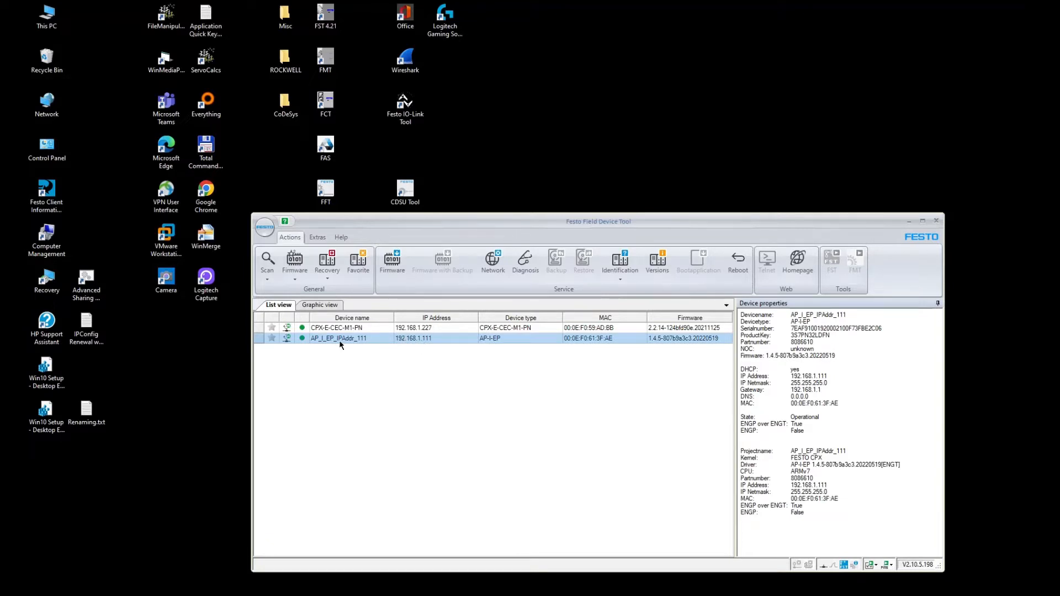
right_click(435, 341)
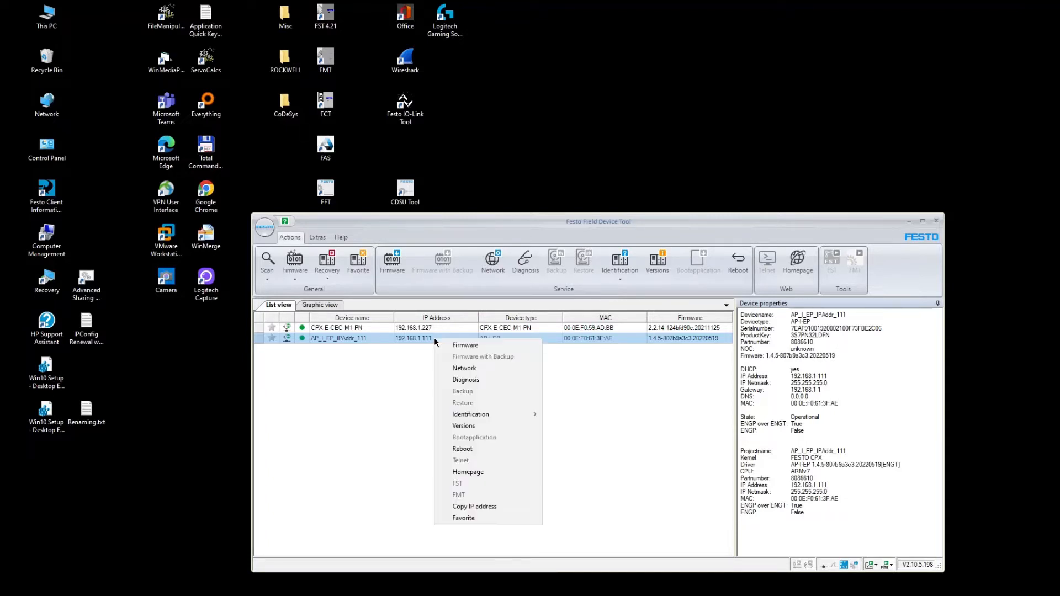
click(469, 368)
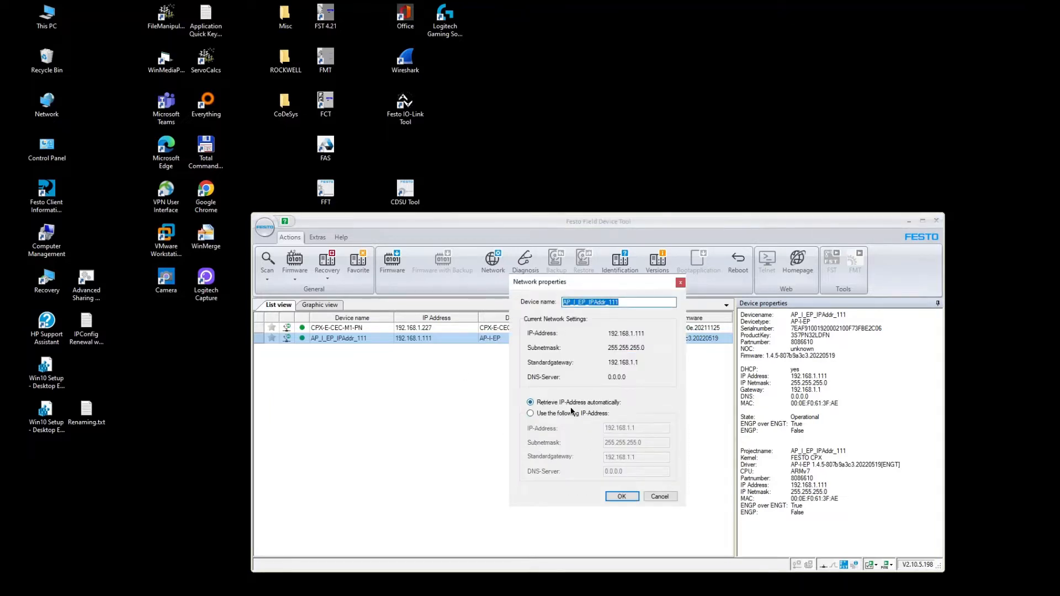
click(670, 497)
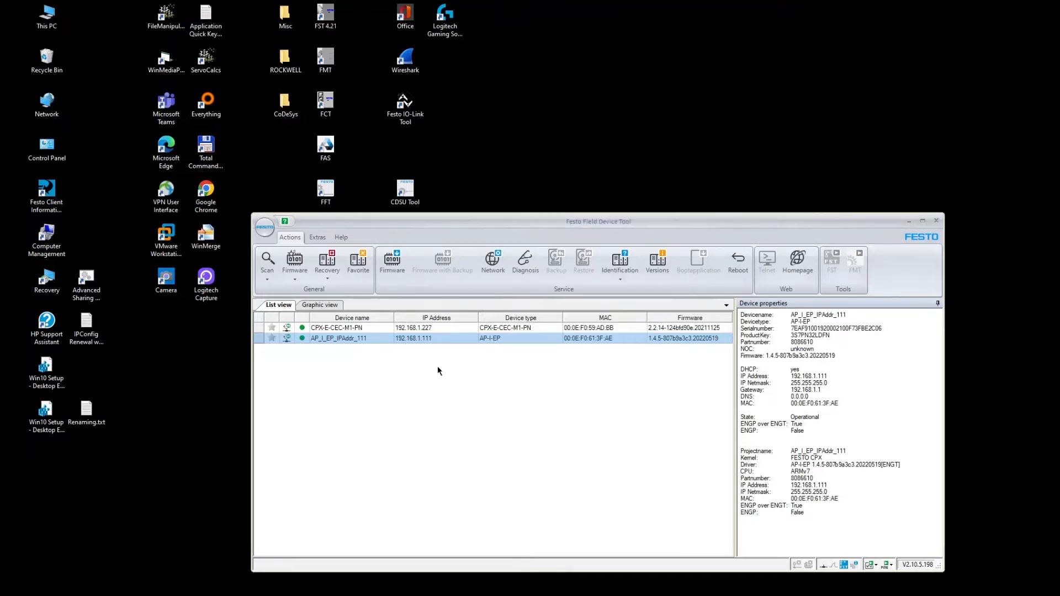
Switch to Chrome and open the device's web server at 192.168.1.111 in a new tab.
right_click(441, 342)
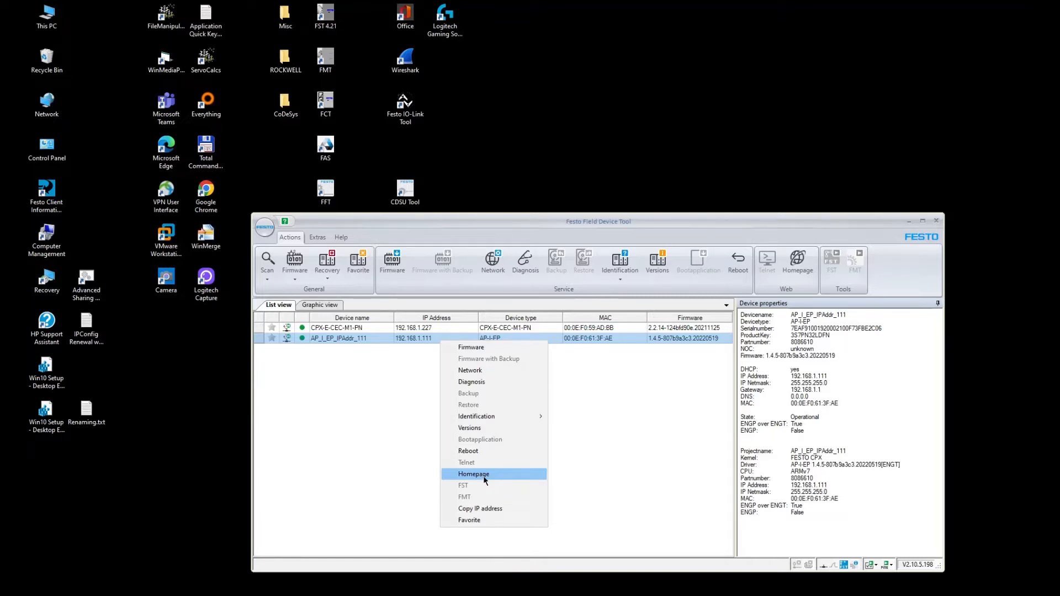
click(604, 478)
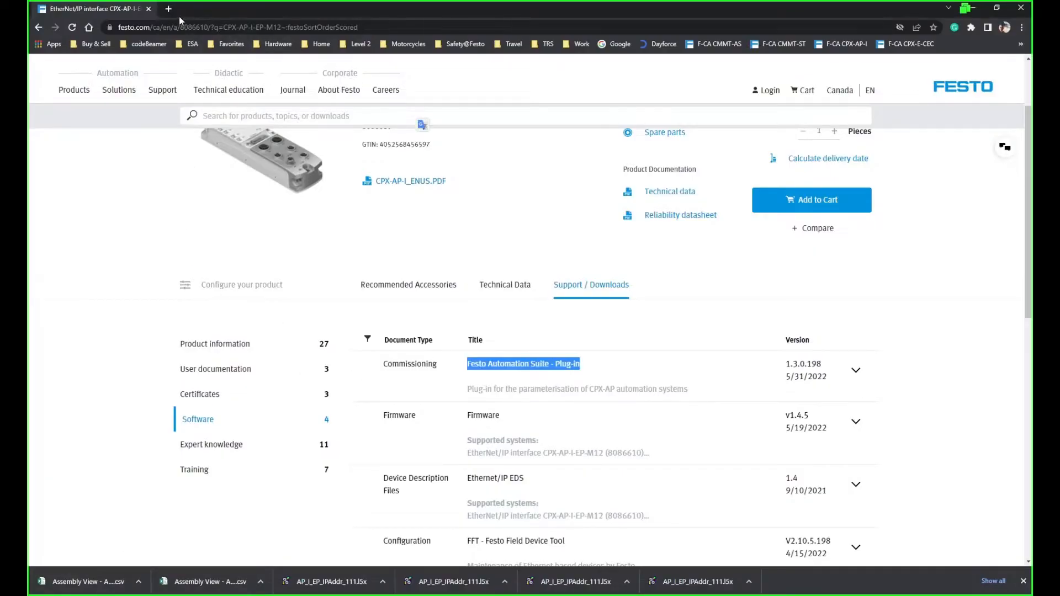
click(168, 9)
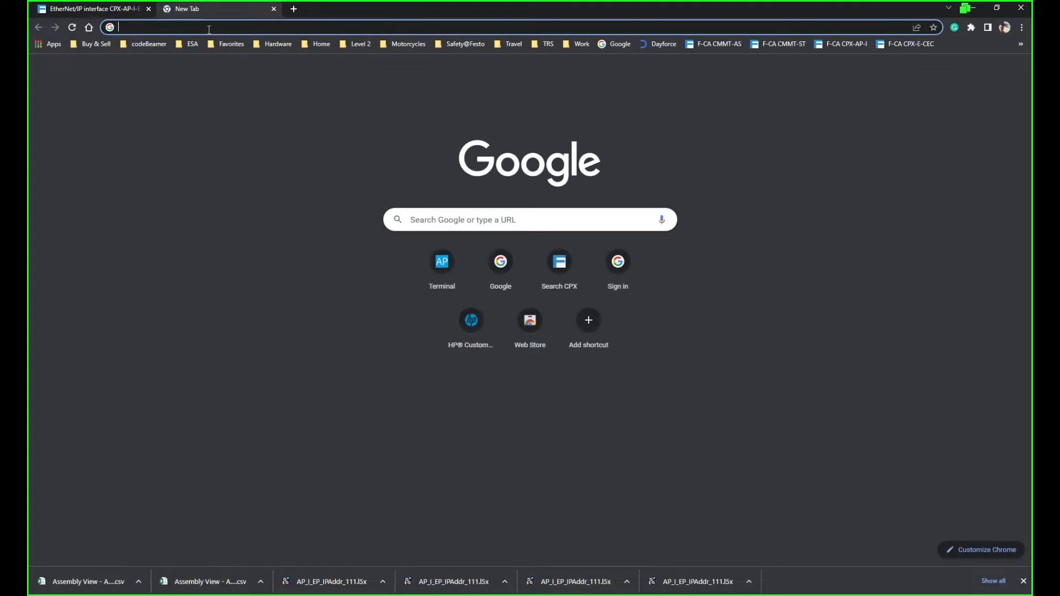
click(210, 28)
text(192.168.1)
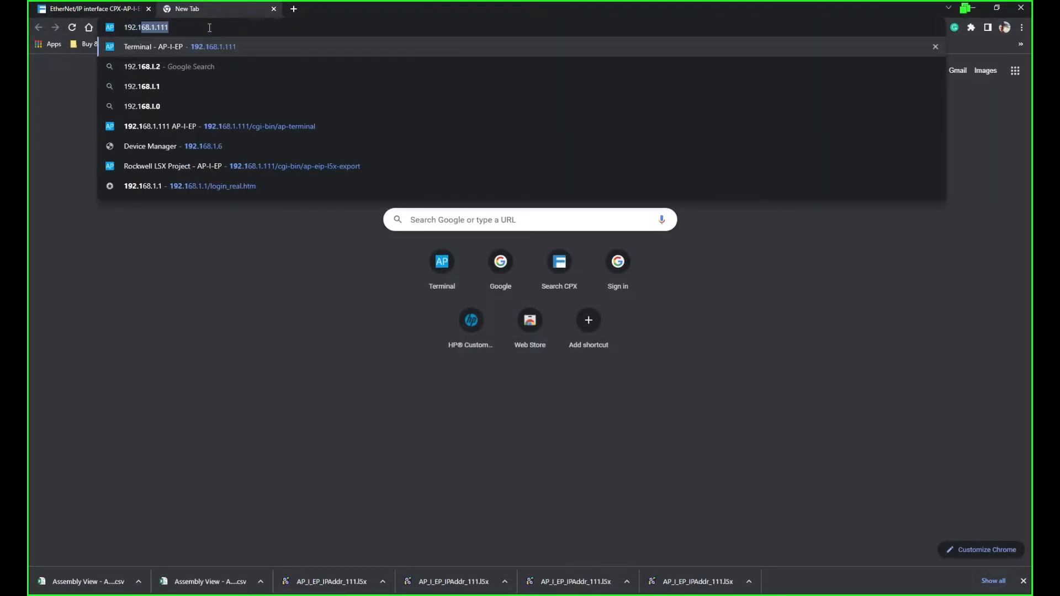
text(.1111)
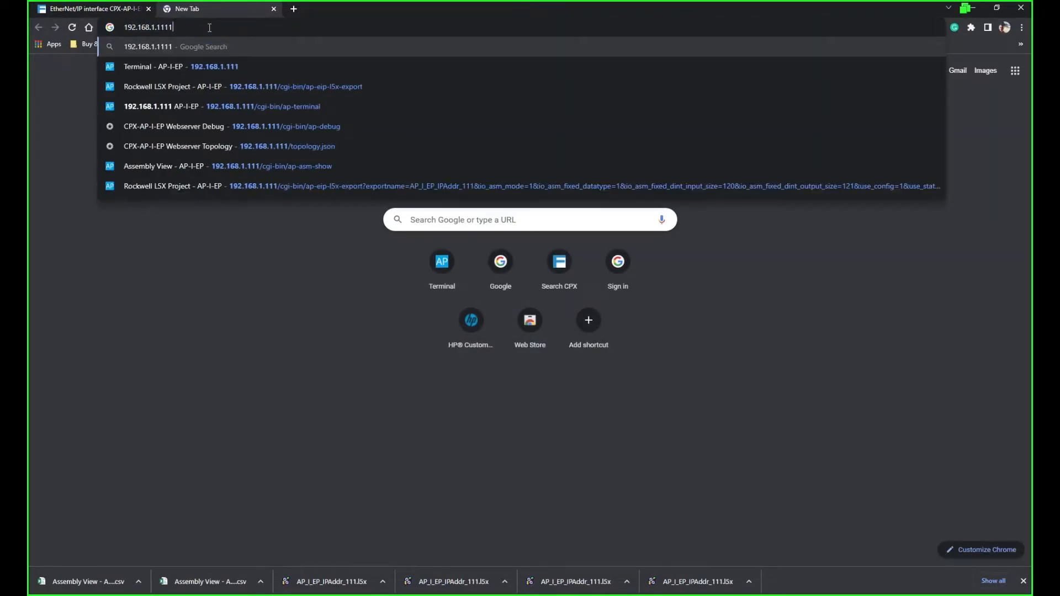
key(BackSpace)
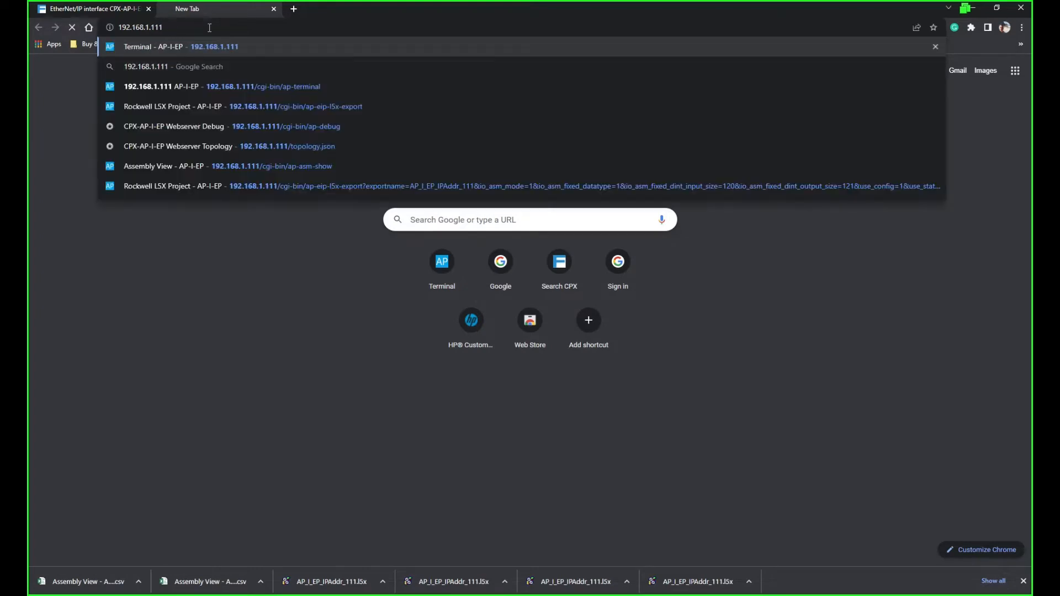
key(Return)
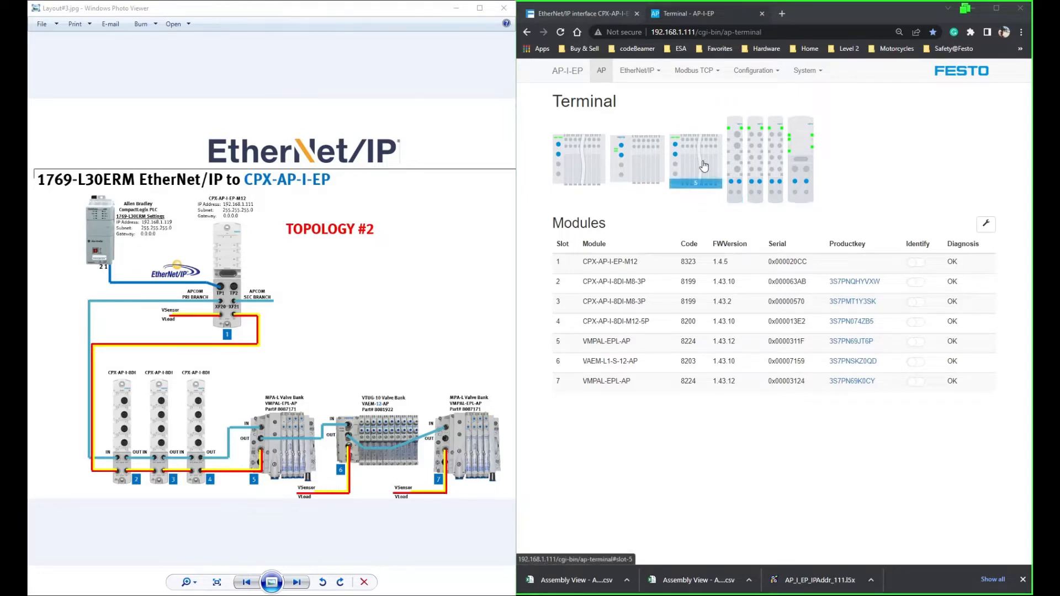
Set Behaviour in fail state to Hold last state for the slot 7 VMPAL-EPL-AP module, signing in with the saved username and password.
click(598, 383)
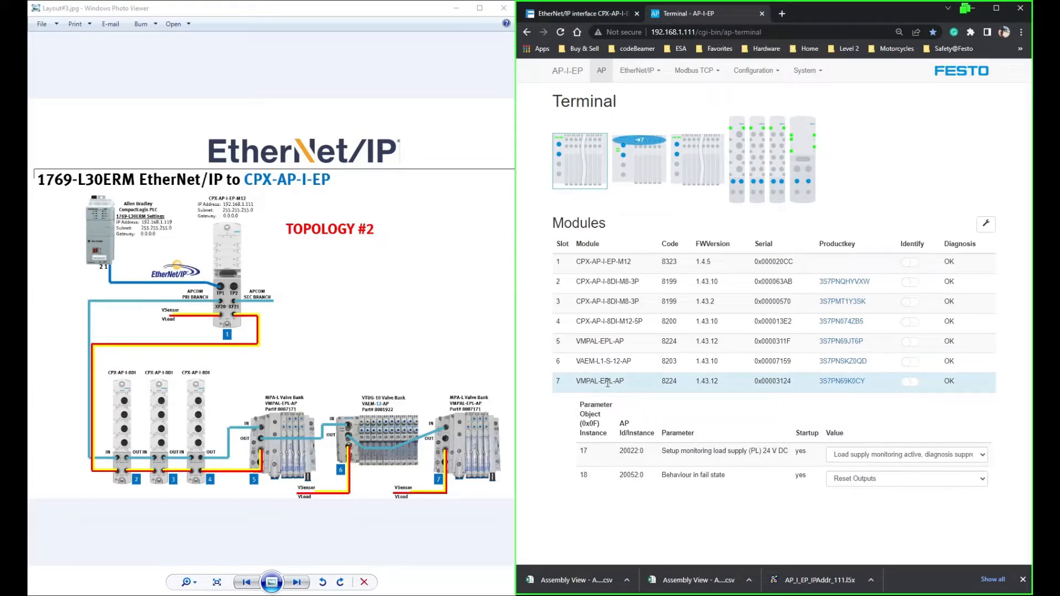
click(908, 480)
click(859, 499)
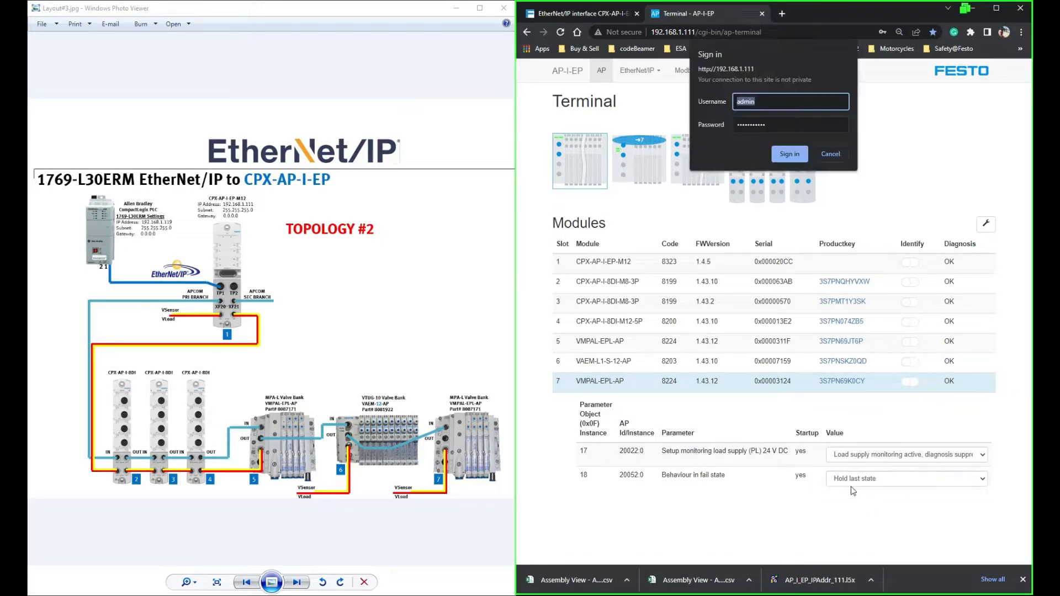
click(764, 101)
key(Tab)
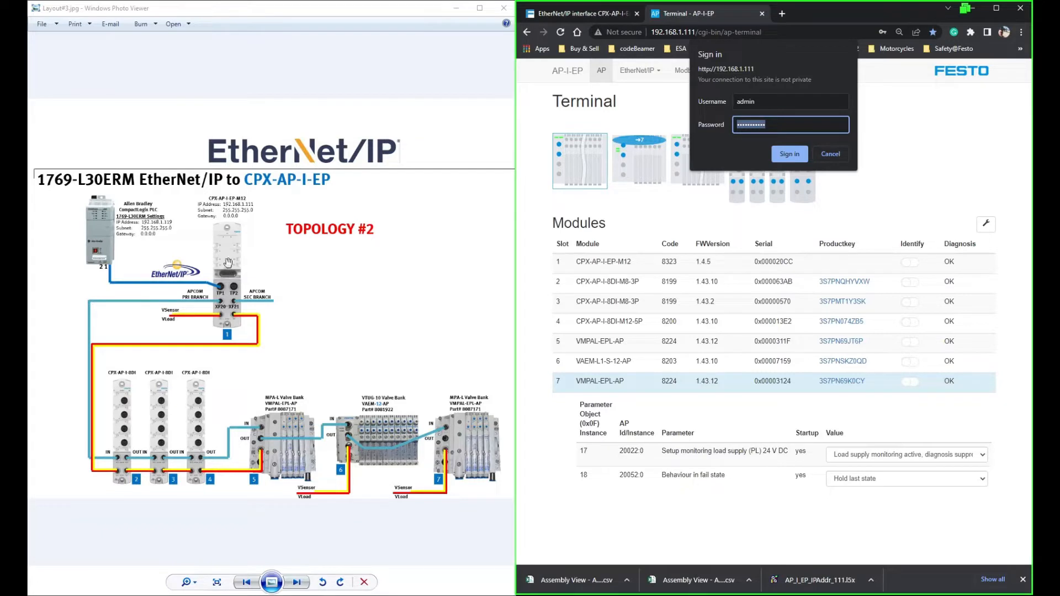
click(789, 155)
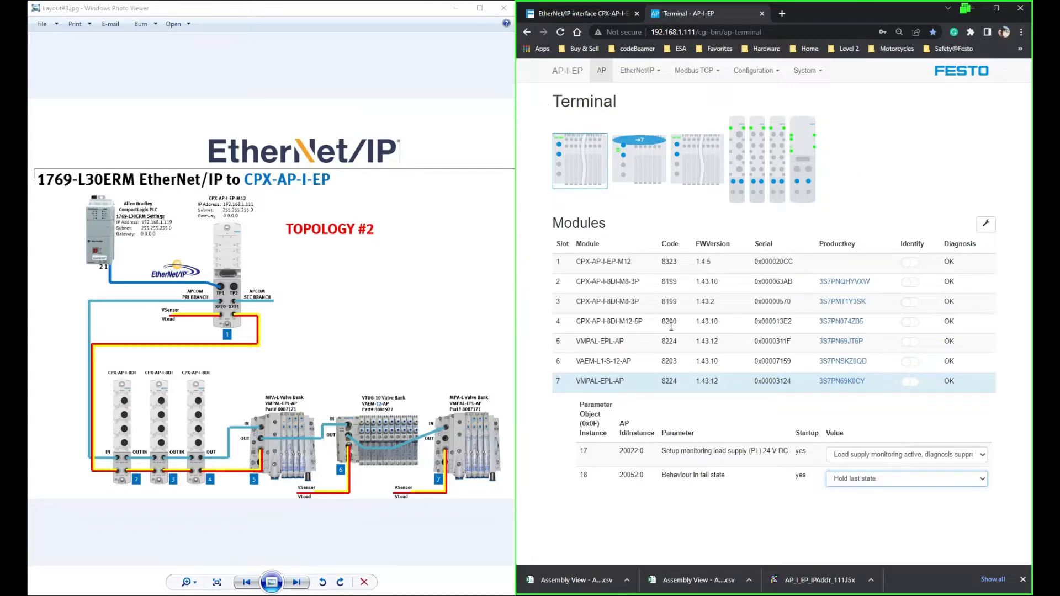
click(612, 385)
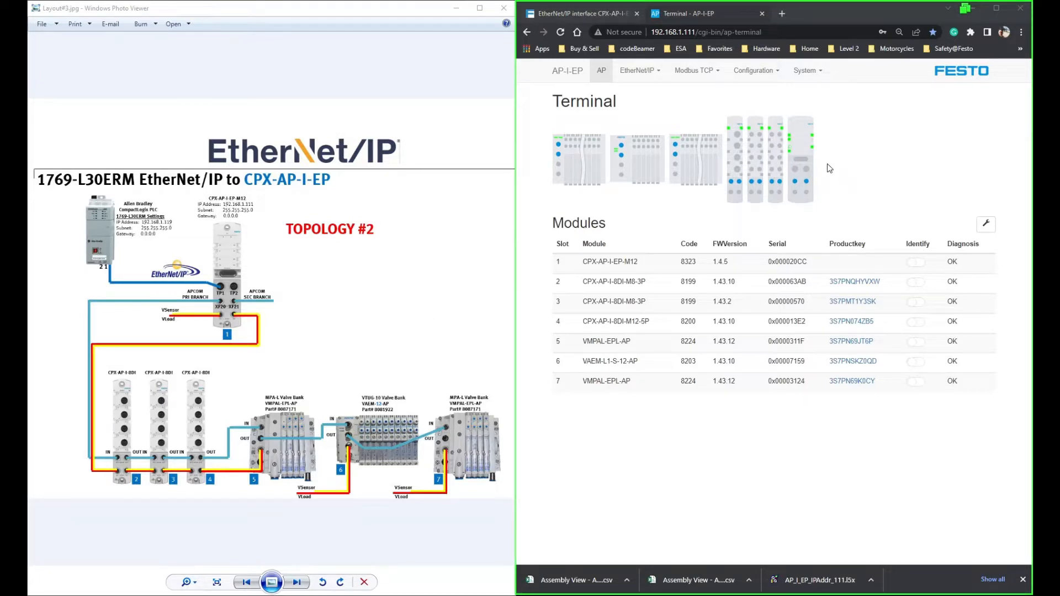
Set the Input Debounce Time of the slot 3 CPX-AP-I-8DI-M8-3P module to 20 ms.
click(622, 301)
click(834, 380)
click(793, 418)
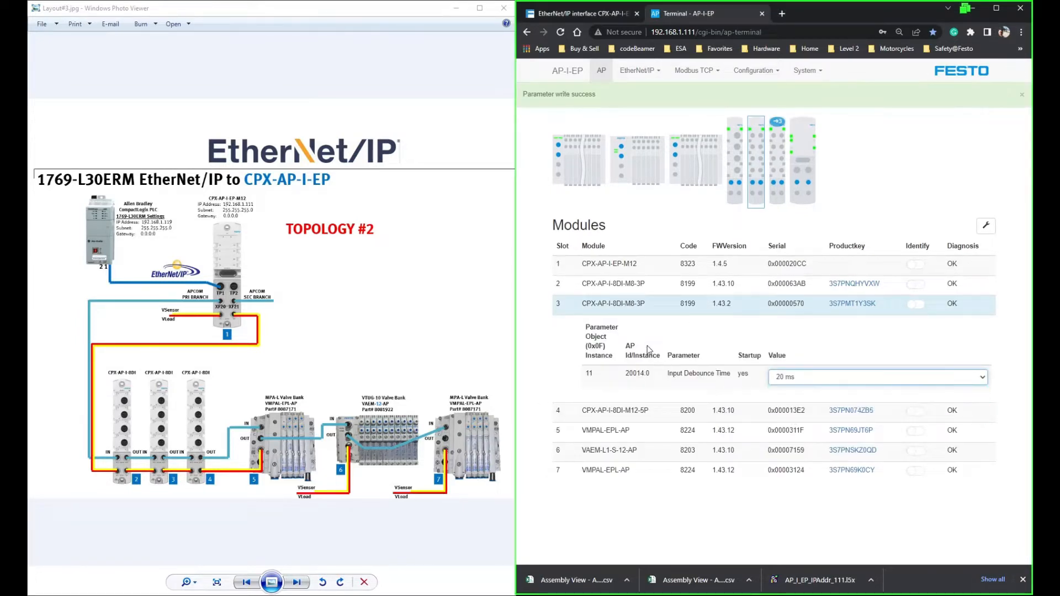
click(603, 306)
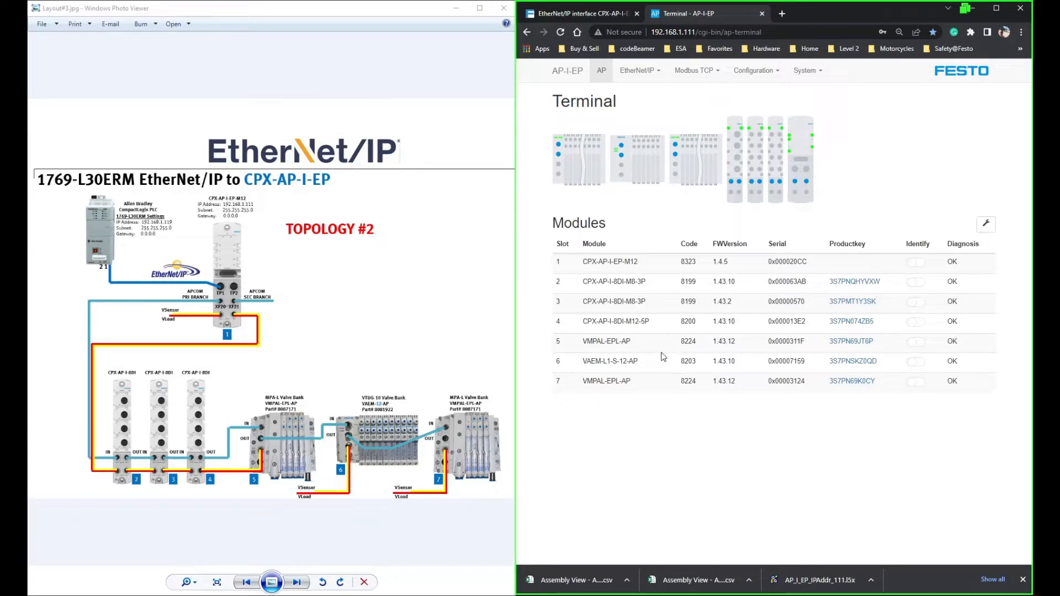
Set the Input Debounce Time of the slot 4 CPX-AP-I-8DI-M12-5P module to 10 ms.
click(616, 329)
click(804, 402)
click(798, 423)
Set the 24 V DC load supply monitoring of the slot 5 VMPAL-EPL-AP module to Load supply monitoring active.
click(612, 440)
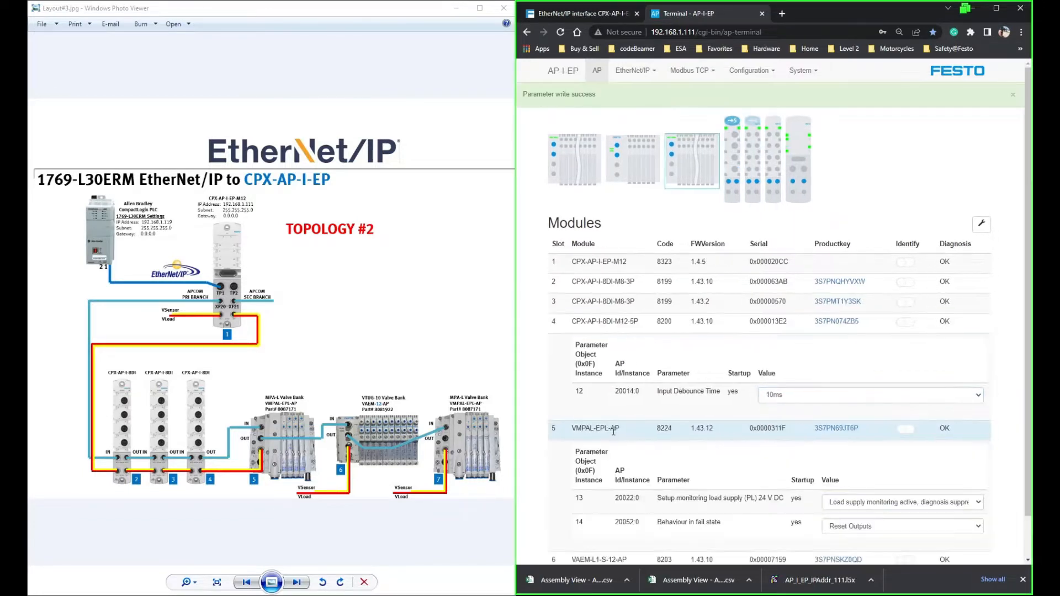
click(873, 503)
click(839, 533)
Set the 24 V DC load supply monitoring of the slot 7 VMPAL-EPL-AP module to Load supply monitoring active.
scroll(755, 476, down, 1)
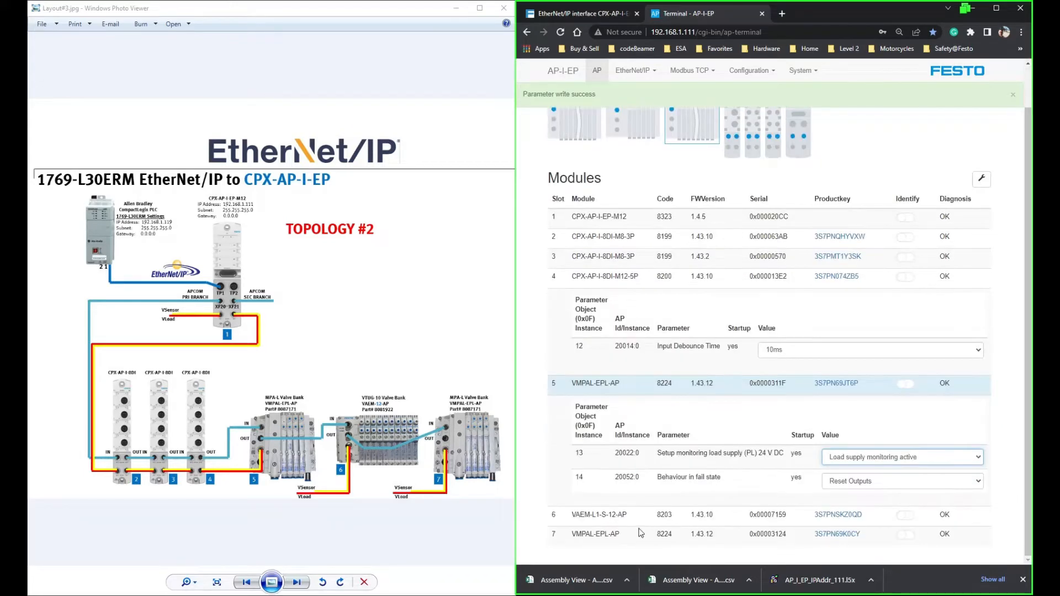
click(606, 535)
scroll(718, 515, down, 2)
click(903, 505)
click(900, 526)
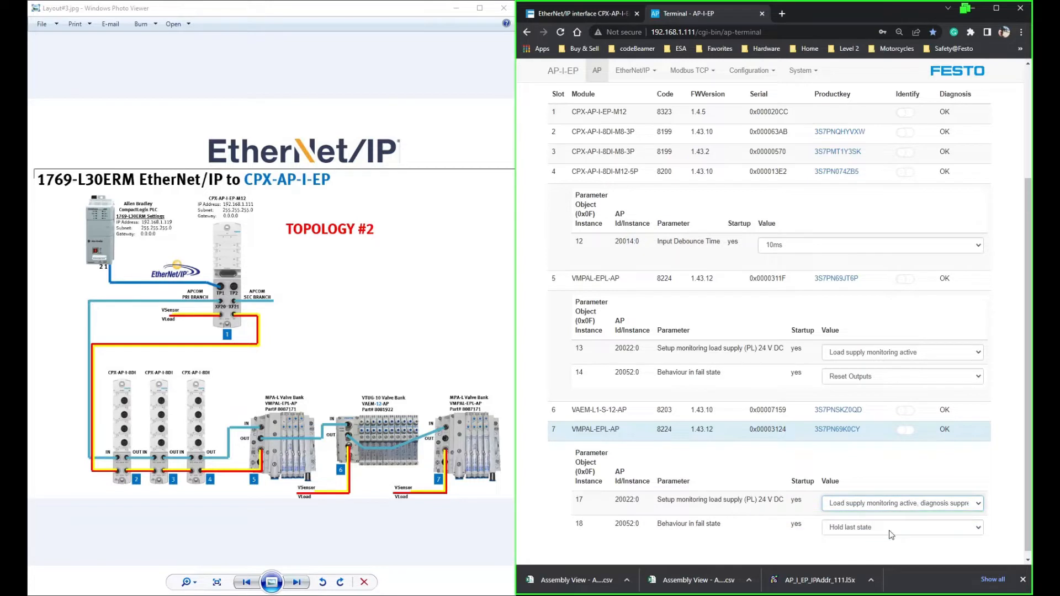
Set the 24 V DC load supply monitoring of the slot 6 VAEM-L1-S-12-AP module to Load supply monitoring active.
click(611, 414)
click(896, 489)
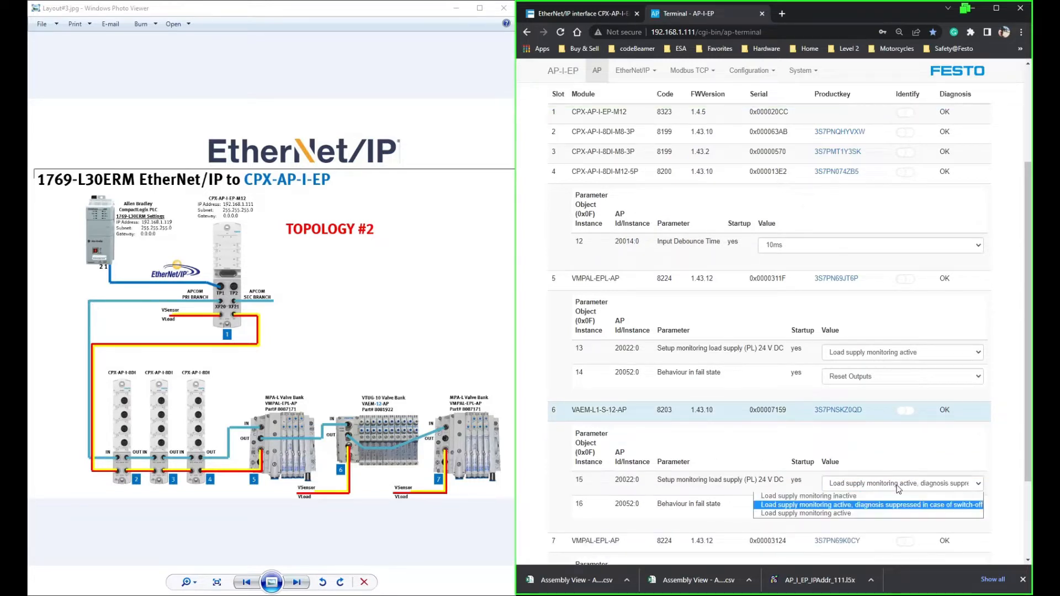
click(840, 514)
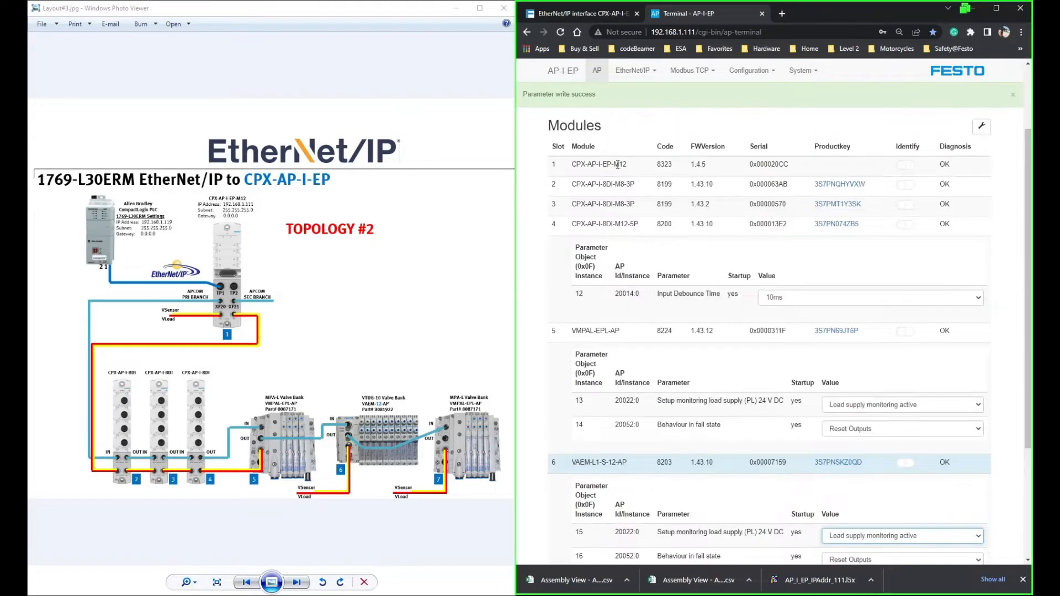
Review the parameters and load supply monitoring options of the slot 1 CPX-AP-I-EP-M12 module.
click(618, 165)
click(891, 401)
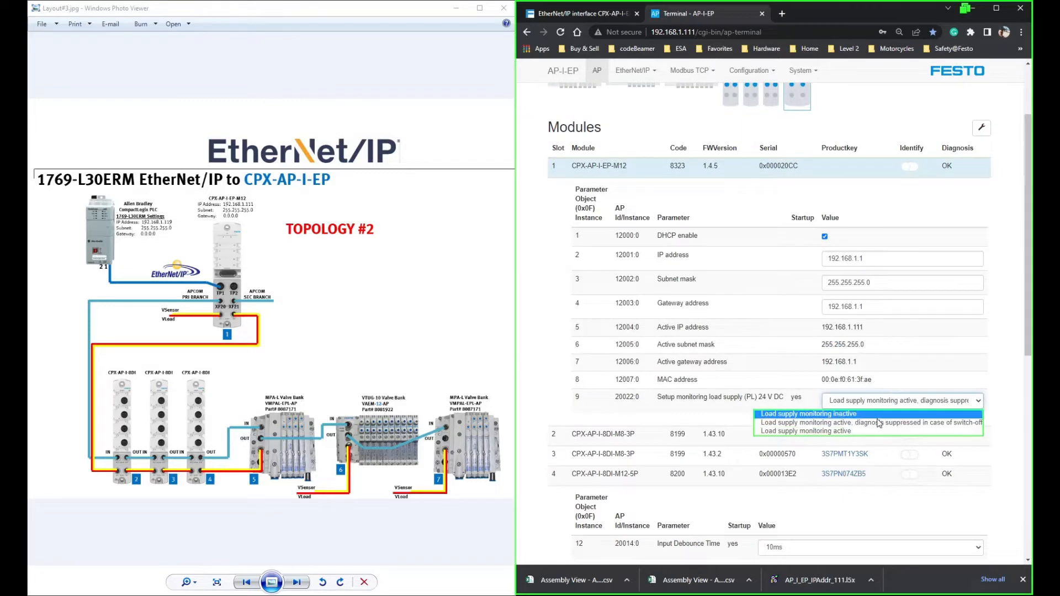
click(694, 367)
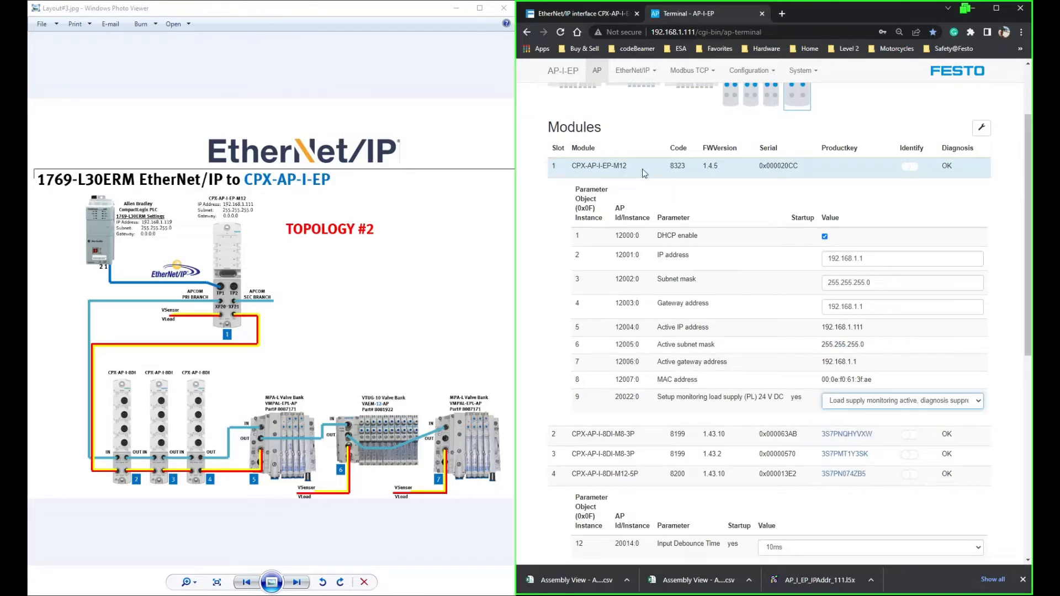
click(603, 166)
Collapse the parameter details of the modules in slots 4 to 7.
click(597, 224)
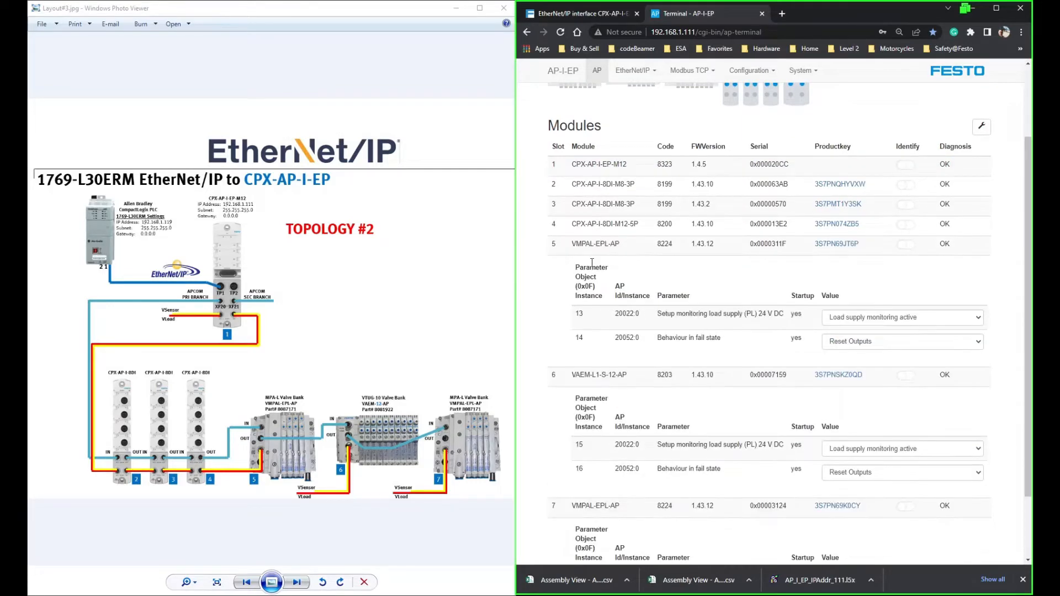
click(598, 244)
click(590, 338)
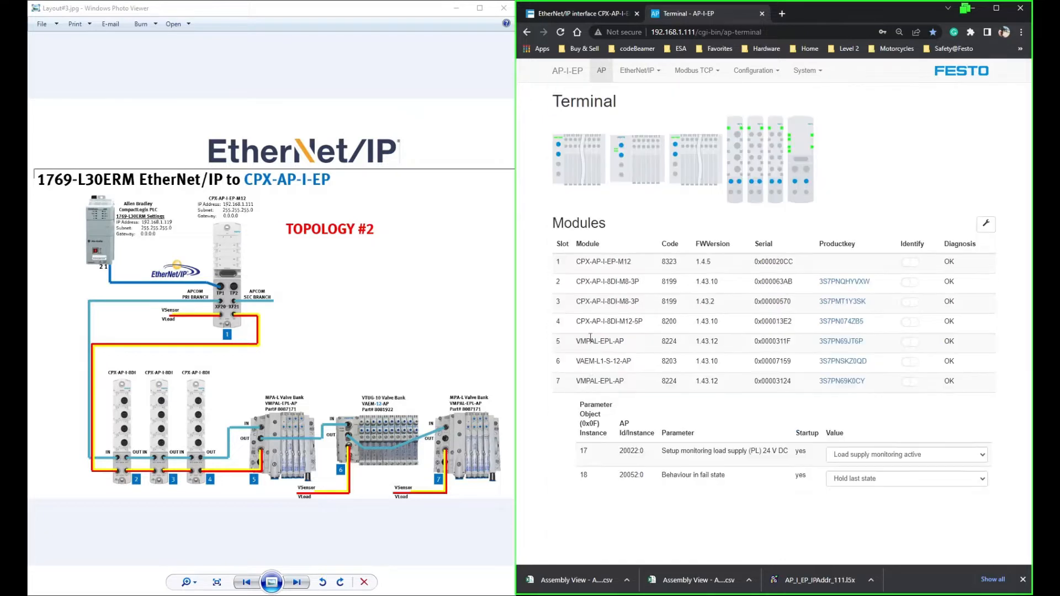
click(599, 381)
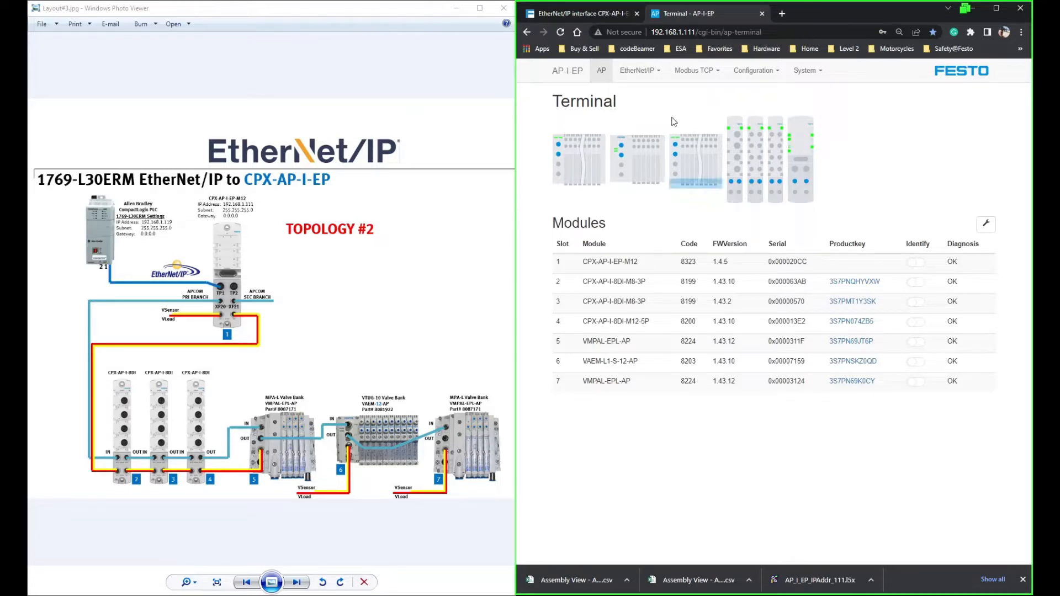
Open the Rockwell L5X Project export and set its I/O Assembly to Using Exact I/O length and Nested DINT datatype.
mouse_move(644, 76)
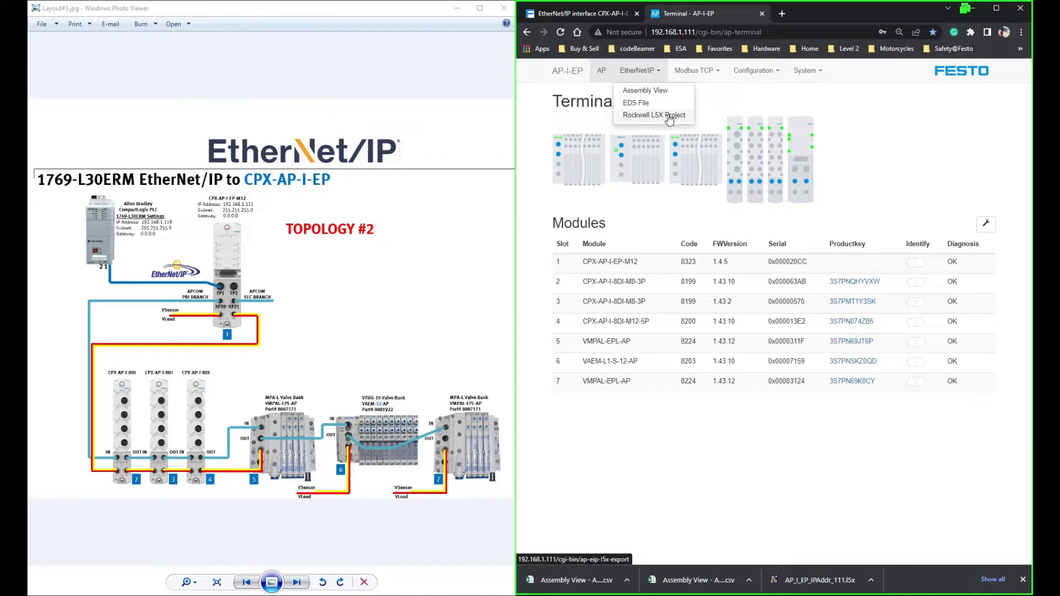
click(669, 116)
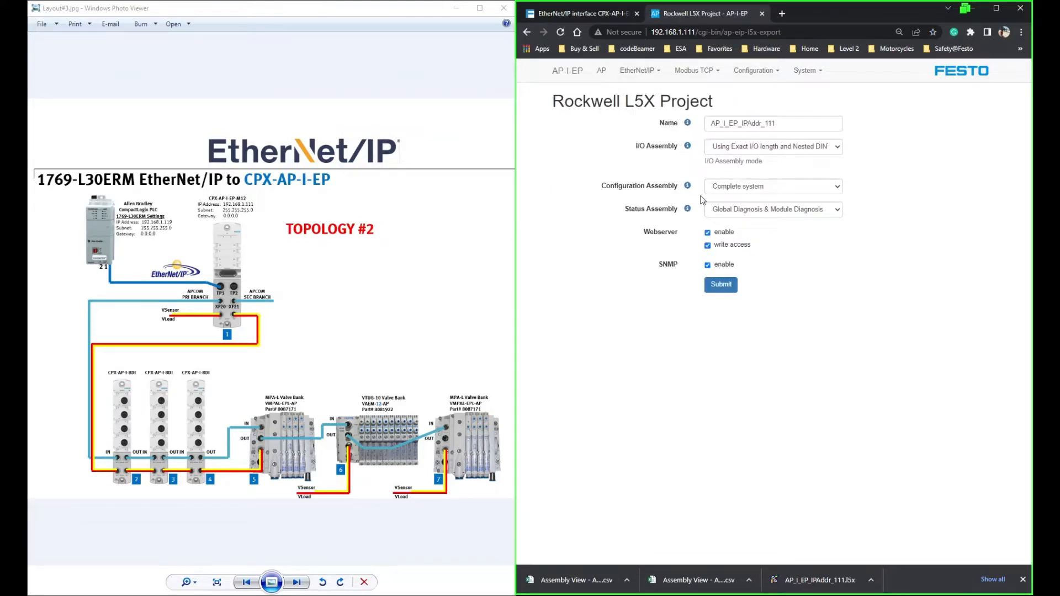
double_click(786, 124)
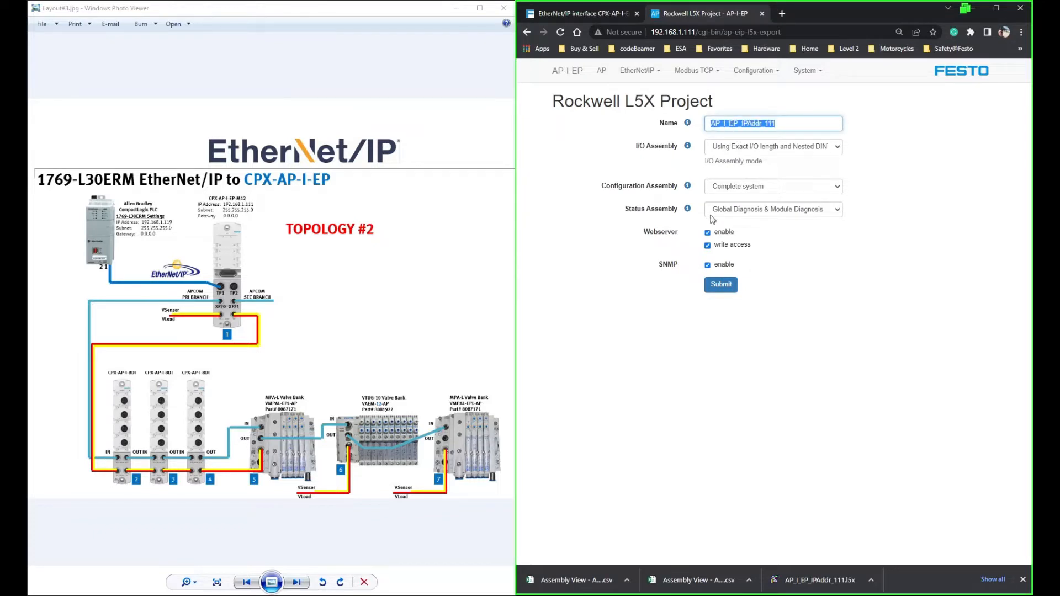
click(777, 126)
click(838, 148)
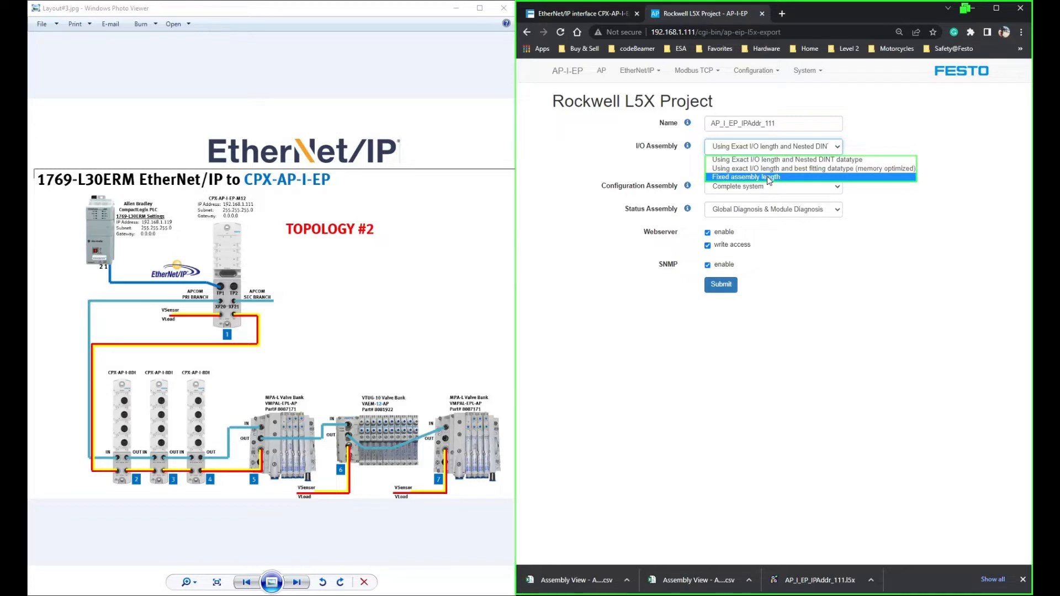
click(813, 161)
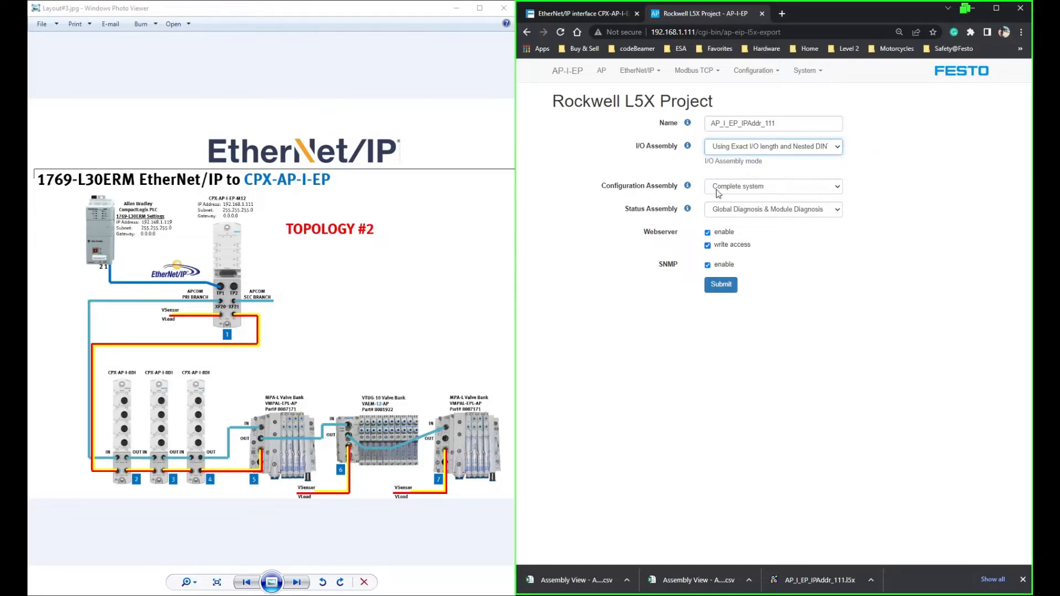
Keep the Configuration Assembly at Complete system, set the Status Assembly to Global Diagnosis, and submit the L5X export settings.
click(840, 191)
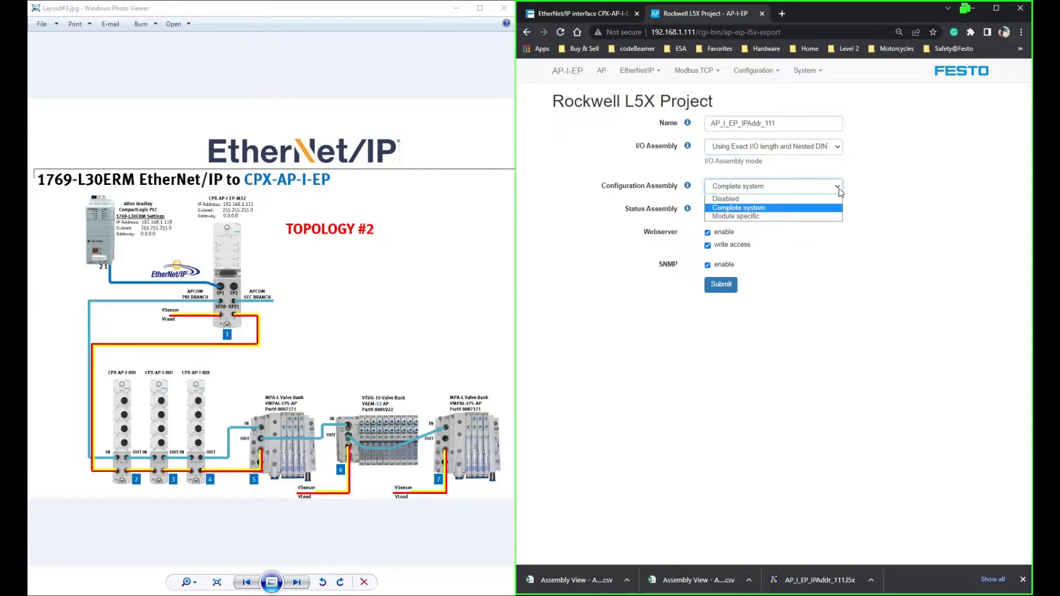
click(840, 191)
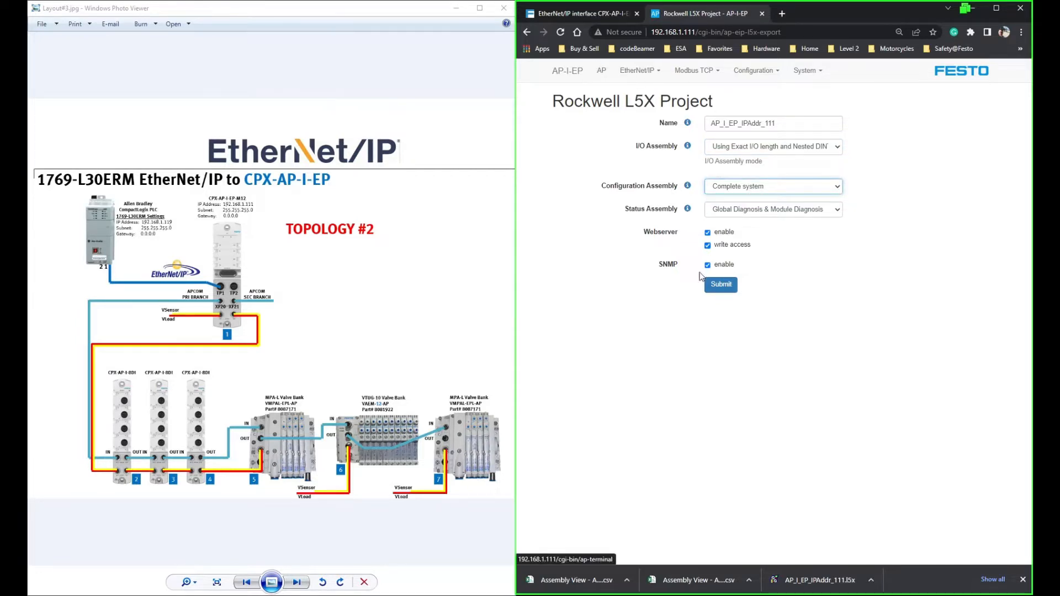
click(836, 215)
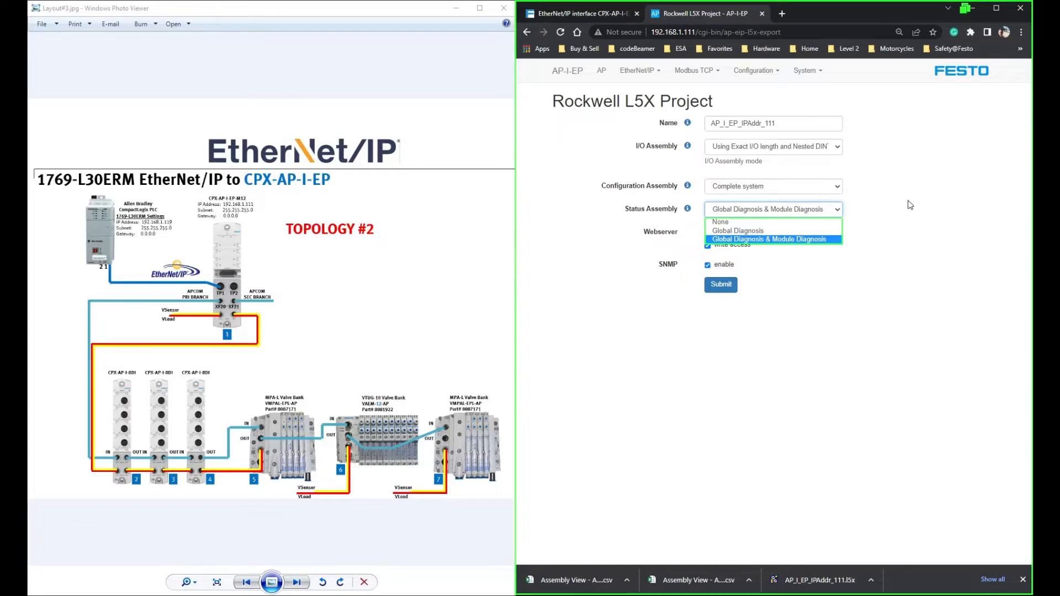
click(766, 237)
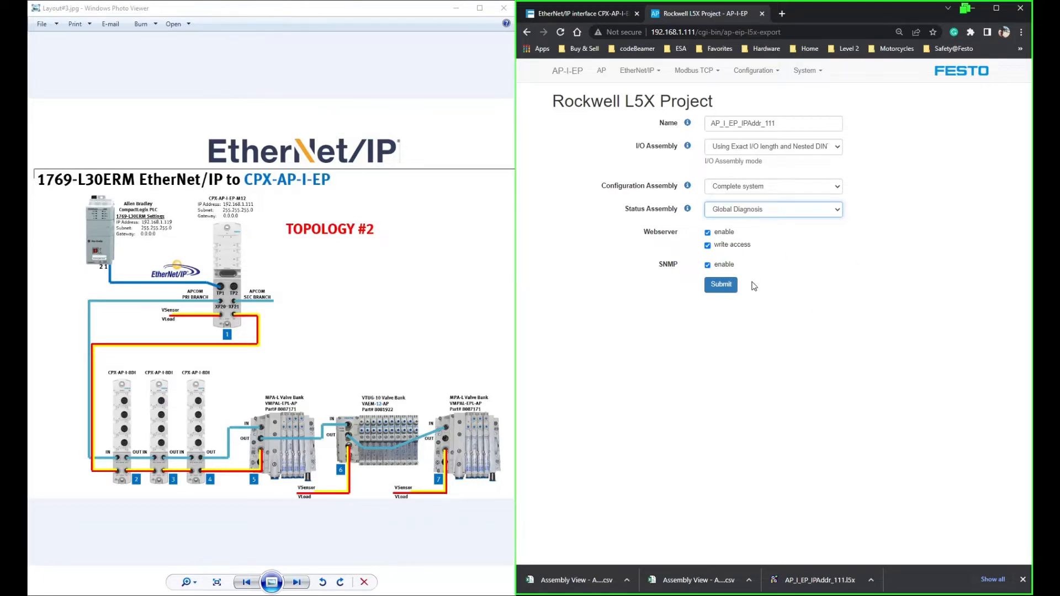
click(721, 288)
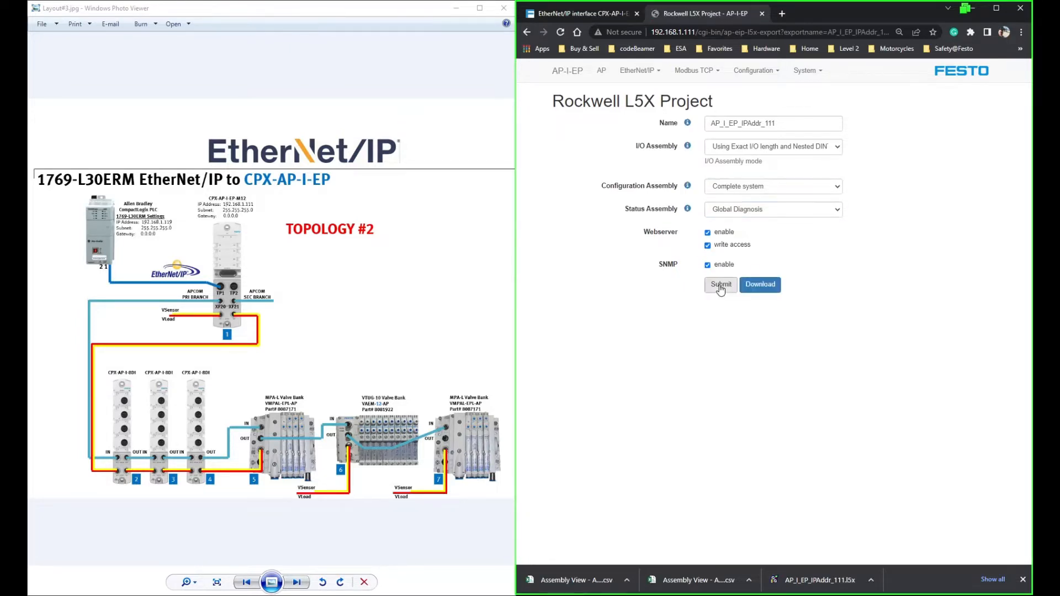
Download the generated L5X project to the Downloads folder, replacing the existing AP_I_EP_IPAddr_111.l5x.
click(775, 291)
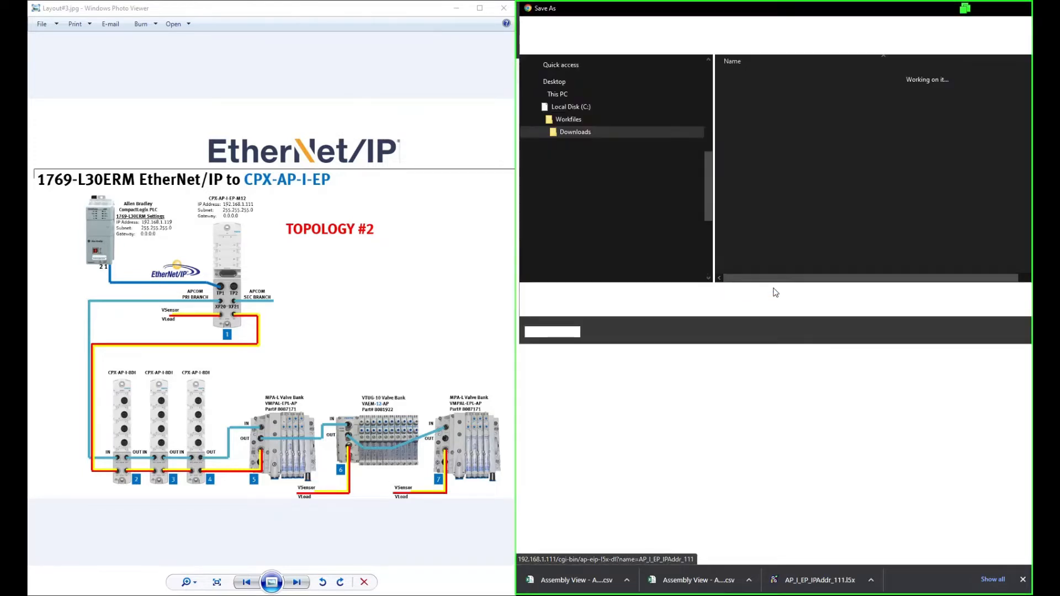
drag(673, 9, 508, 82)
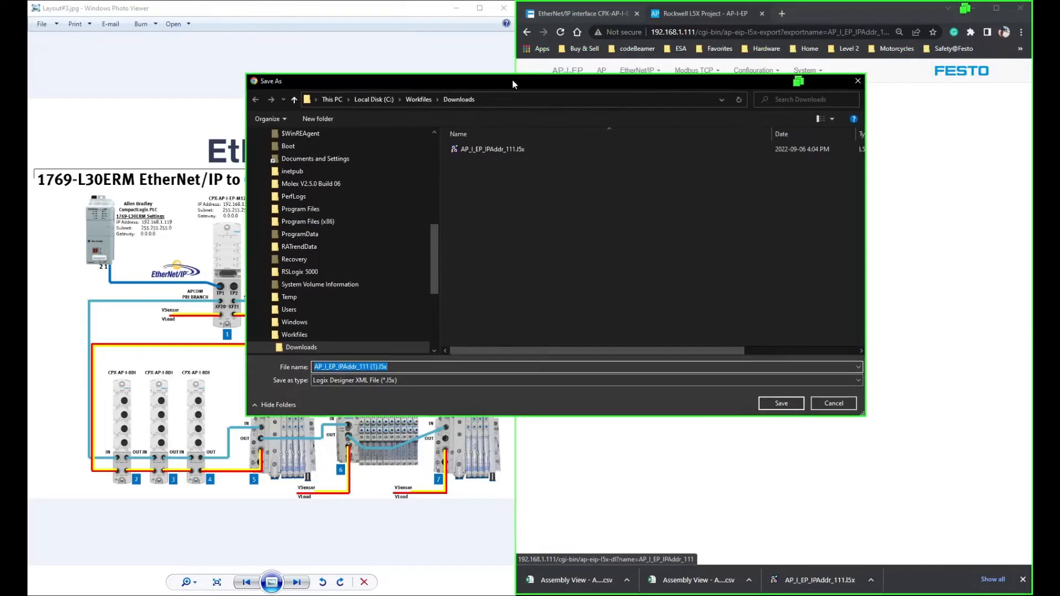
click(500, 149)
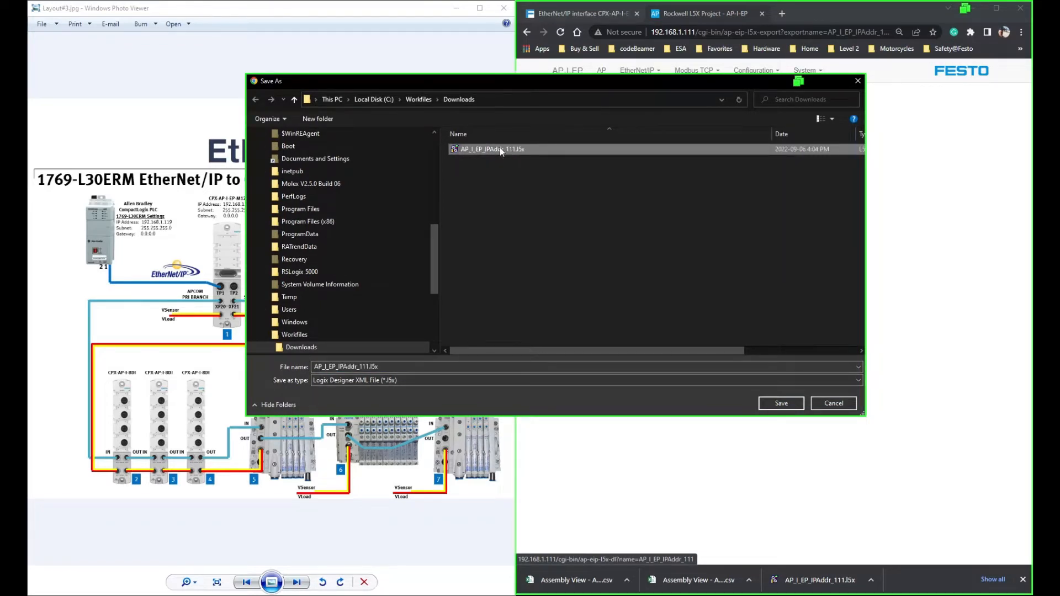
click(782, 403)
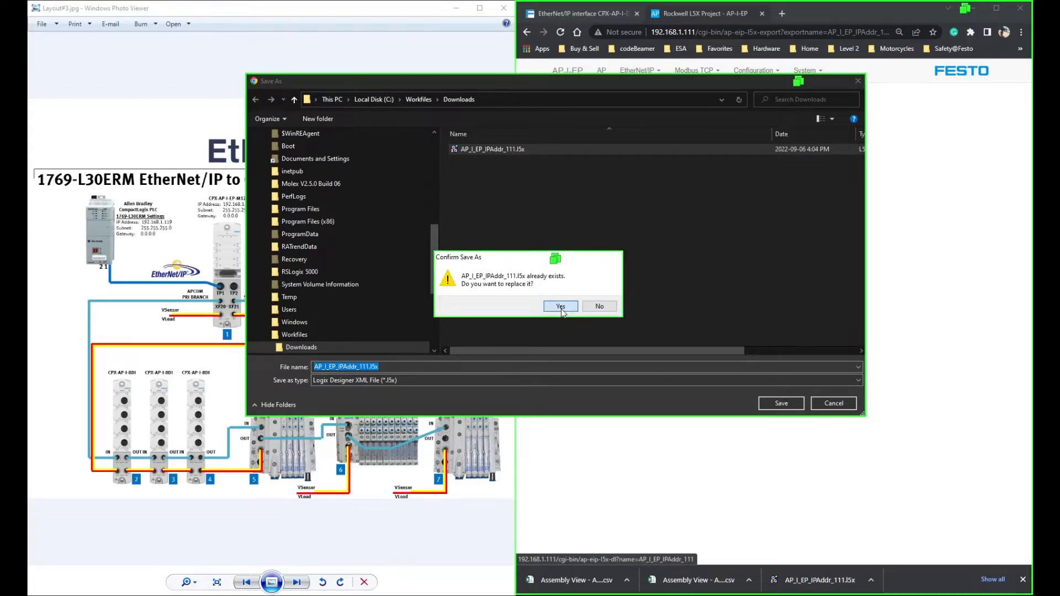
click(561, 306)
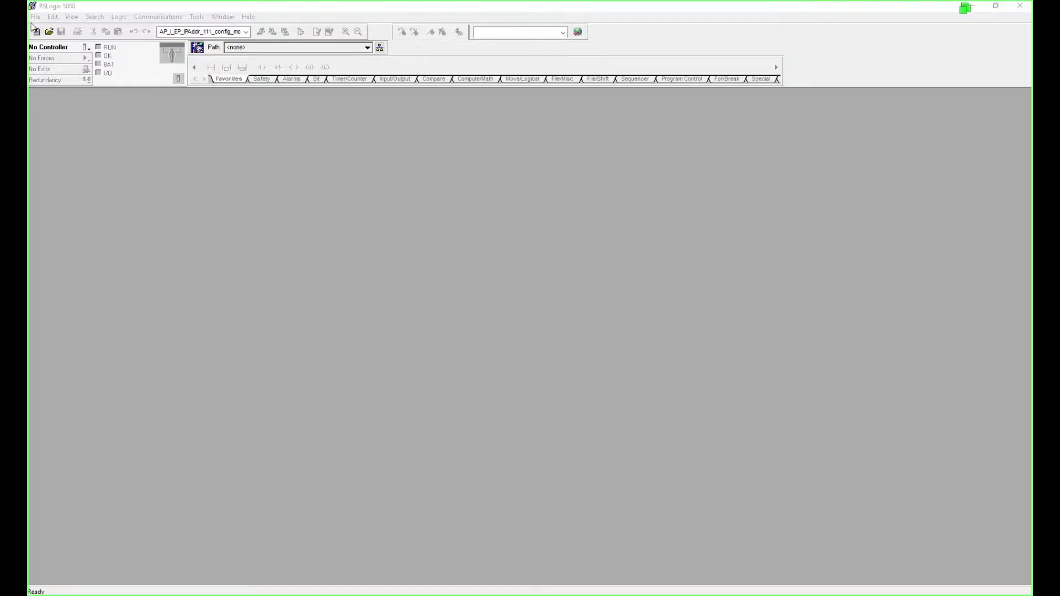
In RSLogix 5000, open AP_I_EP_IPAddr_111.l5x from the 099 PLC folder for import.
click(37, 18)
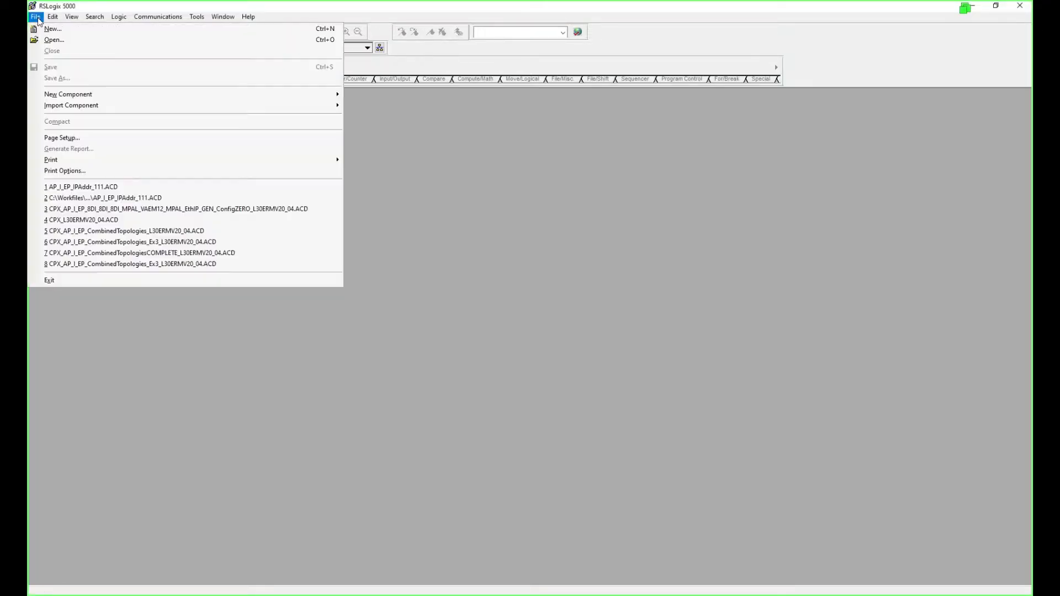
click(54, 40)
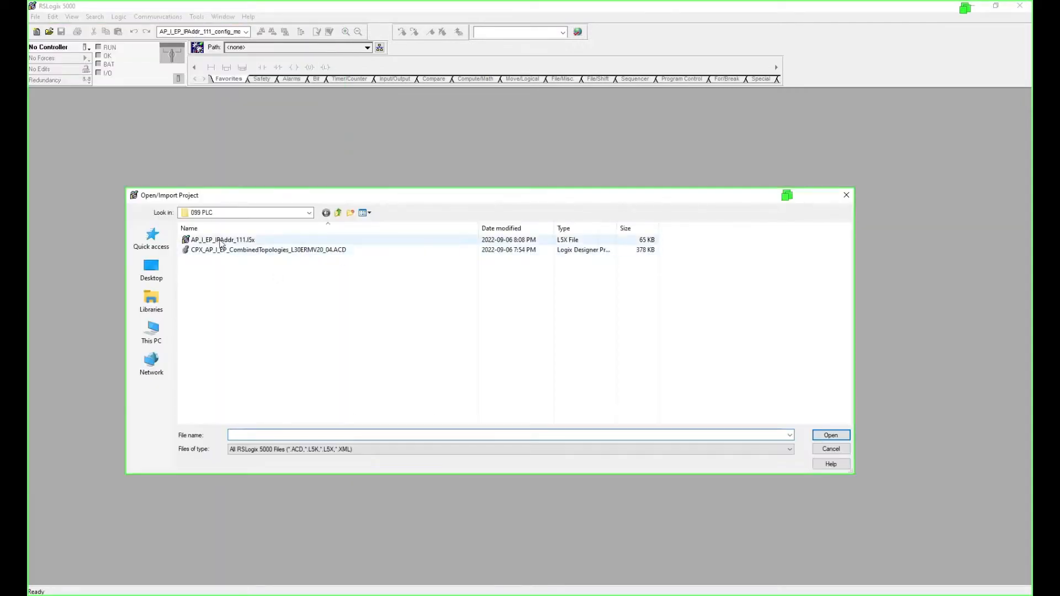
click(354, 240)
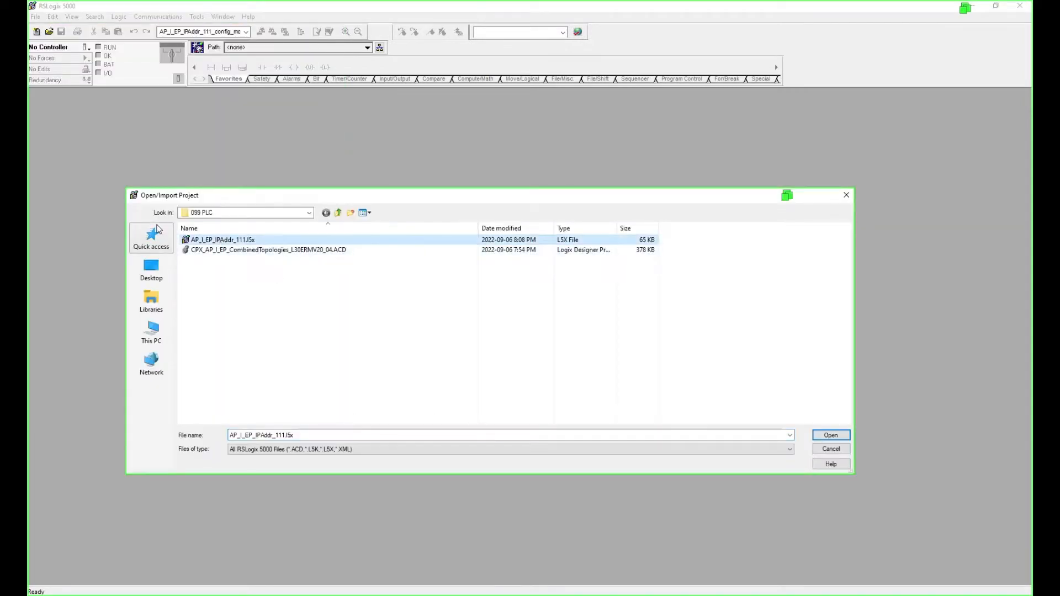
click(831, 435)
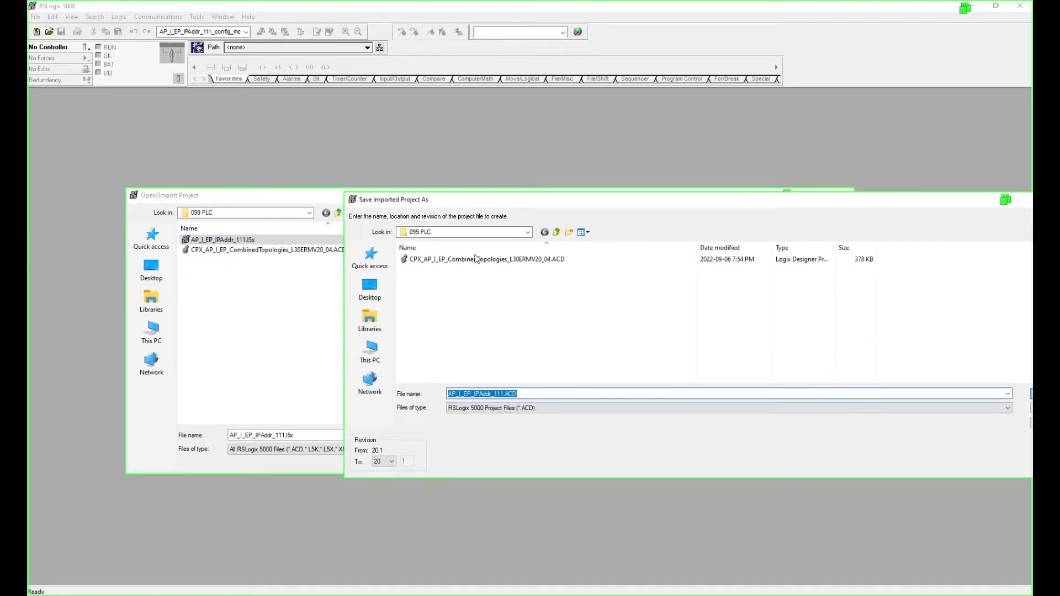
Import the project as AP_I_EP_IPAddr_111.ACD in the 099 PLC folder with revision 20.
drag(485, 202, 279, 119)
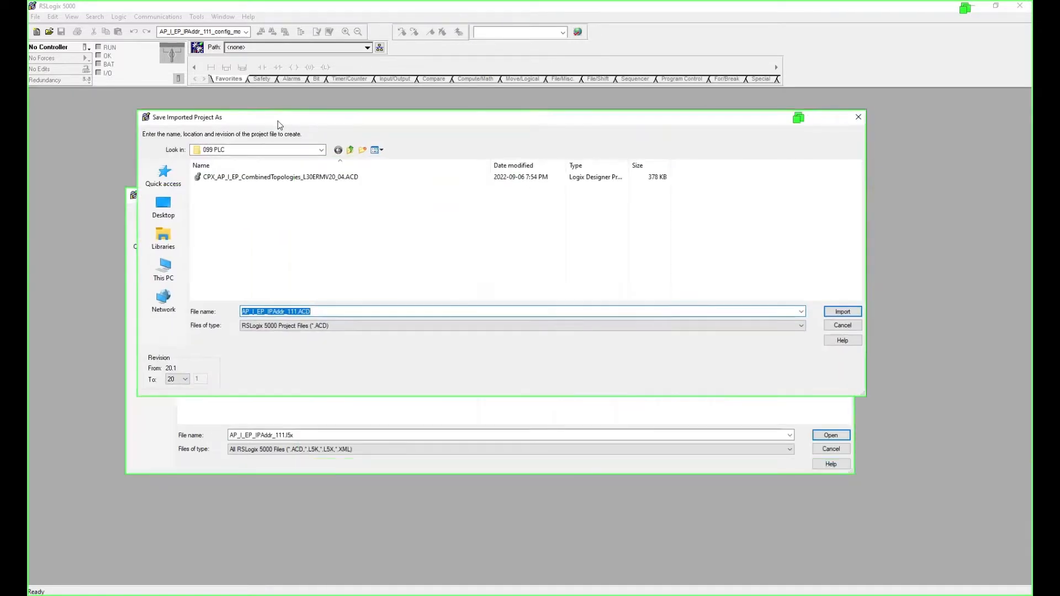
click(185, 380)
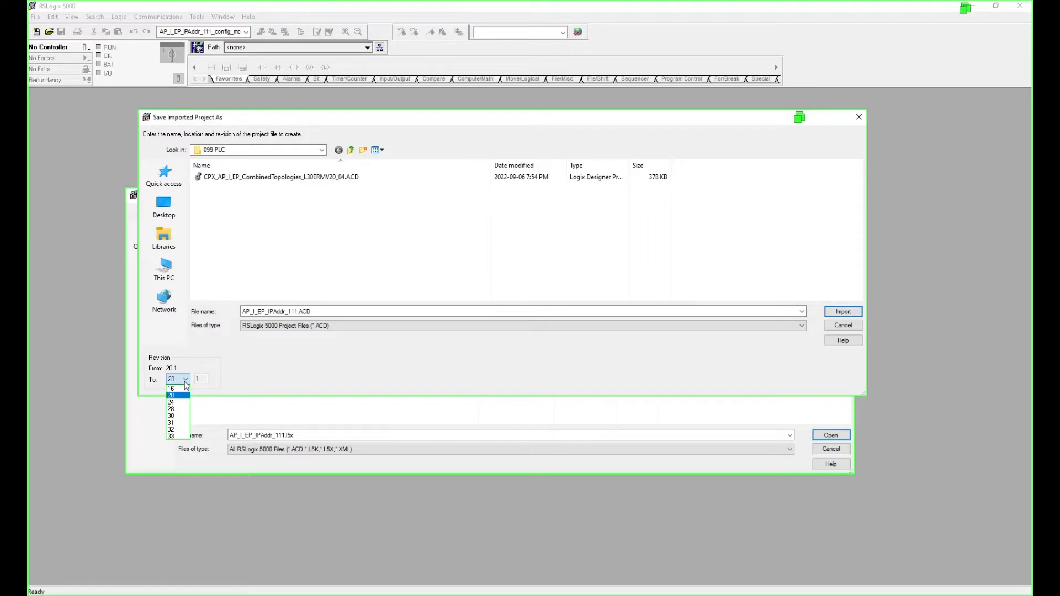
click(183, 396)
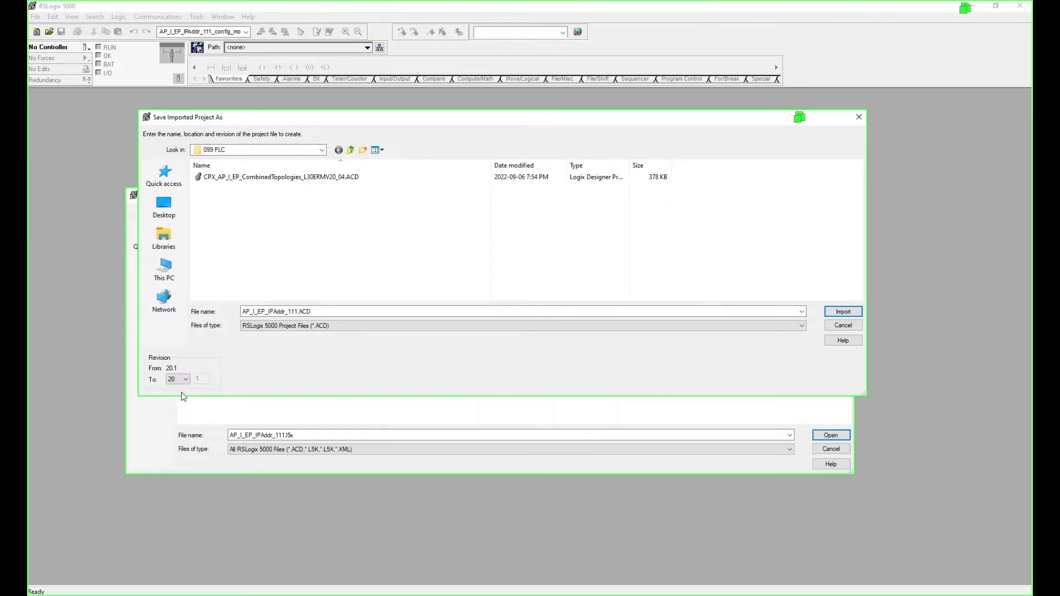
click(844, 315)
double_click(335, 313)
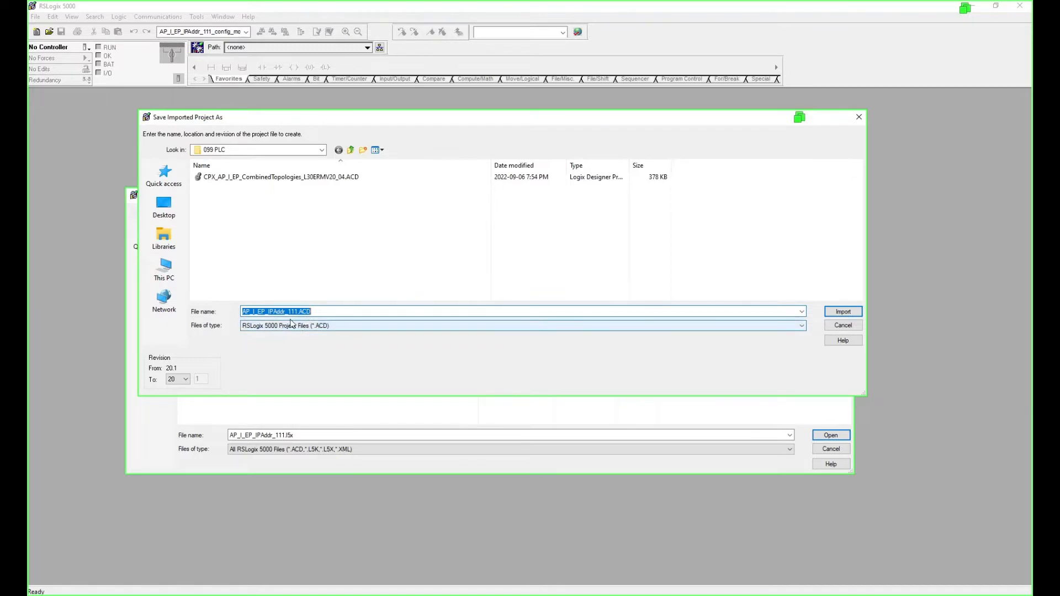
click(841, 311)
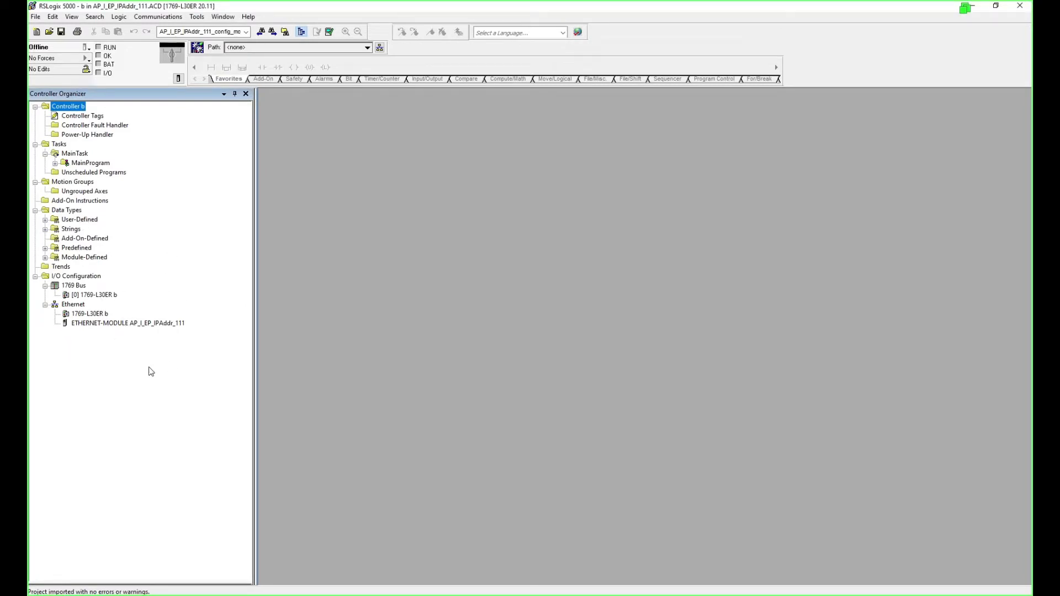
Review the general and connection properties of the AP_I_EP_IPAddr_111 Ethernet module, including its assembly instances, sizes and packet interval.
mouse_move(146, 332)
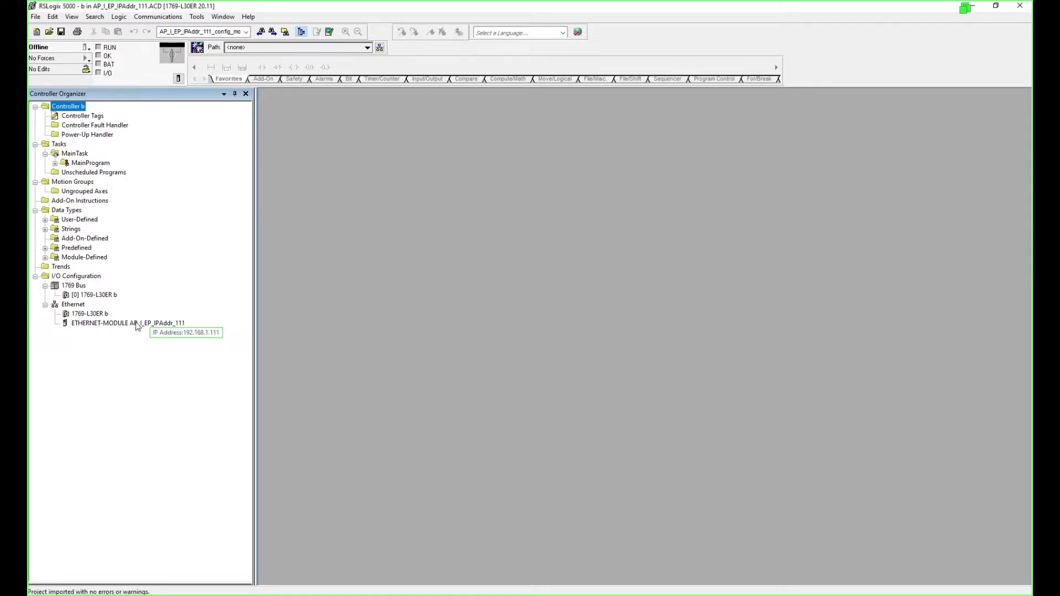
click(153, 325)
double_click(152, 324)
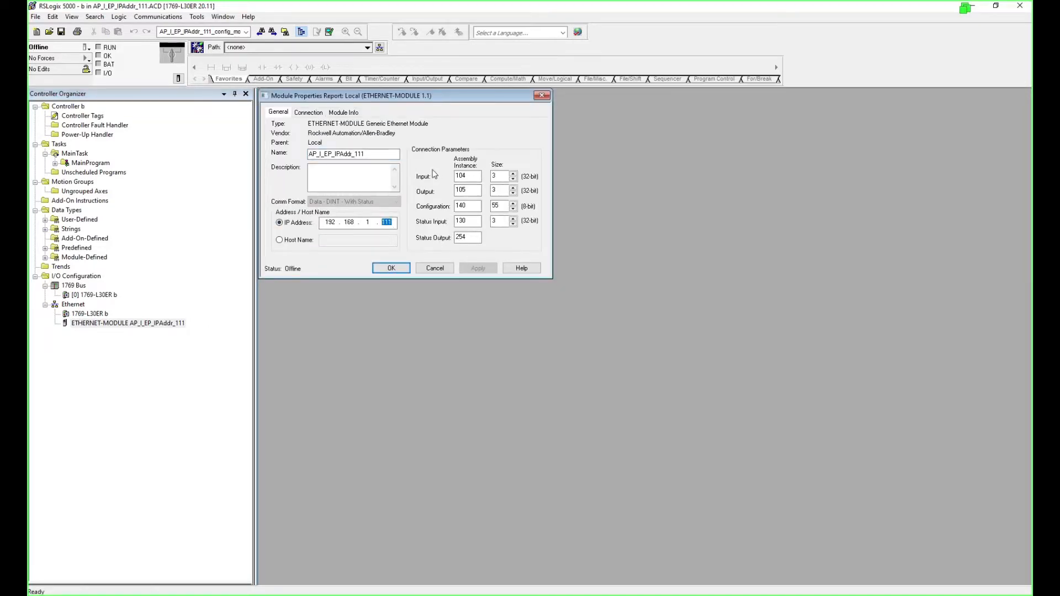
drag(356, 97, 418, 174)
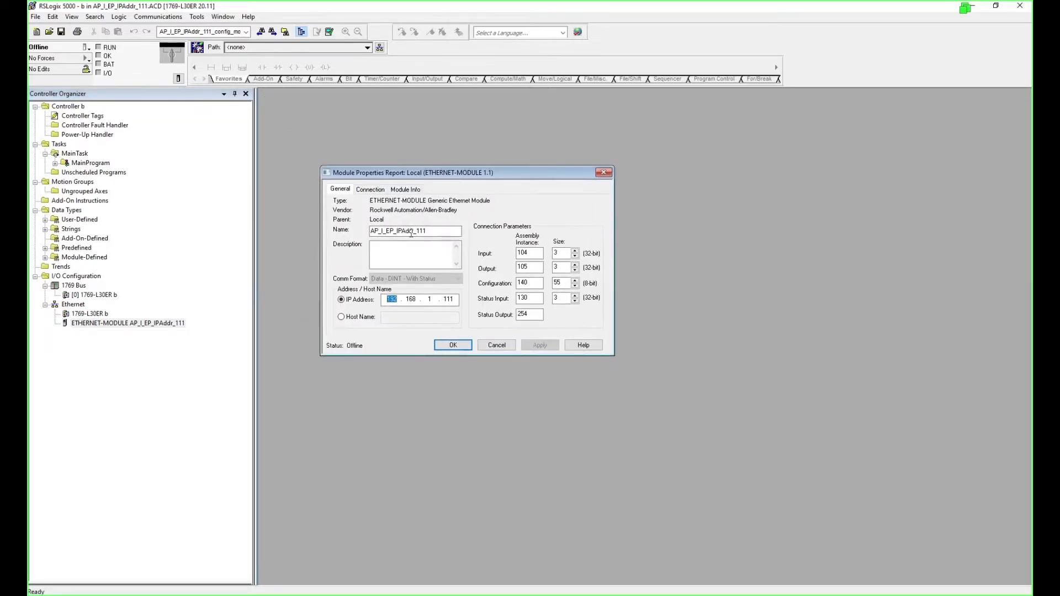
drag(533, 252, 513, 316)
click(373, 190)
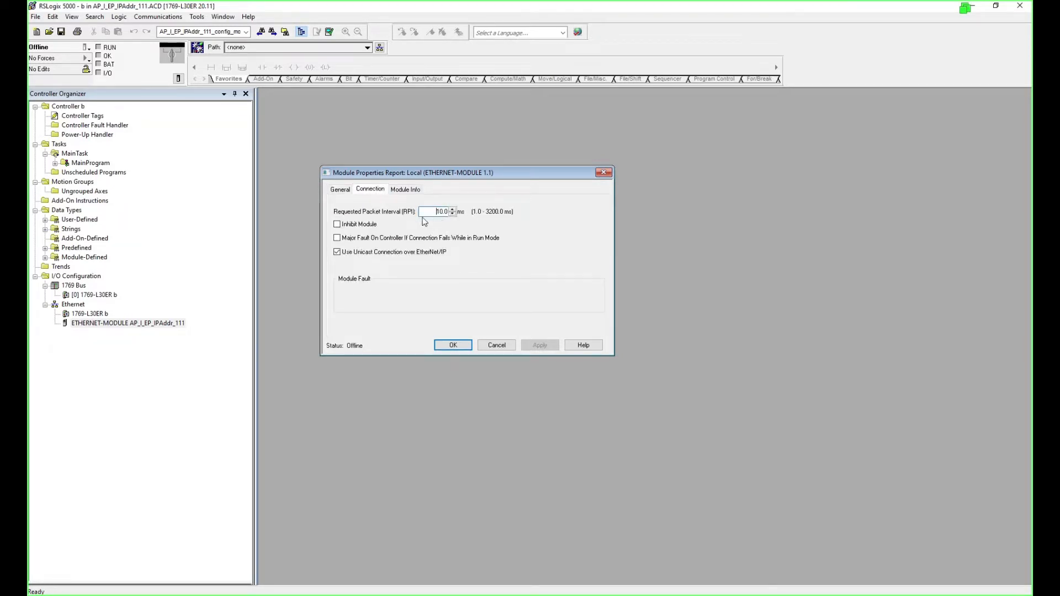
click(343, 190)
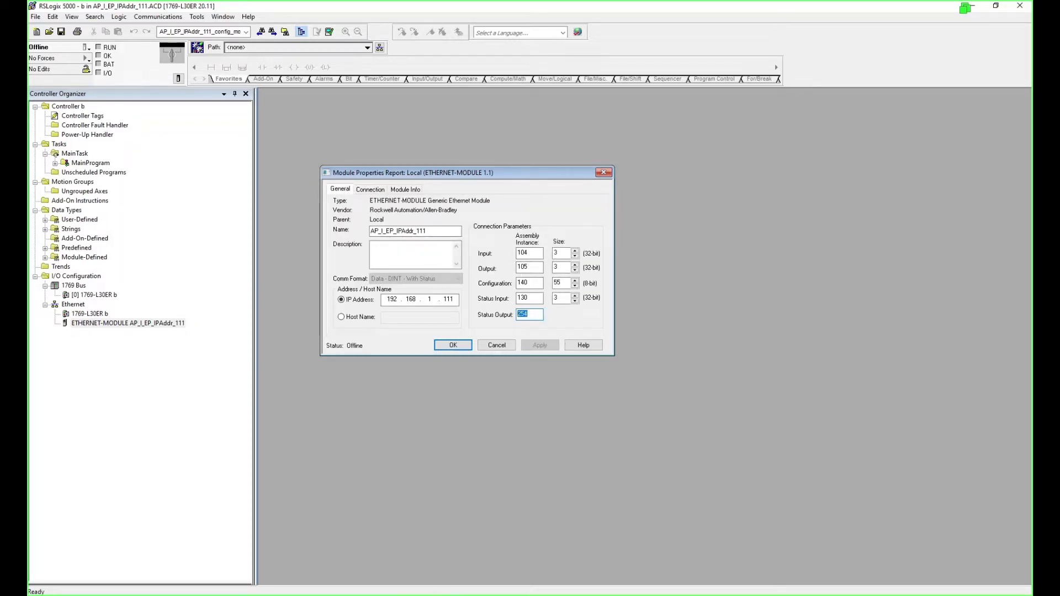
Switch to Chrome and show the Expert knowledge downloads on Festo's CPX-AP-I-EP-M12 product page.
mouse_move(340, 595)
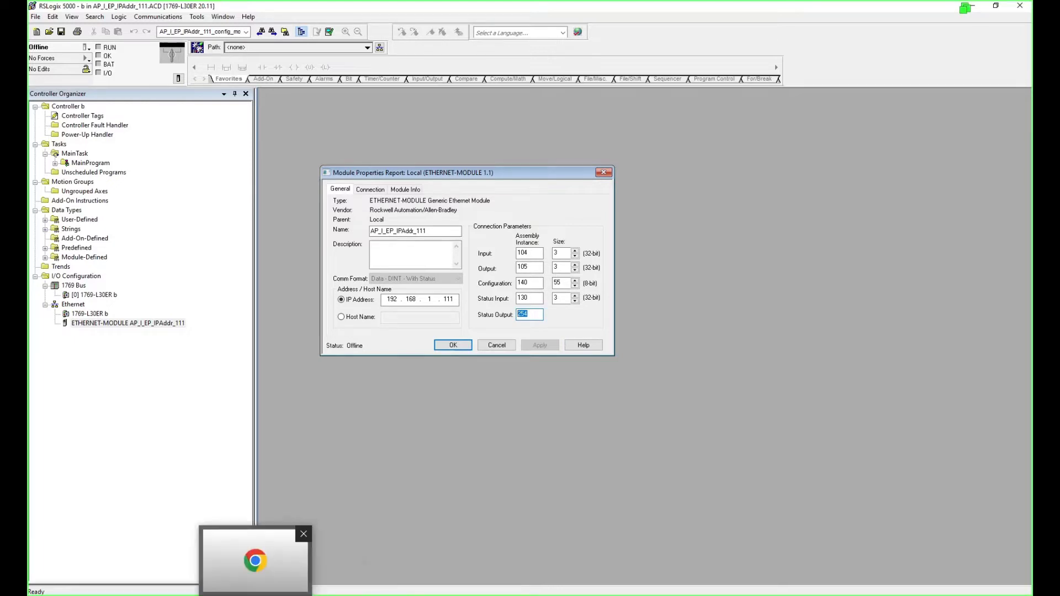
click(340, 558)
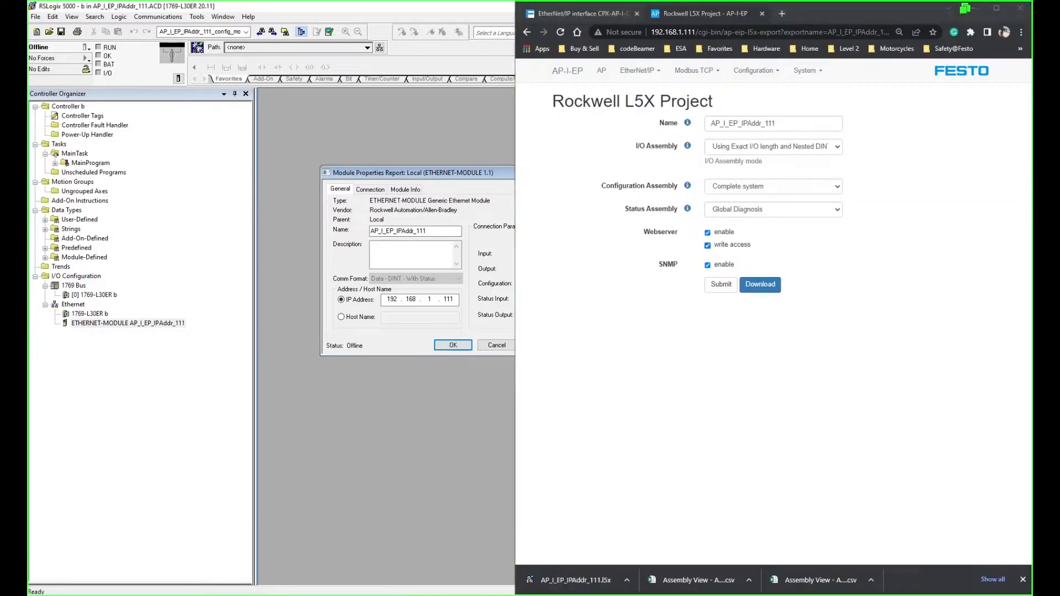
click(594, 13)
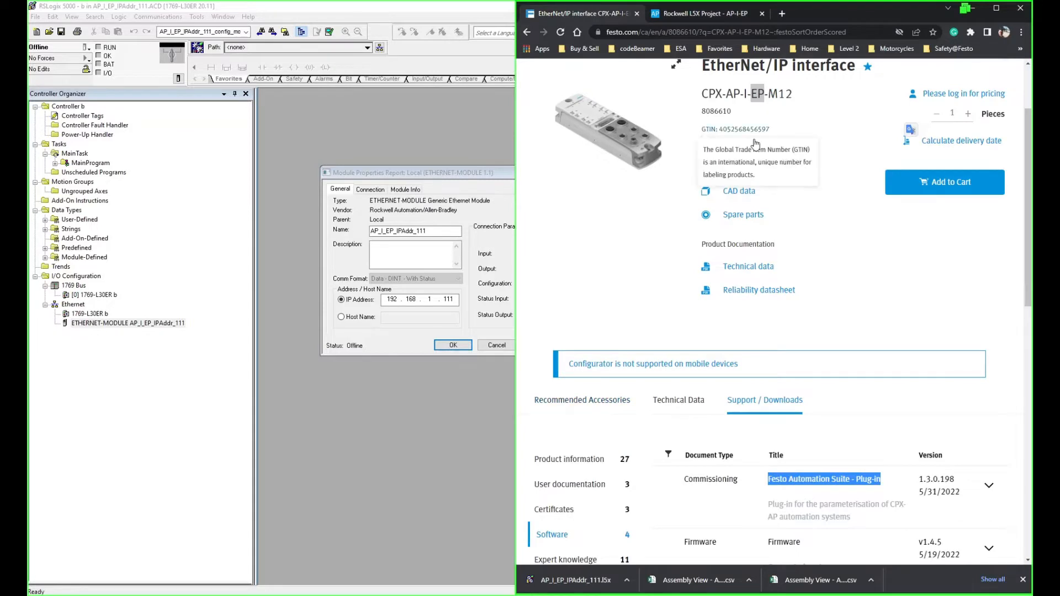
scroll(564, 541, down, 1)
click(563, 507)
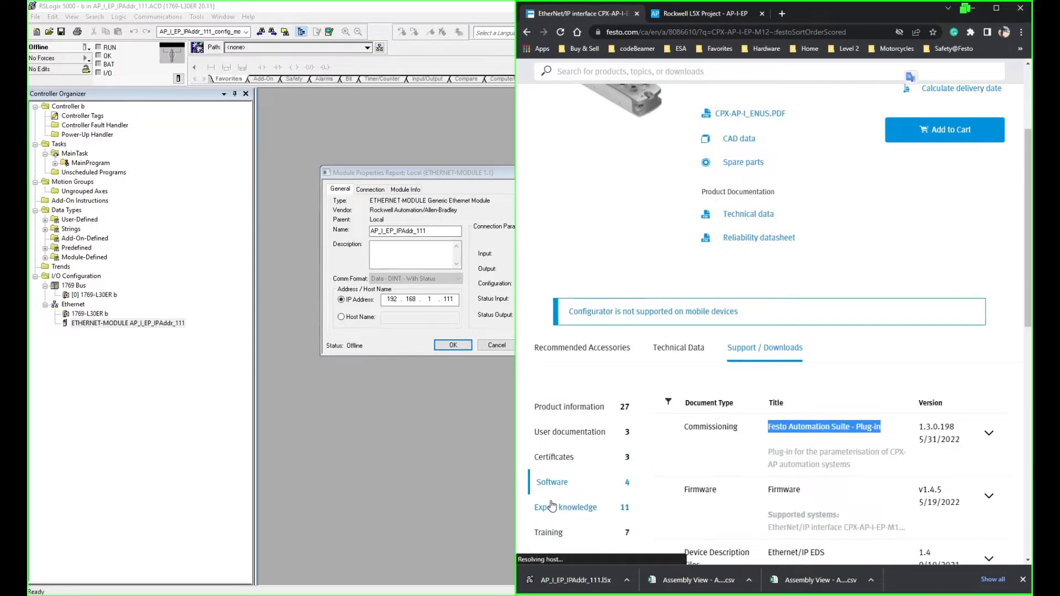
click(564, 507)
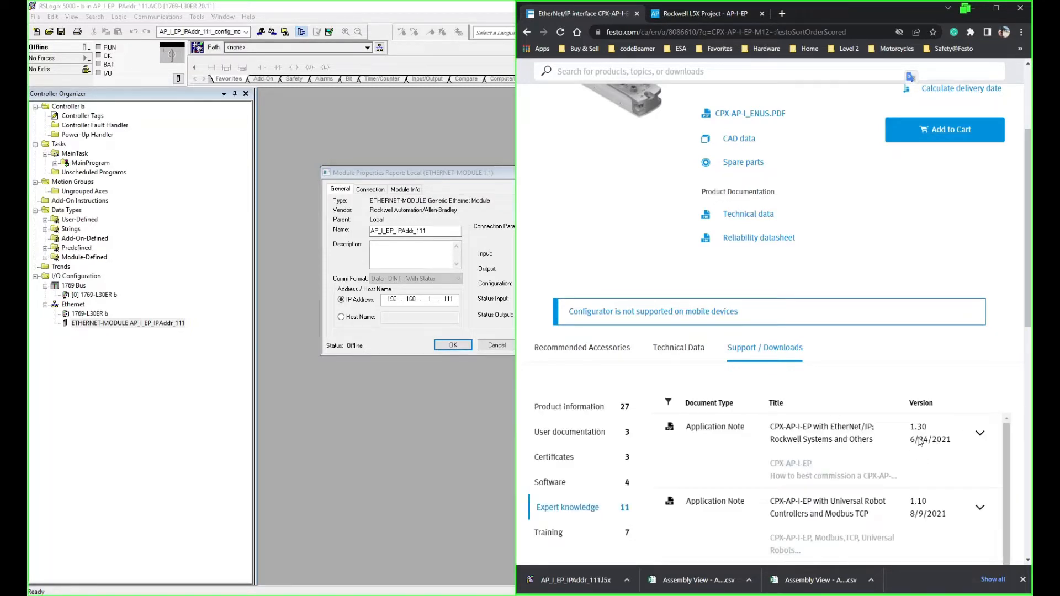
Open the English application note "CPX-AP-I-EP with EtherNet/IP; Rockwell Systems and Others" and browse to its table of contents.
click(979, 436)
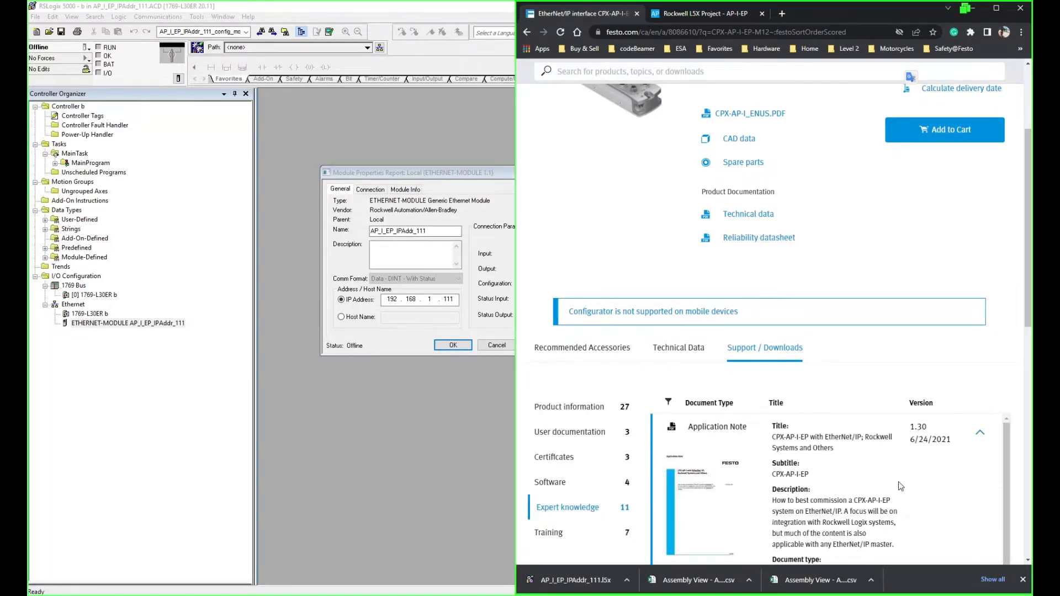
scroll(883, 498, down, 2)
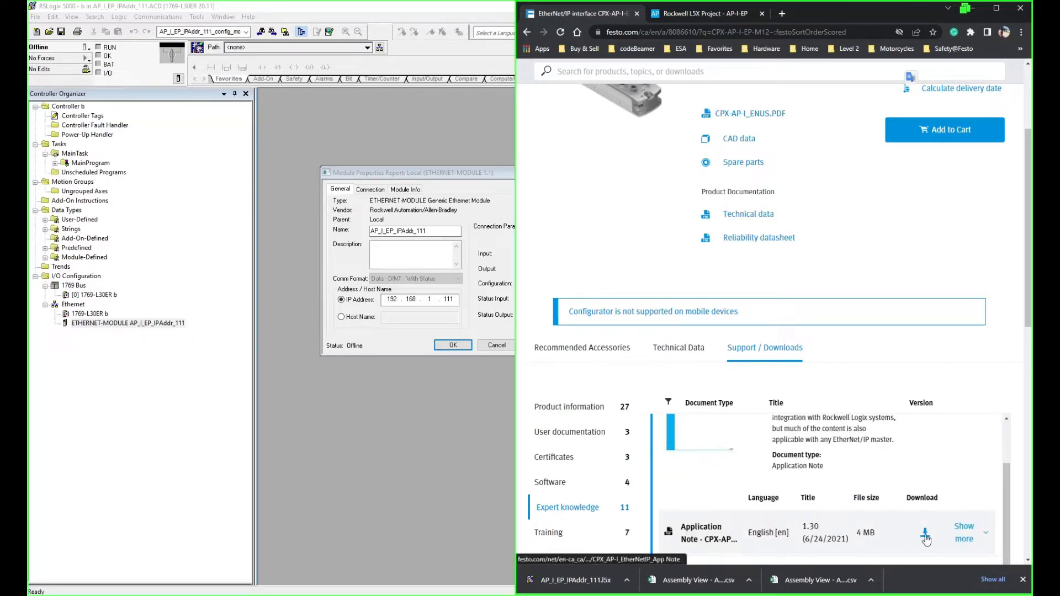
click(927, 541)
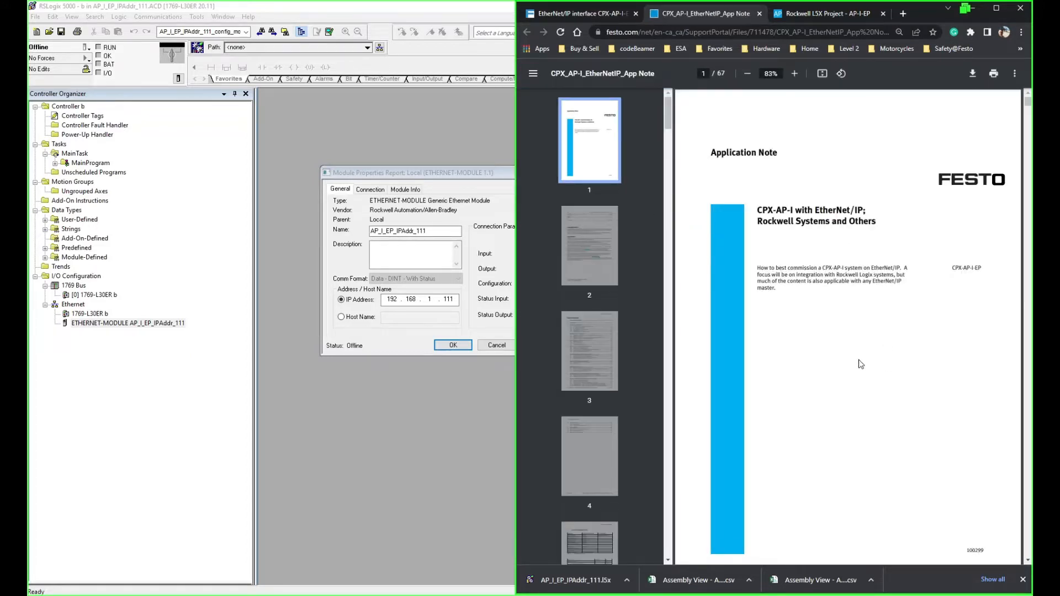
scroll(854, 361, down, 5)
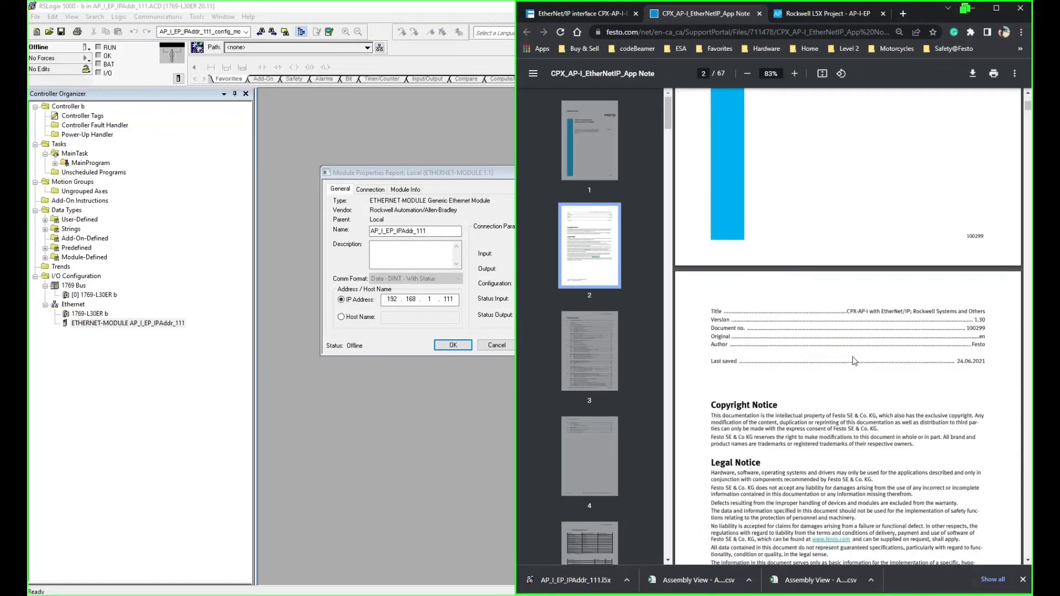
scroll(855, 361, down, 2)
scroll(870, 365, down, 8)
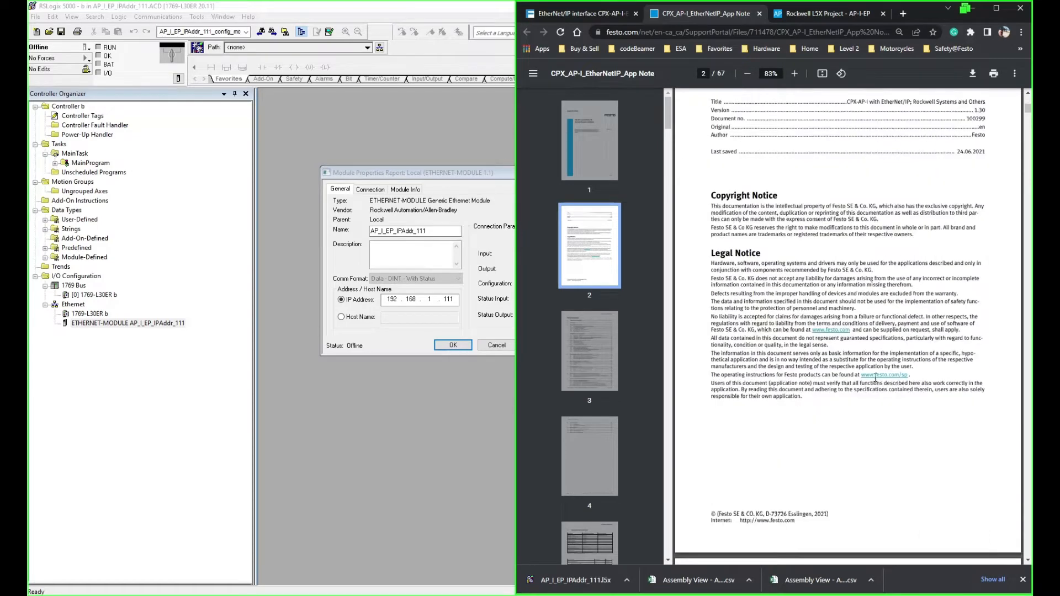
scroll(878, 380, down, 8)
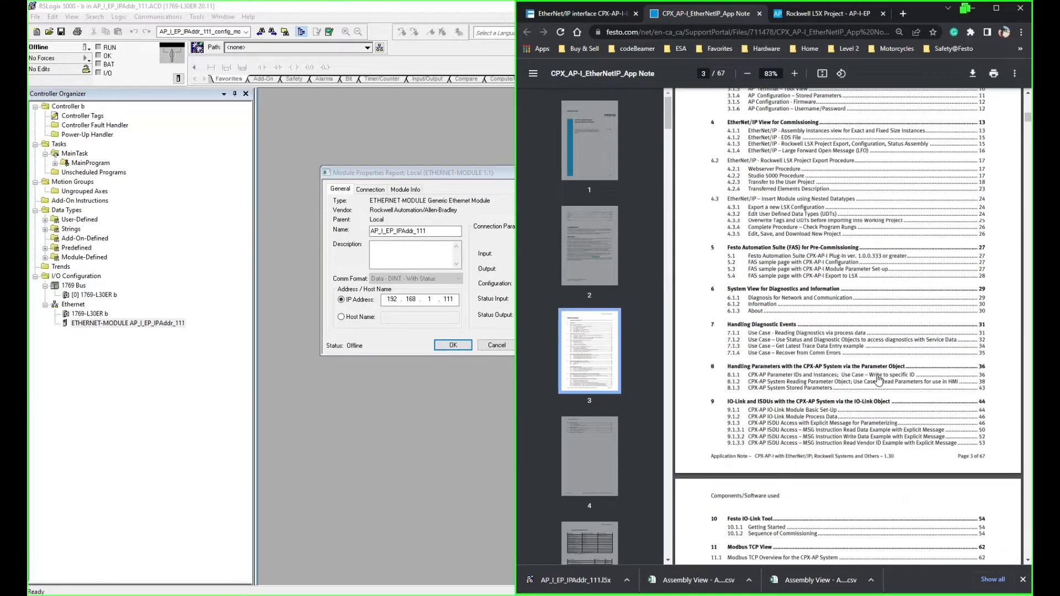
Browse the application note from its table of contents through chapter 3, Terminal View for AP Modules, to the stored parameters section.
scroll(881, 367, down, 8)
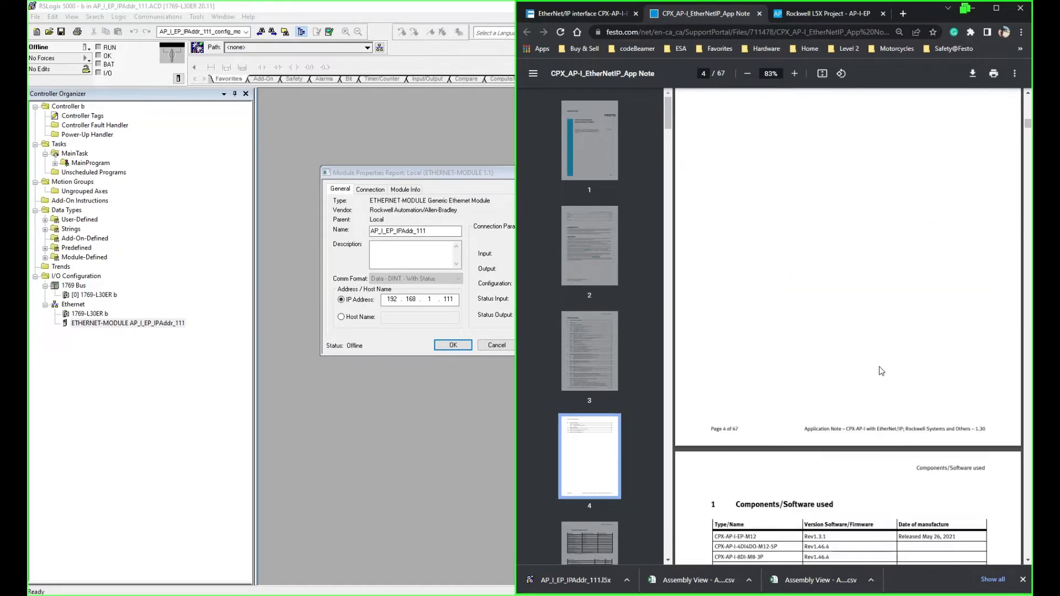
scroll(874, 359, down, 15)
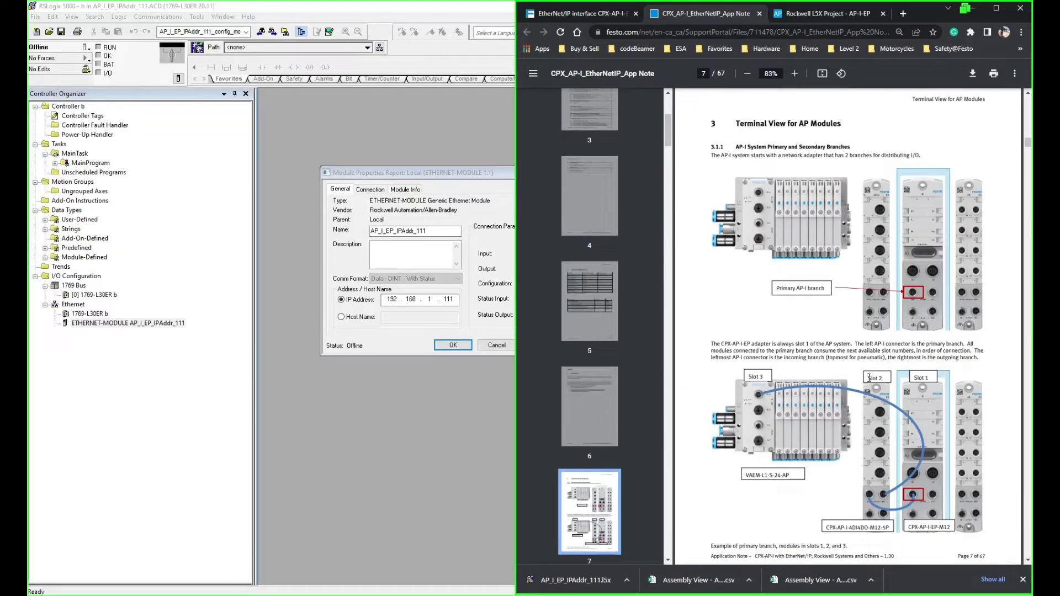
scroll(873, 370, down, 15)
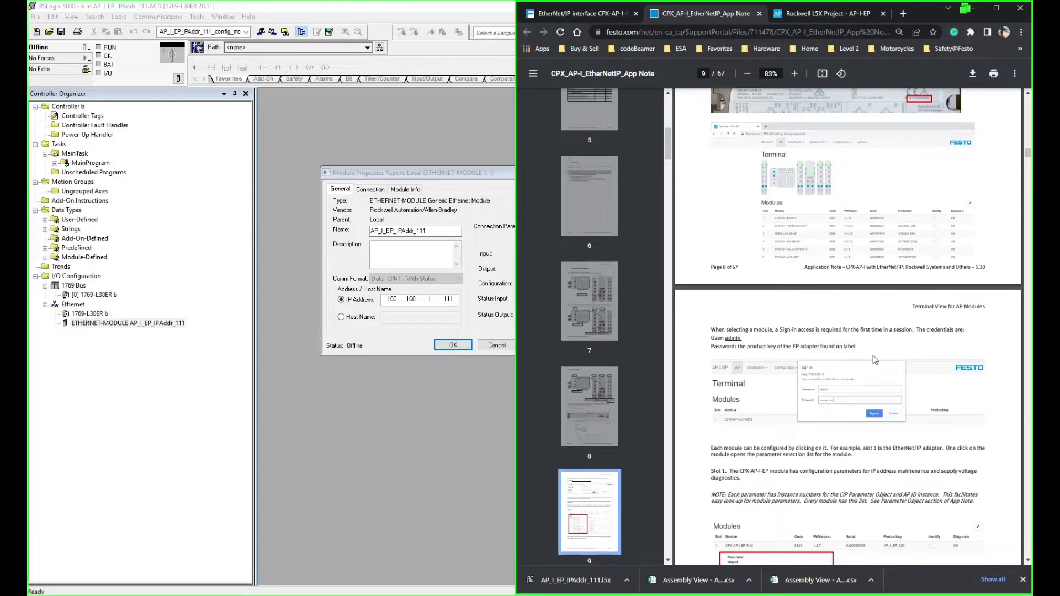
scroll(878, 356, down, 6)
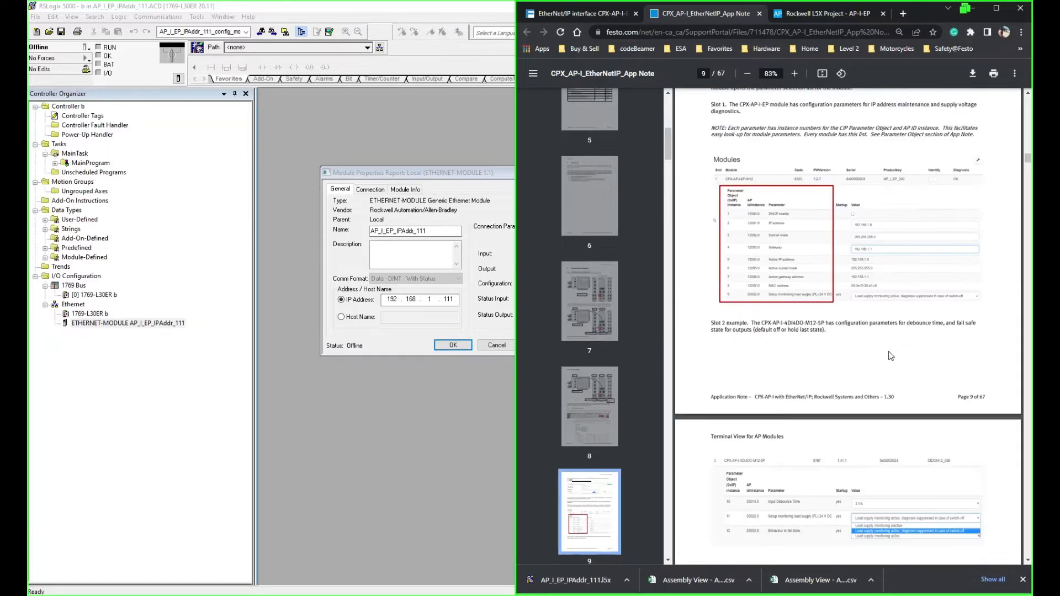
scroll(892, 373, down, 3)
scroll(904, 368, down, 4)
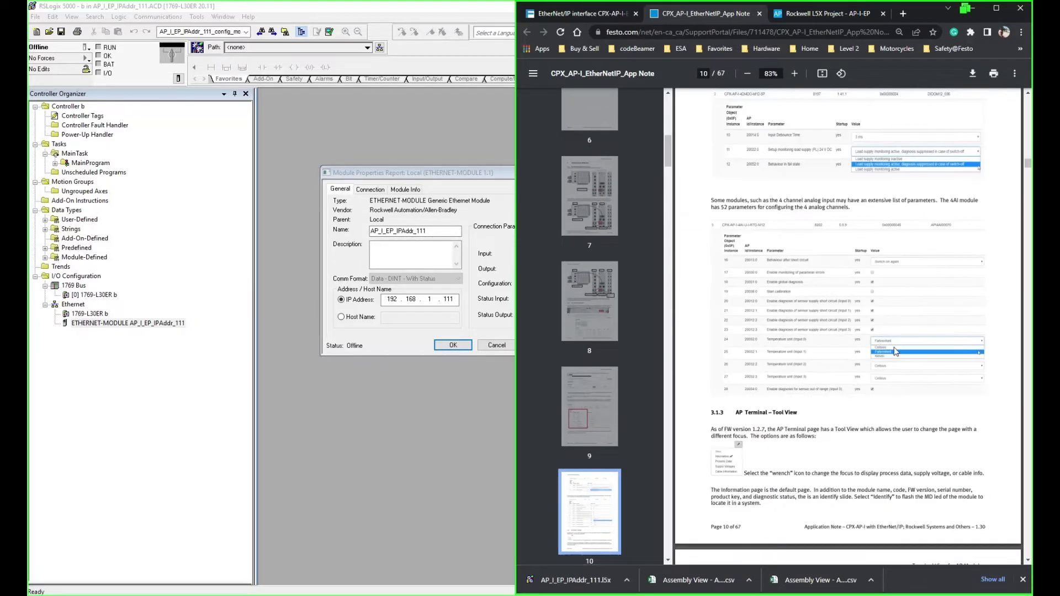
scroll(893, 416, down, 10)
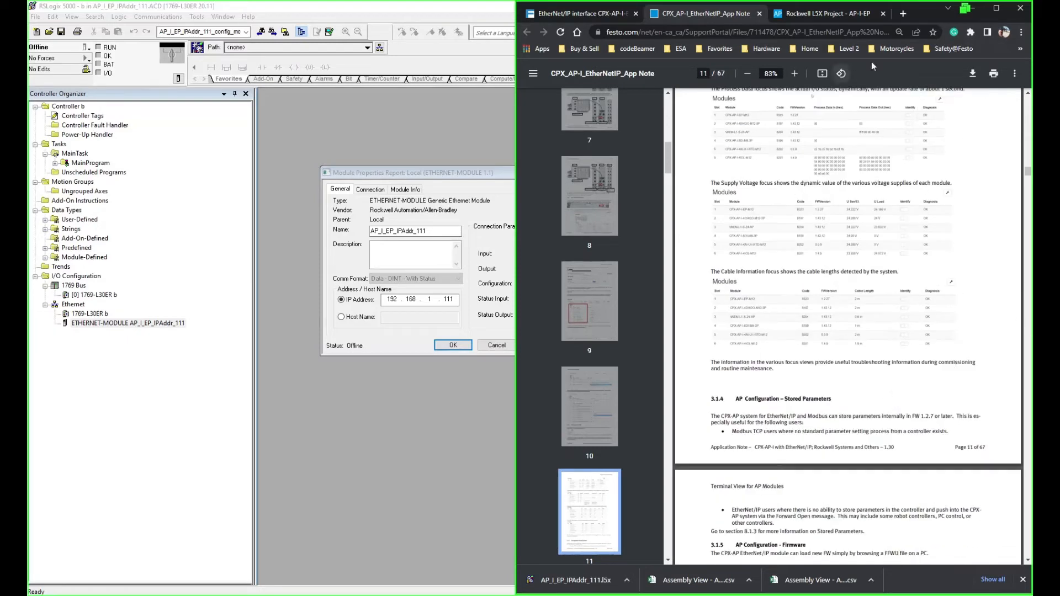
Close the Rockwell L5X Project page and show an enlarged view of the assembly instances table in section 4.1.1 of the application note.
click(884, 14)
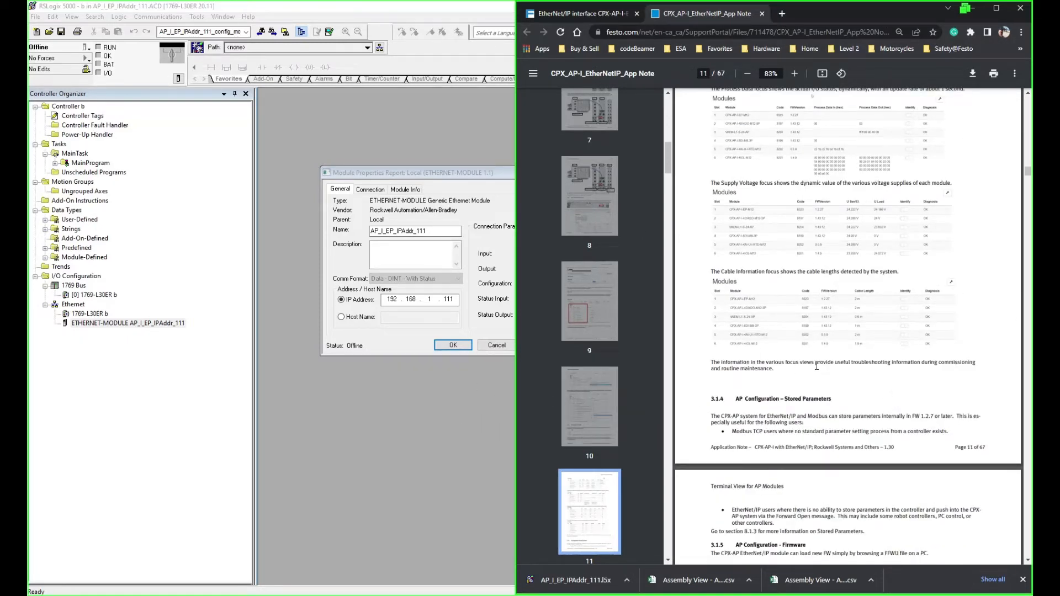
scroll(826, 367, down, 15)
scroll(794, 359, up, 4)
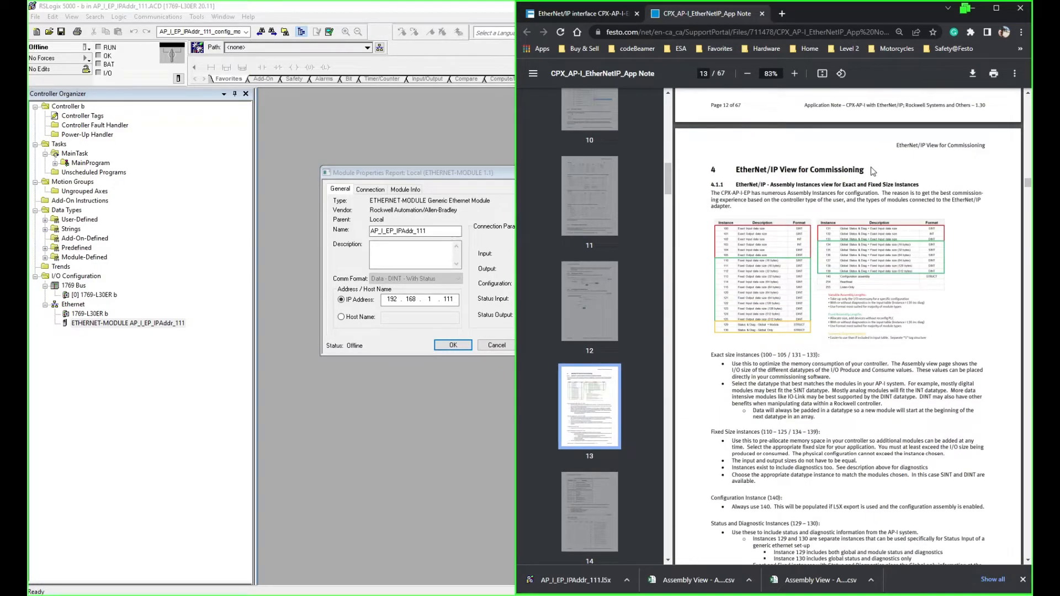
scroll(872, 171, up, 4)
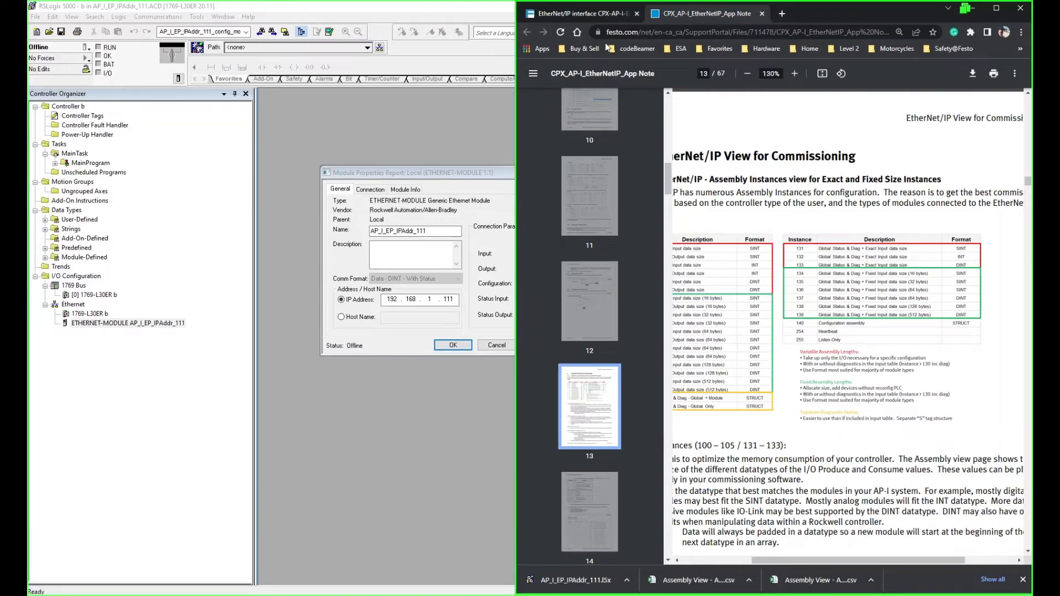
double_click(784, 12)
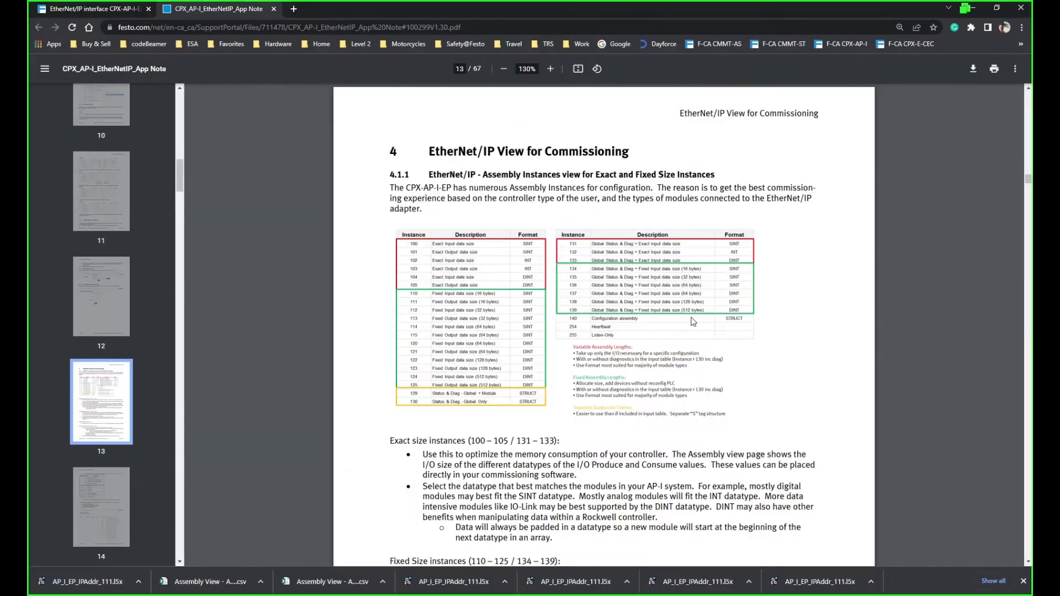
scroll(693, 322, up, 2)
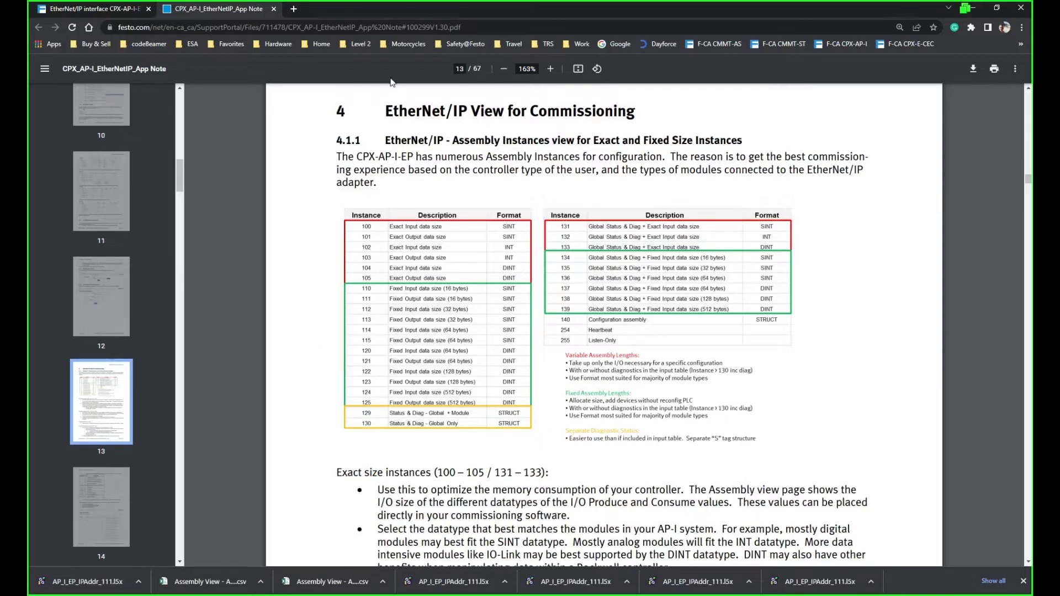
Arrange Chrome beside RSLogix 5000 and compare the module's connection parameters, including the configuration size, with the assembly instances table.
key(super+Right)
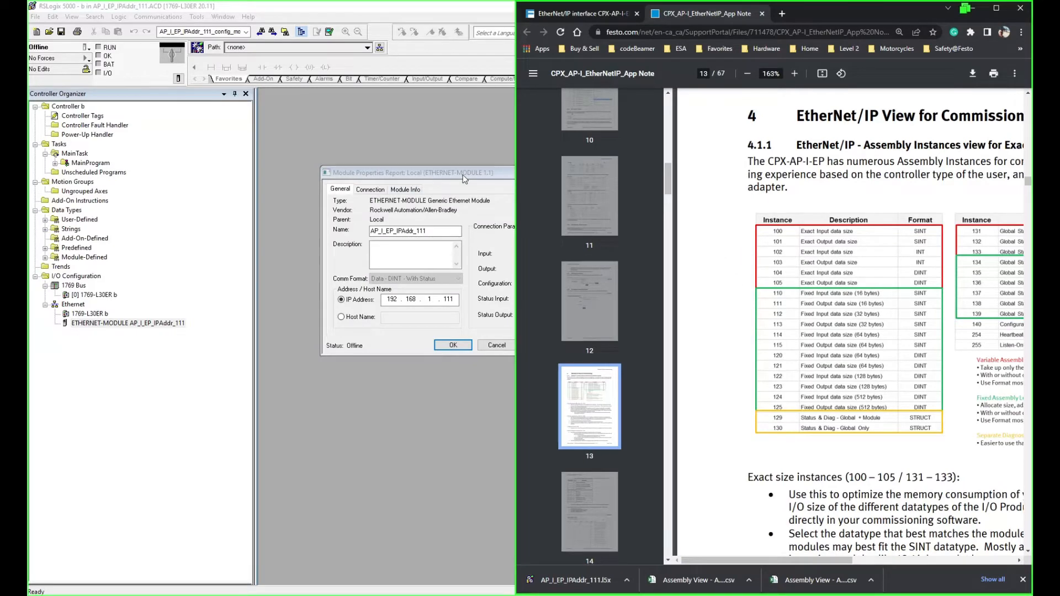
drag(463, 176, 443, 161)
click(301, 32)
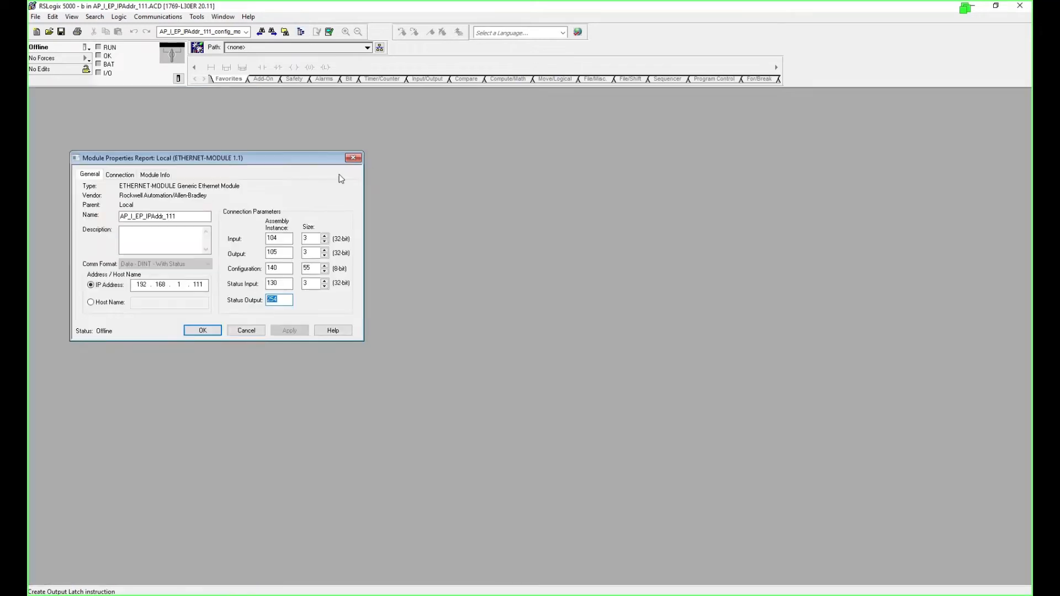
drag(271, 161, 233, 101)
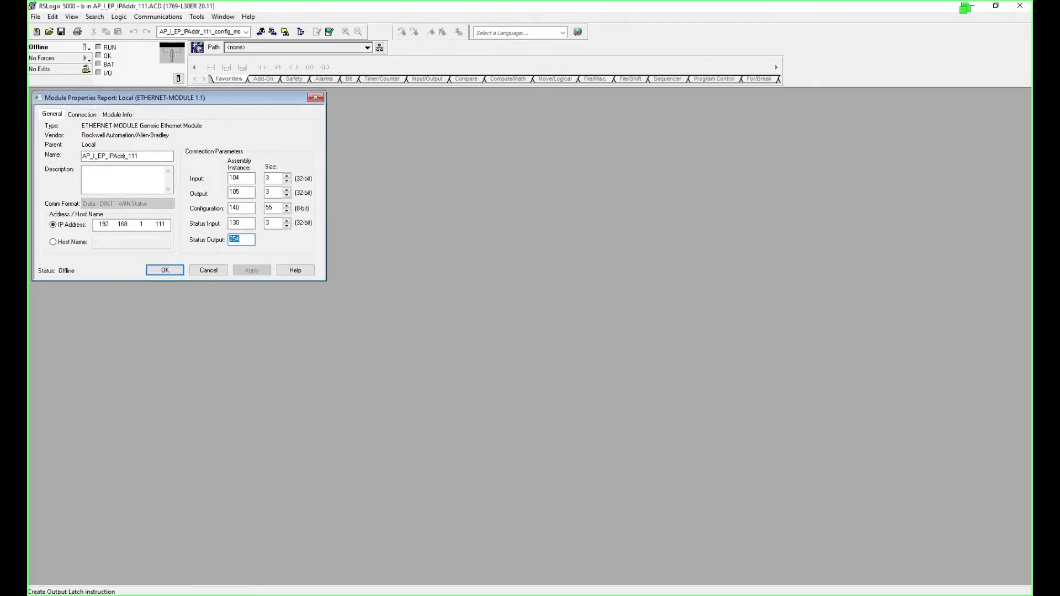
key(alt+Tab)
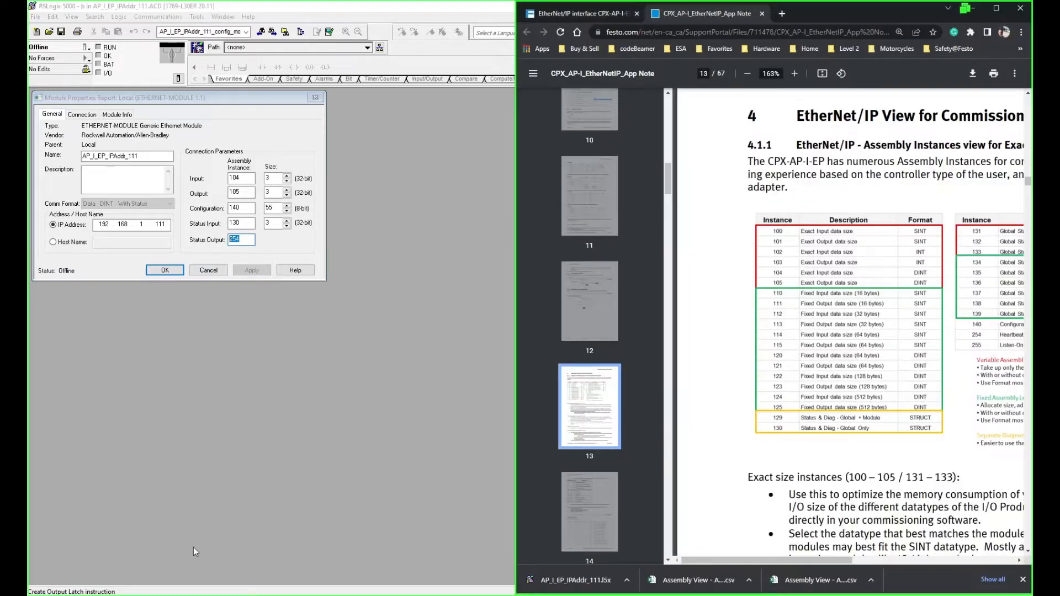
drag(515, 254, 340, 268)
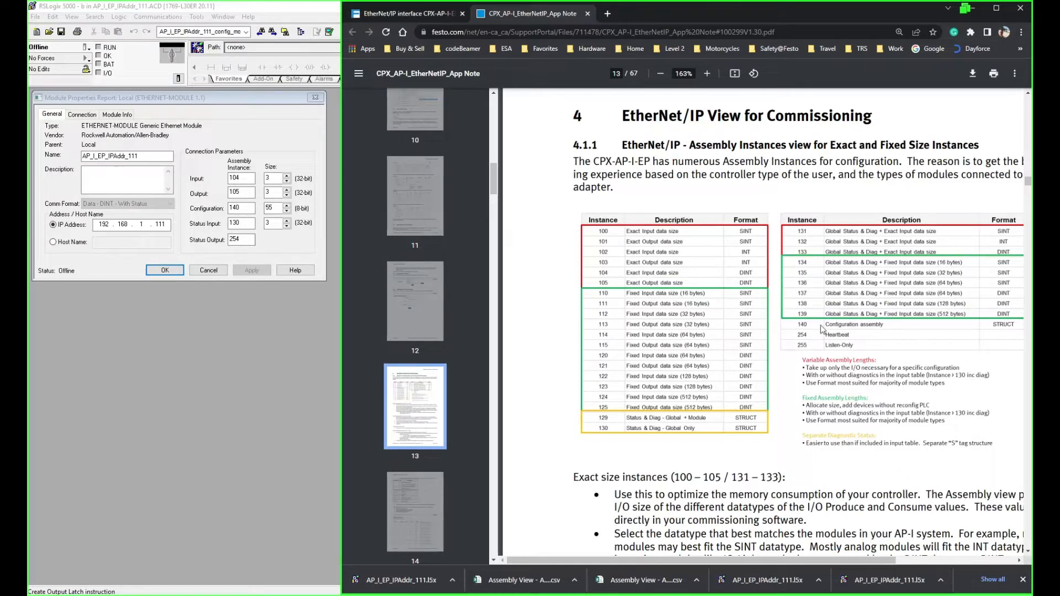
click(273, 208)
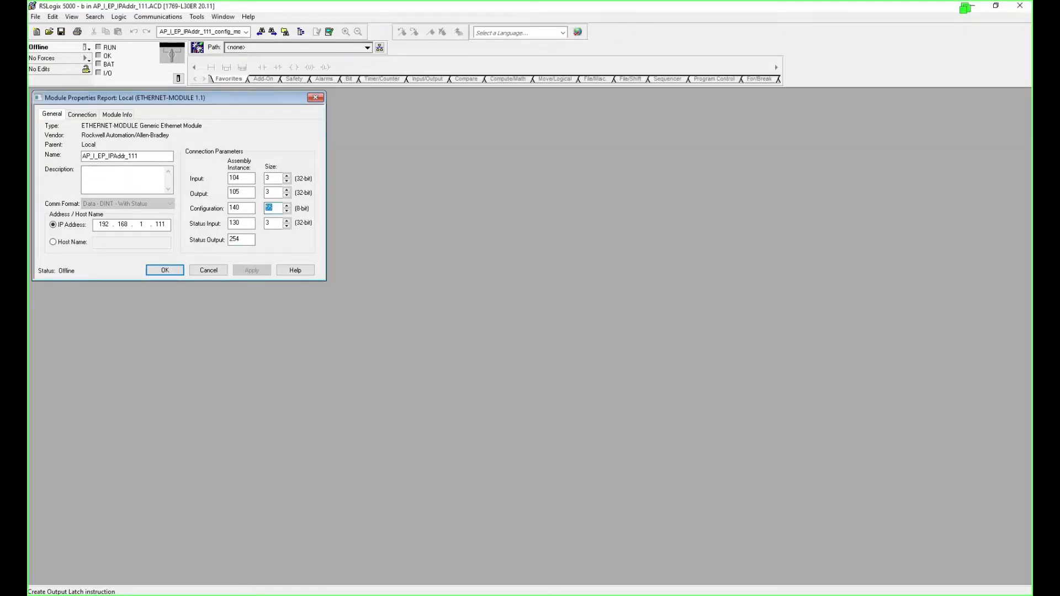
key(alt+Tab)
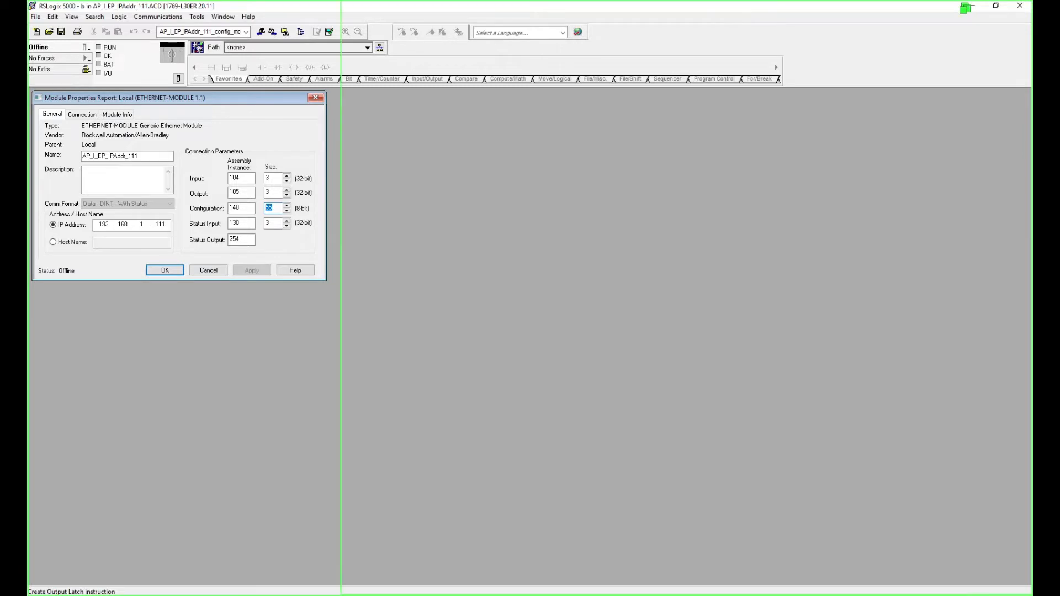
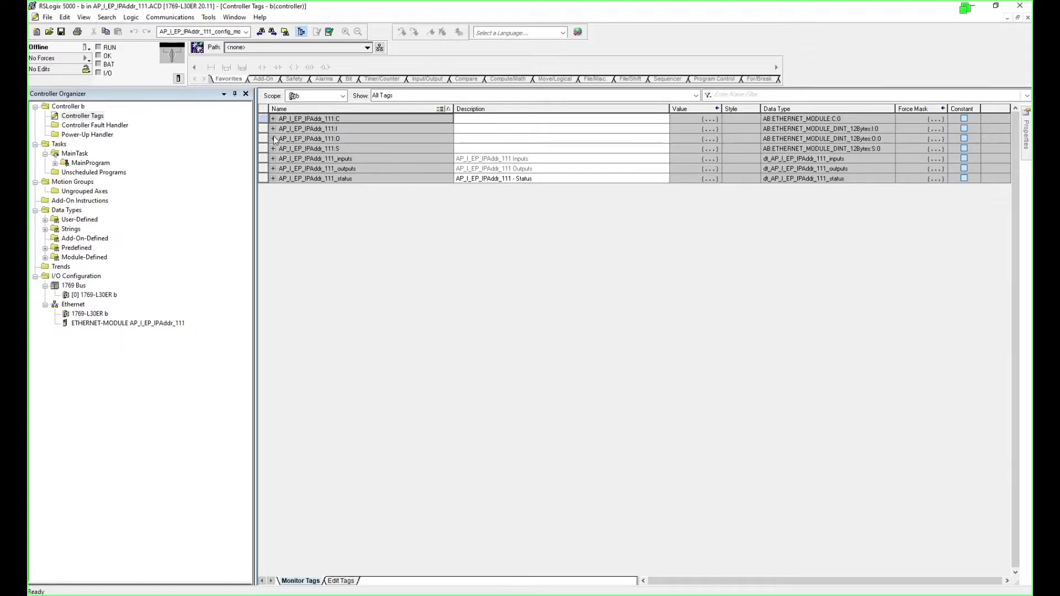
Expand the AP_I_EP_IPAddr_111 status, output, input and configuration tags while monitoring the controller tags.
click(273, 149)
click(273, 139)
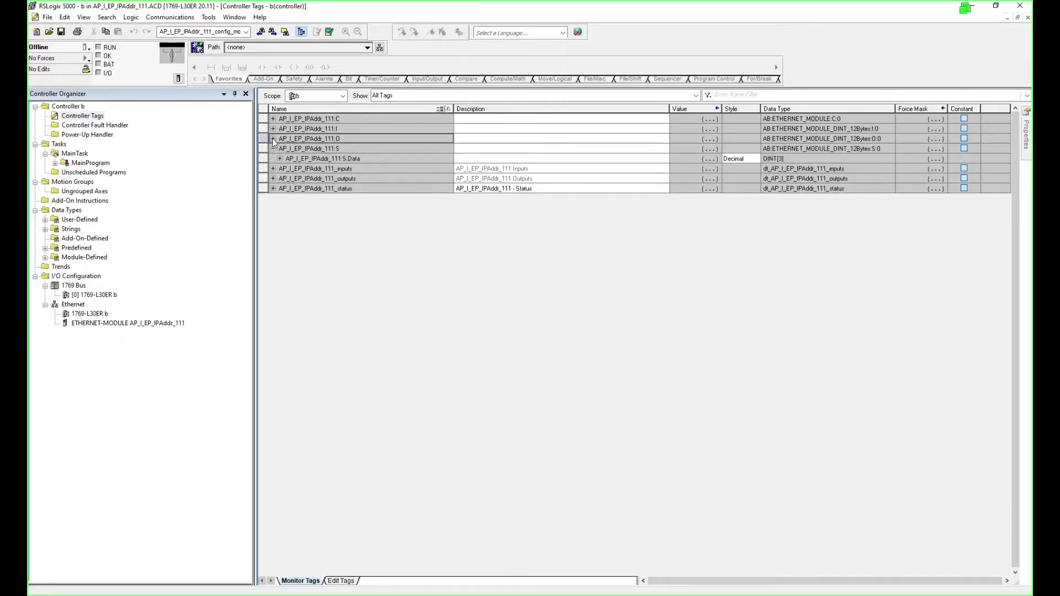
click(273, 129)
click(273, 119)
Show the controller tags for editing and expand the AP_I_EP_IPAddr_111 :S, :O, :I and :C tags to their Data members.
click(340, 581)
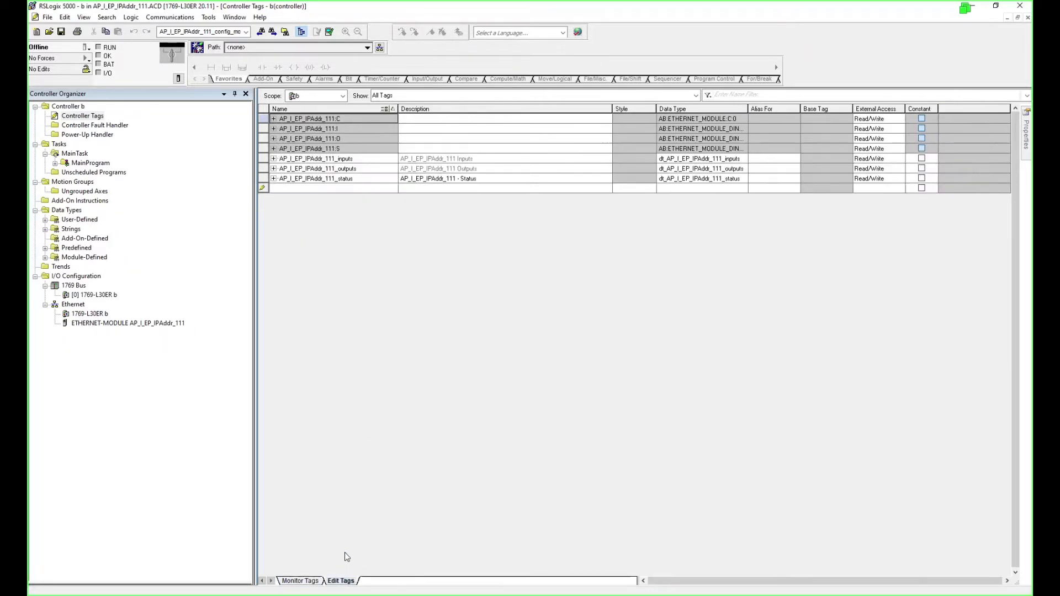
click(272, 149)
click(273, 139)
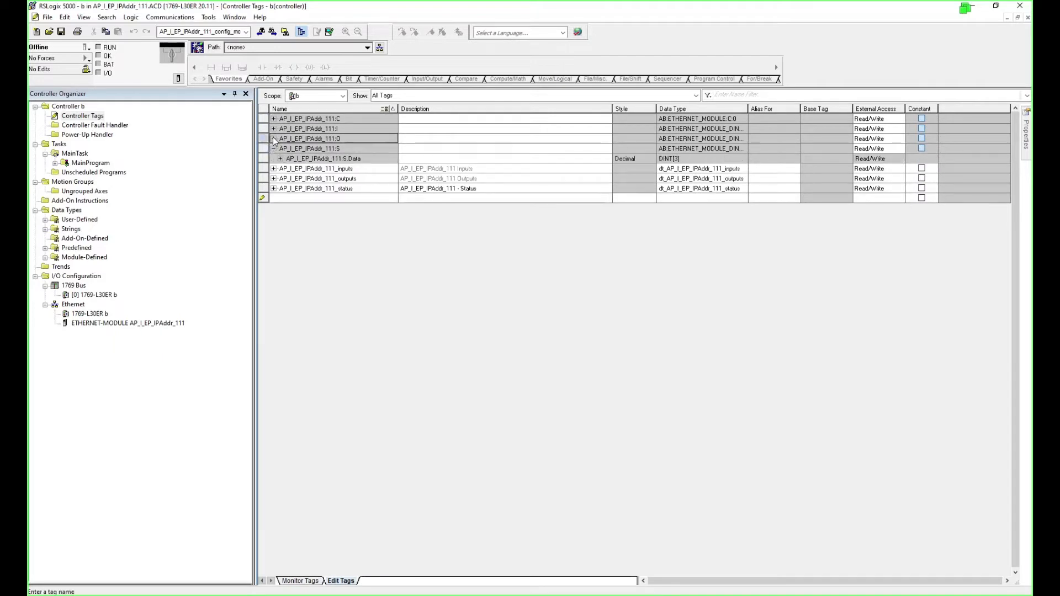
click(273, 132)
click(273, 119)
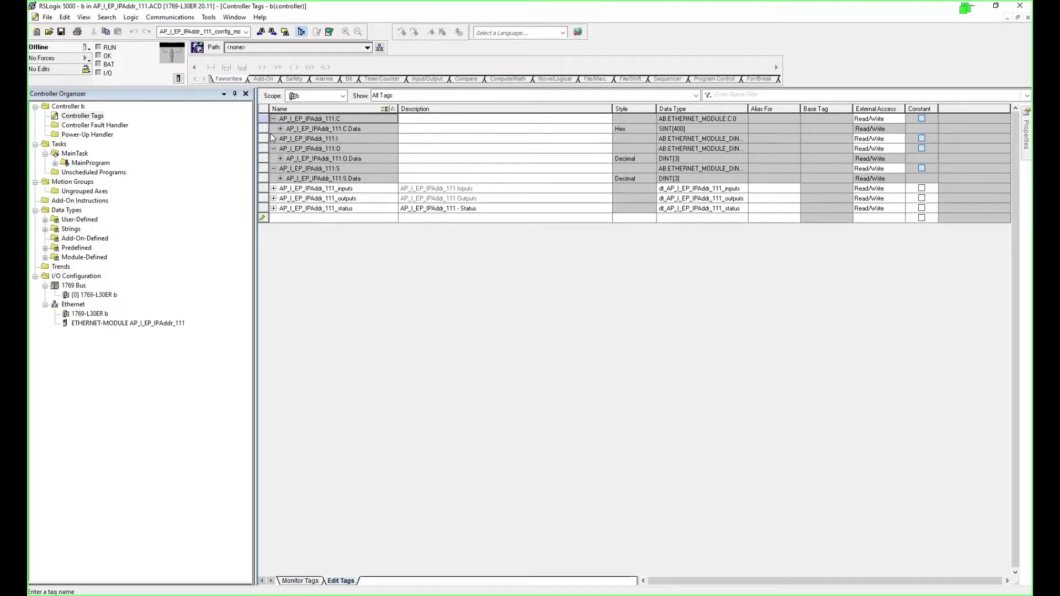
click(274, 139)
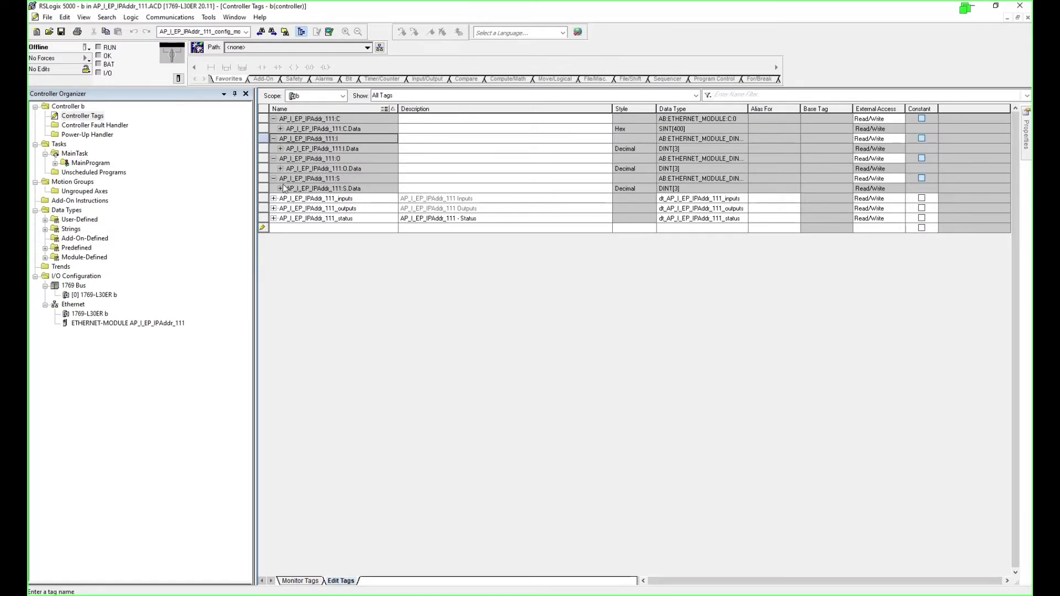
Expand the Data arrays of the status, output, input and configuration tags and examine their elements, data types and descriptions.
click(282, 184)
click(282, 188)
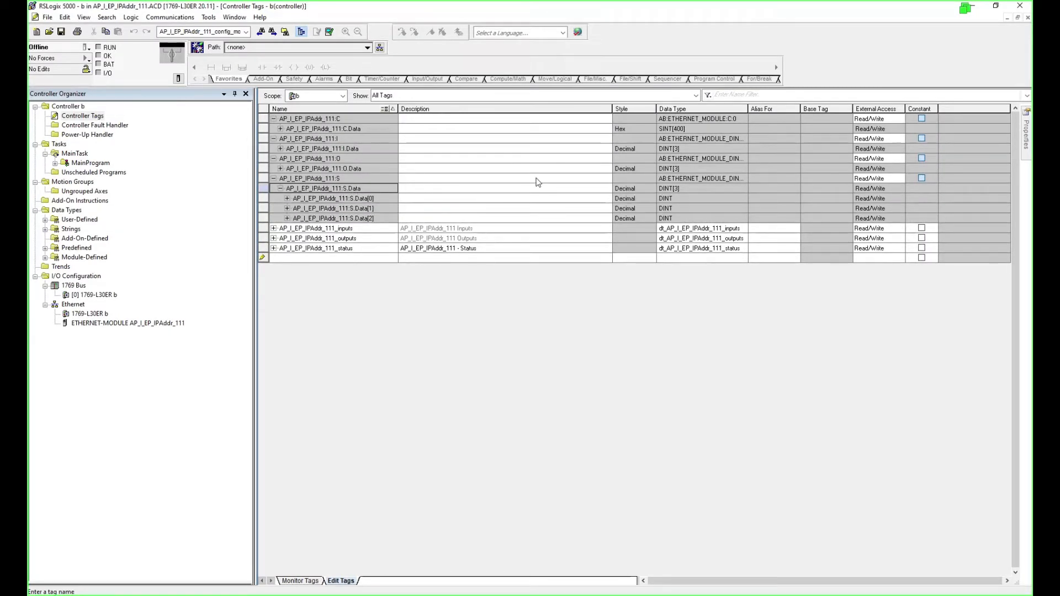
click(682, 199)
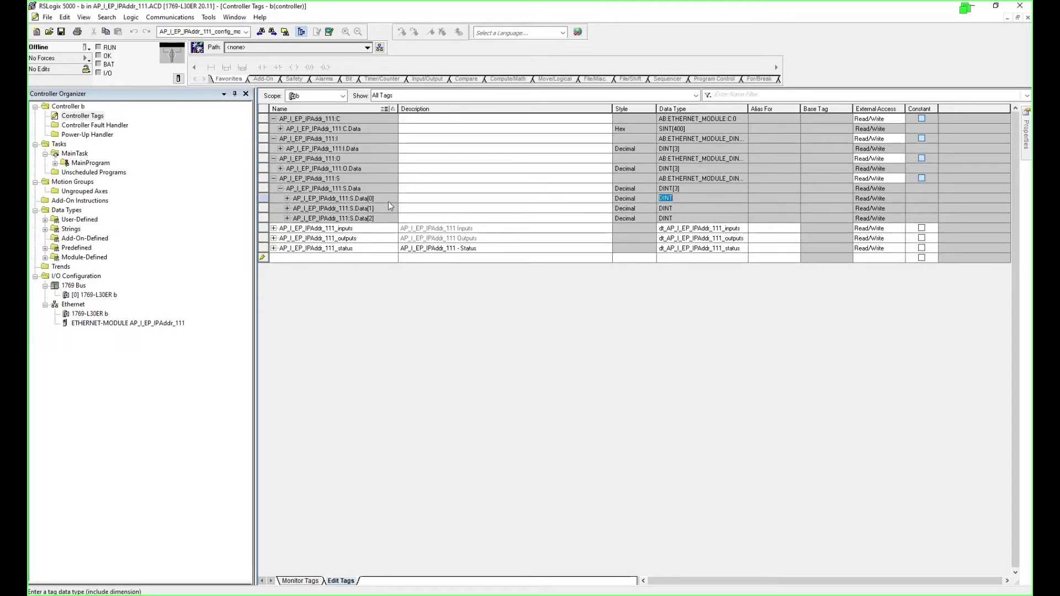
click(369, 190)
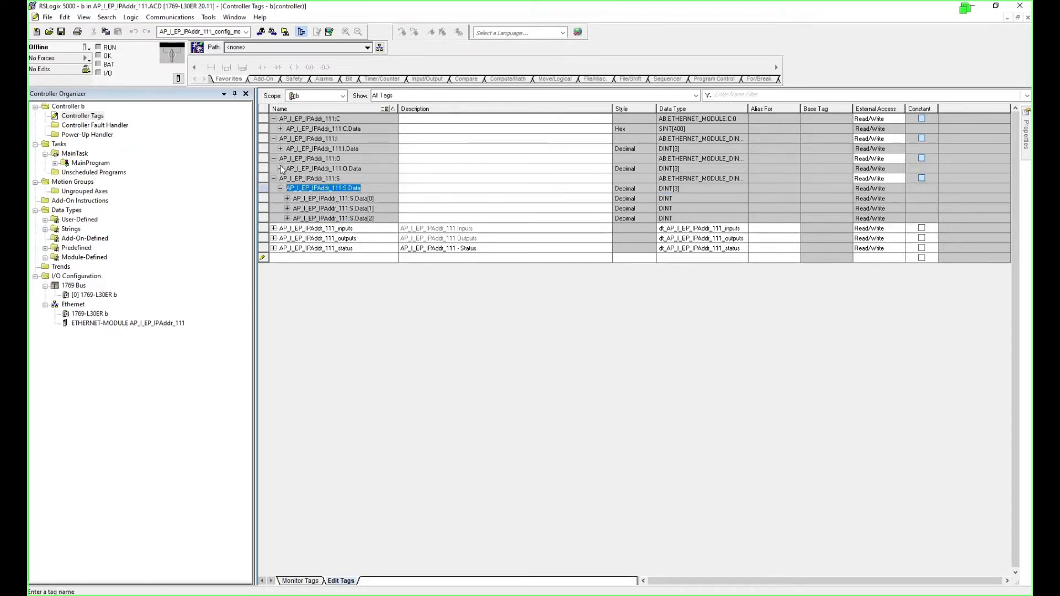
click(280, 169)
click(379, 197)
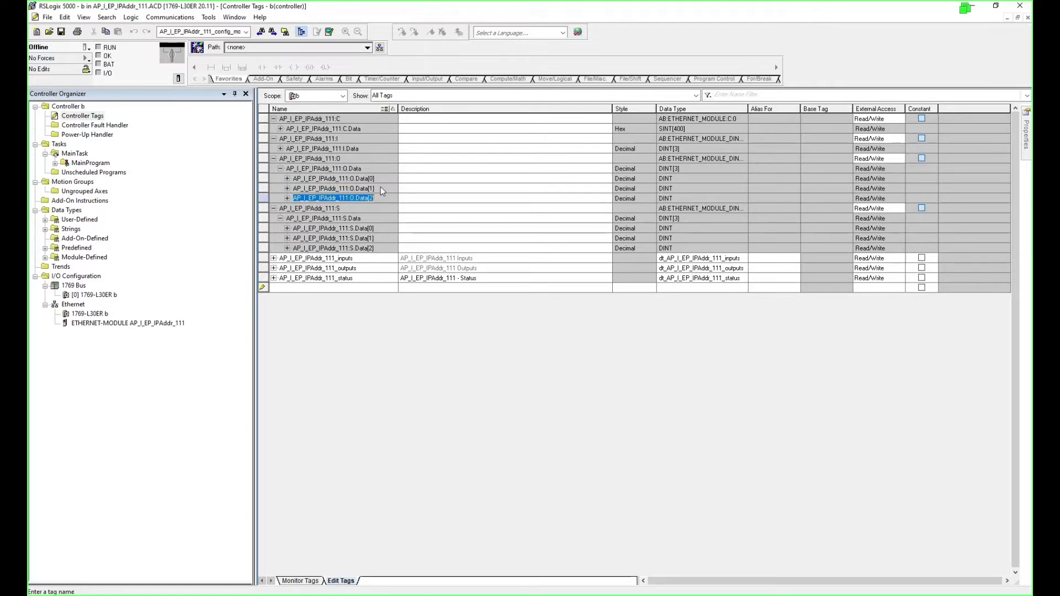
click(382, 189)
click(383, 178)
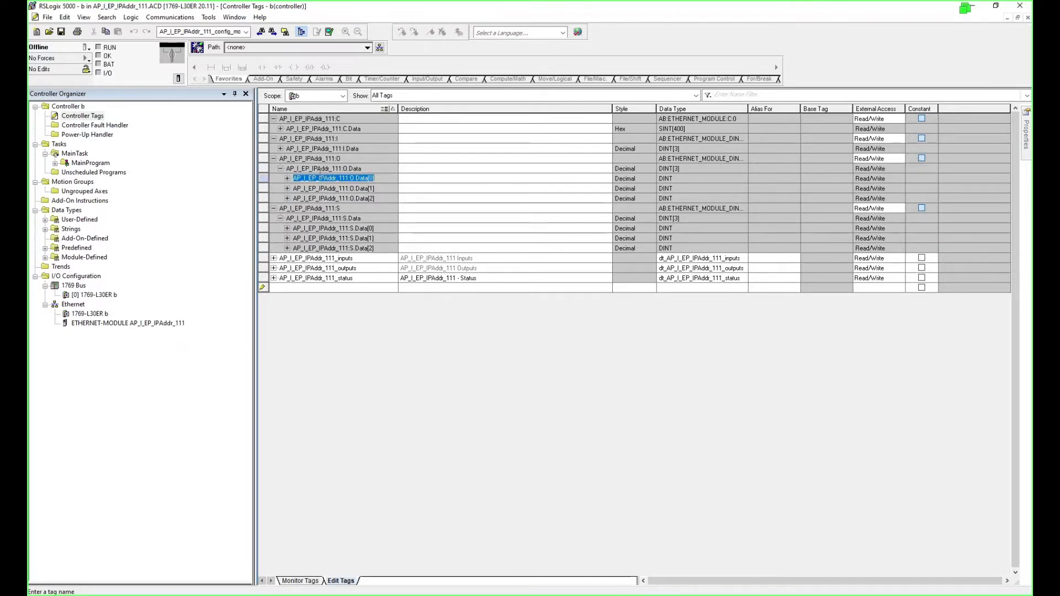
click(281, 148)
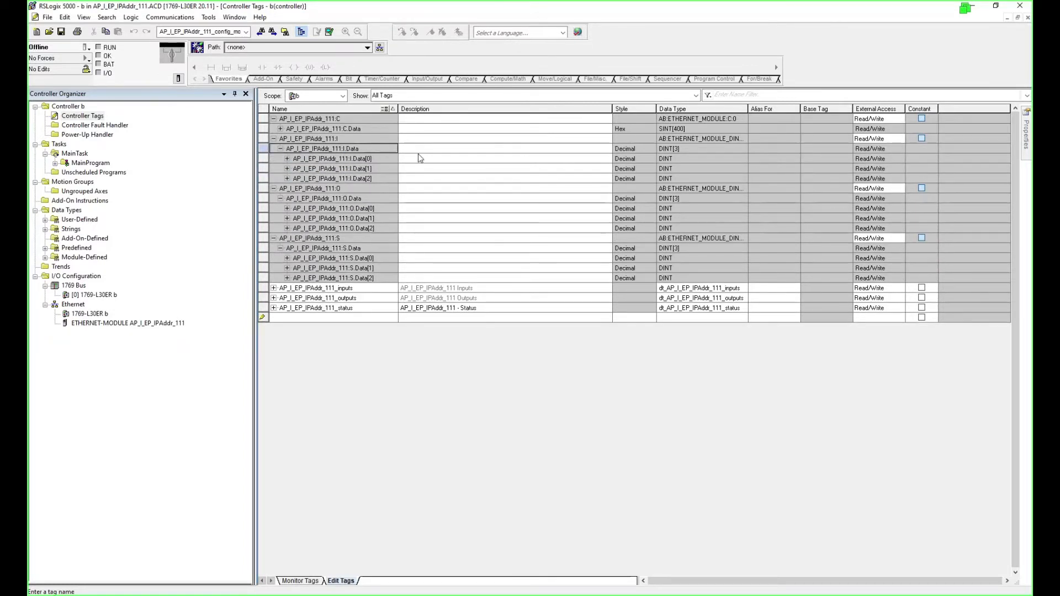
click(281, 129)
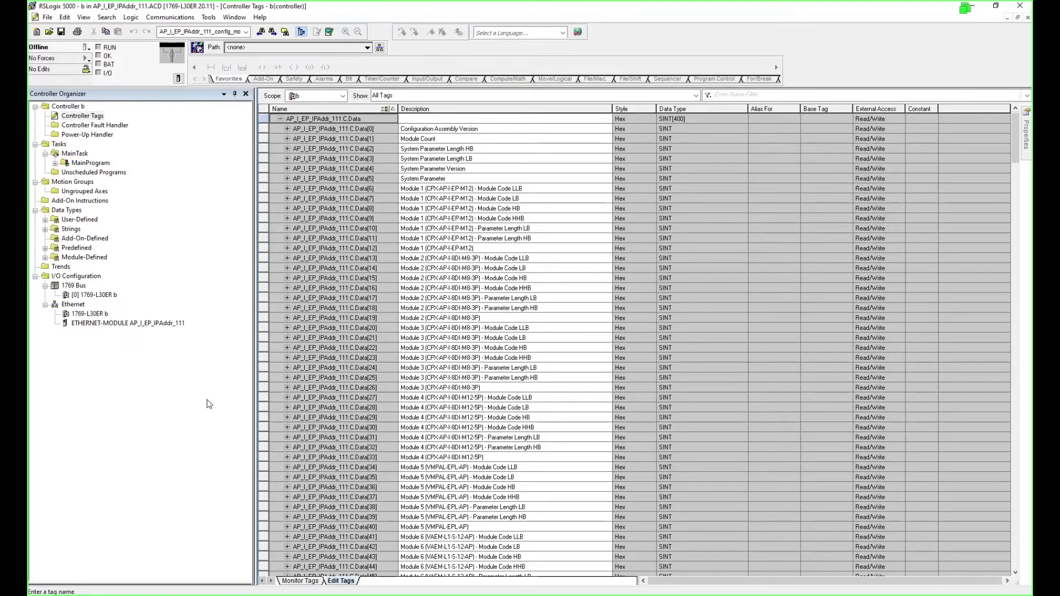
Check the configuration size in the AP_I_EP_IPAddr_111 Ethernet module's properties and close them without changes.
double_click(178, 325)
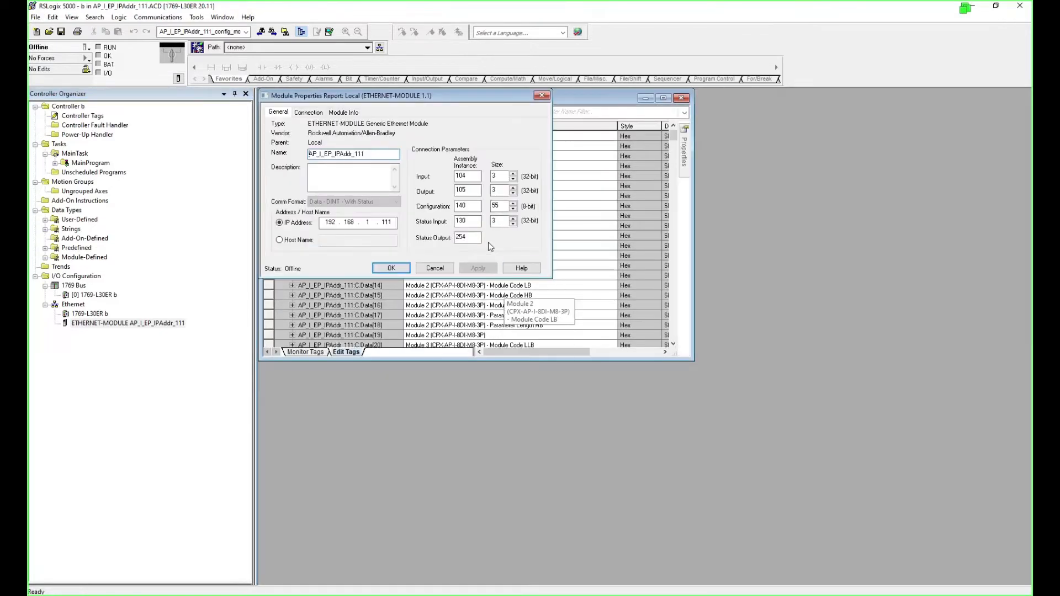
double_click(499, 206)
click(434, 268)
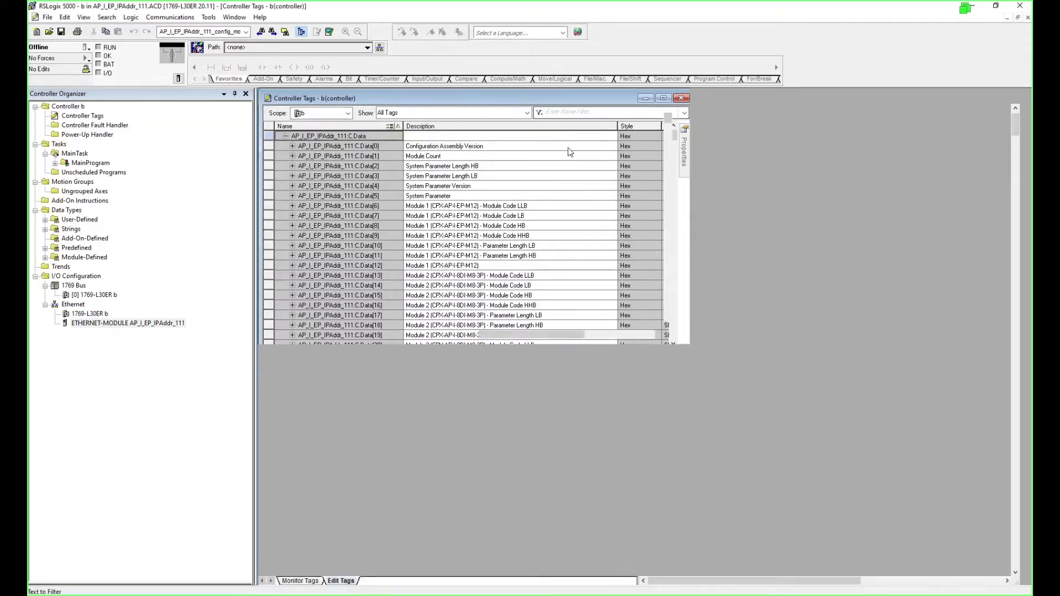
Maximize the Controller Tags window, show the monitored configuration data values, and open the description of AP_I_EP_IPAddr_111:C.Data[19].
click(663, 98)
click(301, 299)
click(310, 580)
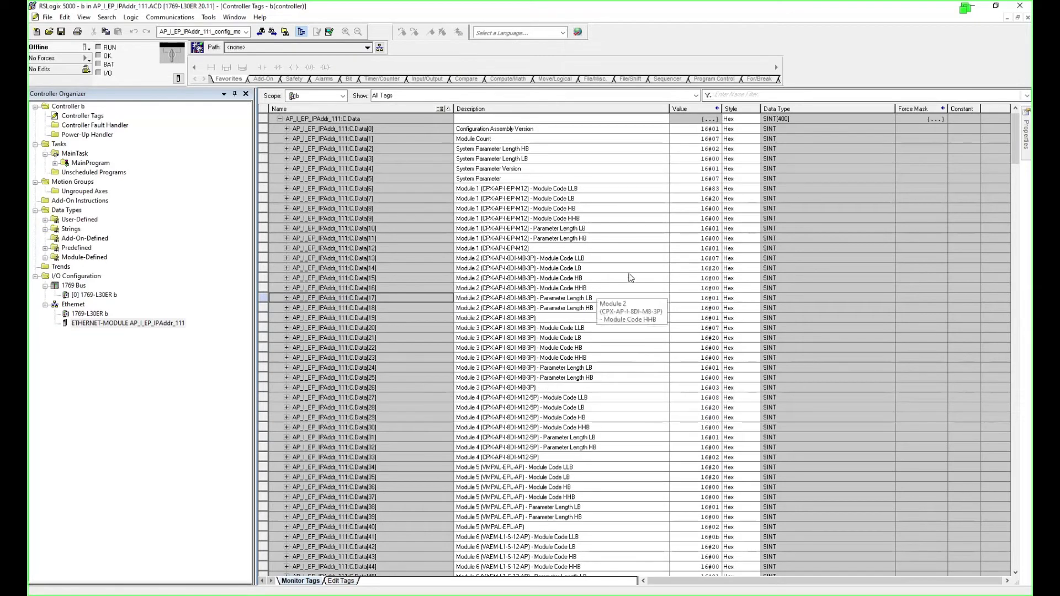
double_click(557, 318)
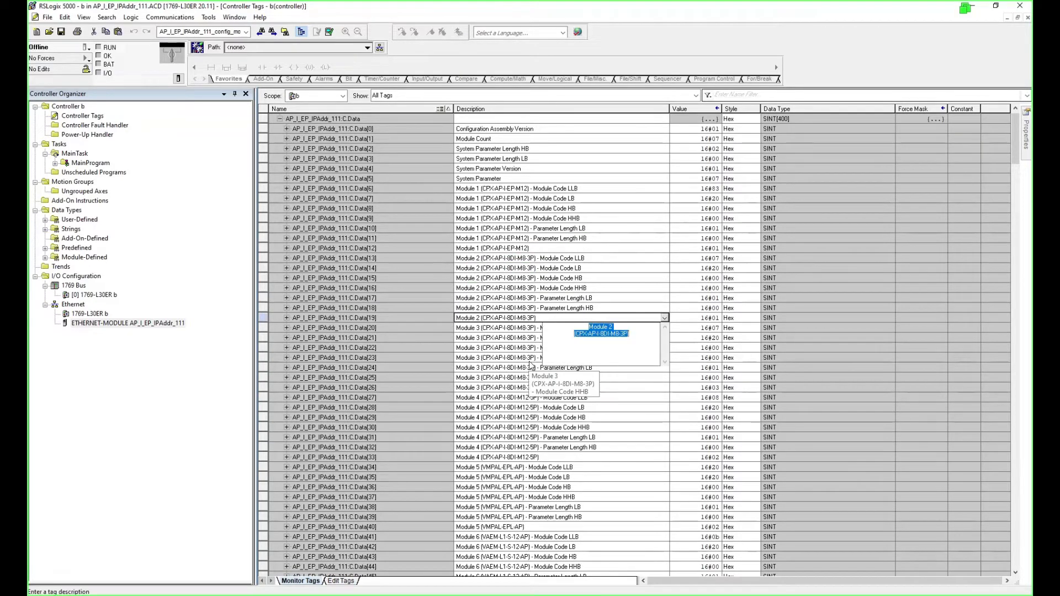
Check the description of AP_I_EP_IPAddr_111:C.Data[23] and the value of AP_I_EP_IPAddr_111:C.Data[28].
click(532, 358)
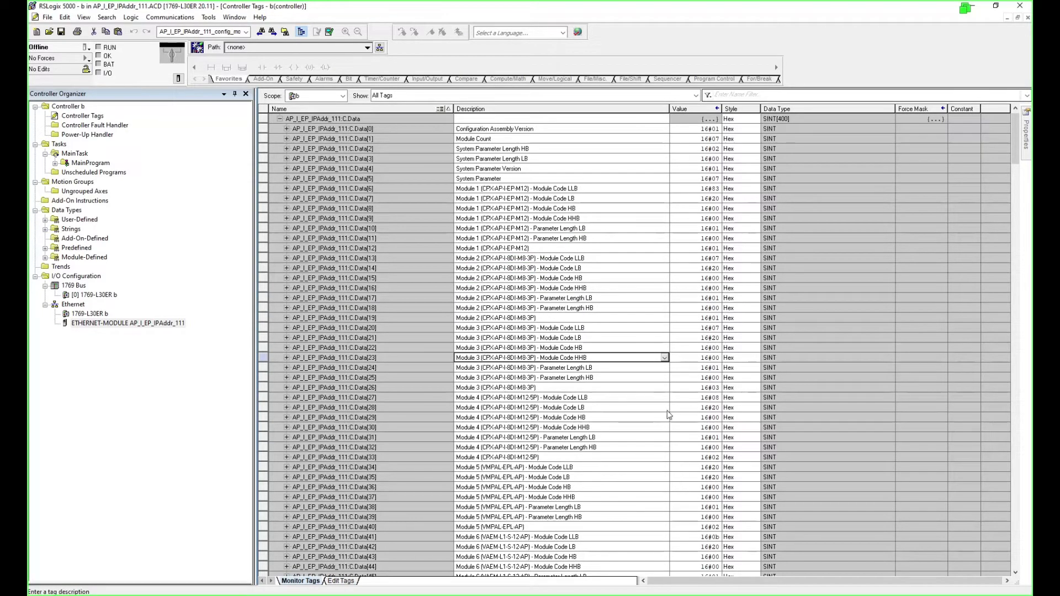
double_click(701, 407)
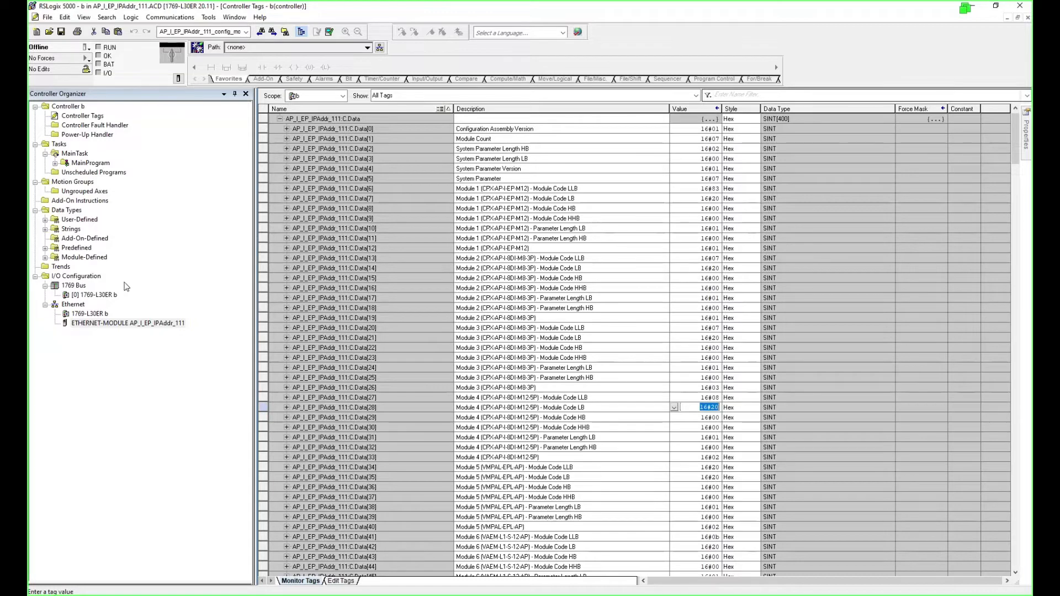
Close the controller tags and examine the members of the user-defined types dt_module_8199_inputs, dt_module_8200_inputs and dt_module_8203_outputs, closing them without changes.
click(45, 220)
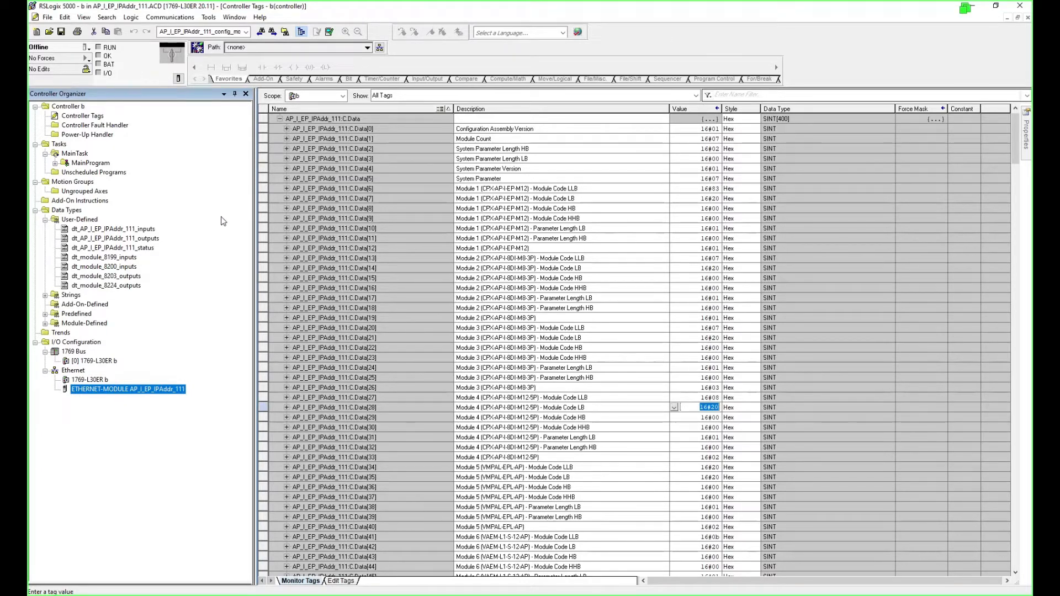
click(1028, 17)
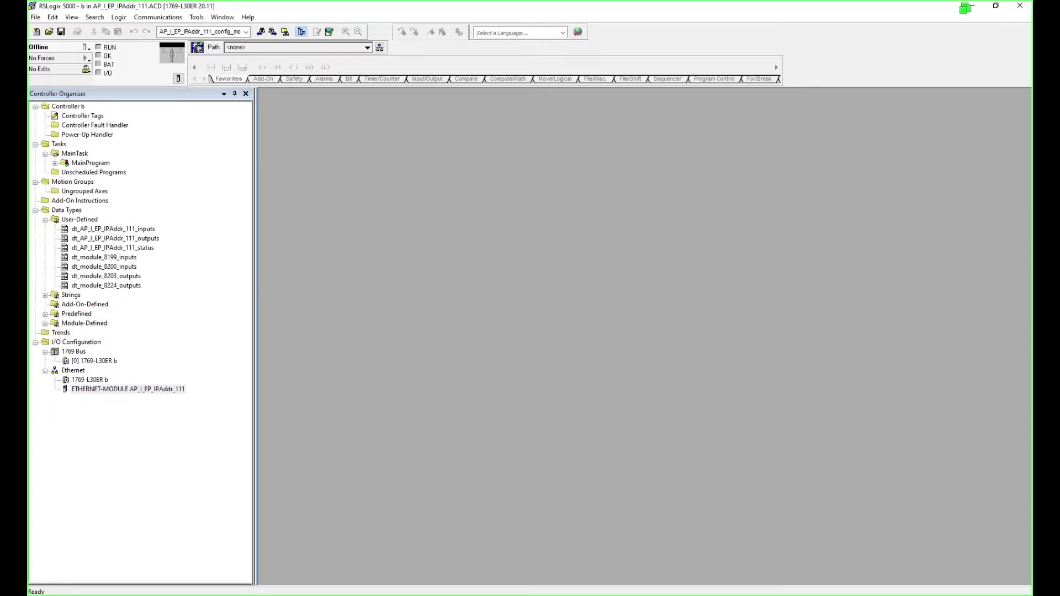
double_click(127, 258)
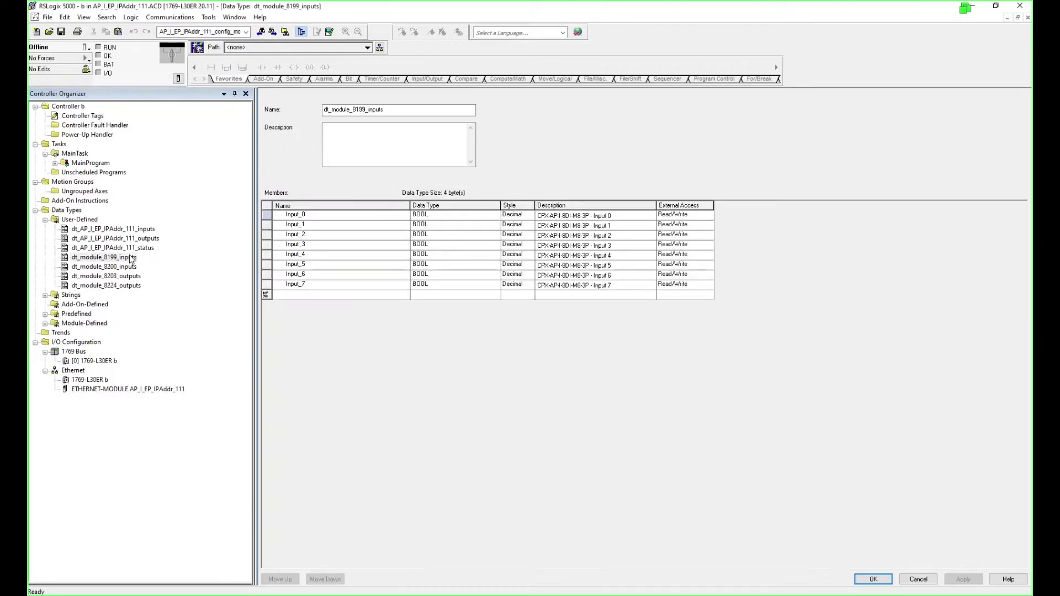
double_click(129, 267)
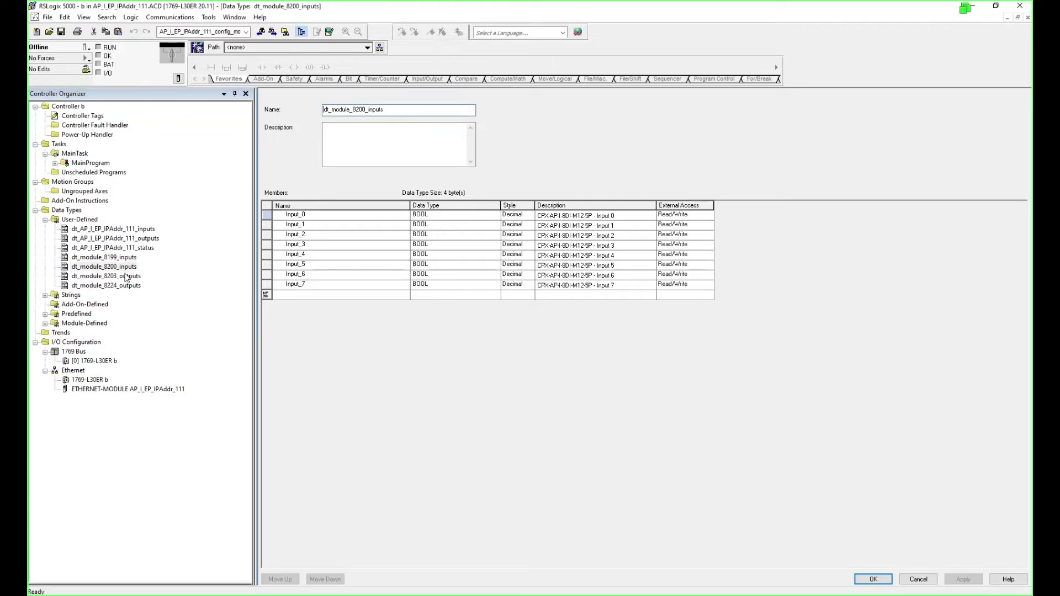
double_click(126, 276)
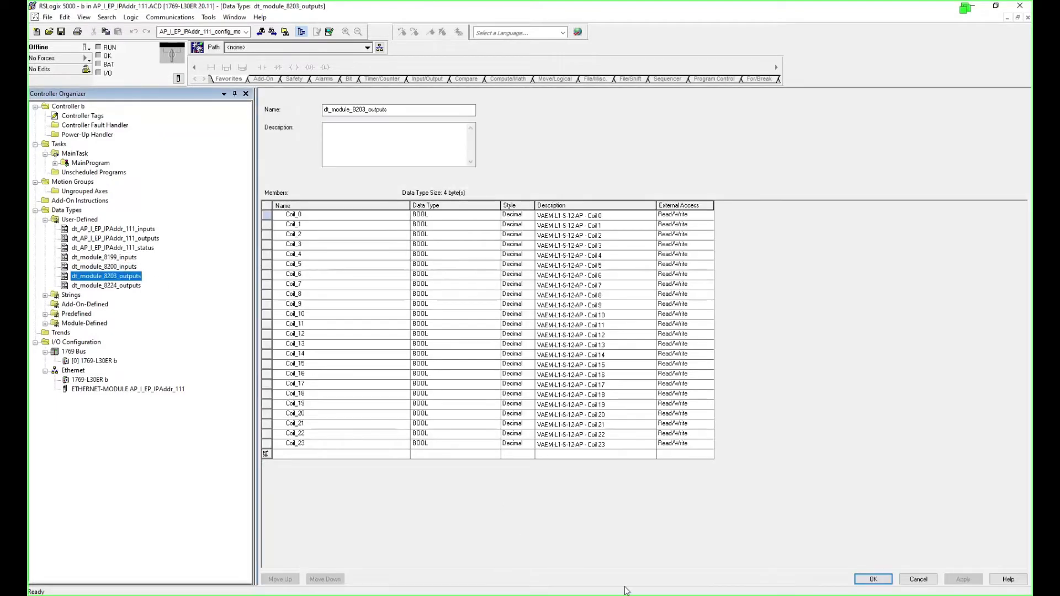
click(928, 580)
click(918, 571)
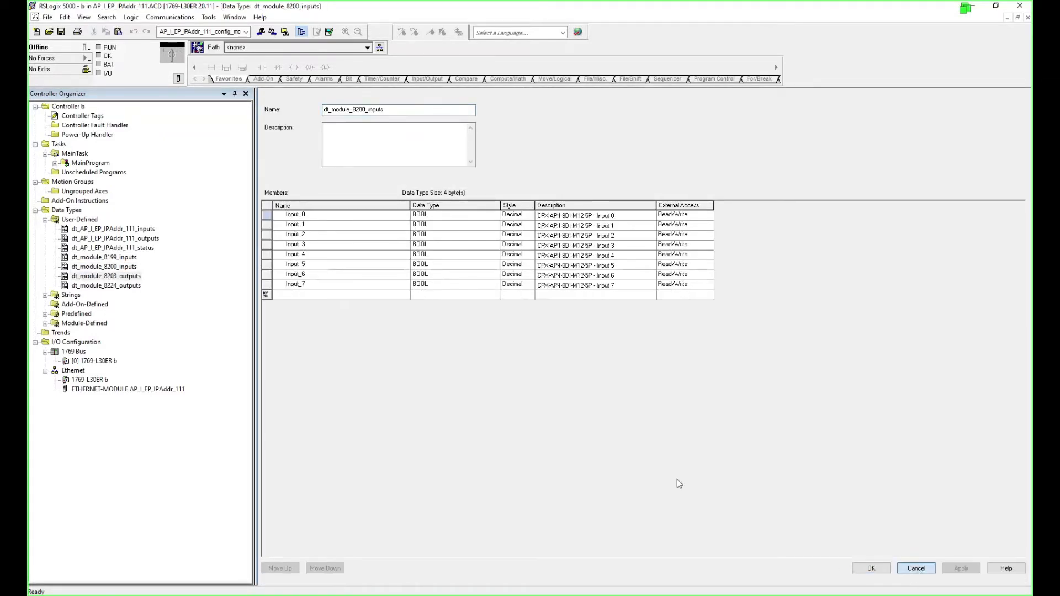
click(915, 569)
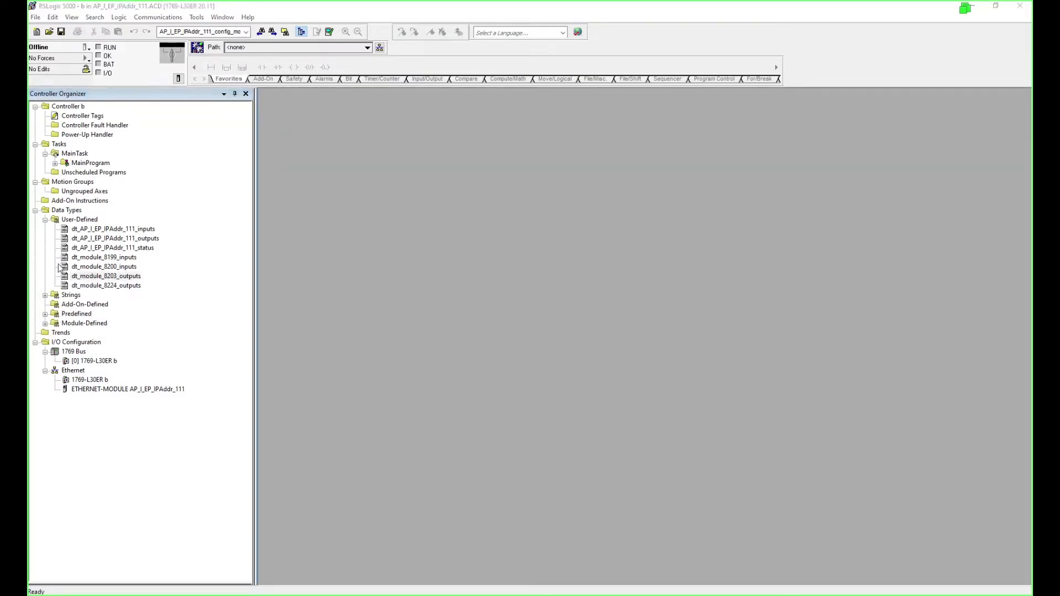
Review the dt_AP_I_EP_IPAddr_111 outputs, status and inputs data types, expanding module_2 and module_3 of the inputs type.
double_click(140, 238)
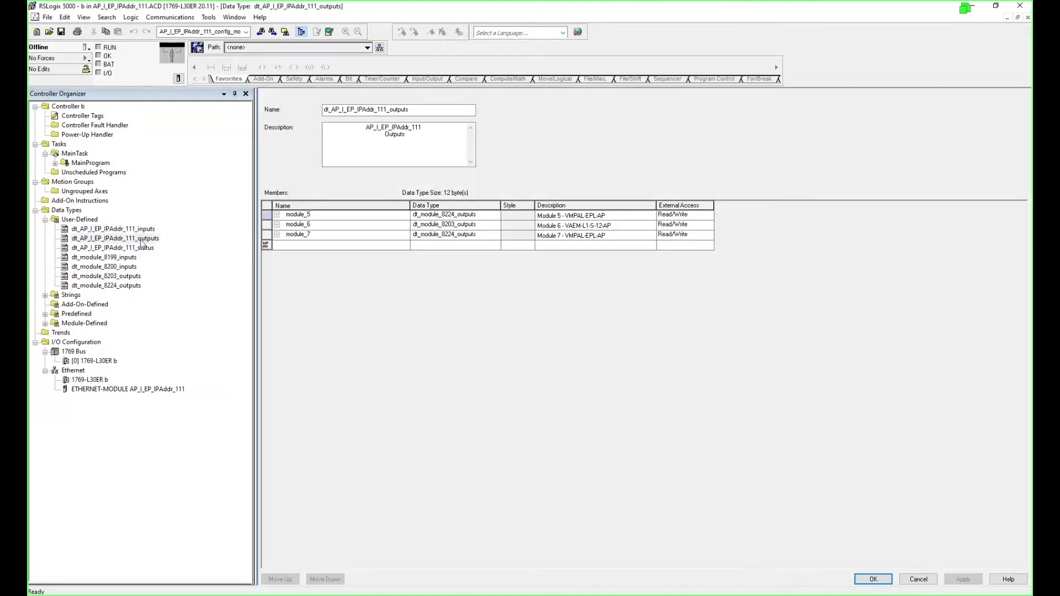
double_click(145, 248)
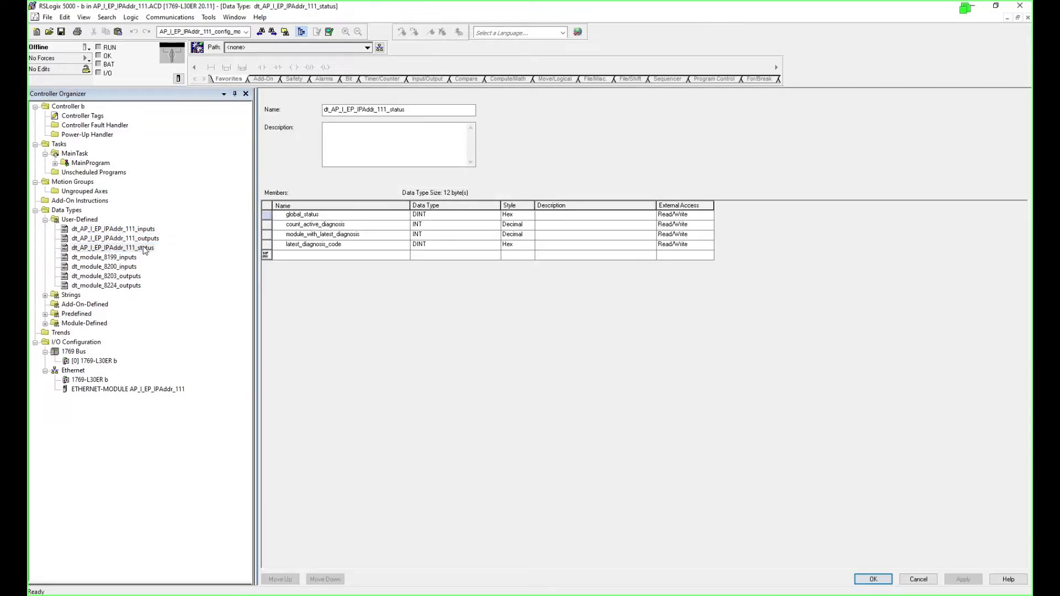
click(135, 230)
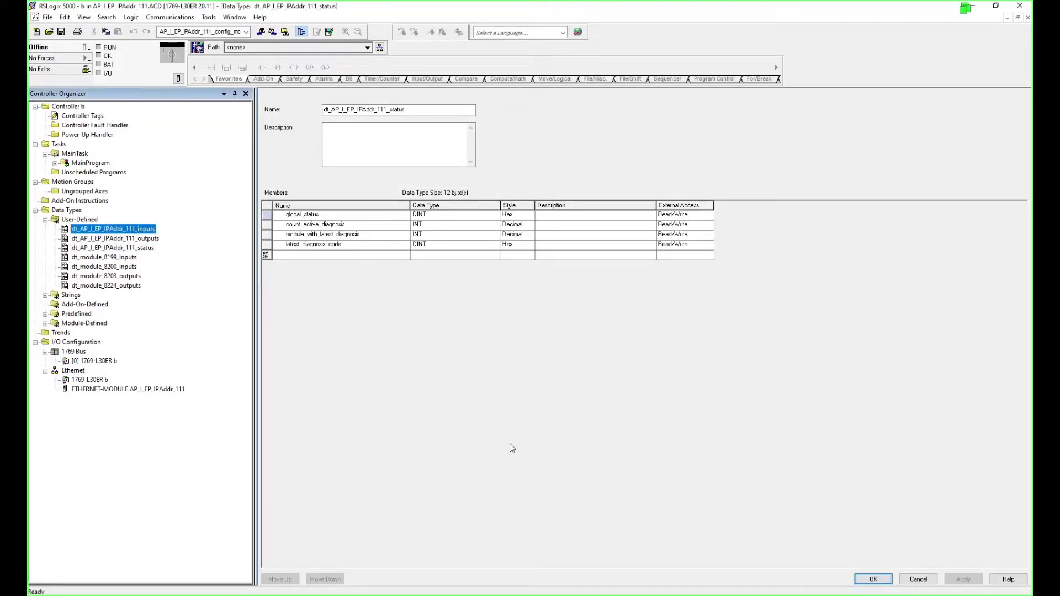
double_click(126, 231)
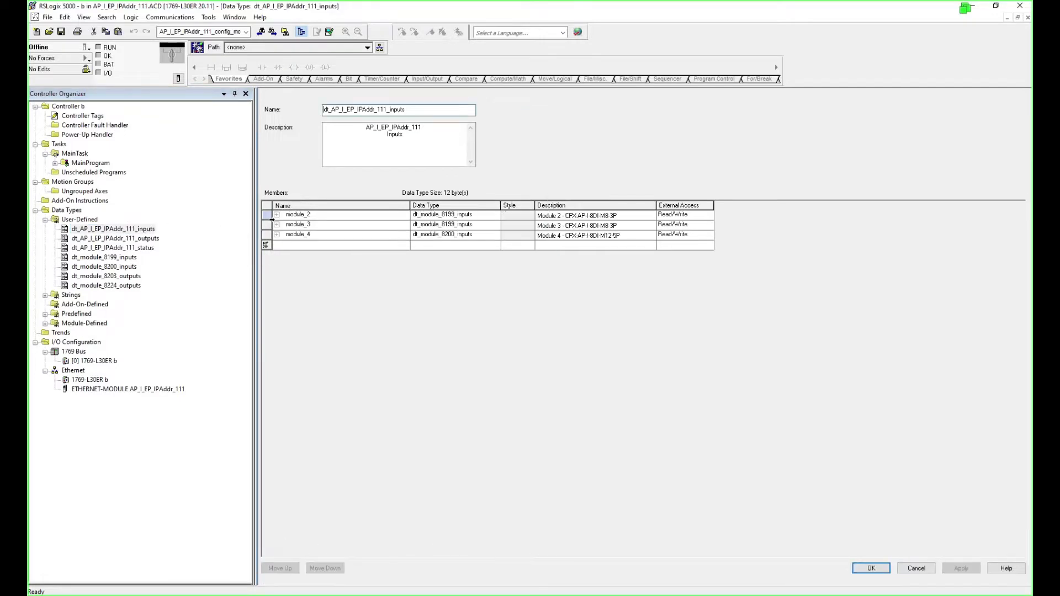
click(277, 215)
click(277, 305)
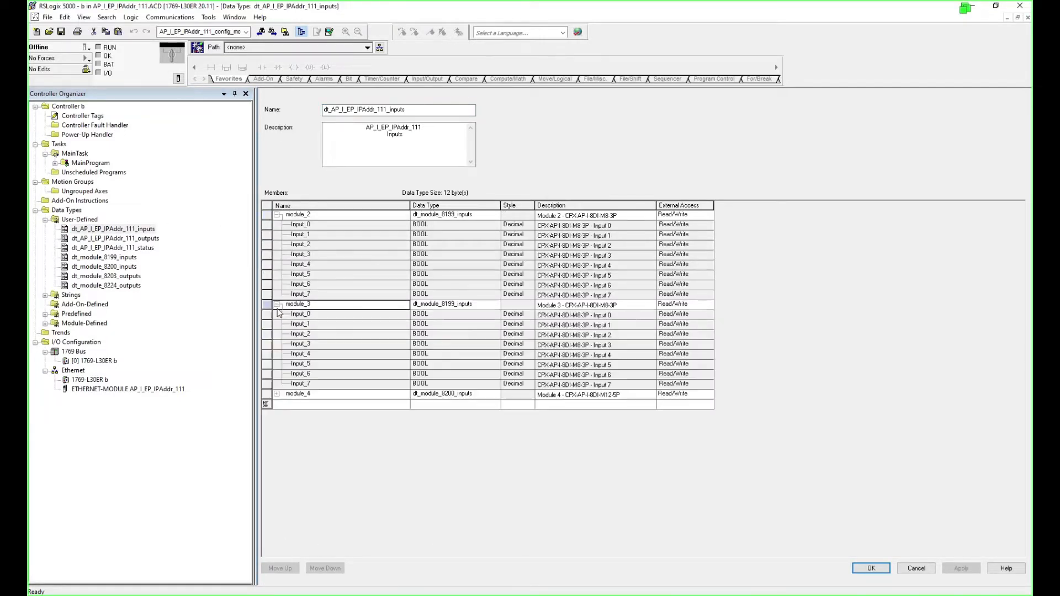
click(290, 394)
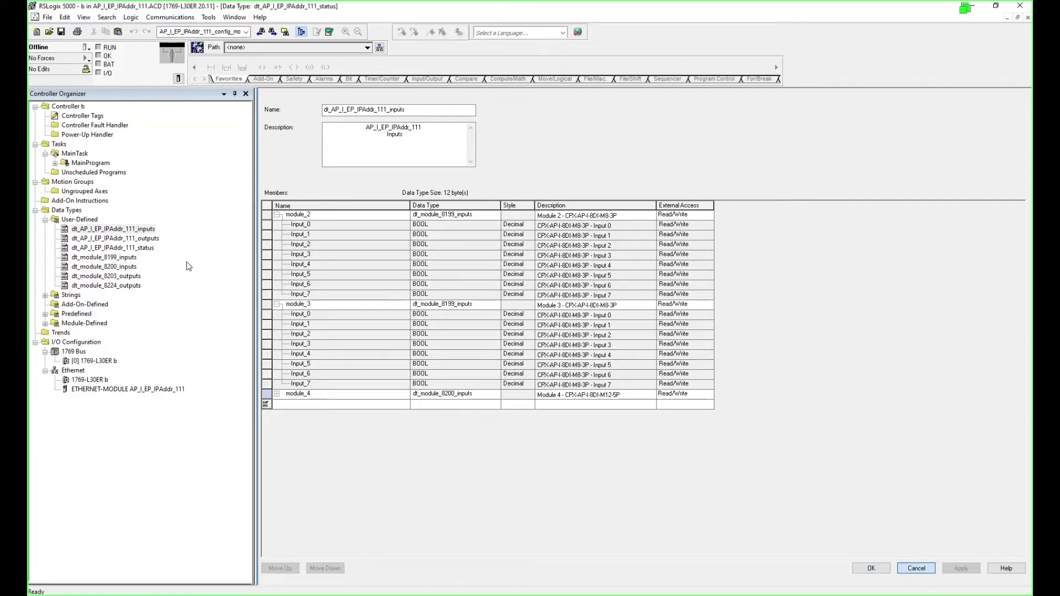
Expand module_5, module_6 and module_7 of dt_AP_I_EP_IPAddr_111_outputs and check module_5's data type and description.
double_click(147, 239)
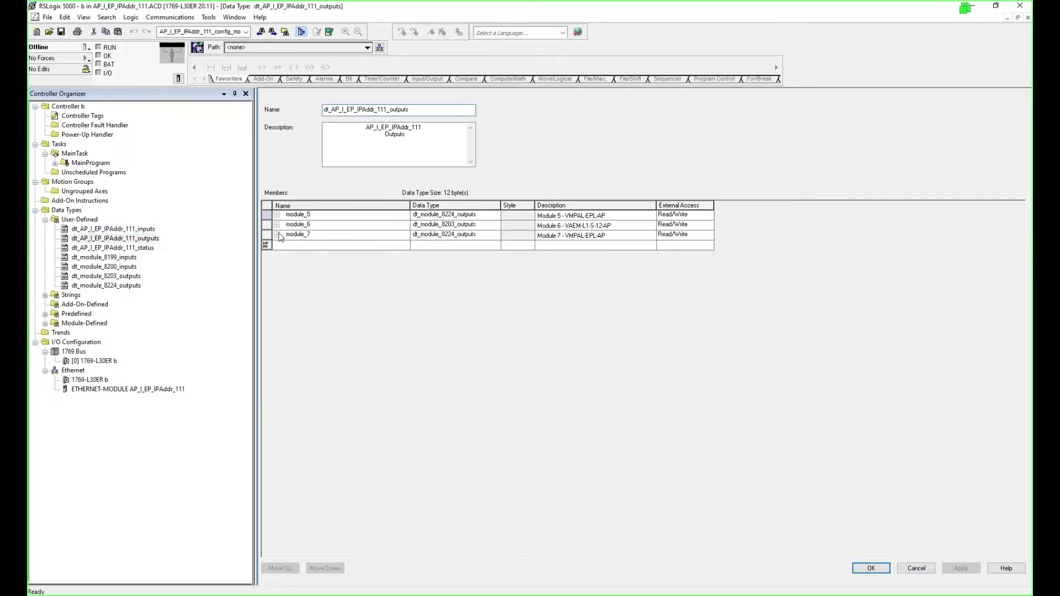
click(276, 234)
click(277, 225)
click(277, 215)
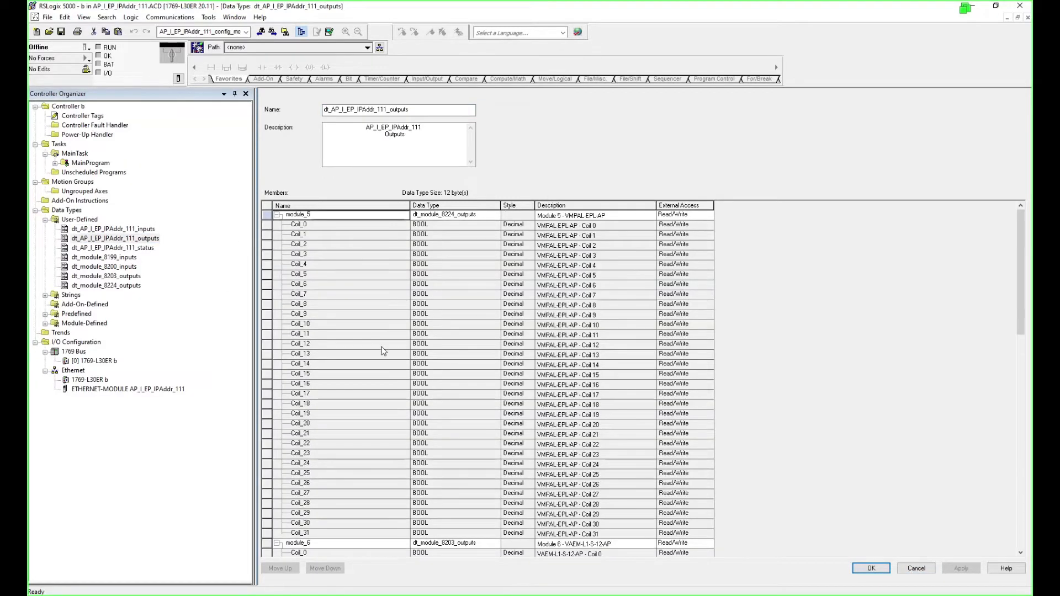
click(487, 213)
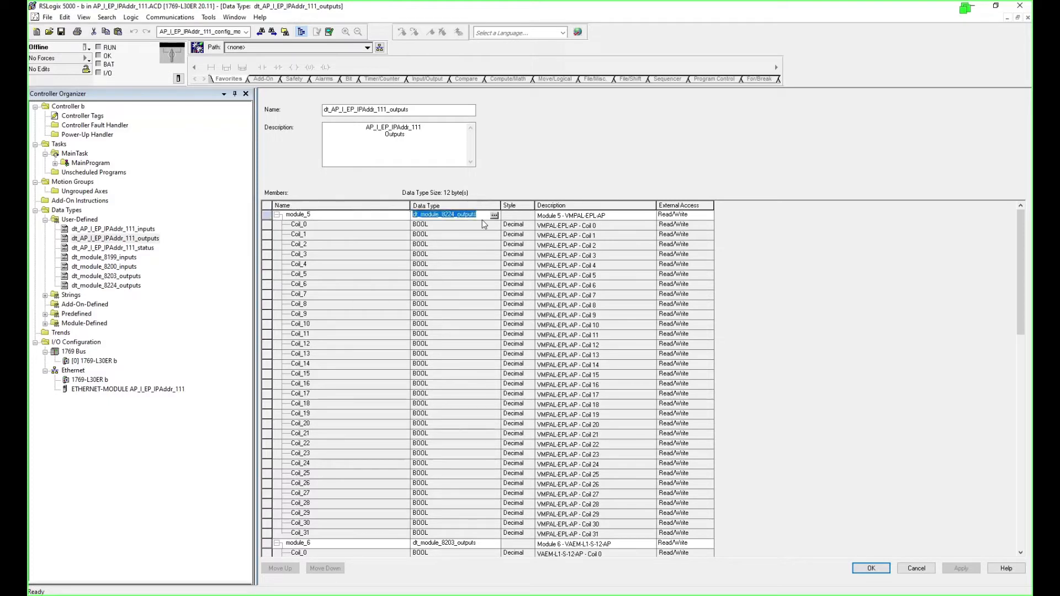
click(634, 216)
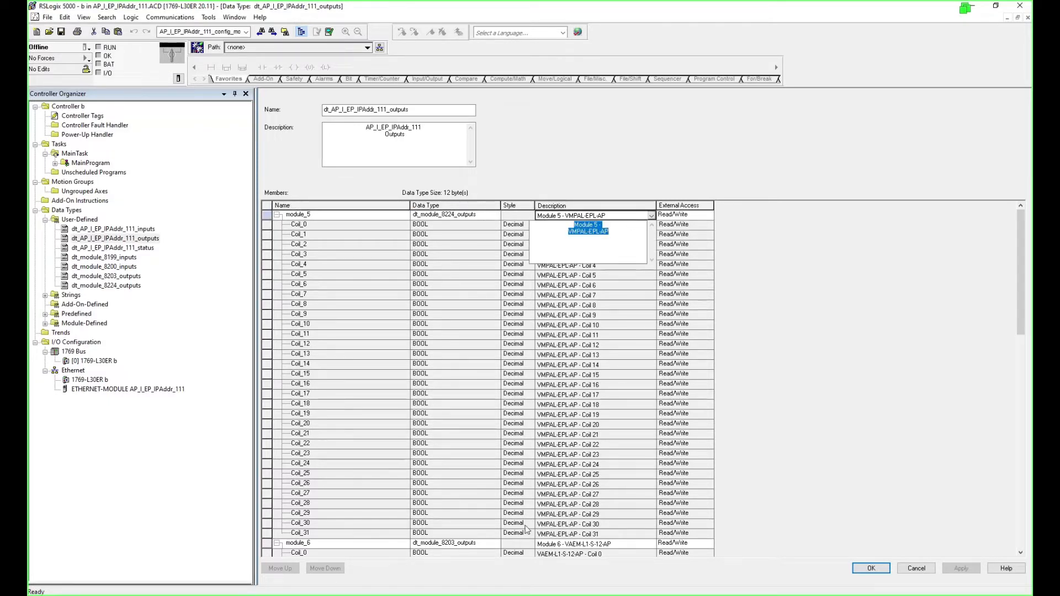
Review the members of the dt_AP_I_EP_IPAddr_111_status data type and close the open data type windows without changes.
double_click(138, 249)
key(alt+Tab)
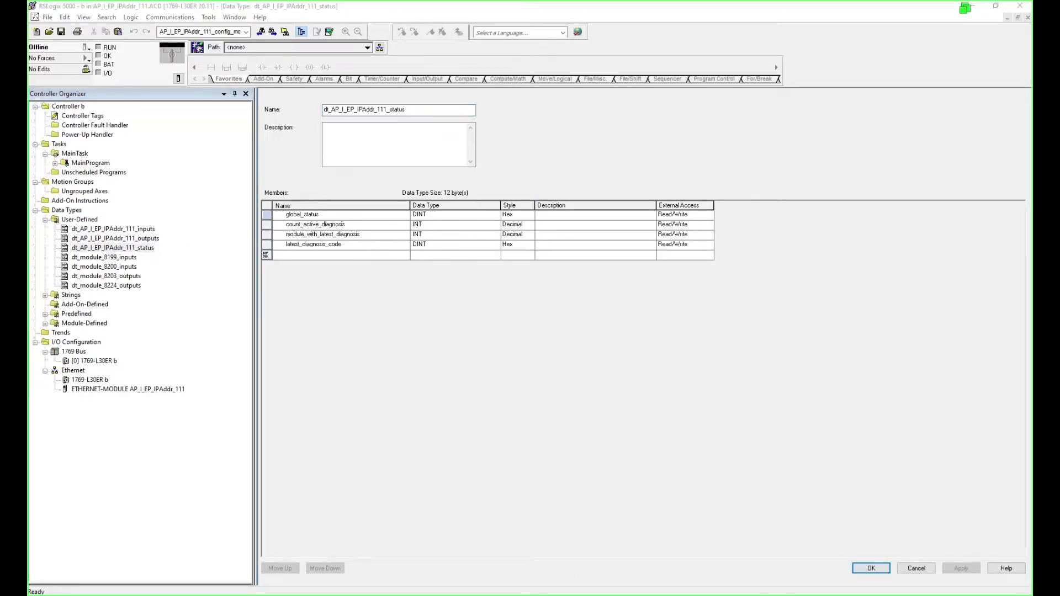
click(919, 569)
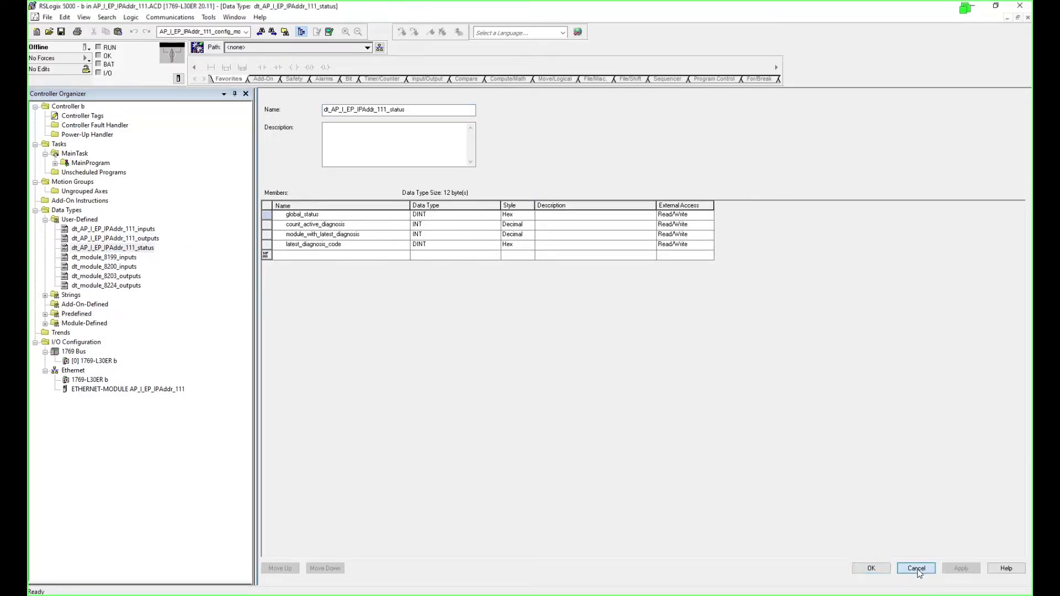
click(918, 569)
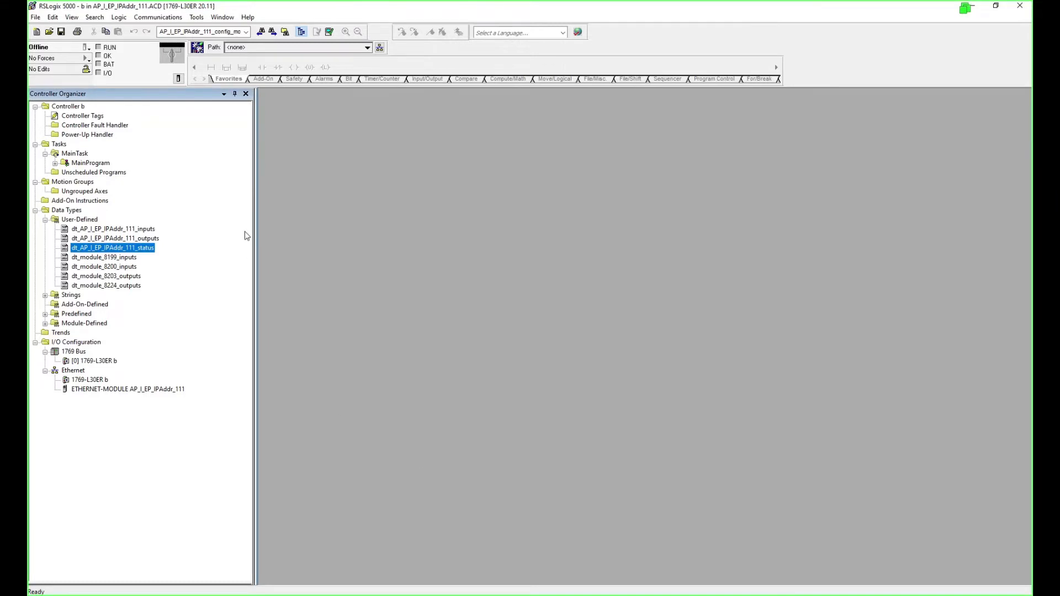
Show the controller tags for editing, expand AP_I_EP_IPAddr_111_status, _outputs and _inputs, and widen the Name column to fit the names.
double_click(87, 116)
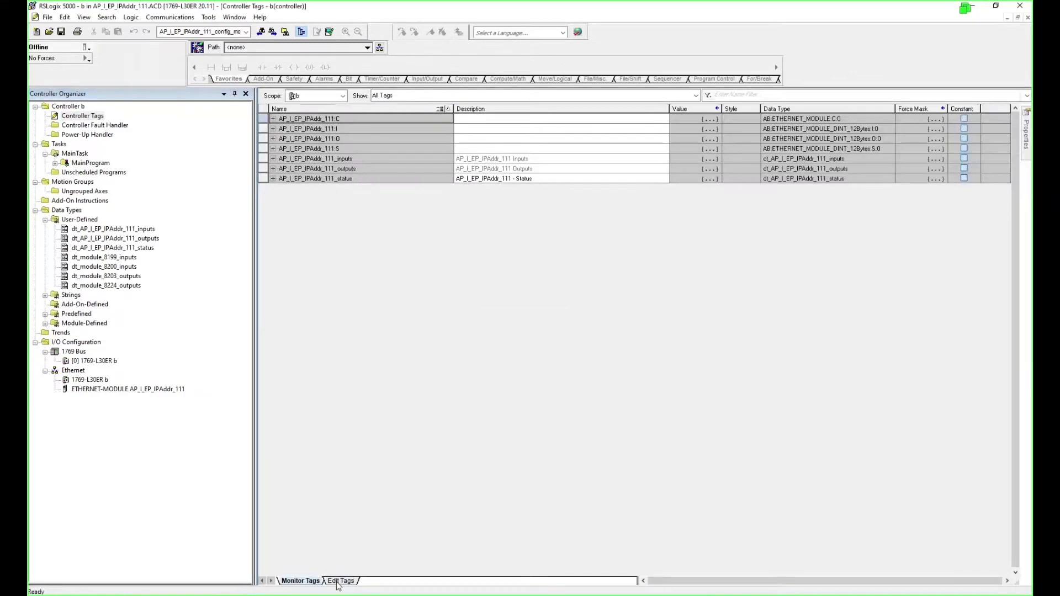
click(342, 581)
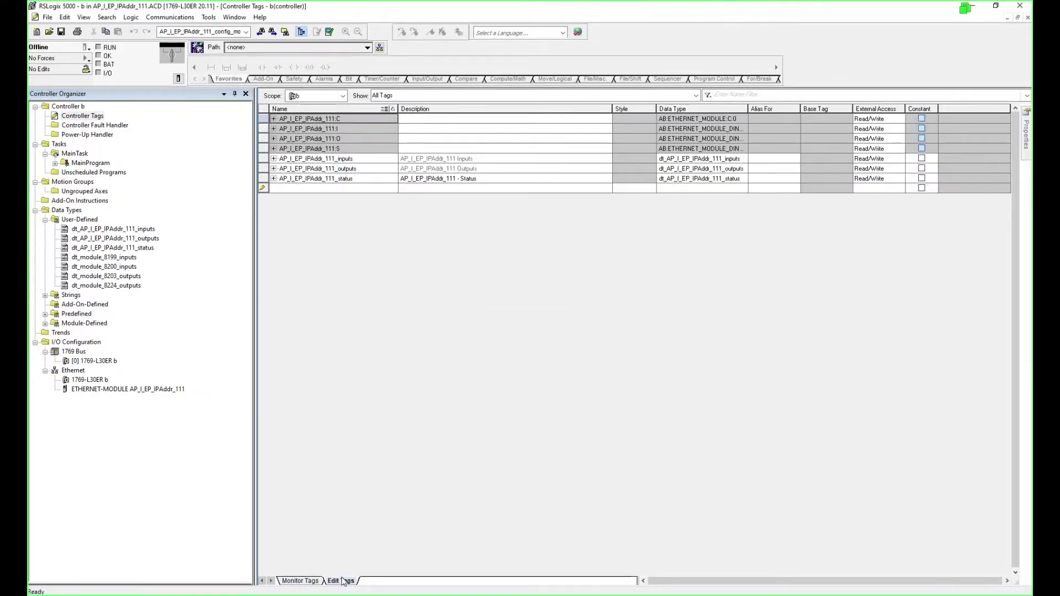
drag(263, 160, 260, 176)
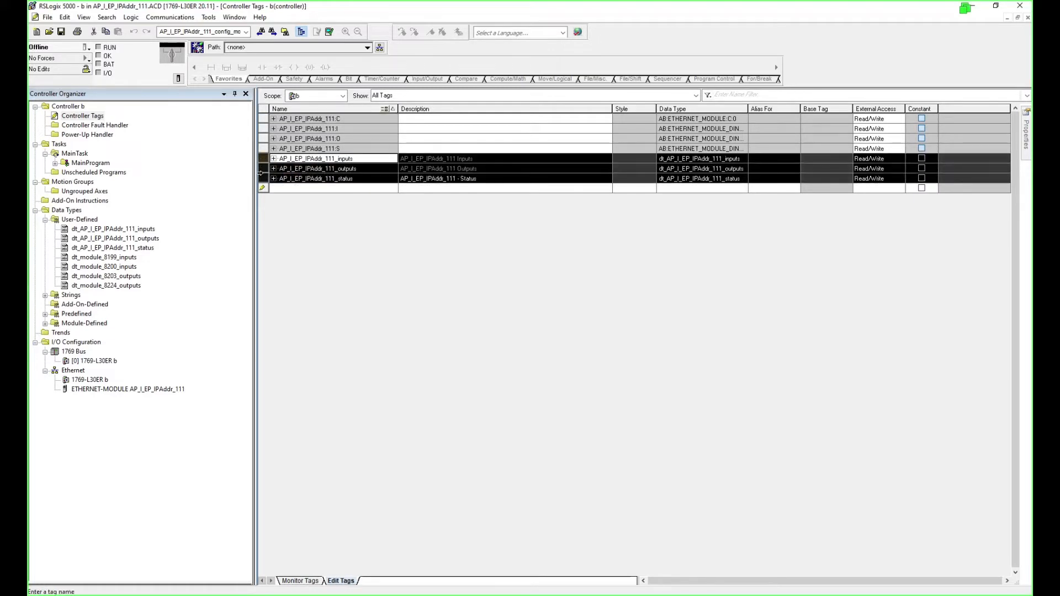
click(292, 189)
click(273, 179)
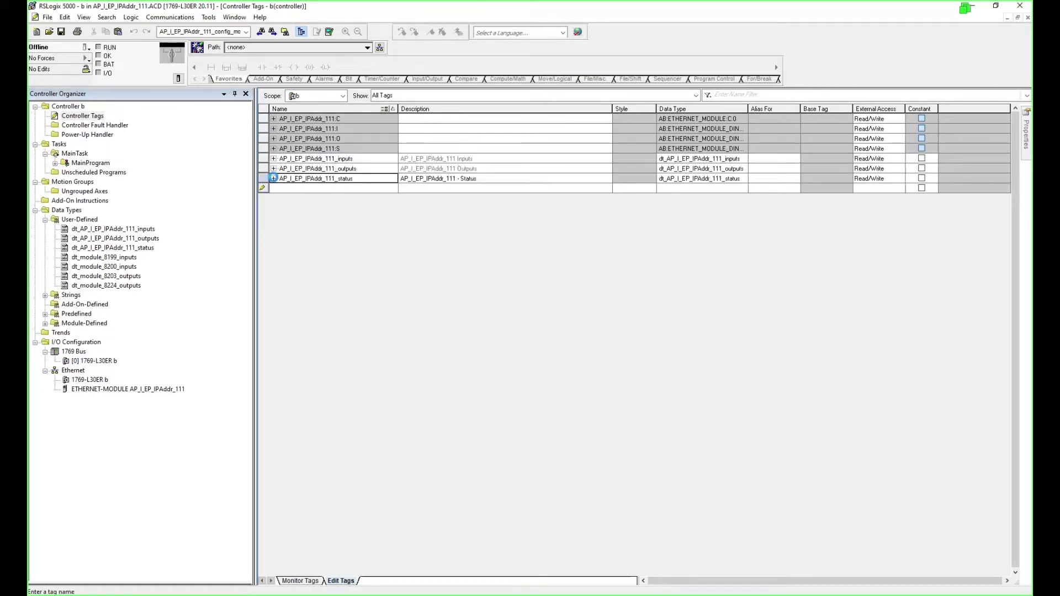
double_click(398, 109)
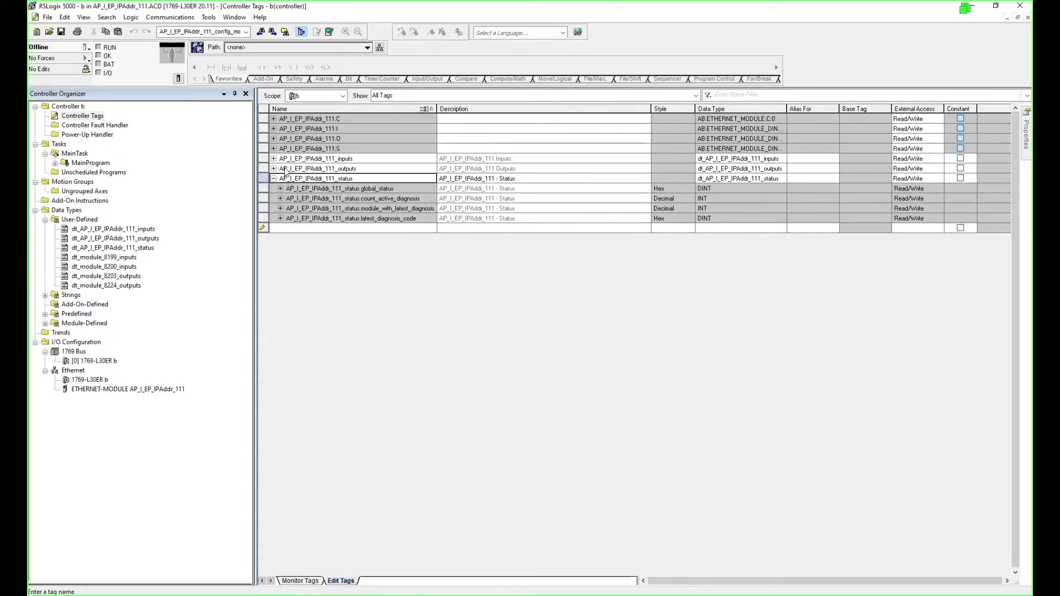
click(274, 169)
click(274, 159)
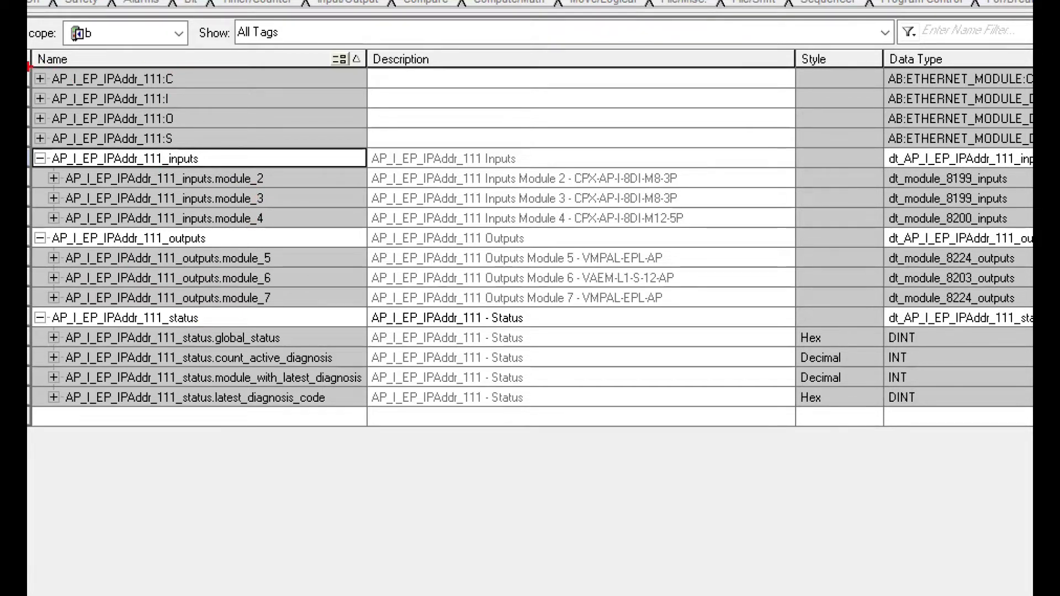
drag(34, 65, 194, 148)
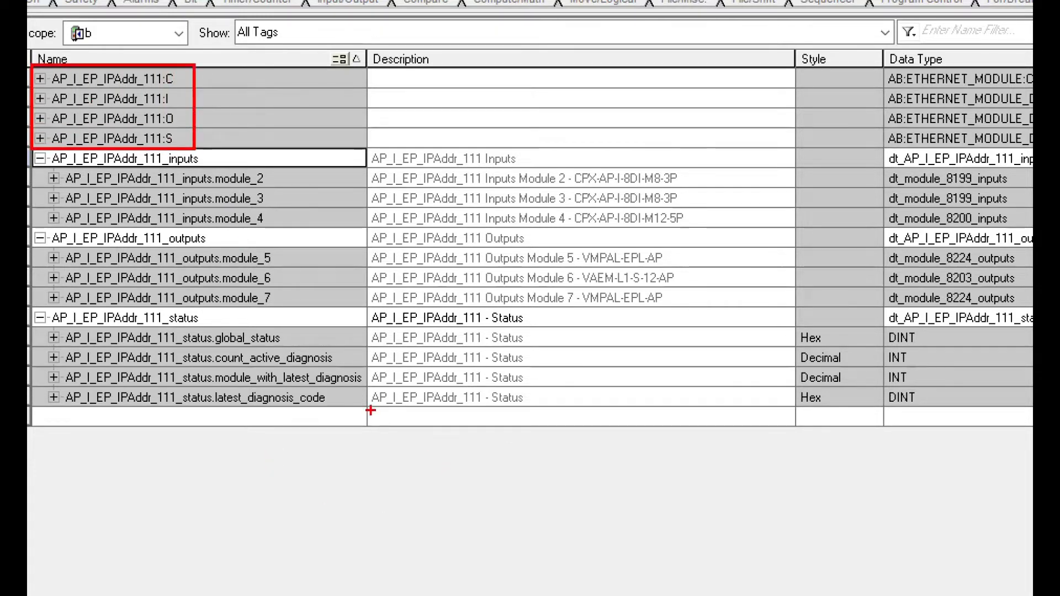
drag(369, 409, 30, 151)
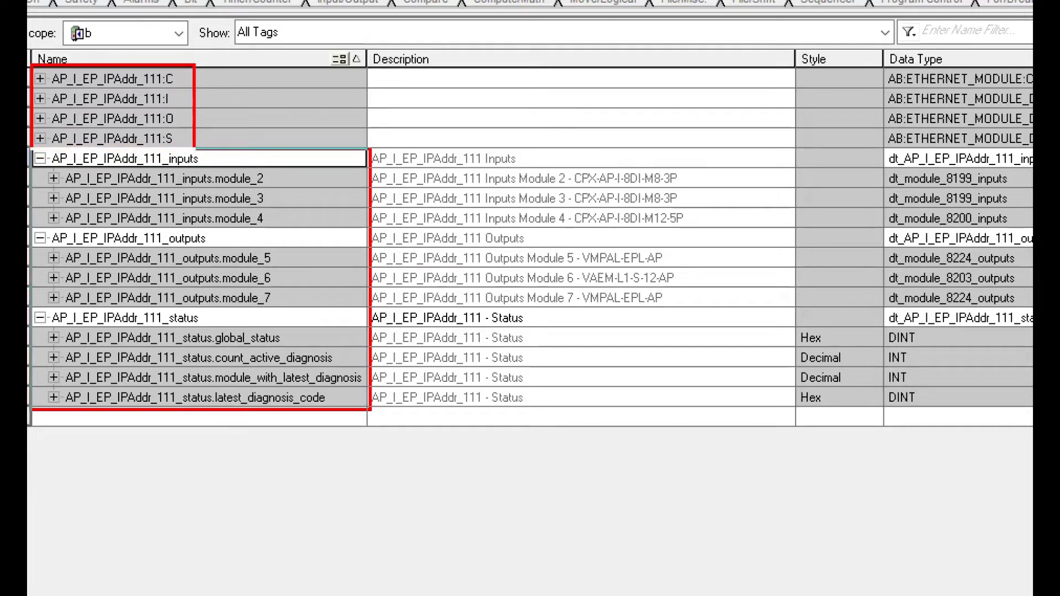
key(Escape)
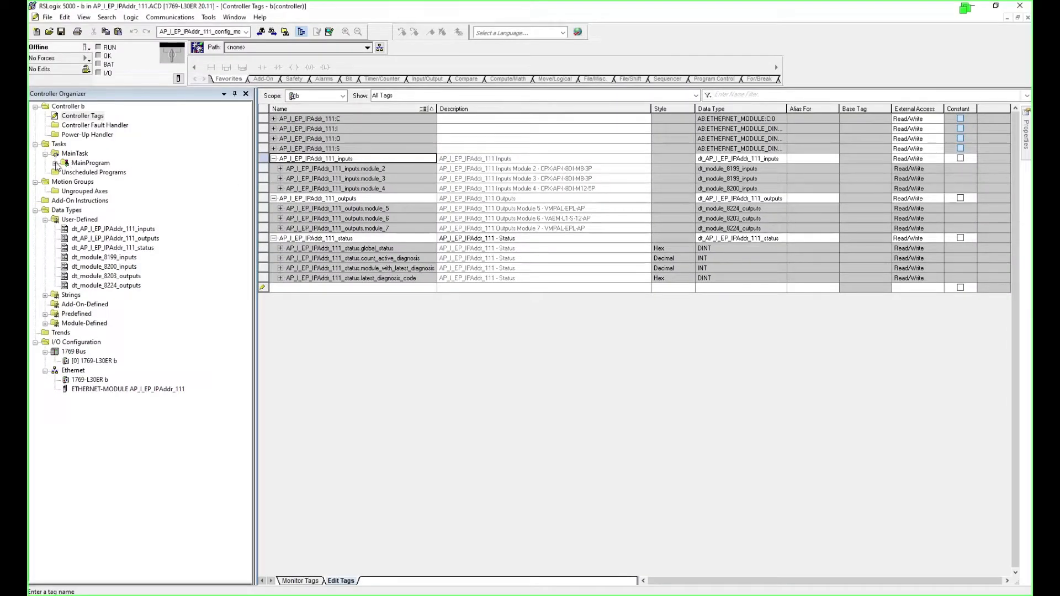
Open MainRoutine of MainProgram and review the source and destination tags of the inputs, status and outputs copy instructions.
click(56, 163)
double_click(100, 181)
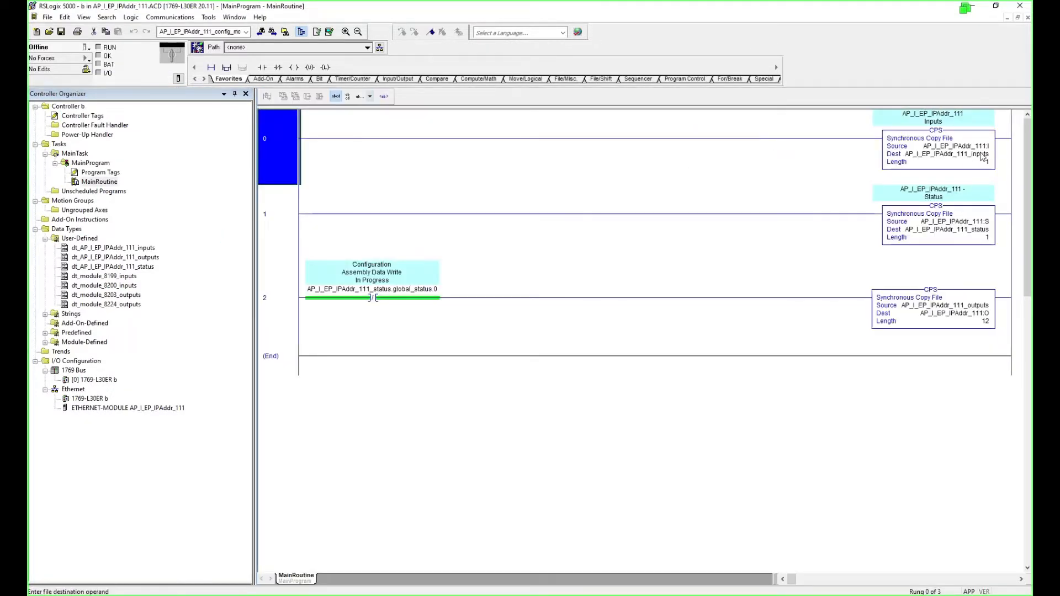
click(961, 157)
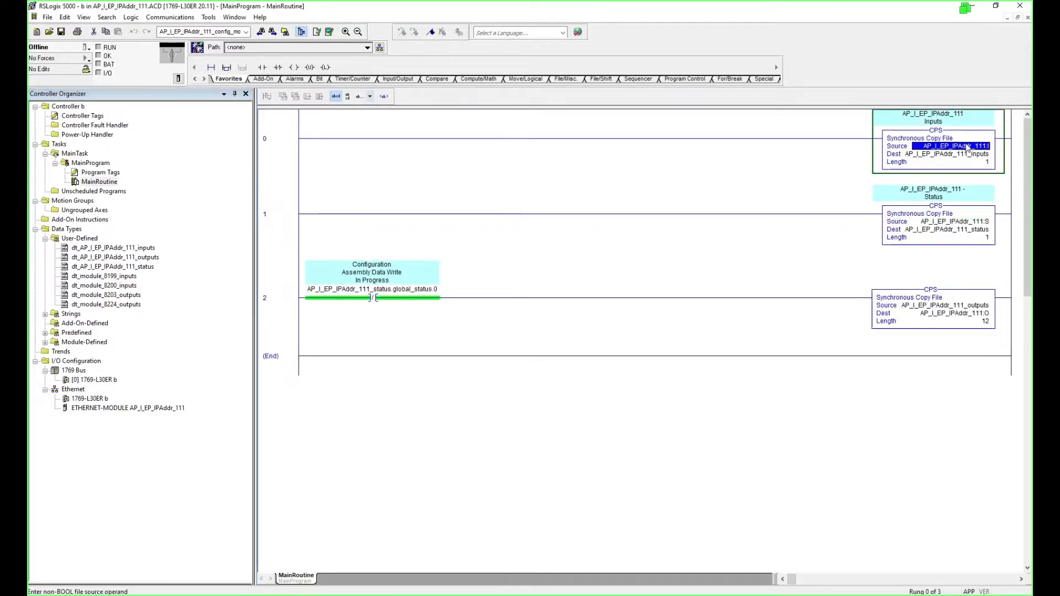
click(972, 157)
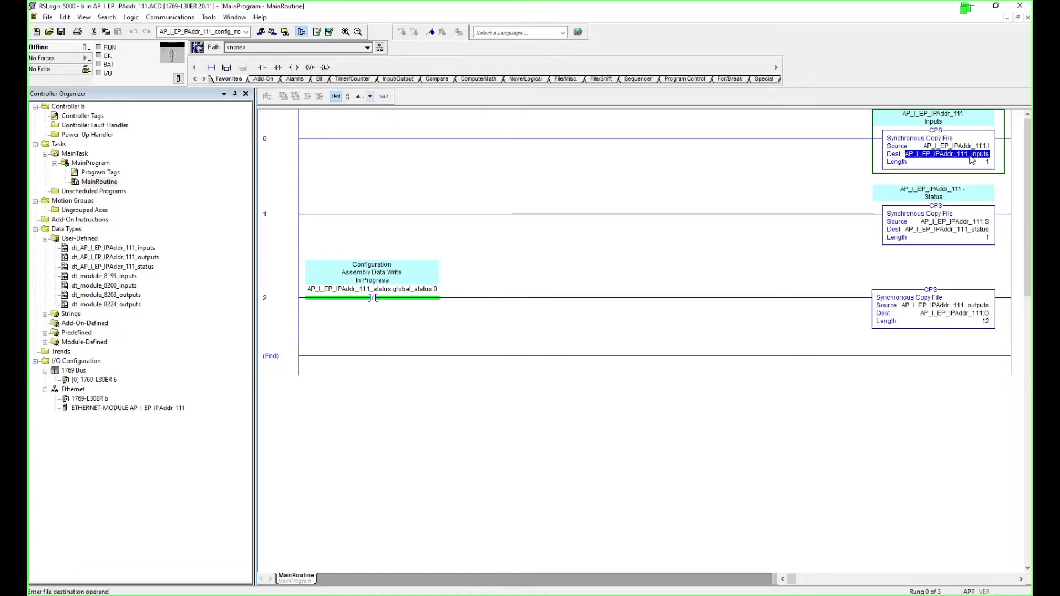
click(983, 229)
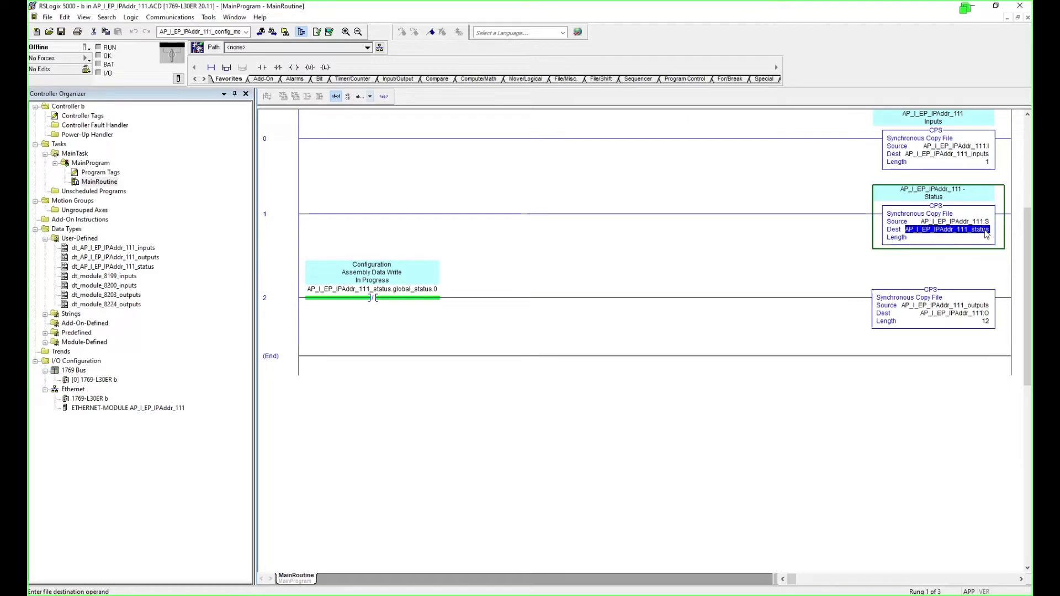
click(977, 310)
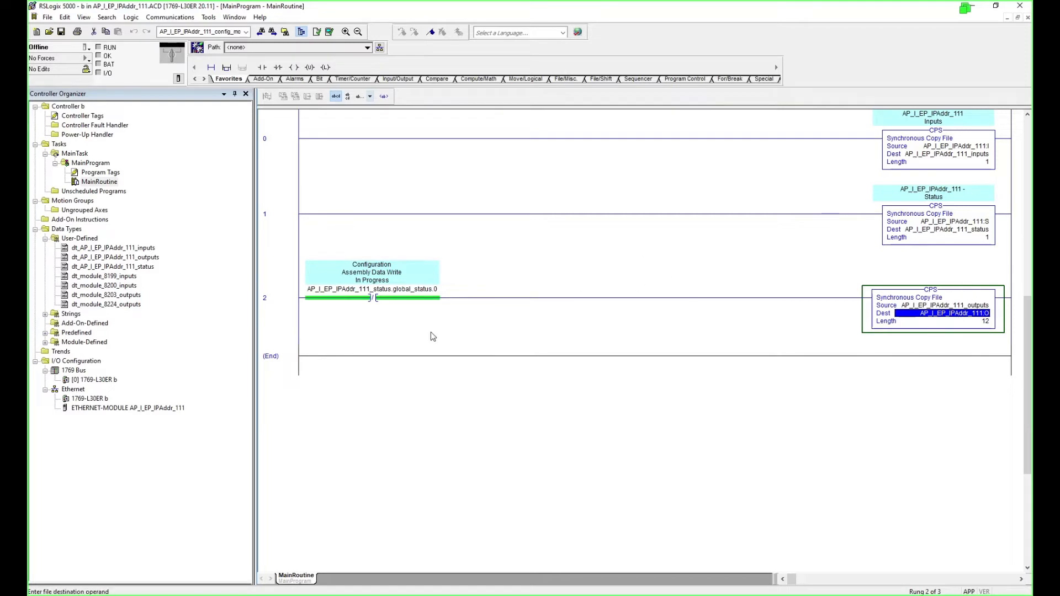
Move the status copy rung to the start of MainRoutine, ahead of the inputs and outputs copy rungs.
click(299, 229)
drag(290, 223, 325, 364)
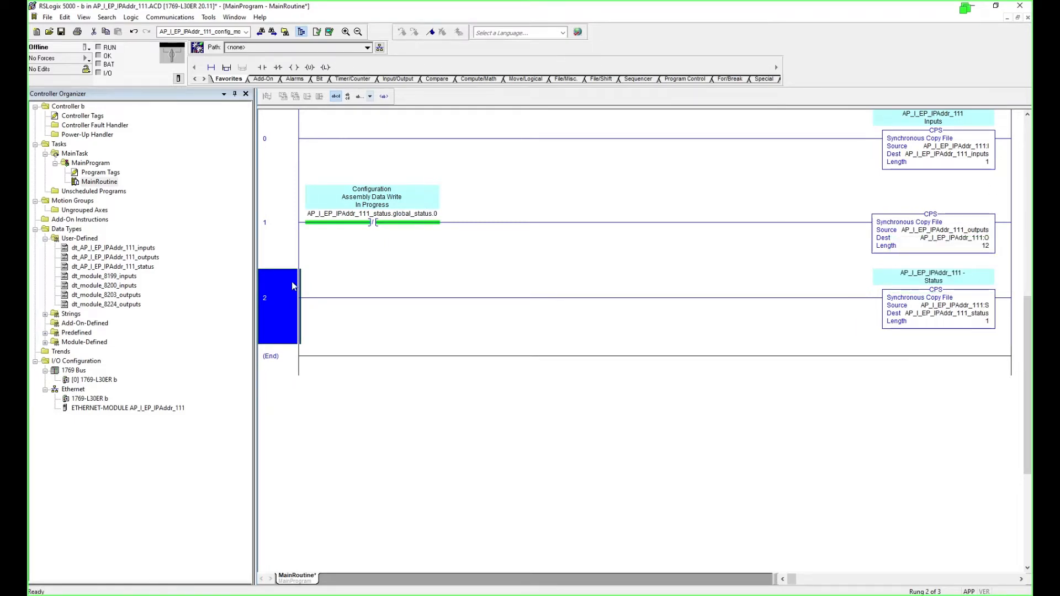
drag(278, 302, 289, 125)
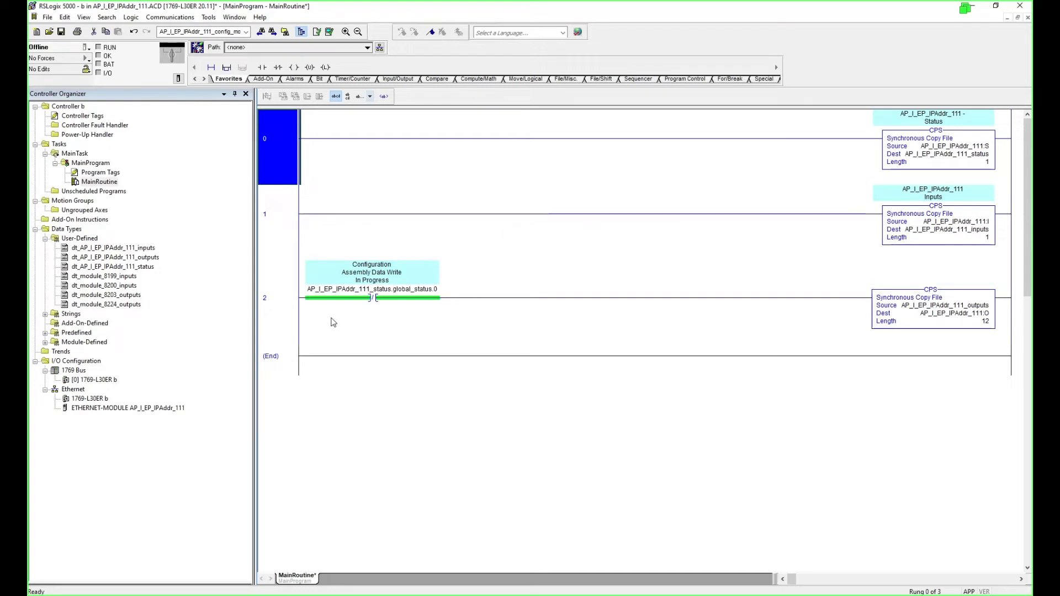
click(287, 212)
click(285, 307)
click(289, 222)
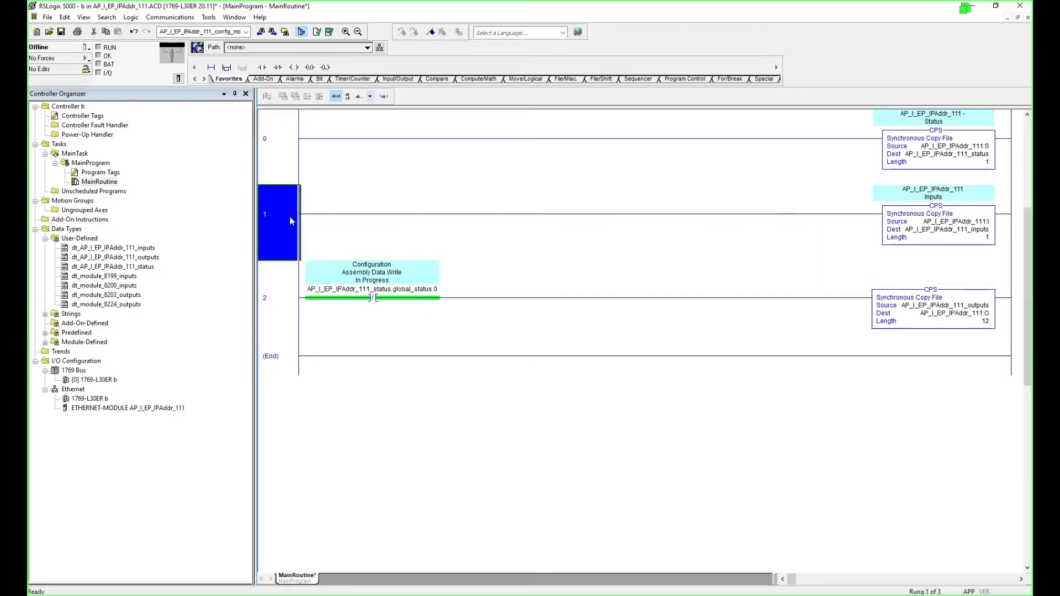
click(283, 138)
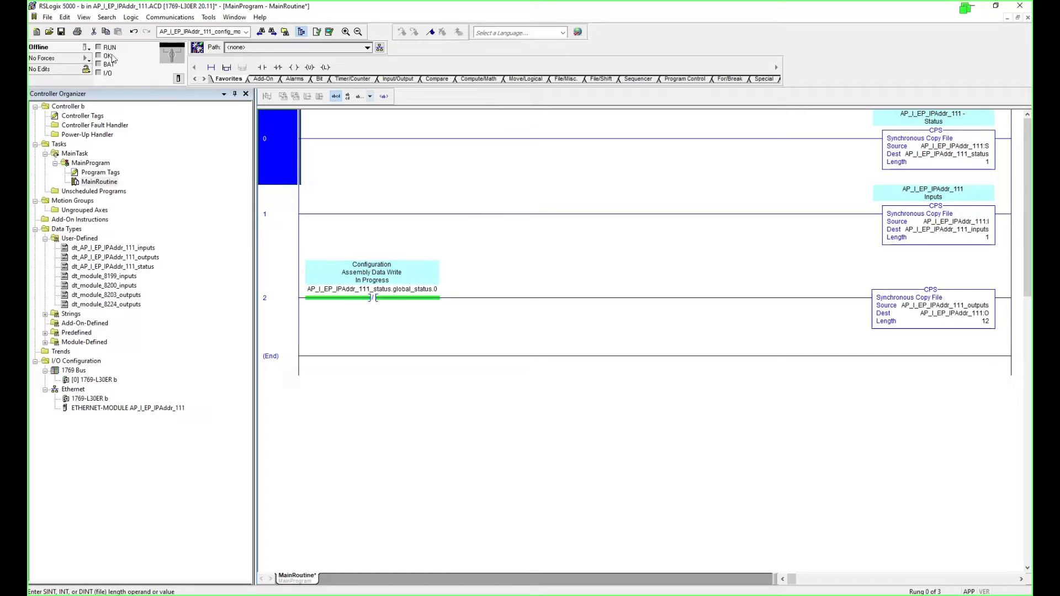
Try to go online with controller b and dismiss the message.
click(87, 47)
click(109, 85)
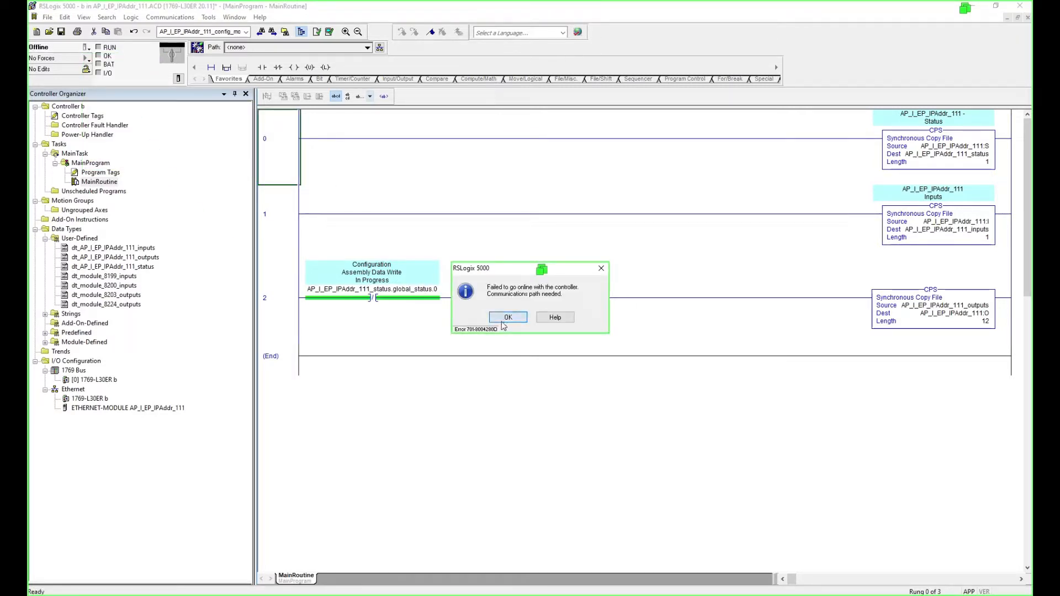
click(508, 318)
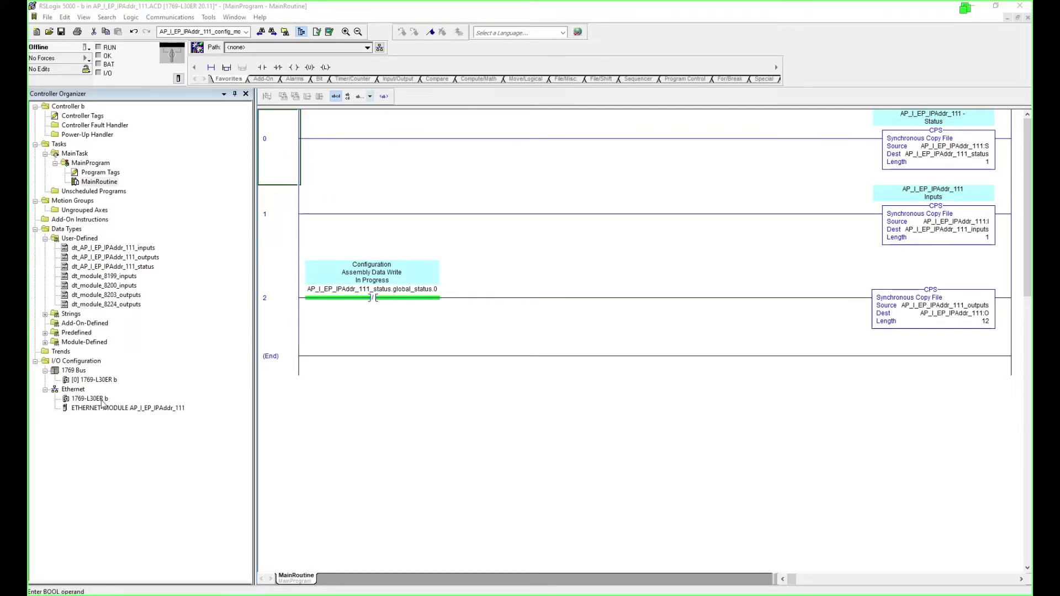
Review the AP_I_EP_IPAddr_111 Ethernet module in the I/O configuration and the three copy rungs of MainRoutine.
click(74, 407)
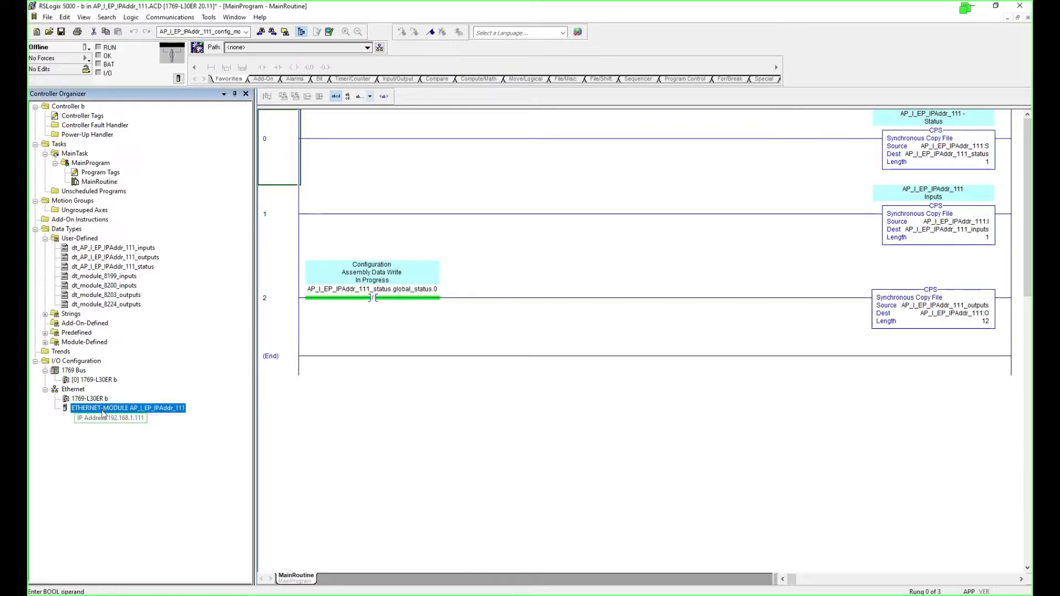
click(285, 304)
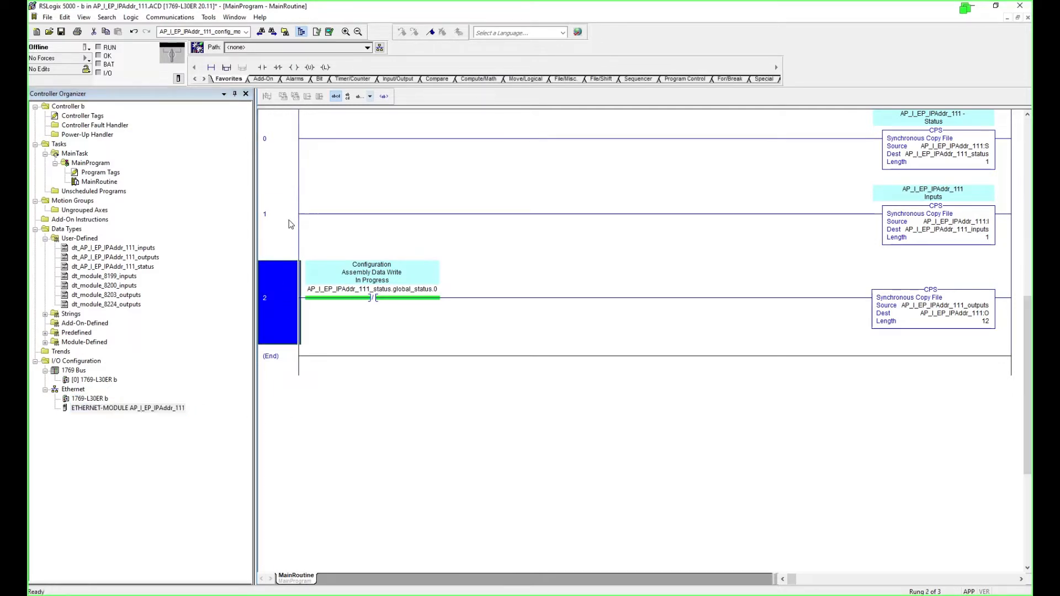
click(286, 232)
click(287, 142)
click(286, 232)
click(298, 299)
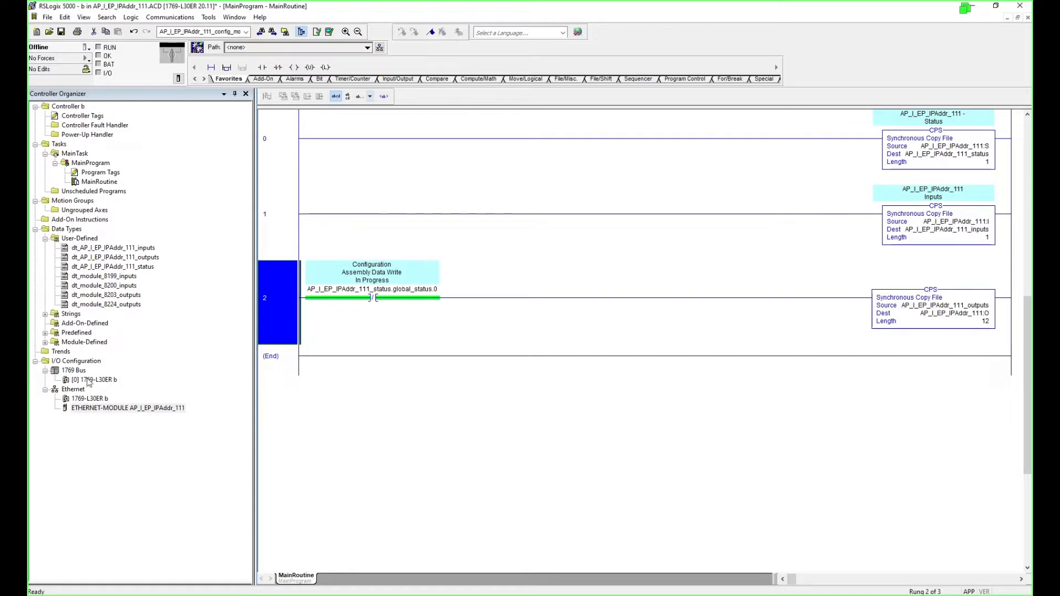
Check controller b's type and revision in its properties and close them without changes.
right_click(78, 362)
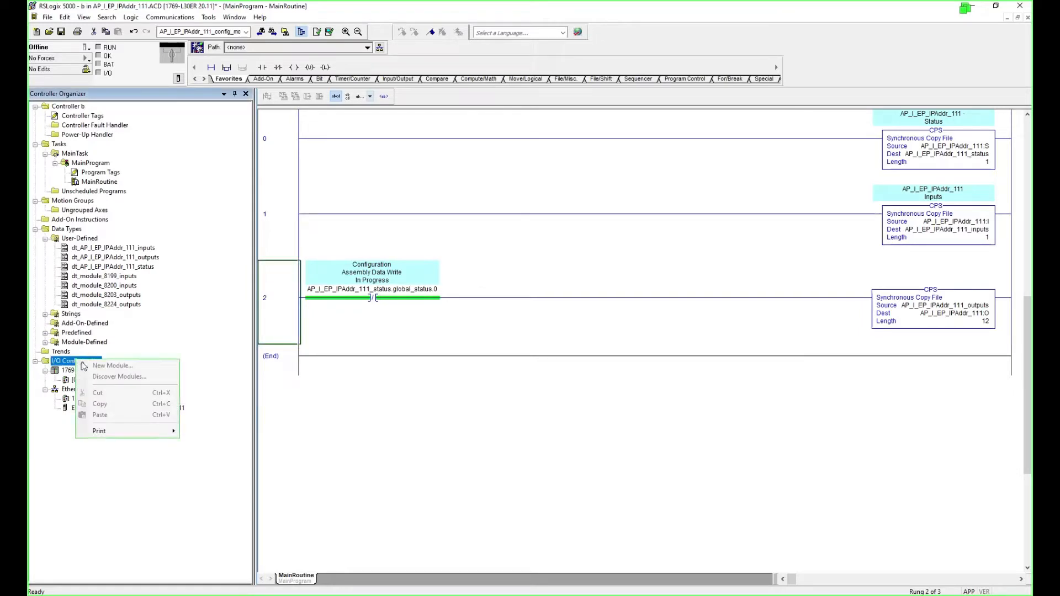
right_click(58, 371)
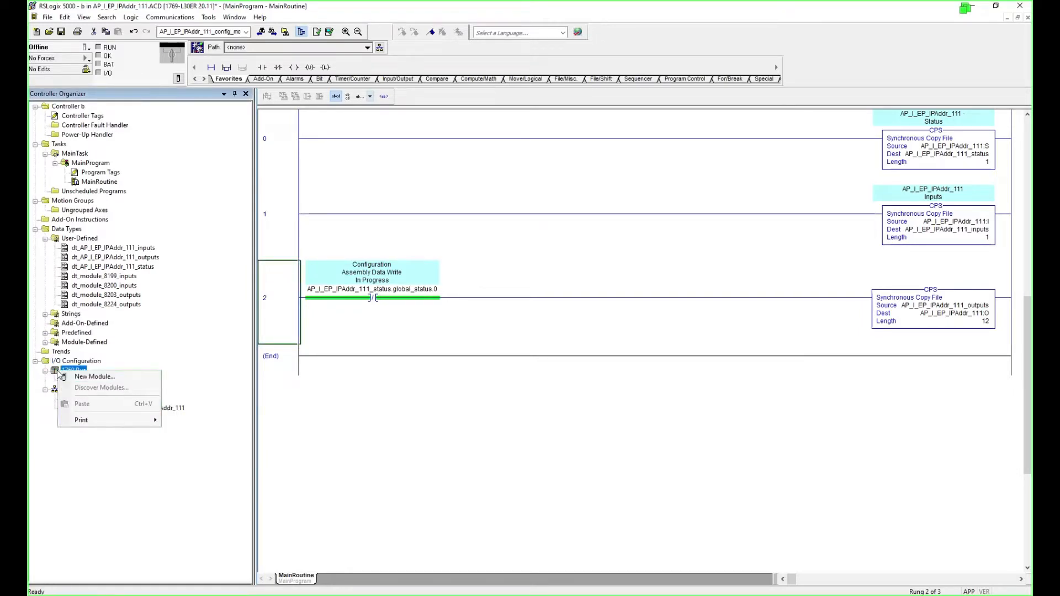
right_click(65, 107)
click(95, 160)
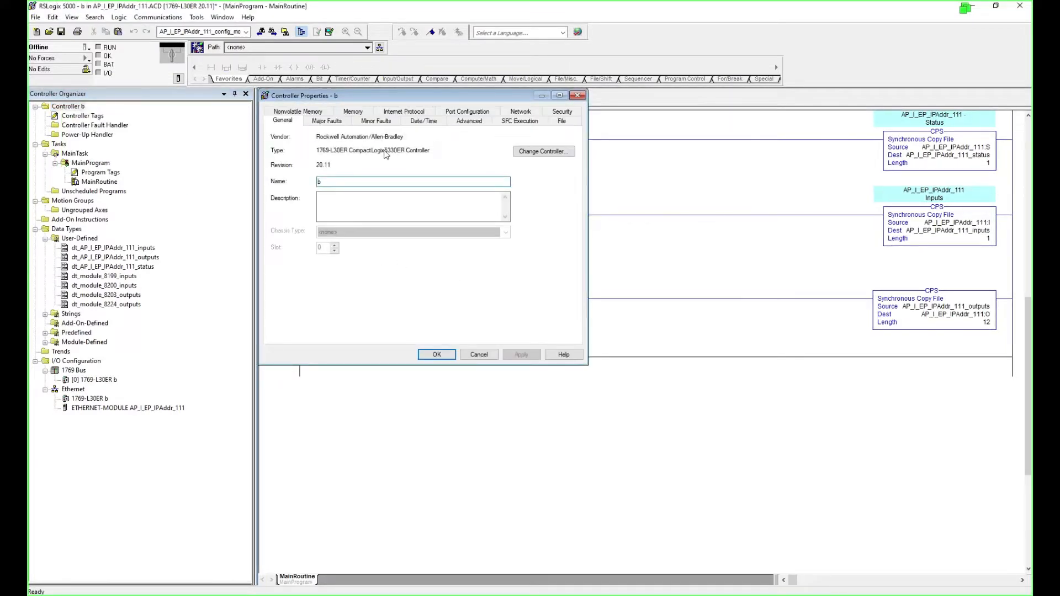
click(485, 358)
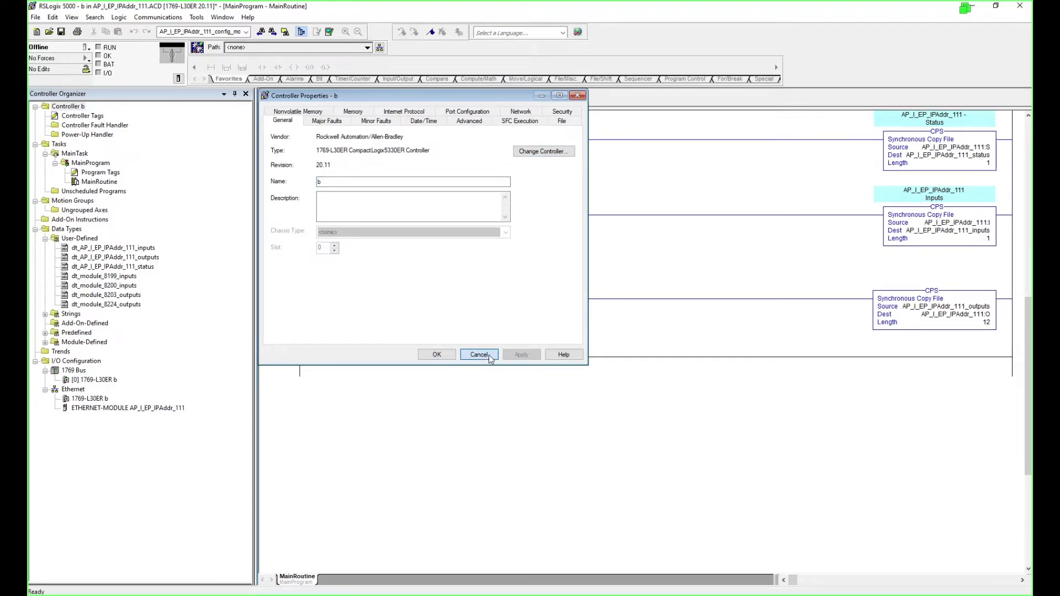
click(479, 355)
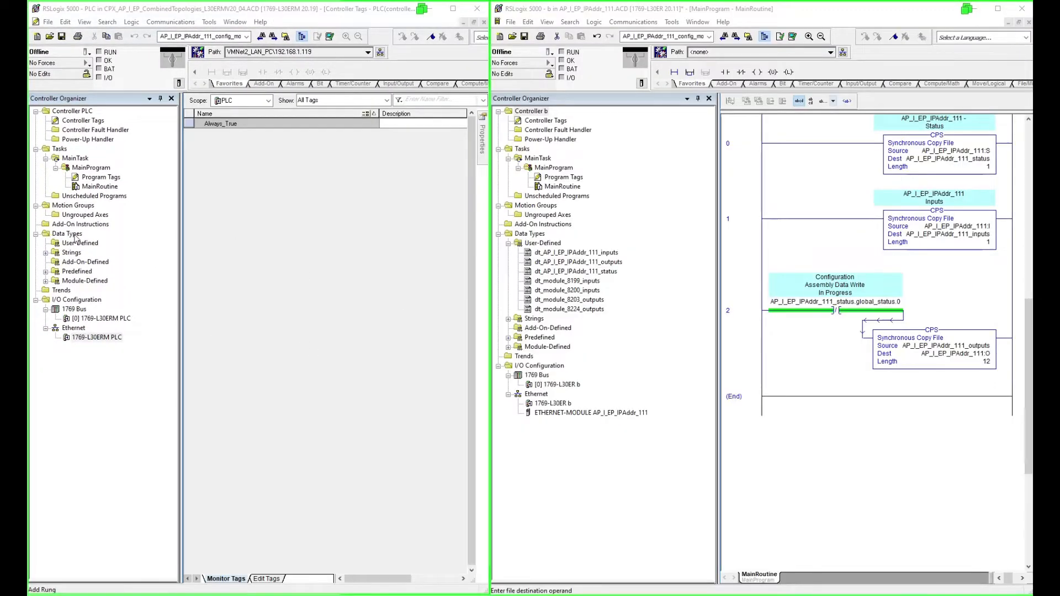
Copy the AP_I_EP_IPAddr_111 Ethernet module from the imported project into the Ethernet network of the CPX_AP_I_EP_CombinedTopologies project.
click(88, 216)
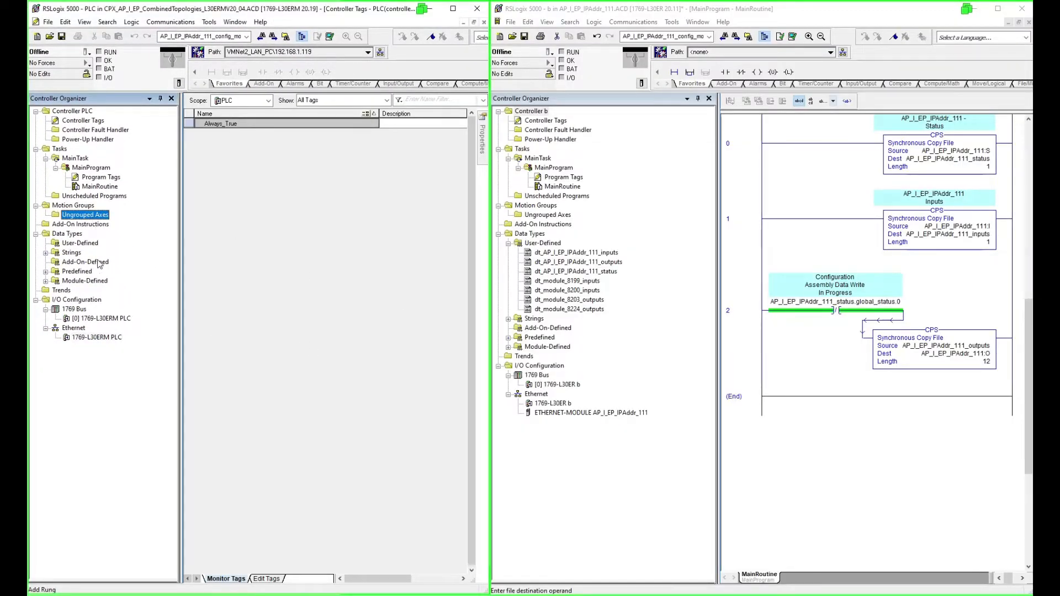
click(791, 428)
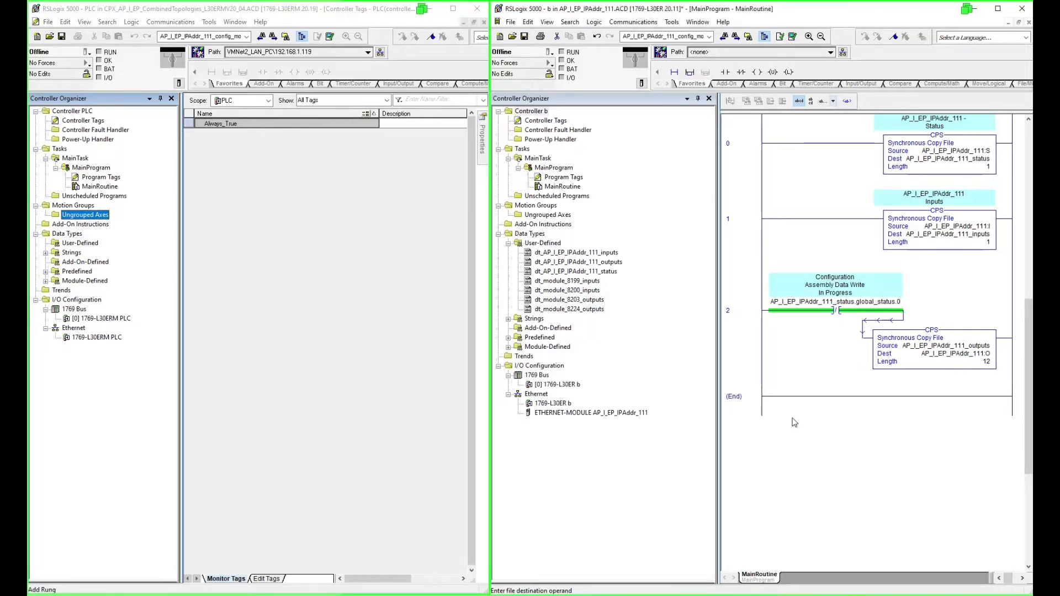
click(743, 279)
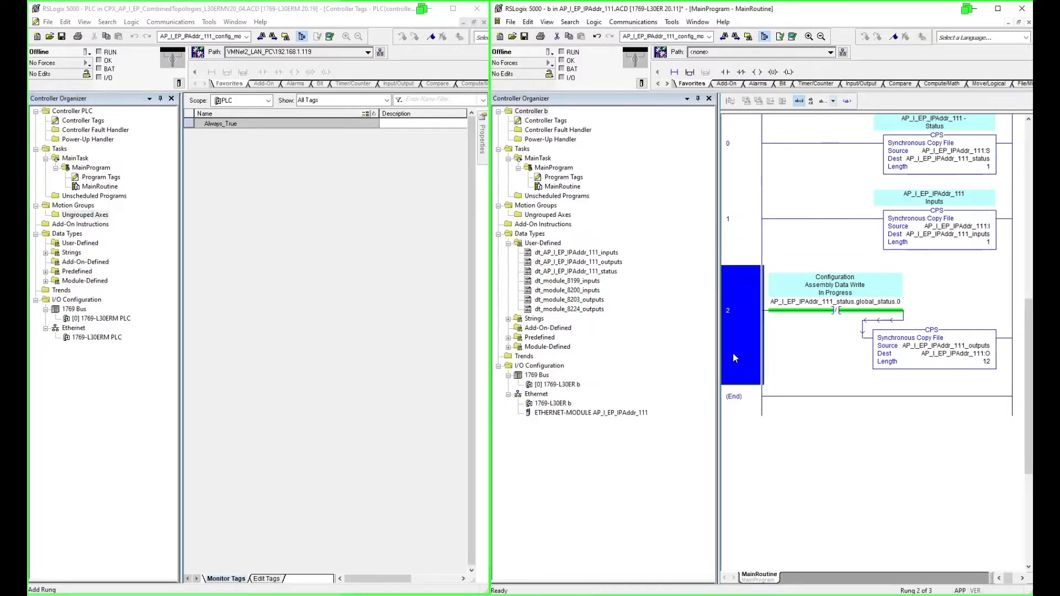
click(595, 413)
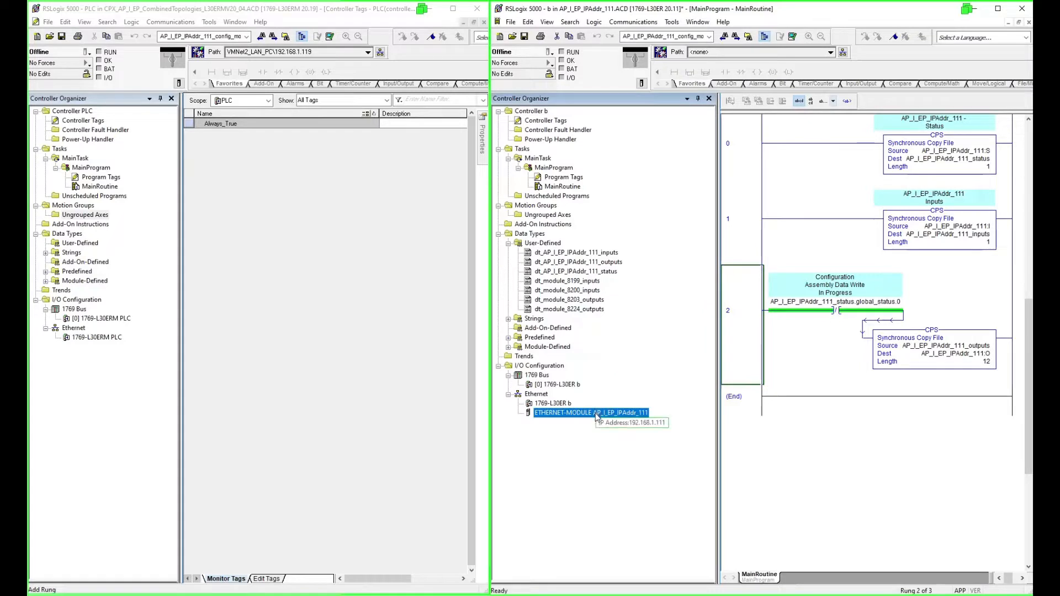
click(74, 330)
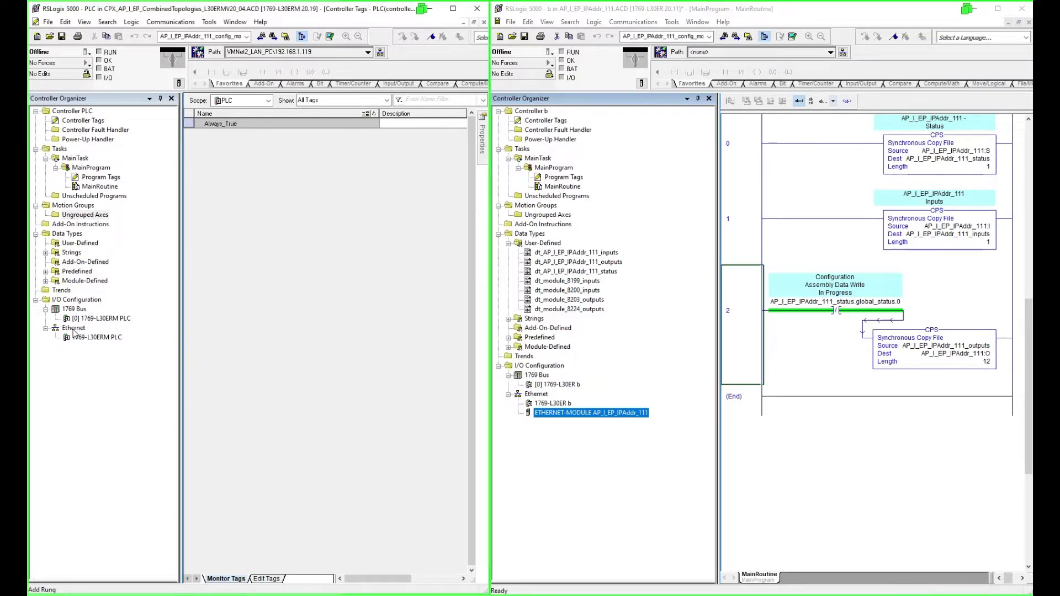
click(558, 414)
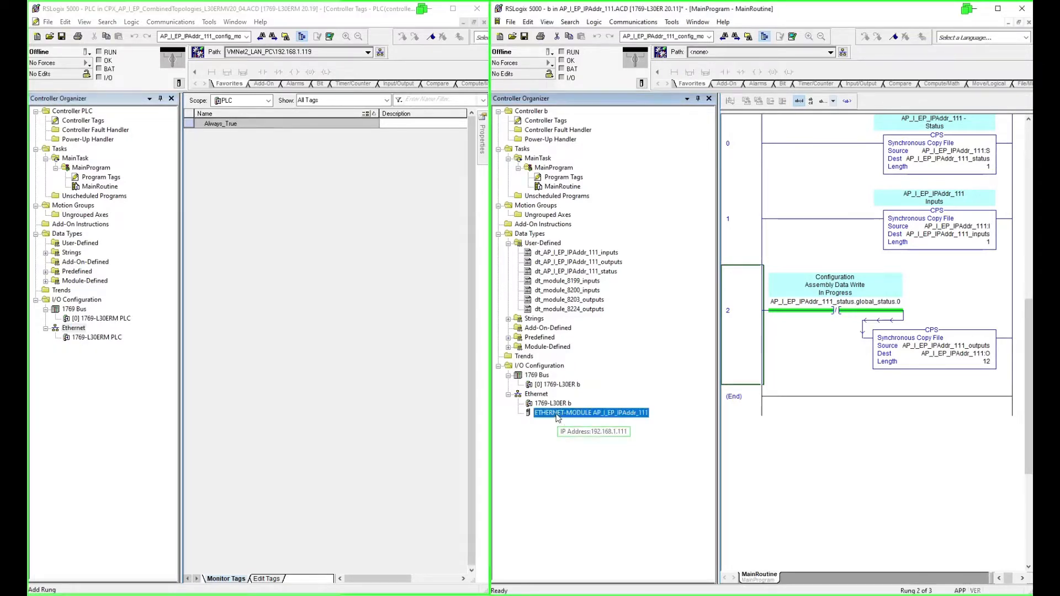
drag(554, 417, 65, 337)
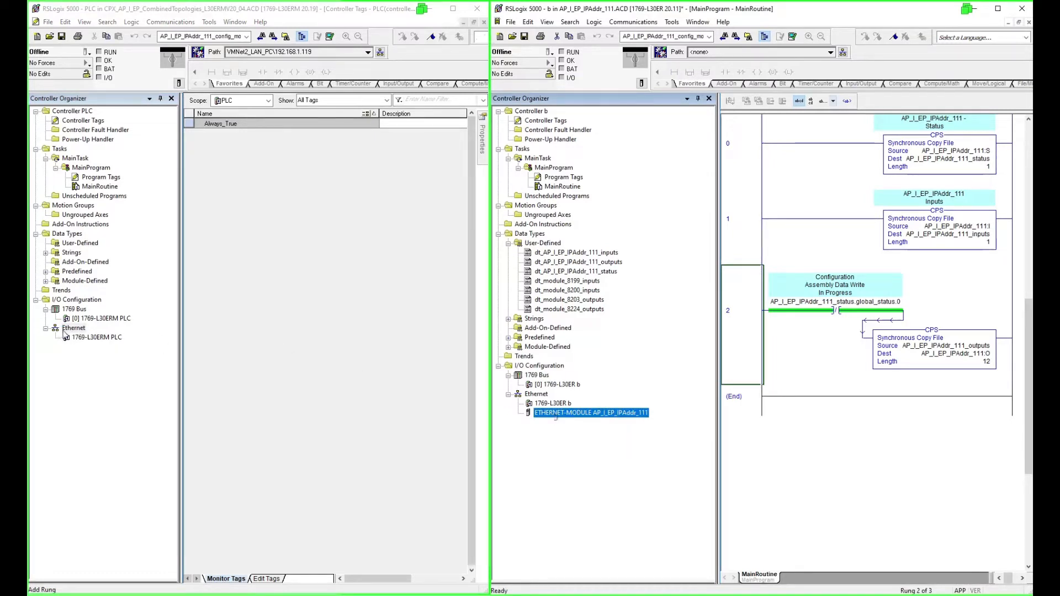
drag(75, 333, 76, 333)
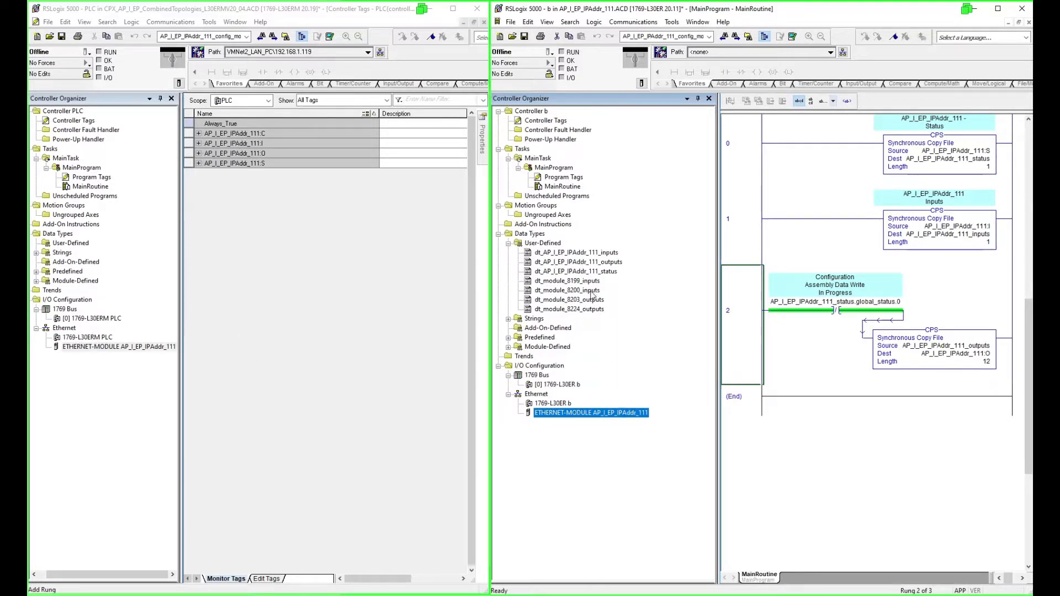
Copy dt_module_8199_inputs, dt_module_8200_inputs, dt_module_8203_outputs and dt_module_8224_outputs into the user-defined data types of the PLC project.
click(579, 283)
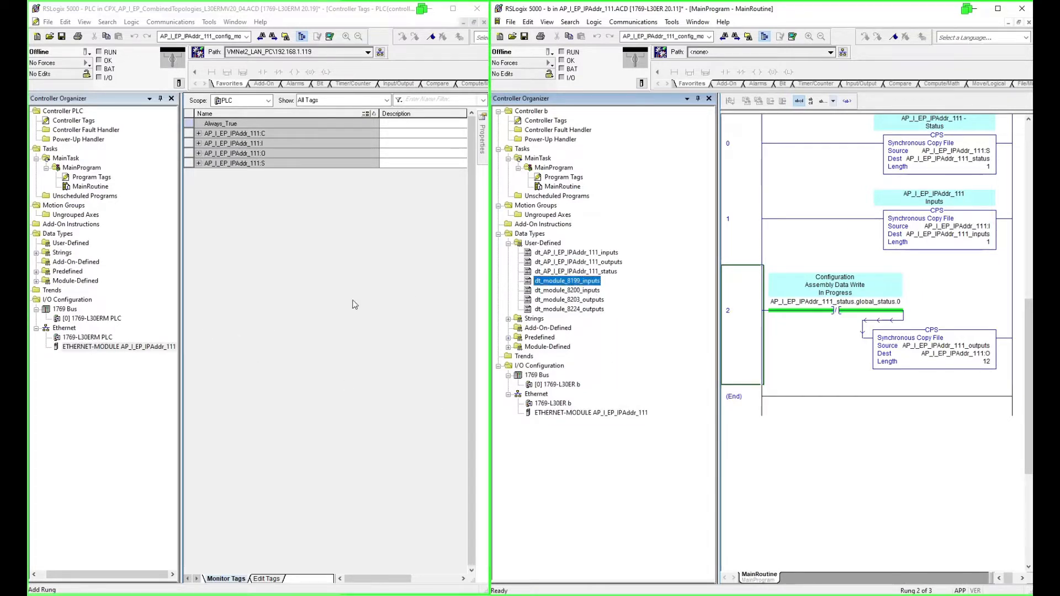
click(63, 247)
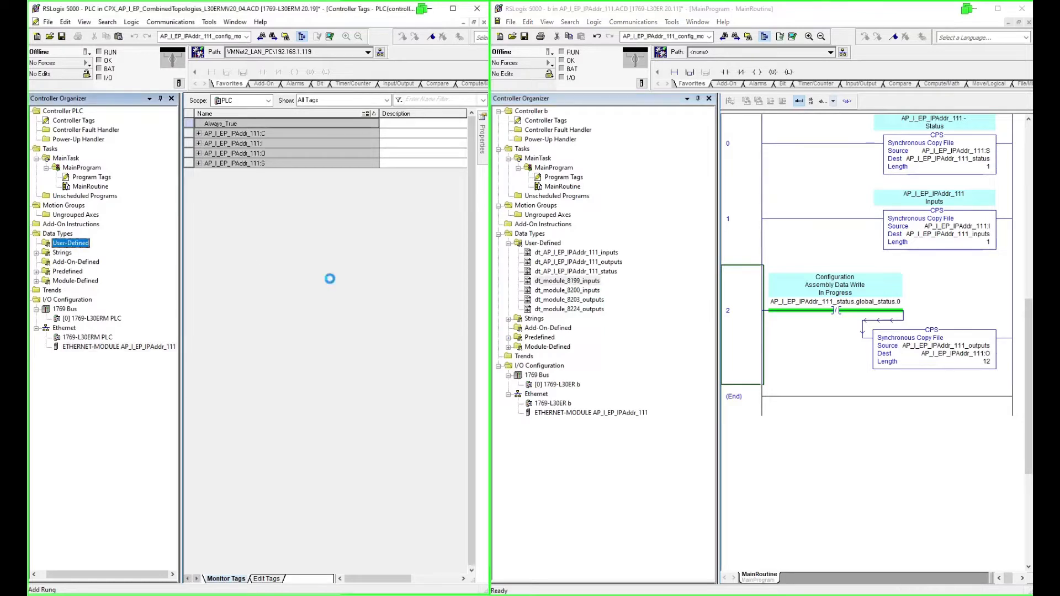
click(572, 293)
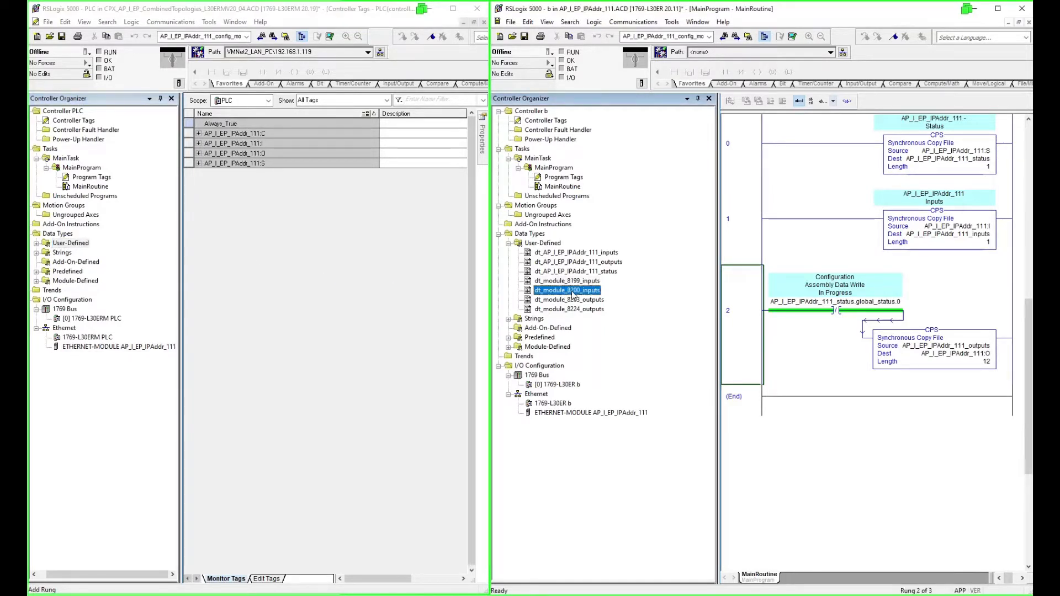
click(65, 244)
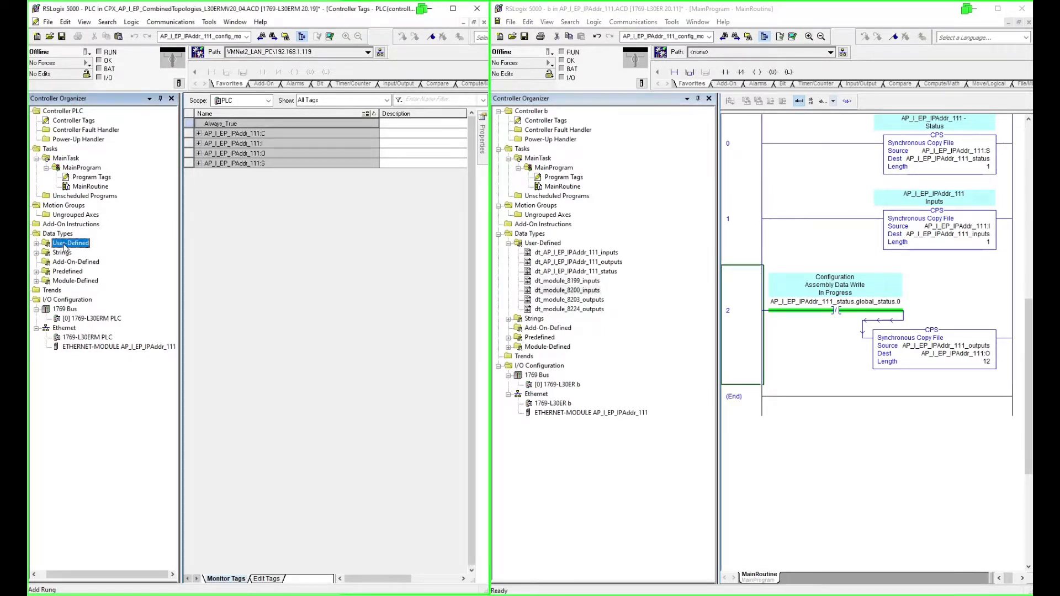
click(588, 300)
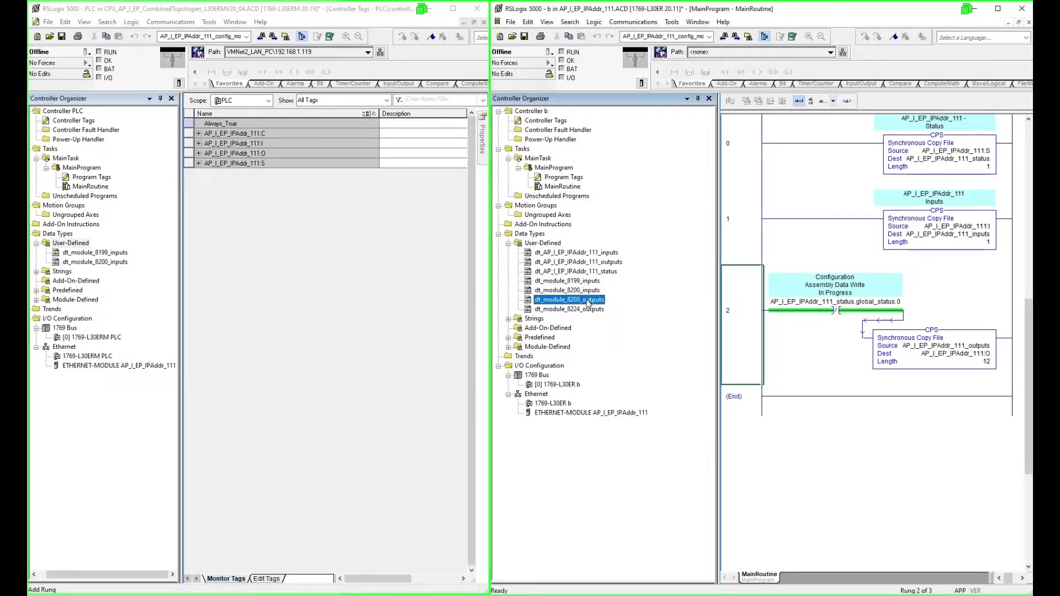
click(68, 244)
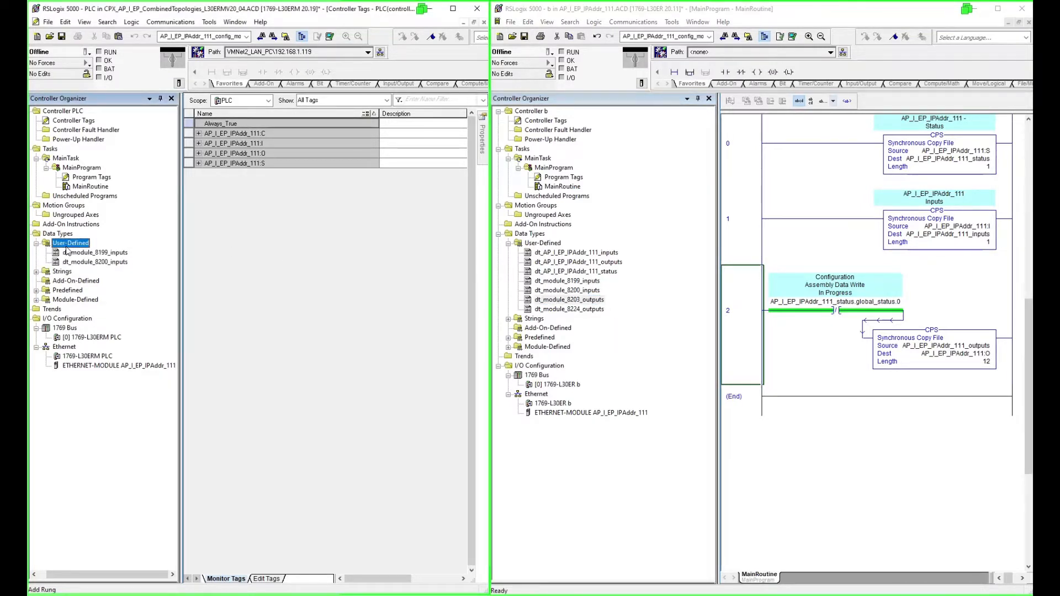
click(587, 310)
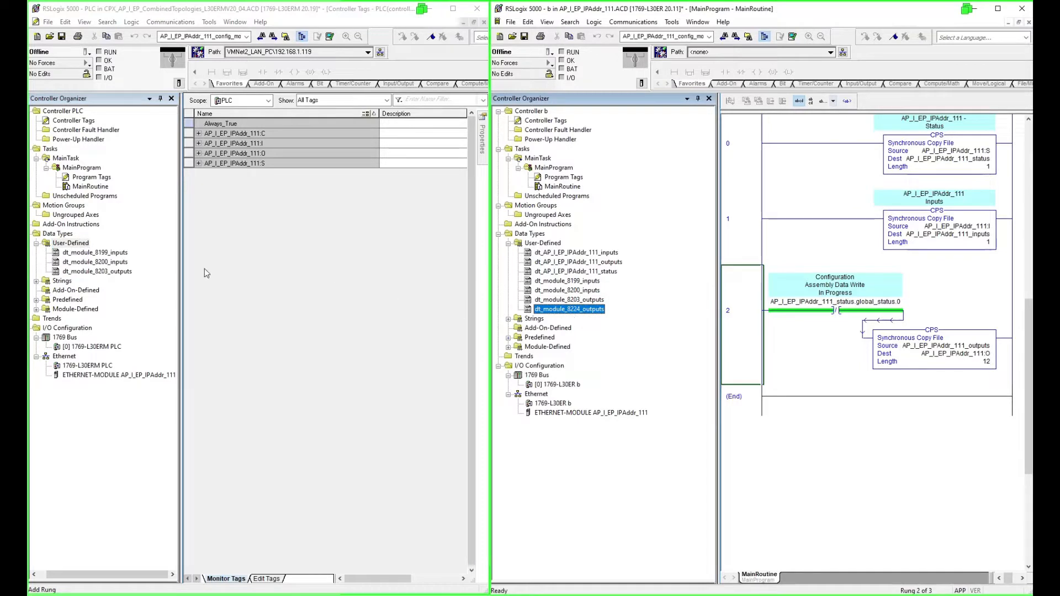
click(80, 245)
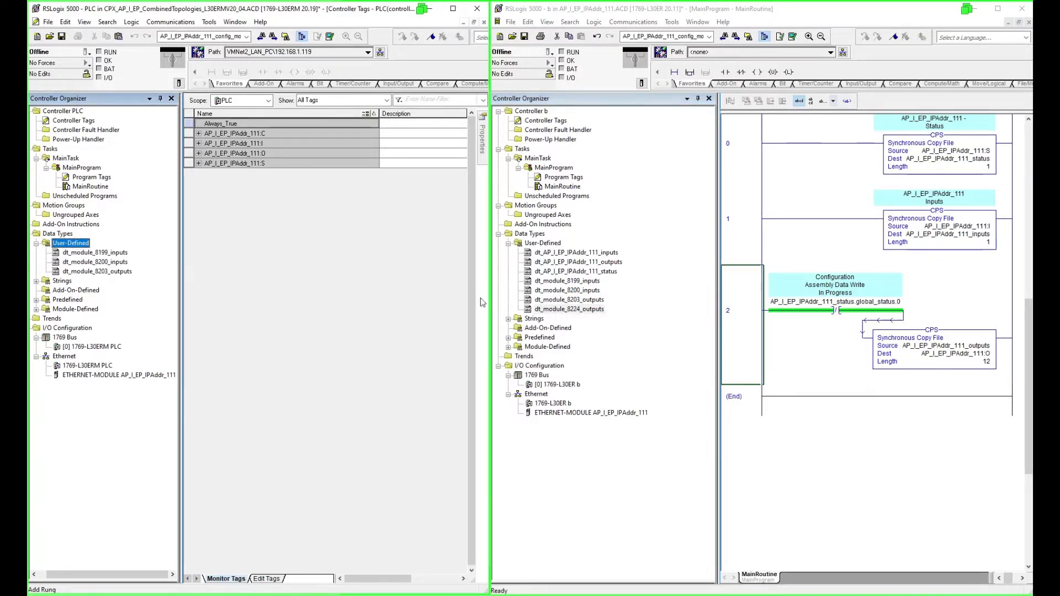
Paste dt_module_8224_outputs, and copy the dt_AP_I_EP_IPAddr_111 status, outputs and inputs types into the PLC project's user-defined data types.
key(ctrl+v)
click(596, 272)
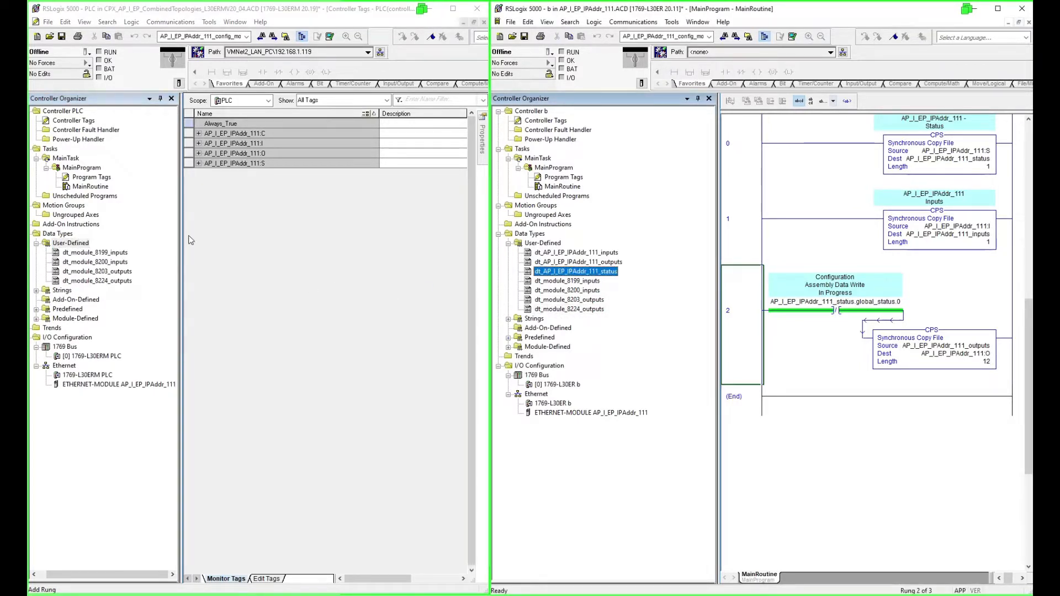
click(69, 245)
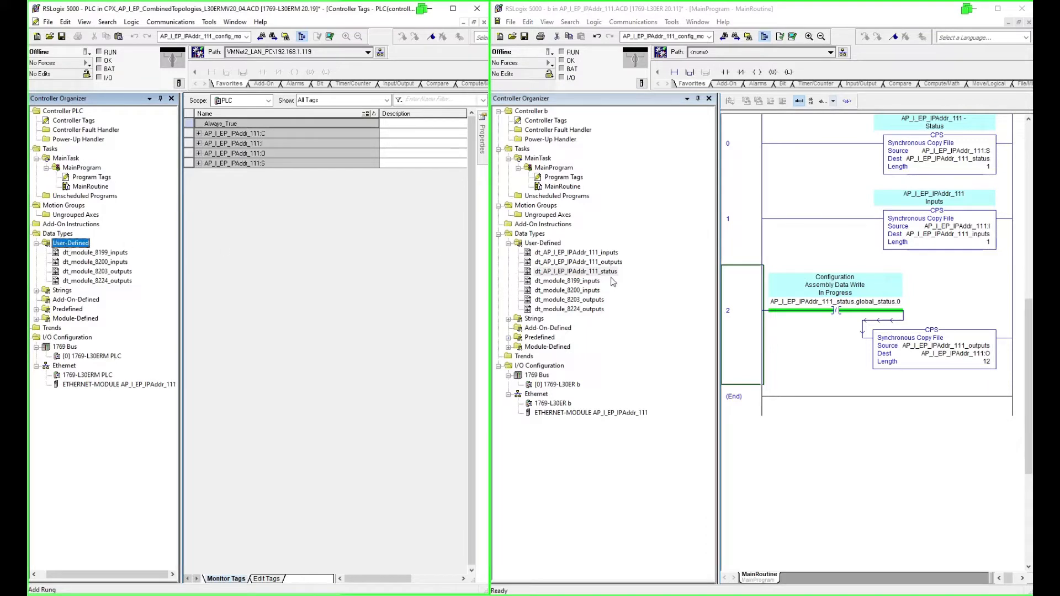
key(ctrl+v)
click(608, 263)
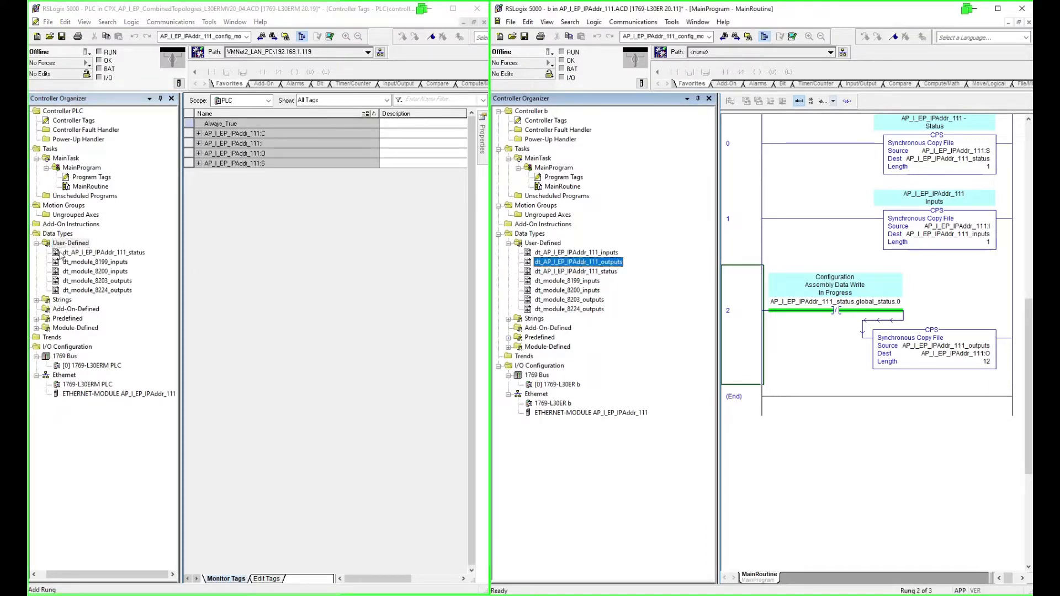
click(63, 245)
key(ctrl+v)
click(581, 255)
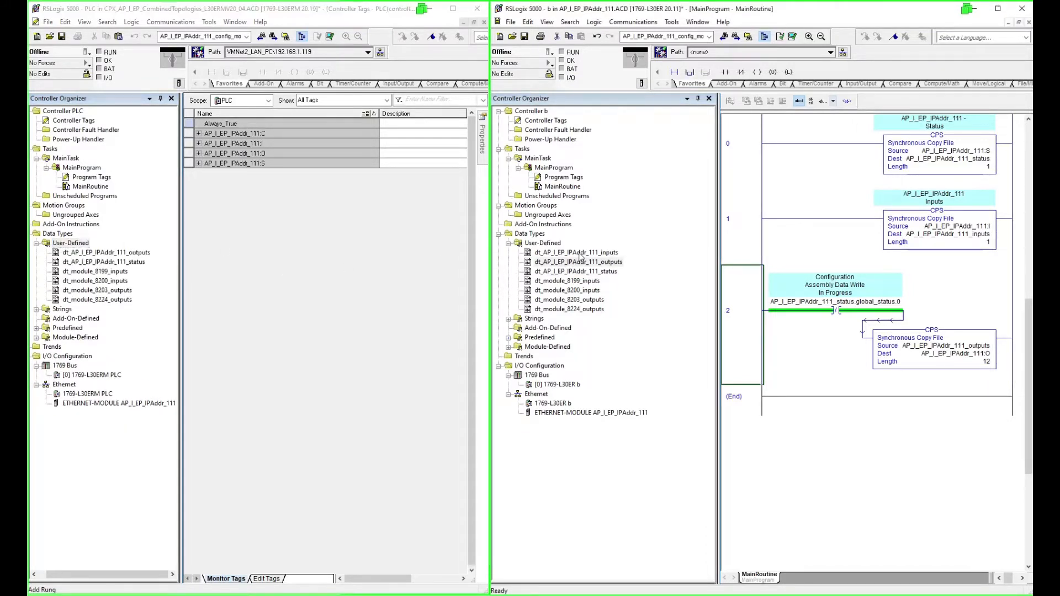
click(71, 244)
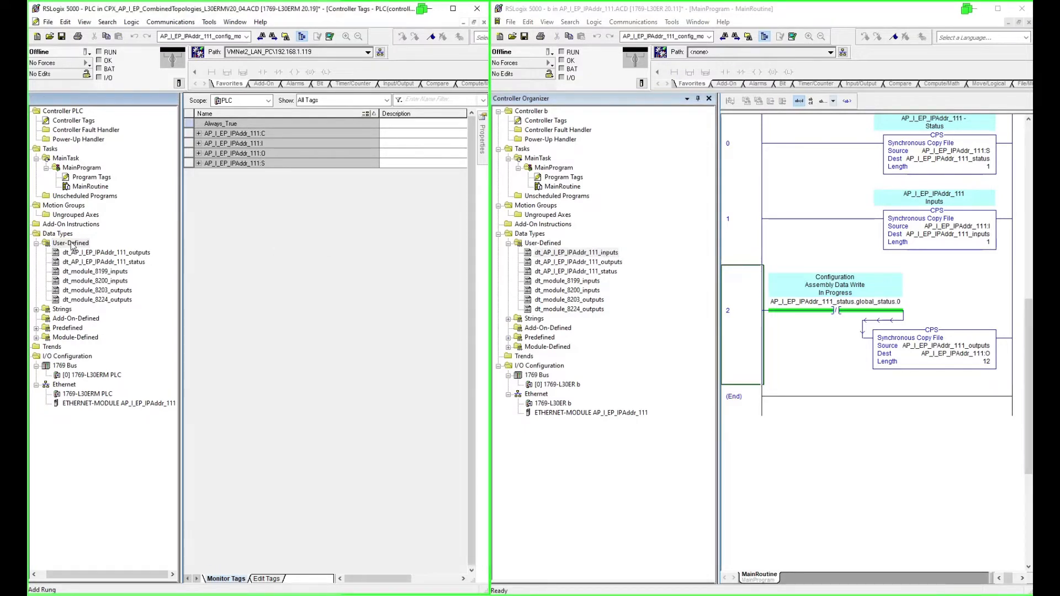
key(ctrl+v)
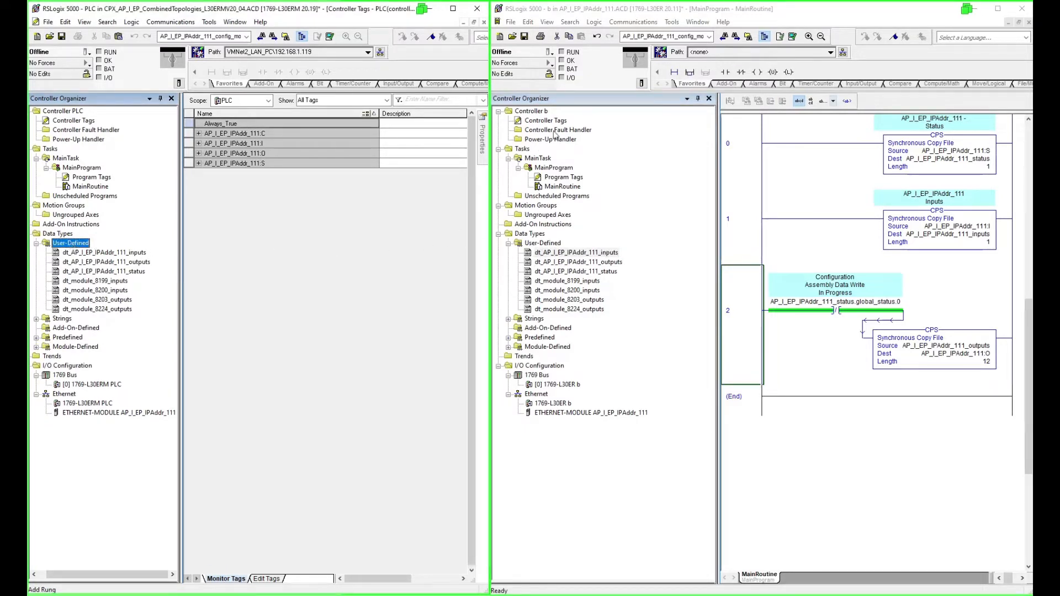
Copy the controller tags AP_I_EP_IPAddr_111_inputs, AP_I_EP_IPAddr_111_outputs and AP_I_EP_IPAddr_111_status from controller b into the PLC project's controller tags.
double_click(551, 122)
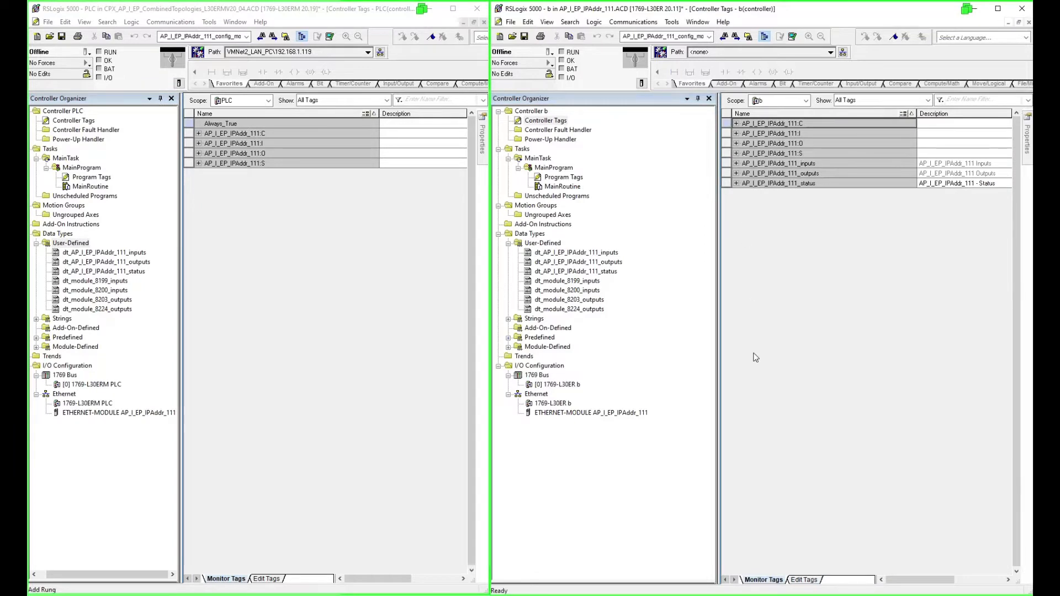
click(803, 580)
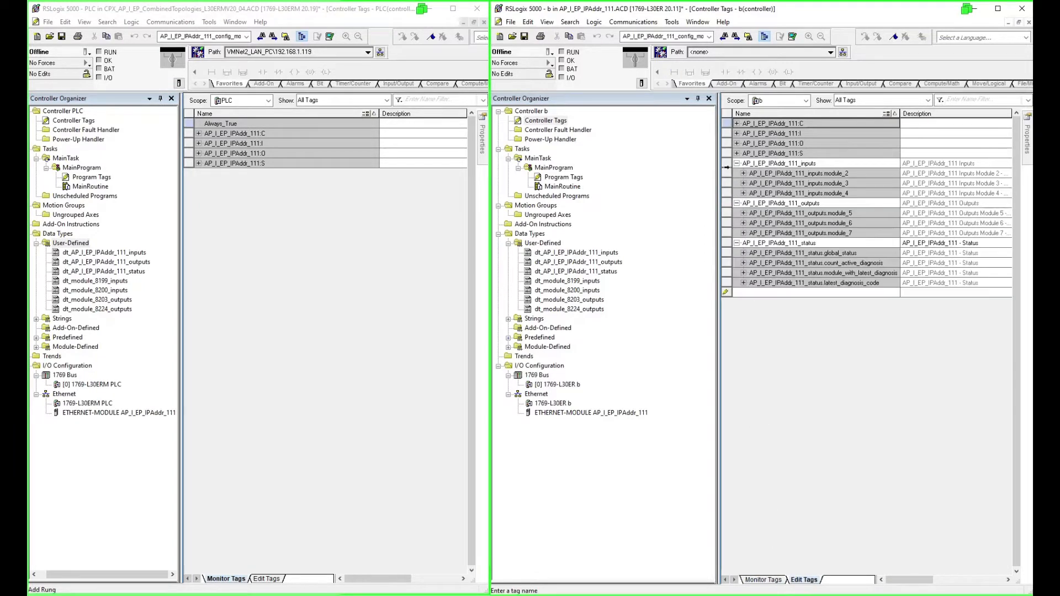
click(737, 164)
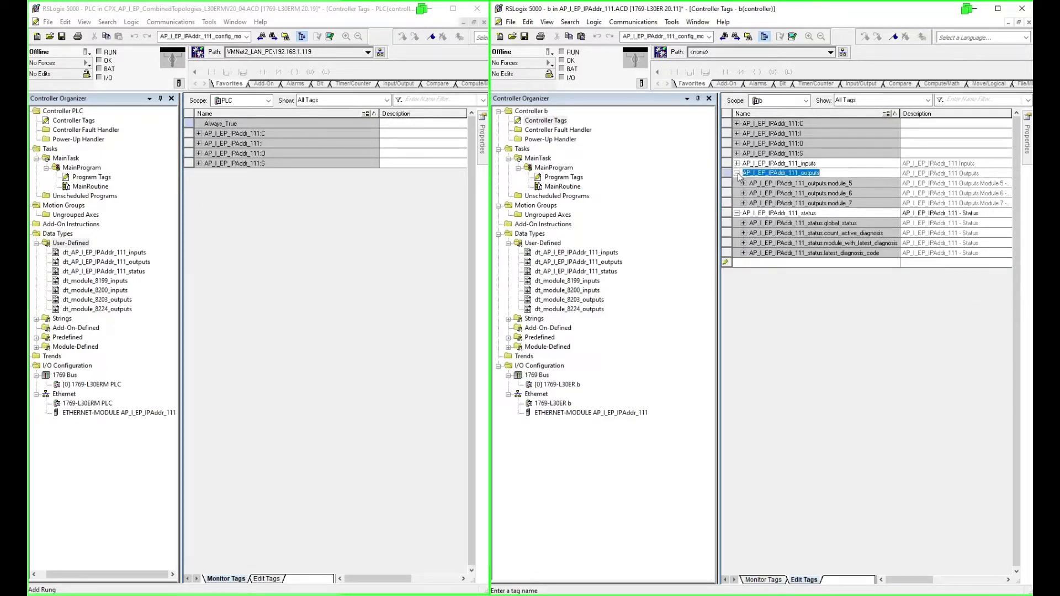
click(736, 173)
click(736, 183)
drag(726, 164, 725, 187)
right_click(726, 177)
click(743, 191)
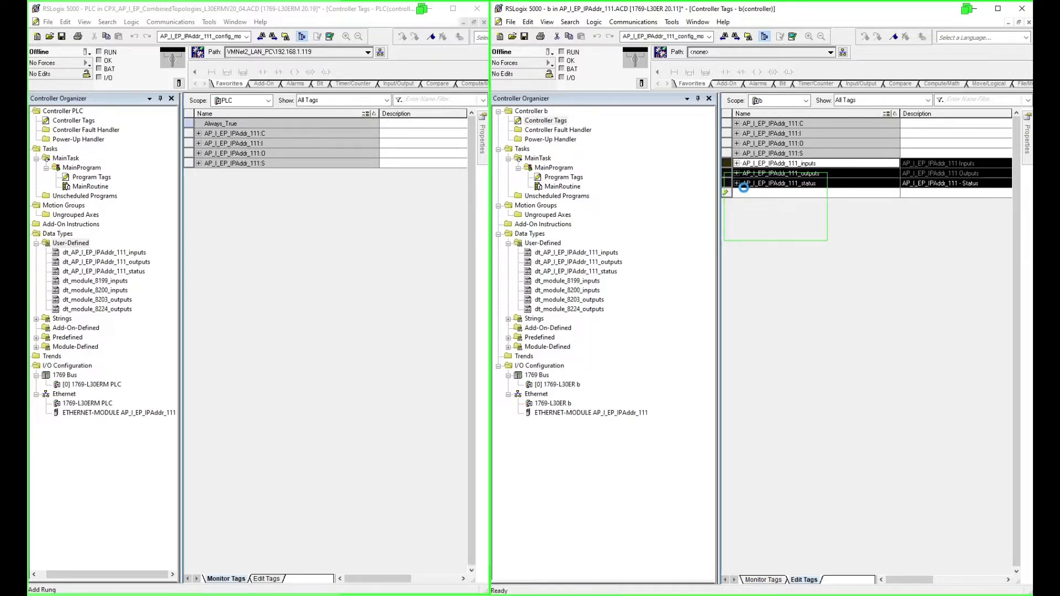
click(268, 581)
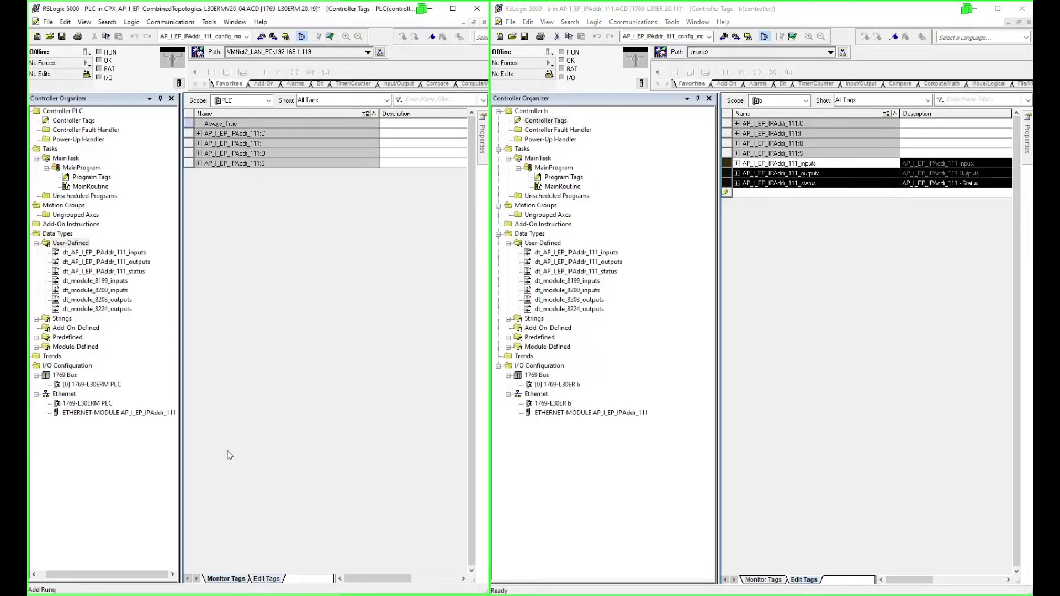
click(243, 173)
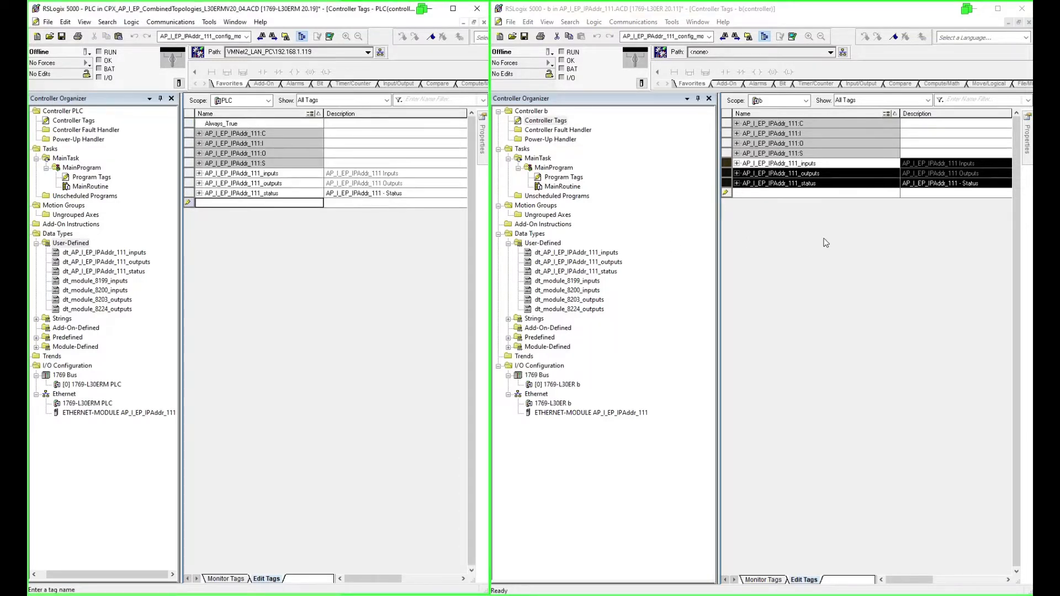
Copy the three copy rungs from controller b's MainRoutine into the MainRoutine of the PLC project.
double_click(564, 187)
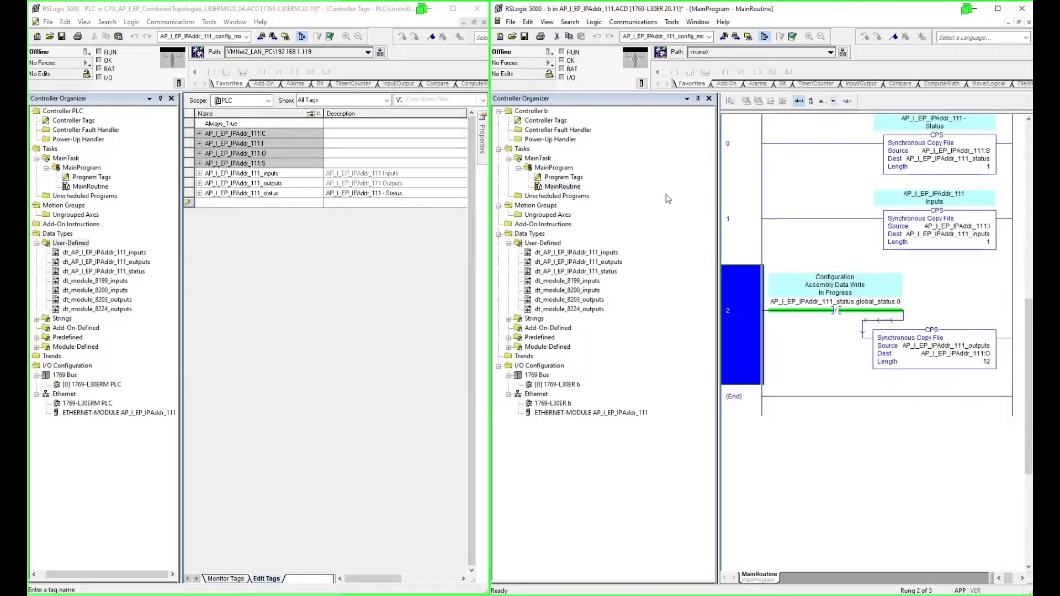
click(741, 156)
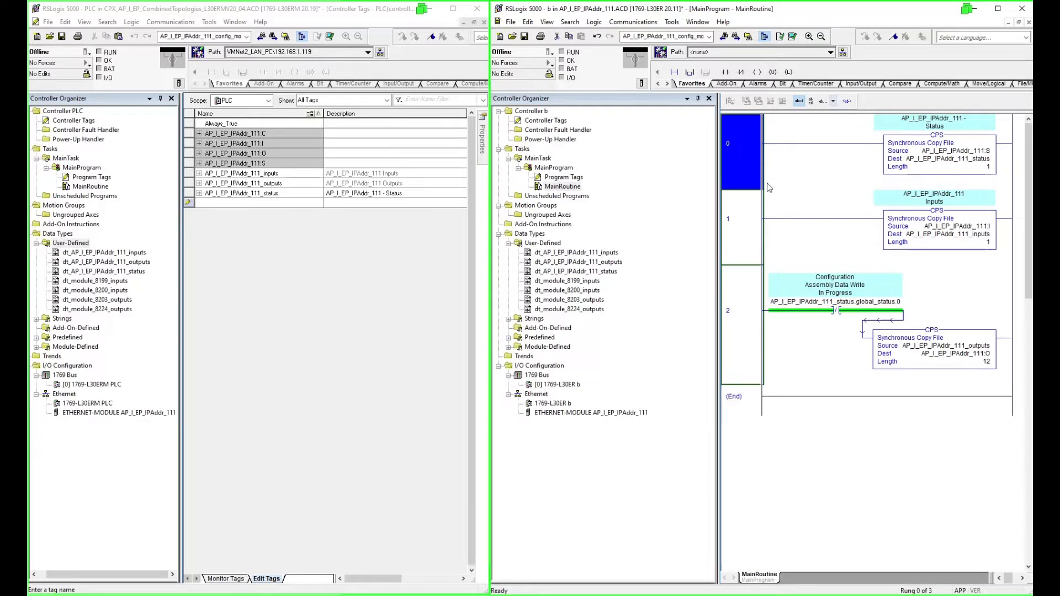
double_click(90, 187)
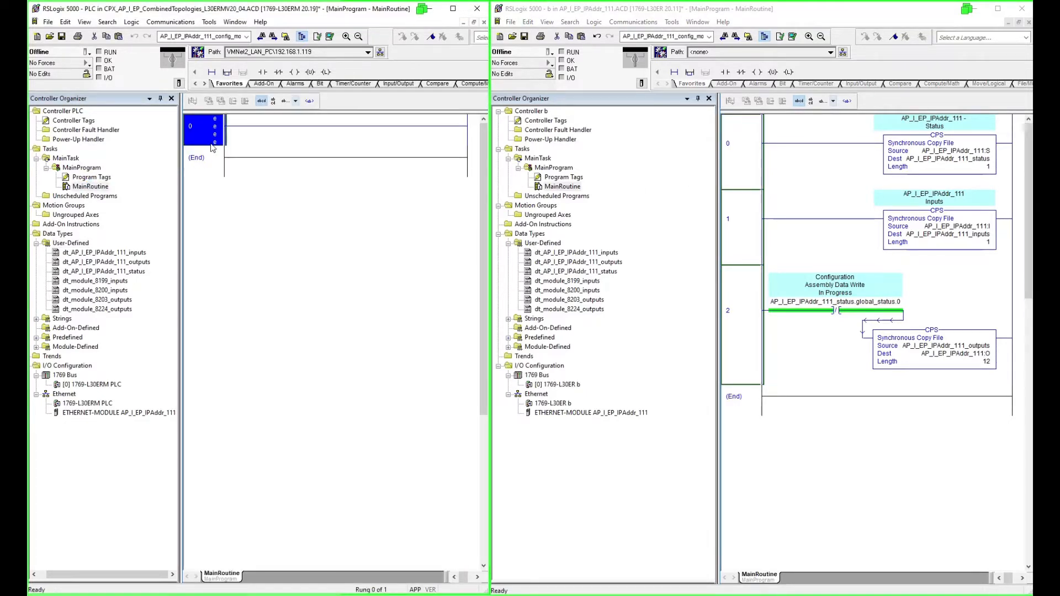
key(ctrl+v)
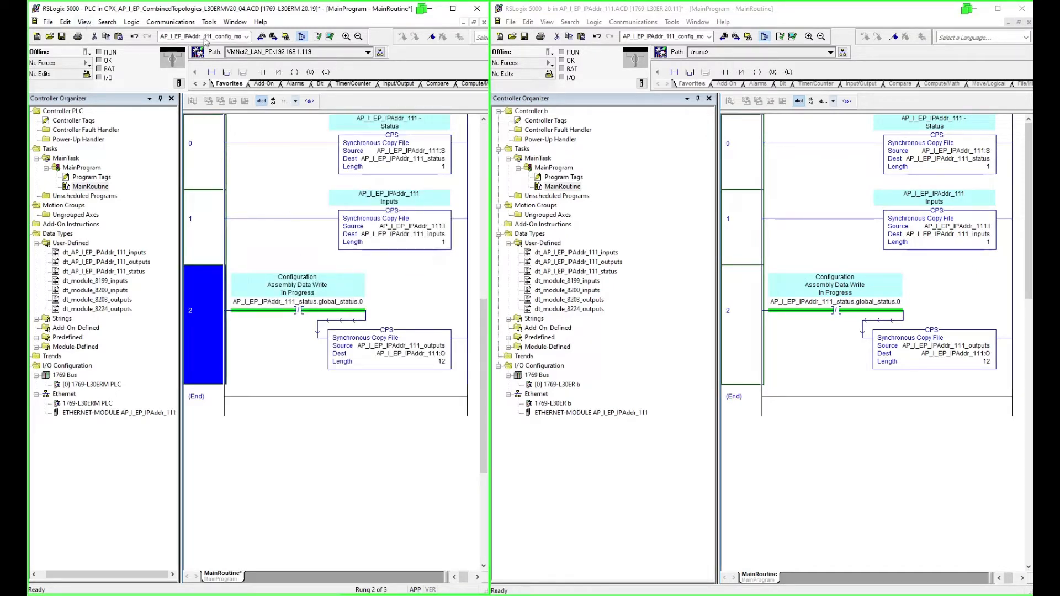
Verify the PLC controller and save its project, and close the AP_I_EP_IPAddr_111 project with its changes saved.
click(319, 39)
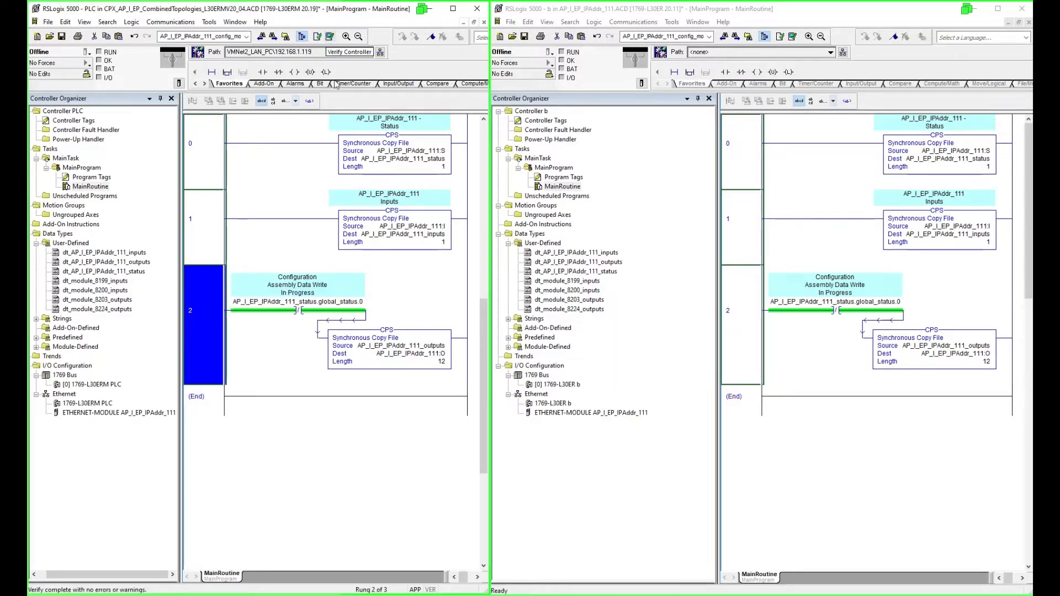
click(62, 36)
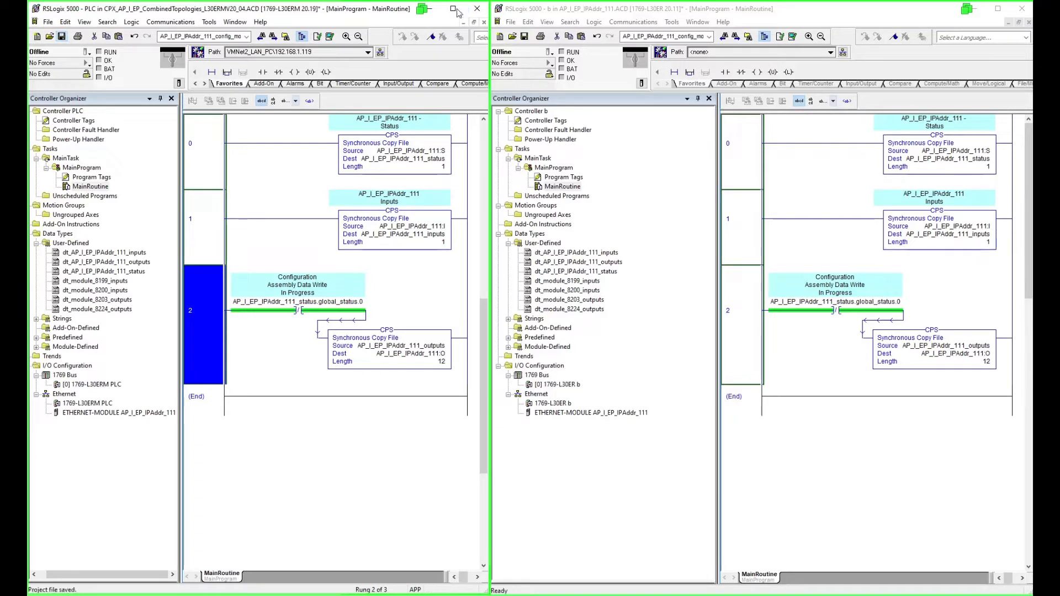
click(1023, 10)
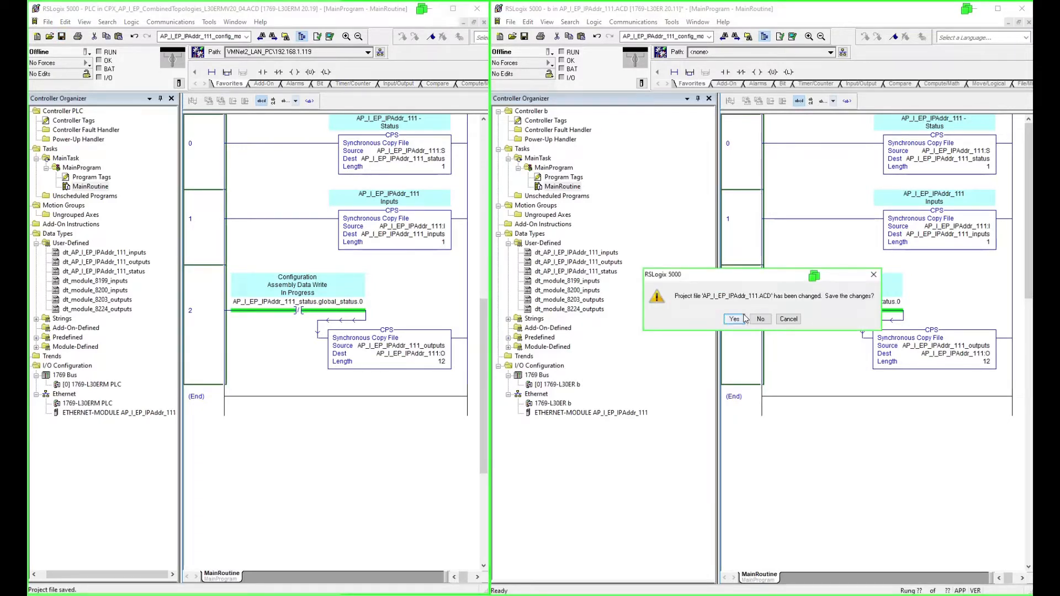
key(Return)
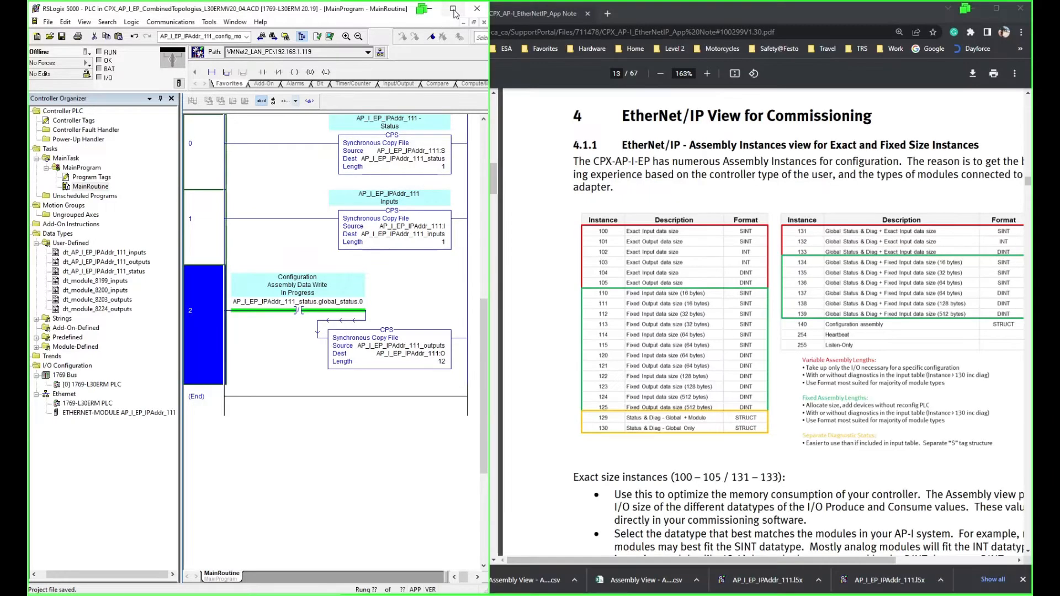
Maximize the PLC project, download it to the connected controller and return the controller to Remote Run.
click(453, 10)
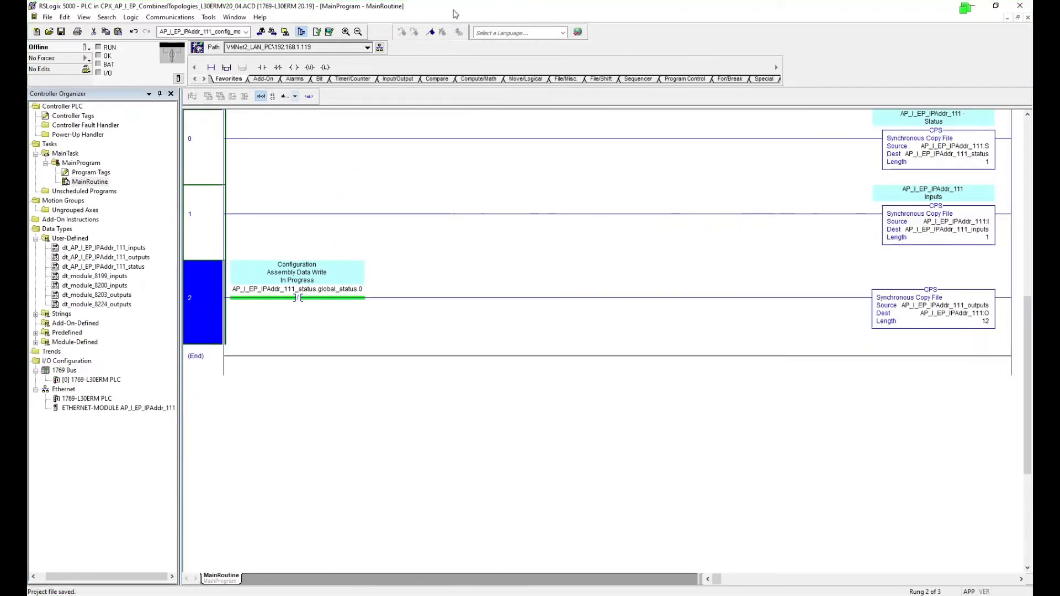
click(86, 50)
click(86, 50)
click(107, 78)
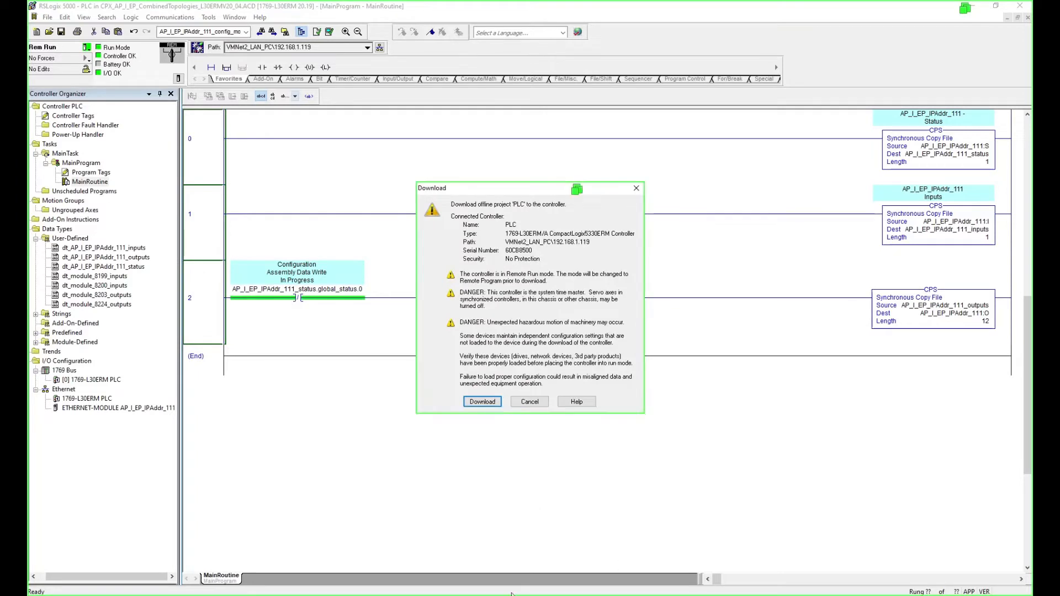
click(490, 403)
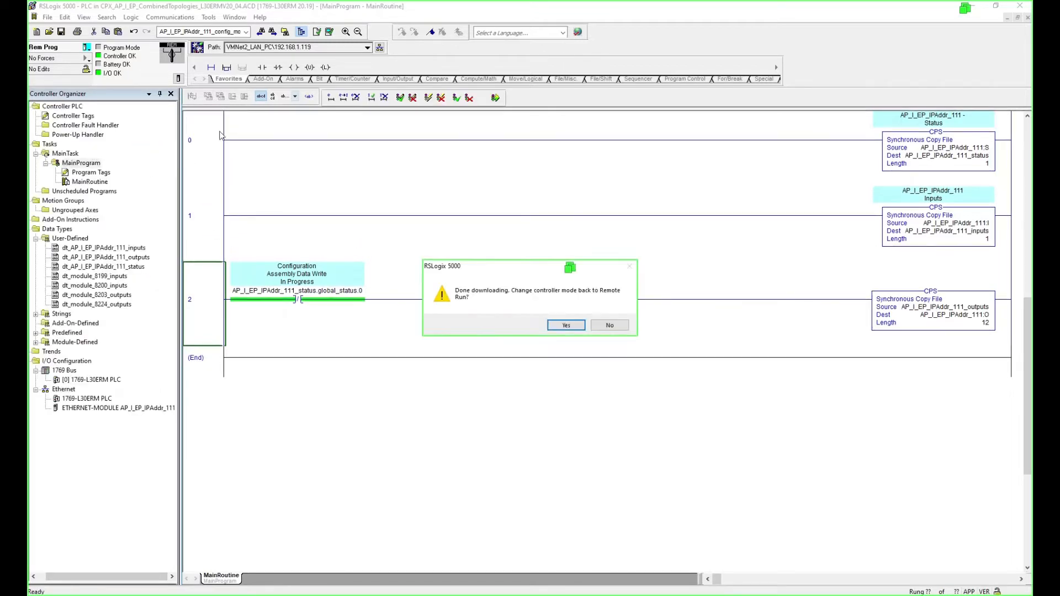
click(566, 325)
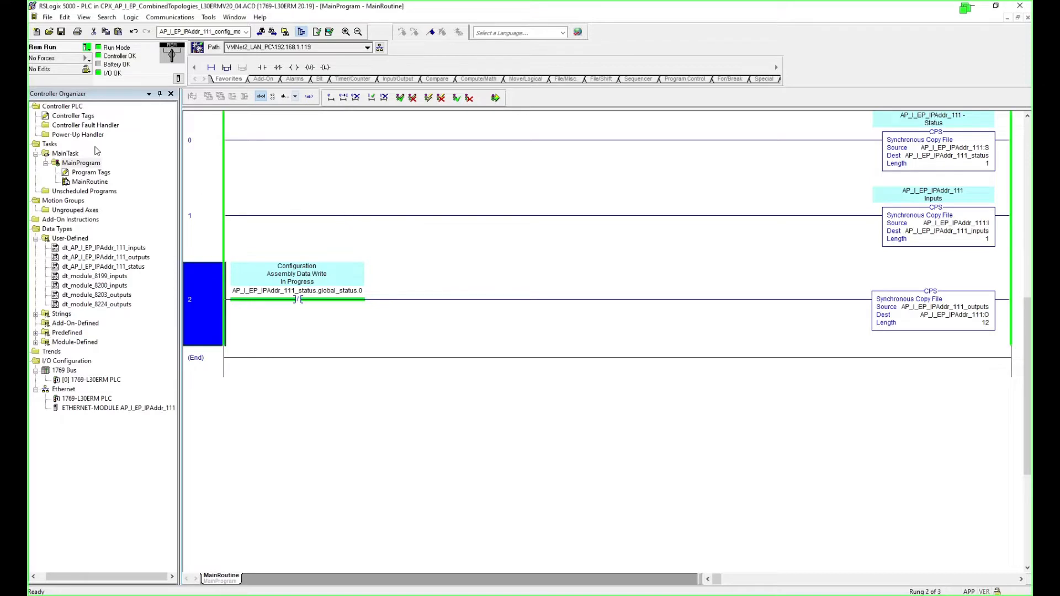
Close MainRoutine and monitor the controller tags with the AP_I_EP_IPAddr_111_inputs and AP_I_EP_IPAddr_111_outputs modules expanded.
click(1027, 18)
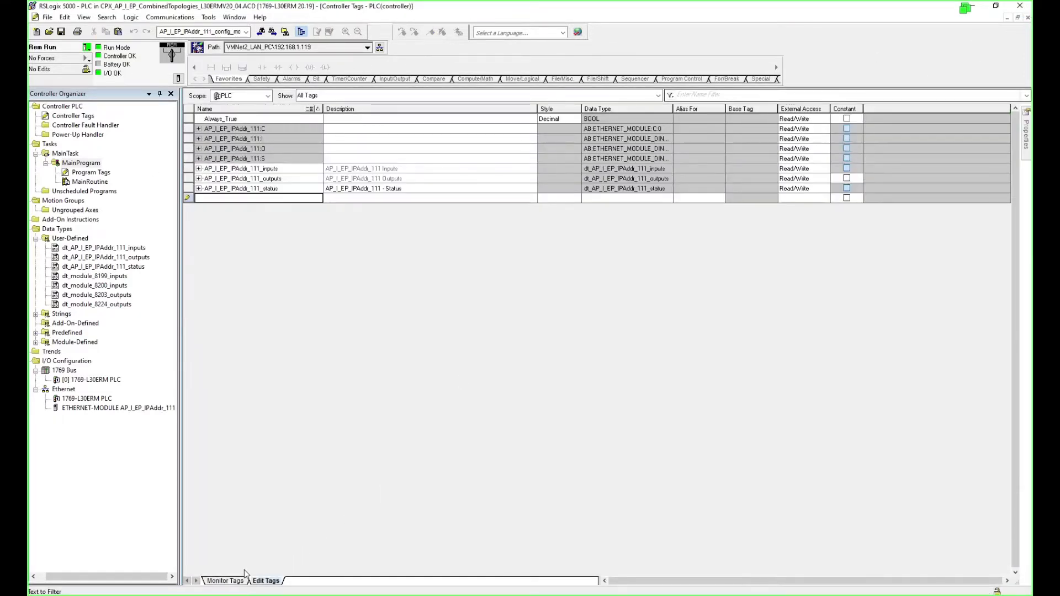
click(225, 581)
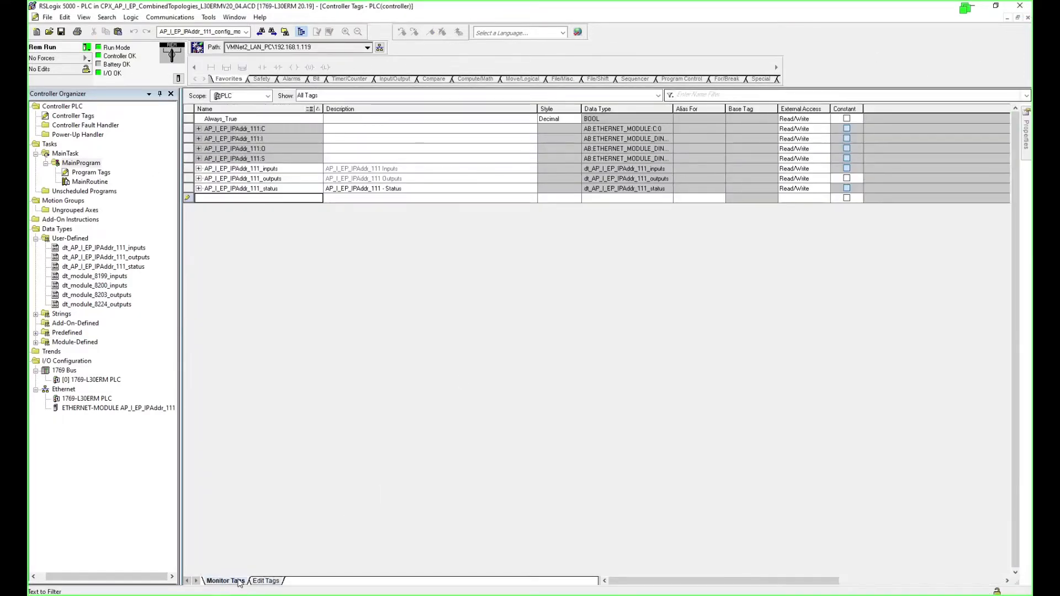
click(198, 168)
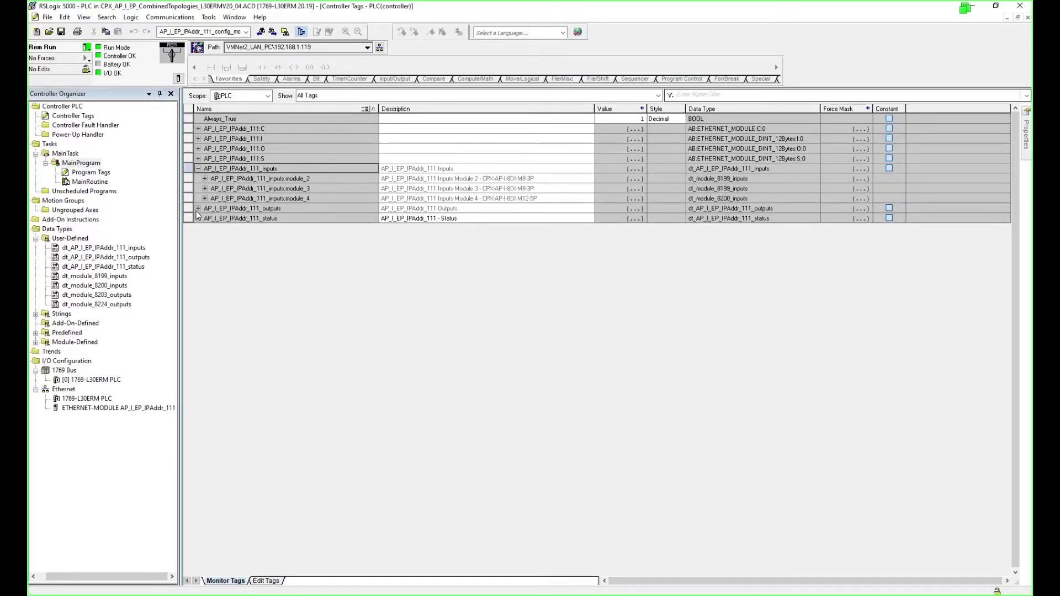
click(198, 209)
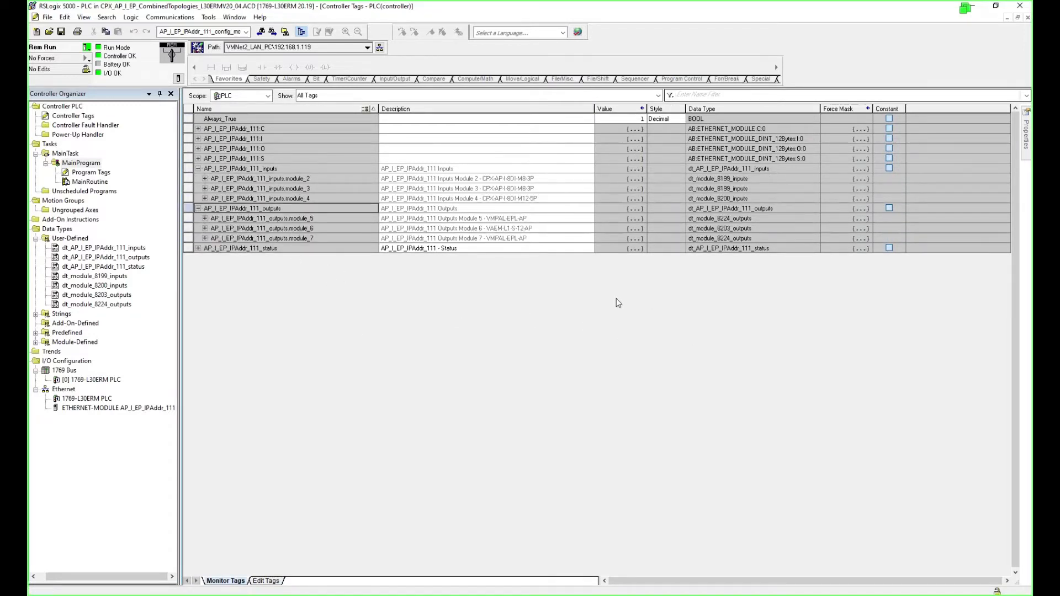
Examine the live values of the individual inputs of modules 2, 3 and 4, especially module_4 Input_0 and Input_1.
click(205, 199)
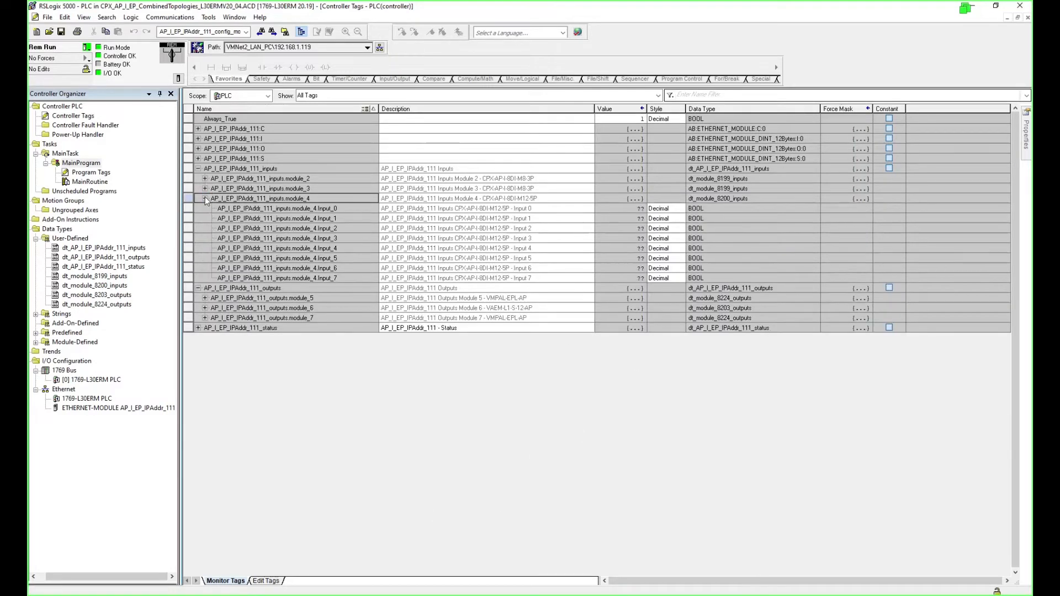
click(204, 189)
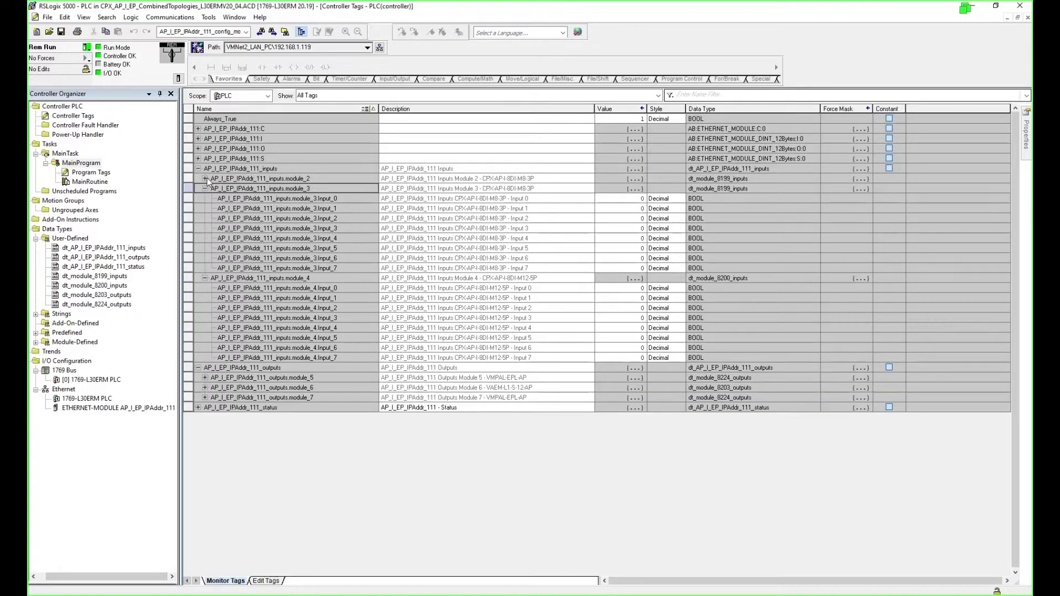
click(205, 178)
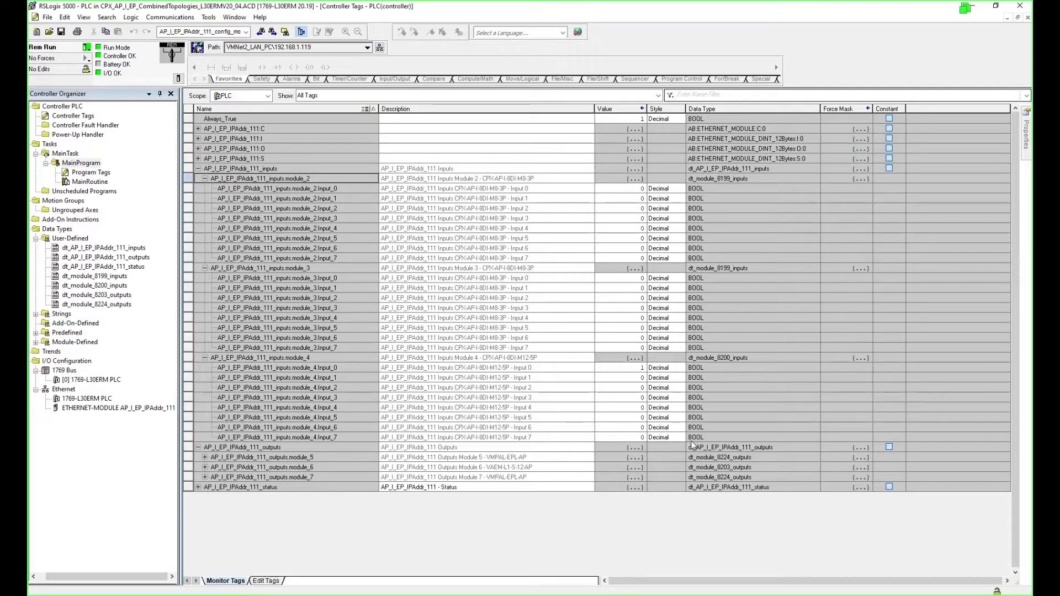
click(636, 368)
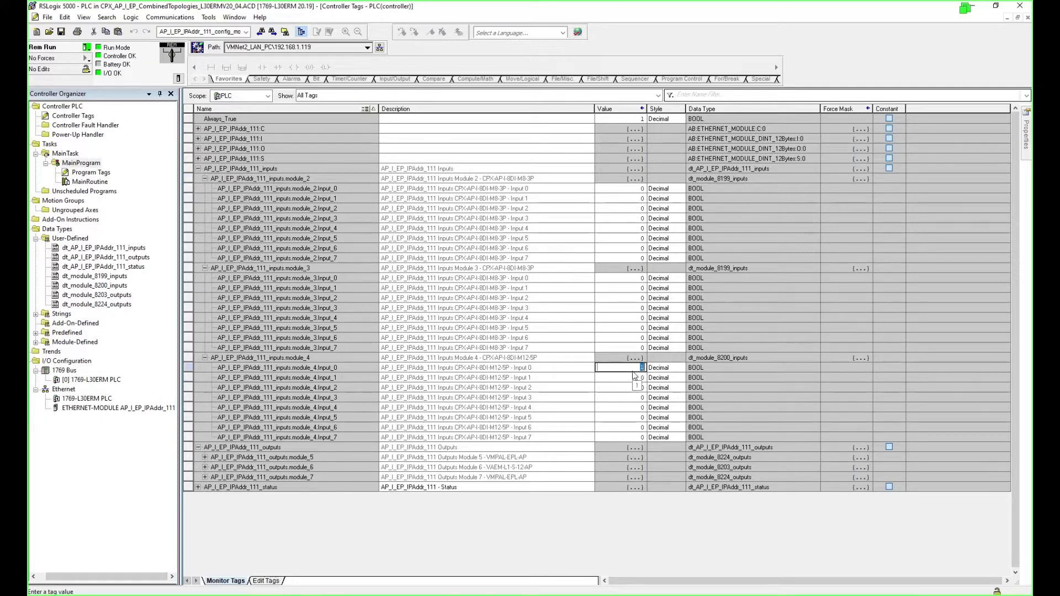
click(635, 379)
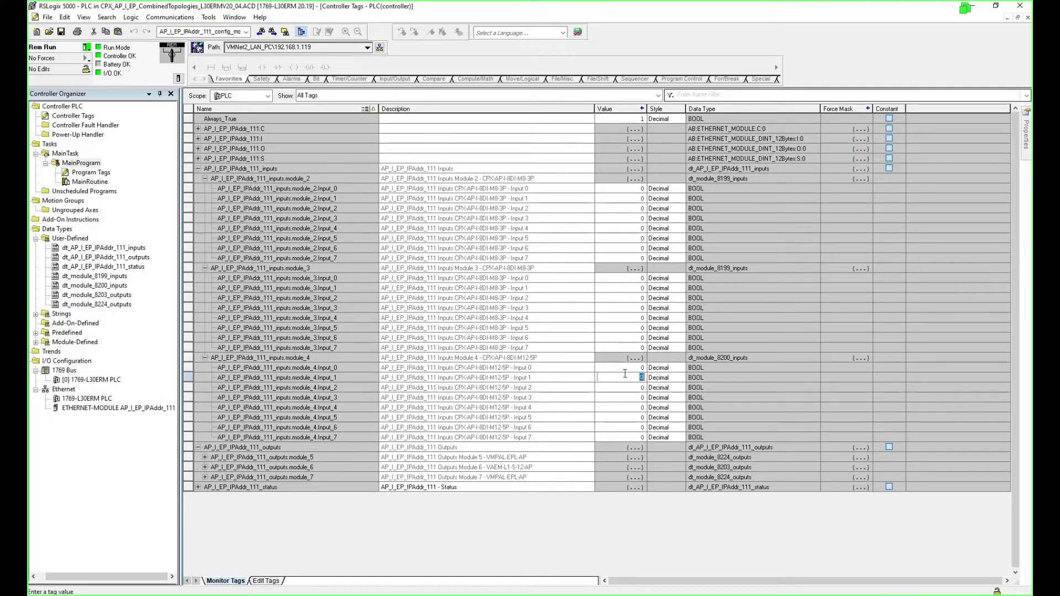
click(580, 368)
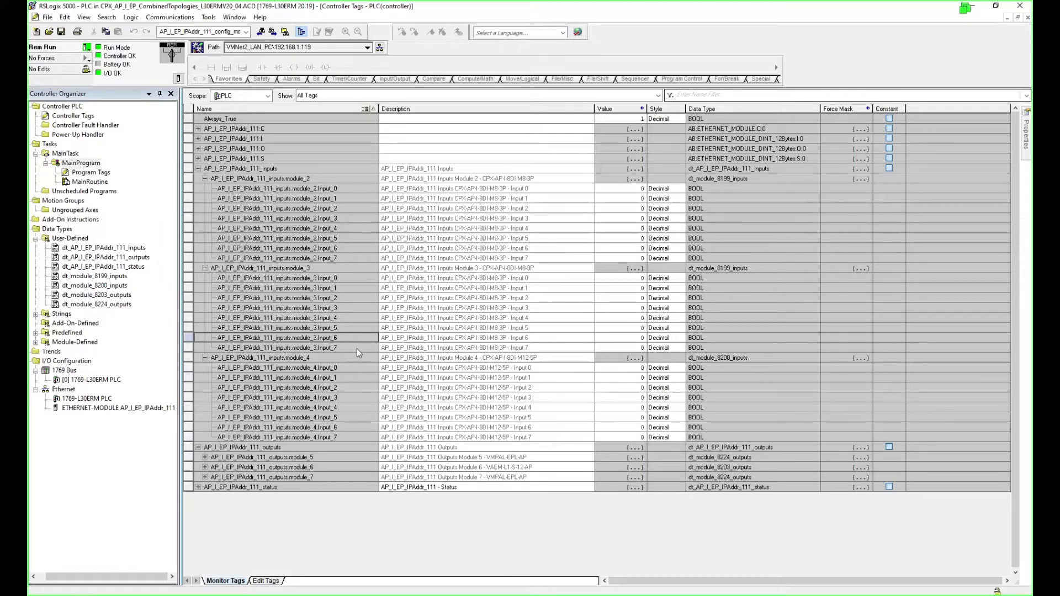
click(341, 358)
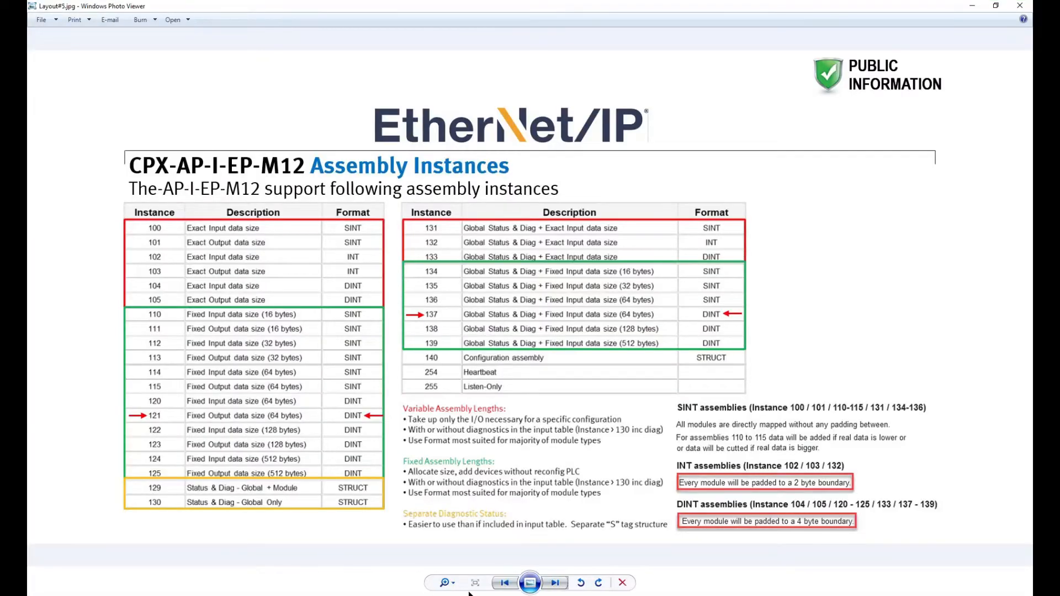
Check the Topology #2 wiring diagram in Layout#3.jpg and return to RSLogix 5000.
click(508, 583)
click(508, 583)
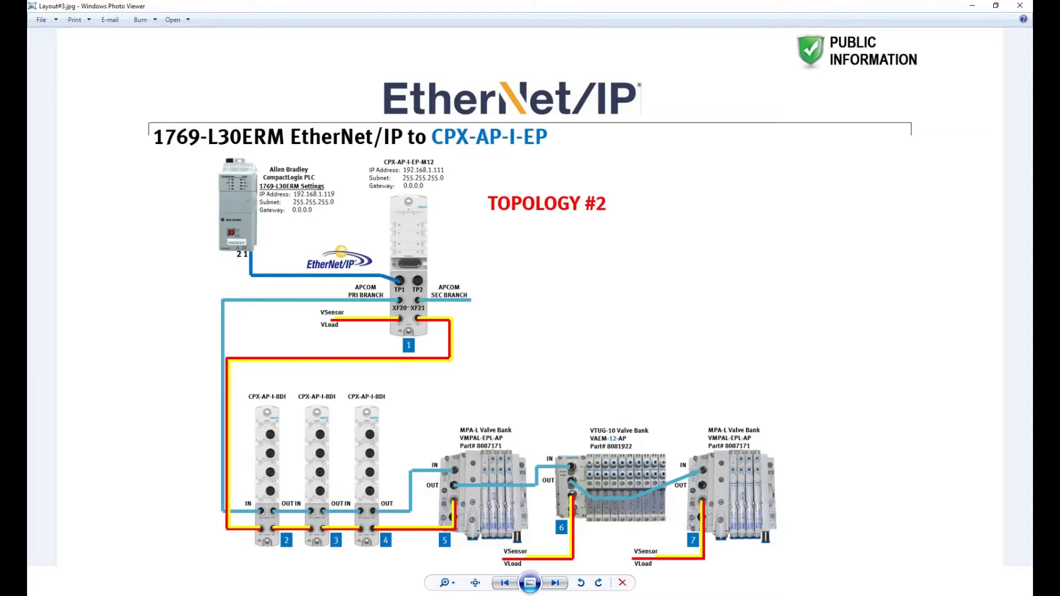
key(alt+Tab)
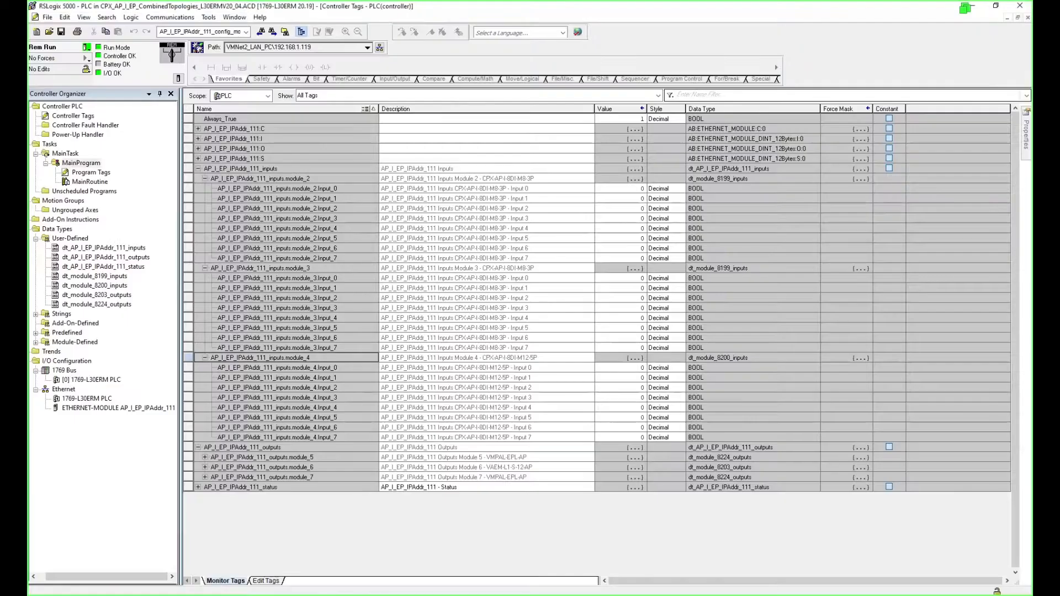
Expand AP_I_EP_IPAddr_111_outputs.module_5 and set the values of Coil_0 and Coil_3 to 1.
click(205, 458)
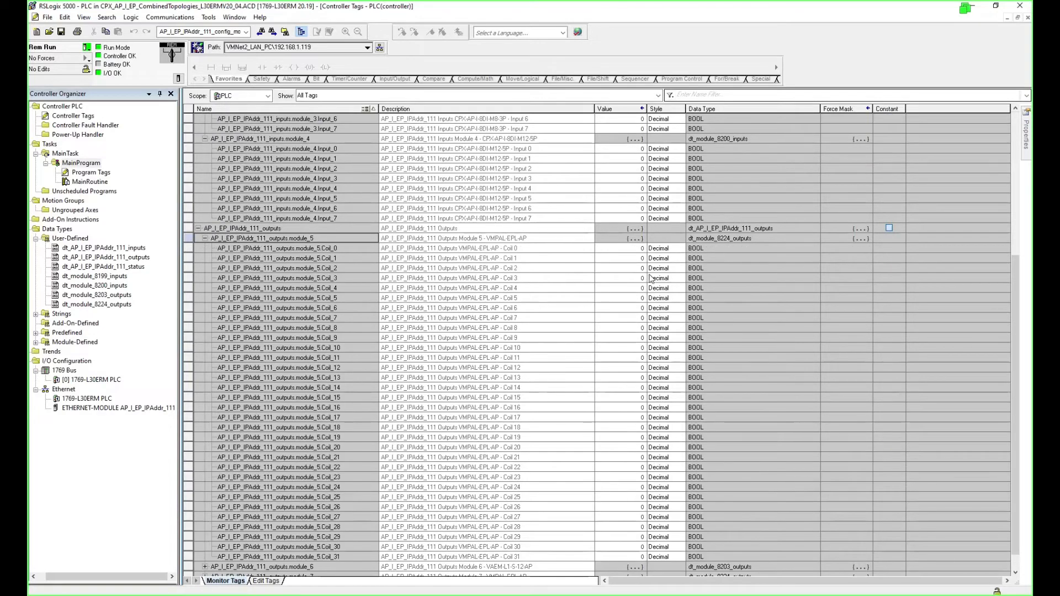
click(635, 248)
text(1)
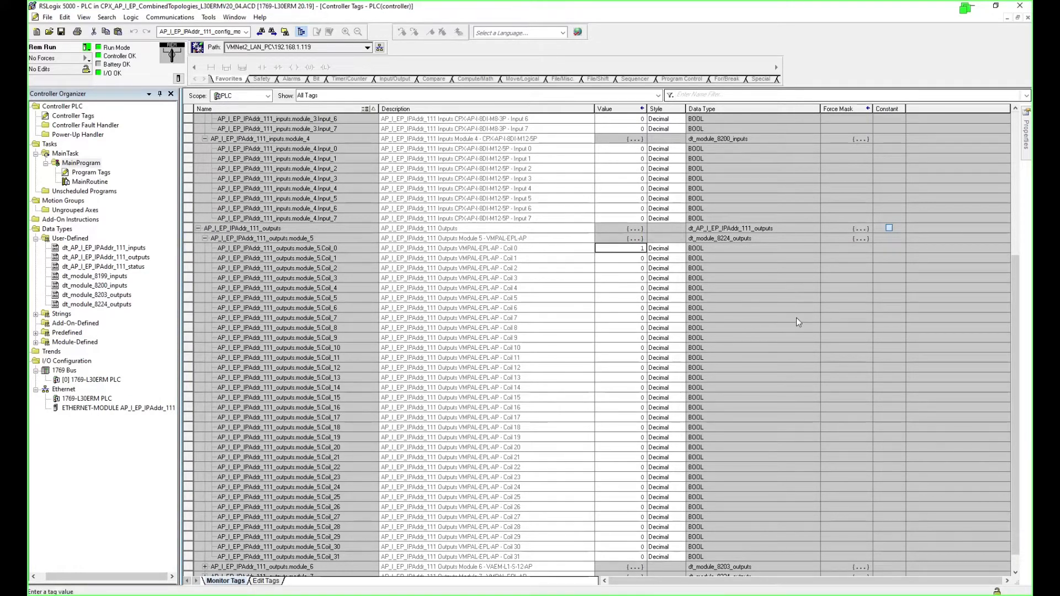
click(635, 278)
text(1)
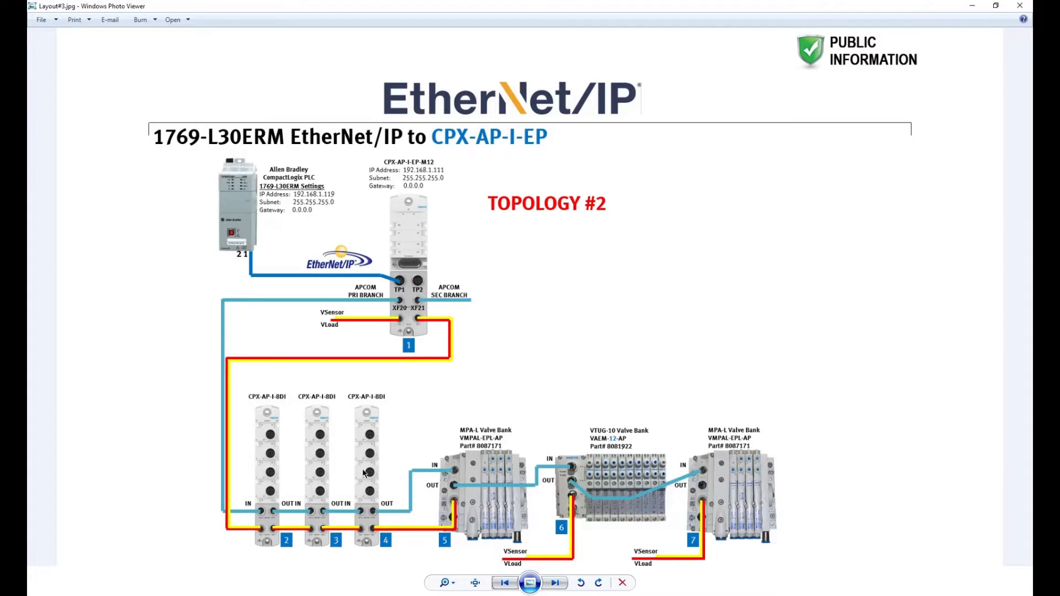
Switch from the topology diagram back to RSLogix 5000 and collapse the AP_I_EP_IPAddr_111_outputs.module_5 tag.
mouse_move(634, 595)
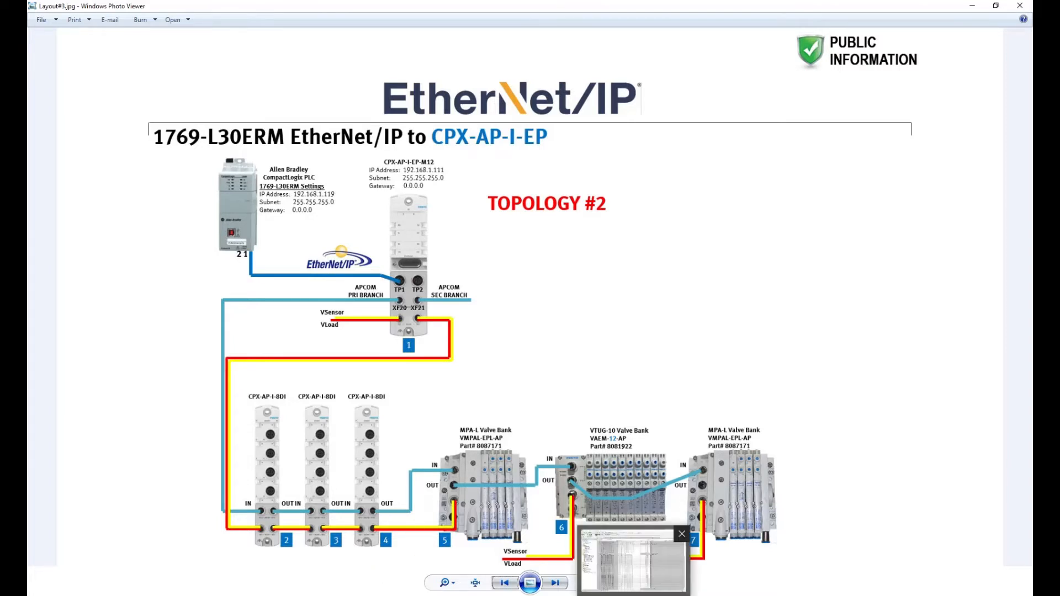
click(634, 560)
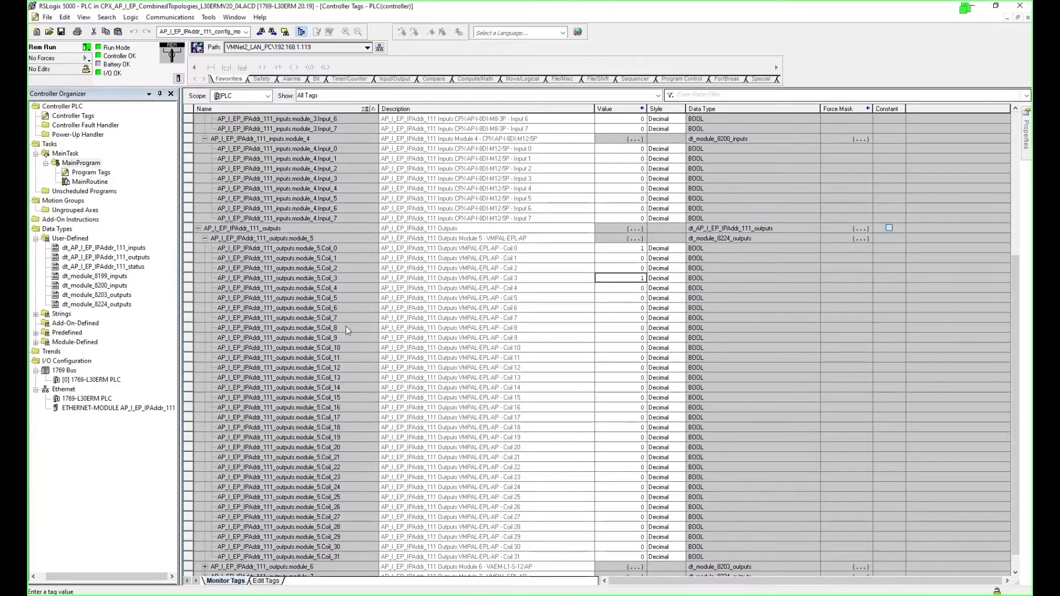
click(205, 239)
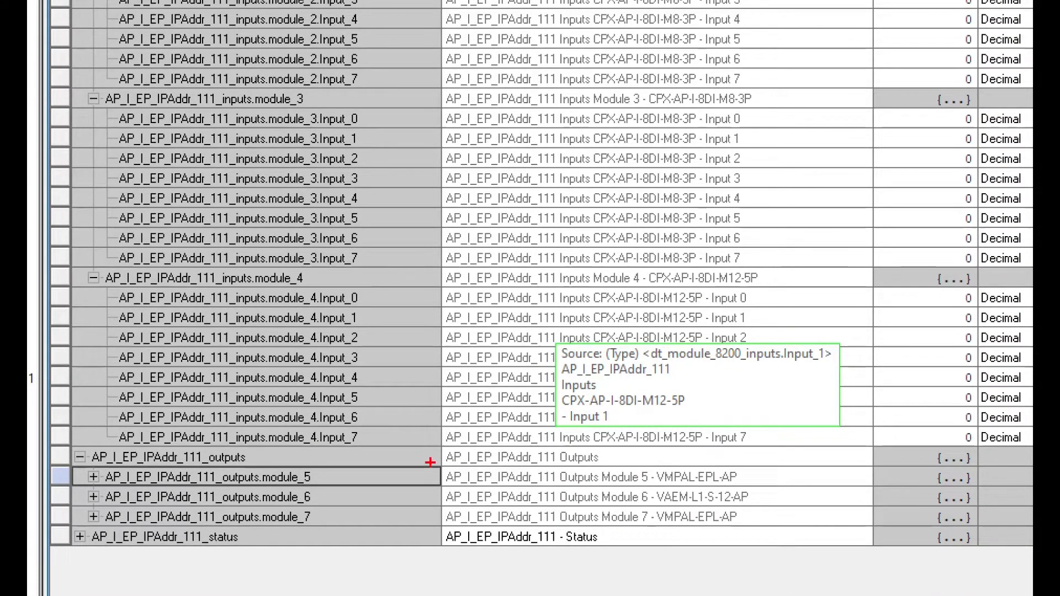
drag(430, 464, 769, 486)
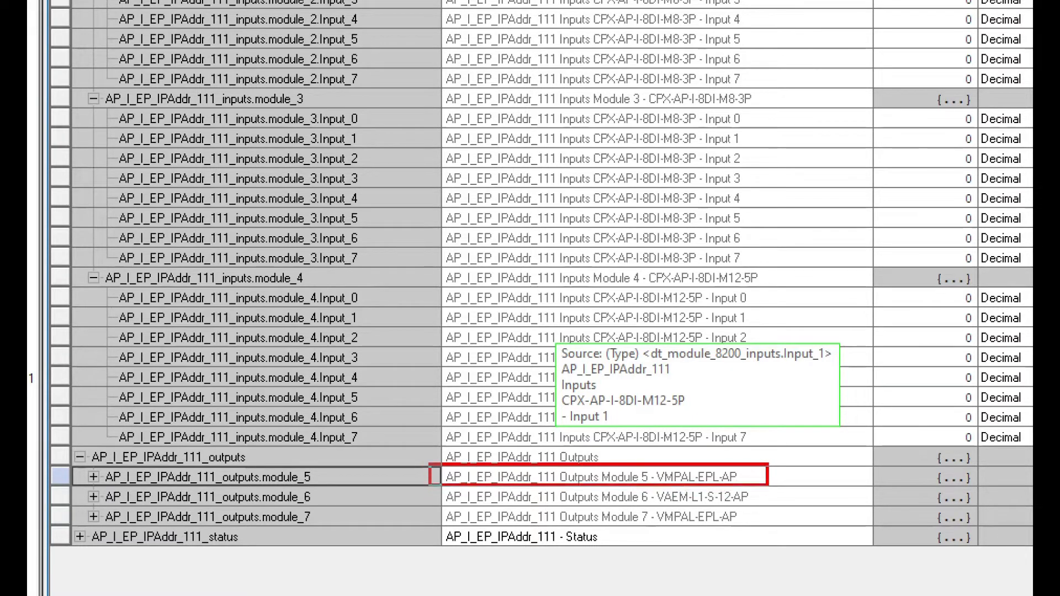
drag(773, 474, 772, 506)
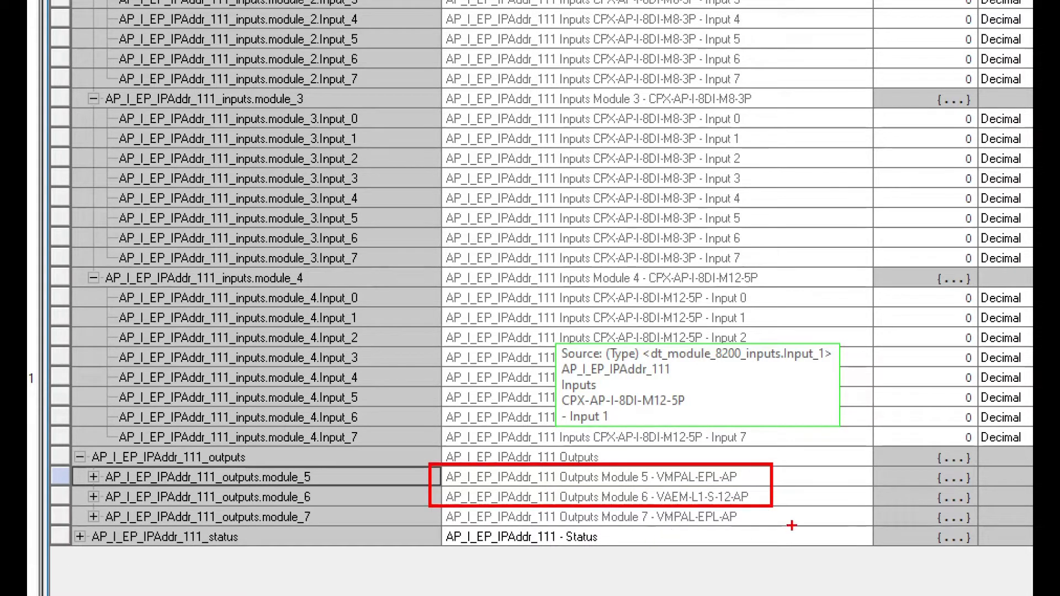
mouse_move(760, 534)
mouse_down()
mouse_move(657, 509)
mouse_move(670, 520)
mouse_up()
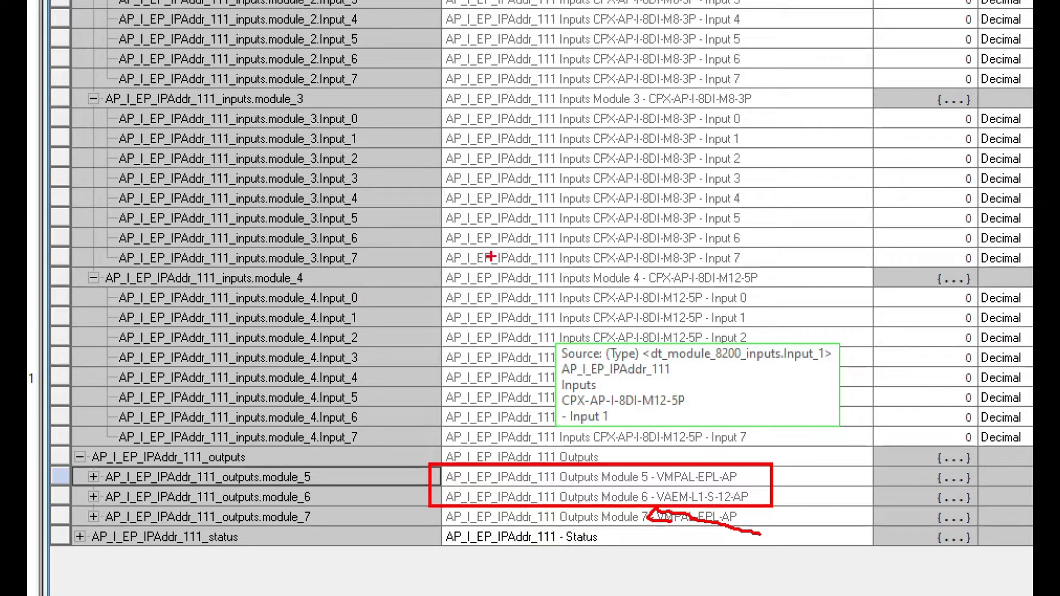
mouse_move(777, 263)
mouse_down()
mouse_move(699, 288)
mouse_move(645, 289)
mouse_up()
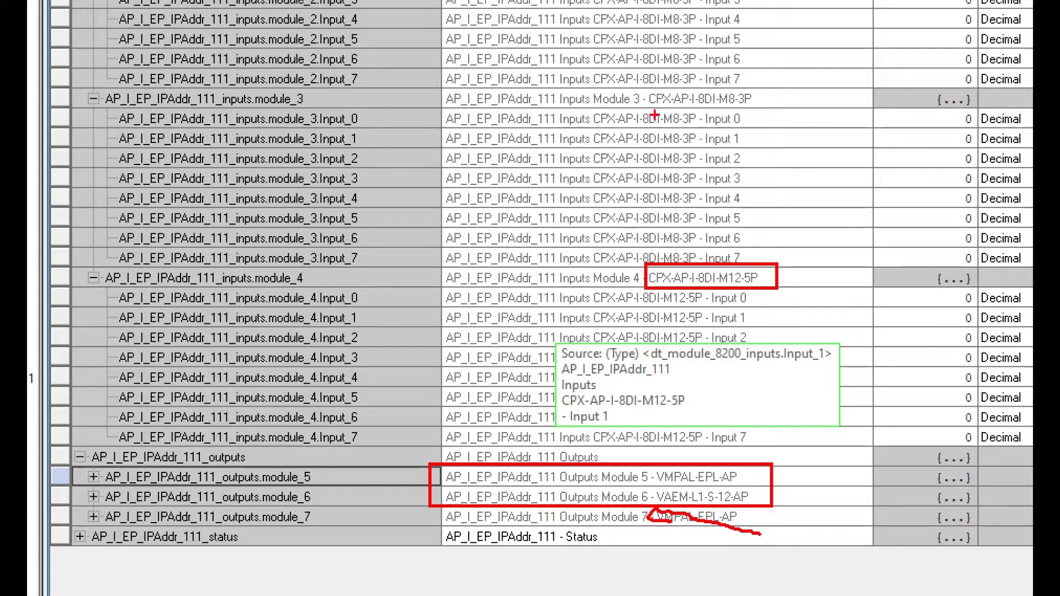
drag(662, 104, 690, 279)
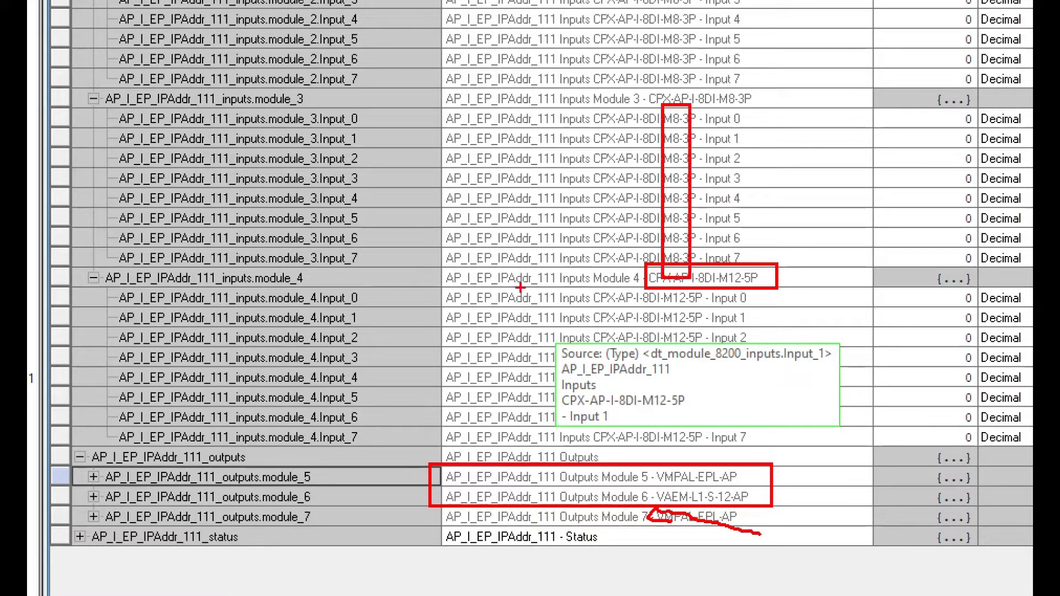
key(Escape)
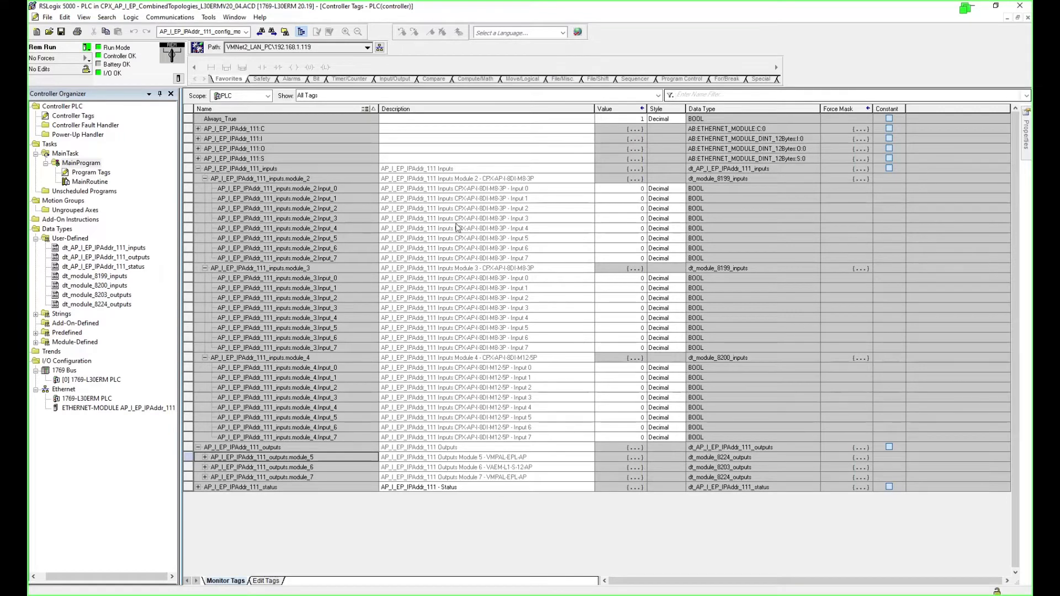
Expand AP_I_EP_IPAddr_111_status and examine its latest_diagnosis_code and global_status values.
click(319, 188)
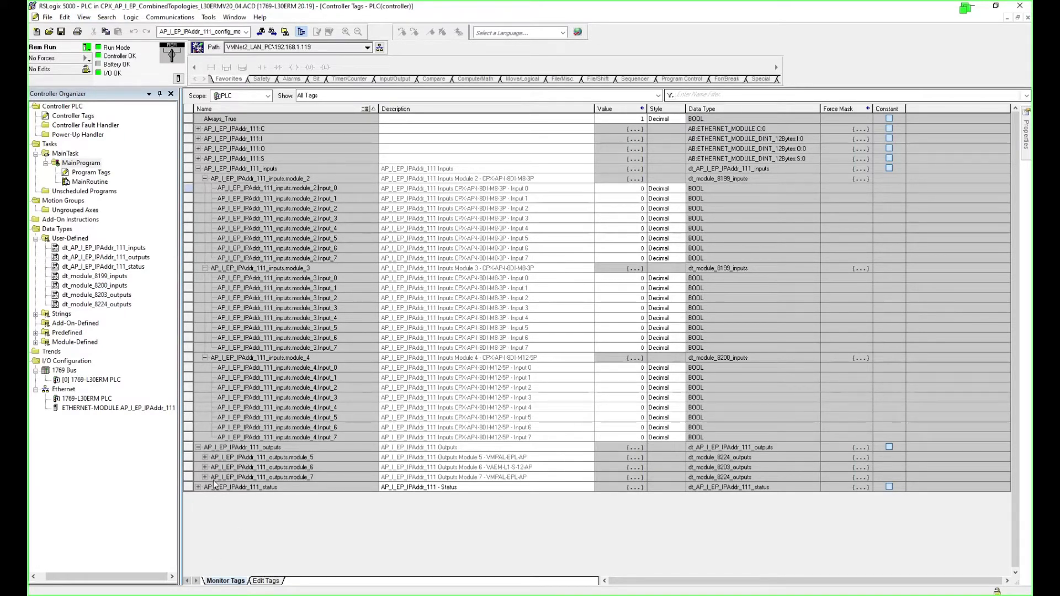
click(198, 488)
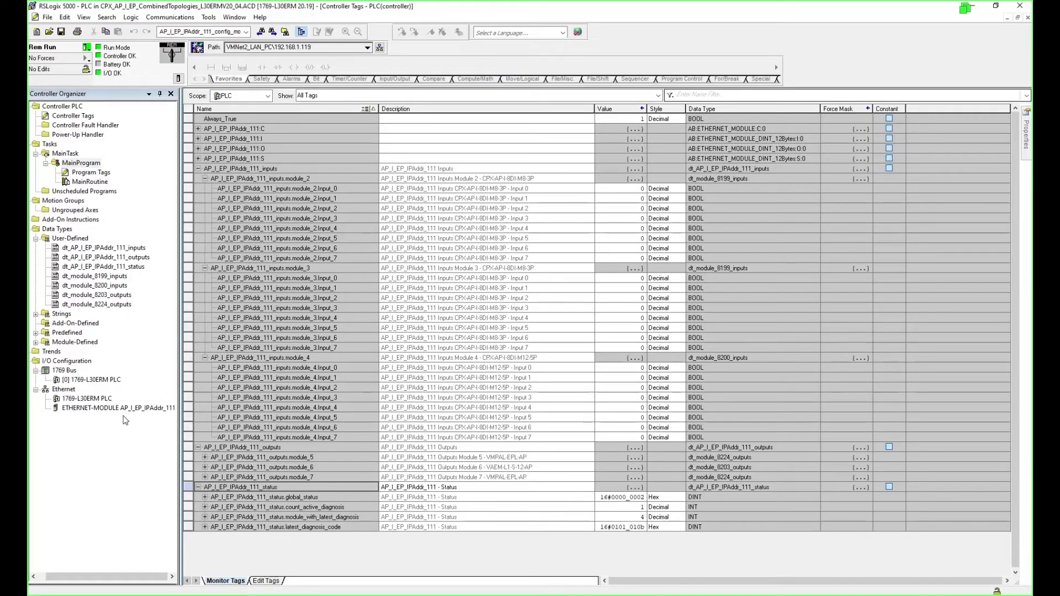
click(622, 526)
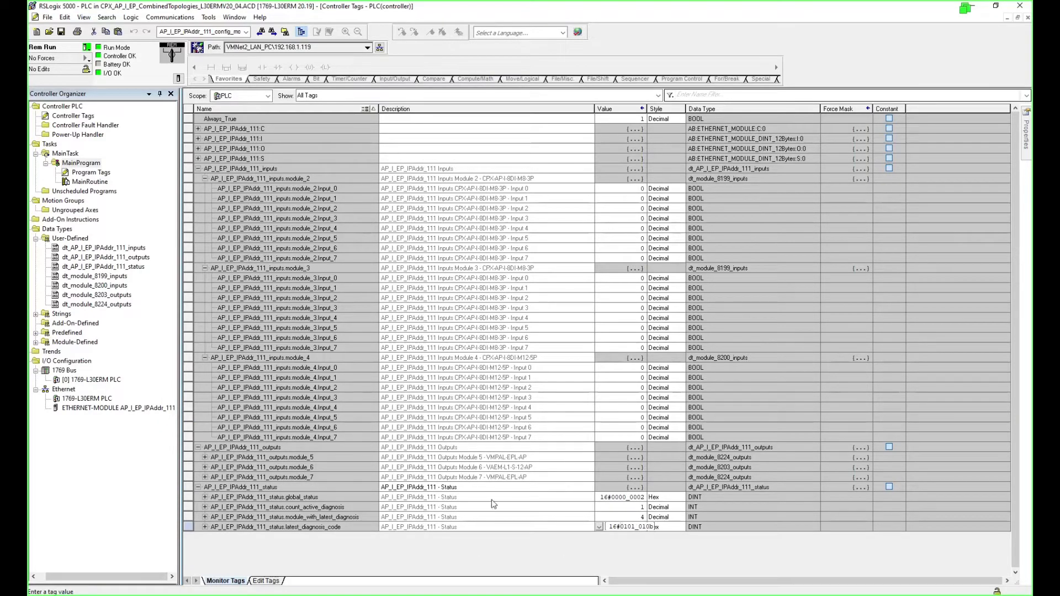
click(357, 497)
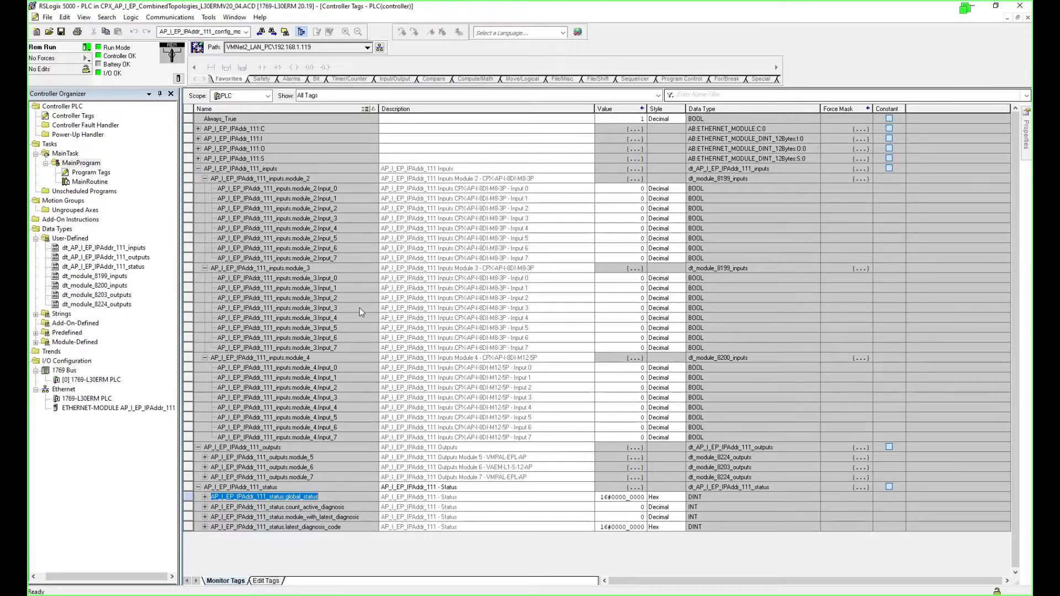
Save the PLC project and take it offline from the controller.
click(62, 32)
click(519, 333)
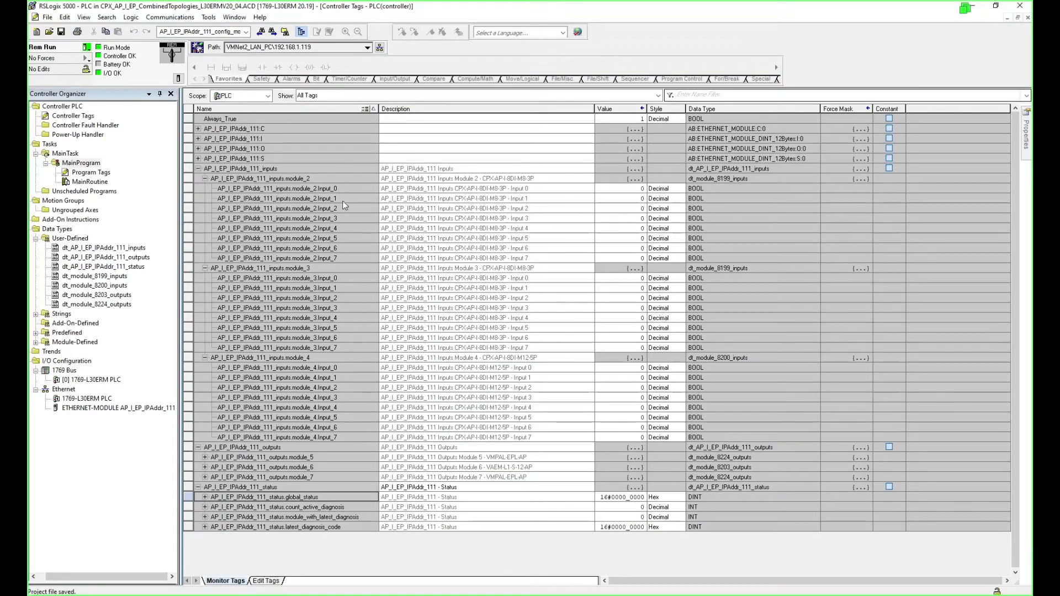
click(340, 178)
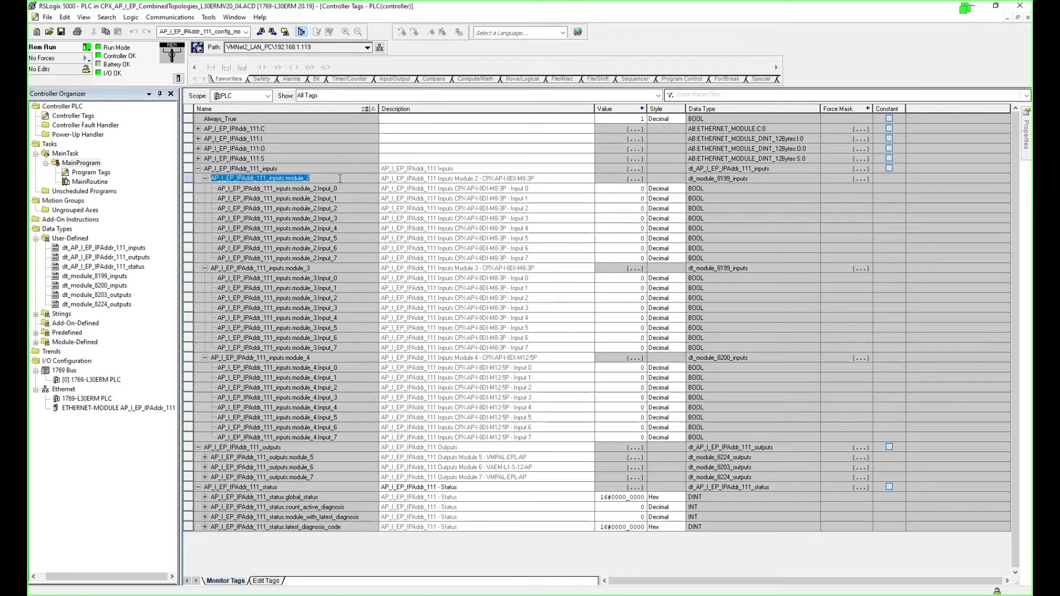
click(88, 48)
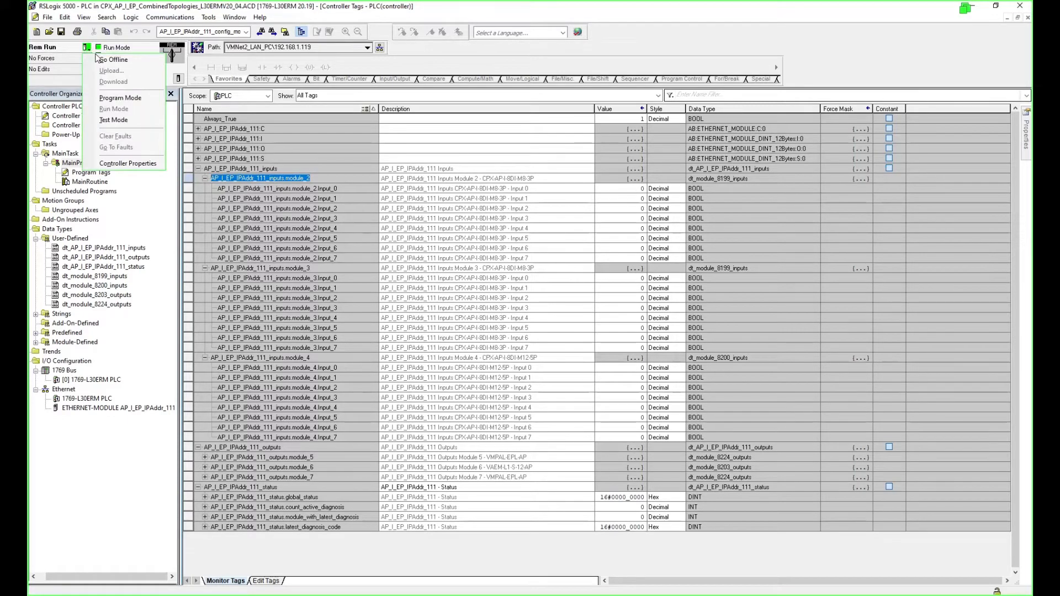
click(105, 60)
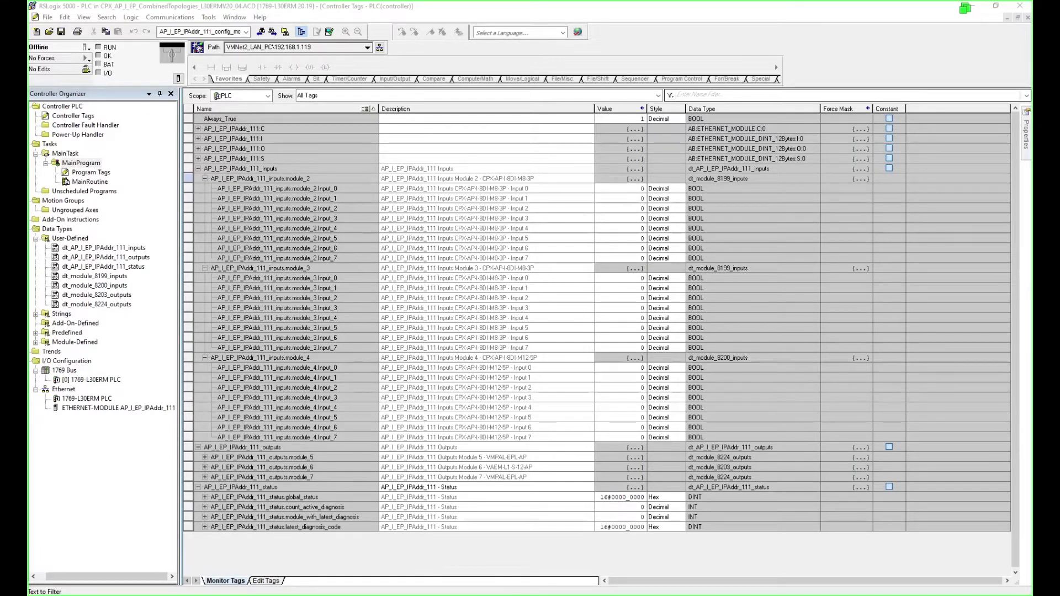
Switch to a maximized Chrome window and close the CPX_AP-I_EtherNetIP_App Note document.
click(537, 594)
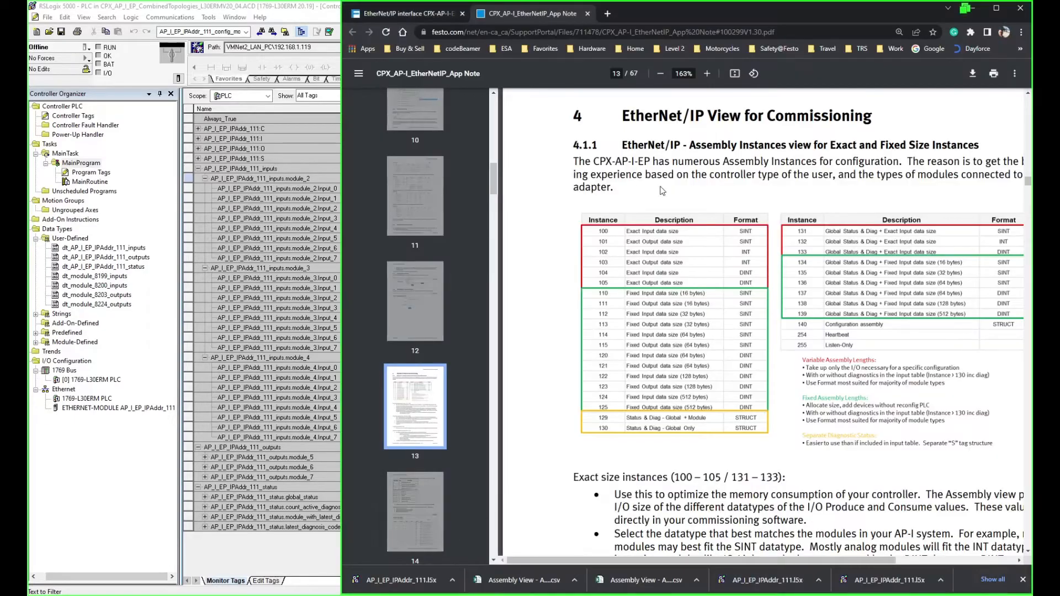
click(996, 9)
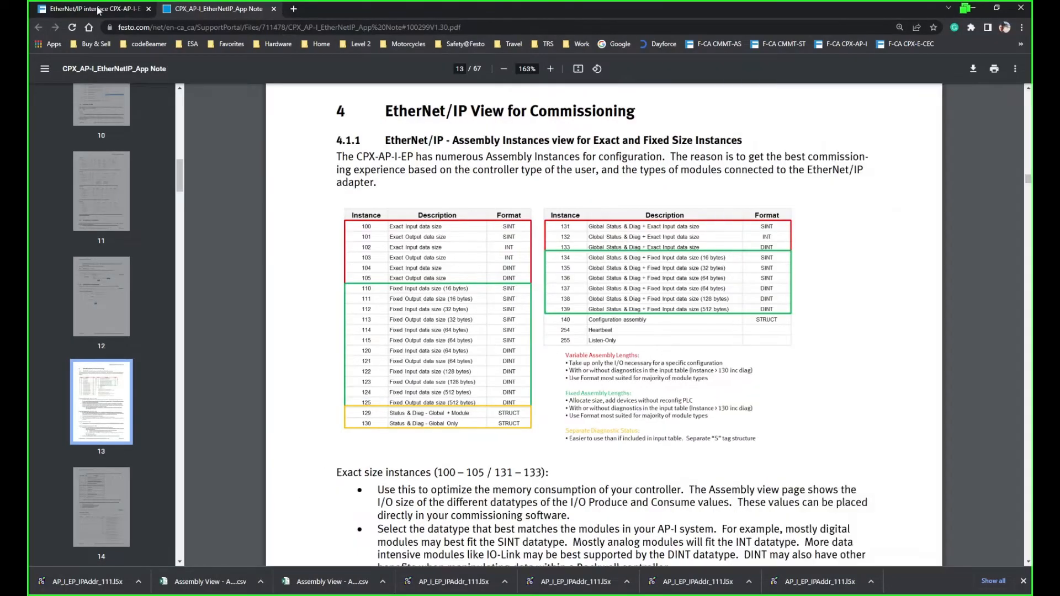
click(98, 9)
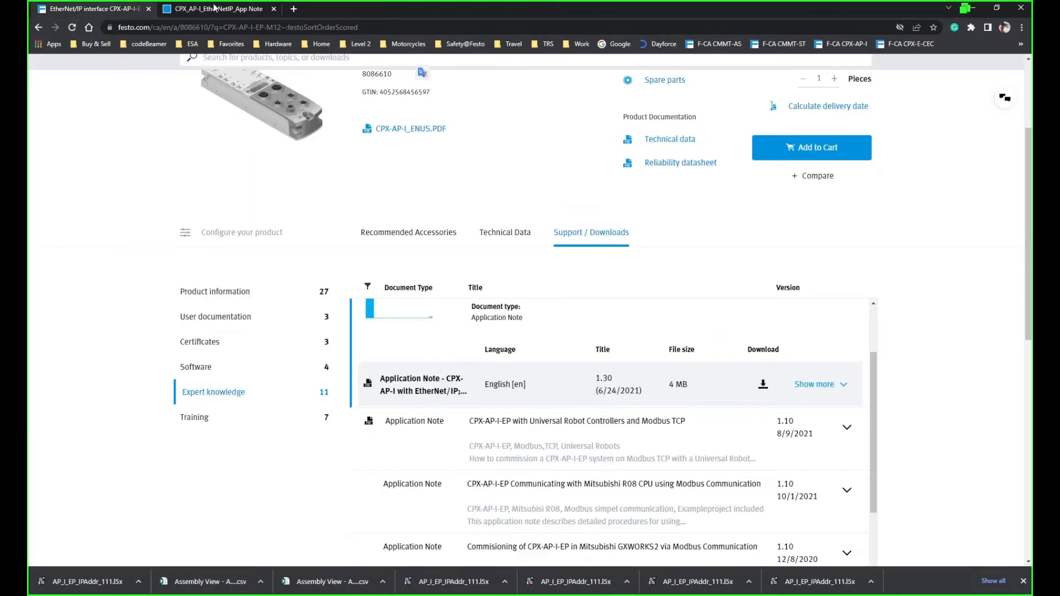
click(216, 8)
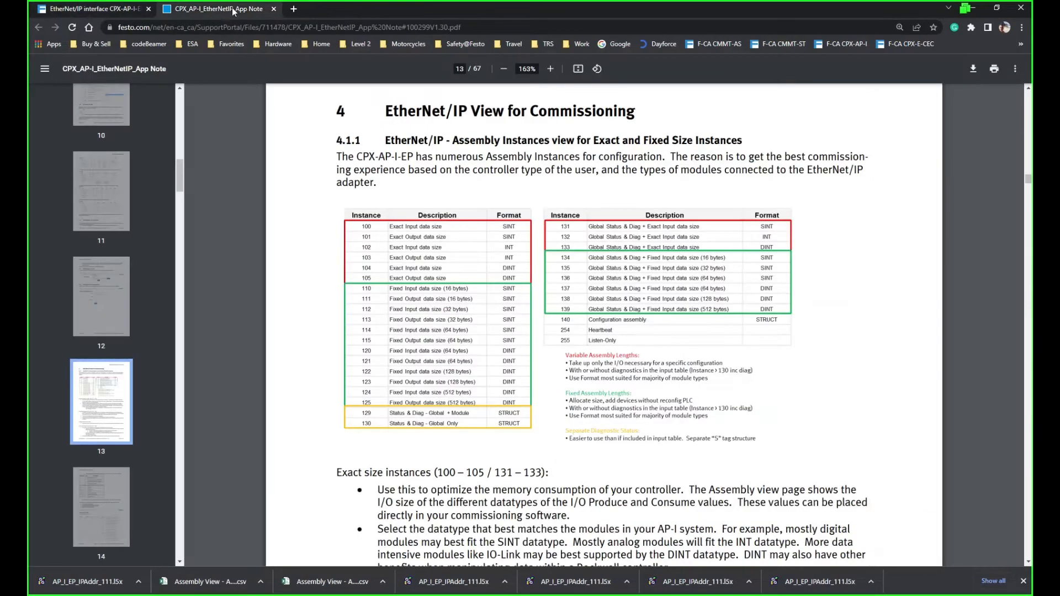
click(274, 9)
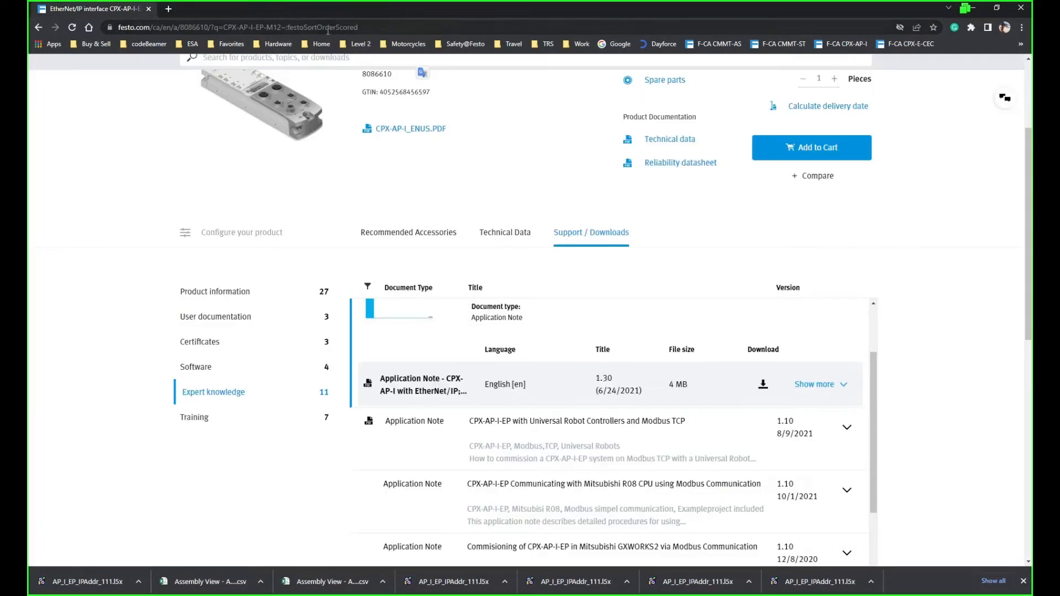
Open the AP-I-EP web server at 192.168.1.111 in a new browser tab.
click(169, 9)
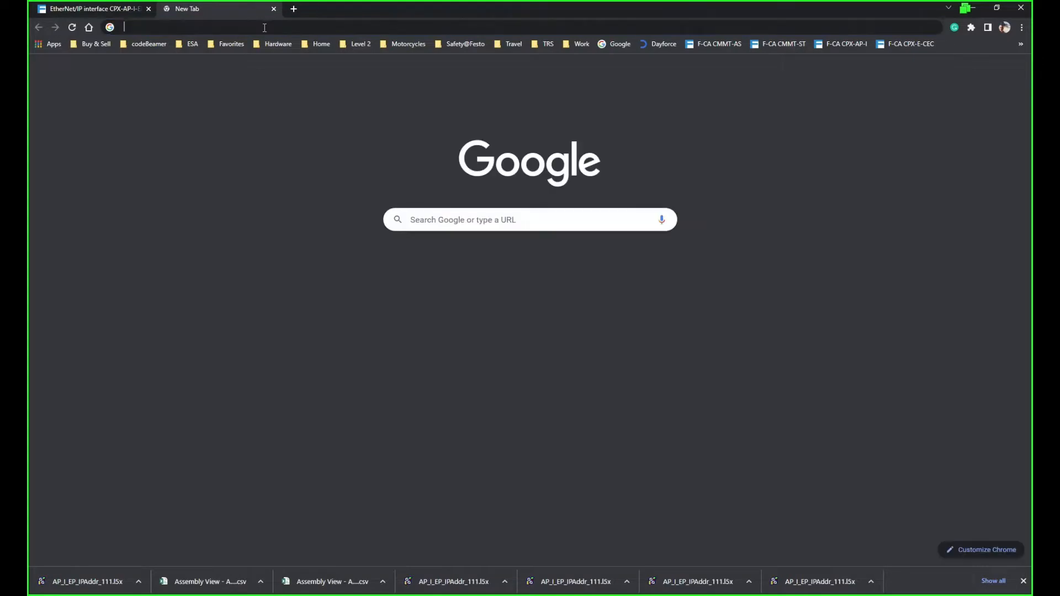
text(192.168.1.11)
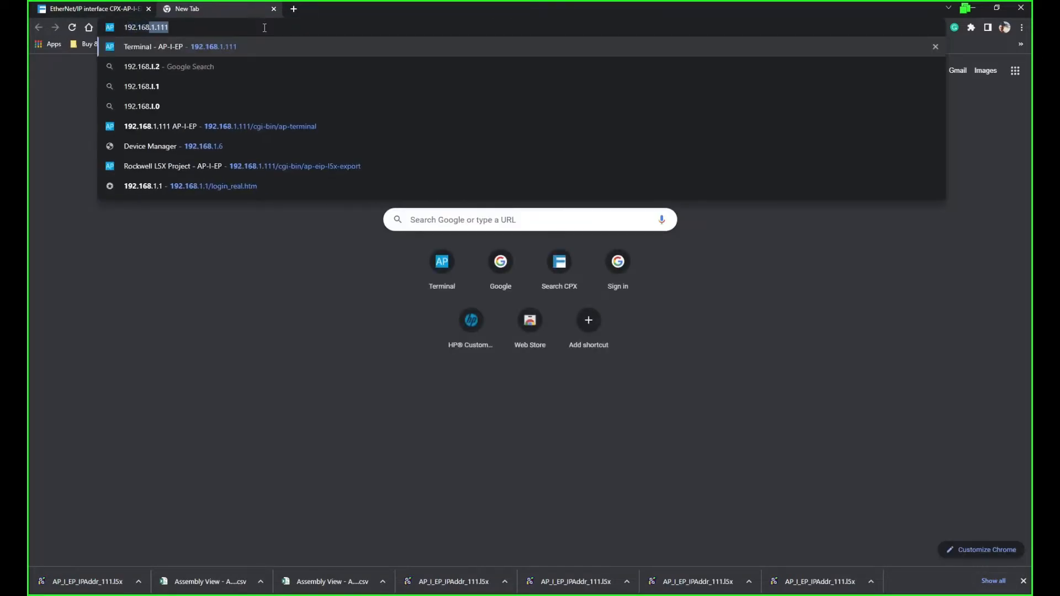
text(1)
key(Return)
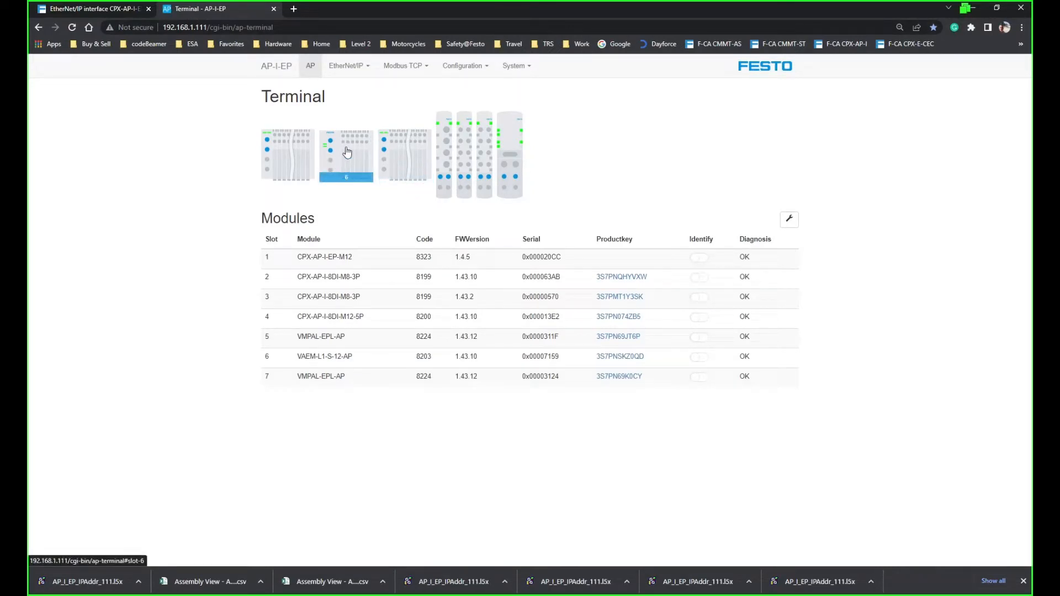
Switch to the topology images in Windows Photo Viewer and go back two images from Layout#3.jpg.
key(alt+Tab)
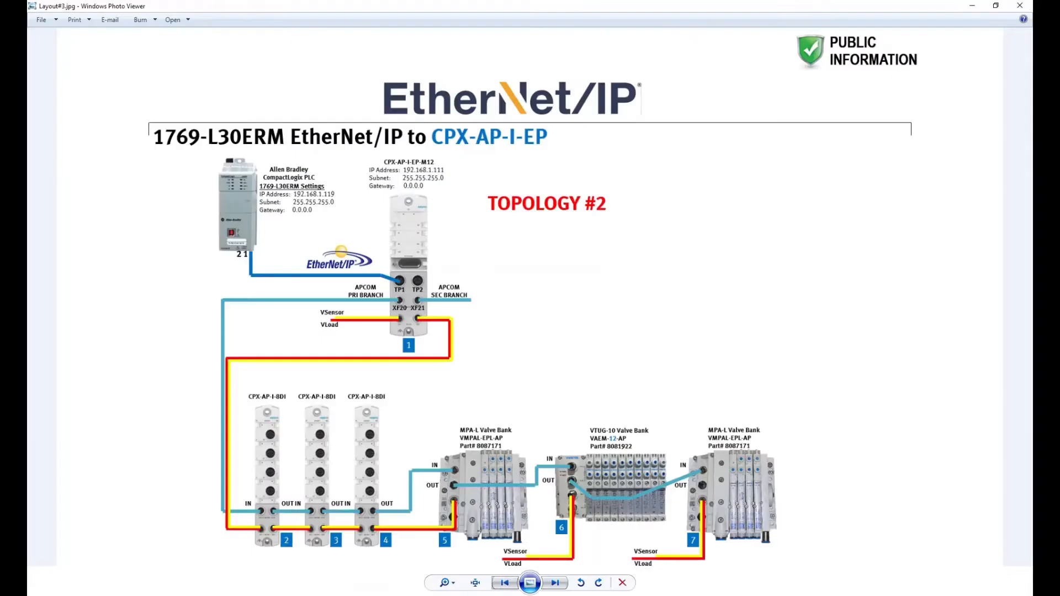
click(504, 583)
click(504, 583)
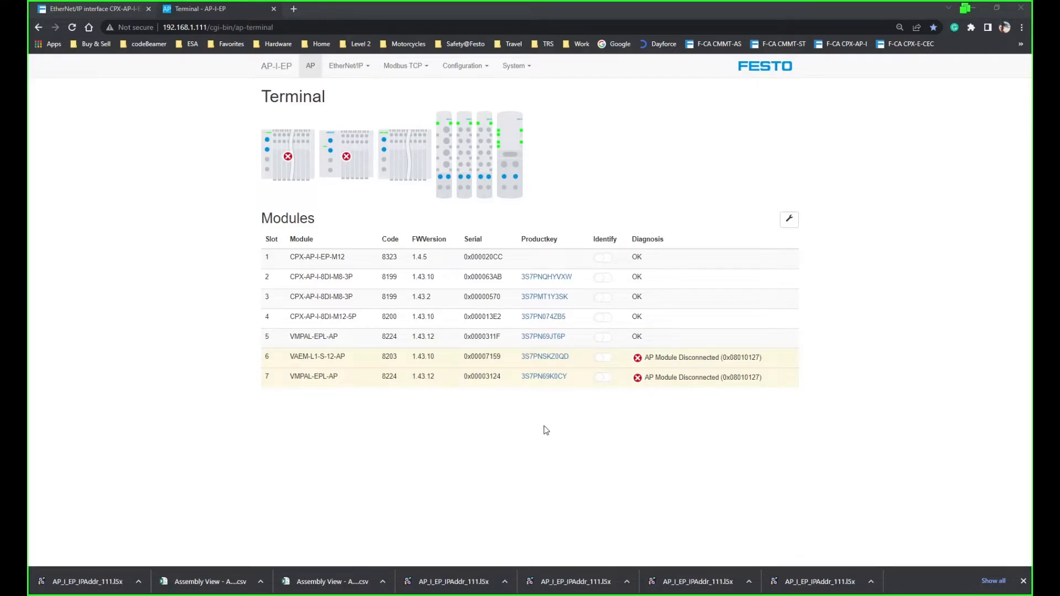
Examine the module diagnoses on the AP Terminal page, especially that of the CPX-AP-I-EP-M12 in slot 1.
click(310, 79)
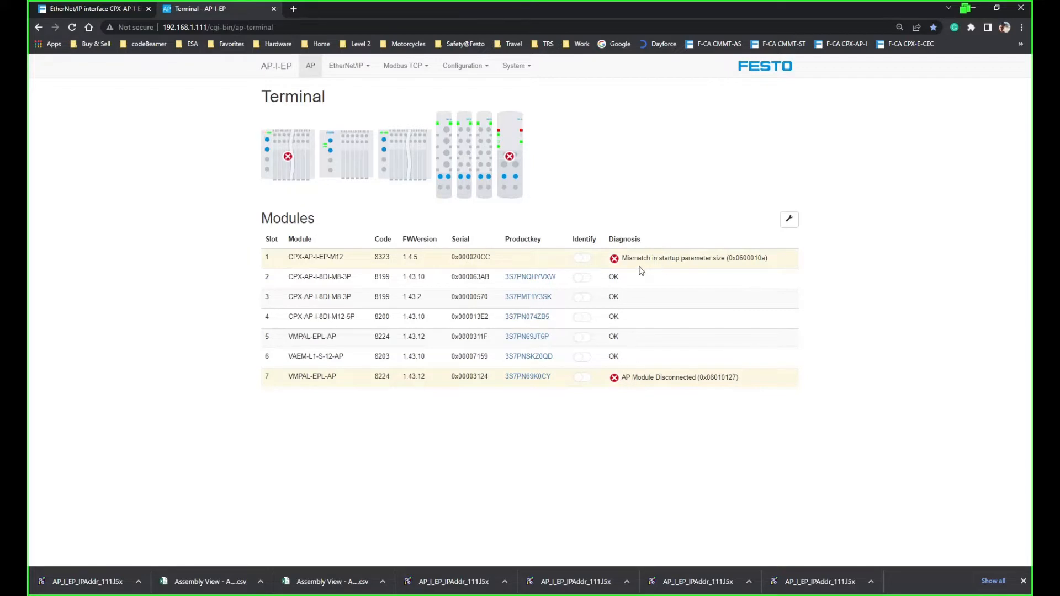
drag(781, 263, 622, 260)
click(530, 254)
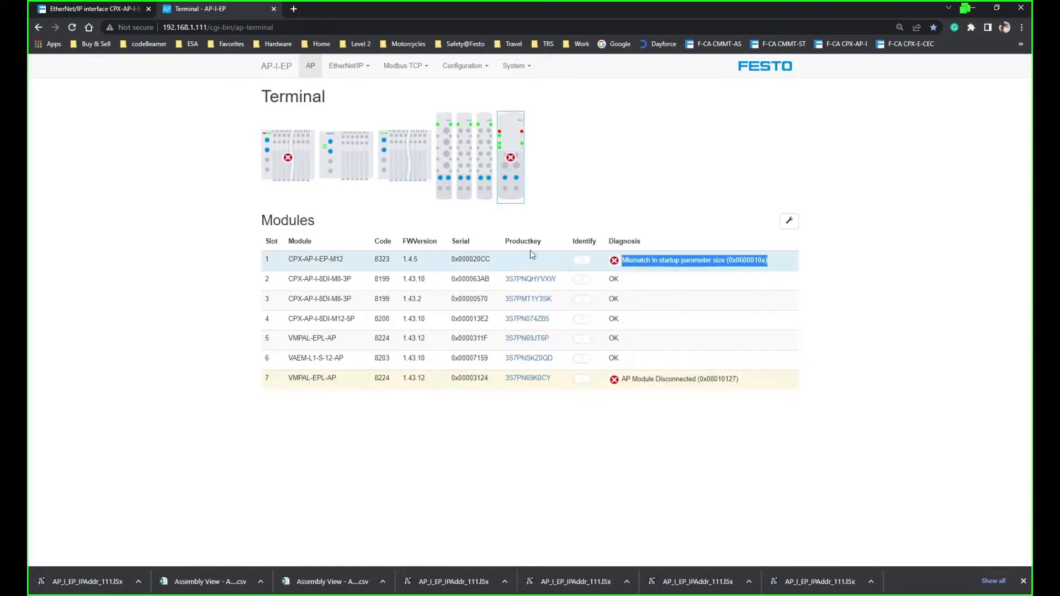
click(309, 258)
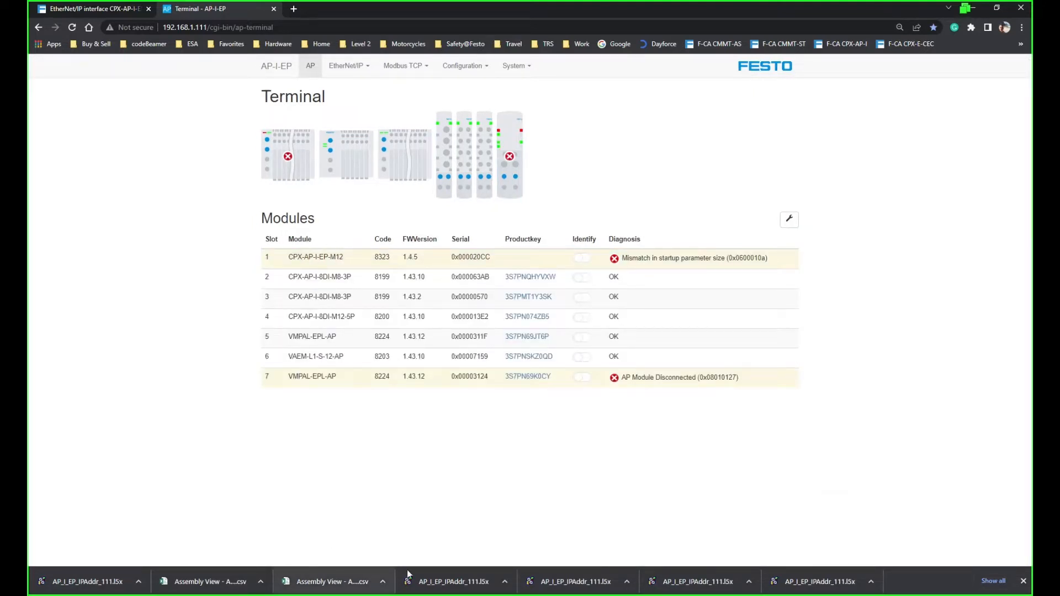
Switch to RSLogix 5000 and examine the configuration bytes of the AP_I_EP_IPAddr_111:C.Data array in the controller tags.
click(635, 595)
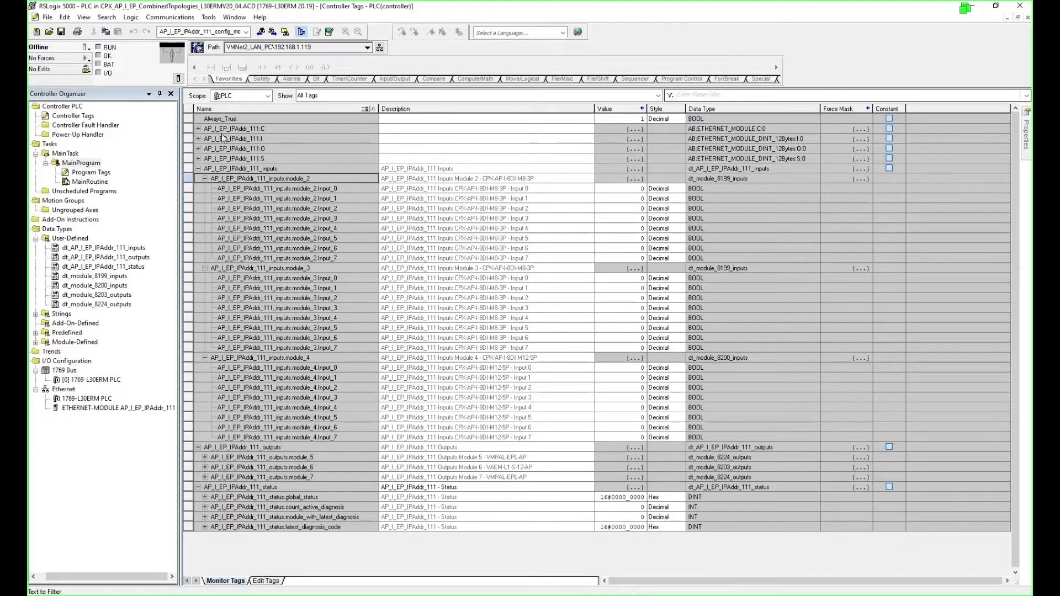
click(199, 129)
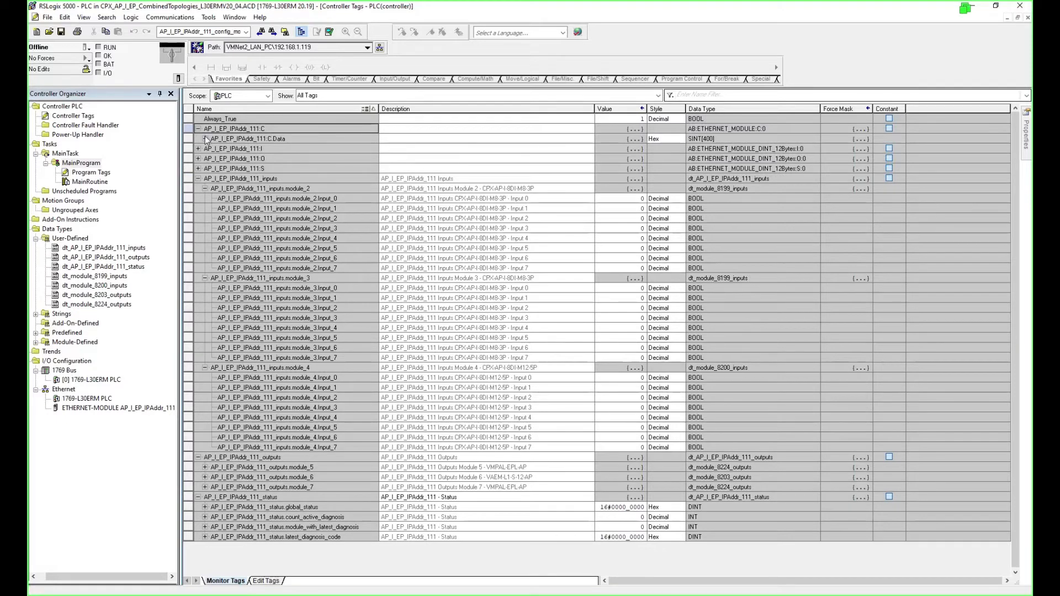
click(205, 138)
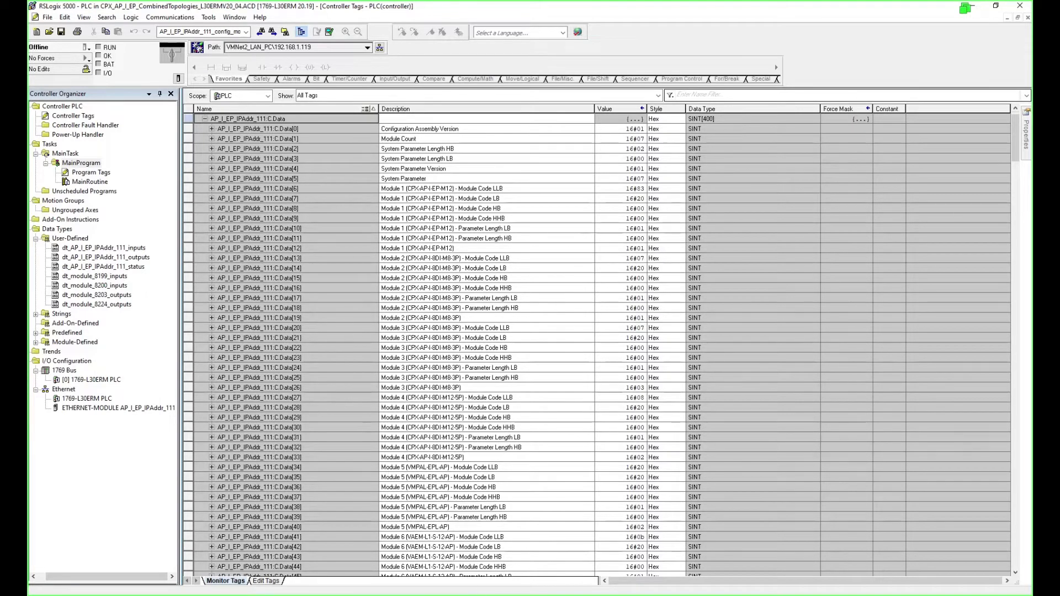
click(337, 507)
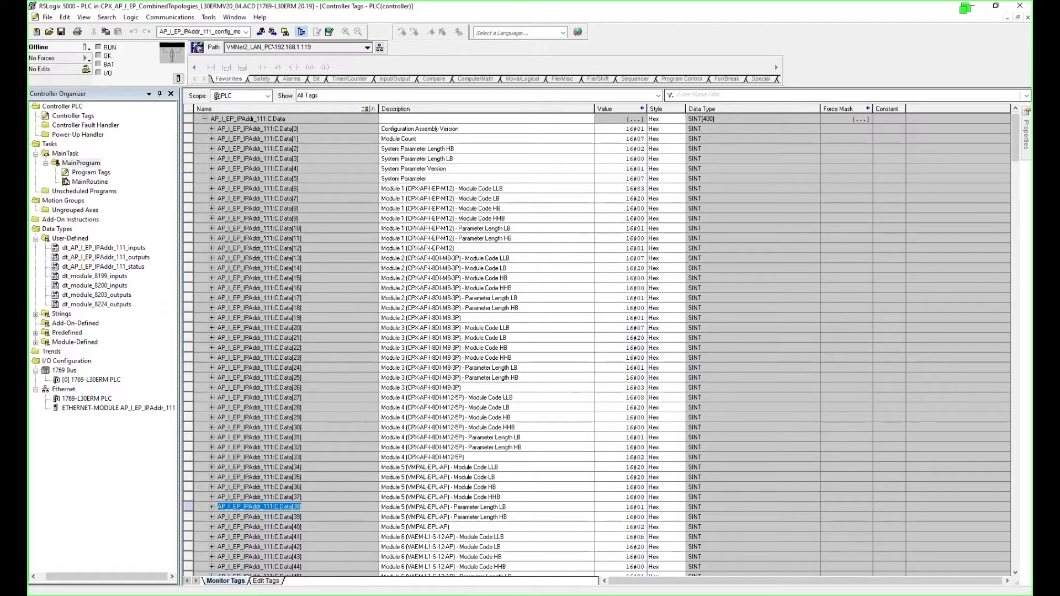
Reload the AP-I-EP Terminal page in Chrome and set the Input Debounce Time to 10 ms for slot 3 and 20 ms for slot 4.
click(486, 585)
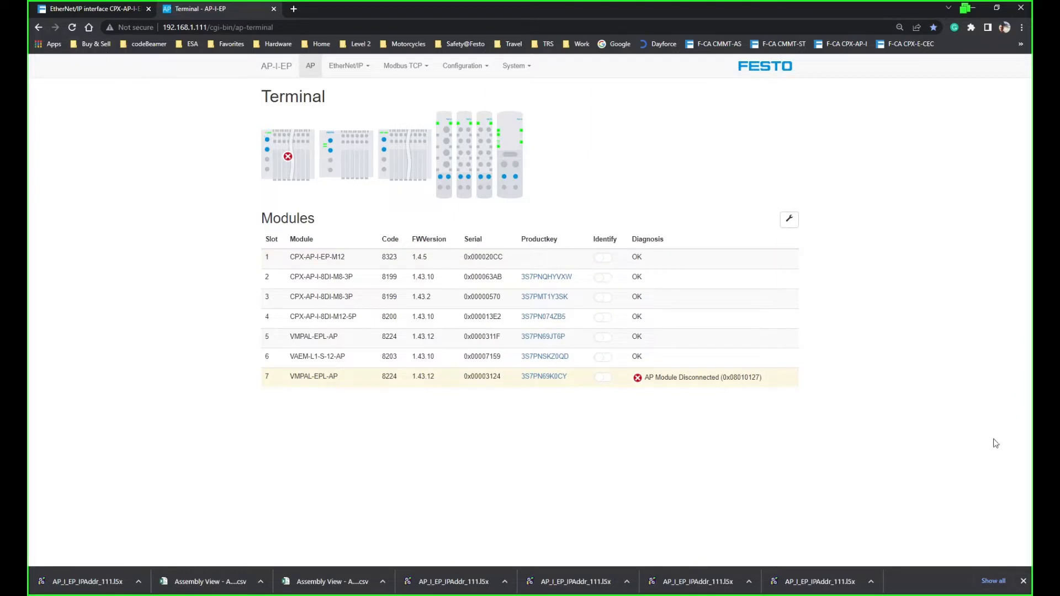
click(75, 27)
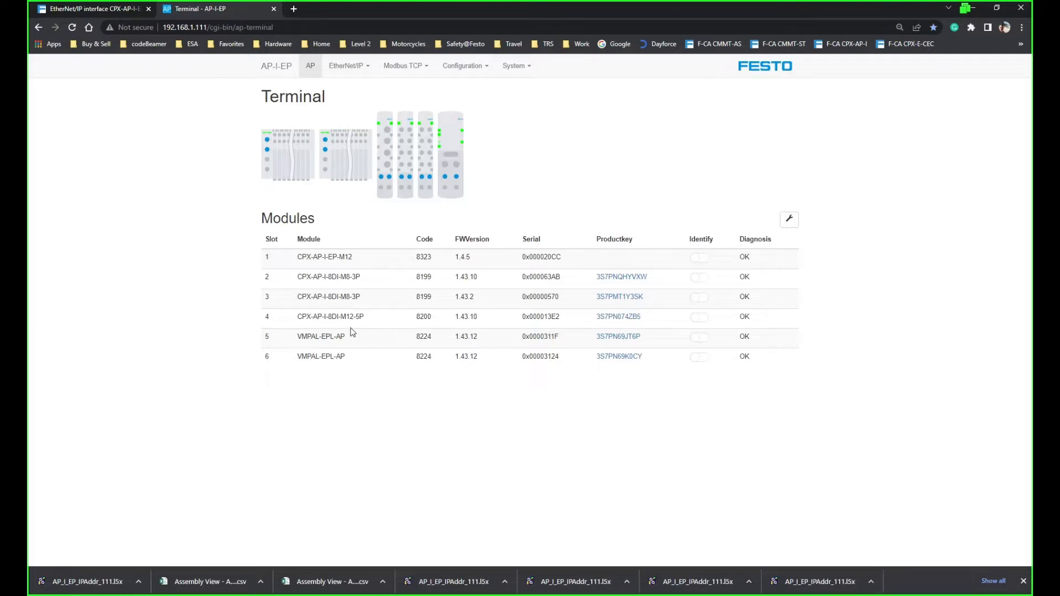
click(352, 298)
click(587, 376)
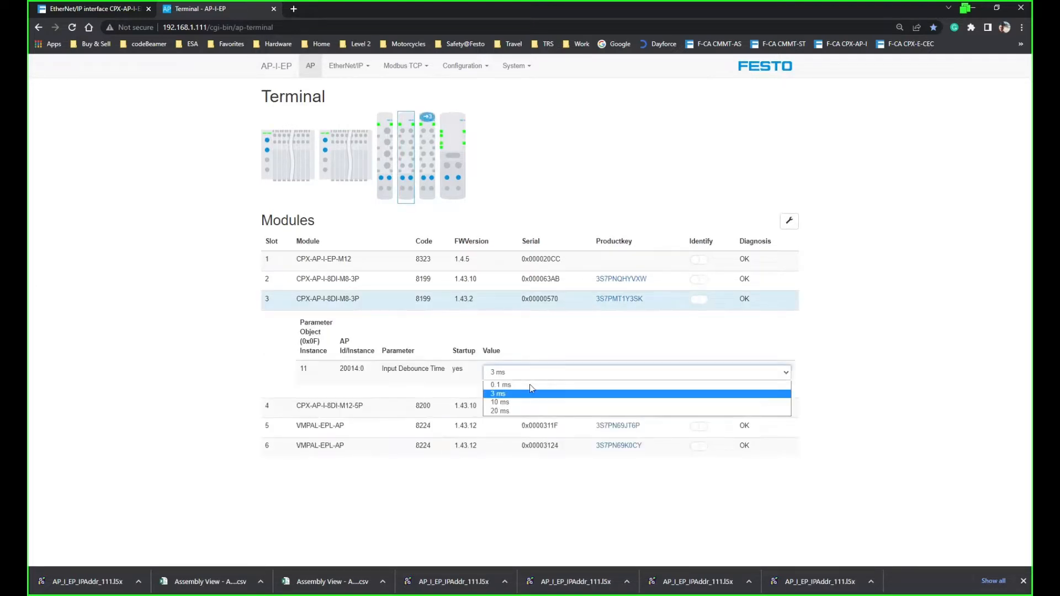
click(519, 402)
click(327, 406)
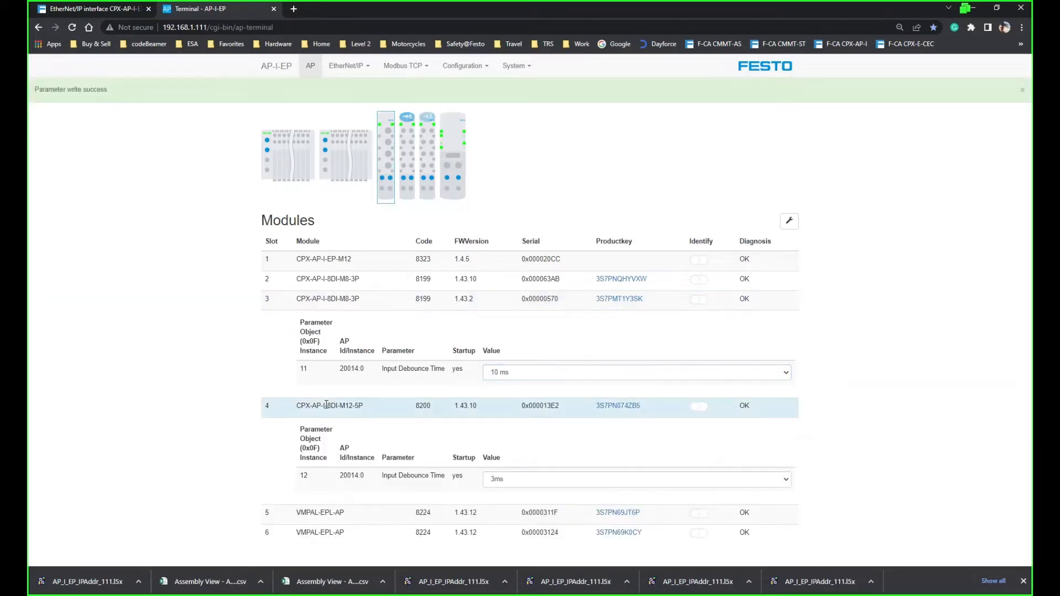
click(512, 485)
click(500, 519)
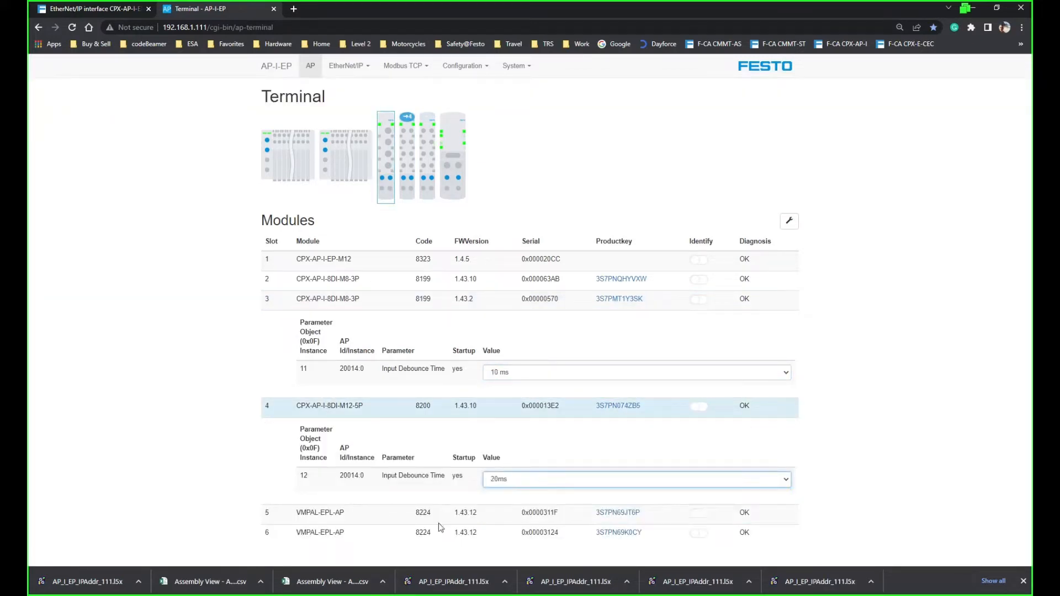
Set Behaviour in fail state to Hold last state for the VMPAL-EPL-AP modules in slots 5 and 6, and collapse all module details.
click(330, 515)
scroll(541, 533, down, 2)
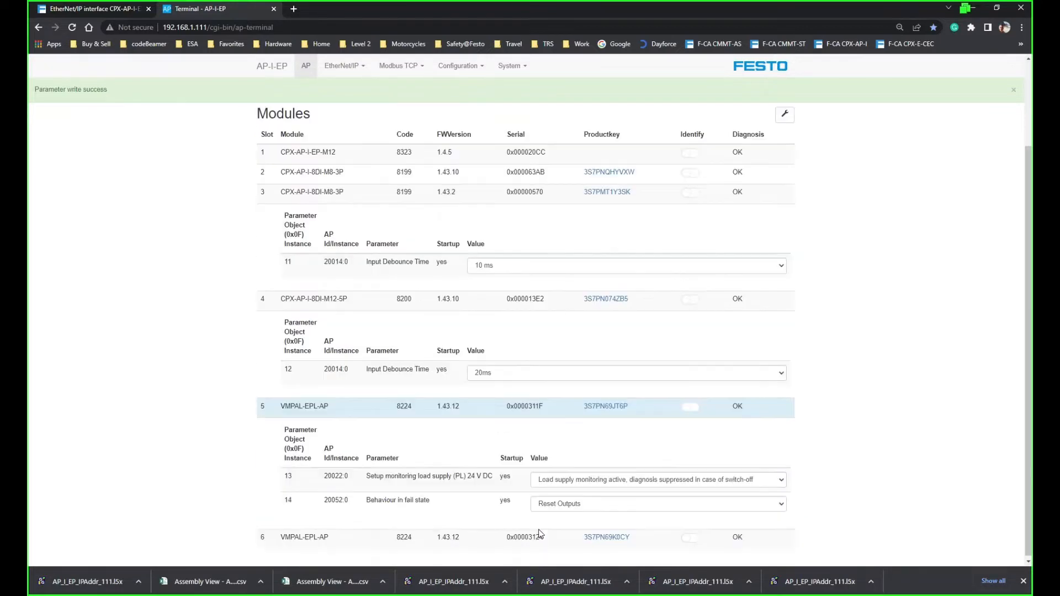
click(596, 505)
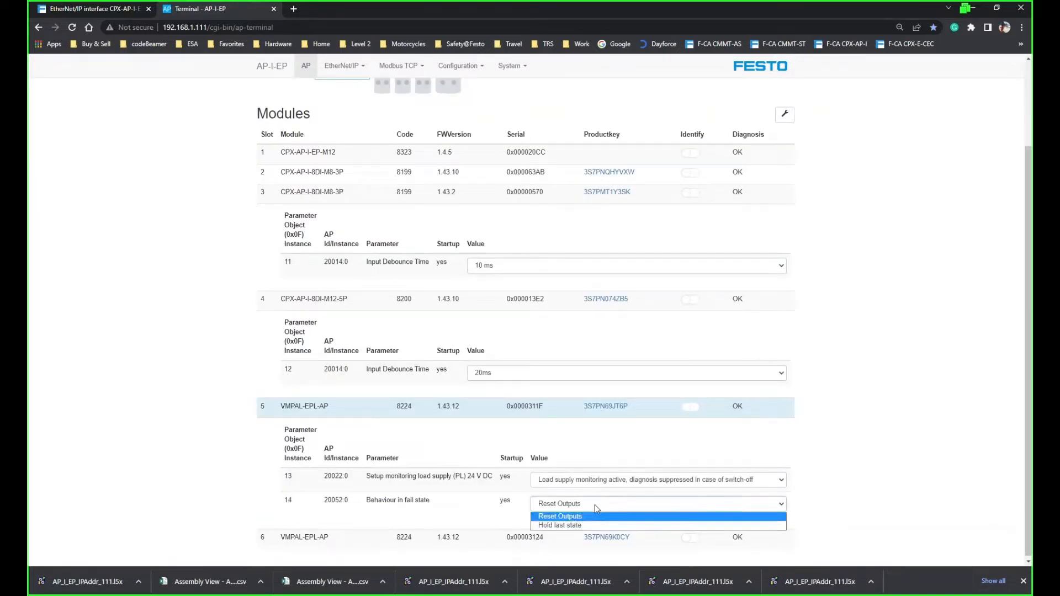
click(572, 525)
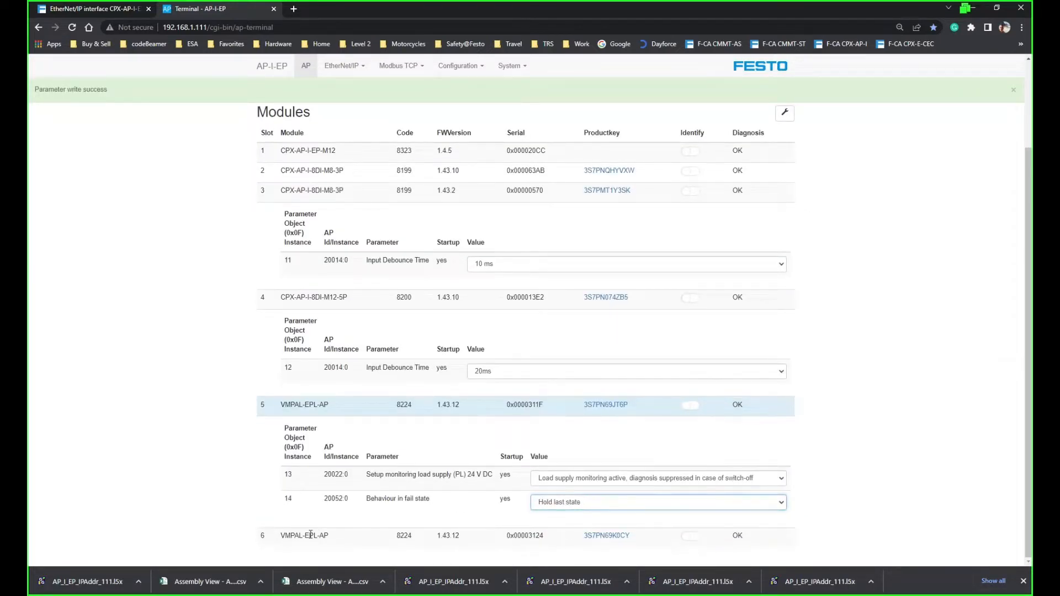
click(313, 535)
scroll(434, 529, down, 2)
click(560, 521)
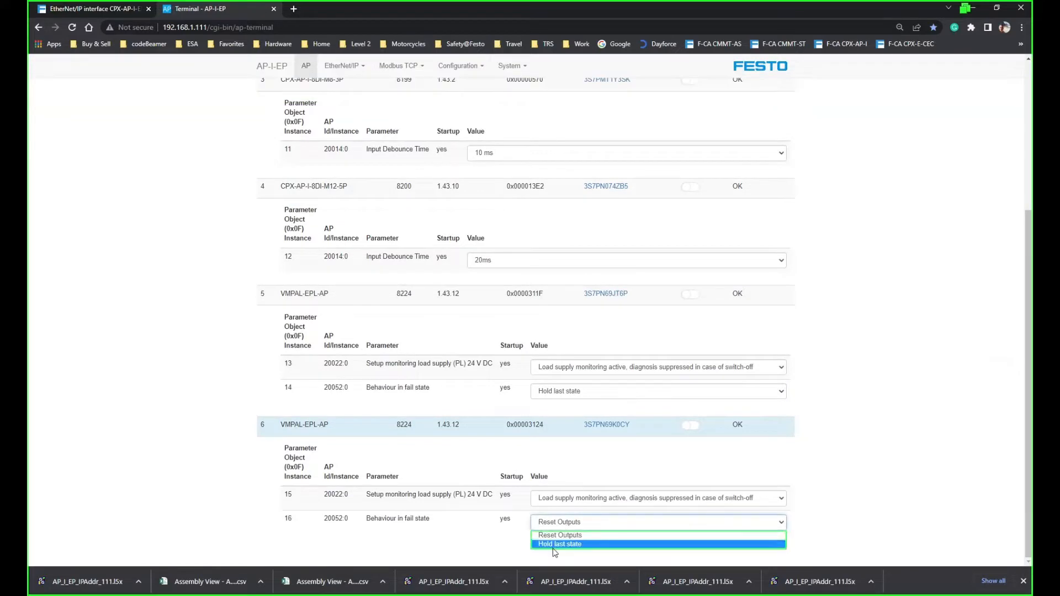
click(558, 548)
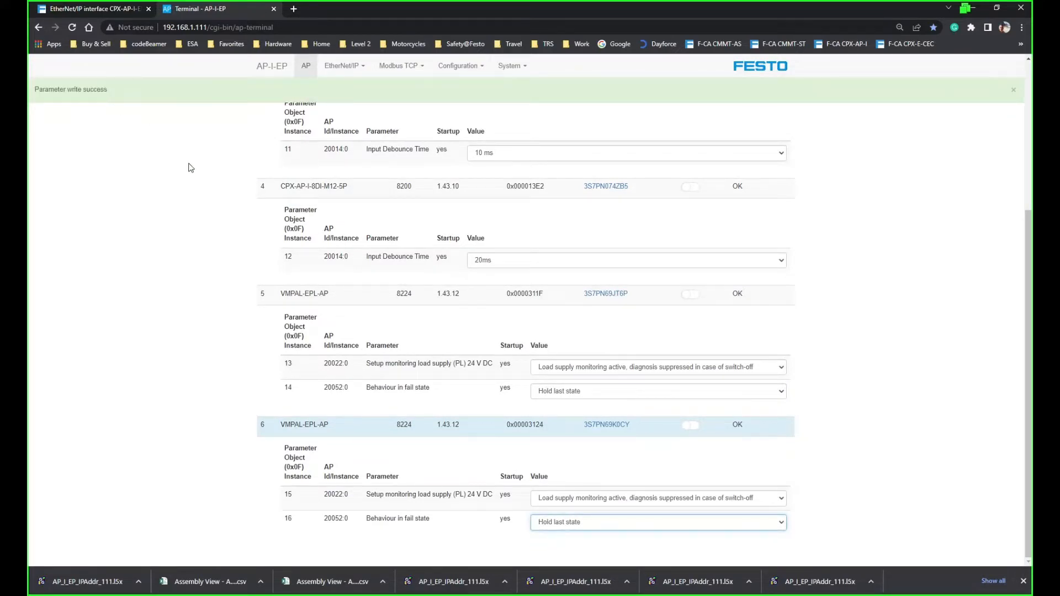
click(321, 424)
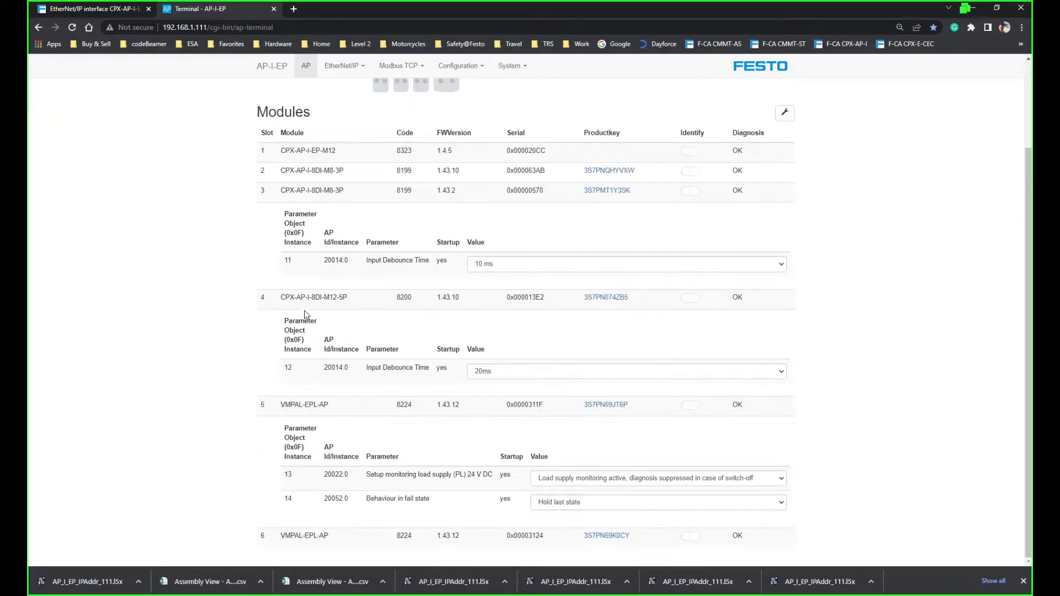
click(289, 408)
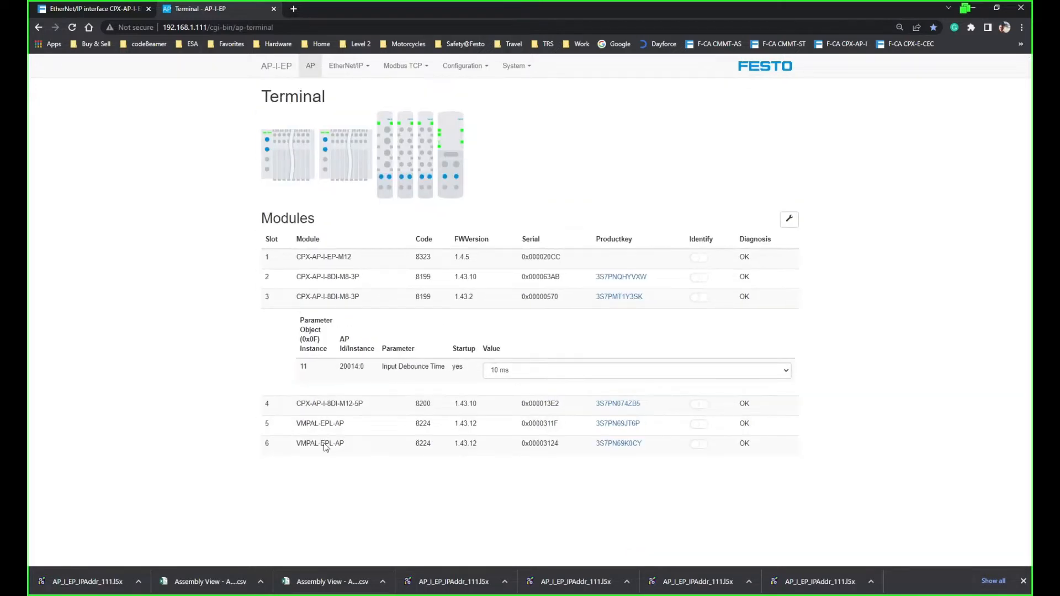
click(297, 297)
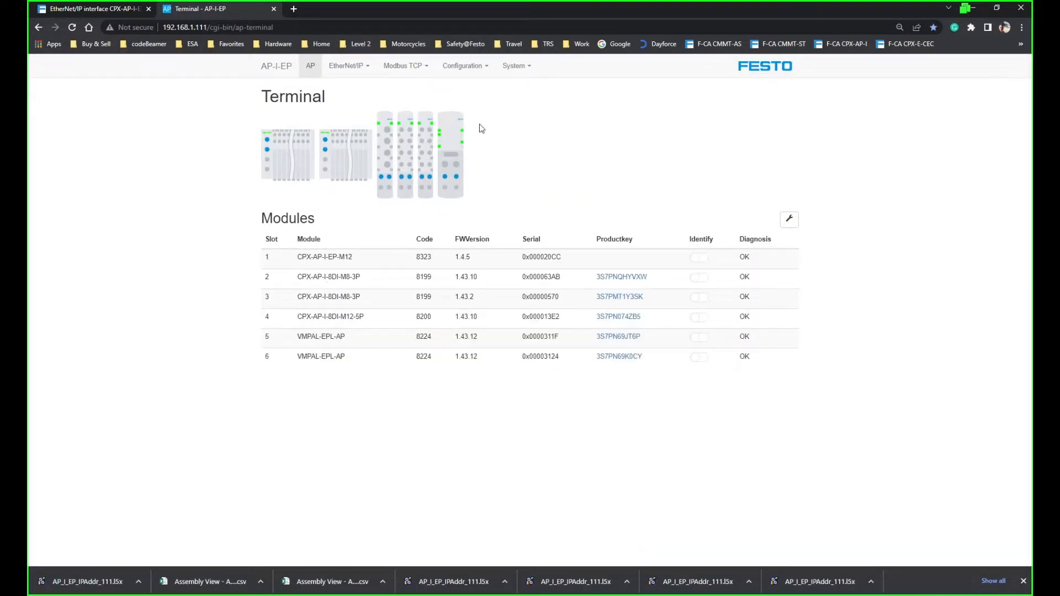
Generate the Rockwell L5X project with the Status Assembly set to Global Diagnosis and save AP_I_EP_IPAddr_111.l5x in the Downloads folder.
click(351, 68)
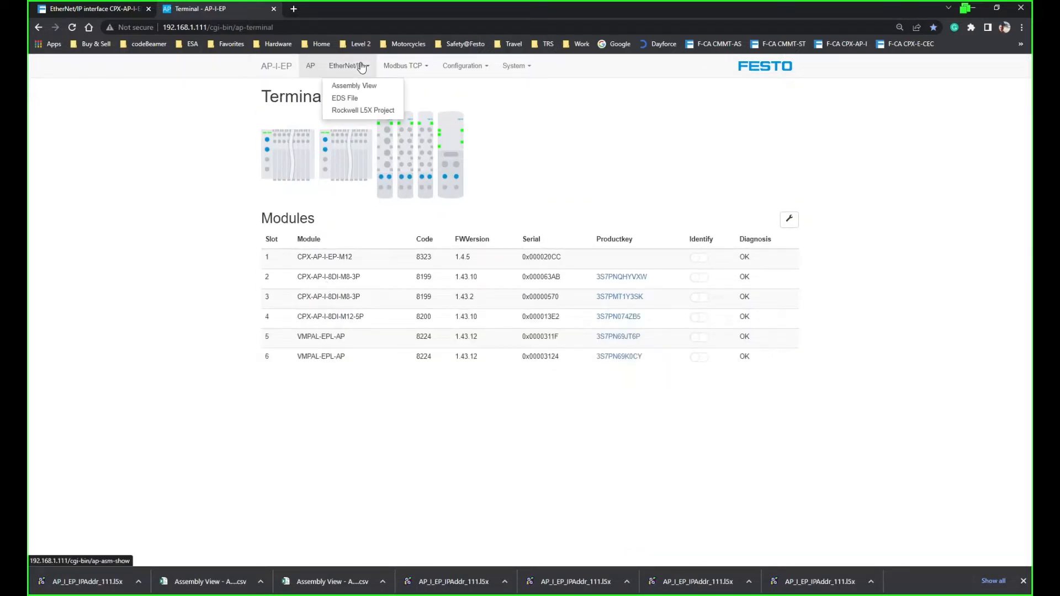
click(364, 111)
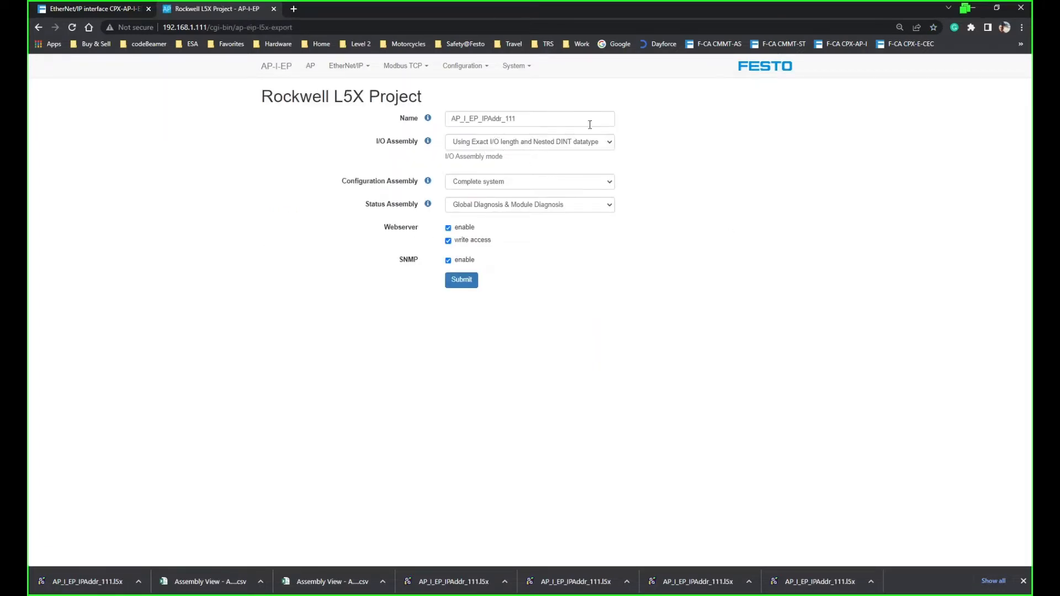
click(610, 205)
click(492, 226)
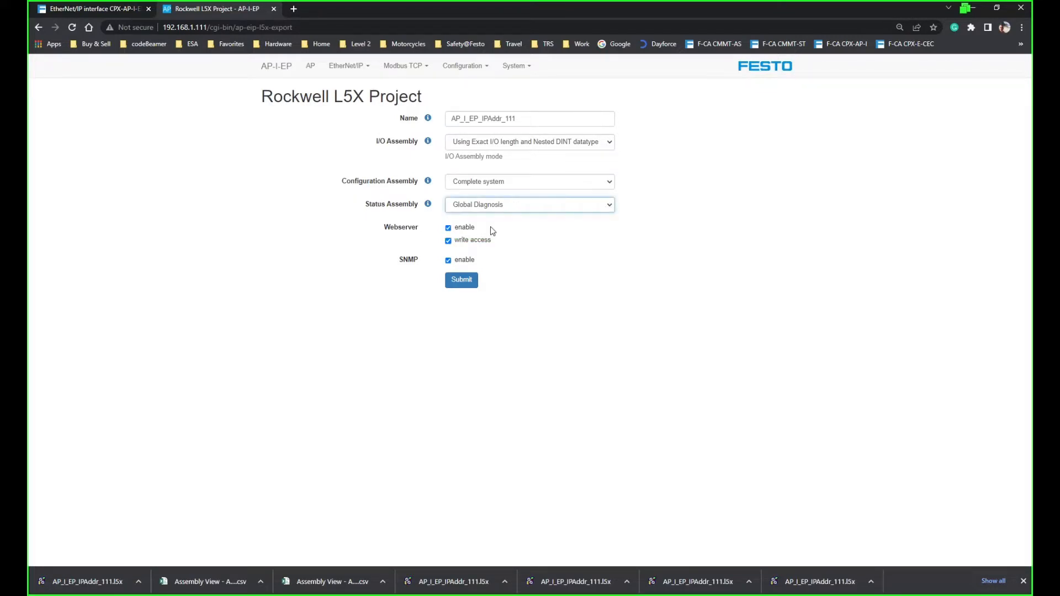
click(463, 281)
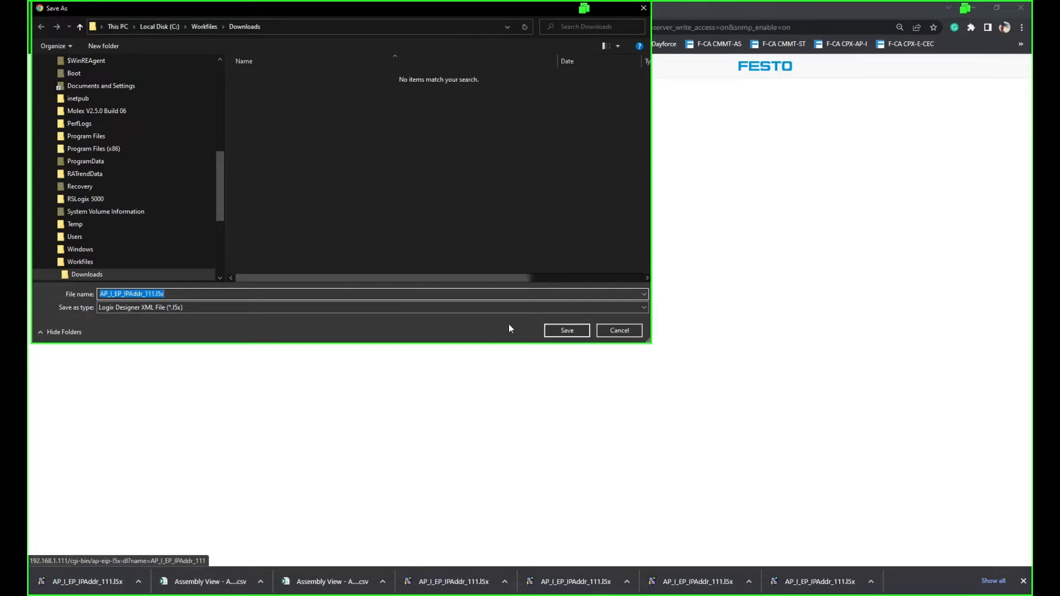
click(554, 332)
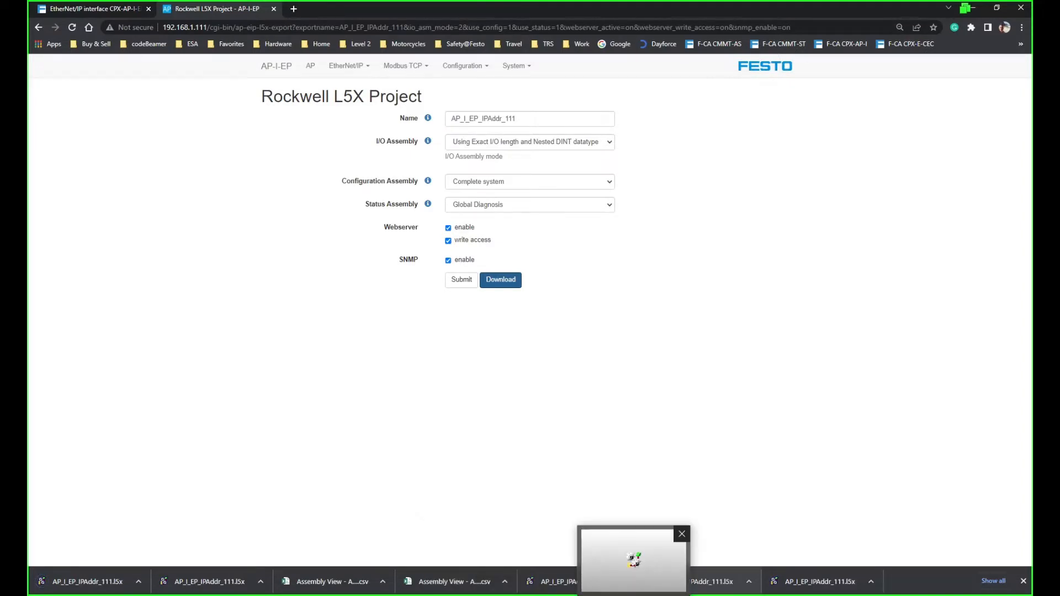
click(635, 561)
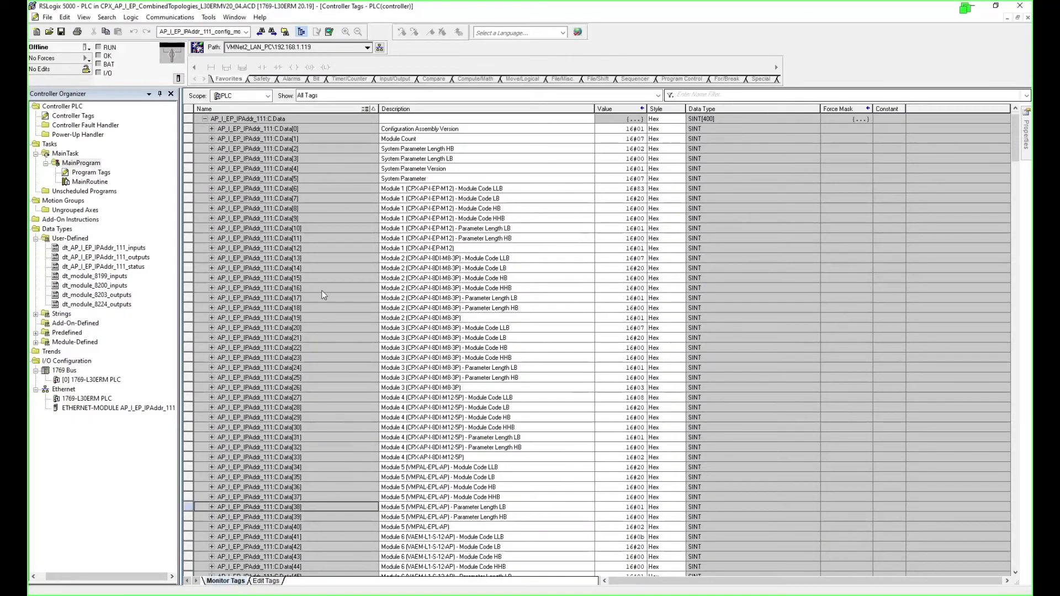
click(307, 239)
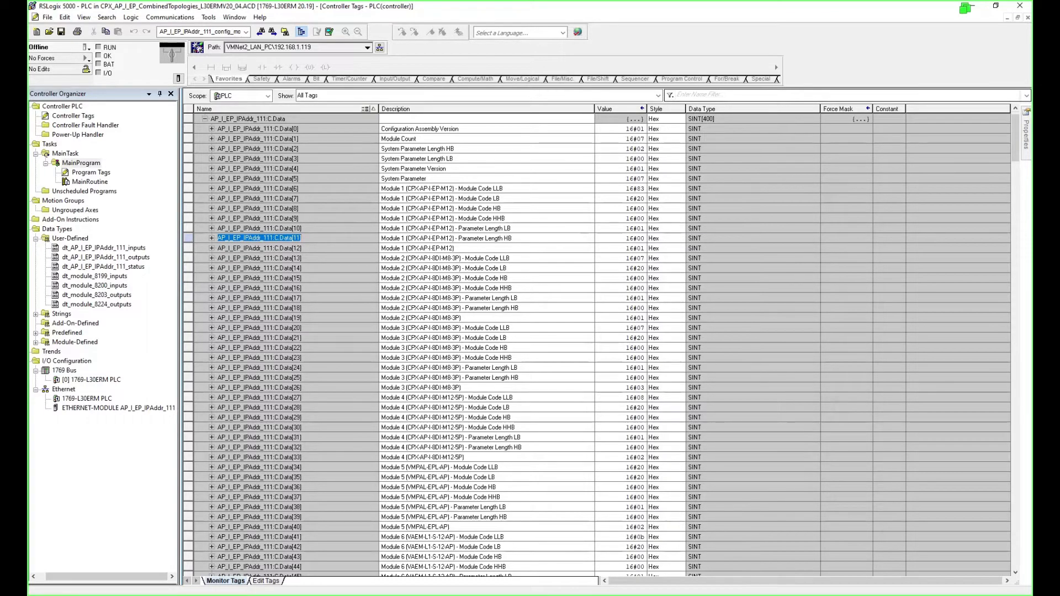
Switch to Total Commander and move AP_I_EP_IPAddr_111.l5x from Downloads to the 099 PLC folder, overwriting the existing file.
click(481, 593)
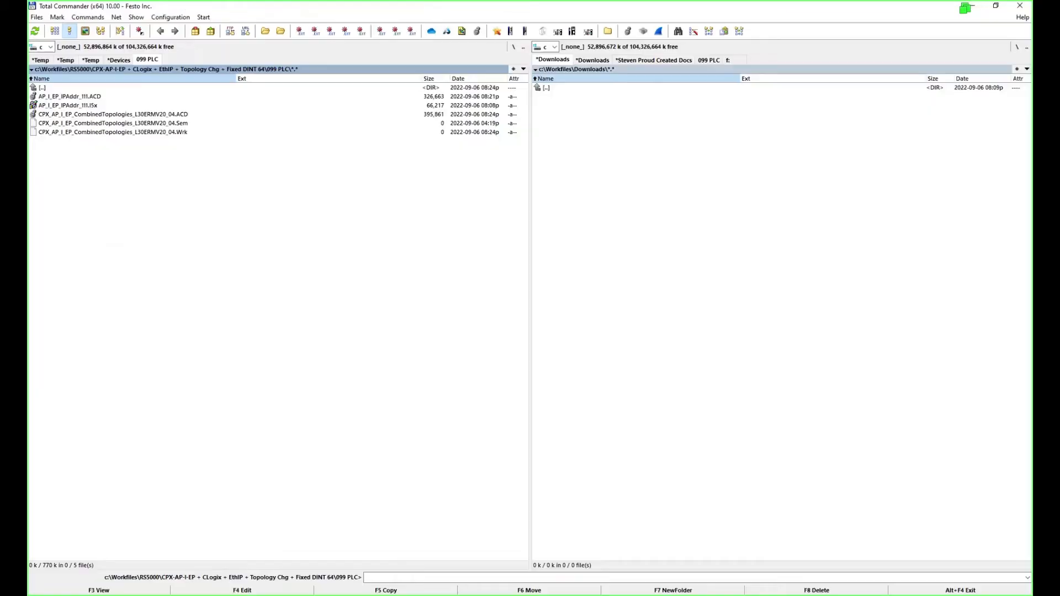
click(578, 109)
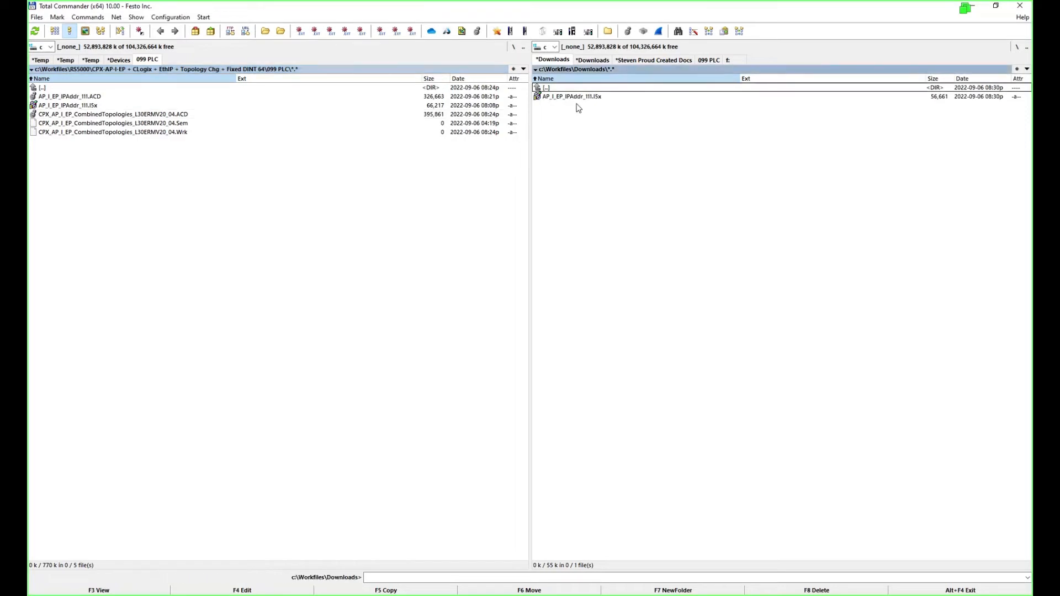
drag(579, 97, 462, 237)
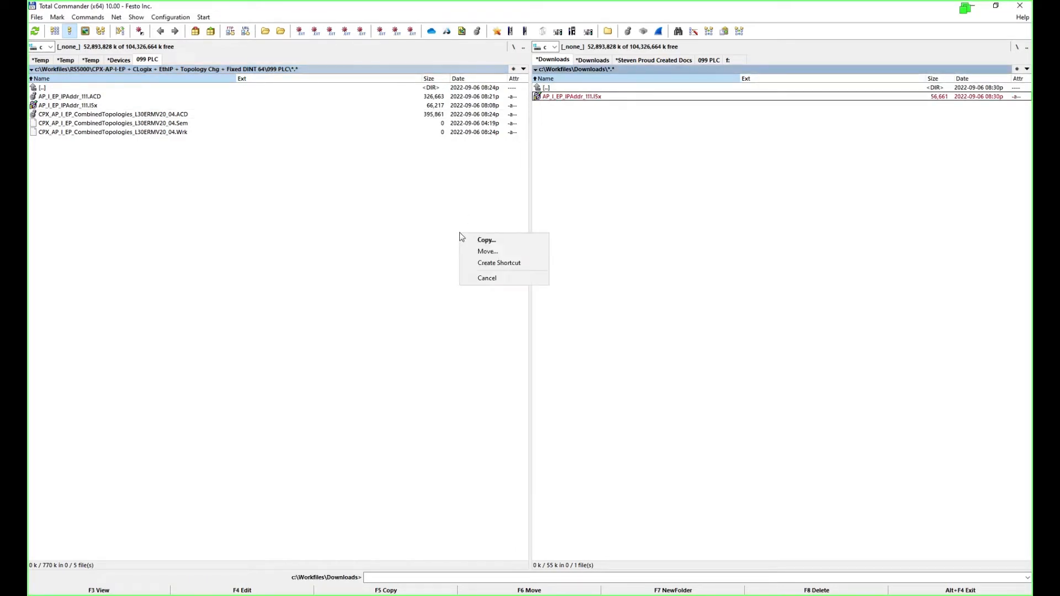
click(502, 251)
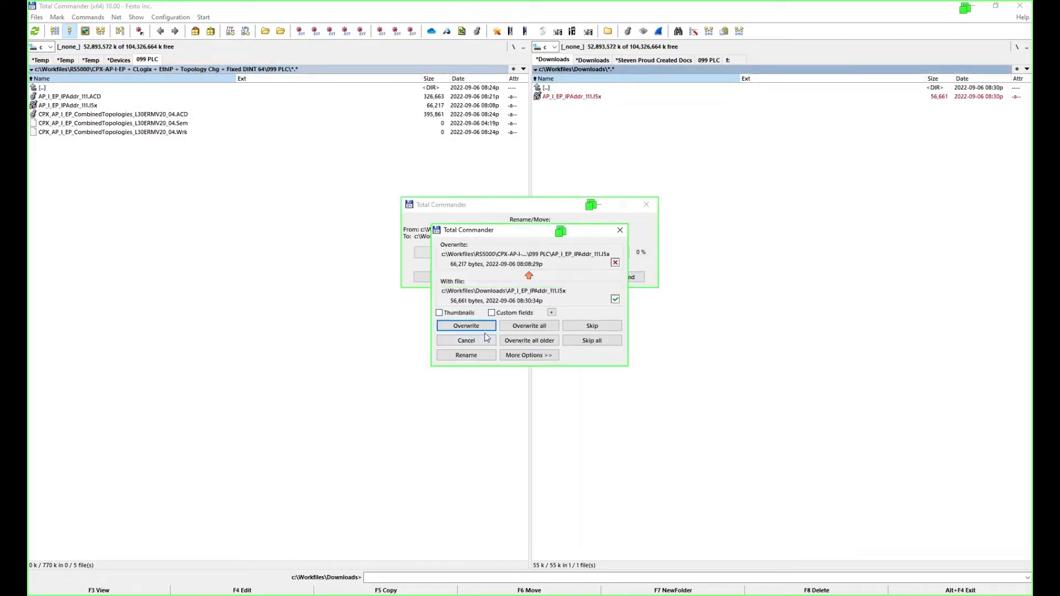
click(487, 330)
Open AP_I_EP_IPAddr_111.l5x in RSLogix 5000 and import it into the 099 PLC folder as AP_I_EP_IPAddr_111_Top1.ACD.
click(73, 106)
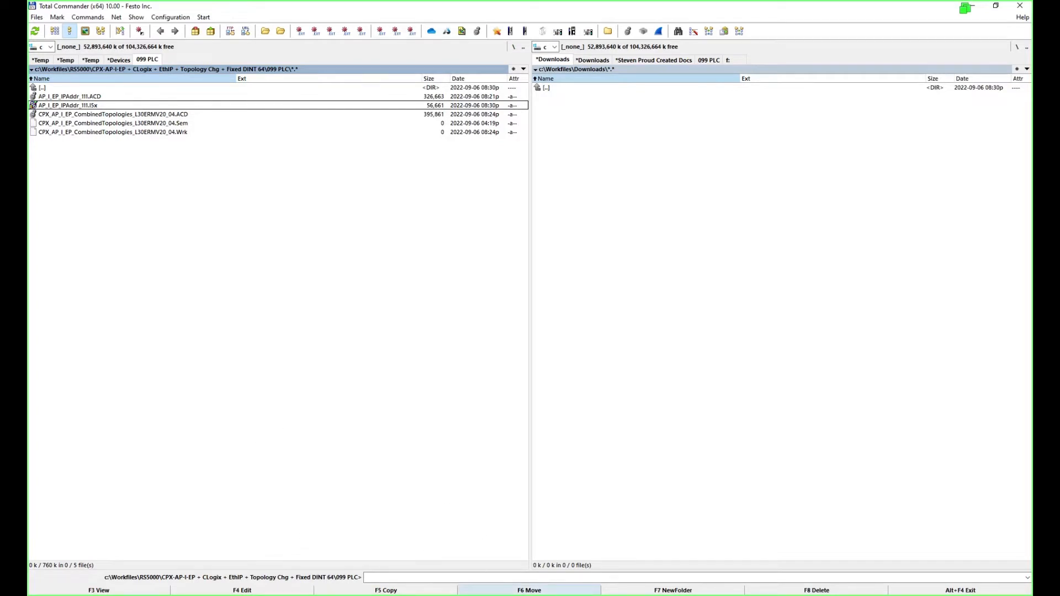
mouse_move(558, 595)
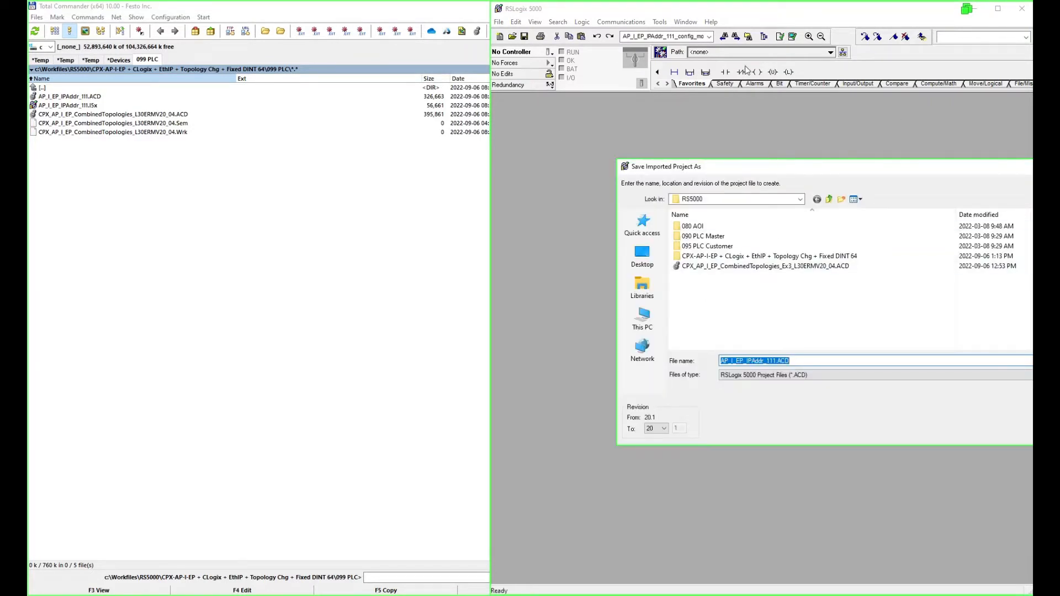
drag(794, 167, 399, 127)
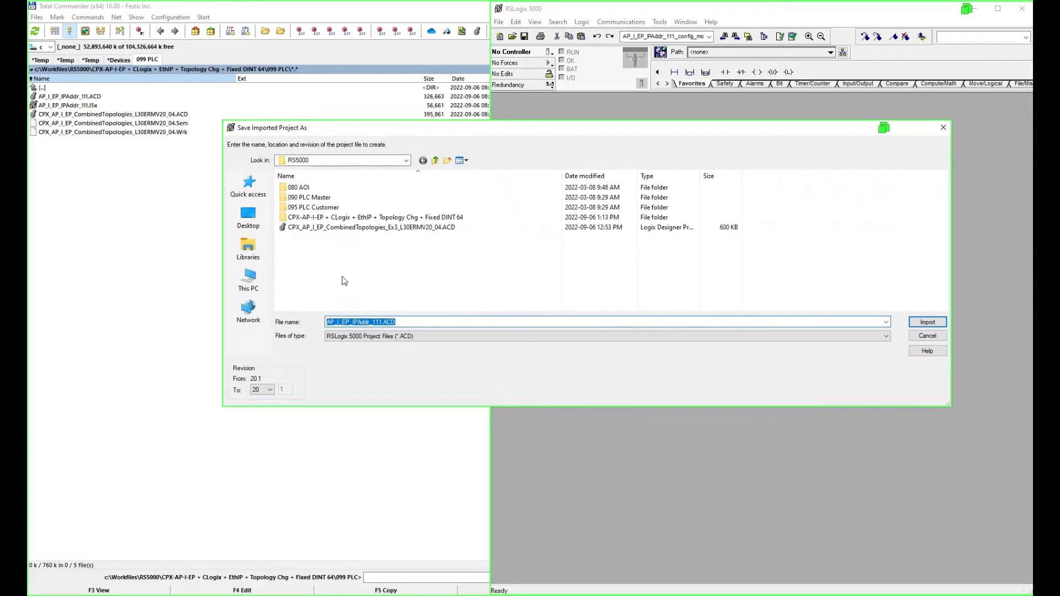
double_click(349, 218)
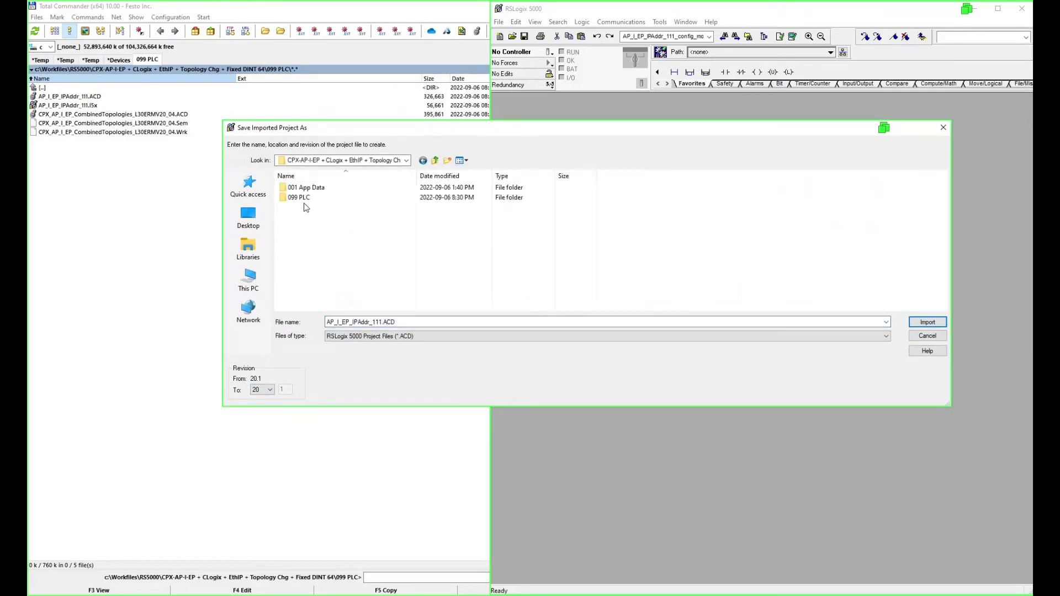
double_click(297, 199)
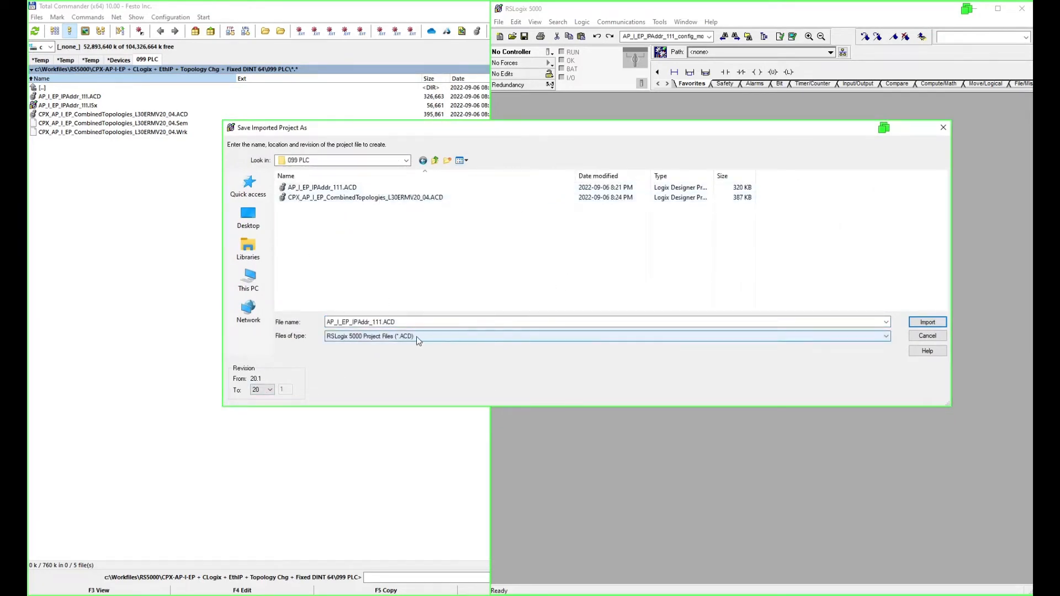
click(426, 324)
click(394, 322)
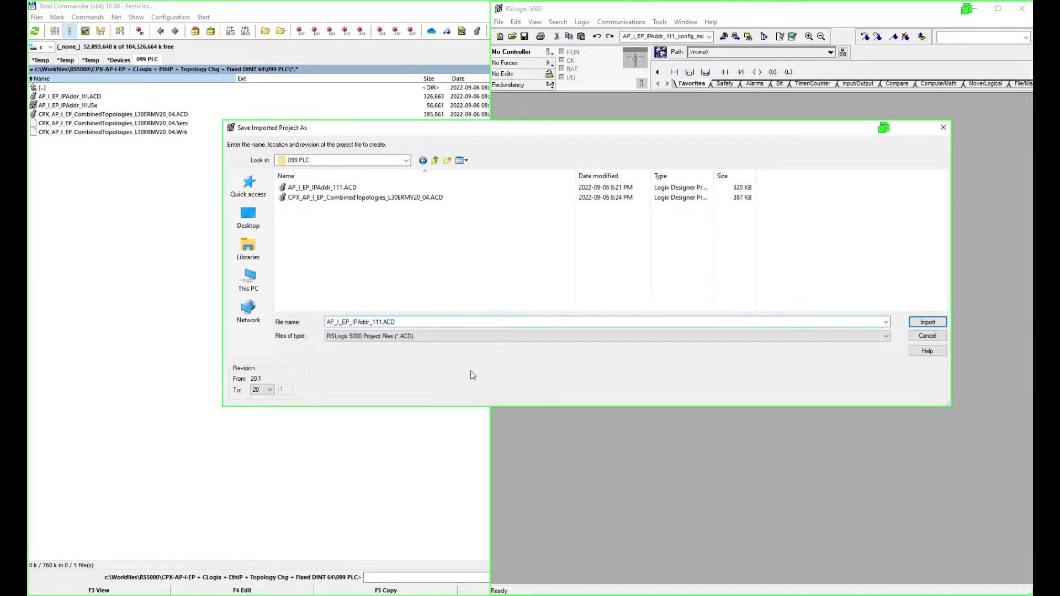
text(_Top1)
key(Return)
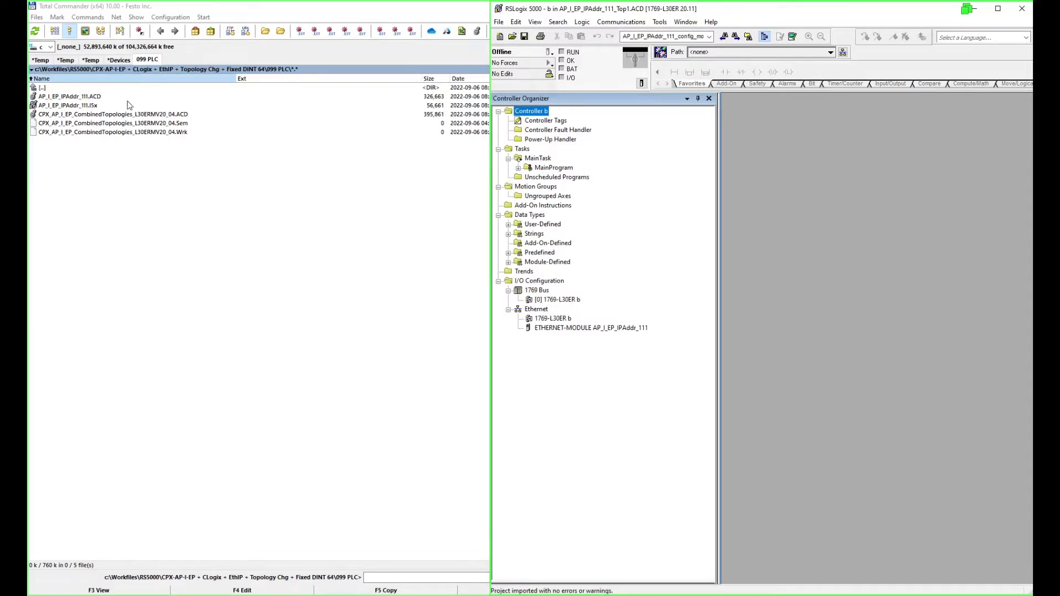
Switch to Total Commander, rename AP_I_EP_IPAddr_111.ACD as AP_I_EP_IPAddr_111_Top2.ACD, and delete AP_I_EP_IPAddr_111.l5x from the 099 PLC folder.
click(191, 156)
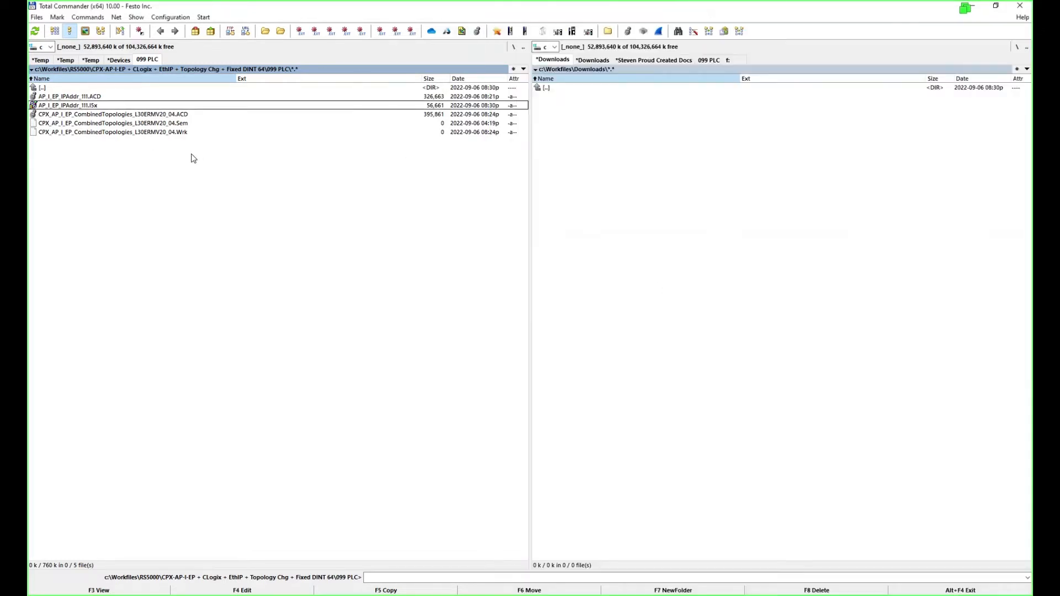
click(86, 97)
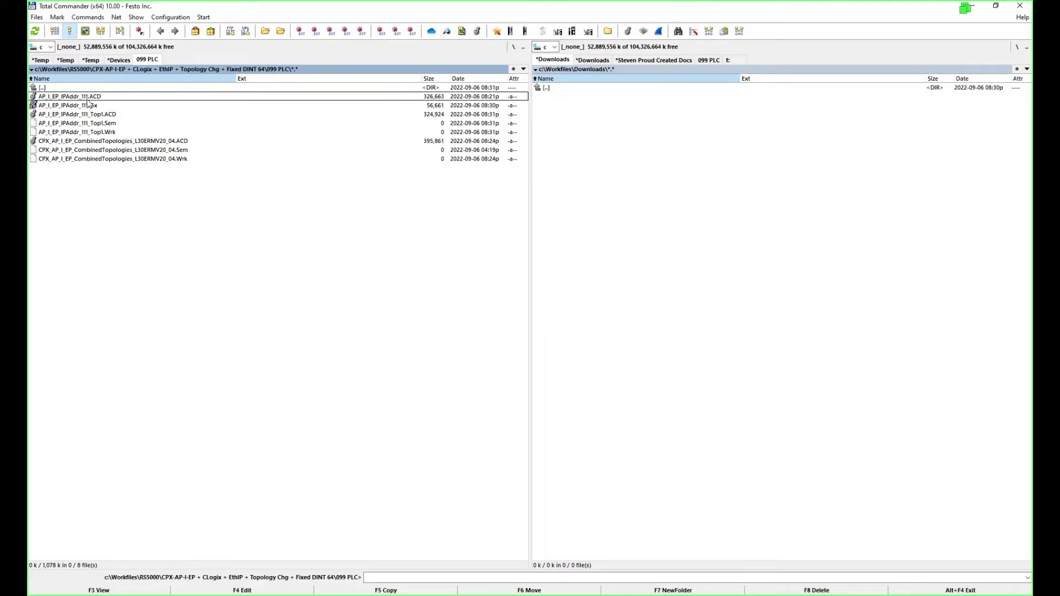
click(90, 98)
click(91, 98)
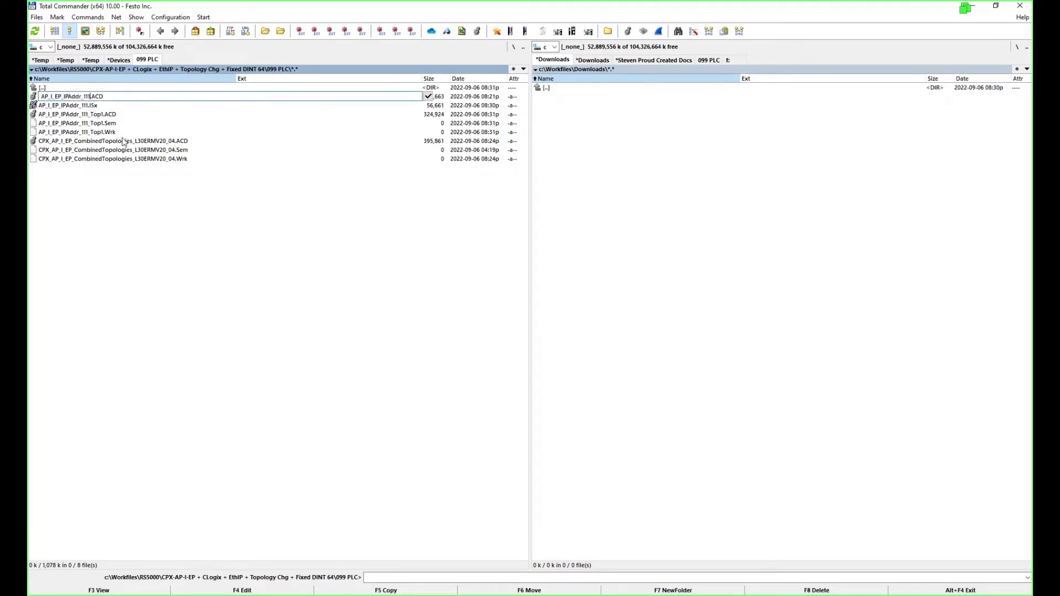
text(_Top2)
key(Return)
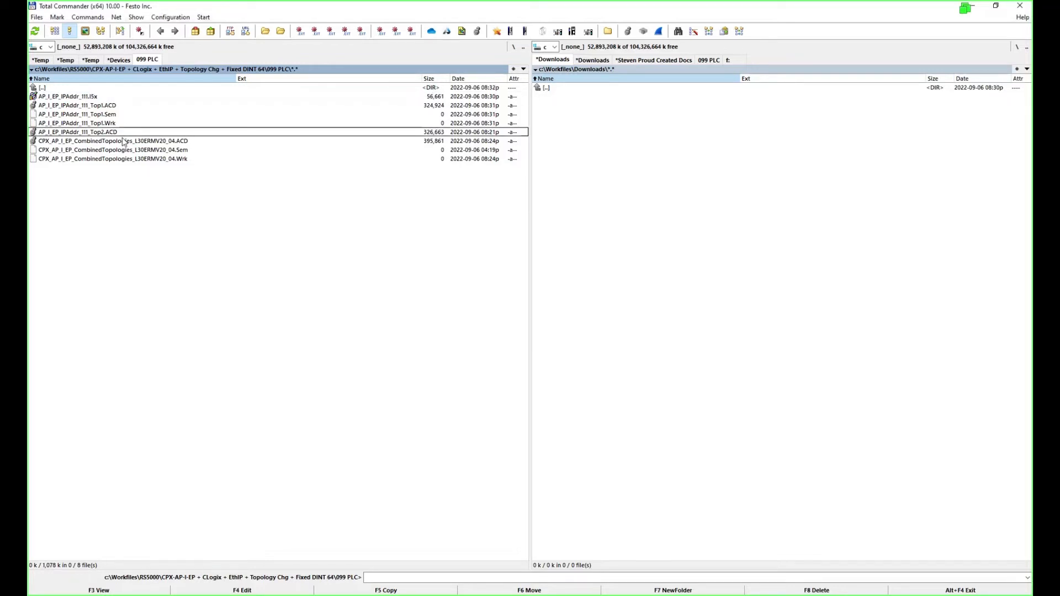
key(Delete)
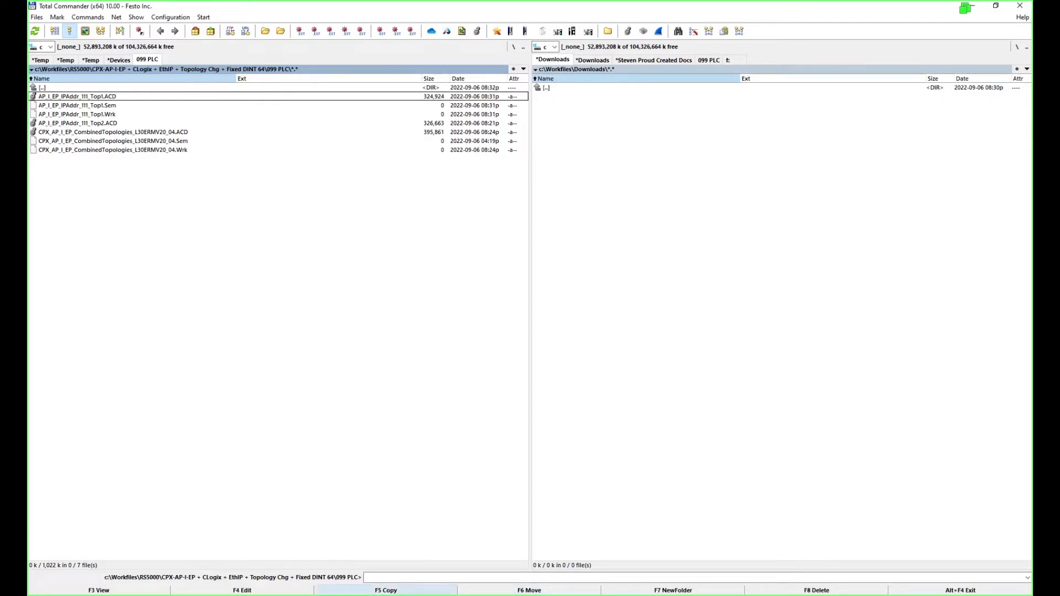
Switch to RSLogix 5000, open the AP_I_EP_IPAddr_111 module properties in the Top1 project, and arrange it beside the CombinedTopologies project.
key(alt+Tab)
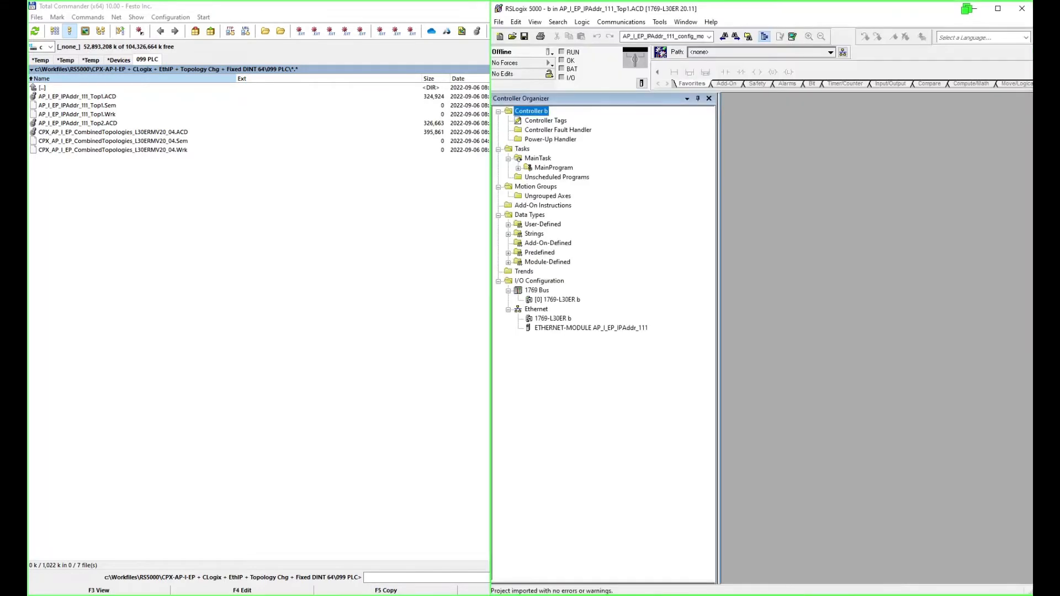
click(998, 10)
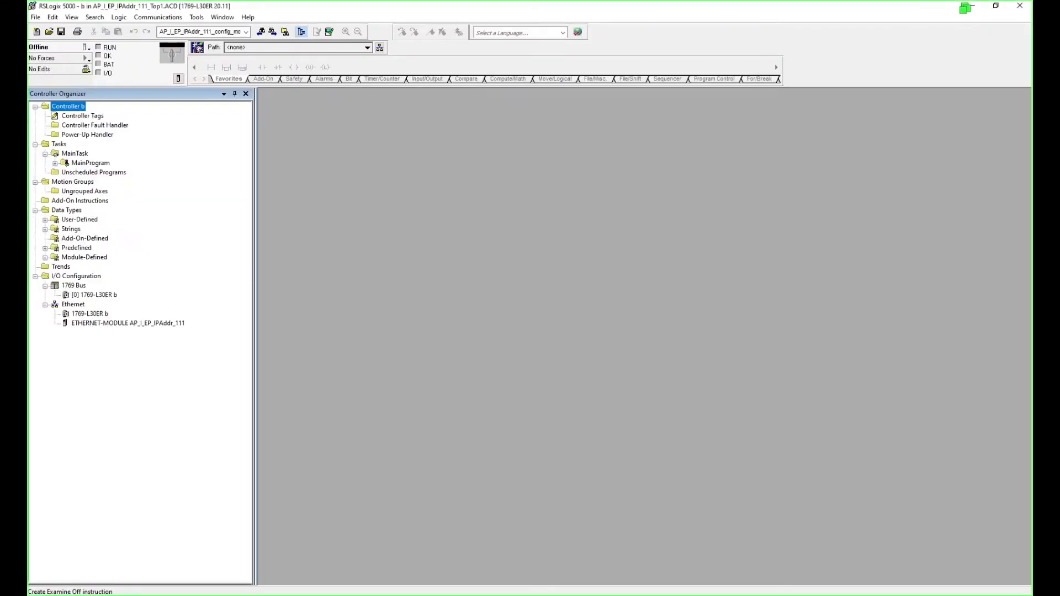
click(170, 325)
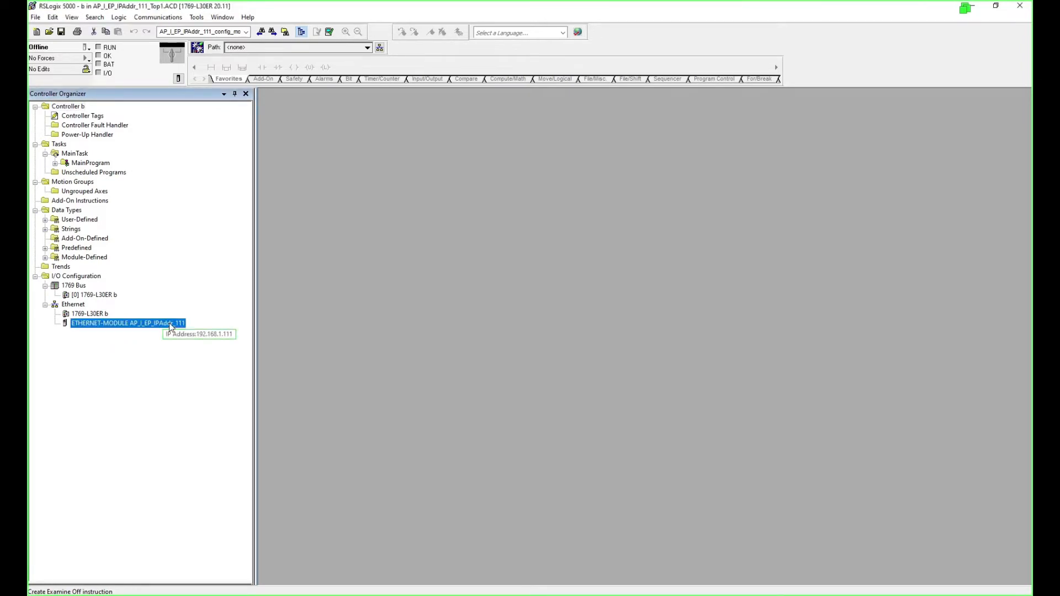
double_click(168, 323)
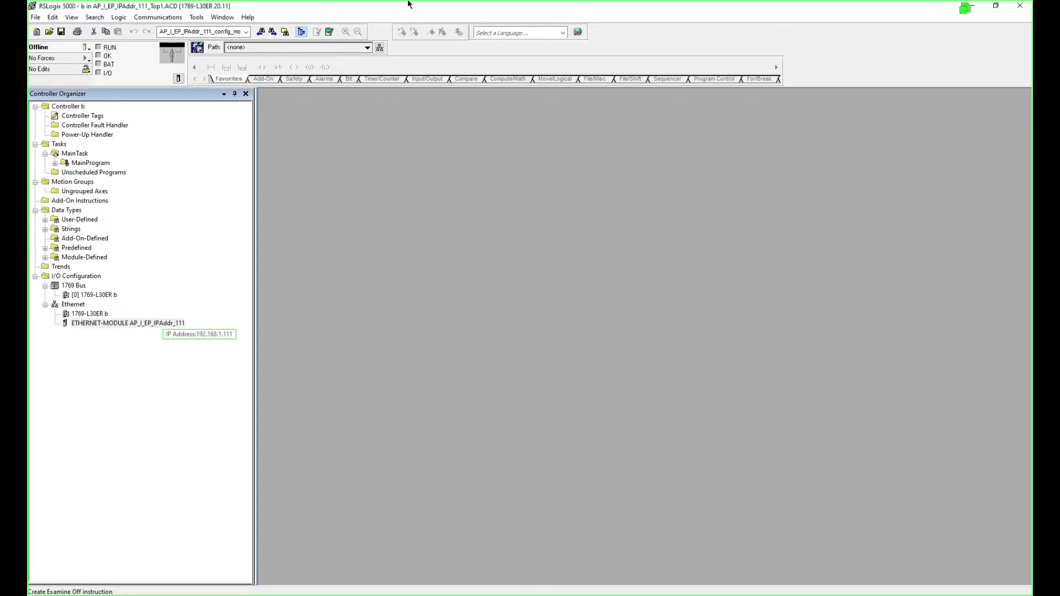
double_click(442, 7)
drag(577, 55, 1032, 21)
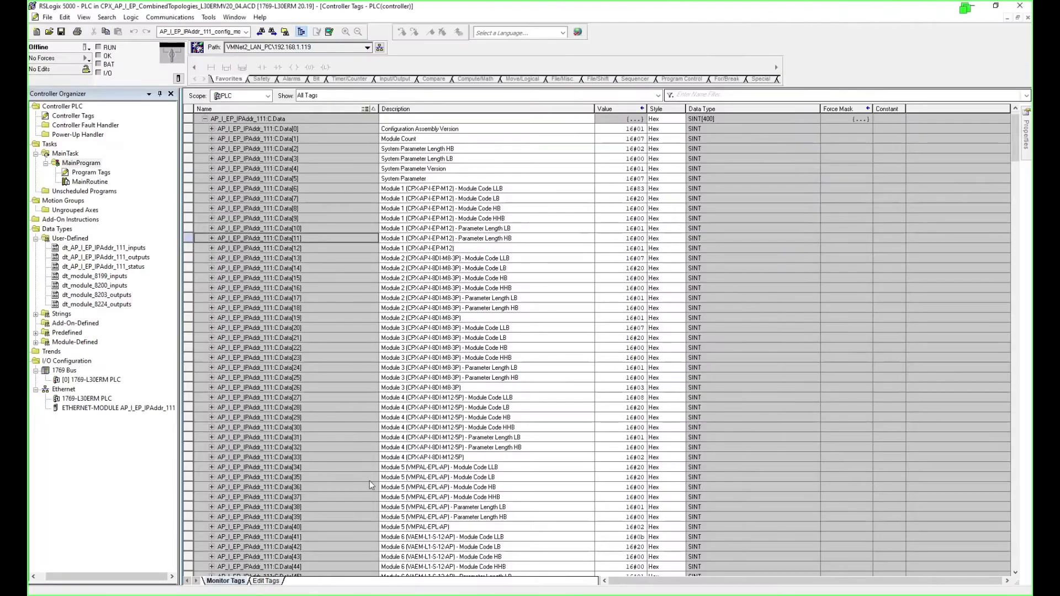
drag(561, 7, 29, 22)
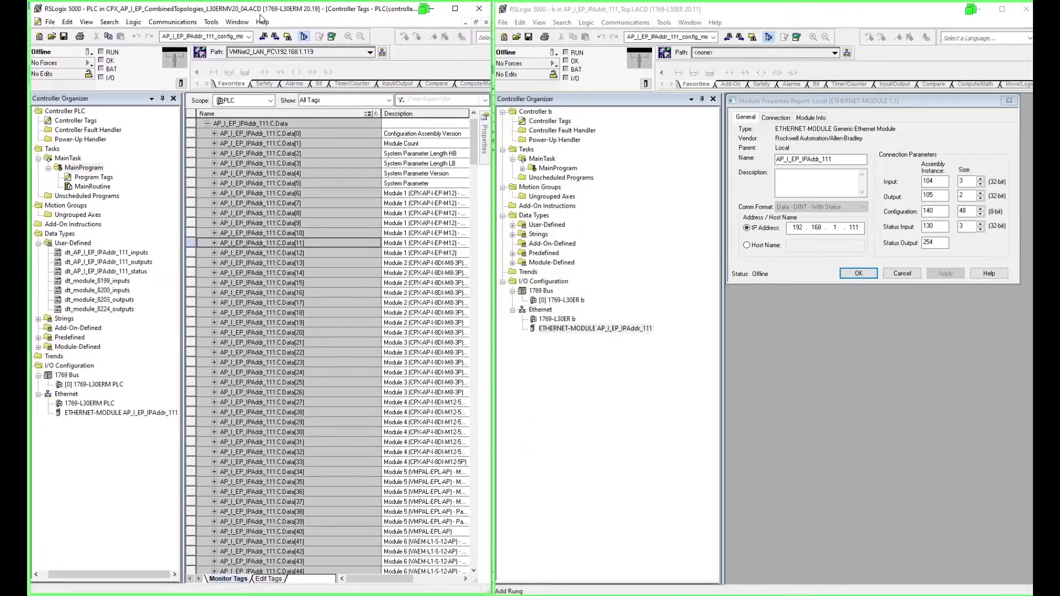
Compare the AP_I_EP_IPAddr_111 assembly sizes in the CombinedTopologies and Top1 projects, discarding any change to the module properties.
double_click(112, 414)
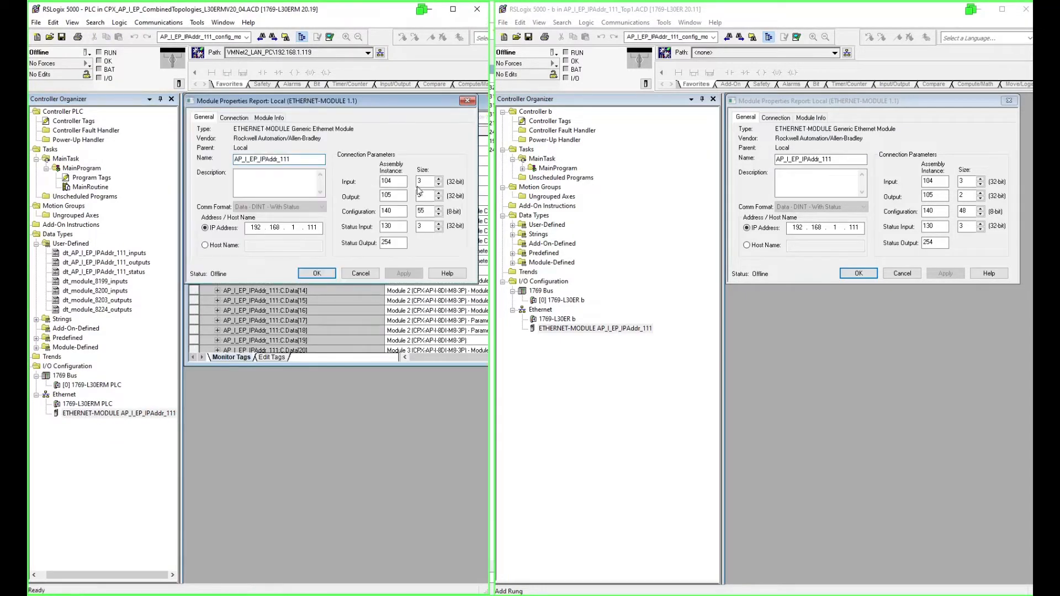
drag(427, 181, 413, 200)
click(436, 215)
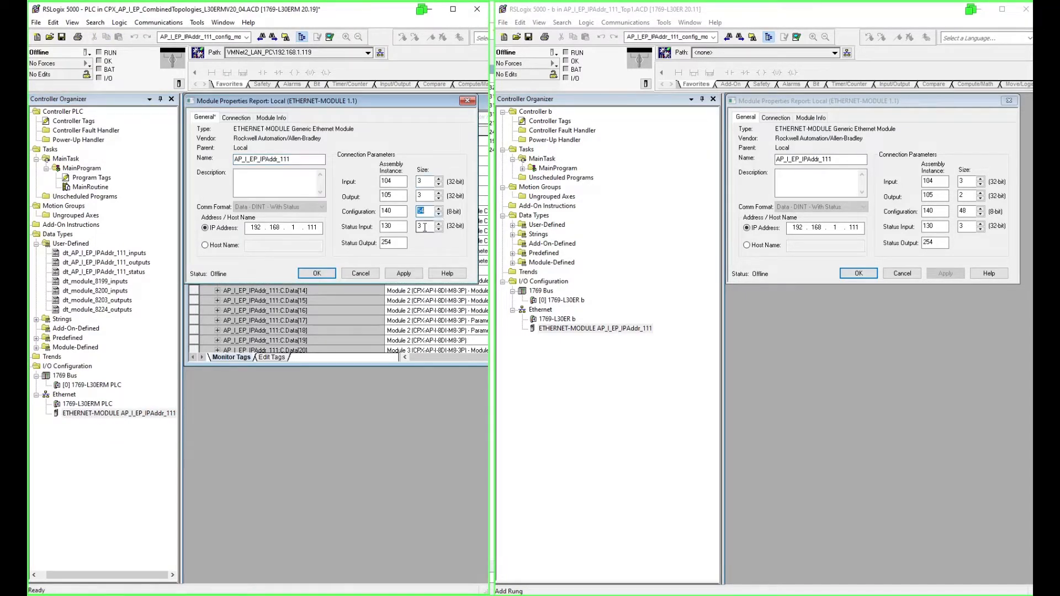
click(425, 227)
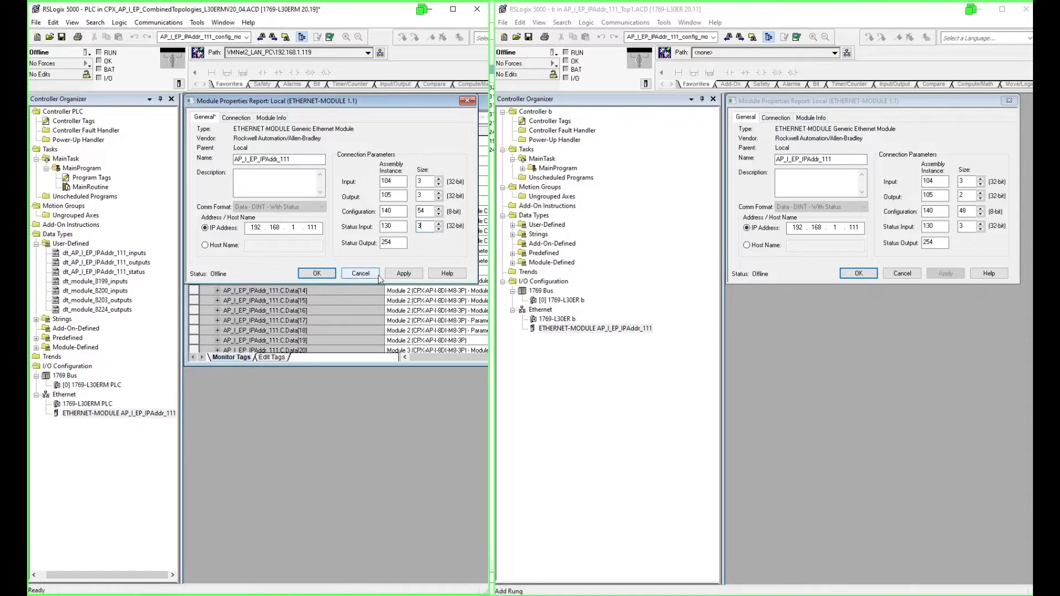
click(360, 274)
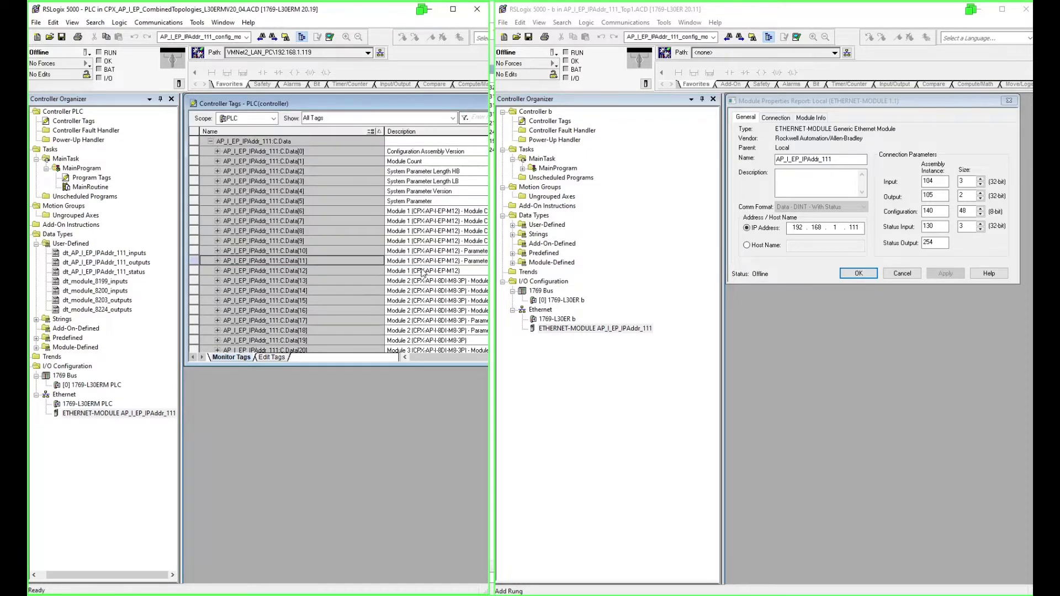
double_click(124, 414)
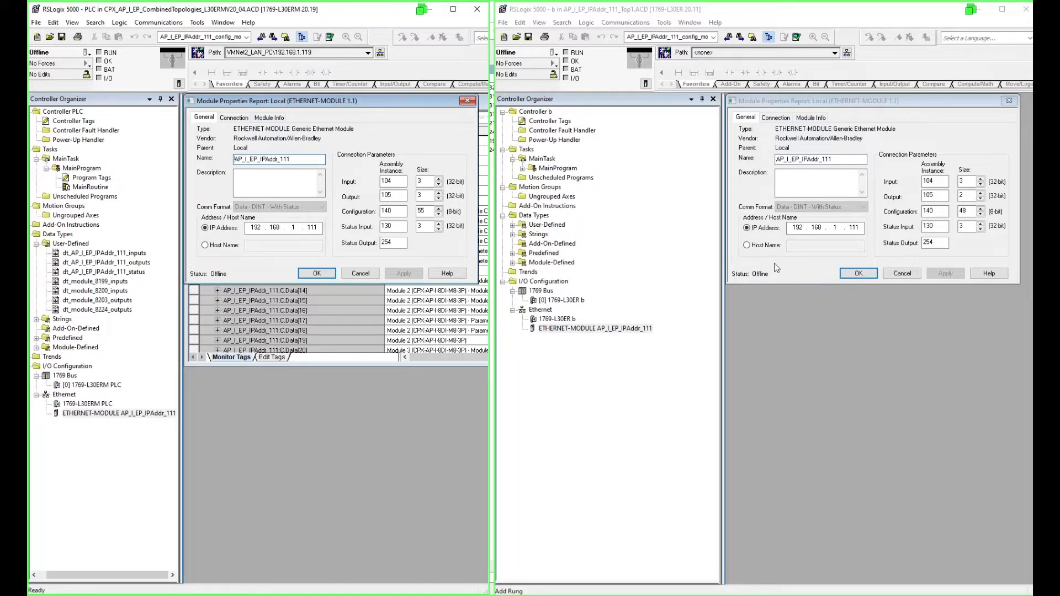
click(903, 274)
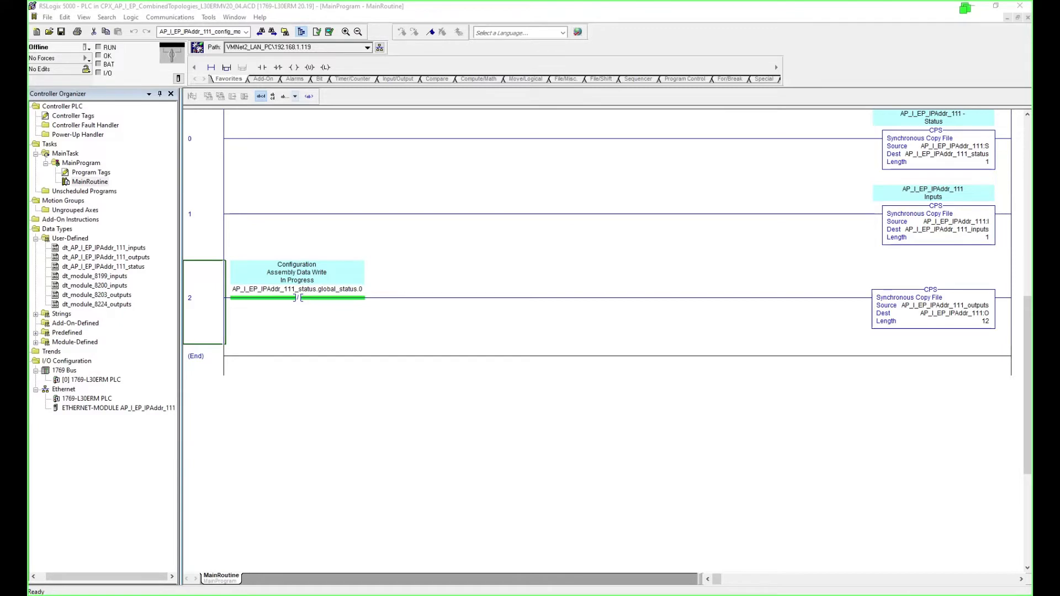
Paste the copied ONS, Topology_1 and Topology_2 tags into the controller tags of the CombinedTopologies project.
click(526, 61)
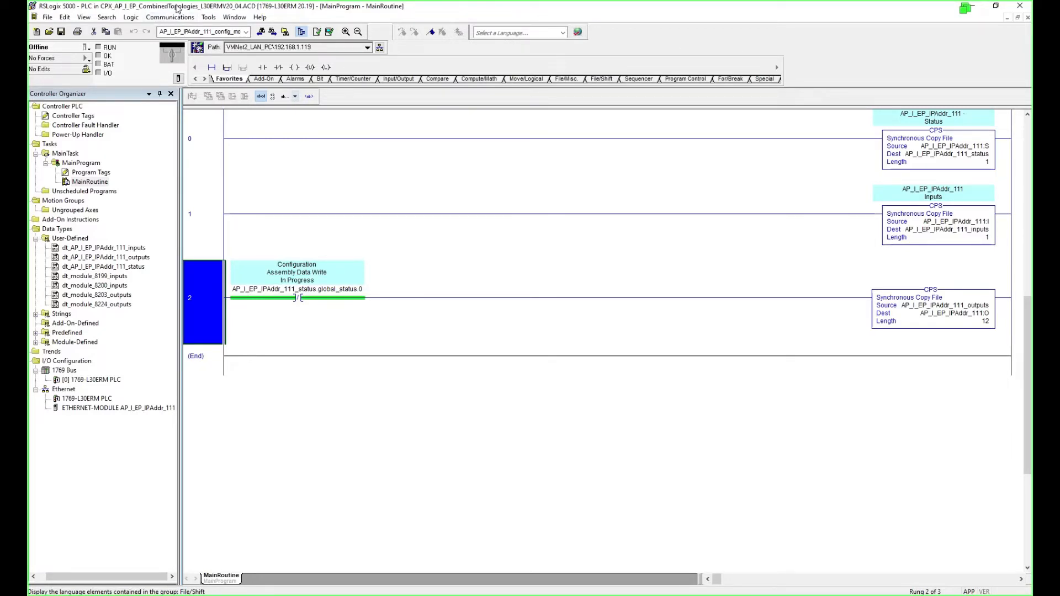
click(81, 118)
double_click(80, 118)
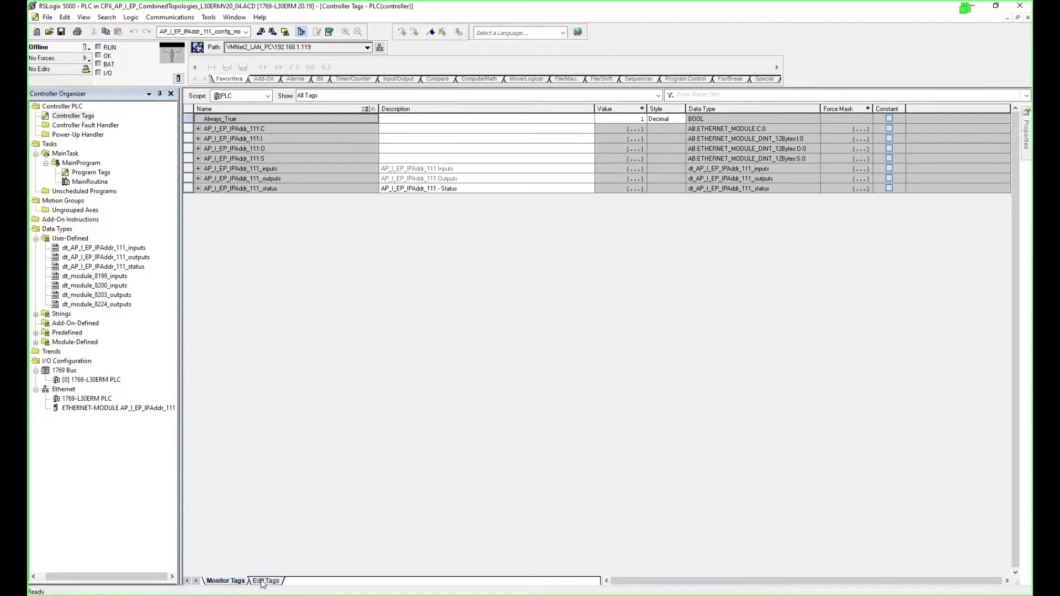
click(263, 581)
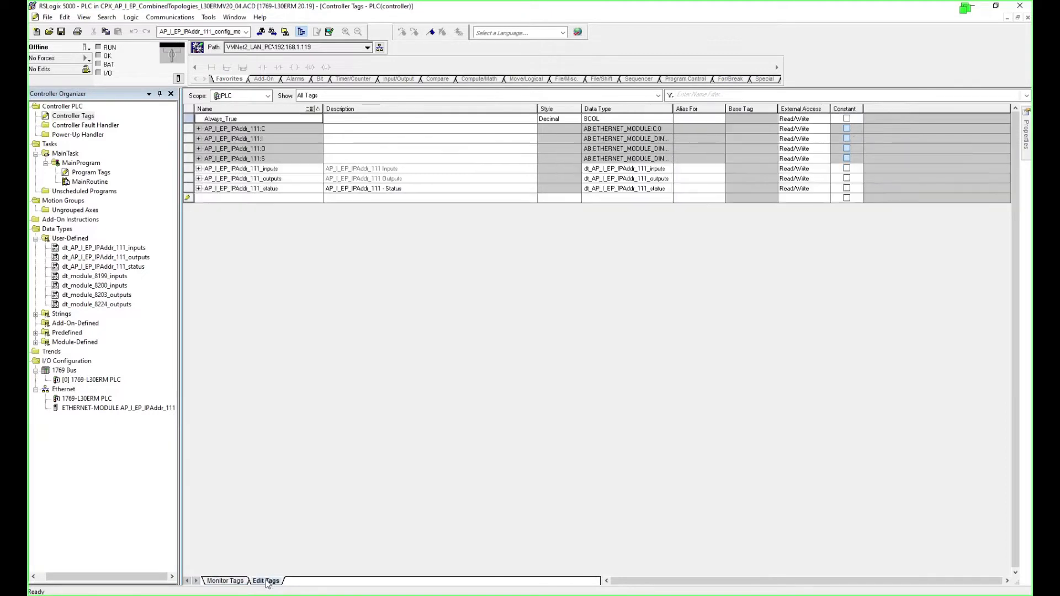
click(219, 199)
key(ctrl+v)
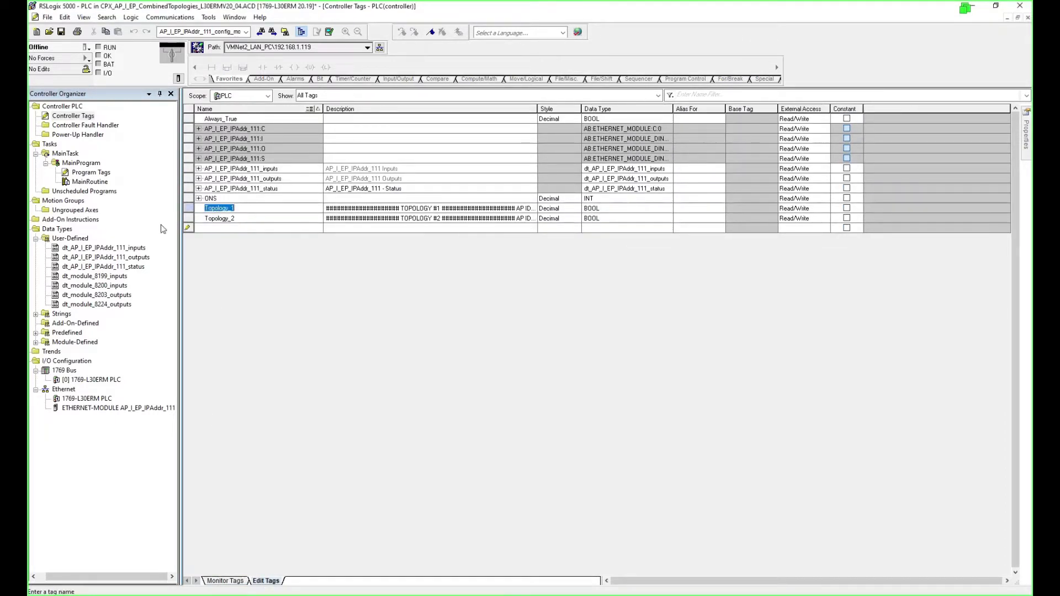
Paste the two topology select rungs into MainRoutine and move the Status copy rung directly below them.
double_click(98, 182)
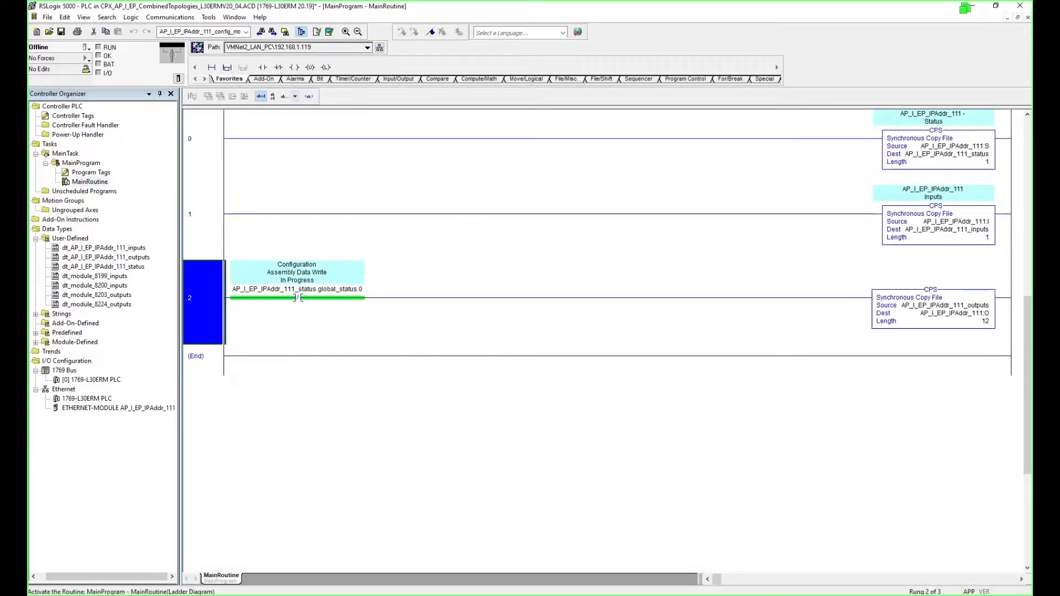
key(alt+Tab)
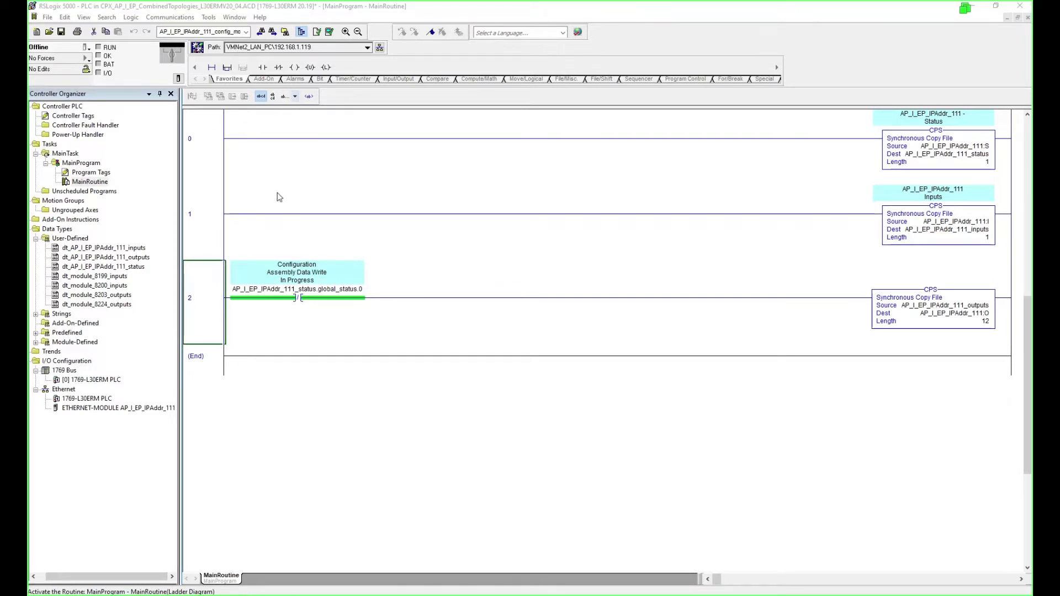
click(217, 148)
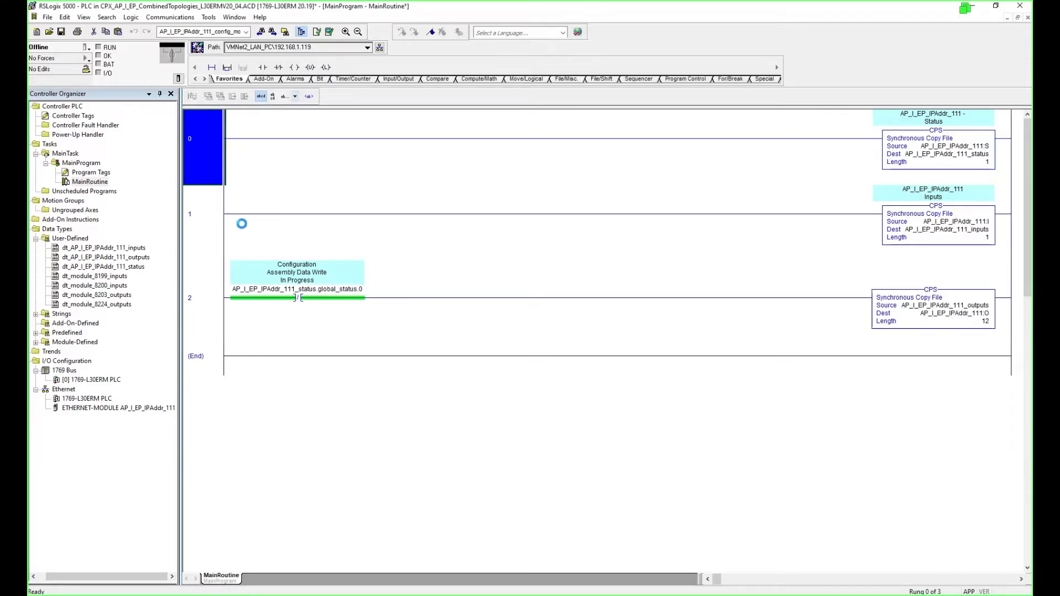
key(ctrl+v)
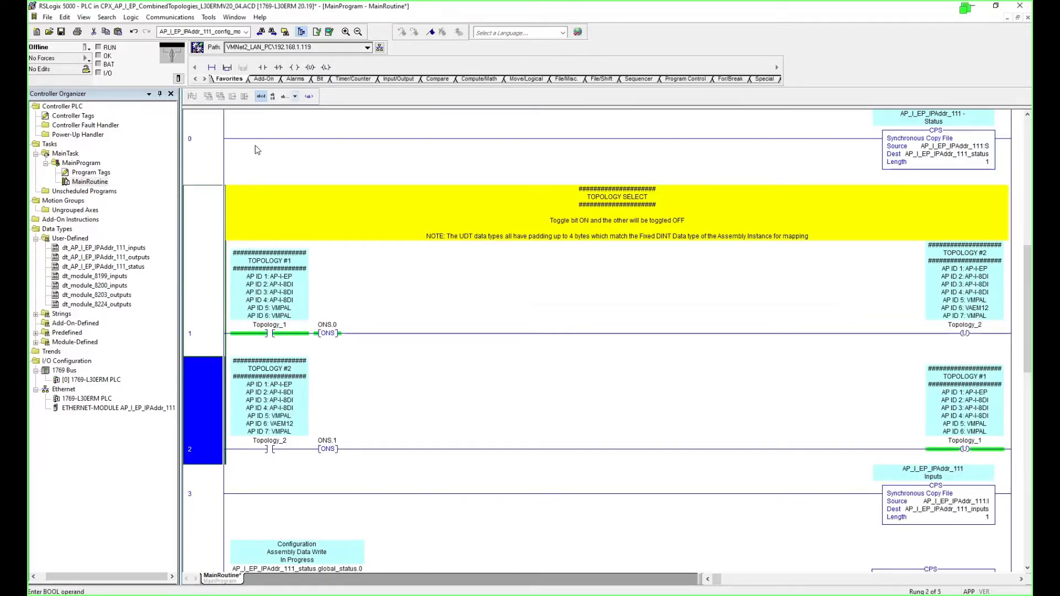
drag(217, 148, 224, 479)
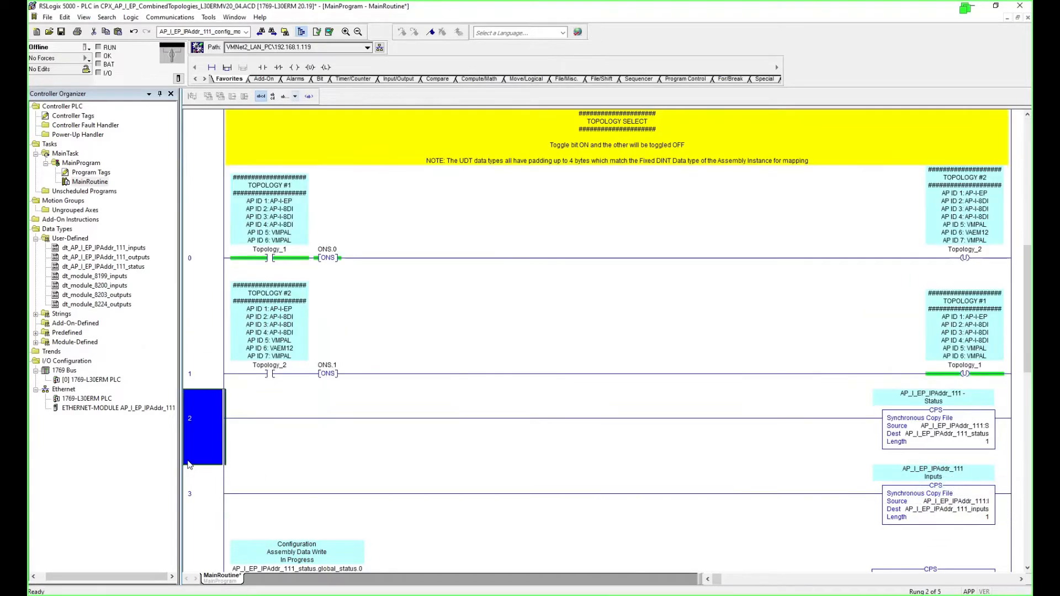
click(216, 372)
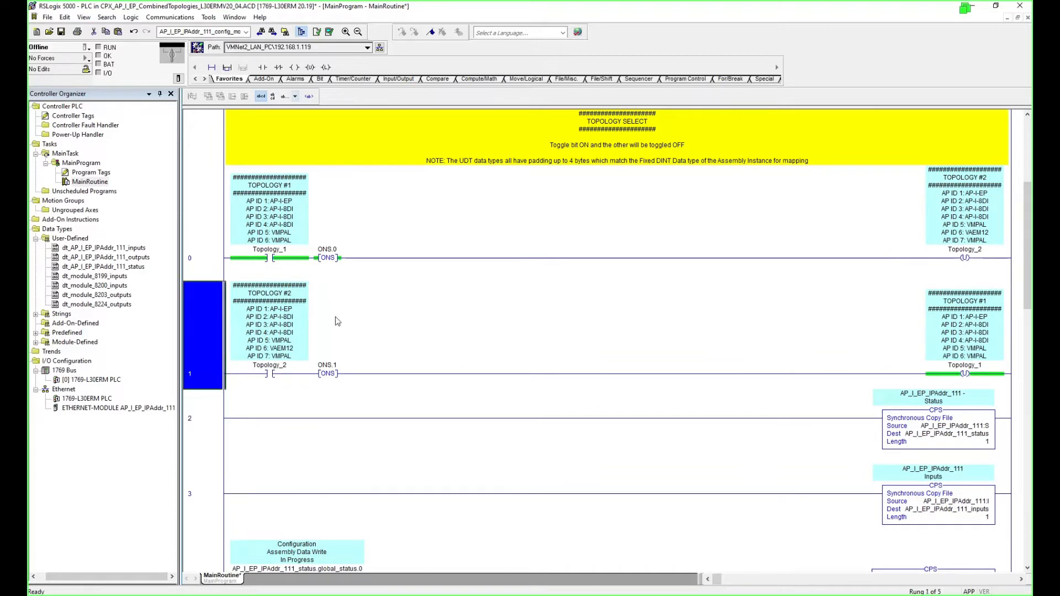
click(611, 131)
click(264, 259)
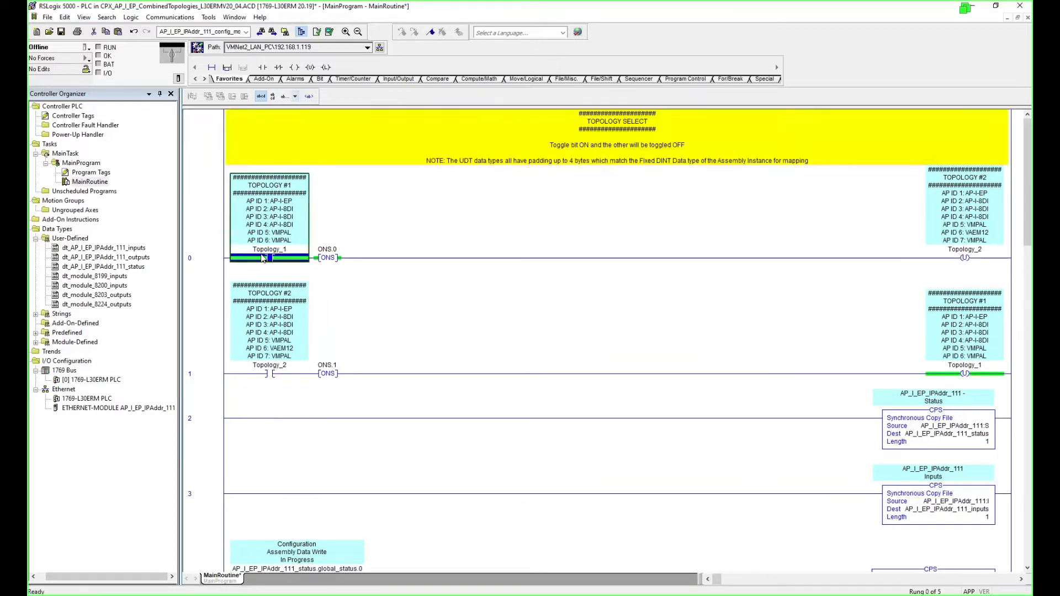
Examine the Topology_1 and Topology_2 contacts and unlatch coils on rungs 0 and 1.
click(272, 368)
click(305, 249)
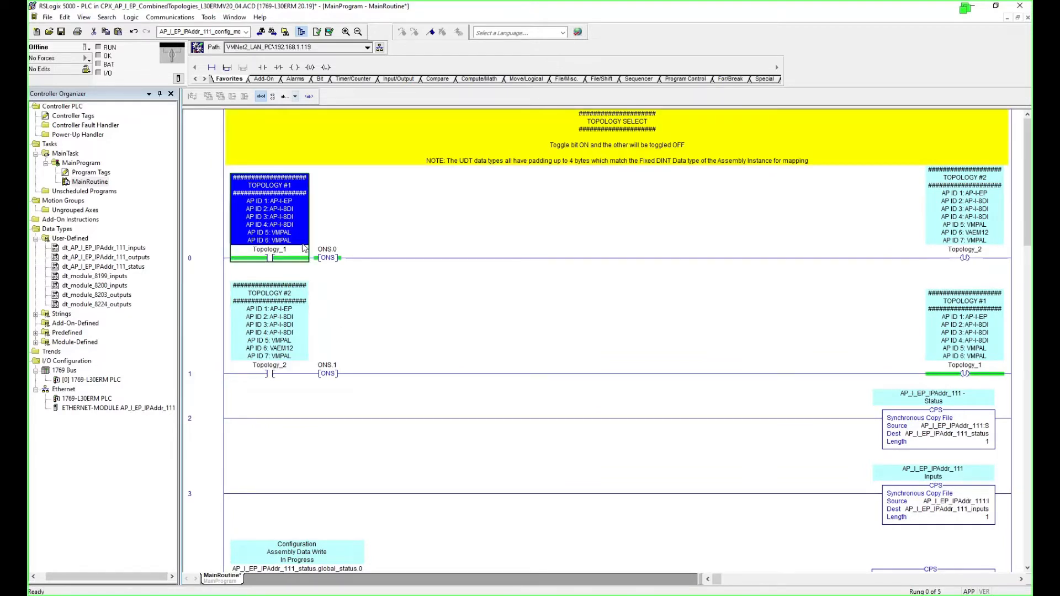
click(993, 255)
click(960, 370)
click(303, 367)
click(292, 249)
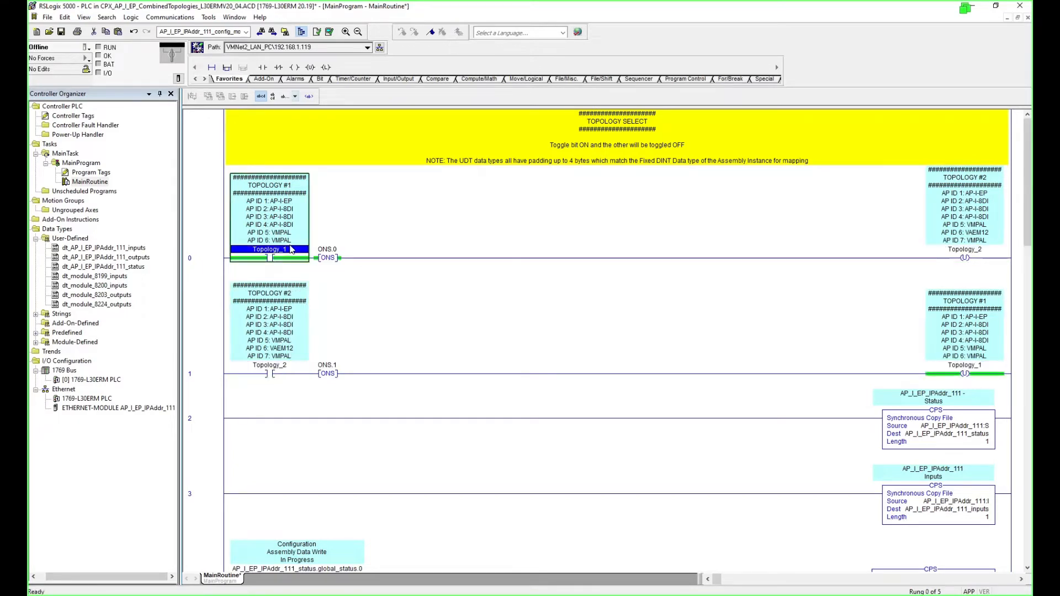
click(261, 377)
click(262, 209)
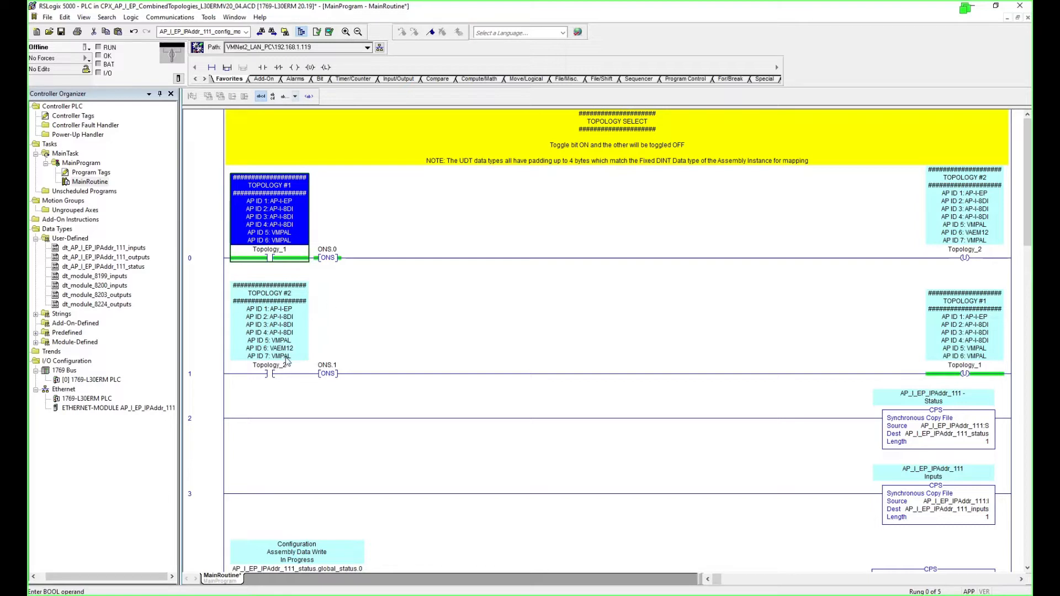
mouse_move(287, 372)
click(279, 371)
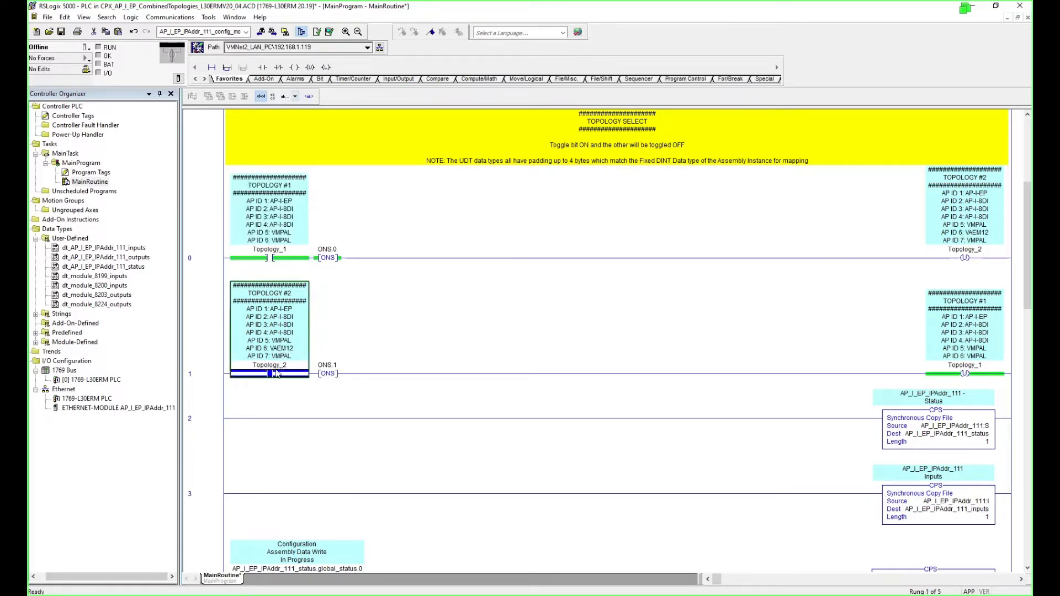
click(203, 364)
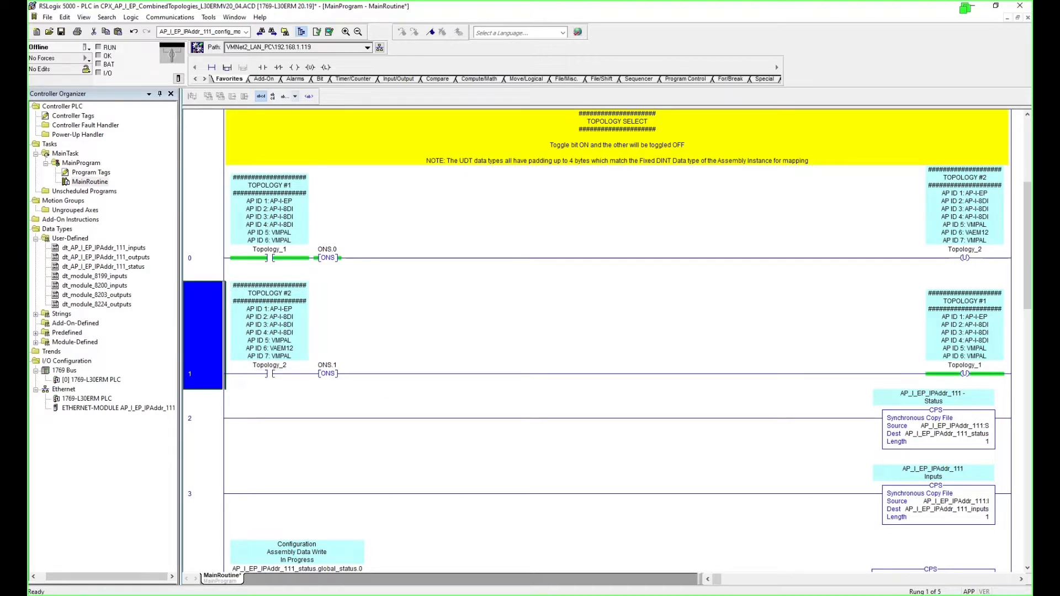
Move the AP_I_EP_IPAddr_111 status copy rung from rung 2 to the end of the routine.
key(alt+Tab)
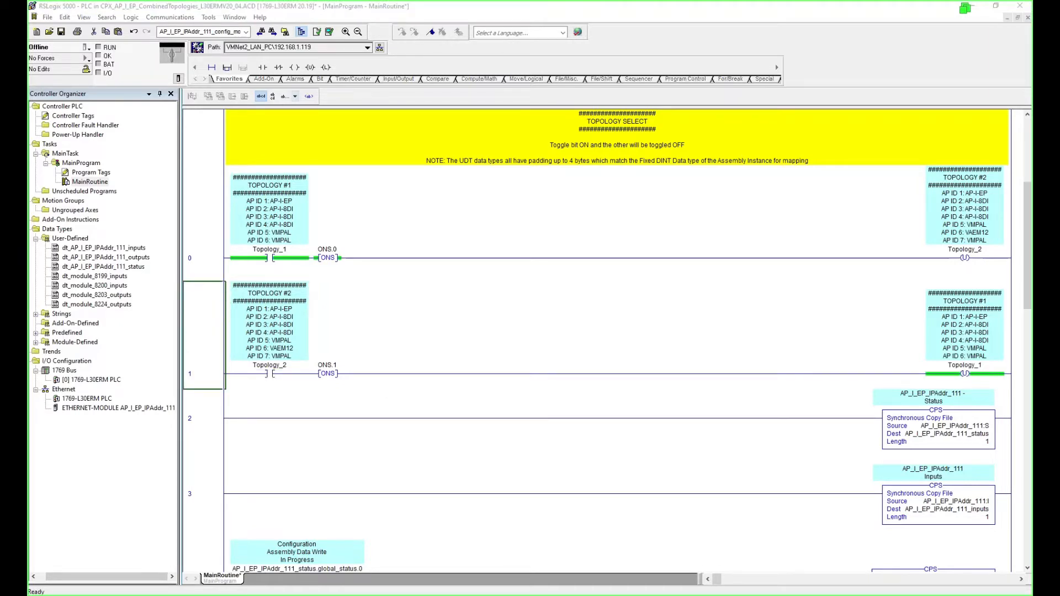
click(215, 421)
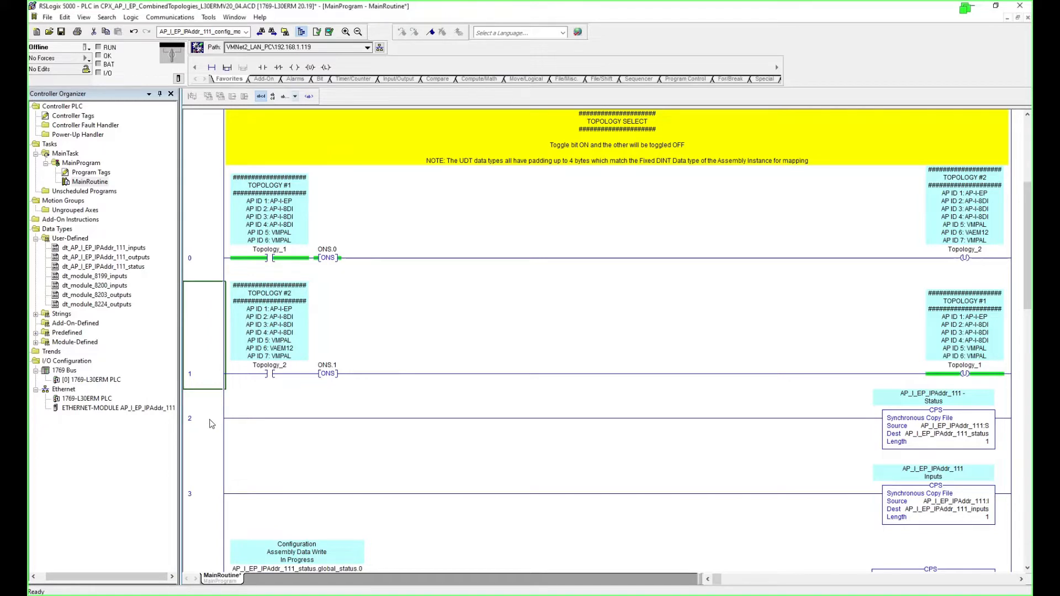
scroll(236, 420, down, 3)
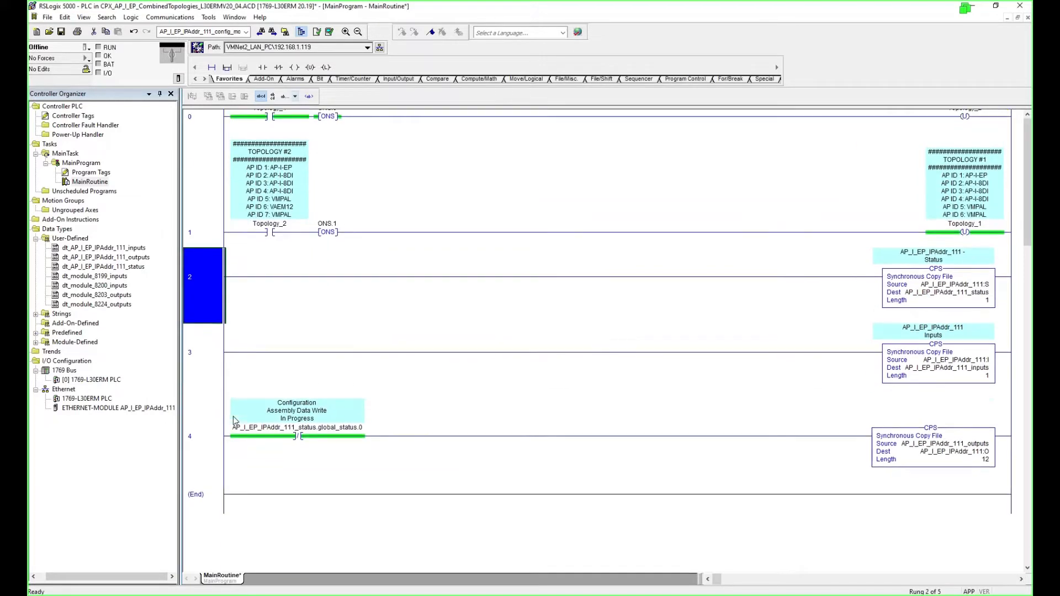
drag(213, 285, 220, 490)
Give rung 2 an INPUT MAPPING comment for Assembly Instance 131, listing CPX-AP-I-8DI for AP IDs 2–4 and noting that inputs start at Data[3].
click(214, 282)
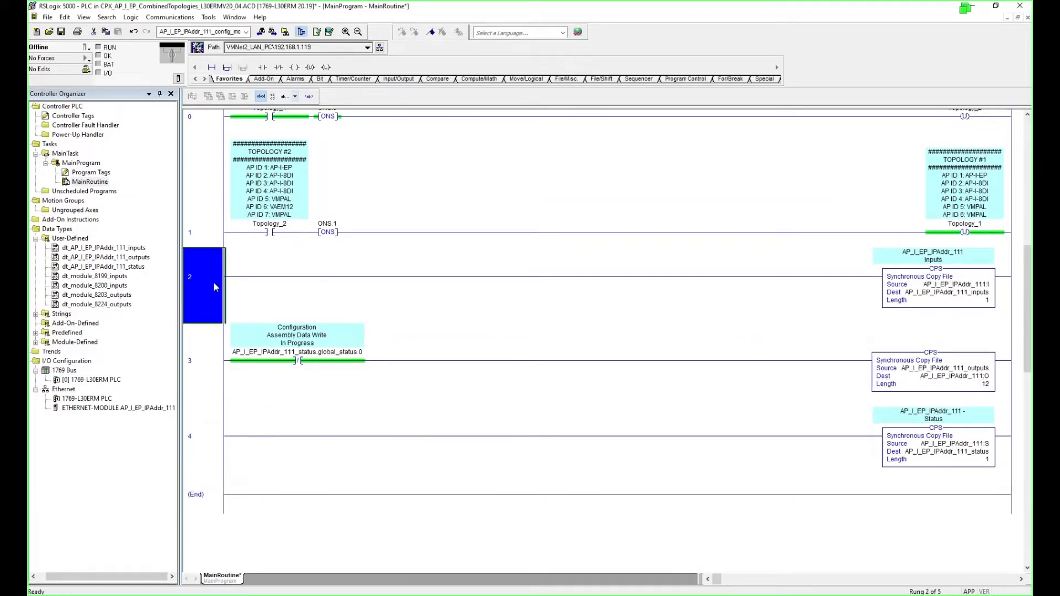
double_click(214, 286)
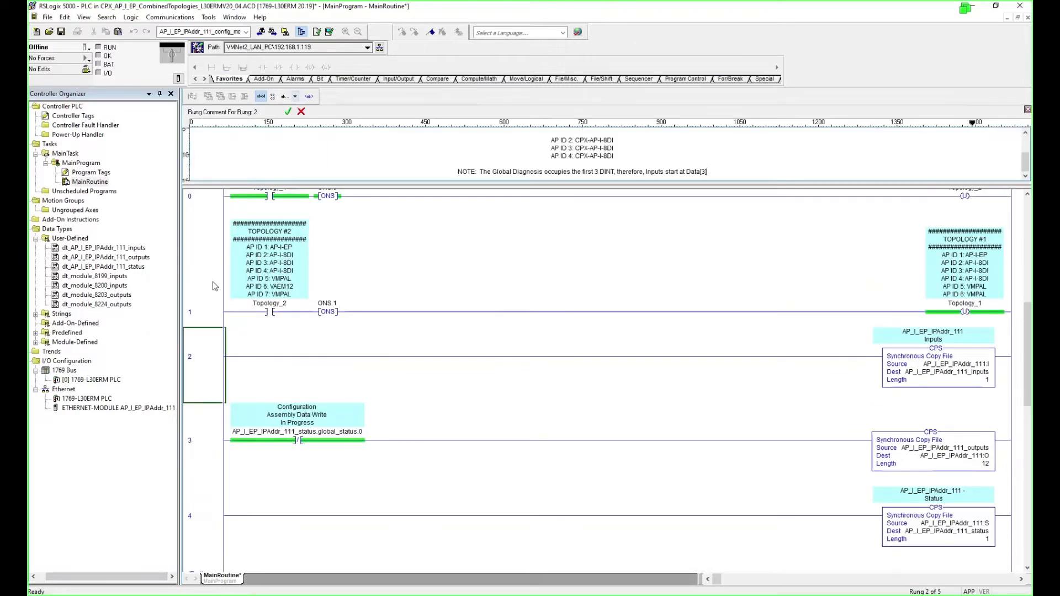
key(ctrl+Return)
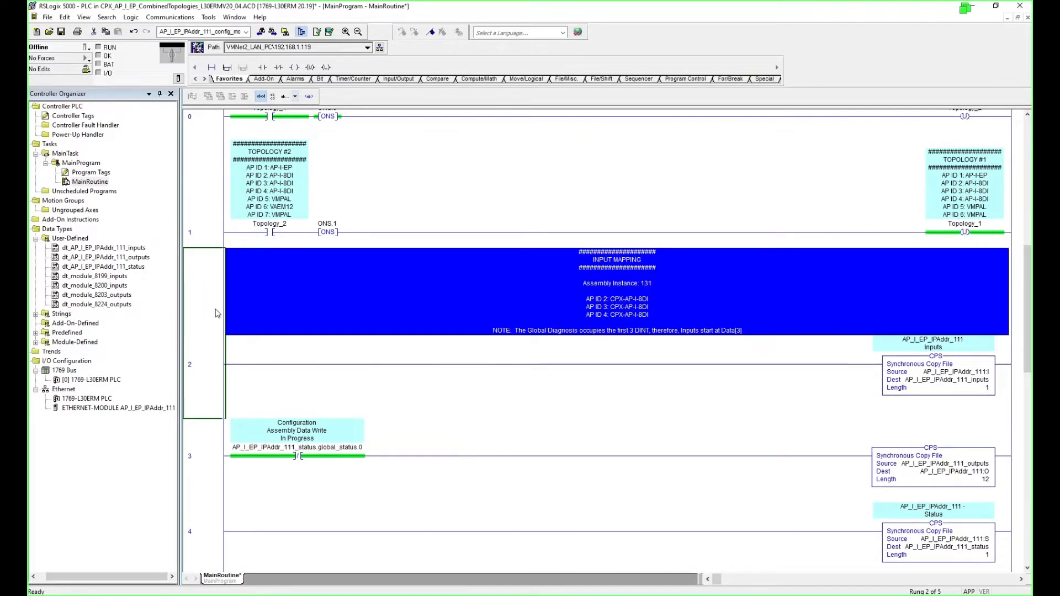
click(948, 381)
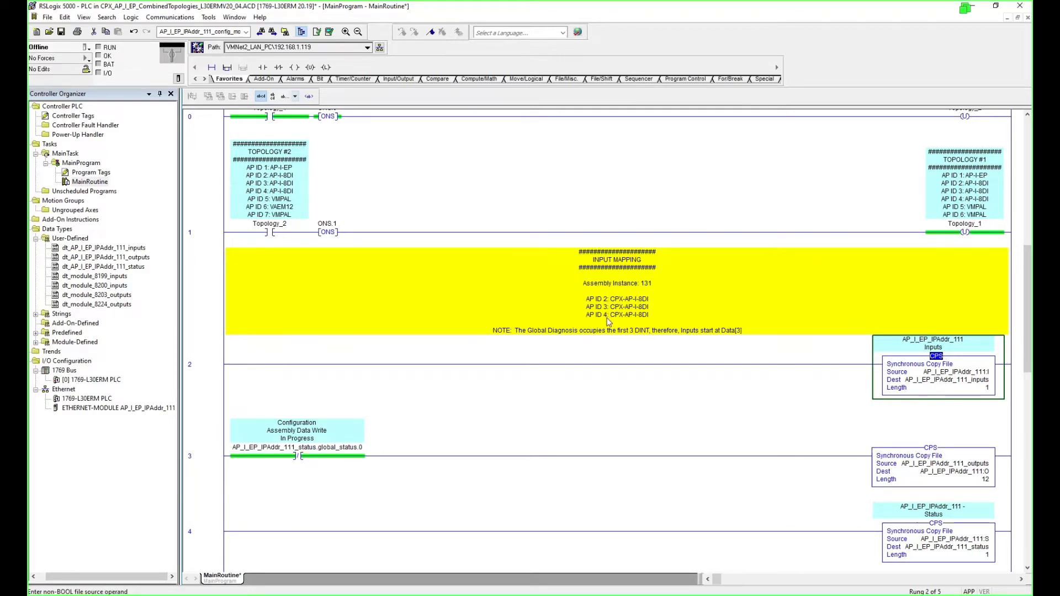
click(964, 372)
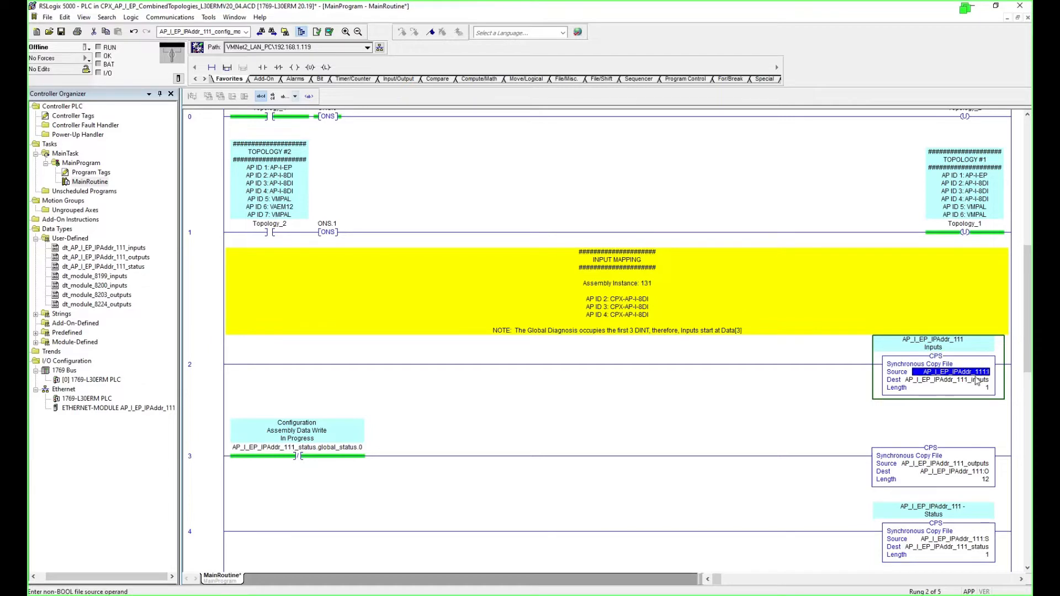
click(975, 381)
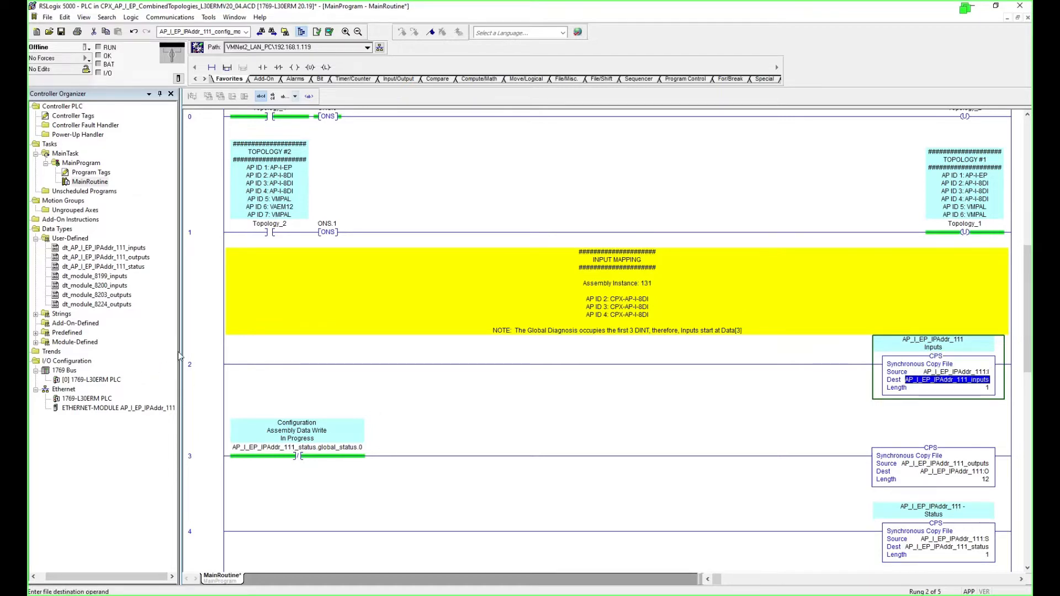
Give rung 3 an OUTPUT MAPPING comment for Assembly Instance 121, listing AP ID 5 VMPAL-EPL-AP, AP ID 6 VAEM-L1-S-12-AP and AP ID 7 VMPAL-EPL-AP.
key(alt+Tab)
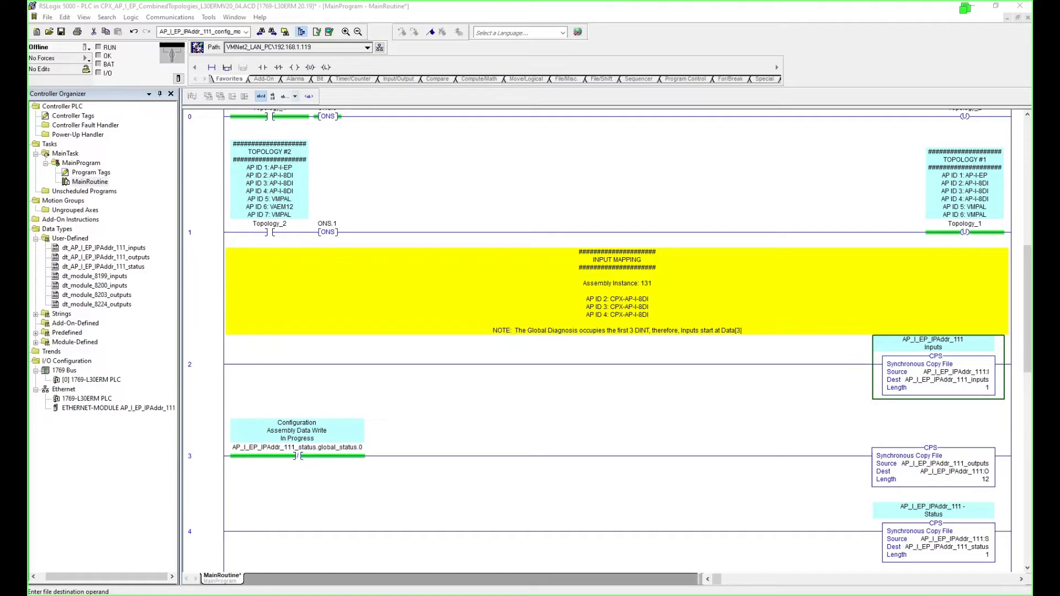
click(221, 461)
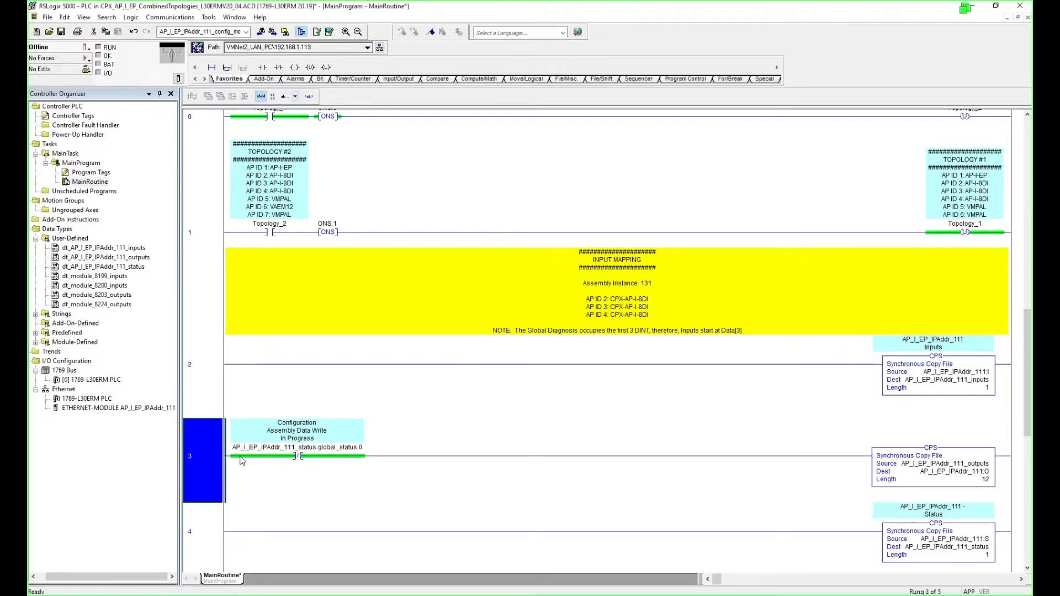
key(ctrl+d)
key(ctrl+v)
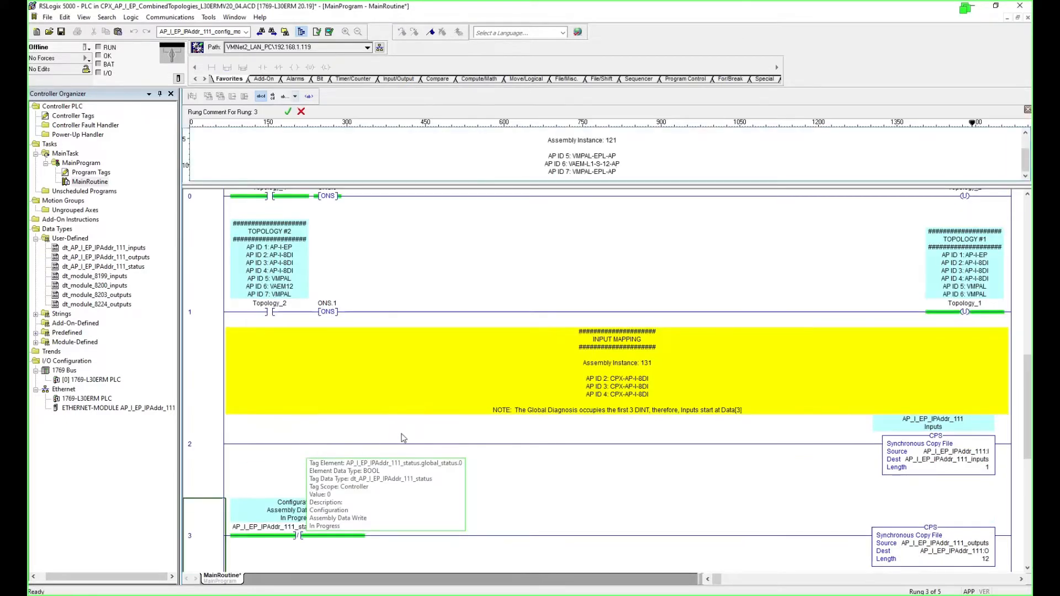
key(Return)
Check the assembly instances and sizes in the AP_I_EP_IPAddr_111 Ethernet module's connection parameters.
click(557, 436)
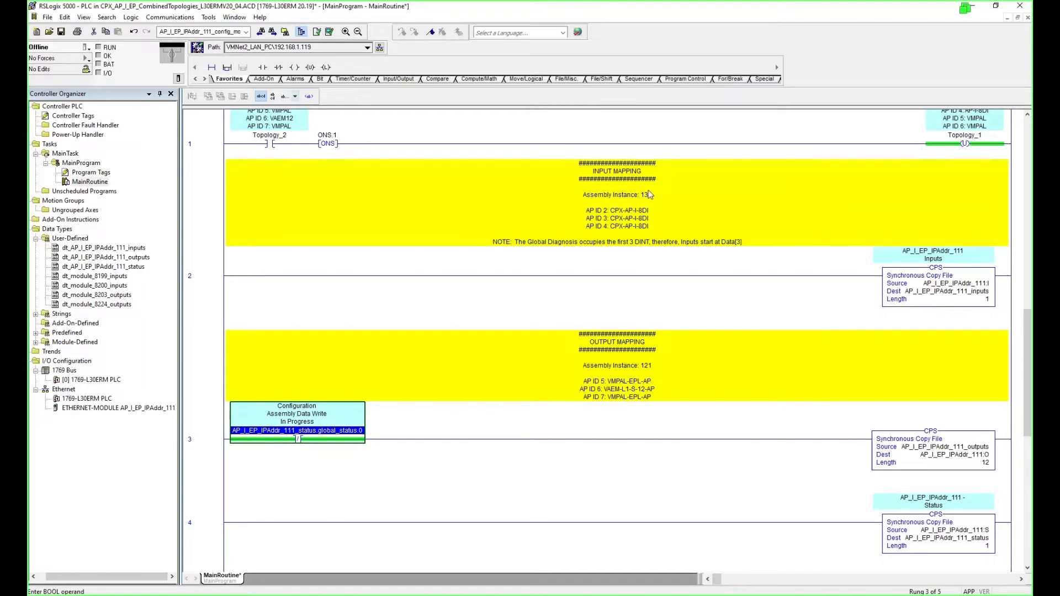
double_click(124, 409)
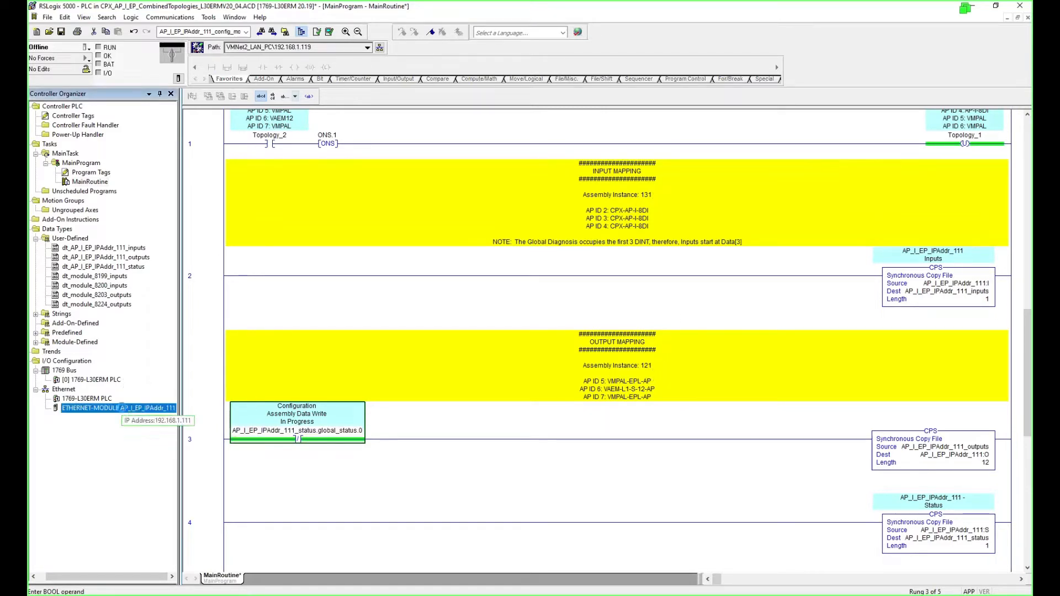
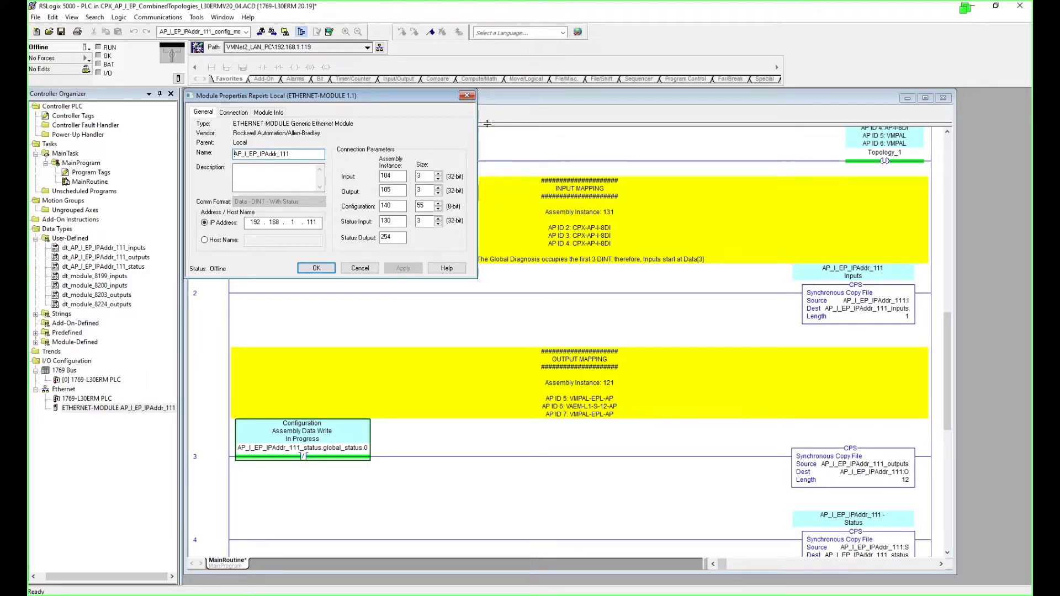
click(466, 96)
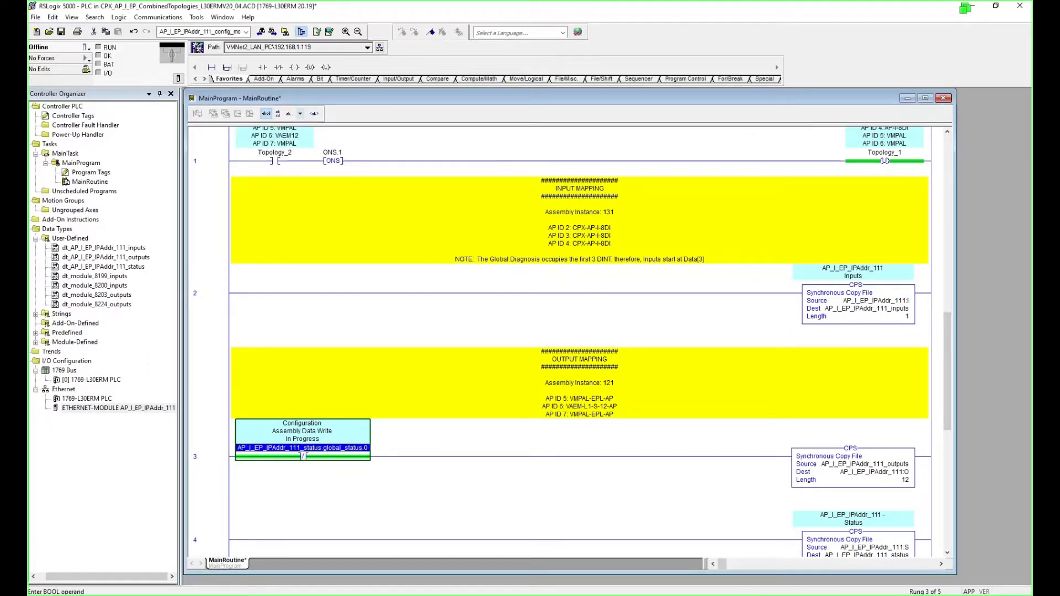
Give rung 4 a GLOBAL DIAGNOSIS comment for Assembly Instance 130 with the byte offset, length and description table, and save the project.
key(alt+Tab)
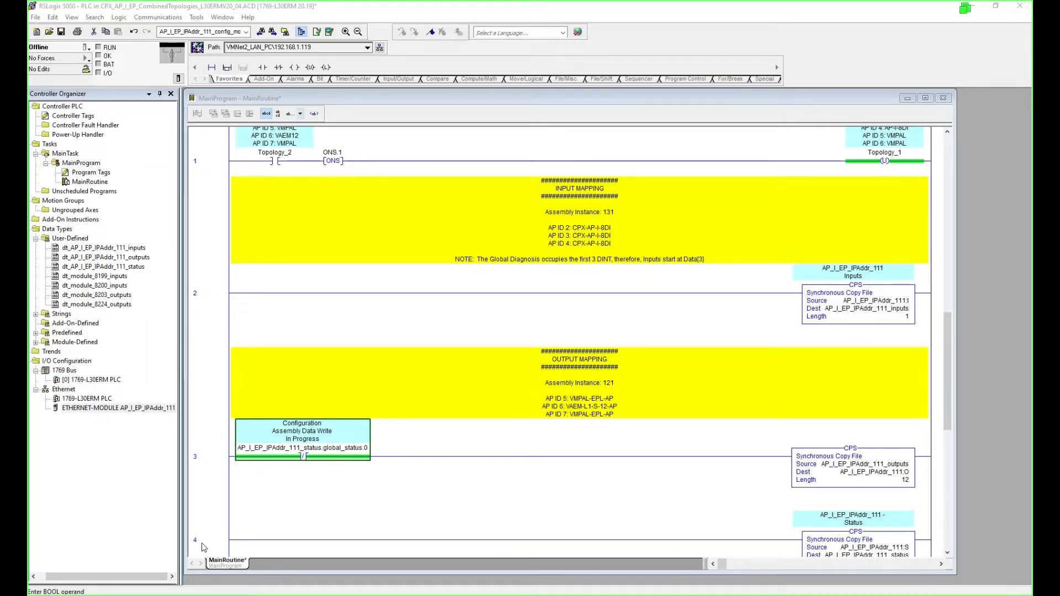
click(220, 548)
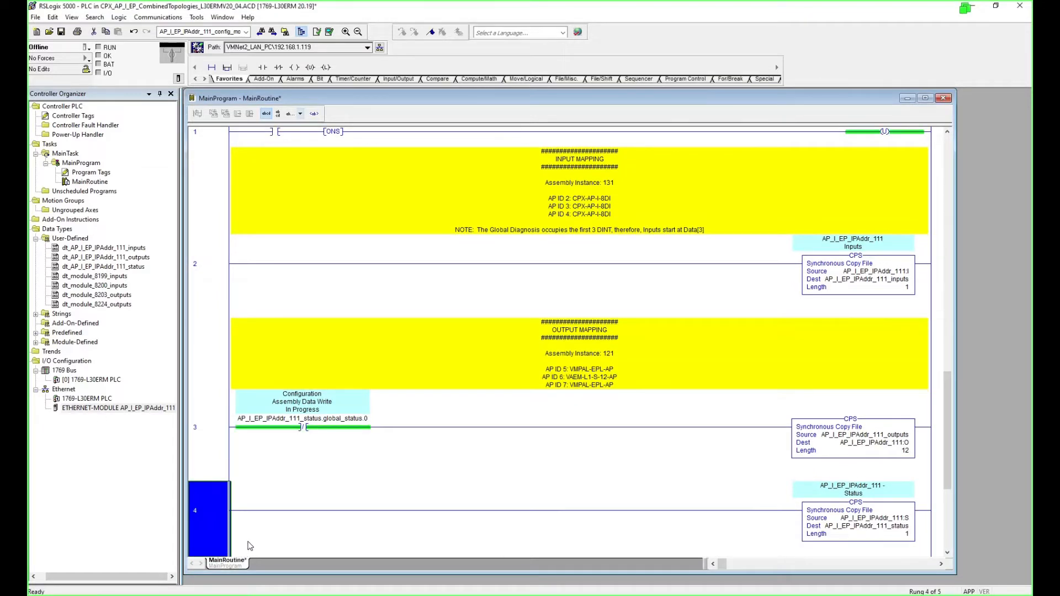
scroll(248, 546, down, 5)
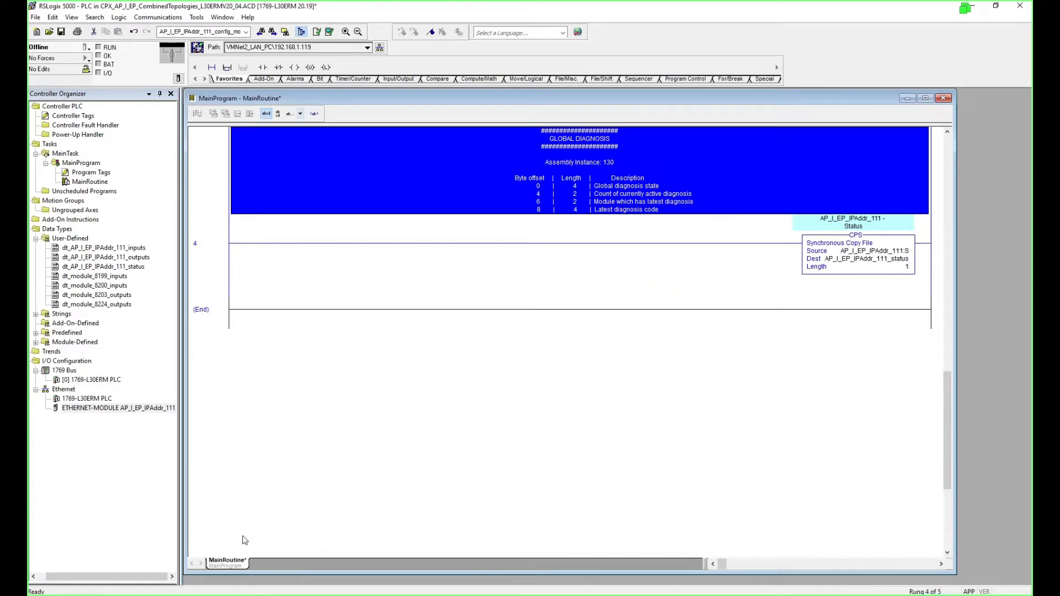
click(212, 242)
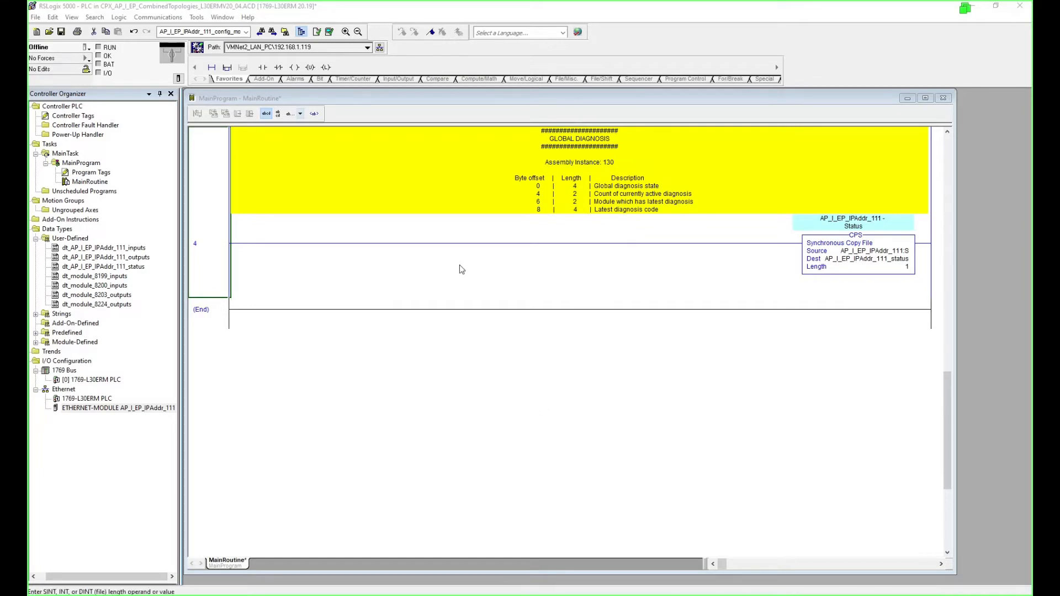
click(219, 256)
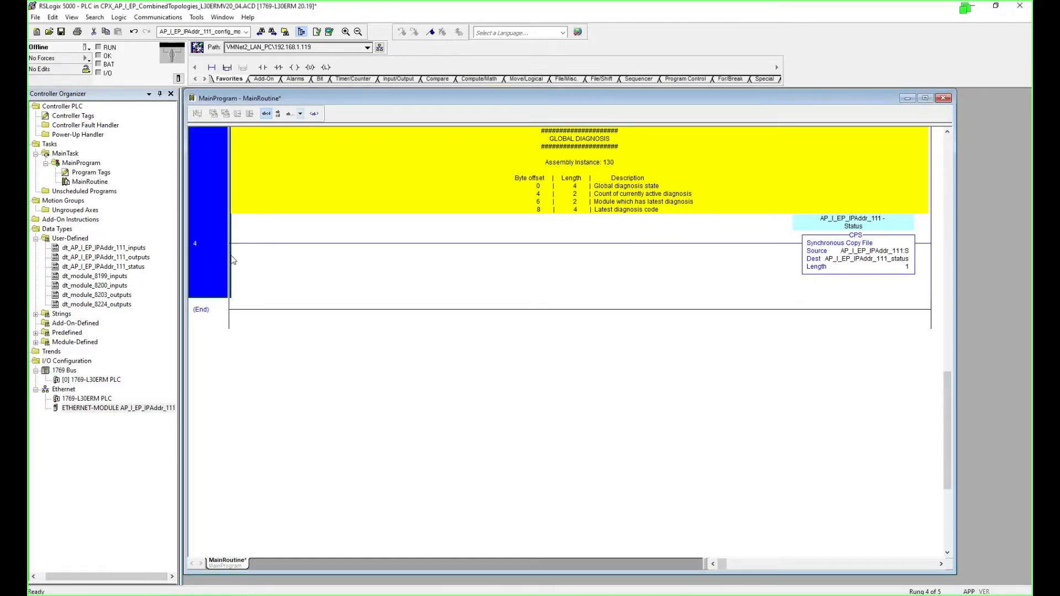
click(62, 32)
Review the source and destination tags of the status, input and output Synchronous Copy File instructions on rungs 2 to 4.
click(212, 304)
click(213, 264)
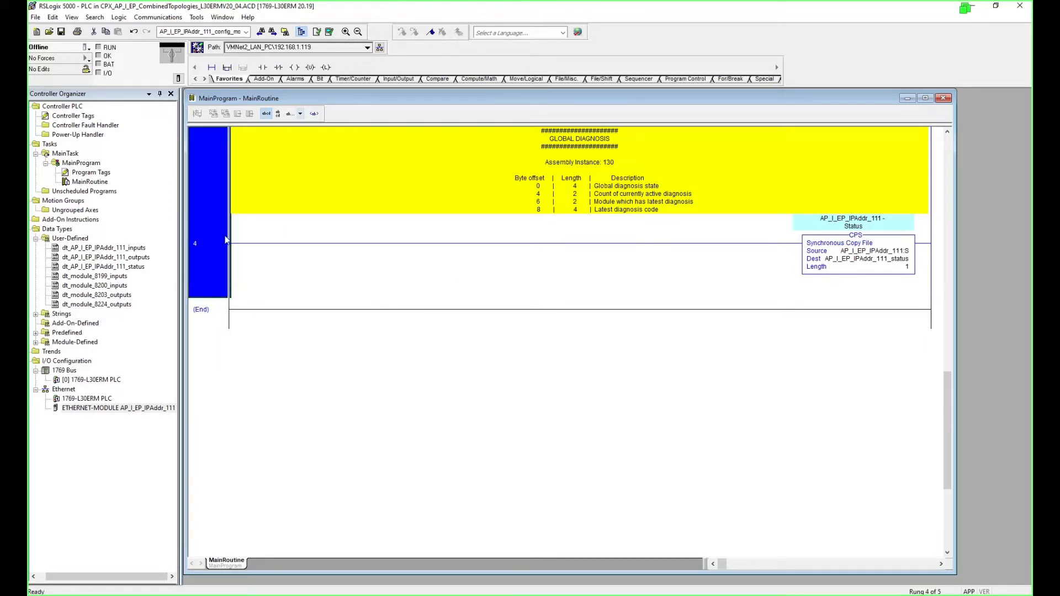
click(892, 251)
scroll(895, 257, up, 5)
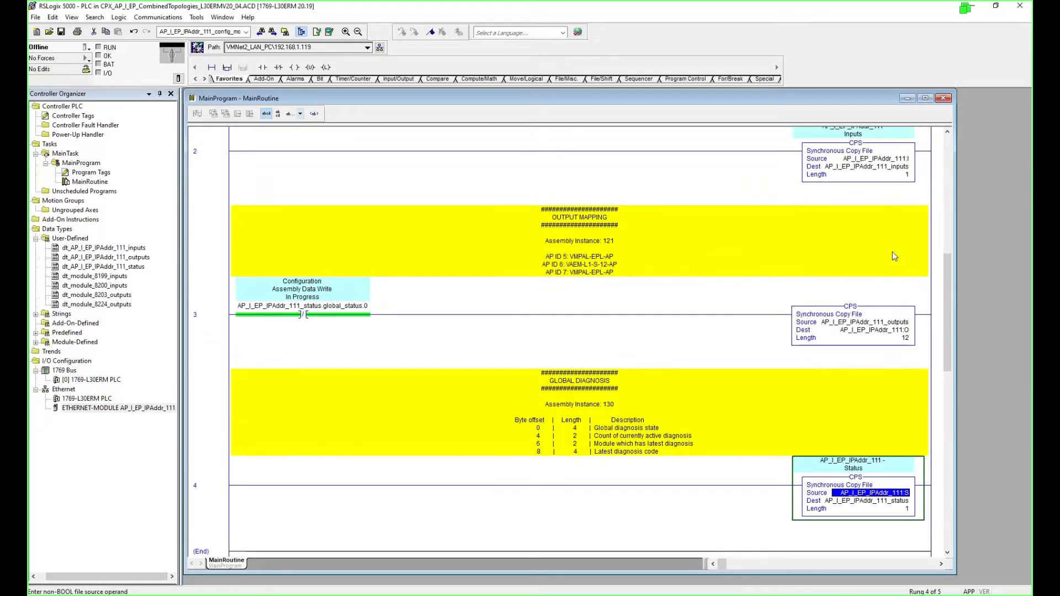
scroll(895, 257, up, 3)
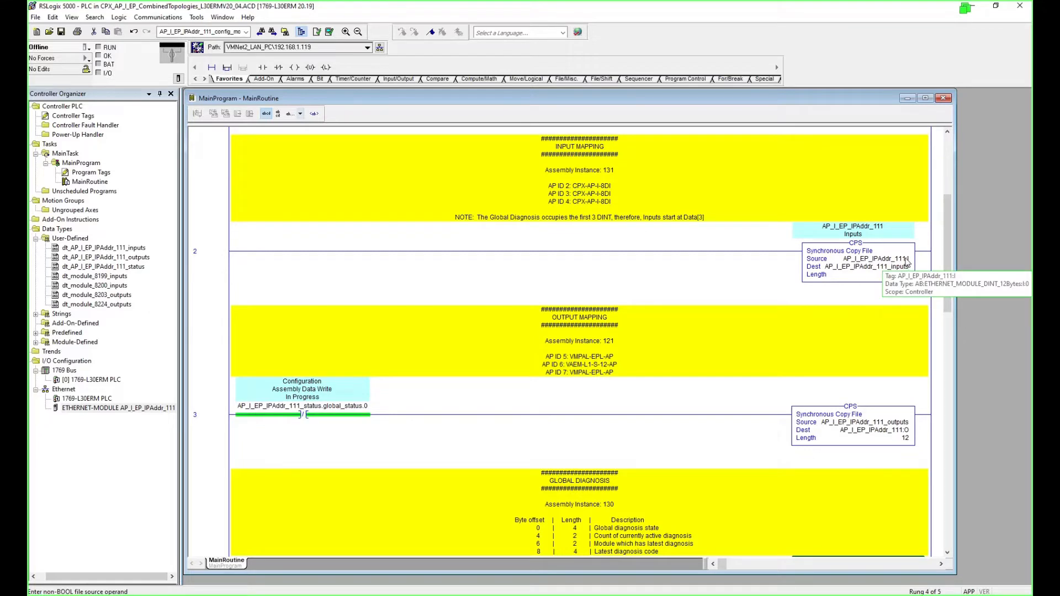
click(908, 266)
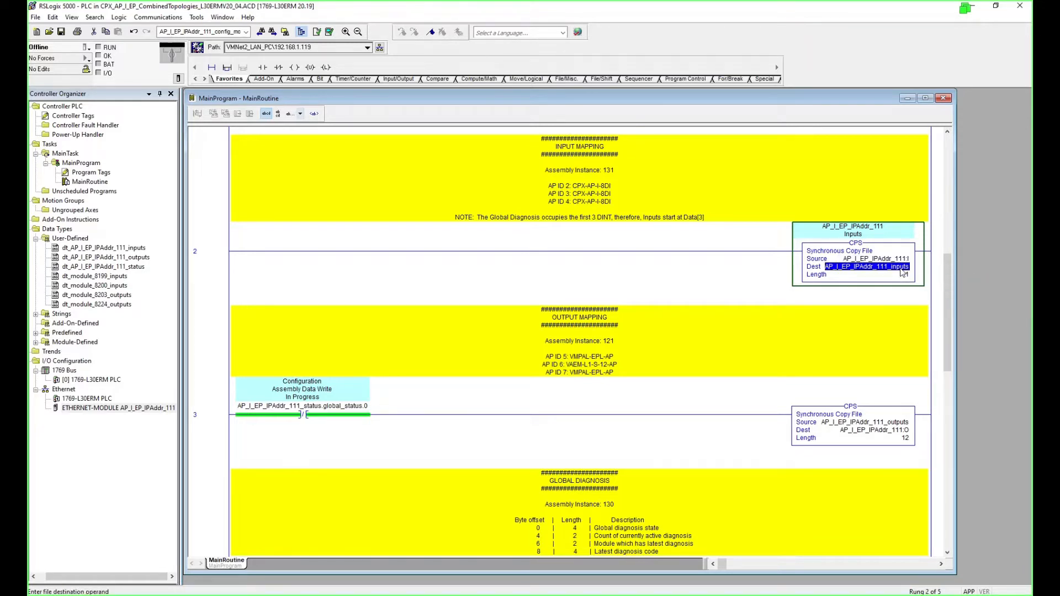
click(897, 431)
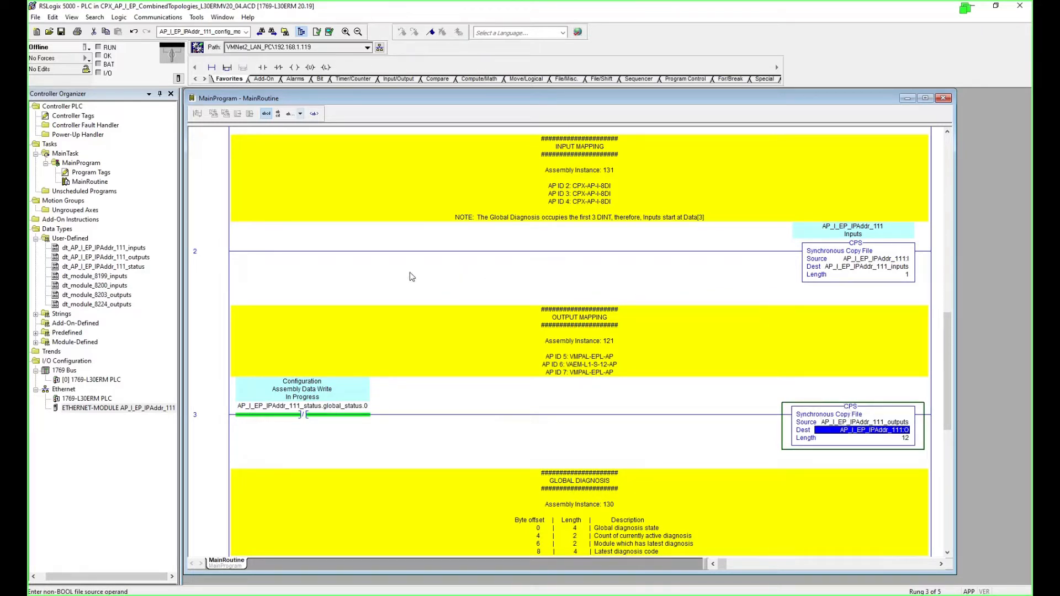
click(230, 260)
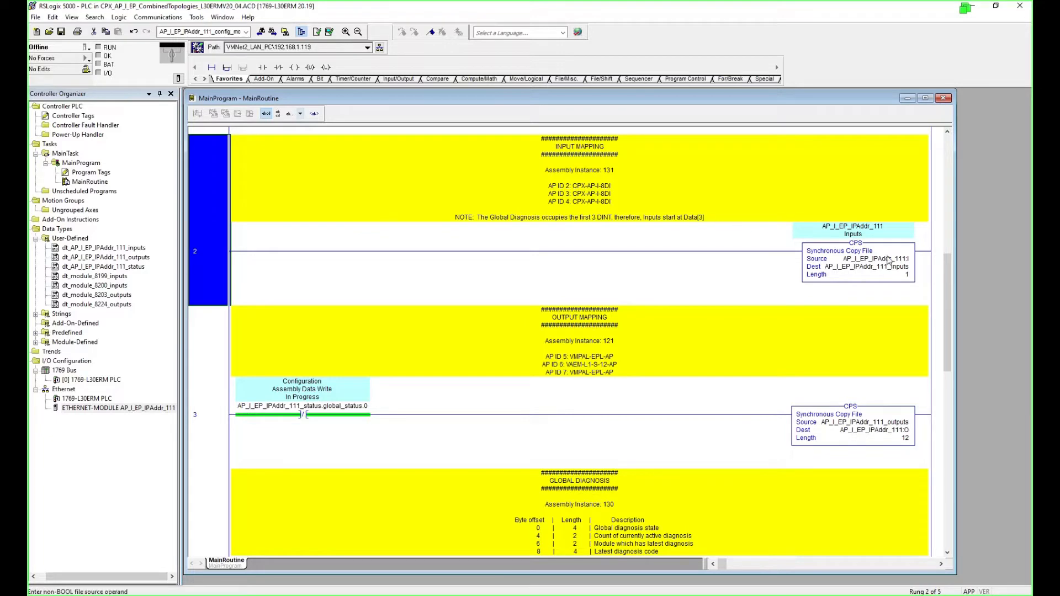
mouse_move(865, 271)
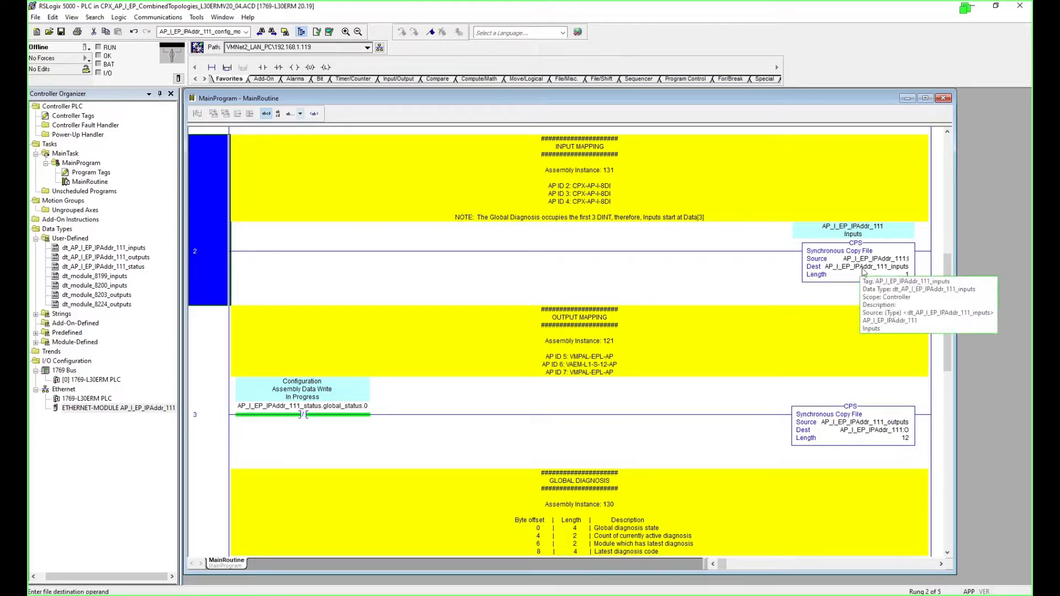
click(897, 276)
click(899, 268)
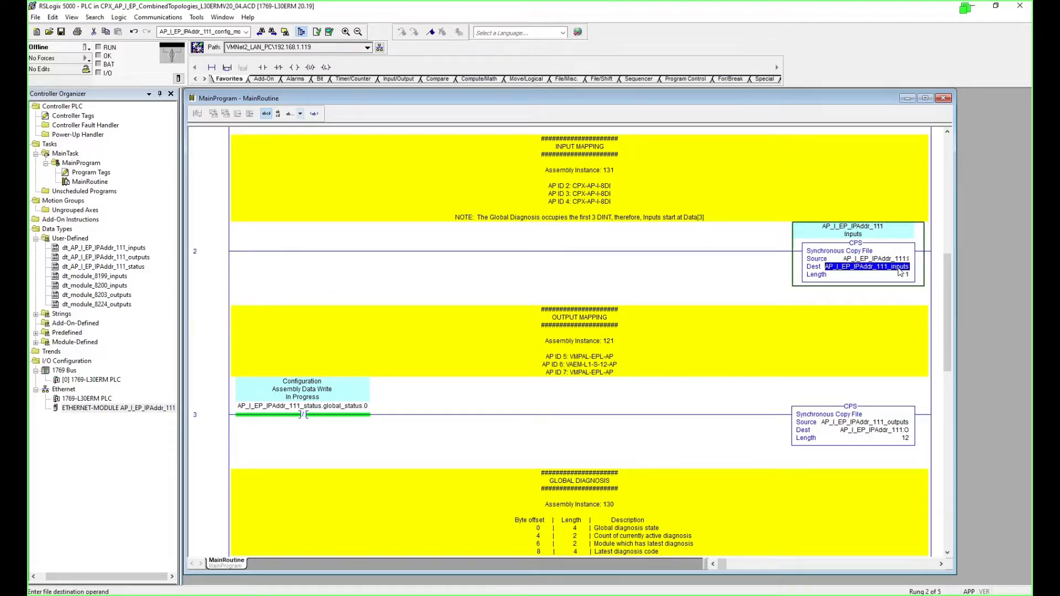
click(897, 423)
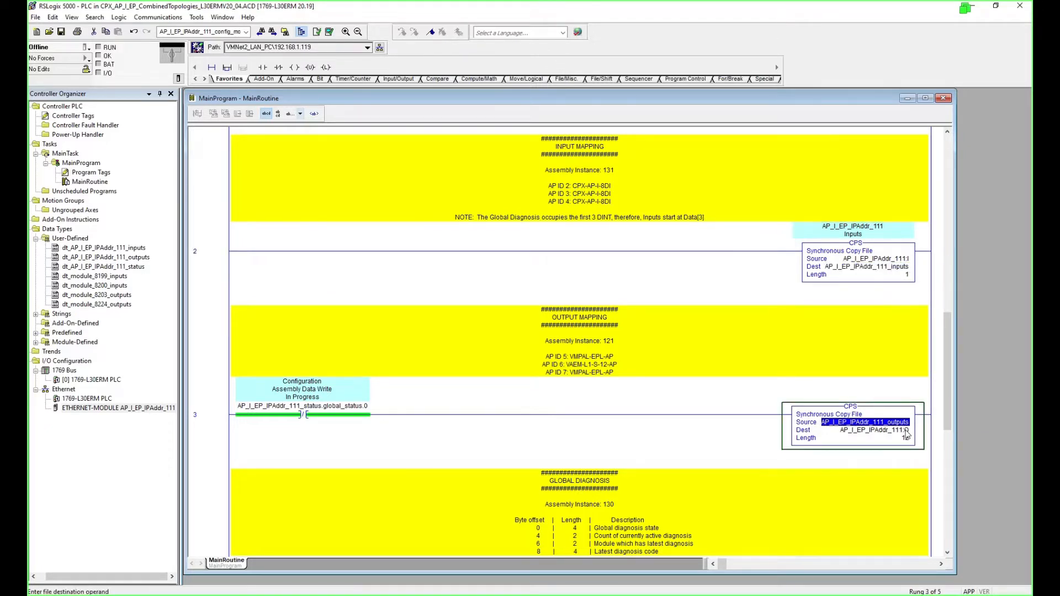
Recheck the source and destination tags of the input and output Synchronous Copy File instructions on rungs 2 and 3 in the maximized routine window.
scroll(899, 431, down, 3)
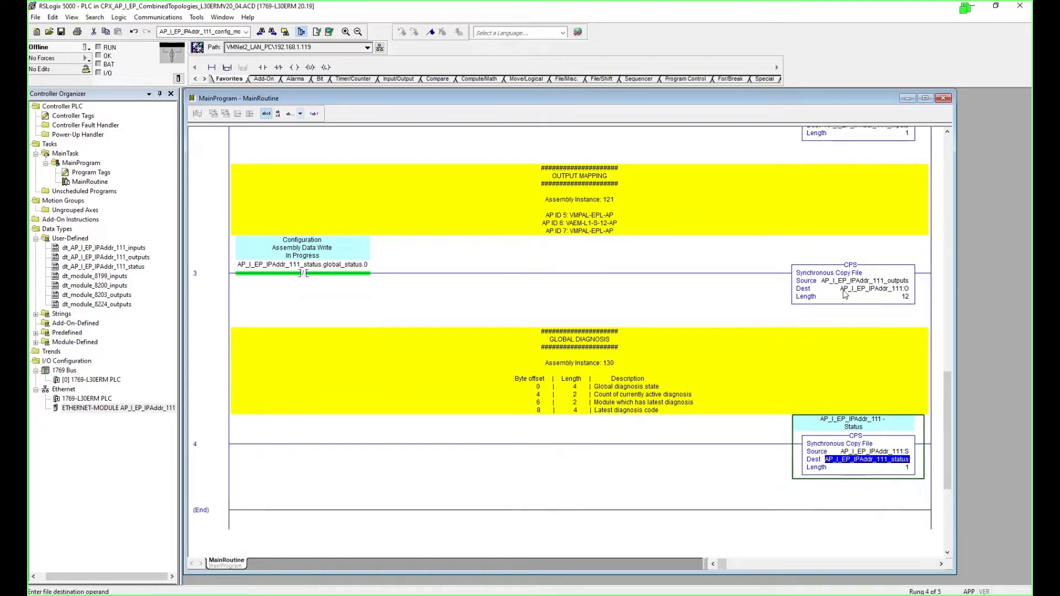
click(893, 287)
scroll(880, 214, up, 3)
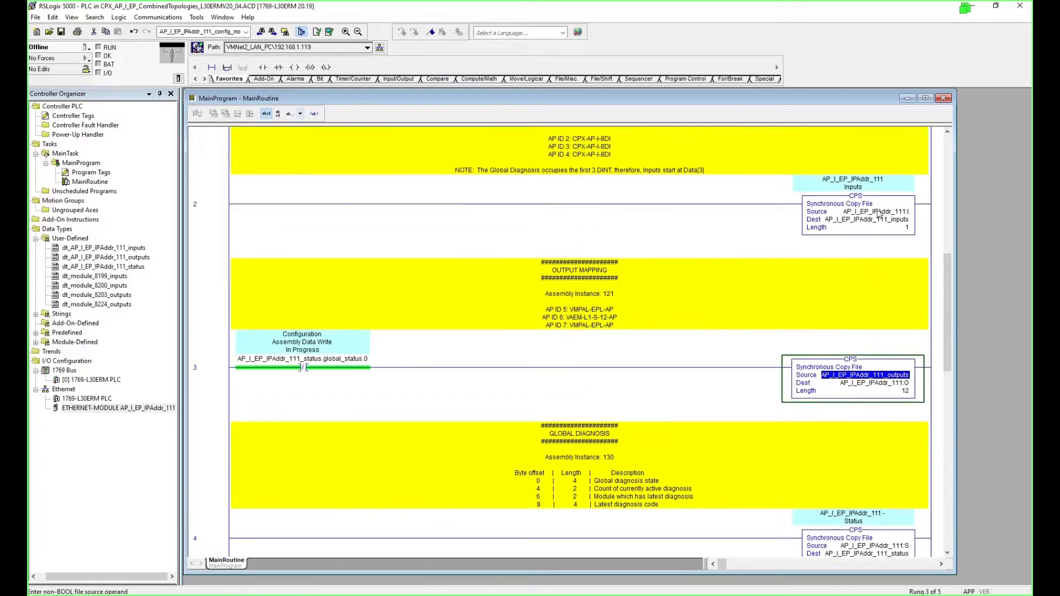
click(891, 222)
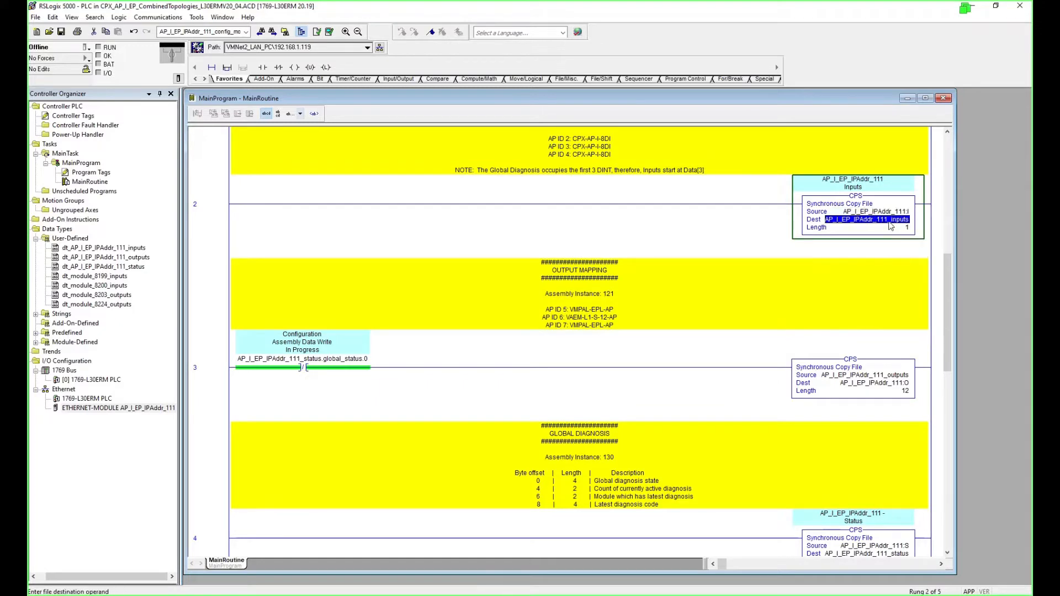
click(926, 98)
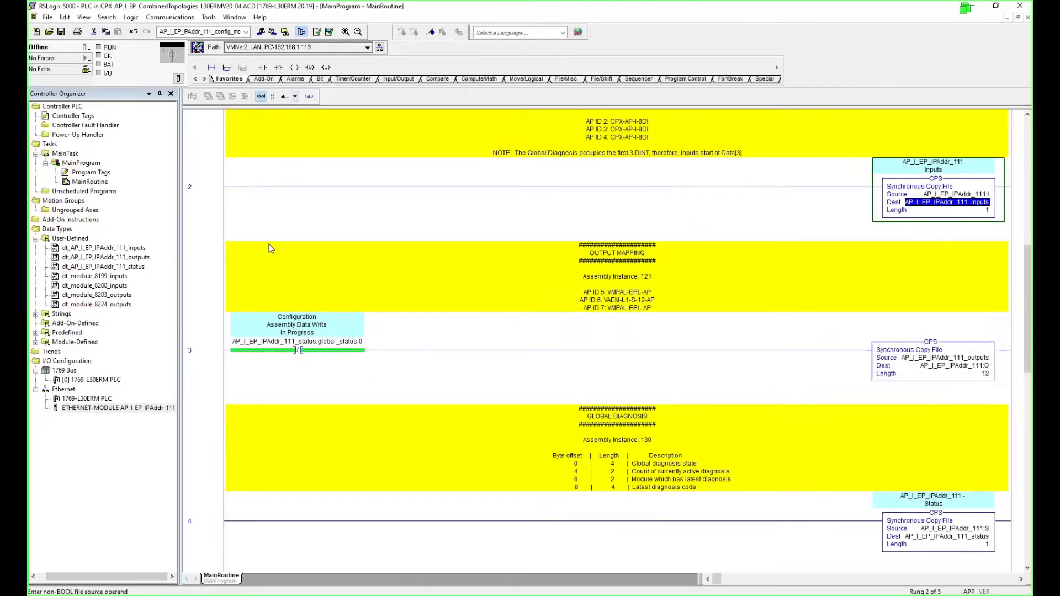
click(222, 190)
click(217, 359)
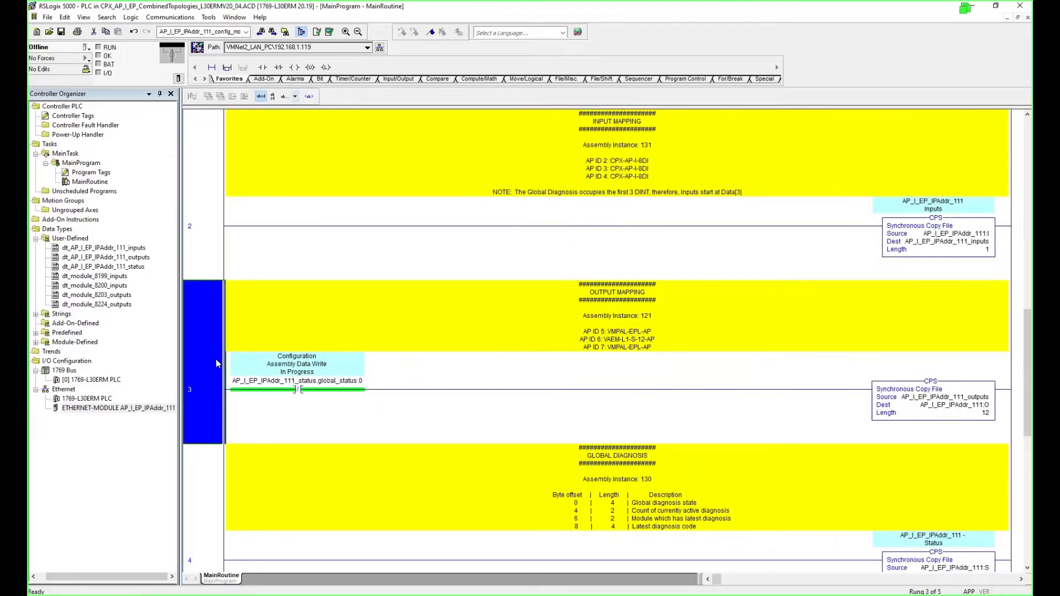
click(214, 261)
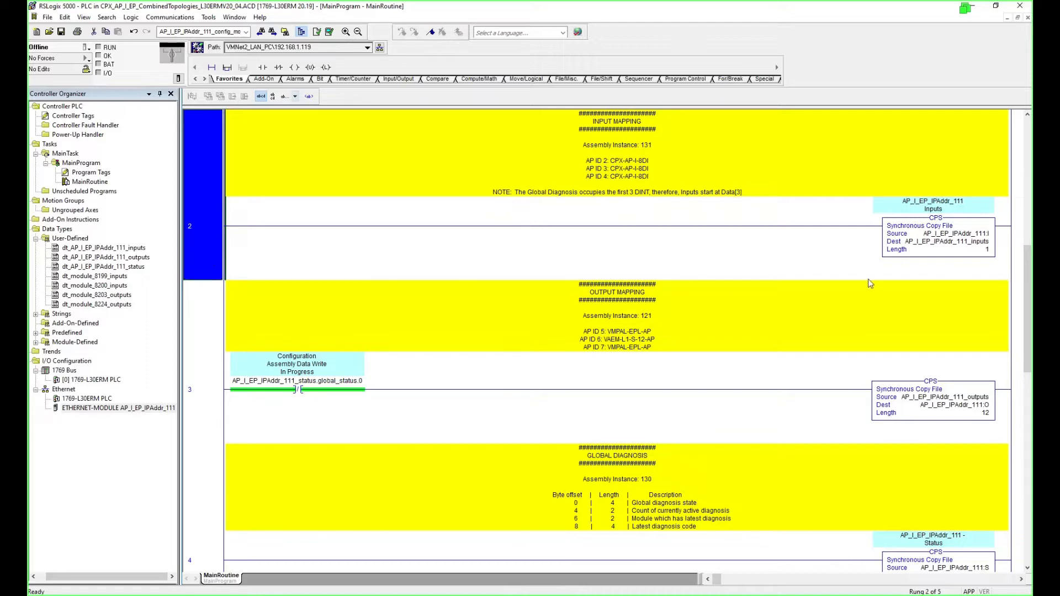
mouse_move(984, 246)
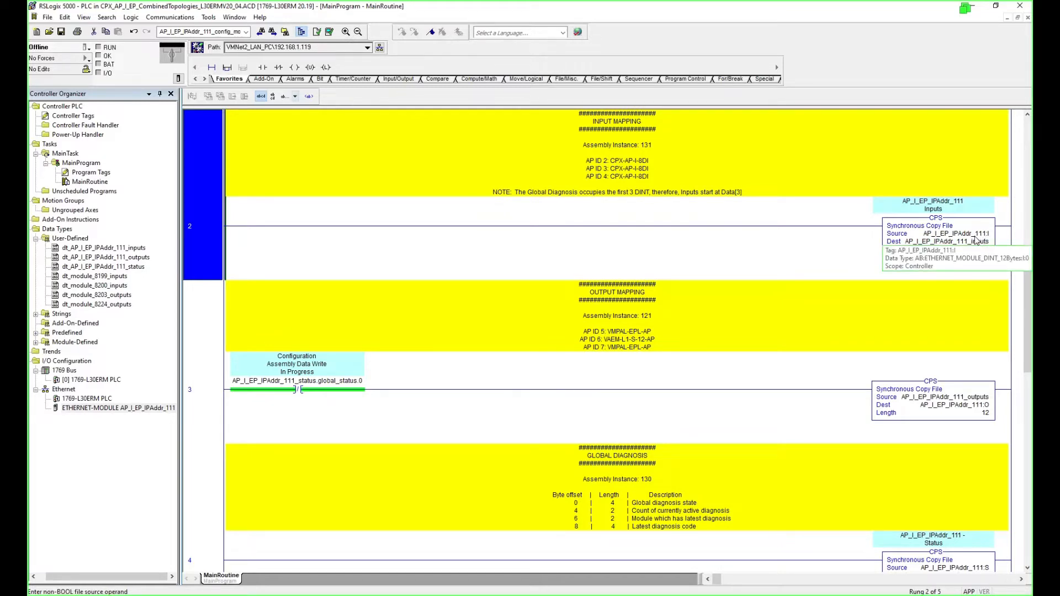
click(967, 242)
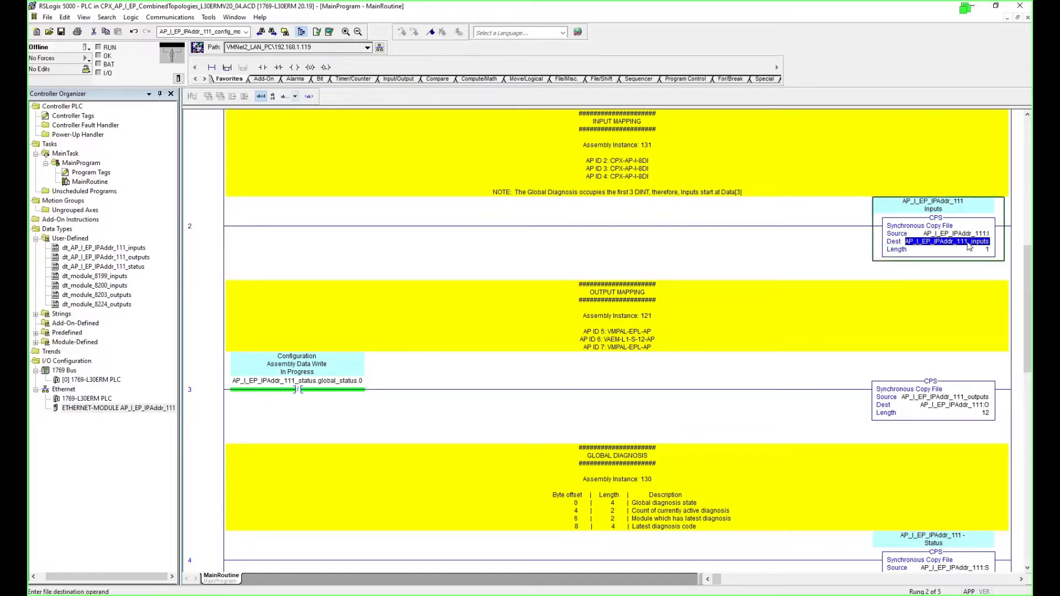
click(980, 399)
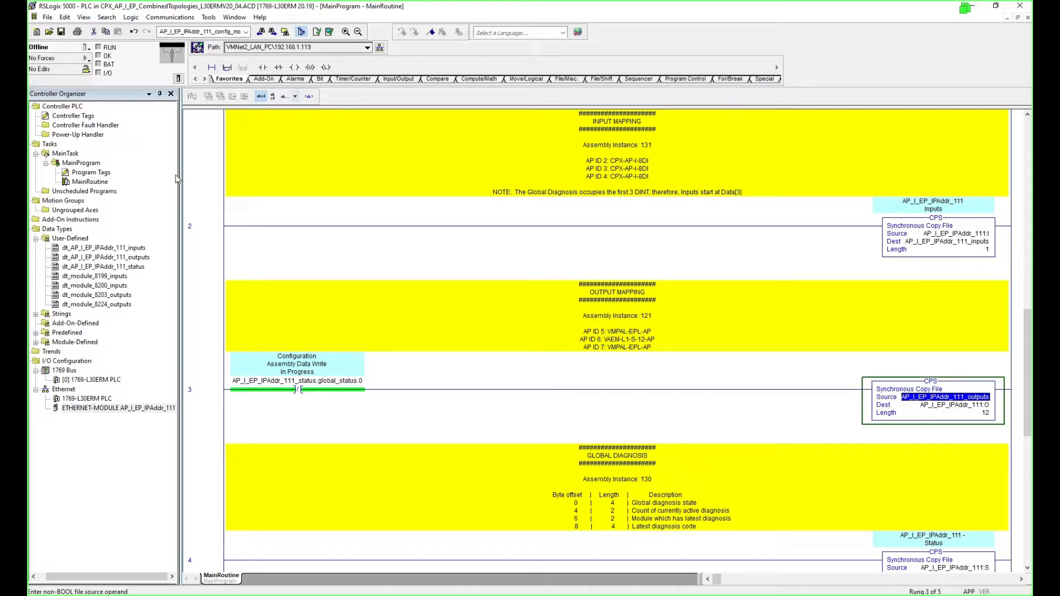
Examine the data types of the AP_I_EP_IPAddr_111_outputs members module_5, module_6 and module_7 in the editable controller tags.
double_click(72, 116)
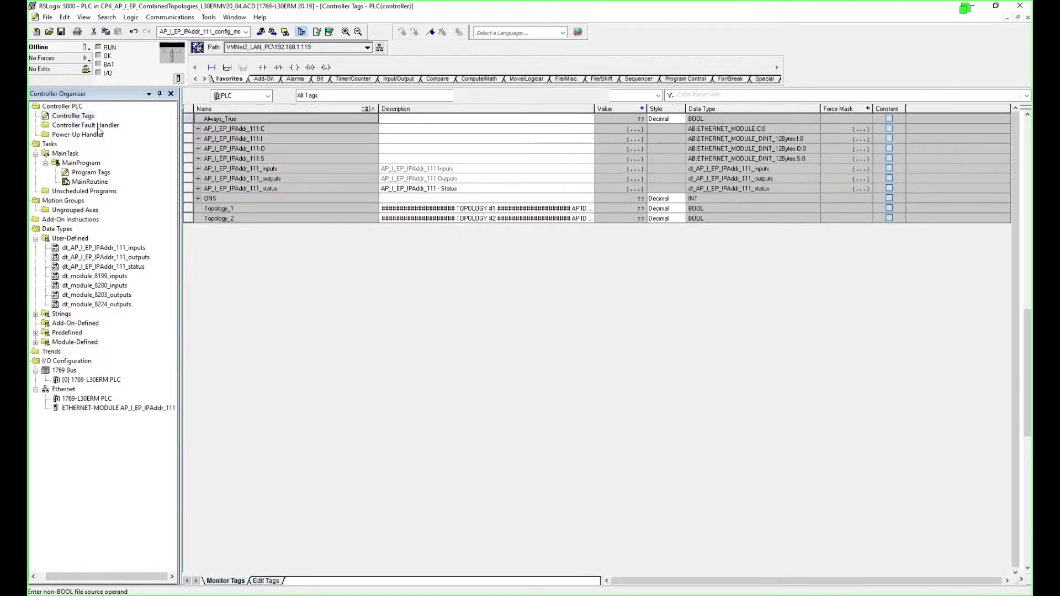
click(265, 581)
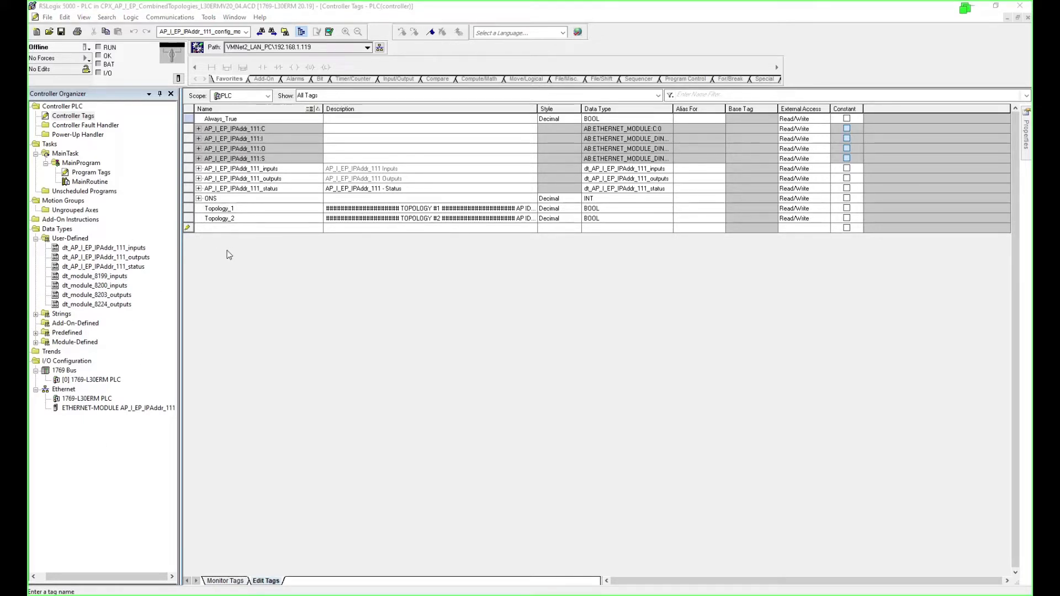
click(203, 182)
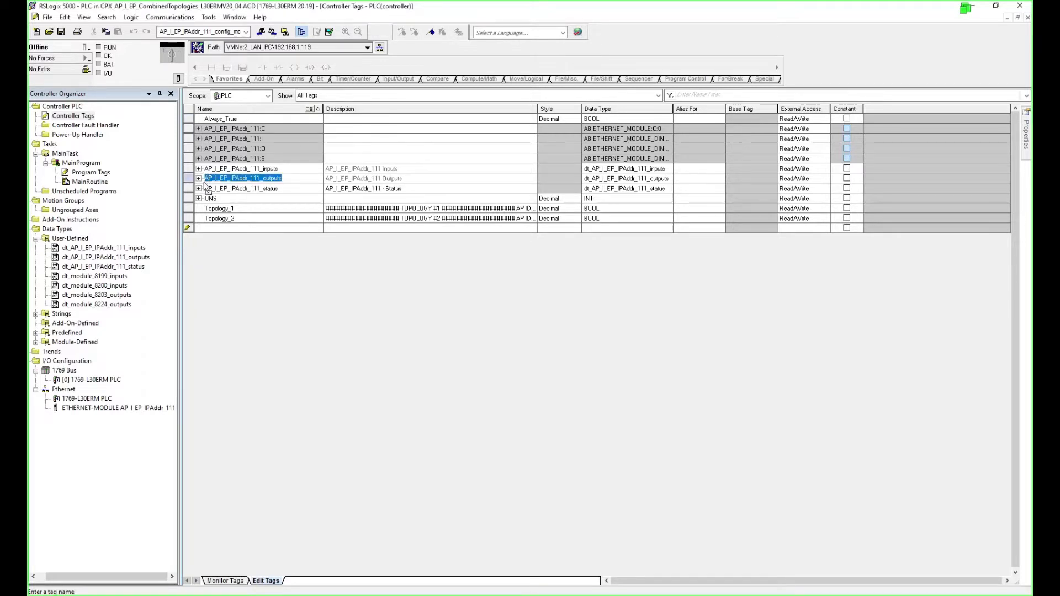
click(198, 178)
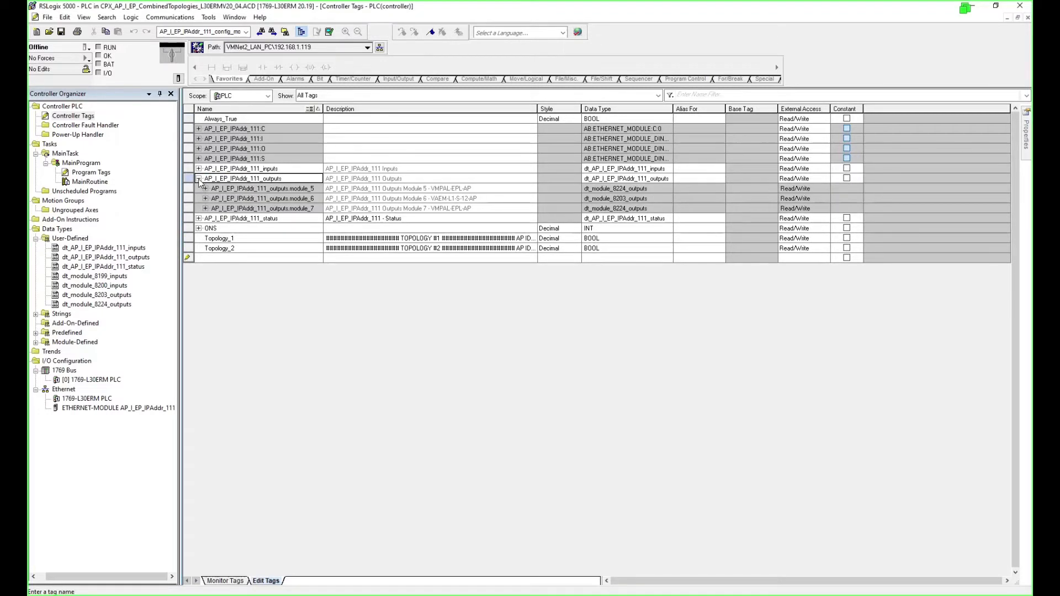
click(664, 188)
click(657, 198)
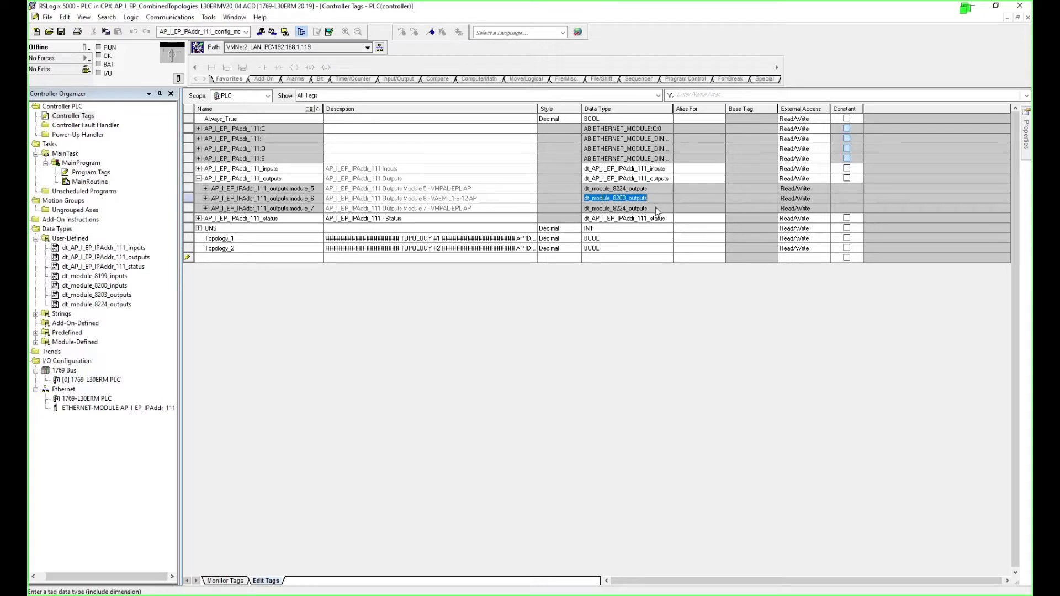
click(655, 207)
Examine the data types of the AP_I_EP_IPAddr_111_inputs members module_2, module_3 and module_4.
click(198, 169)
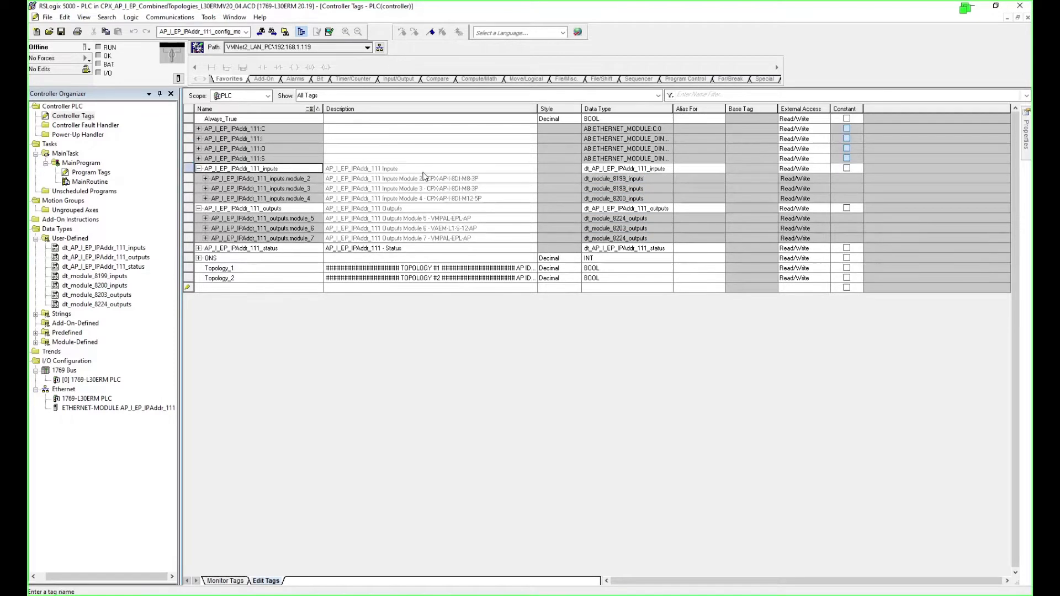
click(651, 179)
click(654, 188)
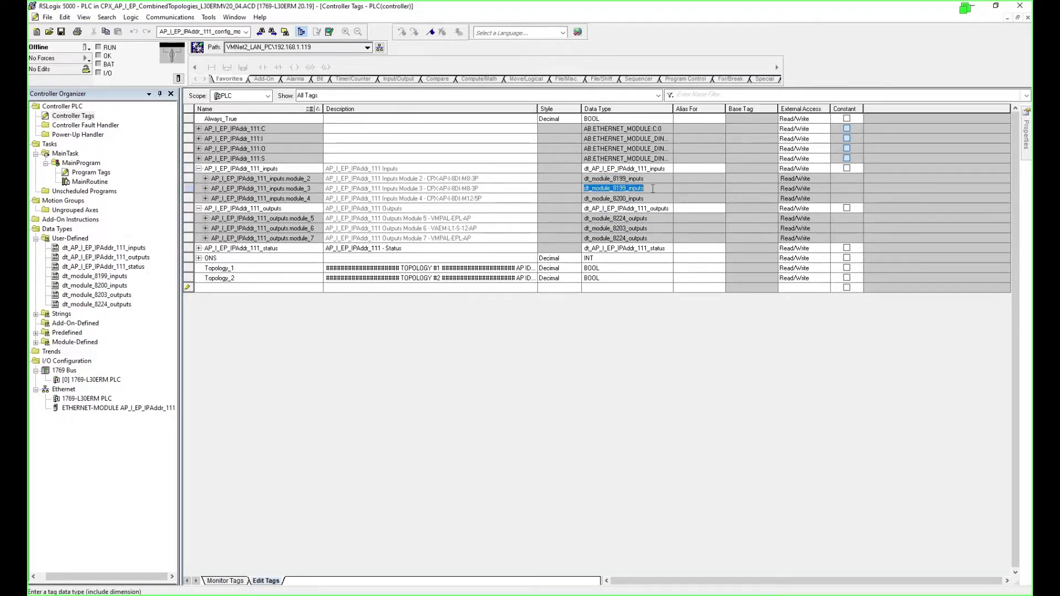
click(655, 198)
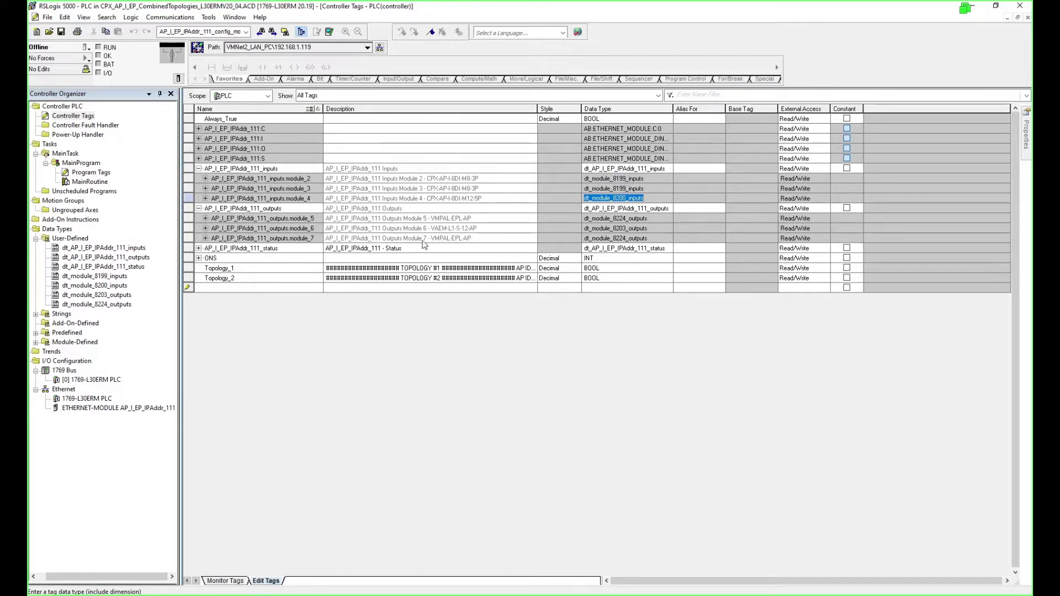
click(656, 189)
click(657, 179)
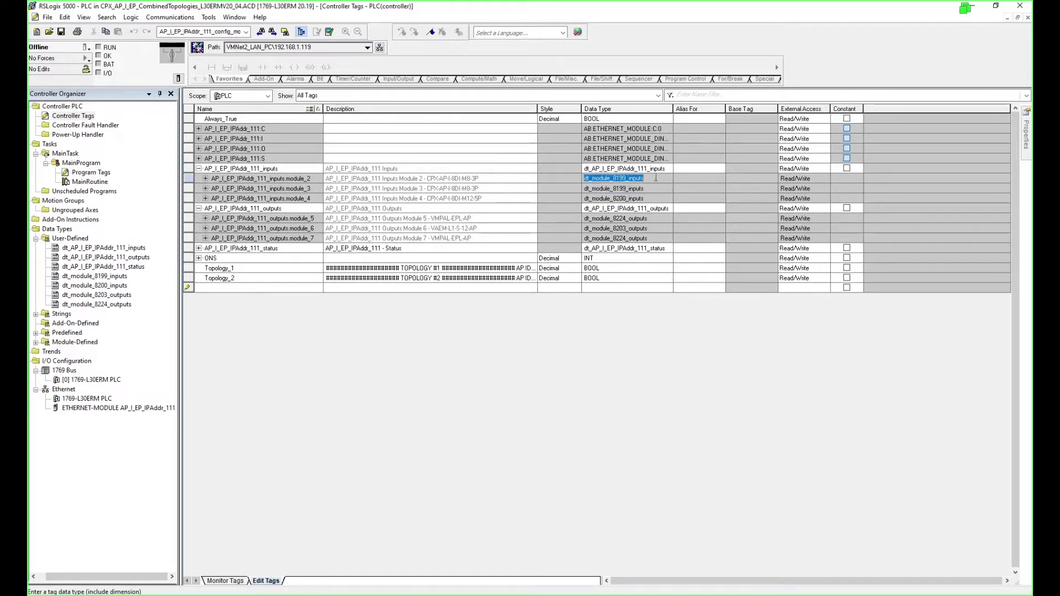
click(657, 188)
click(655, 199)
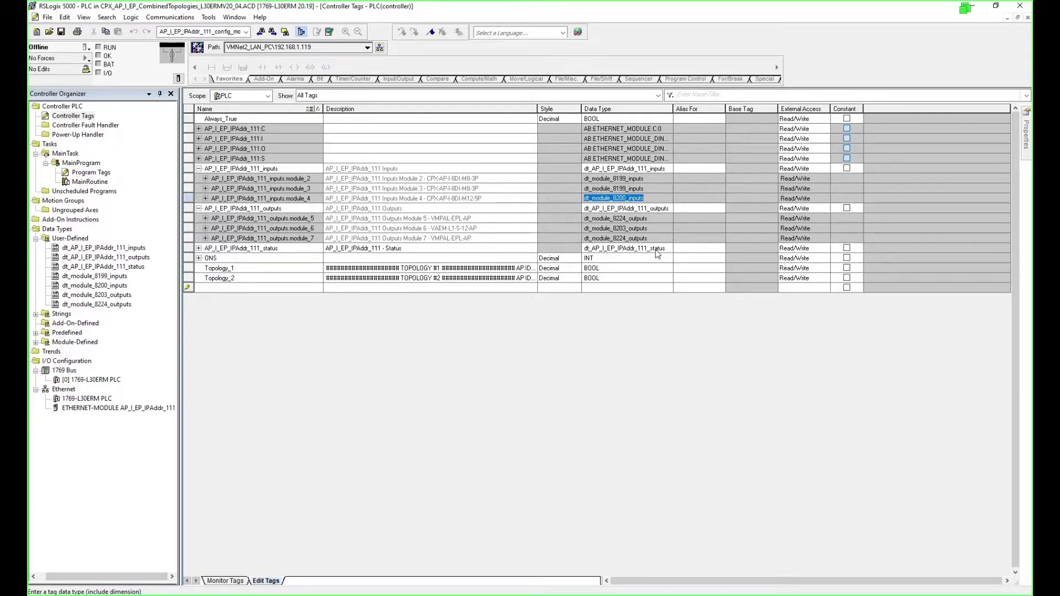
Check the AP_I_EP_IPAddr_111 Ethernet module's properties without changes, and return to the maximized controller tags.
double_click(133, 409)
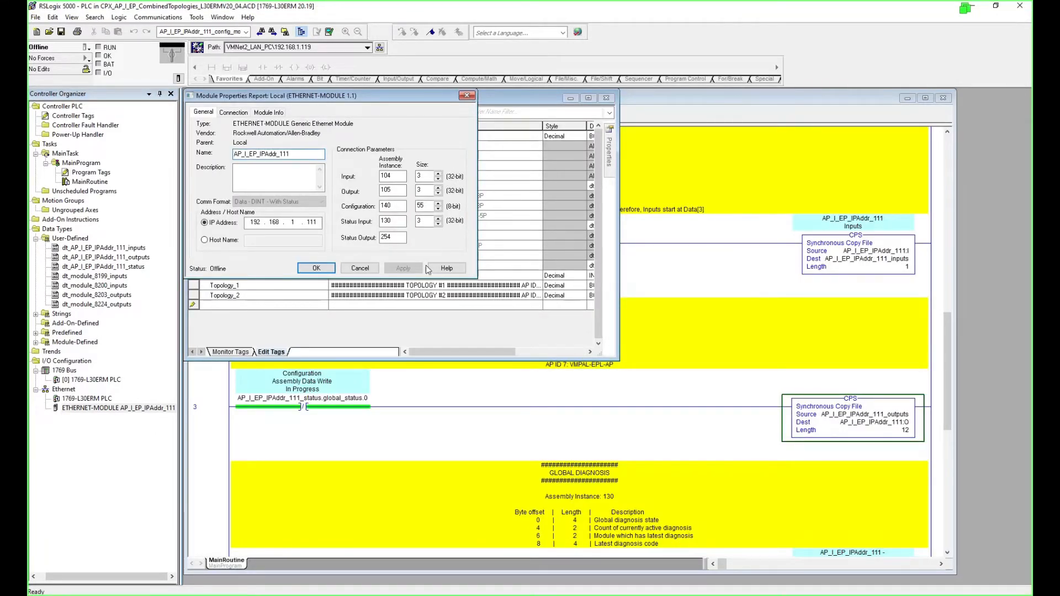
click(360, 268)
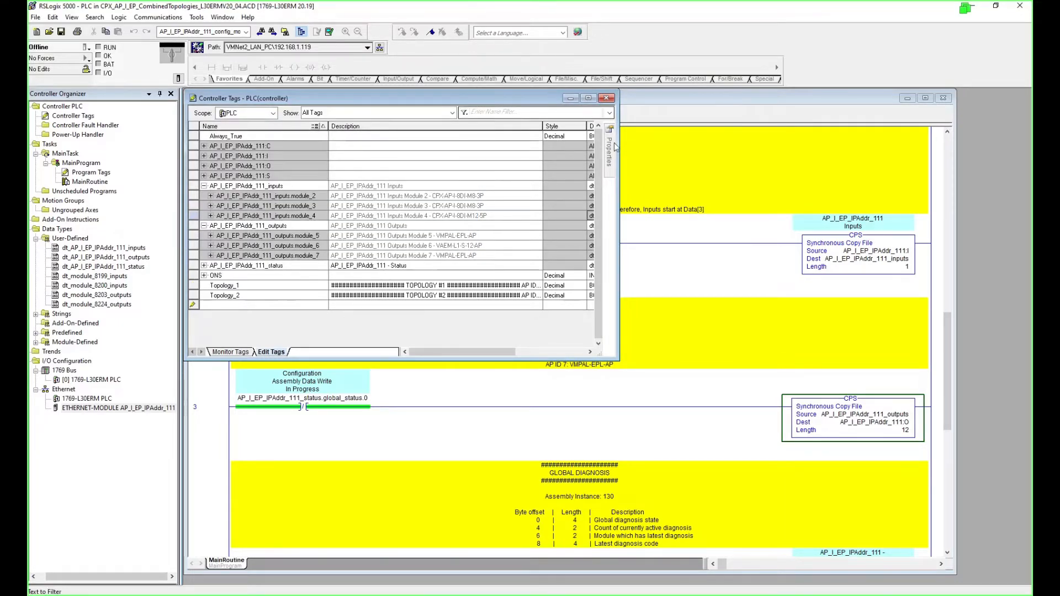
click(588, 99)
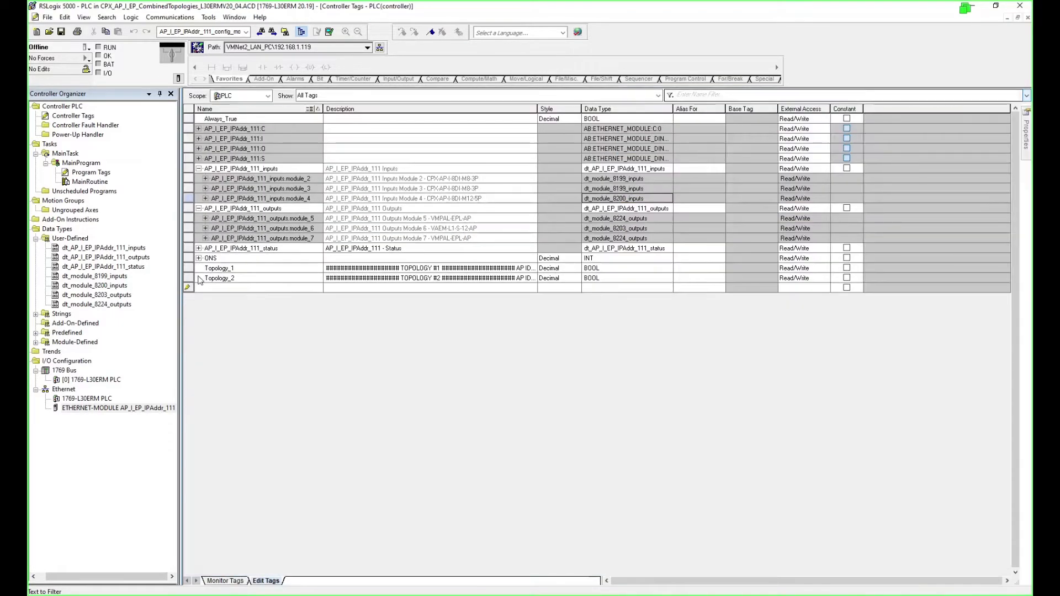
Inspect the members of the user-defined data type dt_module_8199_inputs and close its definition without changes.
click(108, 278)
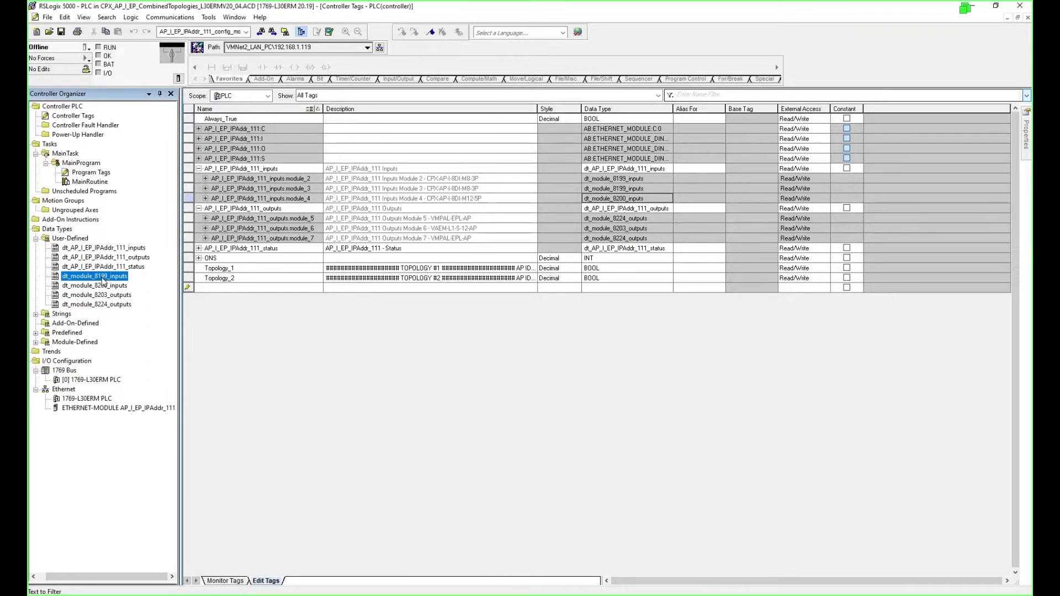
double_click(103, 278)
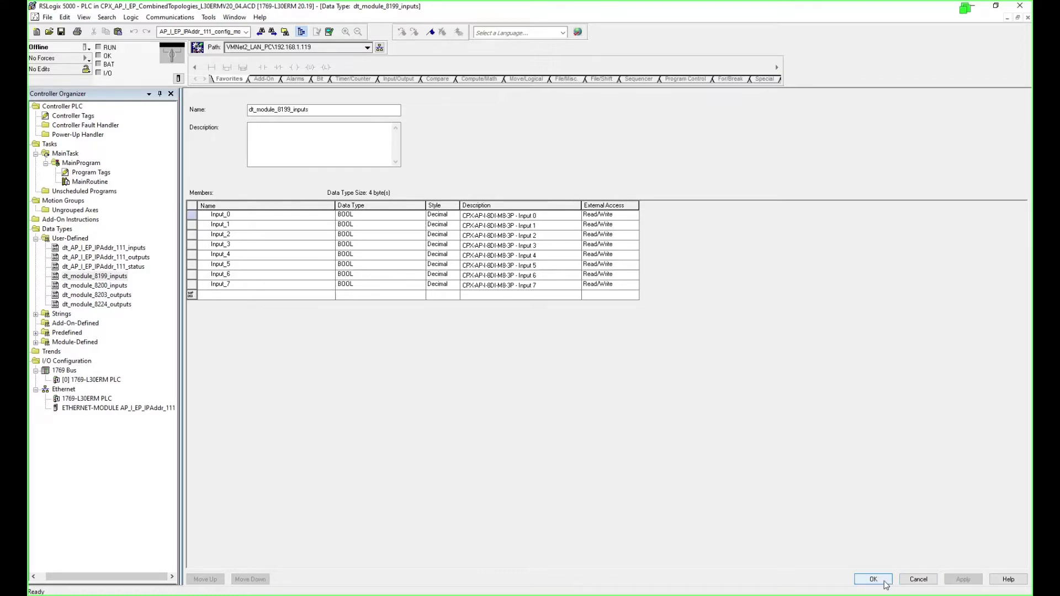
click(919, 580)
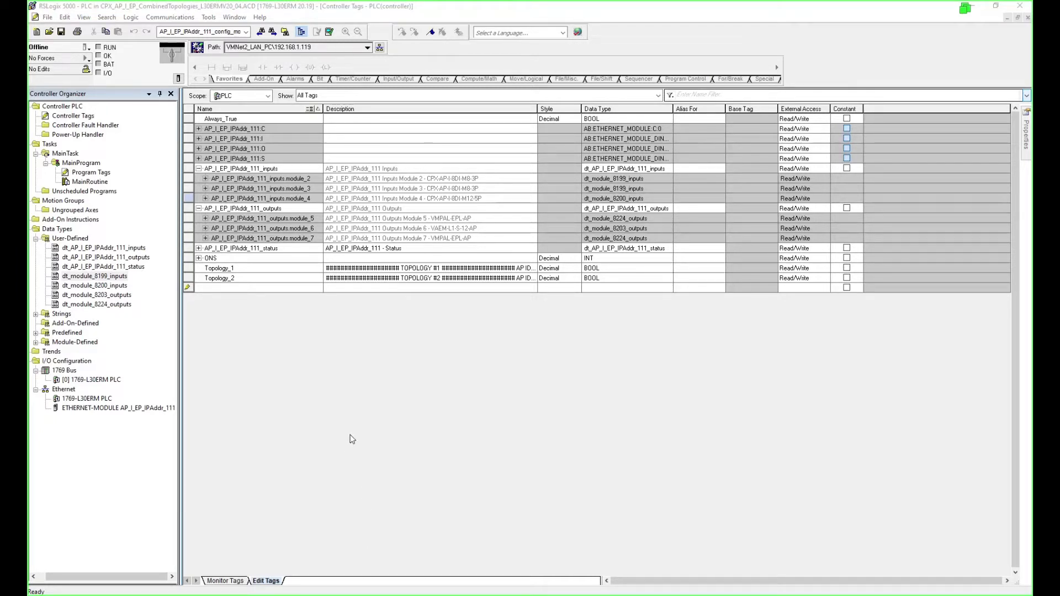
Add described controller tags Upper_Mod1_Vs3_InputMod1 to InputMod3 as dt_module_8199_inputs, ValveTerm1 and ValveTerm3 as dt_module_8224_outputs, and ValveTerm2 as dt_module_8203_outputs.
click(221, 290)
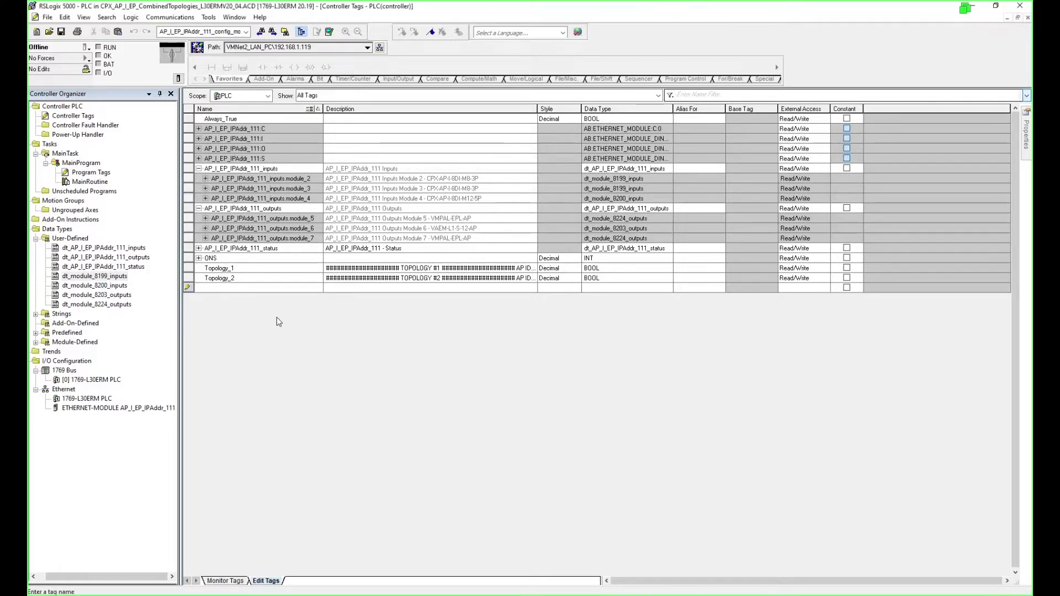
text(Upper_Mod1_Vs3_InputMod1	Module 1 Vs3 Input Module 1 8199_inputs CPX-AP-I-8DI-M8-3P	dt_module_8199_inputs Upper_Mod1_Vs3_InputMod2	Module 1 Vs3 Input Module 2 8199_inputs CPX-AP-I-8DI-M8-3P	dt_module_8199_inputs Upper_Mod1_Vs3_InputMod3	Module 1 Vs3 Input Module 2 8200_inputs CPX-AP-I-8DI-M12-5P	dt_module_8199_inputs Upper_Mod1_Vs3_ValveTerm1	Module 1 Vs3 Valve Terminal 1 8224_outputs VMPAL-EPL-AP	dt_module_8224_outputs Upper_Mod1_Vs3_ValveTerm2	Module 1 Vs3 Valve Terminal 2 8203_outputs VAEM-L1-S-12-AP	dt_module_8203_outputs Upper_Mod1_Vs3_ValveTerm3	Module 1 Vs3 Valve Terminal 3 8224_outputs VMPAL-EPL-AP	dt_module_8224_outputs)
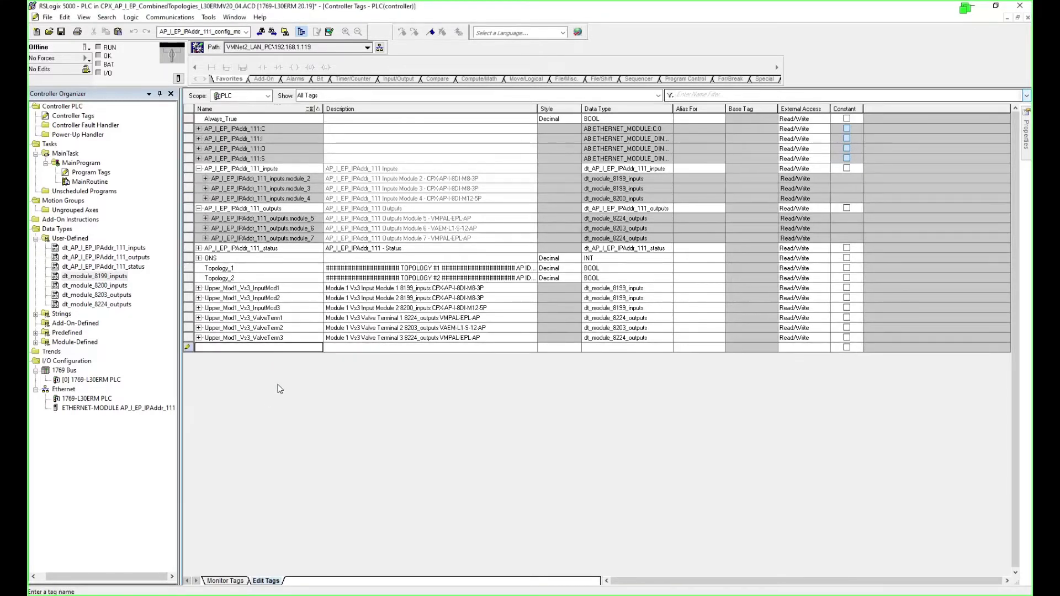
click(236, 289)
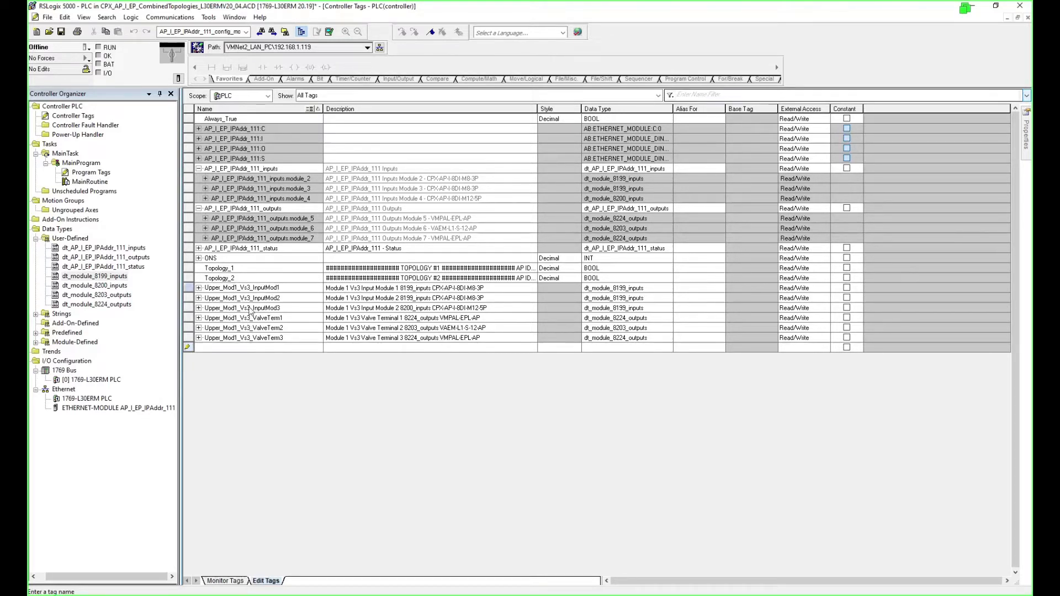
Review the names, descriptions and data types of the Upper_Mod1_Vs3 input module and valve terminal tags.
drag(238, 288, 204, 288)
click(241, 288)
click(301, 301)
double_click(297, 307)
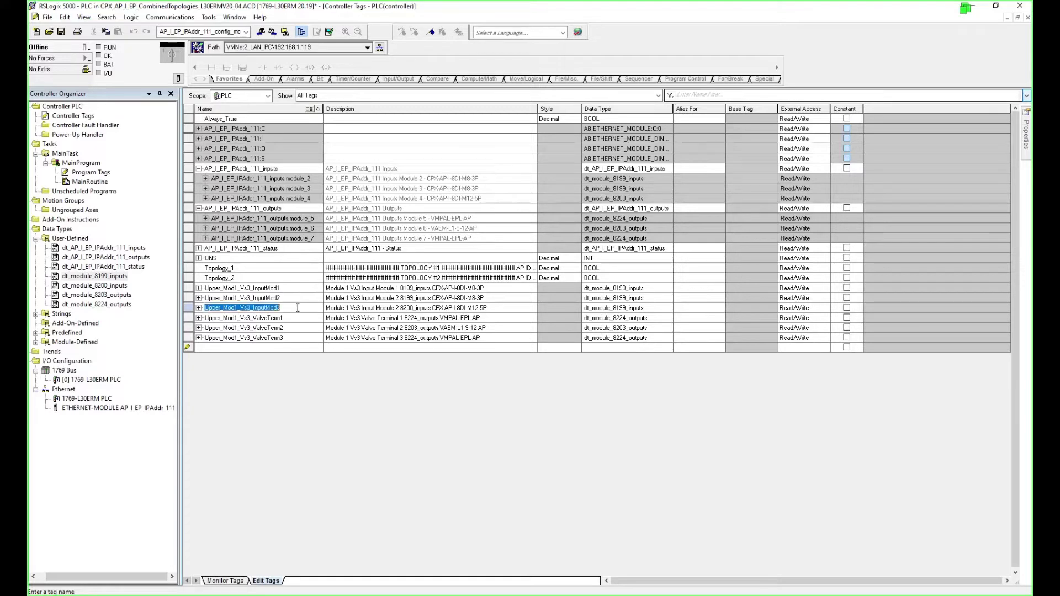
double_click(291, 319)
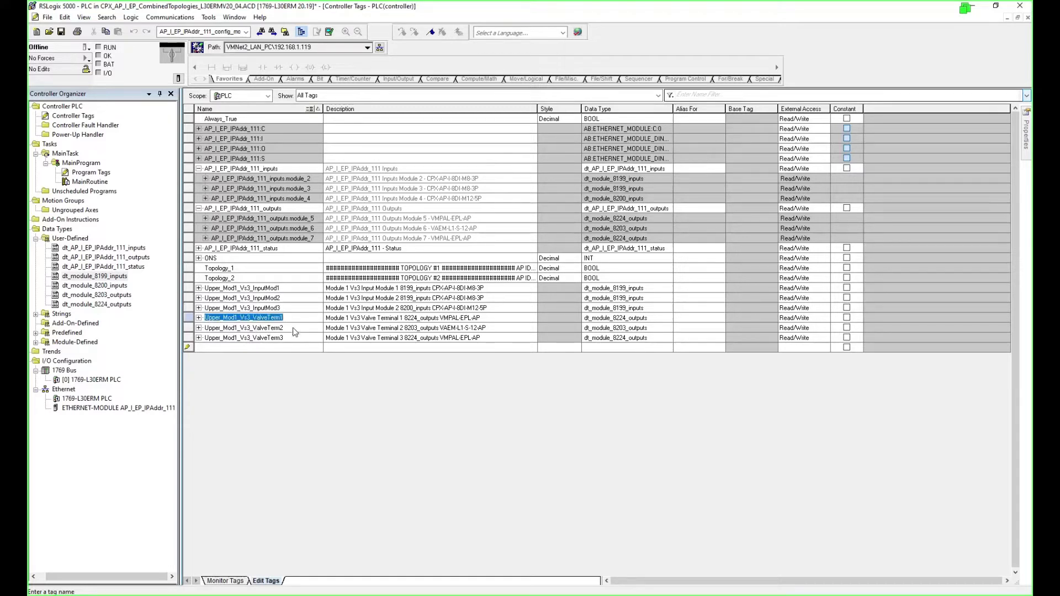
double_click(292, 328)
double_click(292, 337)
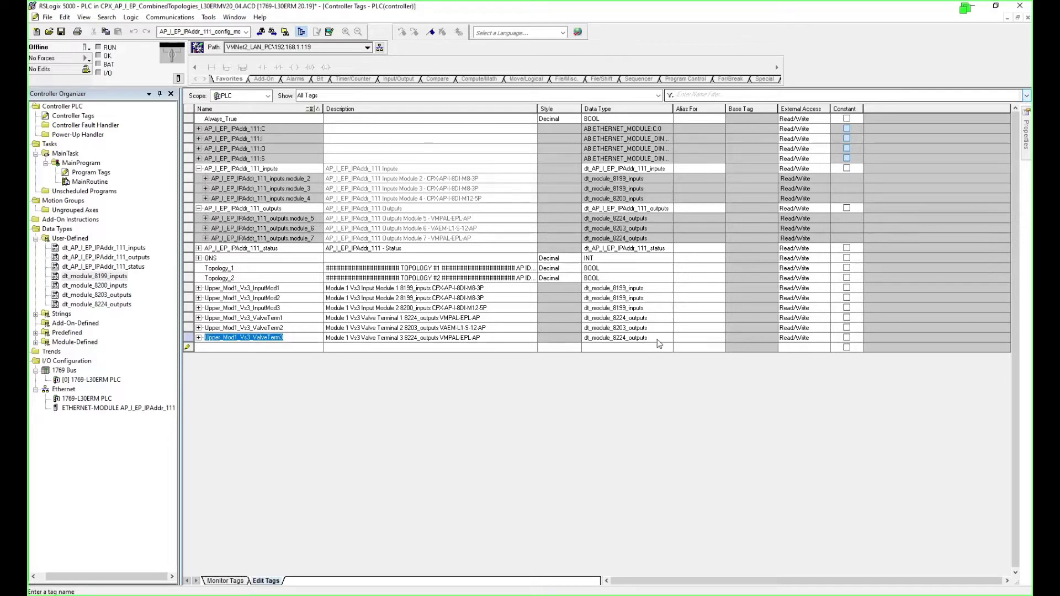
double_click(291, 319)
double_click(303, 339)
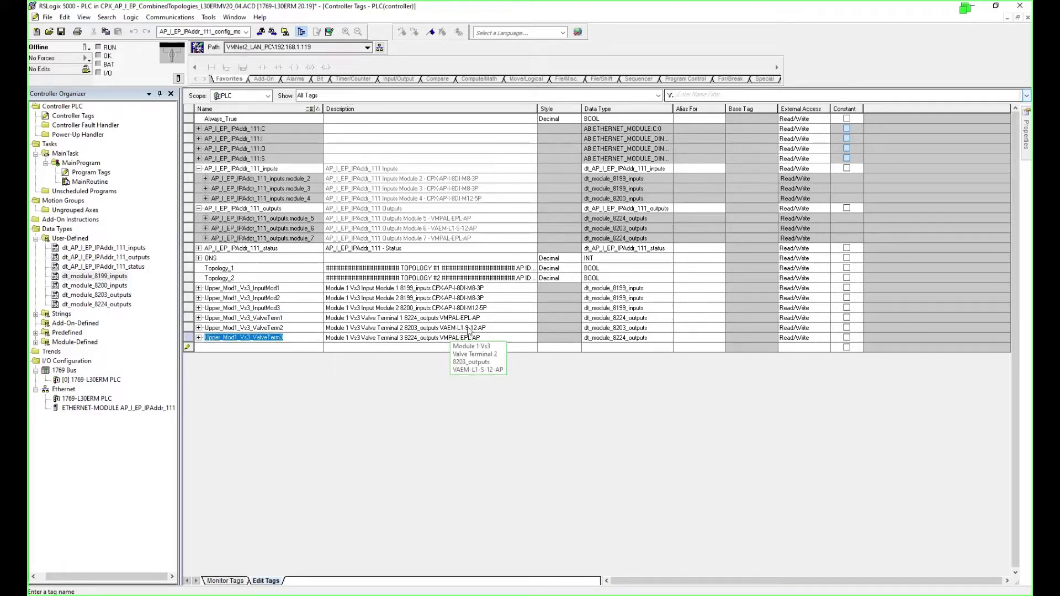
double_click(283, 328)
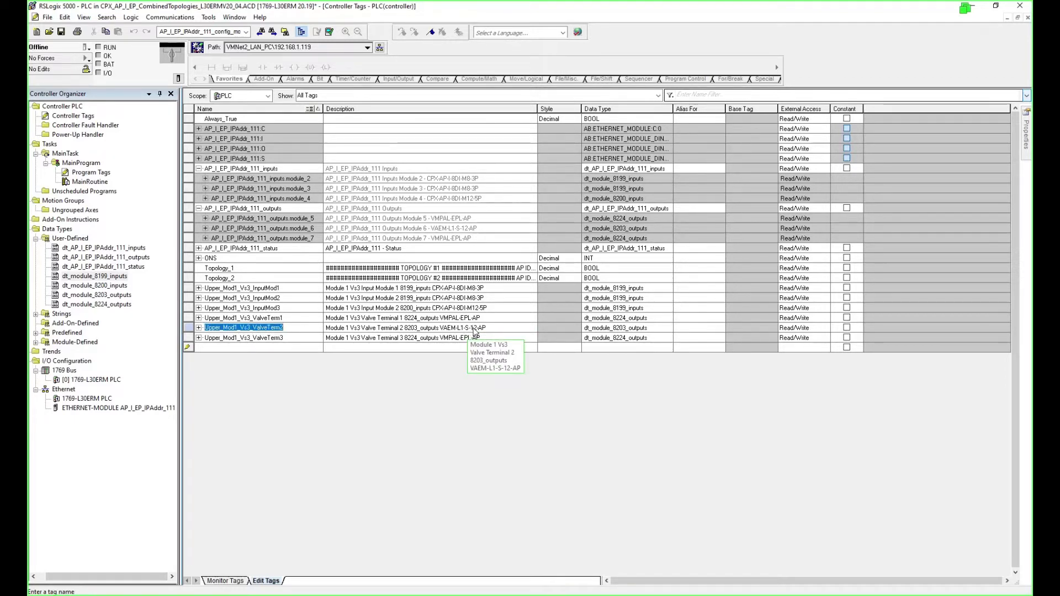
double_click(299, 309)
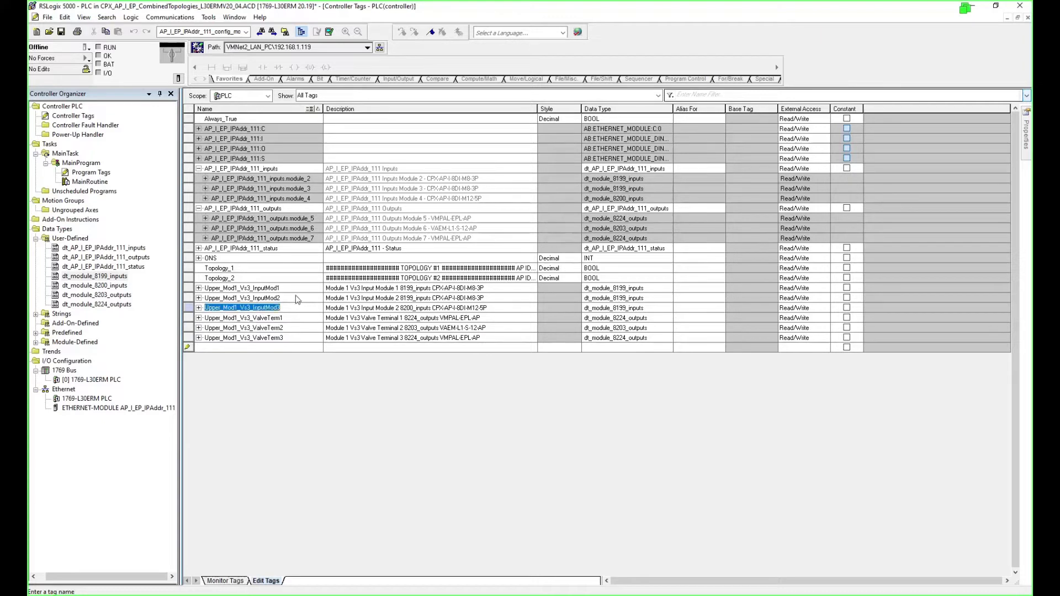
click(297, 277)
click(296, 287)
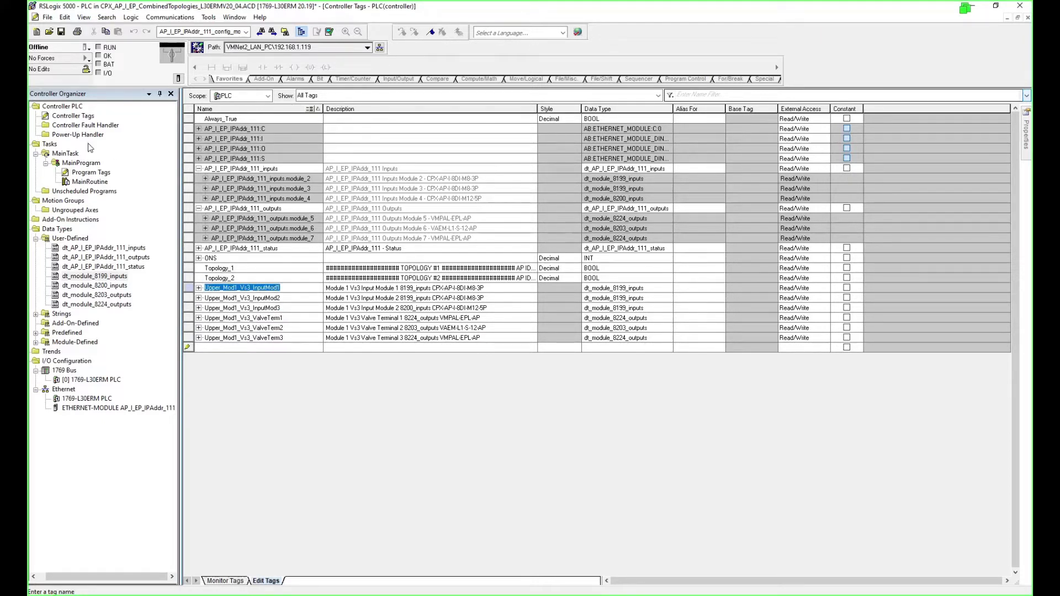
Compare the tags used by MainRoutine's input and output copy instructions with the list of controller tags.
key(ctrl+Tab)
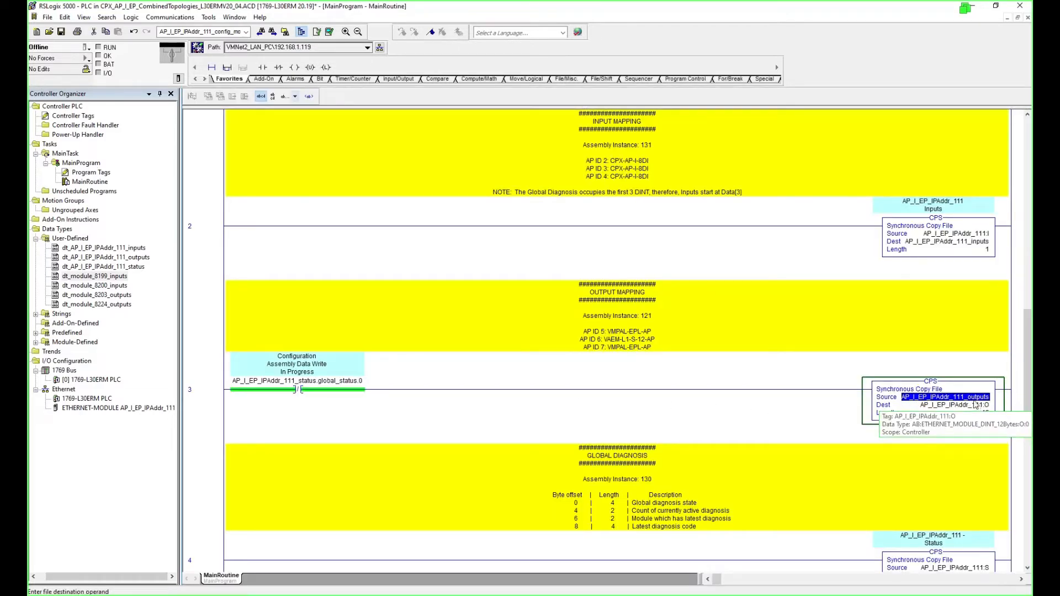
click(979, 244)
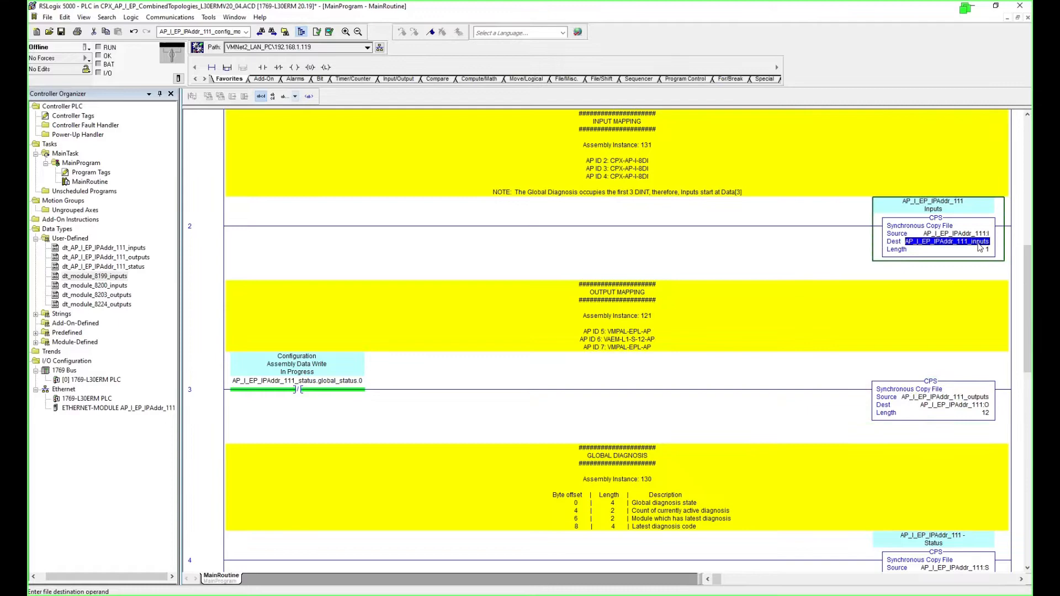
click(977, 397)
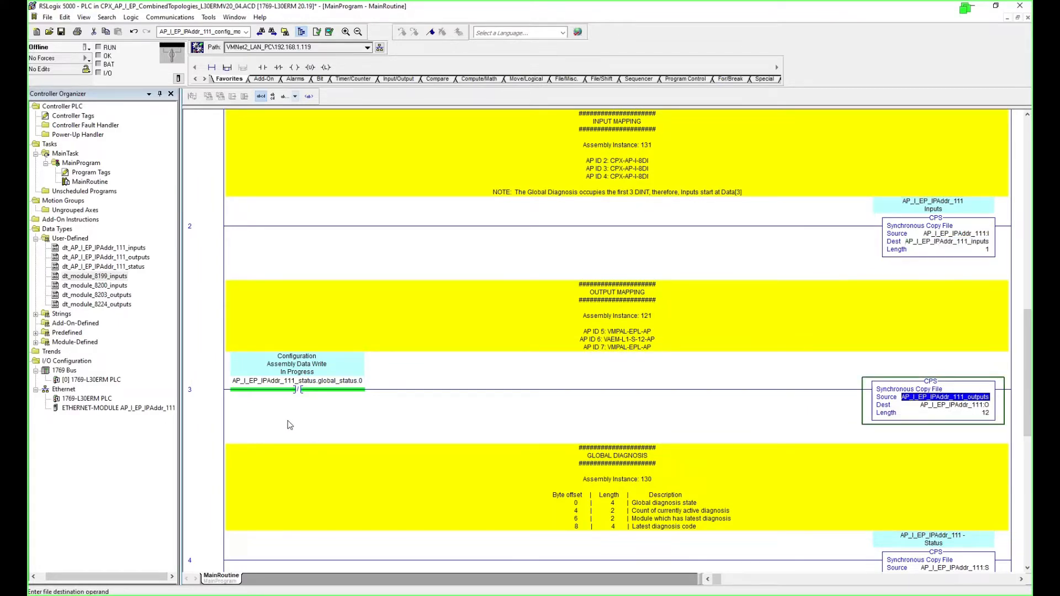
key(ctrl+Tab)
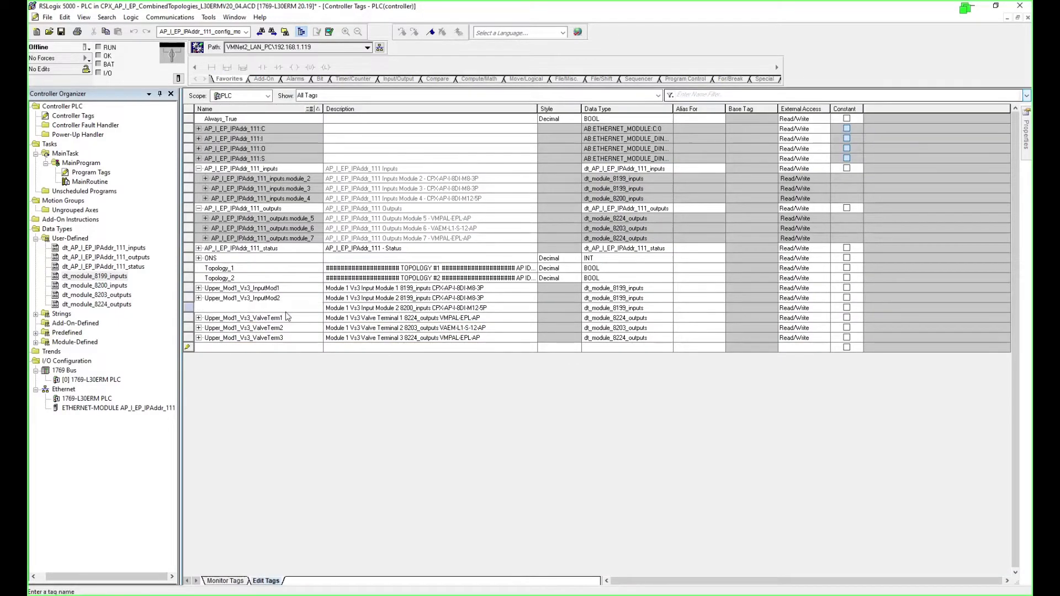
click(304, 279)
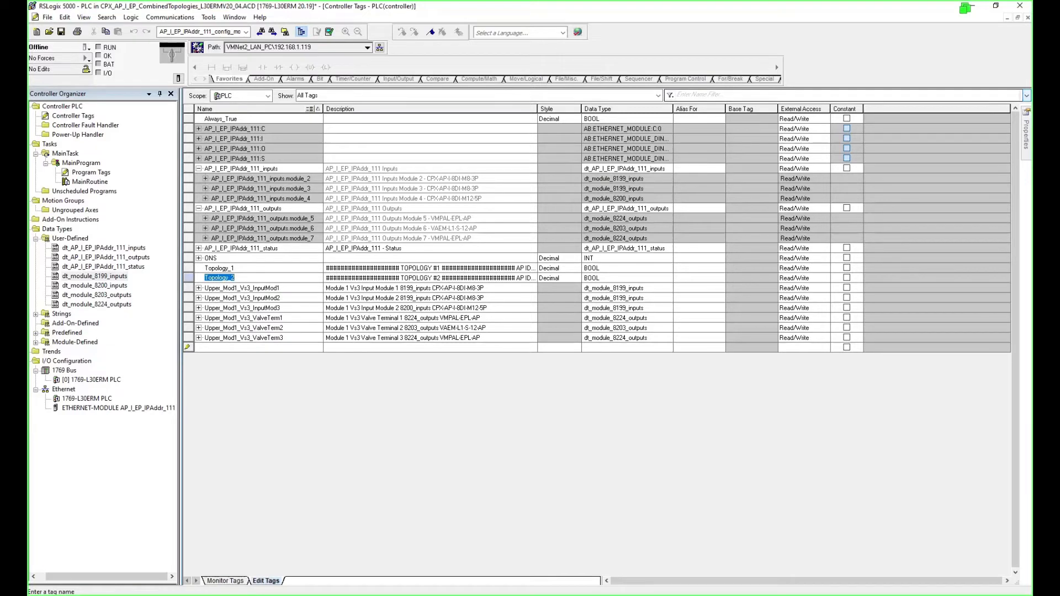
key(alt+Tab)
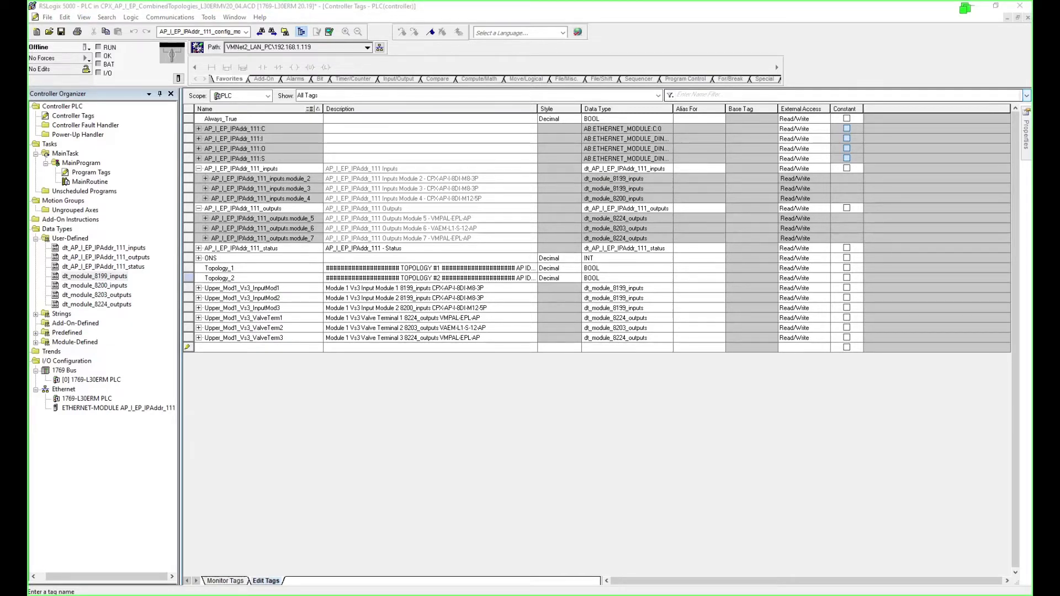
Add a rung below MainRoutine's input mapping with COP instructions copying AP_I_EP_IPAddr_111_inputs.module_2 to module_4 into Upper_Mod1_Vs3_InputMod1 to InputMod3, length 1.
double_click(90, 182)
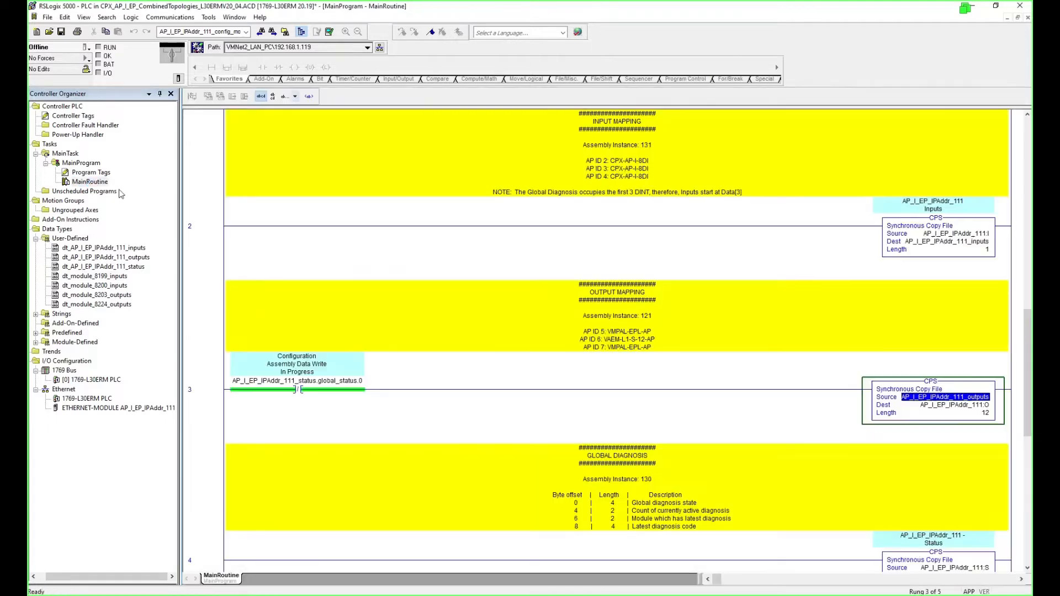
click(213, 395)
click(336, 391)
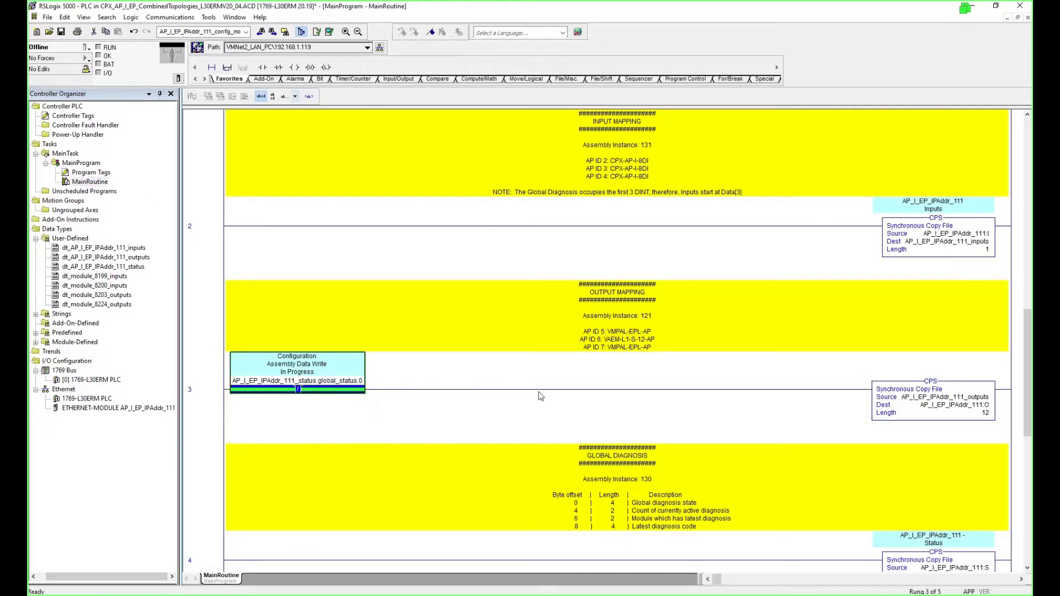
scroll(636, 372, up, 5)
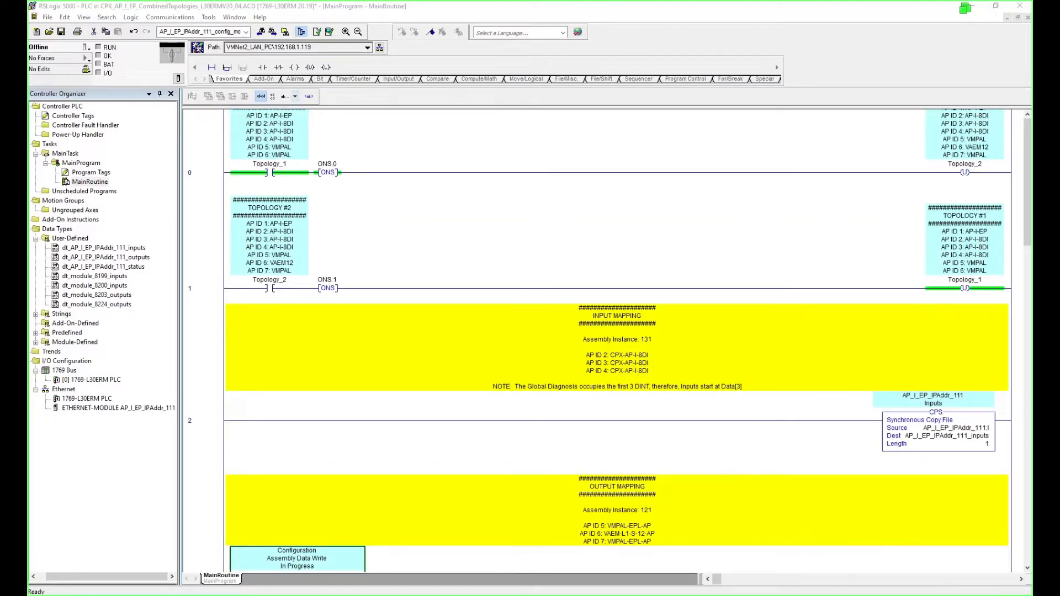
click(985, 429)
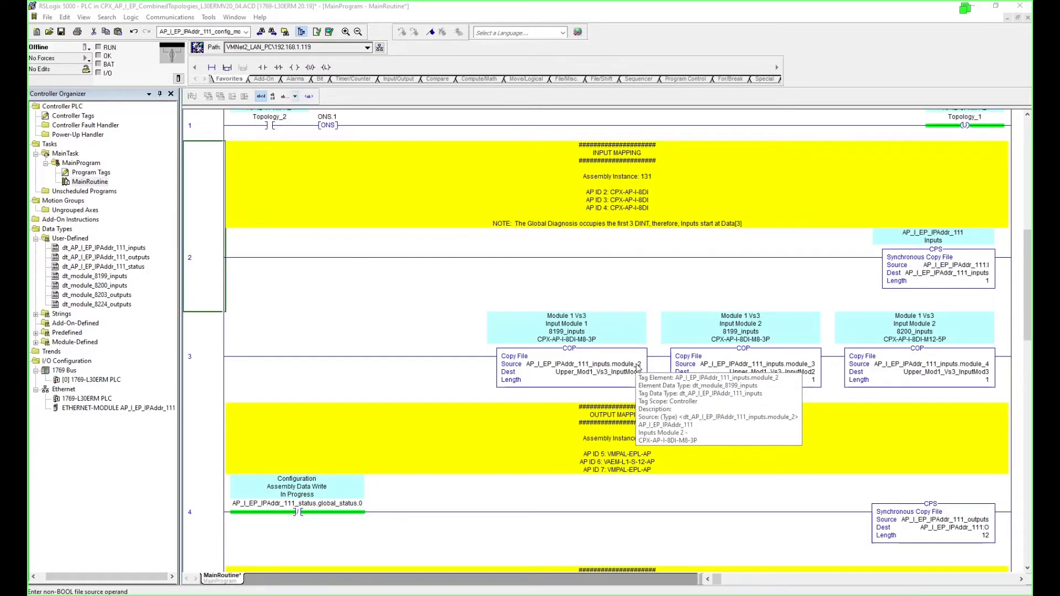
Monitor the input mapping's destination tag AP_I_EP_IPAddr_111_inputs and examine its members module_2, module_3 and module_4.
click(973, 274)
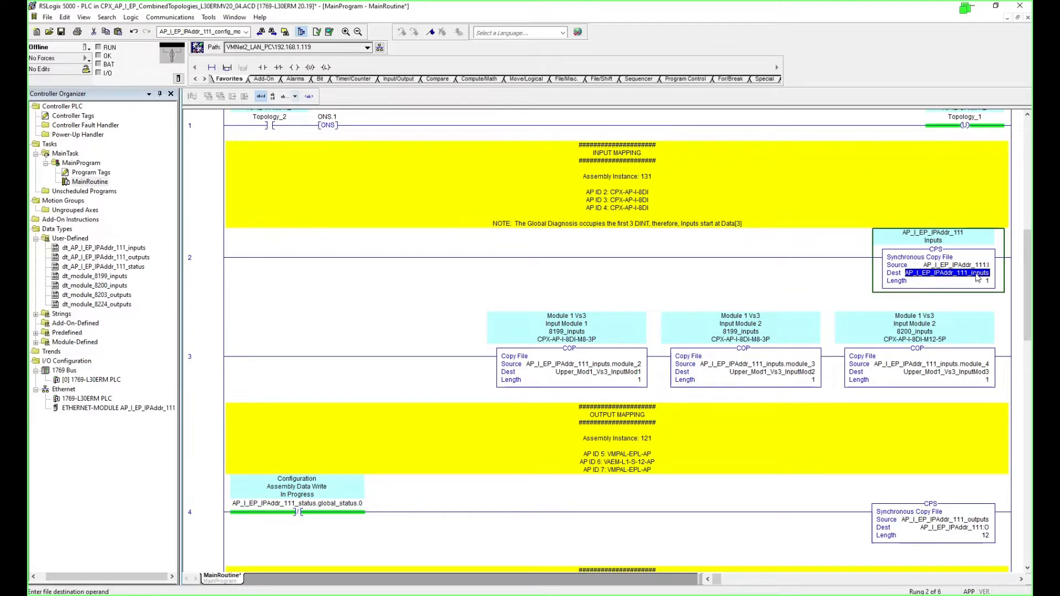
right_click(976, 278)
click(921, 316)
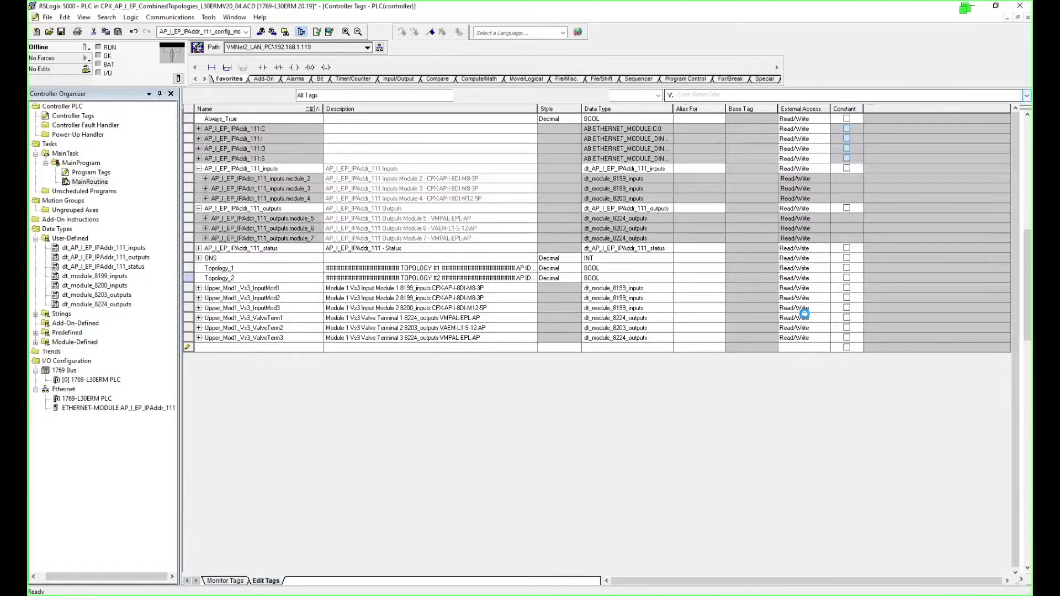
click(199, 169)
click(322, 182)
click(323, 190)
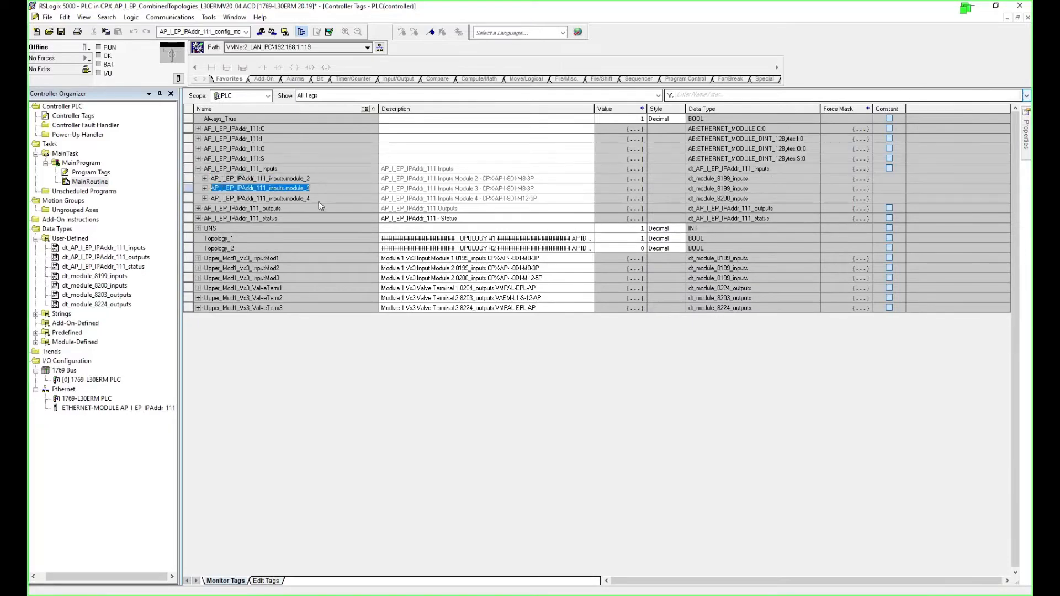
click(320, 200)
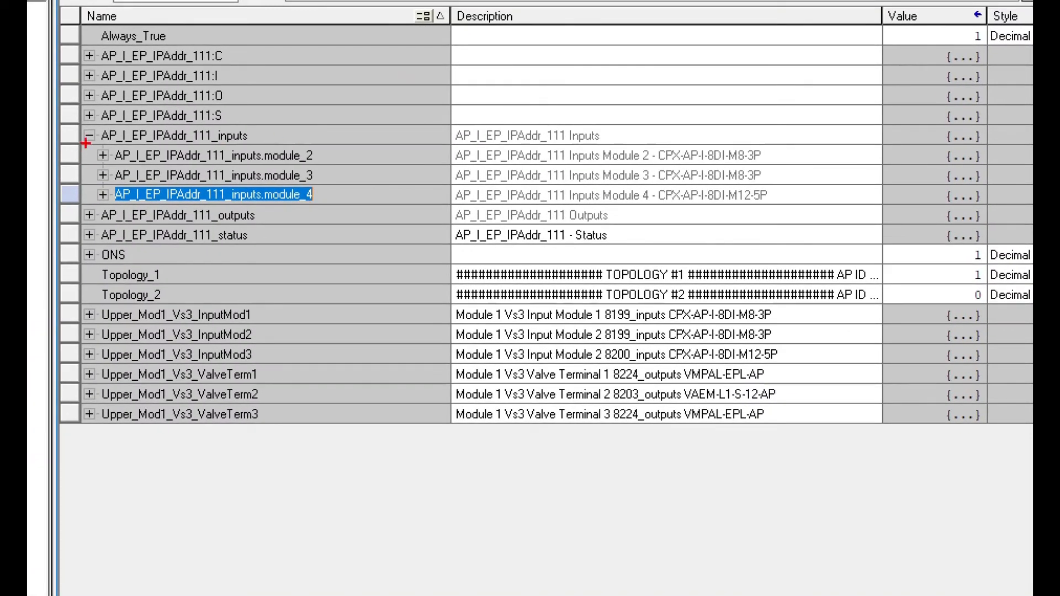
mouse_move(85, 143)
mouse_down()
mouse_move(324, 206)
mouse_move(886, 202)
mouse_move(877, 210)
mouse_up()
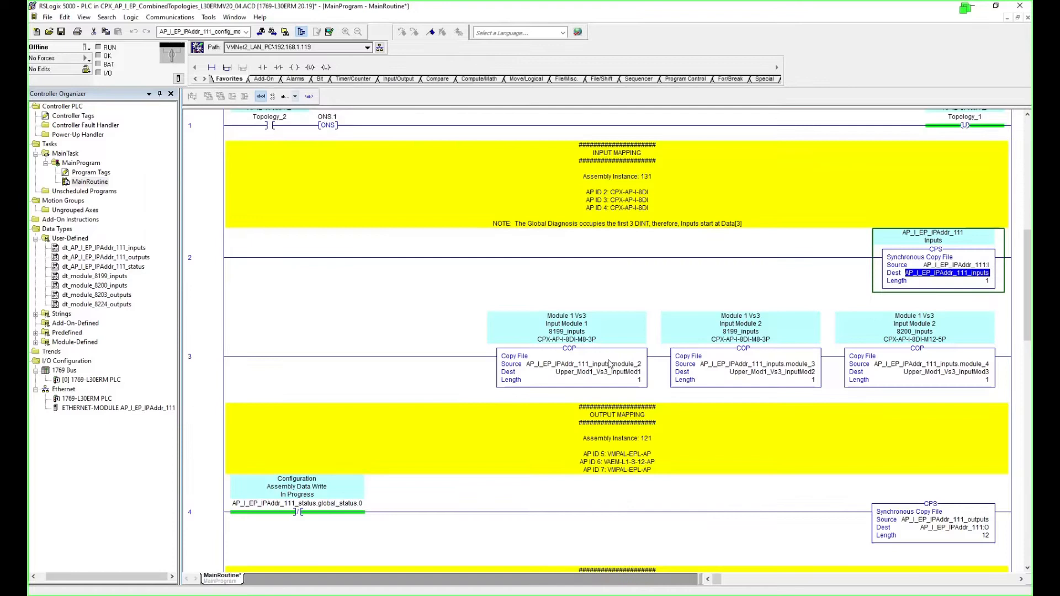
Review the source and destination tags of the three input COP instructions against the CPS instruction on the rung above.
click(616, 365)
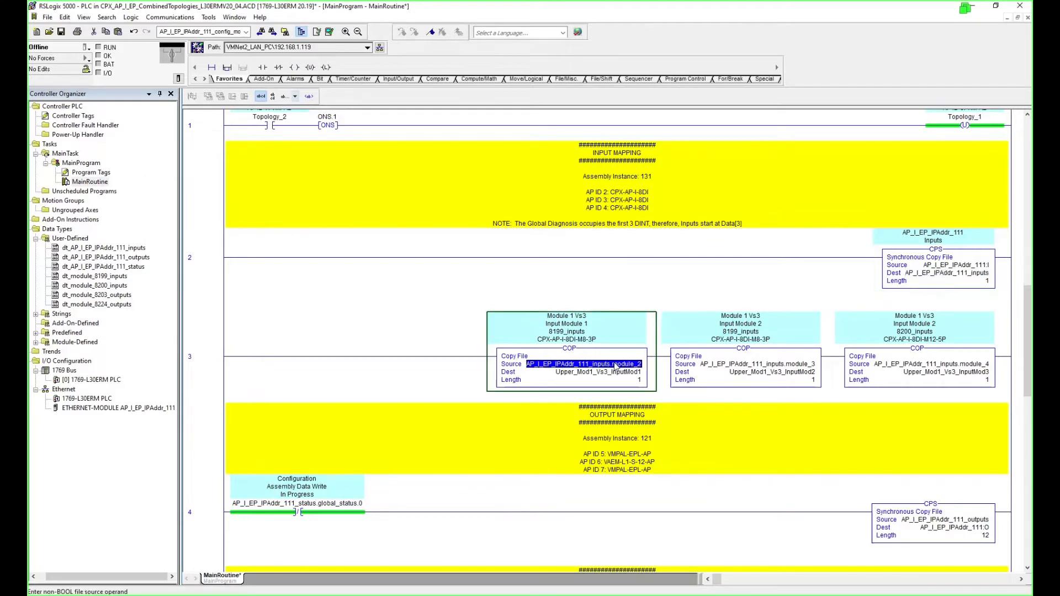
click(780, 364)
click(953, 365)
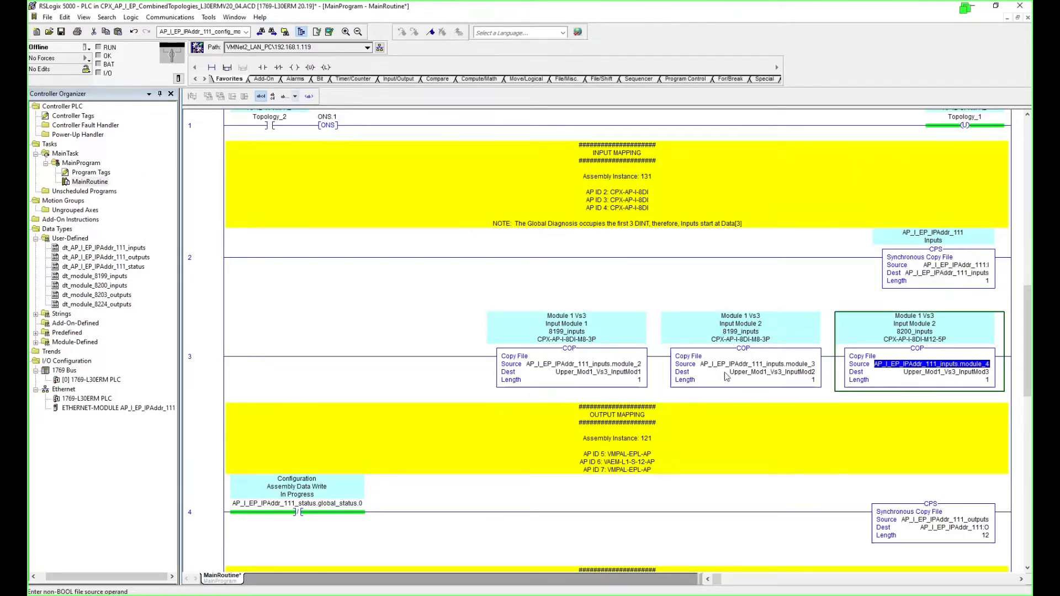
click(607, 374)
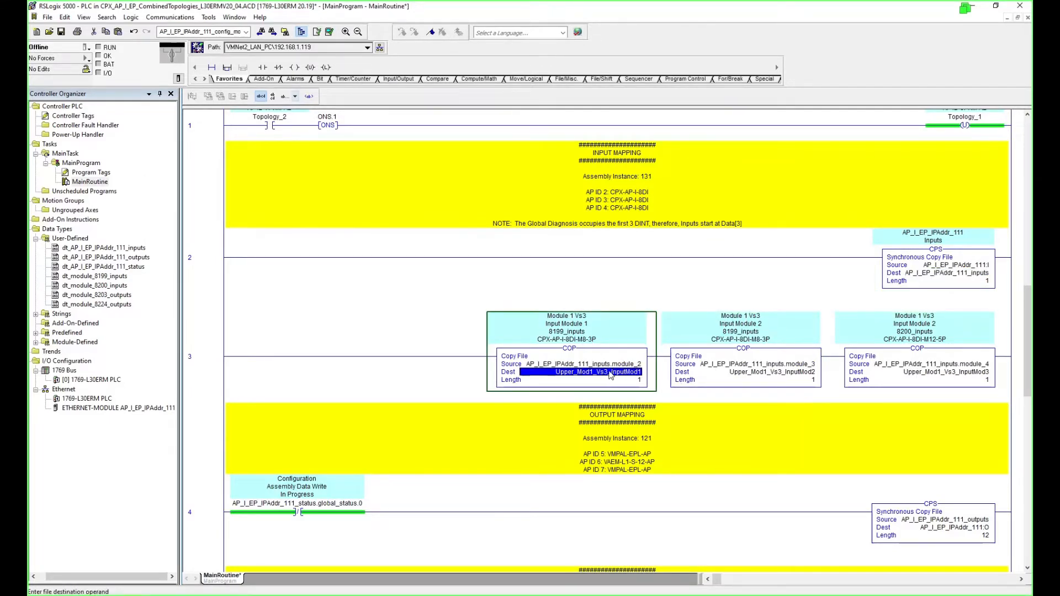
click(798, 373)
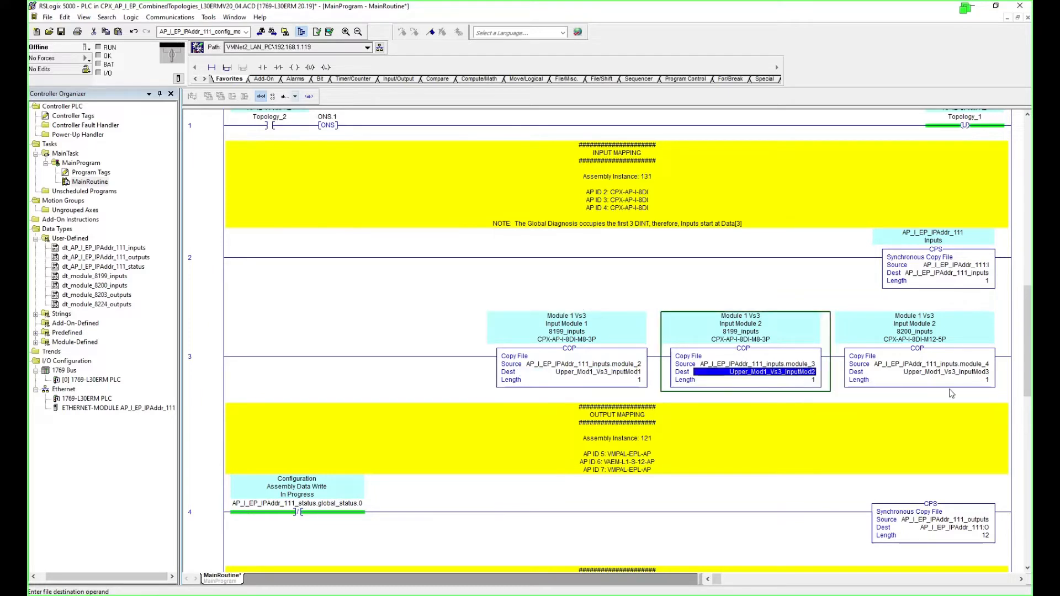
click(980, 374)
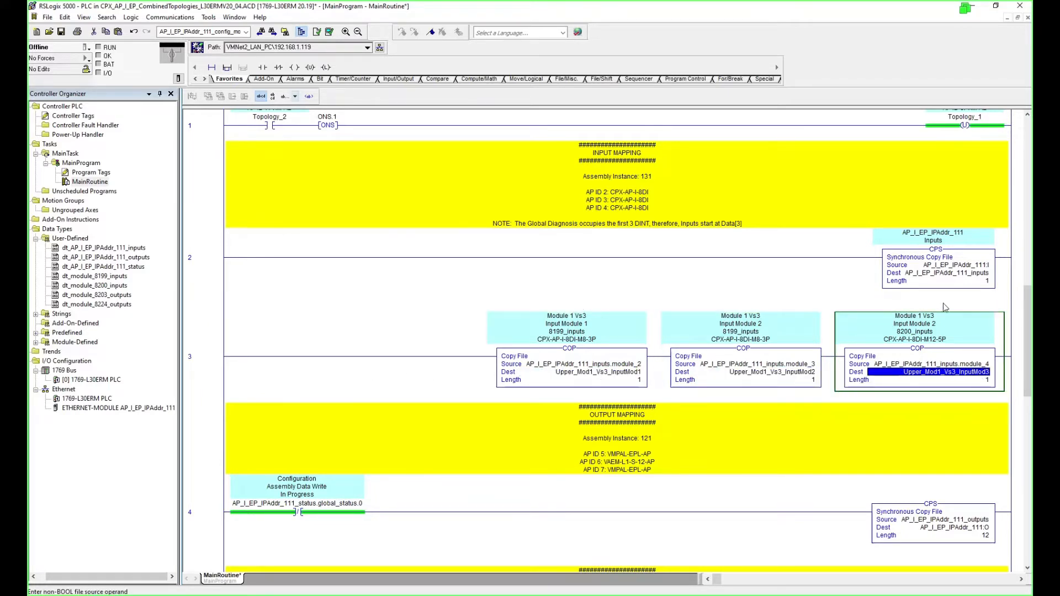
click(962, 266)
click(977, 274)
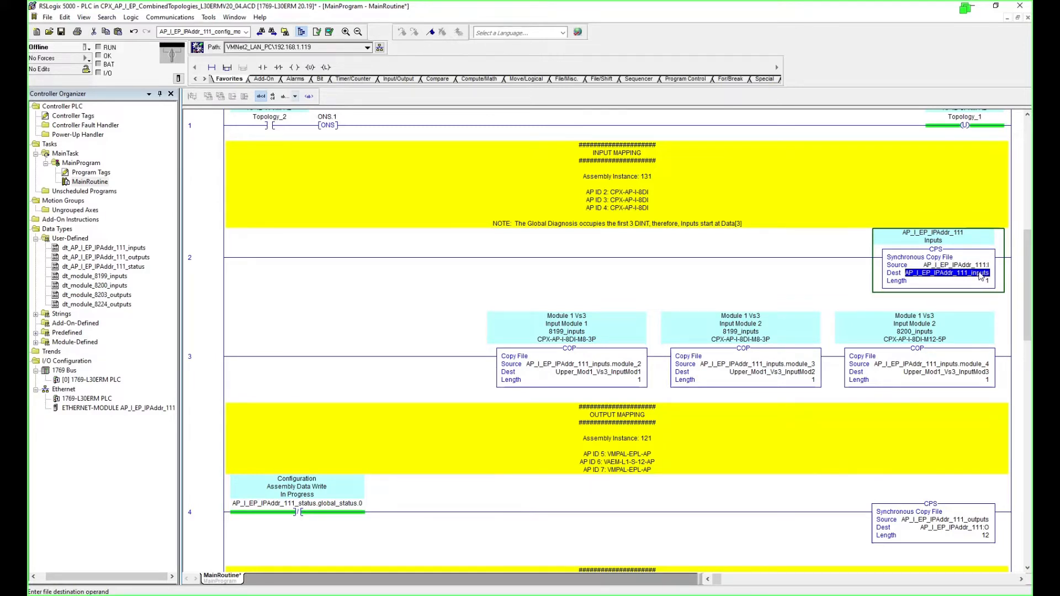
click(625, 372)
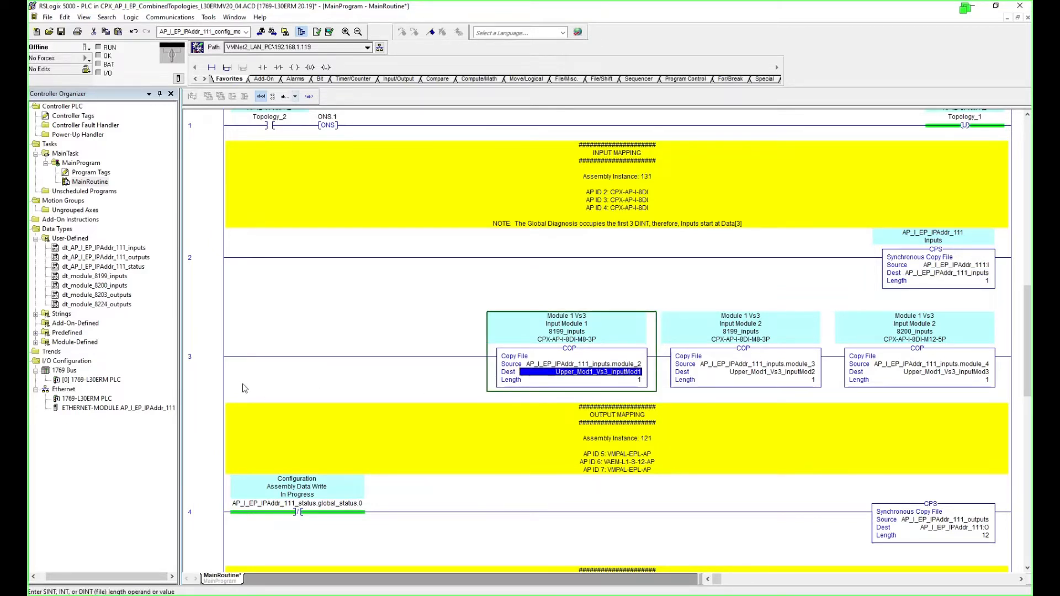
Branch around the output mapping's CPS and insert COP instructions copying Upper_Mod1_Vs3_ValveTerm1 to ValveTerm3 into AP_I_EP_IPAddr_111_outputs.module_5 to module_7, length 1.
click(202, 504)
scroll(259, 516, down, 3)
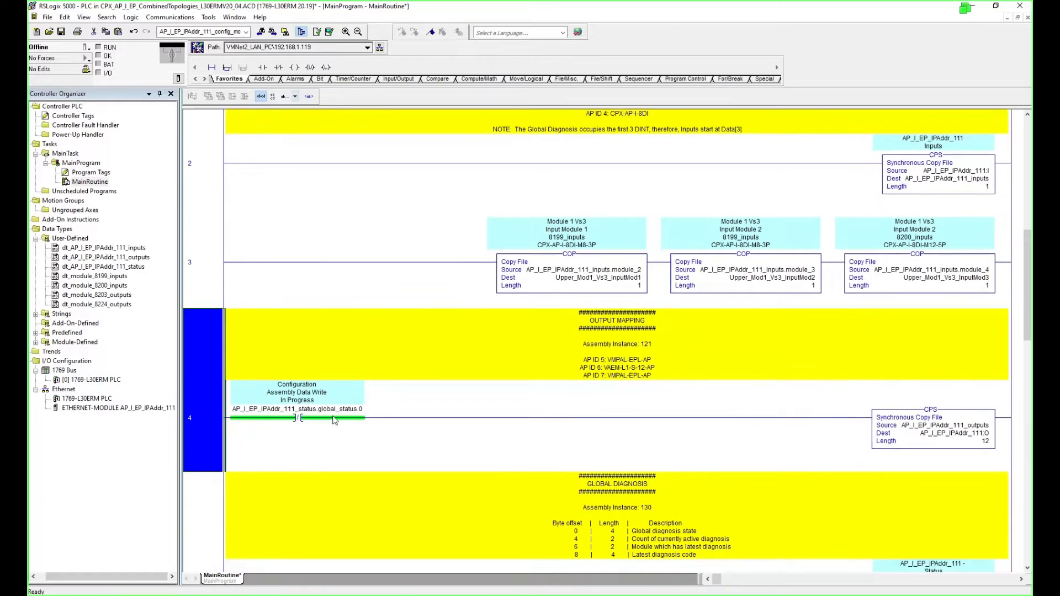
click(343, 416)
right_click(343, 415)
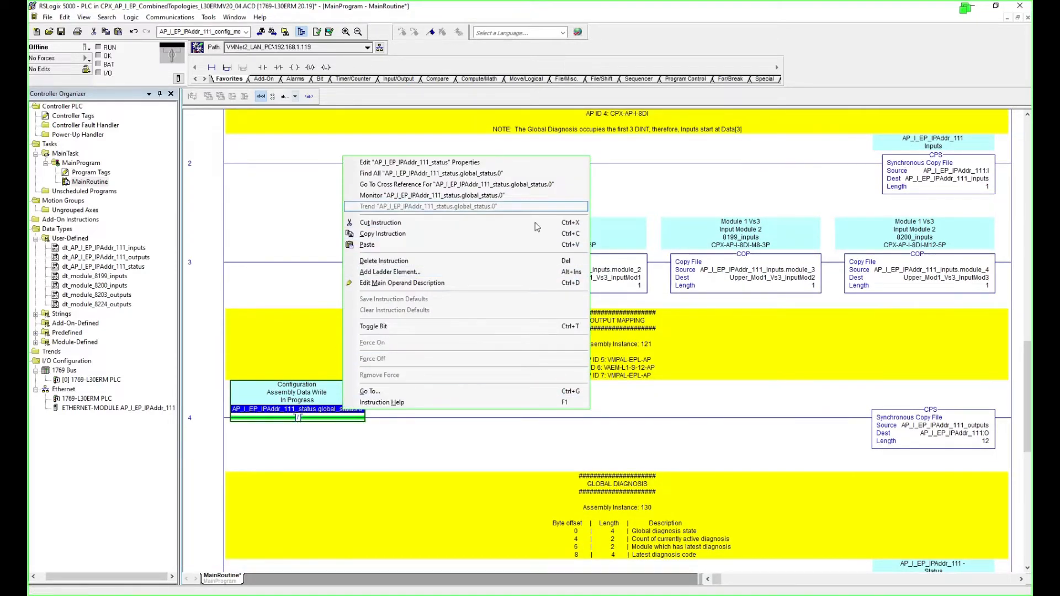
click(227, 67)
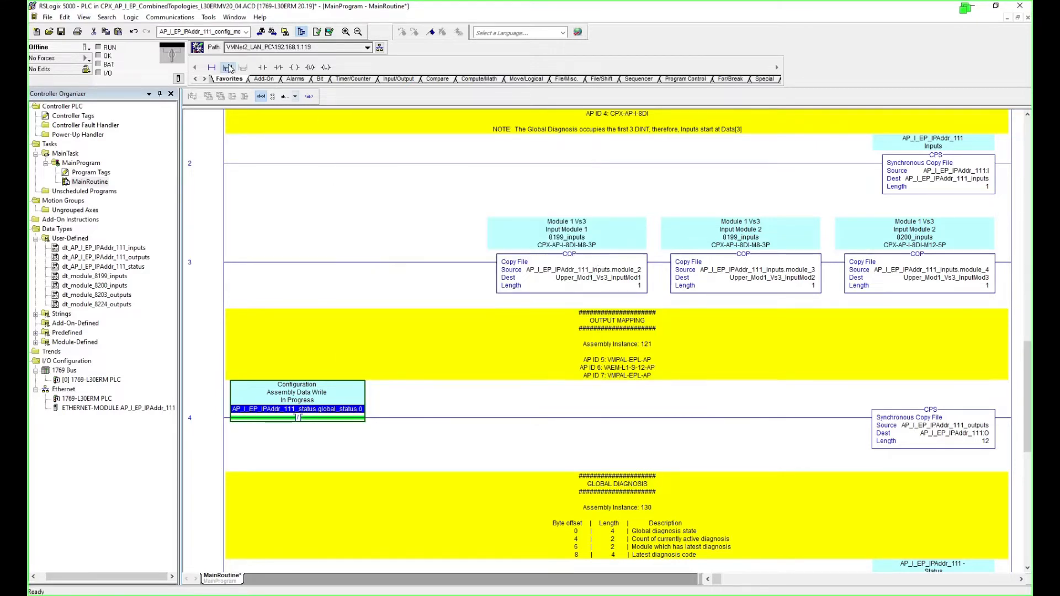
click(227, 67)
drag(389, 413, 1003, 429)
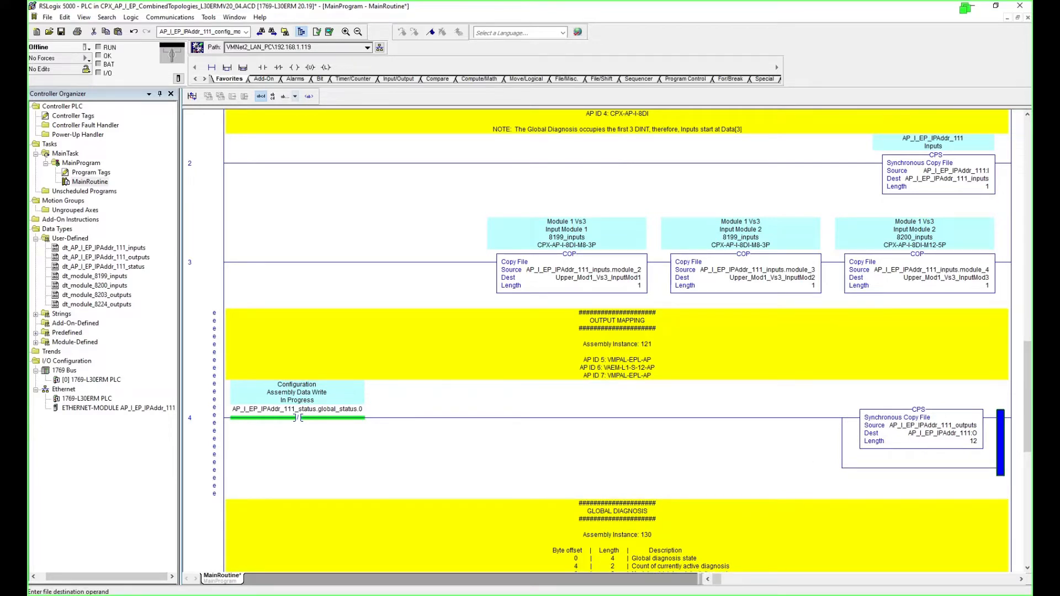
key(ctrl+v)
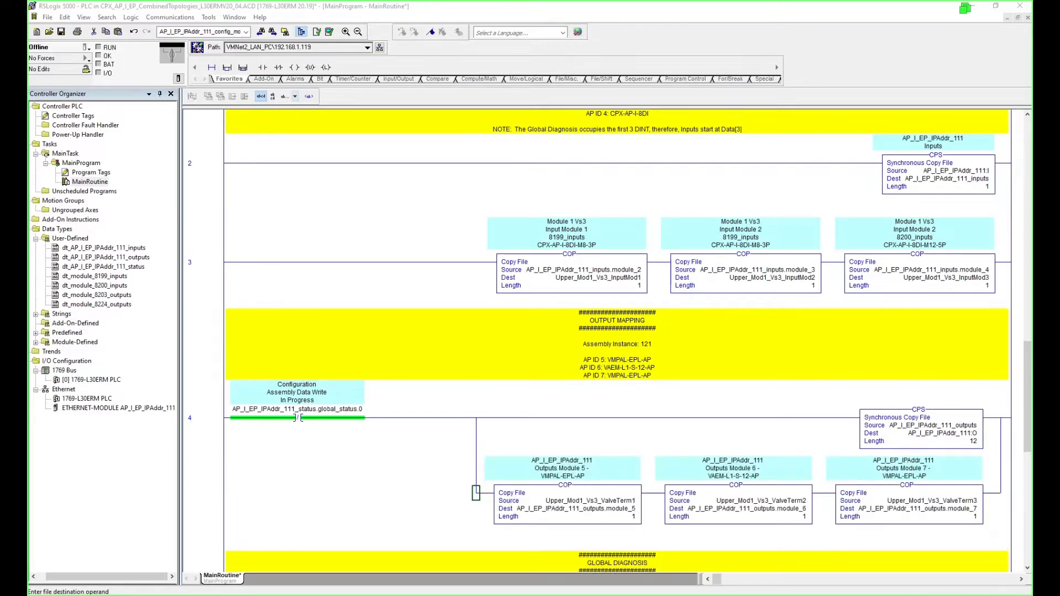
Check the valve terminal source tags and move their COP branch level above the CPS instruction on the output mapping rung.
click(628, 507)
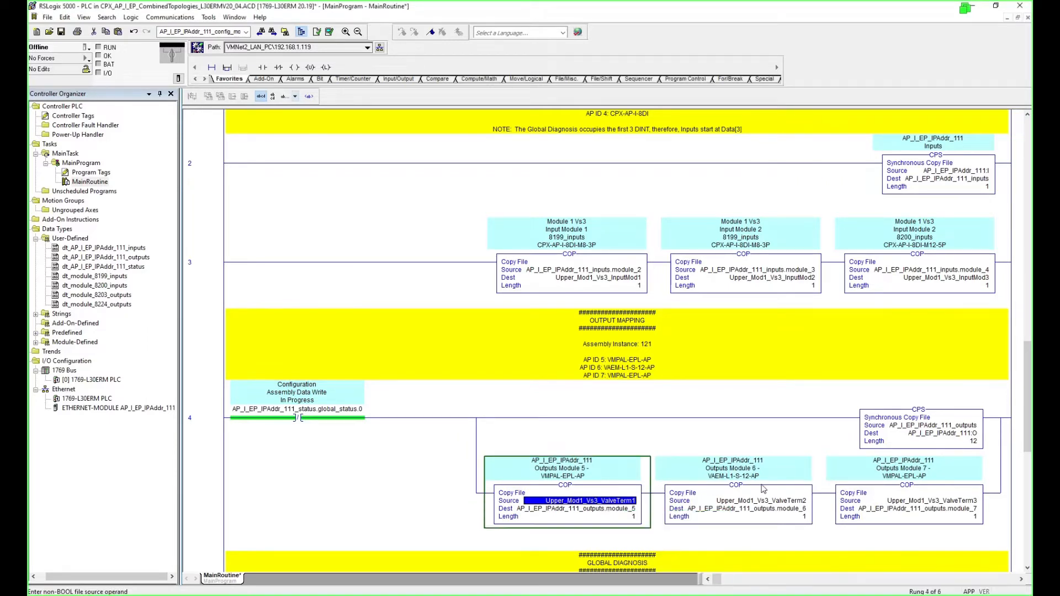
click(627, 501)
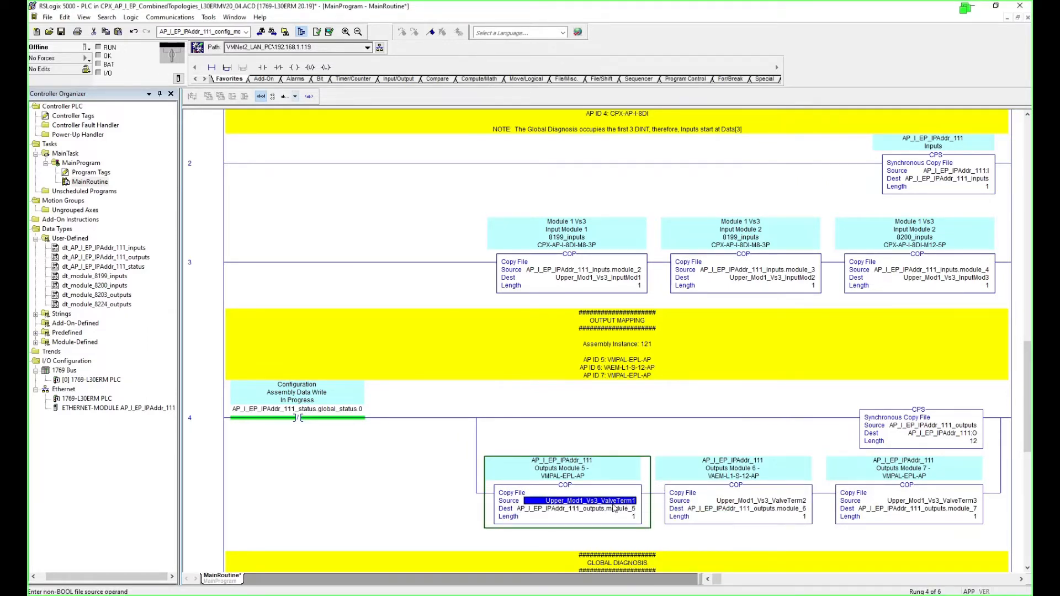
click(804, 502)
click(937, 502)
click(619, 502)
drag(479, 494, 474, 417)
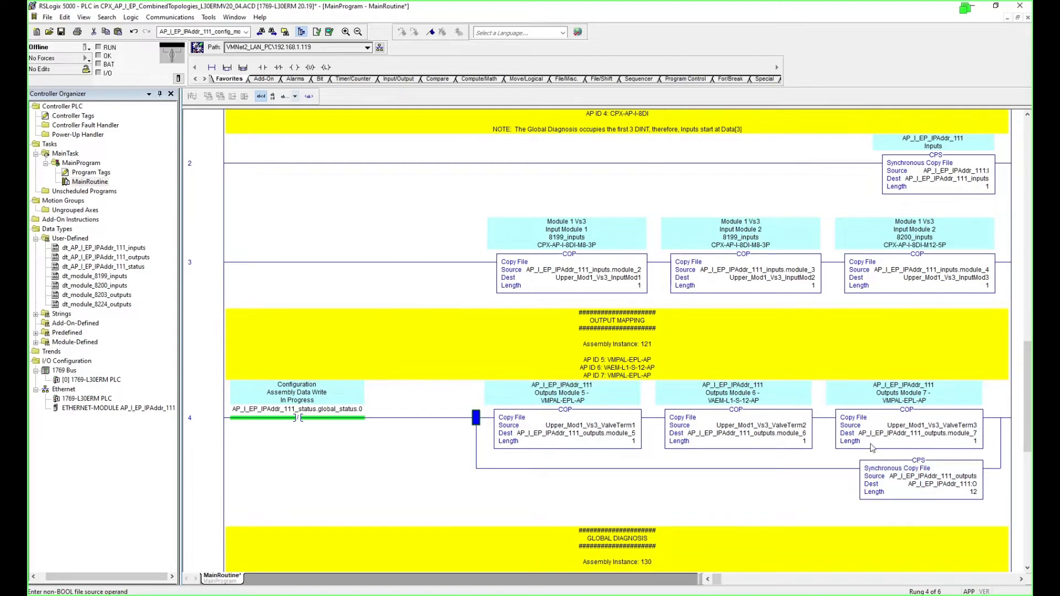
Review the source and destination tags of the three valve terminal COP instructions and the source of the CPS below them.
click(615, 428)
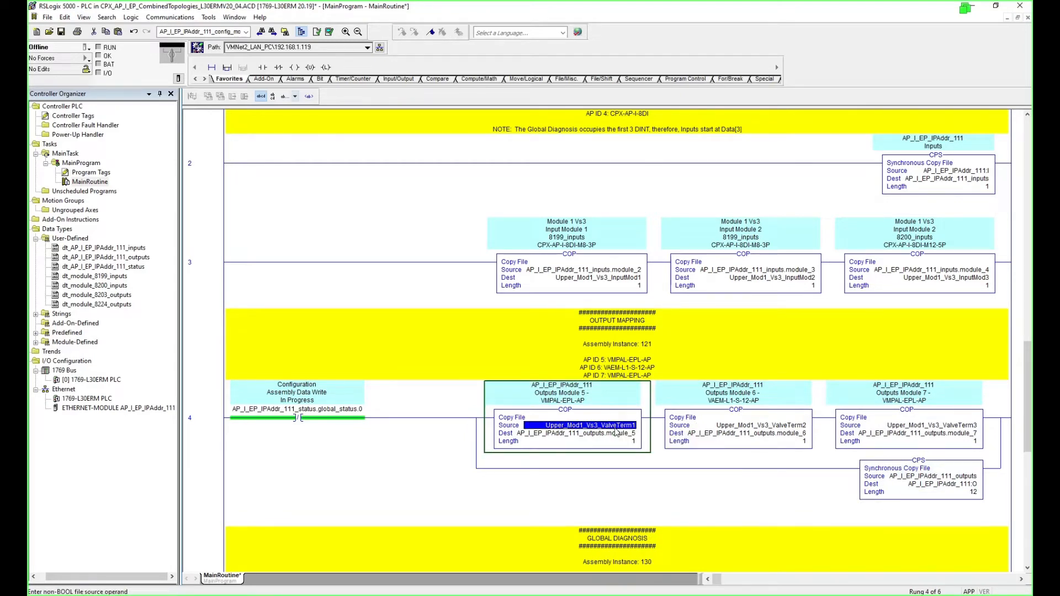
click(765, 425)
click(934, 426)
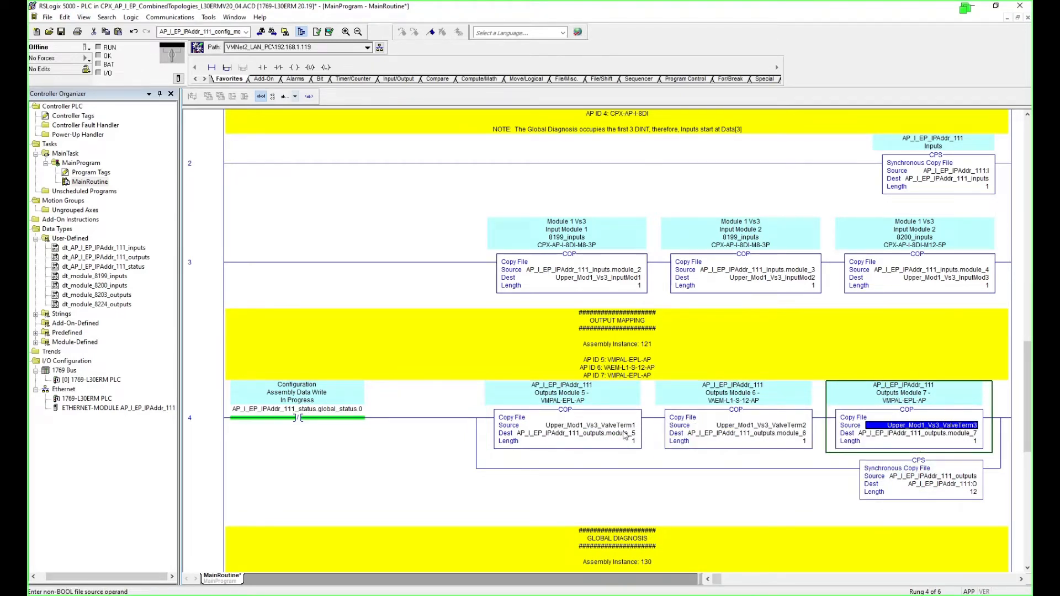
click(616, 433)
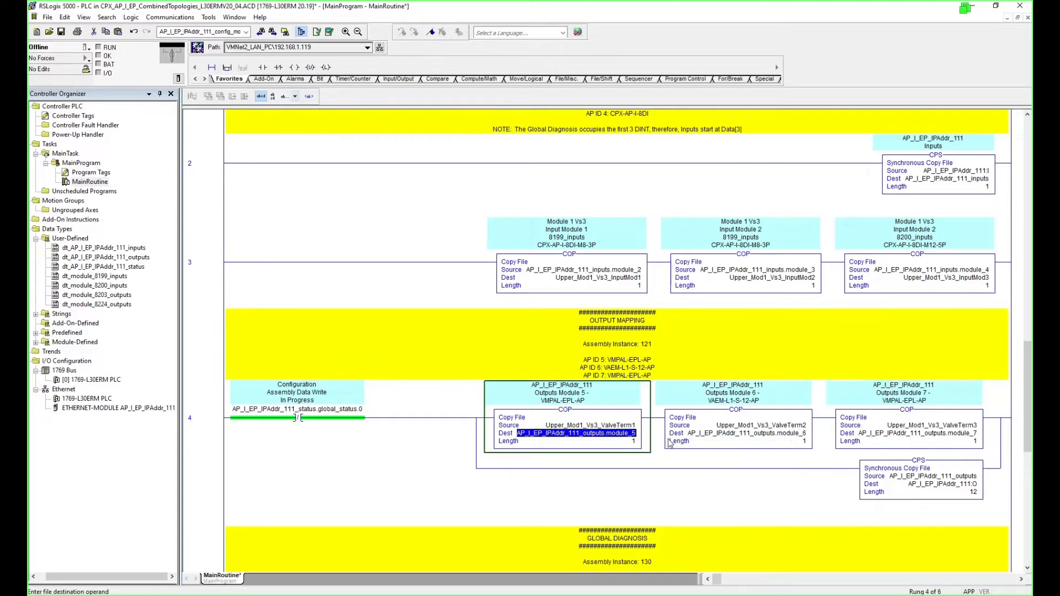
click(785, 434)
click(964, 436)
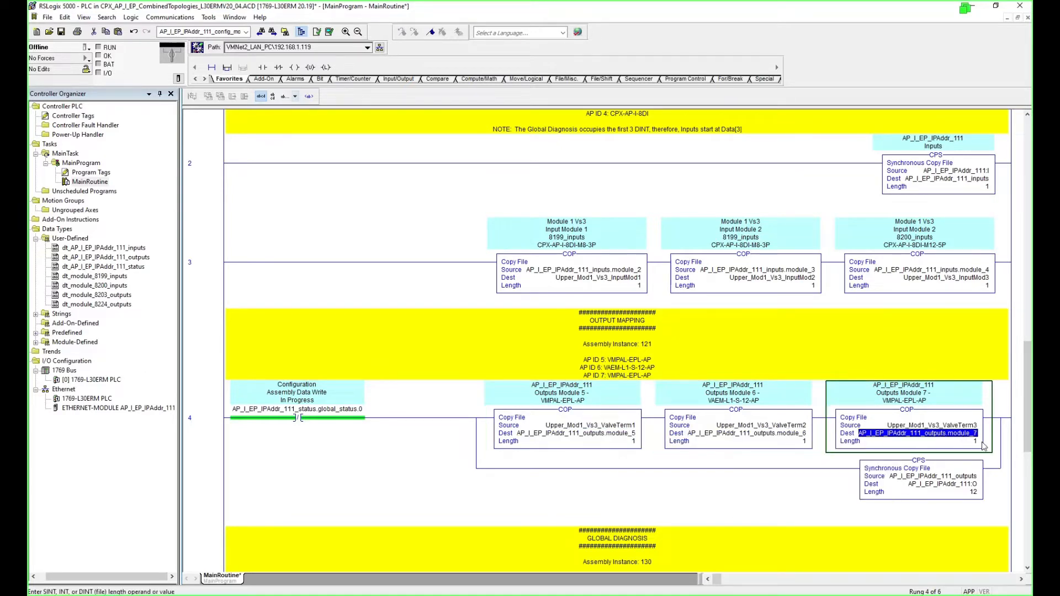
click(968, 477)
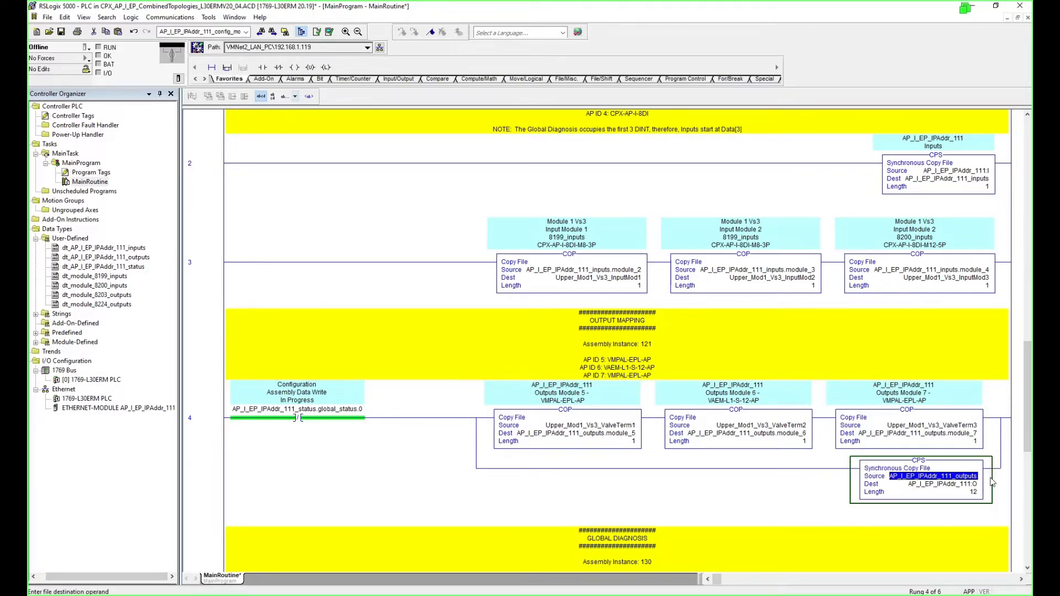
Insert a Topology_2 contact ahead of the three valve terminal COP instructions on the output mapping rung.
click(972, 485)
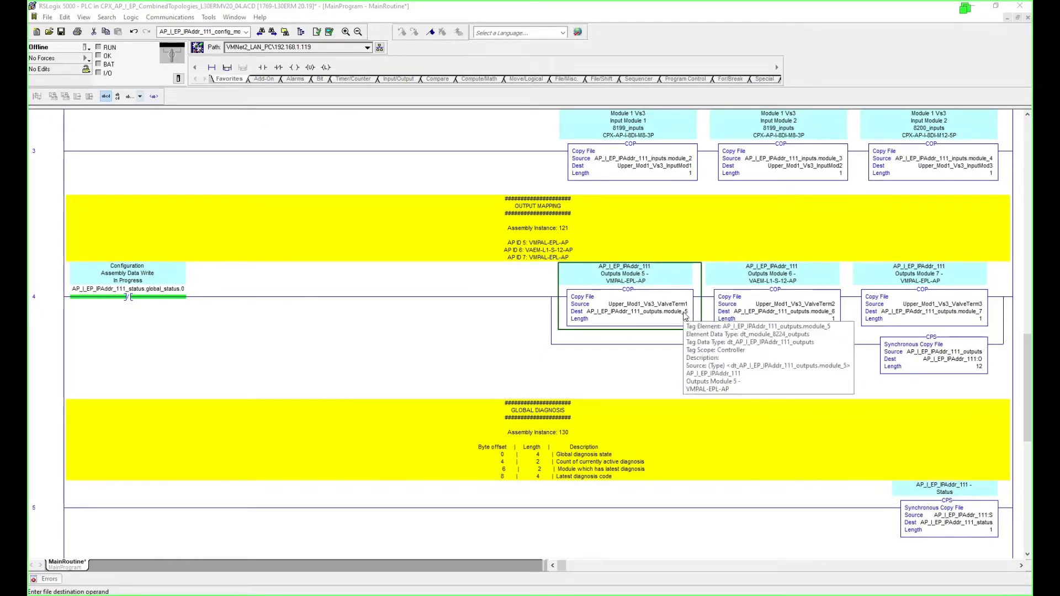
click(558, 299)
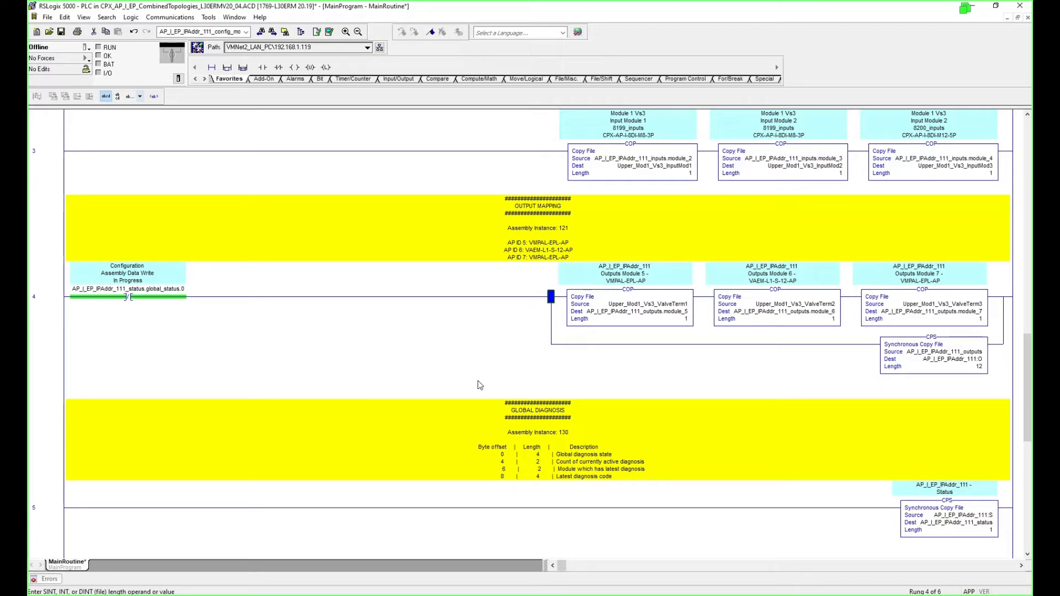
key(ctrl+v)
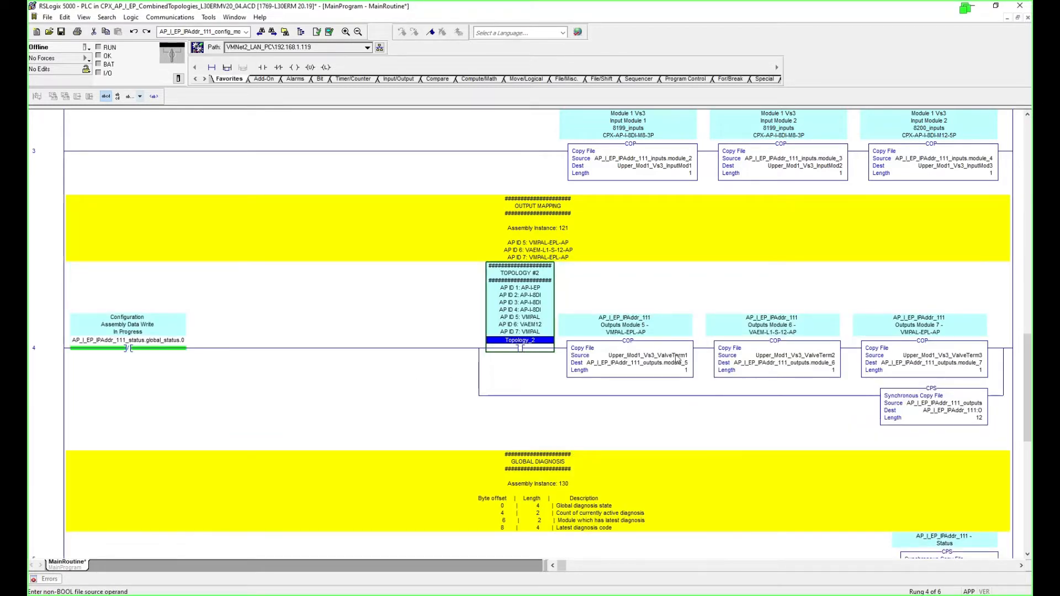
click(657, 349)
click(790, 347)
click(947, 346)
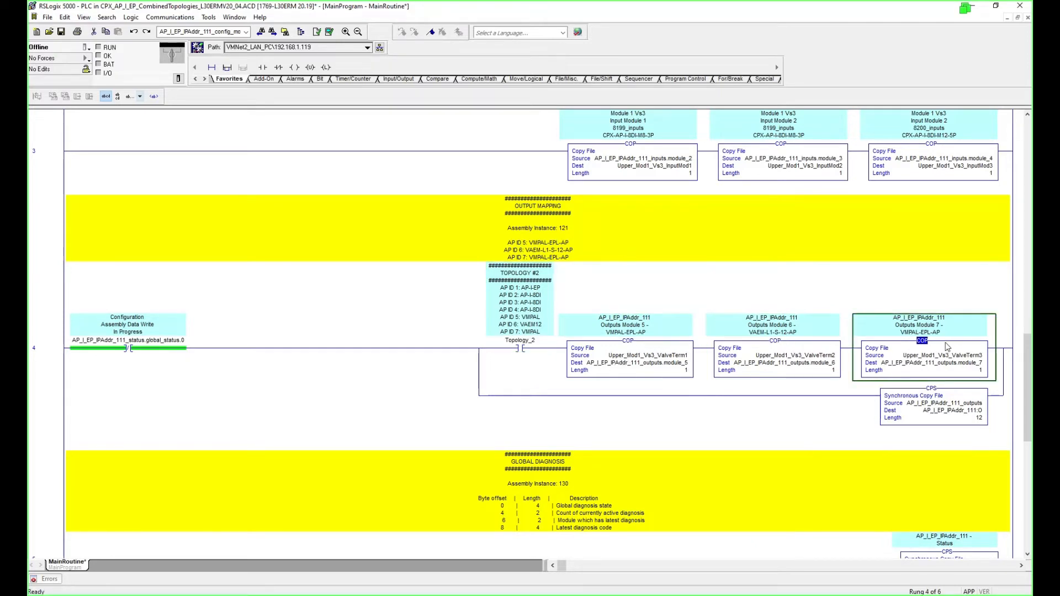
Add a branch level with a Topology_1 contact above the Topology_2 level on the output mapping rung.
click(480, 352)
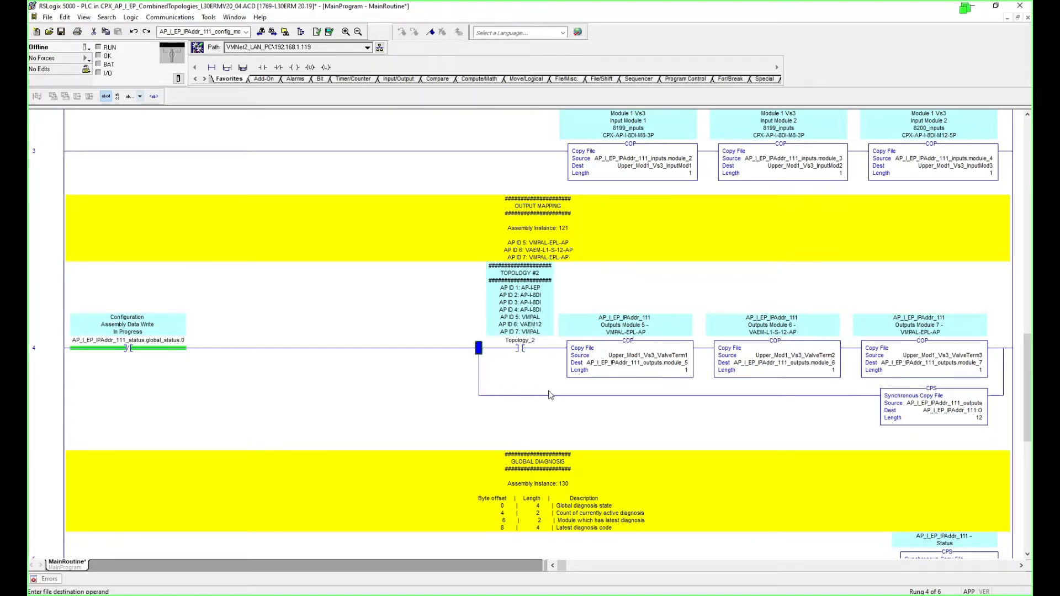
key(ctrl+v)
click(525, 342)
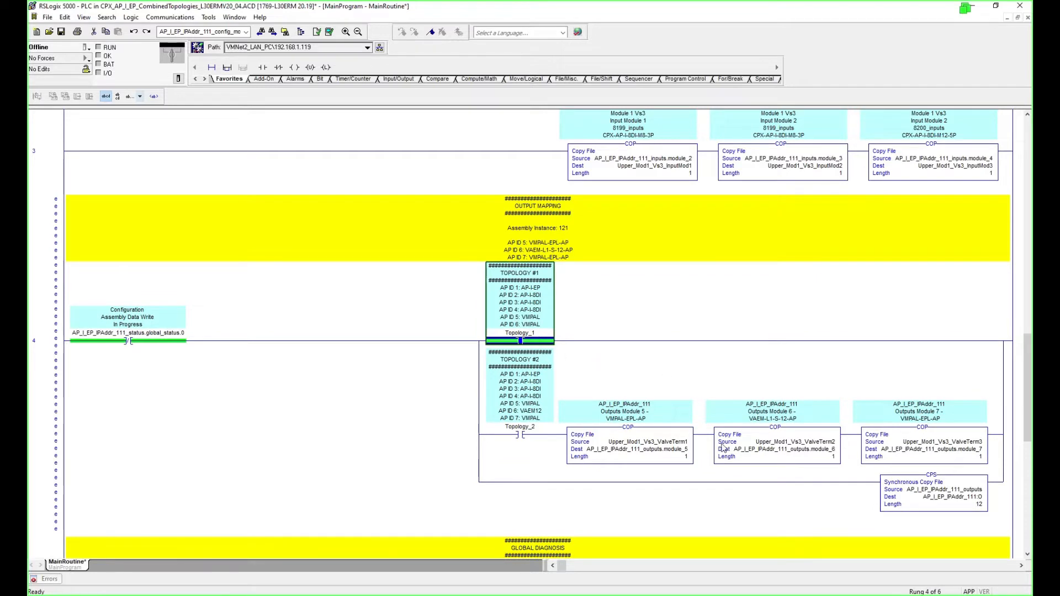
Move the CPS behind the valve terminal COP instructions on the Topology_2 level and delete the emptied branch level.
drag(936, 480, 1002, 442)
click(350, 482)
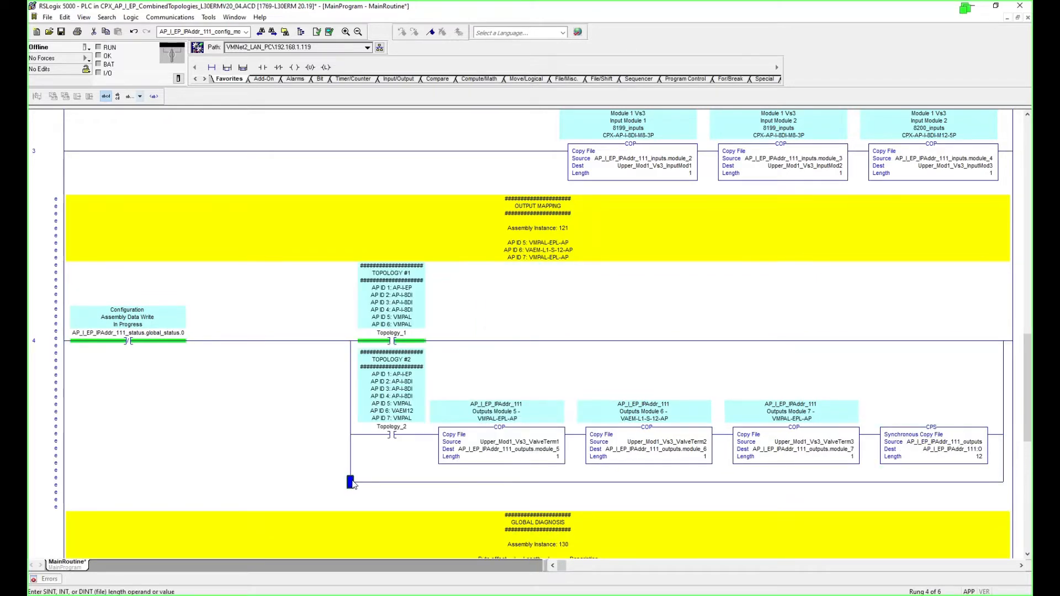
key(Delete)
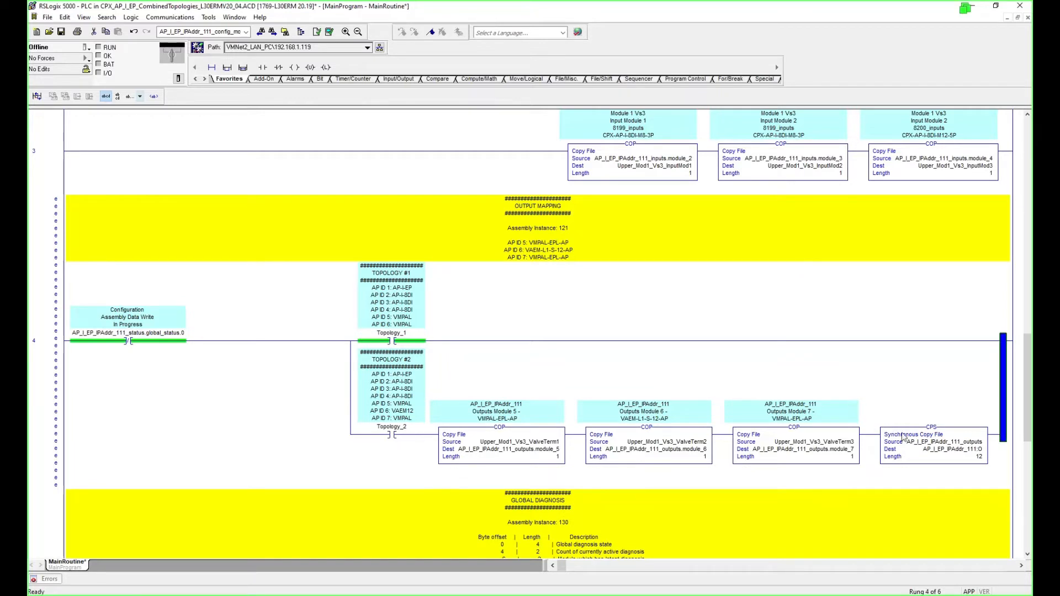
Check the Topology_2 level's copy instructions against the topology layout images in Windows Photo Viewer and return to RSLogix 5000.
click(941, 433)
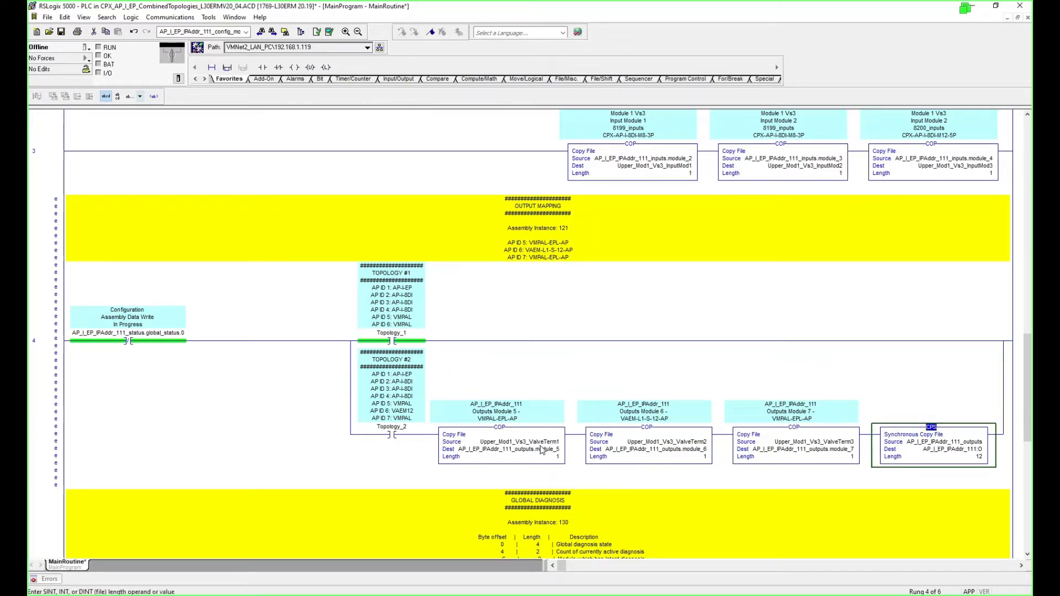
click(493, 433)
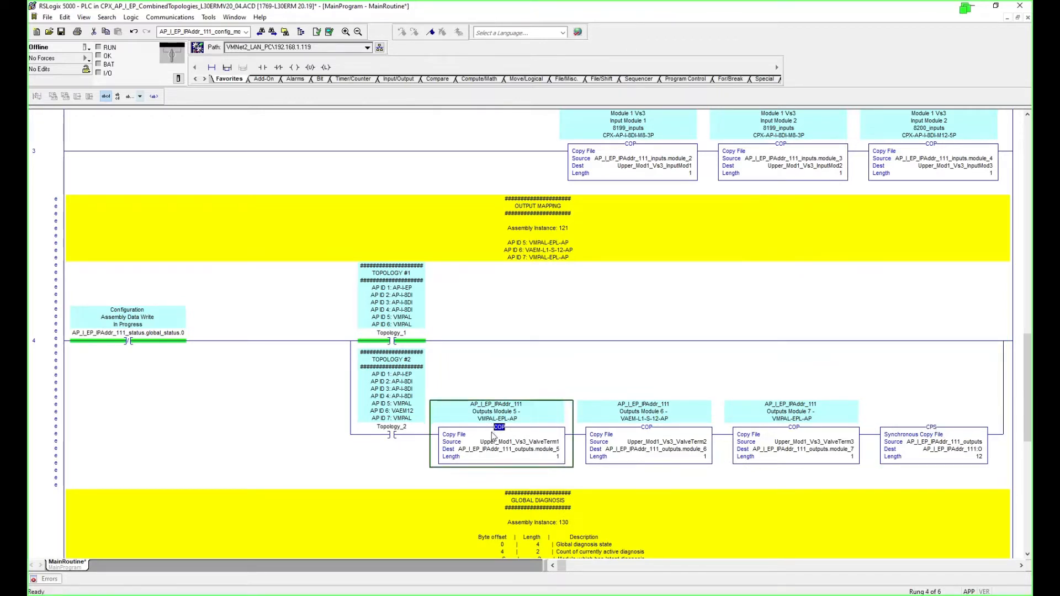
click(693, 454)
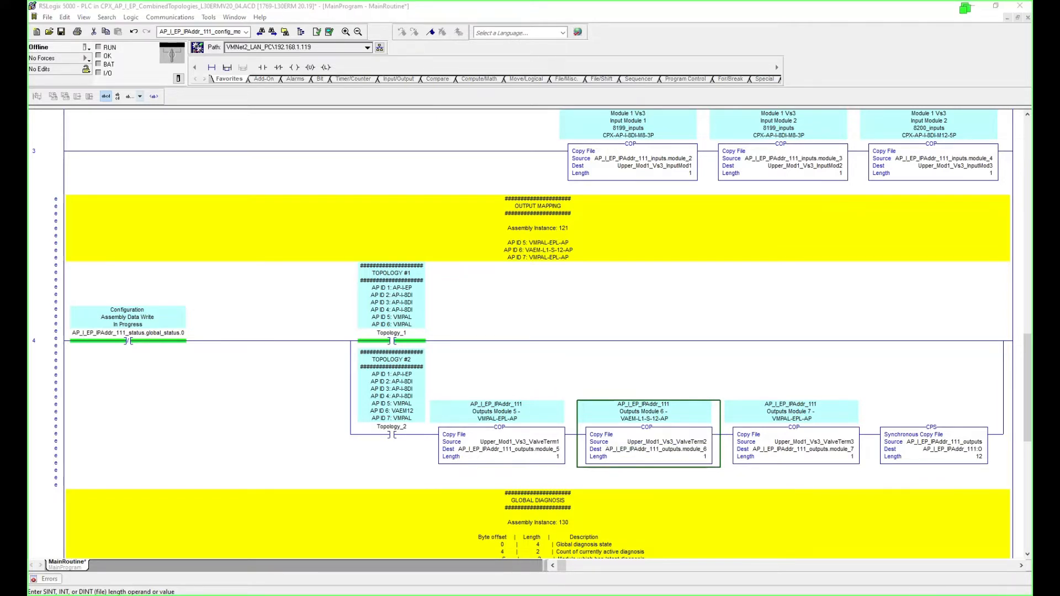
click(826, 442)
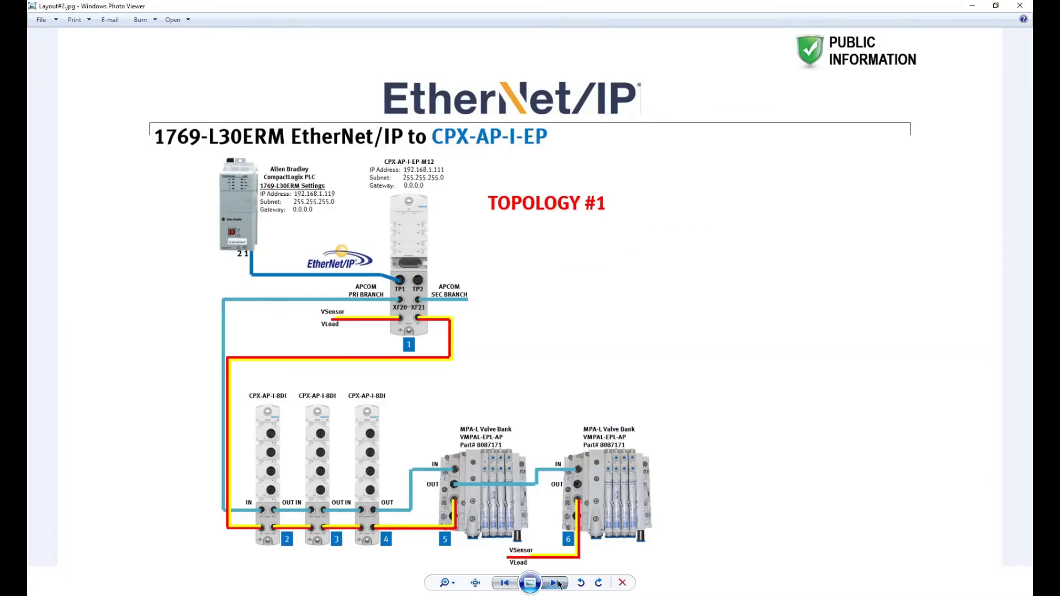
click(555, 584)
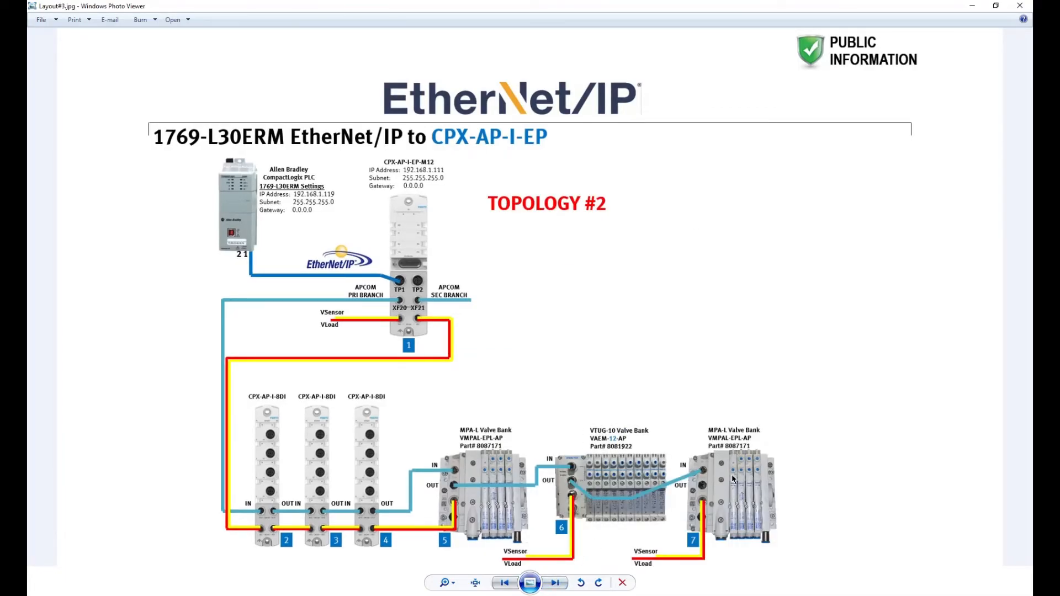
click(504, 586)
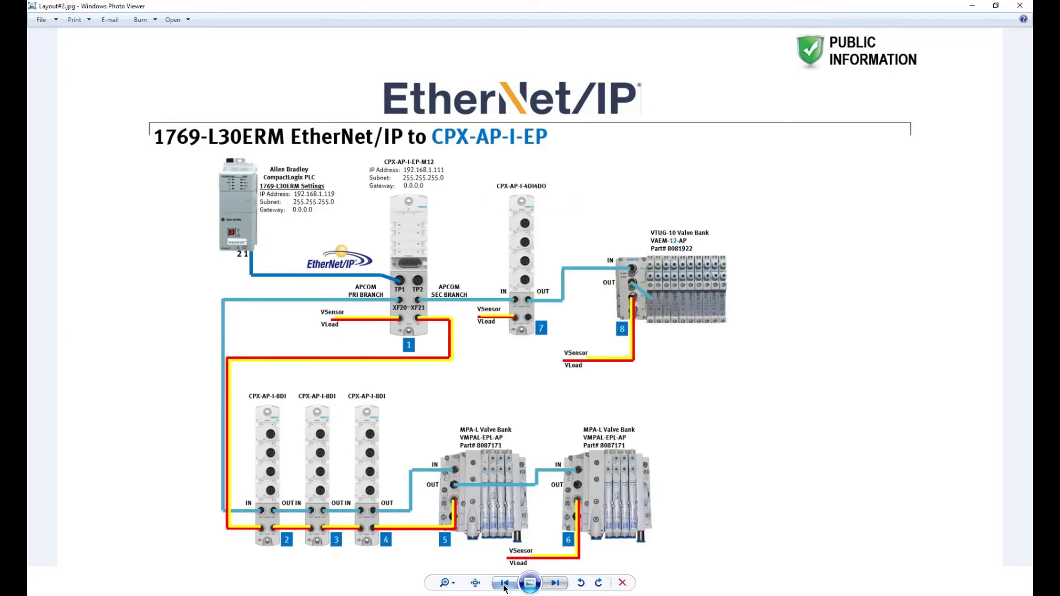
click(504, 583)
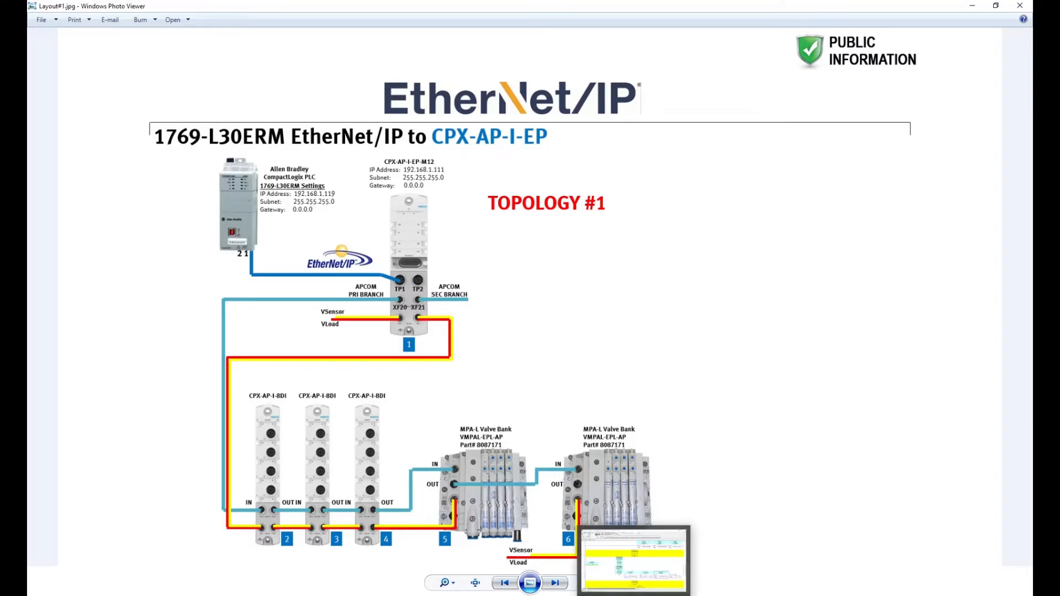
click(620, 581)
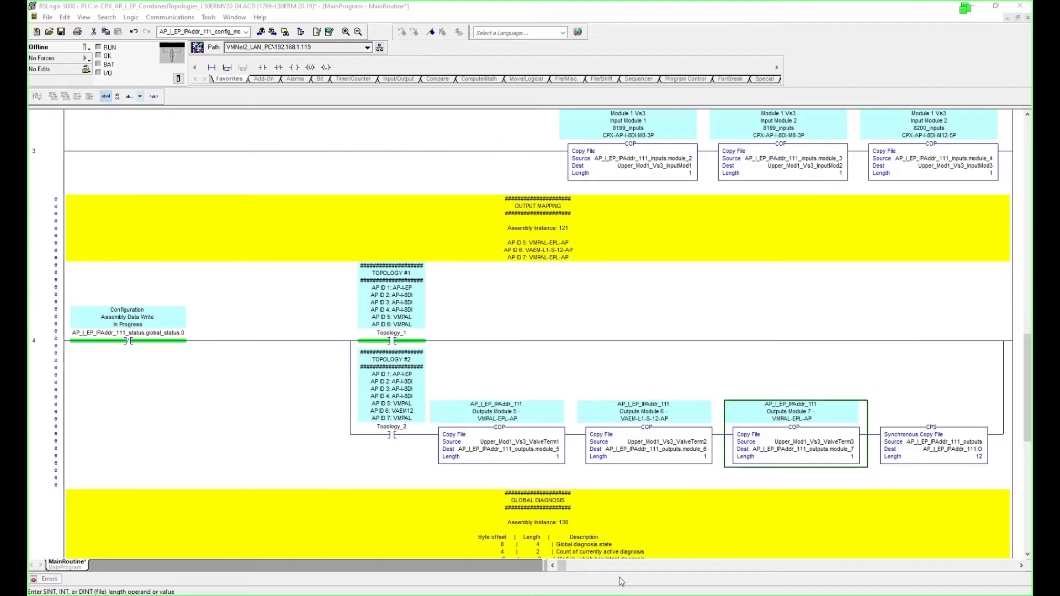
Copy the three valve terminal COP instructions from the Topology_2 level to the Topology_1 level.
click(500, 427)
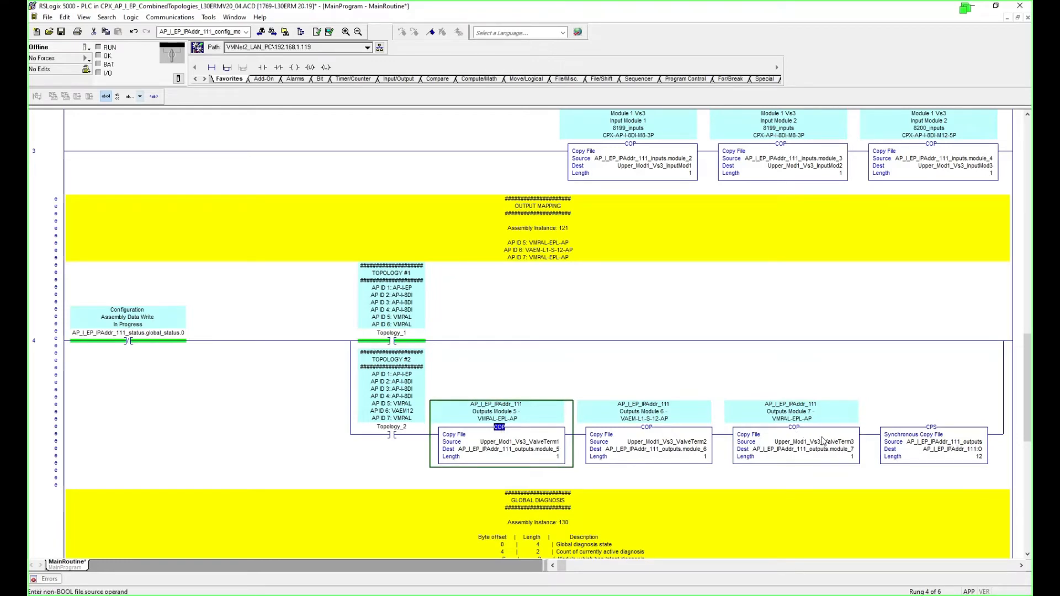
shift+click(804, 430)
drag(804, 440, 433, 344)
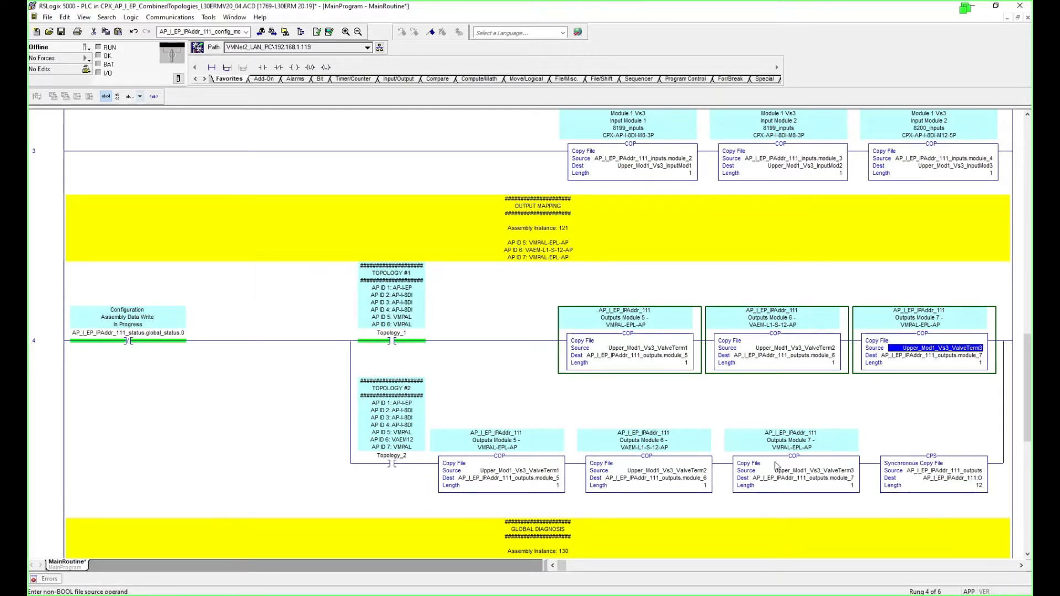
click(351, 464)
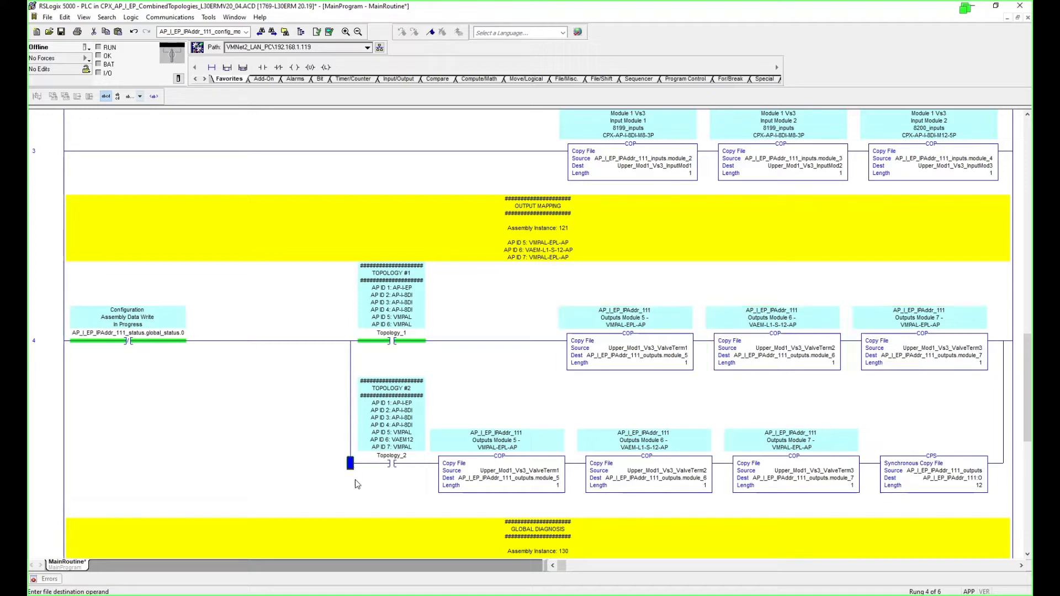
Set the Topology_1 level's module_6 COP source to Upper_Mod1_Vs3_ValveTerm3 and delete the module_7 COP from that level.
click(965, 351)
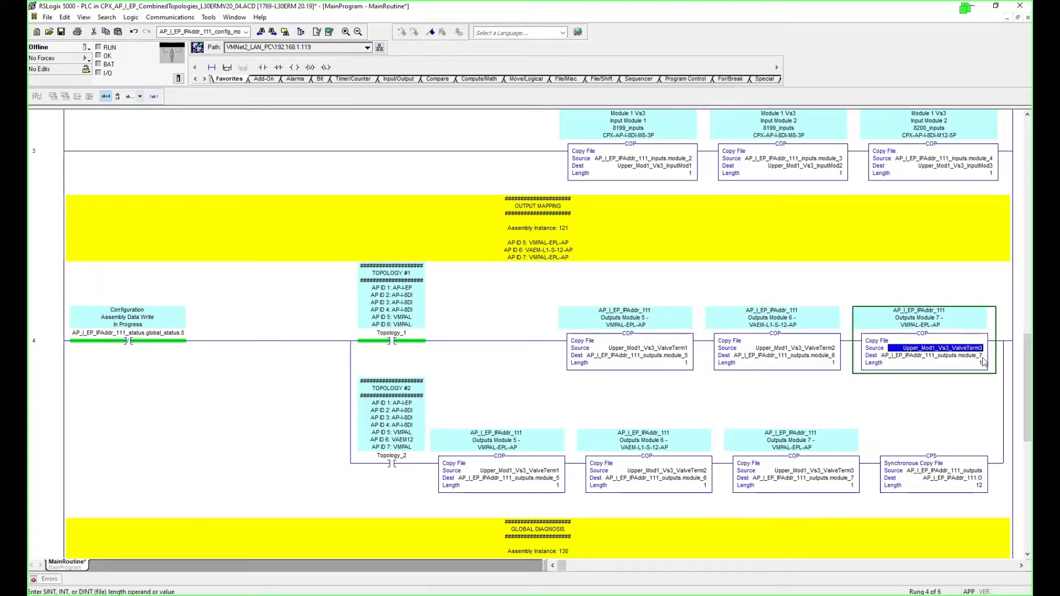
drag(929, 348, 842, 348)
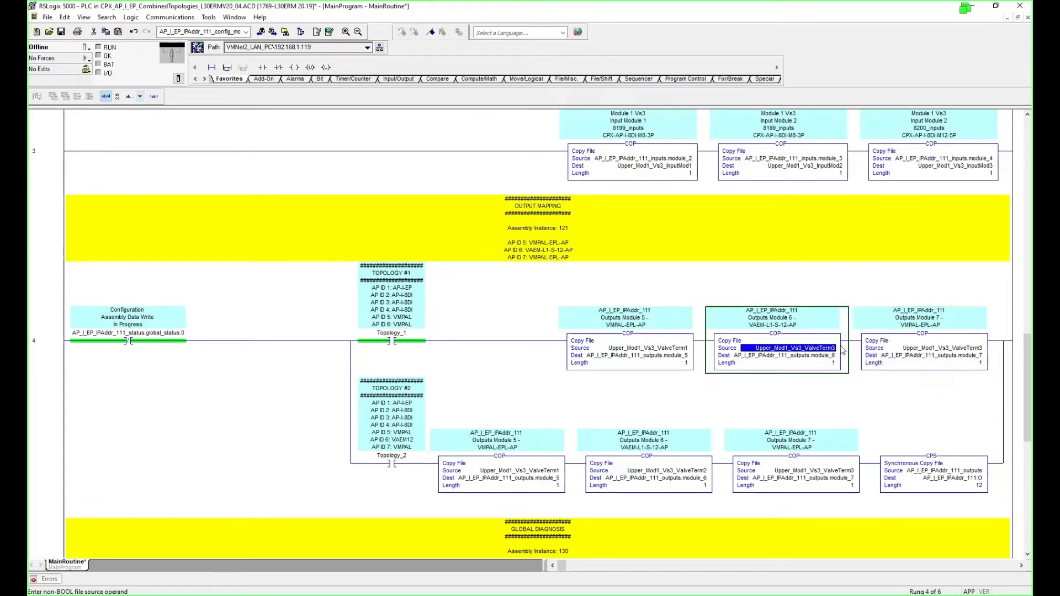
click(924, 336)
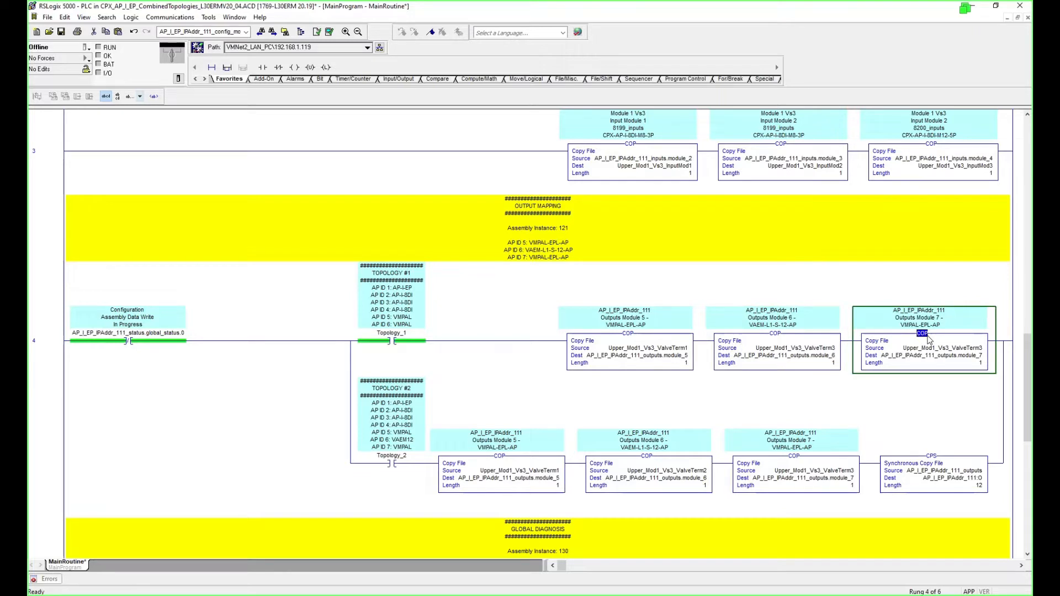
key(Delete)
Check the description of AP_I_EP_IPAddr_111_outputs.module_6 in the controller tags.
double_click(955, 356)
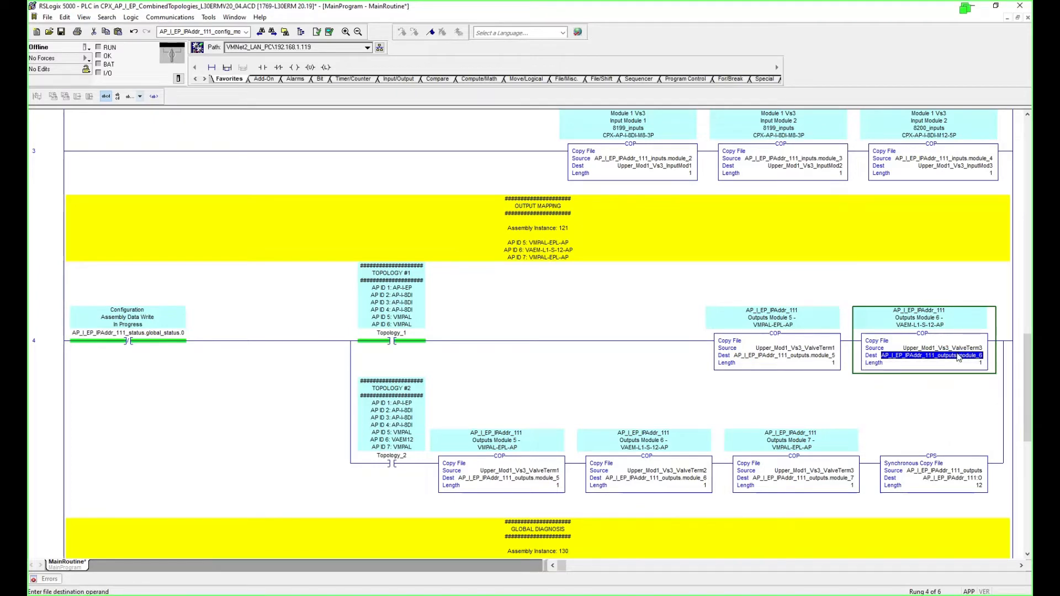
right_click(932, 354)
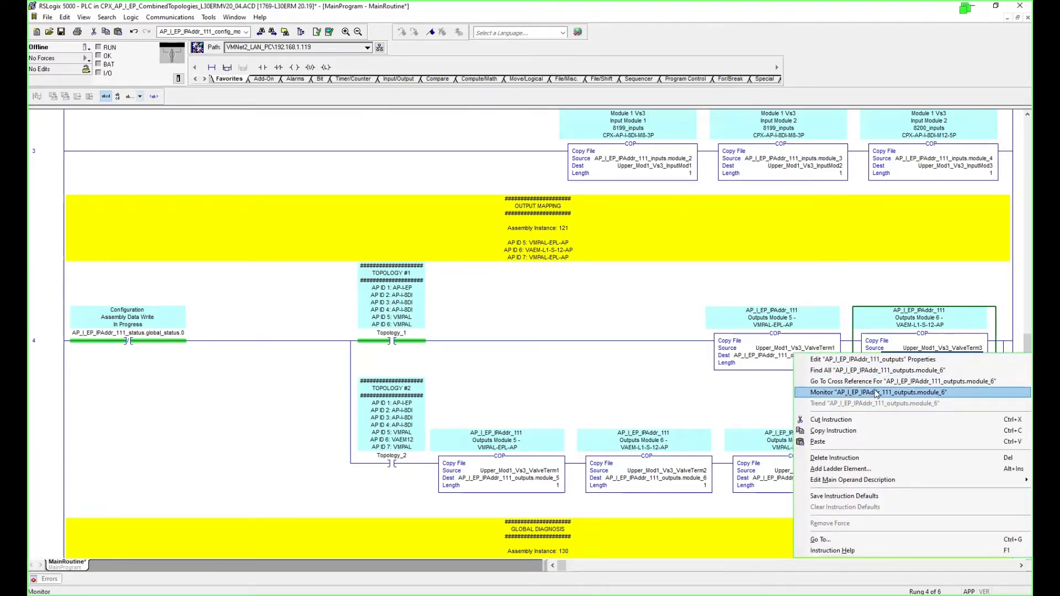
click(879, 393)
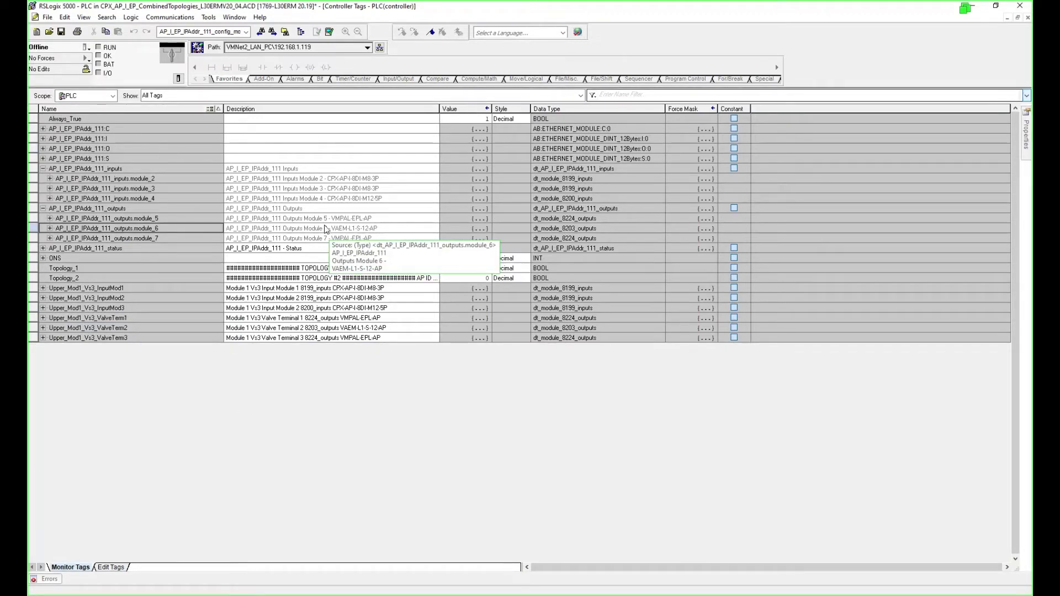
click(392, 230)
Show and widen the Controller Organizer, and open the user-defined data type dt_AP_I_EP_IPAddr_111_outputs.
click(301, 32)
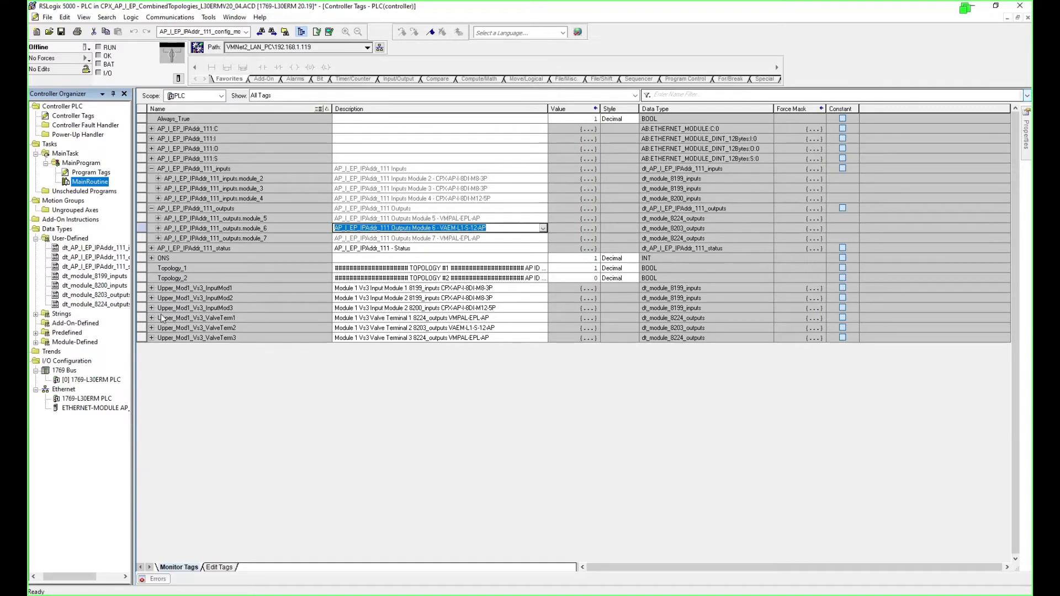
drag(136, 294, 204, 290)
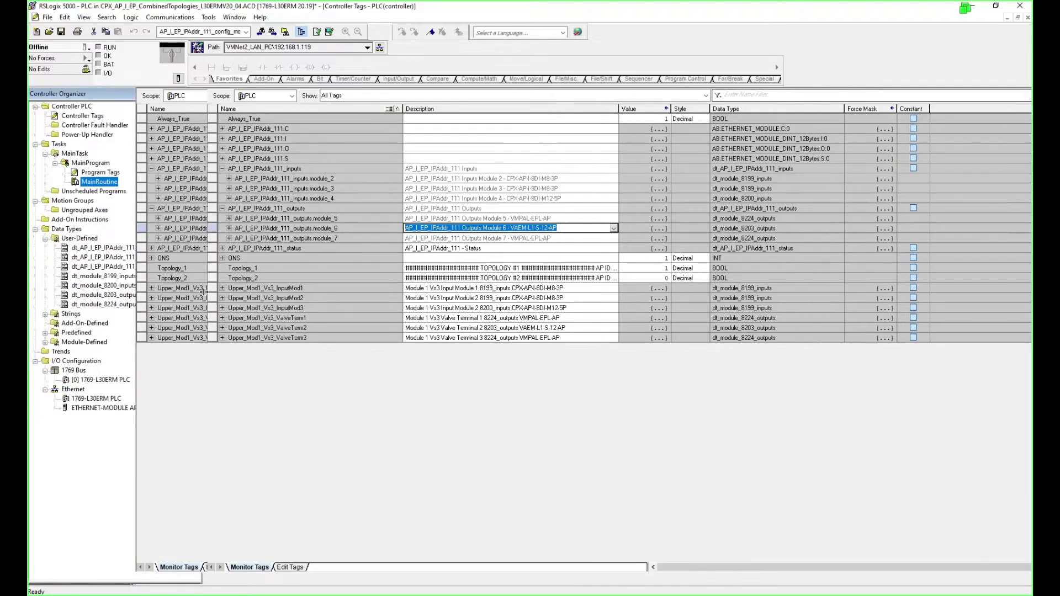
click(136, 258)
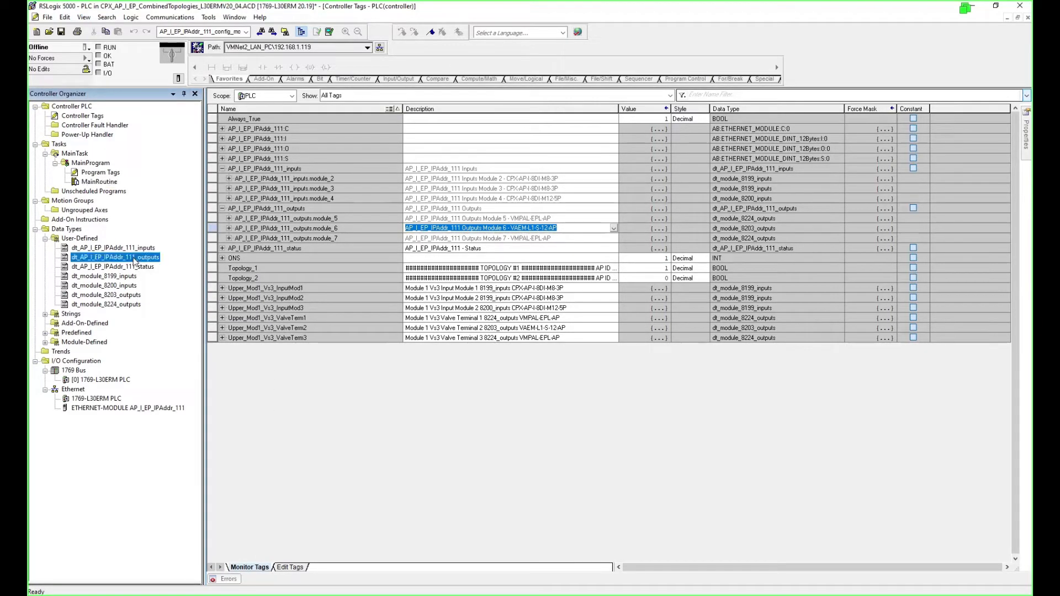
double_click(136, 260)
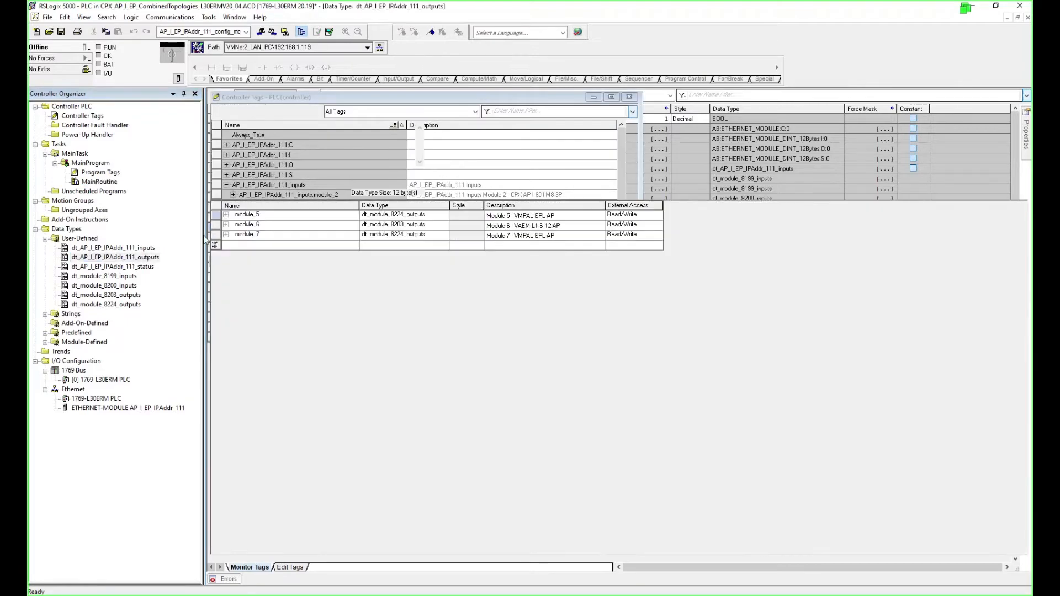
Add the Top2 label in front of VAEM-L1-S-12-AP in the module_6 member's description.
click(581, 227)
click(581, 228)
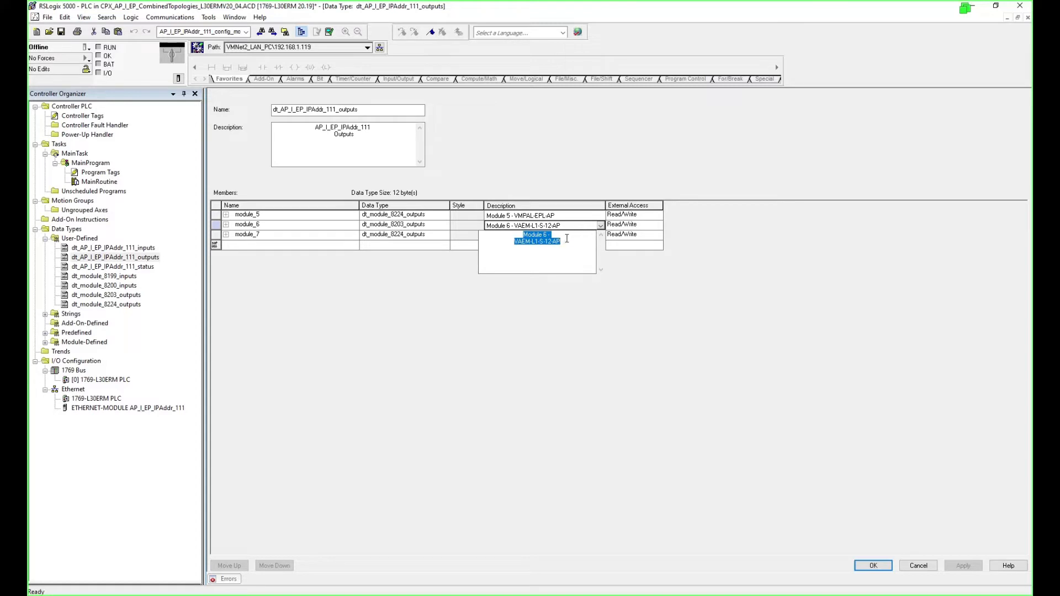
click(569, 242)
text(Top2)
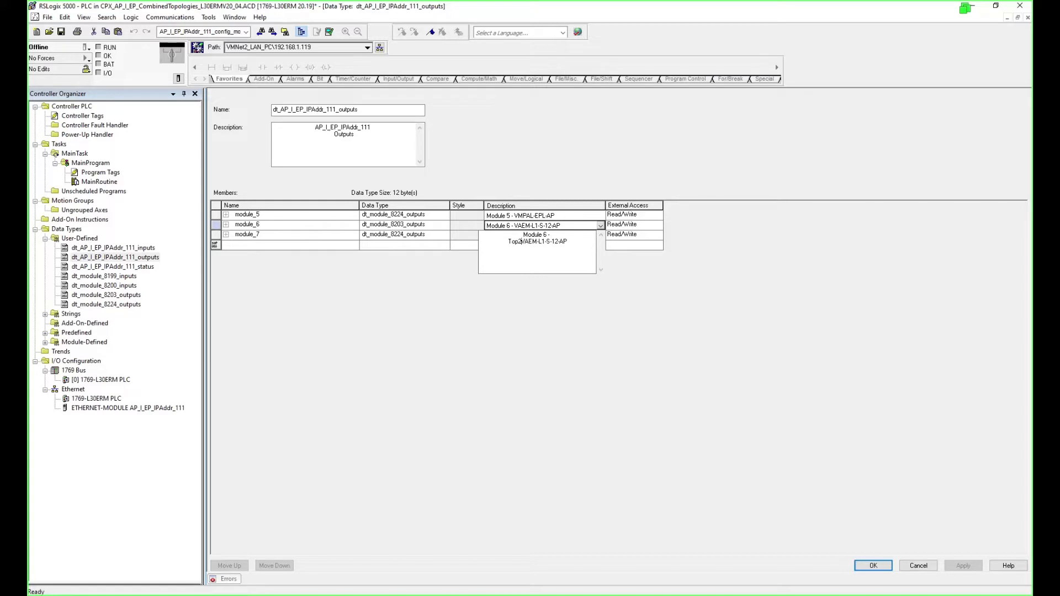
text(-)
click(468, 225)
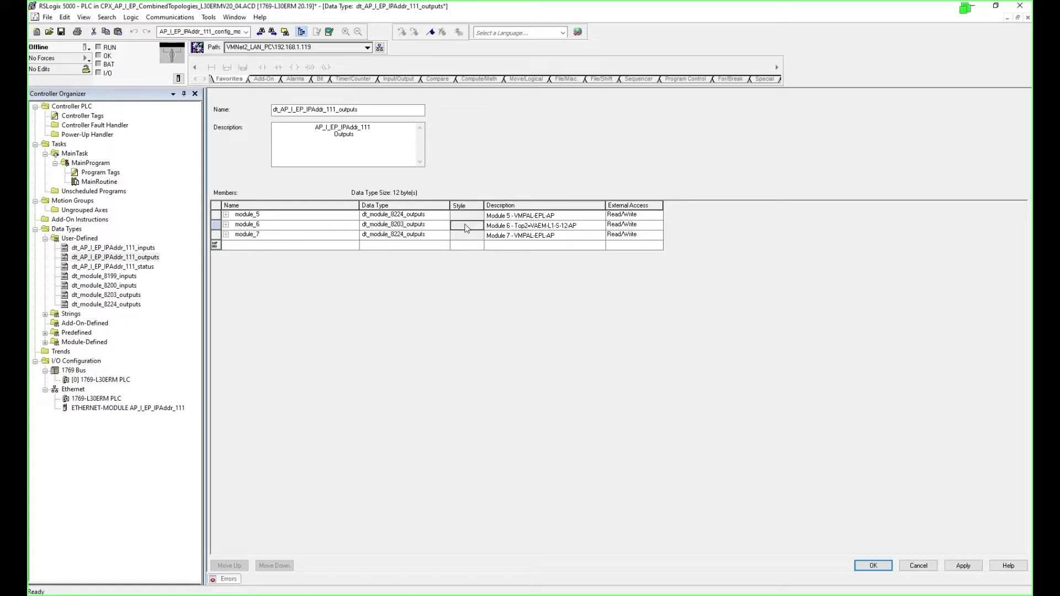
Insert the line Top2=VMPAL-EPL-AP above the VAEM-L1-S-12-AP line in the module_6 member's description and save the data type.
double_click(524, 236)
drag(514, 254, 603, 254)
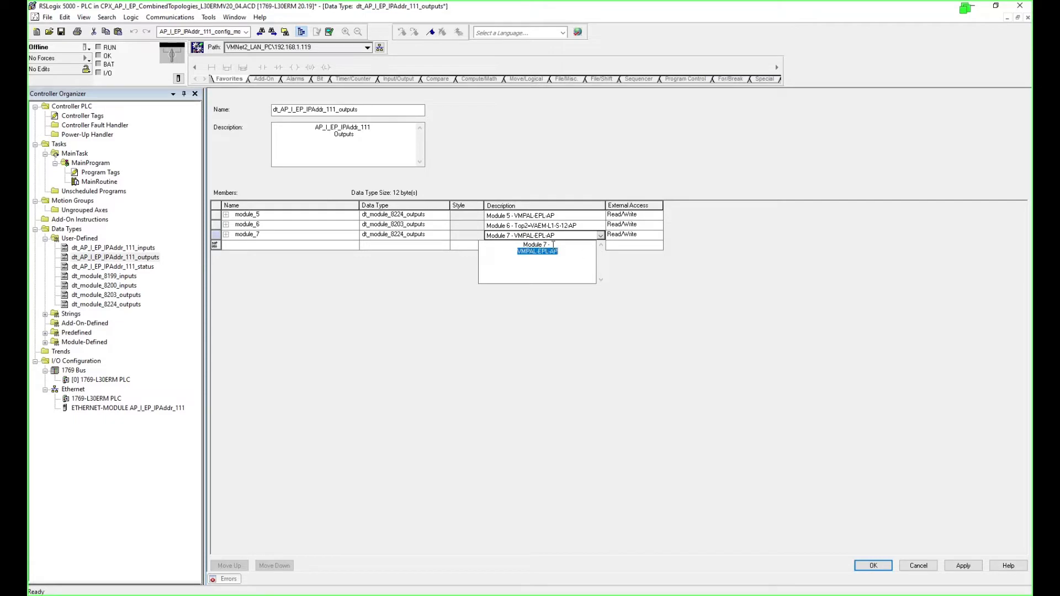
click(544, 227)
click(579, 227)
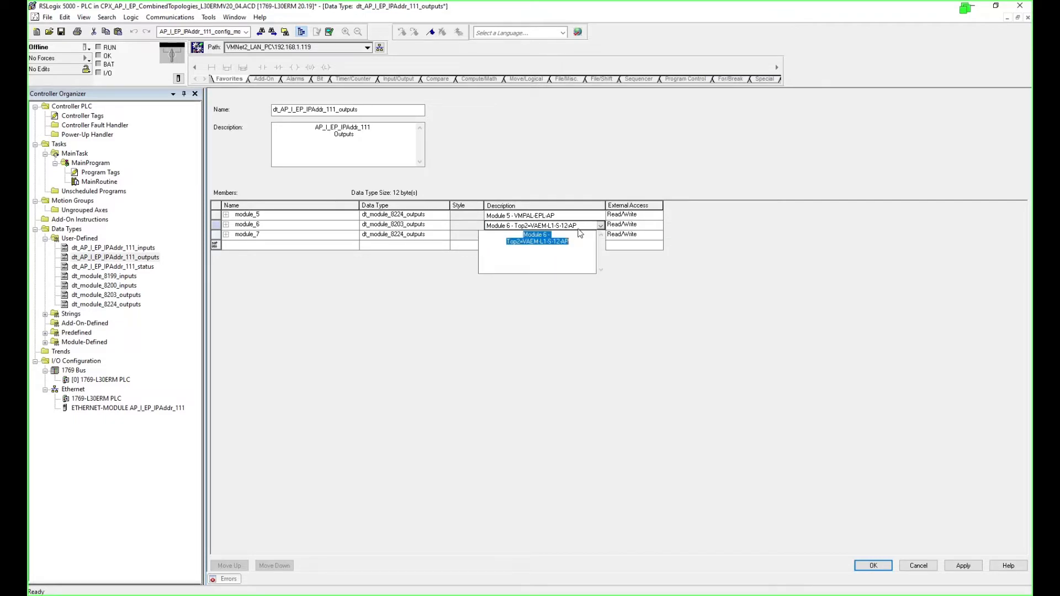
click(573, 240)
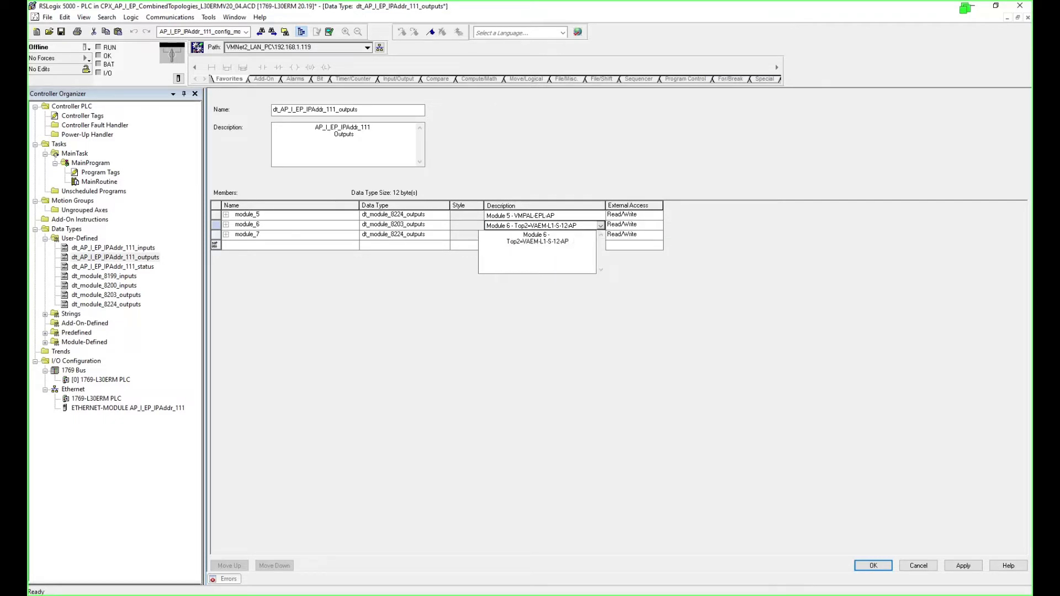
key(Up)
key(Return)
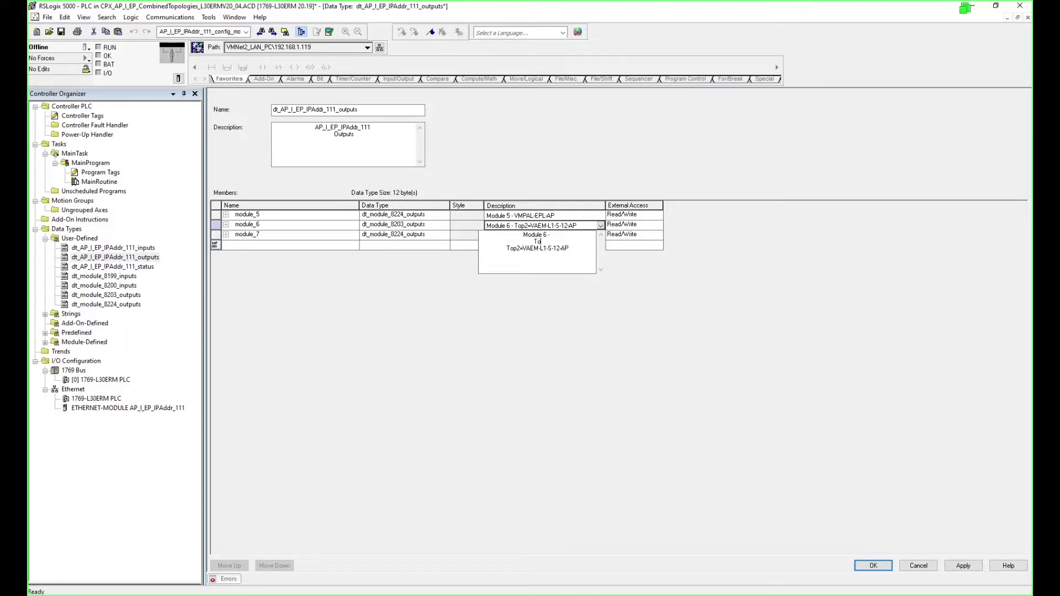
text(Top2=VMPAL-EPL-AP)
click(483, 226)
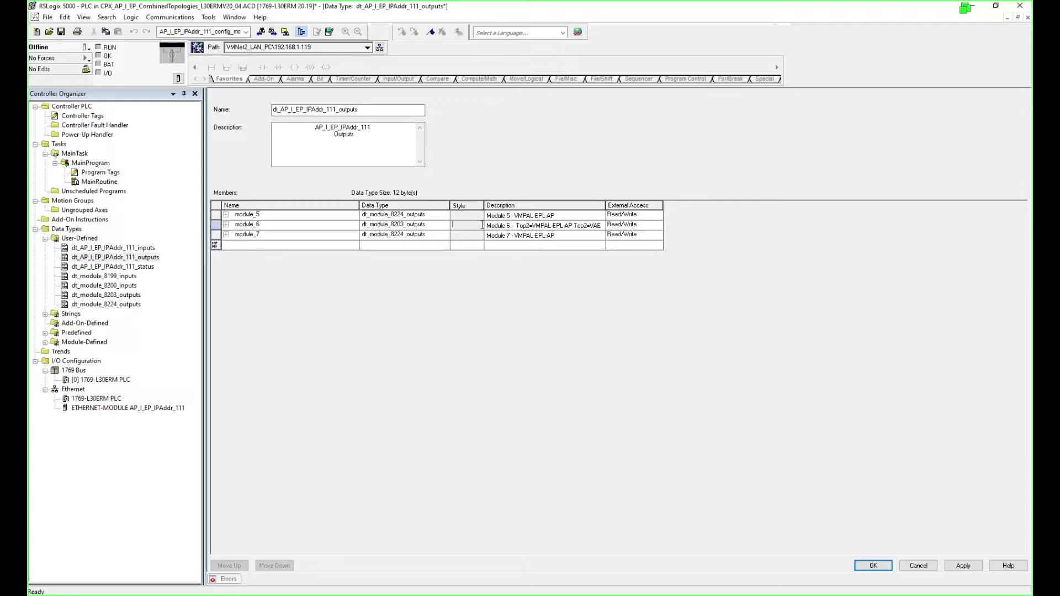
click(873, 566)
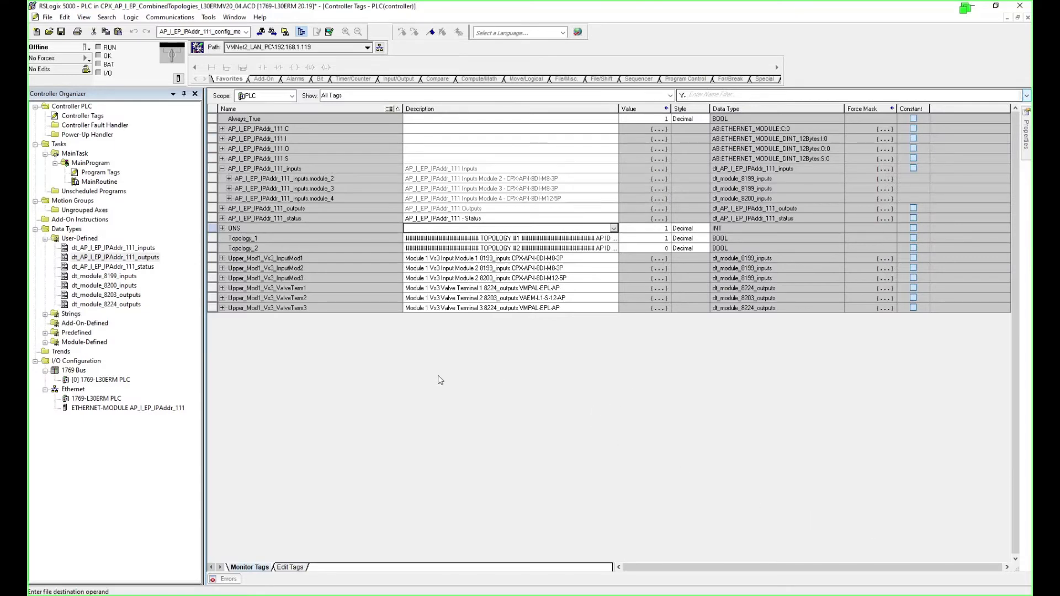
Reopen dt_AP_I_EP_IPAddr_111_outputs, change the VMPAL-EPL-AP label in the module_6 description to Top1, and save the data type.
key(ctrl+Tab)
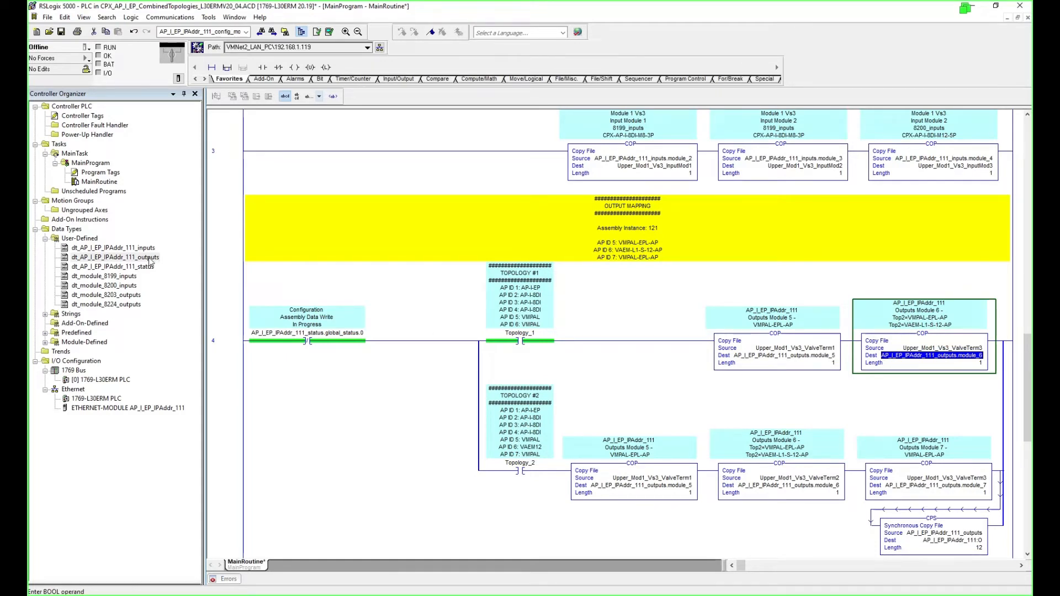
double_click(115, 257)
double_click(535, 228)
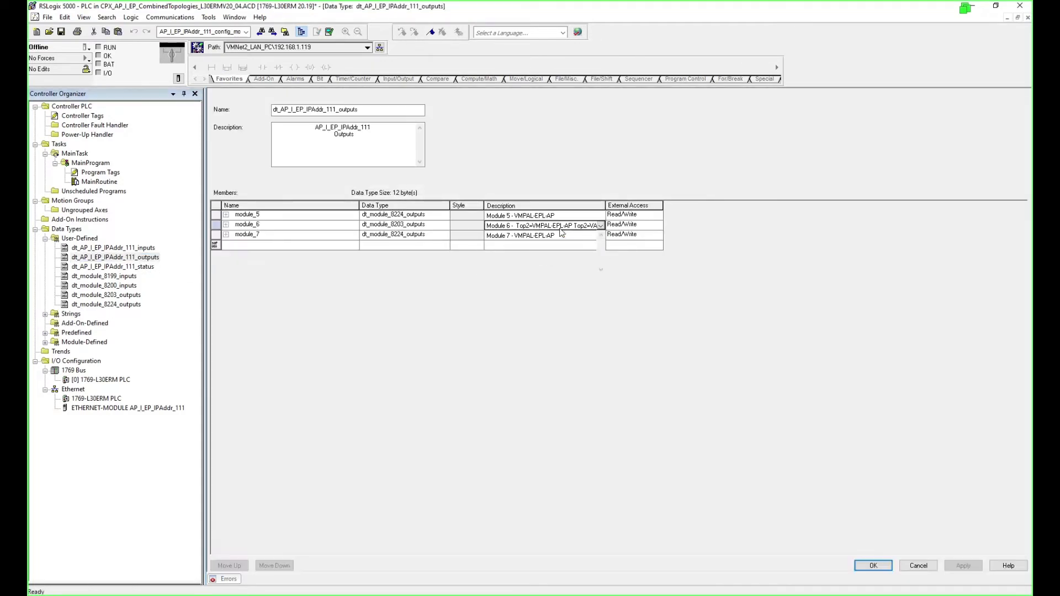
click(520, 242)
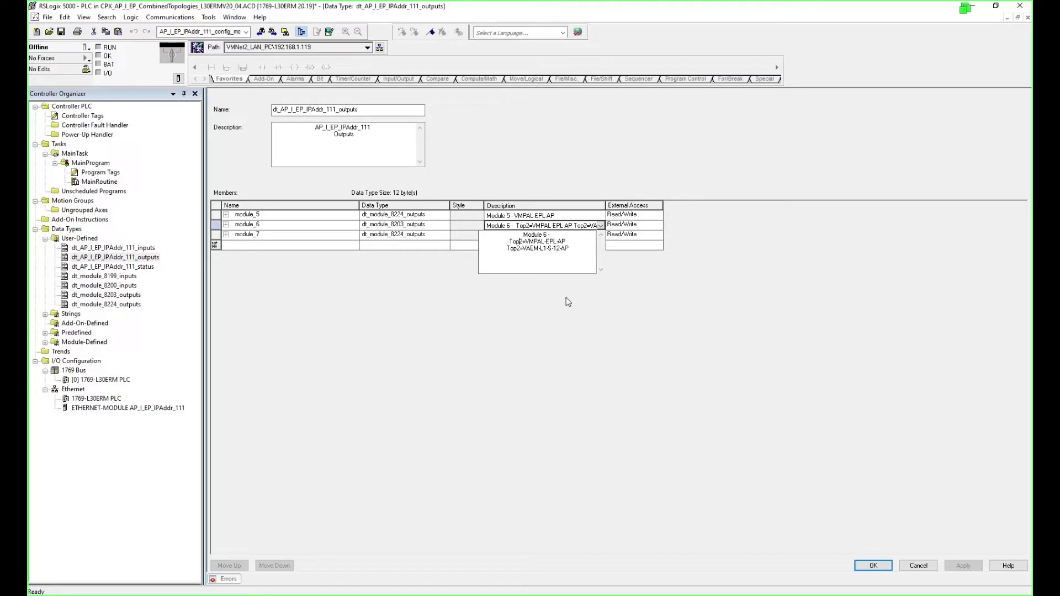
click(469, 242)
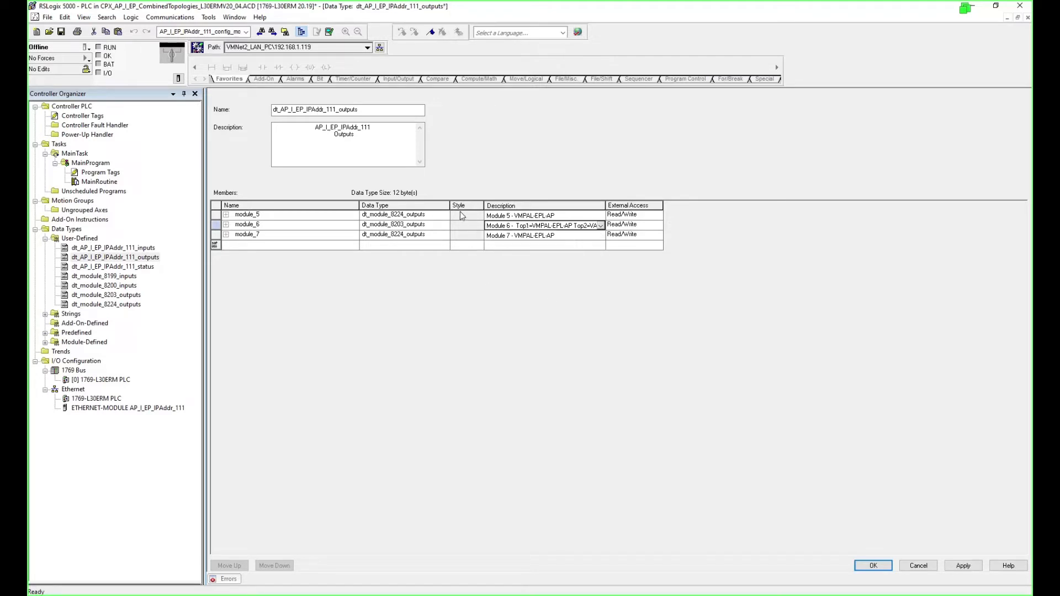
click(873, 565)
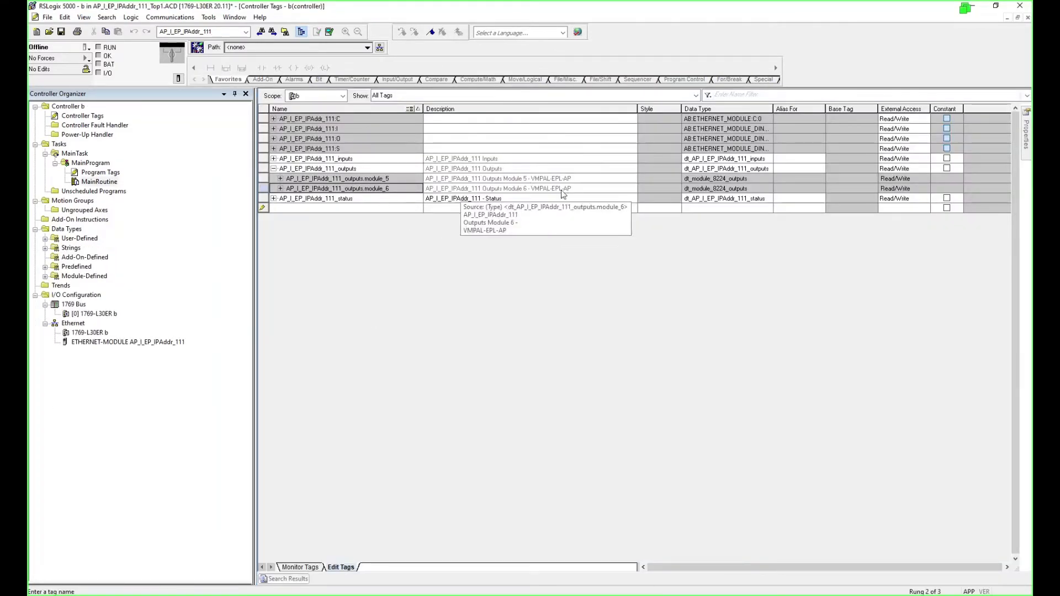
In the AP_I_EP_IPAddr_111_Top1 project's controller tags, expand AP_I_EP_IPAddr_111_inputs and check the descriptions of output modules 5 and 6.
click(273, 158)
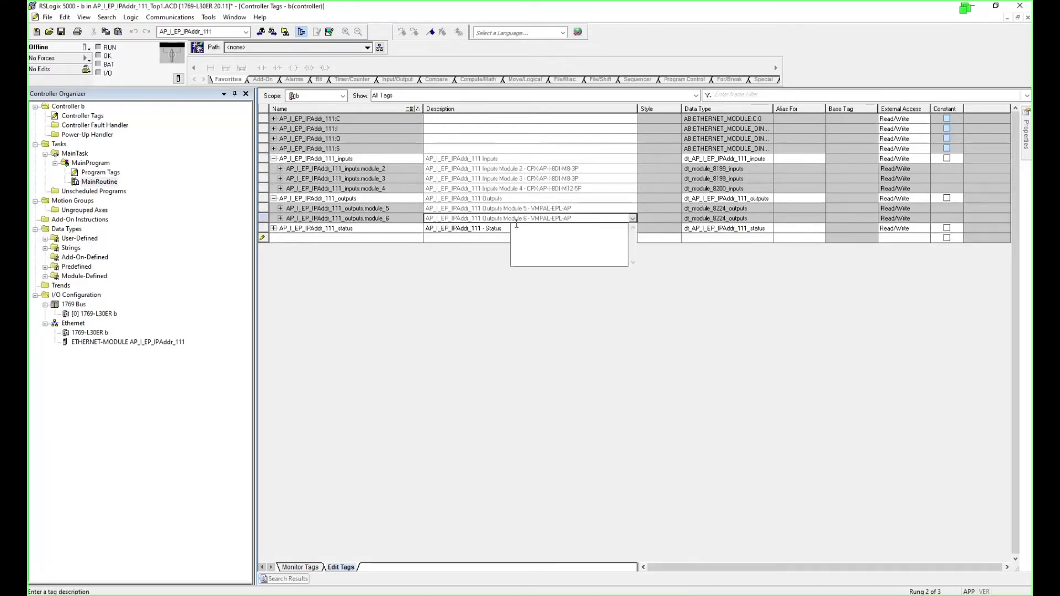
click(592, 220)
double_click(608, 221)
click(604, 209)
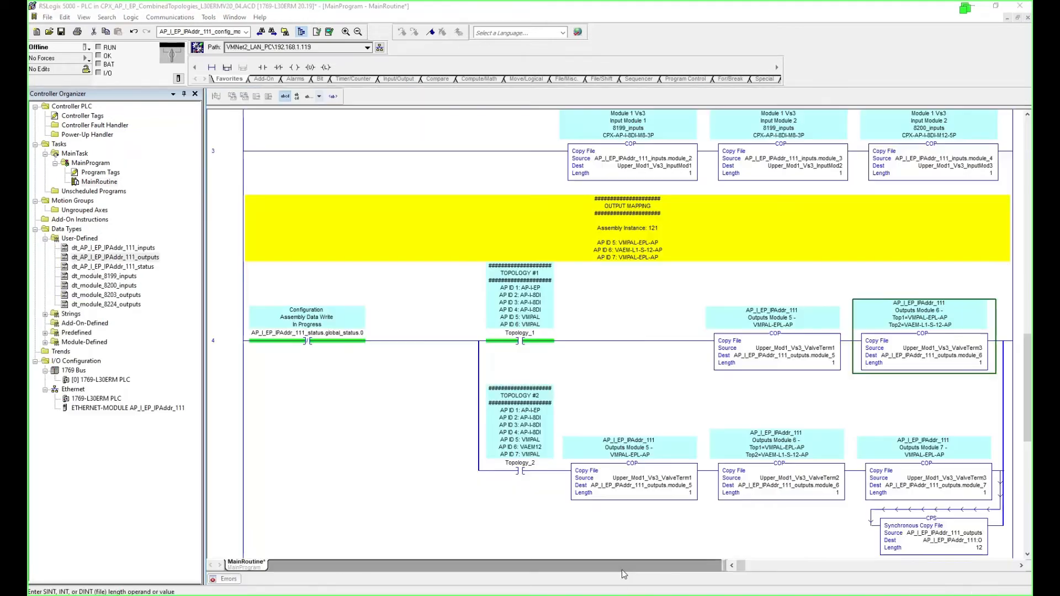
Add a branch level below Topology_2 on the output mapping rung and move the CPS instruction onto it.
click(544, 334)
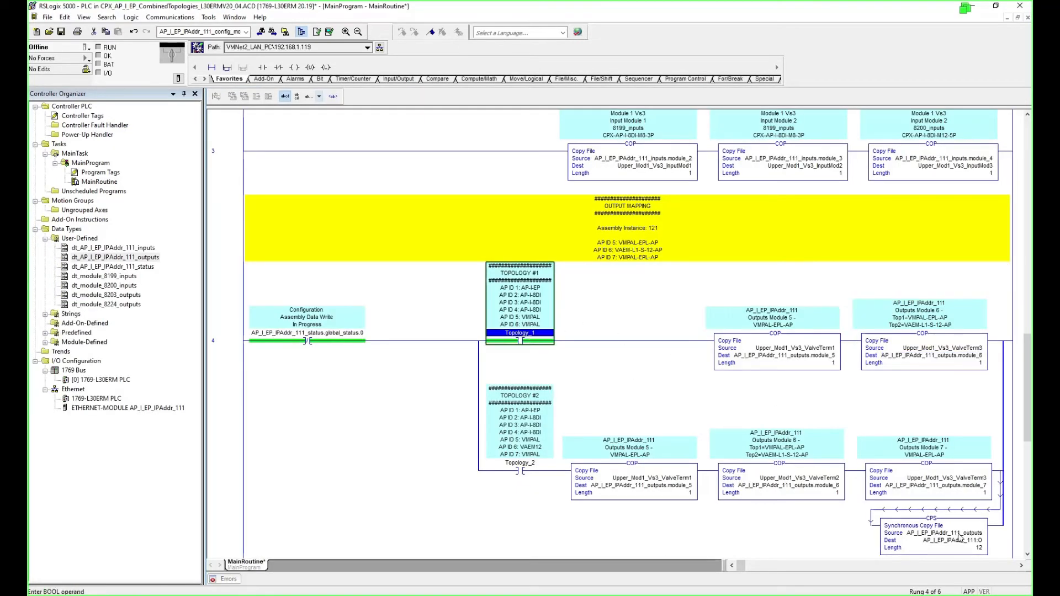
click(479, 471)
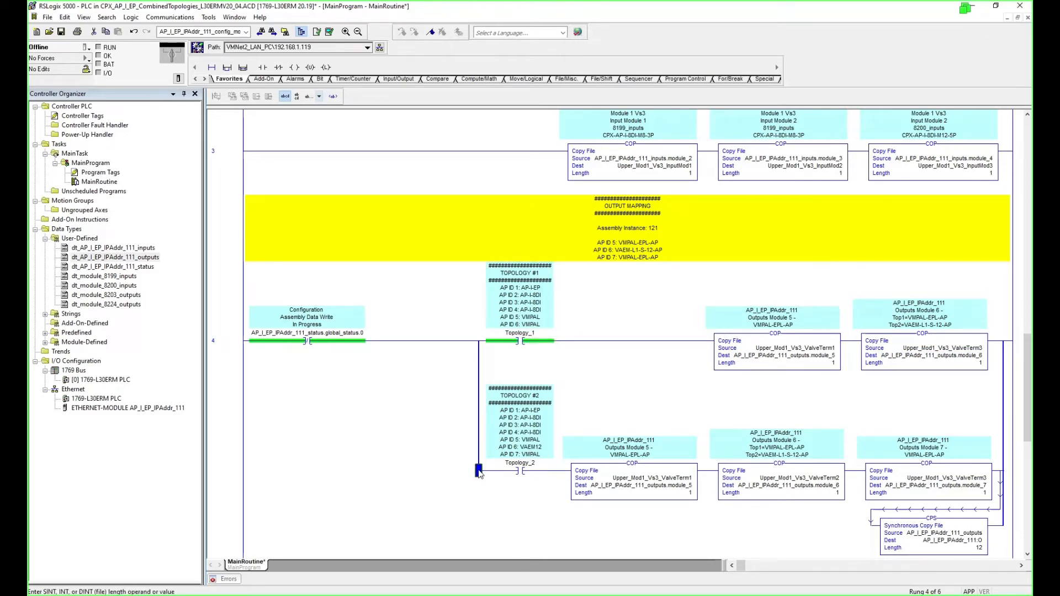
right_click(479, 473)
click(519, 528)
drag(932, 501, 562, 555)
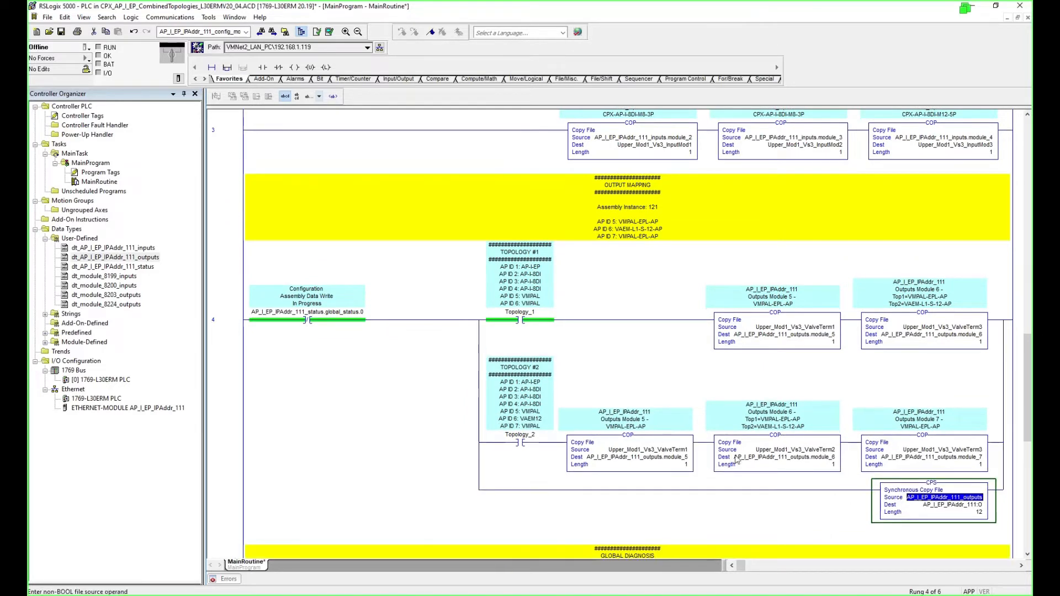
Review the Topology_1 level's contact and the source and destination tags of its COP instructions.
click(516, 314)
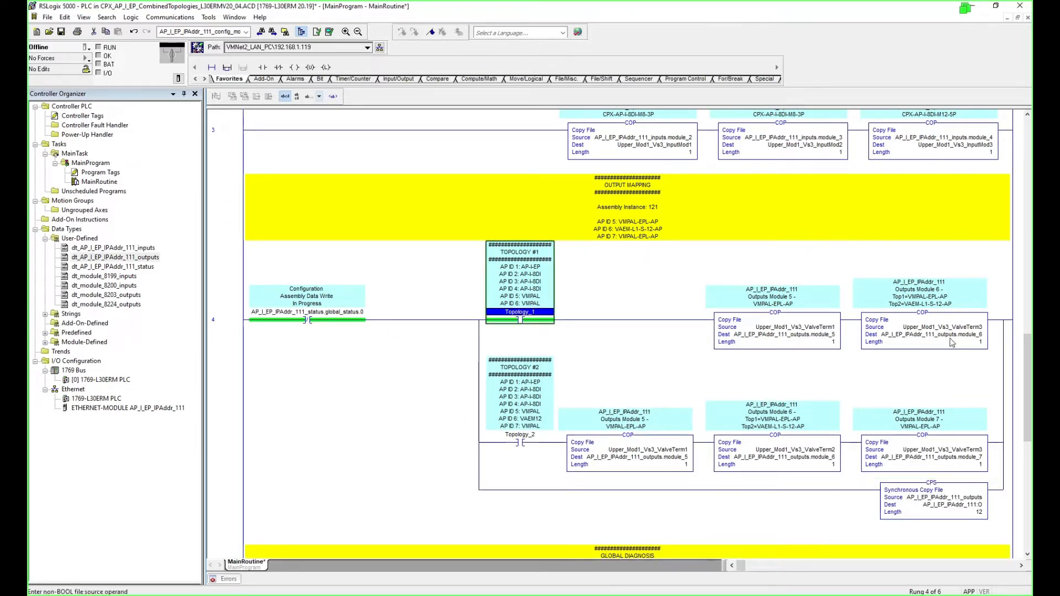
click(787, 329)
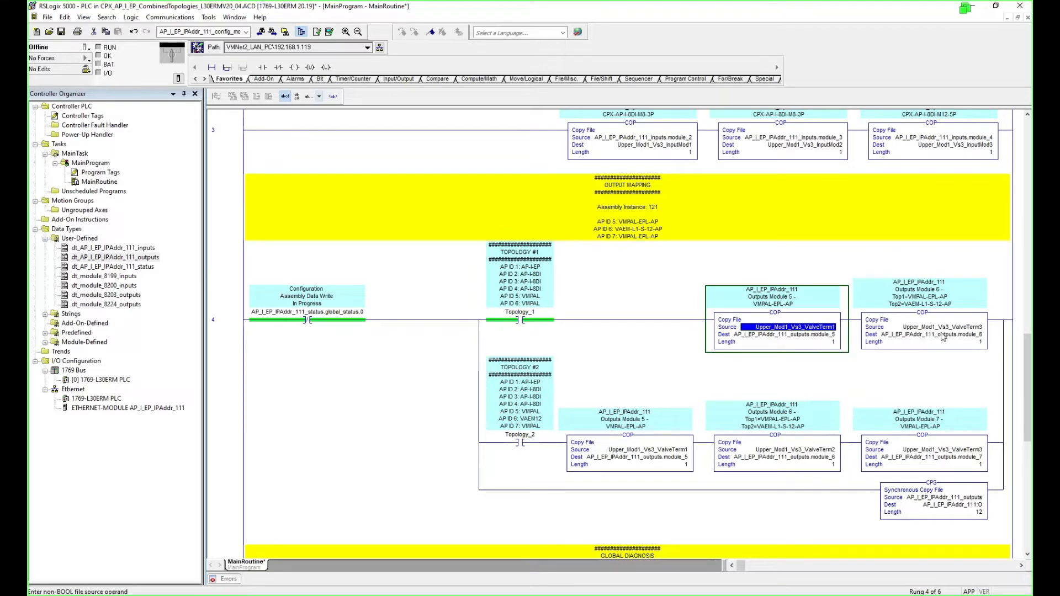
mouse_move(970, 335)
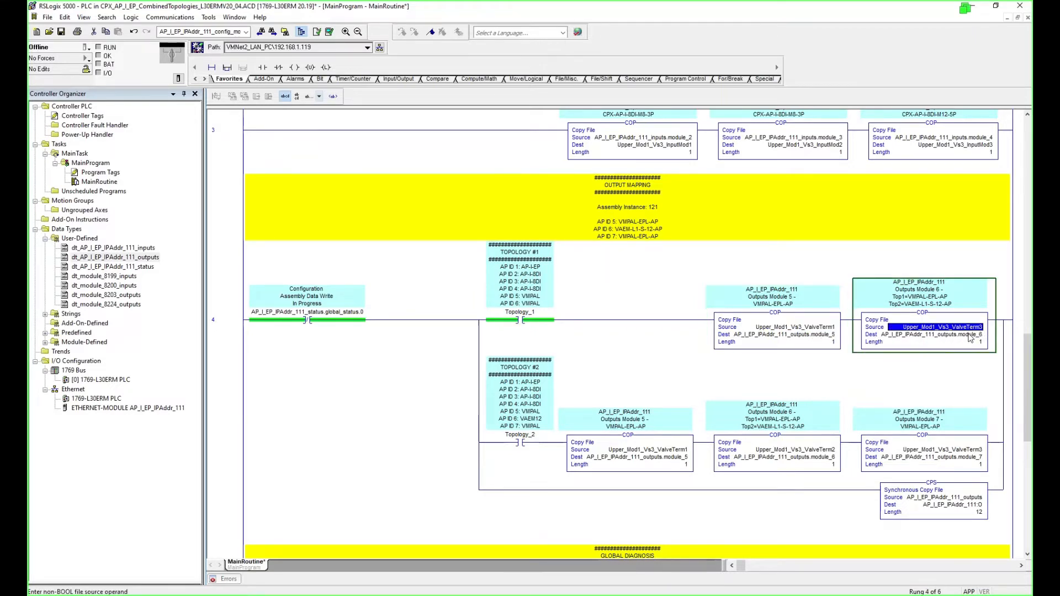
click(974, 336)
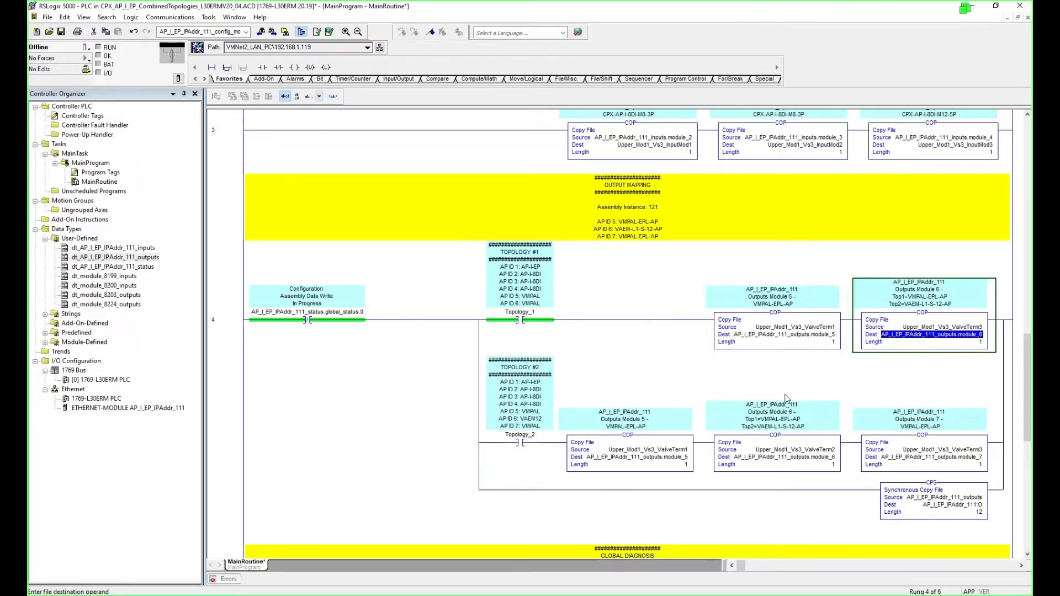
mouse_move(678, 454)
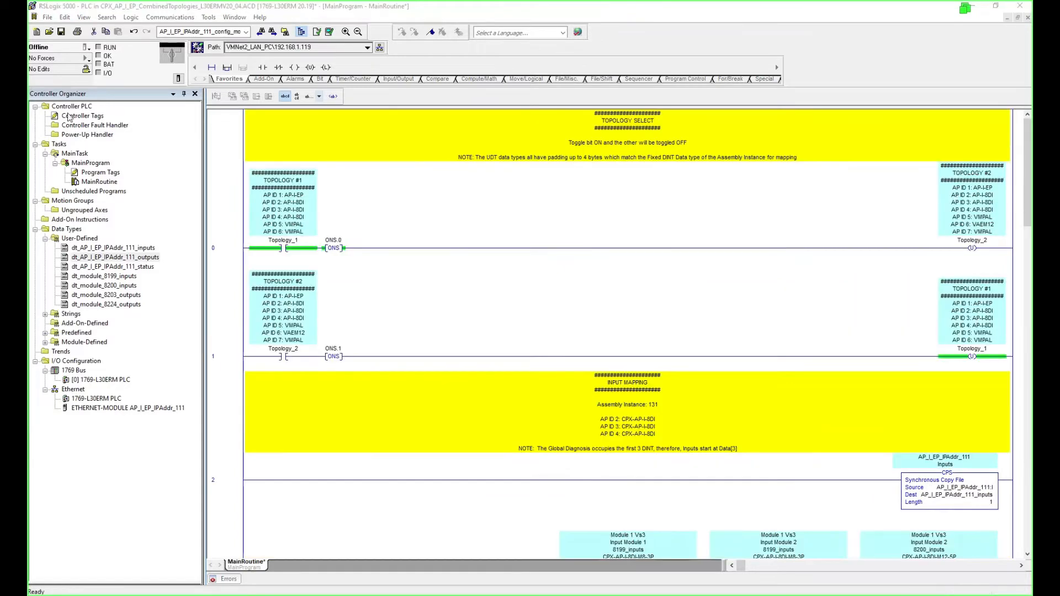
Save the project, download it to the controller, and change the controller mode back to Remote Run.
click(61, 32)
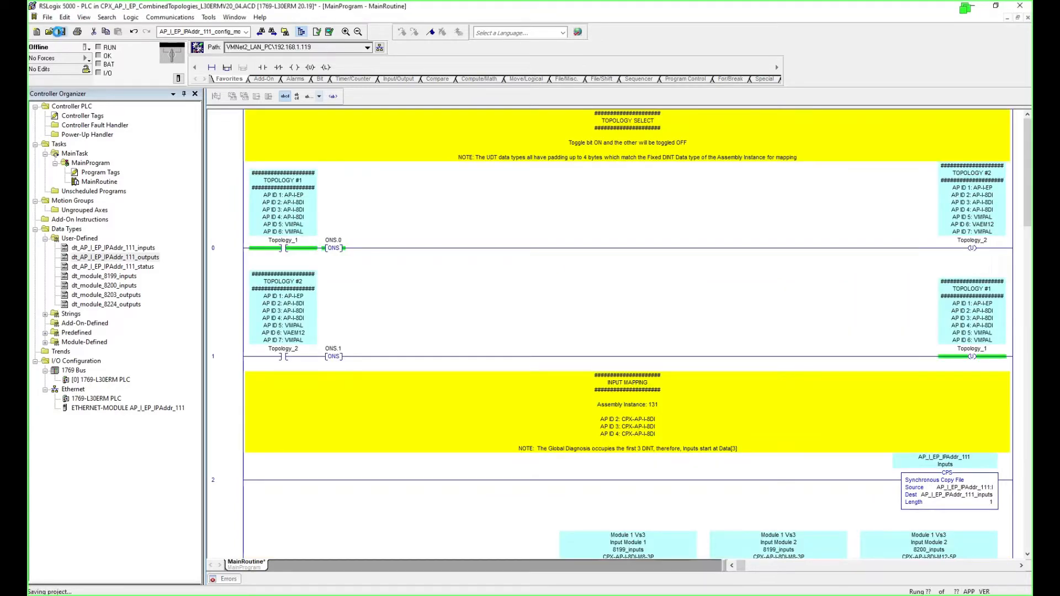
click(87, 49)
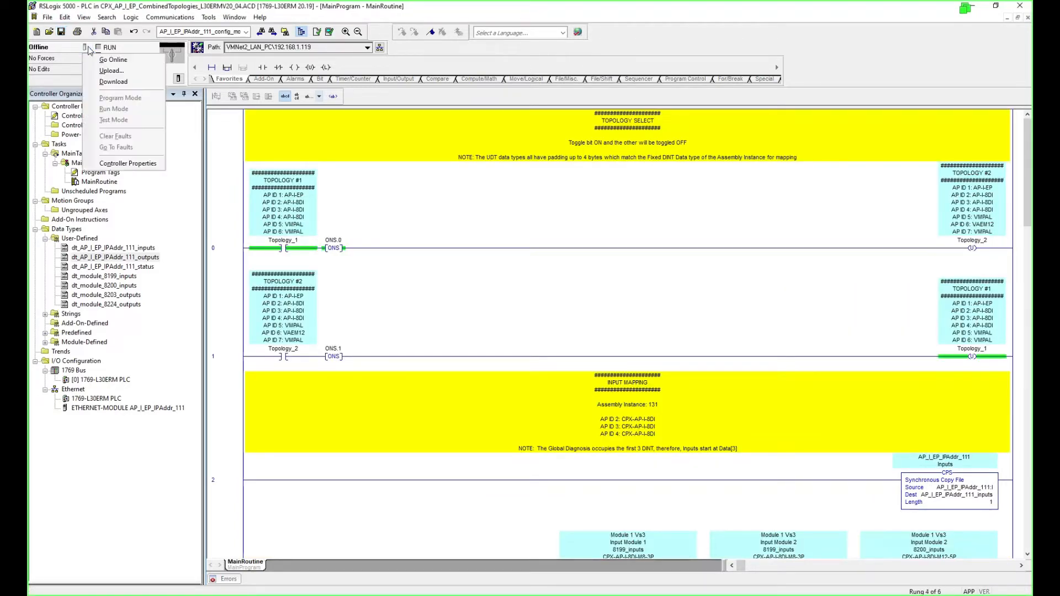
click(111, 88)
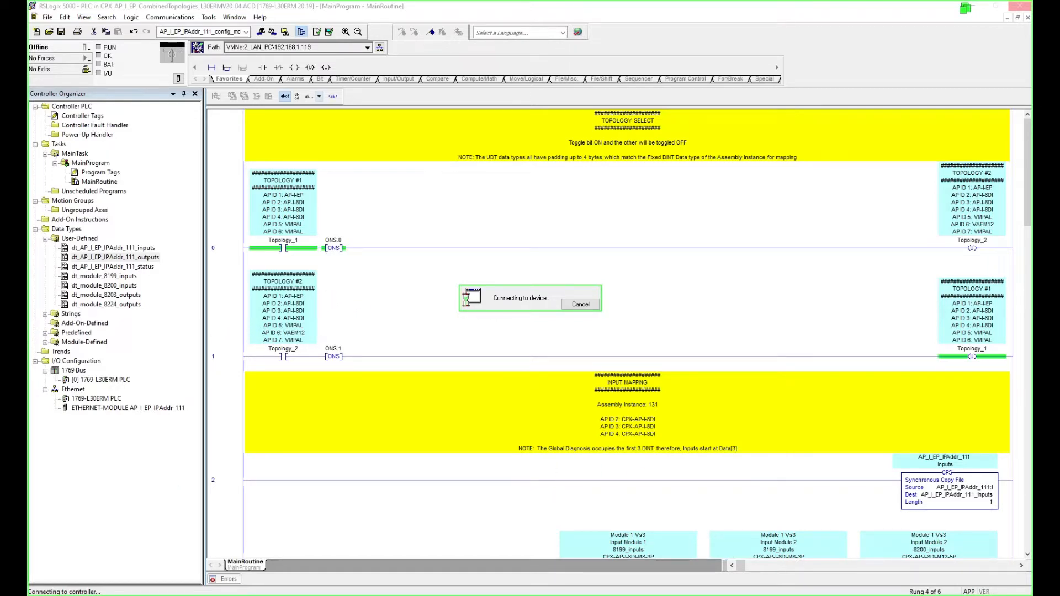
click(481, 404)
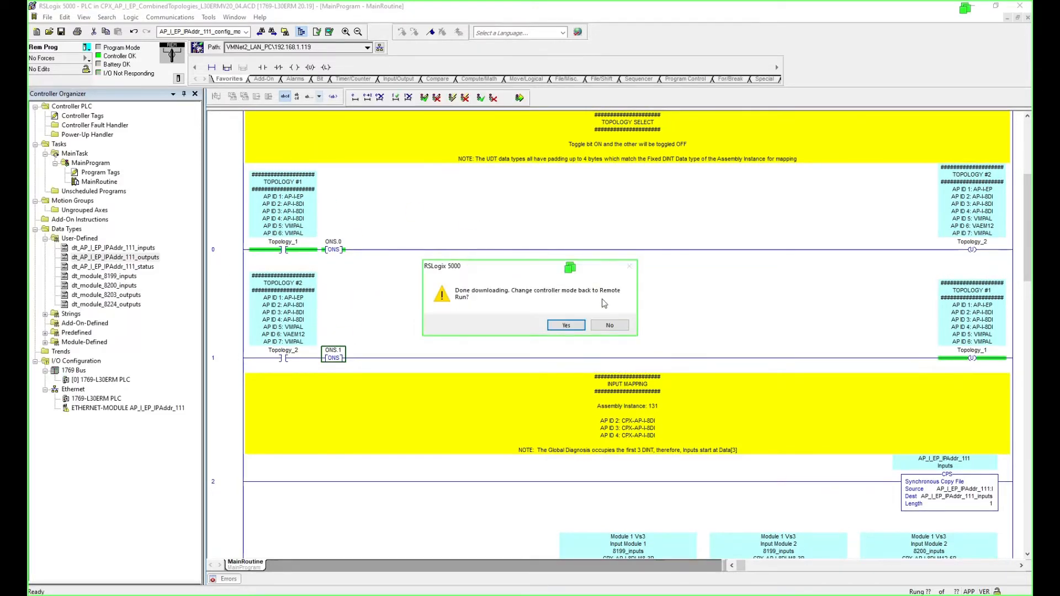
click(576, 327)
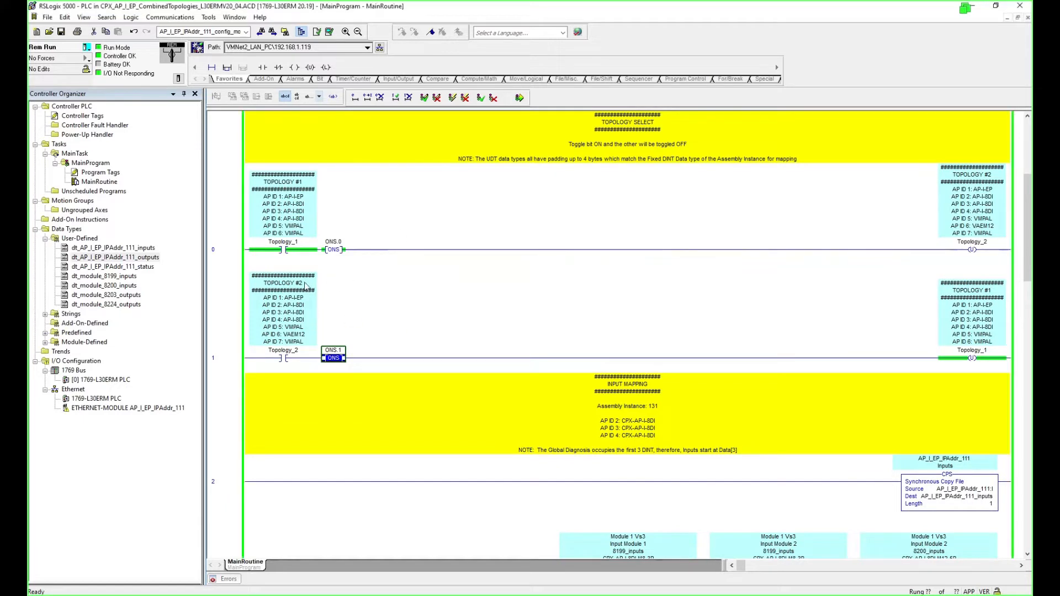
Examine the Topology_1 and Topology_2 contacts and unlatch coils on rungs 0 and 1, and the mapping rungs below them.
click(294, 251)
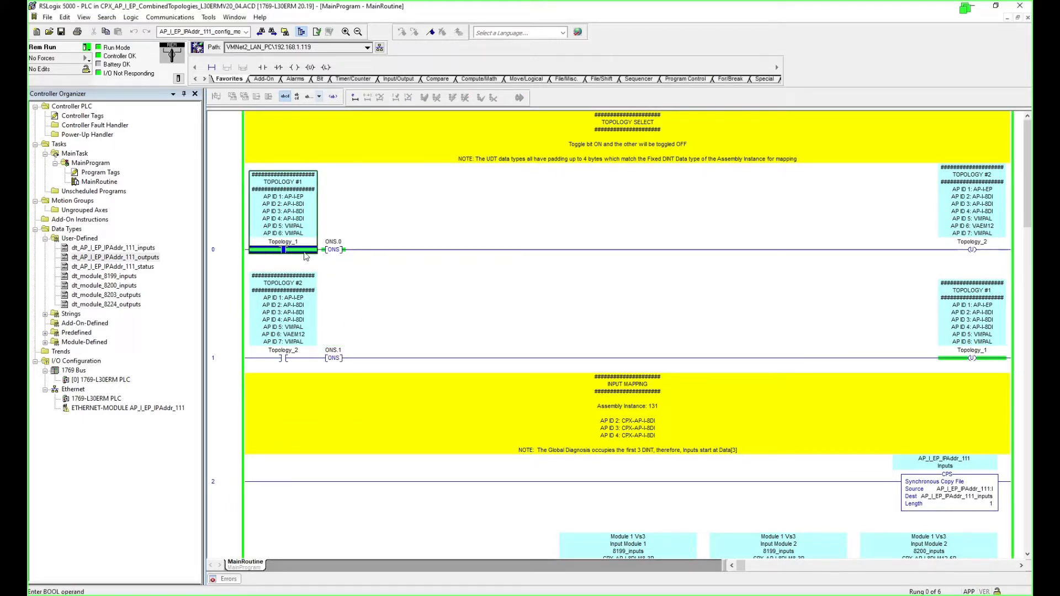
click(295, 358)
click(299, 250)
click(289, 350)
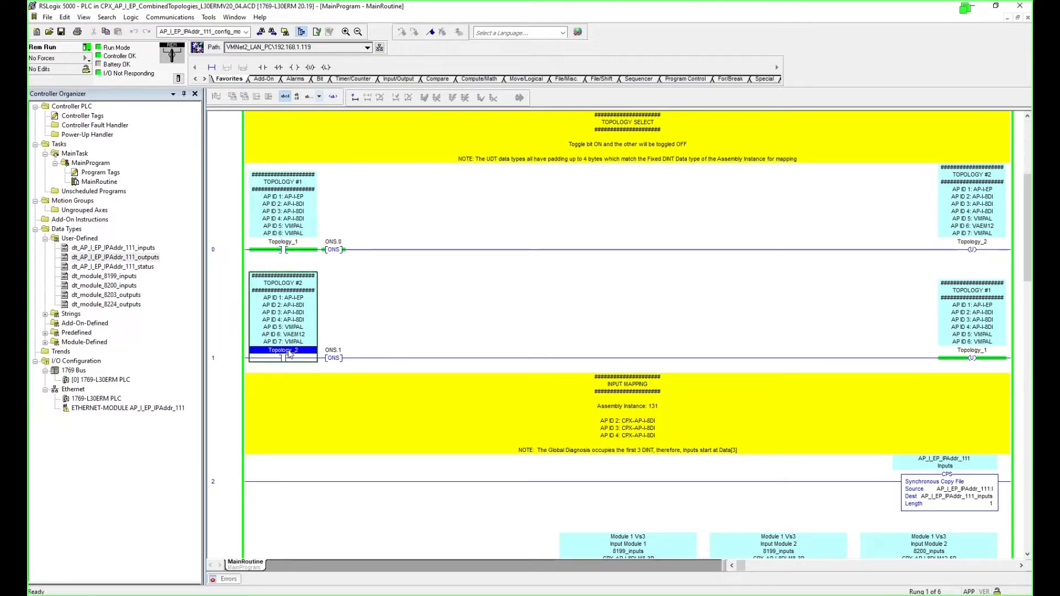
click(295, 253)
click(291, 356)
mouse_move(101, 413)
click(285, 253)
click(978, 243)
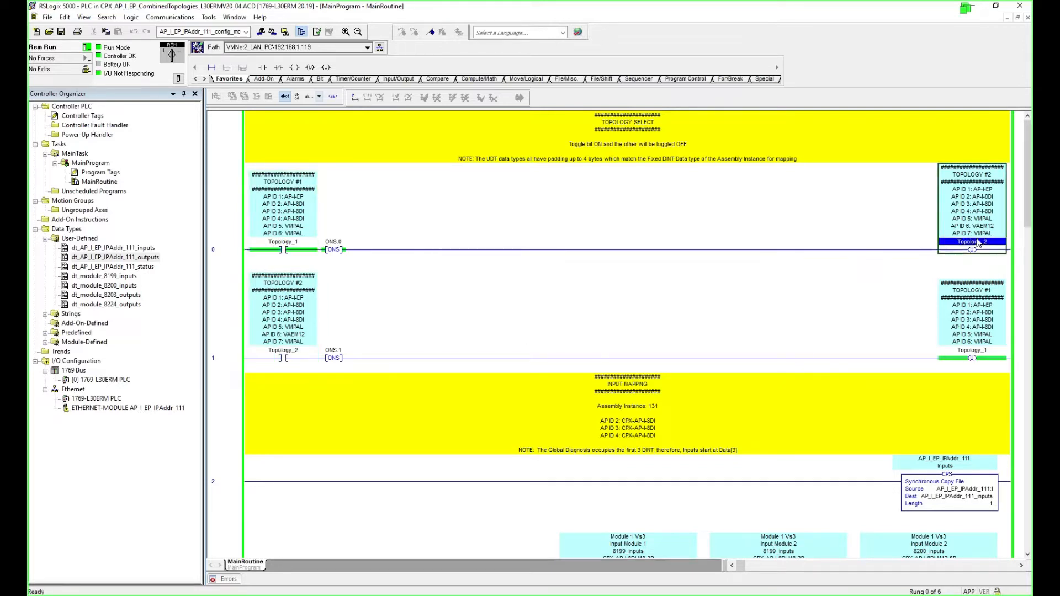
click(980, 352)
scroll(945, 409, down, 3)
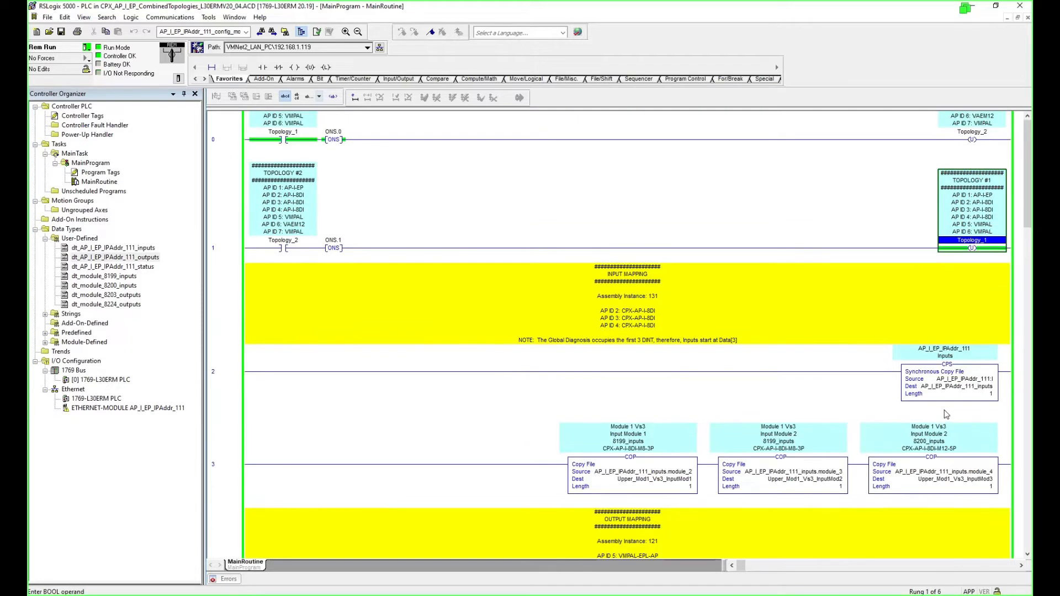
scroll(947, 414, down, 9)
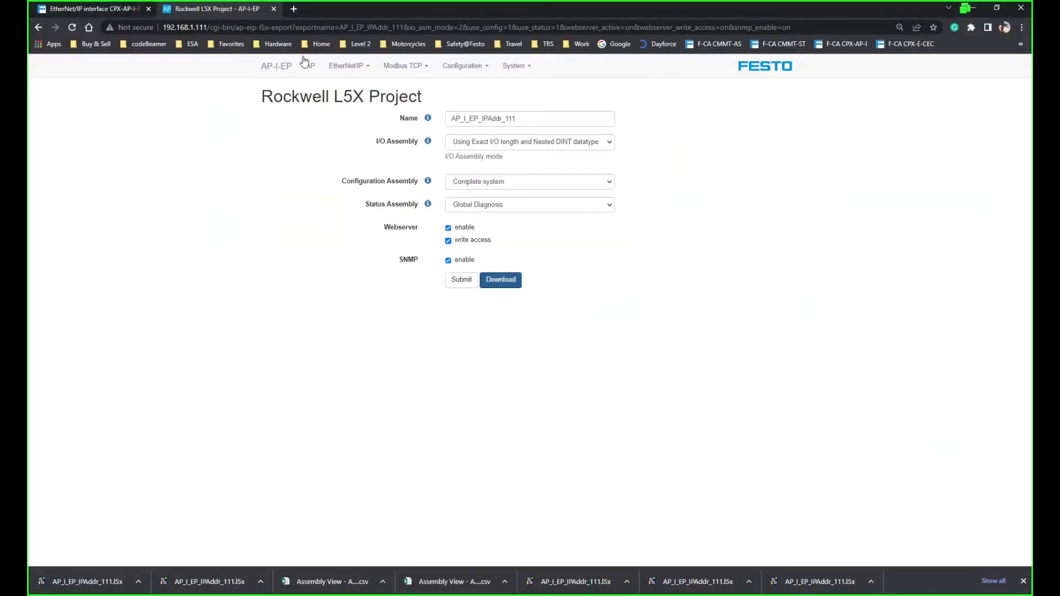
Check the module diagnosis on the AP-I-EP web server's AP page and the properties of ETHERNET-MODULE AP_I_EP_IPAddr_111 in RSLogix 5000.
click(311, 65)
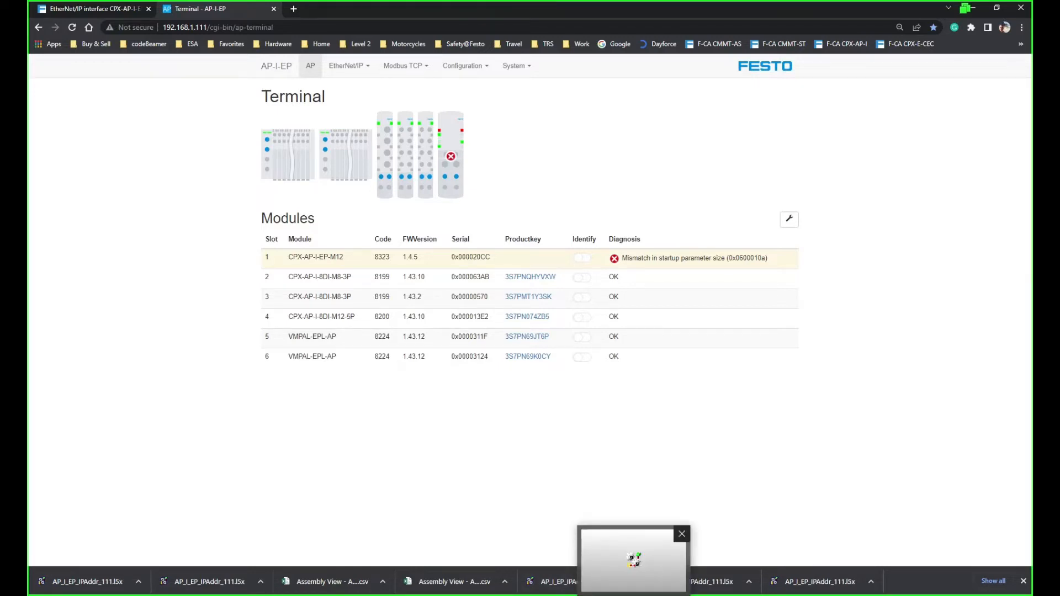
click(634, 595)
click(140, 407)
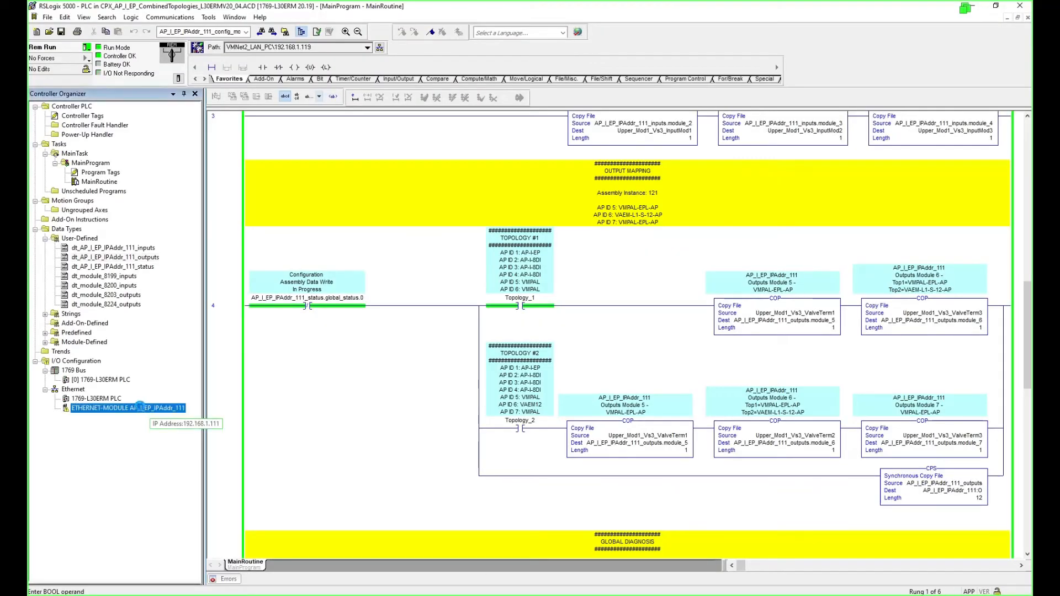
double_click(141, 409)
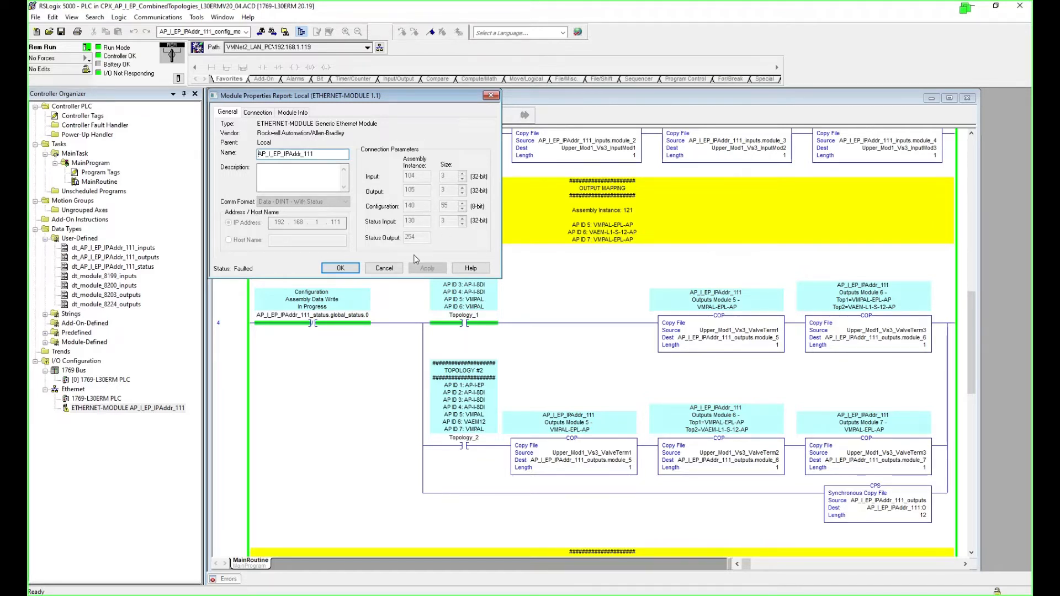
click(384, 269)
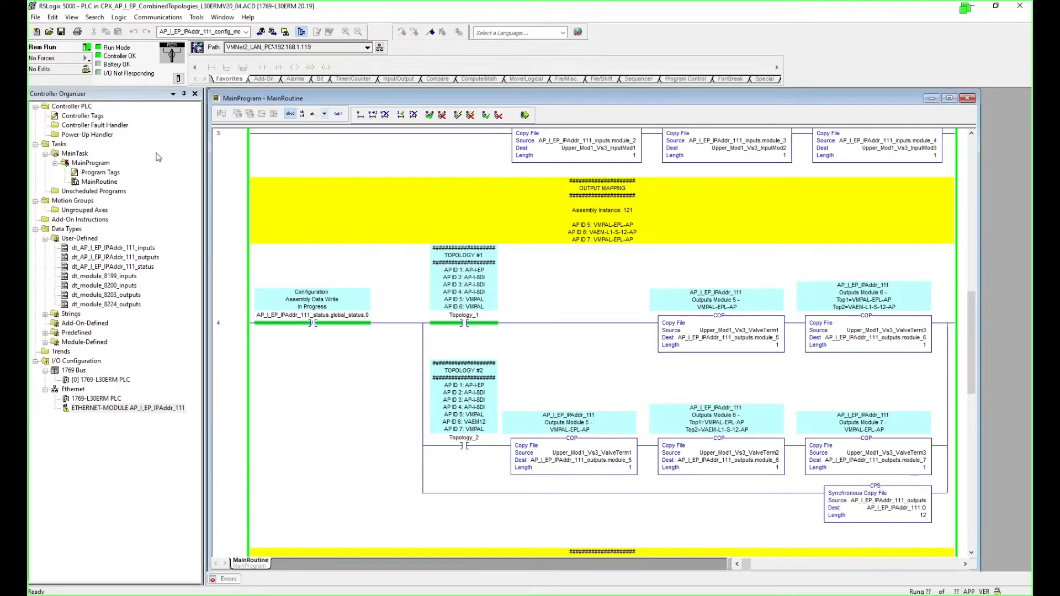
Recheck the CPX-AP-I-EP-M12 diagnosis on the web server's Terminal page and return to RSLogix 5000.
click(86, 48)
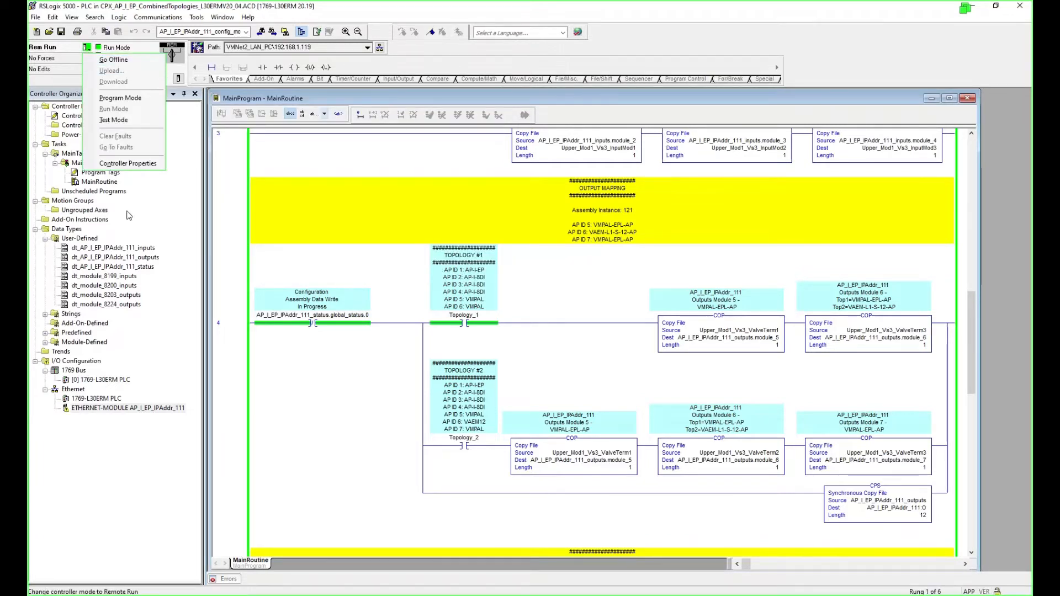
click(127, 164)
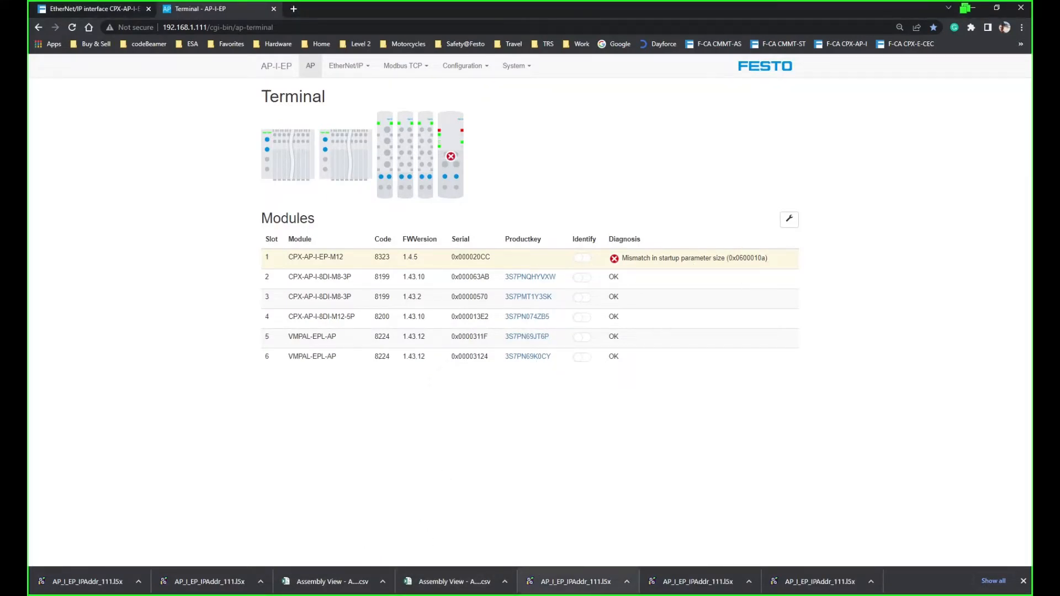
mouse_move(635, 592)
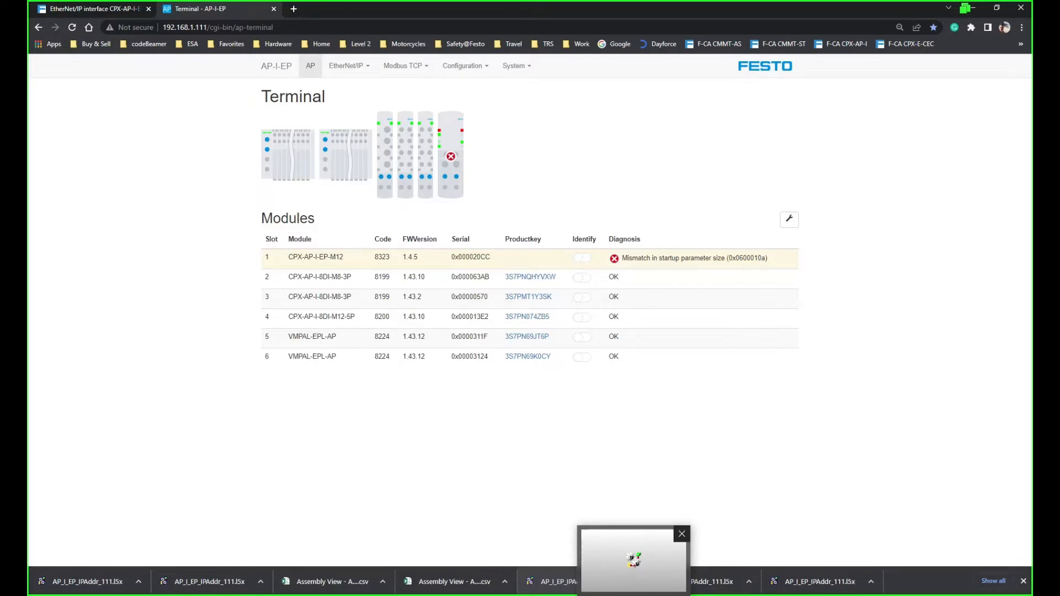
click(614, 581)
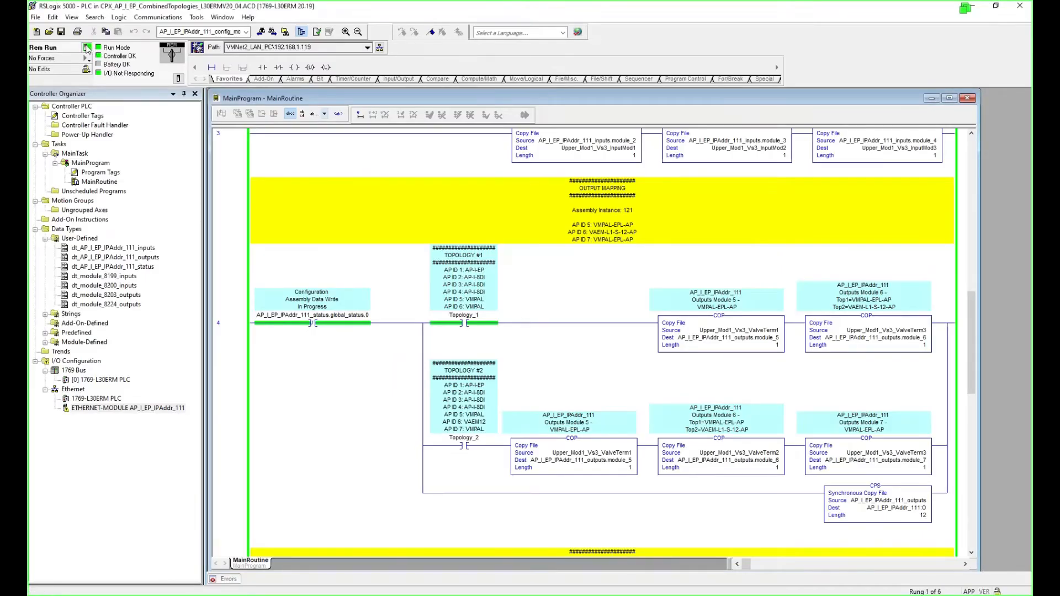
Go offline and set the configuration assembly size of ETHERNET-MODULE AP_I_EP_IPAddr_111 to 0.
click(86, 49)
click(111, 48)
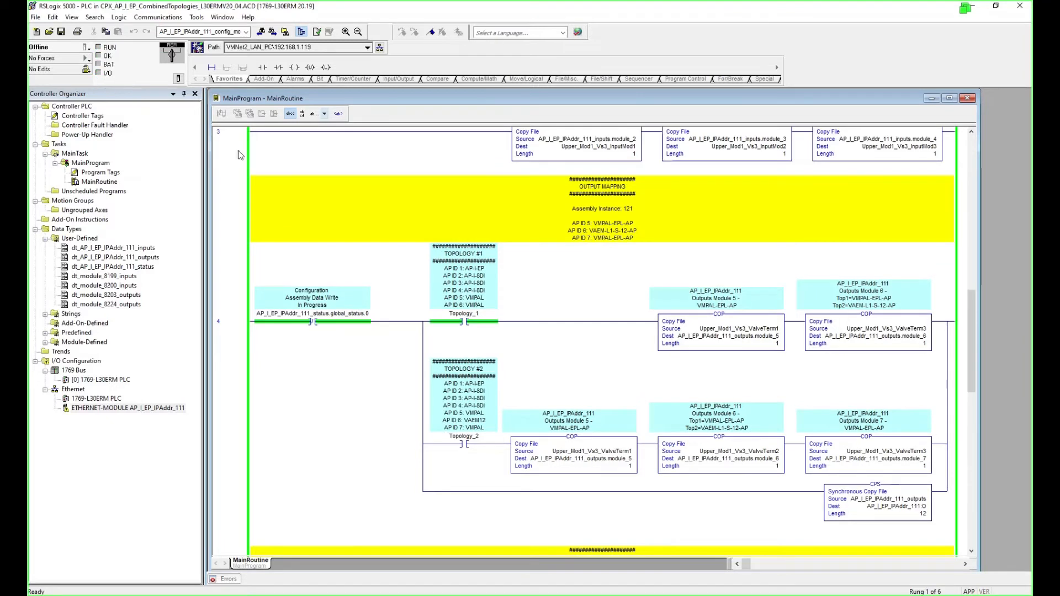
double_click(139, 410)
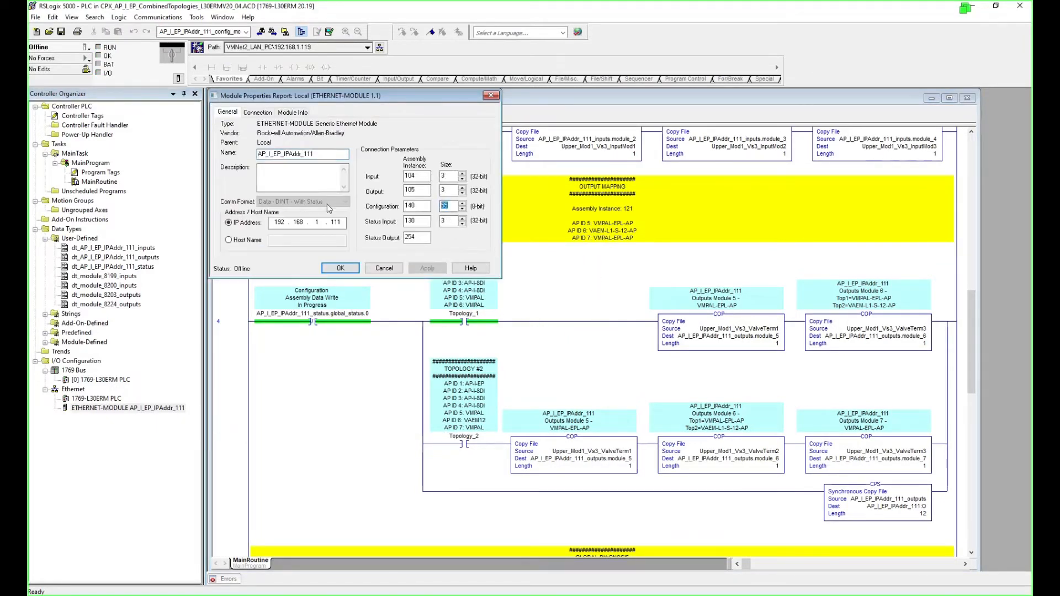
text(0)
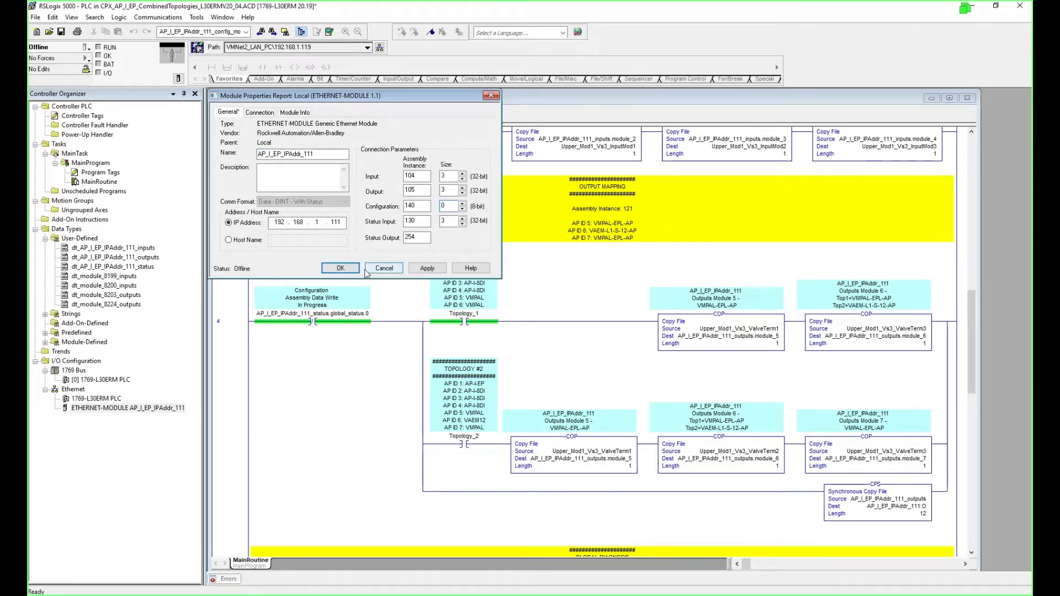
click(340, 269)
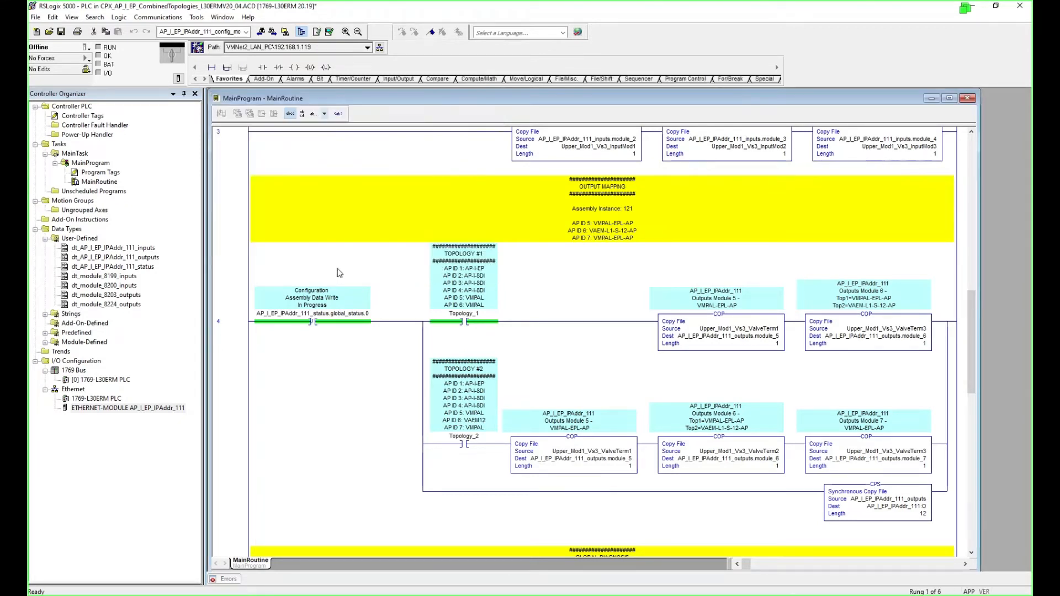
Download the modified project to the controller and change the controller mode back to Remote Run.
click(86, 47)
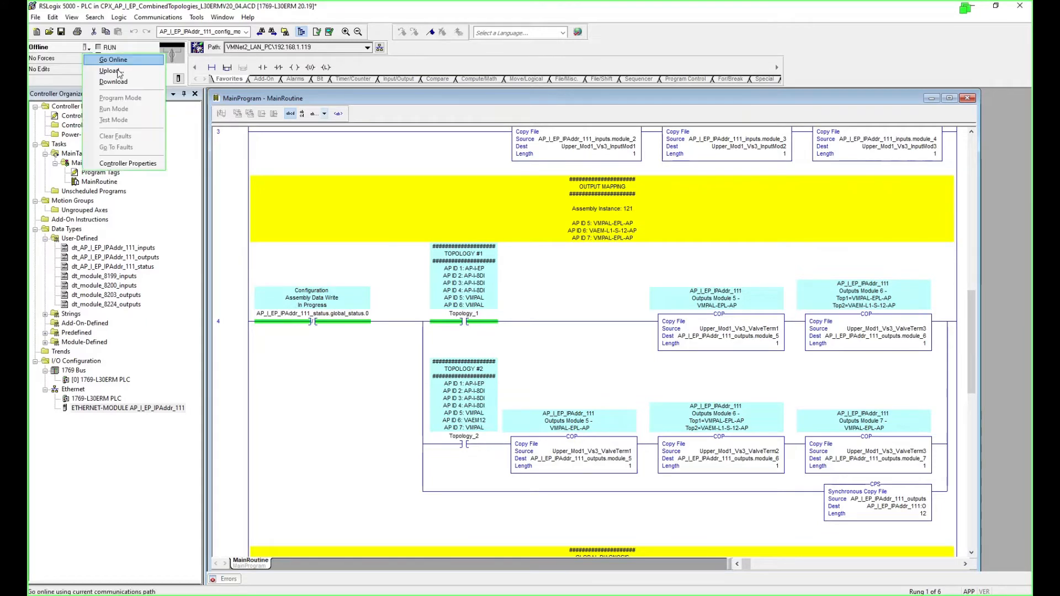
click(114, 82)
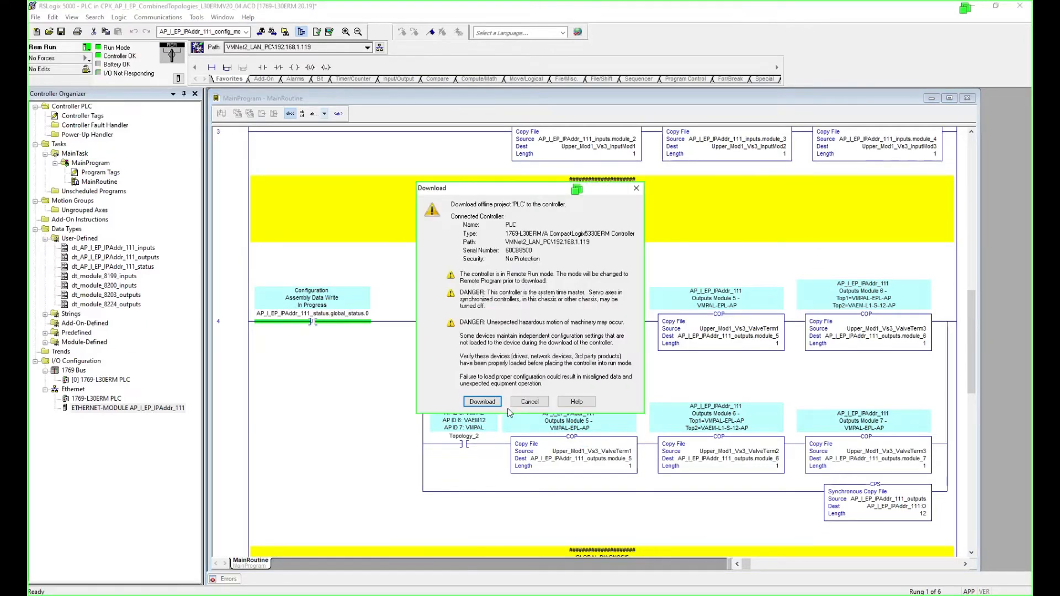
click(479, 404)
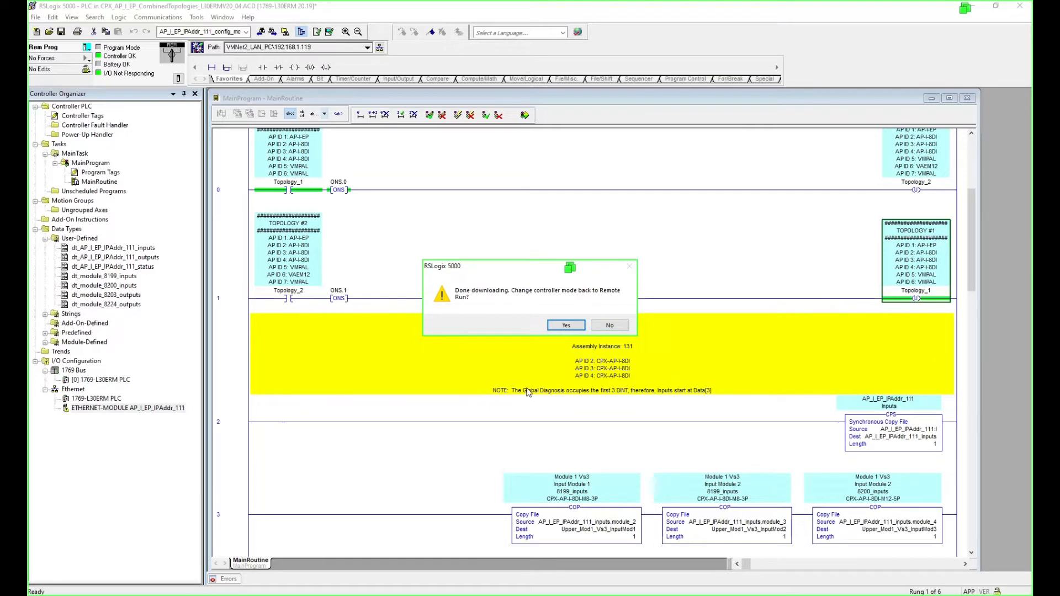
click(567, 326)
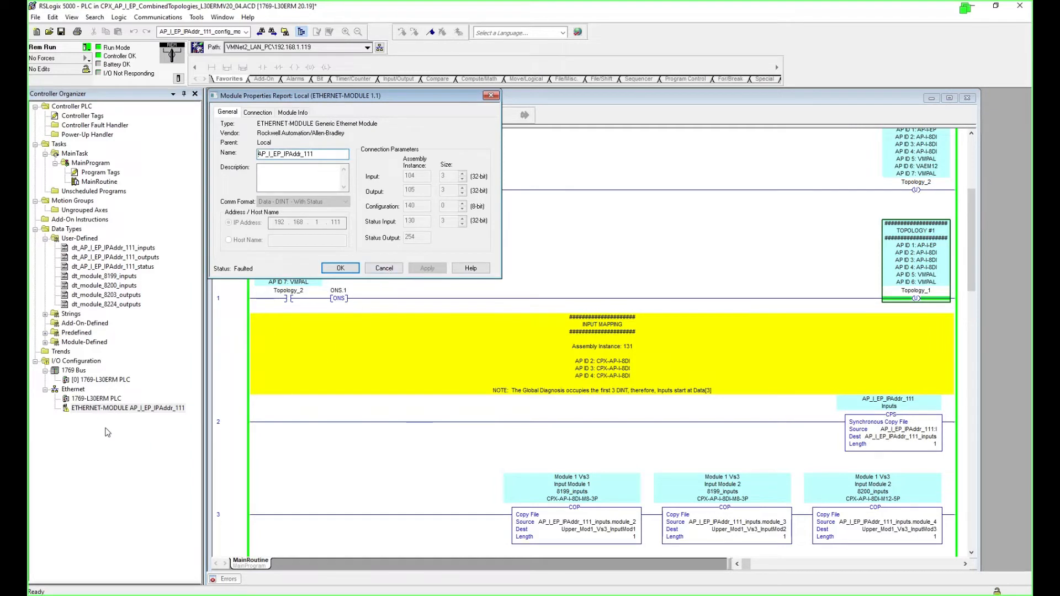
Compare the online module's connection parameters with the CPX-AP-I-EP-M12 assembly instances in Layout#5.jpg, then close the module properties.
click(132, 409)
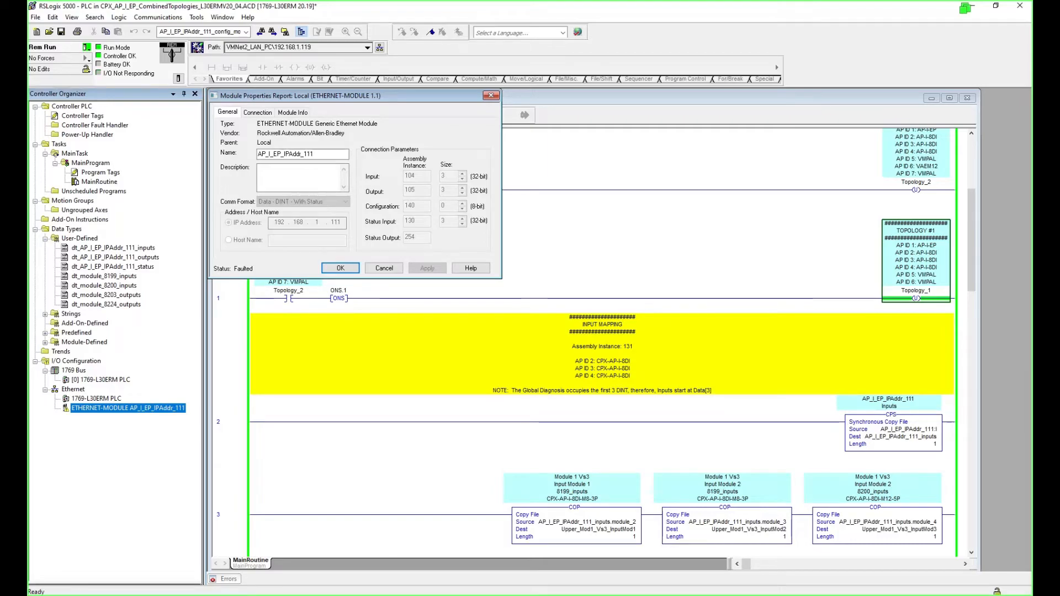
click(334, 591)
click(560, 586)
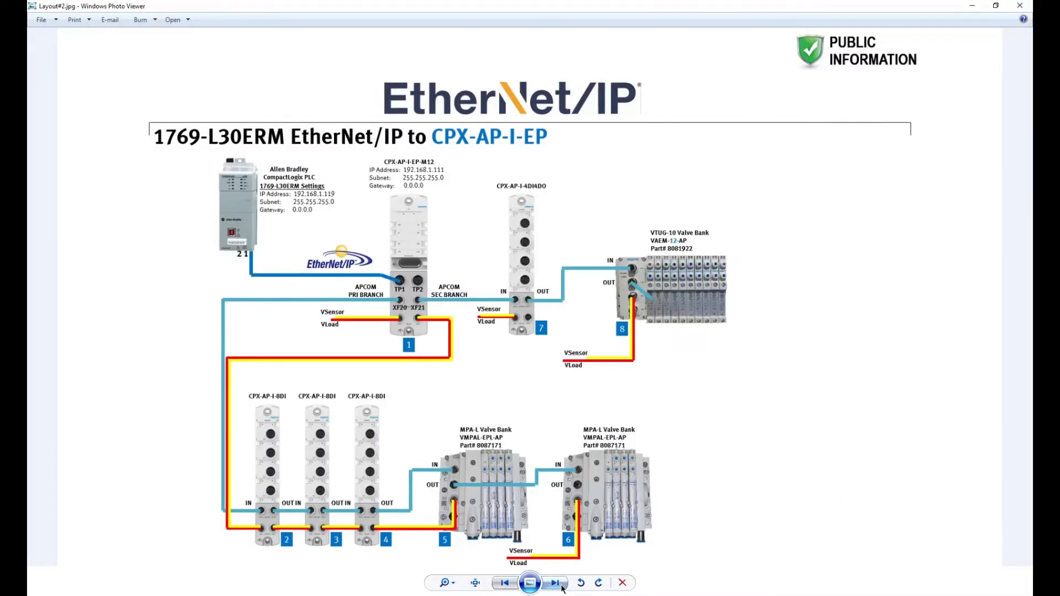
click(560, 585)
click(560, 586)
click(561, 587)
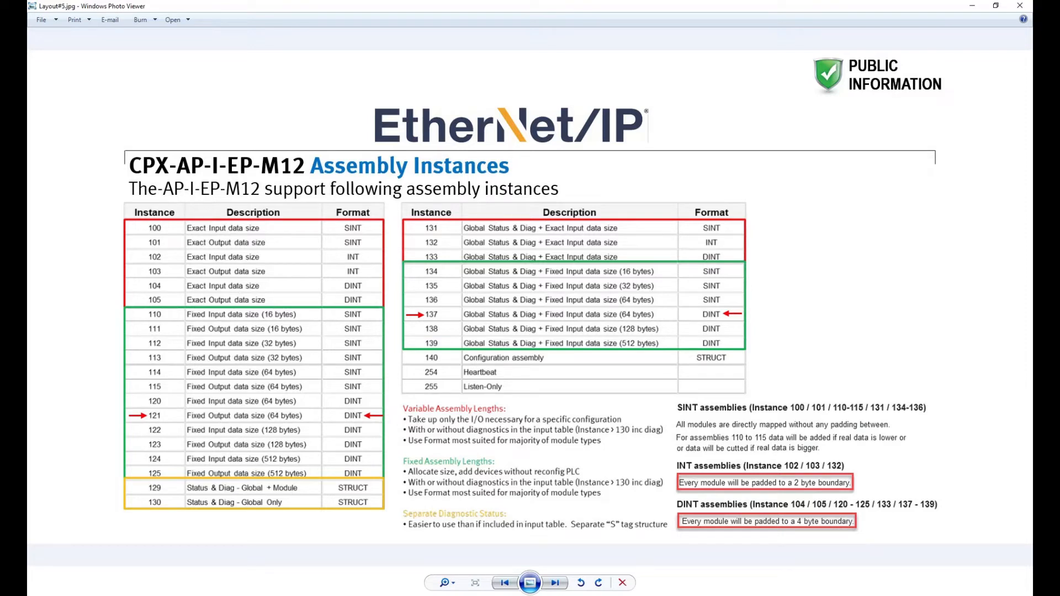
mouse_move(634, 595)
click(635, 564)
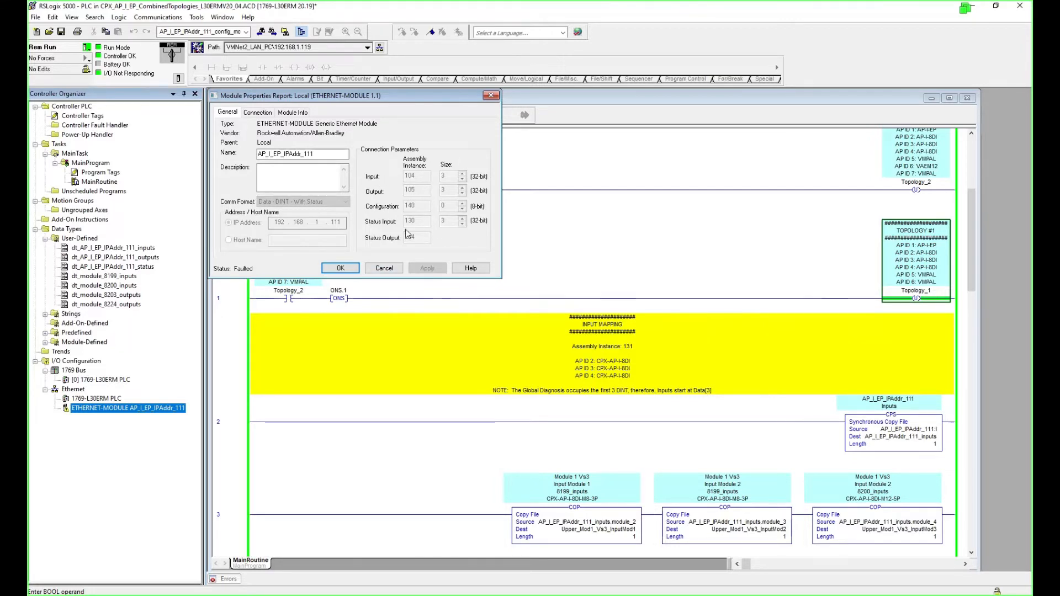
click(385, 267)
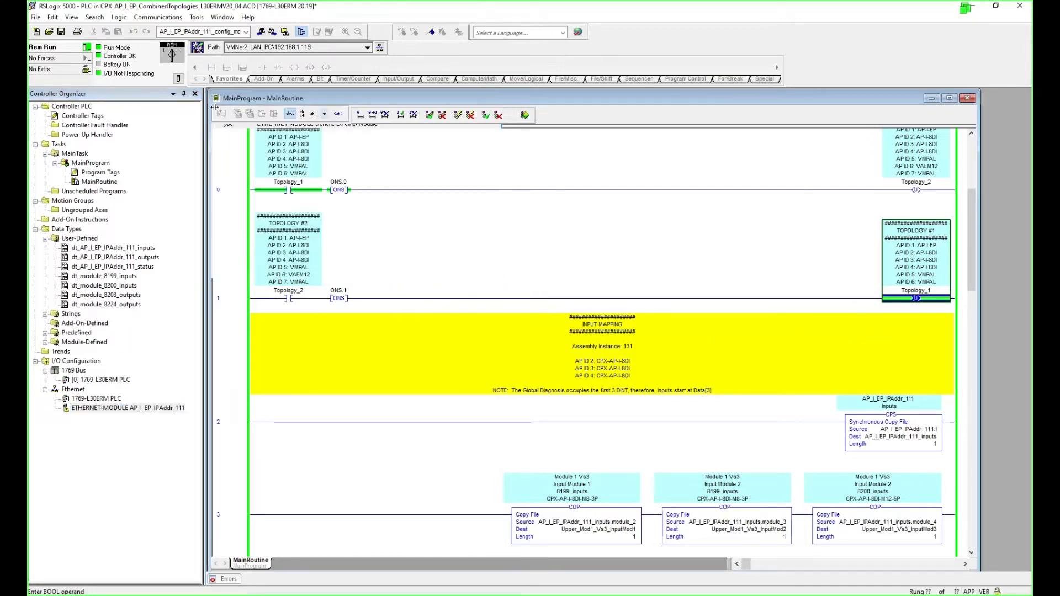
Go offline from the controller and save the CPX_AP_I_EP_CombinedTopologies_L30ERMV20_04 project.
click(87, 48)
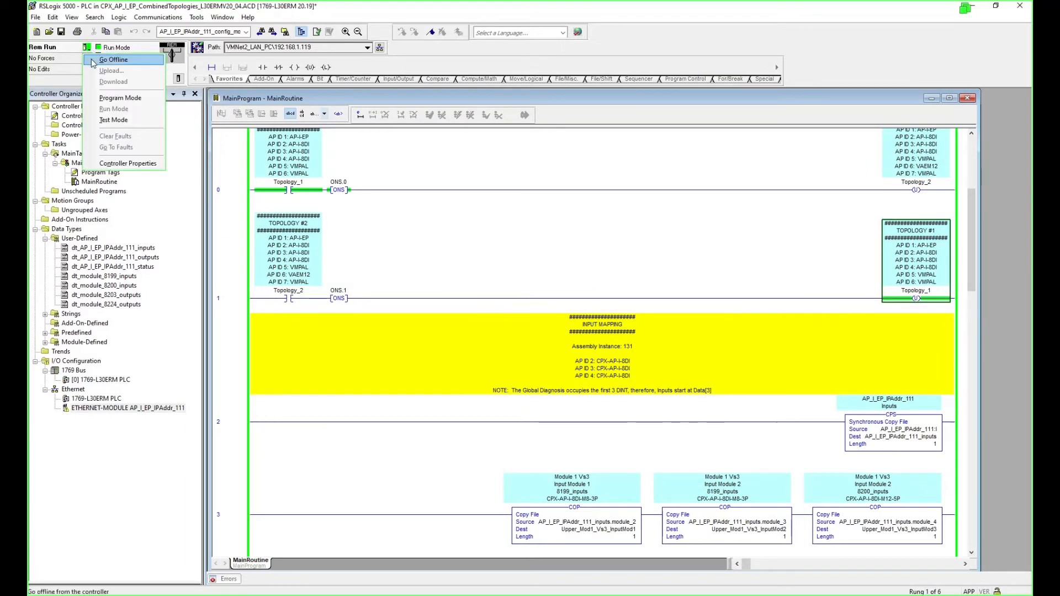
click(92, 61)
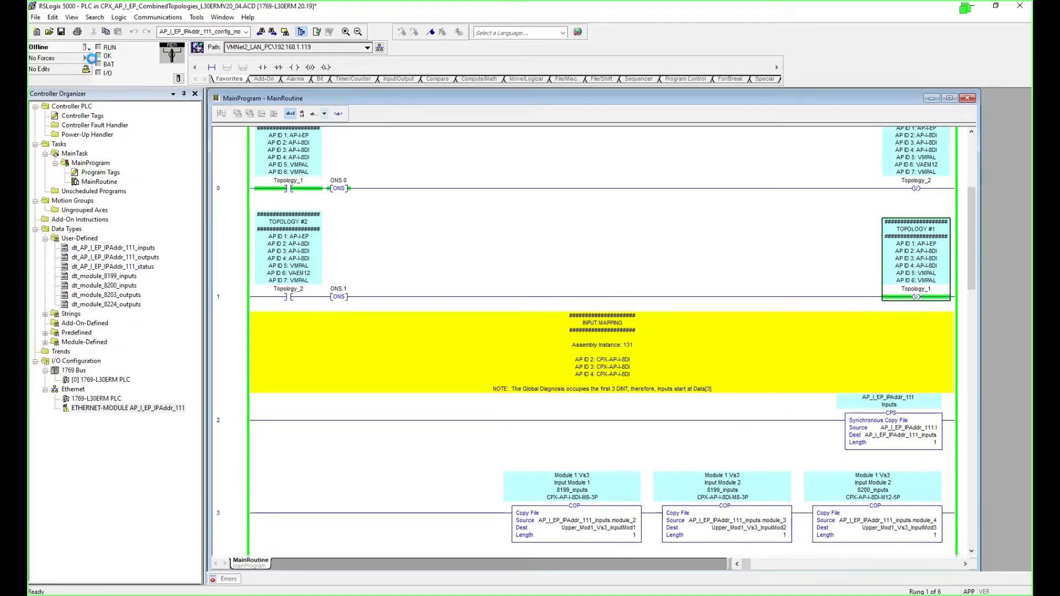
click(62, 31)
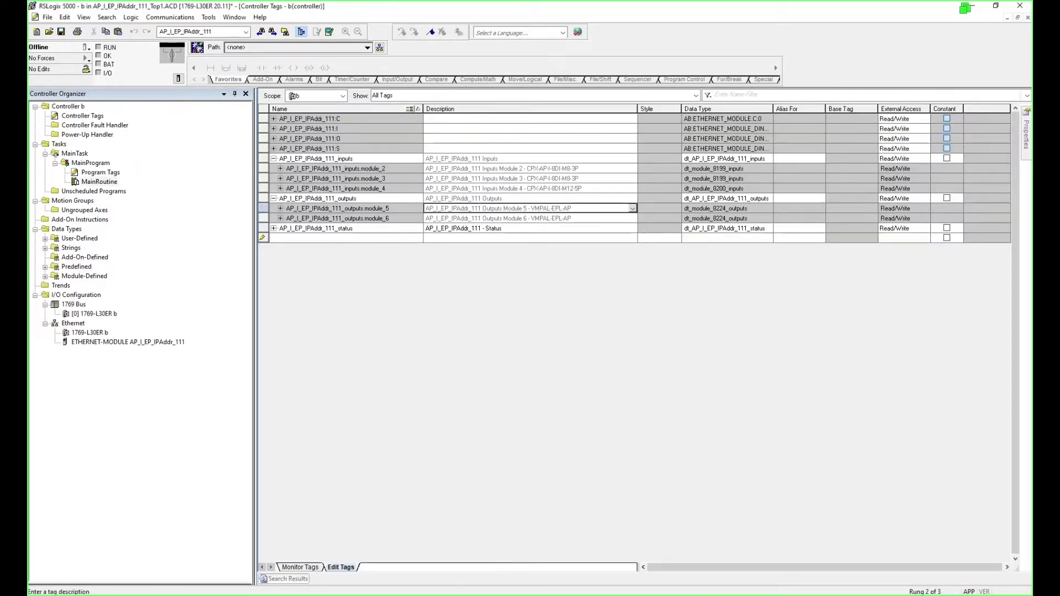
Close the AP_I_EP_IPAddr_111_Top1 project without saving its changes.
click(1020, 6)
click(531, 318)
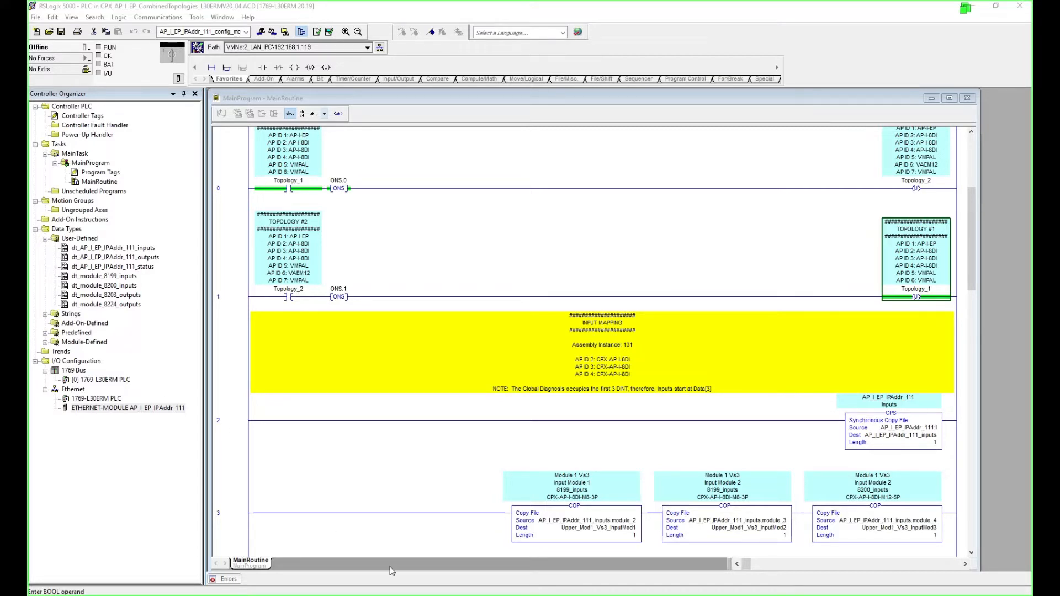
On the AP-I-EP web server, set the Rockwell L5X project's I/O assembly to Fixed assembly length with datatype DINT.
key(alt+Tab)
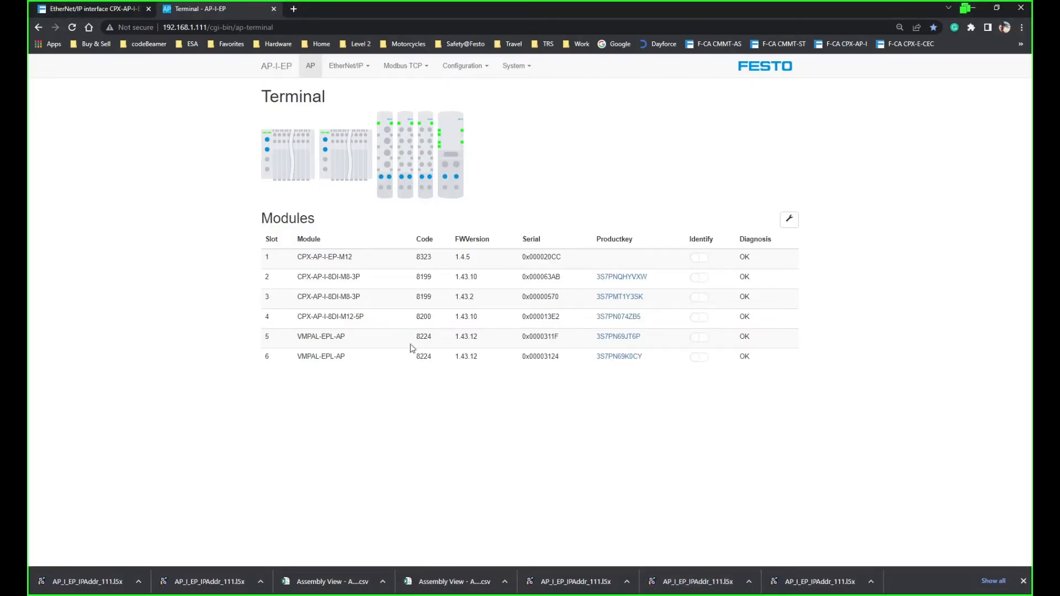
click(361, 66)
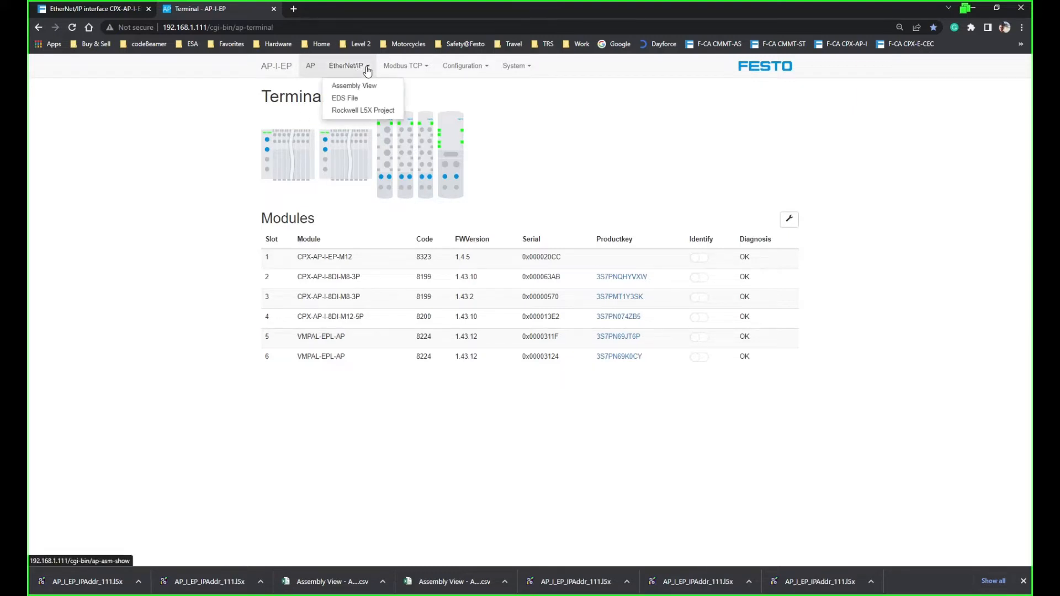
click(371, 110)
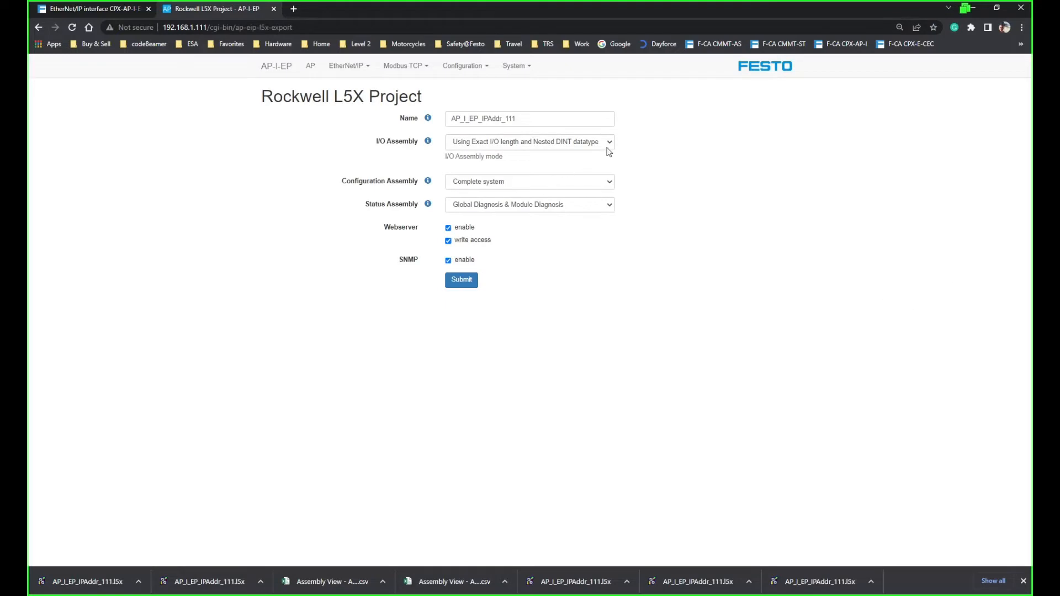
click(610, 144)
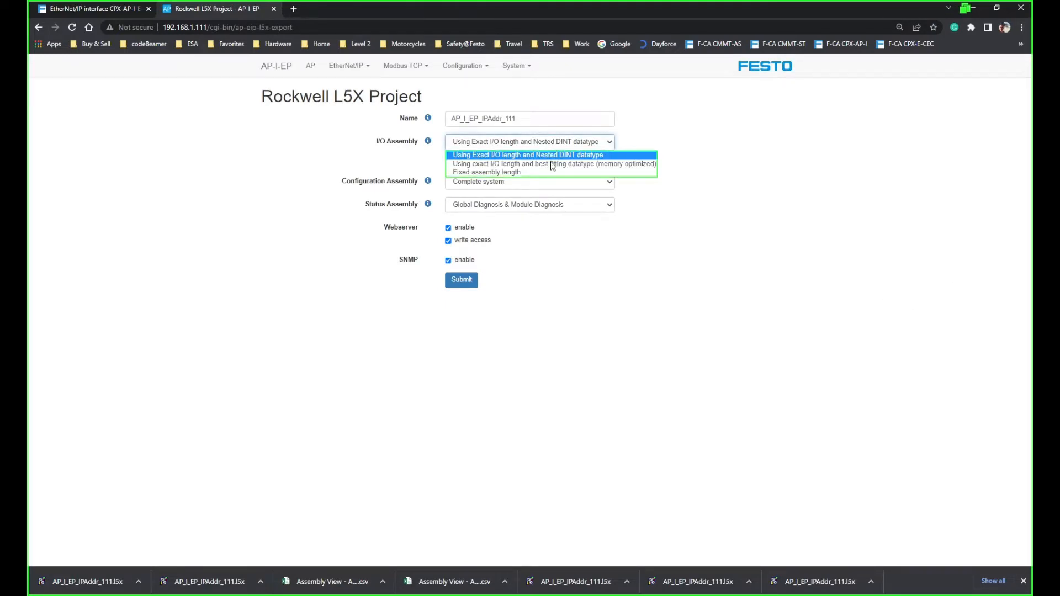
click(498, 173)
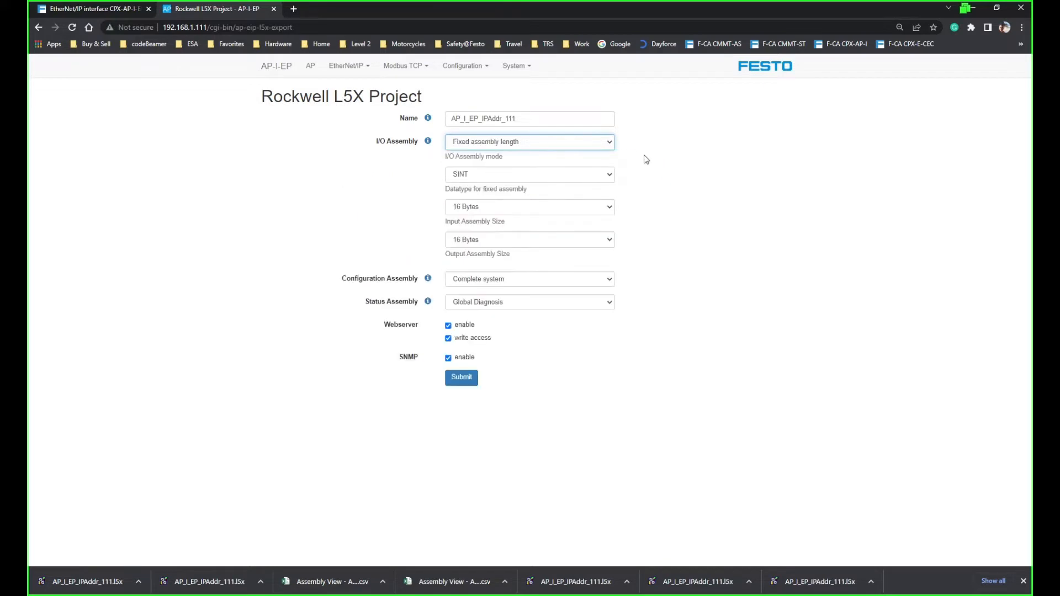
click(609, 144)
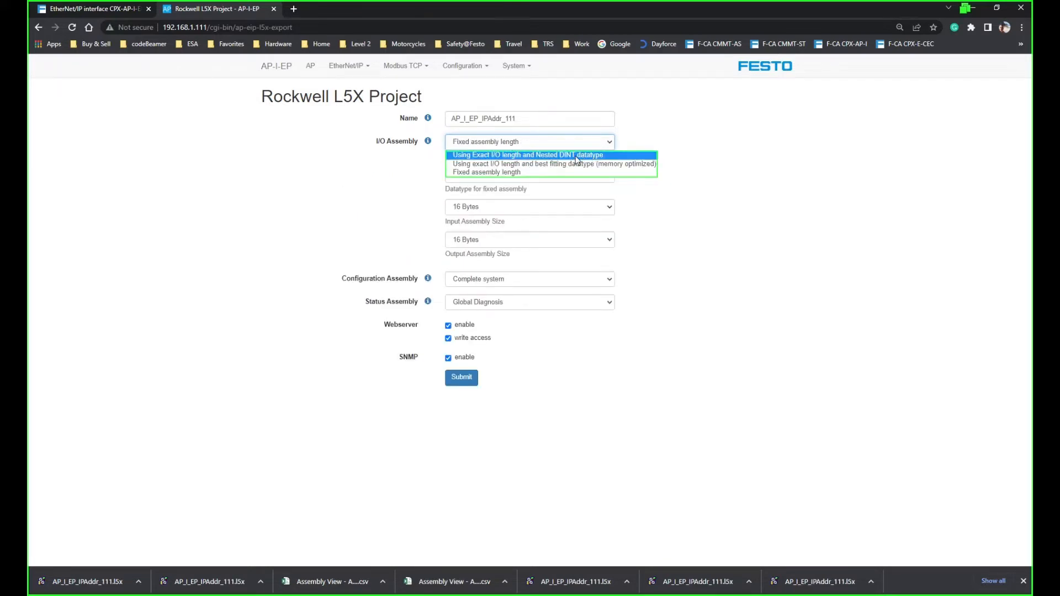
click(793, 132)
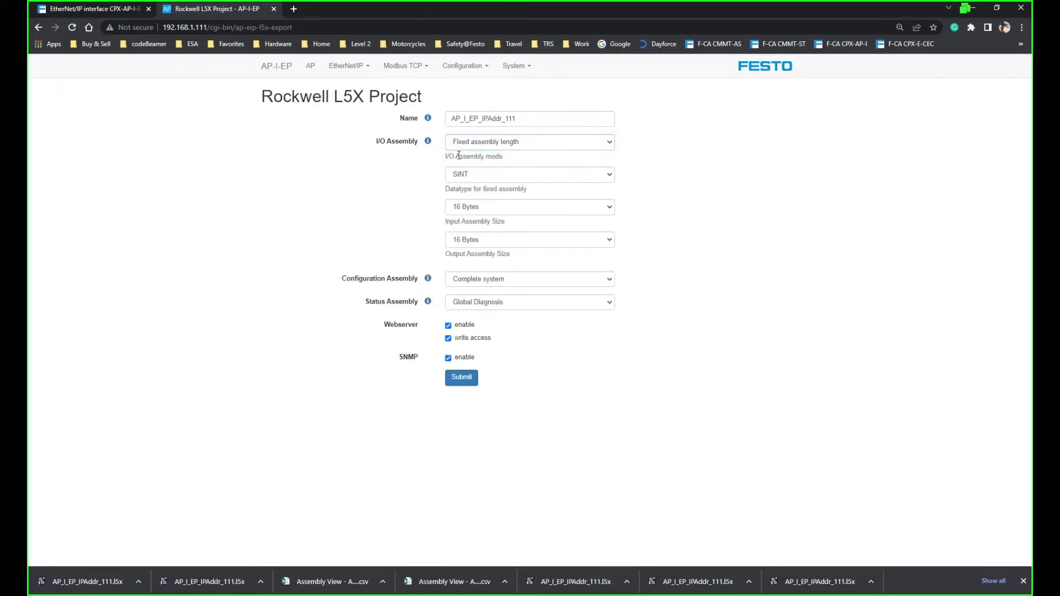
click(610, 178)
click(509, 199)
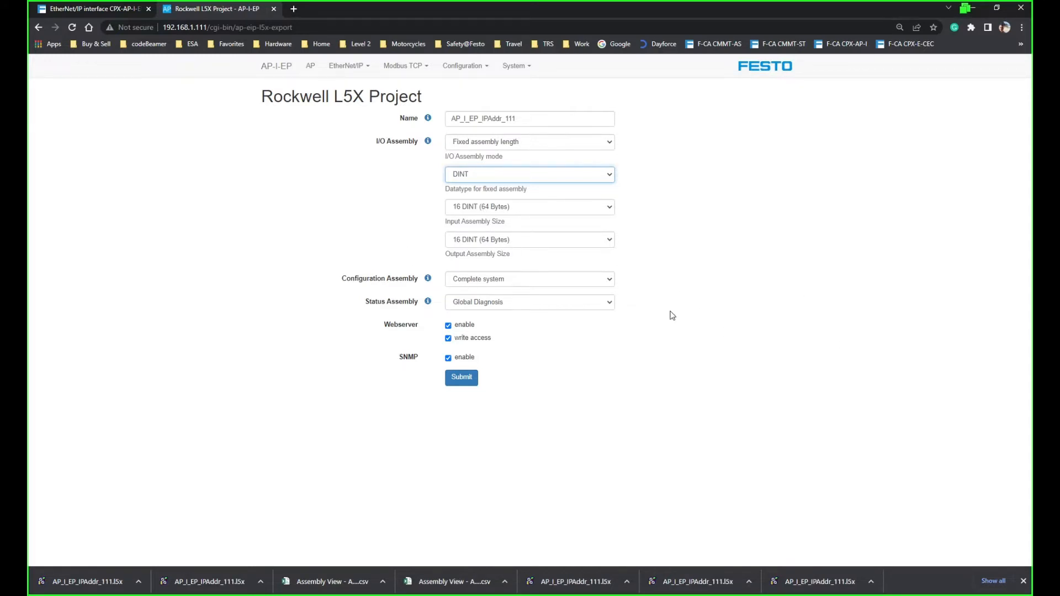
Generate the L5X project and save it as AP_I_EP_IPAddr_111.l5x in the Downloads folder.
click(458, 379)
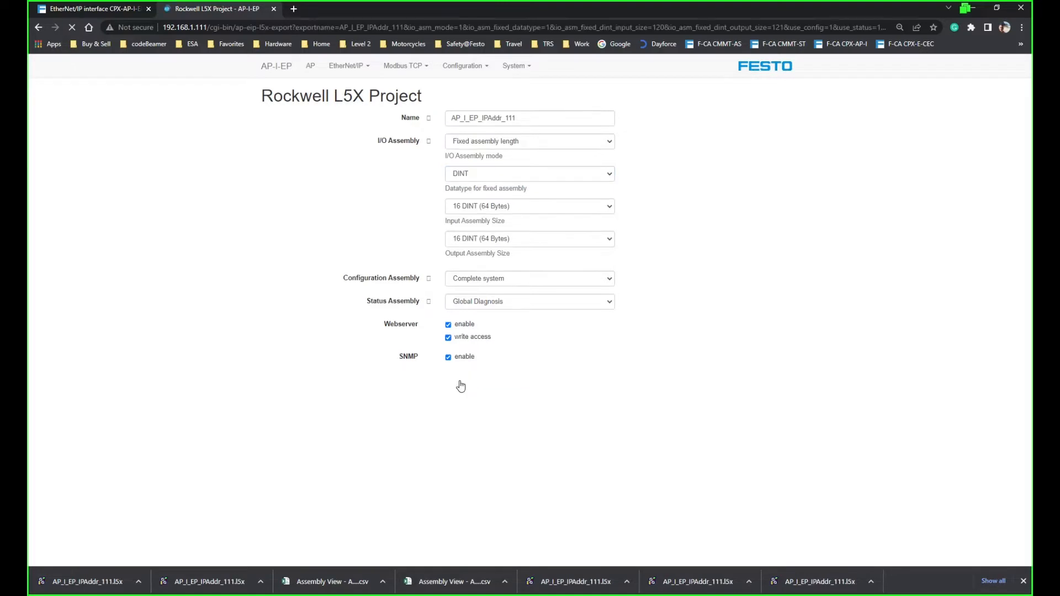
click(493, 382)
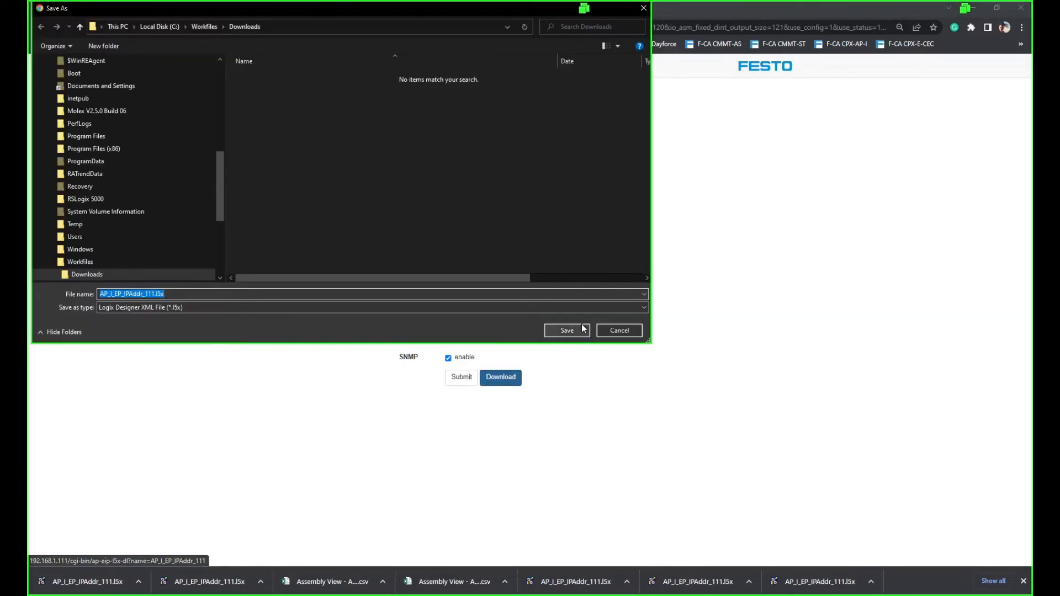
click(564, 336)
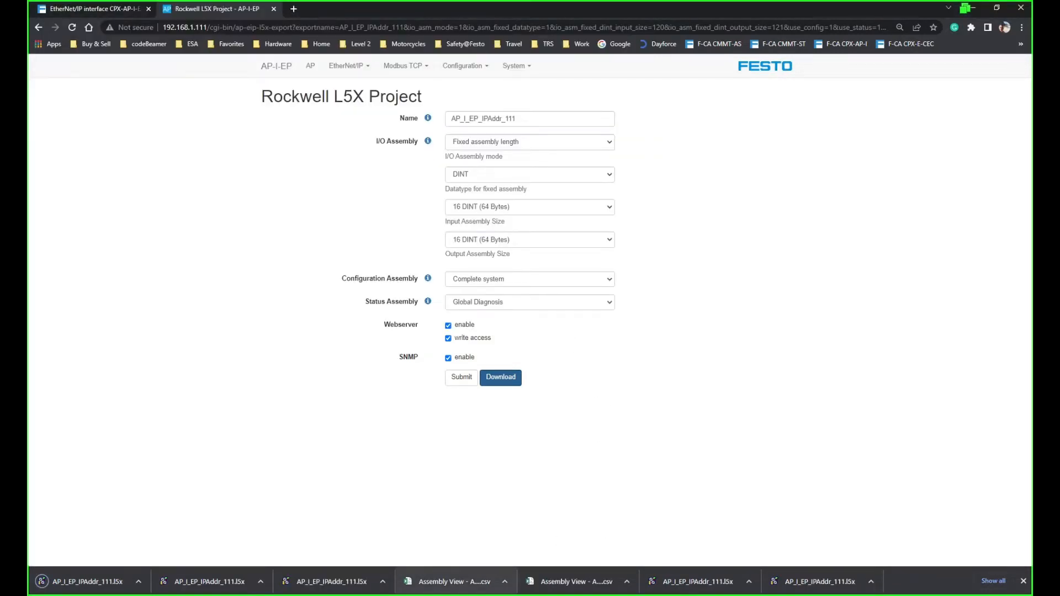
In Total Commander, copy AP_I_EP_IPAddr_111.l5x into the 099 PLC folder of CPX-AP-I-EP + CLogix + EthIP + Topology Chg + Fixed DINT 64.
key(alt+Tab)
click(561, 61)
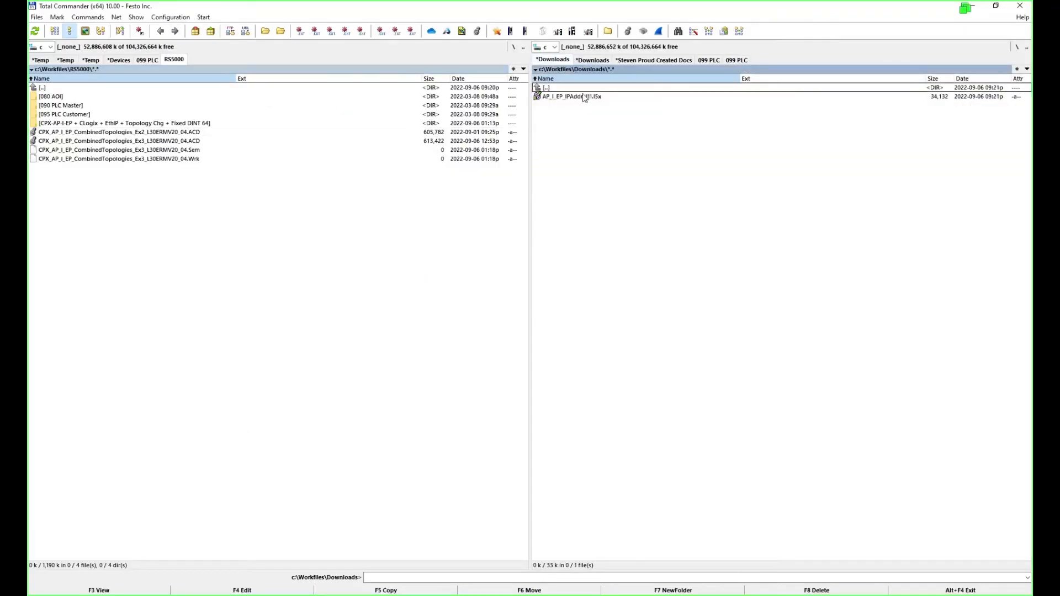
double_click(107, 124)
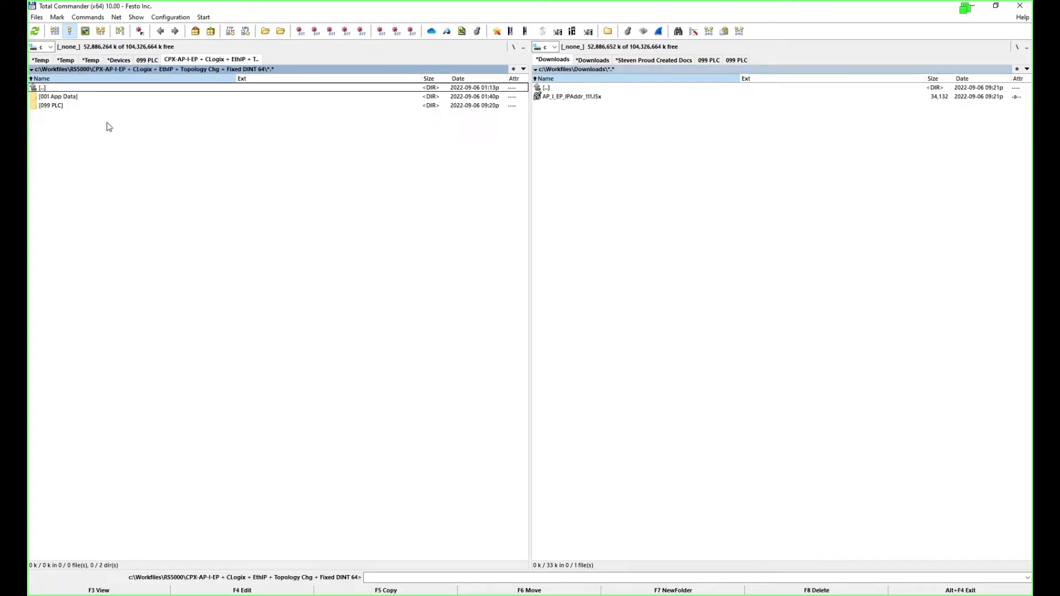
double_click(69, 106)
drag(593, 98, 341, 333)
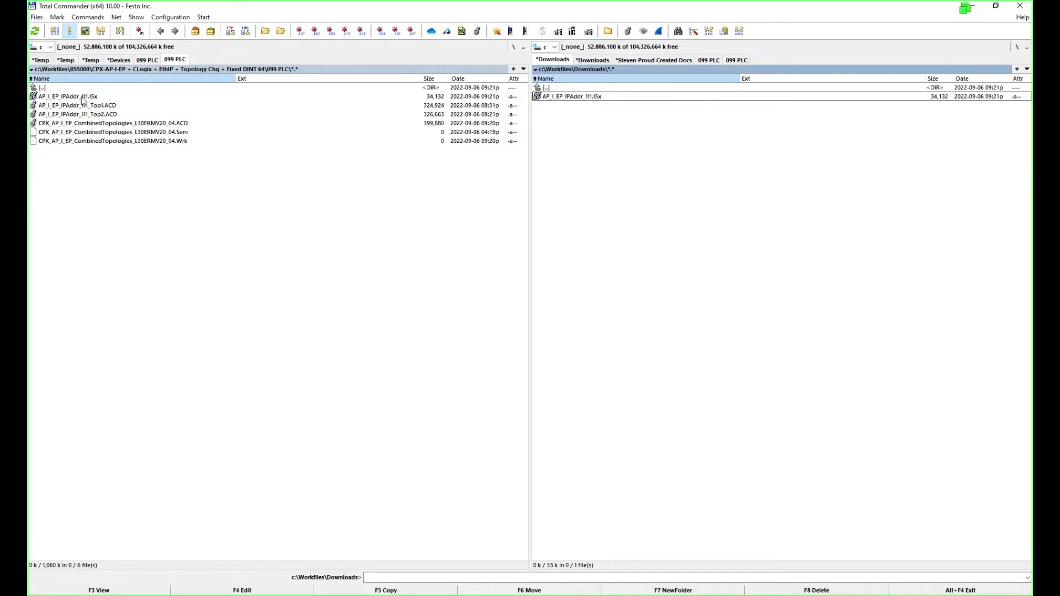
Delete AP_I_EP_IPAddr_111.l5x from the Downloads folder and open the copy stored in the 099 PLC folder.
click(556, 90)
click(559, 95)
key(Delete)
key(Return)
double_click(82, 98)
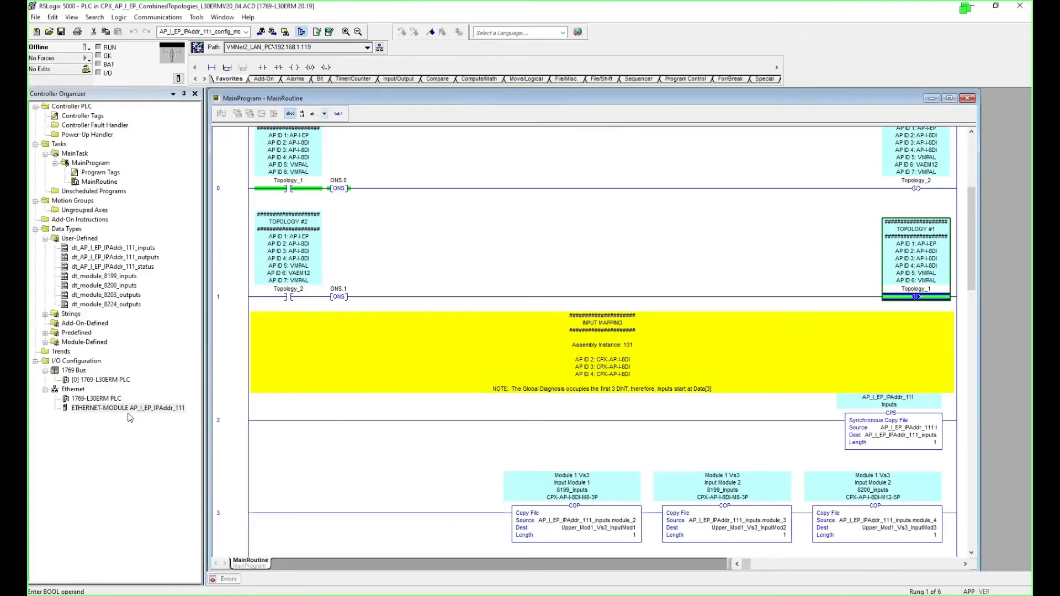
Delete the ETHERNET-MODULE AP_I_EP_IPAddr_111 from the I/O configuration of the CombinedTopologies project.
click(130, 410)
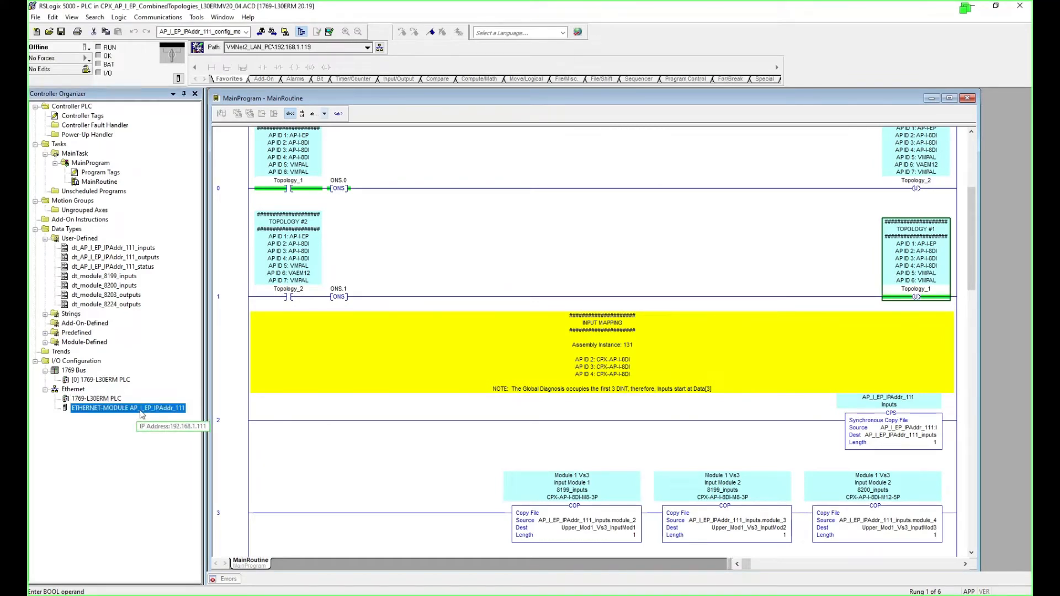
key(Delete)
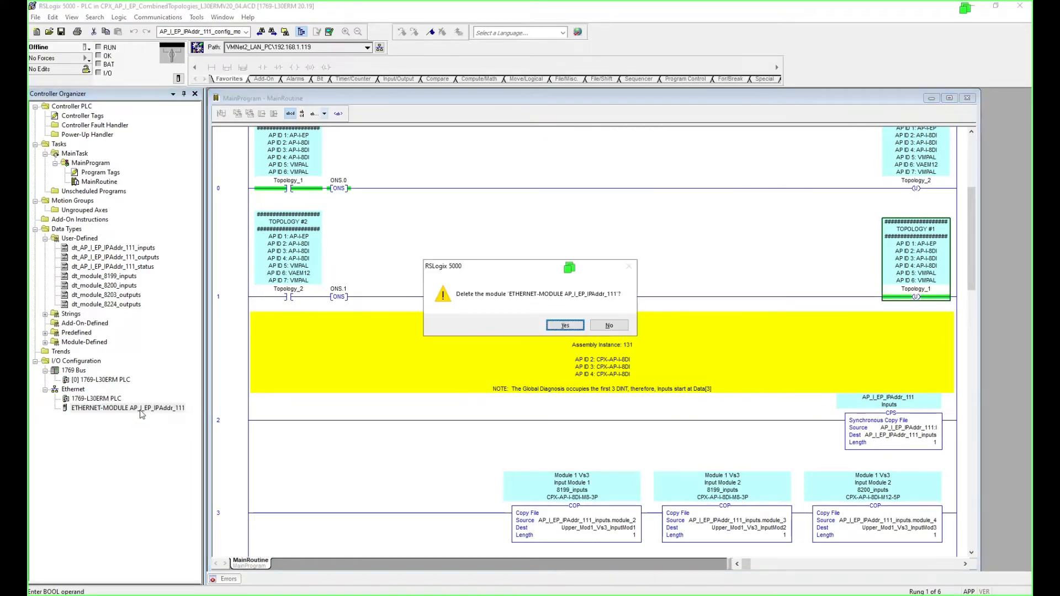
click(565, 326)
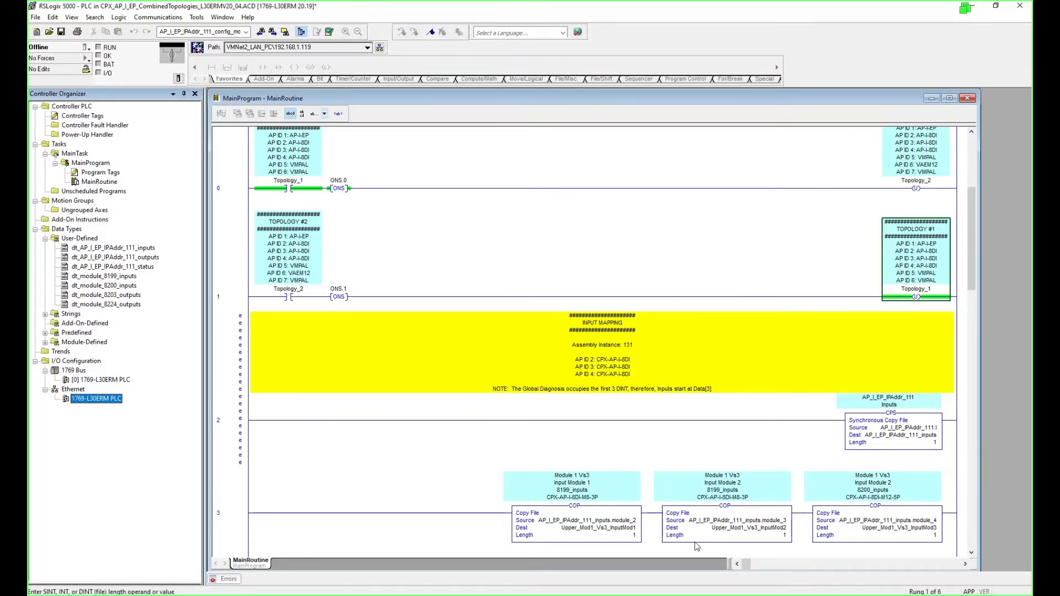
Import the L5X project as AP_I_EP_IPAddr_111_Fixed.ACD into the 099 PLC folder of CPX-AP-I-EP + CLogix + EthIP + Topology Chg + Fixed DINT 64.
key(alt+Tab)
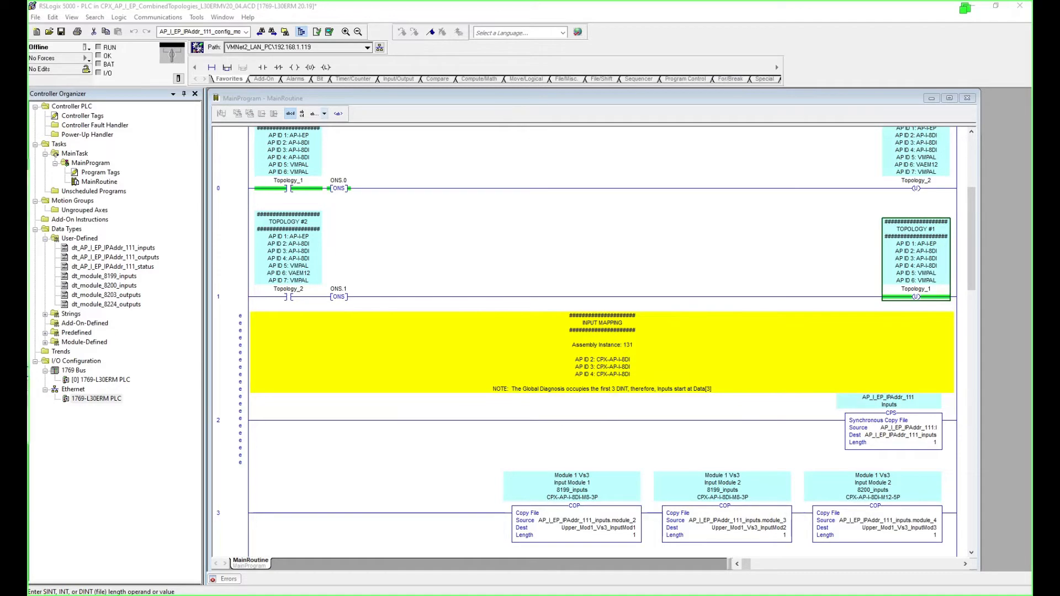
drag(29, 170, 516, 187)
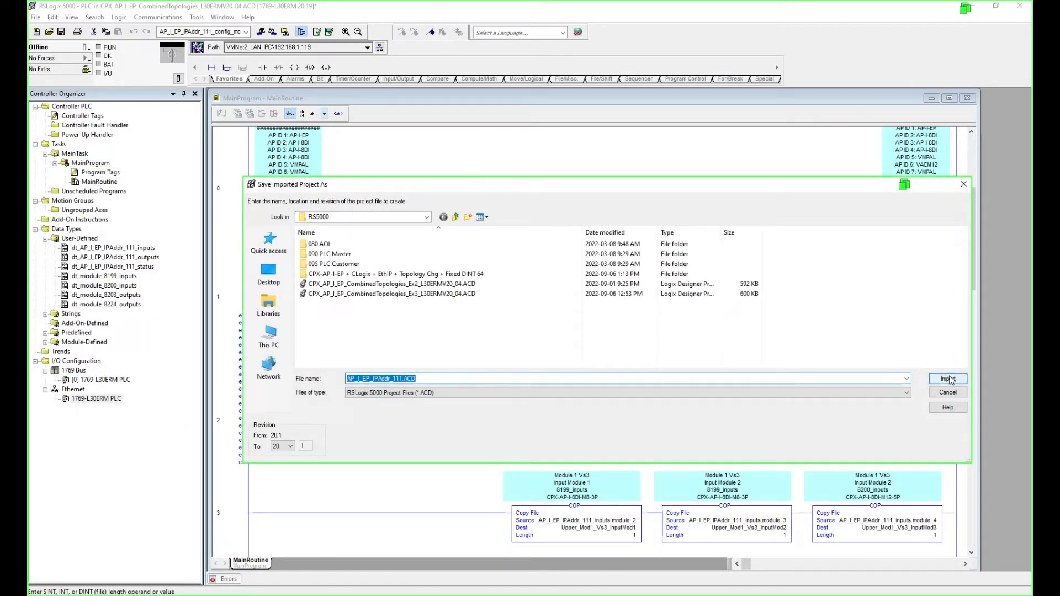
double_click(378, 274)
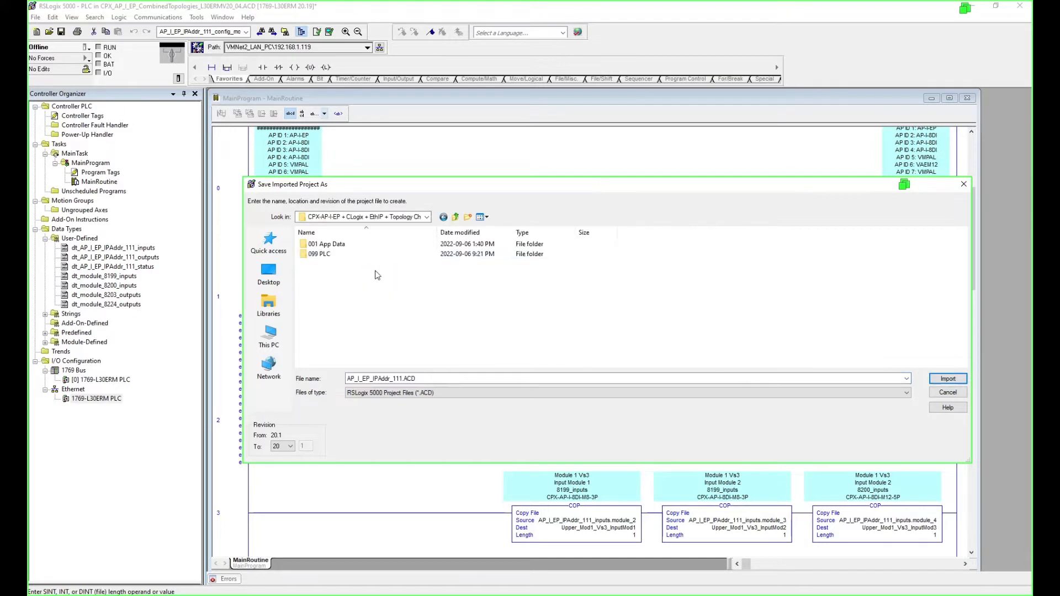
double_click(313, 257)
click(404, 379)
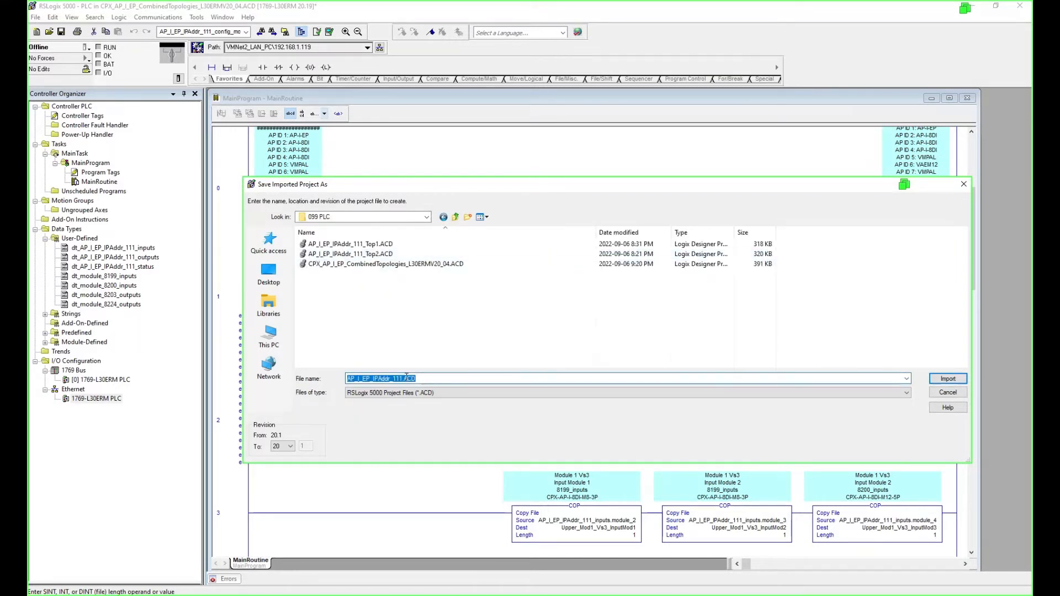
click(404, 378)
text(_Fixed)
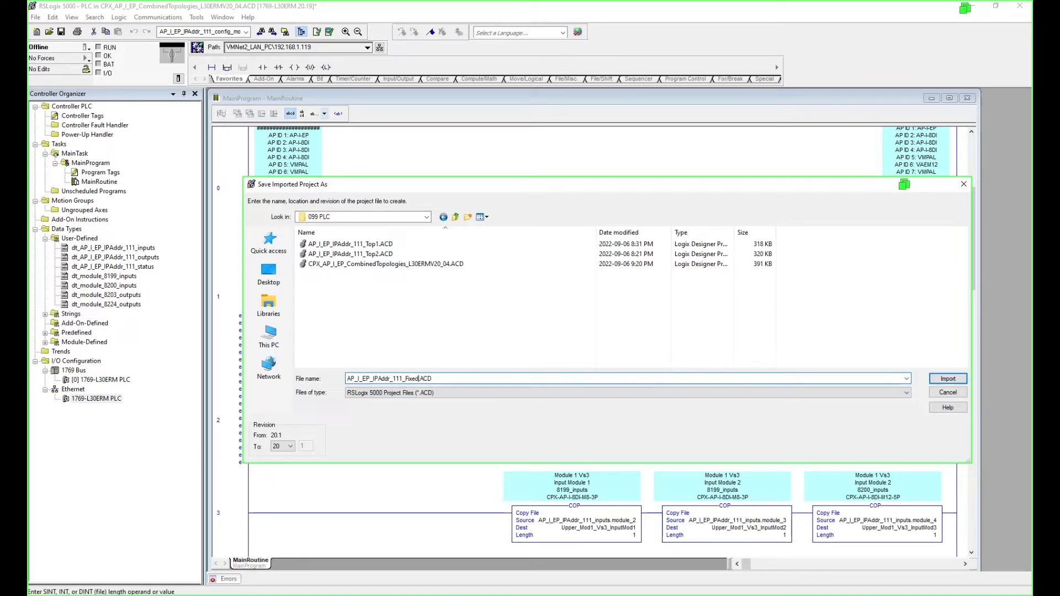
key(Return)
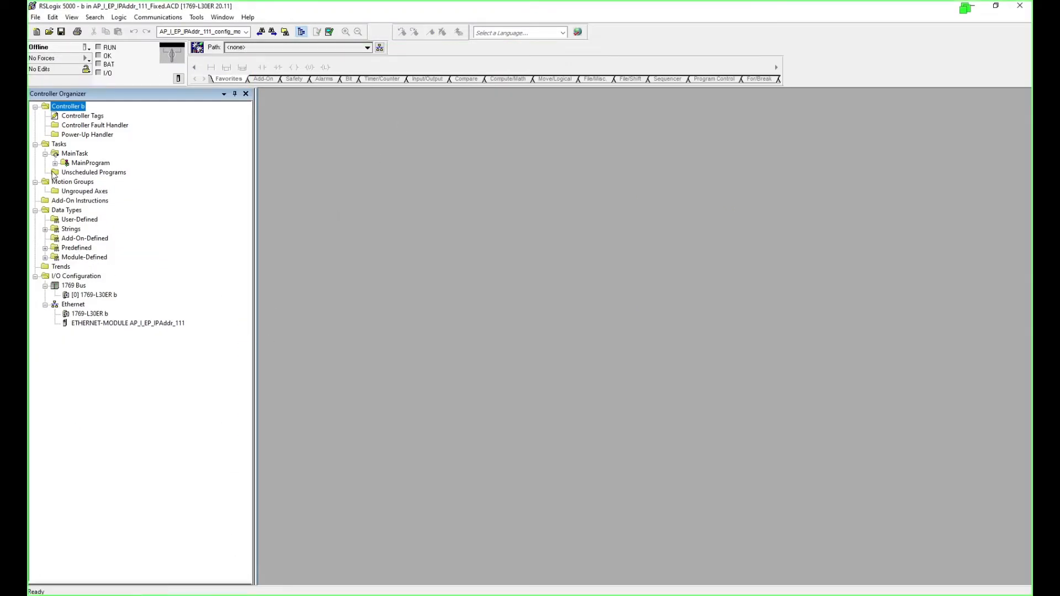
Set the configuration assembly size of the imported AP_I_EP_IPAddr_111 Ethernet module to 0 and apply the change.
click(175, 326)
double_click(176, 325)
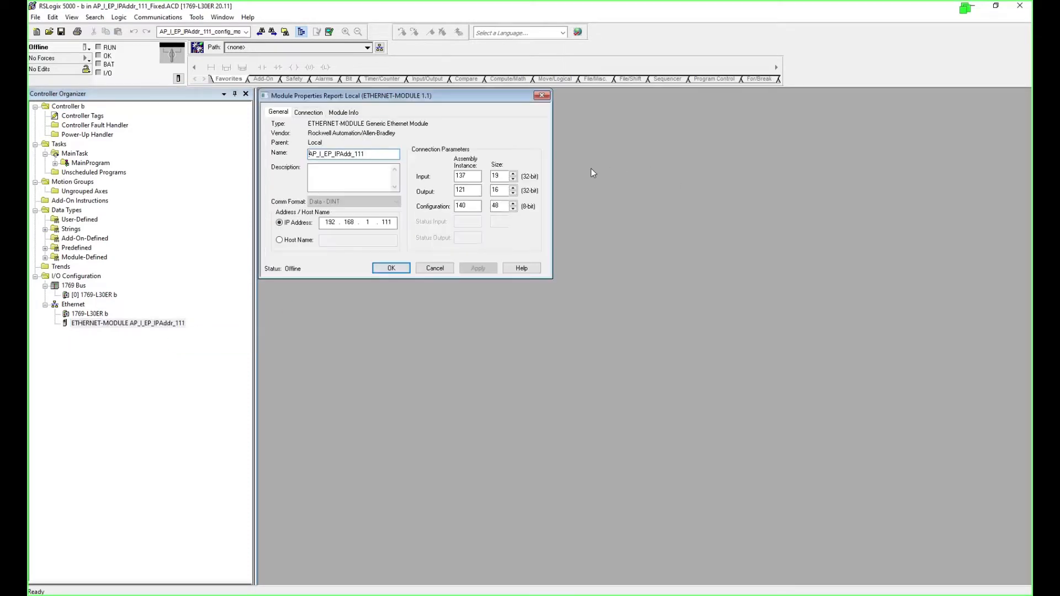
double_click(461, 176)
double_click(461, 190)
click(501, 206)
text(0)
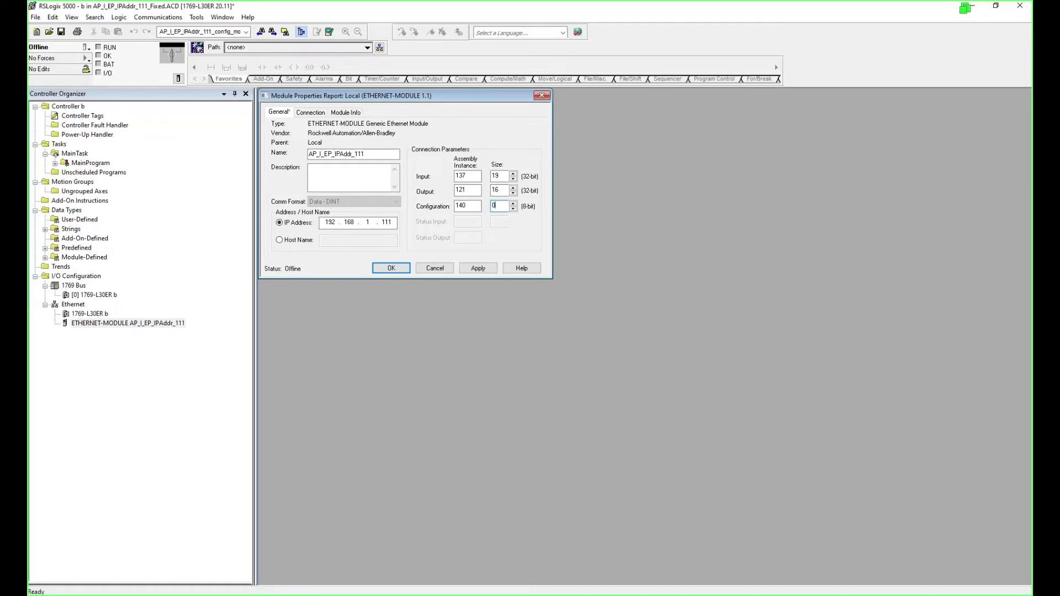
click(478, 271)
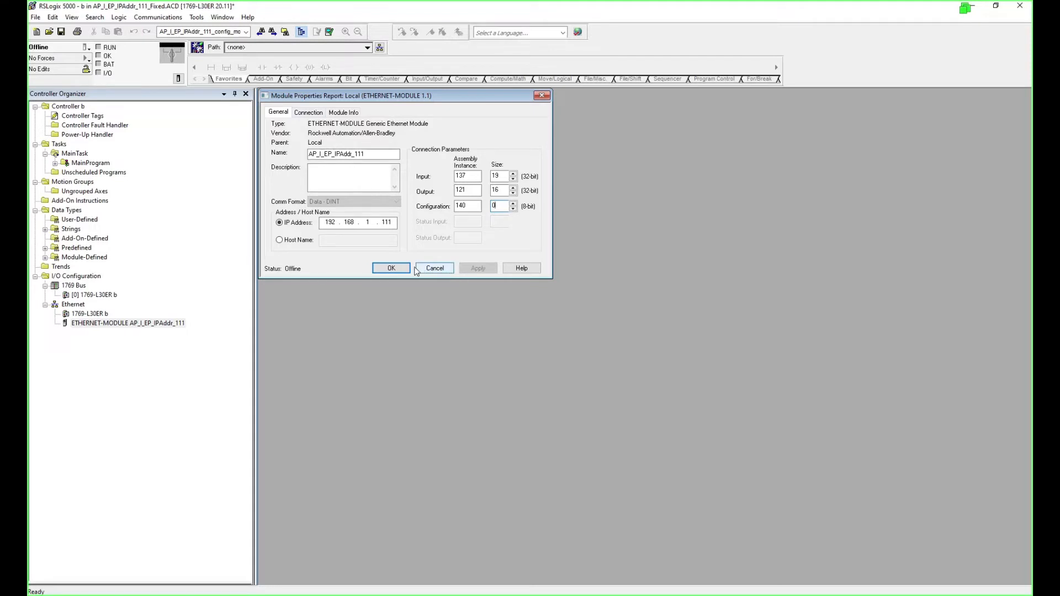
click(391, 268)
Copy the imported AP_I_EP_IPAddr_111 Ethernet module and paste it under Ethernet in the CombinedTopologies project.
click(56, 164)
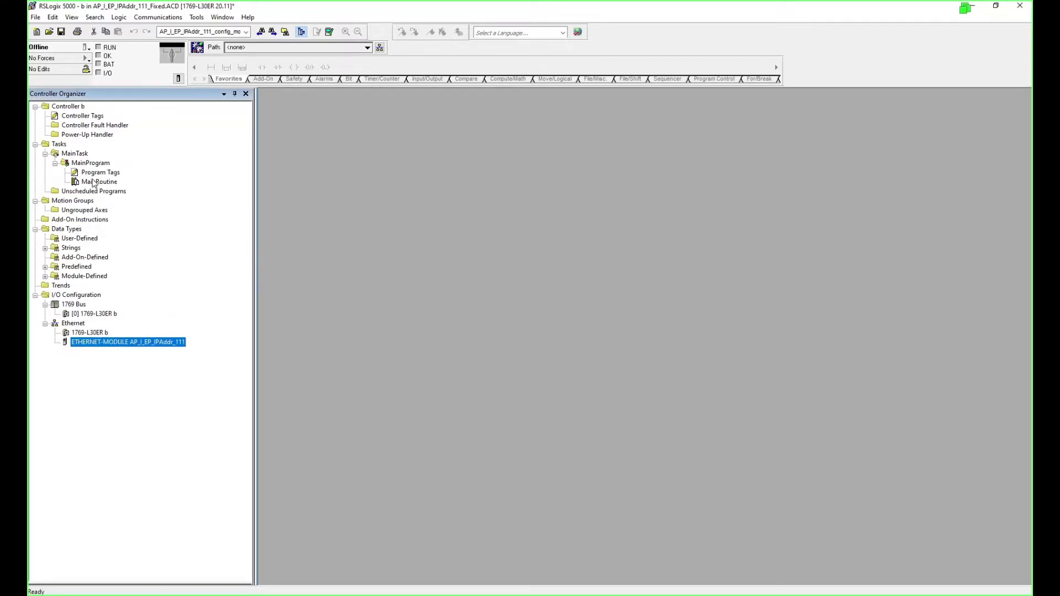
double_click(94, 182)
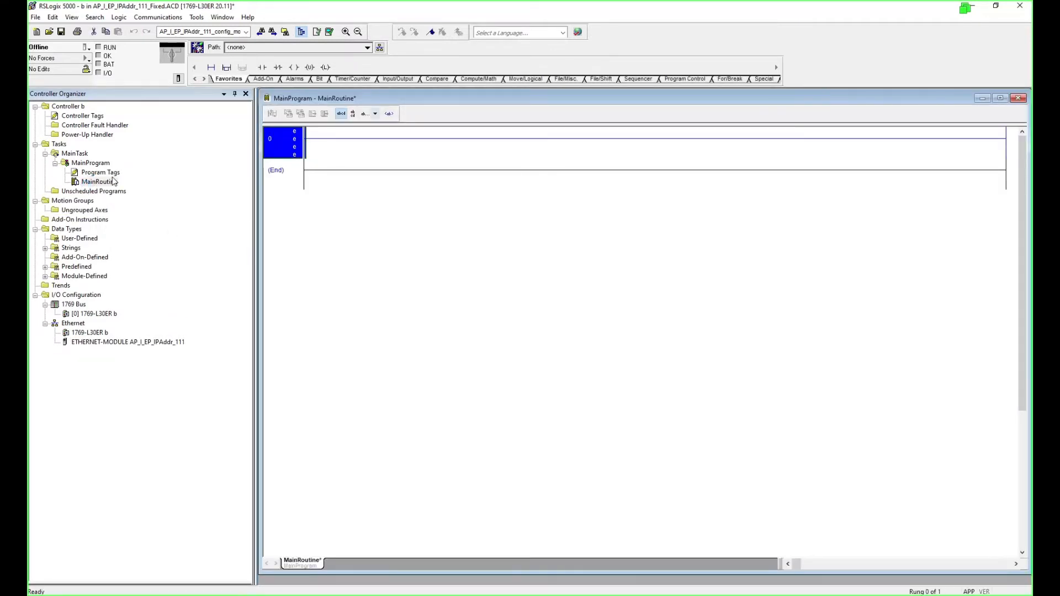
click(151, 343)
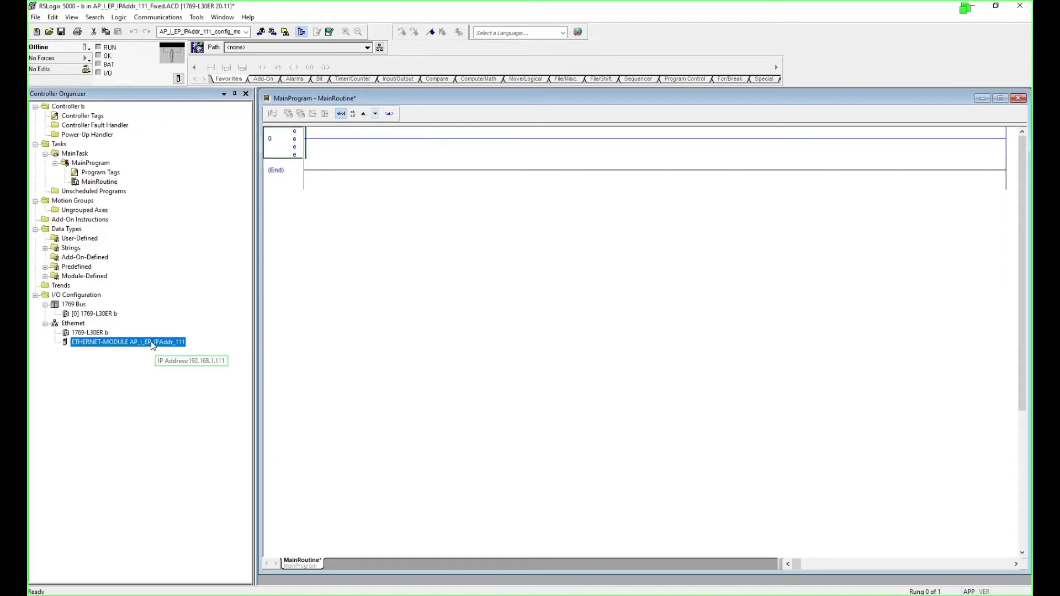
right_click(152, 345)
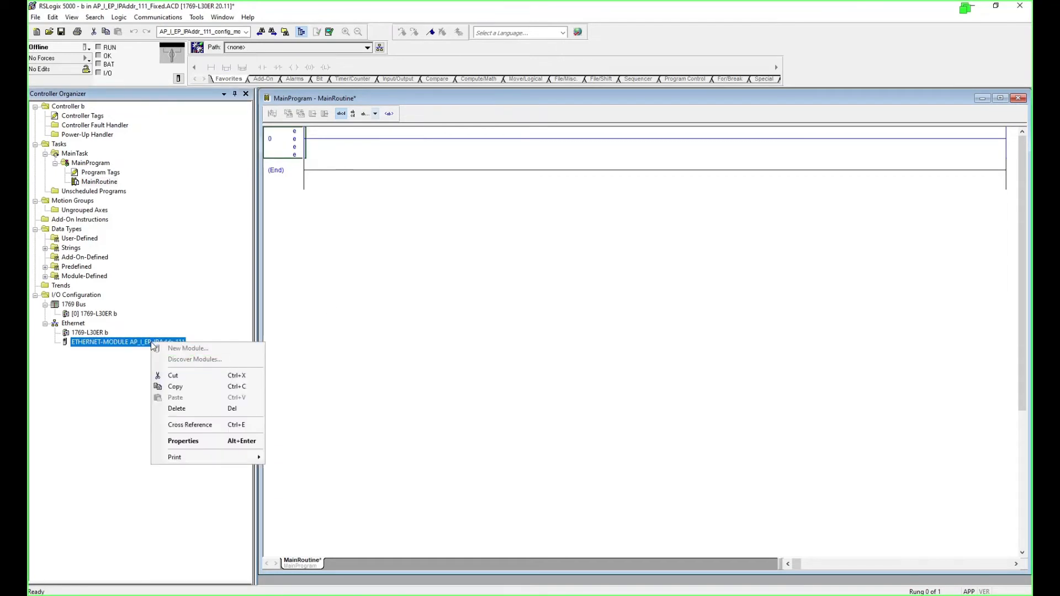
click(199, 388)
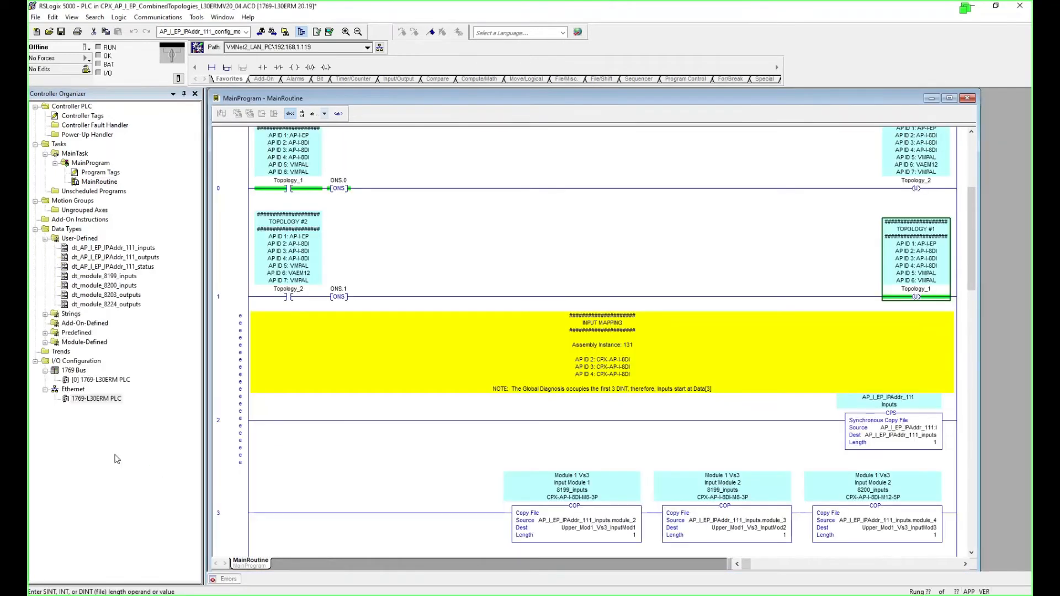
click(68, 391)
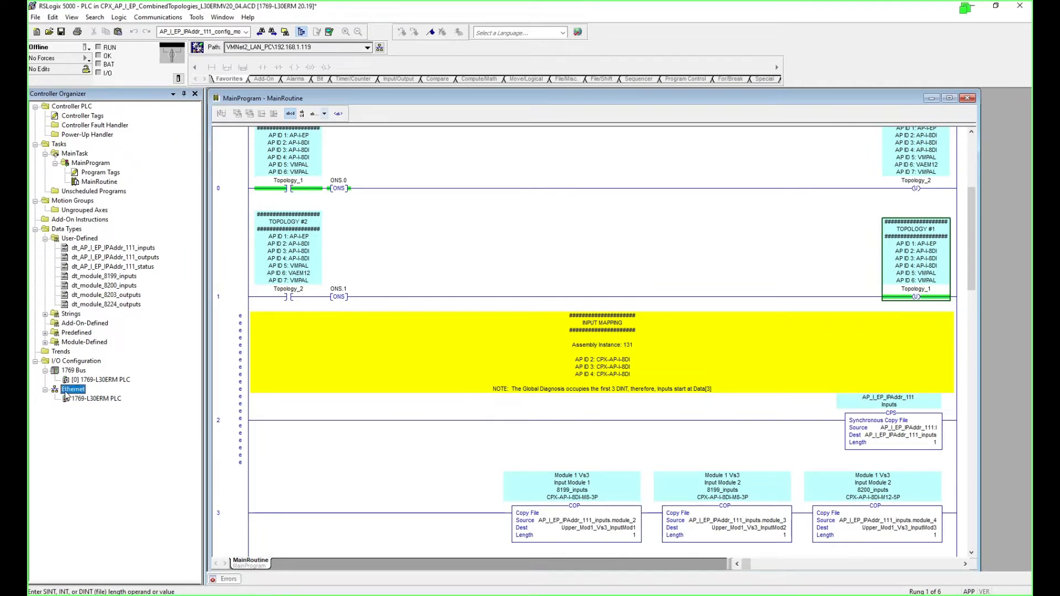
right_click(66, 392)
click(93, 427)
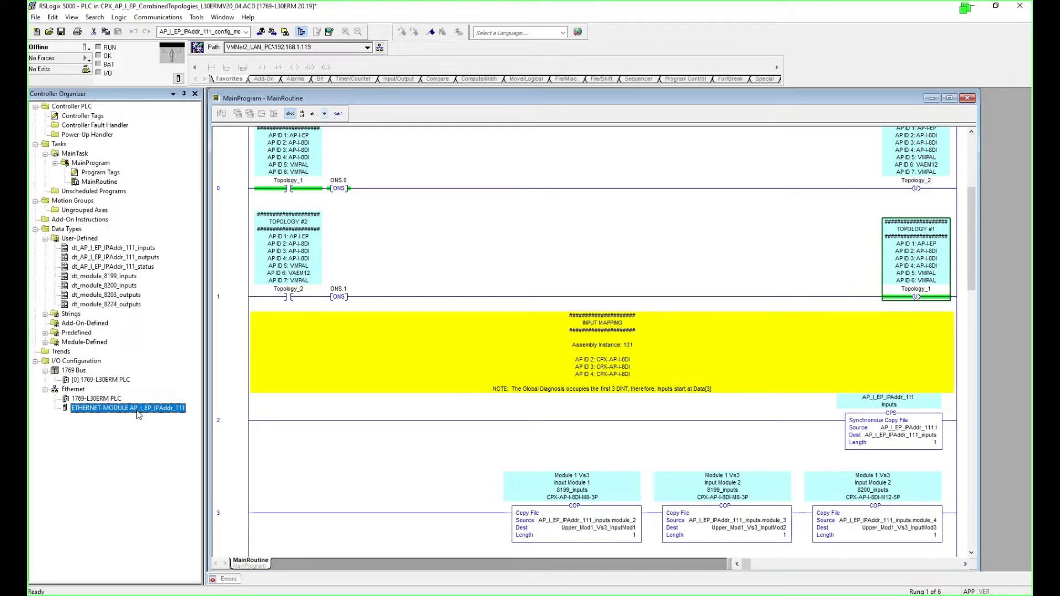
Verify the CombinedTopologies controller and inspect the source operand of the status CPS instruction in the Global Diagnosis rung.
click(240, 316)
click(242, 418)
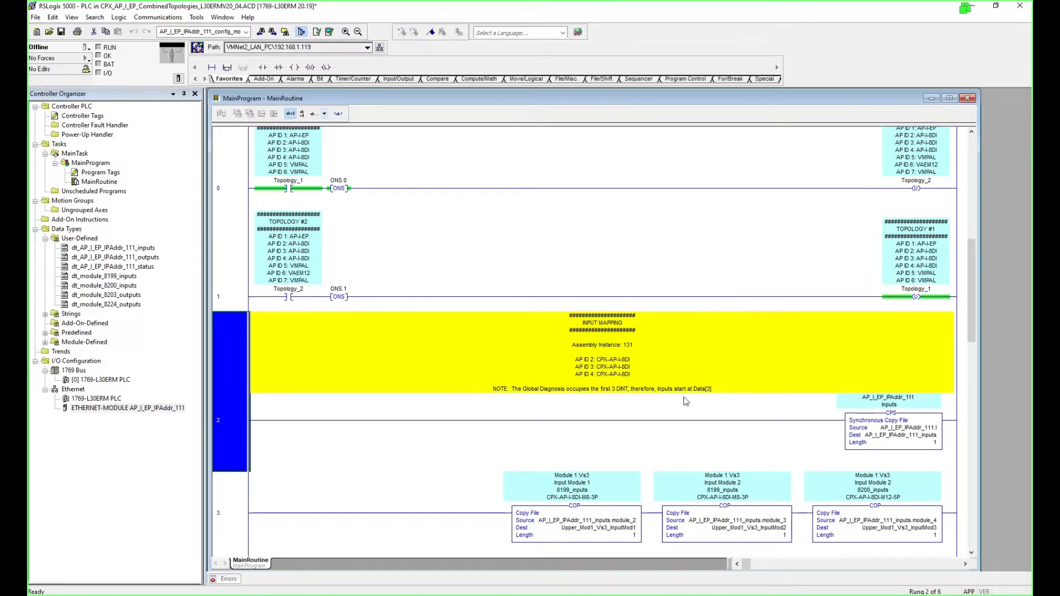
click(333, 34)
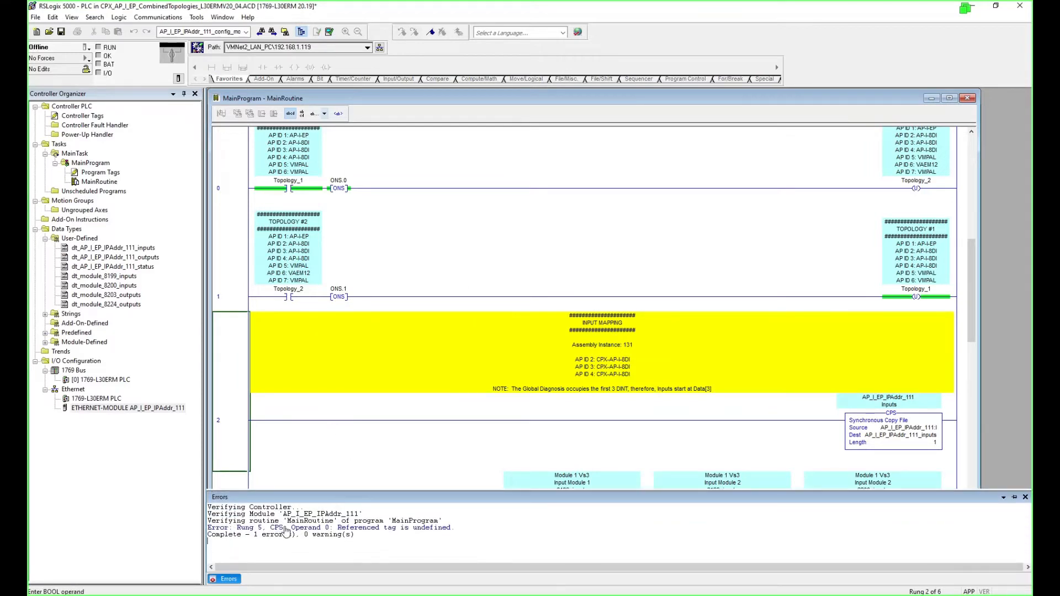
double_click(286, 532)
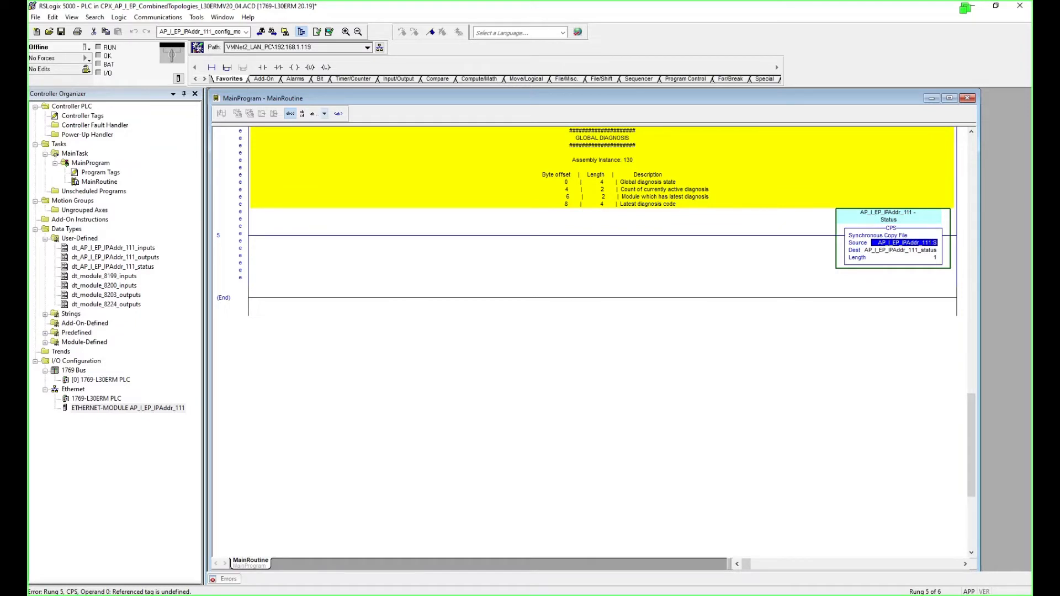
key(alt+Tab)
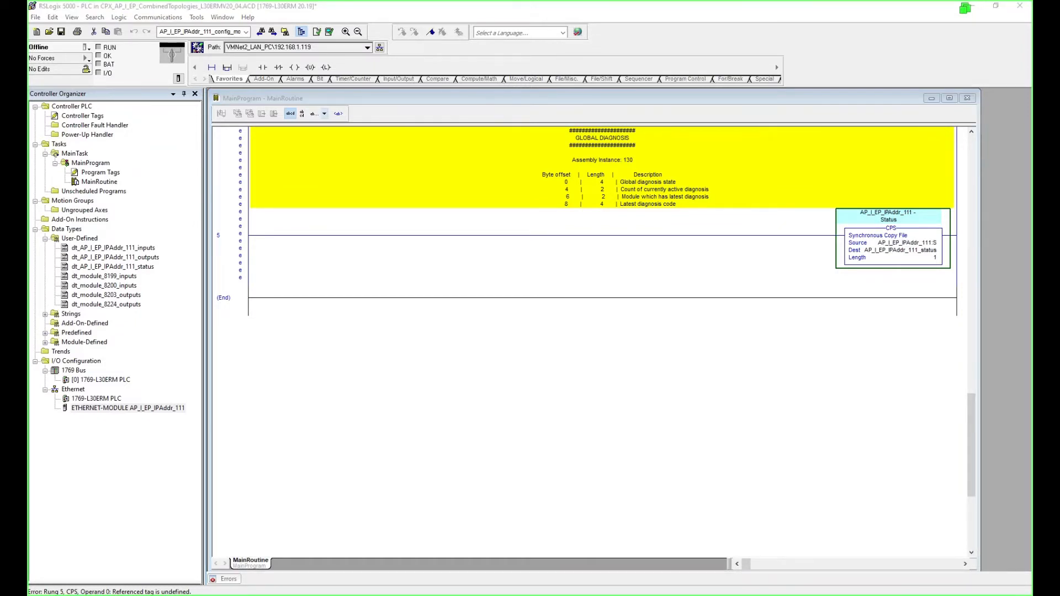
click(908, 249)
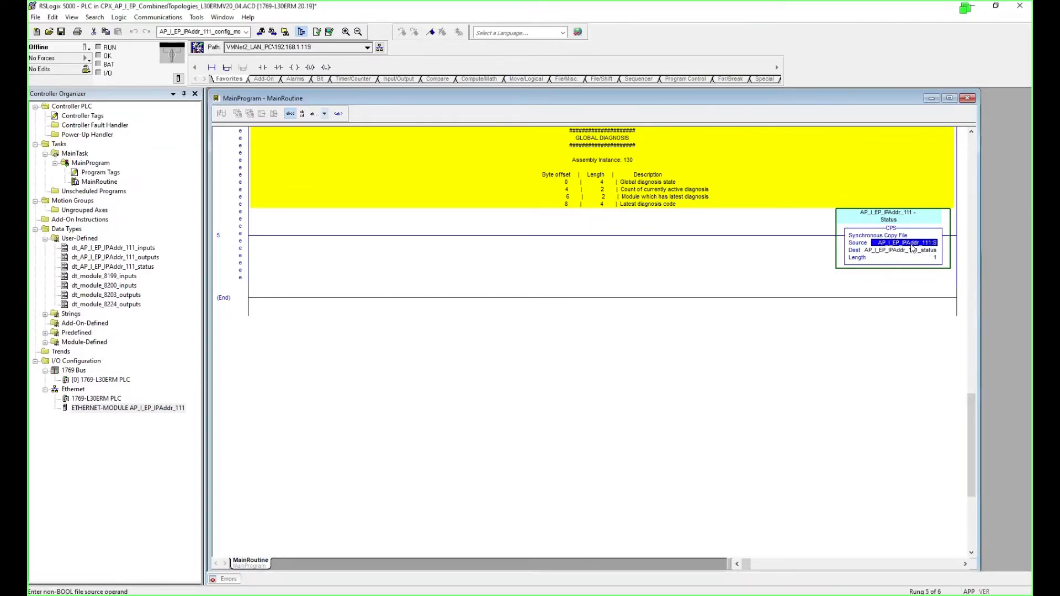
click(911, 243)
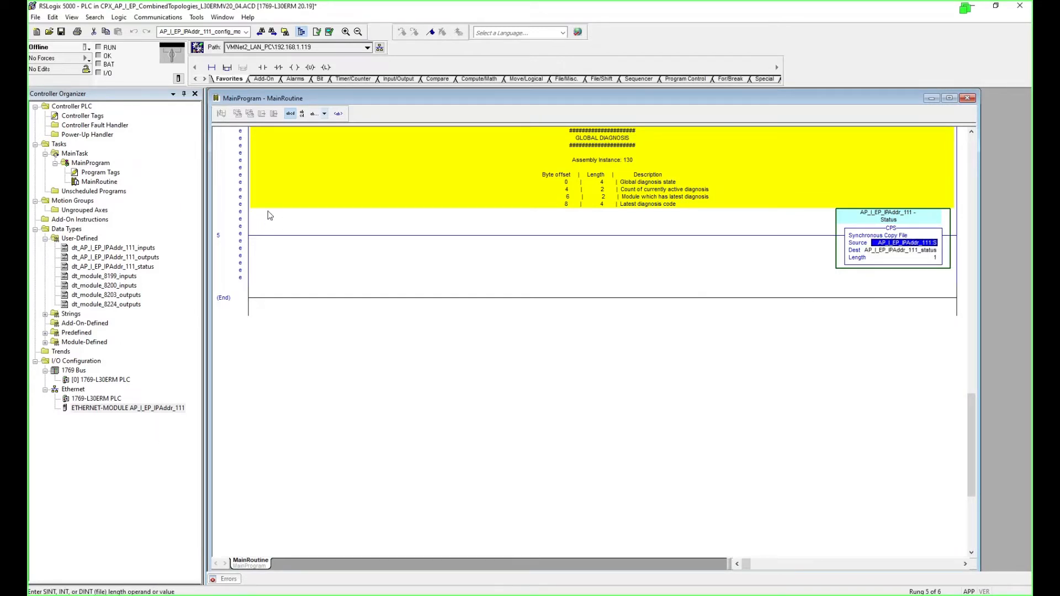
key(alt+Tab)
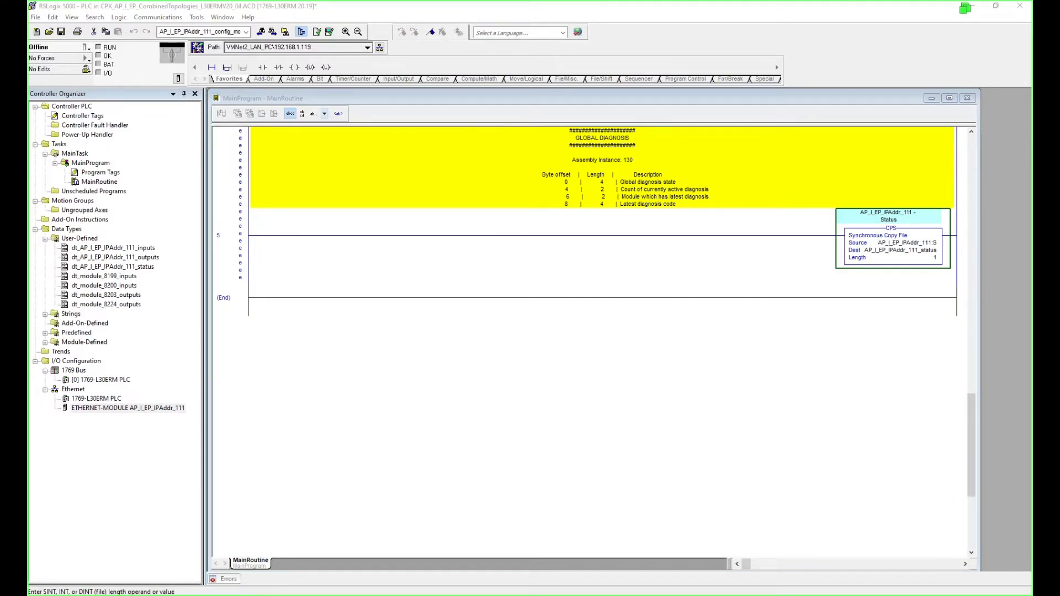
Compare the AP_I_EP_IPAddr_111 module's connection parameters with the web server's assembly sizes and status assembly options, leaving all settings as they are.
click(156, 411)
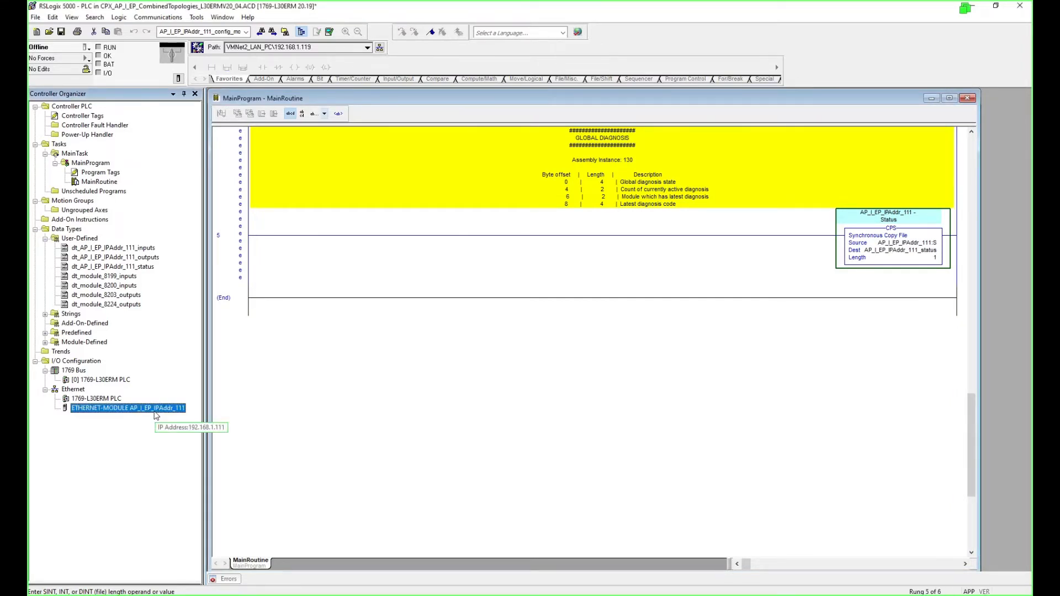
double_click(162, 409)
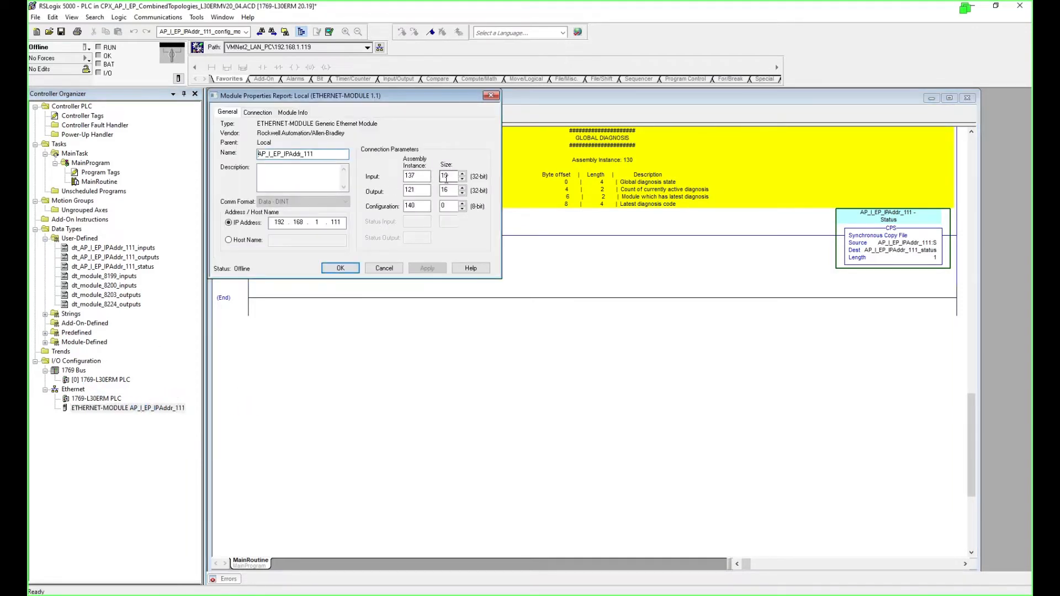
drag(450, 191, 434, 191)
key(alt+Tab)
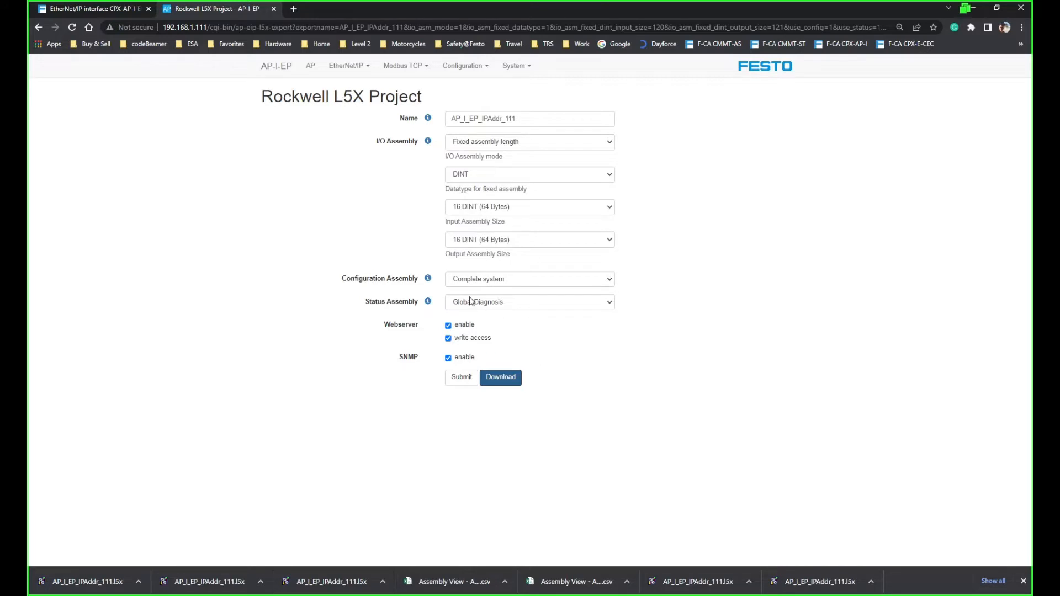
click(611, 303)
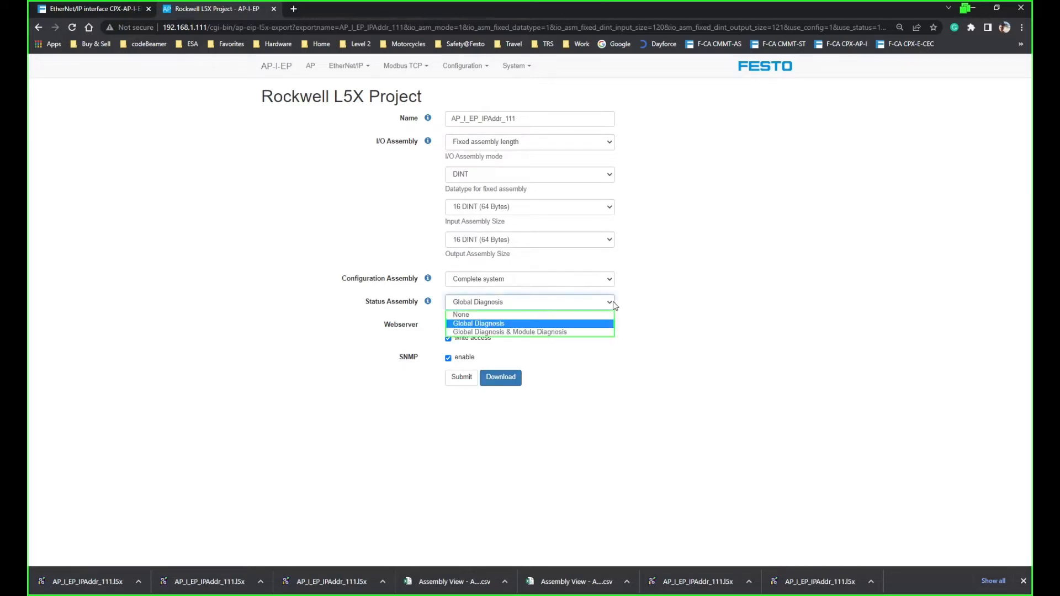
click(844, 308)
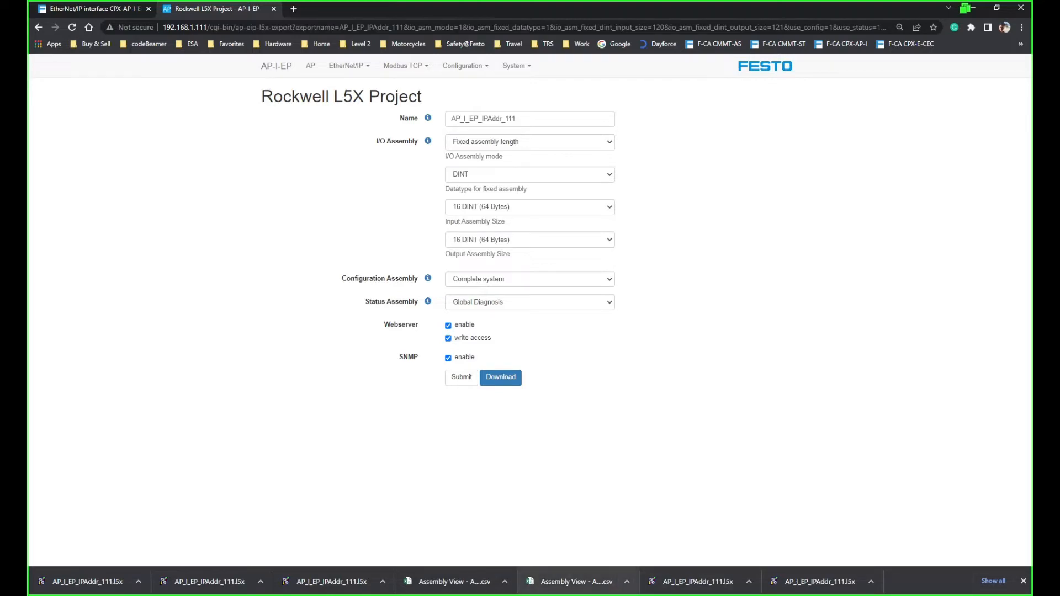
key(alt+Tab)
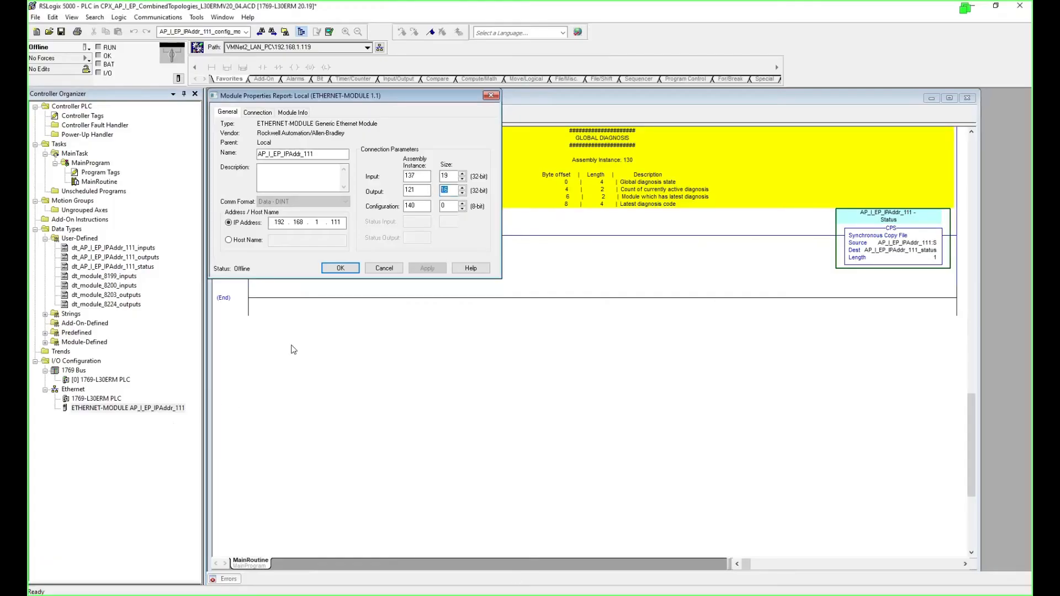
click(393, 269)
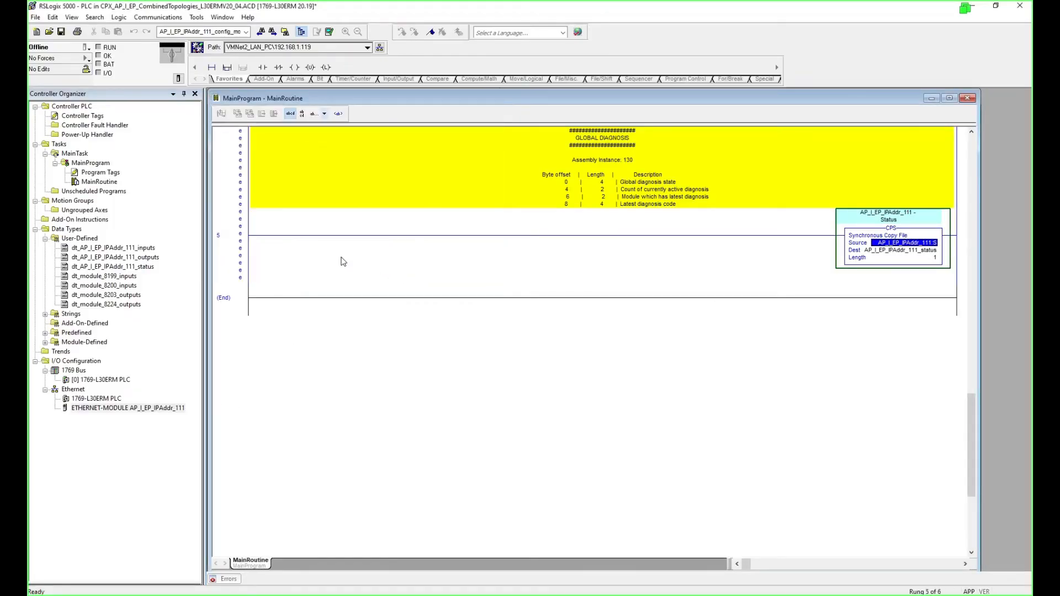
Find the Global Diagnosis State element in the Ethernet module's input tag and copy its name, AP_I_EP_IPAddr_111:I.Data[0].
double_click(84, 117)
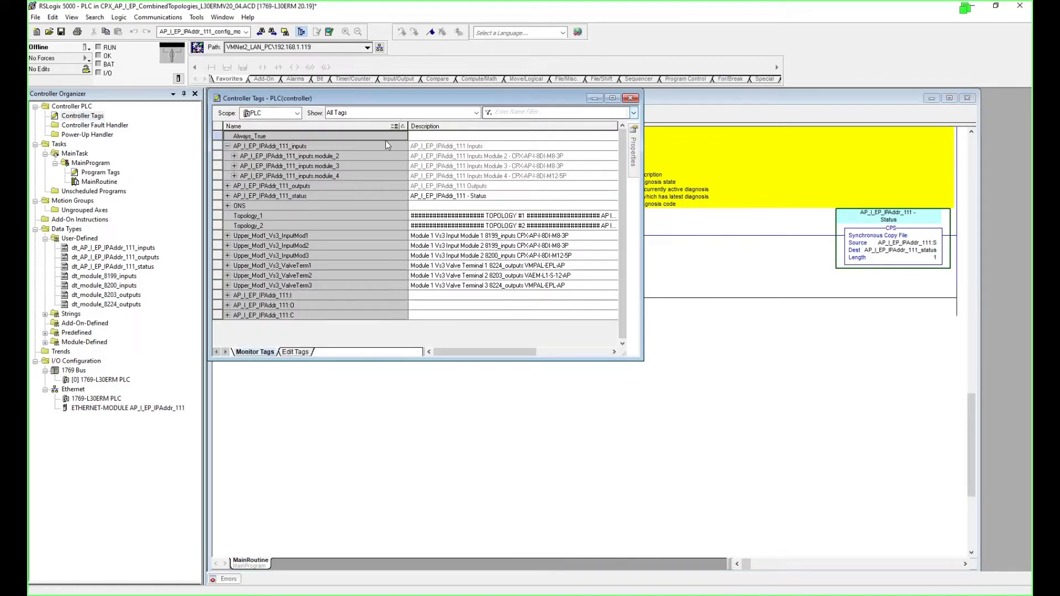
click(612, 98)
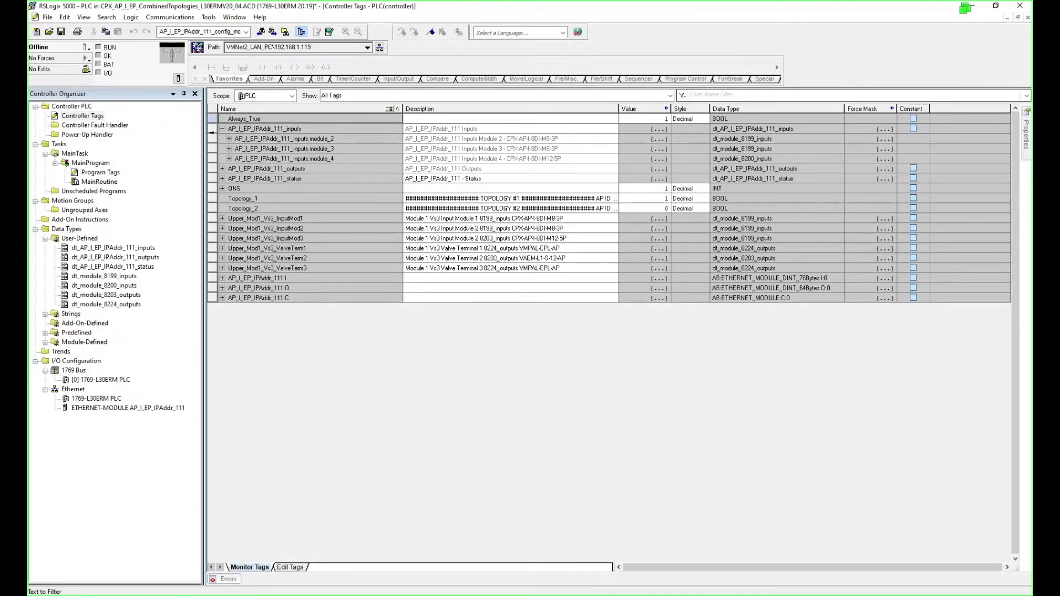
click(223, 128)
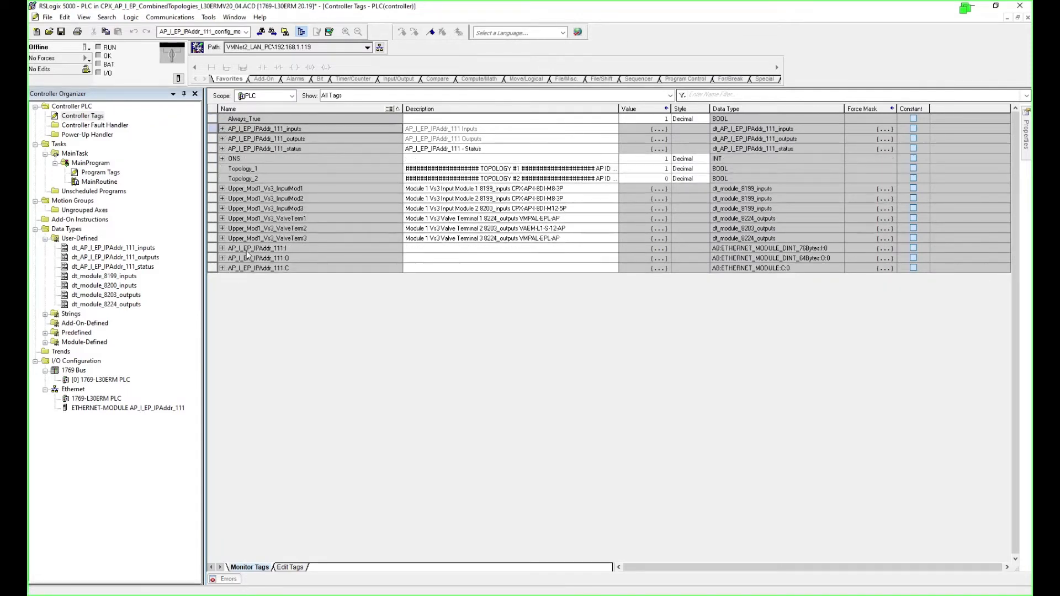
click(223, 248)
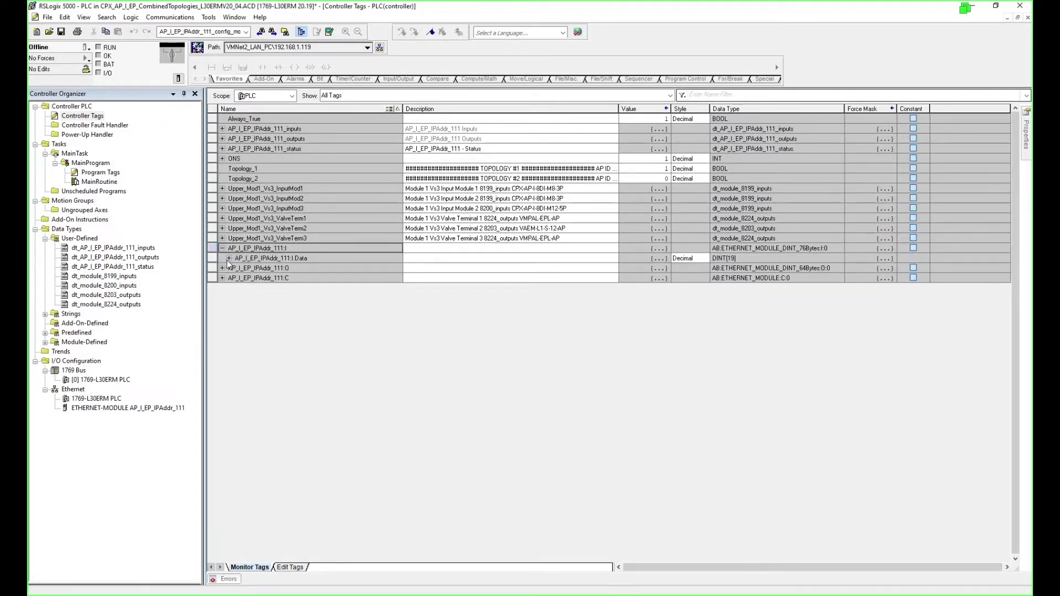
click(228, 258)
click(450, 268)
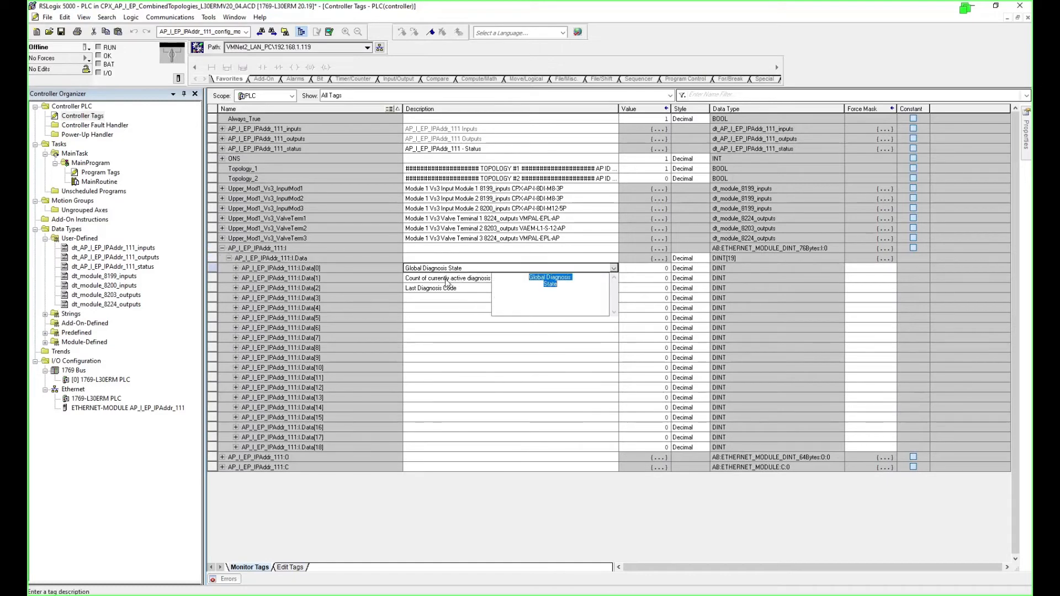
click(340, 287)
click(333, 268)
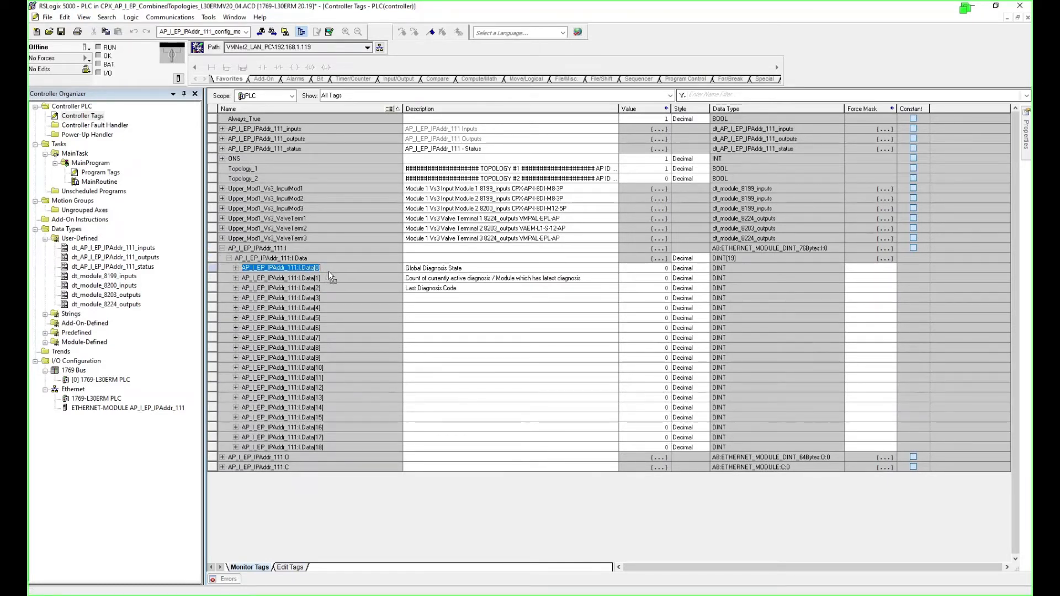
Set the source of the status CPS instruction in the Global Diagnosis rung to AP_I_EP_IPAddr_111:I.Data[0] and verify the controller.
click(1028, 18)
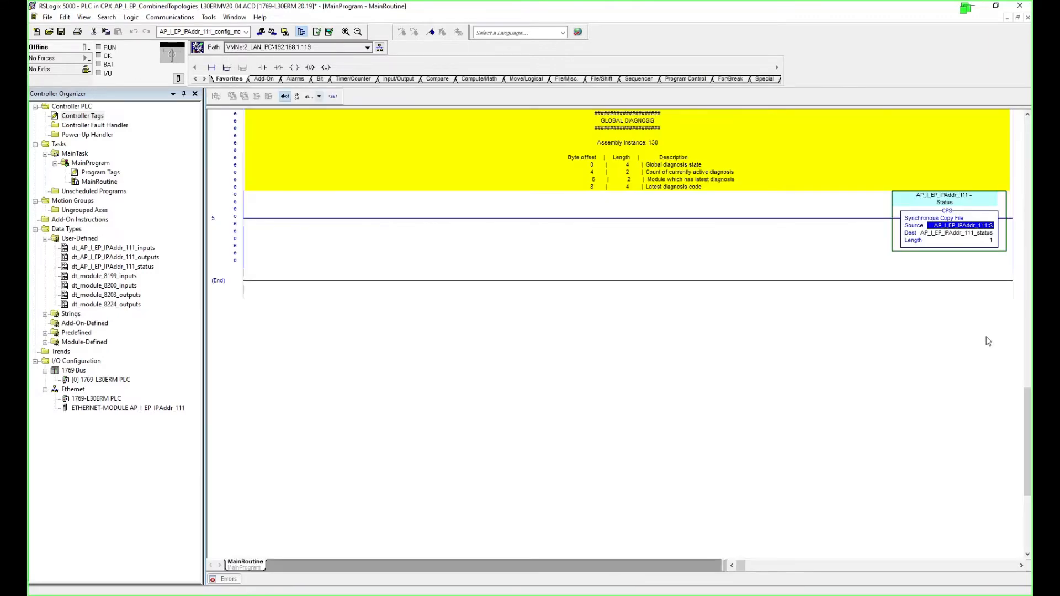
click(976, 233)
click(975, 226)
double_click(976, 227)
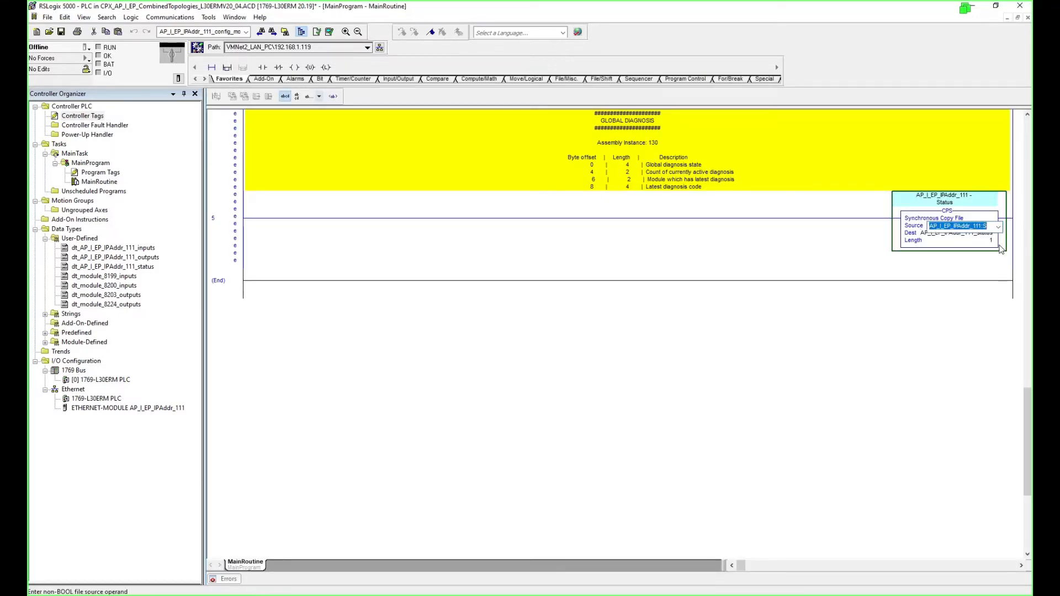
text(AP_I_EP_IPAddr_111:I.Data[0])
key(Return)
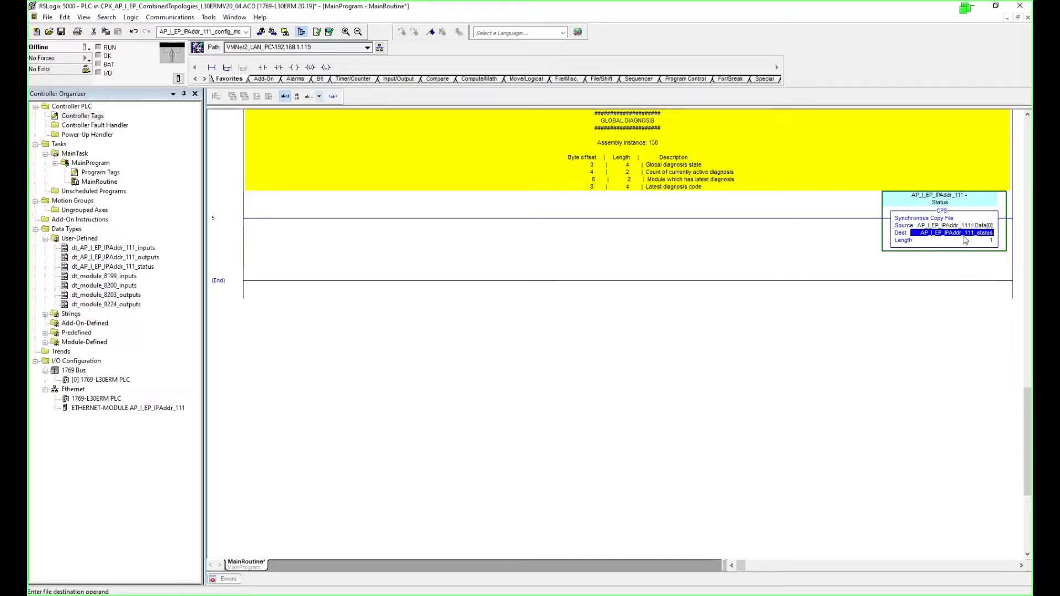
click(973, 235)
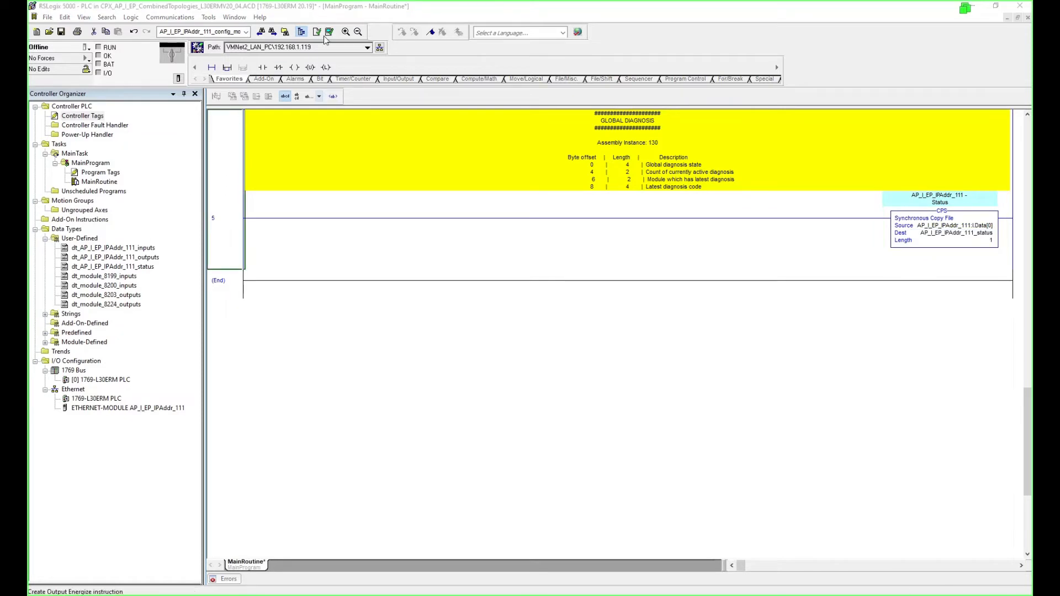
click(330, 33)
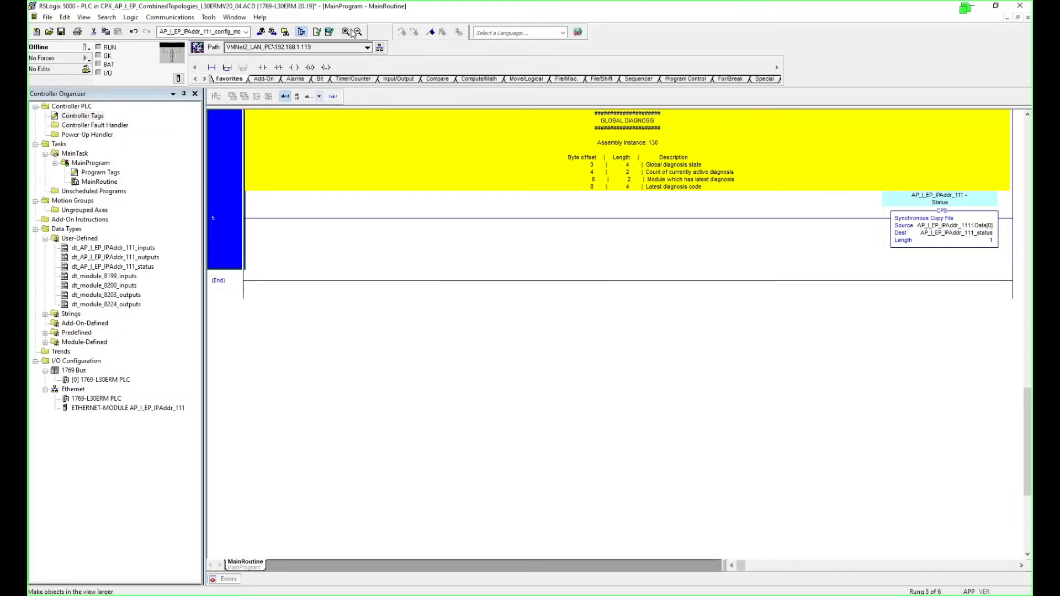
Download the CombinedTopologies project to the controller and return it to Remote Run mode.
click(90, 50)
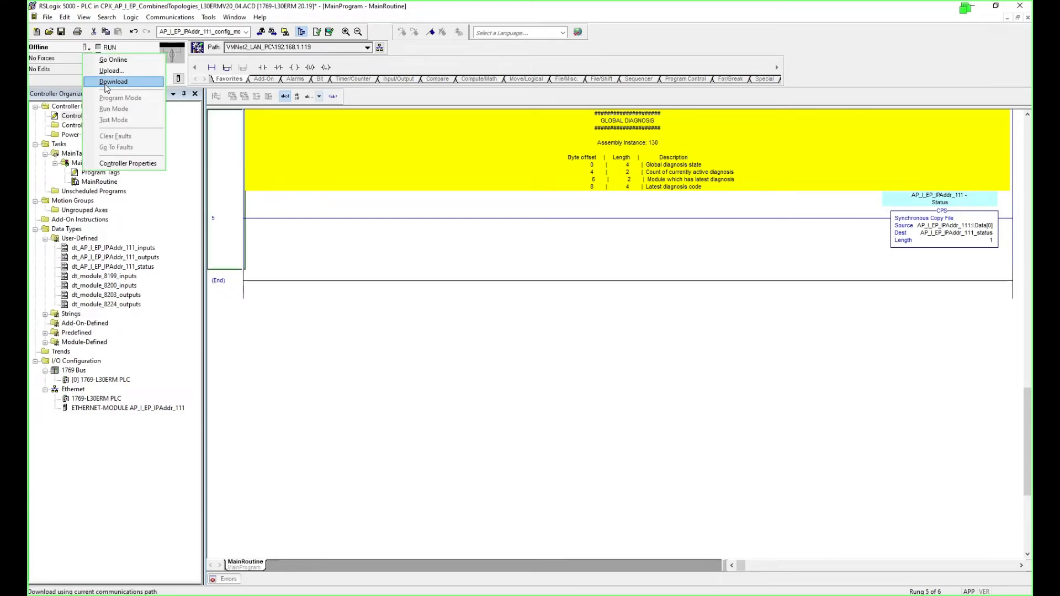
click(113, 82)
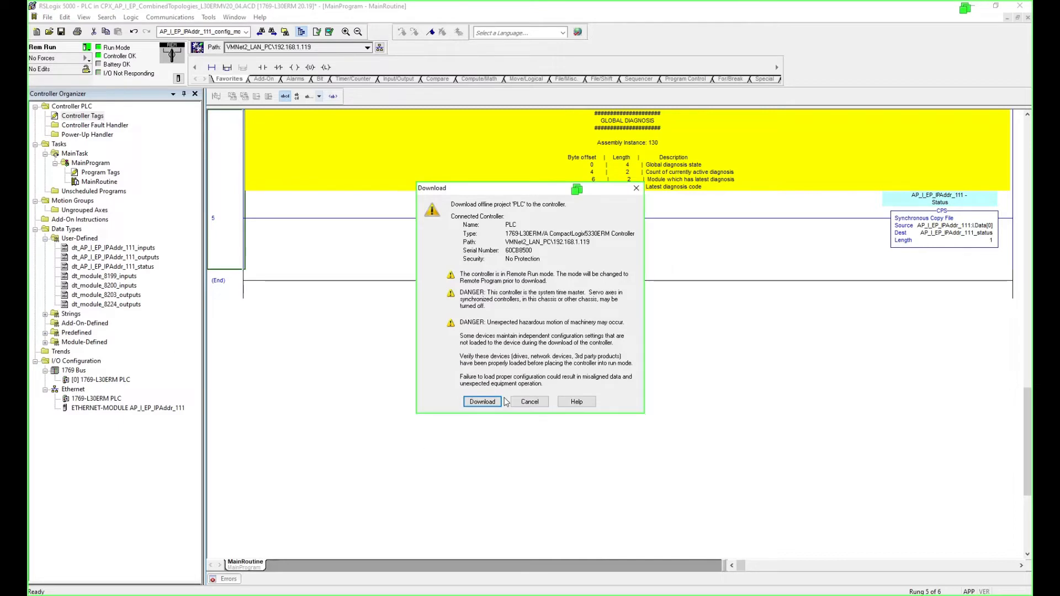
click(497, 402)
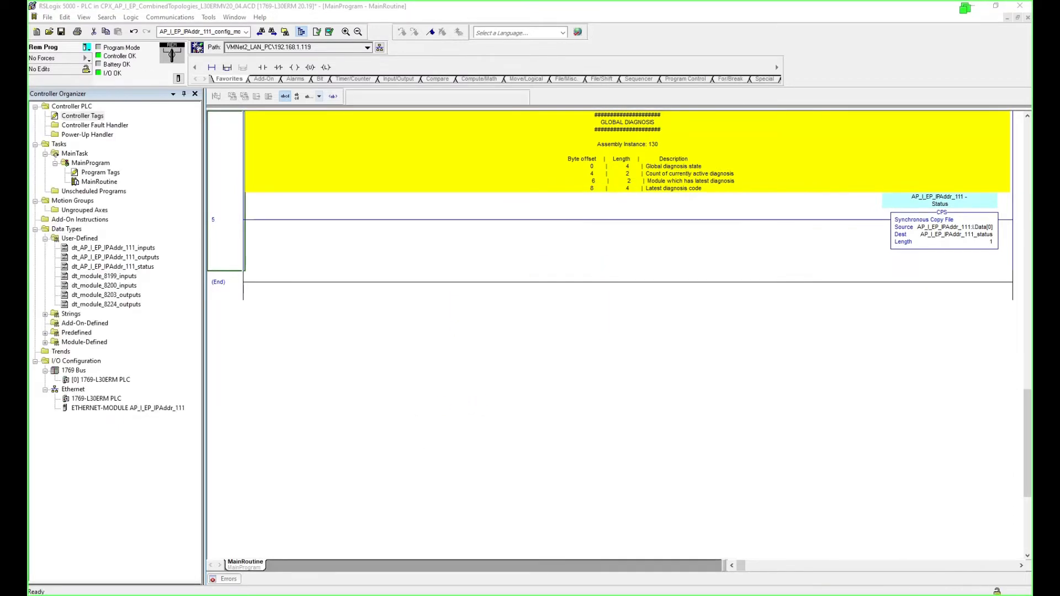
click(567, 325)
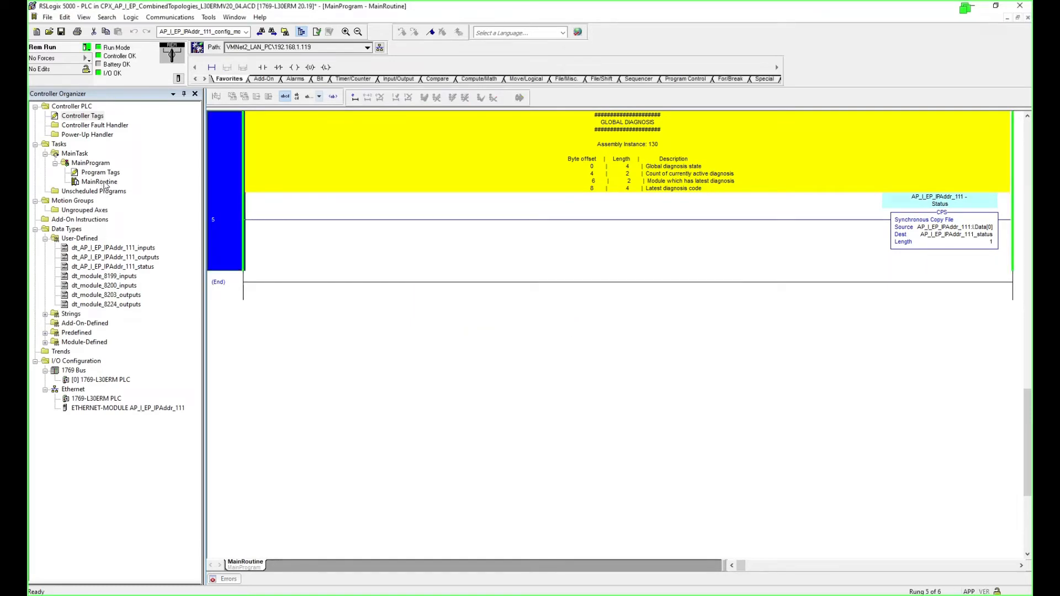
Check the online general and connection properties of the AP_I_EP_IPAddr_111 Ethernet module, leaving its settings as they are.
double_click(121, 408)
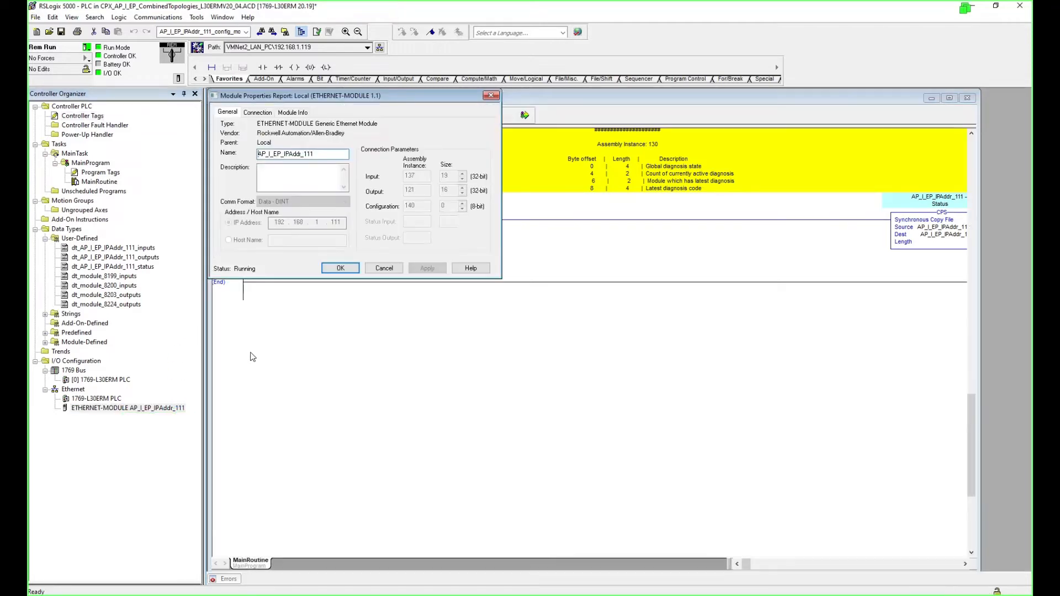
click(258, 113)
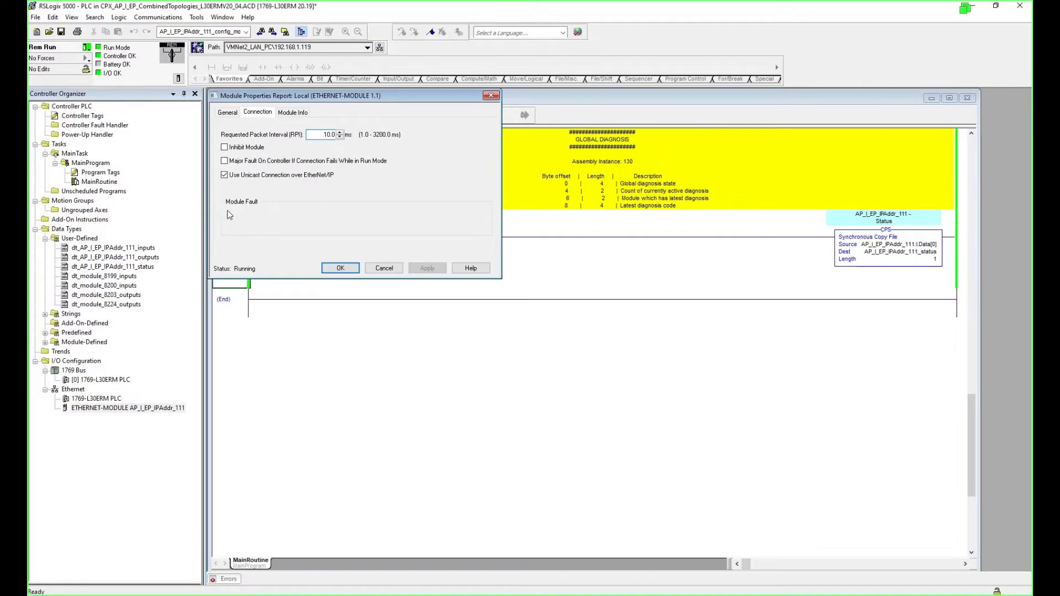
click(385, 268)
Review the running MainRoutine from the Global Diagnosis rung up to the Topology_1 contact in the Topology Select section.
click(110, 182)
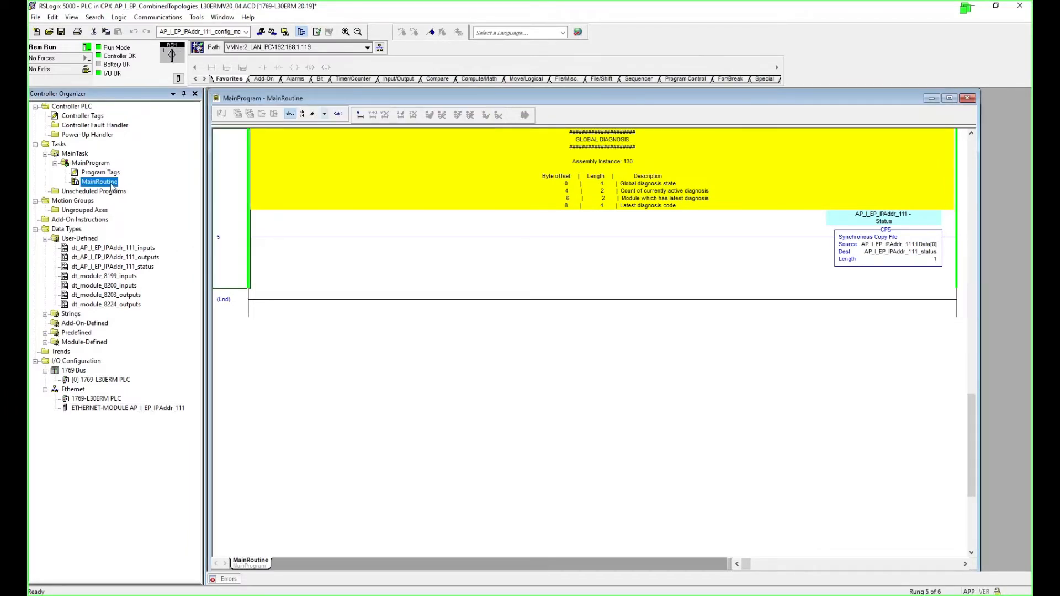
click(237, 239)
scroll(271, 300, up, 10)
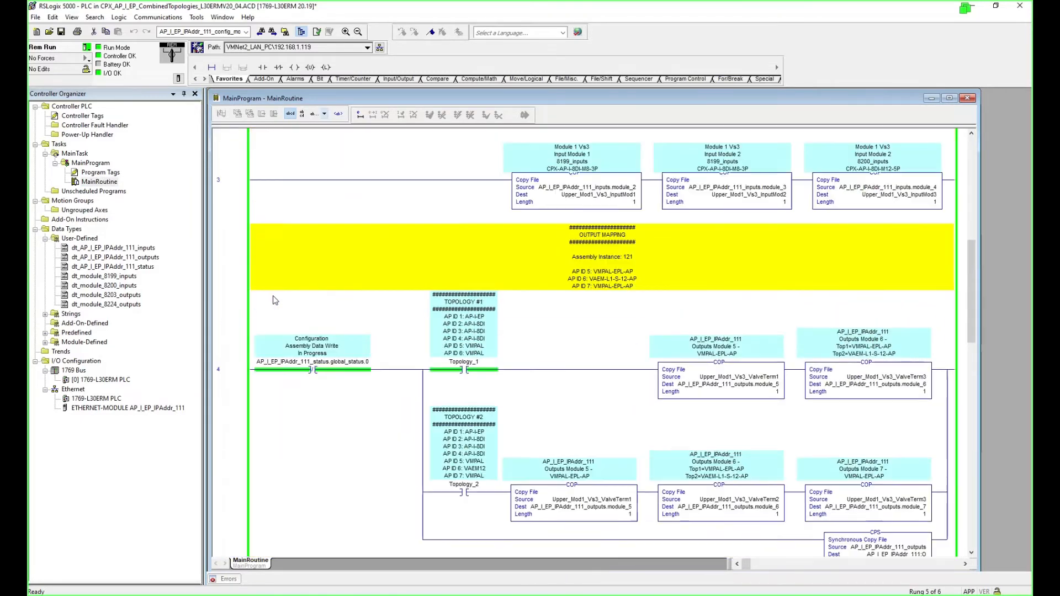
scroll(313, 318, up, 6)
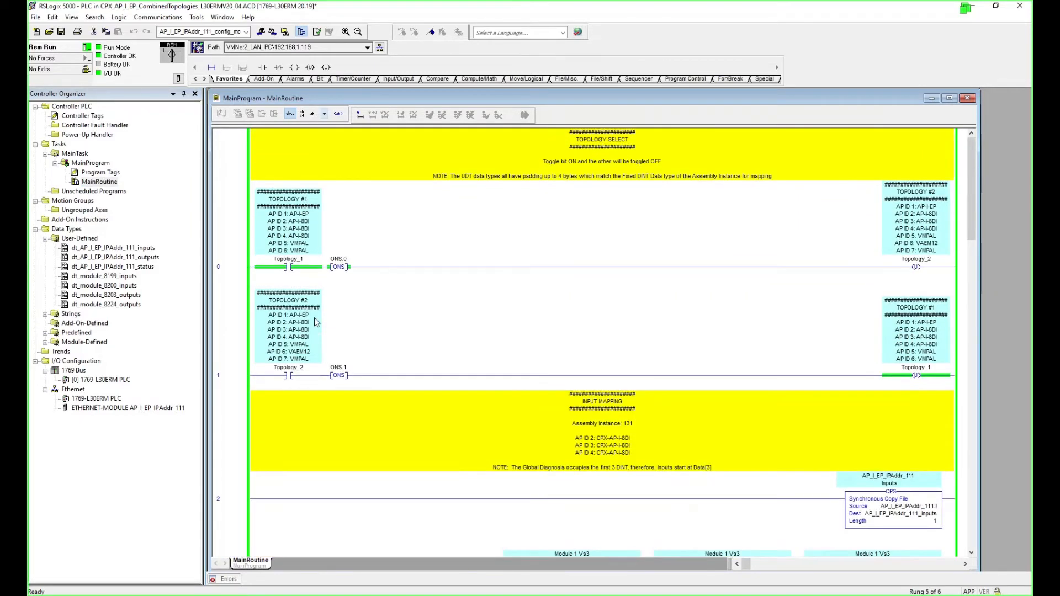
click(287, 266)
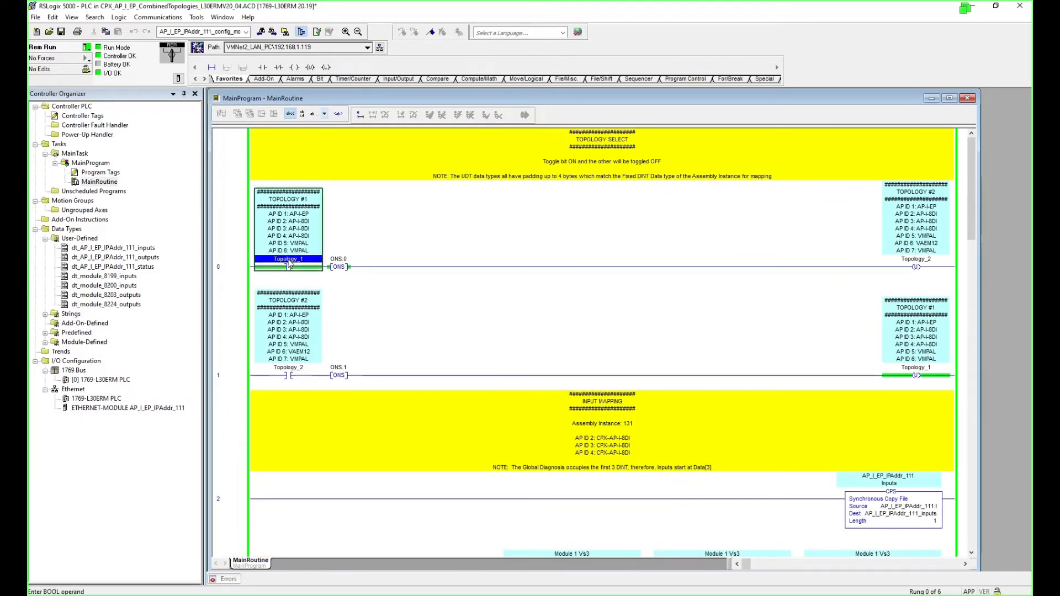
Switch to the AP-I-EP web server in the browser and show the process data of the terminal's modules.
click(580, 595)
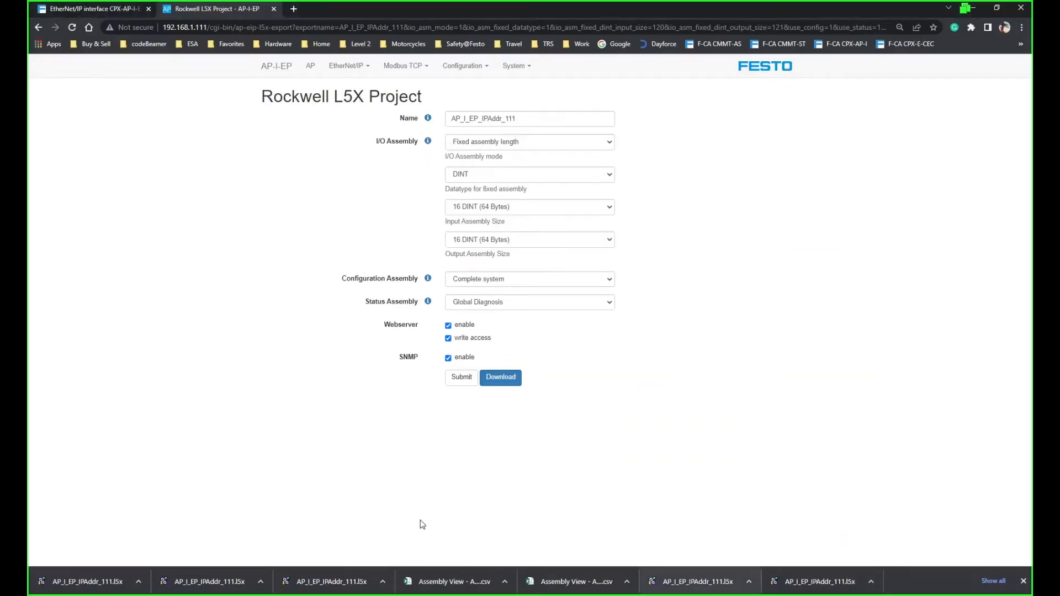
click(310, 69)
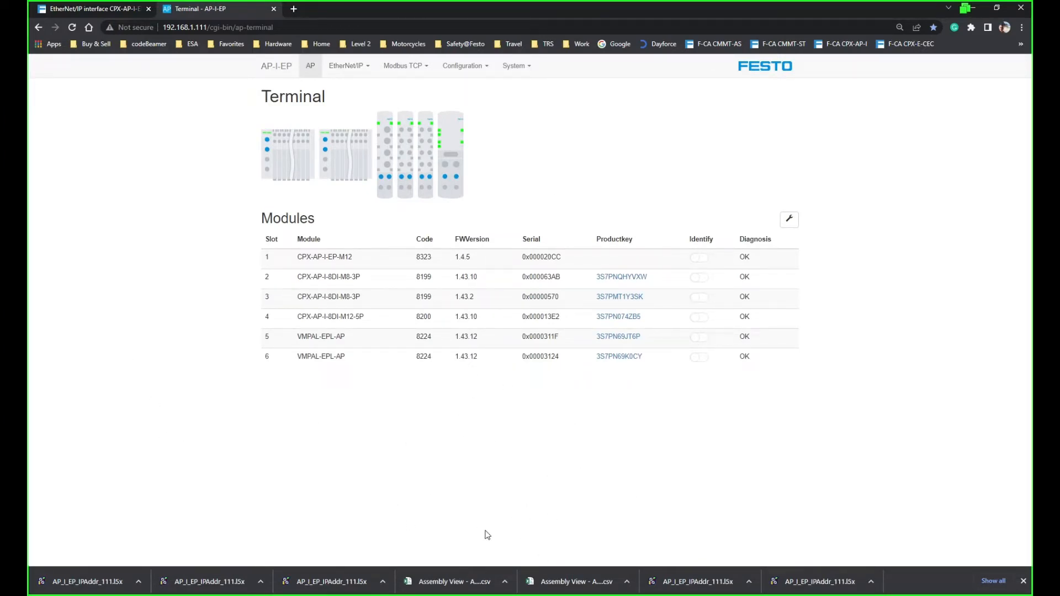
click(790, 220)
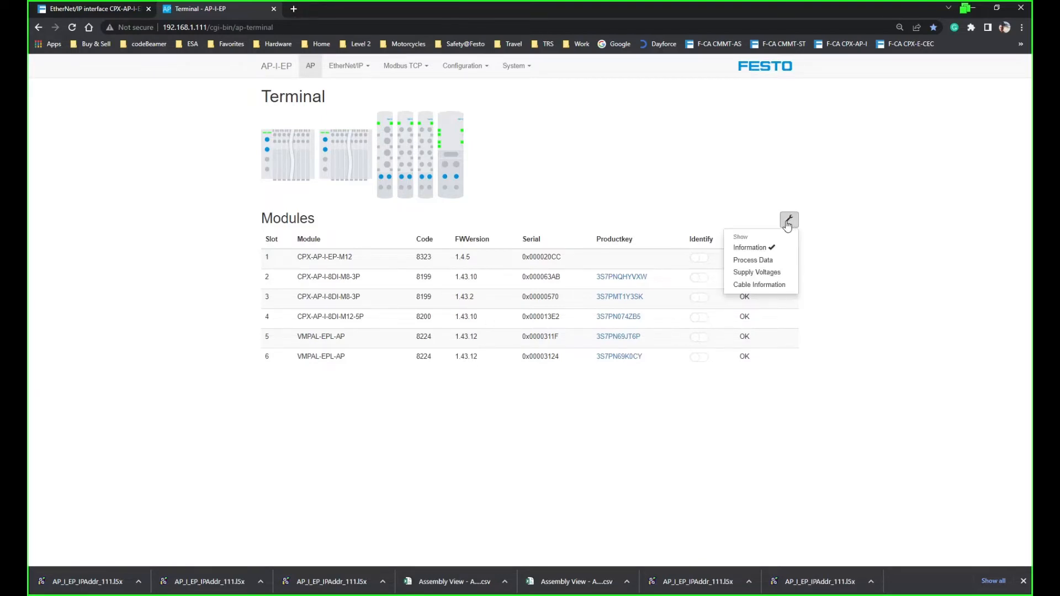
click(767, 262)
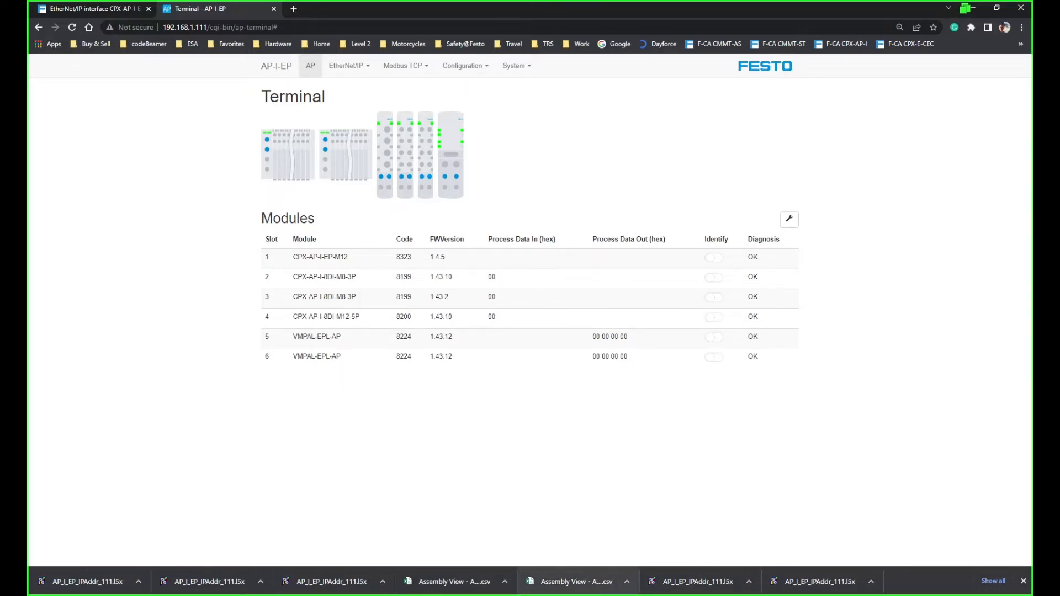
Switch back to RSLogix 5000, open the controller tags maximized and collapse the AP_I_EP_IPAddr_111:I input tag.
key(alt+Tab)
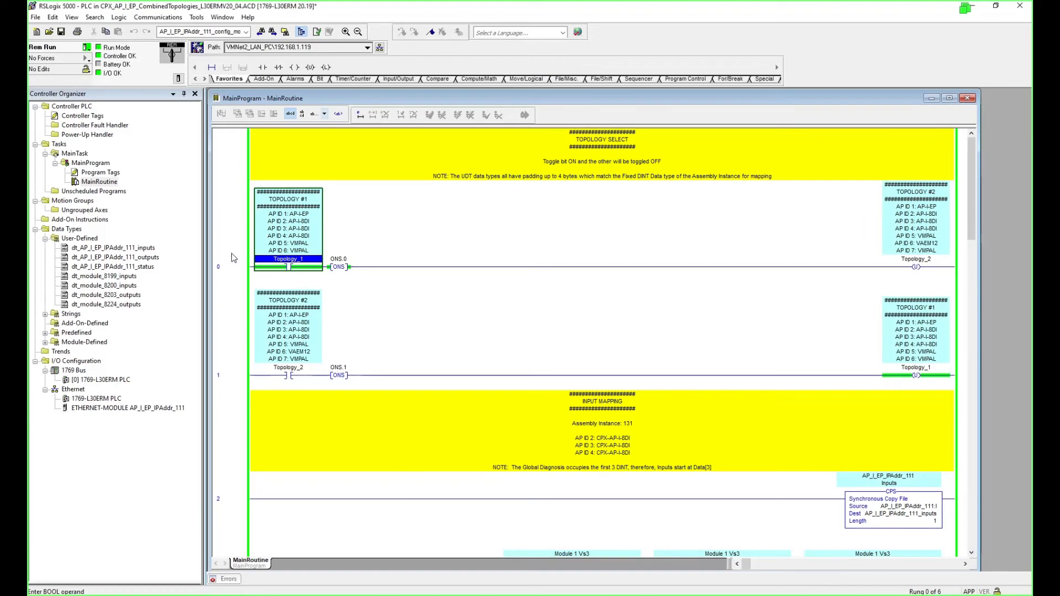
double_click(67, 116)
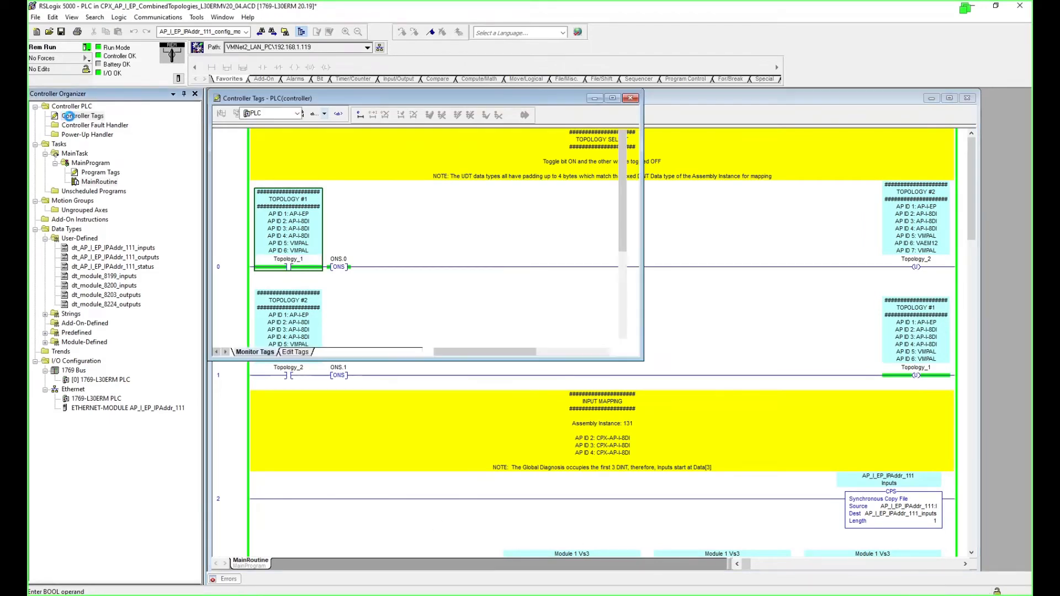
click(612, 97)
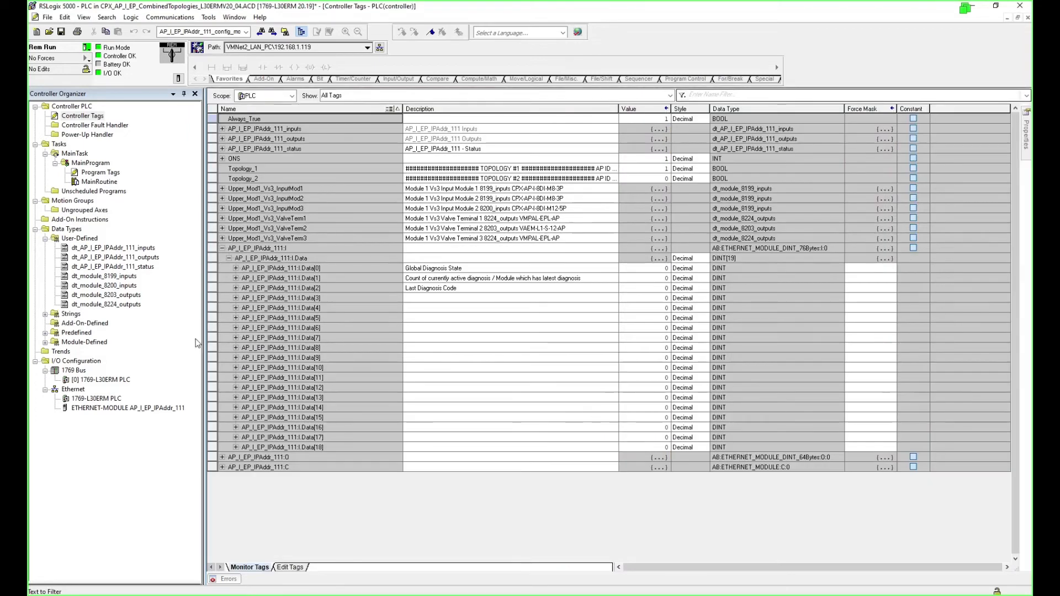
click(229, 258)
click(224, 248)
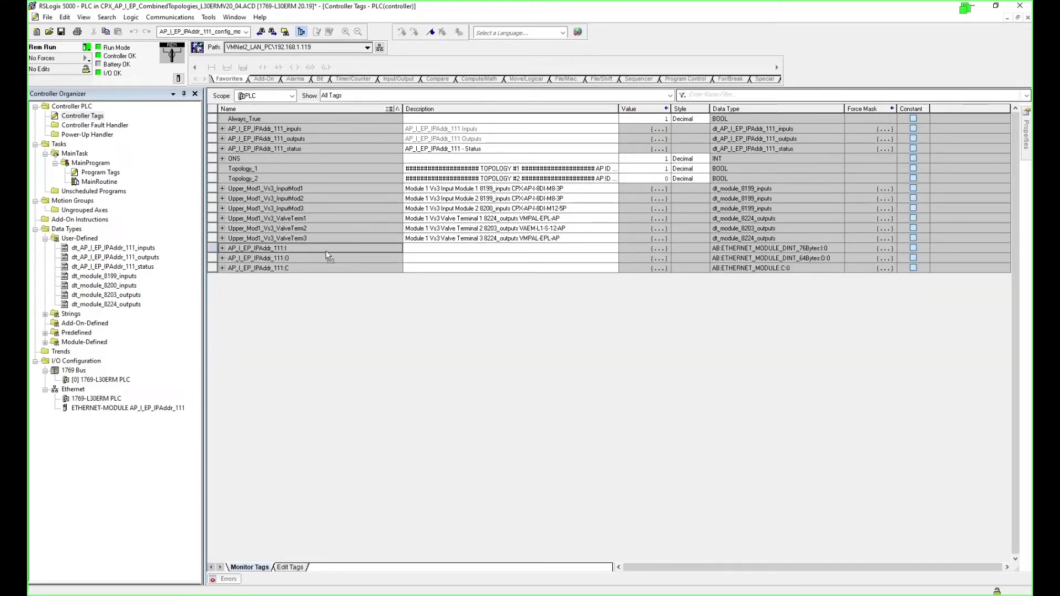
Expand the Upper_Mod1_Vs3_InputMod1, InputMod2 and InputMod3 tags in the monitoring view to examine their individual input bits.
click(290, 567)
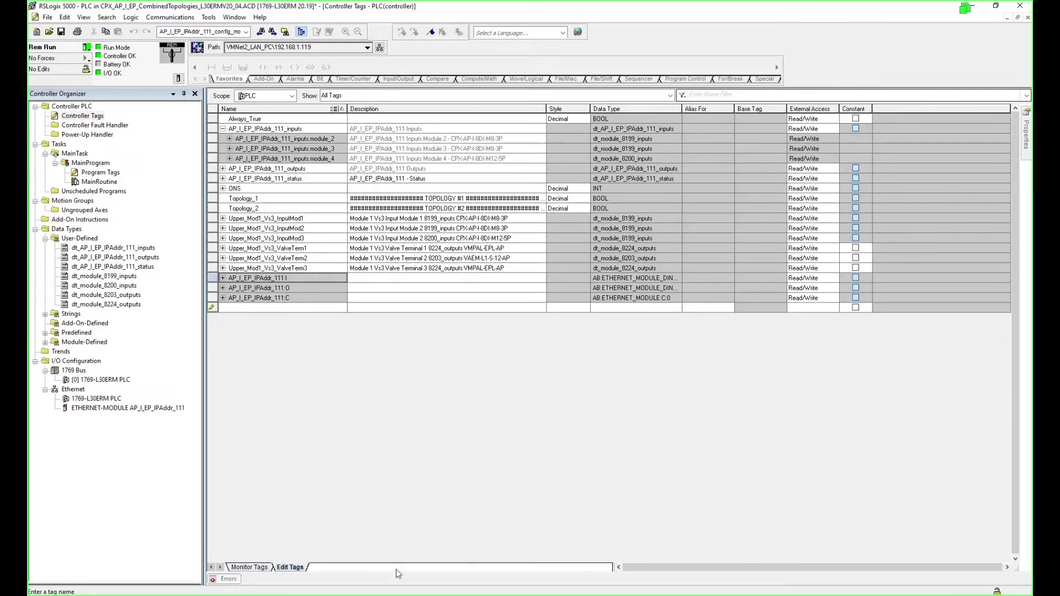
click(318, 238)
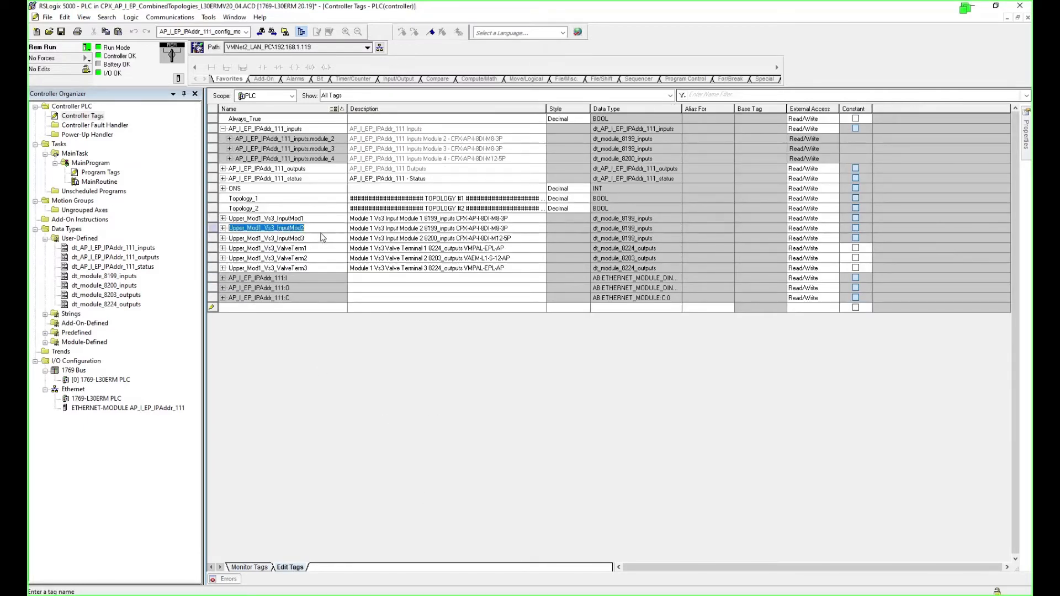
click(319, 238)
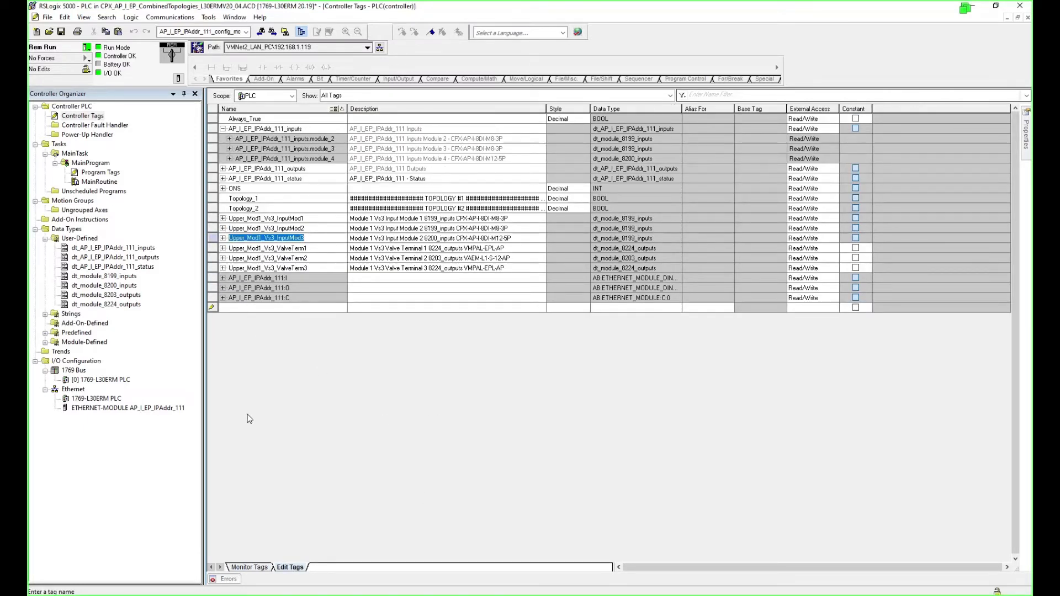
click(262, 568)
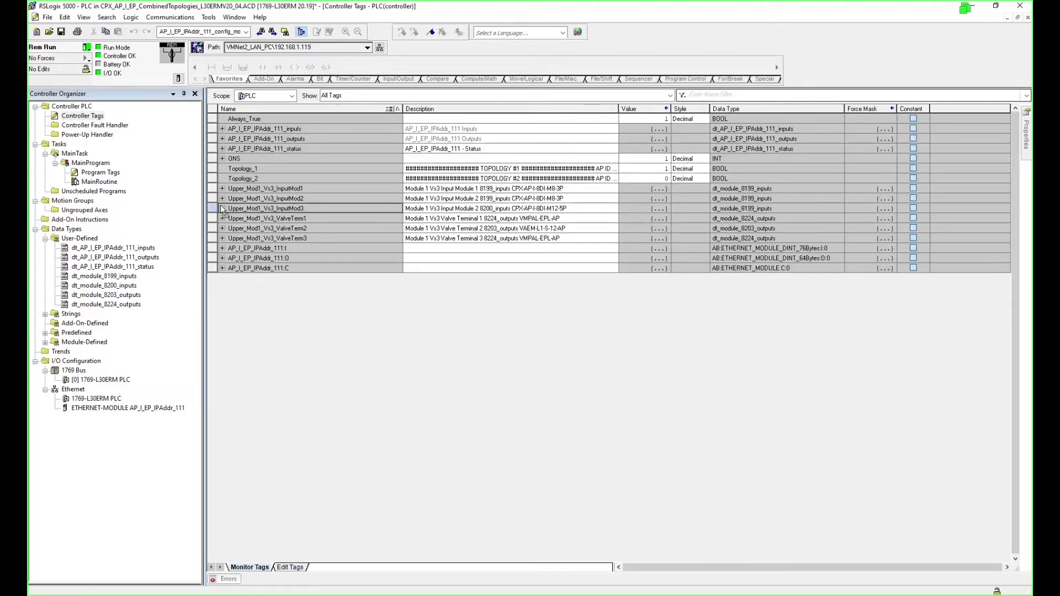
click(223, 208)
click(222, 199)
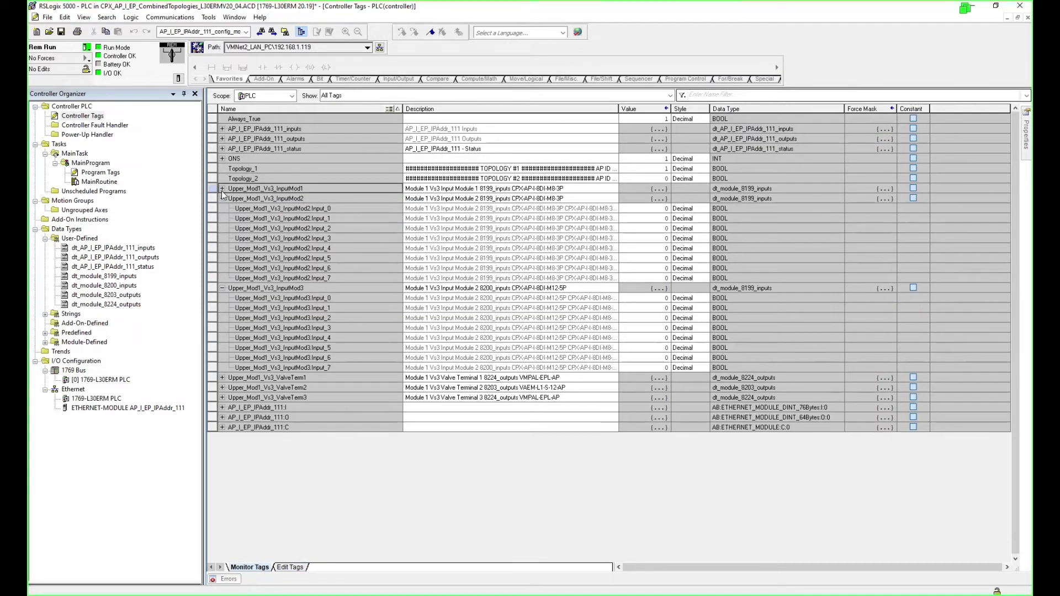
click(223, 189)
click(663, 379)
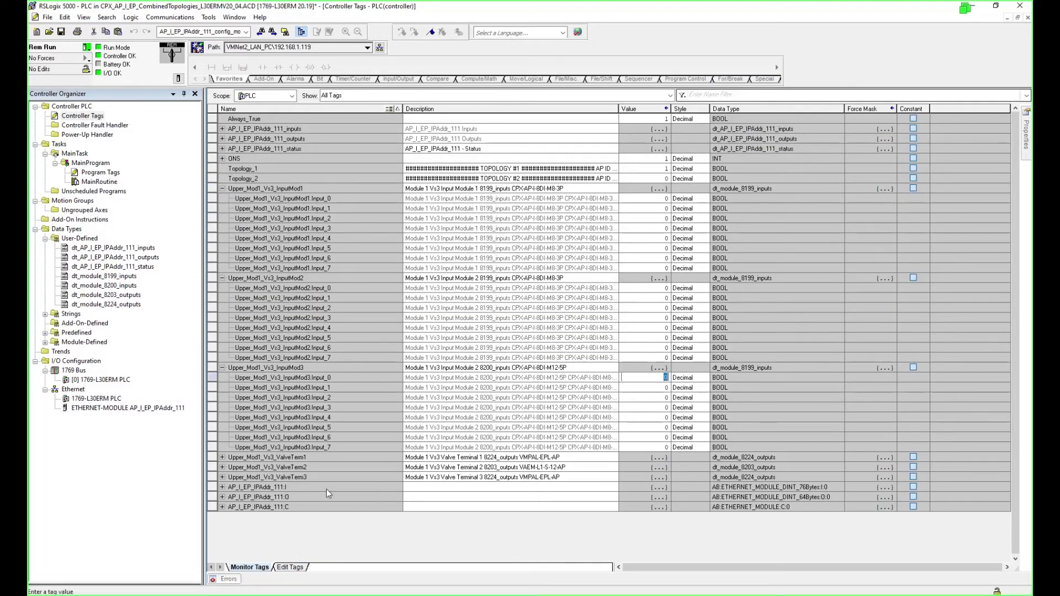
Widen the Description column of the controller tags to read the input module descriptions, and reopen MainRoutine.
click(607, 388)
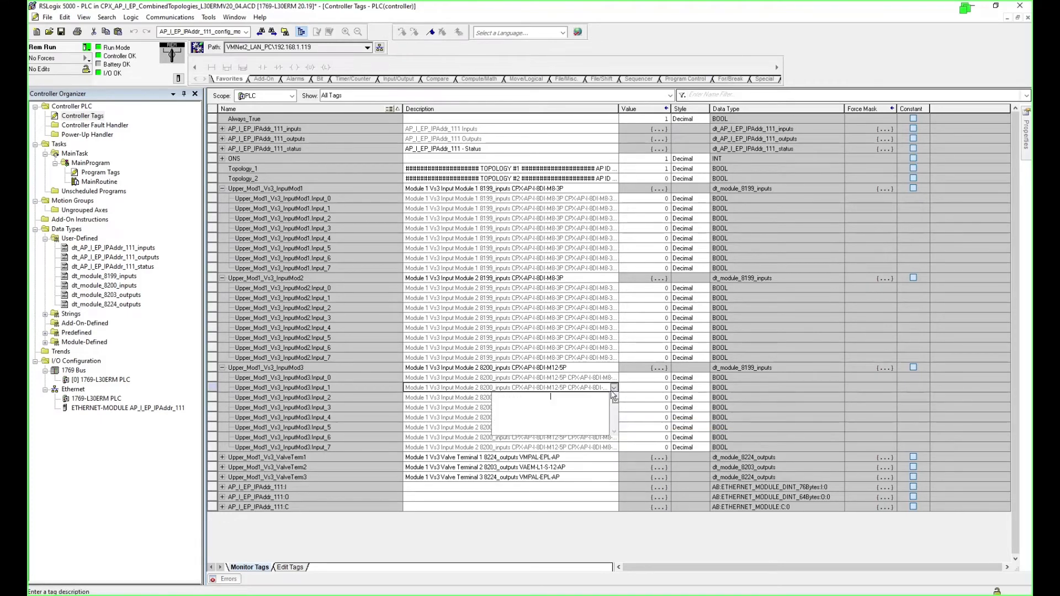
click(613, 387)
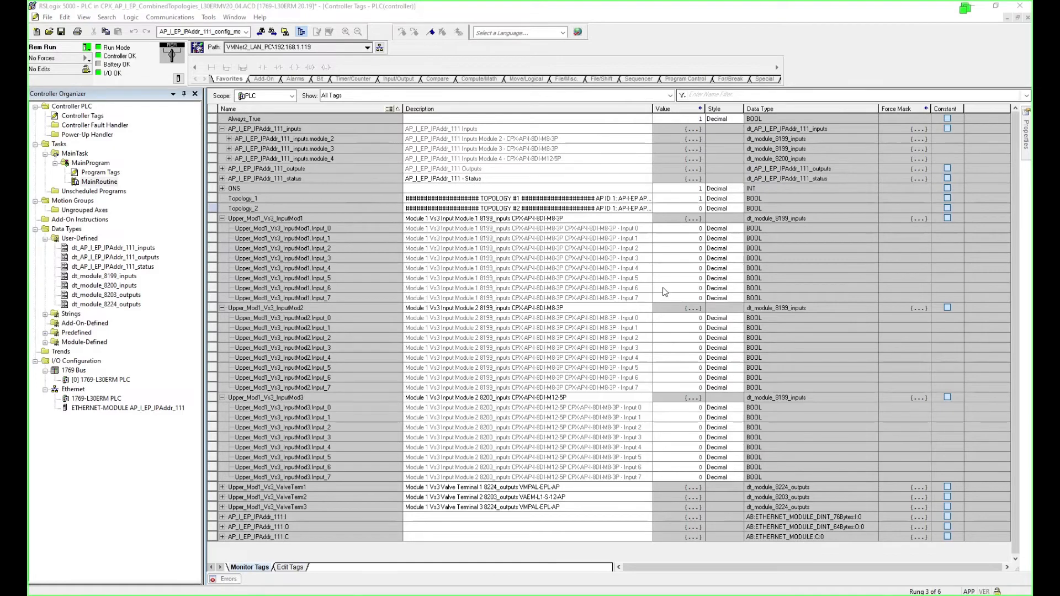
click(340, 308)
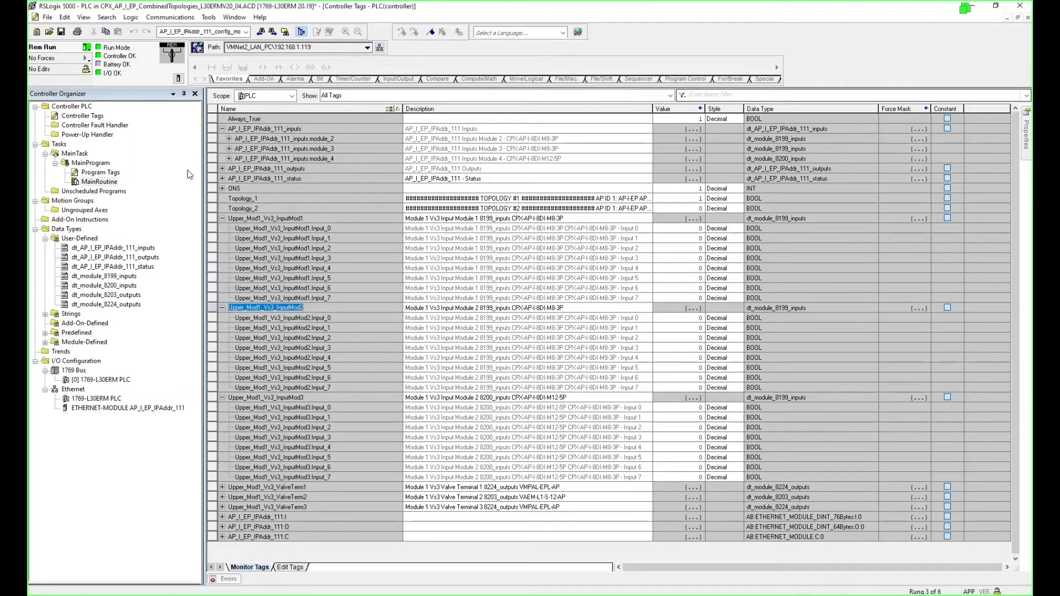
double_click(91, 182)
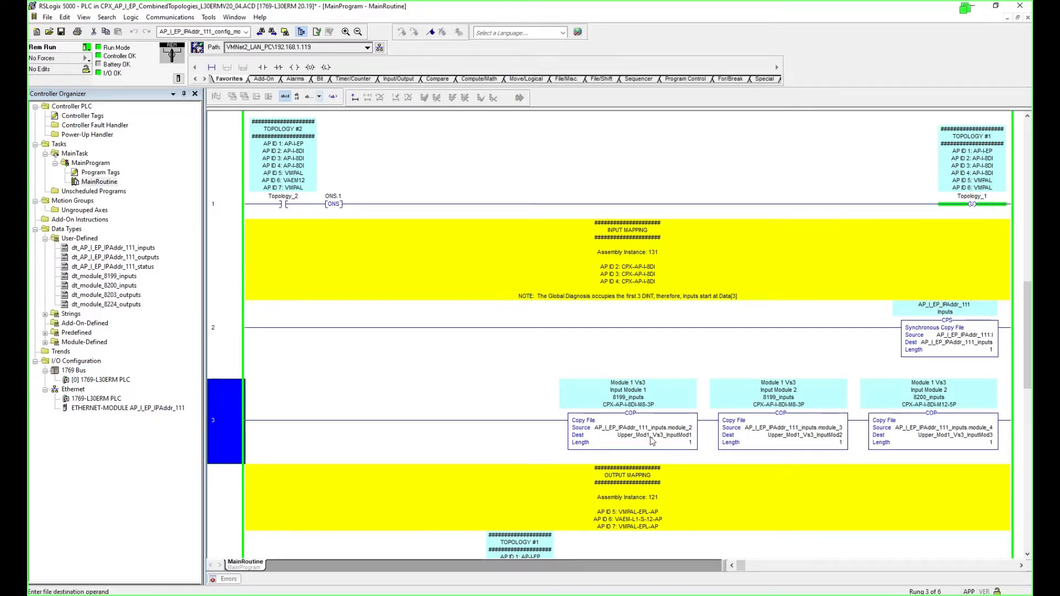
Monitor the AP_I_EP_IPAddr_111:I source tag of the Input Mapping synchronous copy and expand its Data array.
click(972, 337)
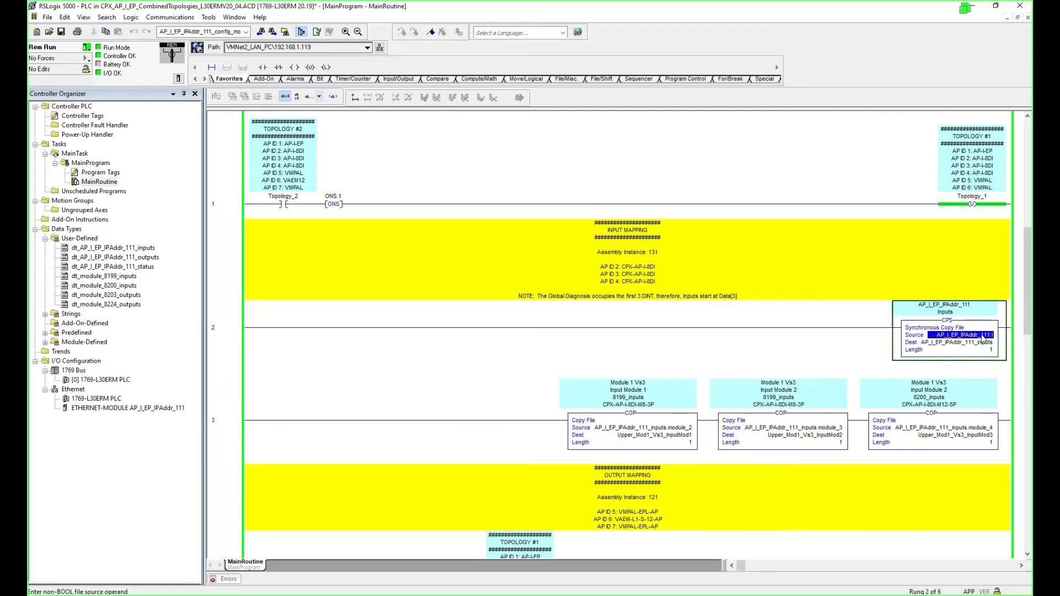
right_click(982, 337)
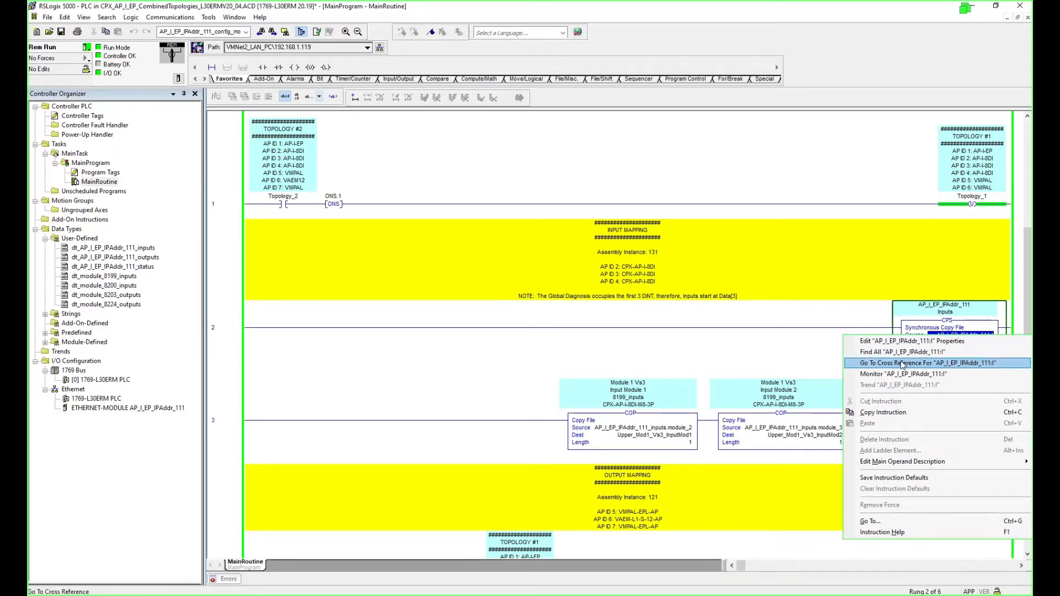
click(889, 373)
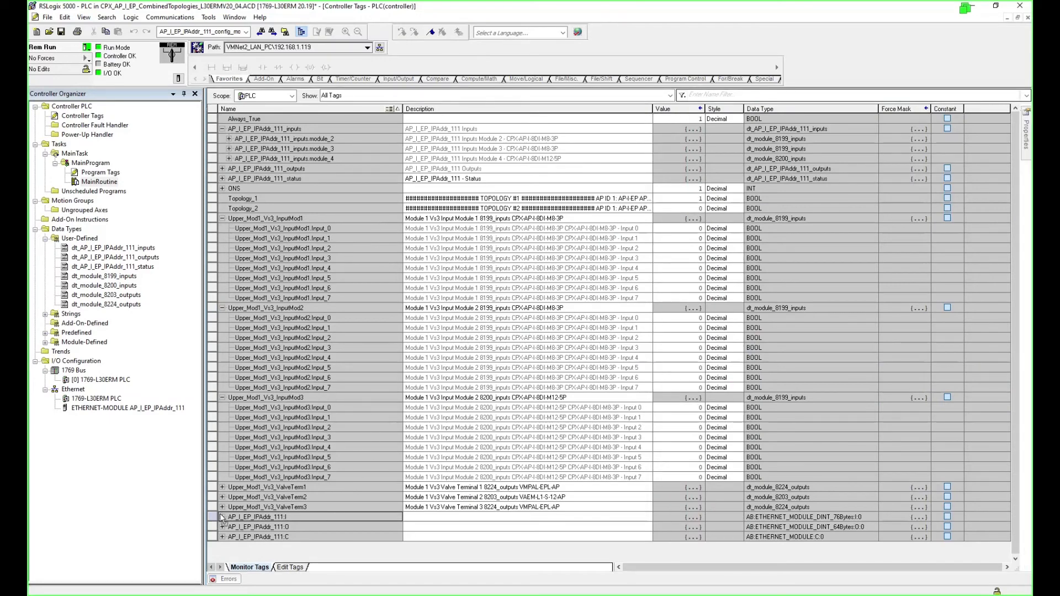
click(222, 517)
click(229, 527)
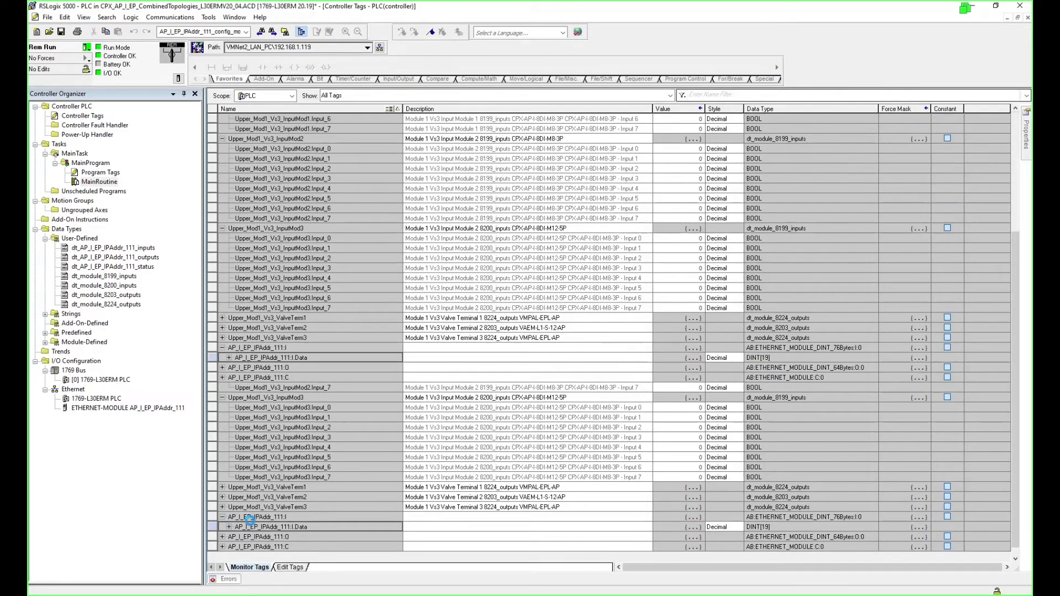
Examine the diagnosis elements Data[0] to Data[2] and the following element Data[3] of the AP_I_EP_IPAddr_111:I input array.
click(356, 386)
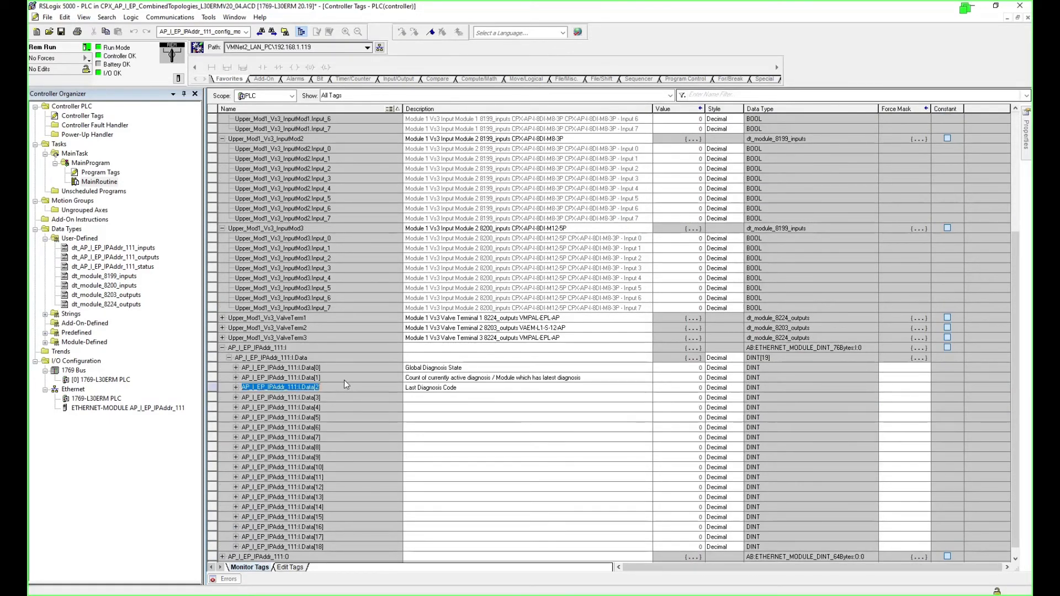
click(340, 367)
click(338, 378)
click(332, 388)
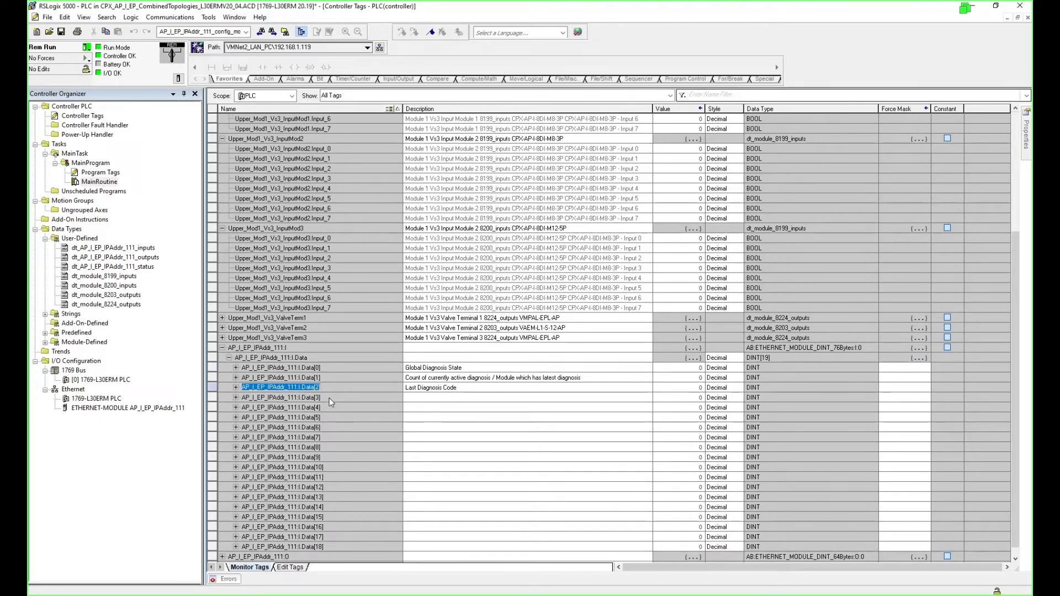
click(330, 398)
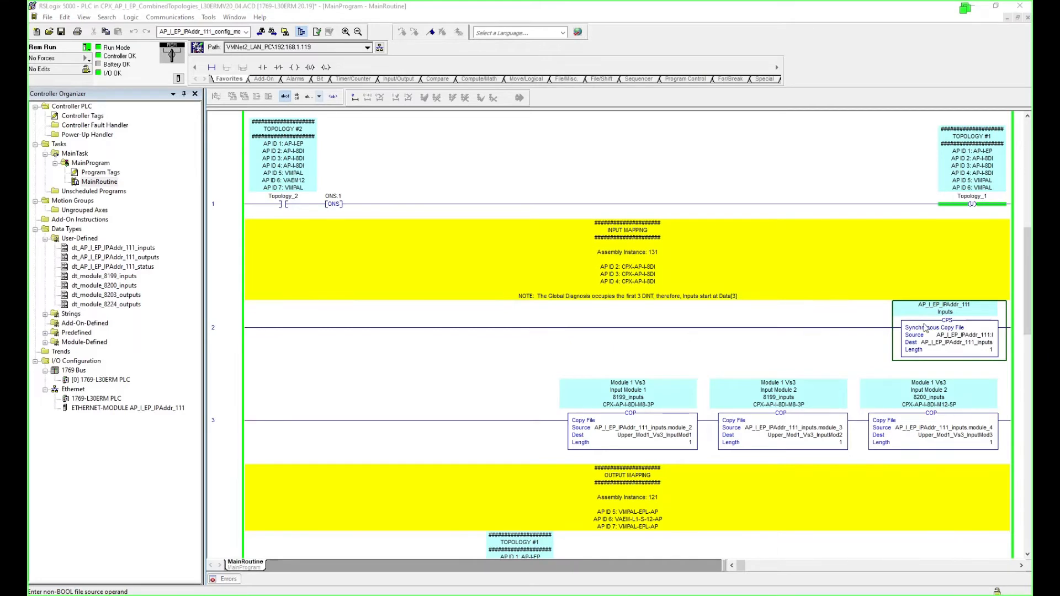
Set the source of rung 2's synchronous copy to AP_I_EP_IPAddr_111:I.Data[3] and finalize the online edit in the program.
double_click(231, 327)
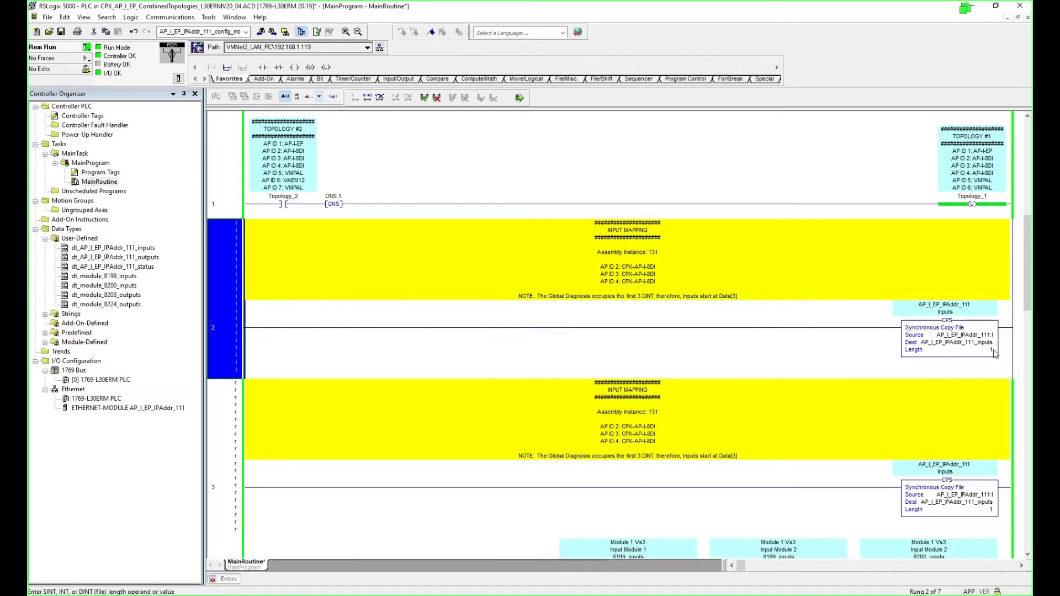
double_click(977, 335)
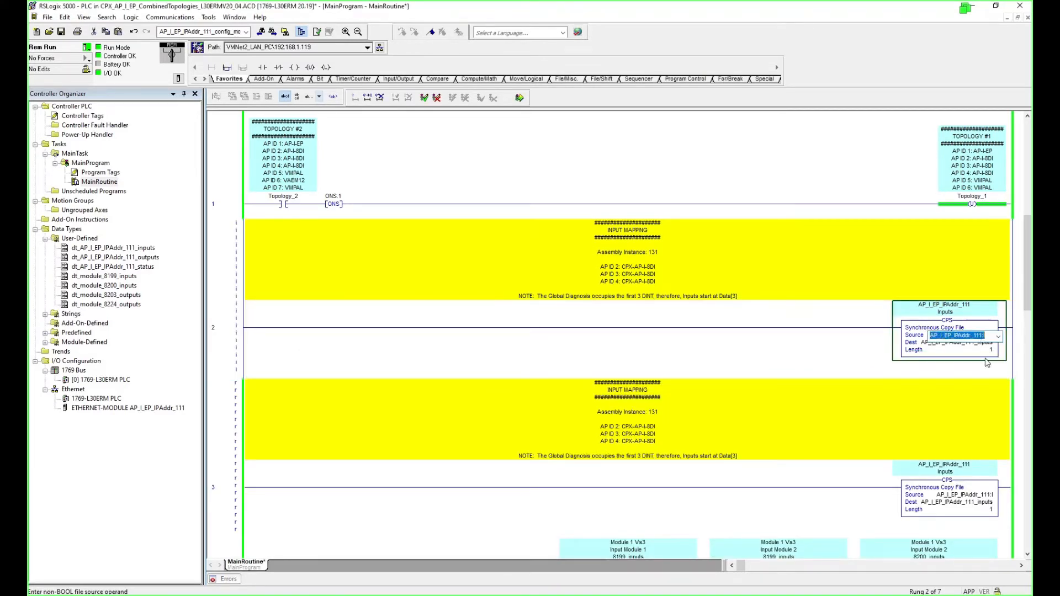
text(AP_I_EP_IPAddr_111:I.Data[3])
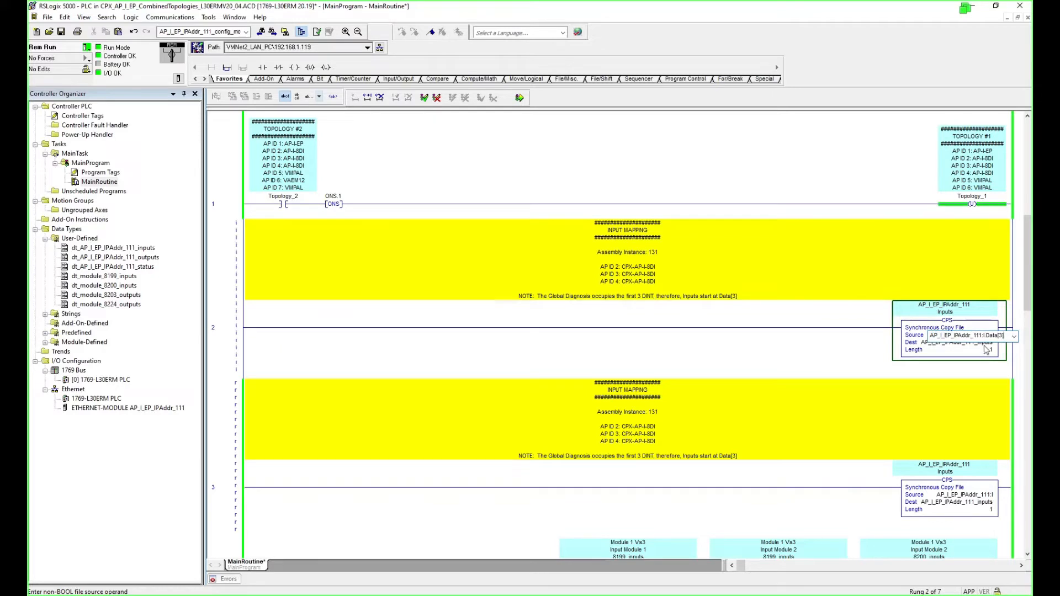
key(Return)
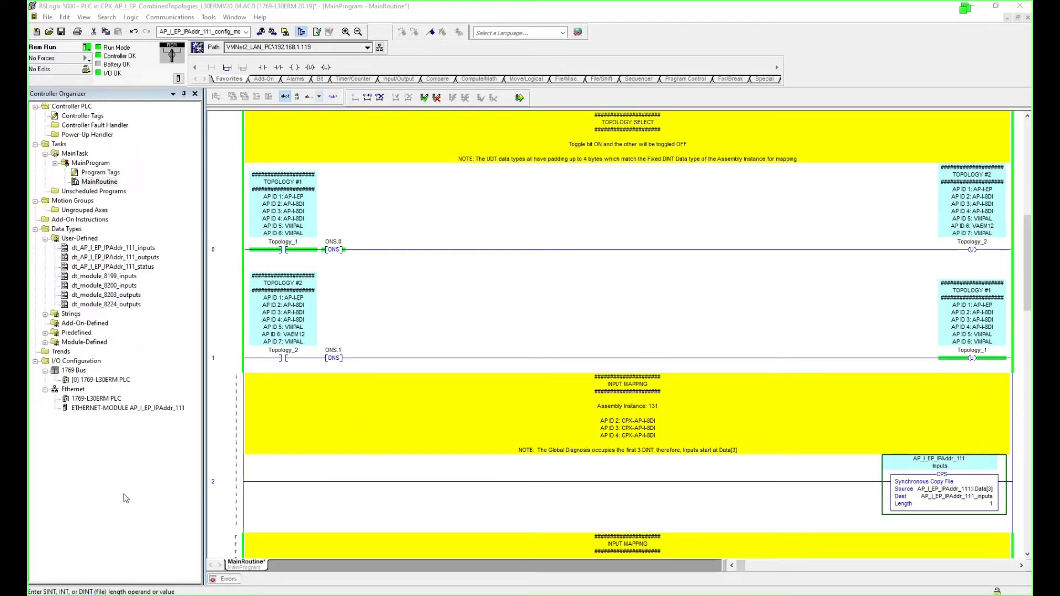
click(233, 494)
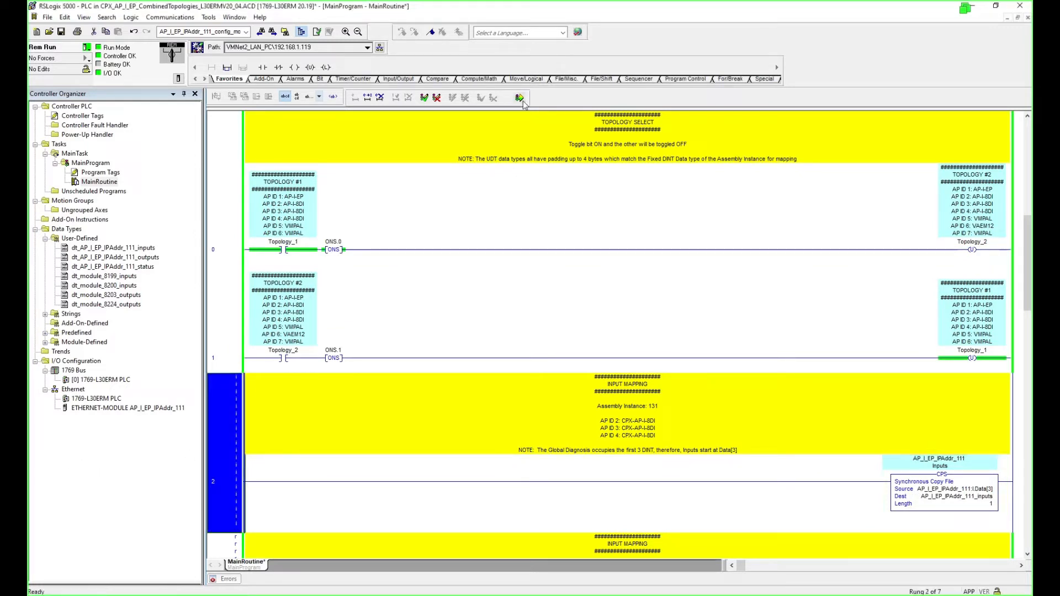
click(476, 422)
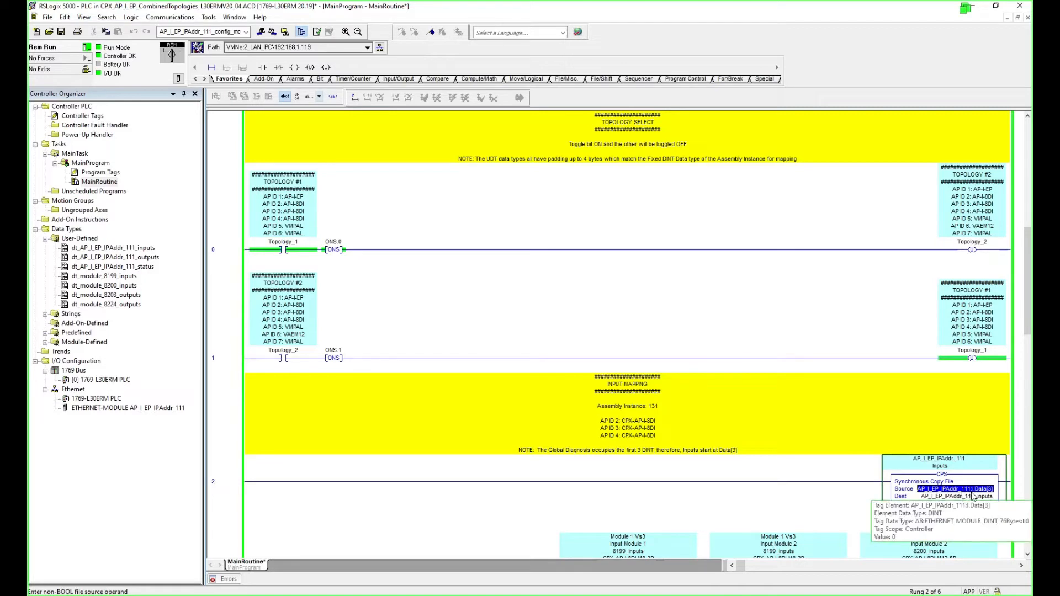
Monitor the Upper_Mod1_Vs3_InputMod3 copy destination from rung 3, check the live input bits and close the tag monitor.
click(974, 496)
scroll(974, 497, down, 3)
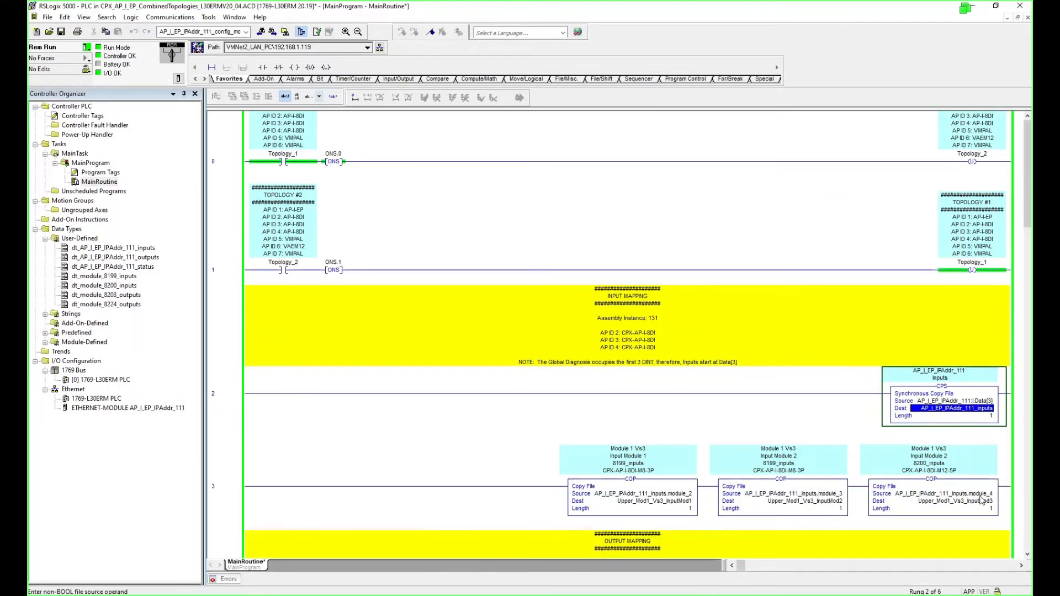
click(976, 507)
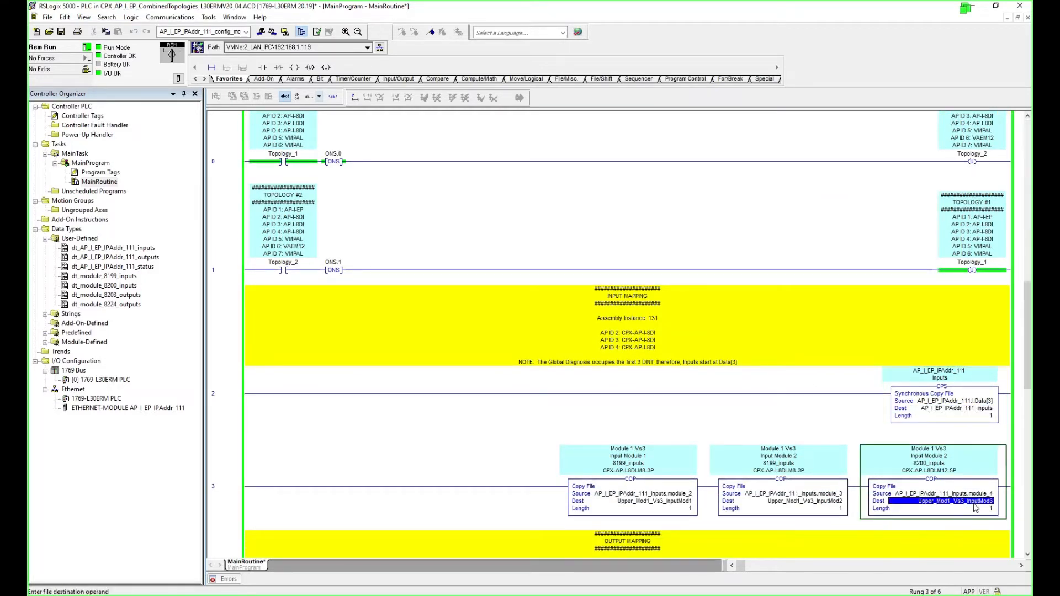
right_click(976, 507)
click(867, 342)
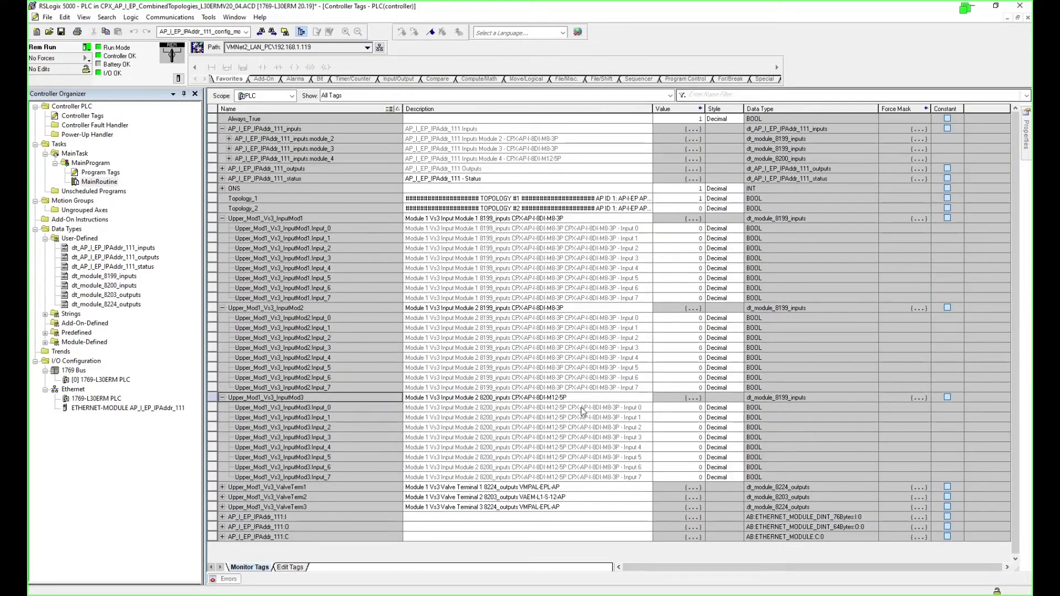
click(373, 410)
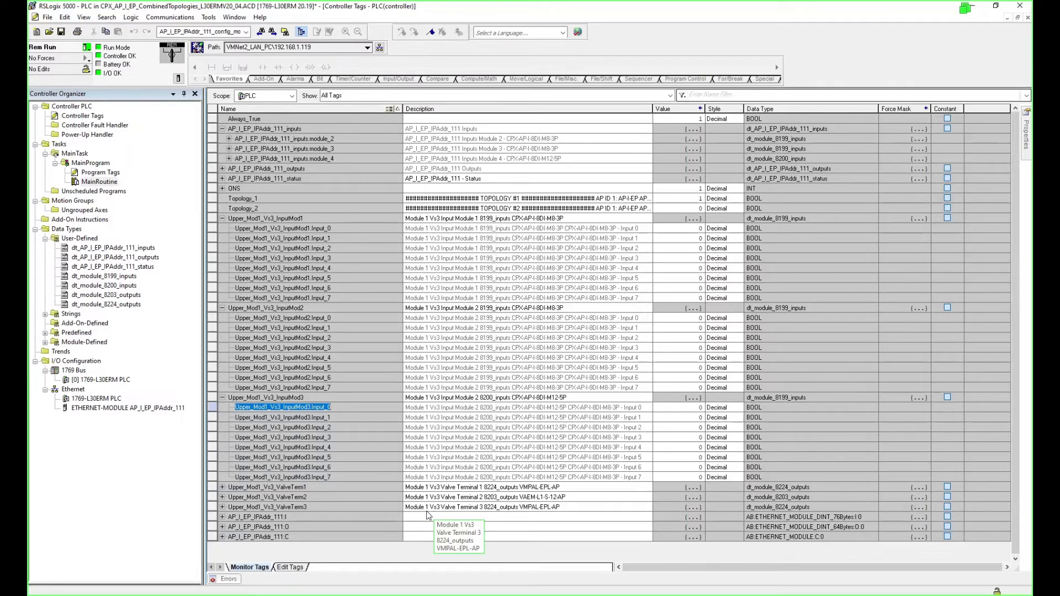
click(291, 318)
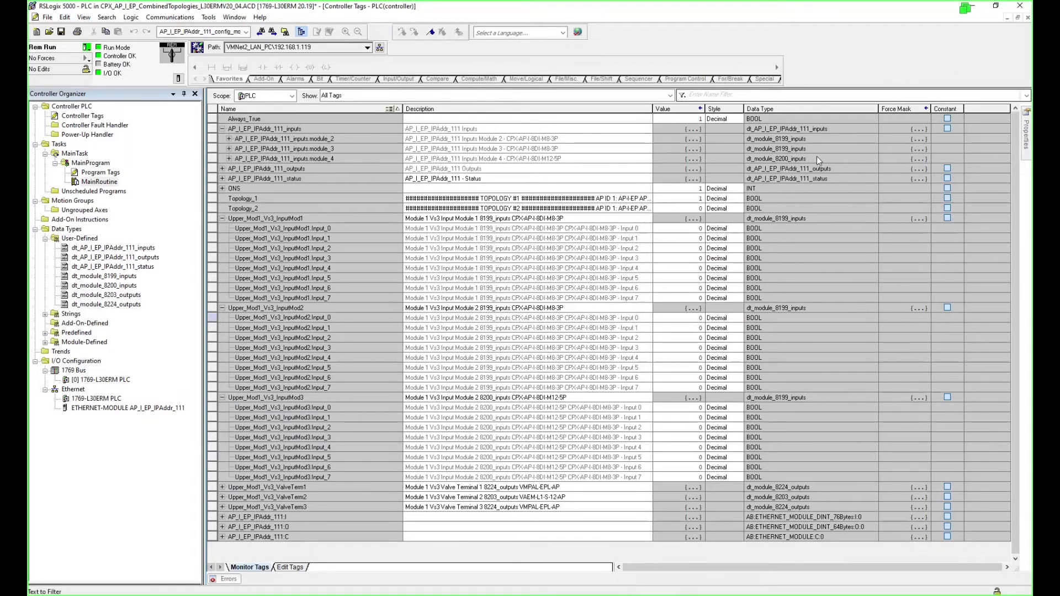
click(1027, 18)
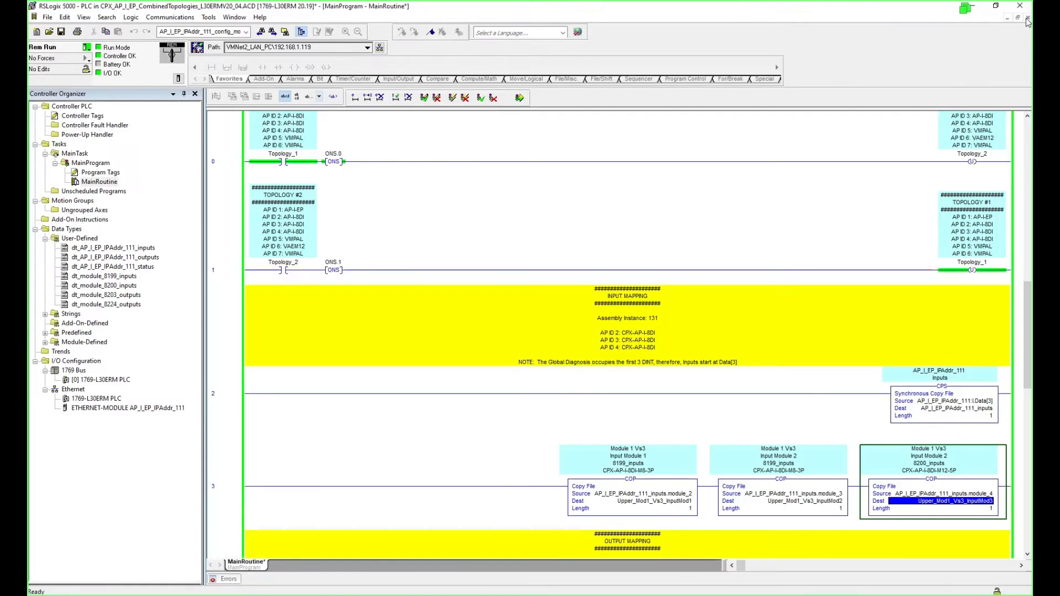
Monitor the Upper_Mod1_Vs3_ValveTerm3 source tag from the Topology_1 branch in Output Mapping and expand it to show its coils.
click(249, 410)
scroll(326, 395, down, 6)
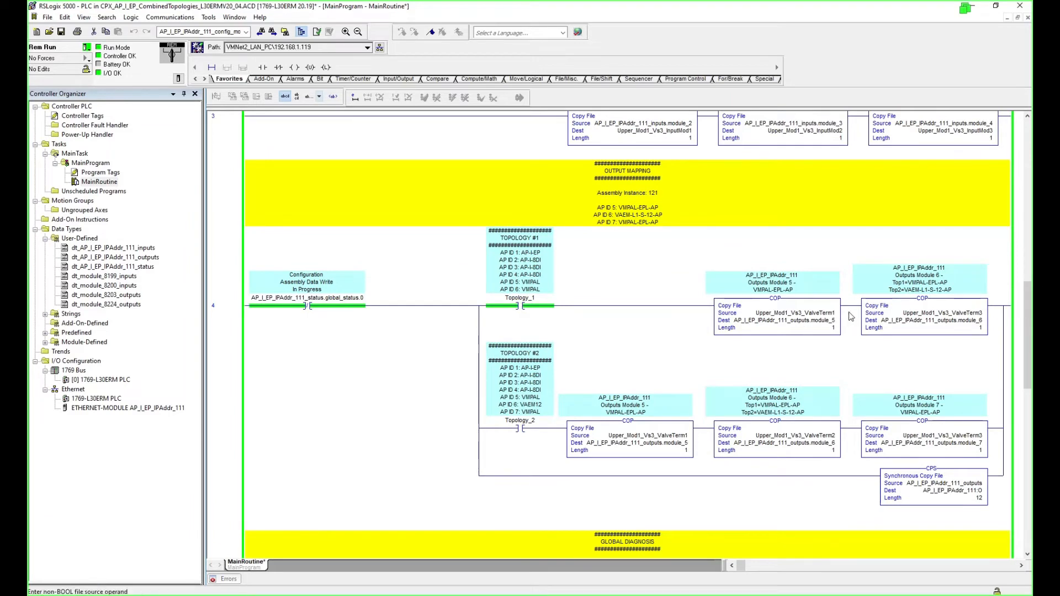
click(830, 317)
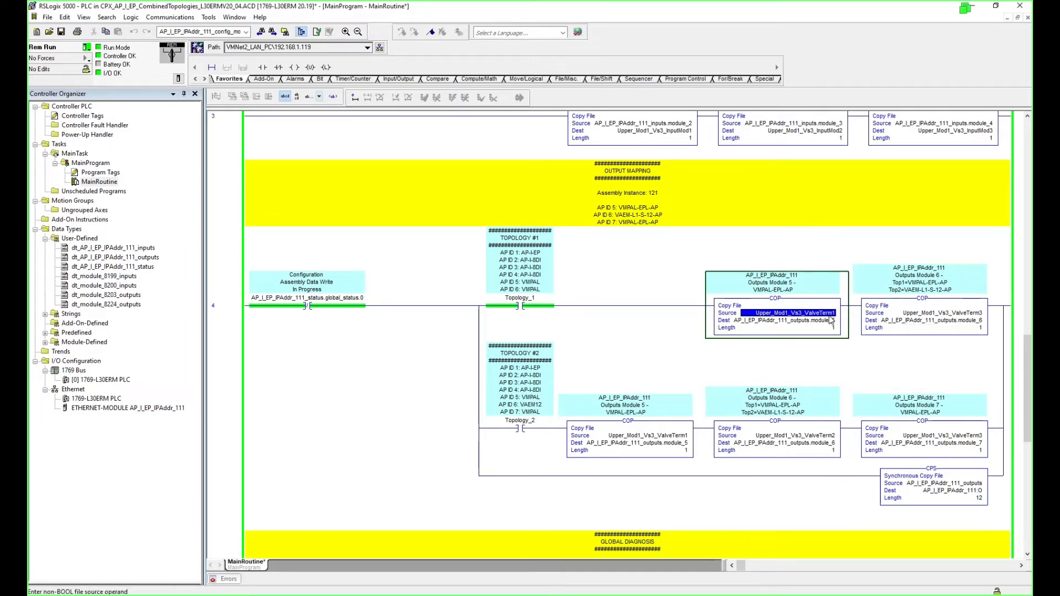
right_click(939, 313)
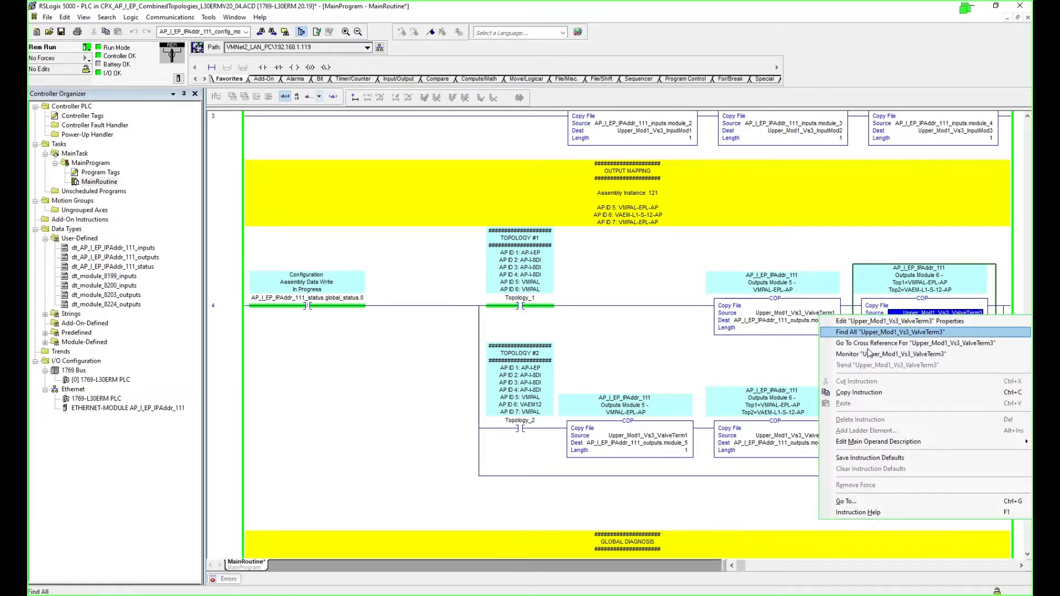
click(869, 354)
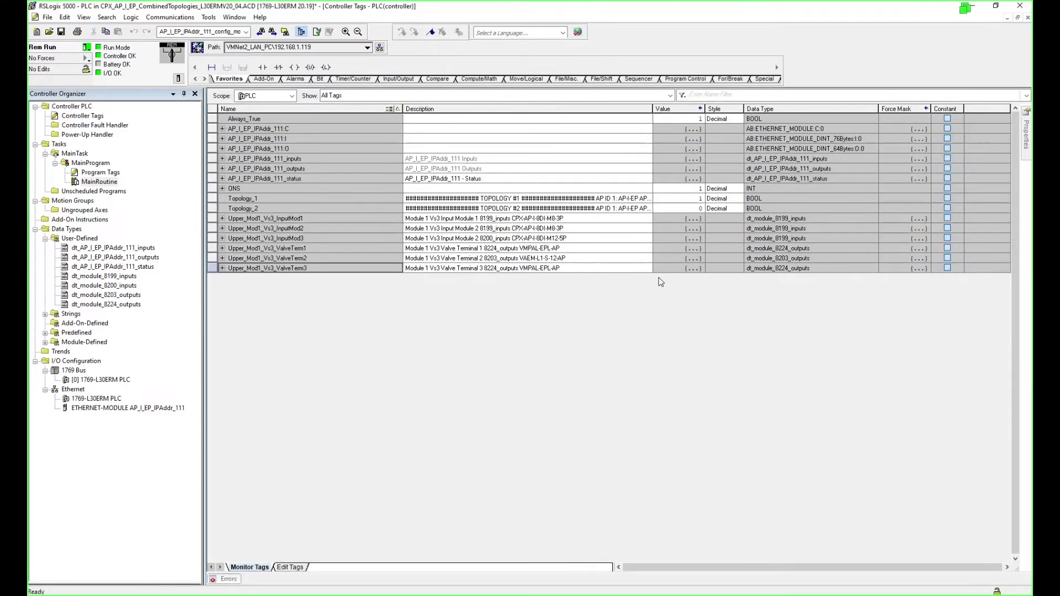
click(222, 268)
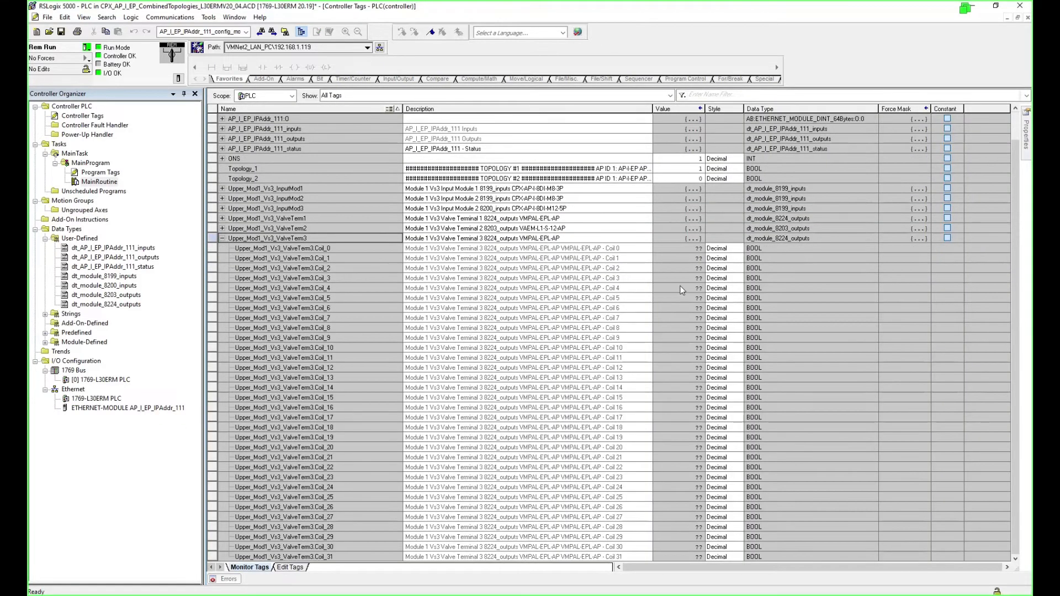
Set the value of tag Upper_Mod1_Vs3_ValveTerm3.Coil_0 to 1.
click(678, 249)
text(1)
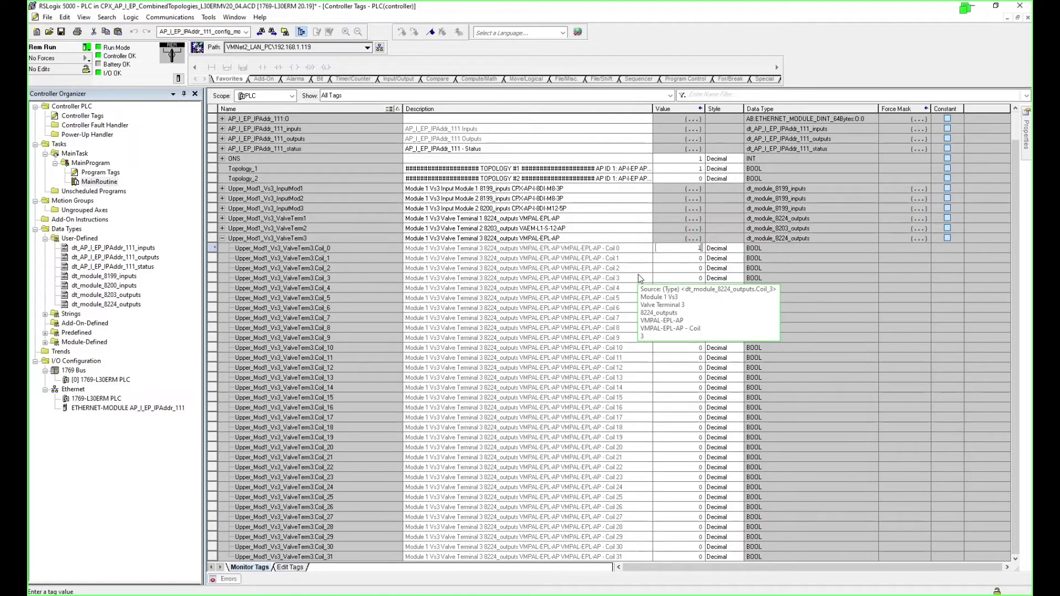
key(Return)
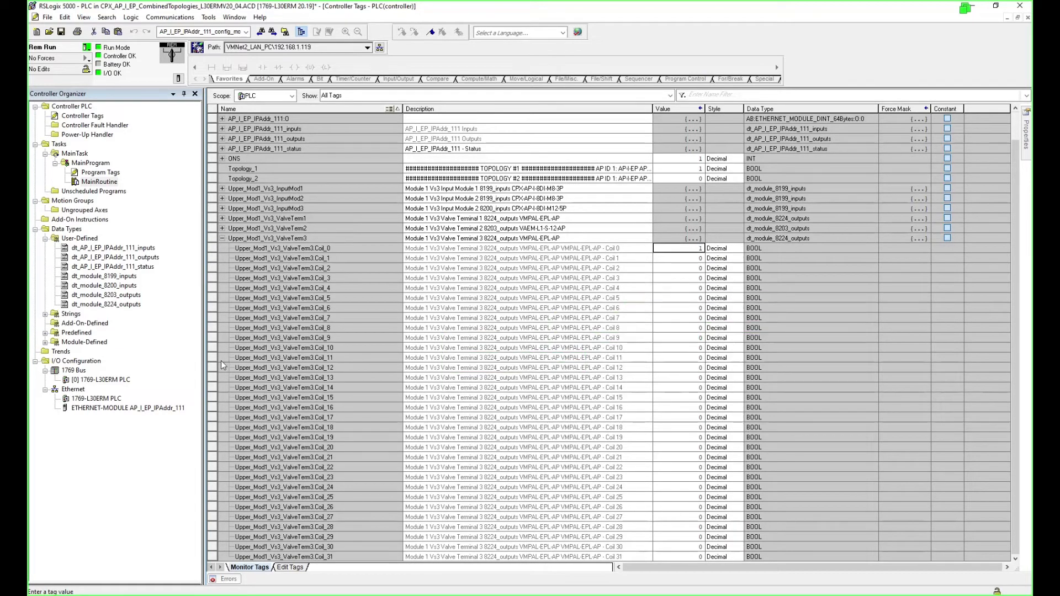
Switch to Windows Photo Viewer and go back from Layout#5.jpg to the Topology #1 diagram in Layout#1.jpg.
key(alt+Tab)
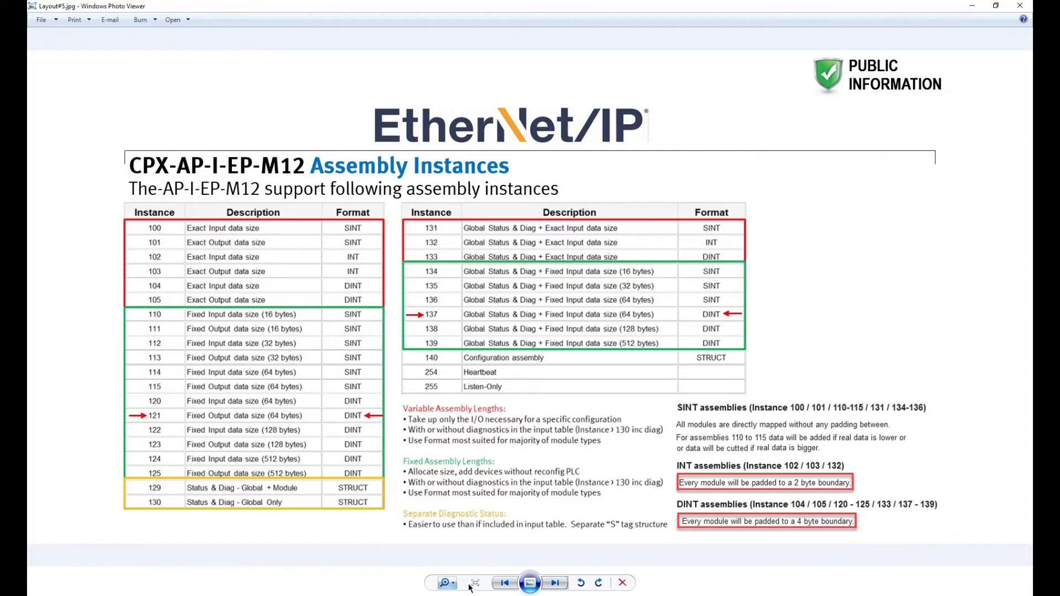
click(505, 583)
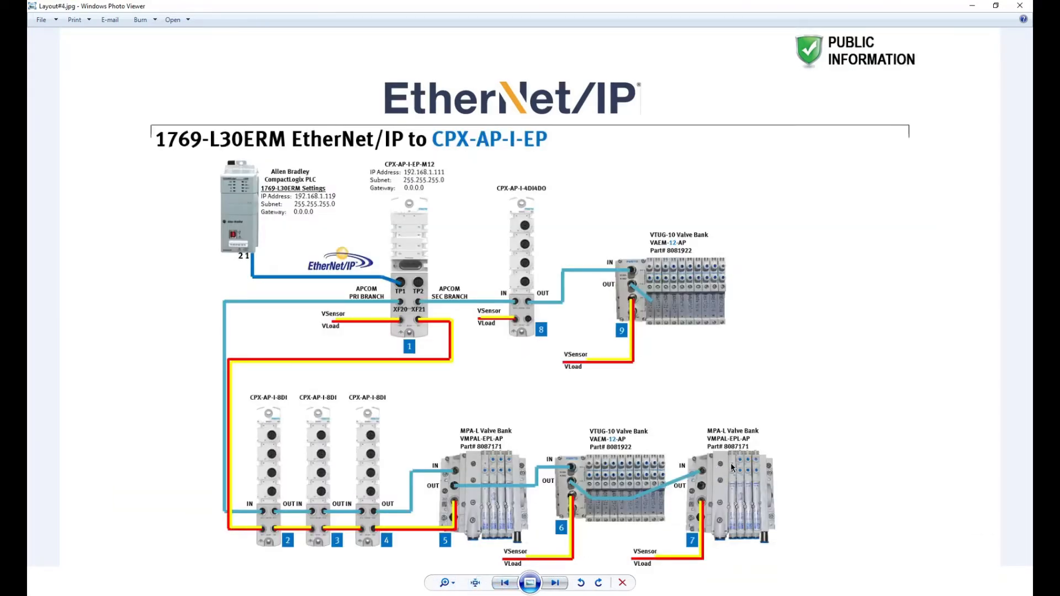
click(506, 584)
click(507, 586)
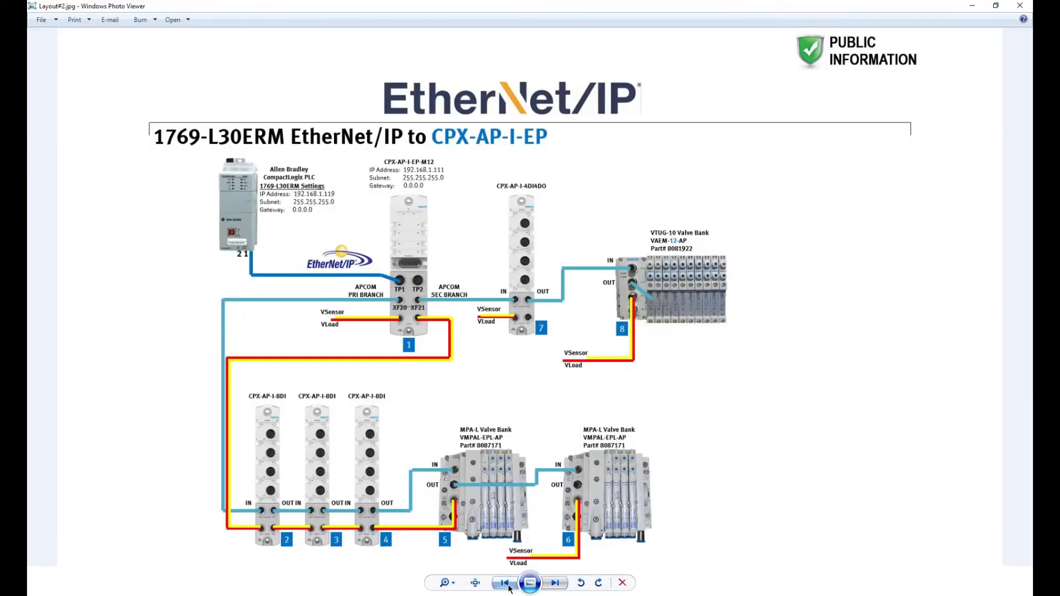
click(507, 585)
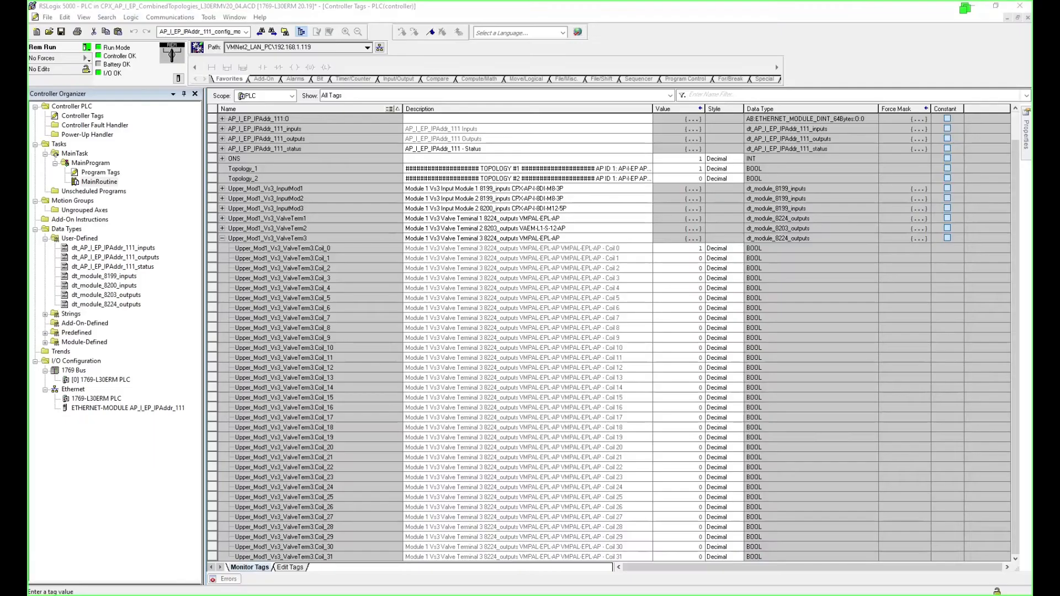
Return to RSLogix 5000, locate the Topology_1 controller tag, and inspect the topology branches and configuration contact in MainRoutine rung 4.
click(458, 559)
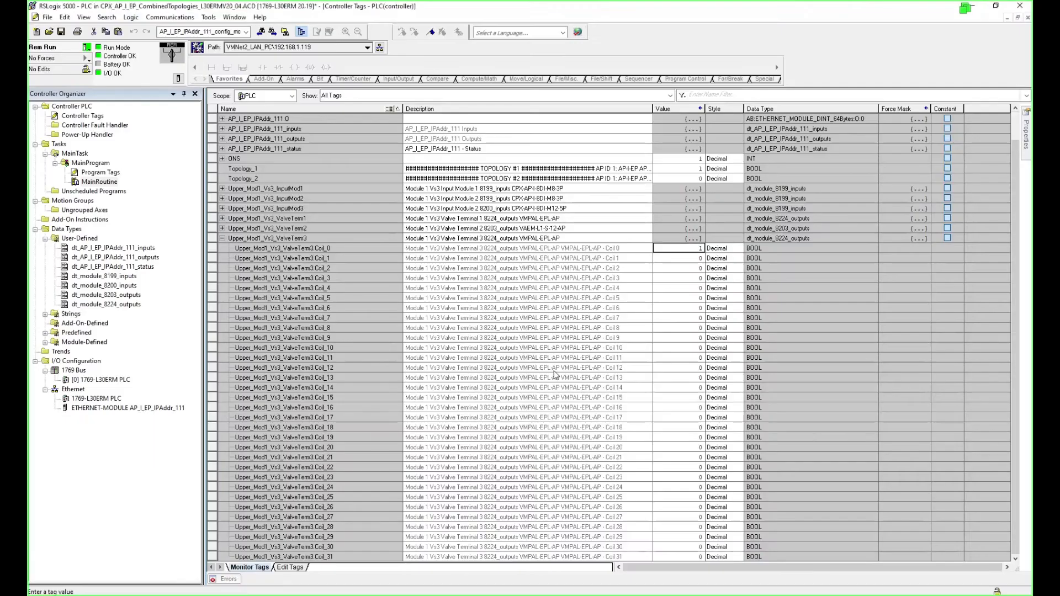
click(291, 160)
click(300, 167)
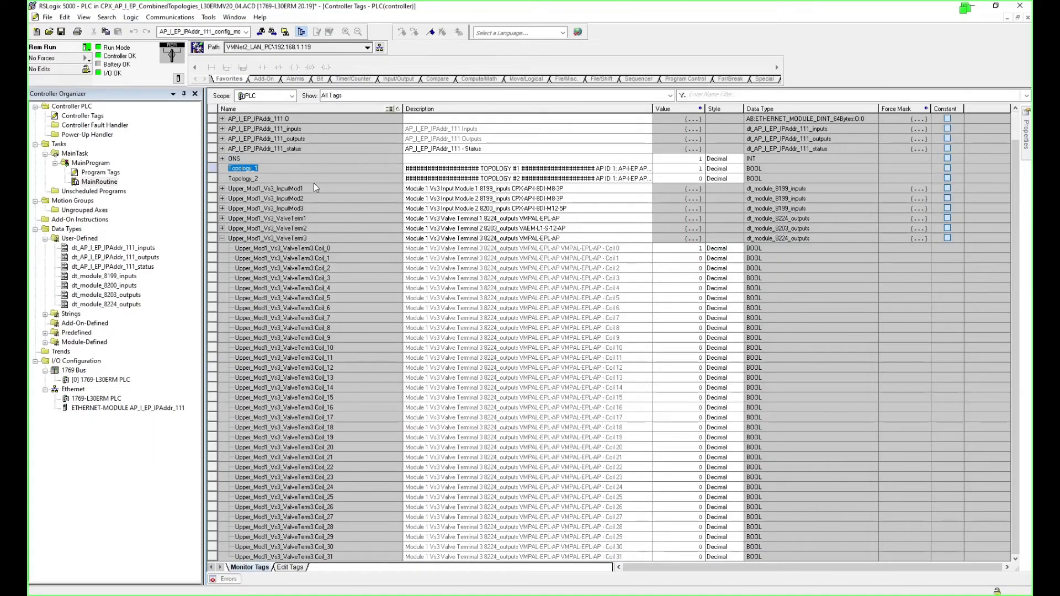
key(ctrl+Tab)
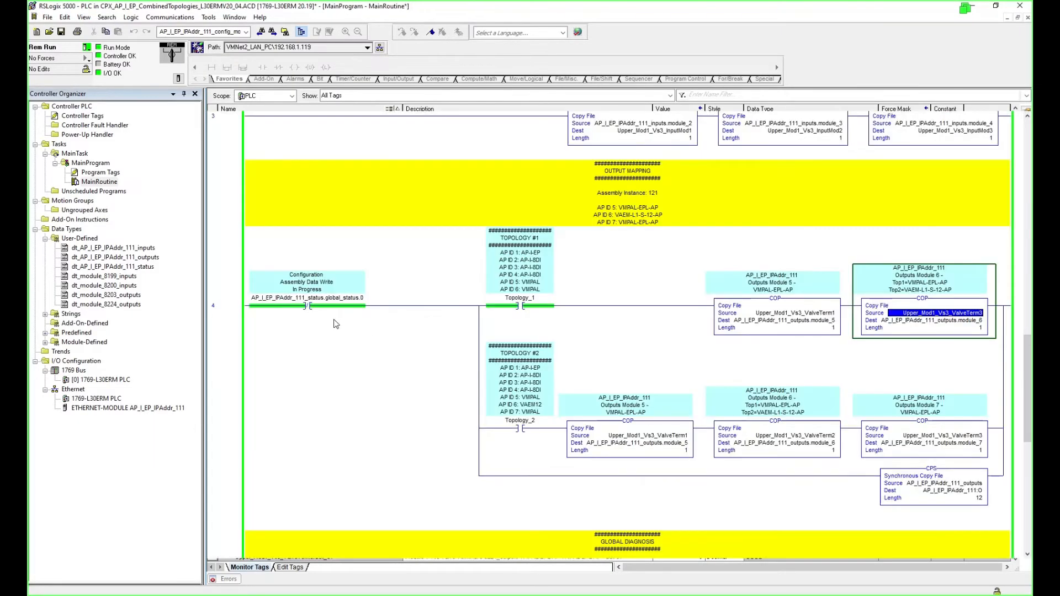
click(526, 430)
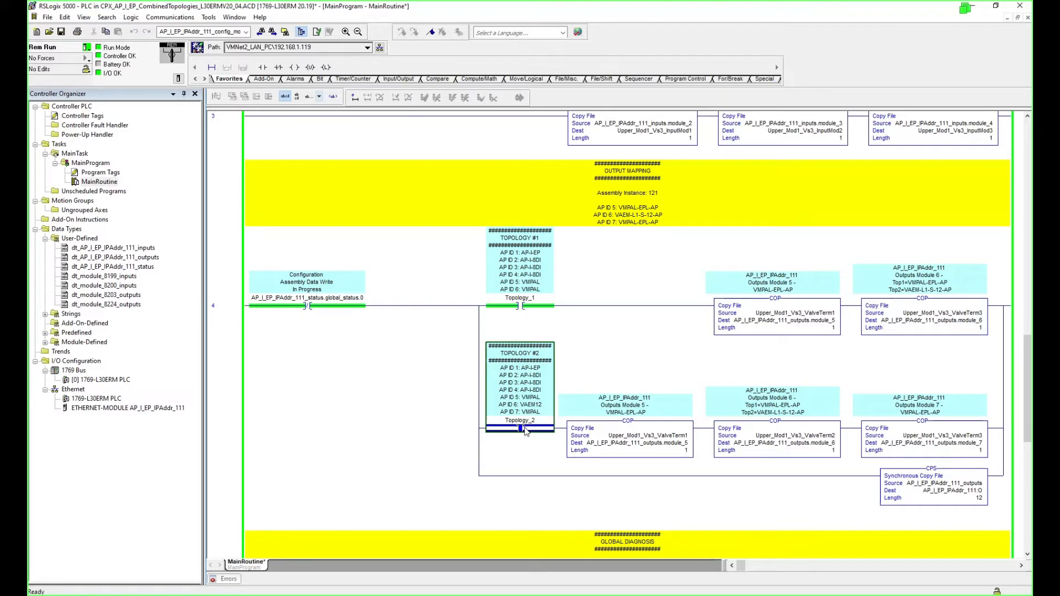
click(229, 316)
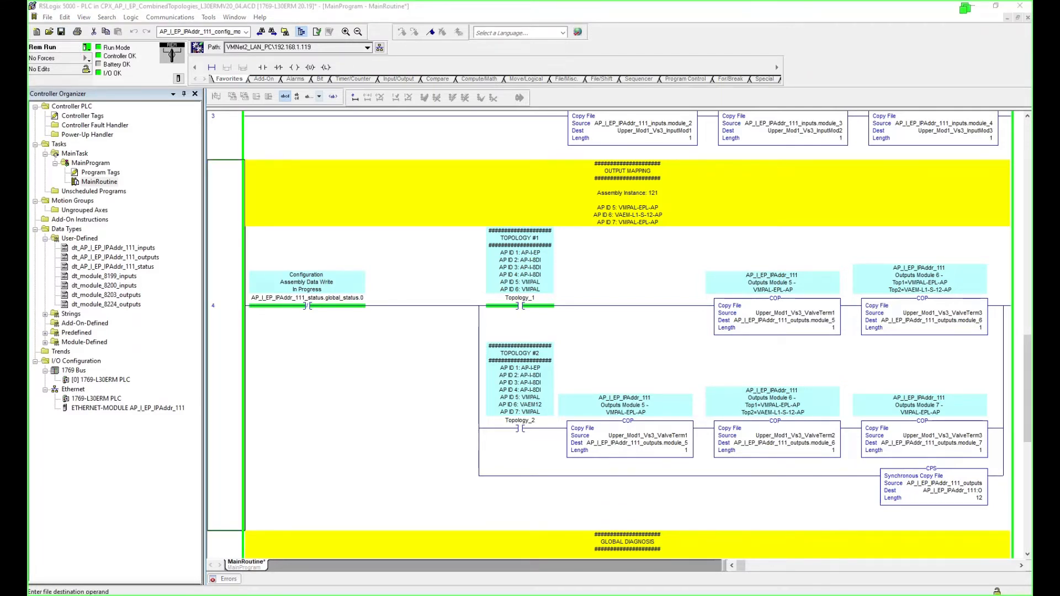
click(317, 298)
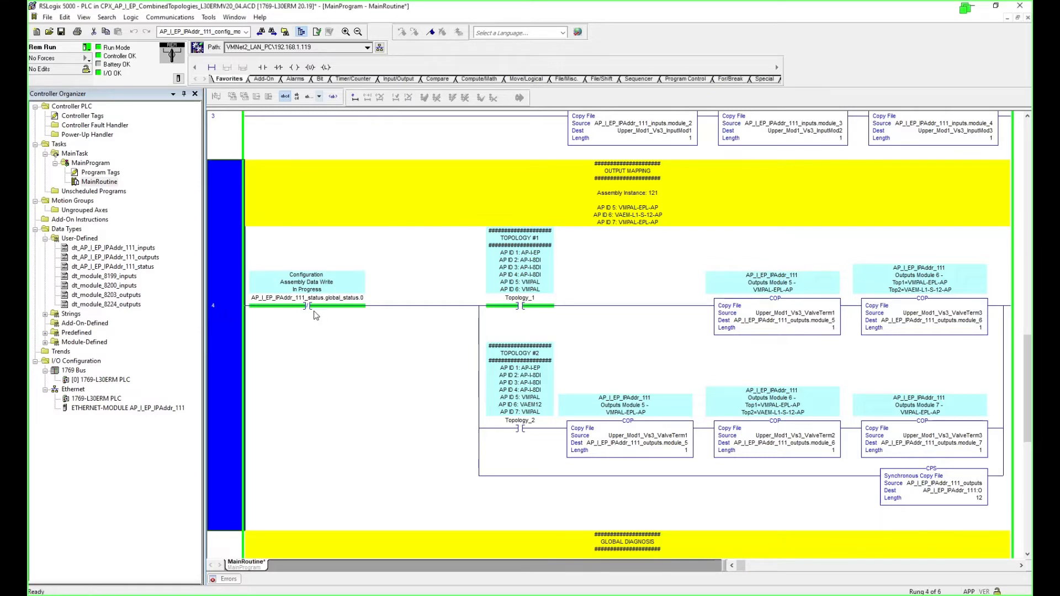
Save the PLC project.
click(63, 32)
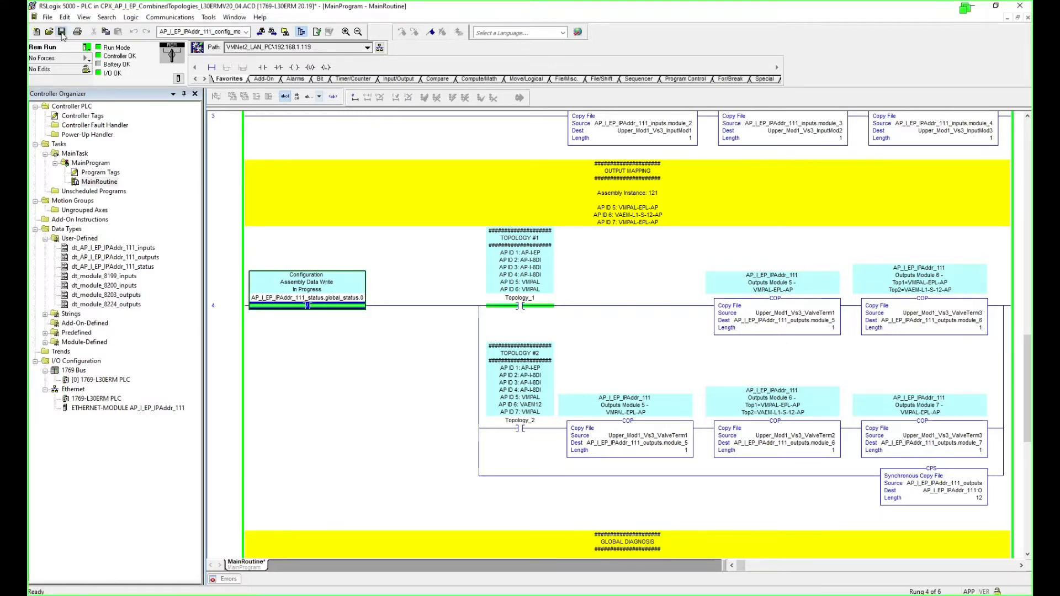
click(518, 336)
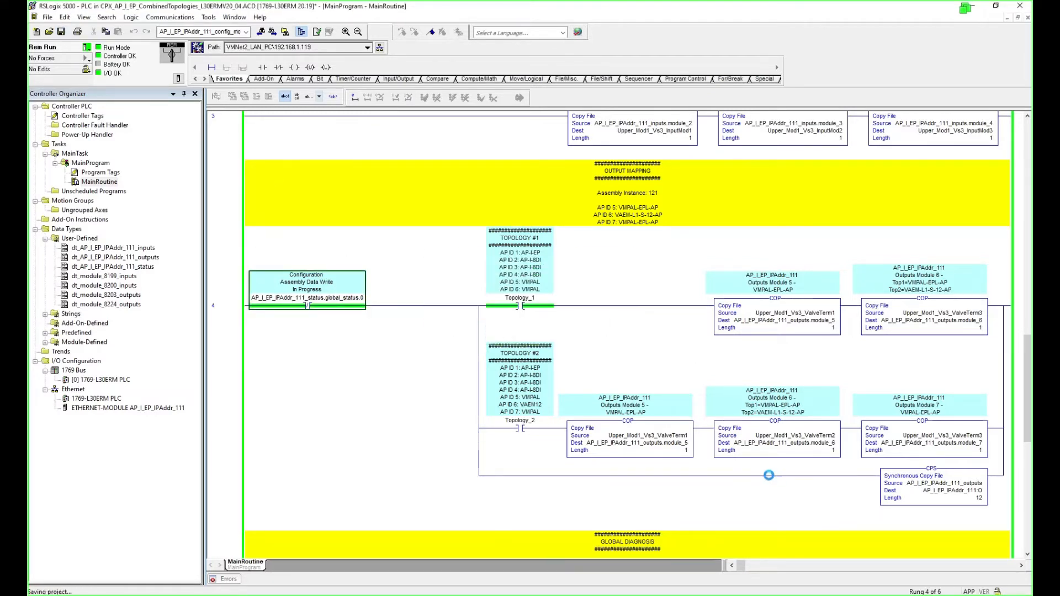
Review the topology toggle rungs and the source and destination of the first copy instruction in input-mapping rung 3.
click(234, 316)
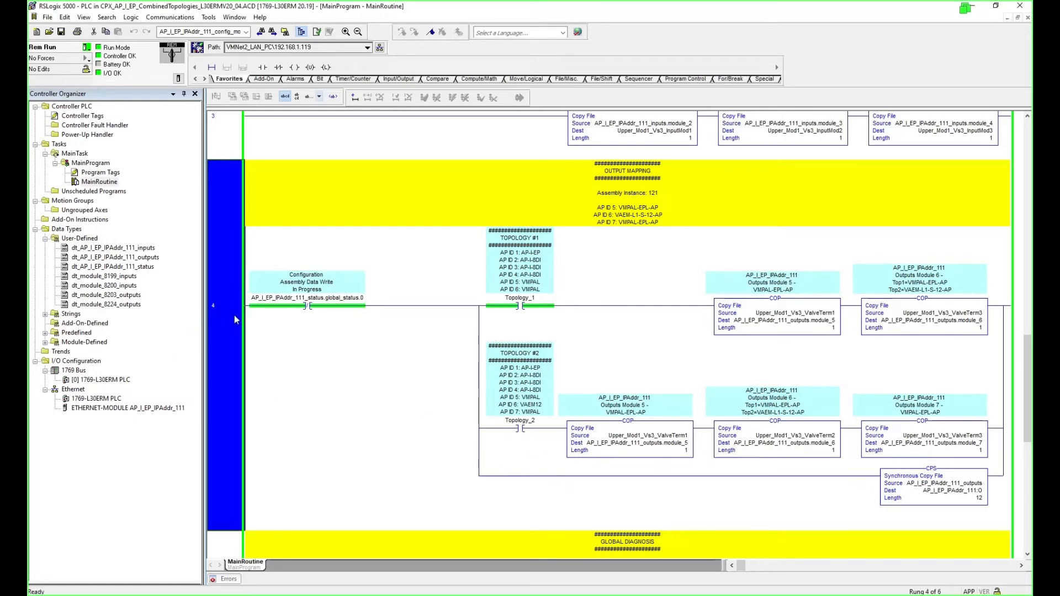
scroll(276, 320, up, 15)
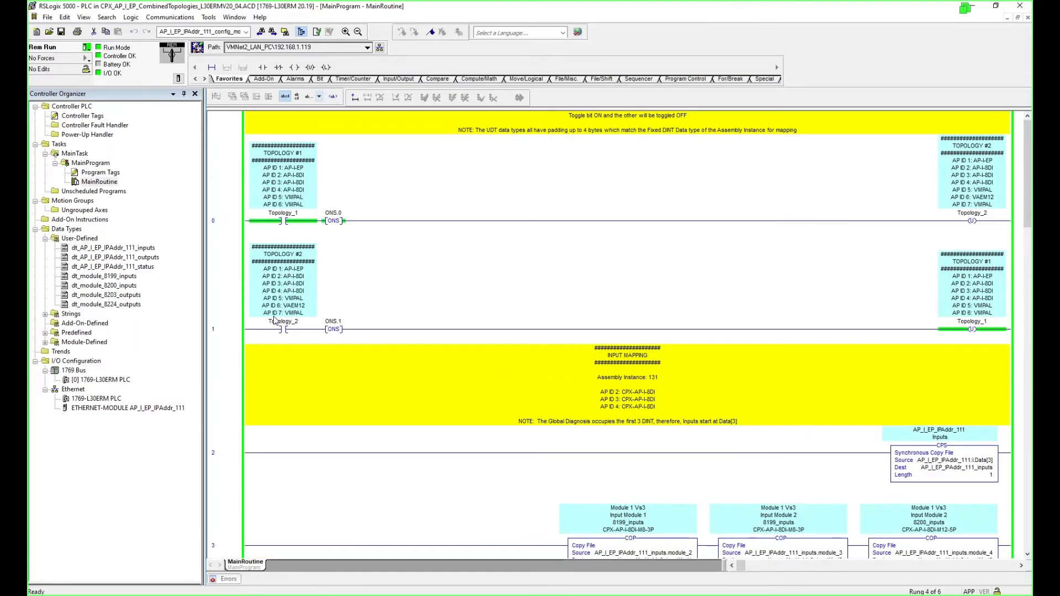
scroll(276, 320, down, 10)
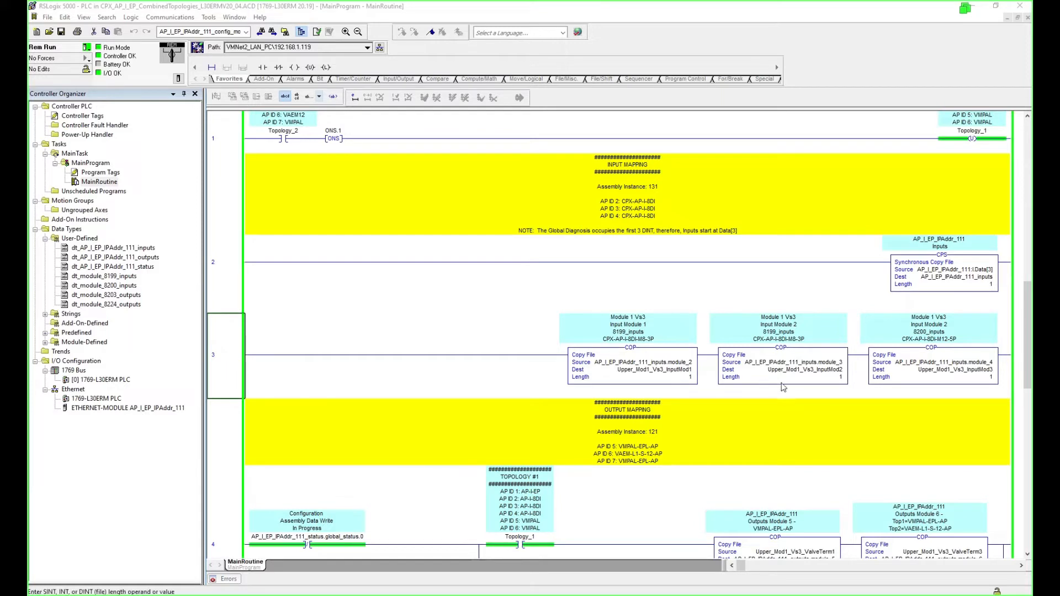
click(679, 369)
click(679, 362)
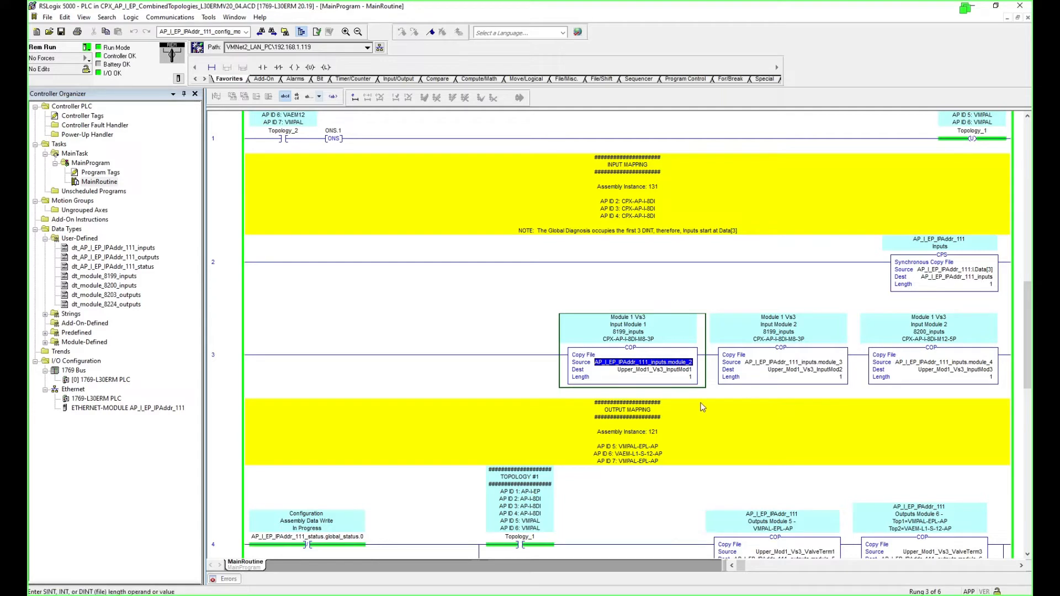
Trace the input mapping from the AP_I_EP_IPAddr_111 Ethernet module through rung 2's synchronous copy to Upper_Mod1_Vs3_InputMod1 in rung 3.
click(961, 270)
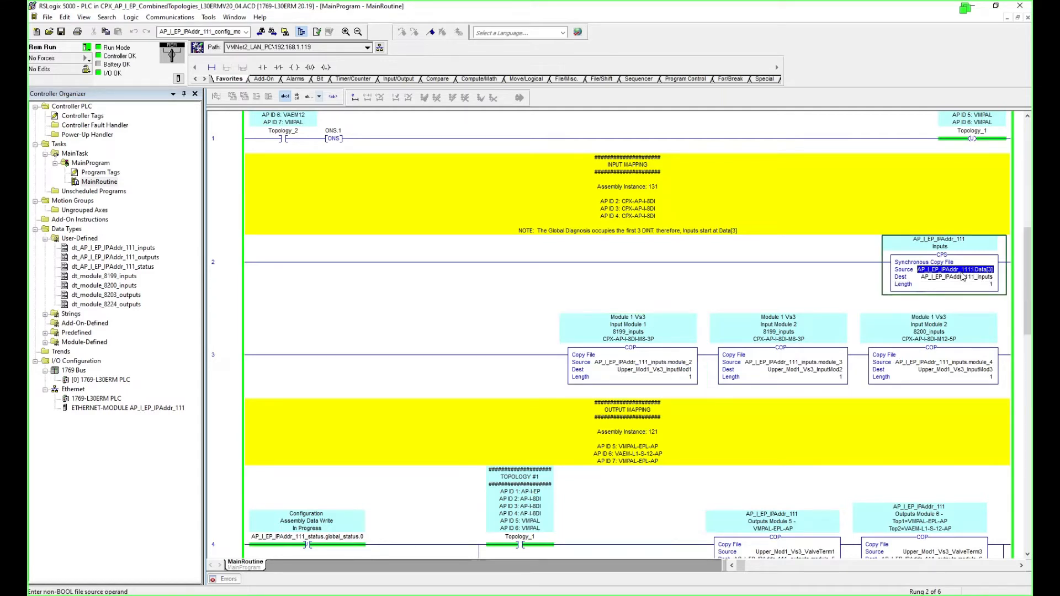
click(182, 408)
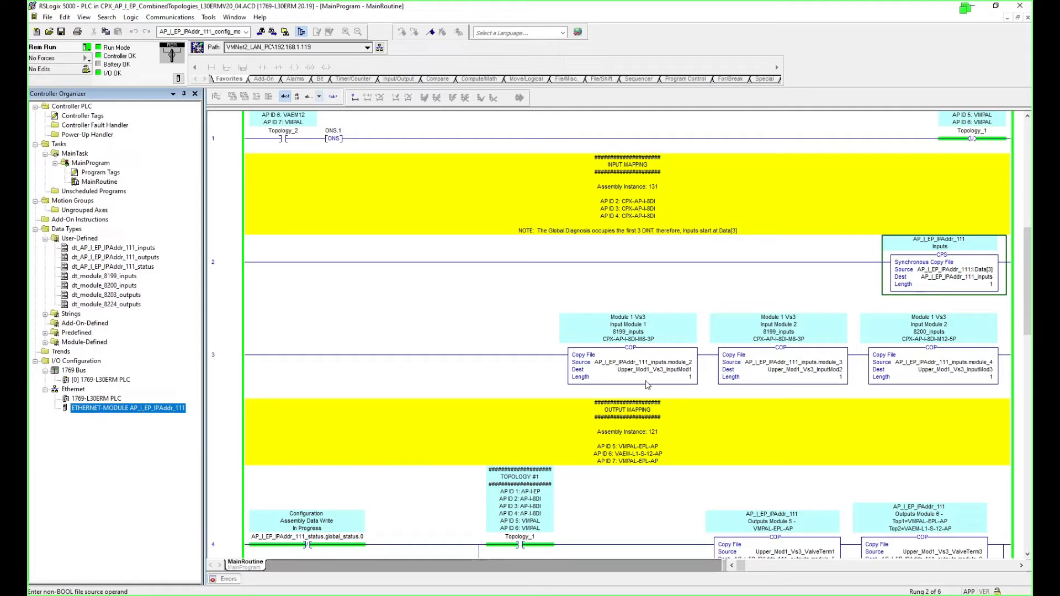
click(676, 369)
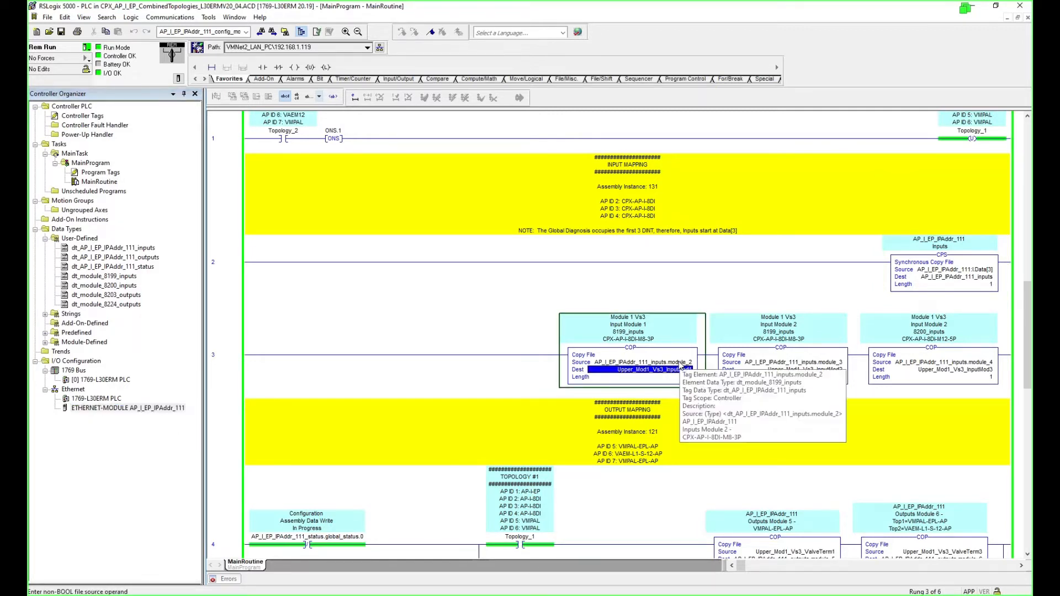
click(681, 364)
click(981, 278)
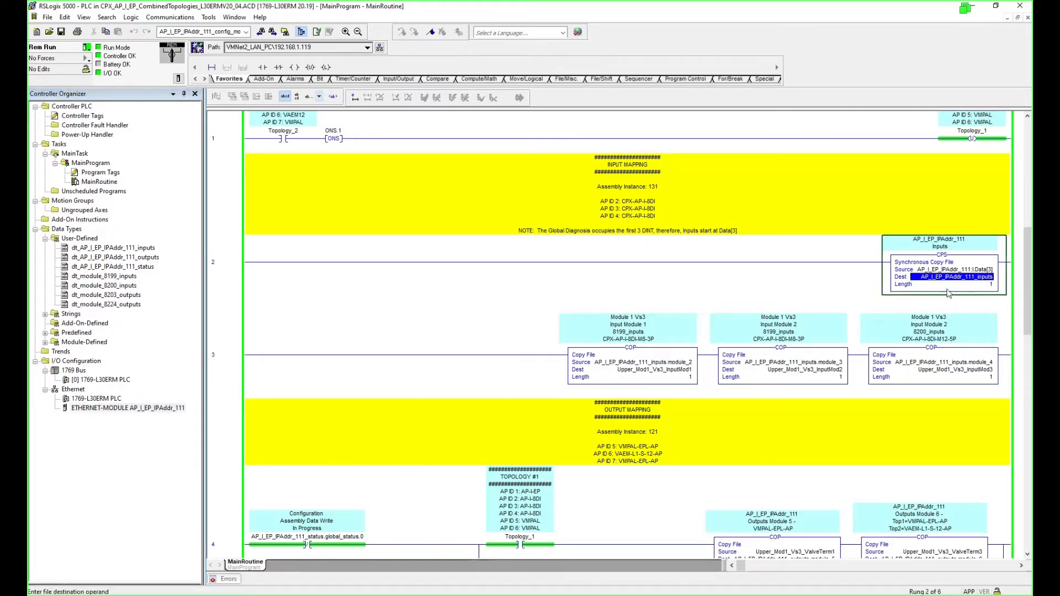
click(682, 364)
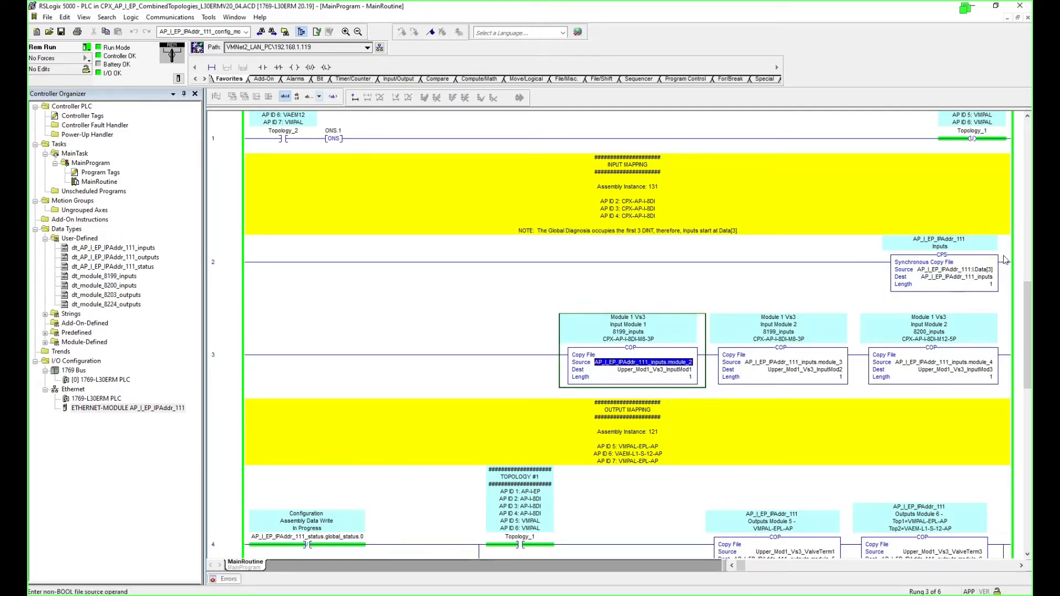
click(680, 371)
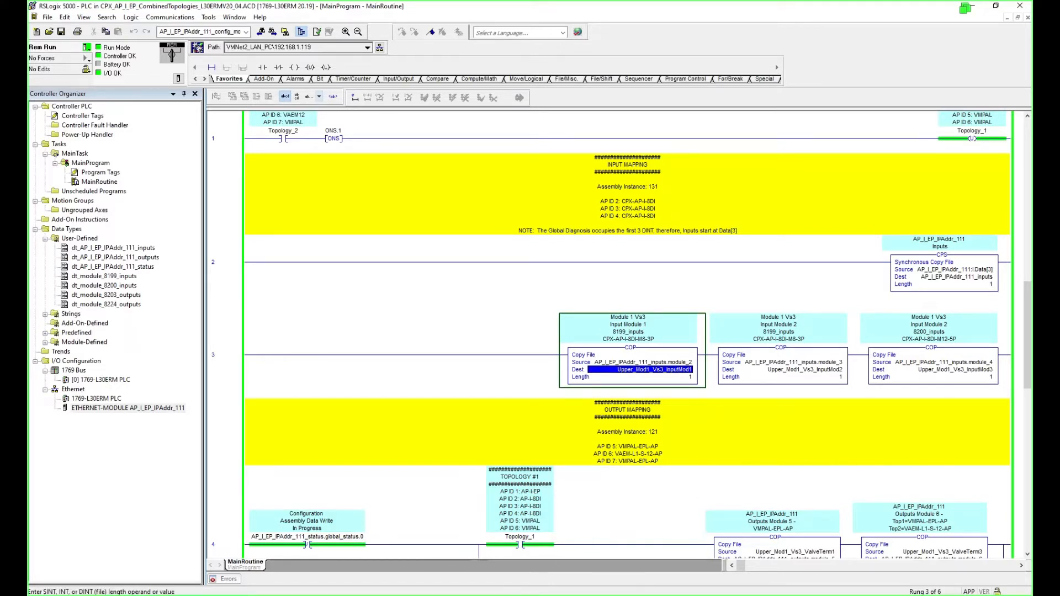
Switch to the Festo AP-I-EP web page in Chrome, open the EtherNet/IP Assembly View, and browse its list of assembly instances.
click(598, 595)
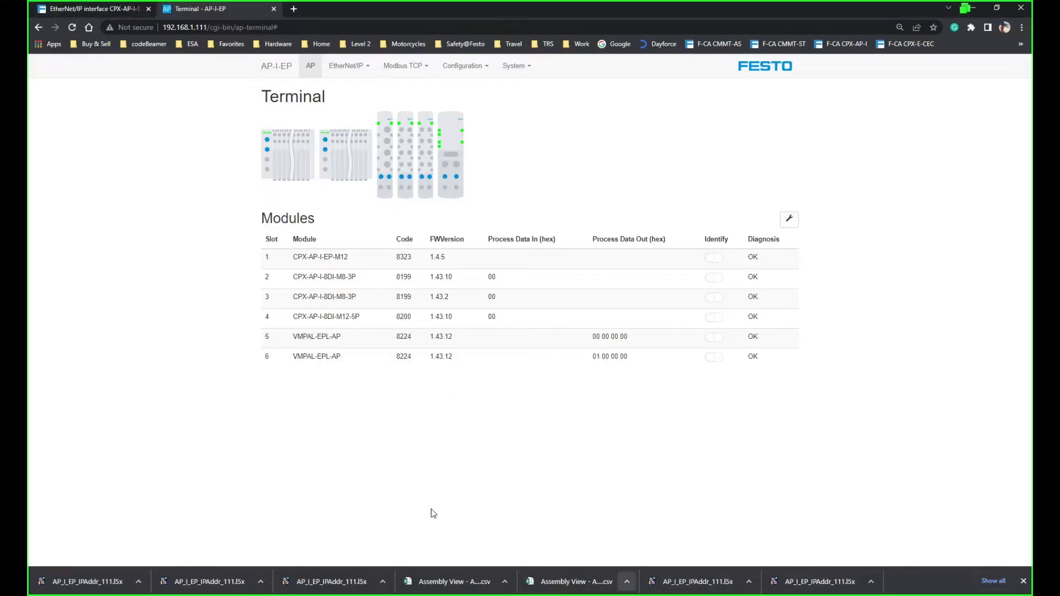
click(366, 67)
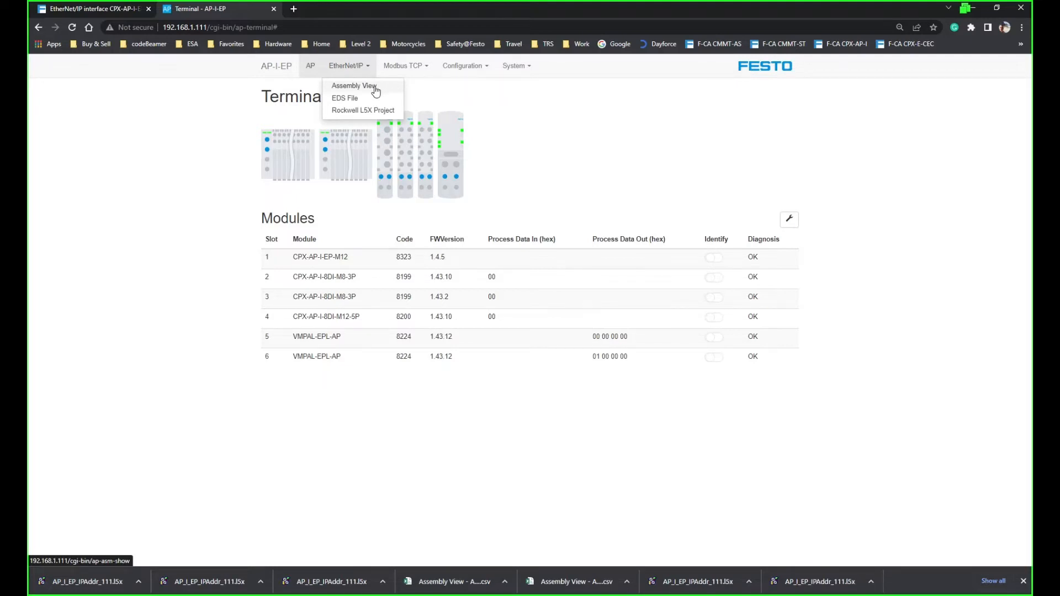
click(376, 89)
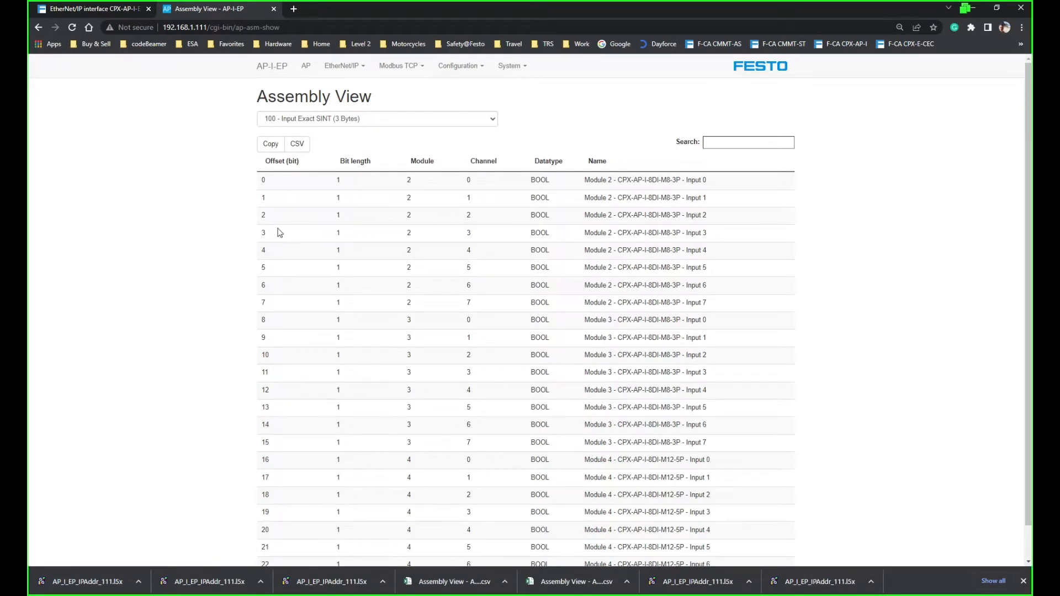
click(404, 124)
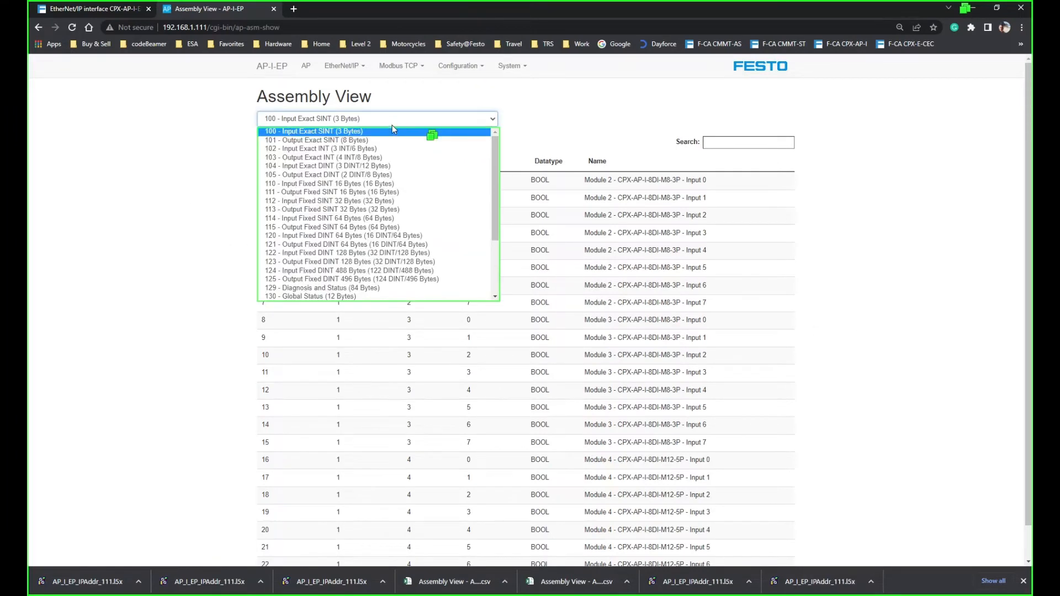
drag(495, 196, 495, 257)
click(621, 114)
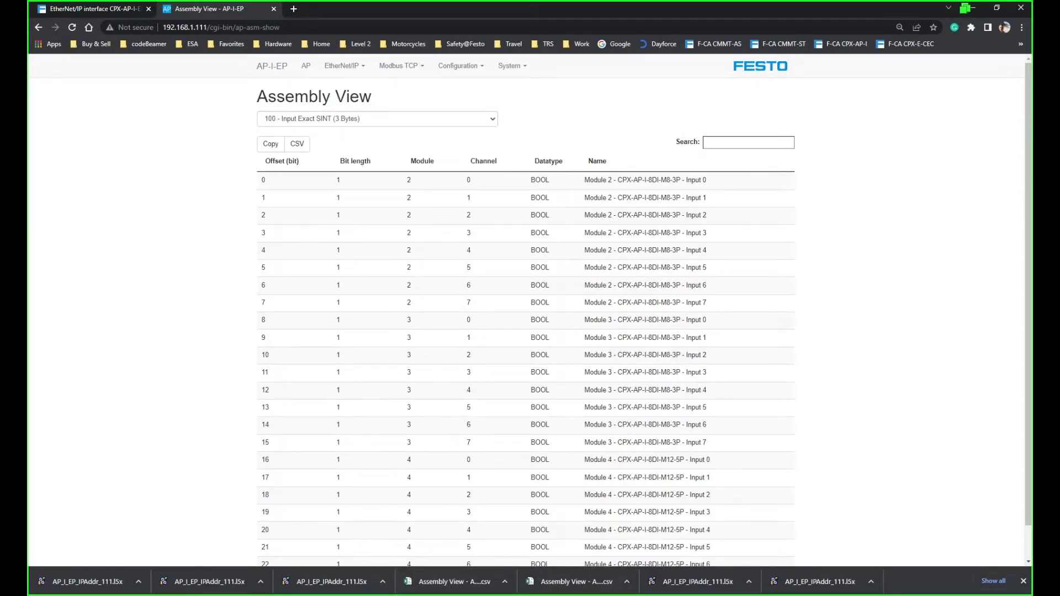
Switch back to RSLogix 5000 and open the module properties of ETHERNET-MODULE AP_I_EP_IPAddr_111 to check its connection parameters.
key(alt+Tab)
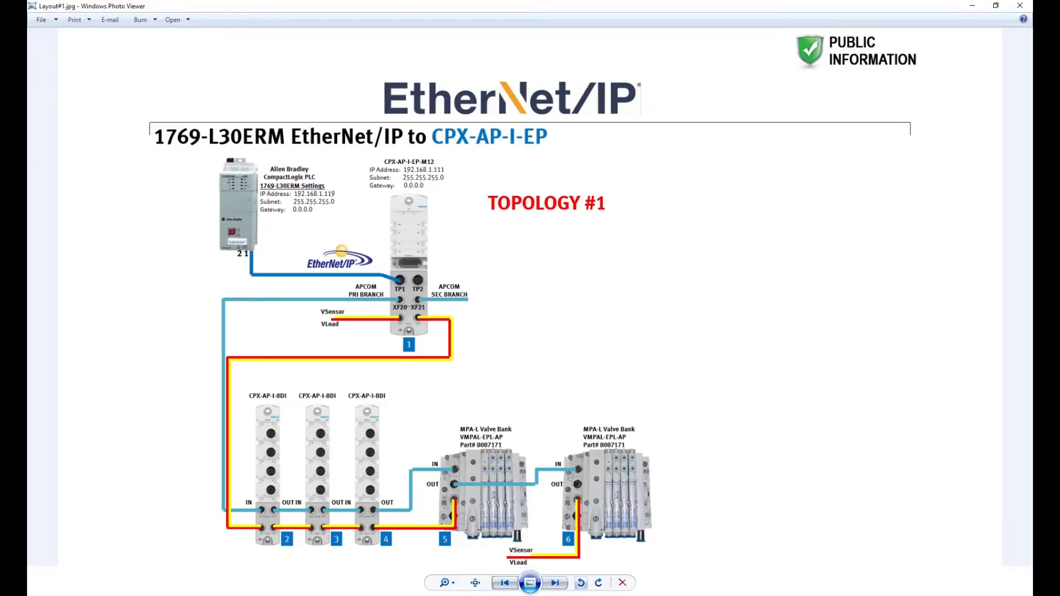
key(alt+Tab)
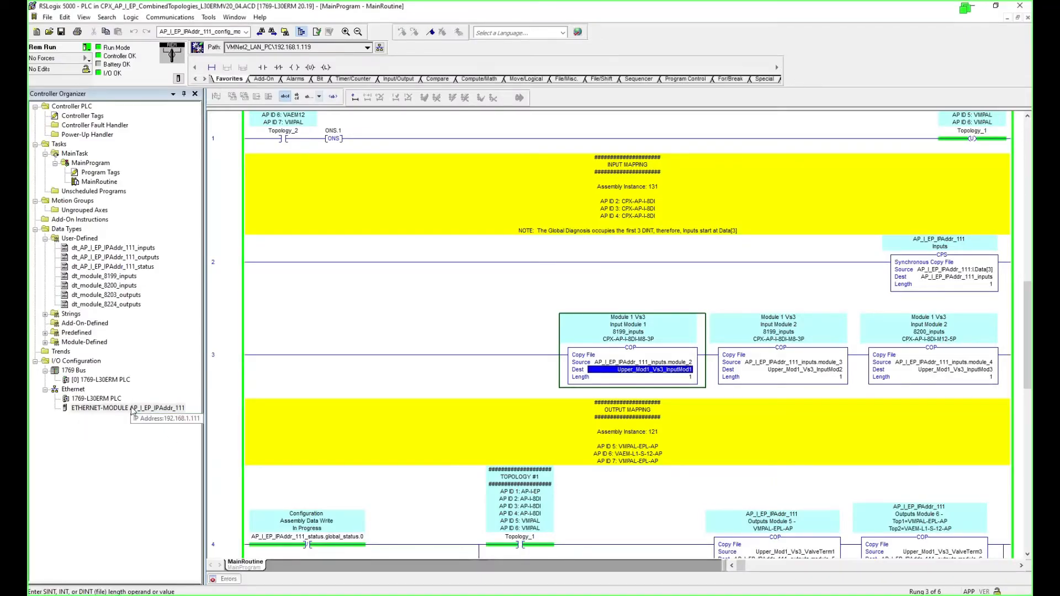
click(128, 408)
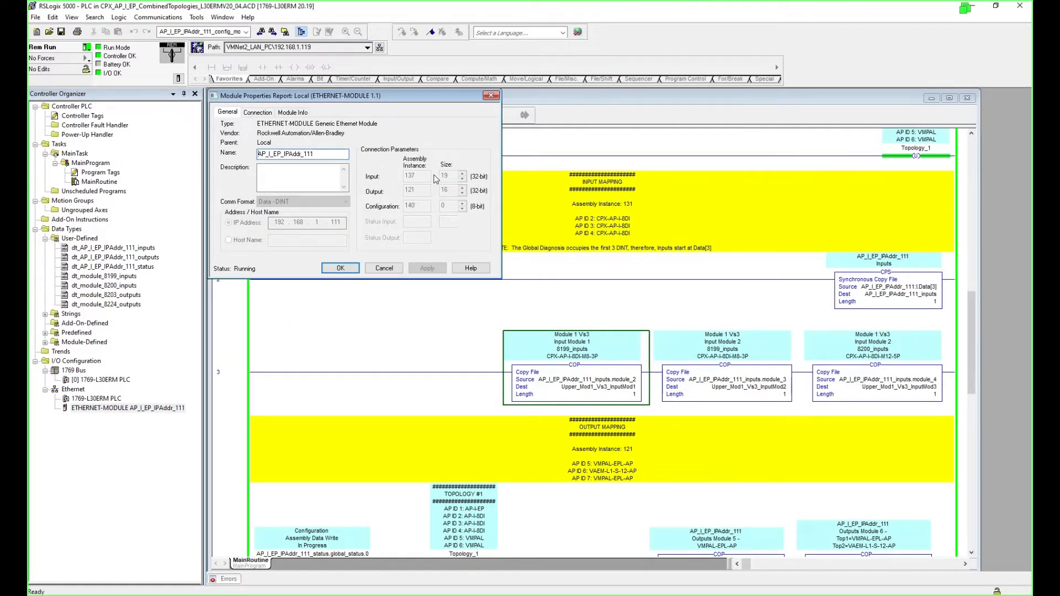
Switch to the Festo Assembly View in Chrome and display assembly instance 137 - Input Fixed DINT 64 Bytes and Global Status.
key(alt+Tab)
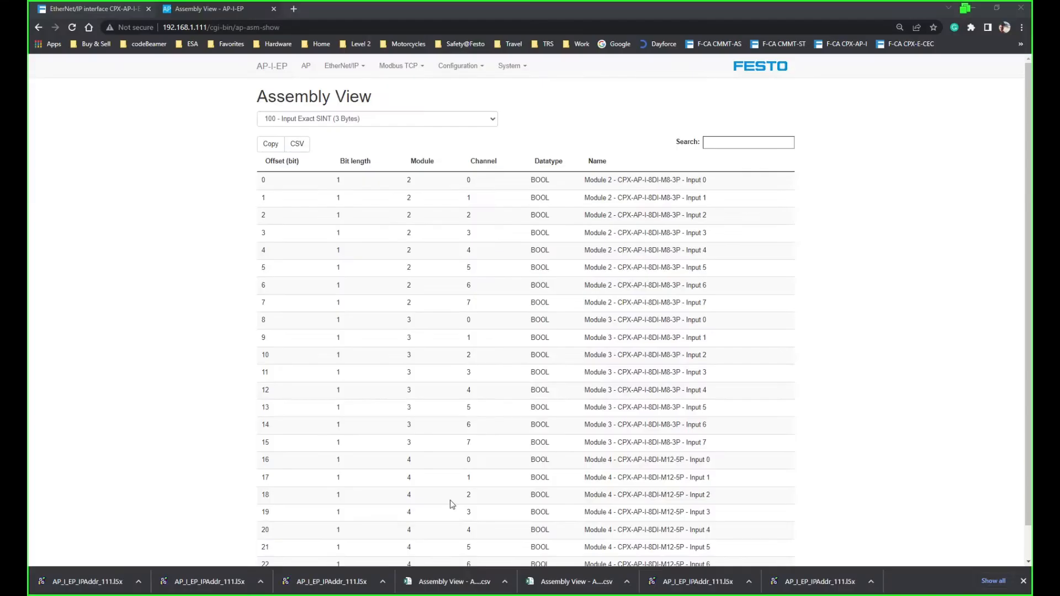
click(369, 121)
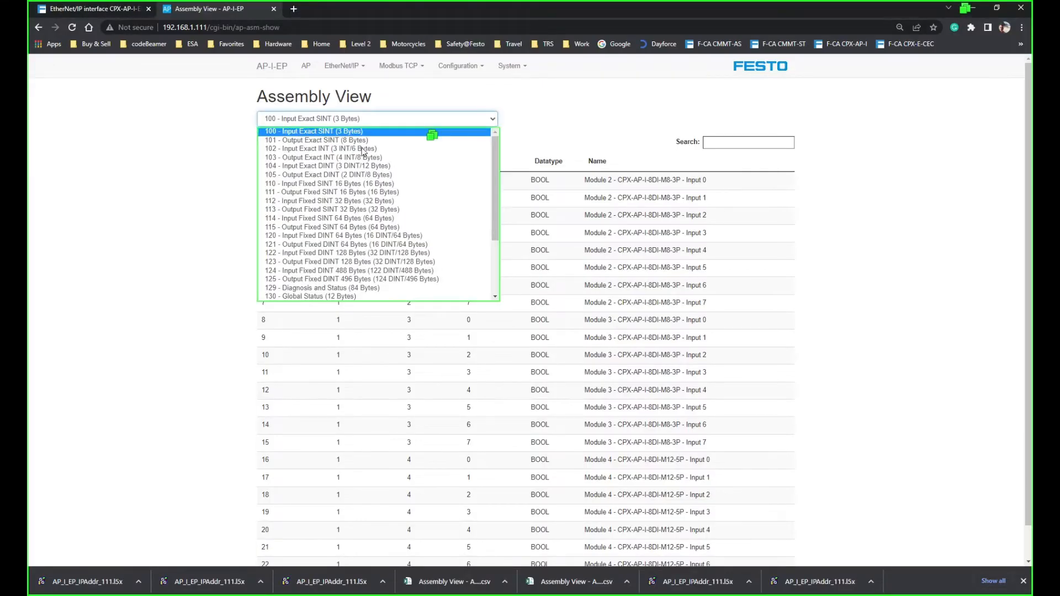
scroll(373, 184, down, 3)
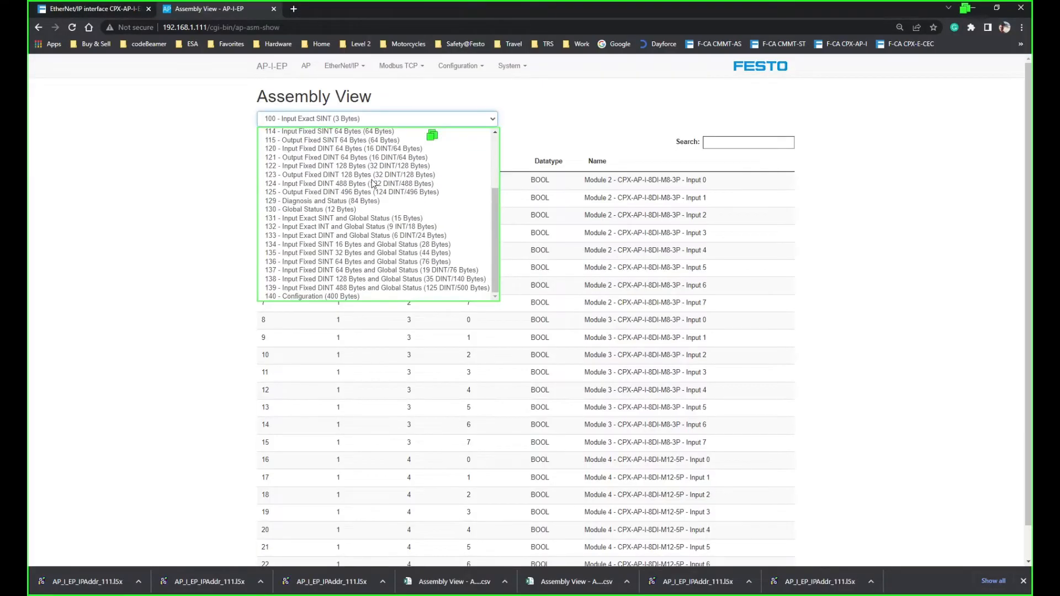
click(353, 271)
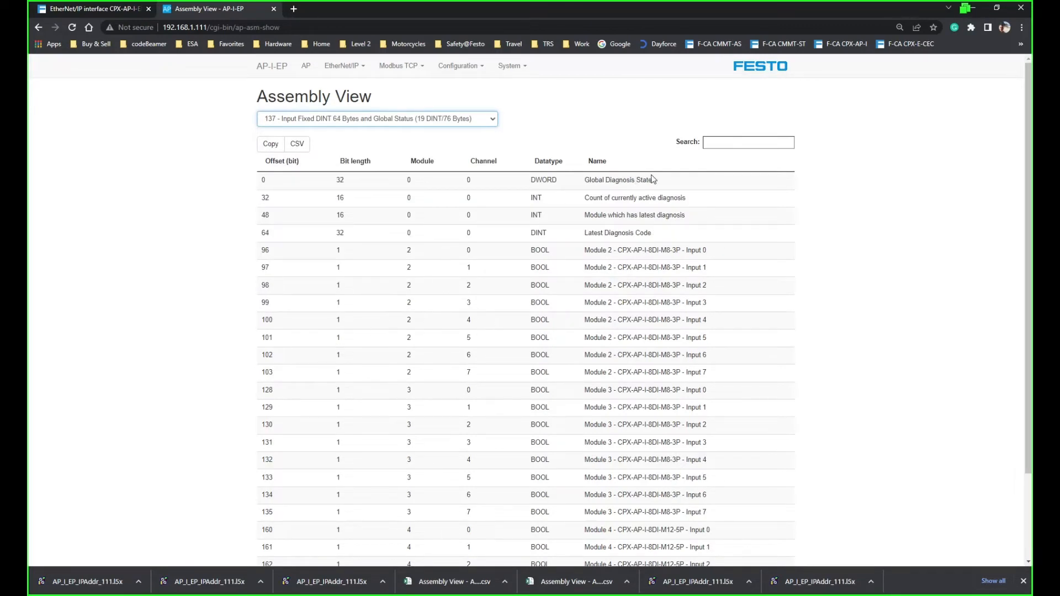
Examine the global diagnosis entries in assembly 137 and the bit offset of Module 2 - CPX-AP-I-8DI-M8-3P - Input 0.
drag(652, 179, 583, 178)
drag(690, 201, 597, 219)
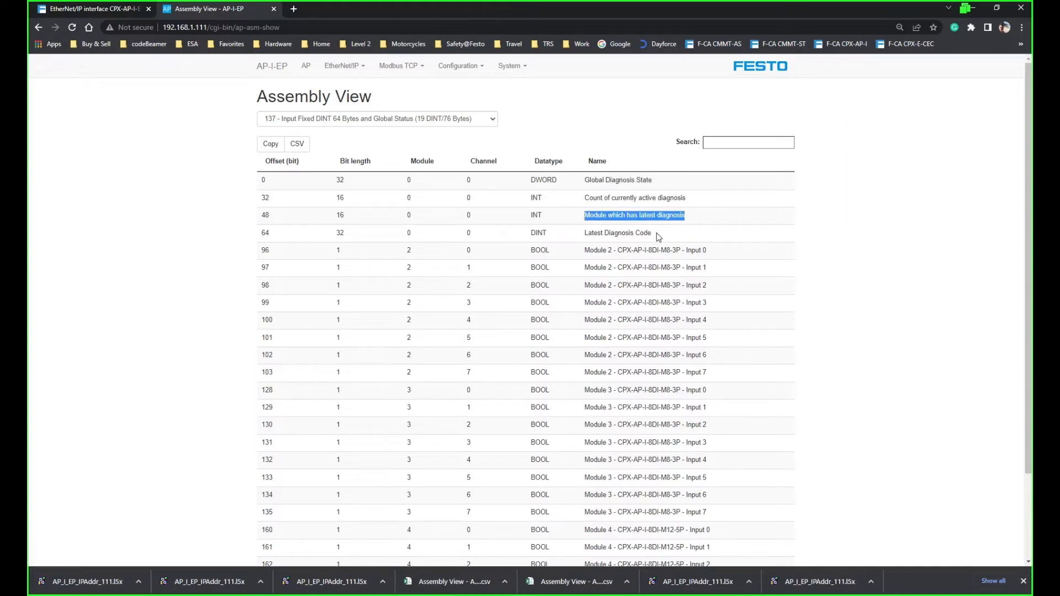
drag(658, 234, 590, 235)
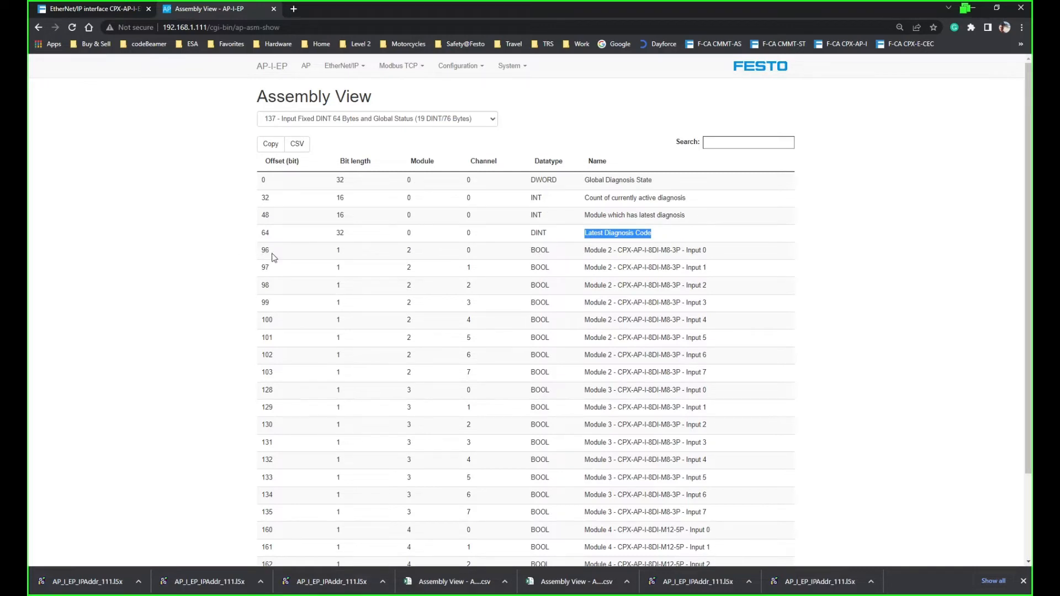
drag(274, 258, 260, 257)
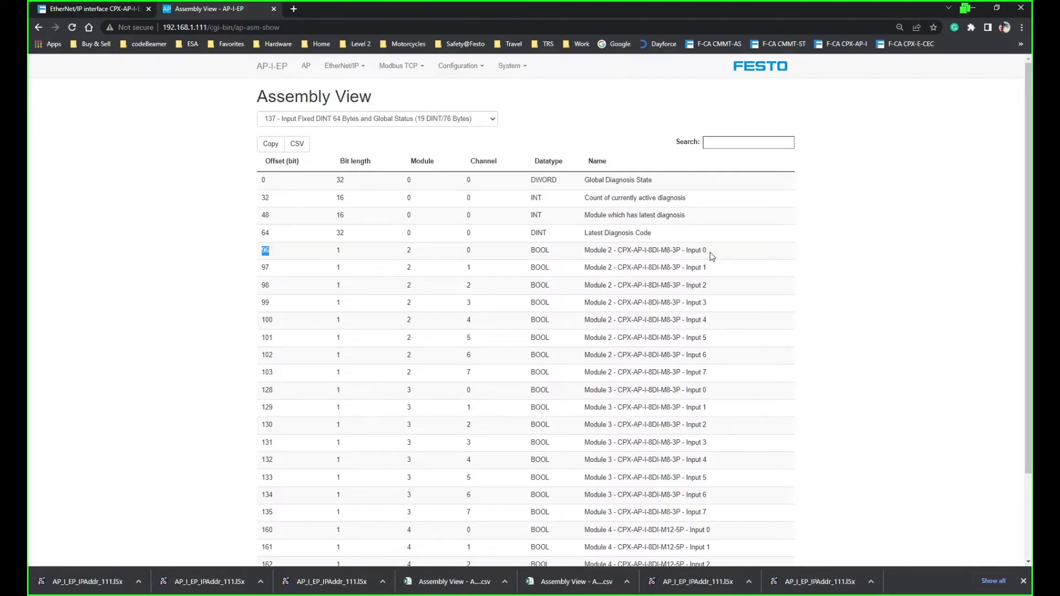
drag(662, 248, 589, 252)
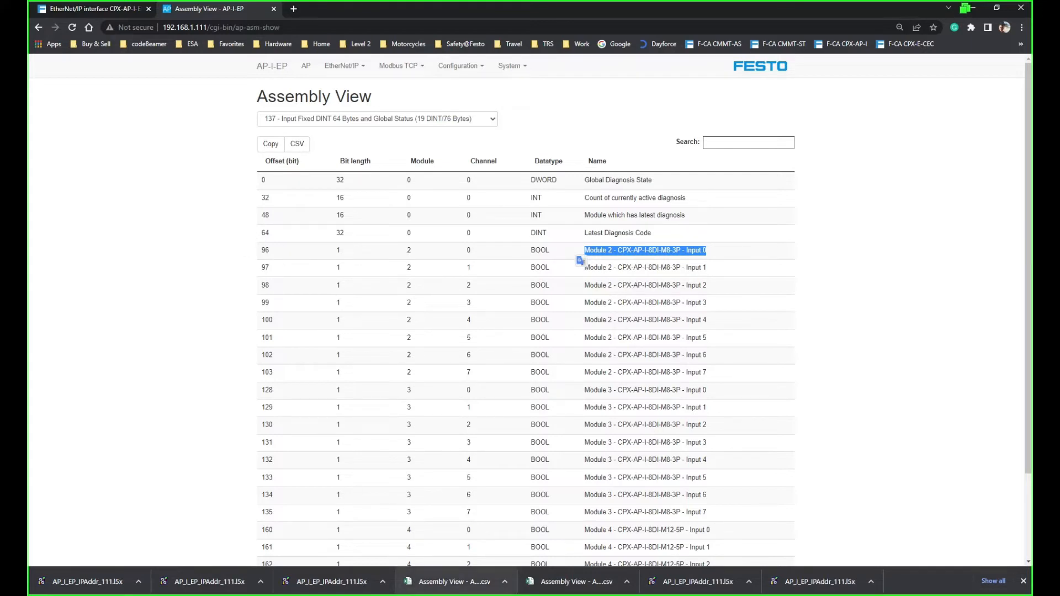
Return to RSLogix 5000, dismiss the module properties, and monitor rung 2's copy source tag in maximized Controller Tags with the Data[3] bits expanded.
click(635, 595)
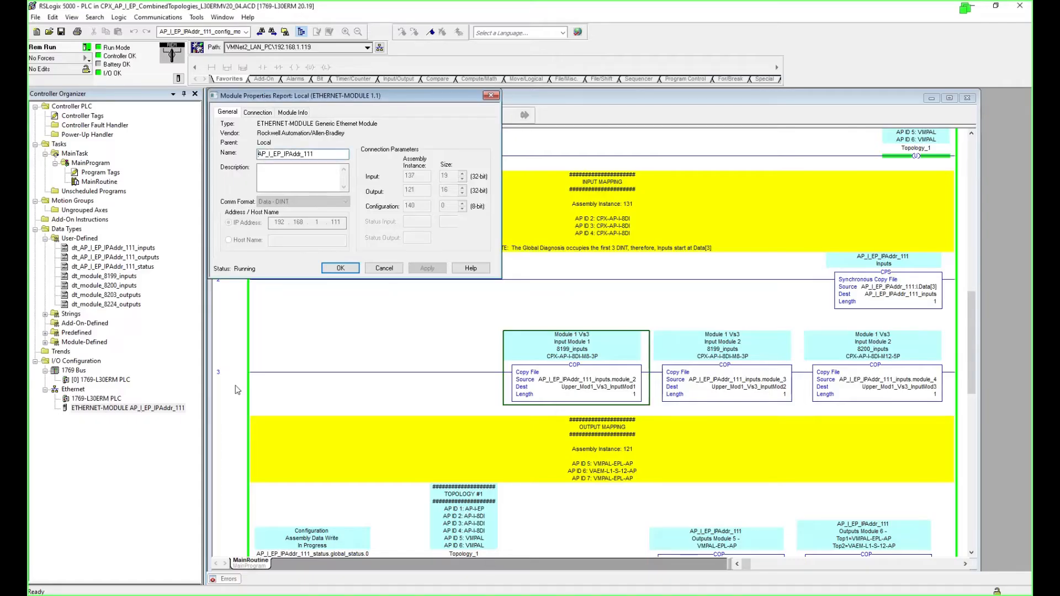
click(376, 272)
click(931, 287)
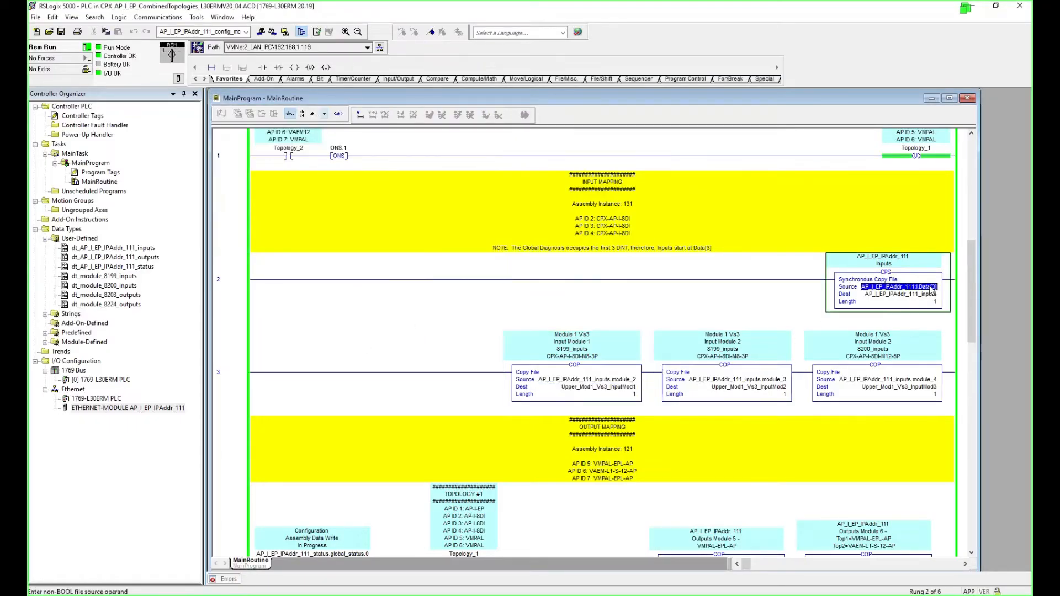
right_click(932, 288)
click(934, 327)
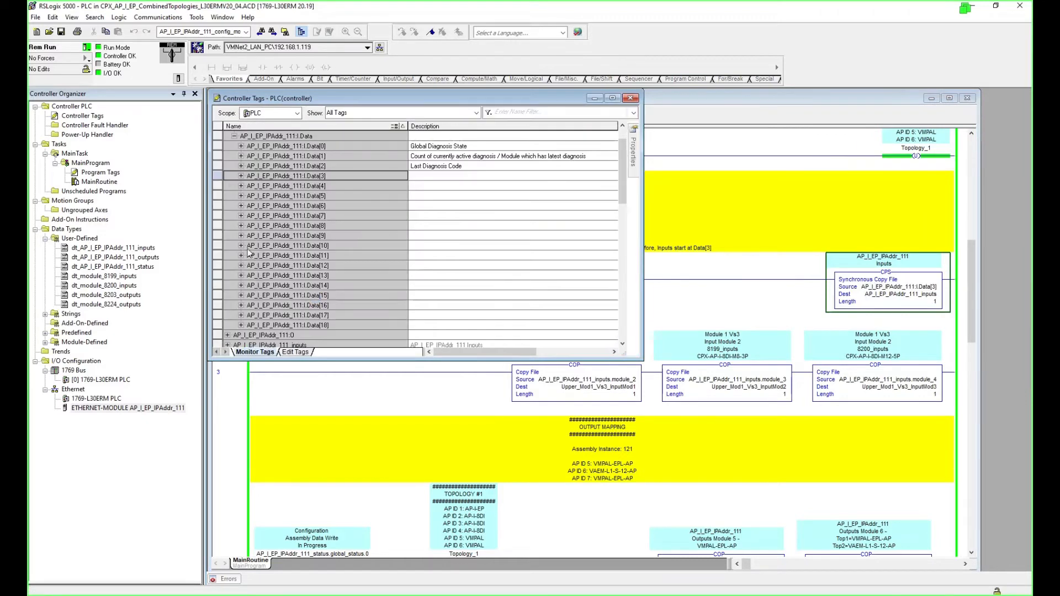
click(241, 176)
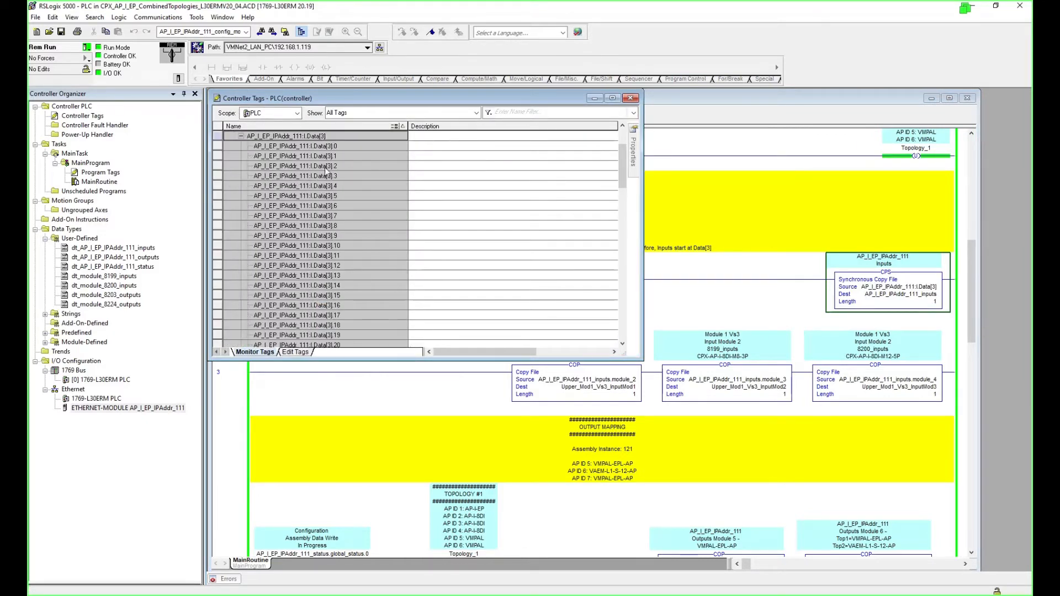
click(339, 147)
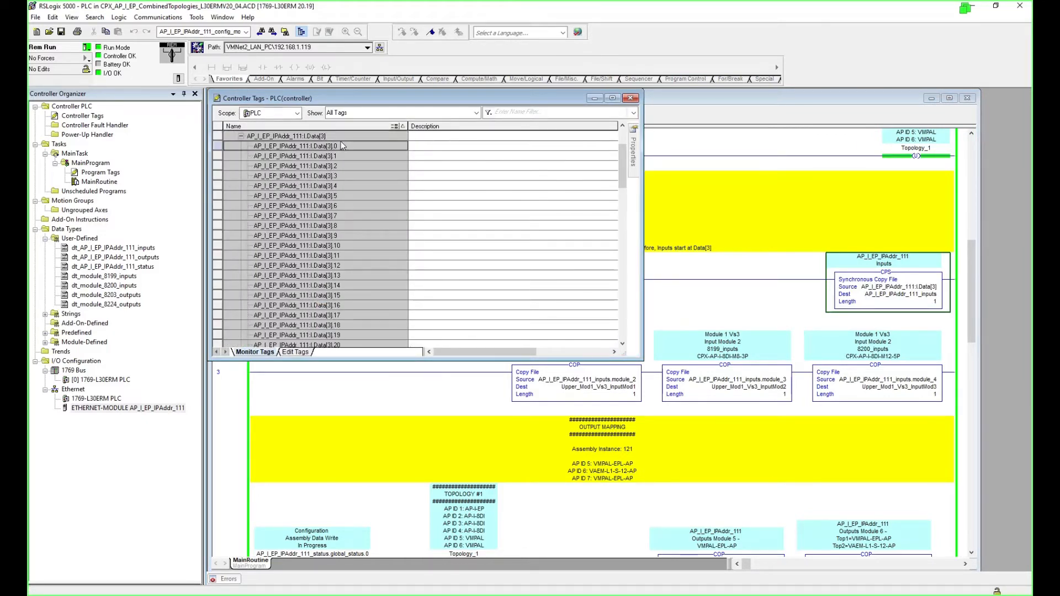
click(613, 99)
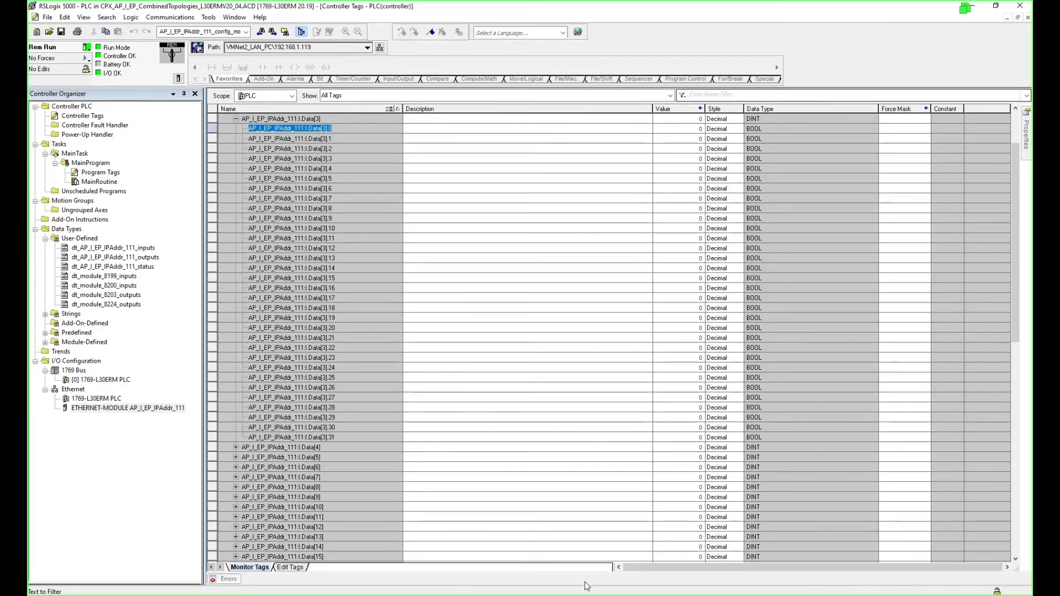
Copy "Module 2 - CPX-AP-I-8DI-M8-3P - Input 0" from the Festo Assembly View into the description of AP_I_EP_IPAddr_111:I.Data[3].0.
key(alt+Tab)
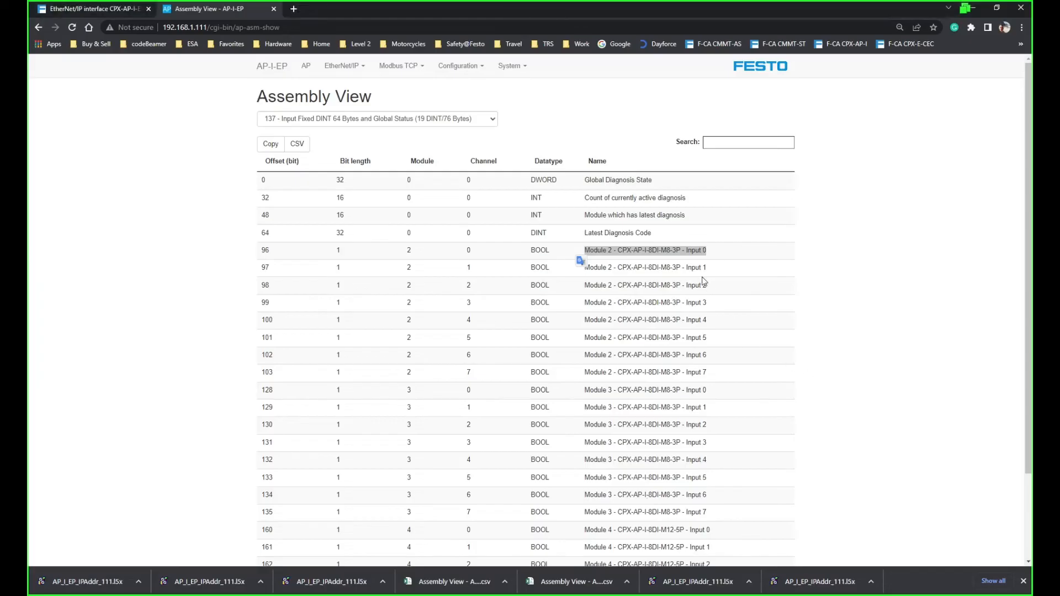
right_click(652, 249)
click(677, 260)
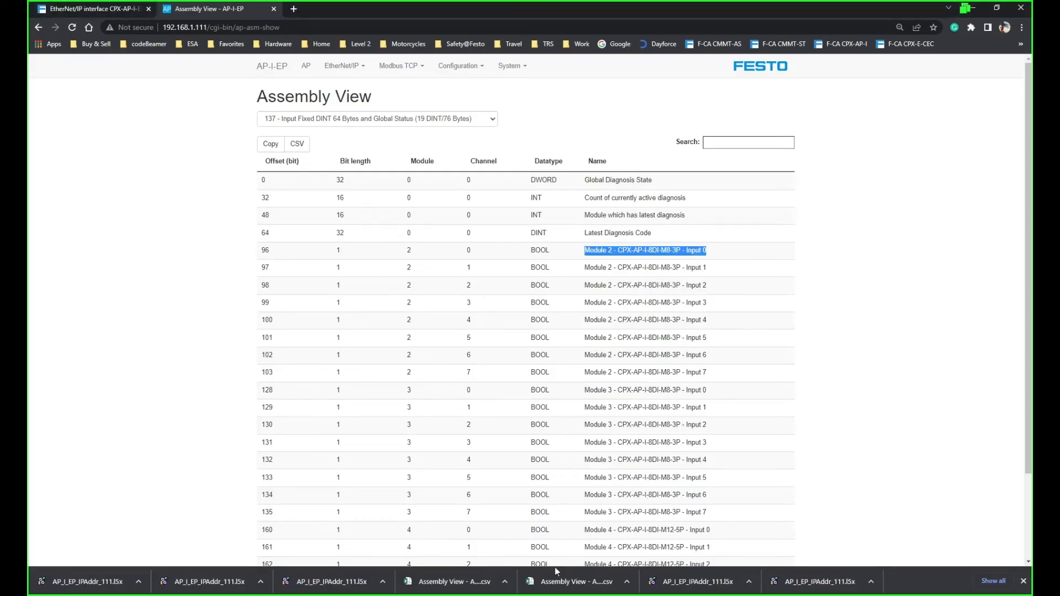
key(alt+Tab)
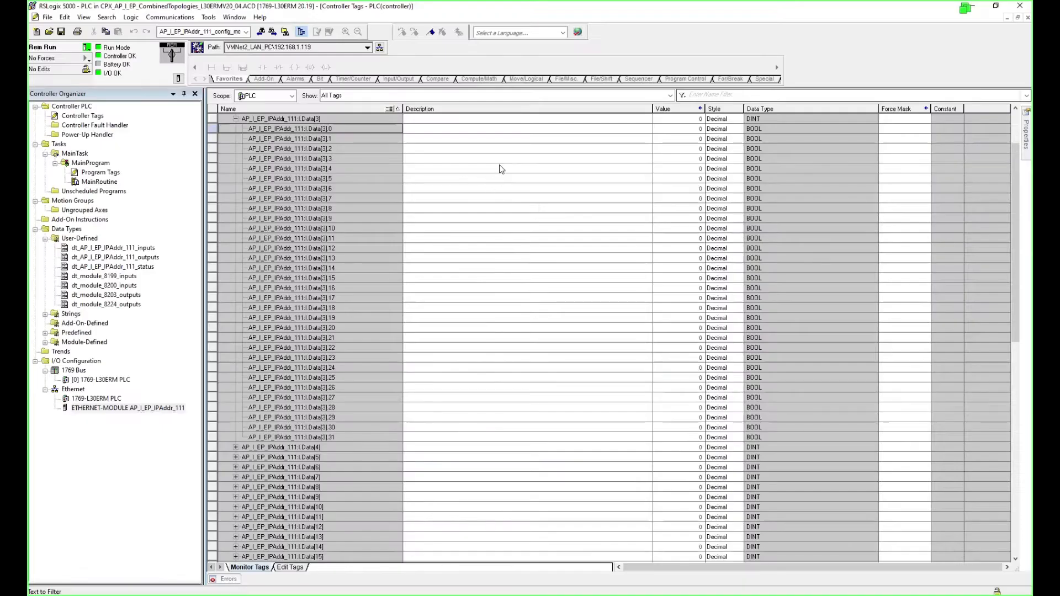
click(427, 131)
key(ctrl+v)
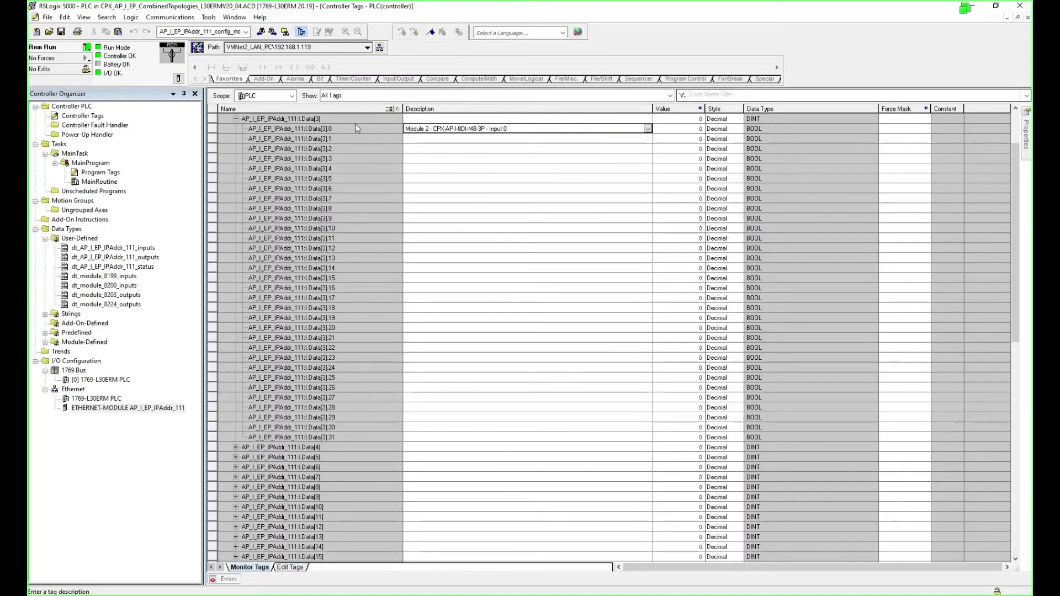
click(355, 125)
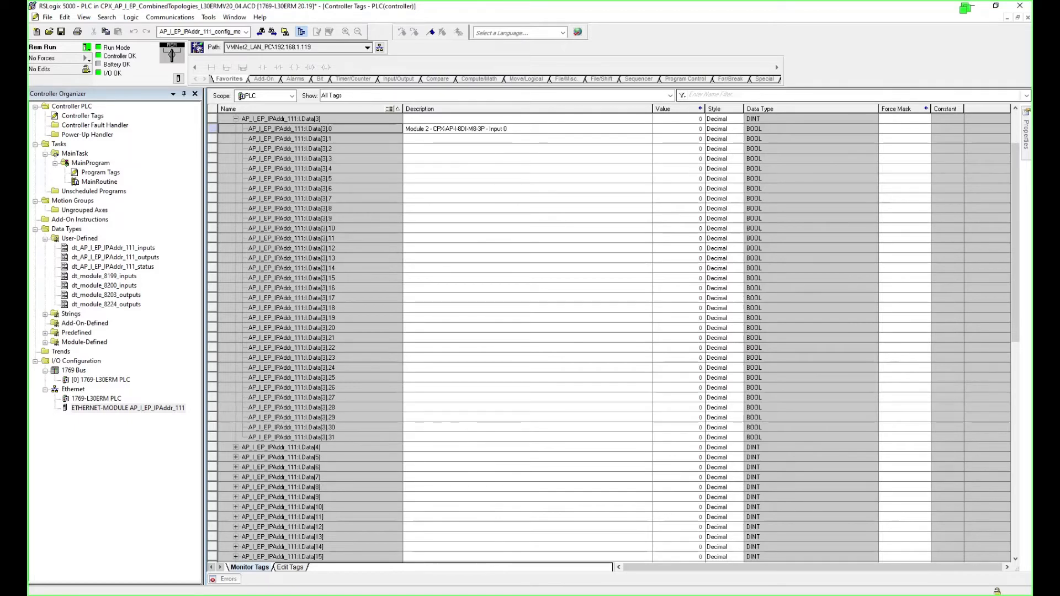
Switch to the Festo Assembly View and select the name Module 4 - CPX-AP-I-8DI-M12-5P - Input 0 at offset 160.
key(alt+Tab)
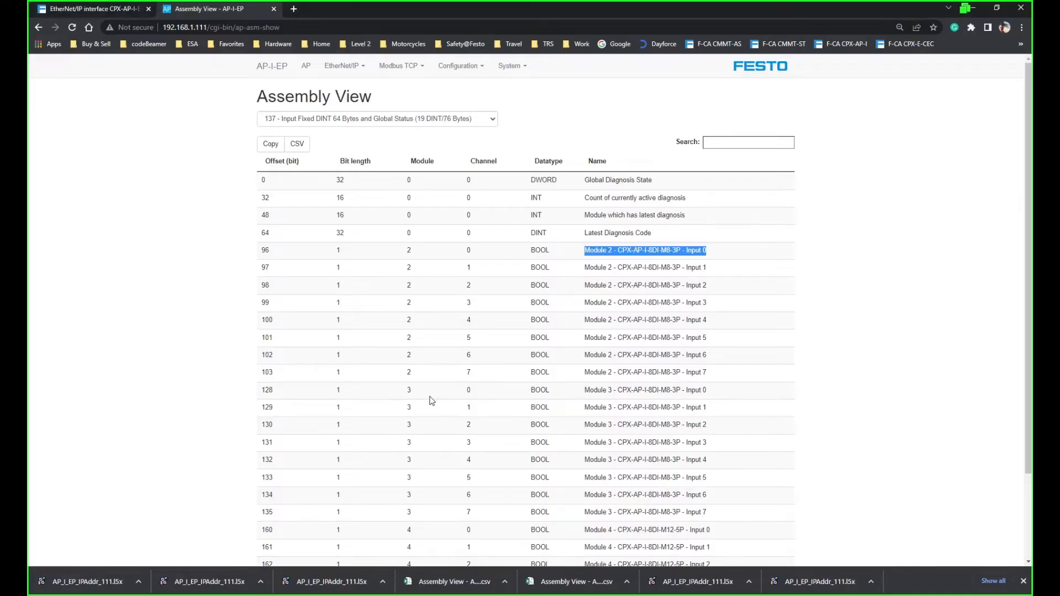
scroll(658, 456, down, 2)
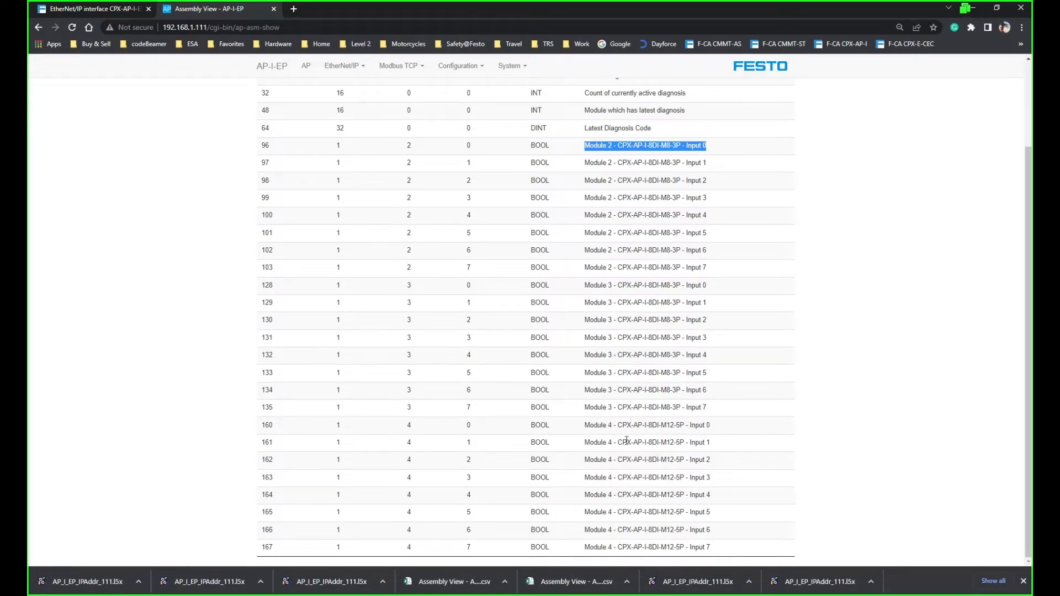
drag(722, 434, 584, 425)
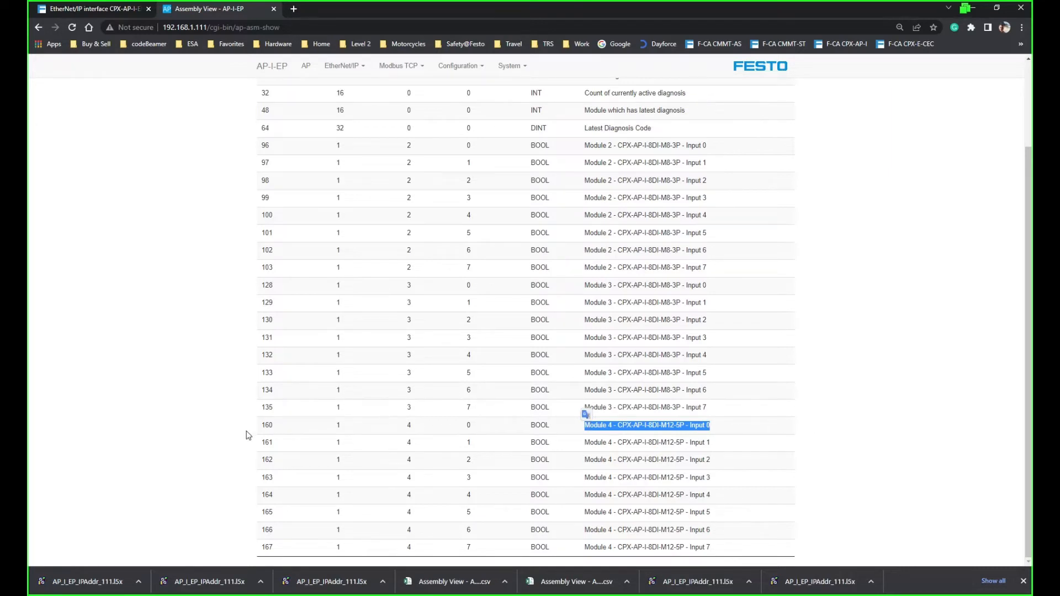
Divide the bit offset 160 by 32 in Calculator to find the matching DINT index, and close the calculator.
mouse_move(42, 595)
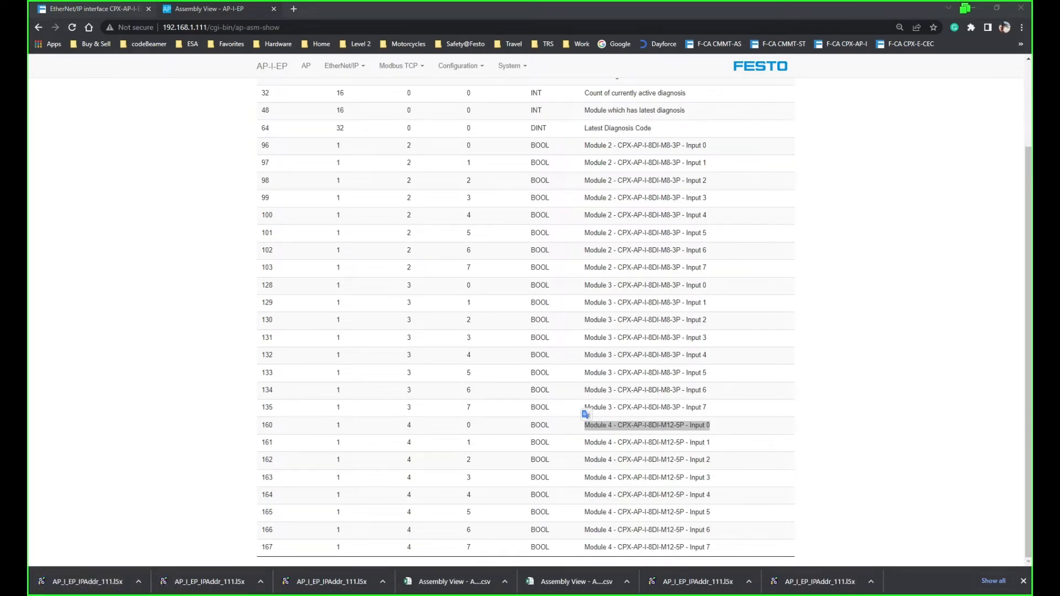
click(350, 469)
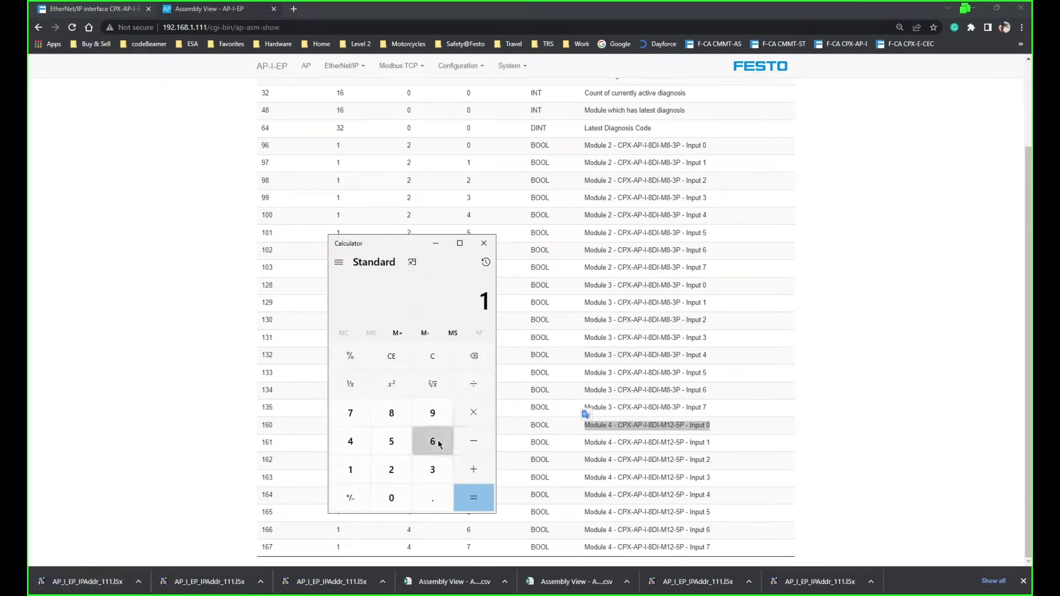
click(433, 441)
click(392, 498)
click(475, 385)
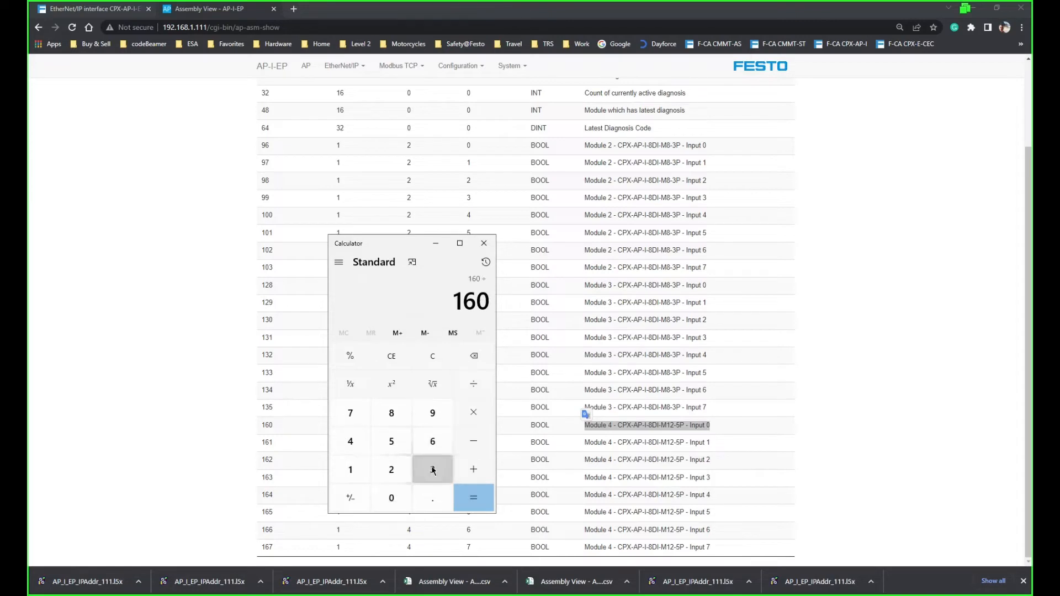
click(433, 469)
click(392, 469)
click(474, 497)
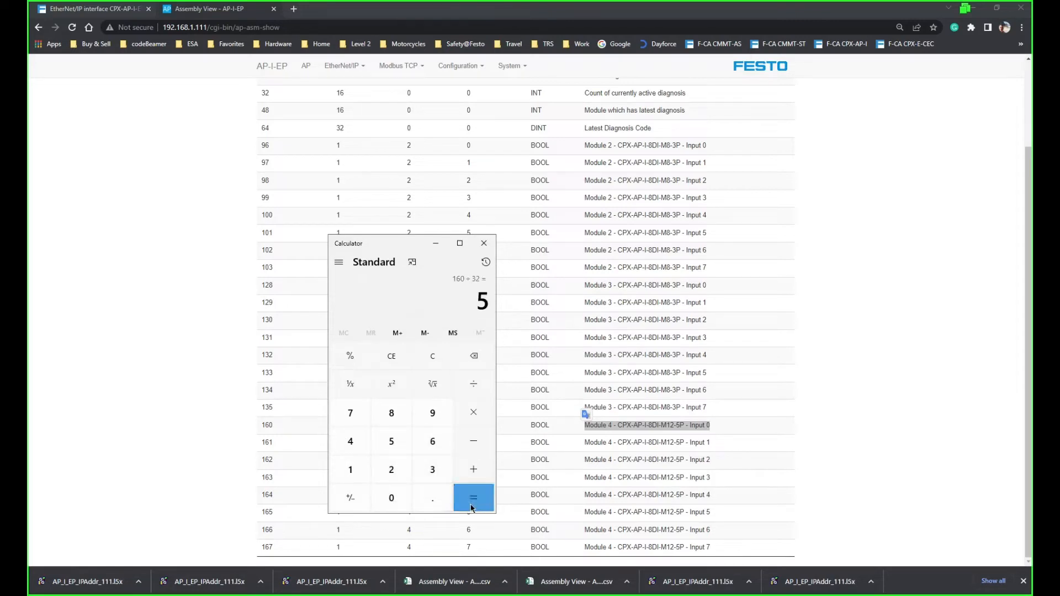
click(485, 244)
Copy the selected Module 4 Input 0 name into the description of AP_I_EP_IPAddr_111:I.Data[5].0 in RSLogix 5000.
right_click(678, 423)
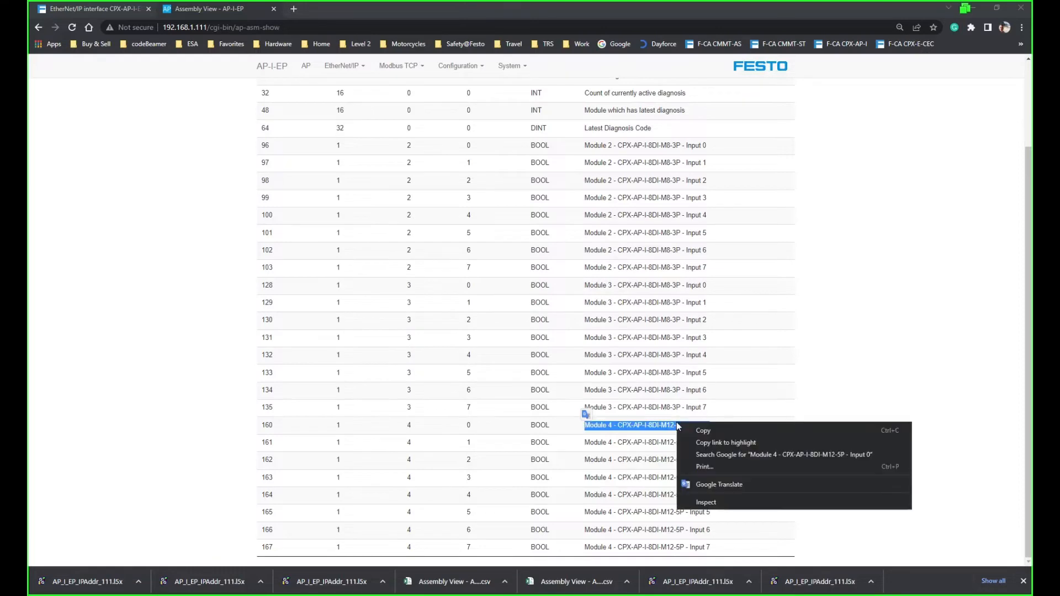
click(704, 430)
key(alt+Tab)
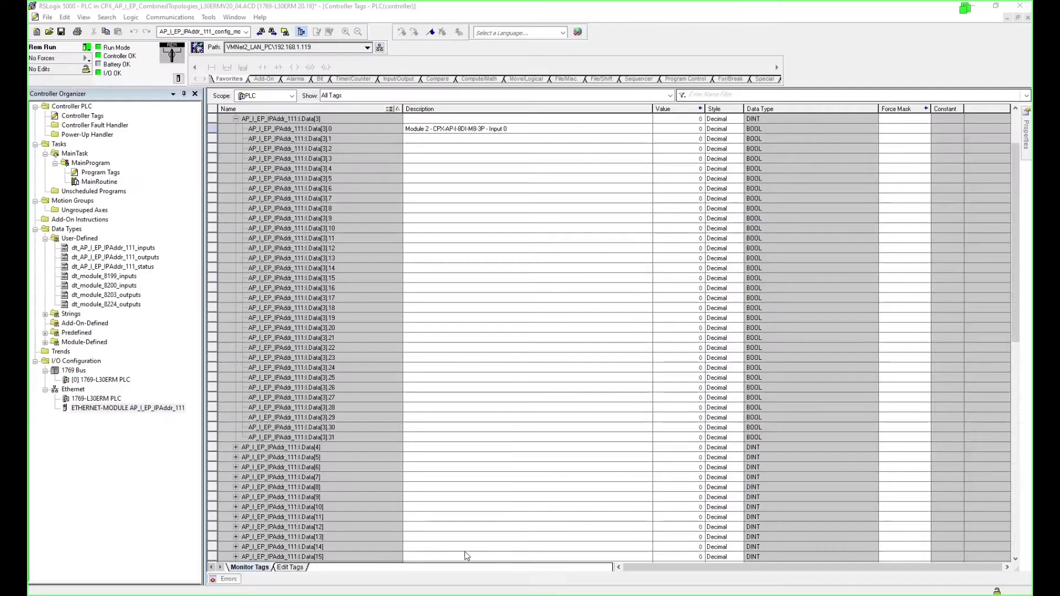
click(236, 458)
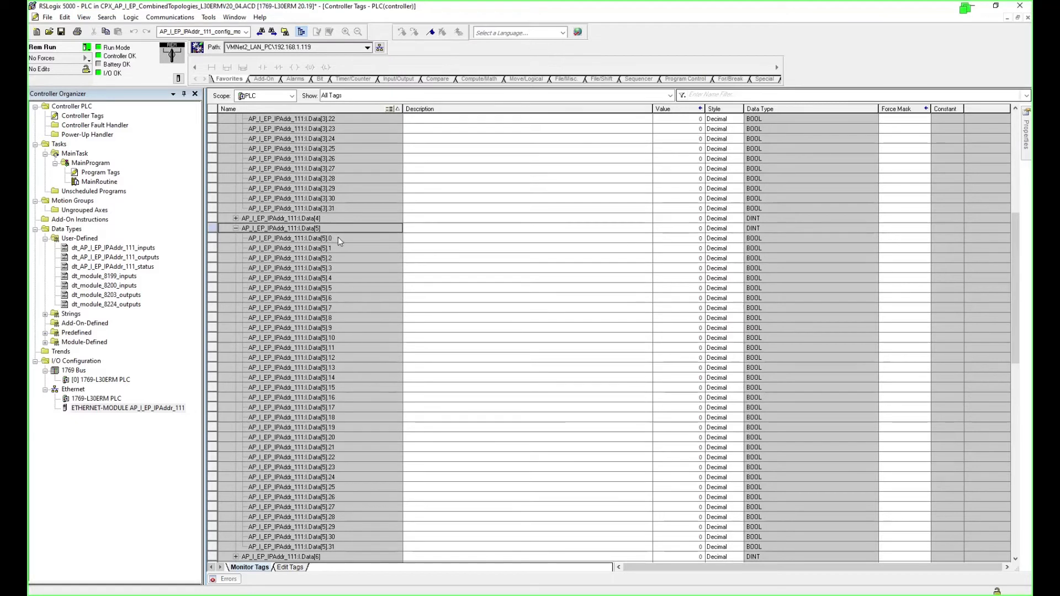
click(338, 238)
click(414, 239)
key(ctrl+v)
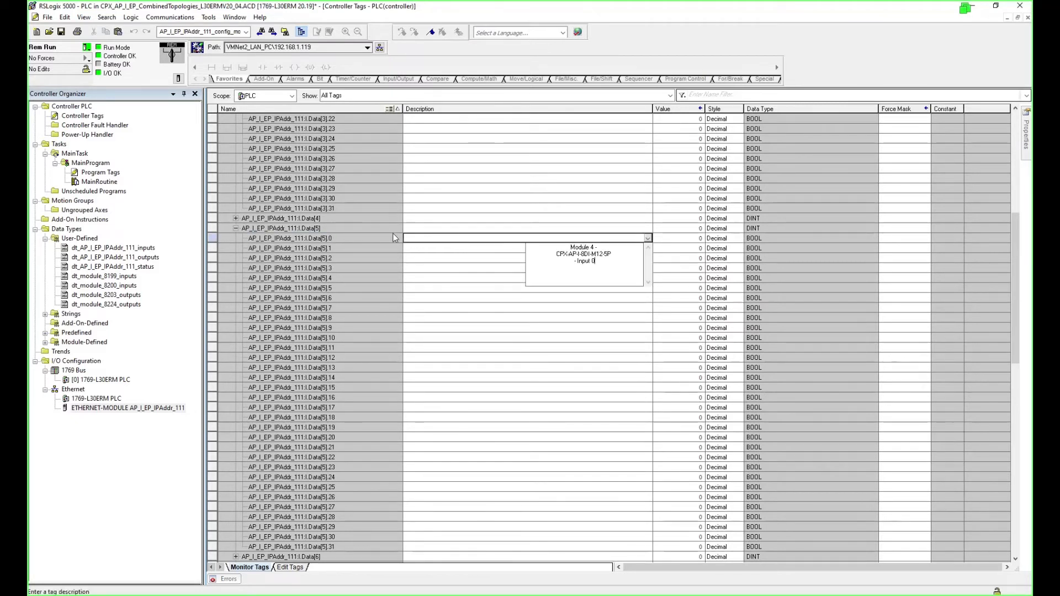
click(382, 225)
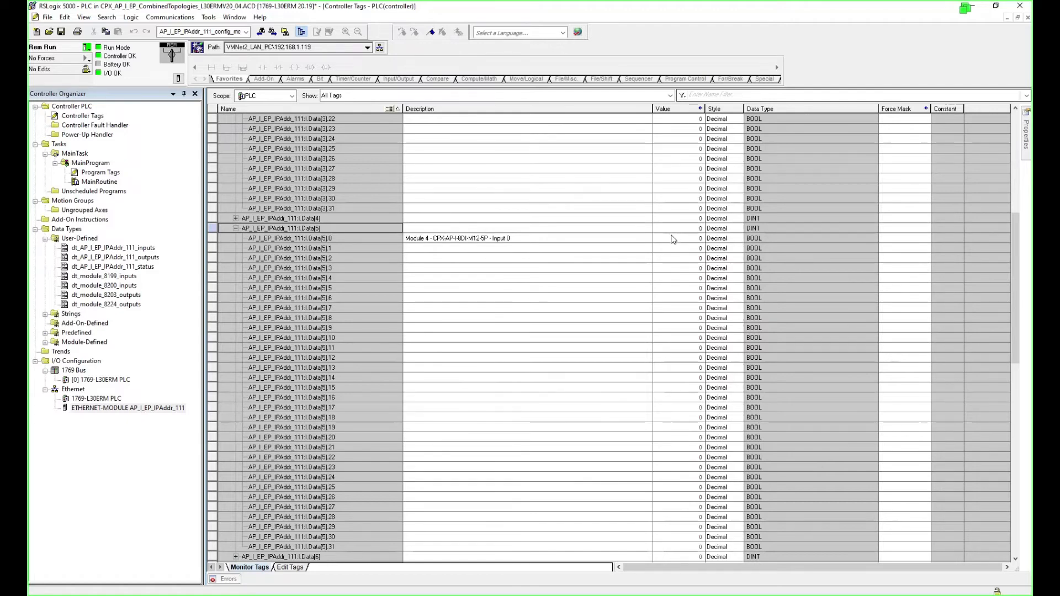
Switch to the Festo Assembly View and export assembly 137 to CSV as "Assembly View - AP-I-EP_FixedInput.csv" in the Downloads folder.
key(alt+Tab)
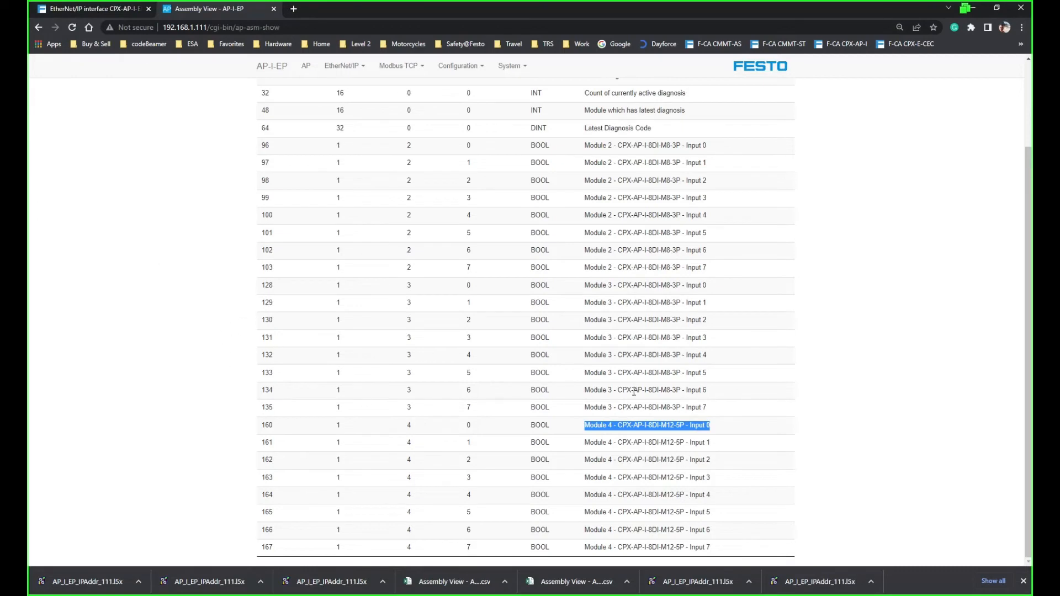
scroll(871, 391, up, 2)
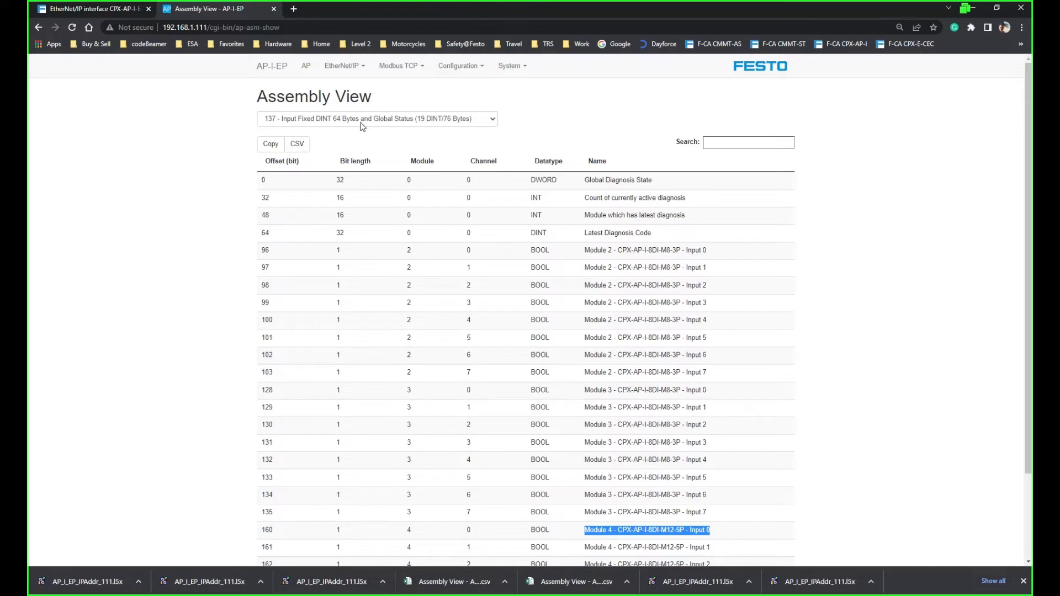
click(301, 147)
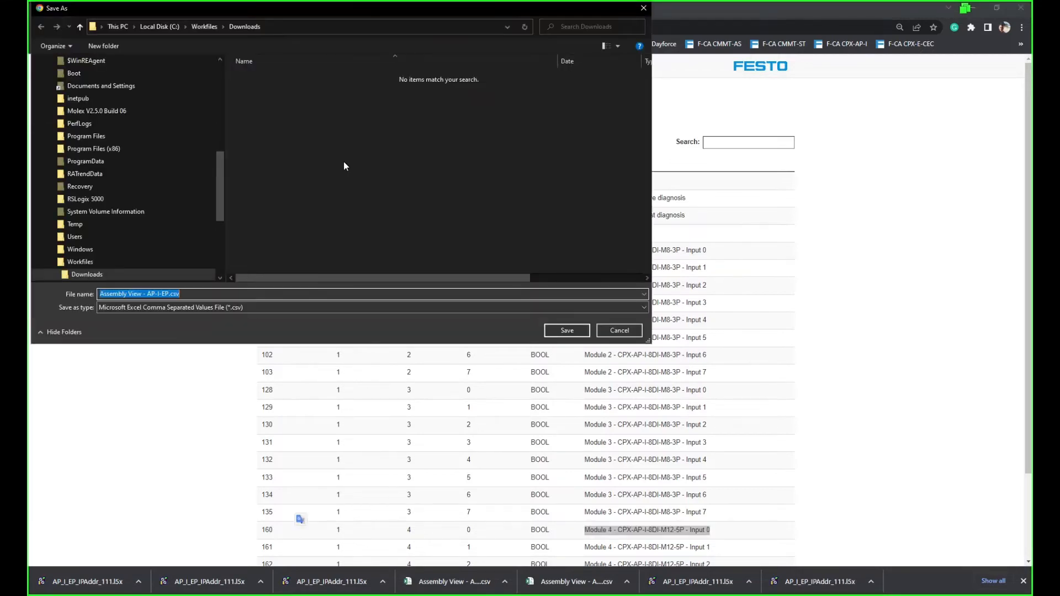
click(169, 295)
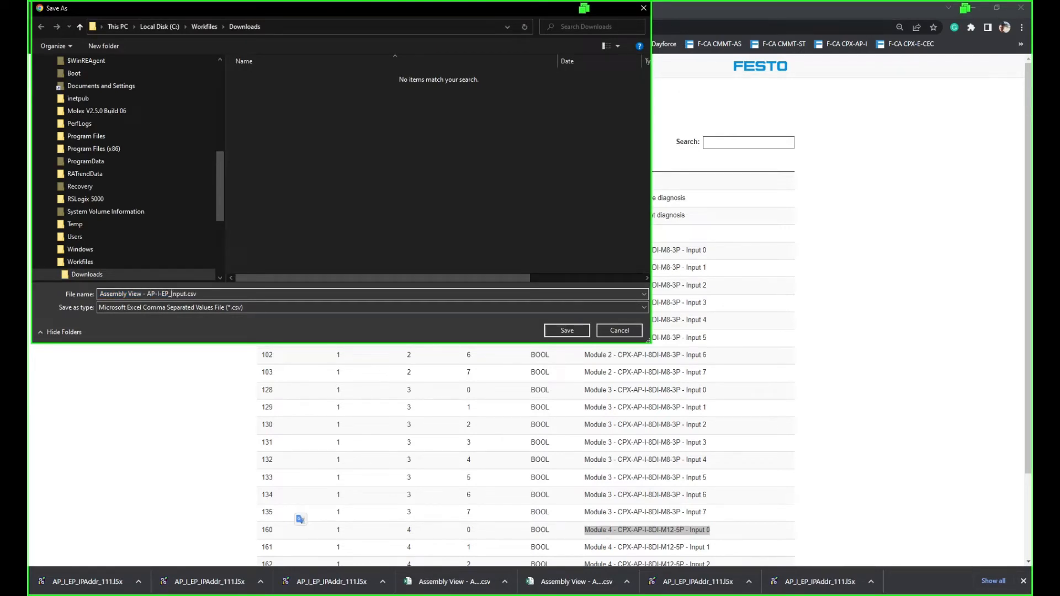
text(Fixed)
click(584, 334)
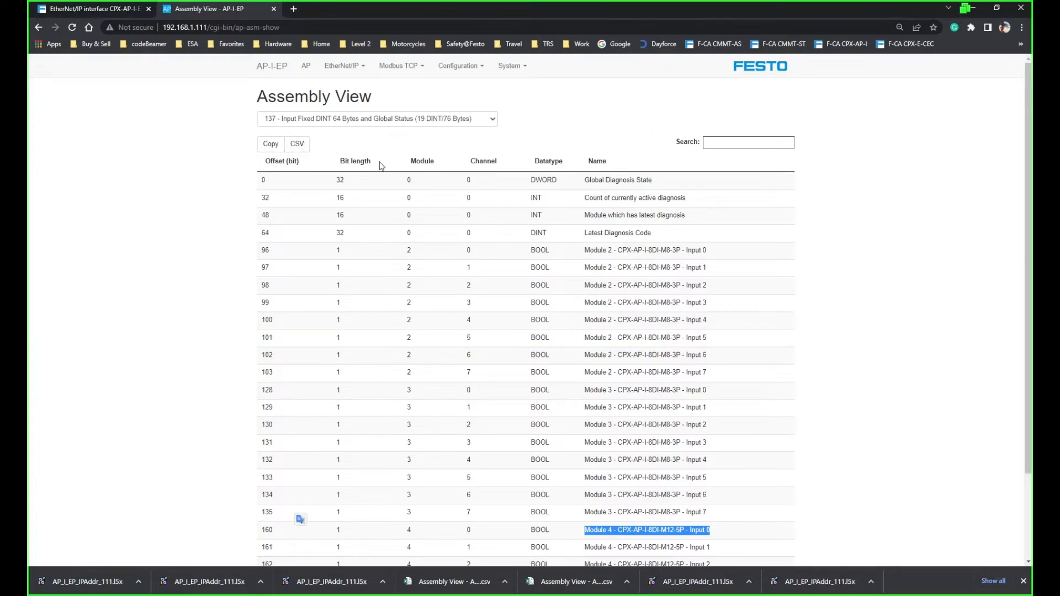
Check the output assembly instance in the AP_I_EP_IPAddr_111 module properties in RSLogix 5000, and return to the Assembly View in the browser.
key(alt+Tab)
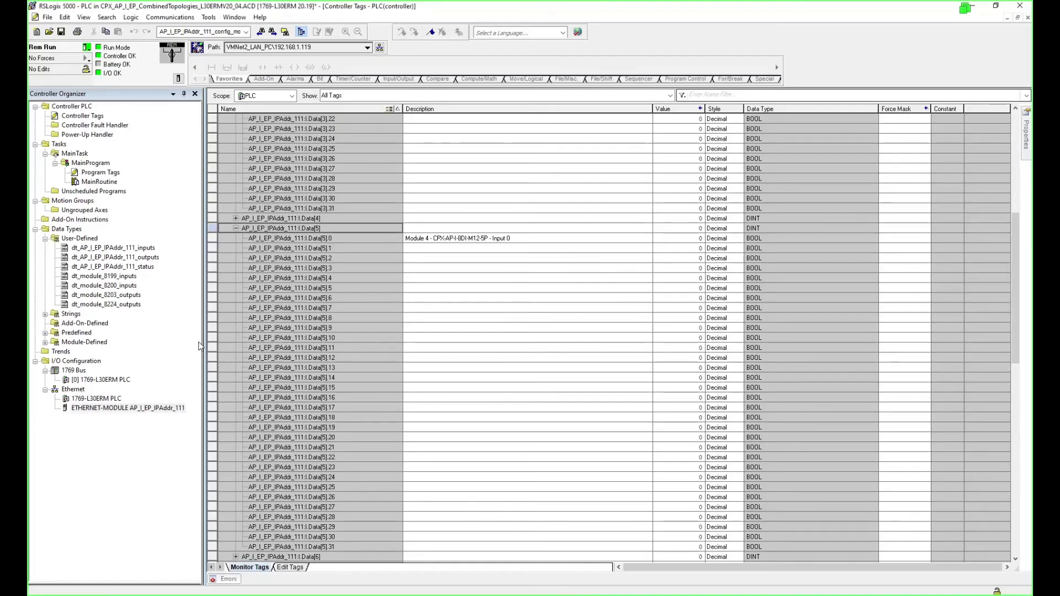
double_click(156, 409)
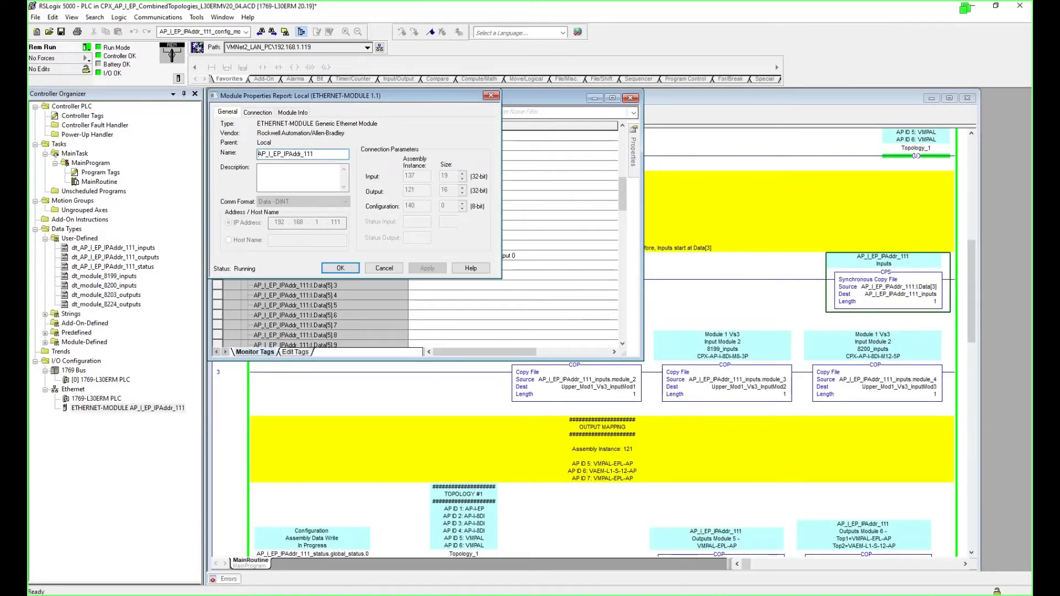
click(679, 595)
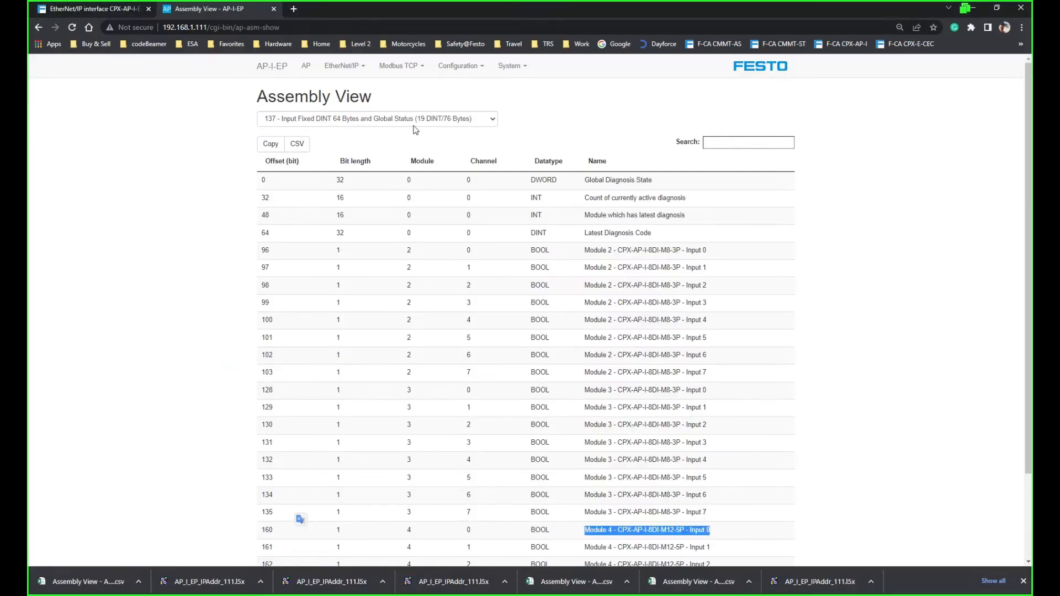
Display assembly 121 - Output Fixed DINT 64 Bytes in the Assembly View and review its coil offsets for modules 5 and 6.
click(421, 119)
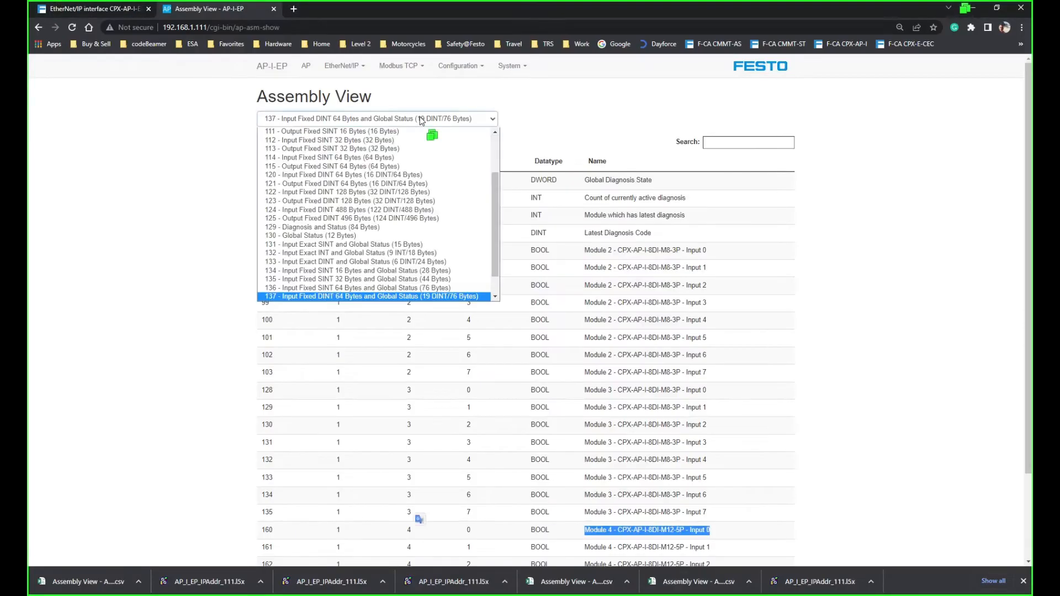
click(319, 185)
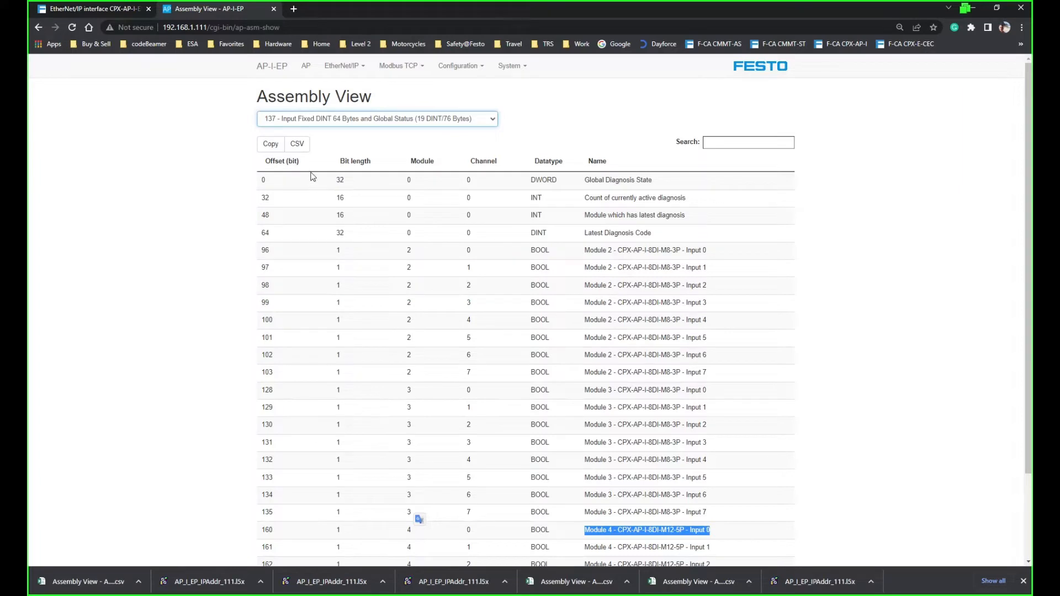
click(326, 119)
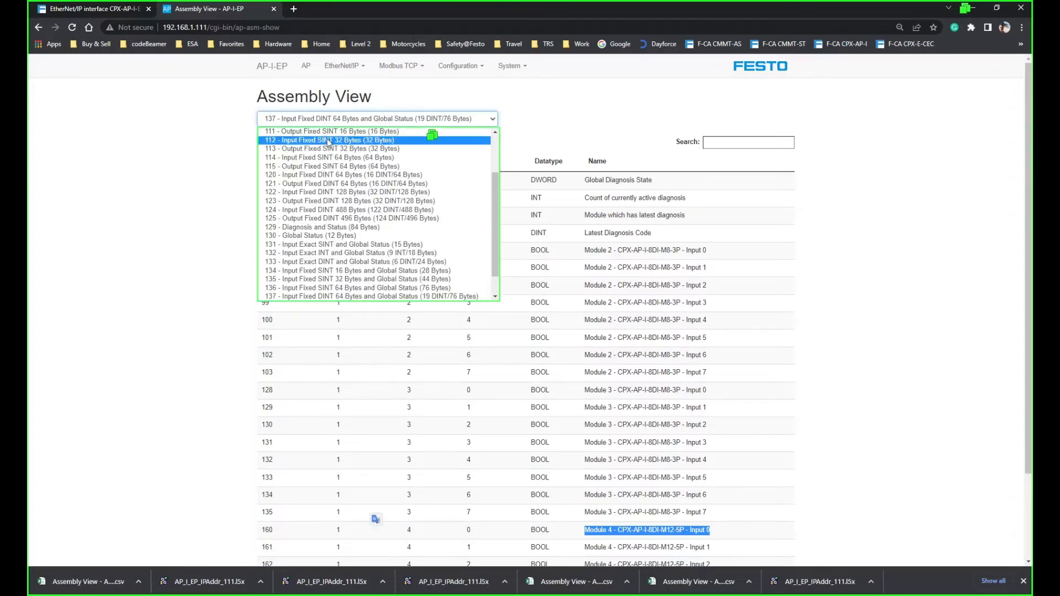
click(314, 185)
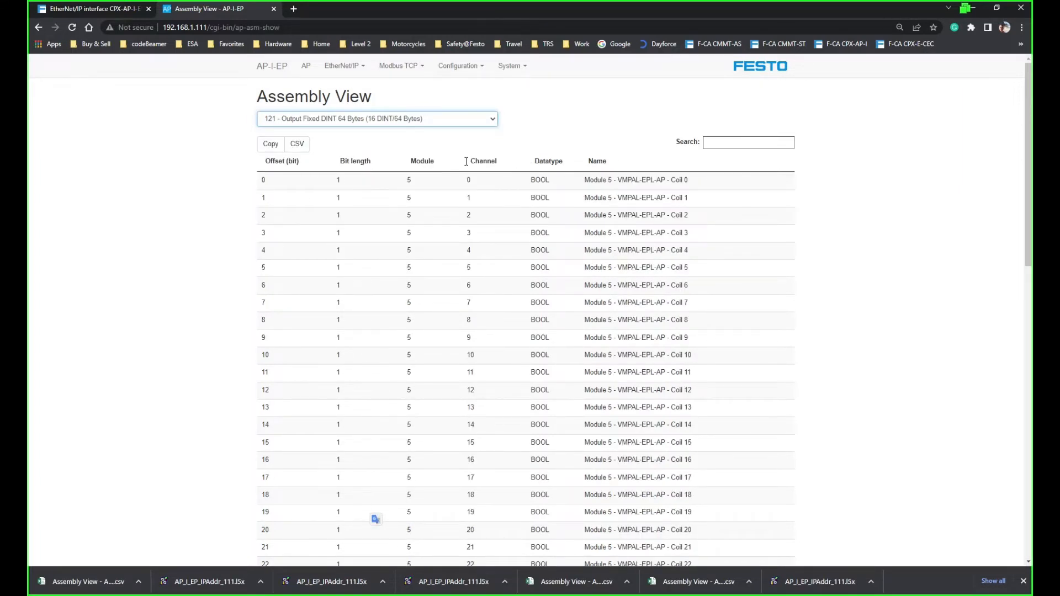
scroll(657, 381, down, 10)
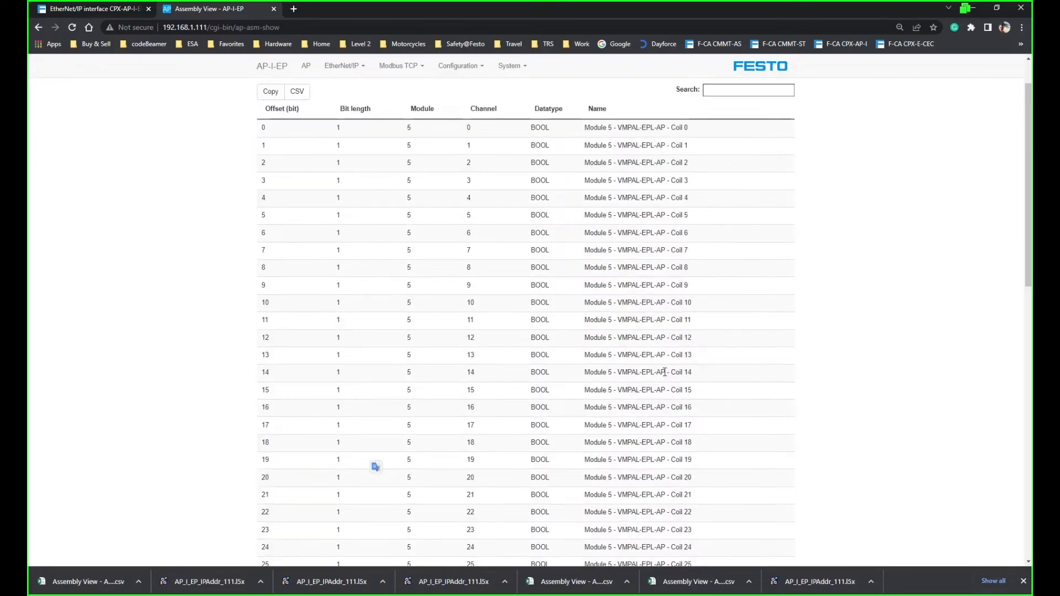
scroll(656, 381, down, 3)
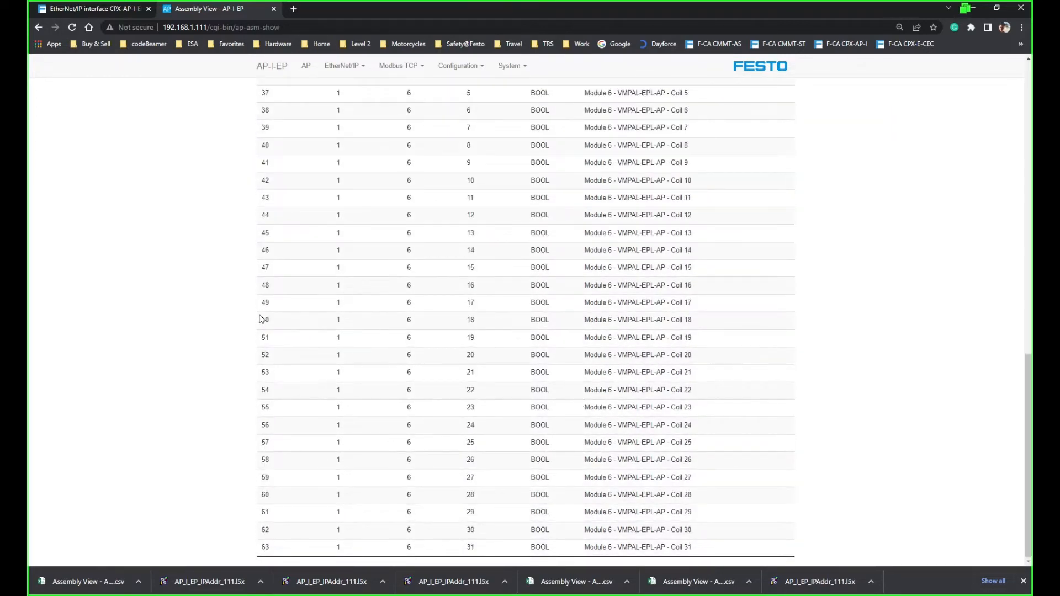
scroll(274, 390, up, 13)
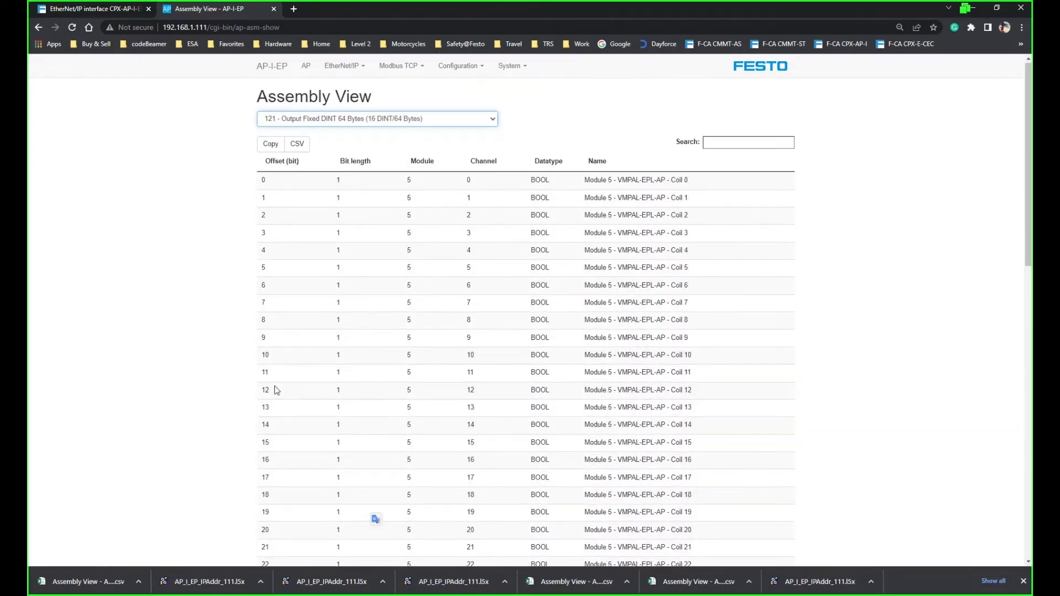
Export the assembly 121 layout to CSV, adding "FixedOutputs" to the end of the default file name.
click(305, 146)
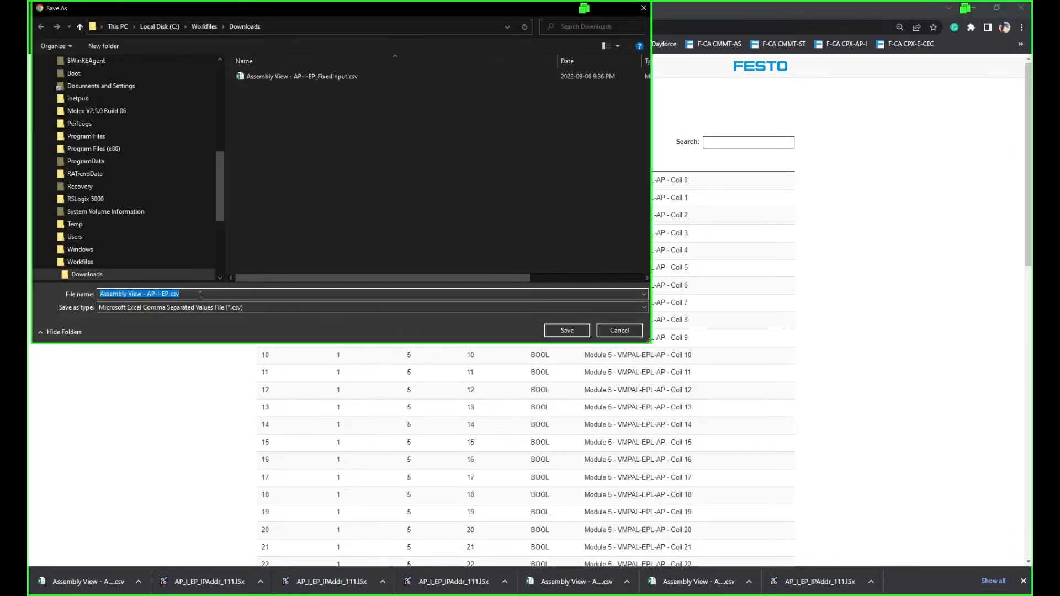
click(166, 294)
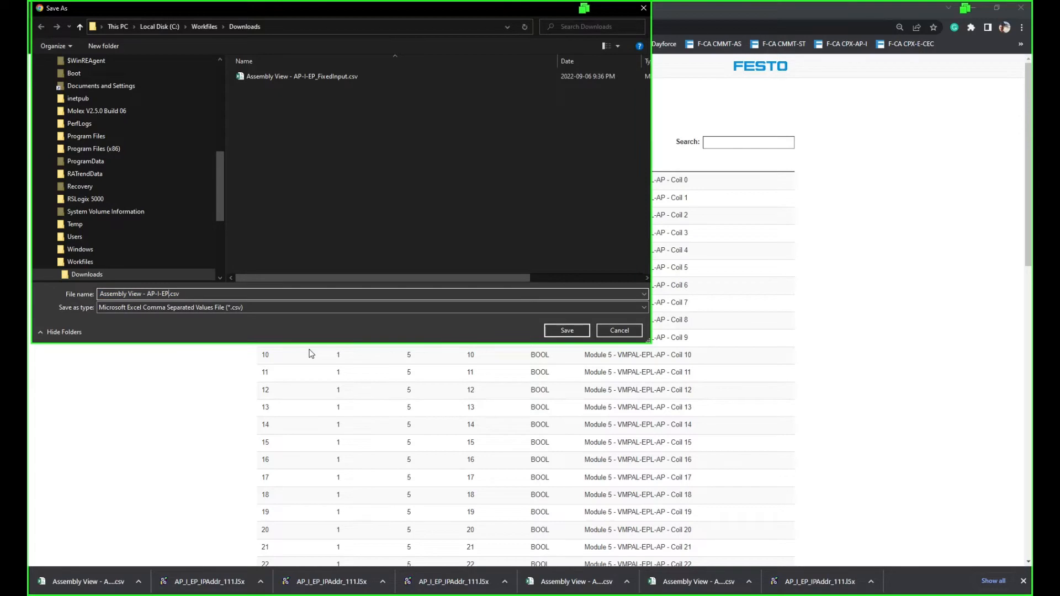
text(FixedOutputs)
key(Return)
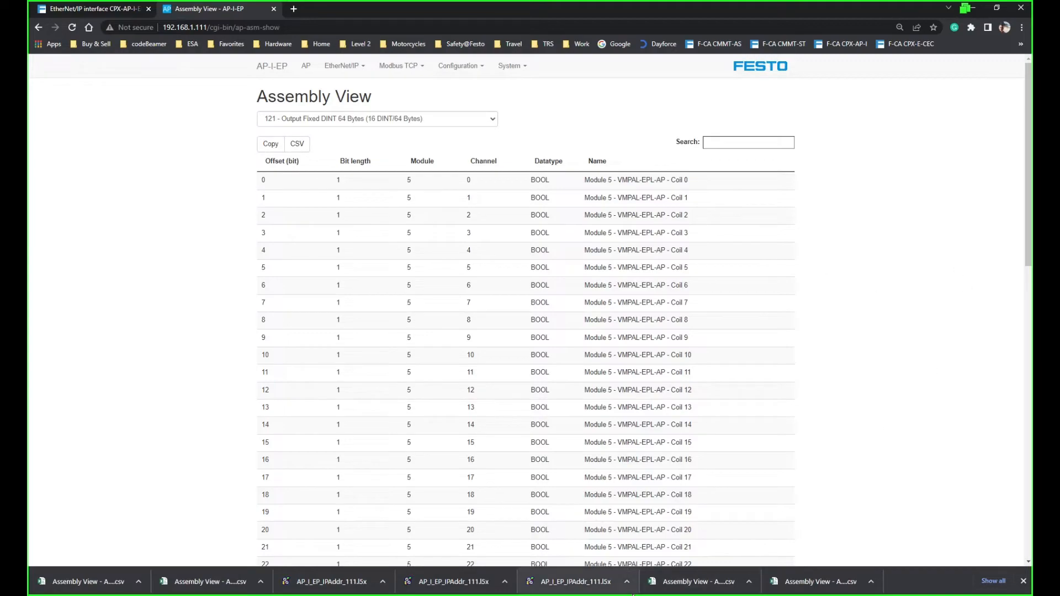
Switch to RSLogix 5000, close the module properties without changes, and maximize the Controller Tags window.
key(alt+Tab)
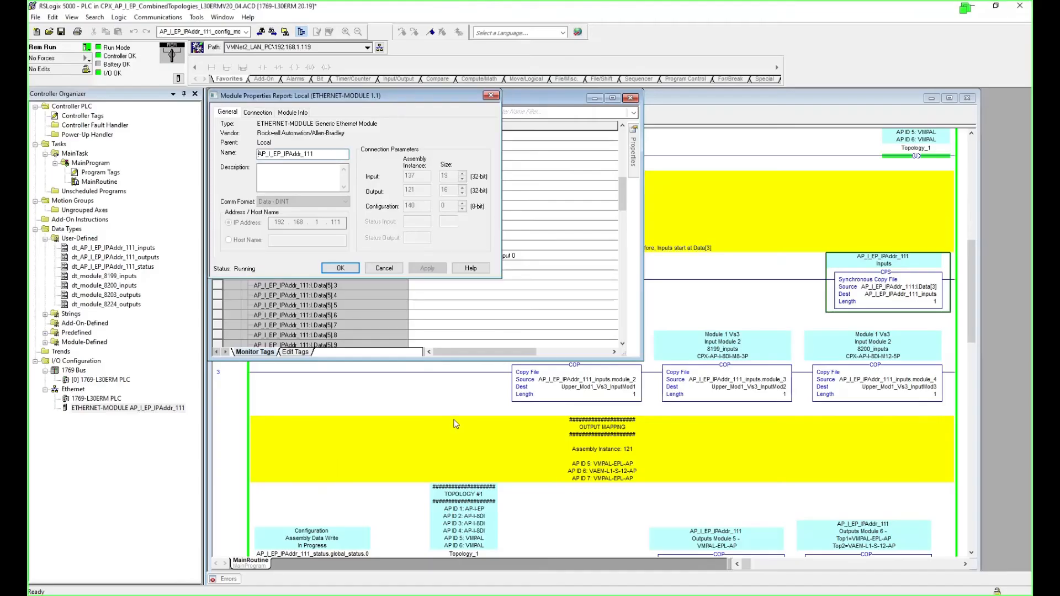
click(387, 269)
click(349, 246)
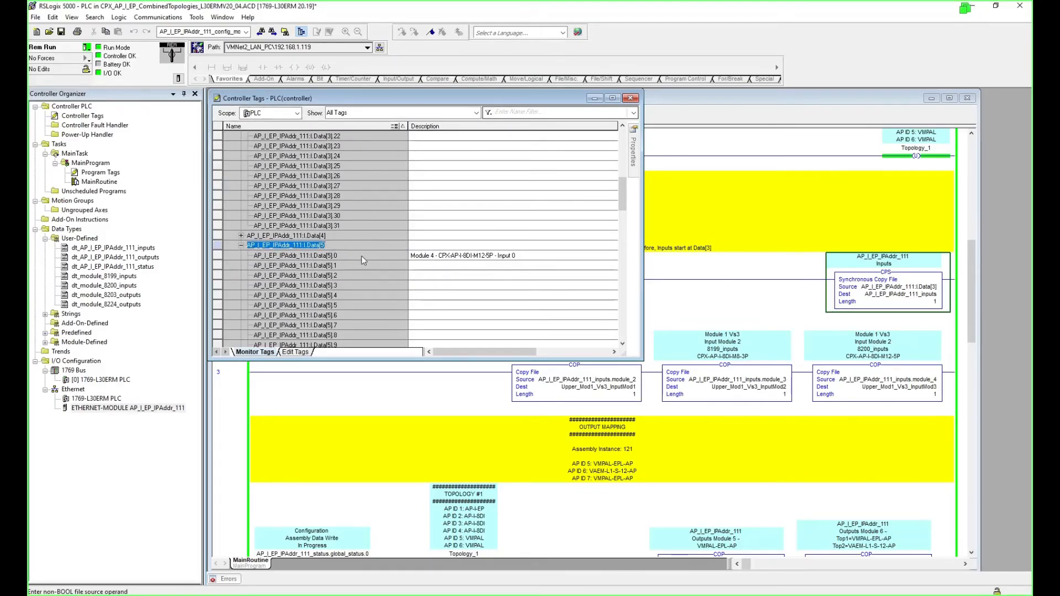
click(613, 98)
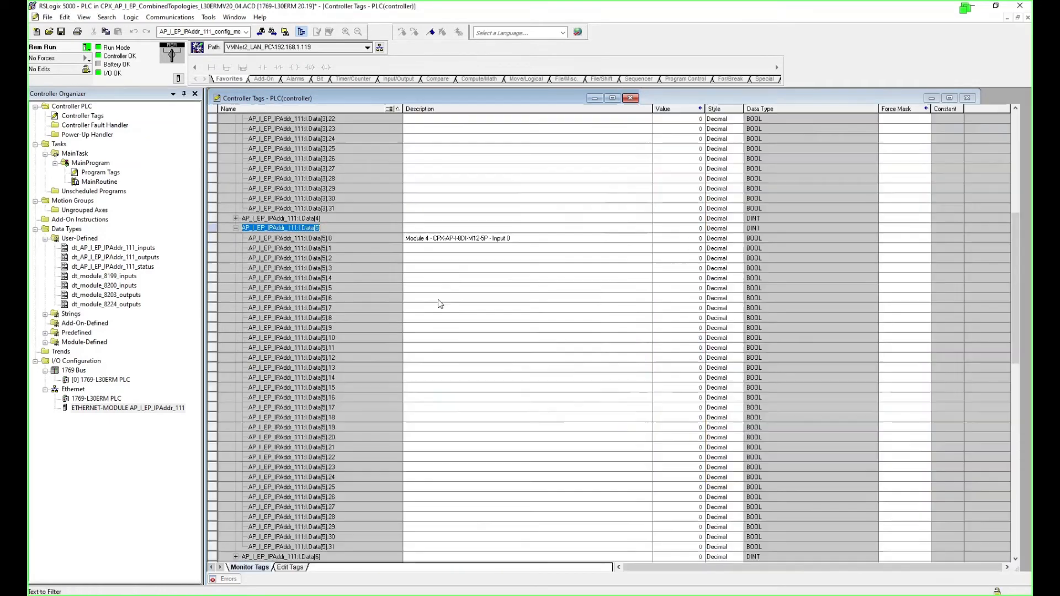
click(197, 19)
mouse_move(209, 17)
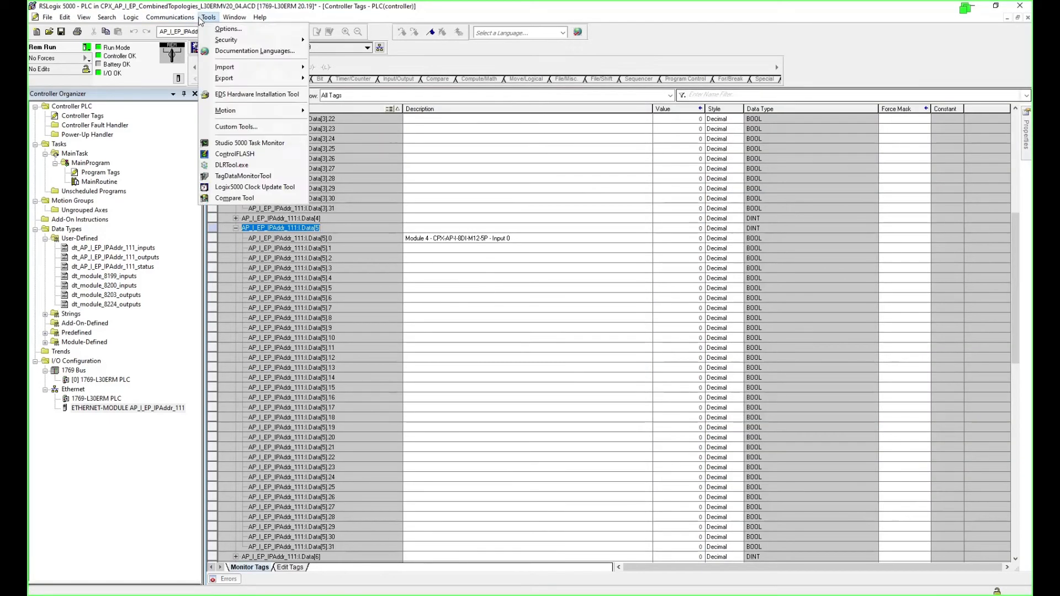
mouse_move(225, 79)
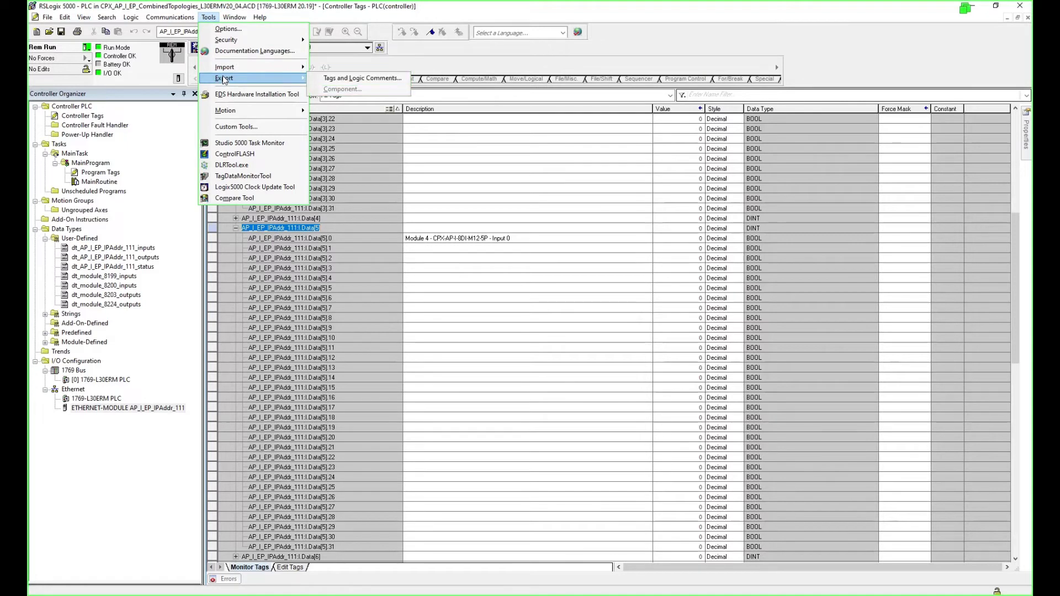
click(402, 83)
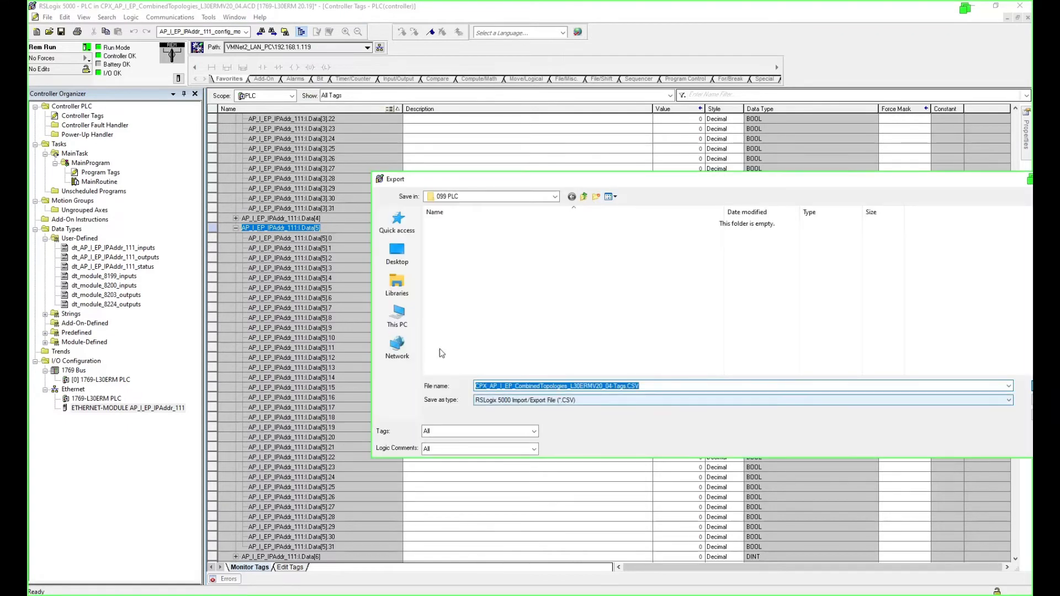
drag(620, 183, 454, 127)
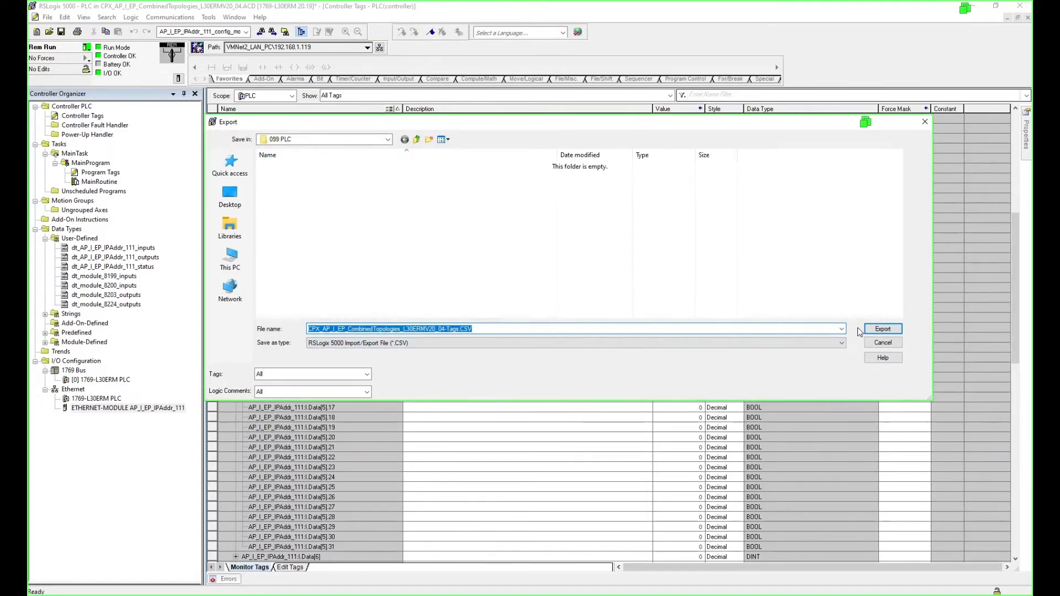
click(888, 343)
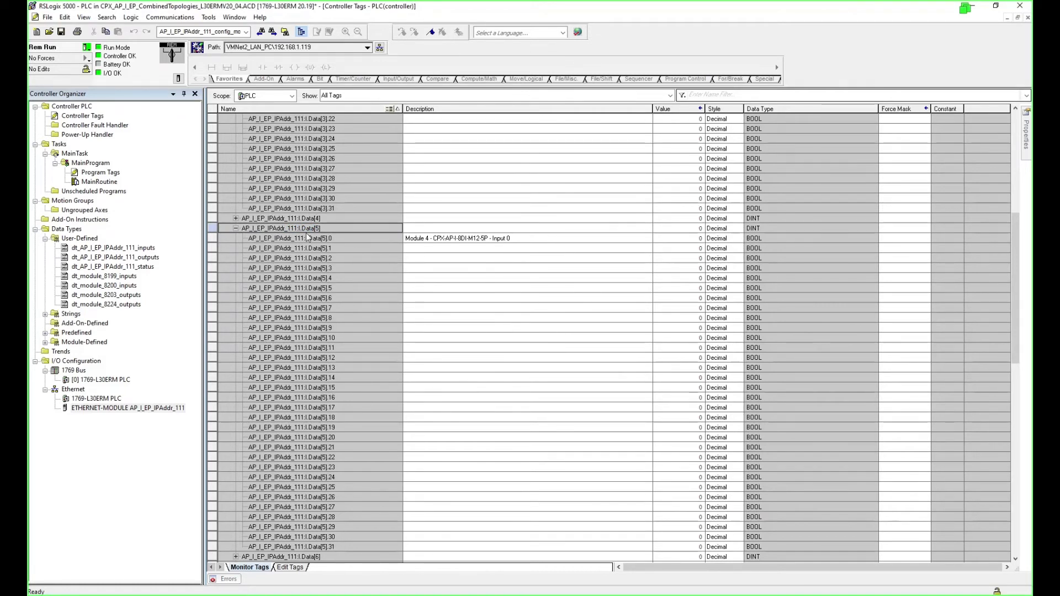
Save the RSLogix 5000 project file.
click(62, 33)
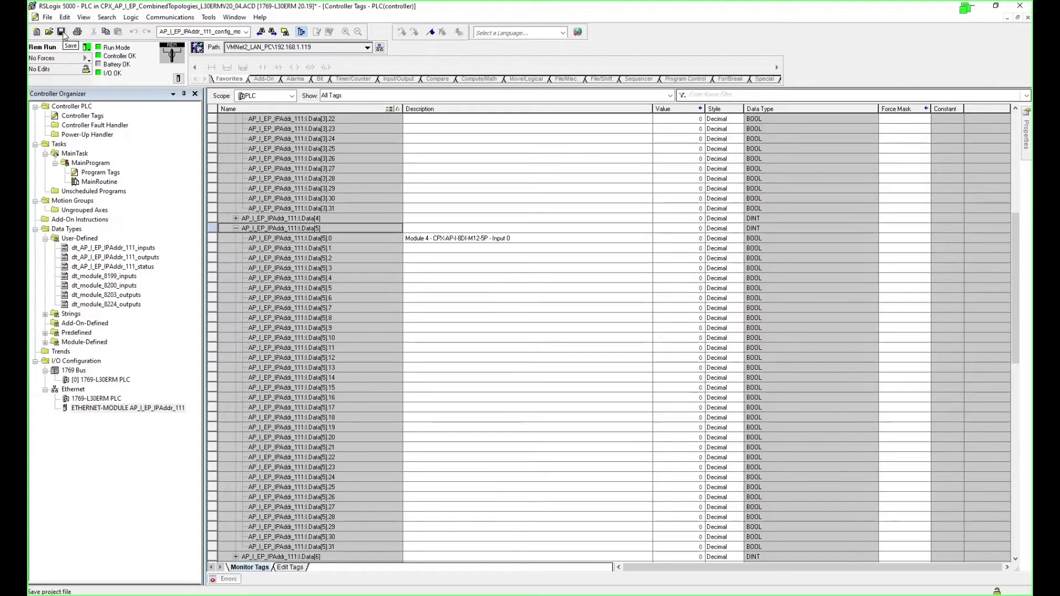
click(519, 334)
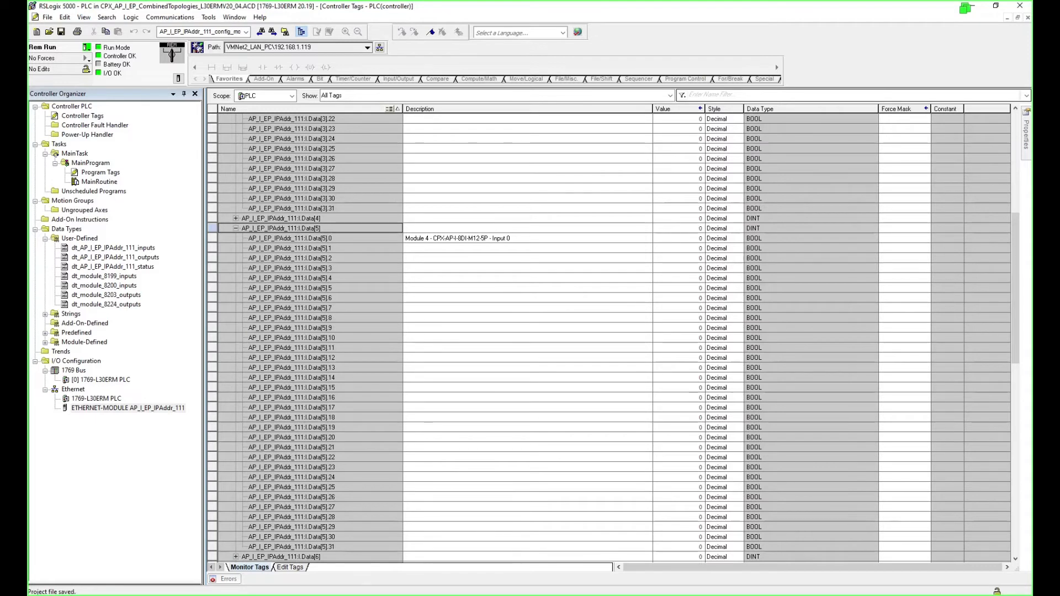
click(350, 239)
click(350, 240)
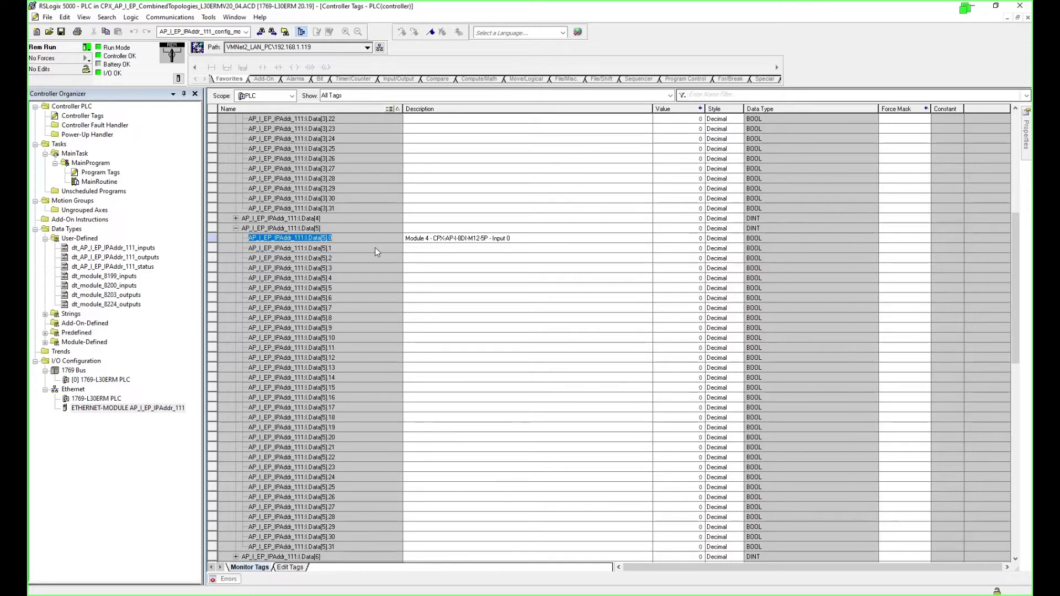
click(377, 230)
click(364, 238)
click(362, 249)
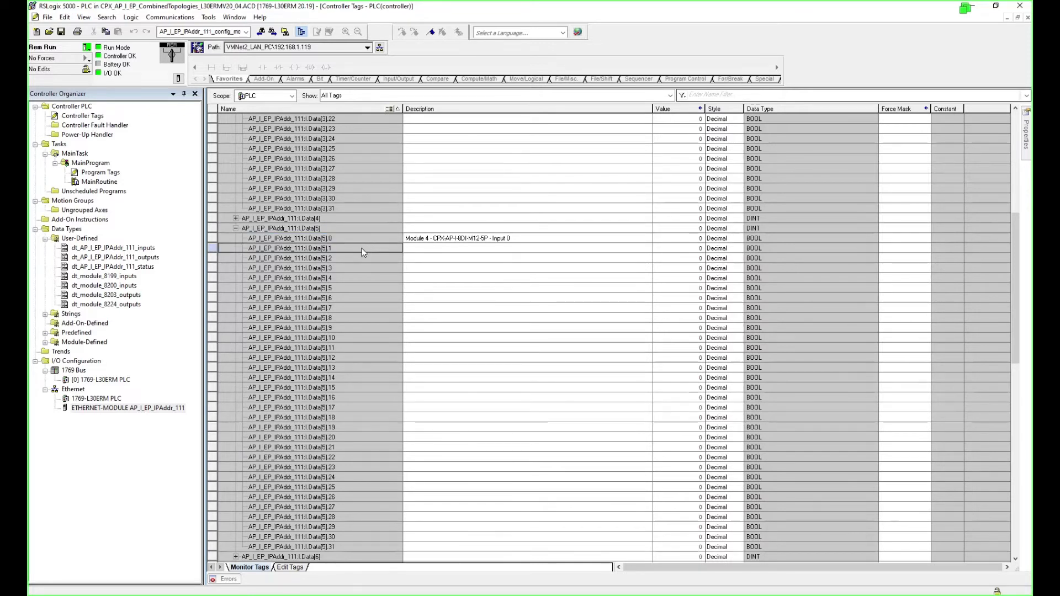
click(364, 251)
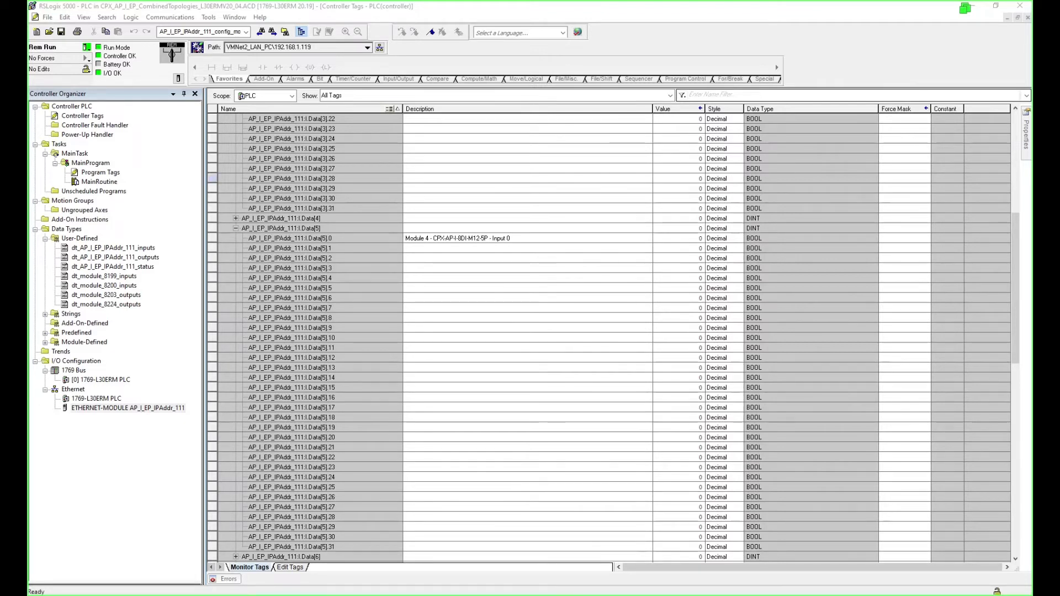
click(372, 228)
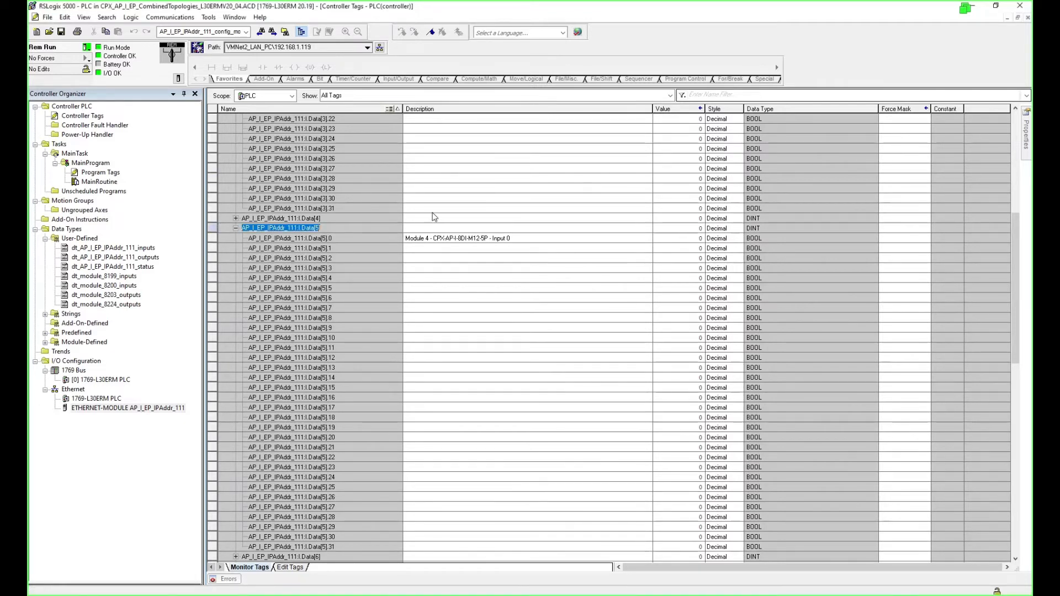
click(210, 17)
mouse_move(235, 80)
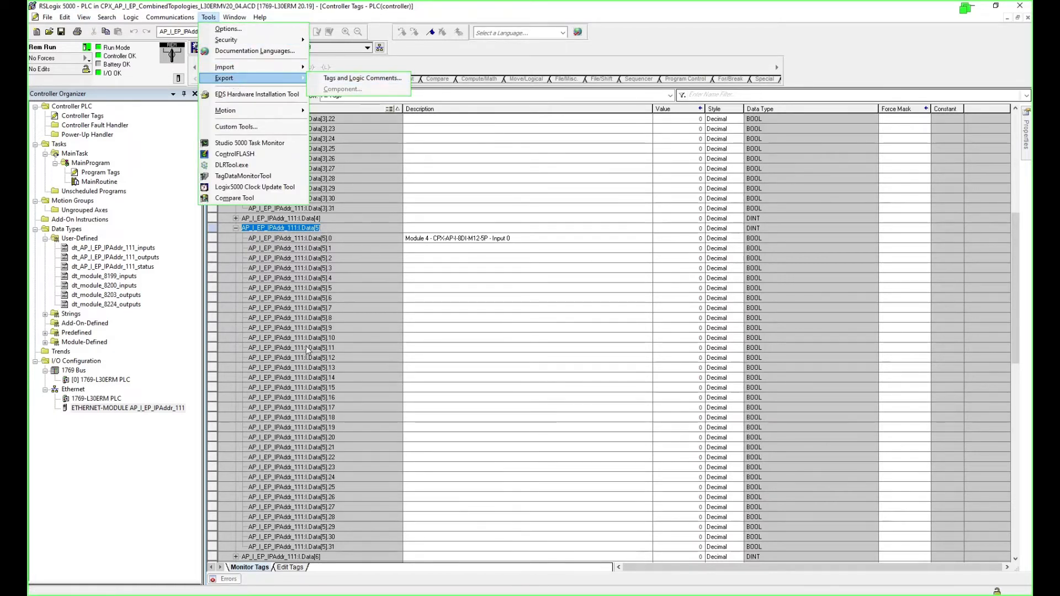
click(365, 246)
click(329, 231)
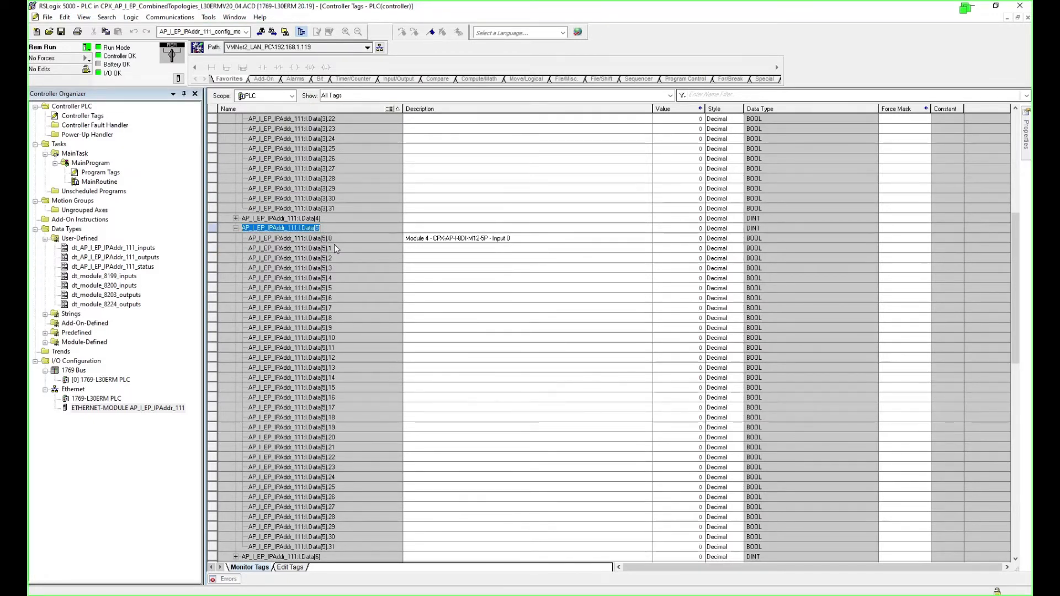
Enter "a" as the description of AP_I_EP_IPAddr_111:I.Data[5].1.
click(416, 248)
key(Return)
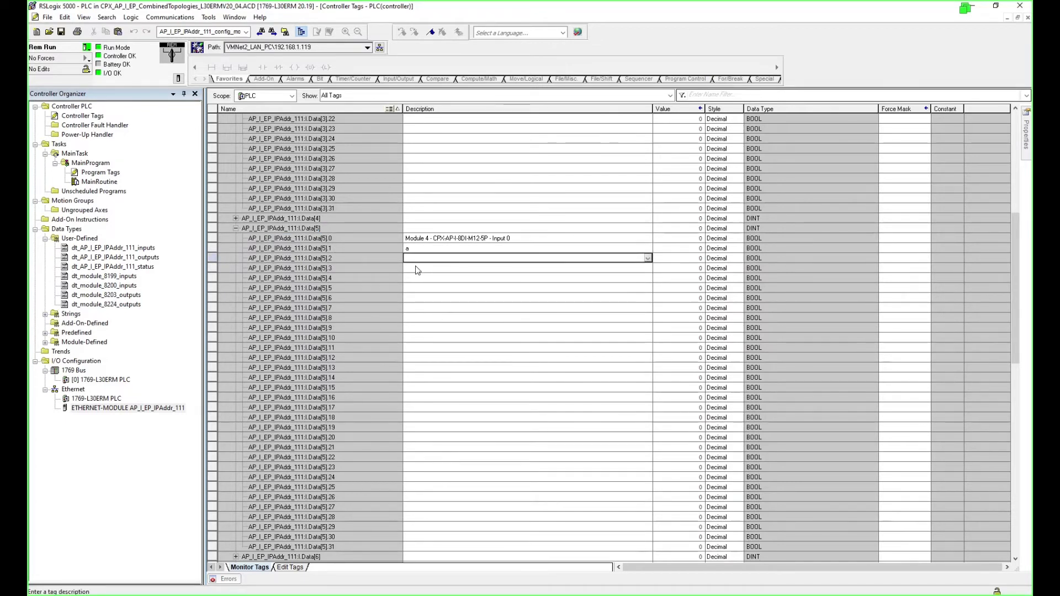
Enter "a" as the description of each AP_I_EP_IPAddr_111:I.Data[5] bit from .2 to .31, leaving out .5 and .26.
text(a)
key(Return)
text(a)
key(Return)
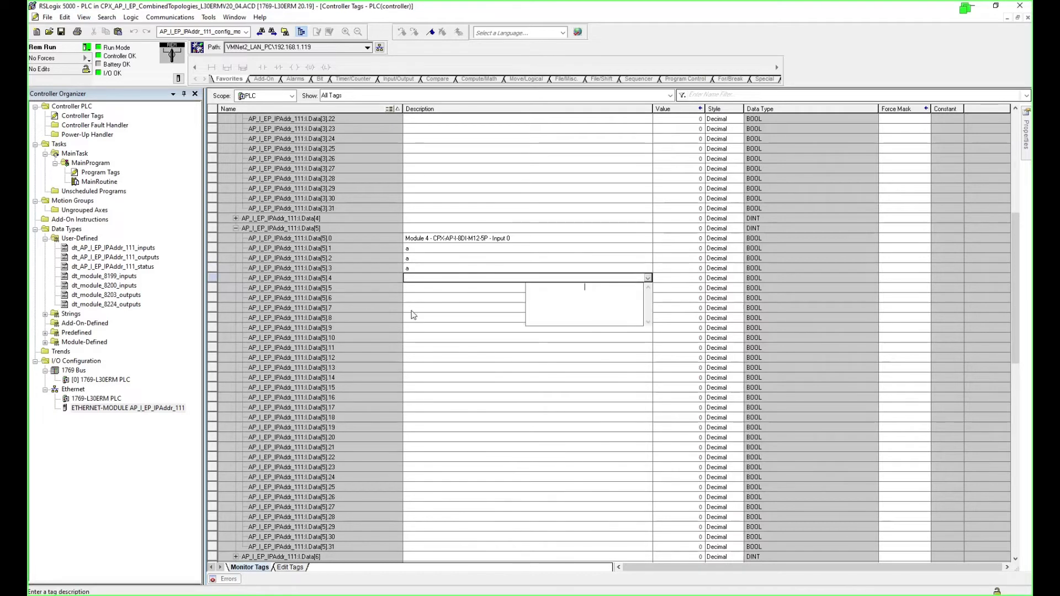
text(a)
key(Return)
key(Return)
text(a)
key(Return)
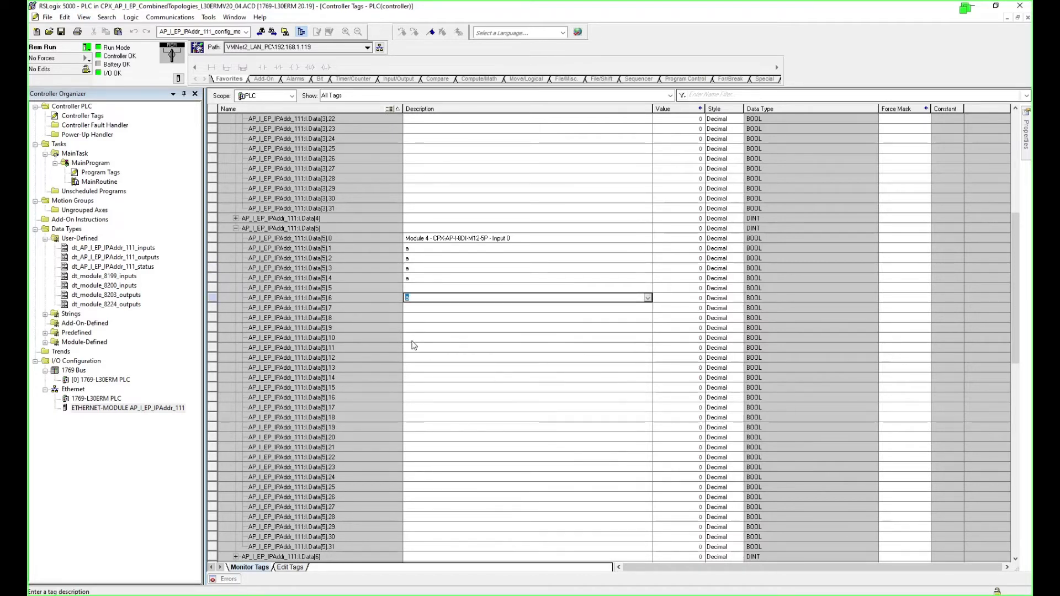
text(a)
key(Return)
text(a)
key(Return)
text(a)
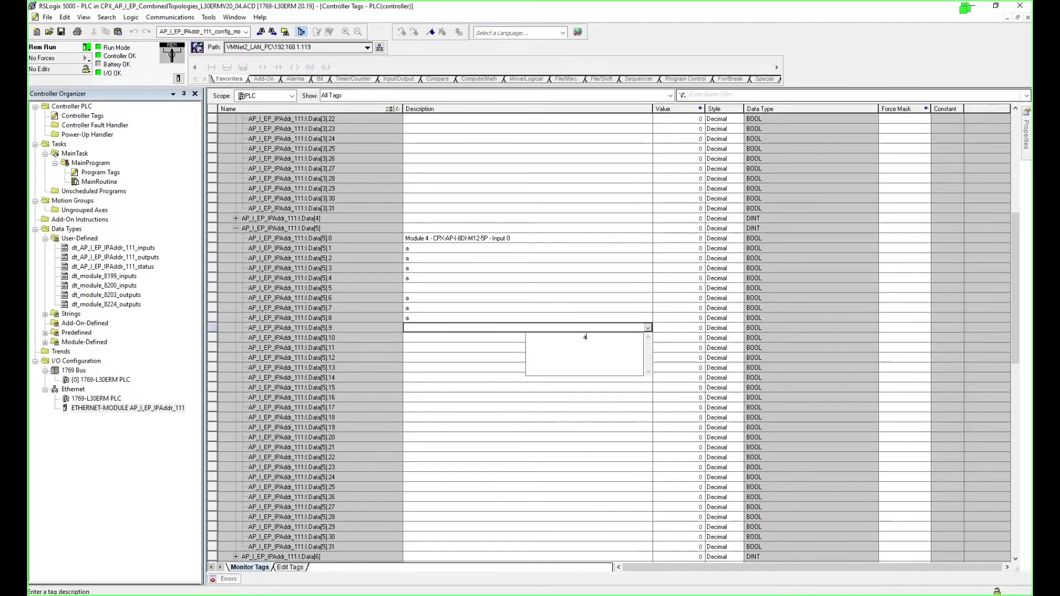
key(Return)
text(a)
key(Return)
text(a)
key(Return)
text(a)
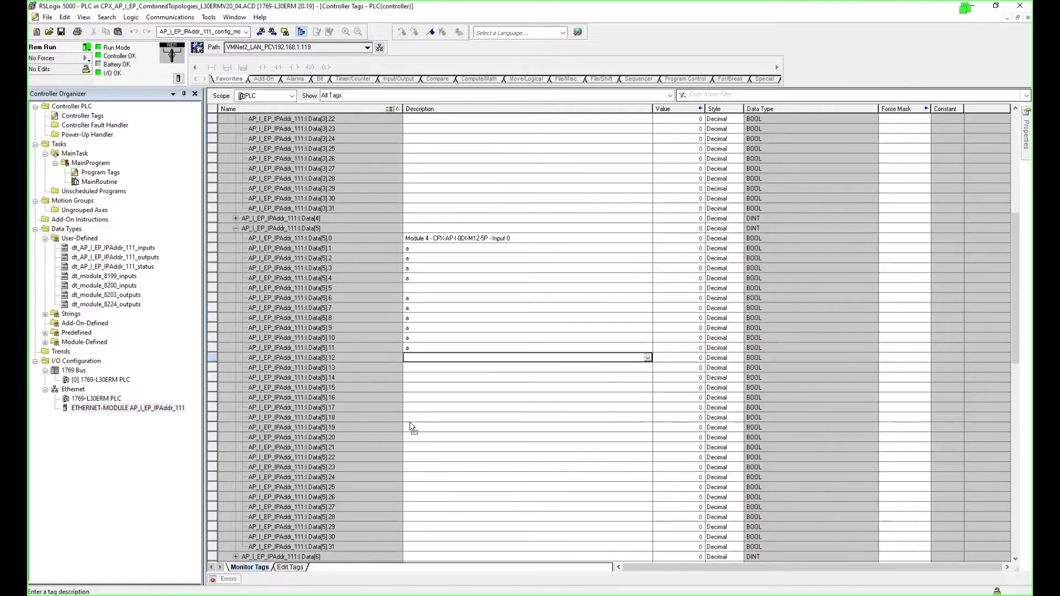
key(Return)
text(a)
key(Return)
text(a)
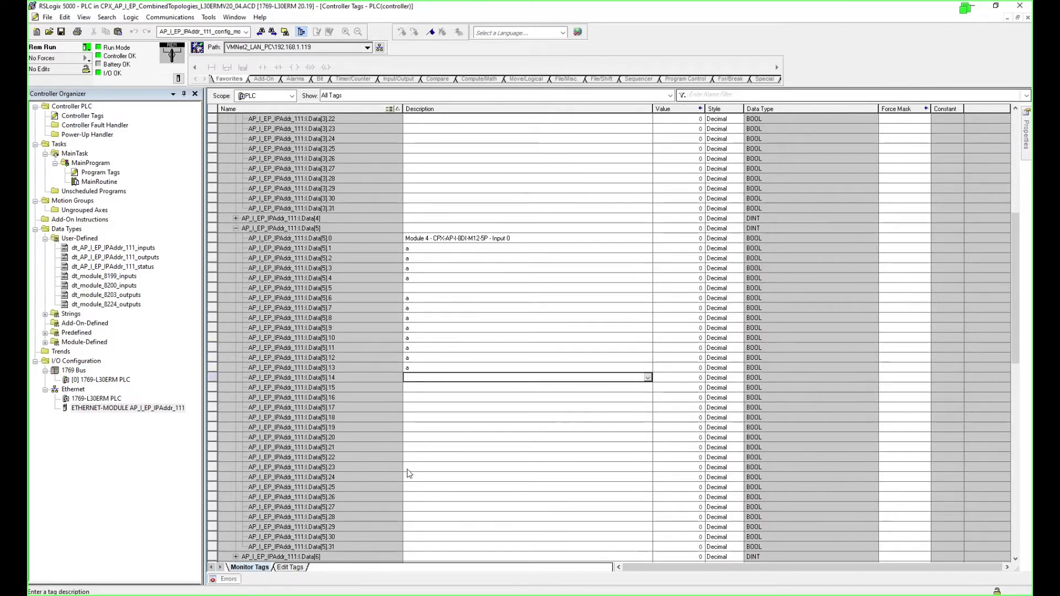
key(Return)
text(a)
key(Return)
text(a)
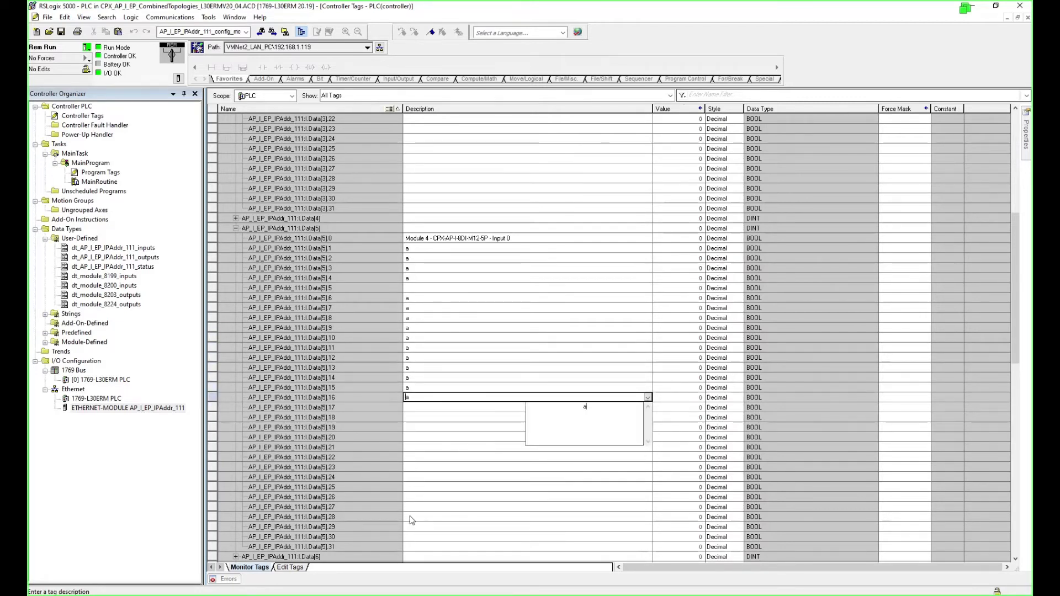
key(Return)
text(a)
key(Return)
text(a)
key(Return)
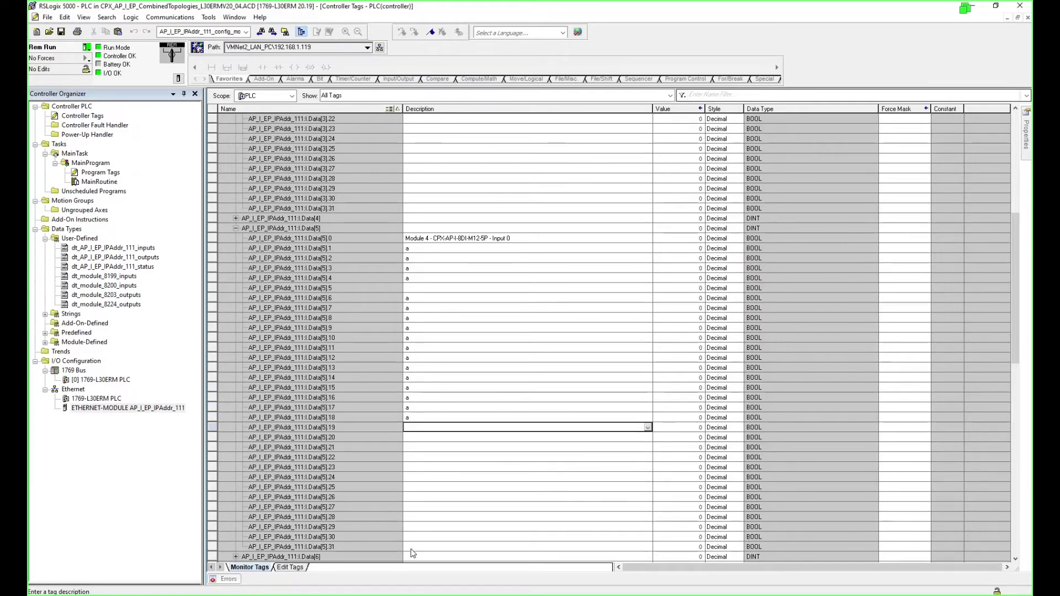
text(a)
key(Return)
text(a)
key(Return)
text(a)
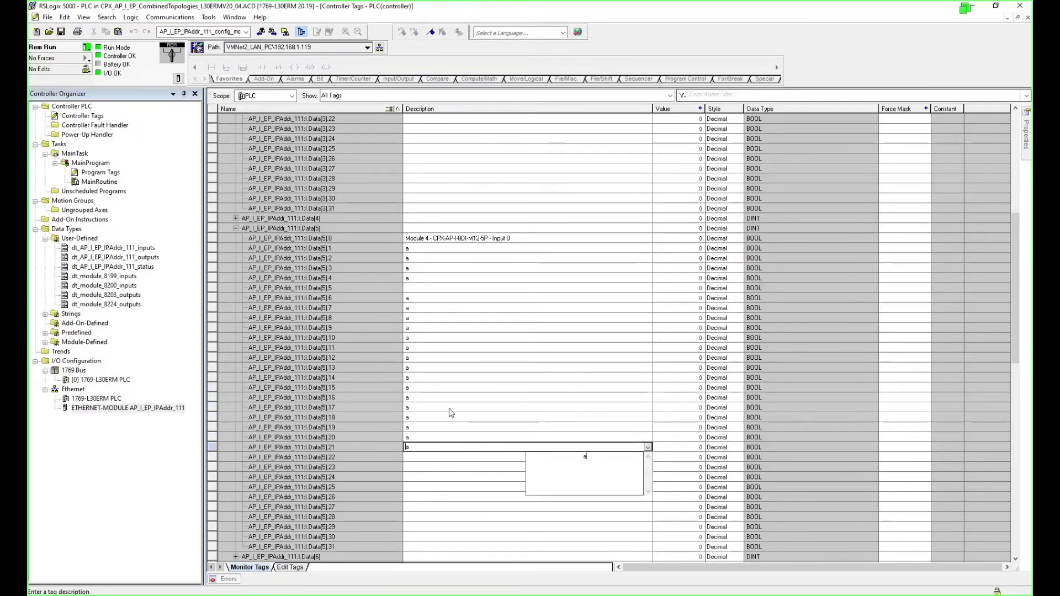
key(Return)
text(a)
key(Return)
text(a)
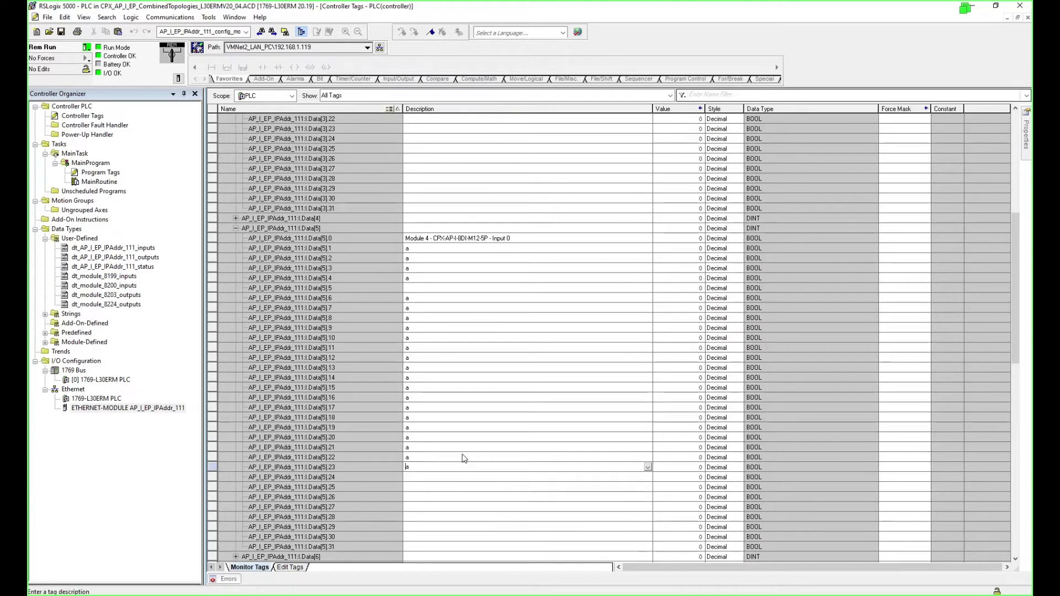
key(Return)
text(a)
key(Return)
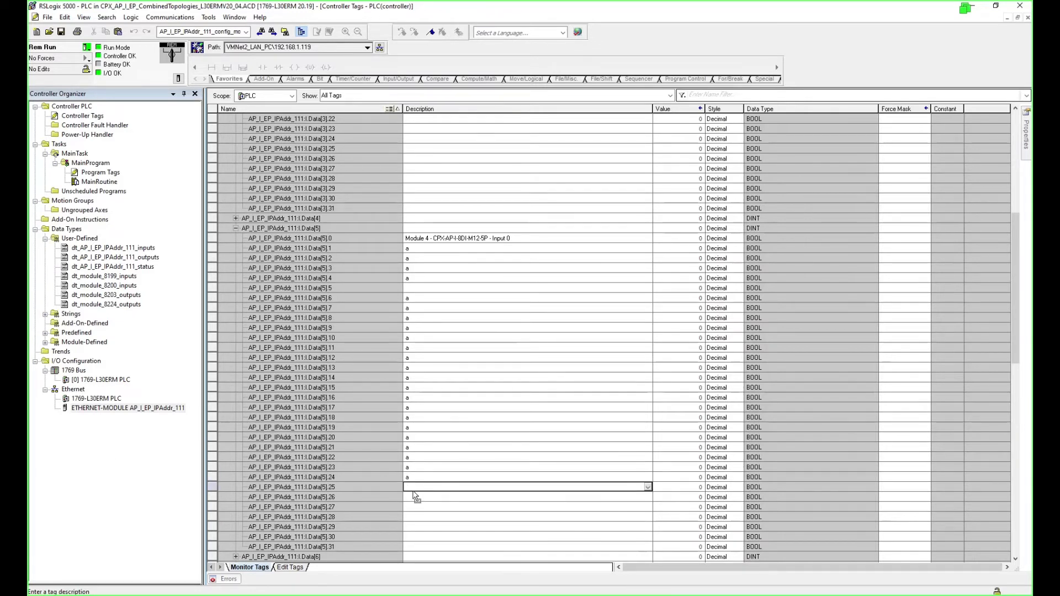
text(a)
click(414, 506)
text(a)
key(Return)
text(a)
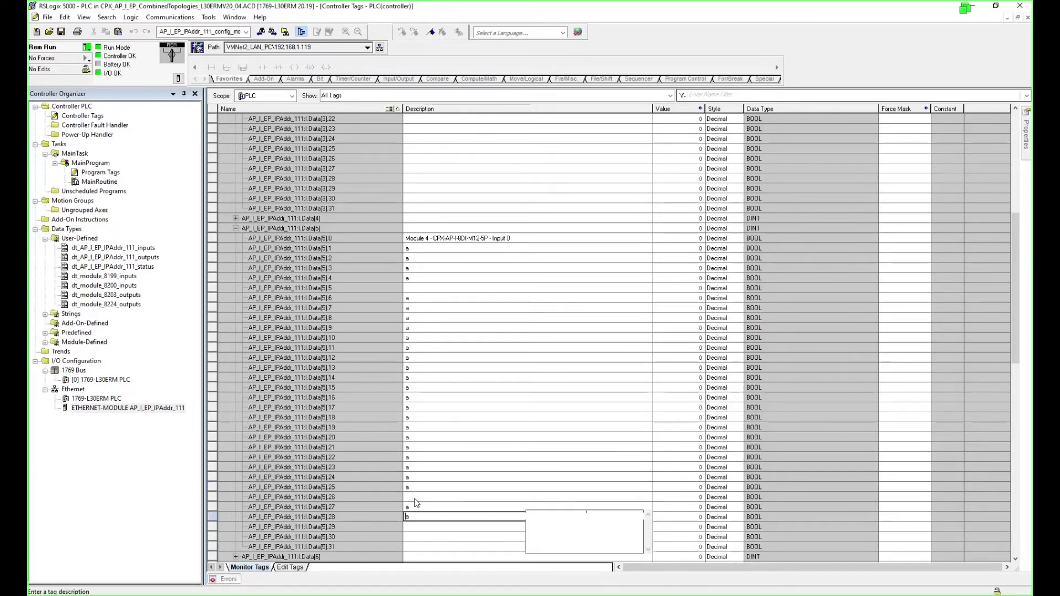
key(Return)
text(a)
key(Return)
text(a)
key(Return)
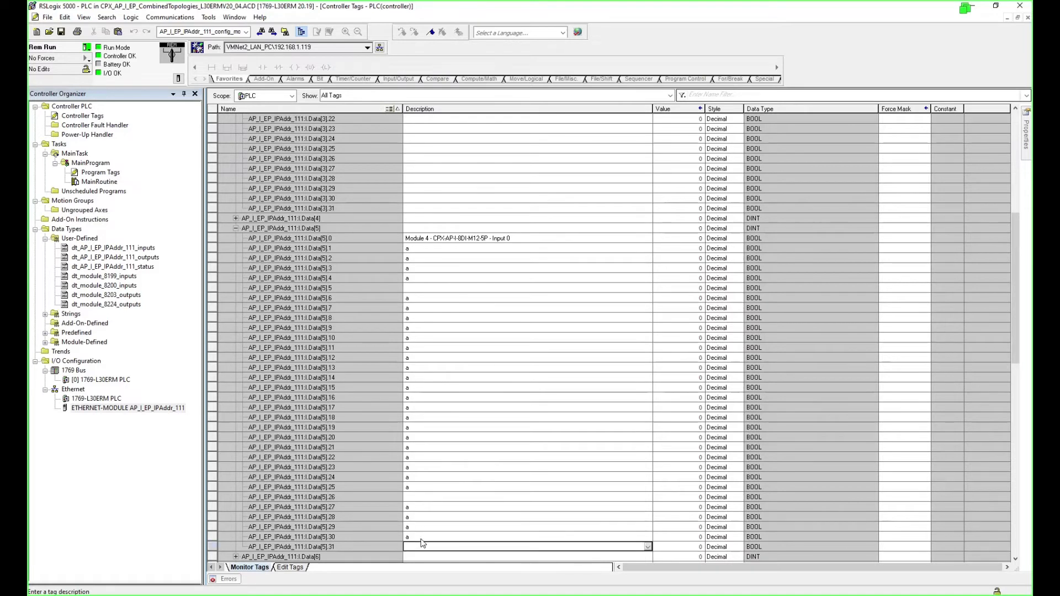
text(a)
Fill in the skipped descriptions of AP_I_EP_IPAddr_111:I.Data[5].26 and .5 with "a".
click(409, 497)
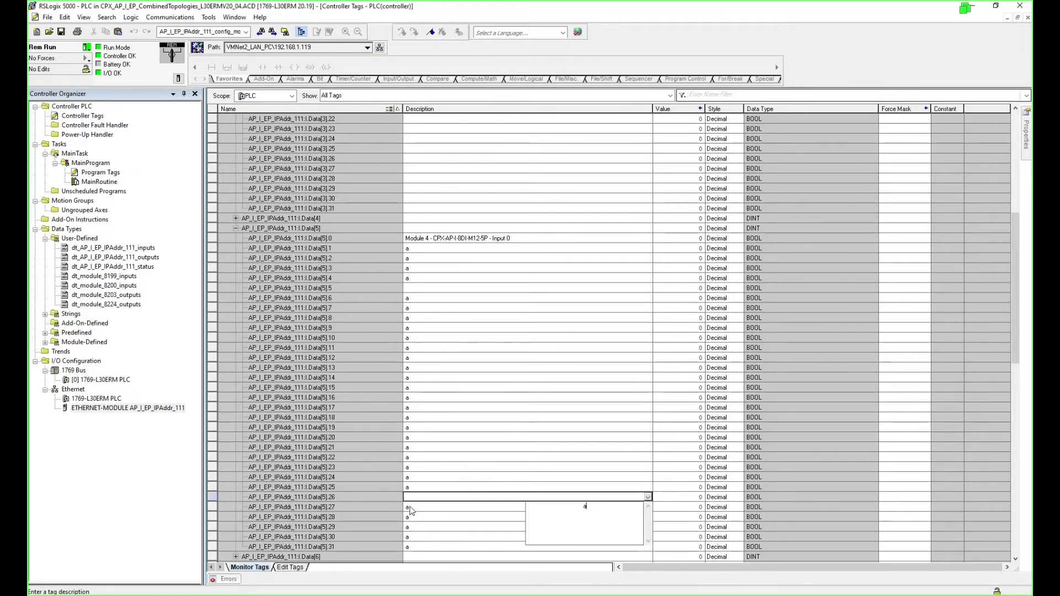
text(a)
click(422, 286)
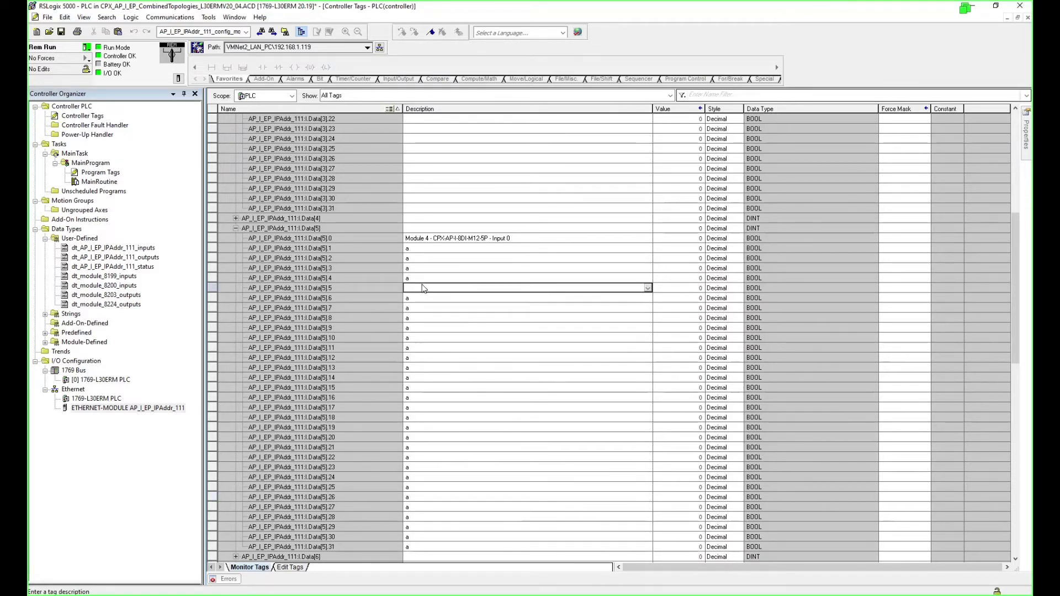
click(336, 278)
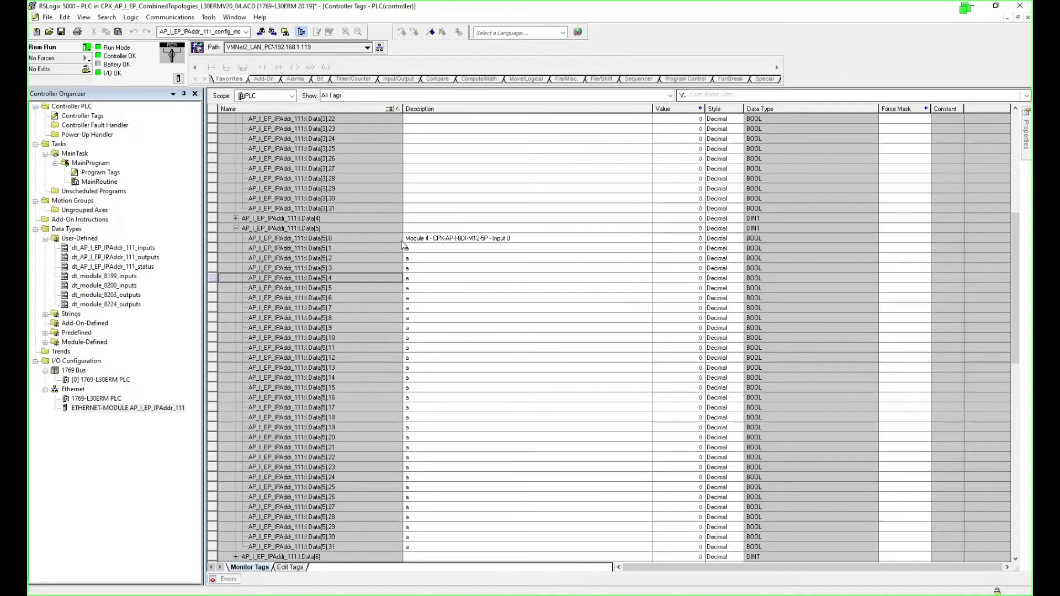
click(330, 240)
click(328, 227)
click(330, 227)
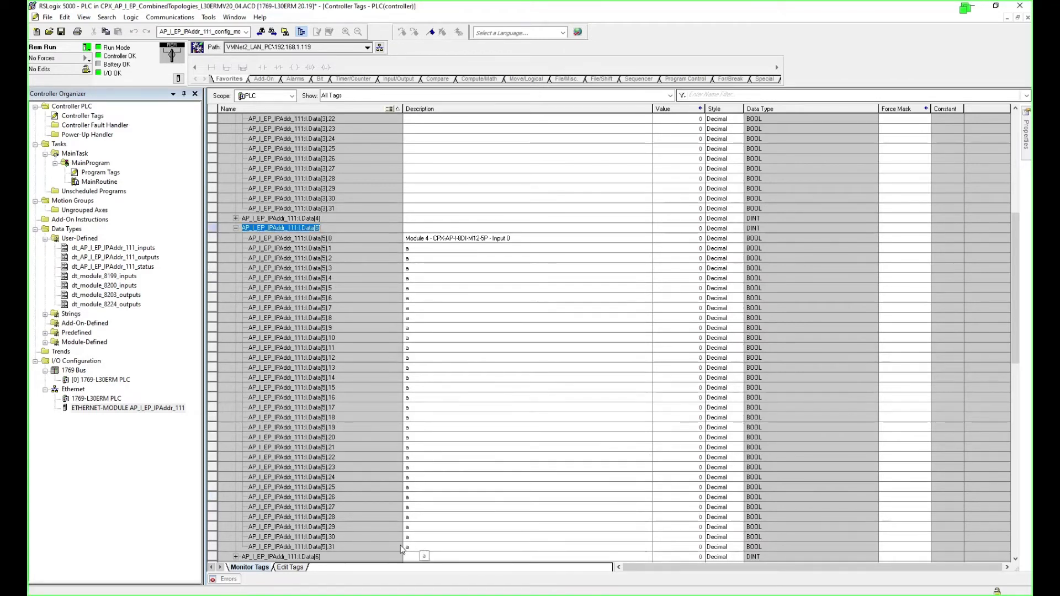
Export all tags and logic comments to CPX_AP_I_EP_CombinedTopologies_L30ERMV20_04-Tags.CSV in the 099 PLC folder, overwriting the existing file.
click(208, 17)
mouse_move(231, 80)
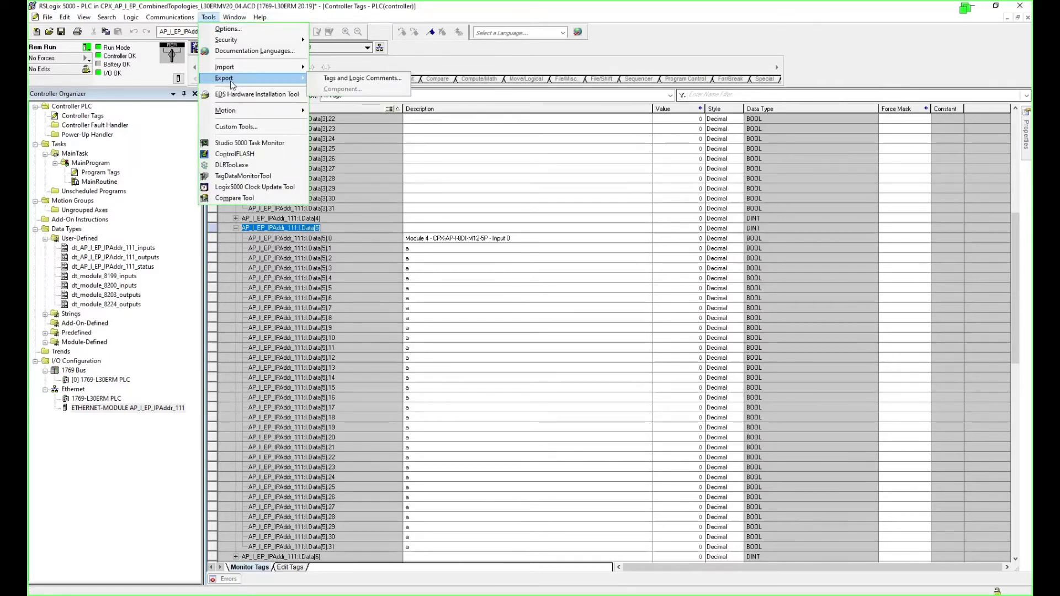
click(343, 89)
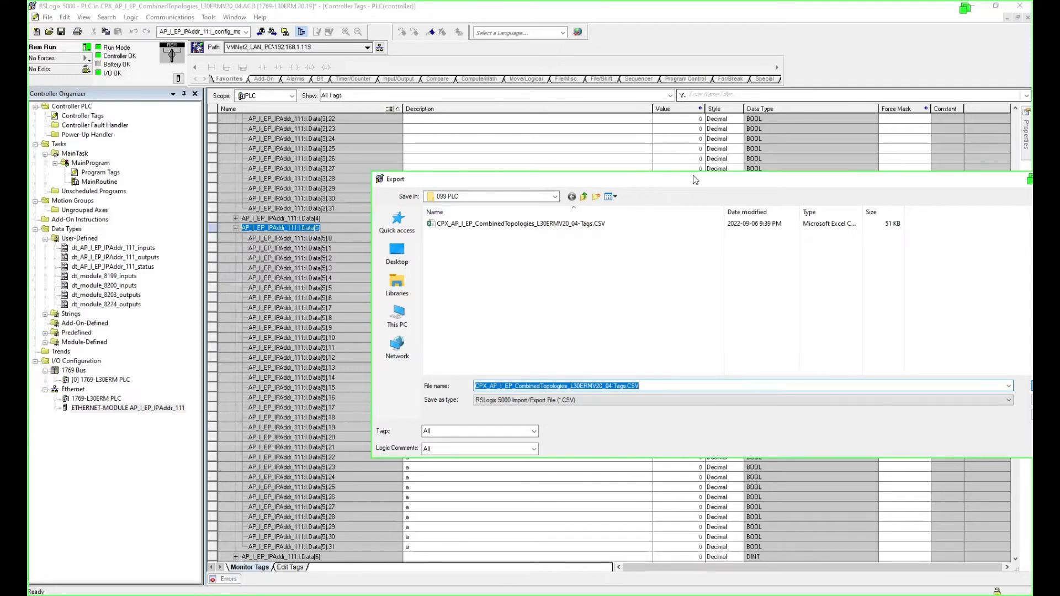
drag(694, 183, 420, 96)
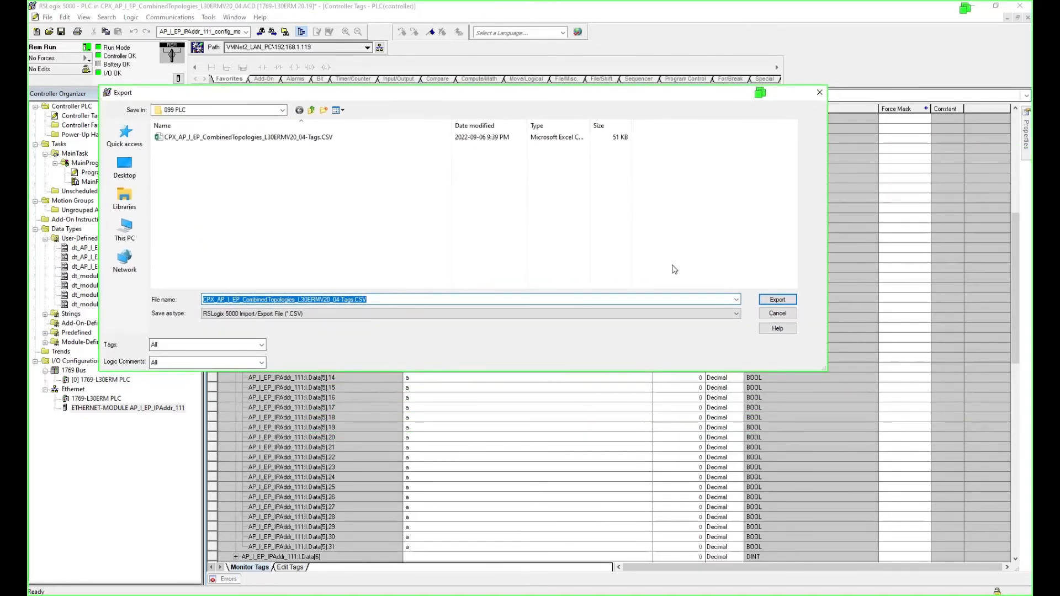
click(778, 304)
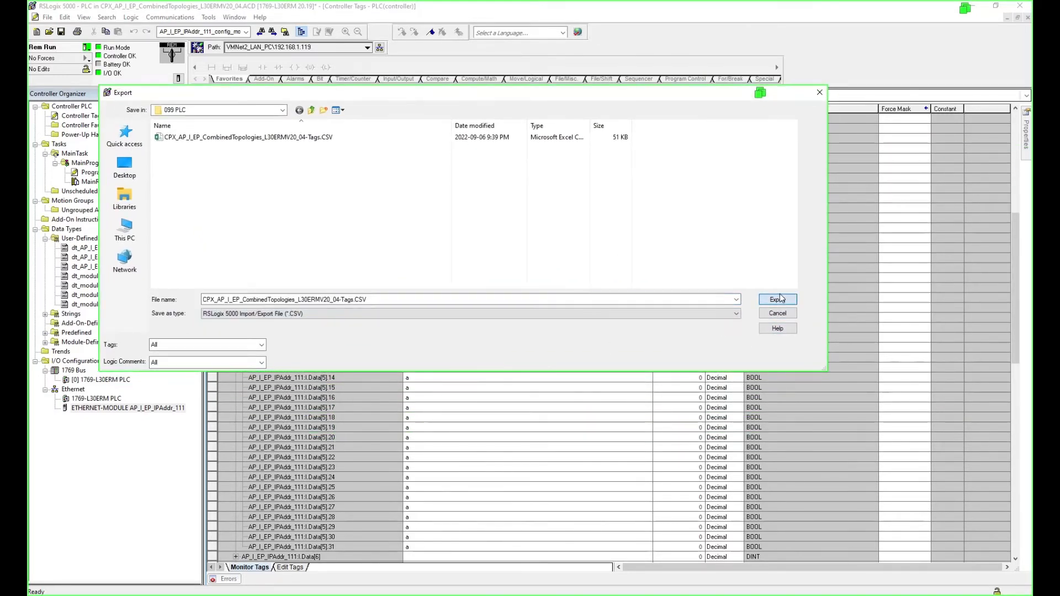
click(491, 269)
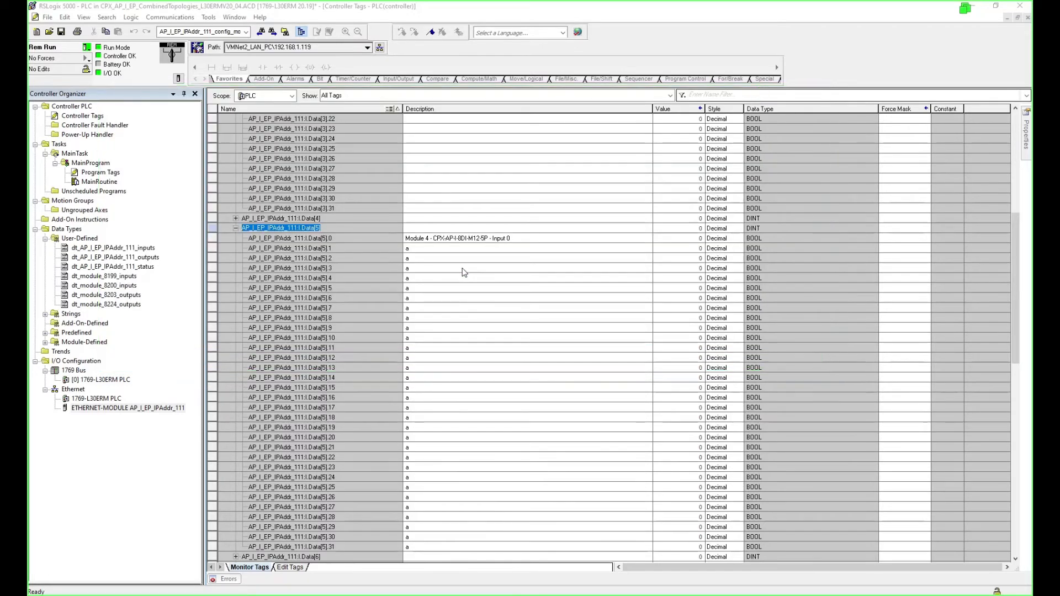
Switch to Total Commander, open CPX_AP_I_EP_CombinedTopologies_L30ERMV20_04-Tags.CSV in Excel, and enlarge its window to about half the screen's width.
click(672, 593)
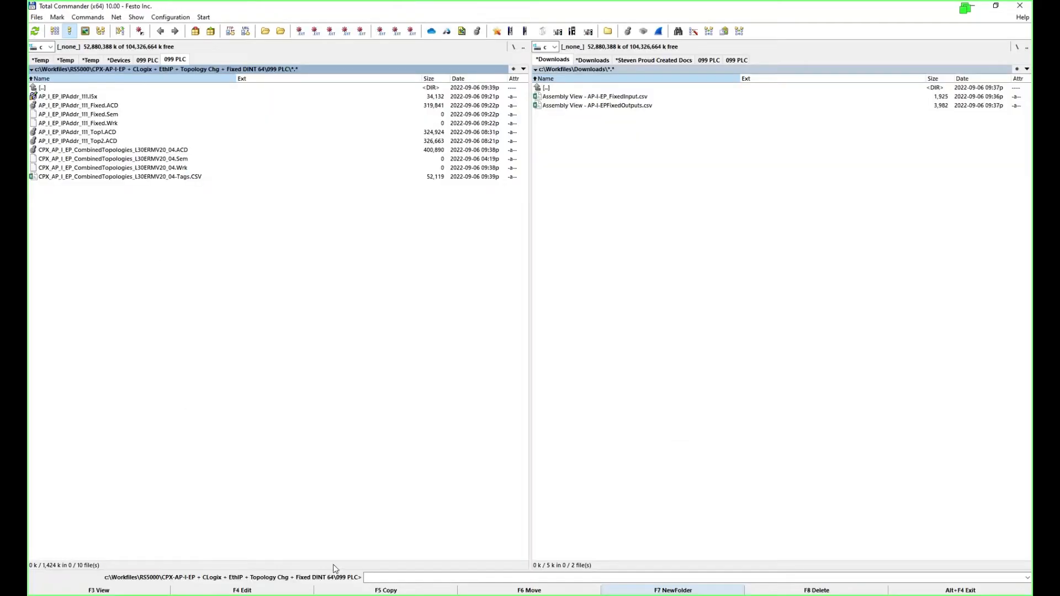
click(163, 177)
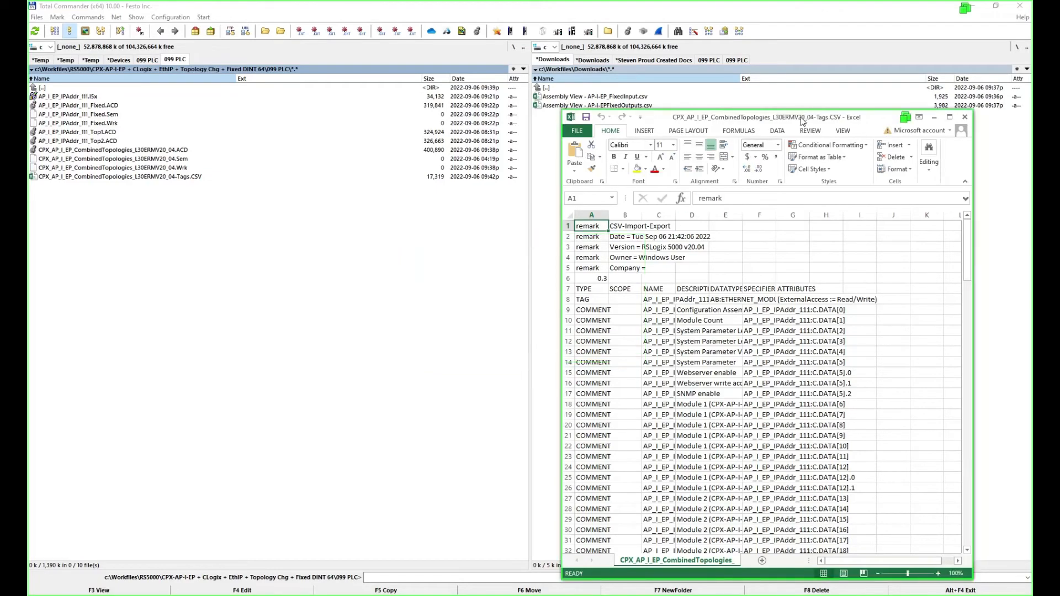
drag(802, 120, 274, 13)
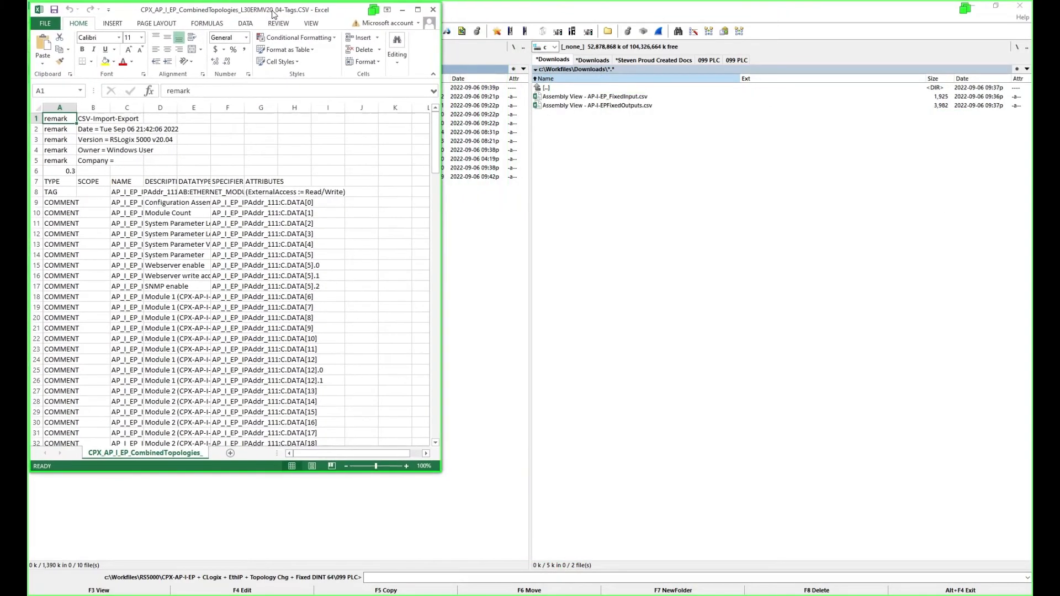
drag(441, 472, 525, 588)
click(261, 276)
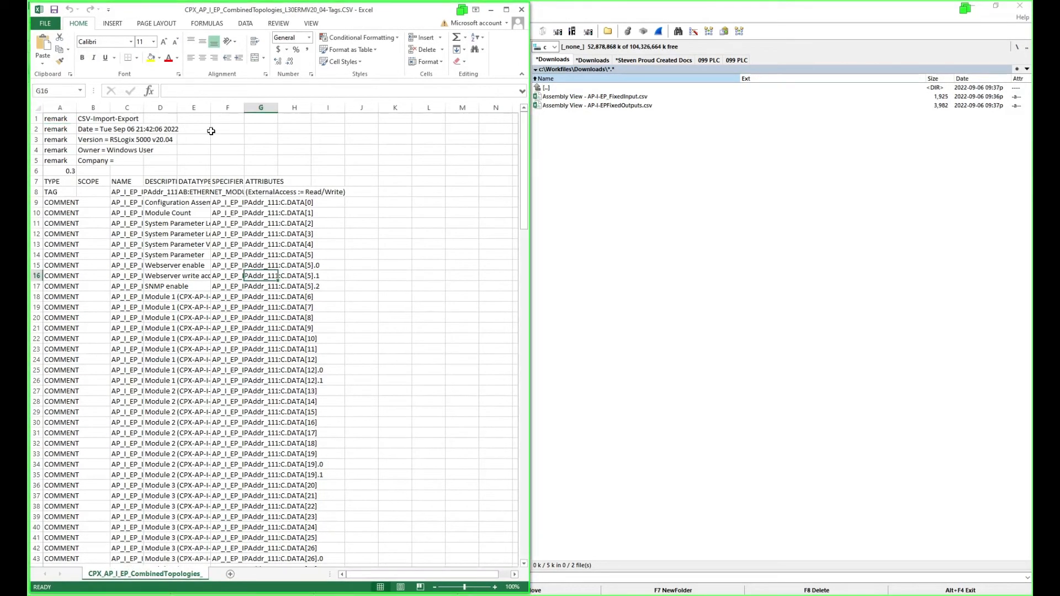
Widen the DESCRIPTION, NAME and SPECIFIER columns to fit their contents and maximize the workbook window.
drag(180, 111, 382, 114)
click(170, 182)
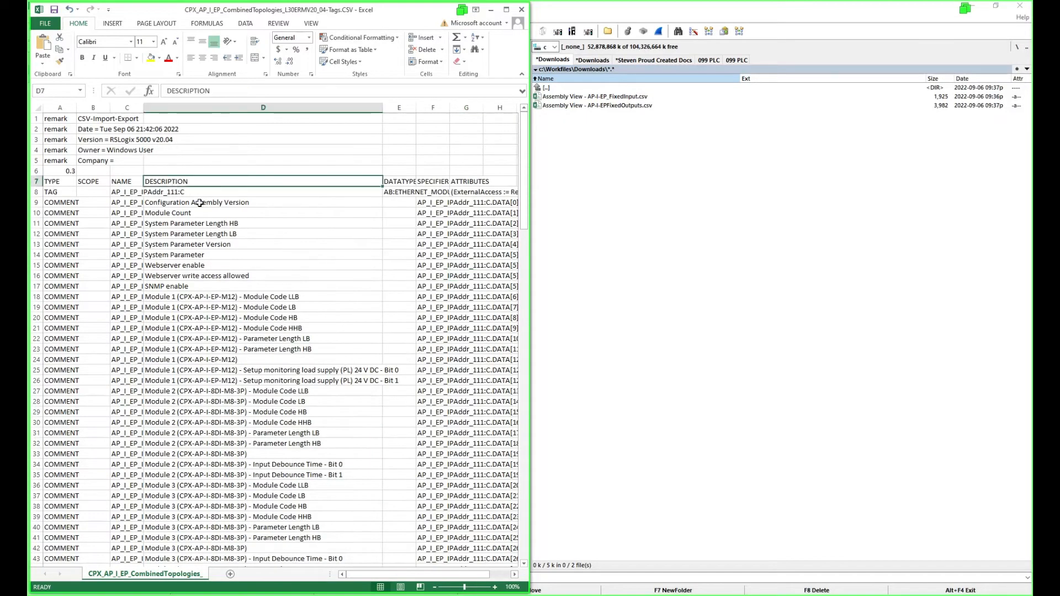
drag(140, 110, 201, 118)
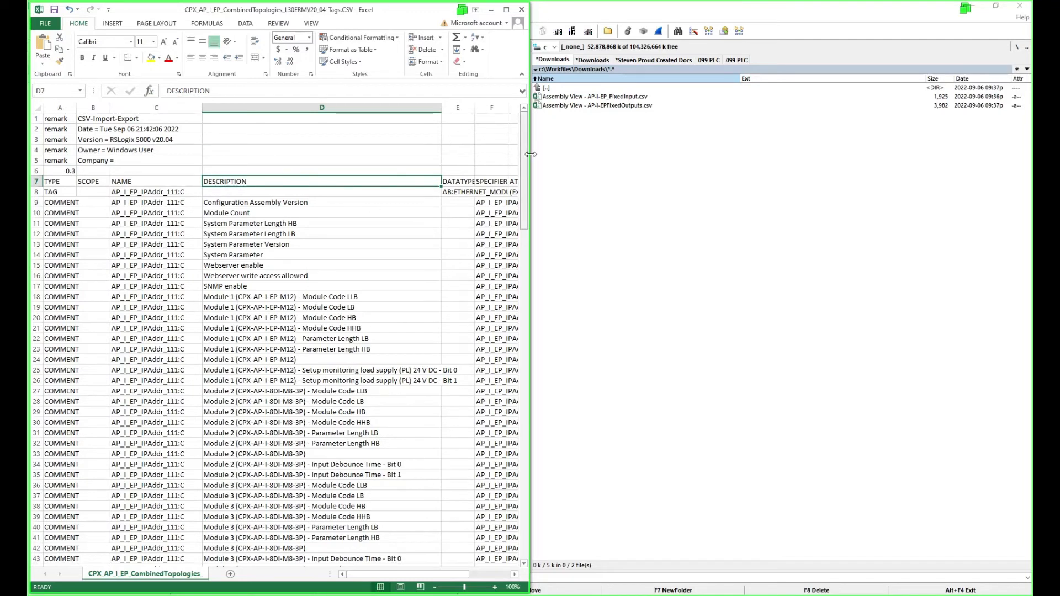
click(507, 10)
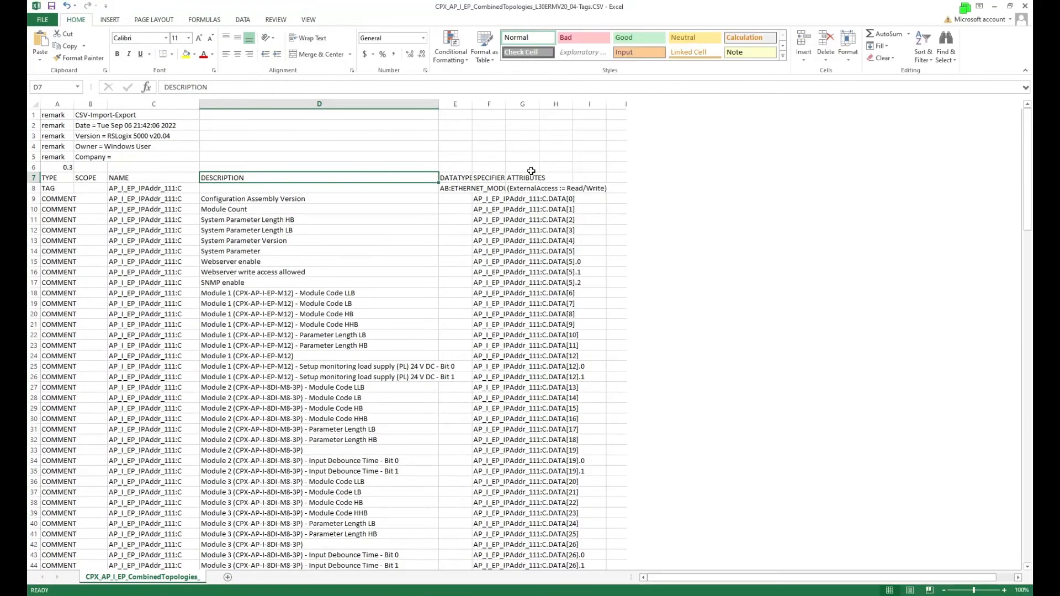
drag(506, 105, 588, 125)
click(571, 258)
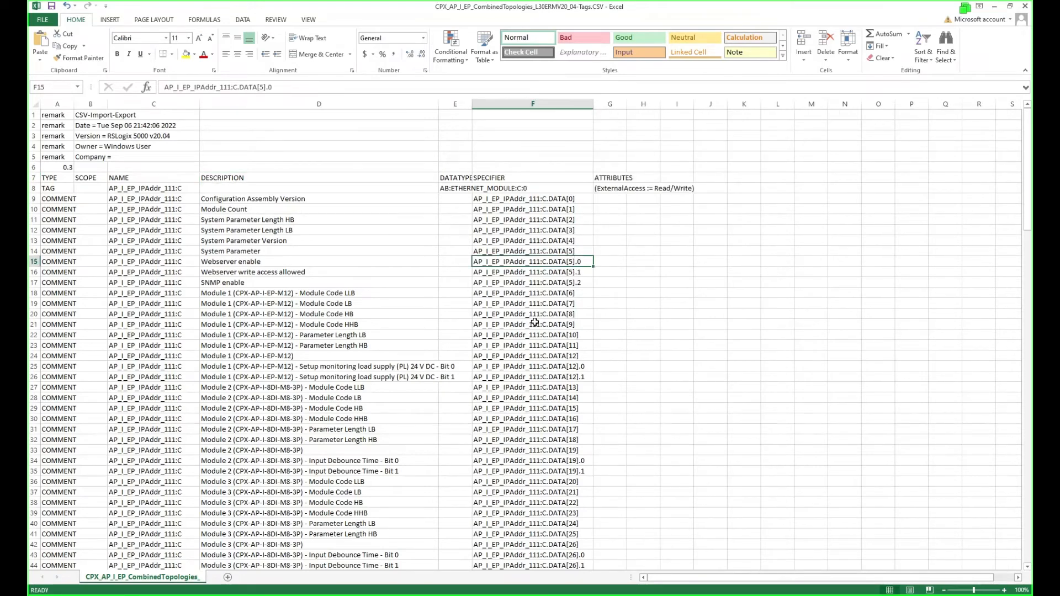
Examine how the exported names, descriptions and specifiers correspond, down to the AP_I_EP_IPAddr_111:I.DATA[5] comment rows.
click(535, 323)
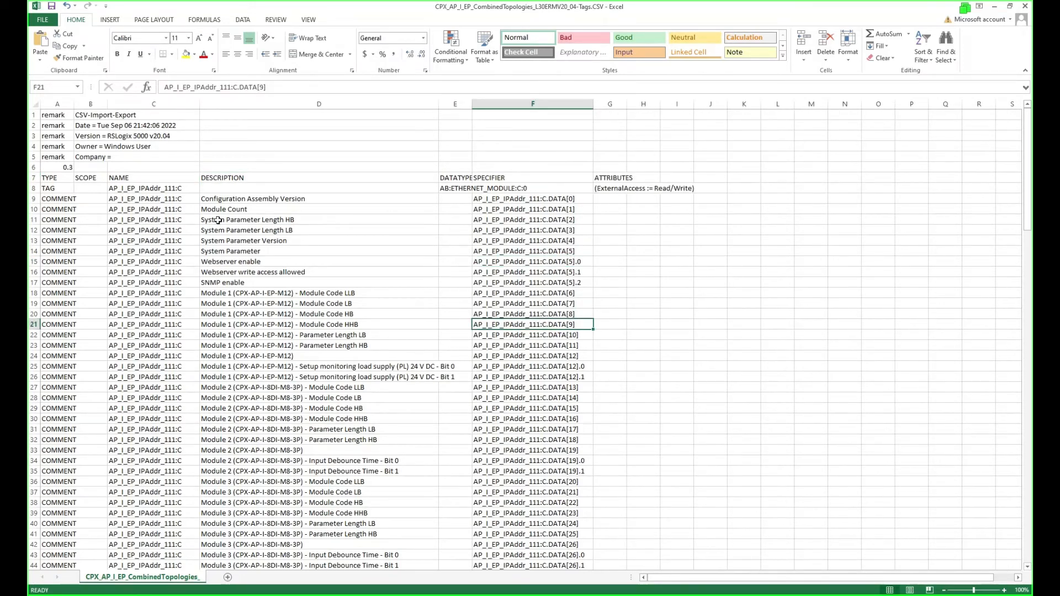
click(178, 200)
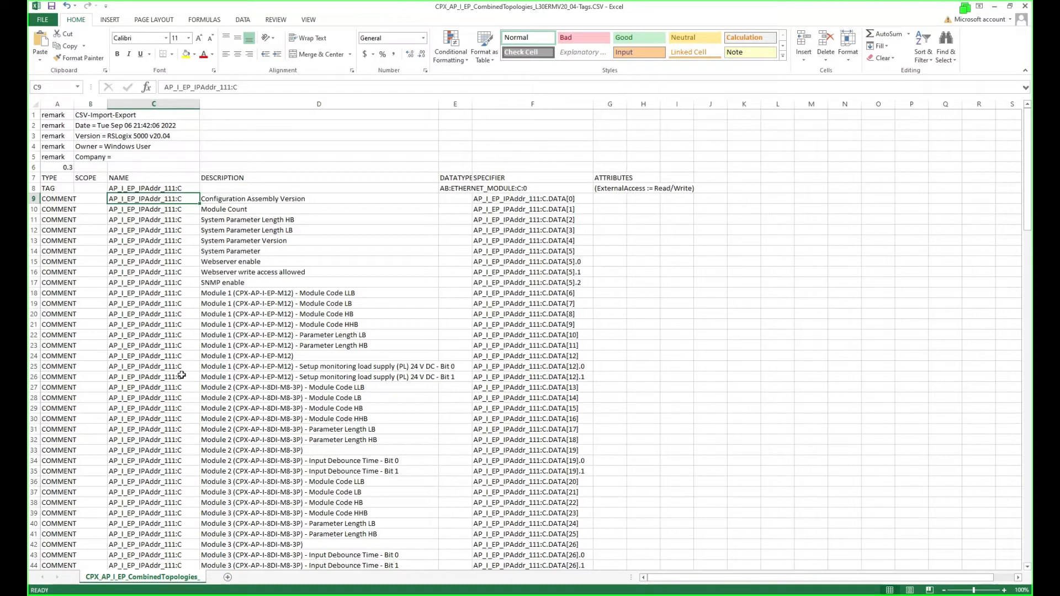
scroll(318, 438, down, 20)
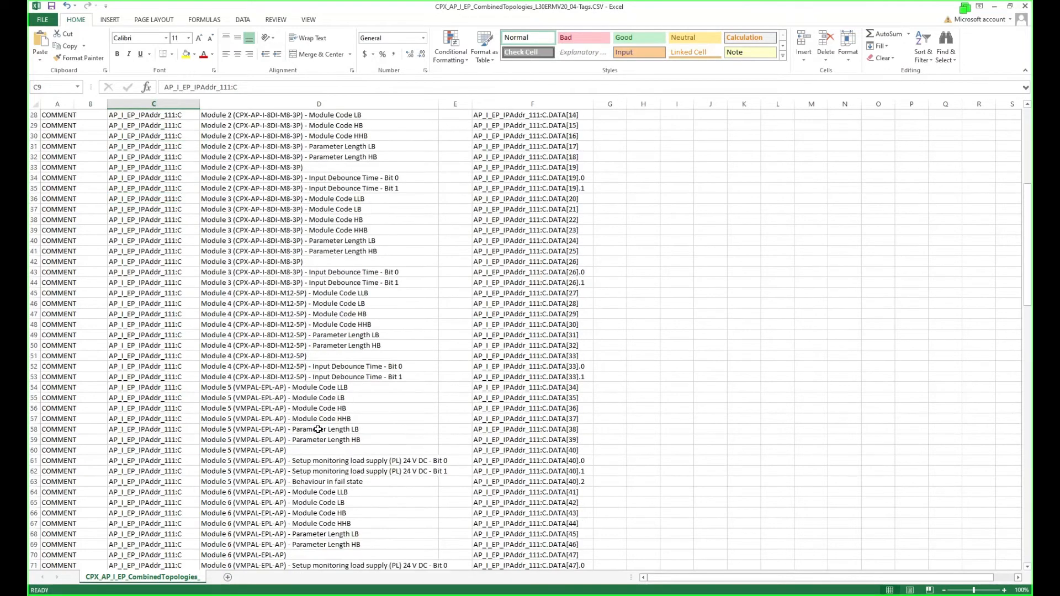
click(242, 438)
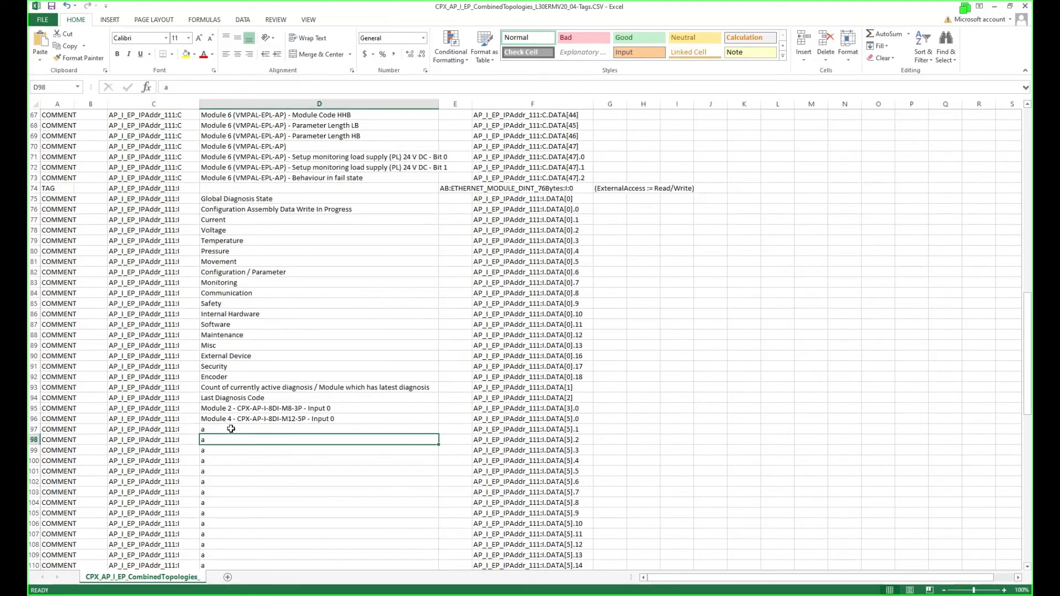
click(231, 430)
scroll(259, 442, down, 4)
scroll(259, 444, down, 2)
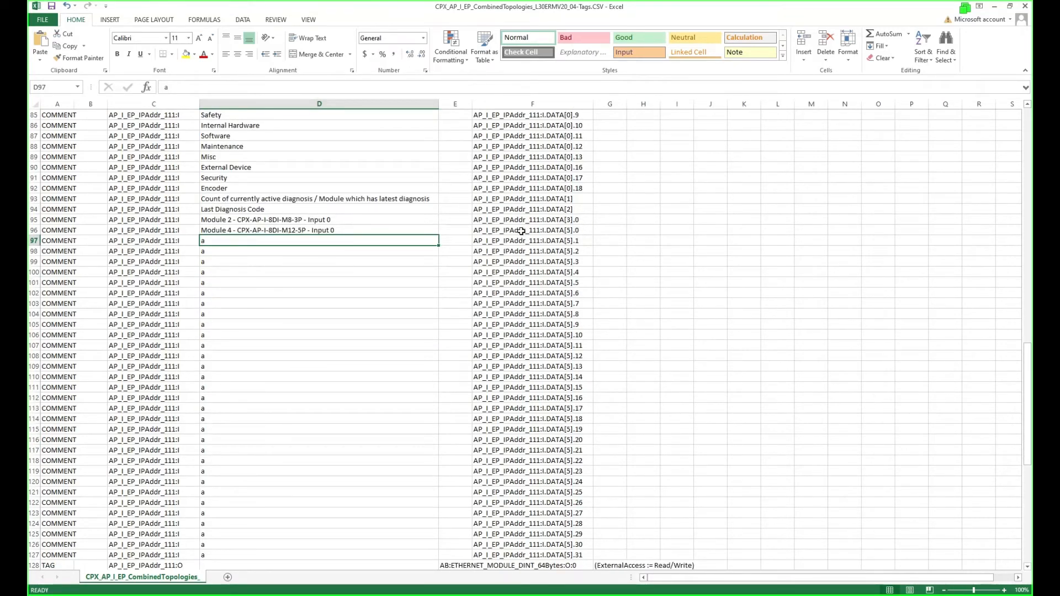
click(546, 230)
click(357, 232)
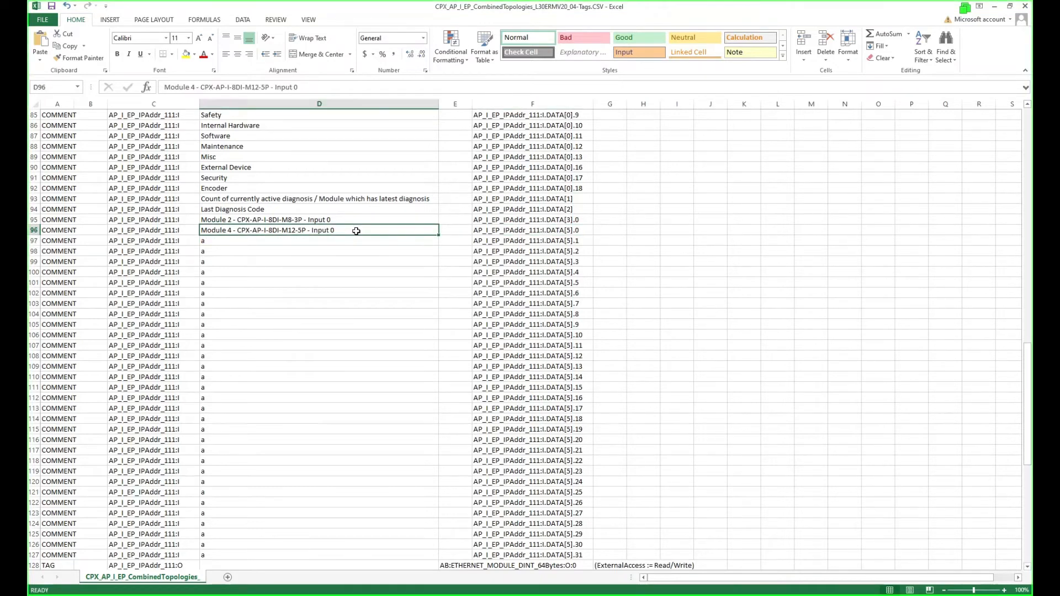
Insert a copy of comment row 96 above itself and set the copy's specifier to AP_I_EP_IPAddr_111:I.DATA[5].
click(355, 242)
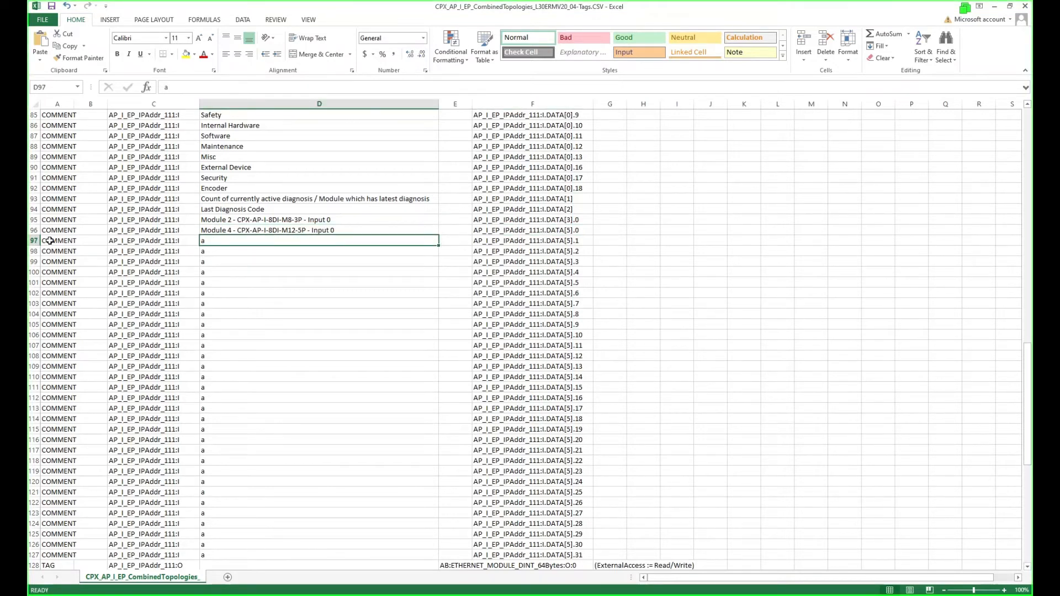
click(34, 230)
key(ctrl+c)
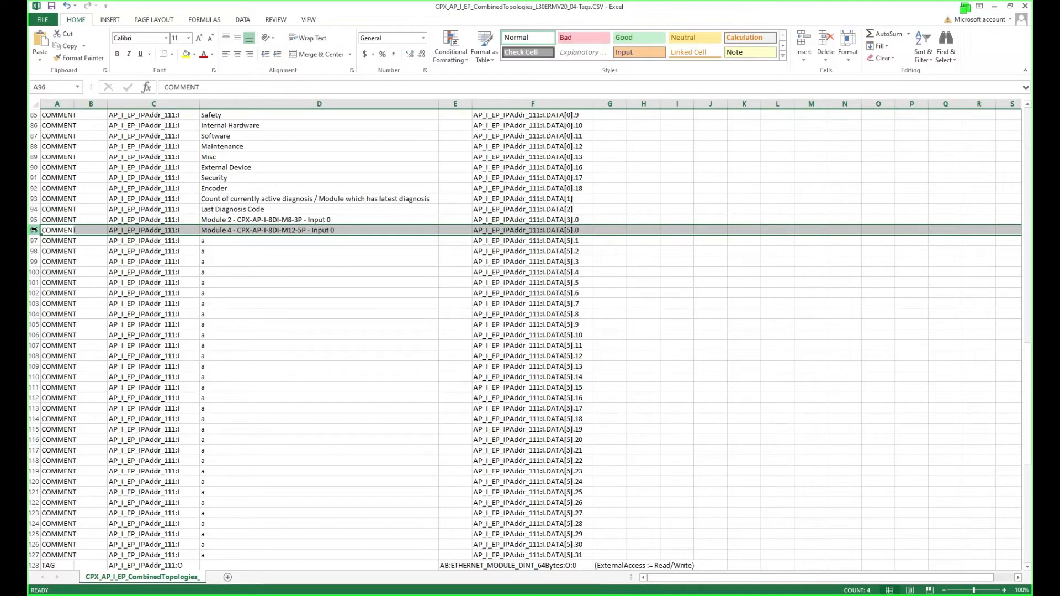
right_click(34, 230)
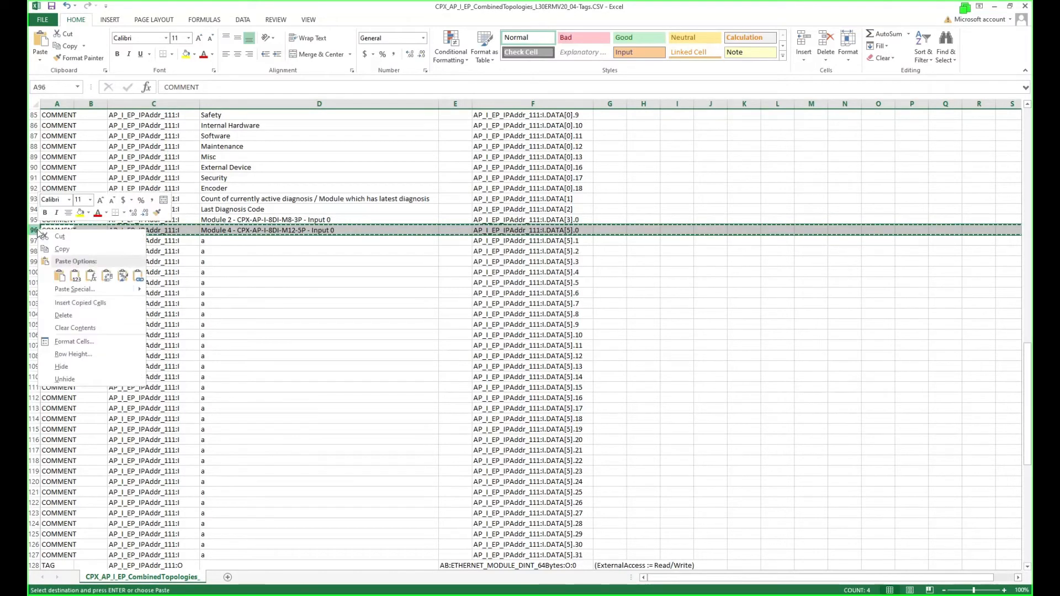
click(63, 304)
click(583, 232)
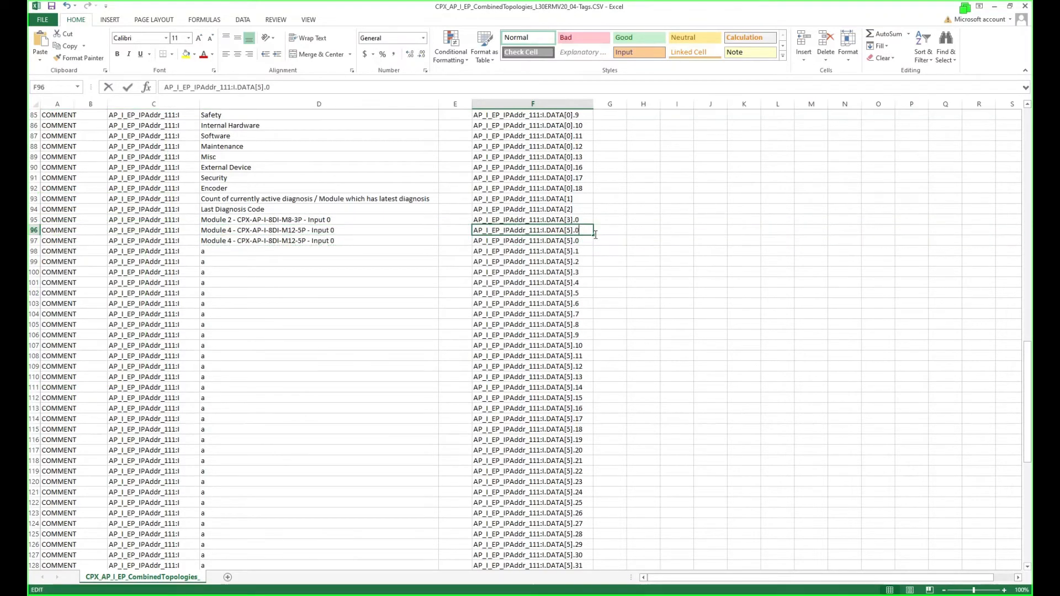
double_click(587, 233)
key(BackSpace)
click(357, 241)
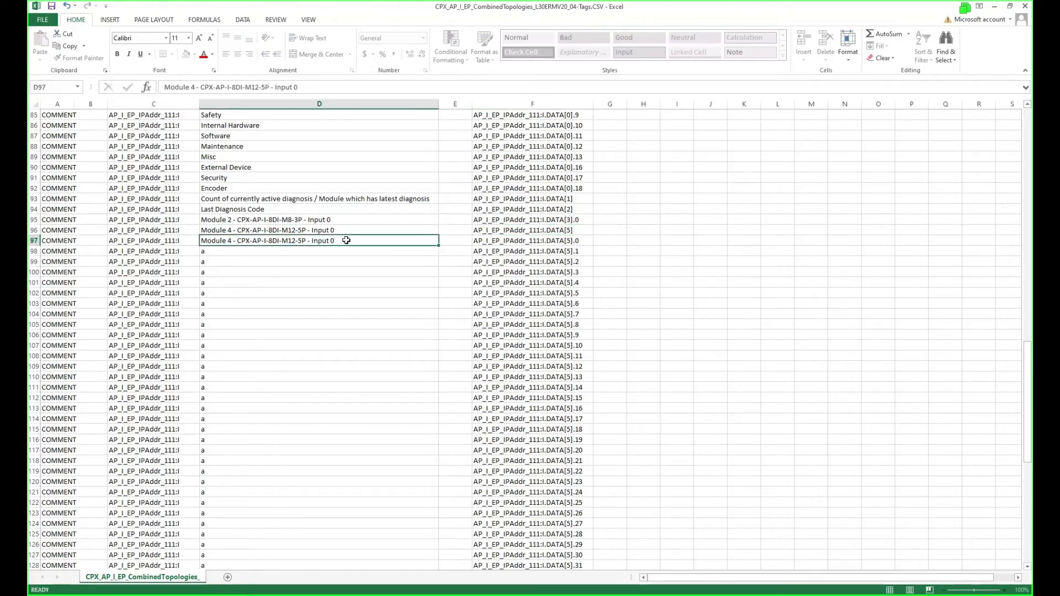
Shorten the description of the AP_I_EP_IPAddr_111:I.DATA[5] row to "Module 4".
click(358, 219)
drag(358, 219, 219, 219)
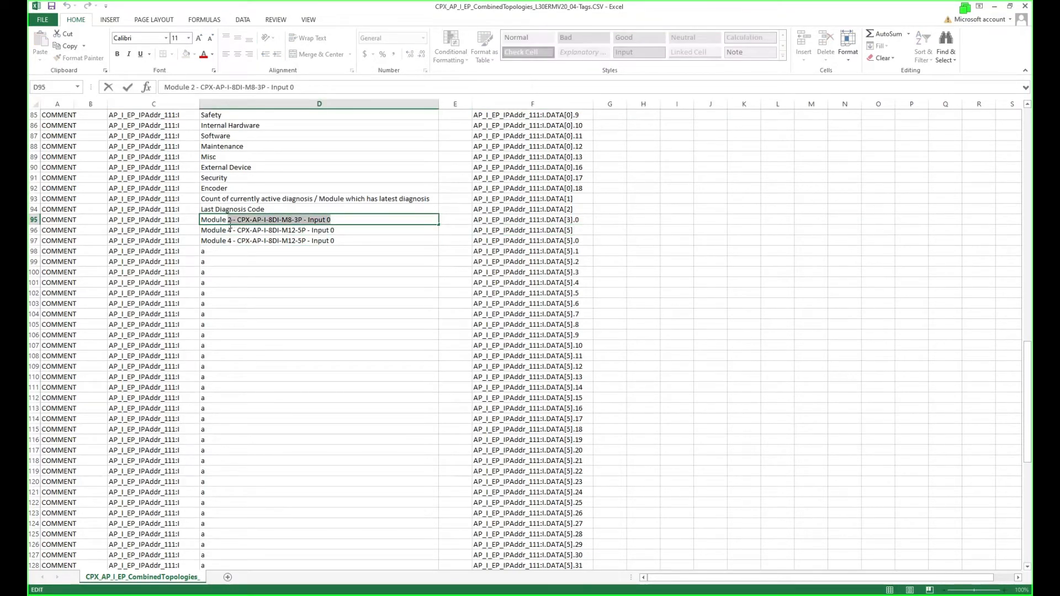
double_click(364, 231)
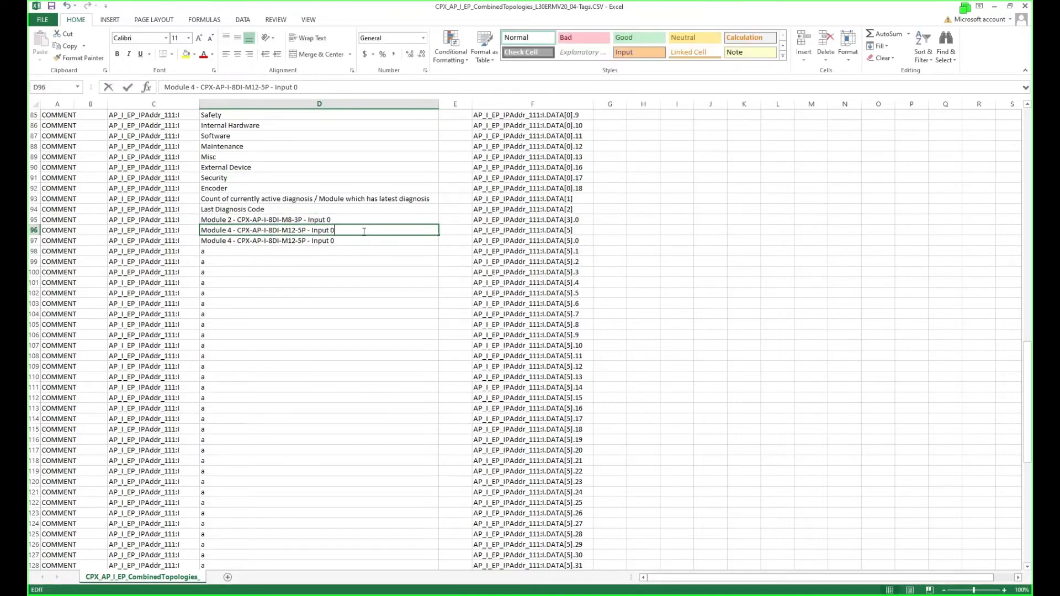
drag(364, 231, 241, 234)
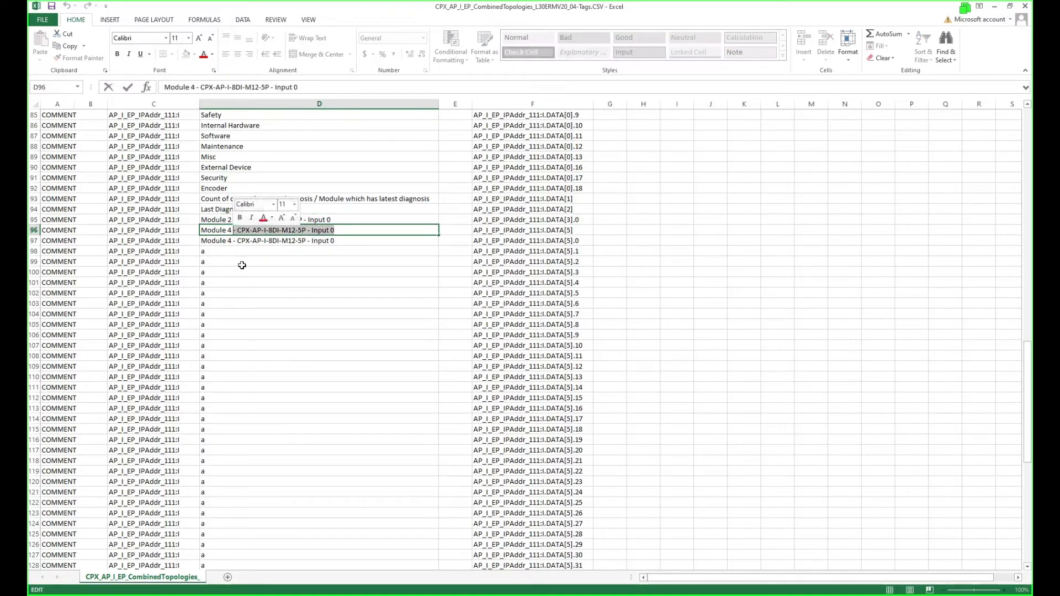
key(Delete)
click(307, 316)
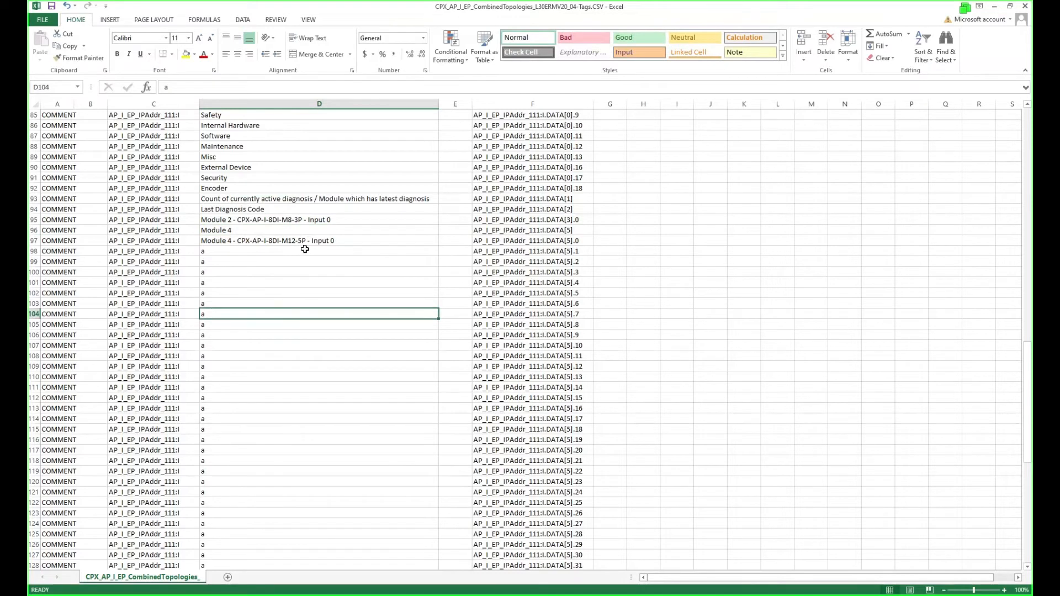
click(305, 251)
click(331, 241)
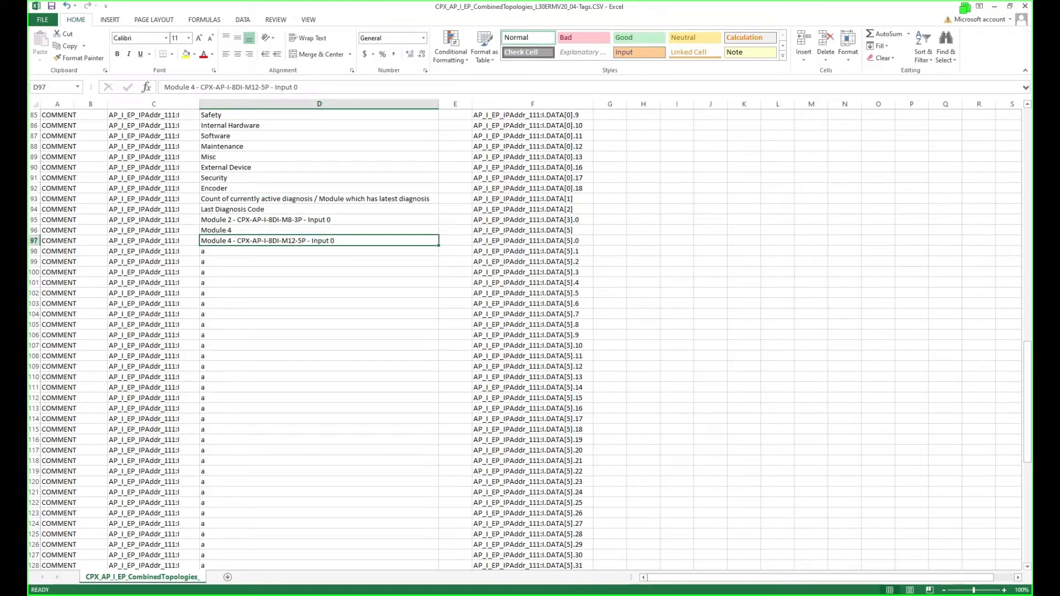
Switch to Total Commander and open Assembly View - AP-I-EP_FixedInput.csv and Assembly View - AP-I-EPFixedOutputs.csv in Excel.
key(alt+Tab)
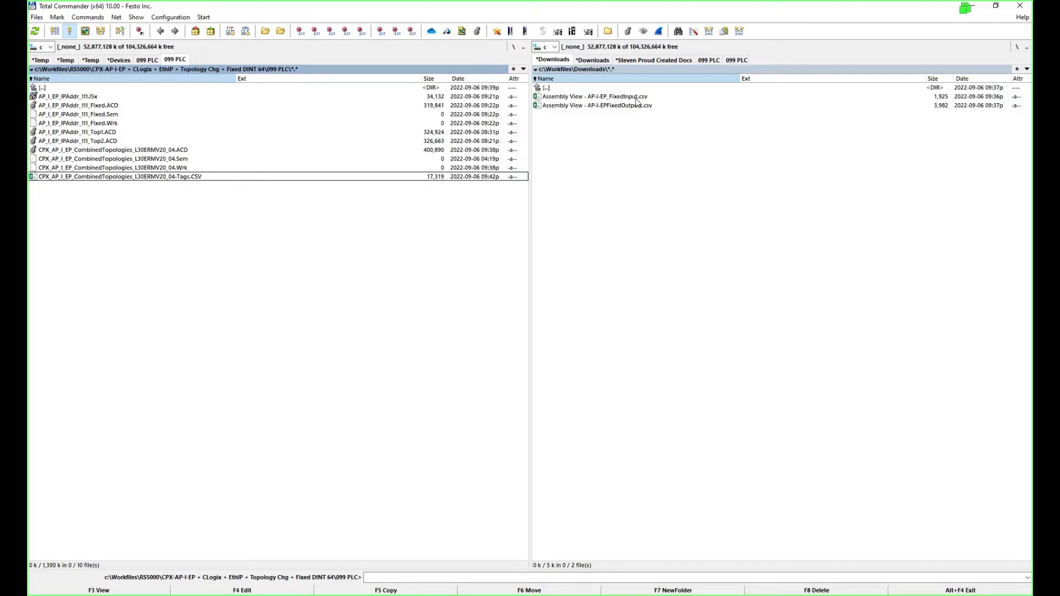
double_click(635, 97)
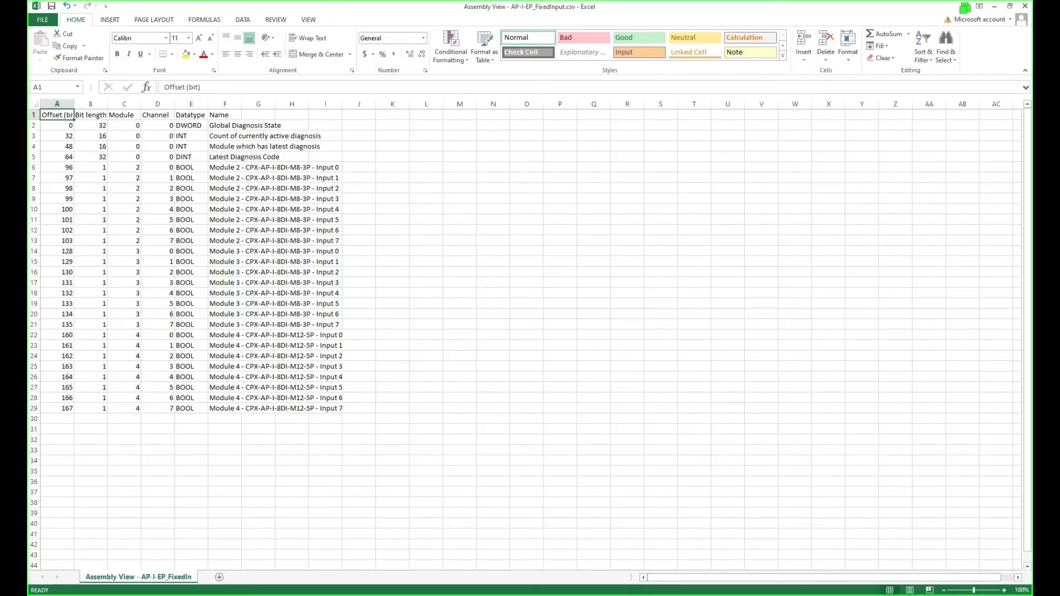
key(alt+Tab)
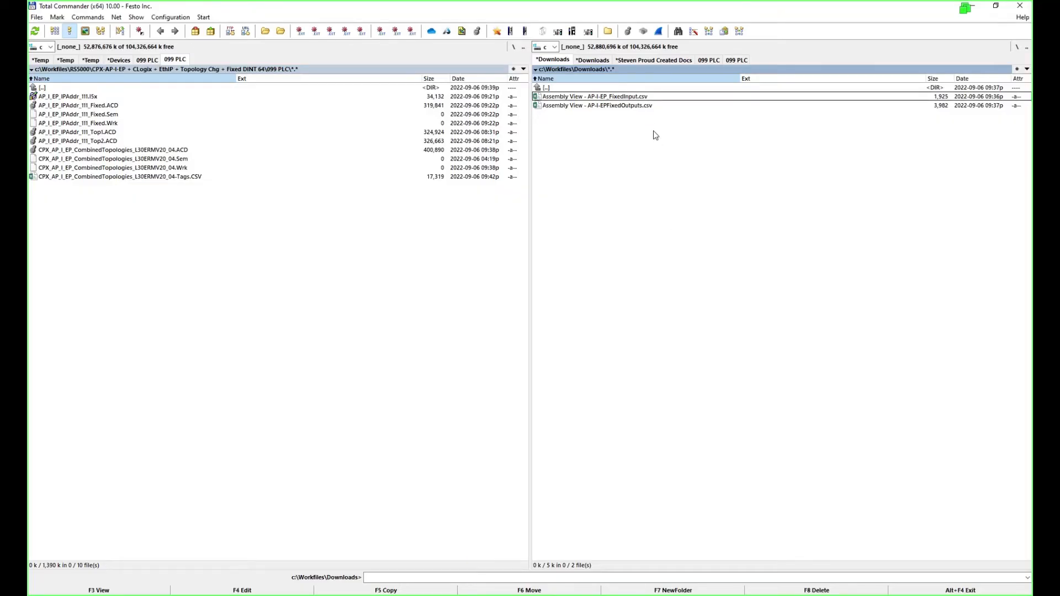
double_click(645, 107)
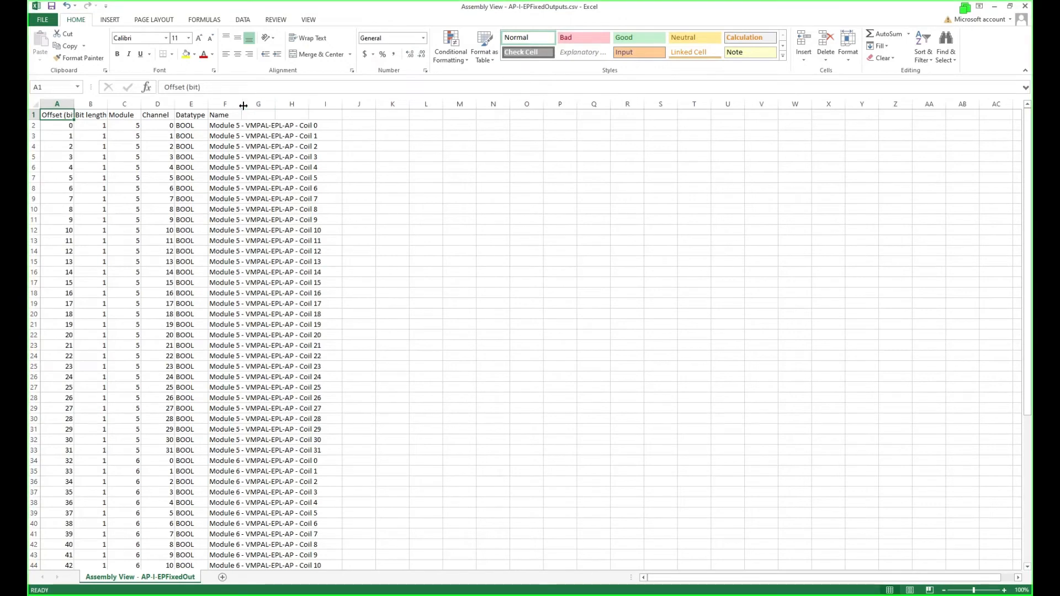
Widen the Name column in both the fixed outputs and the fixed input assembly workbooks to fit the full channel names.
drag(242, 105, 392, 141)
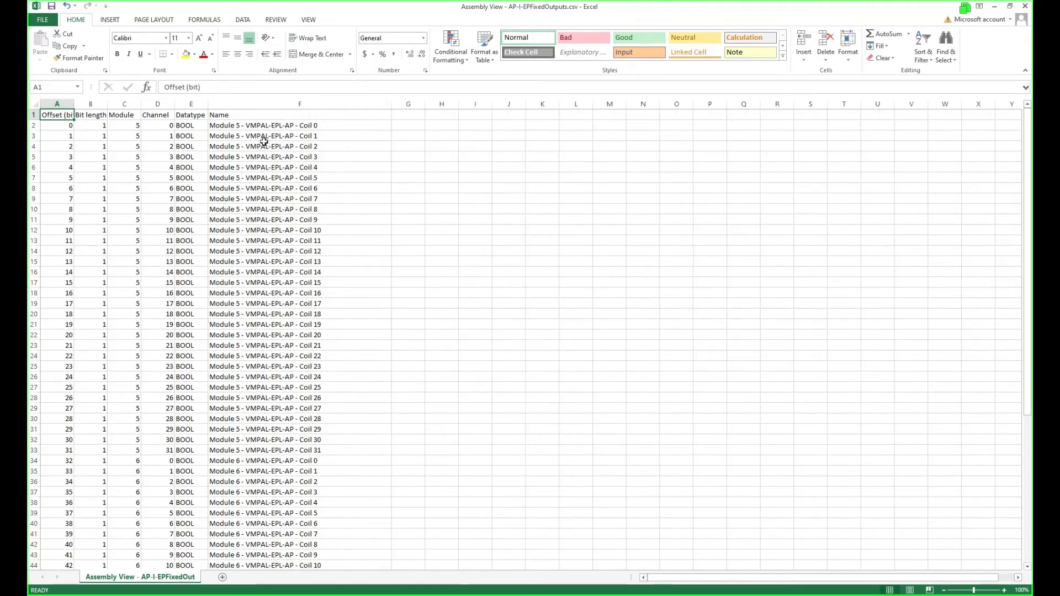
click(246, 128)
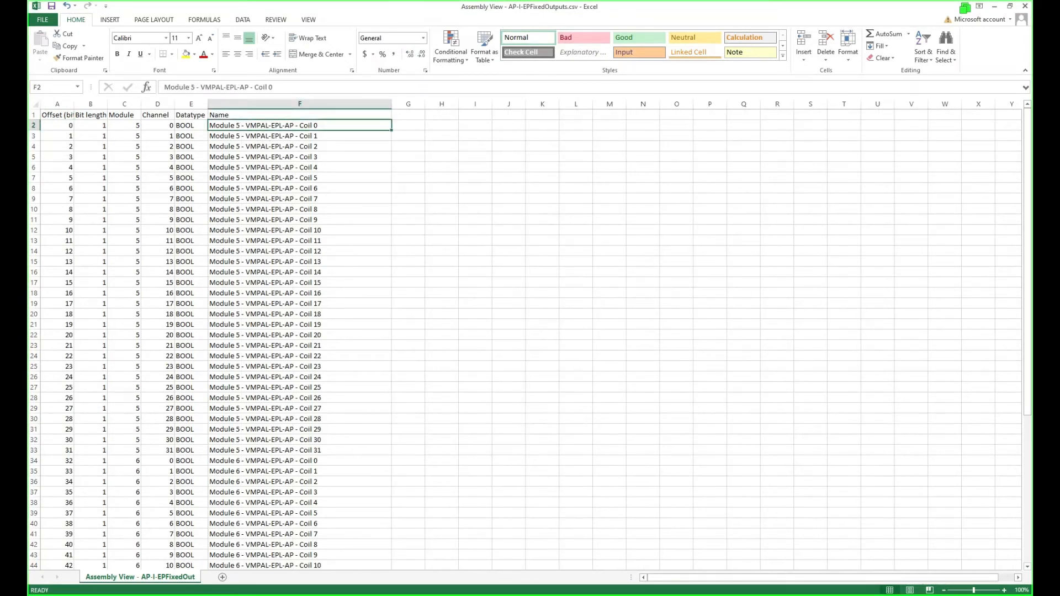
click(375, 541)
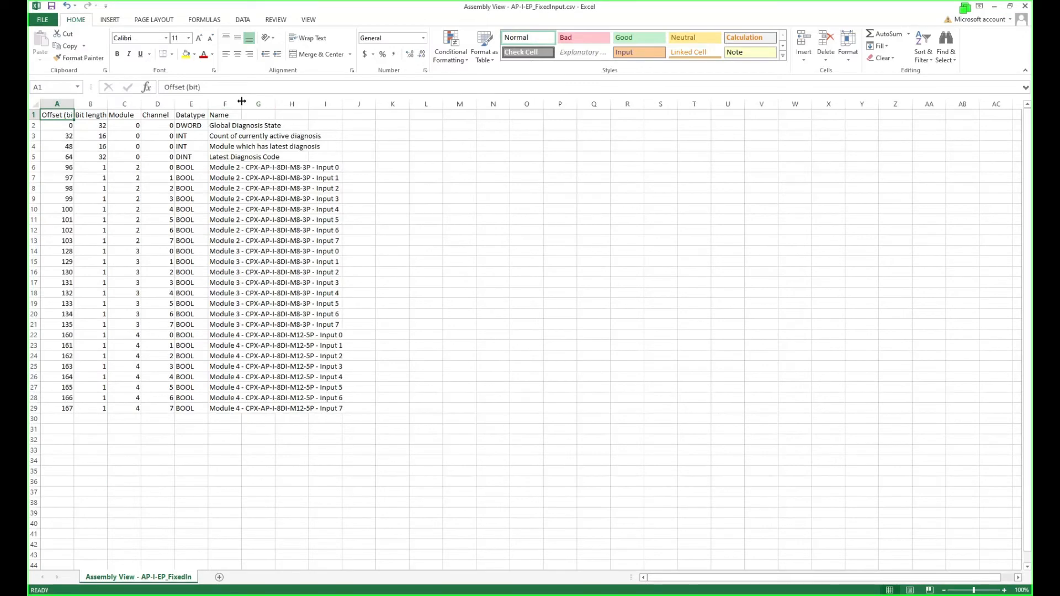
drag(241, 101, 408, 110)
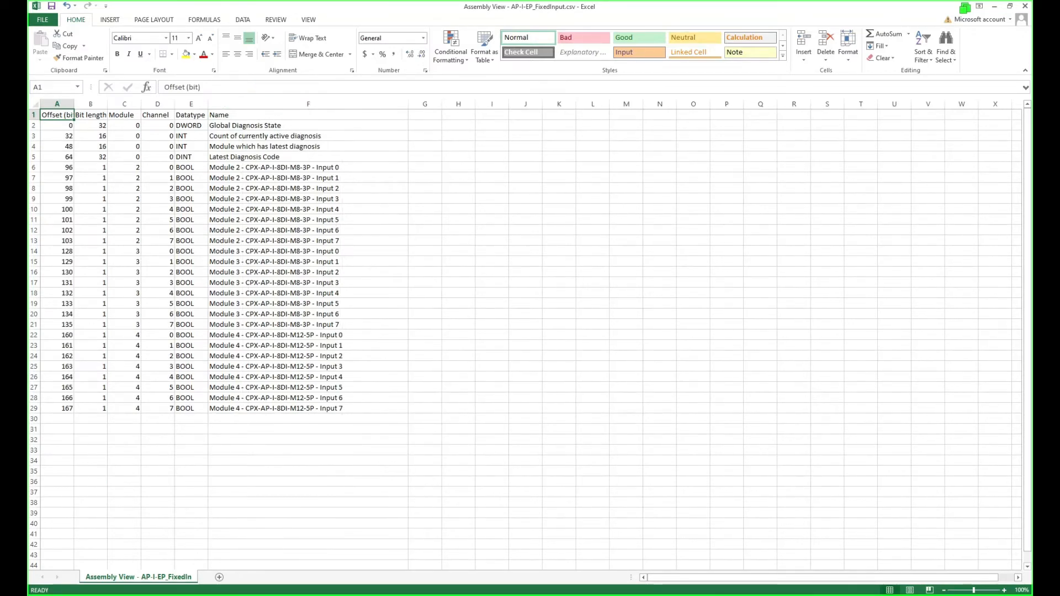
Copy the Module 4 Input 0 to 7 names from the fixed input assembly workbook into the descriptions of DATA[5].0 to DATA[5].7.
click(276, 547)
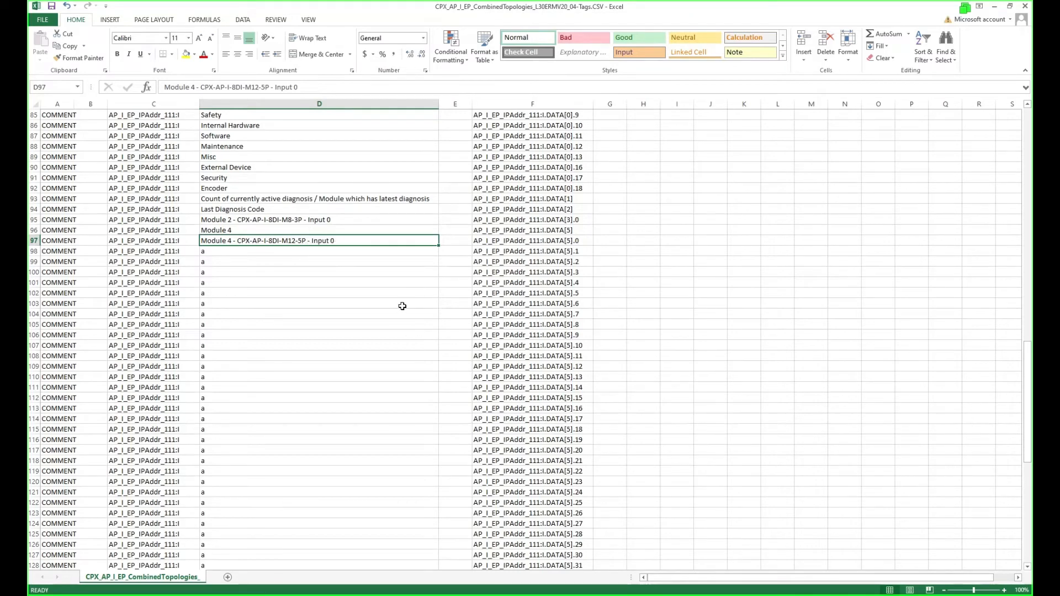
click(381, 546)
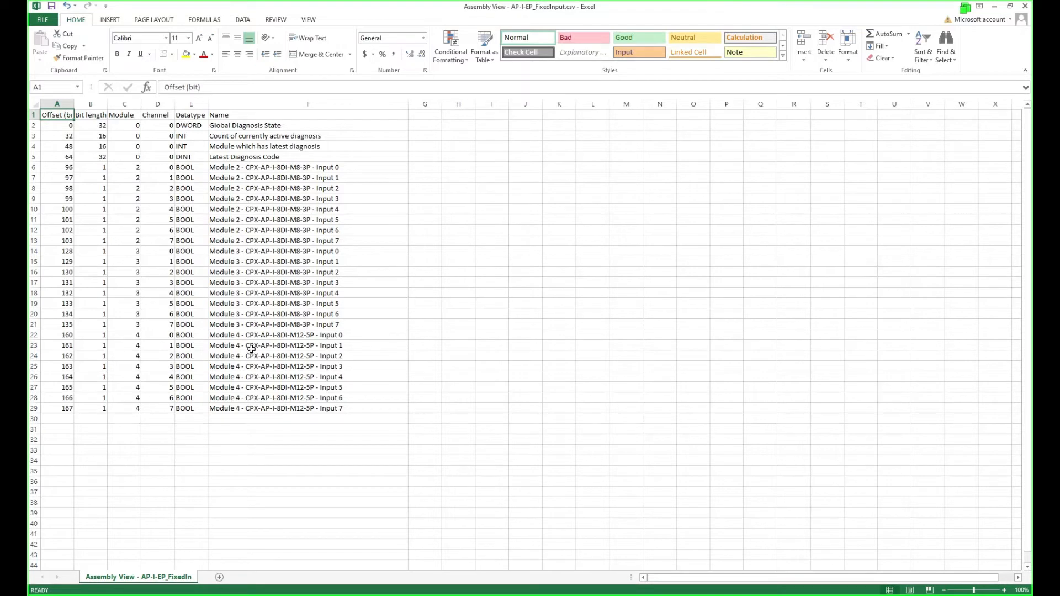
drag(262, 336, 255, 407)
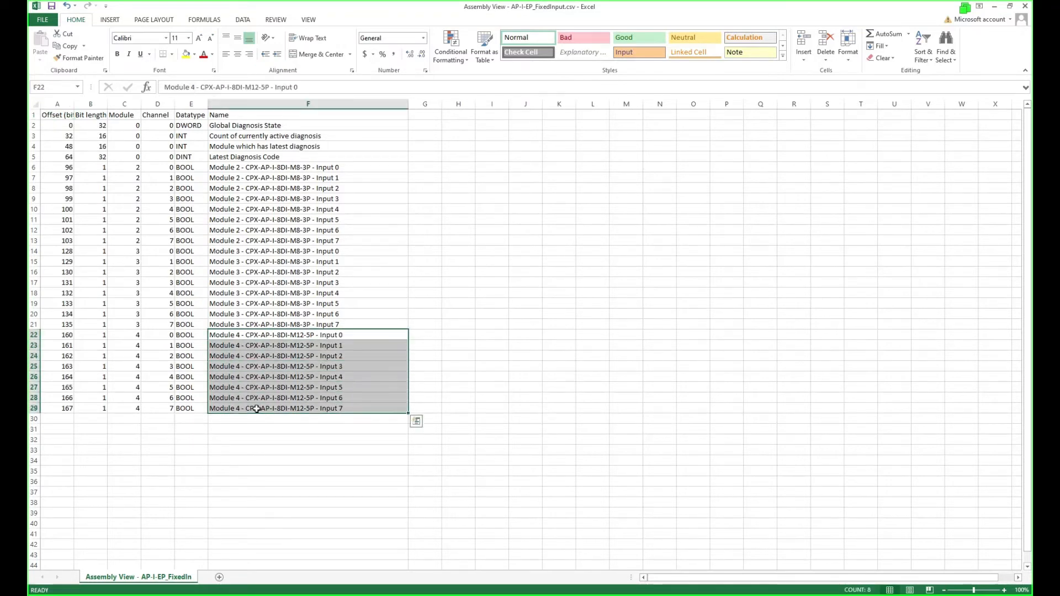
key(ctrl+c)
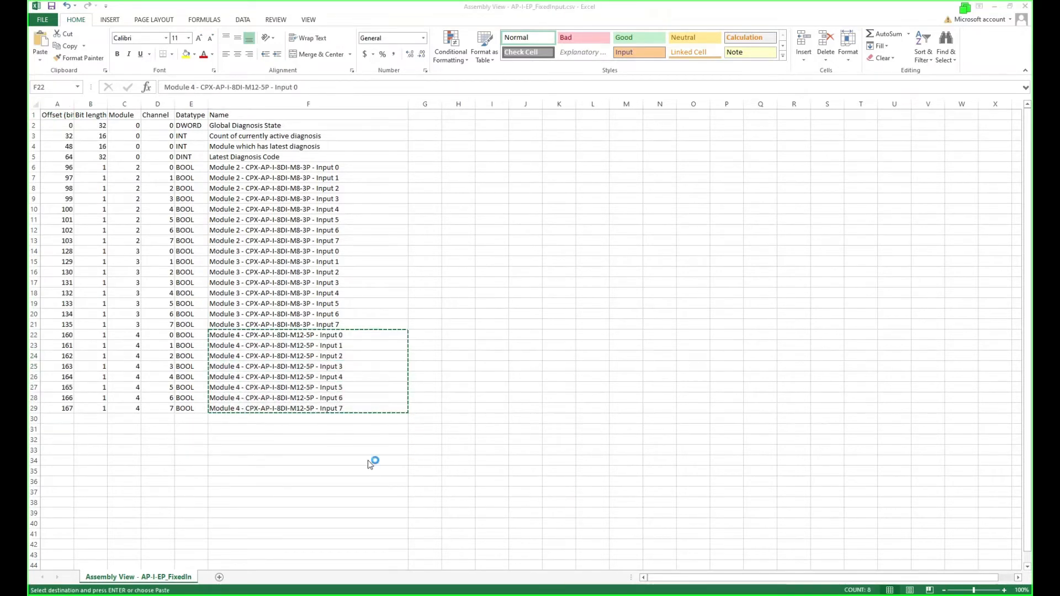
click(452, 547)
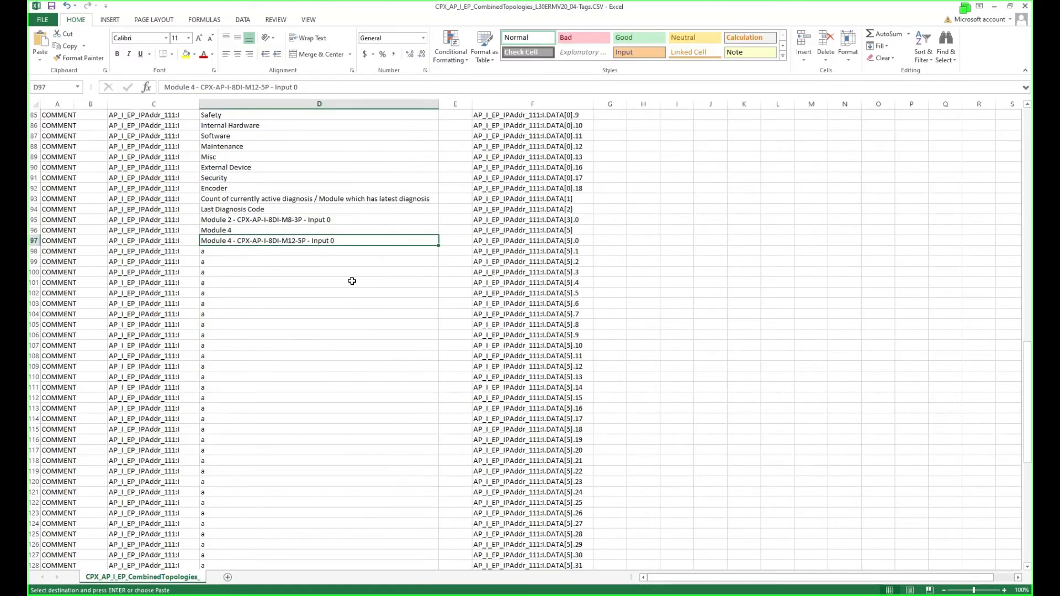
key(ctrl+v)
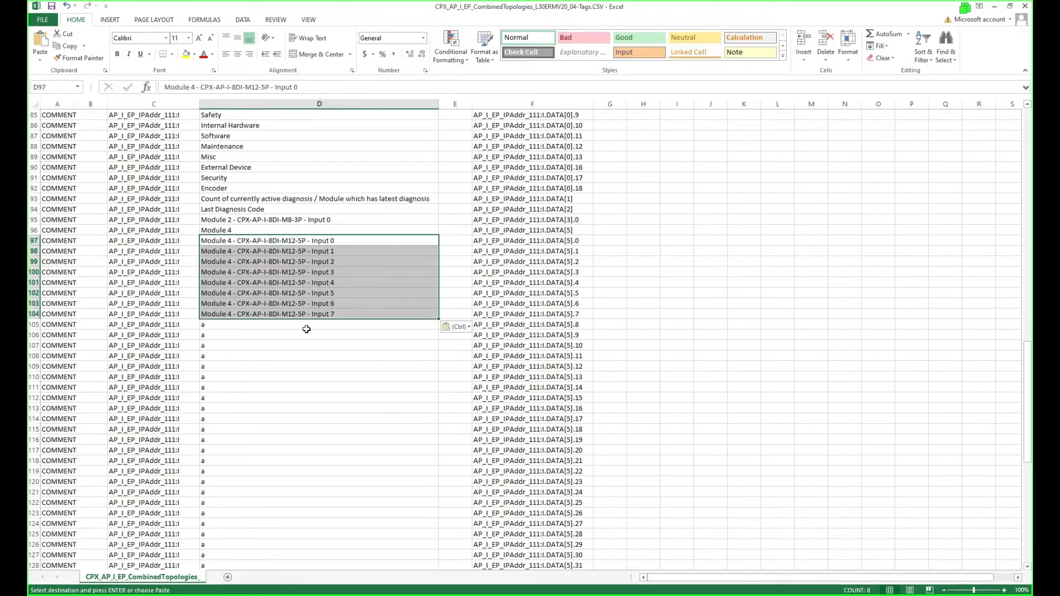
Clear the placeholder "a" descriptions from the DATA[5].8 to DATA[5].31 comment rows.
click(238, 329)
drag(241, 525, 232, 559)
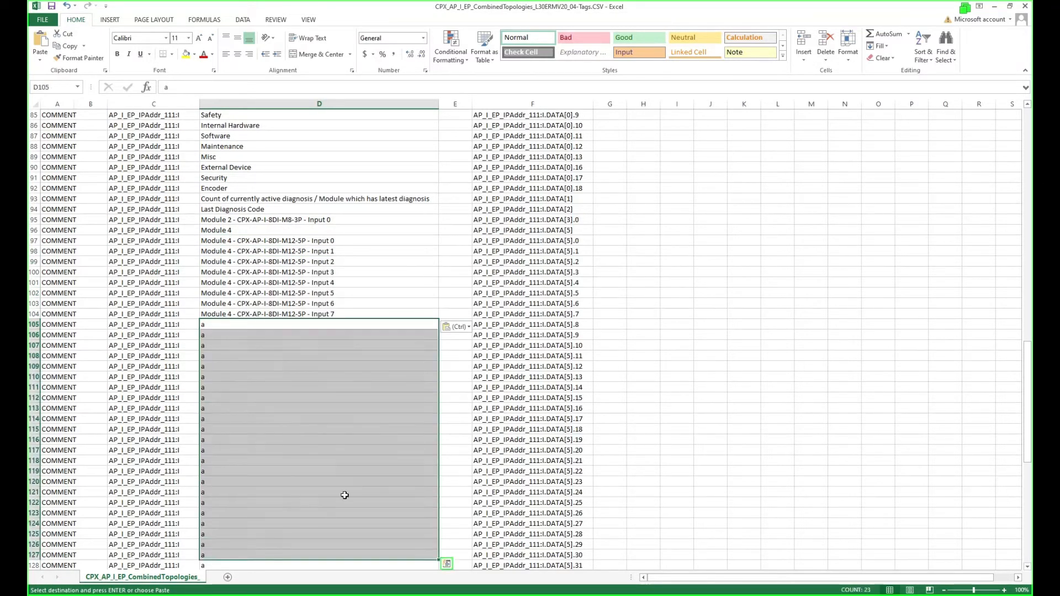
scroll(345, 495, down, 1)
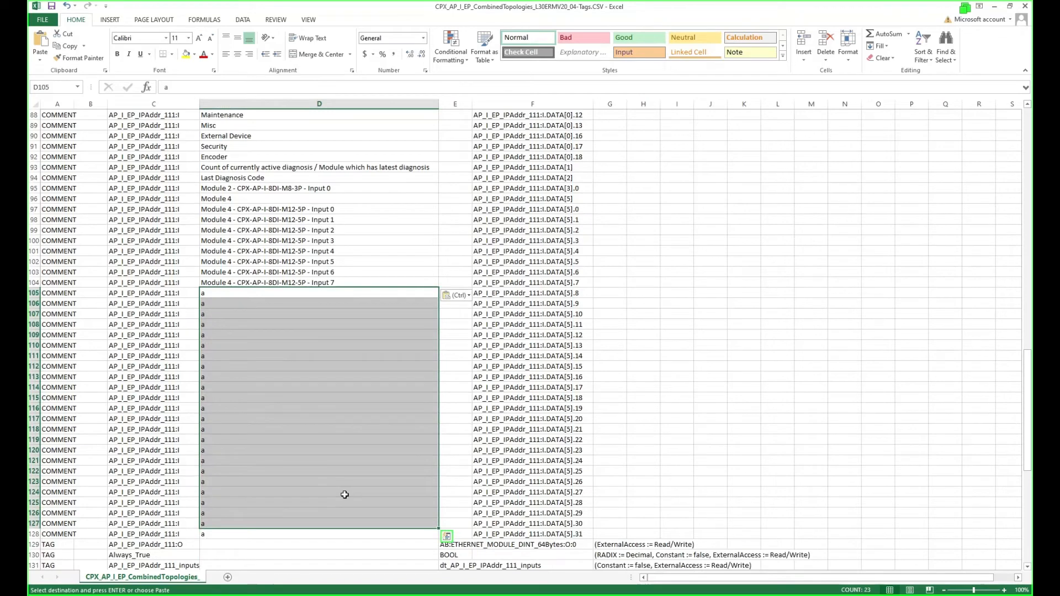
shift+click(215, 531)
key(Escape)
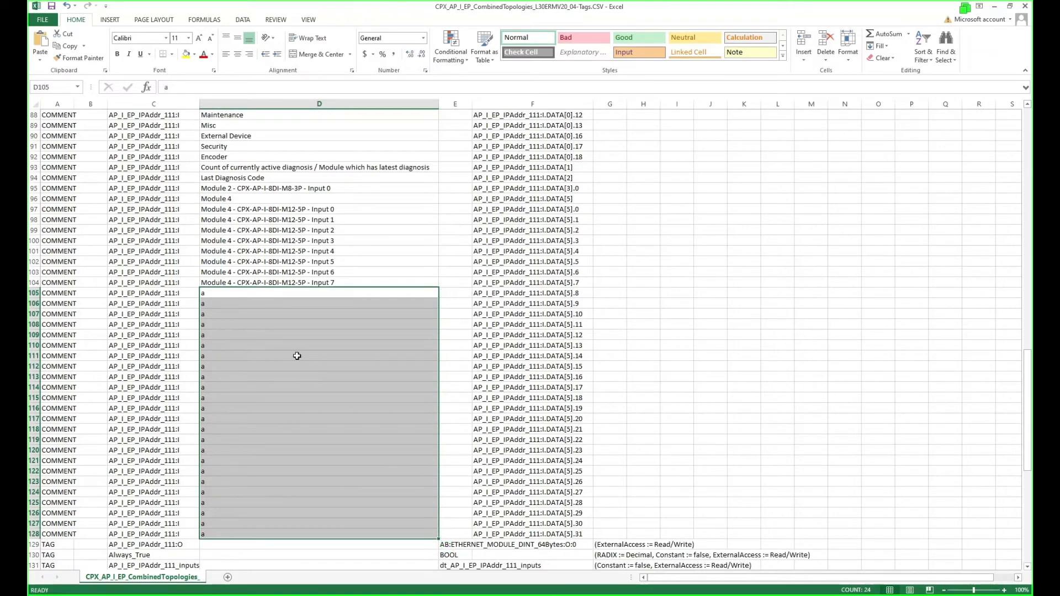
key(Delete)
click(321, 284)
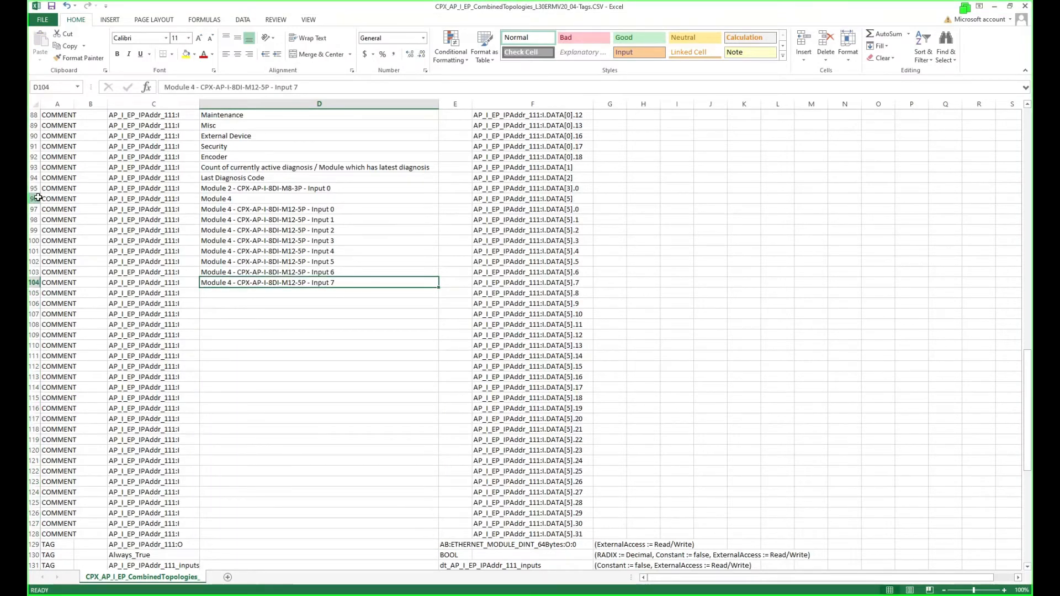
Insert a copy of the whole DATA[5] comment block, rows 96 to 128, above row 96.
drag(34, 198, 102, 533)
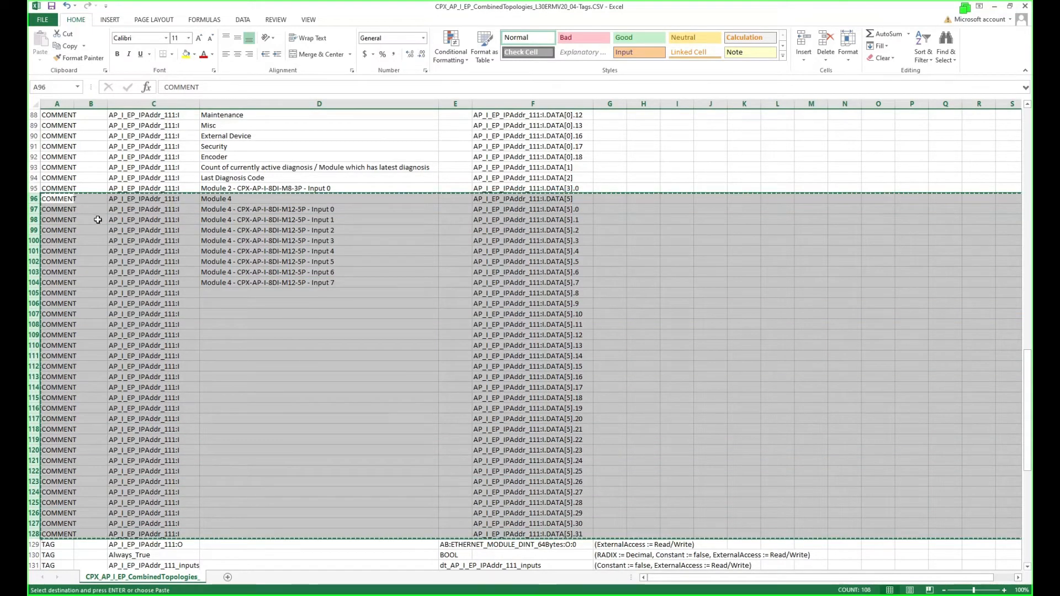
key(ctrl+c)
click(35, 199)
right_click(37, 201)
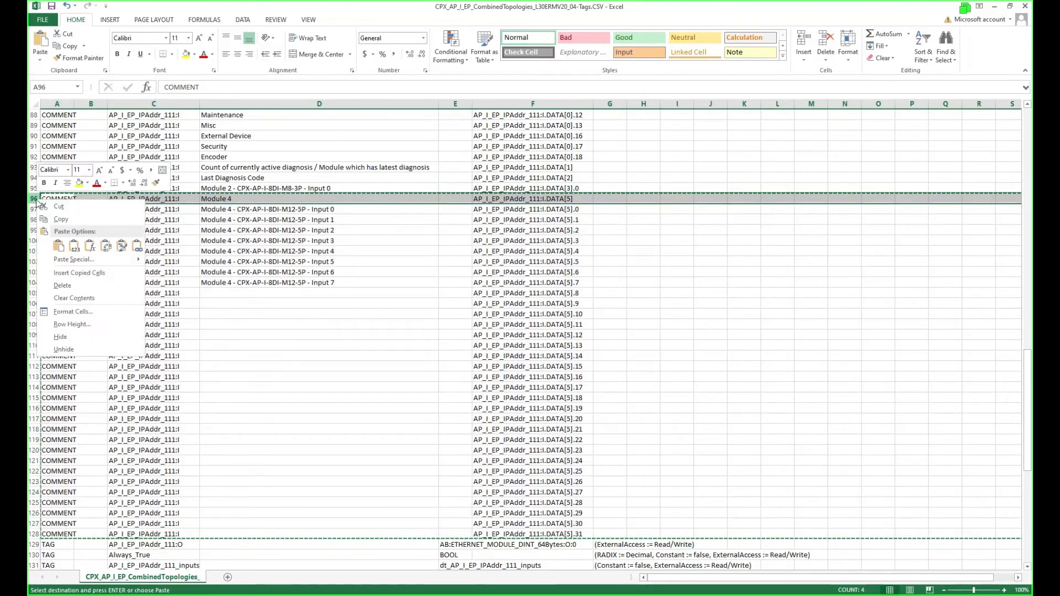
click(77, 273)
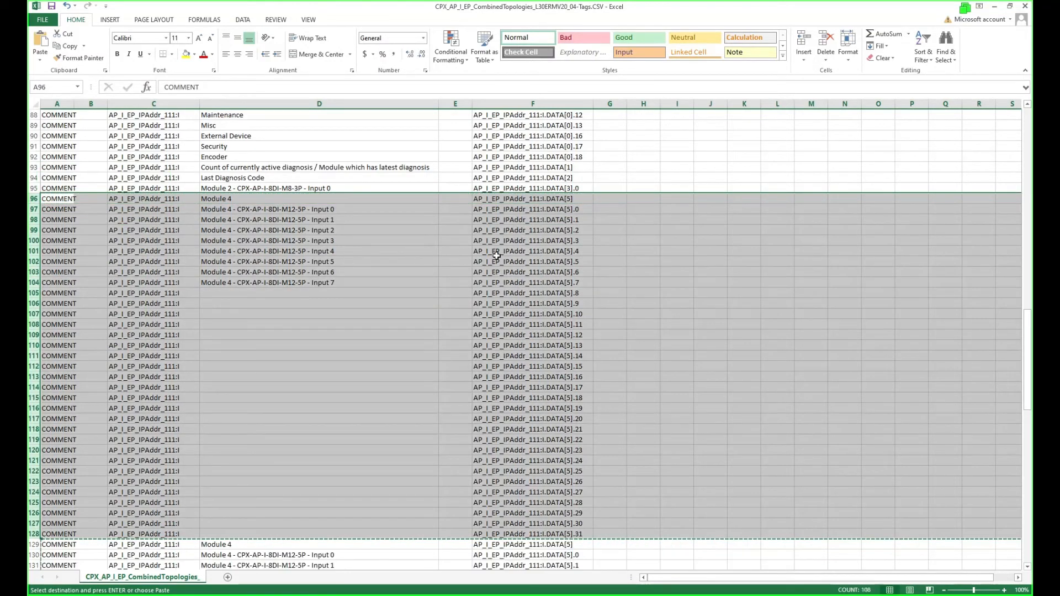
Replace all occurrences of DATA[5 with DATA[4 in the newly inserted comment rows and close Find and Replace.
key(ctrl+h)
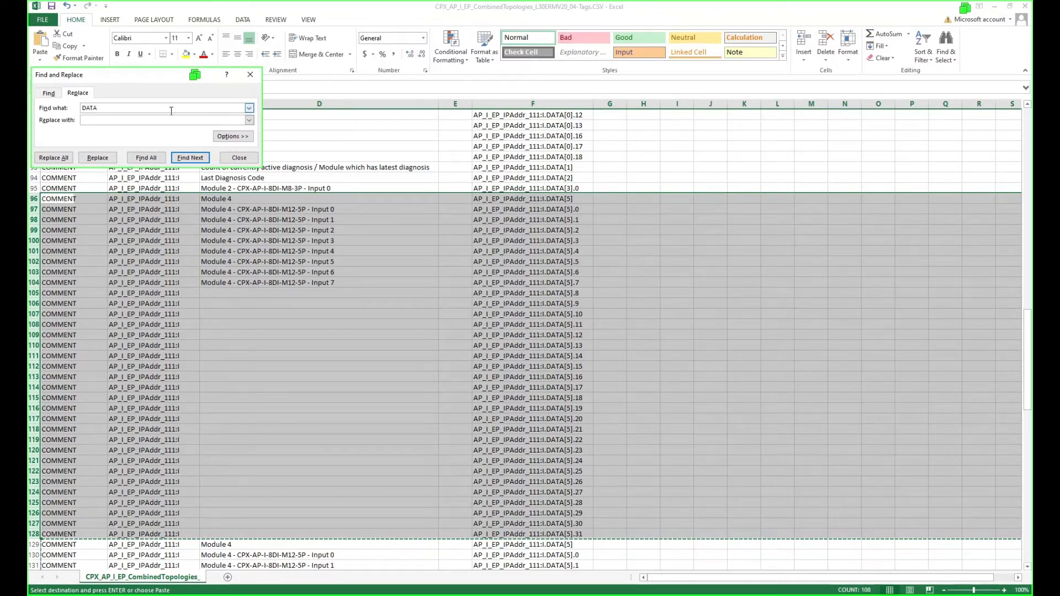
text(DATA[5)
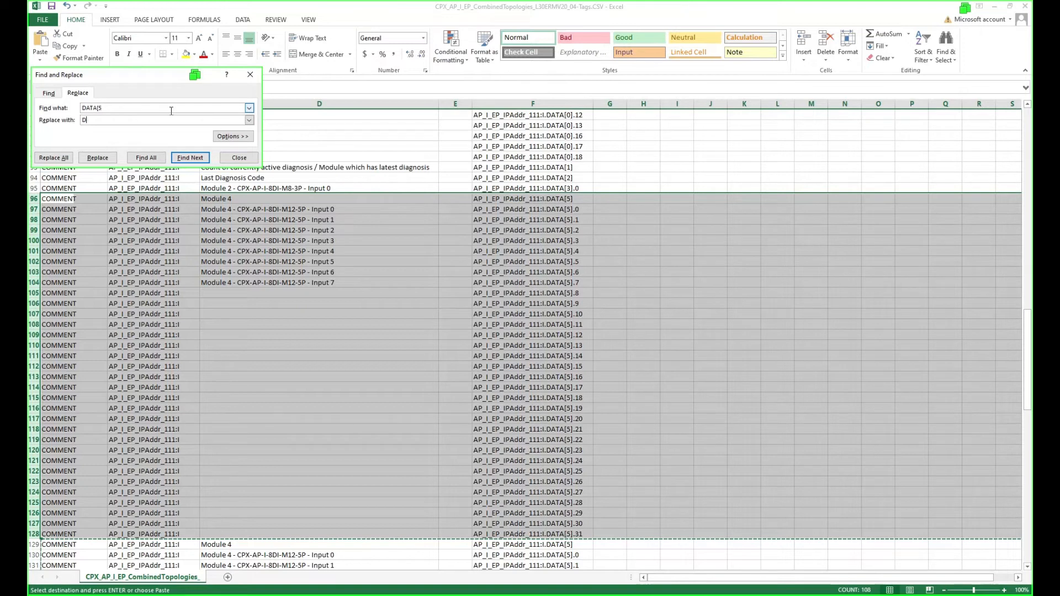
key(Tab)
text(DATA[4)
click(67, 158)
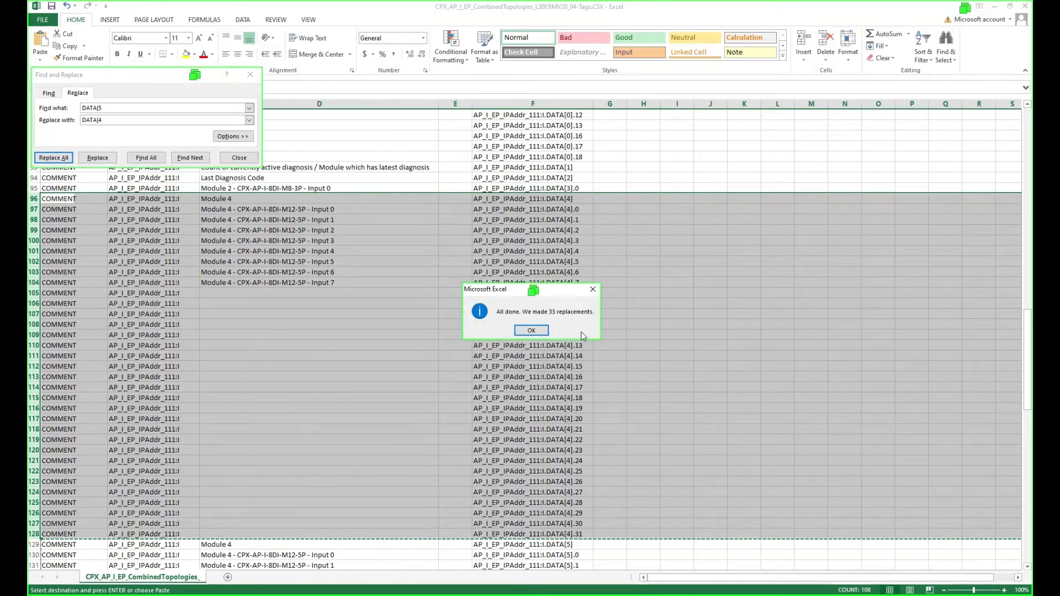
click(532, 334)
click(250, 158)
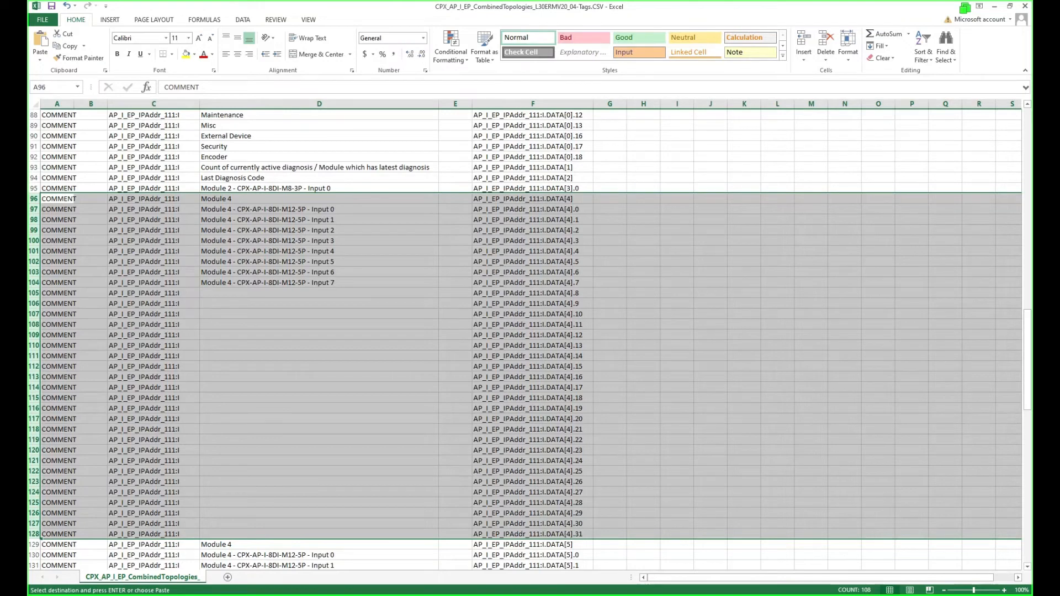
Copy the Module 3 Input 0 to 7 names from the fixed input assembly workbook into the descriptions of DATA[4].0 to DATA[4].7.
key(alt+Tab)
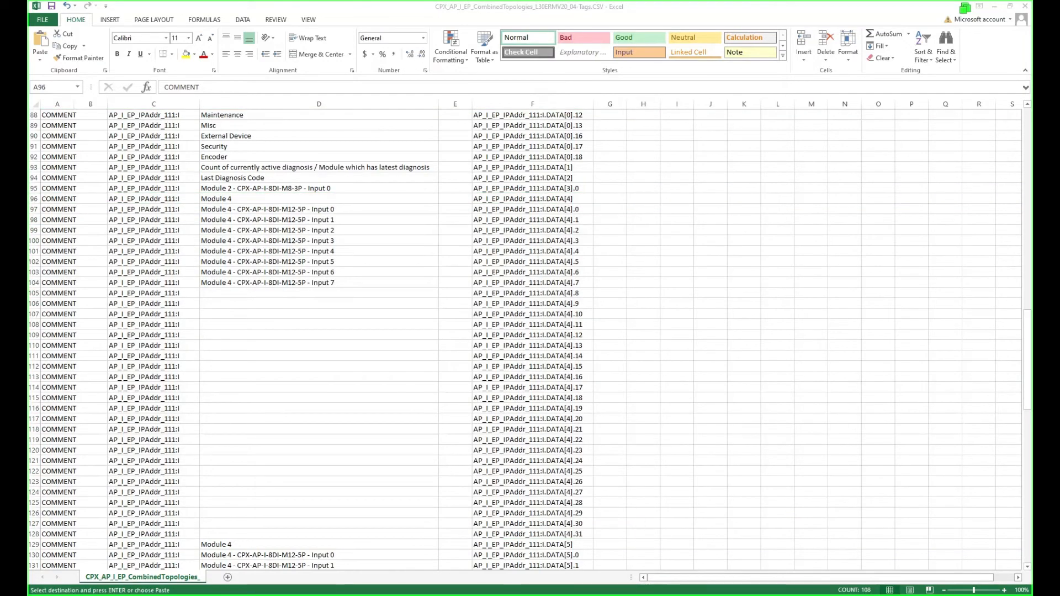
key(alt+Tab)
key(ctrl+v)
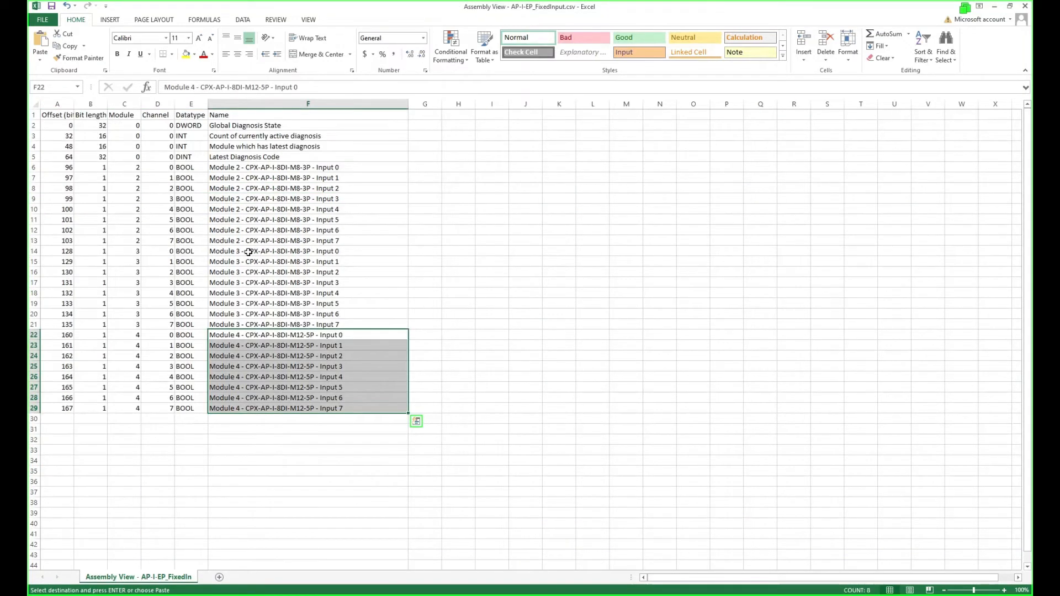
drag(238, 251, 243, 326)
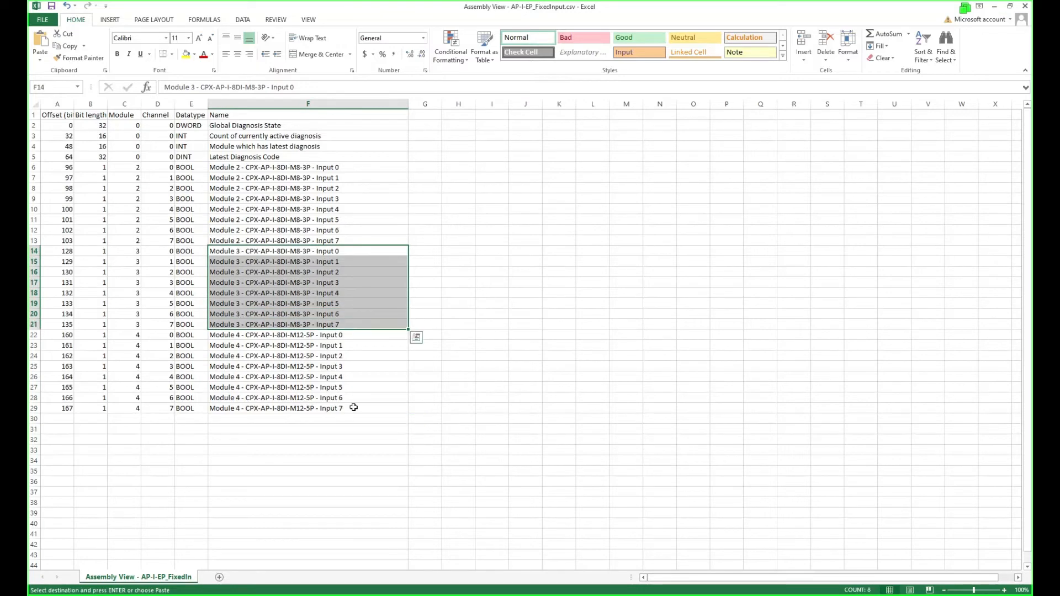
key(ctrl+c)
key(alt+Tab)
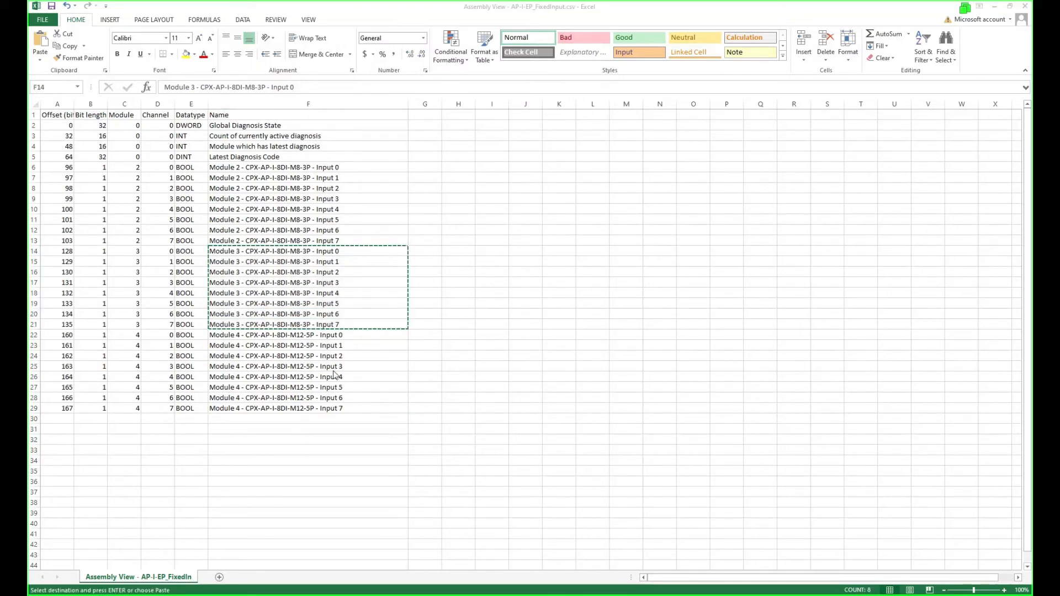
click(329, 209)
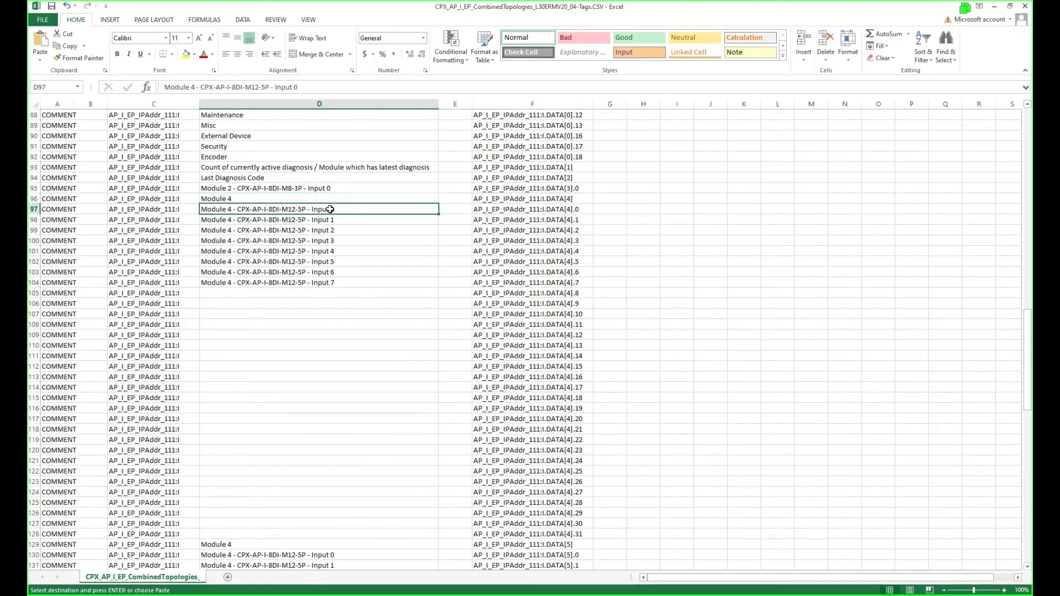
key(ctrl+v)
Set the description of the DATA[4] comment row to Module 3.
double_click(250, 200)
key(BackSpace)
text(3)
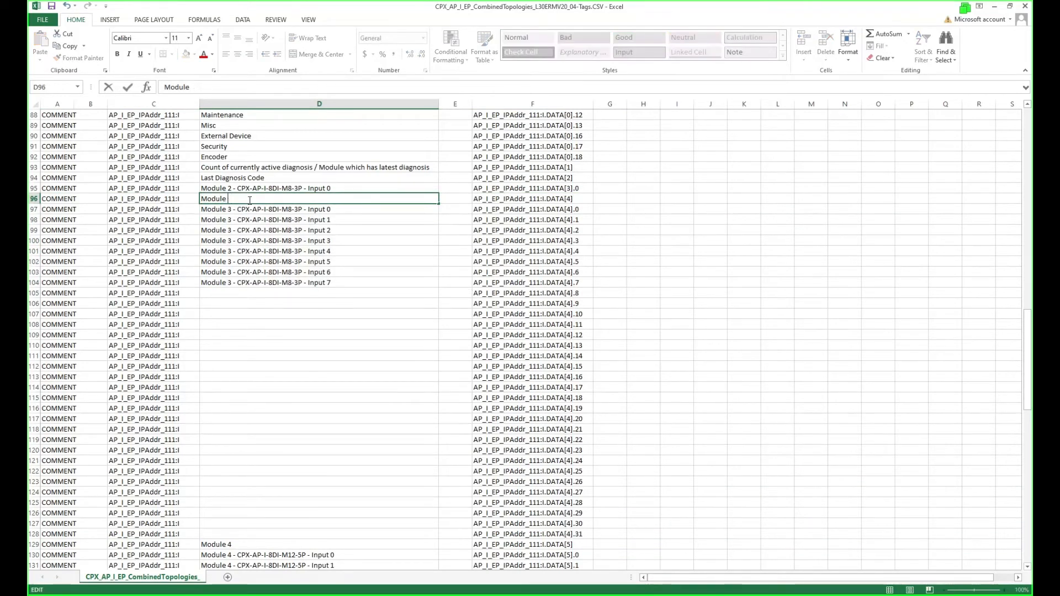
click(245, 241)
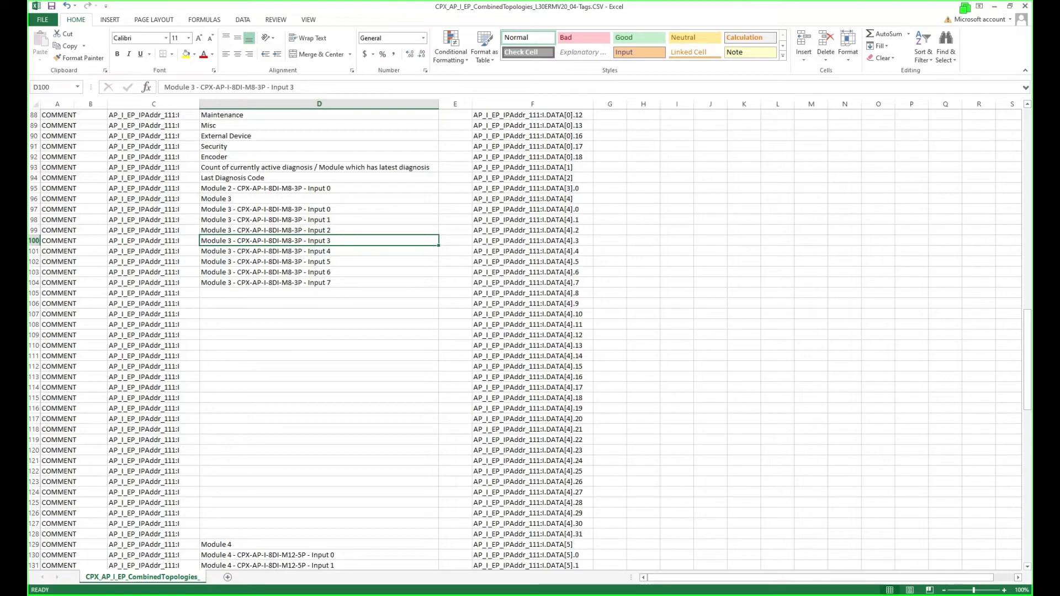
Close the completed tags workbook, saving it over CPX_AP_I_EP_CombinedTopologies_L30ERMV20_04-Tags.CSV and keeping the comma-delimited format.
key(alt+Tab)
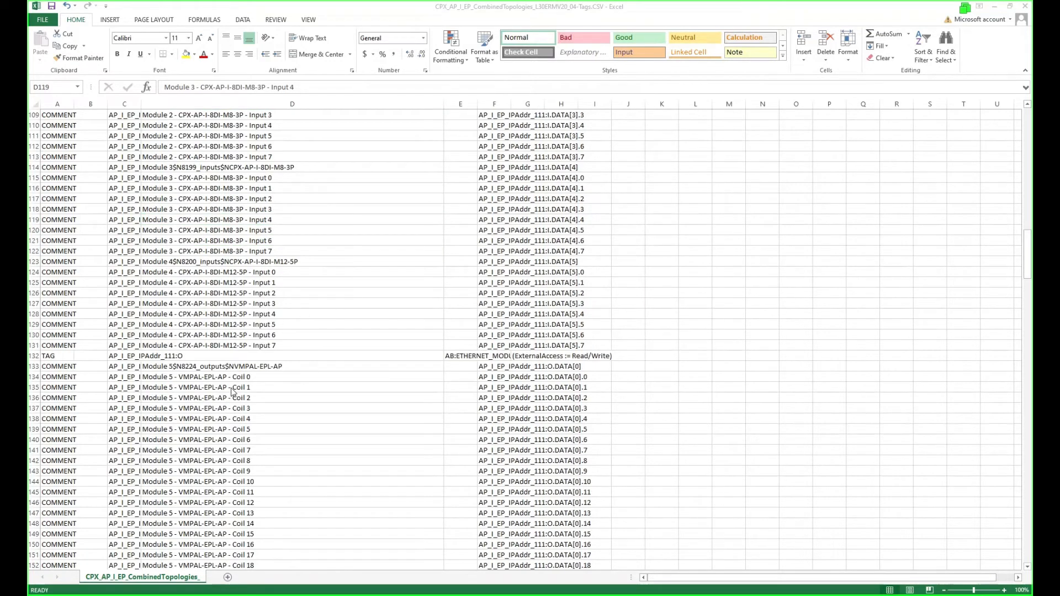
key(alt+Tab)
drag(225, 378, 225, 474)
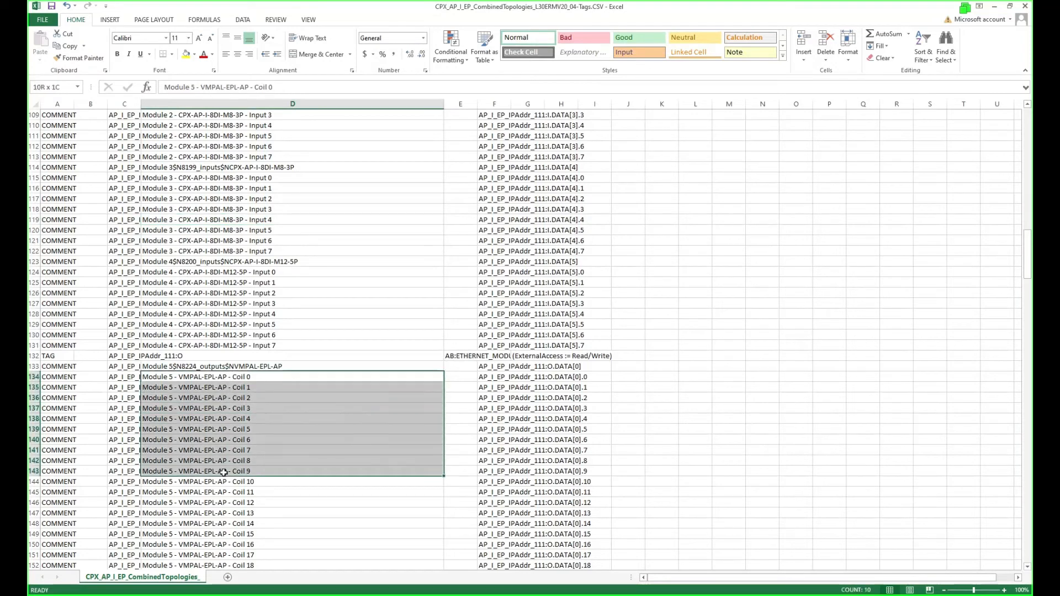
click(301, 326)
click(1026, 6)
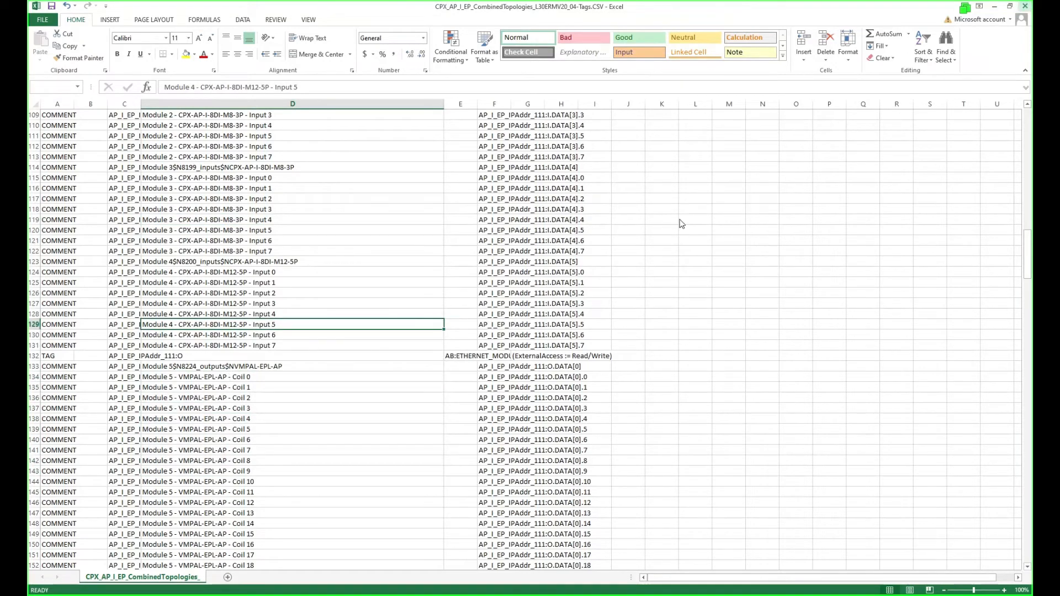
click(495, 315)
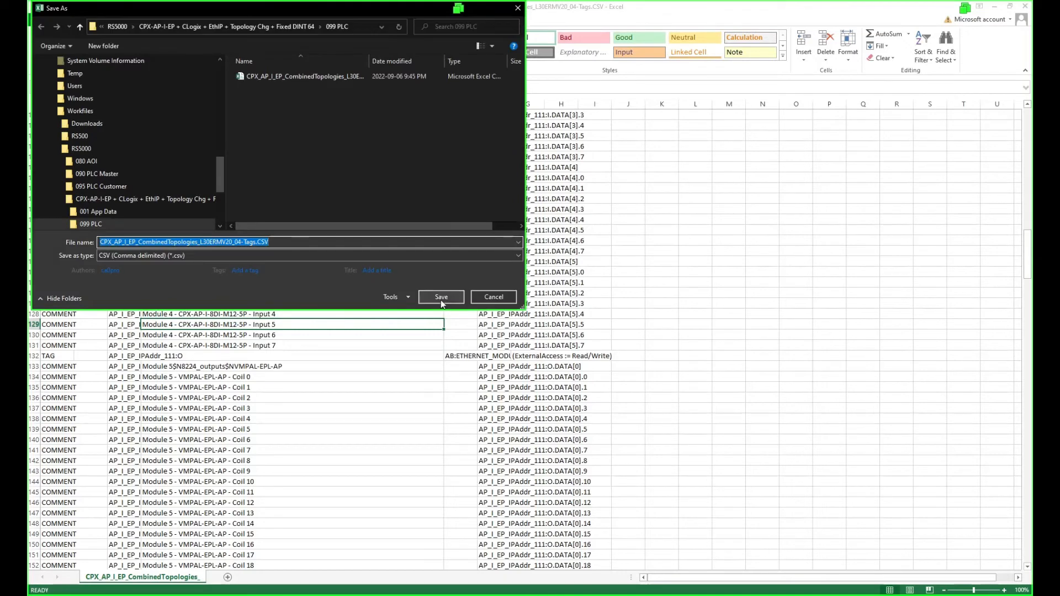
click(441, 301)
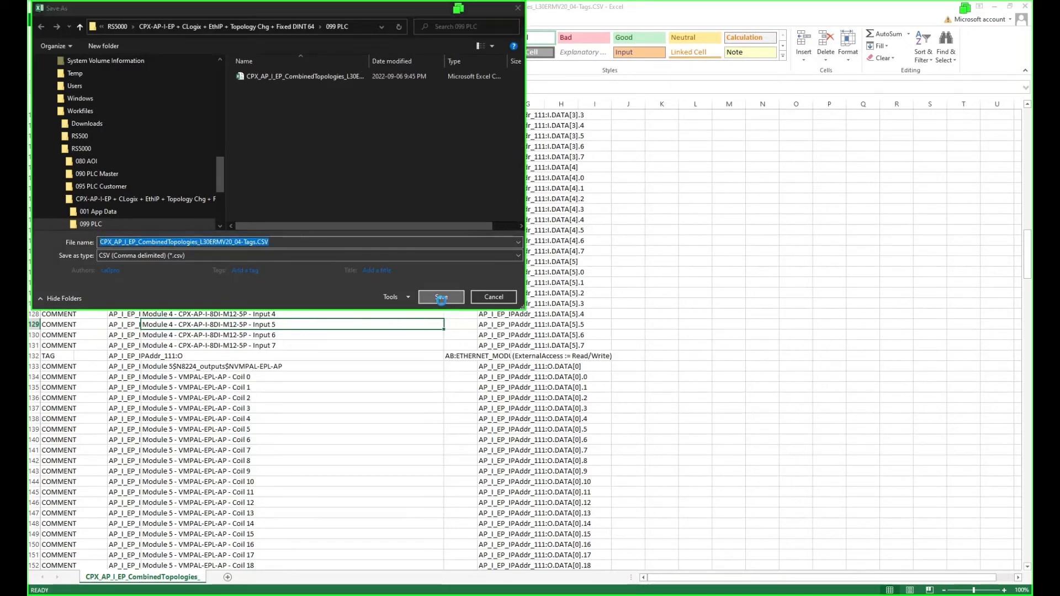
click(589, 306)
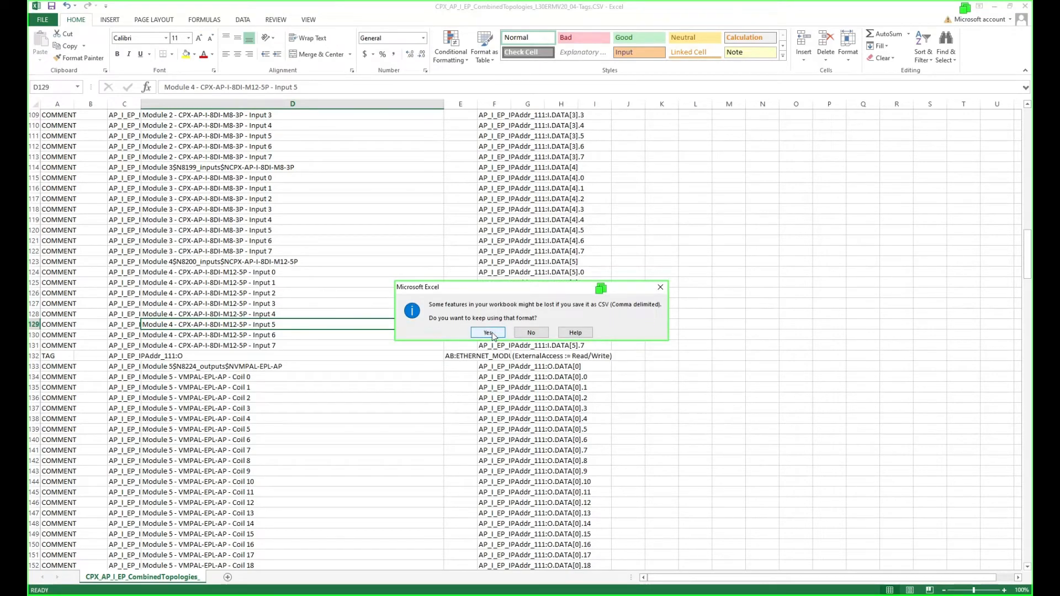
click(493, 335)
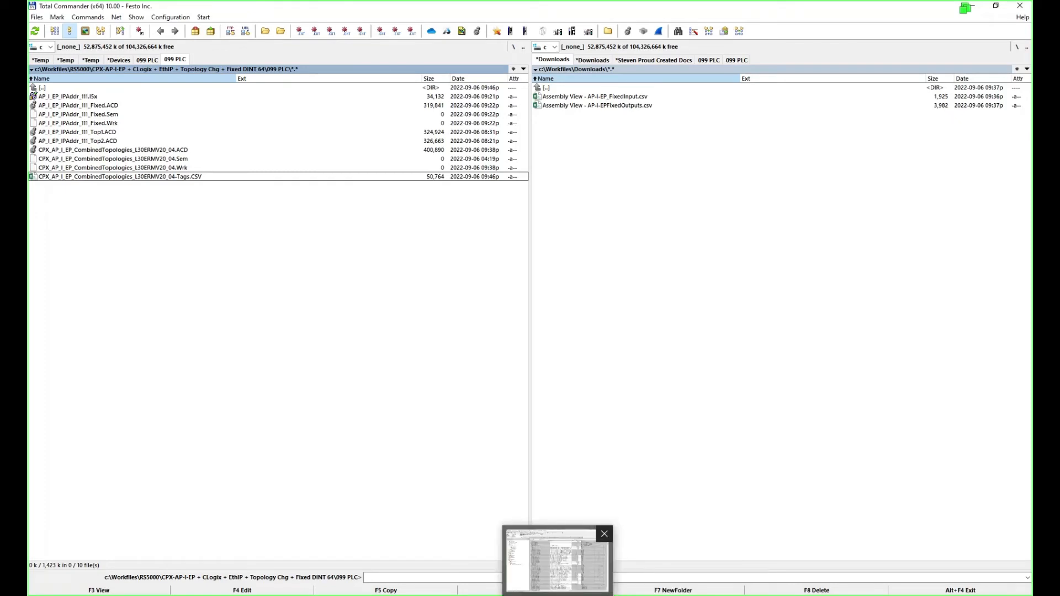
Switch to RSLogix 5000 and take the project offline from the controller.
click(559, 594)
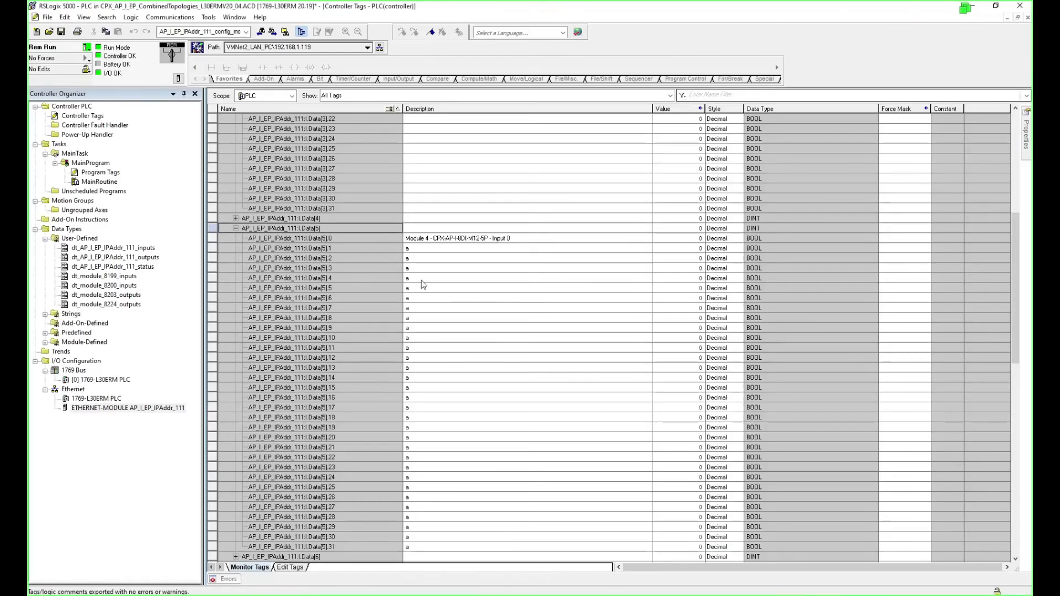
click(210, 18)
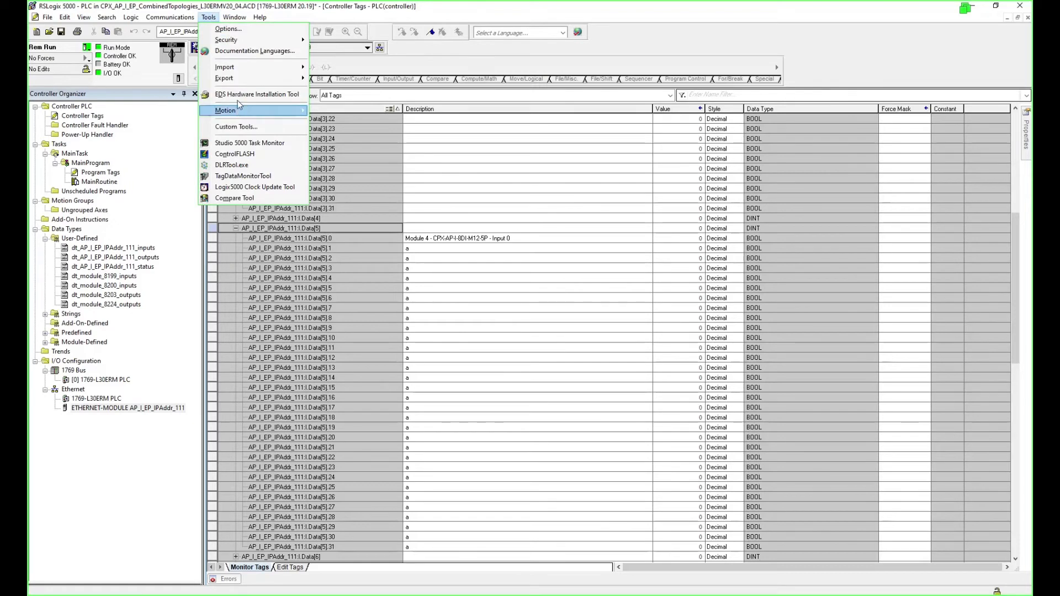
mouse_move(246, 83)
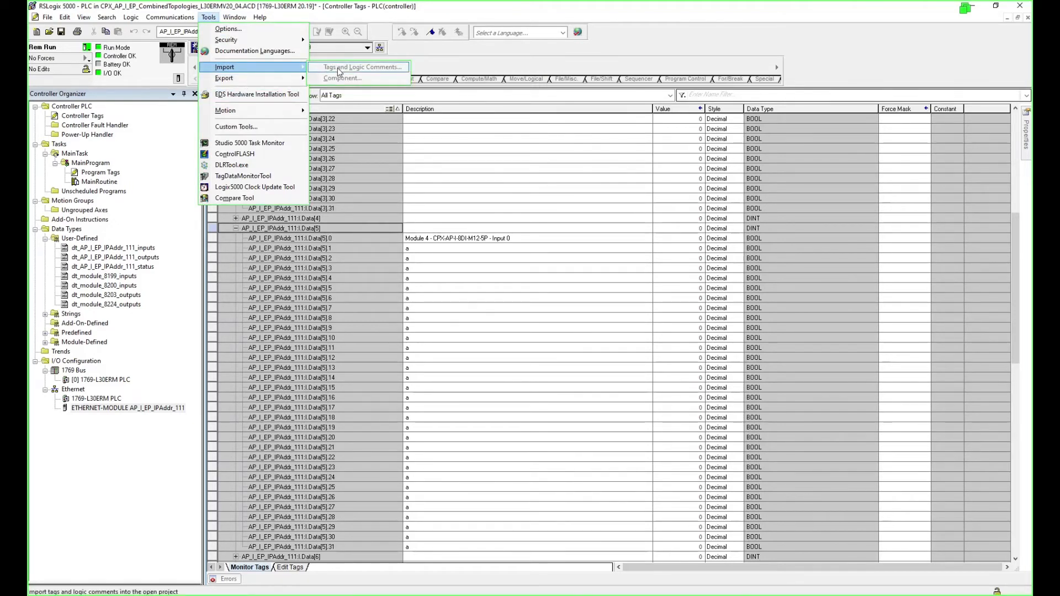
click(475, 67)
click(88, 47)
click(113, 53)
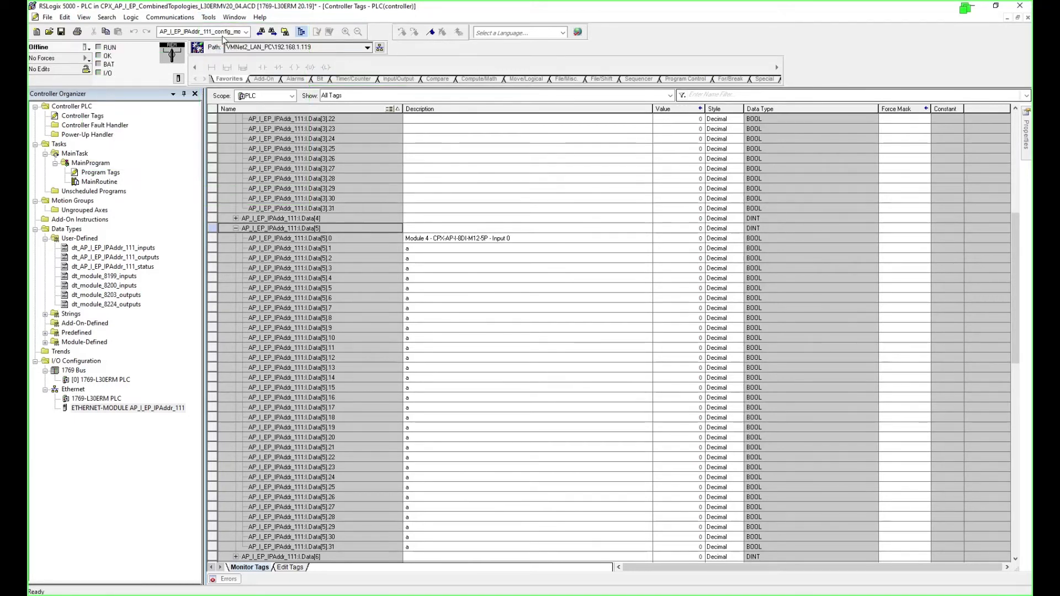
Import the tags and logic comments from CPX_AP_I_EP_CombinedTopologies_L30ERMV20_04-Tags.CSV, overwriting existing tags and comments.
click(208, 17)
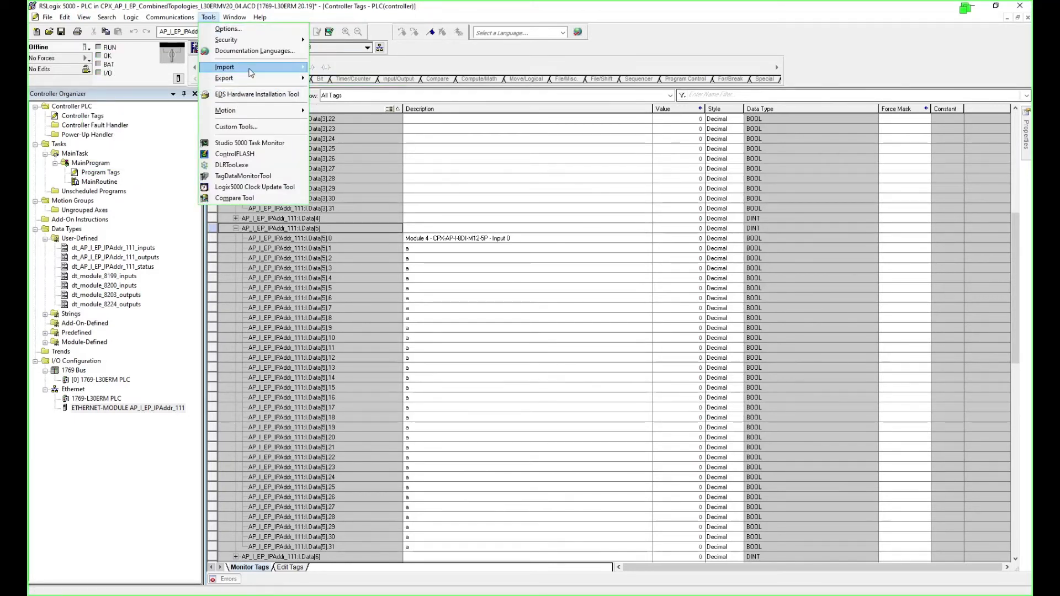
mouse_move(252, 71)
click(404, 69)
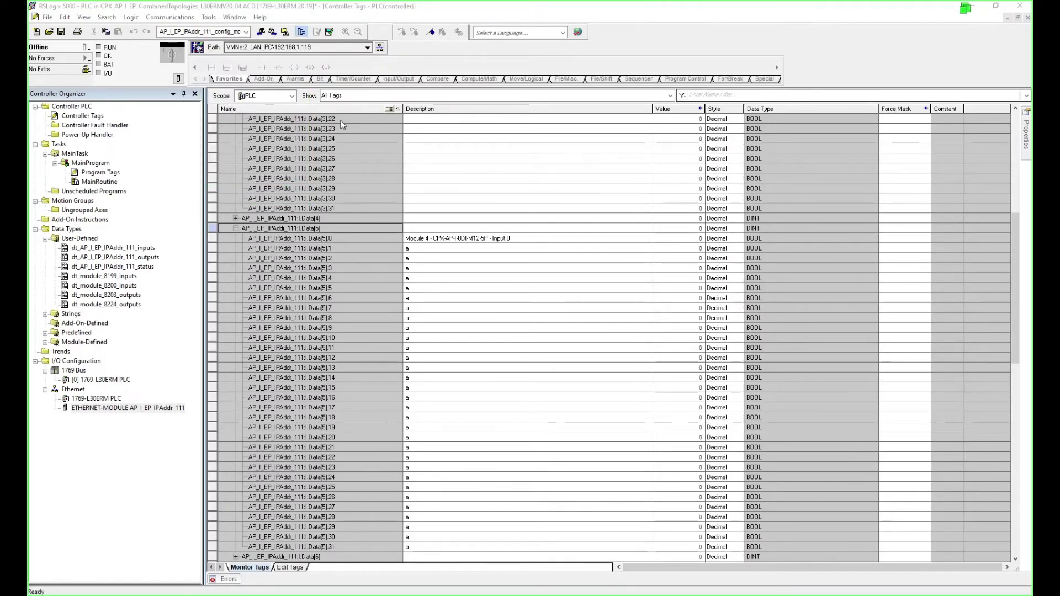
click(494, 207)
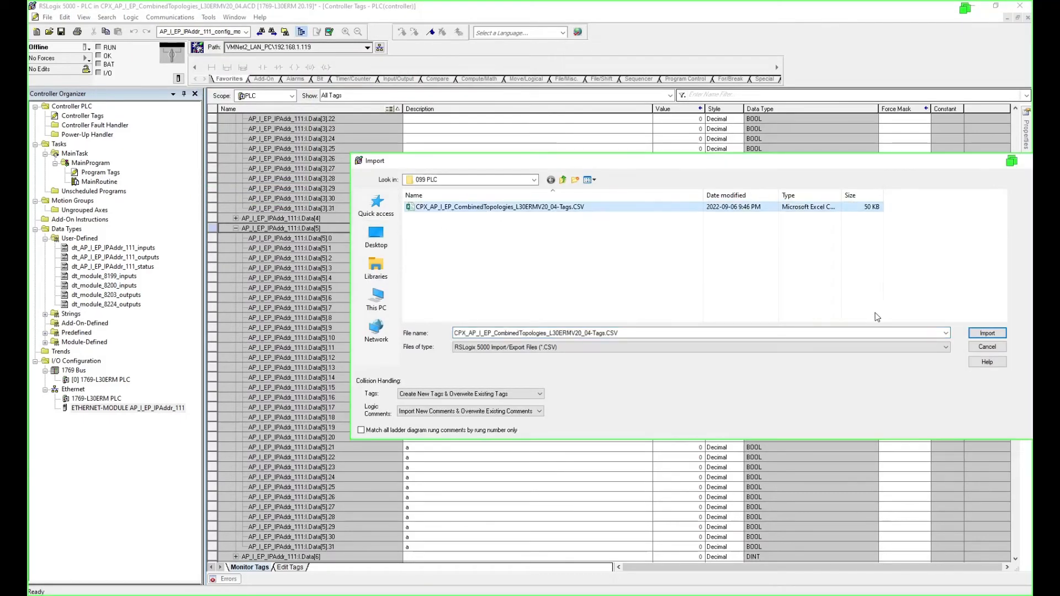
click(987, 333)
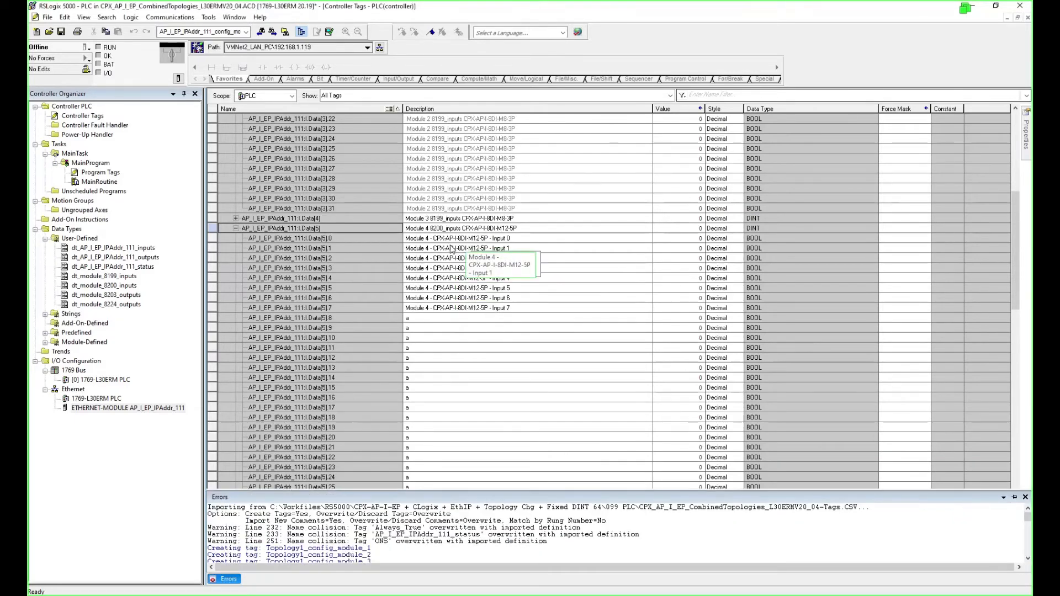
click(367, 338)
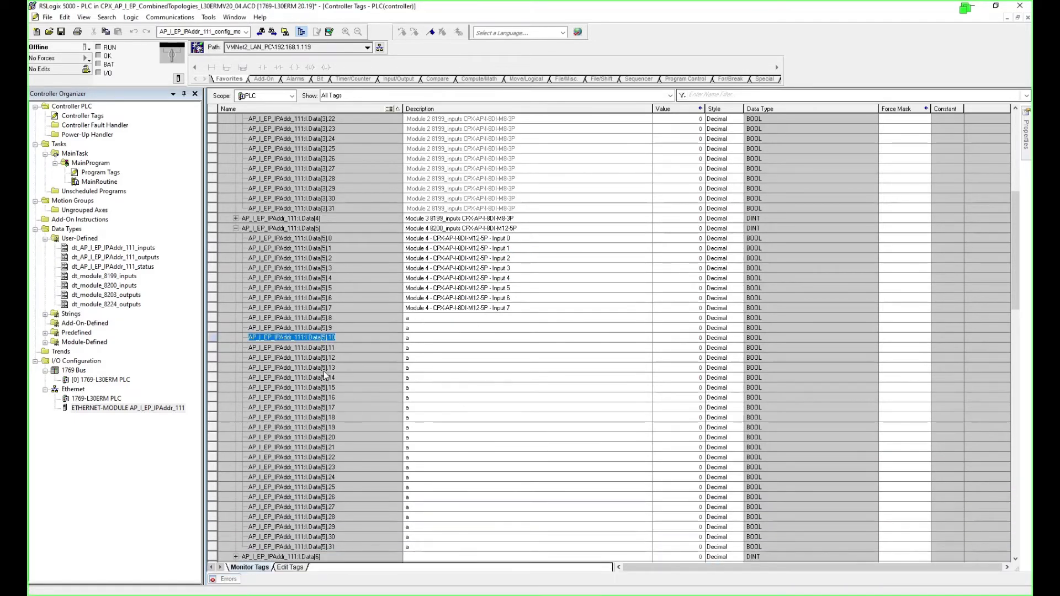
Check the imported bit descriptions of input words Data[5] and Data[3], collapsing each word.
click(262, 236)
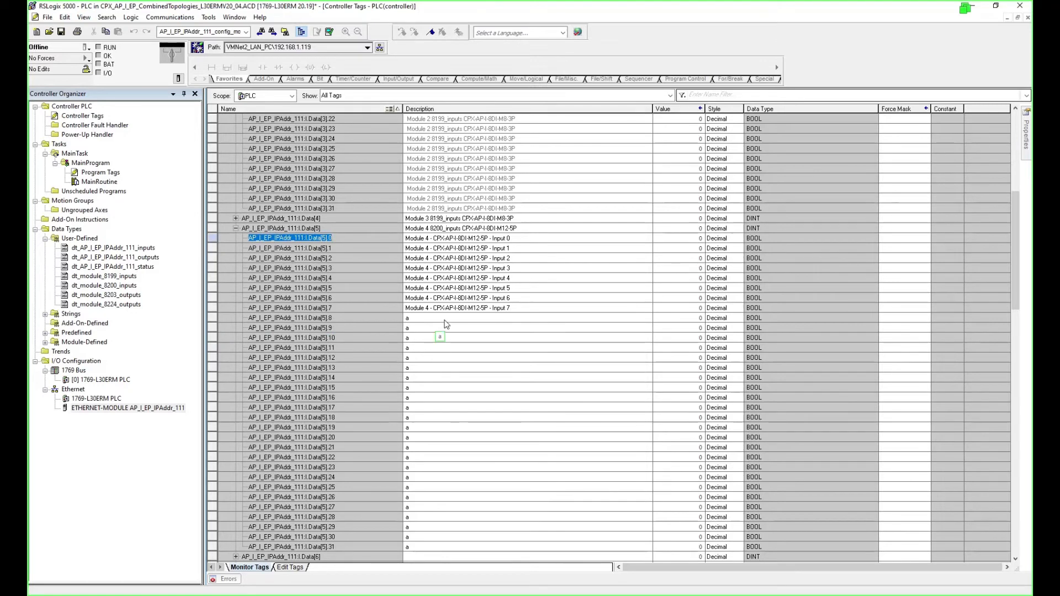
click(236, 229)
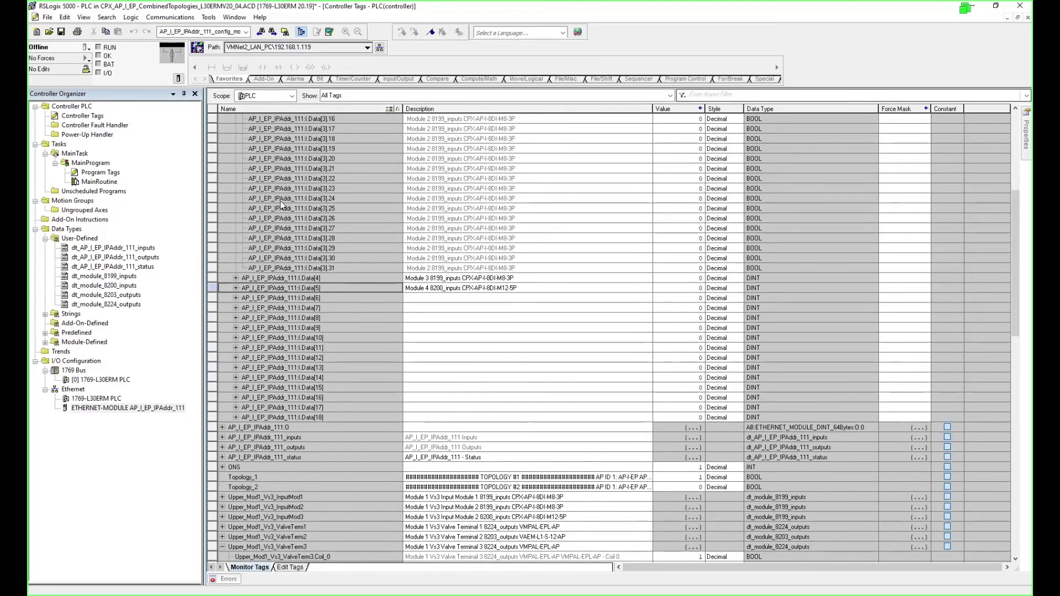
scroll(281, 204, up, 4)
click(231, 189)
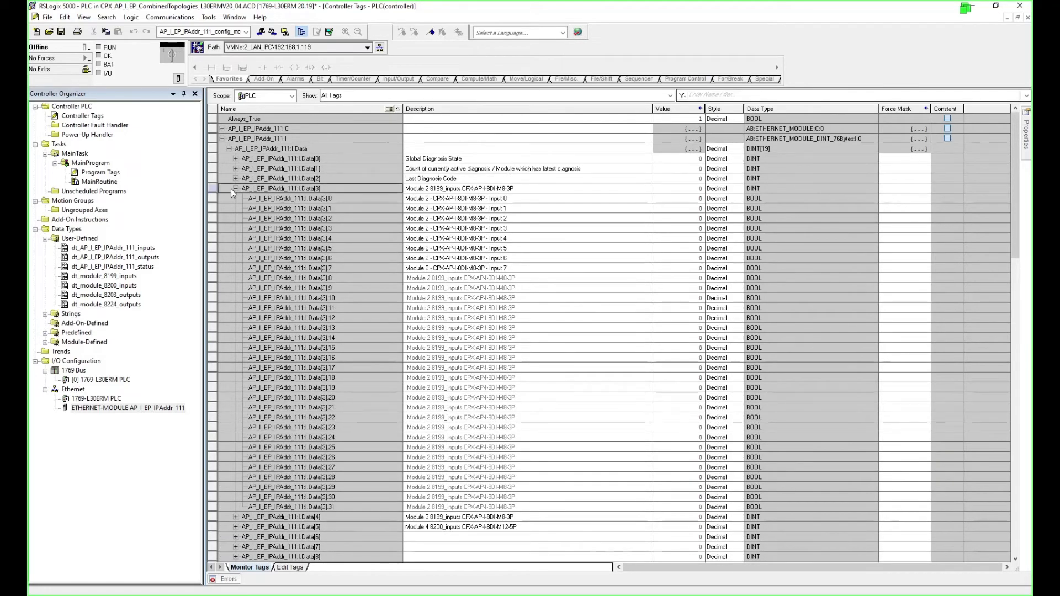
click(236, 189)
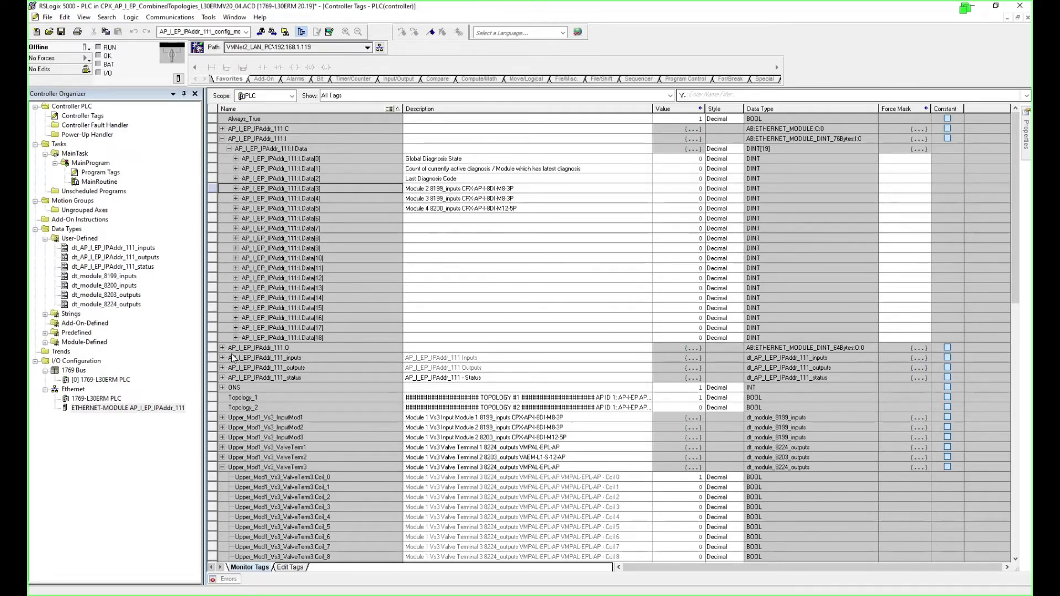
Expand the AP_I_EP_IPAddr_111:O data array and examine the descriptions of Data[0] to Data[2] and the coil bits of Data[1].
click(223, 348)
click(229, 358)
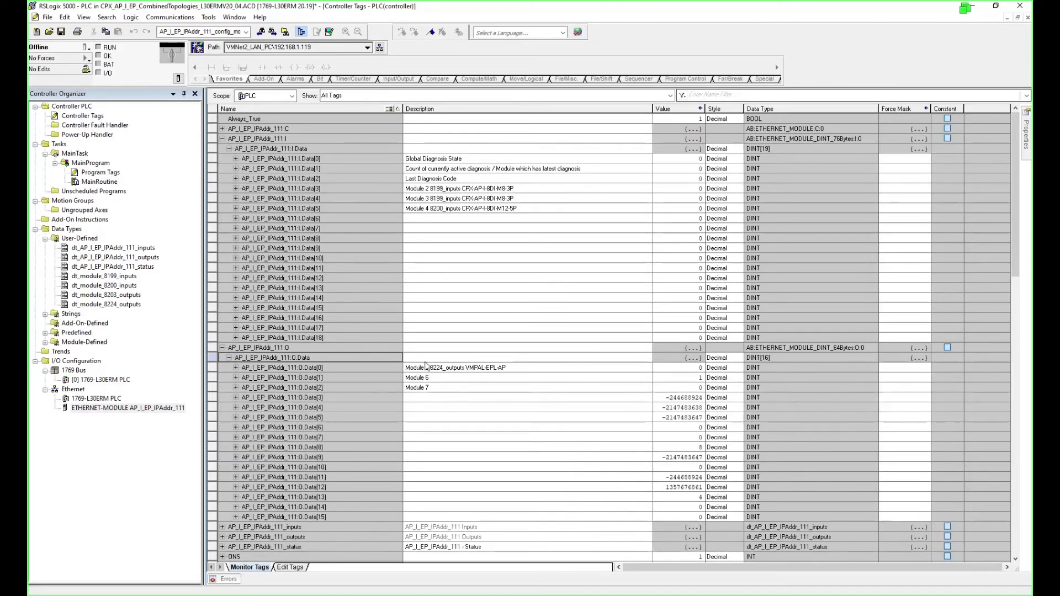
double_click(486, 369)
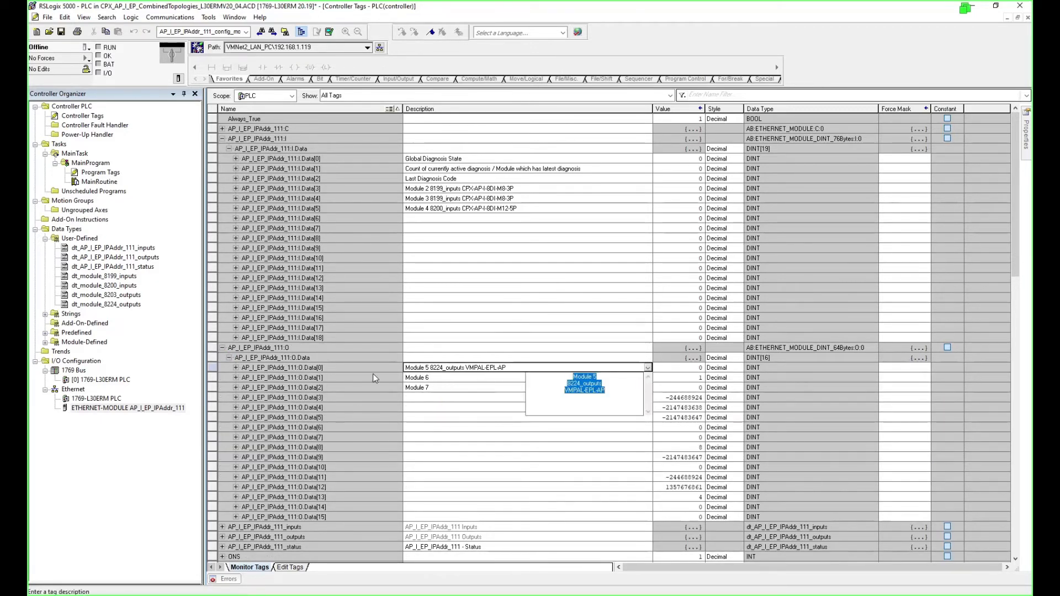
click(415, 380)
double_click(433, 389)
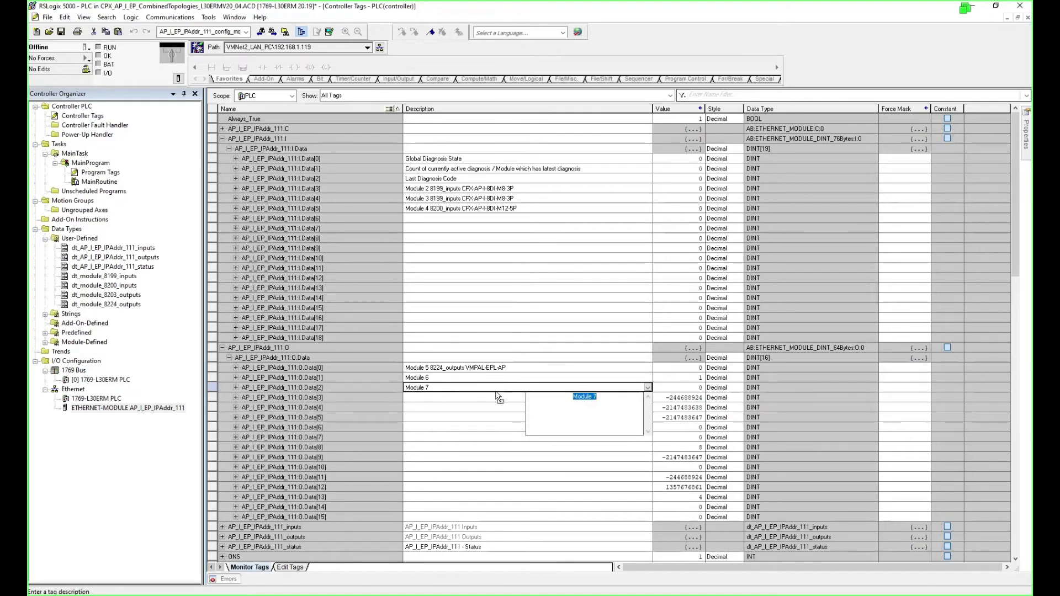
key(Escape)
key(Up)
click(235, 378)
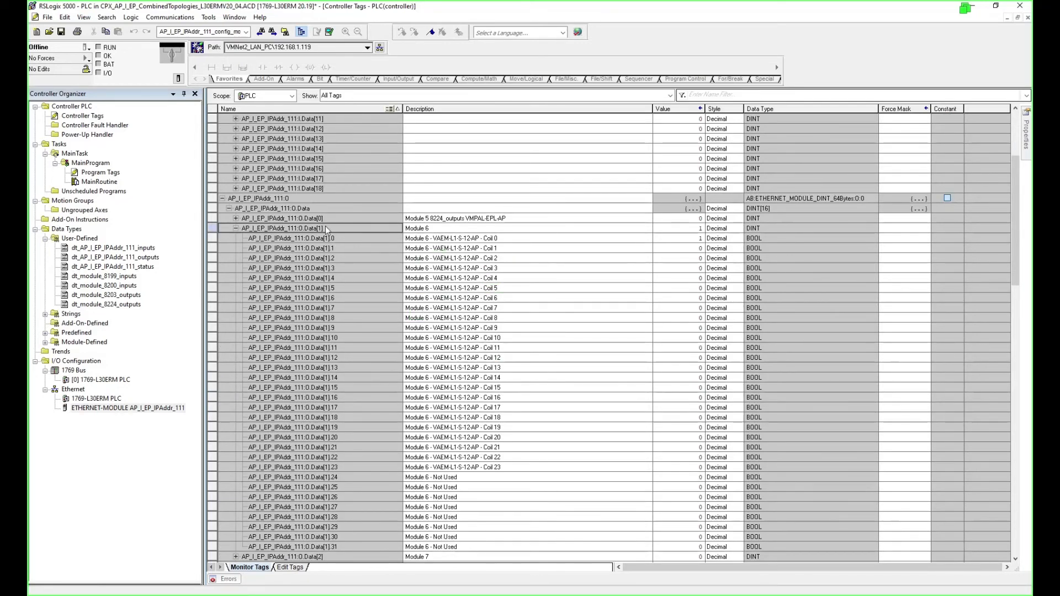
click(234, 227)
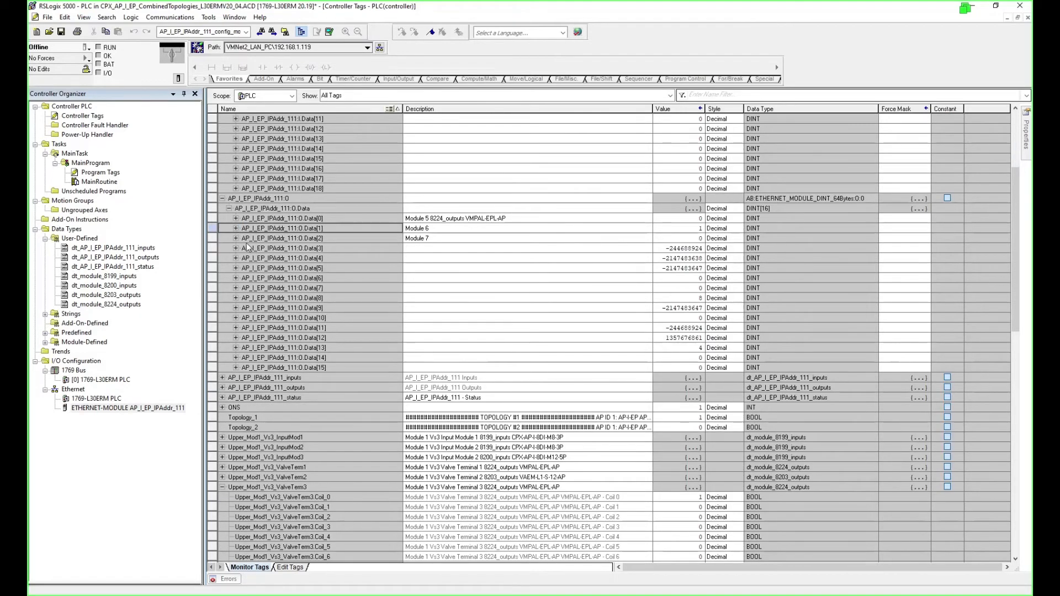
click(236, 239)
click(236, 238)
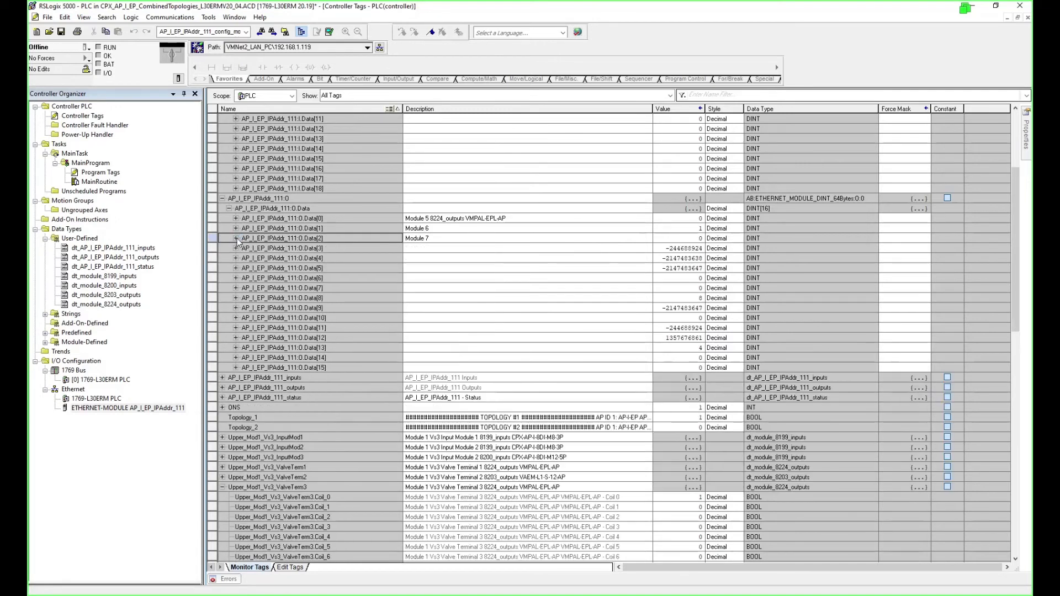
click(356, 230)
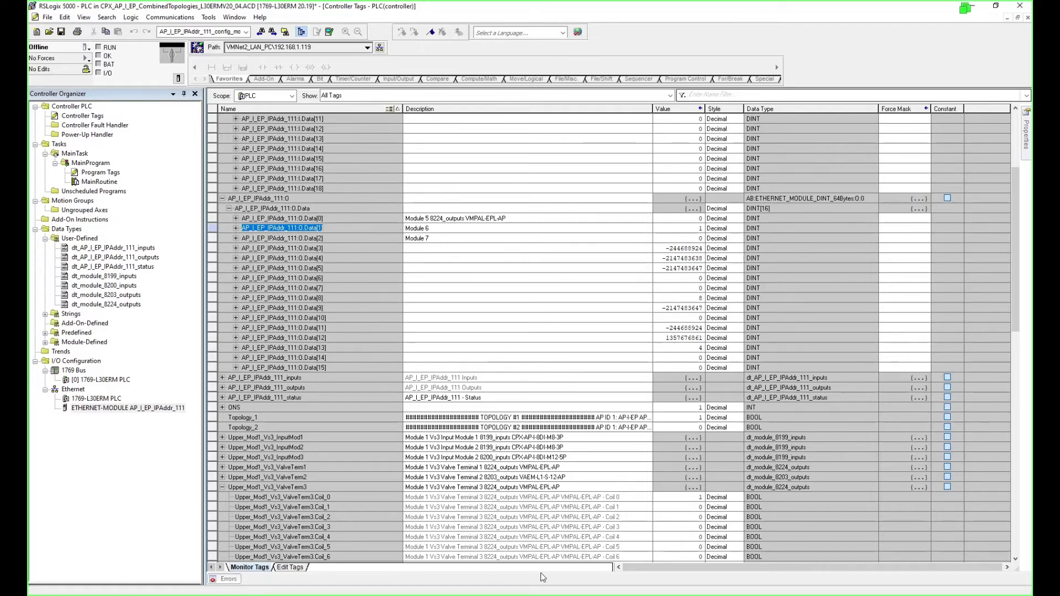
Open MainRoutine from MainProgram and bring up the input mapping rungs.
key(alt+Tab)
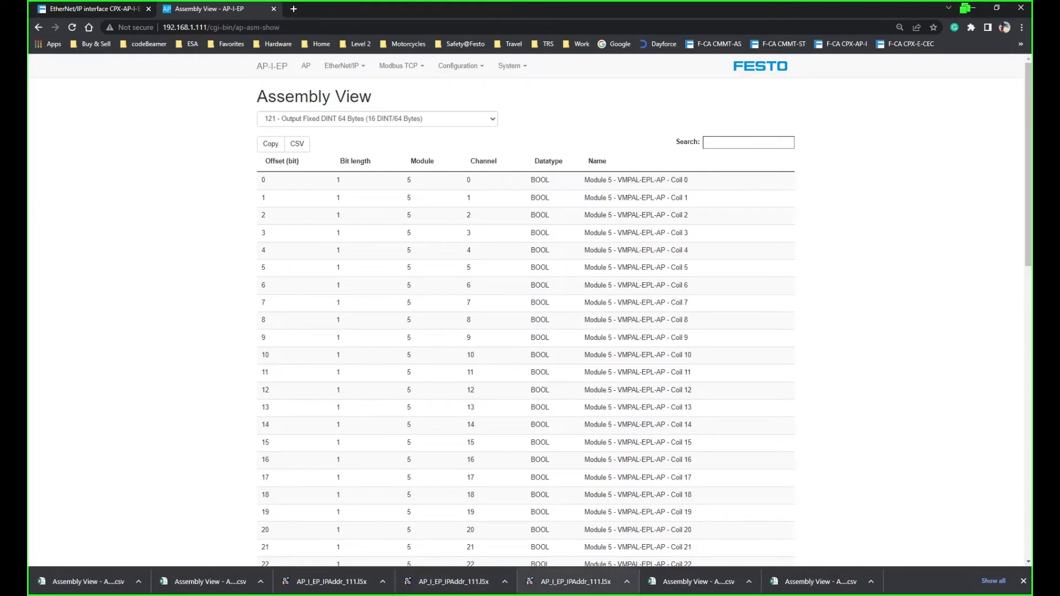
key(alt+Tab)
click(365, 335)
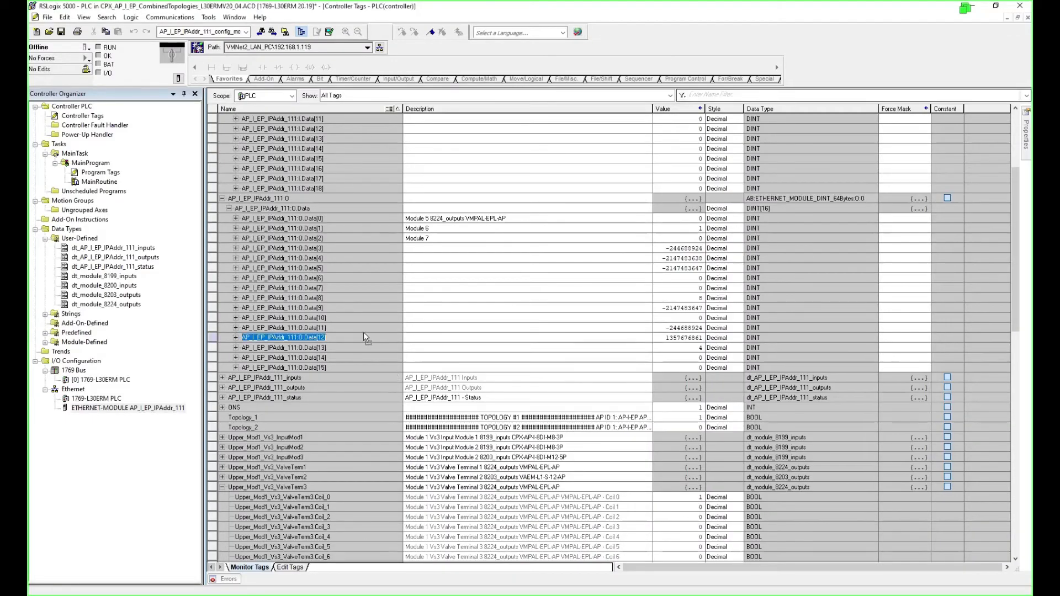
double_click(99, 183)
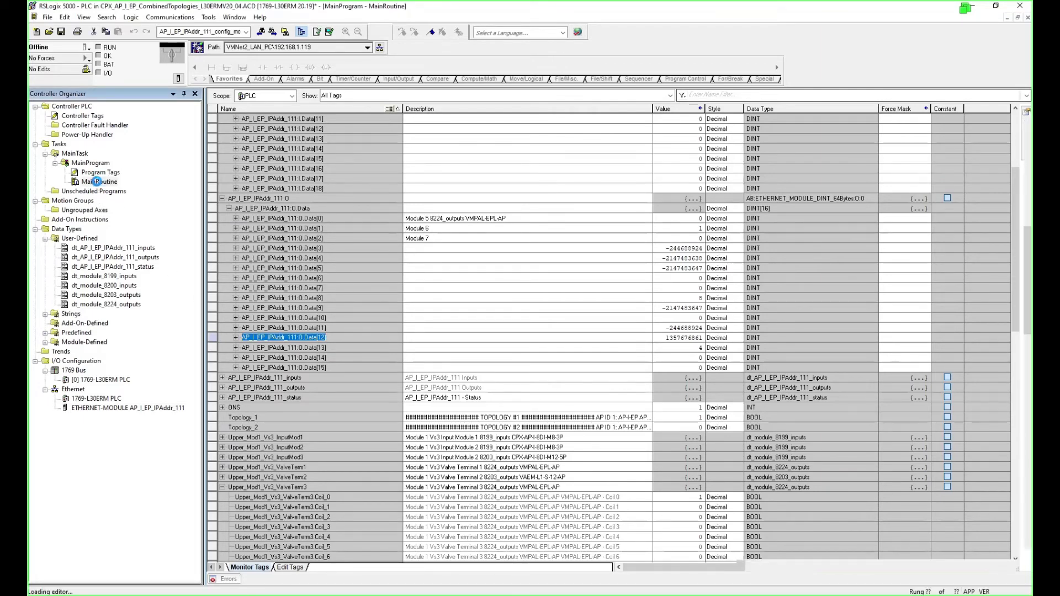
click(247, 294)
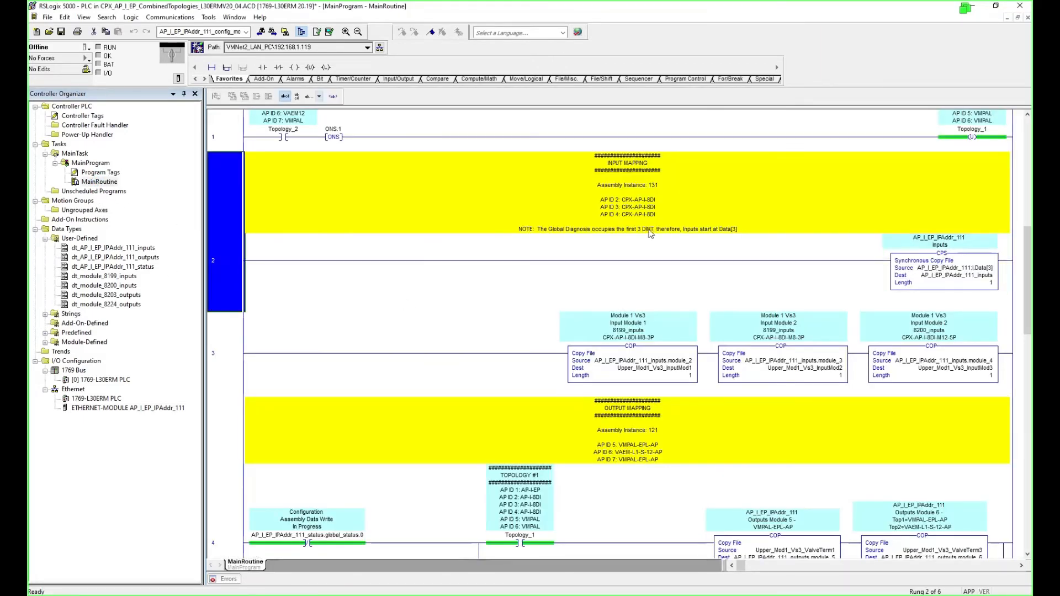
scroll(896, 212, up, 4)
scroll(899, 307, down, 3)
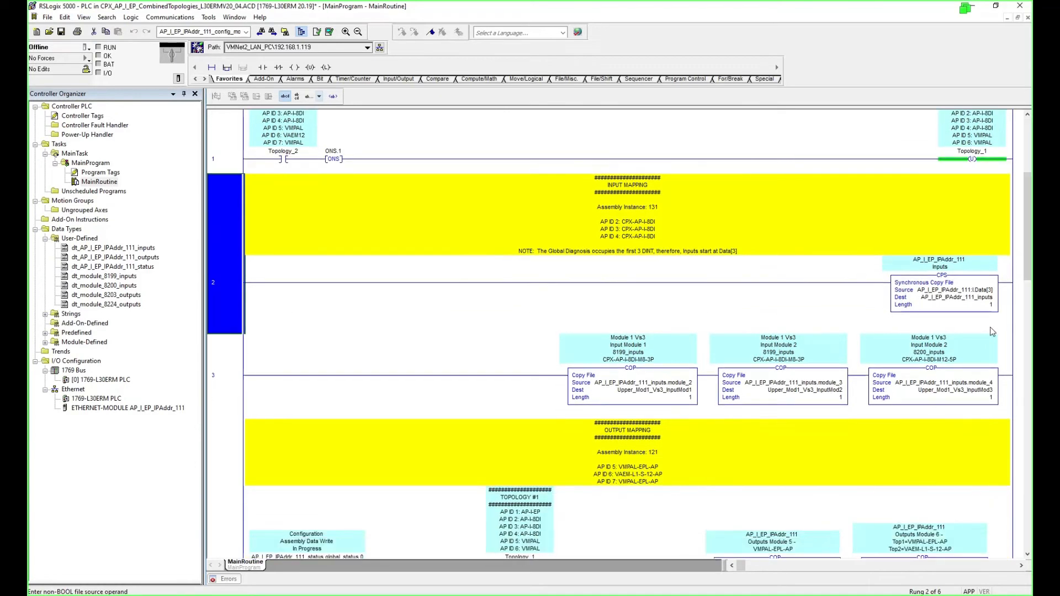
Examine the source and destination of the synchronous copy in rung 2 and the three input module copies in rung 3.
click(981, 297)
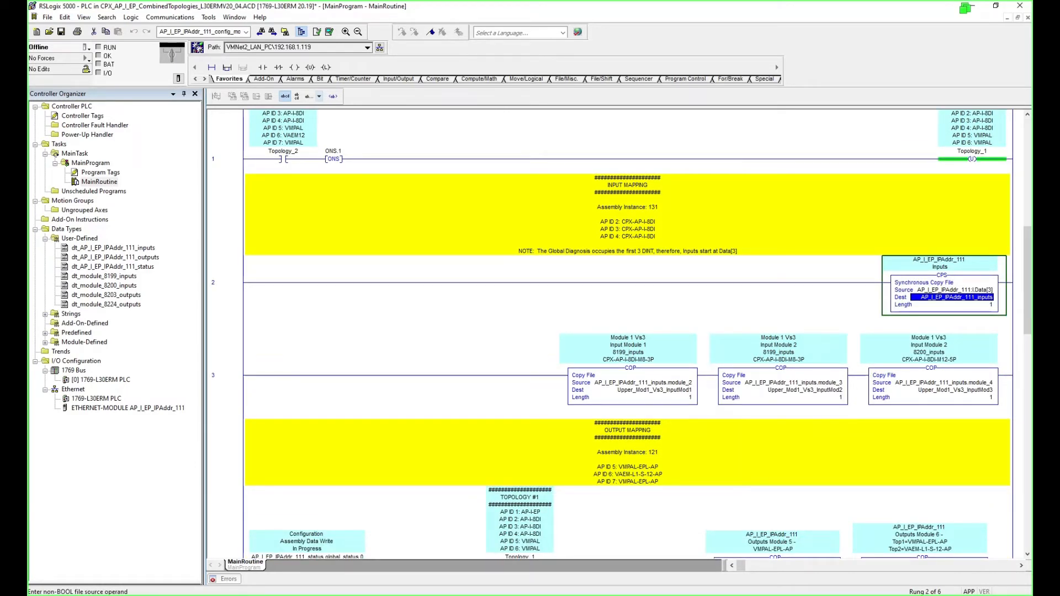
key(alt+Tab)
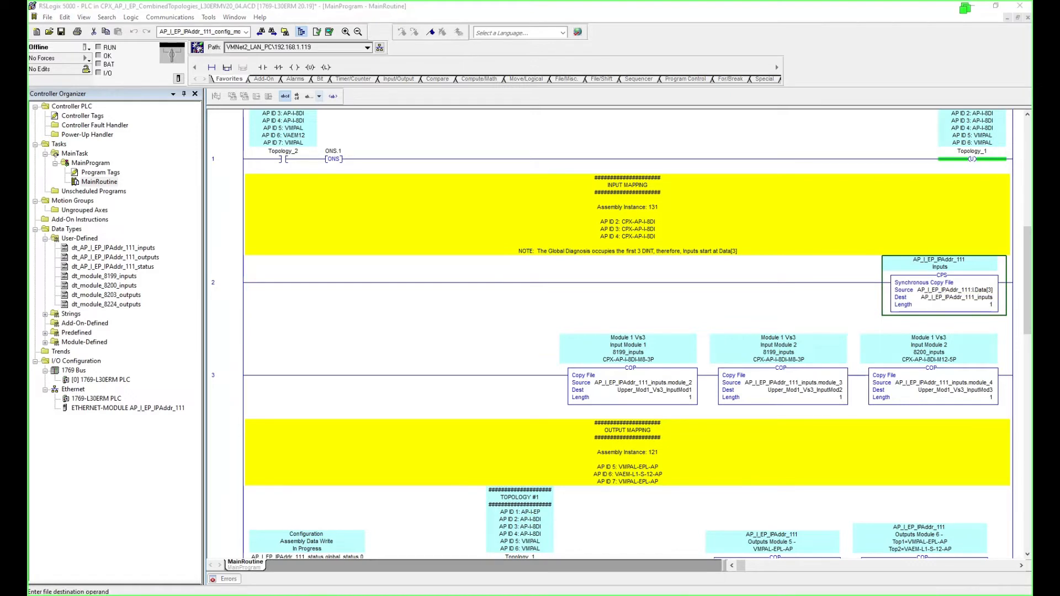
click(961, 308)
double_click(981, 293)
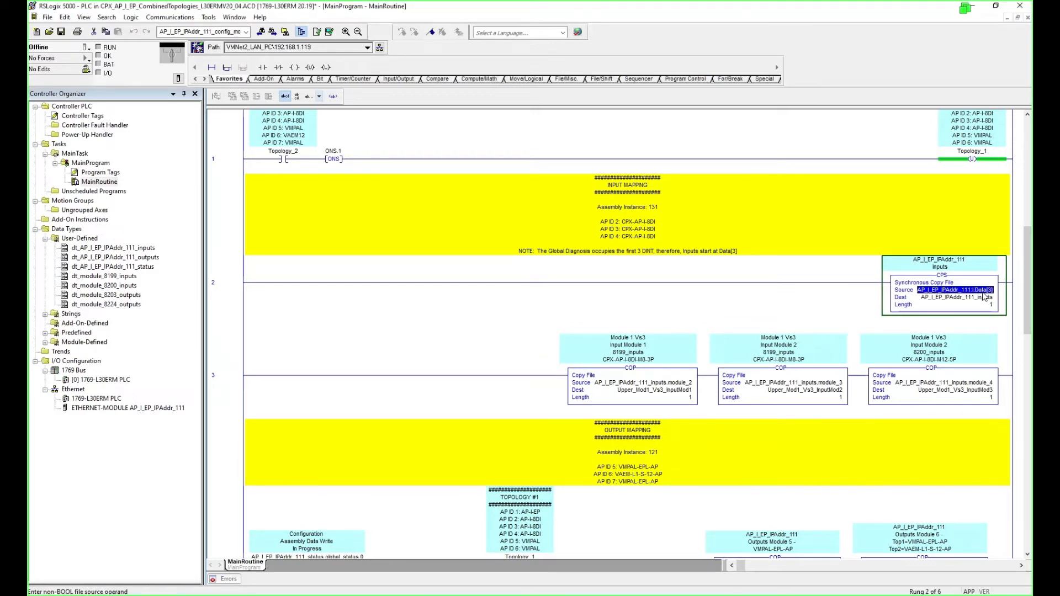
double_click(987, 298)
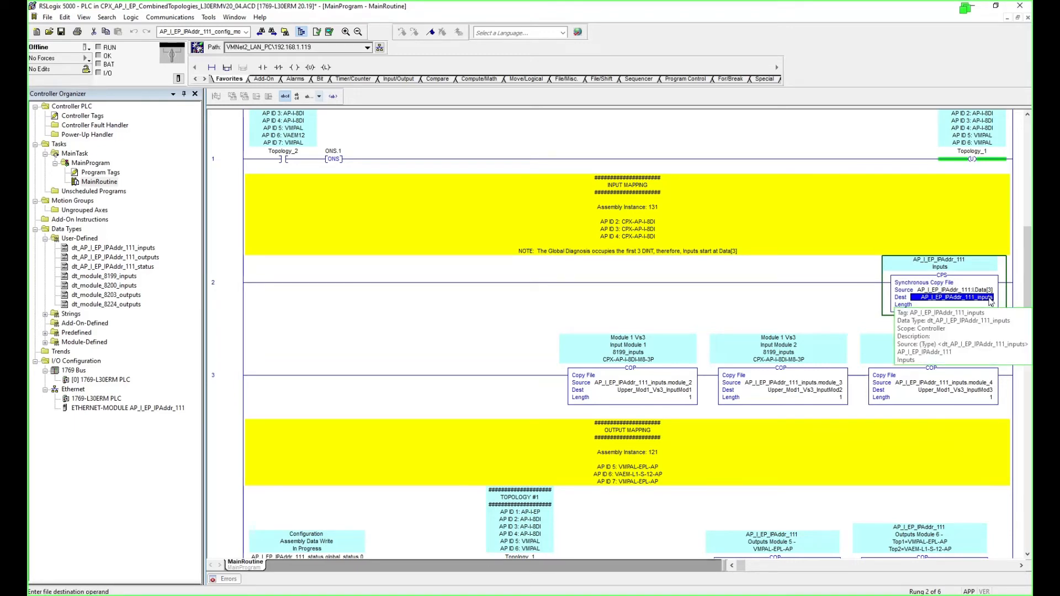
double_click(680, 390)
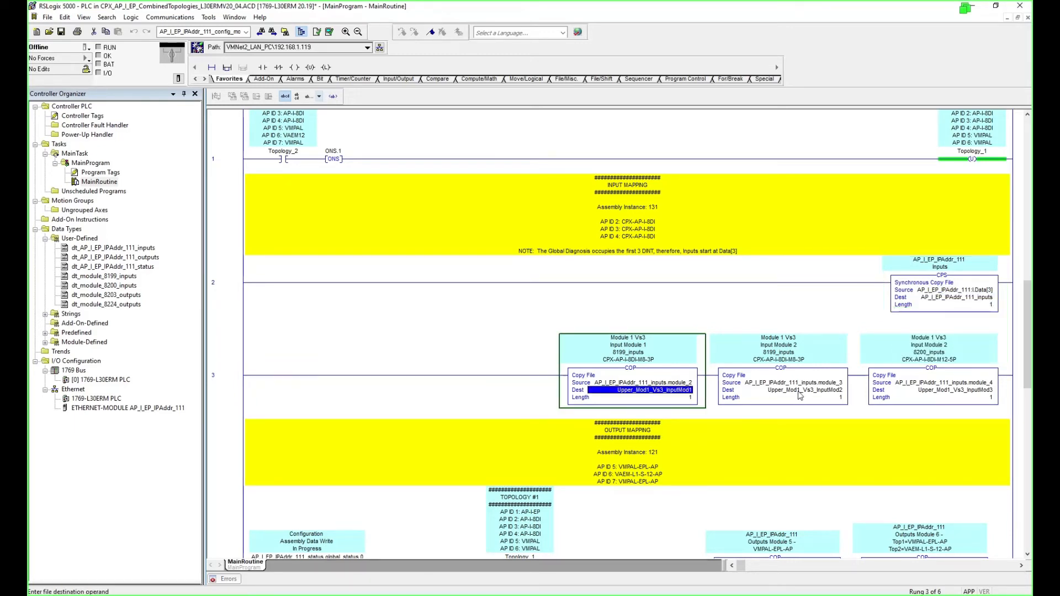
click(836, 381)
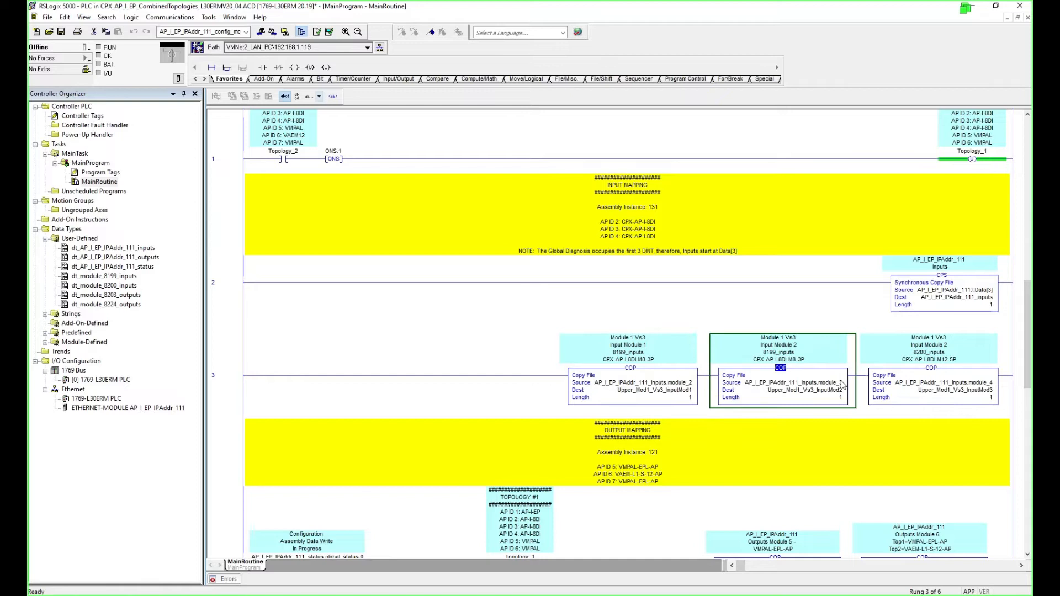
double_click(985, 390)
Set the sources of the three Copy File instructions in rung 3 to AP_I_EP_IPAddr_111:I.Data[3], Data[4] and Data[5], in order.
drag(977, 290, 845, 385)
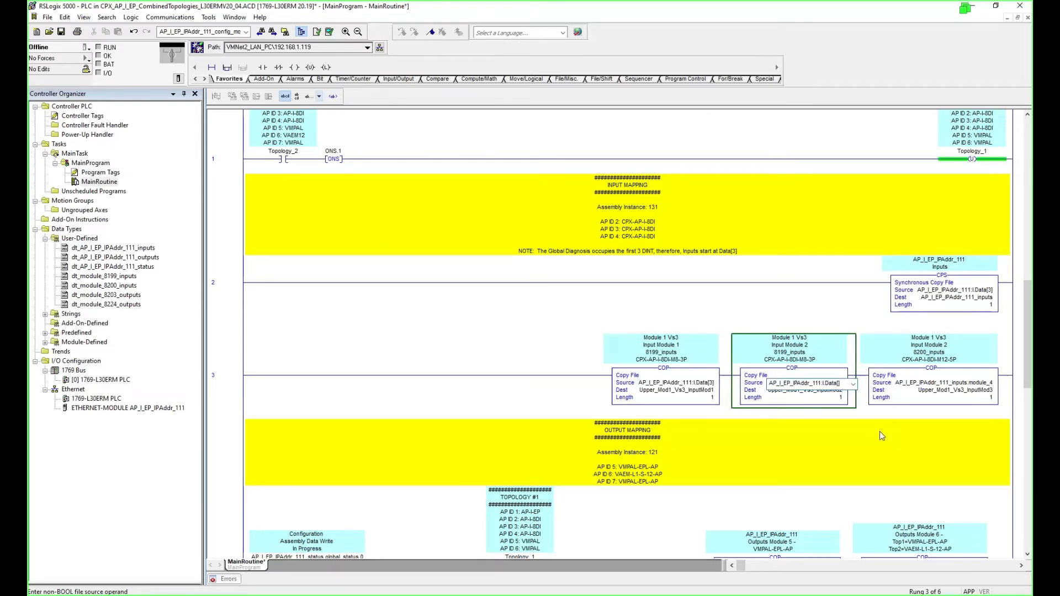
text(4)
click(929, 392)
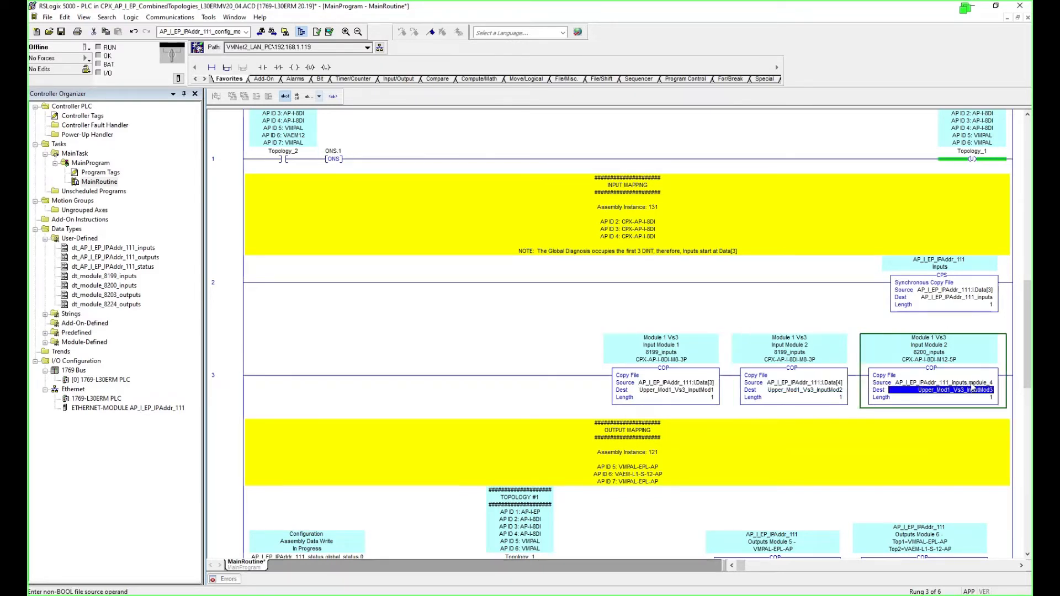
drag(830, 384, 954, 383)
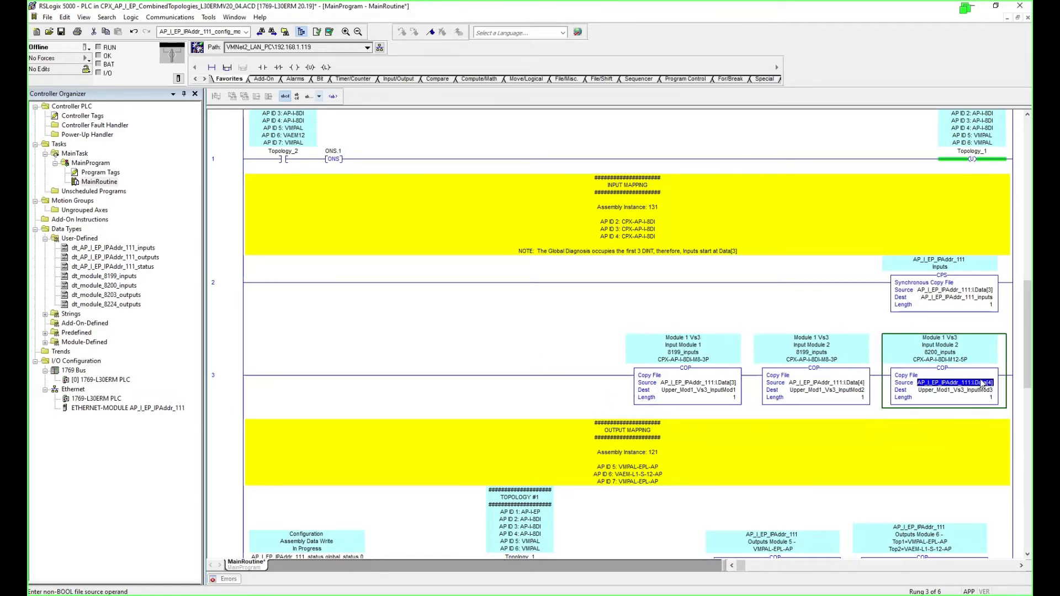
click(991, 382)
key(BackSpace)
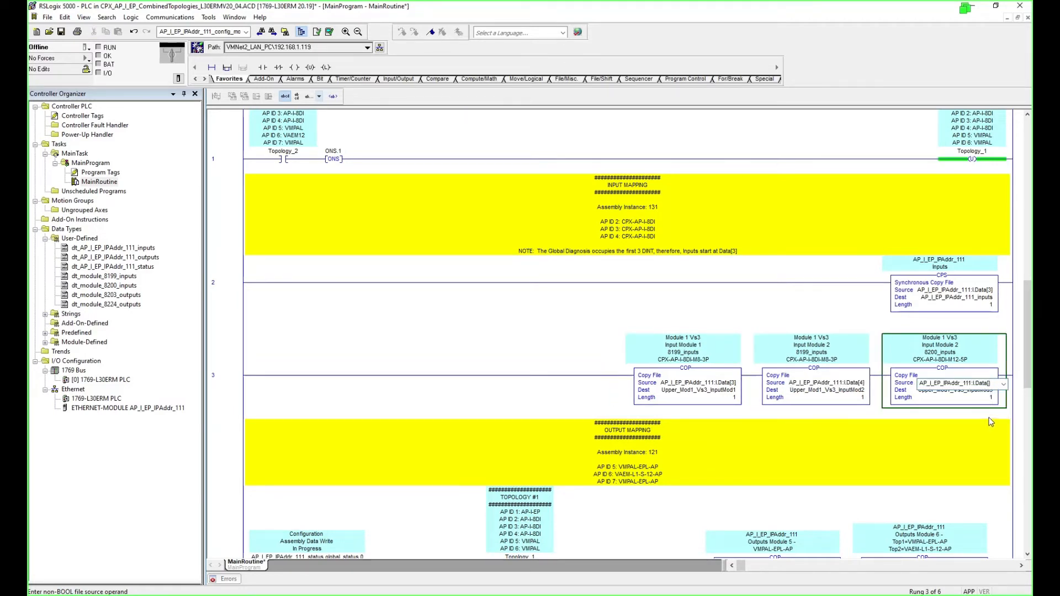
text(5)
key(Return)
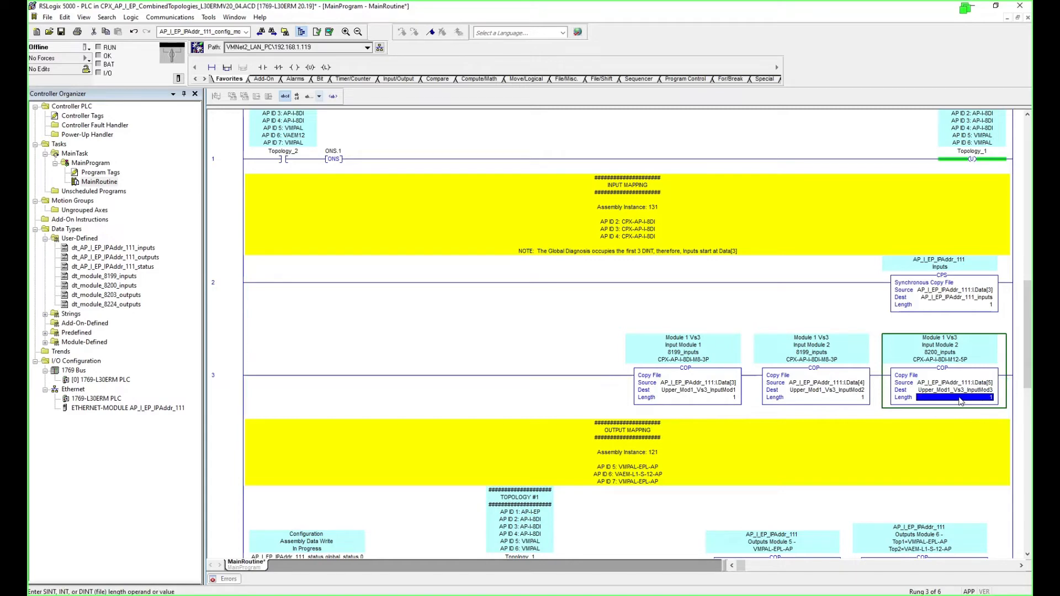
Move the three Copy File instructions from rung 3 to rung 2, ahead of the synchronous copy.
click(690, 375)
shift+click(962, 372)
drag(698, 374, 291, 283)
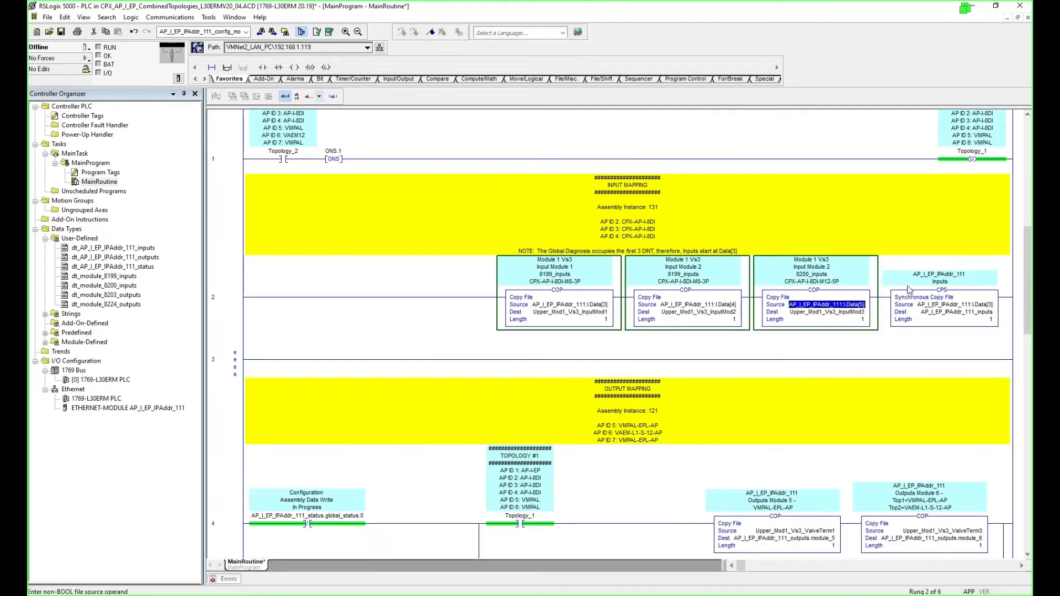
Delete the synchronous copy instruction from rung 2 and the emptied rung 3.
click(930, 292)
key(Delete)
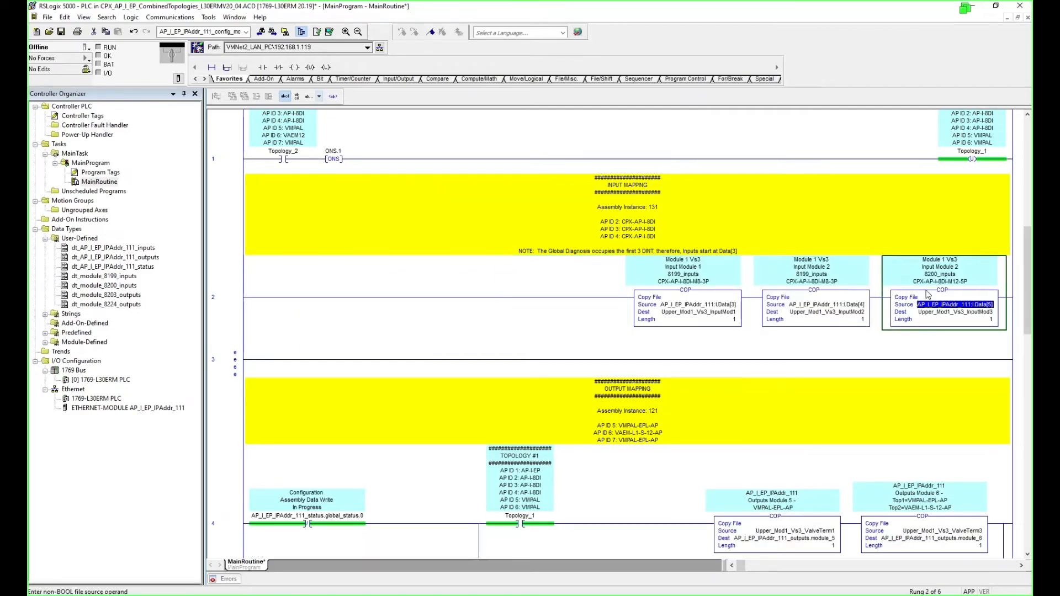
click(233, 359)
key(Delete)
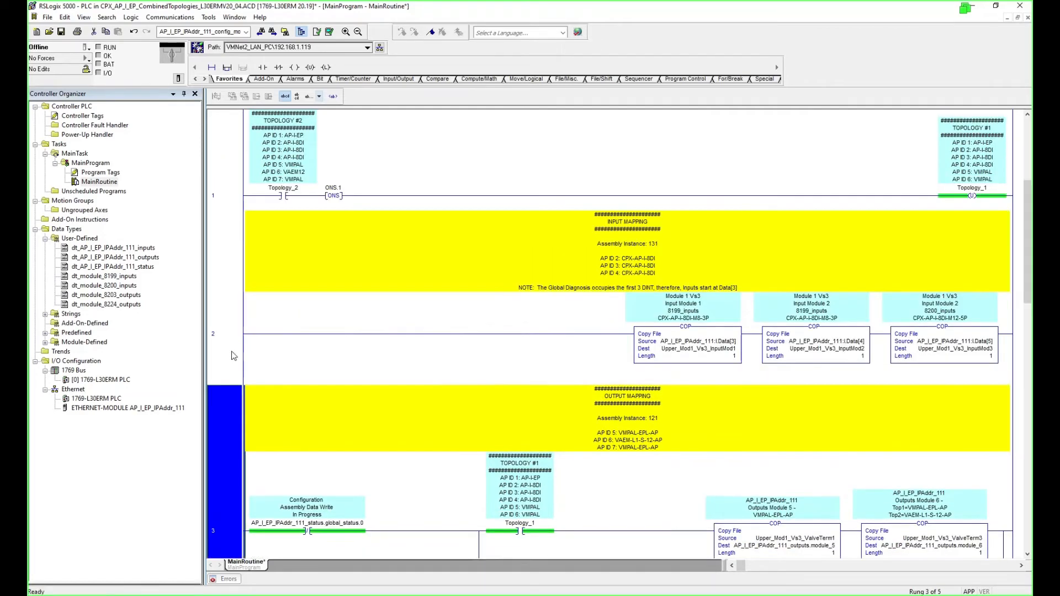
Review the source words and InputMod1 to InputMod3 destinations of the three Copy File instructions in rung 2.
click(735, 342)
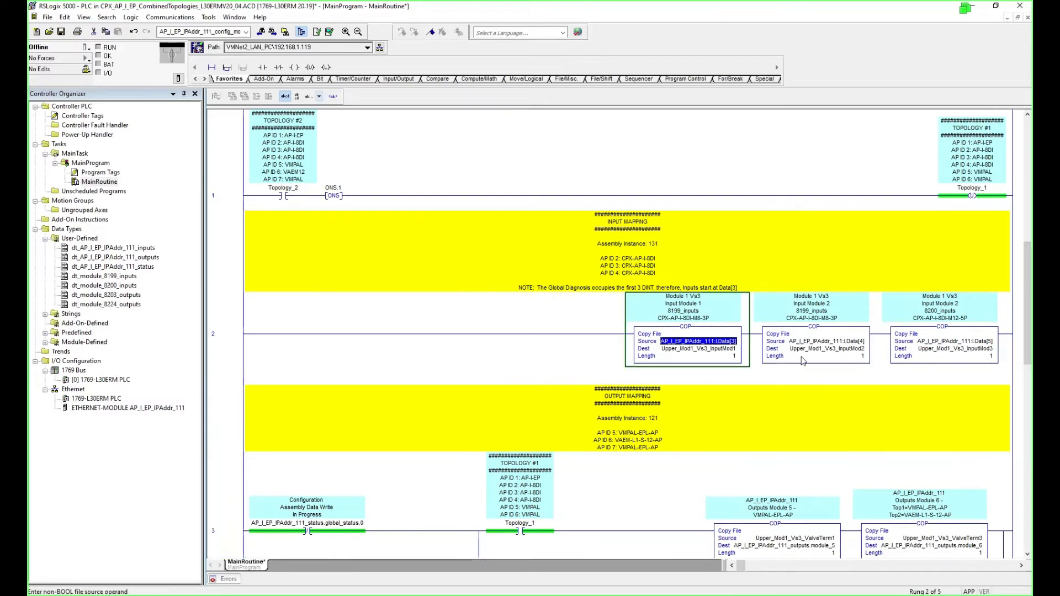
click(732, 350)
click(831, 349)
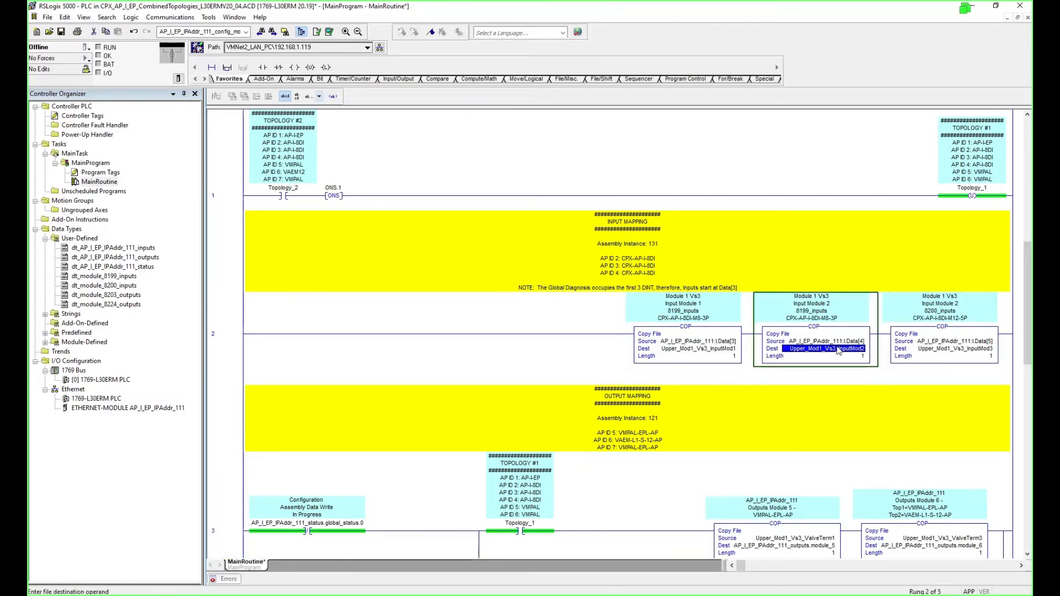
click(966, 350)
click(964, 342)
click(960, 349)
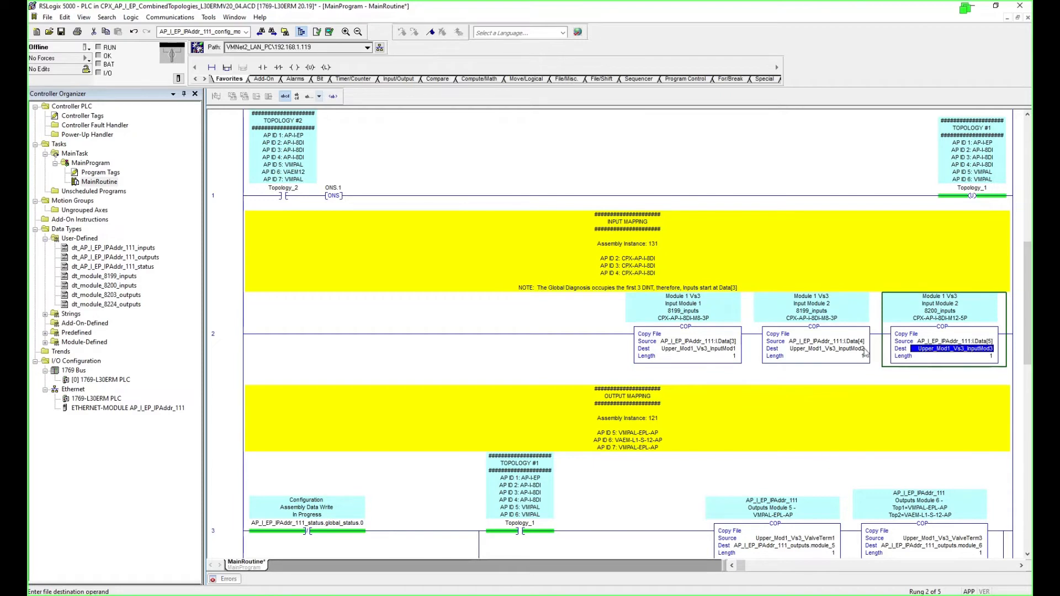
click(855, 349)
click(688, 343)
click(685, 349)
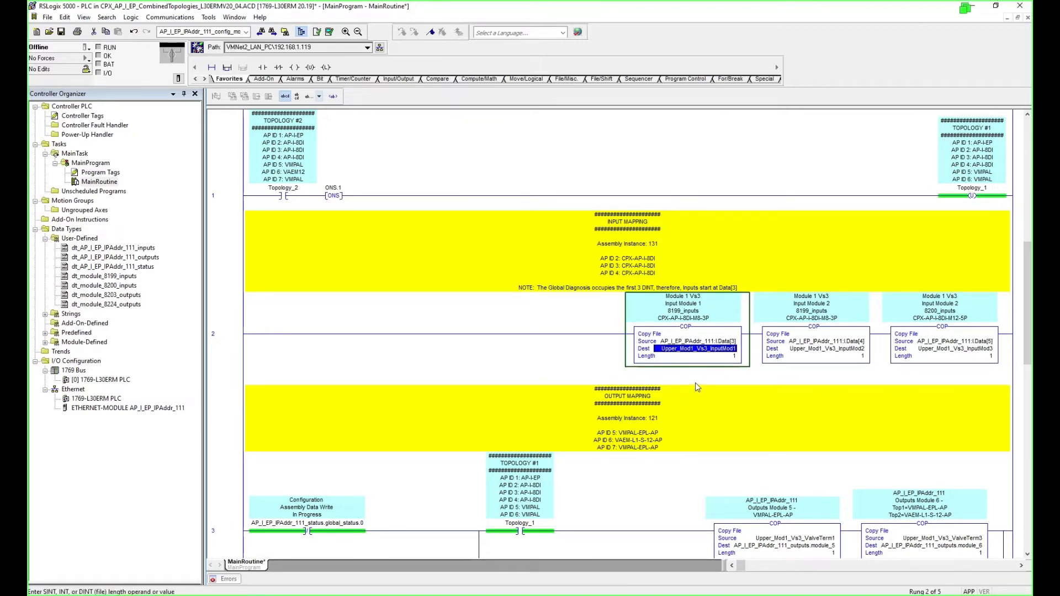
click(730, 342)
click(855, 342)
click(966, 342)
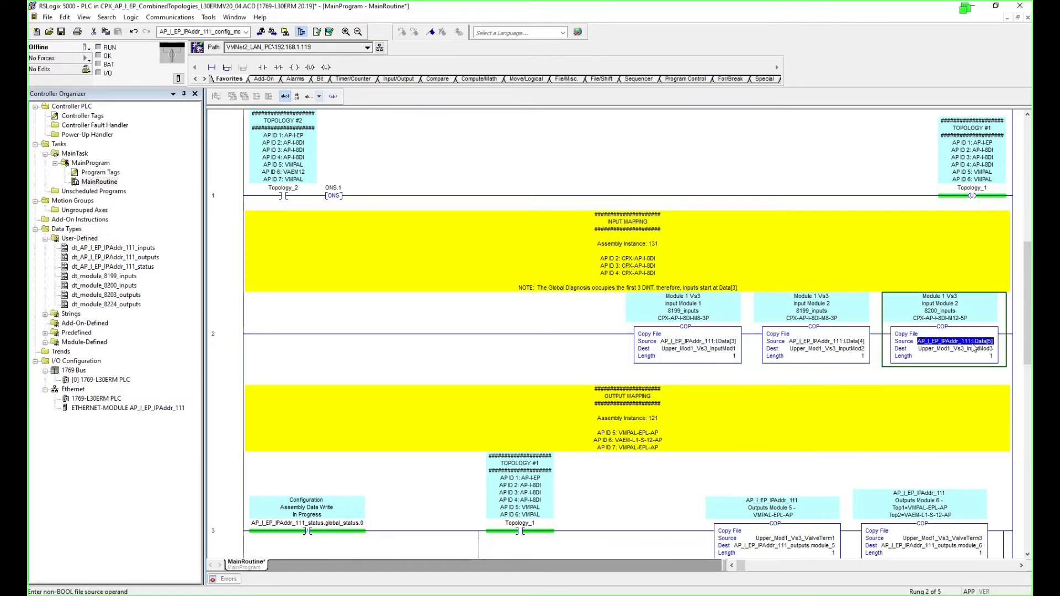
click(840, 342)
click(688, 343)
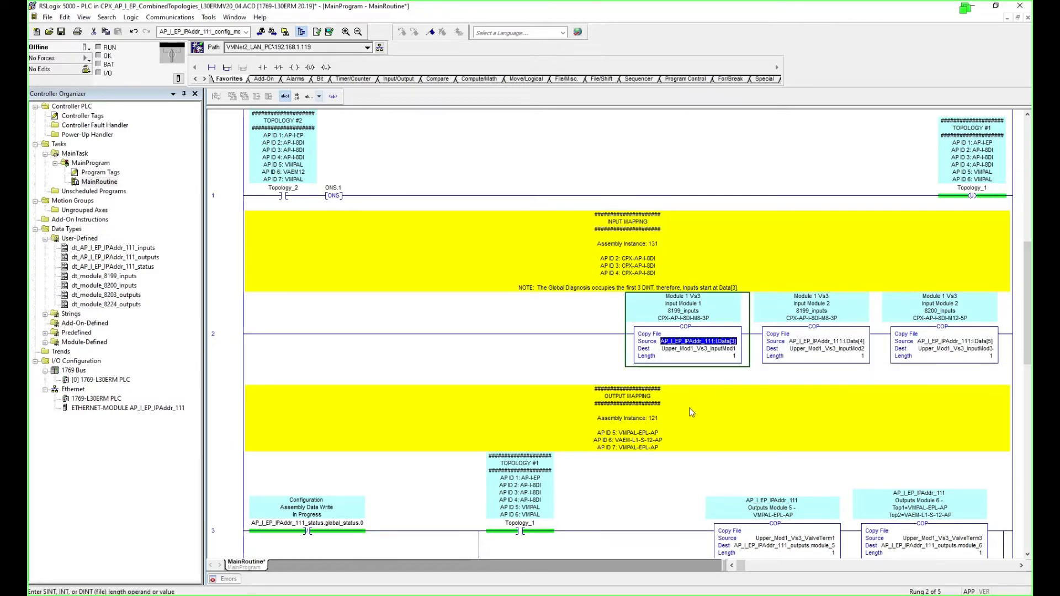
Show the AP_I_EP_IPAddr_111:O destination of rung 3's synchronous copy in the controller tags.
scroll(690, 437, down, 4)
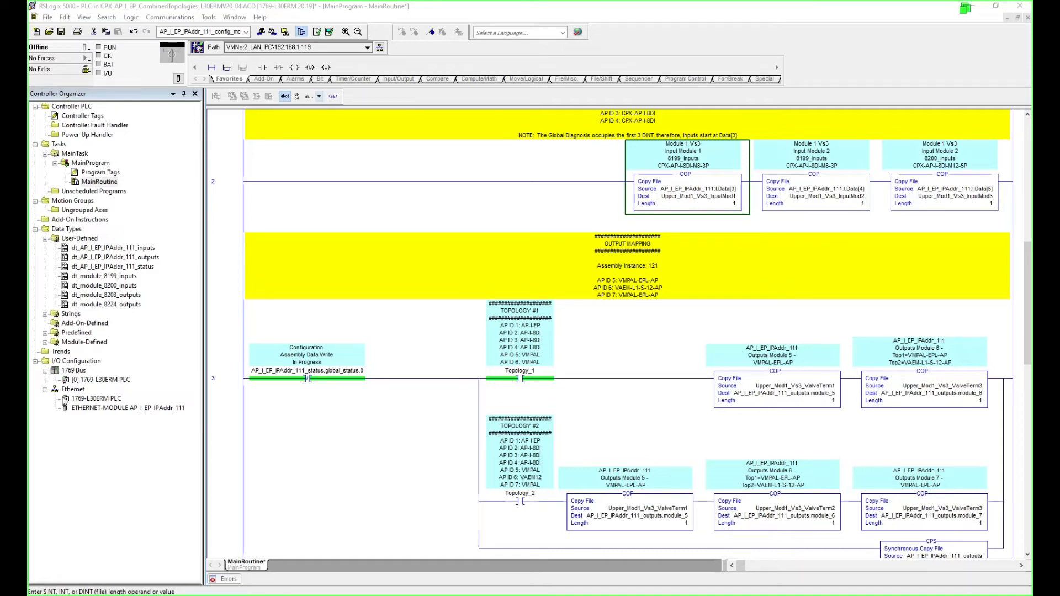
click(962, 518)
scroll(964, 522, down, 1)
click(973, 521)
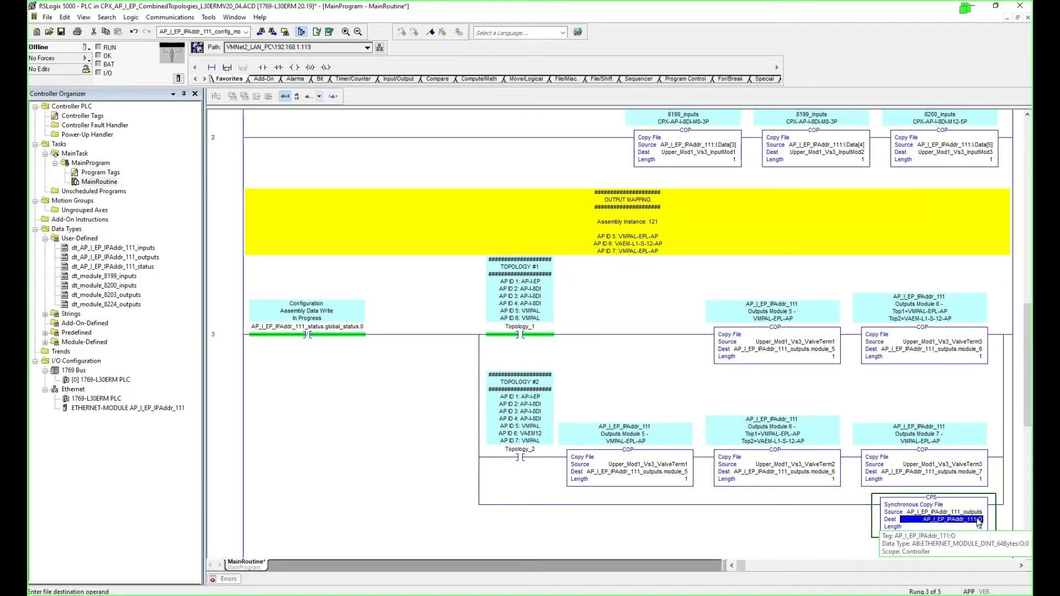
right_click(979, 524)
click(933, 354)
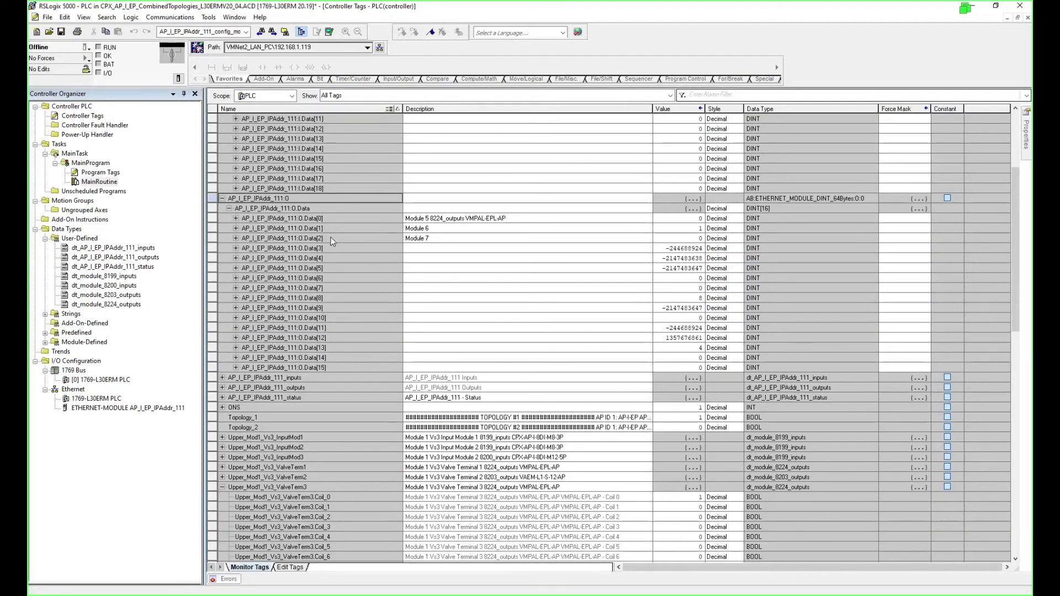
Compare the descriptions of the AP_I_EP_IPAddr_111:O data words with the output module copies in rung 3 of MainRoutine.
click(366, 222)
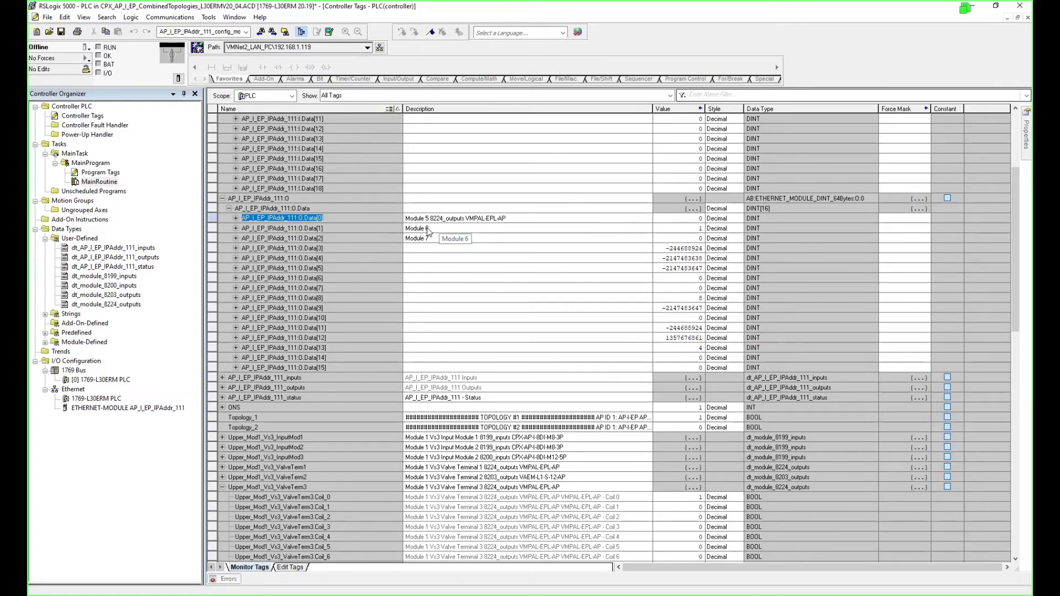
key(ctrl+Tab)
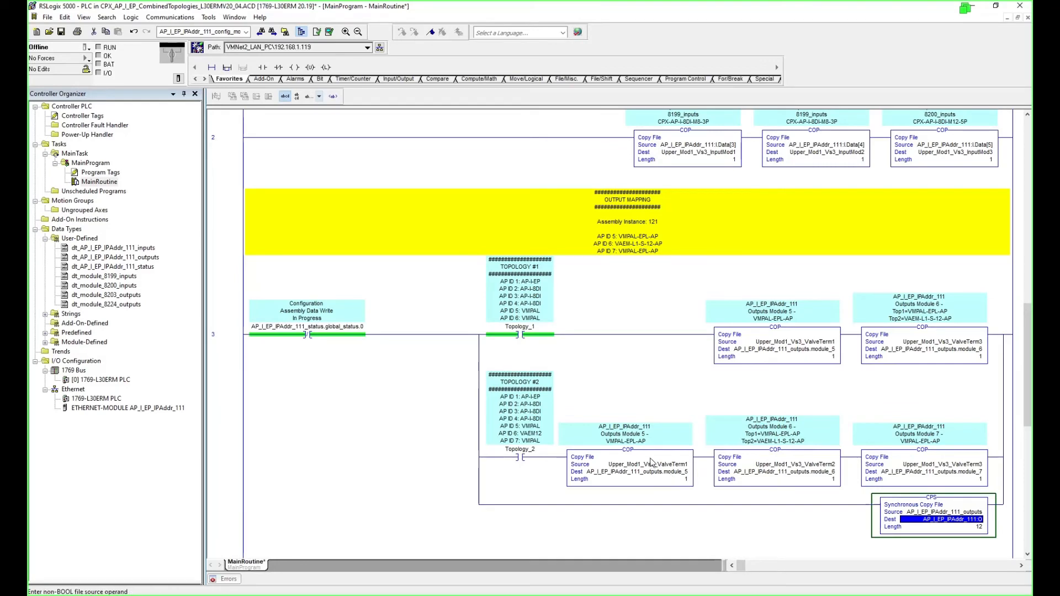
key(ctrl+Tab)
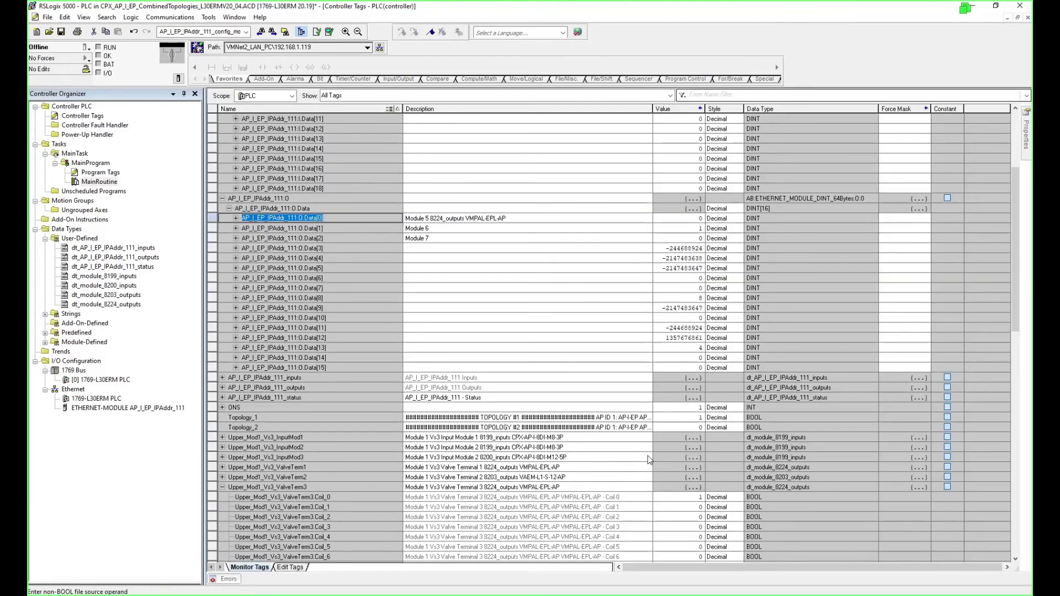
key(ctrl+Tab)
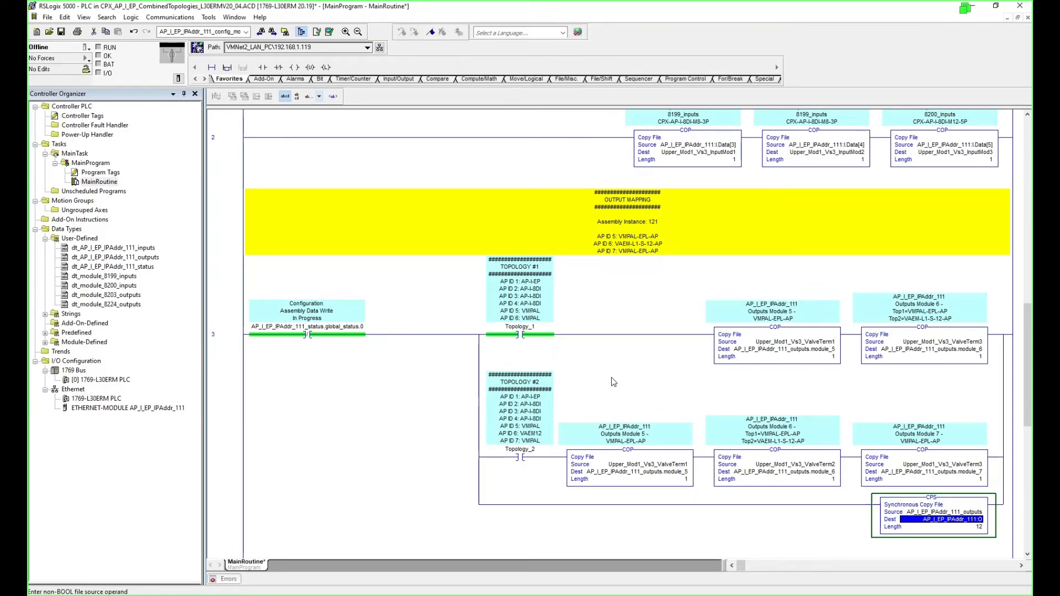
key(ctrl+Tab)
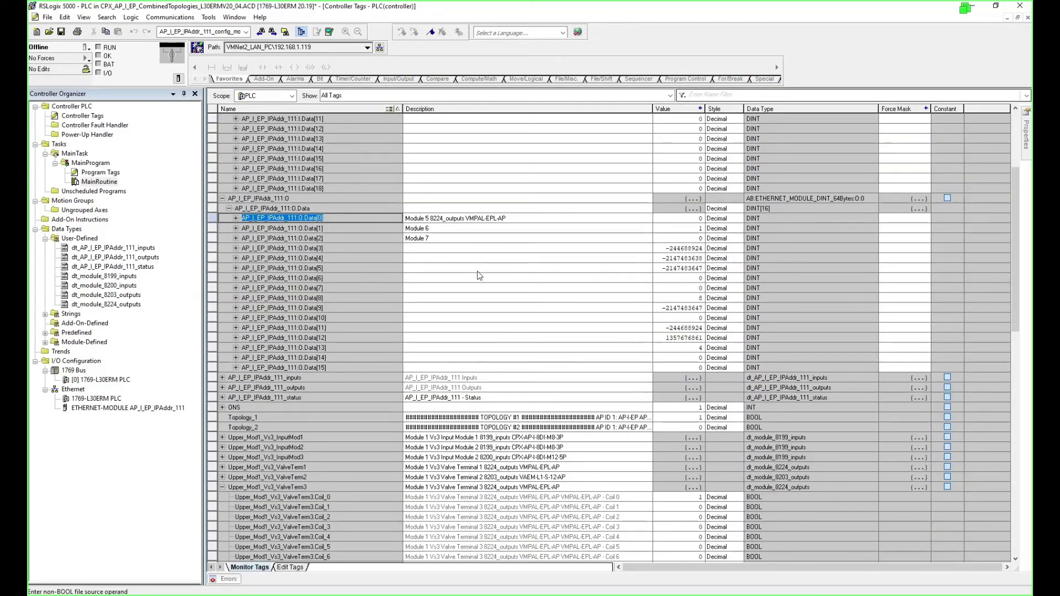
key(ctrl+Tab)
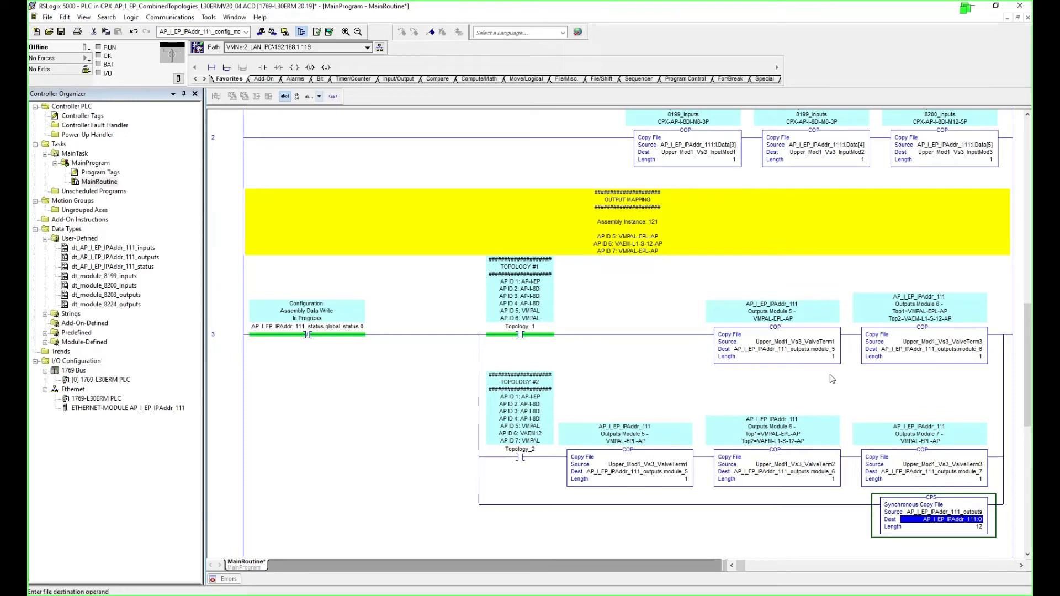
mouse_move(822, 354)
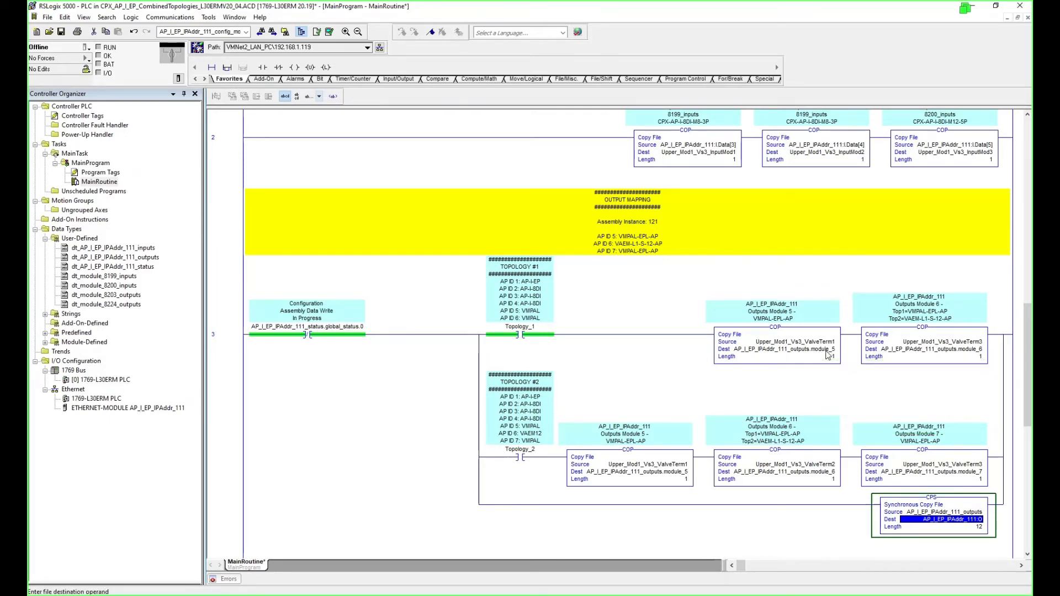
Set the destination of the module 5 copies in both topology branches of rung 3 to AP_I_EP_IPAddr_111:O.Data[0].
double_click(828, 355)
text(AP_I_EP_IPAddr_111:O.Data[0])
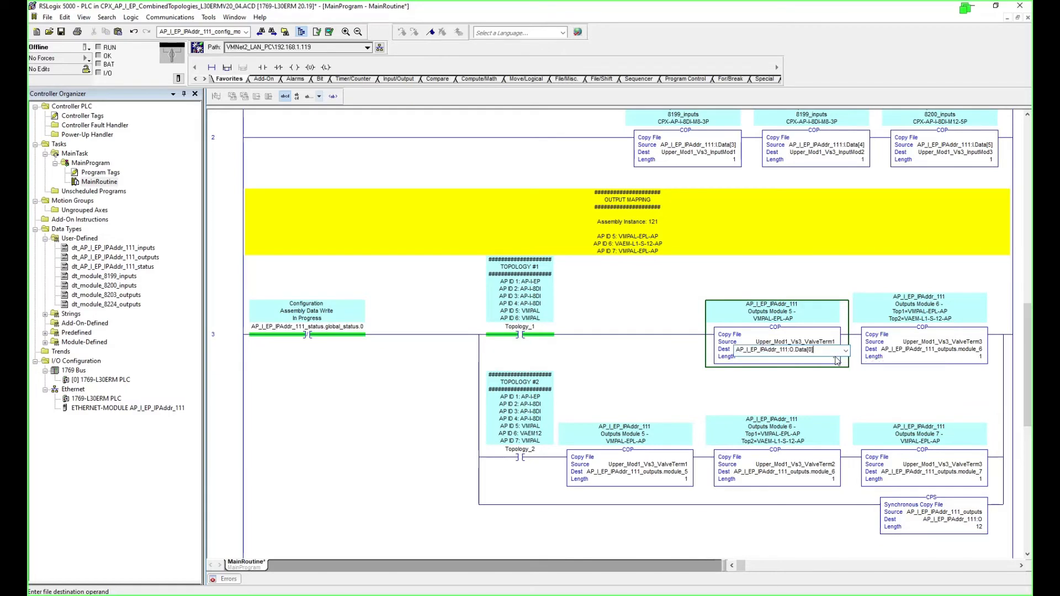
click(826, 342)
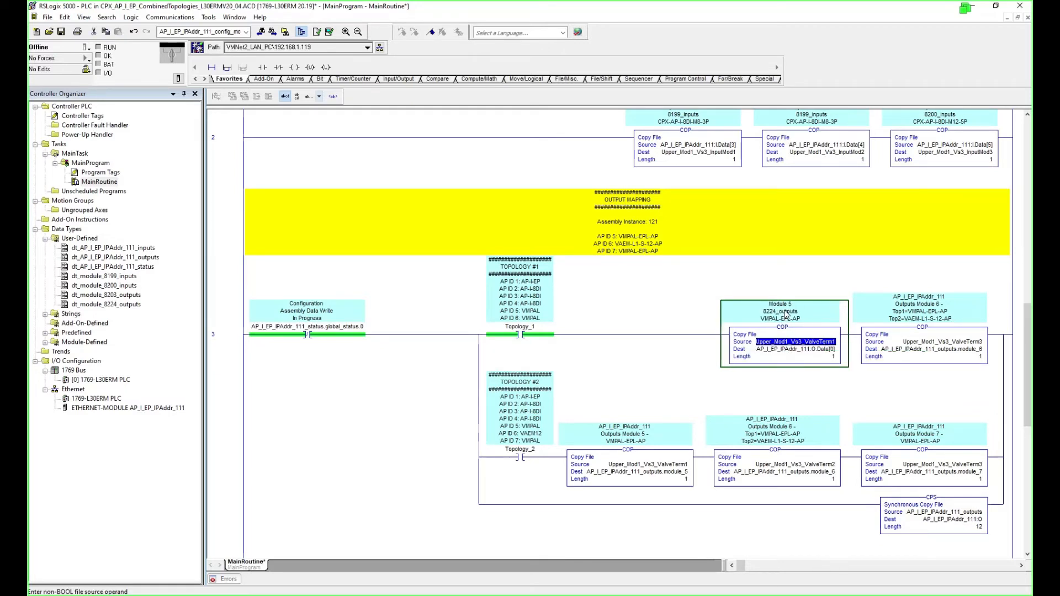
double_click(678, 474)
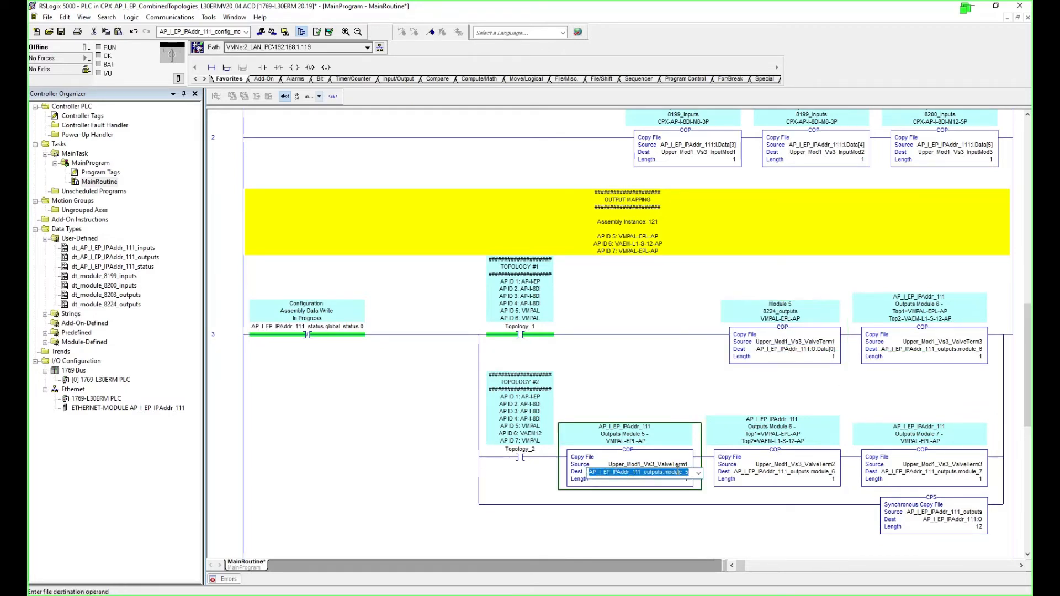
text(AP_I_EP_IPAddr_111:O.Data[0])
click(678, 466)
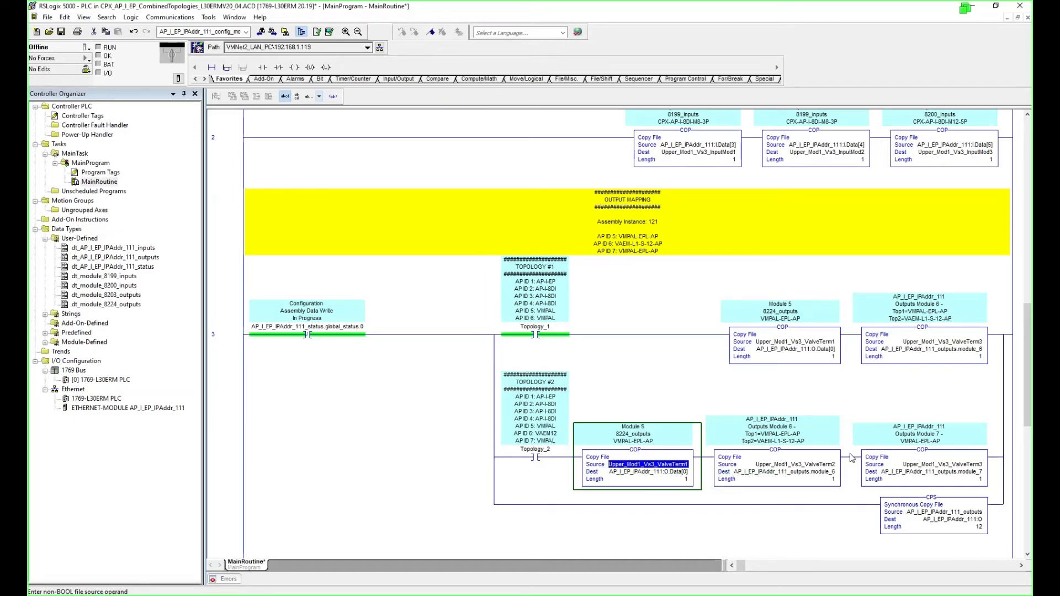
Set the destination of the module 6 copies in both topology branches of rung 3 to AP_I_EP_IPAddr_111:O.Data[1].
double_click(977, 353)
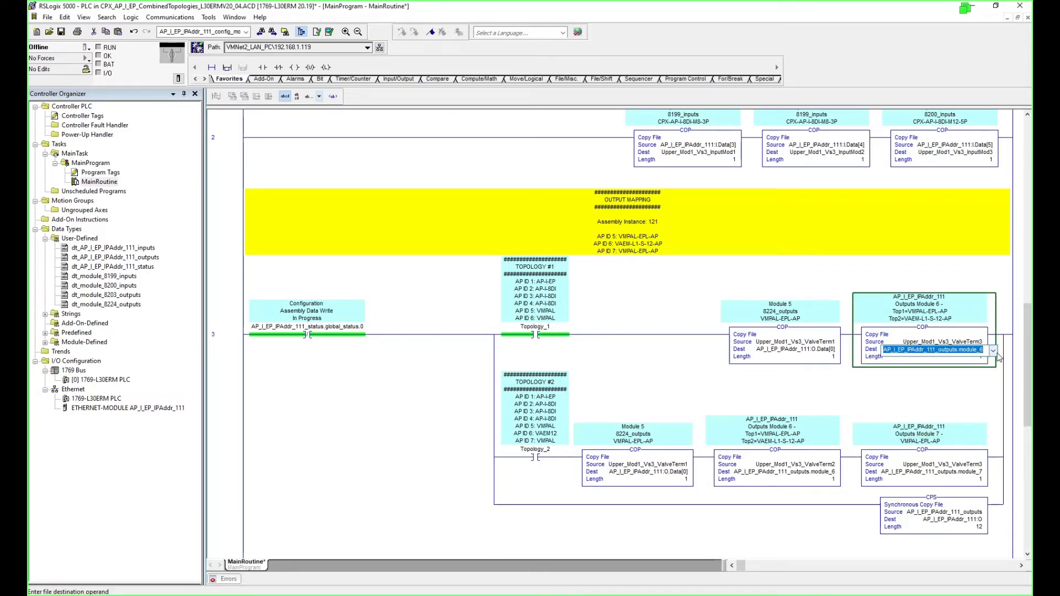
text(AP_I_EP_IPAddr_111:O.Data[0])
key(Left)
key(BackSpace)
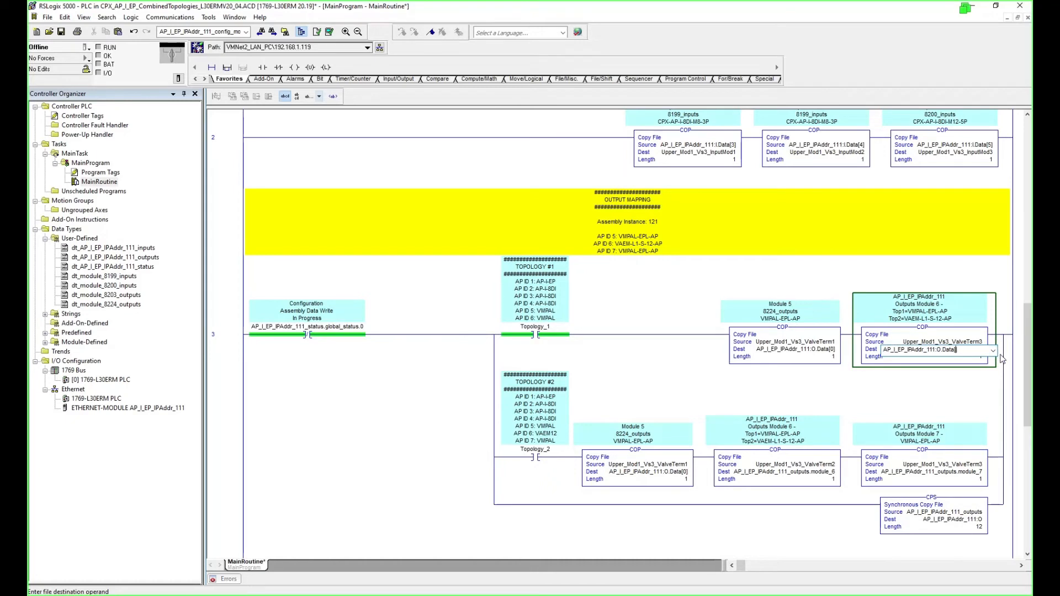
text(1)
key(Return)
click(957, 353)
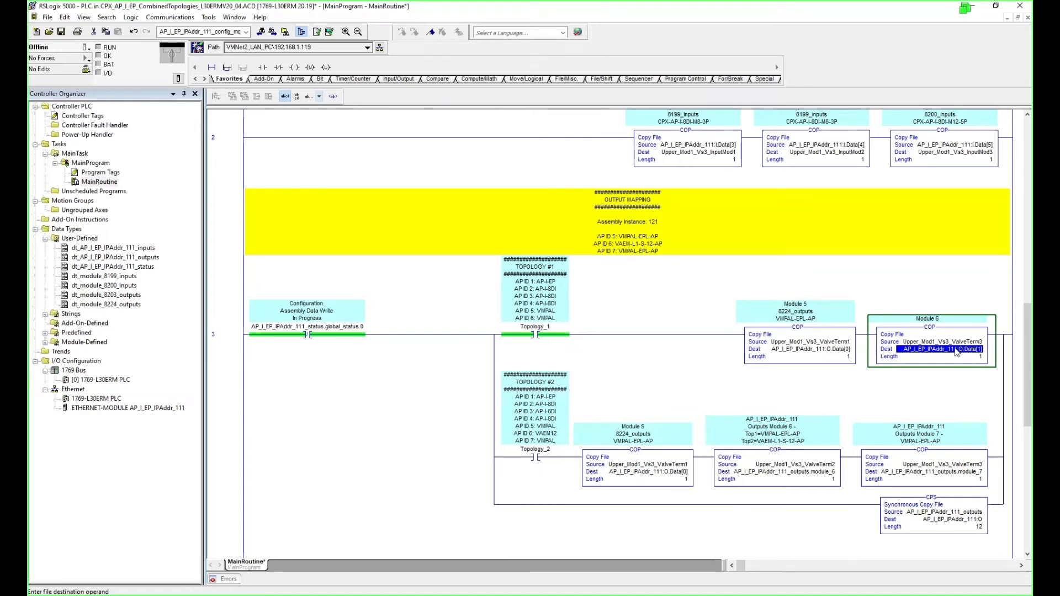
drag(957, 353, 812, 473)
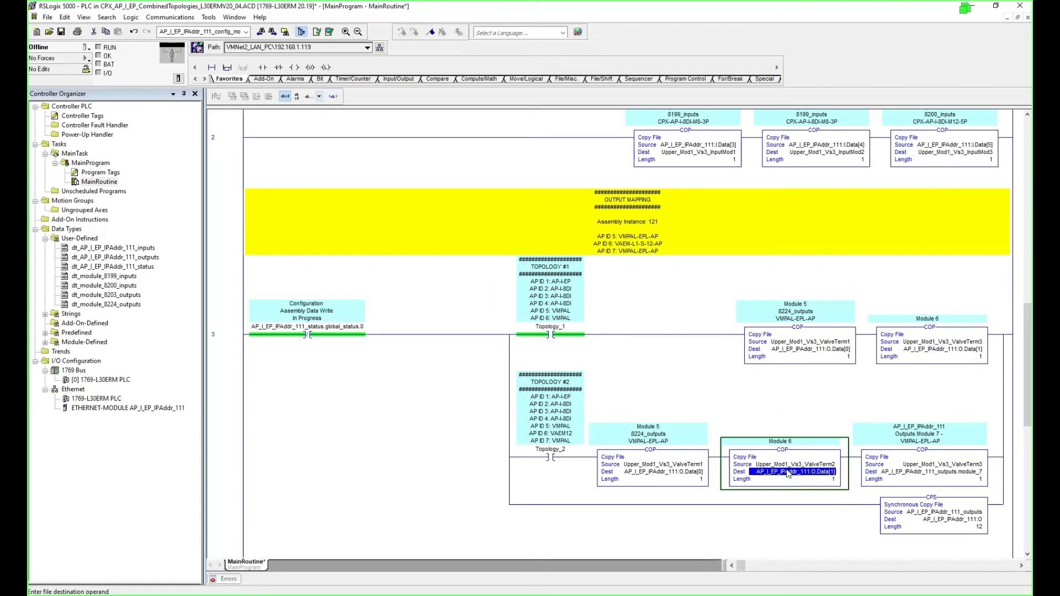
click(820, 466)
click(822, 473)
Set the Topology_2 module 7 copy's destination to AP_I_EP_IPAddr_111:O.Data[2] and check it against the Topology_1 ValveTerm3 copy.
drag(827, 478, 973, 472)
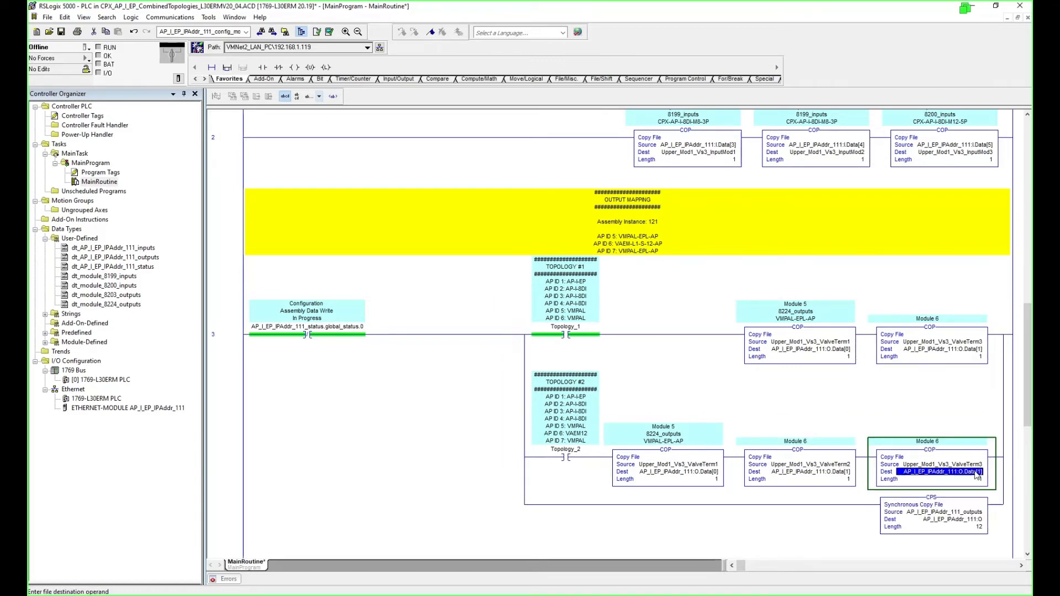
double_click(973, 472)
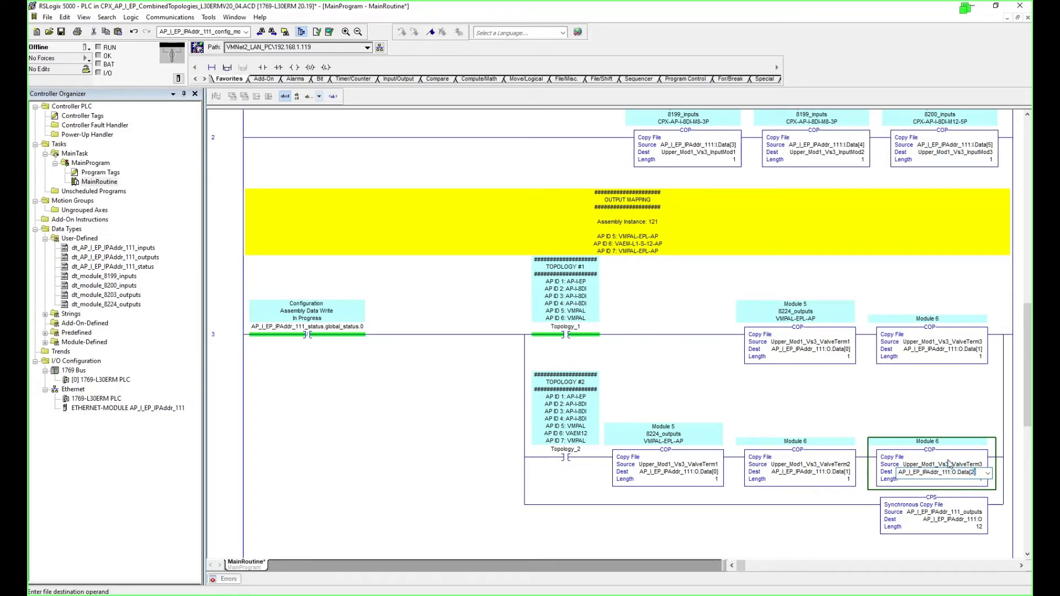
text(2])
key(Return)
double_click(975, 350)
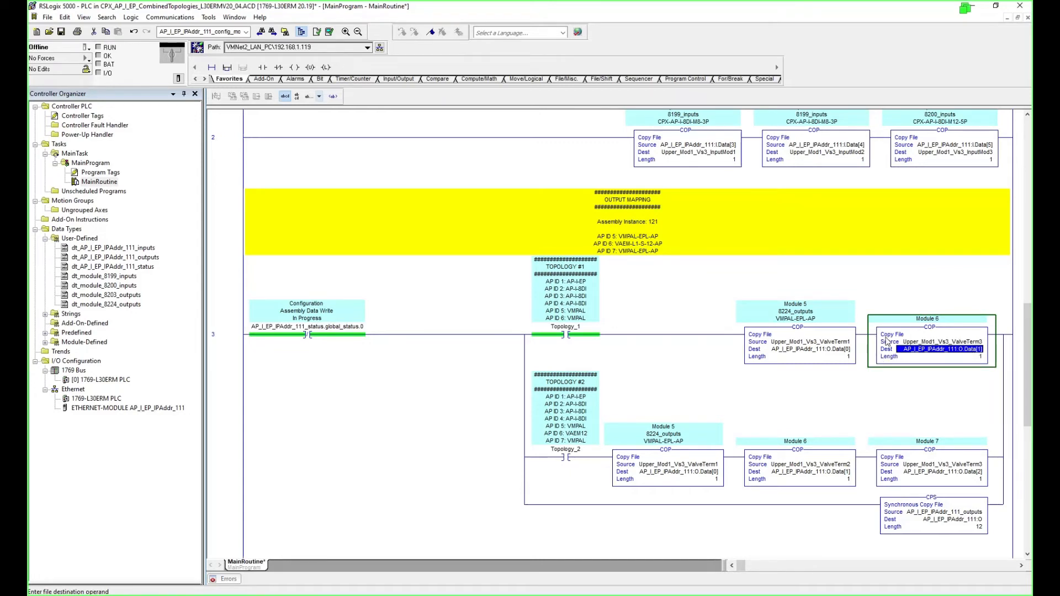
click(978, 467)
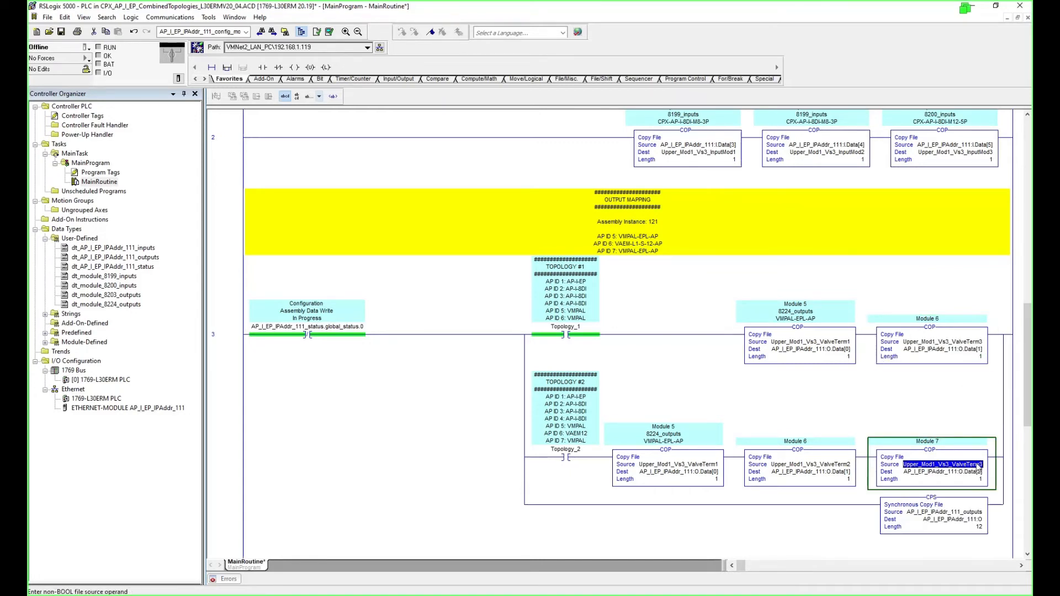
click(976, 472)
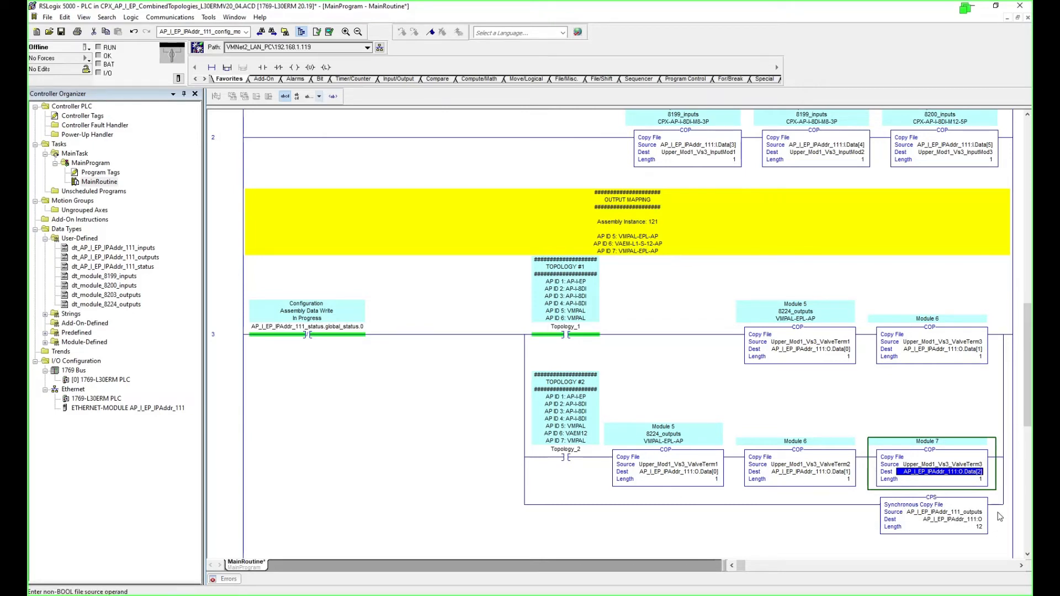
Delete the lowest branch of rung 3 together with its synchronous copy instruction.
click(532, 505)
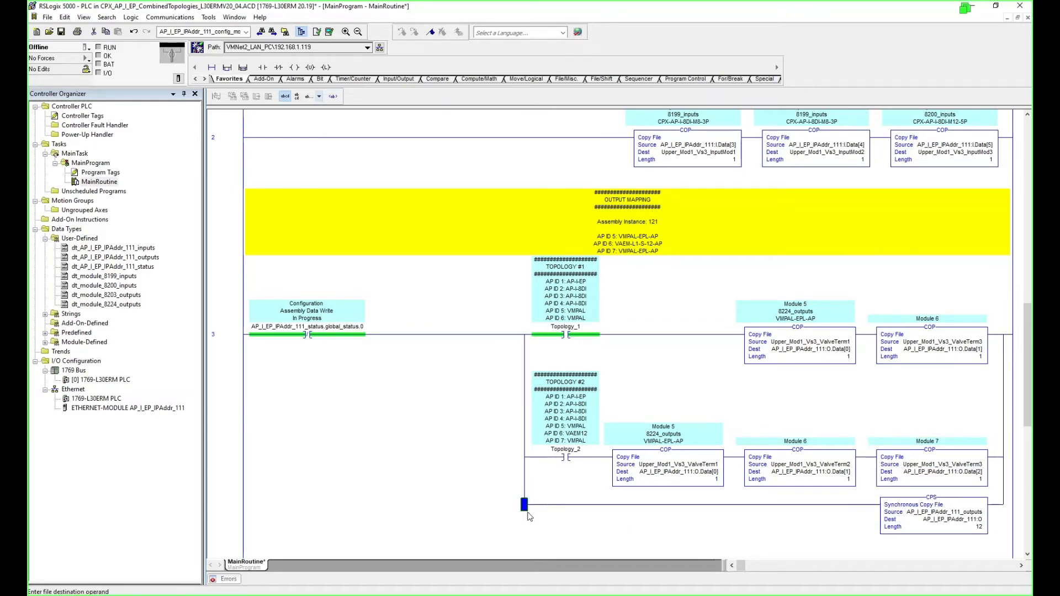
key(Delete)
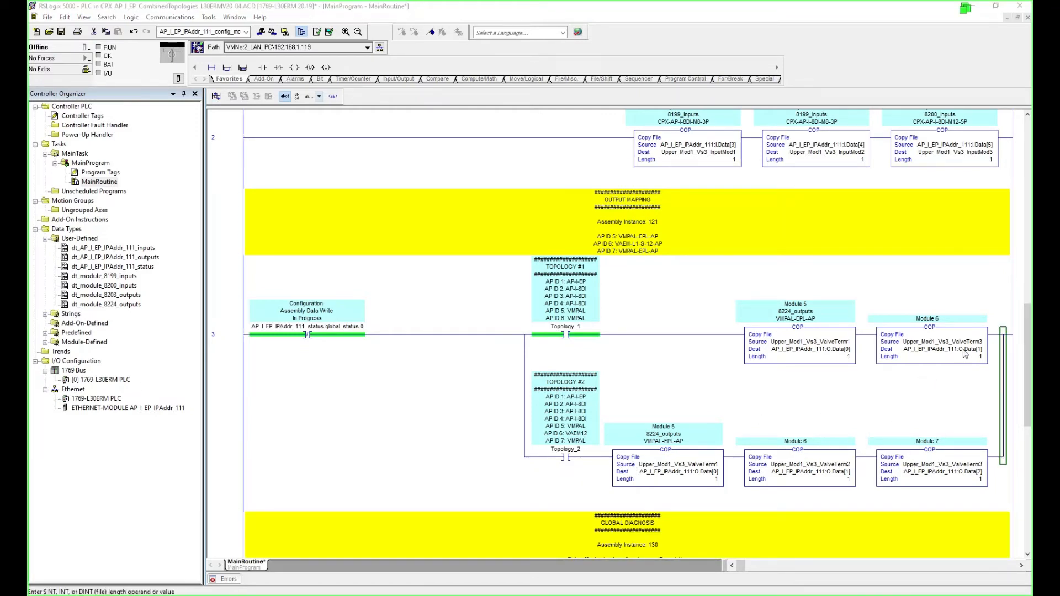
click(942, 342)
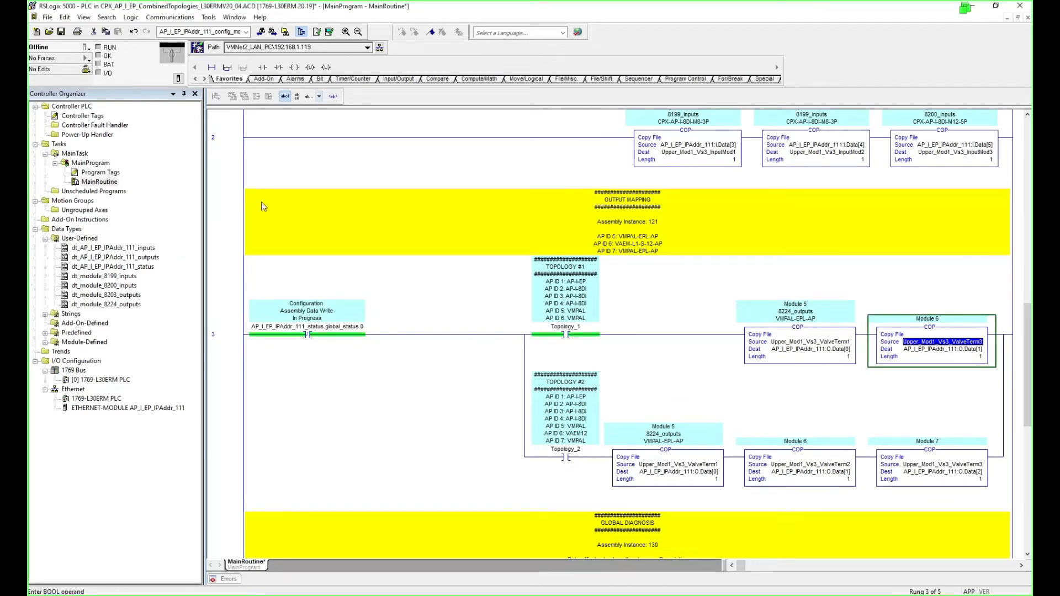
Delete the AP_I_EP_IPAddr_111_inputs and AP_I_EP_IPAddr_111_outputs tags from the controller tags.
key(ctrl+Tab)
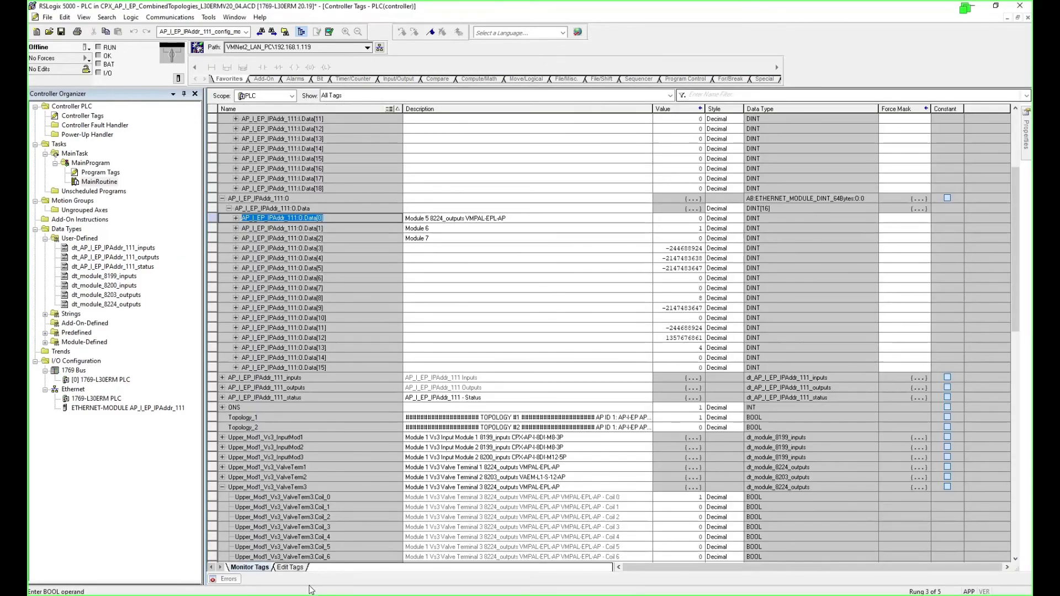
click(291, 567)
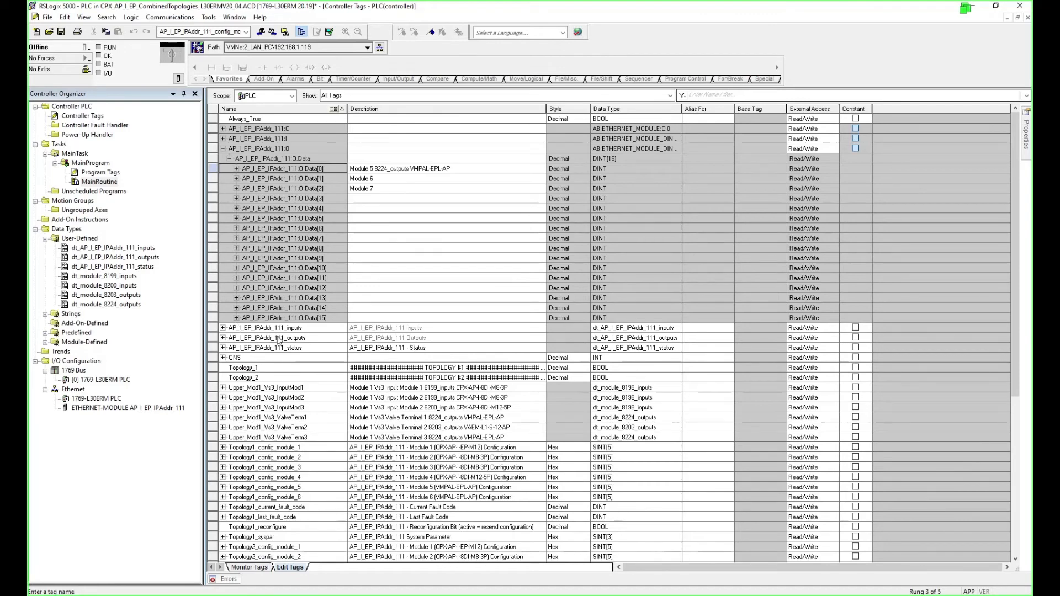
drag(211, 328, 212, 338)
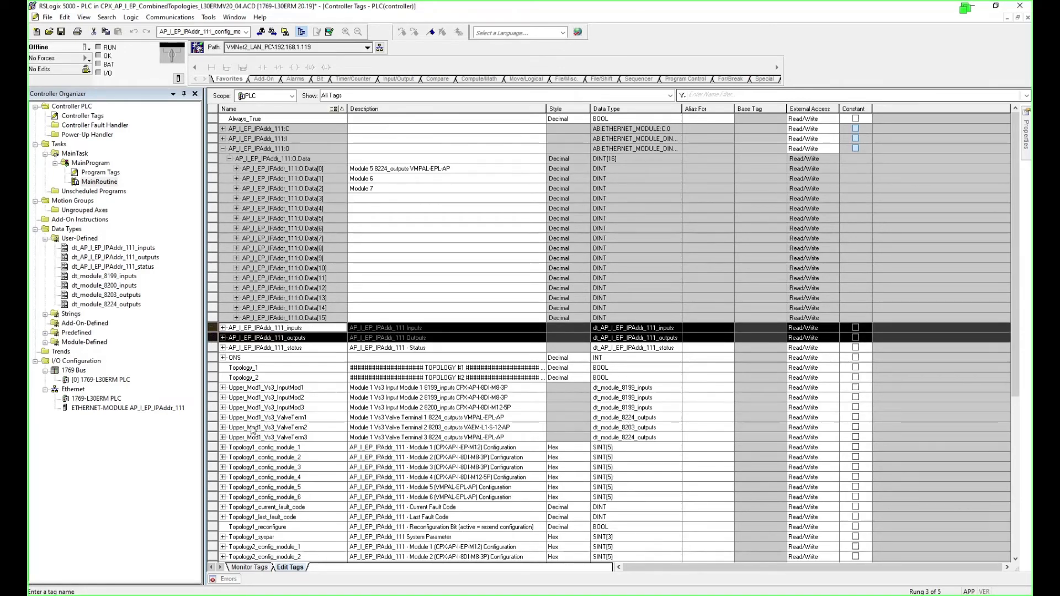
key(Delete)
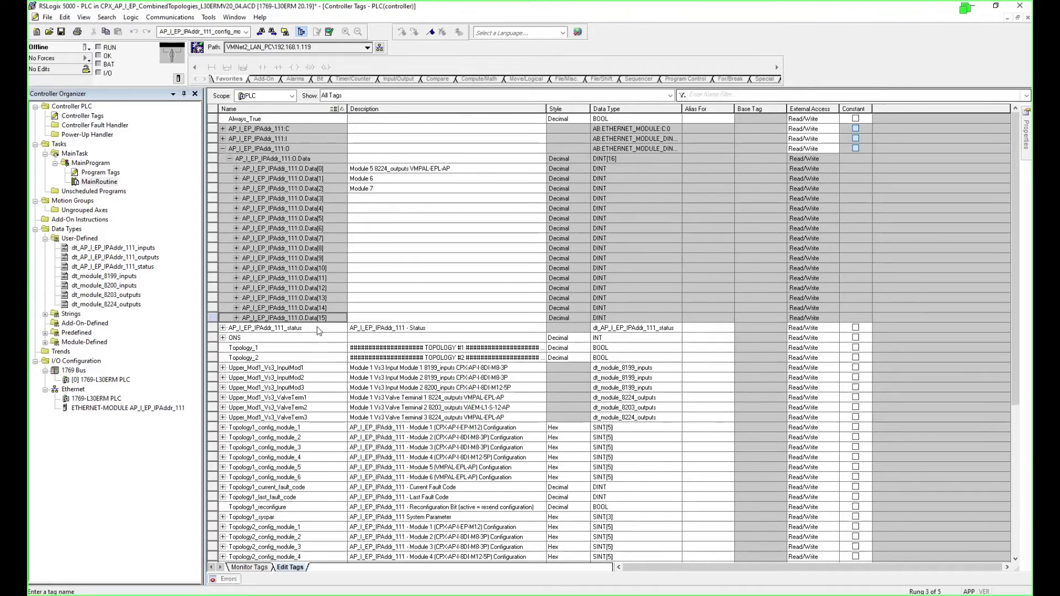
Expand the AP_I_EP_IPAddr_111_status tag and examine its members' full names, display styles and values.
click(223, 328)
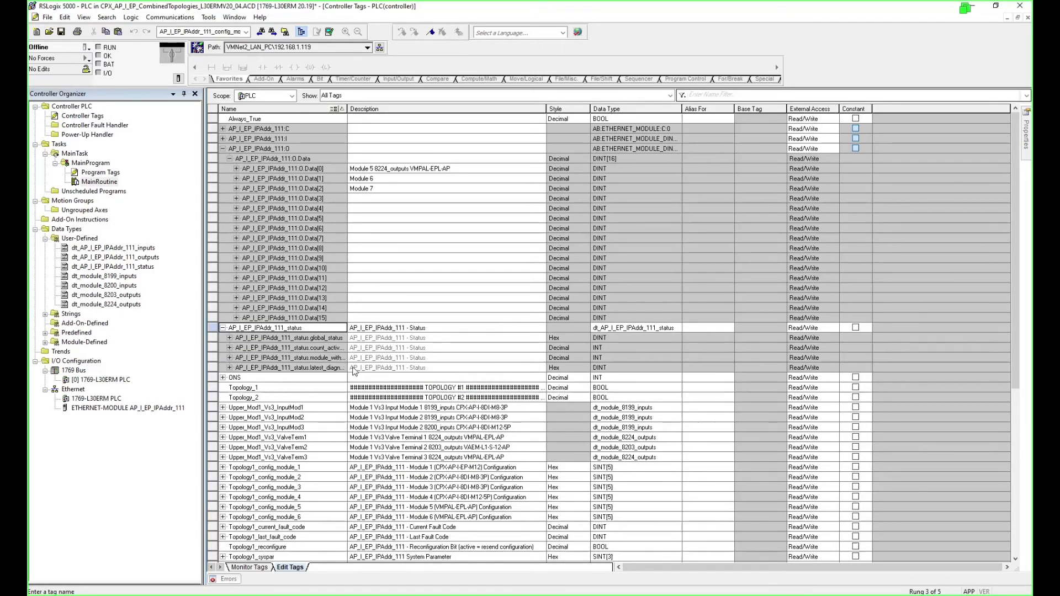
drag(348, 109, 436, 109)
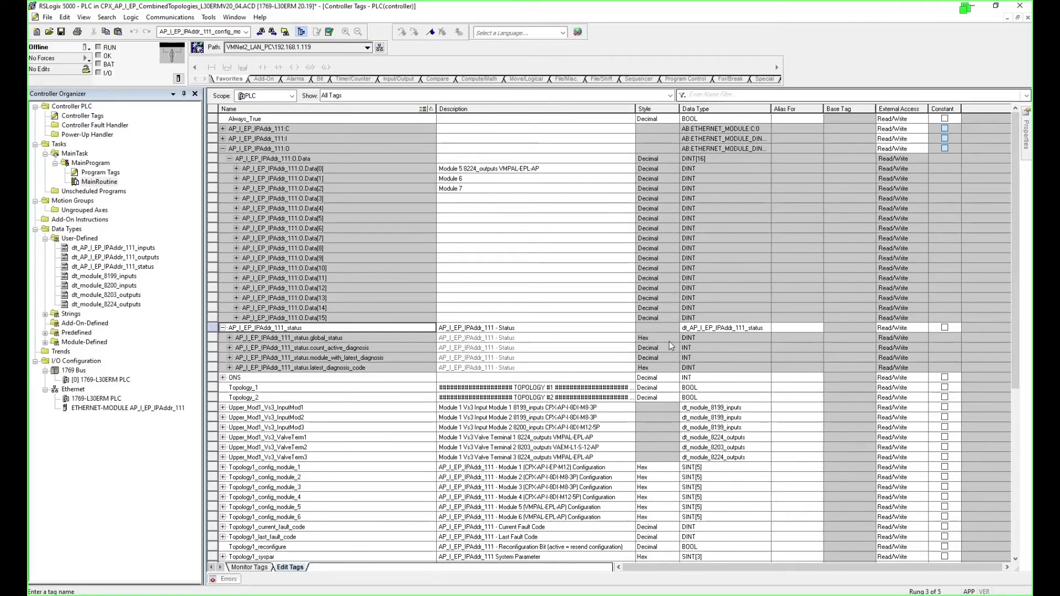
key(Right)
key(Right)
key(Down)
key(Down)
key(Down)
key(Down)
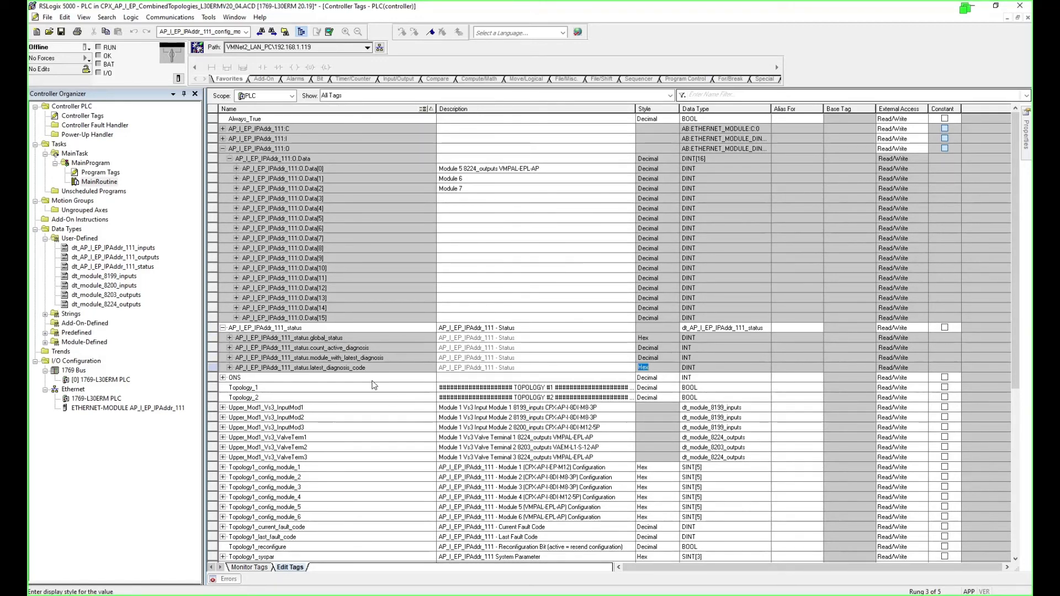
click(250, 569)
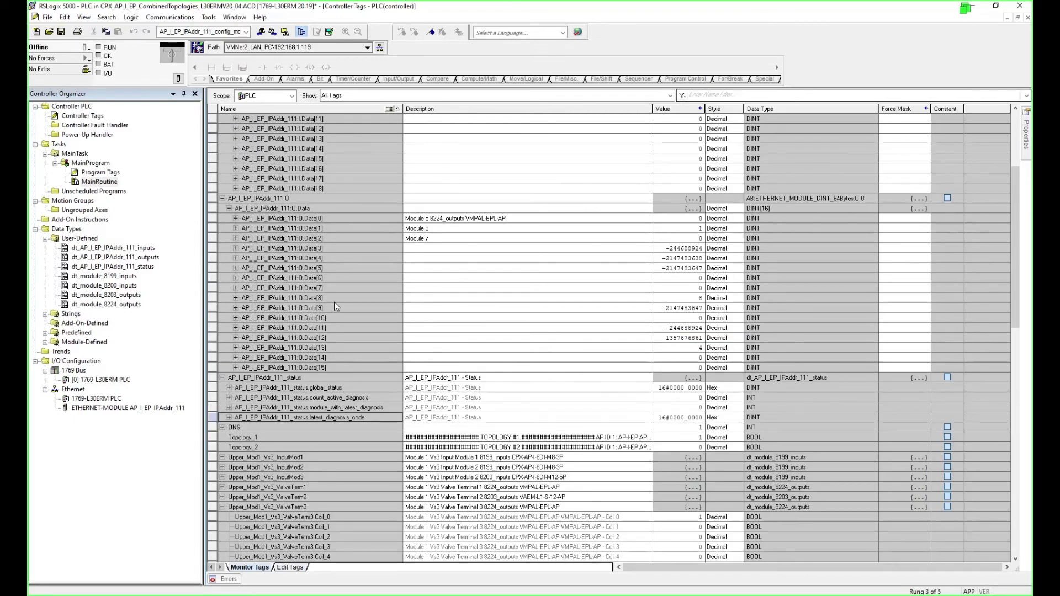
key(ctrl+Tab)
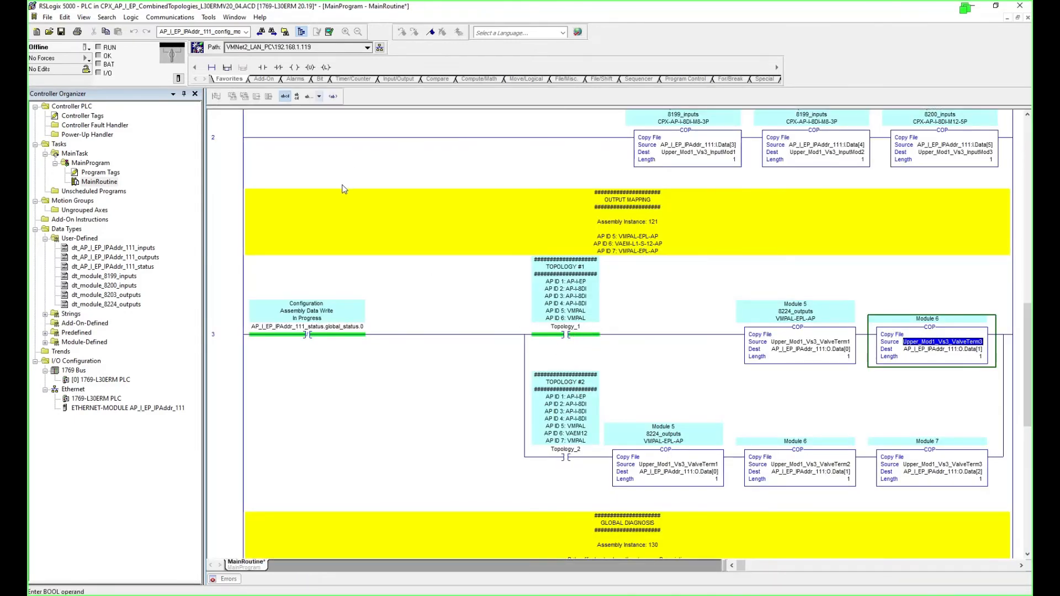
Filter the controller tags to Unused and delete all listed Topology1 and Topology2 tags.
key(ctrl+Tab)
click(356, 95)
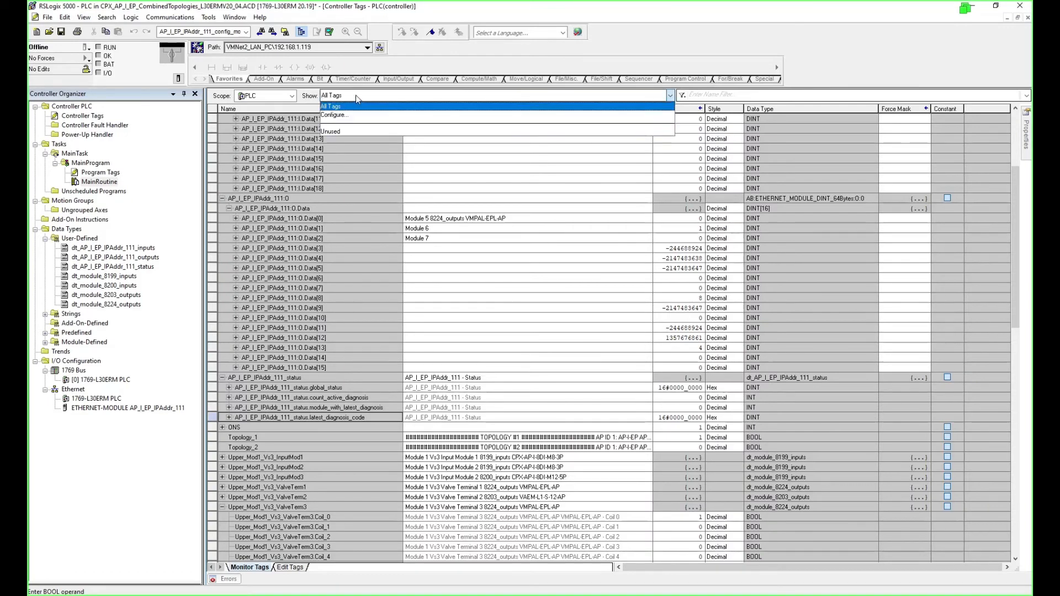
click(341, 133)
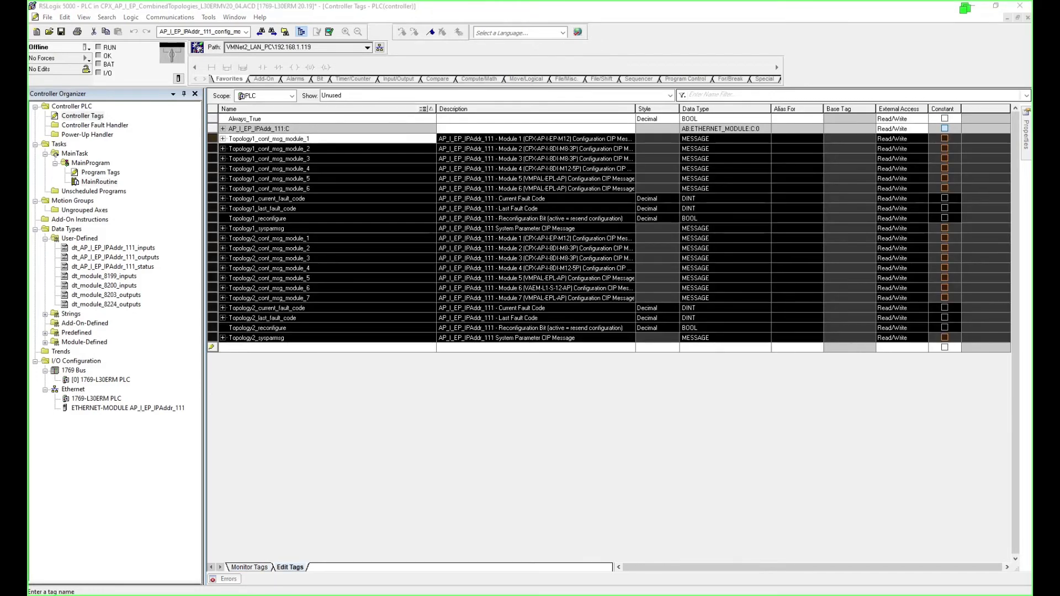
click(291, 300)
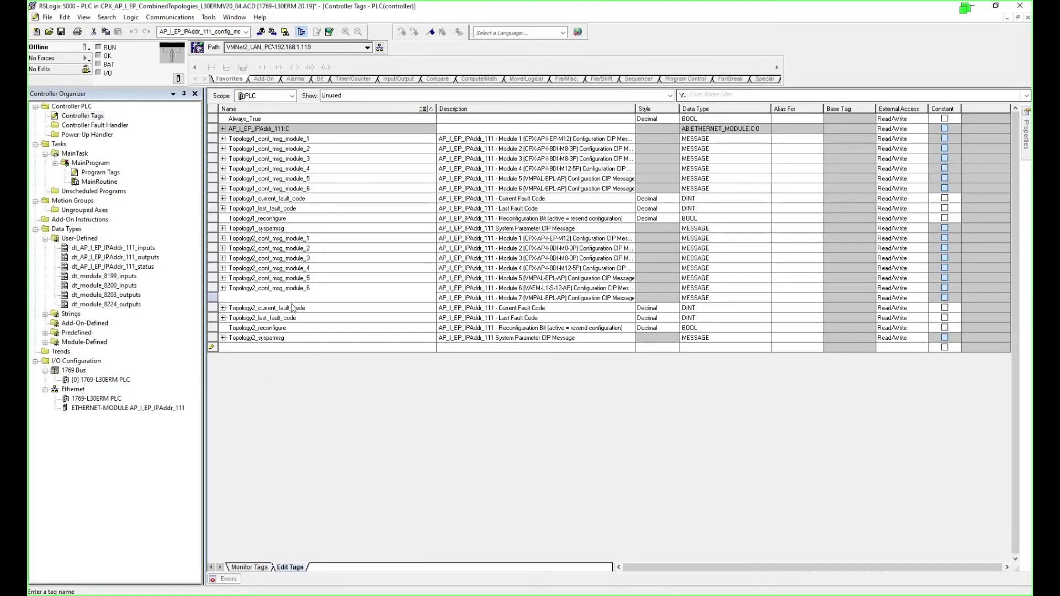
drag(212, 139, 203, 339)
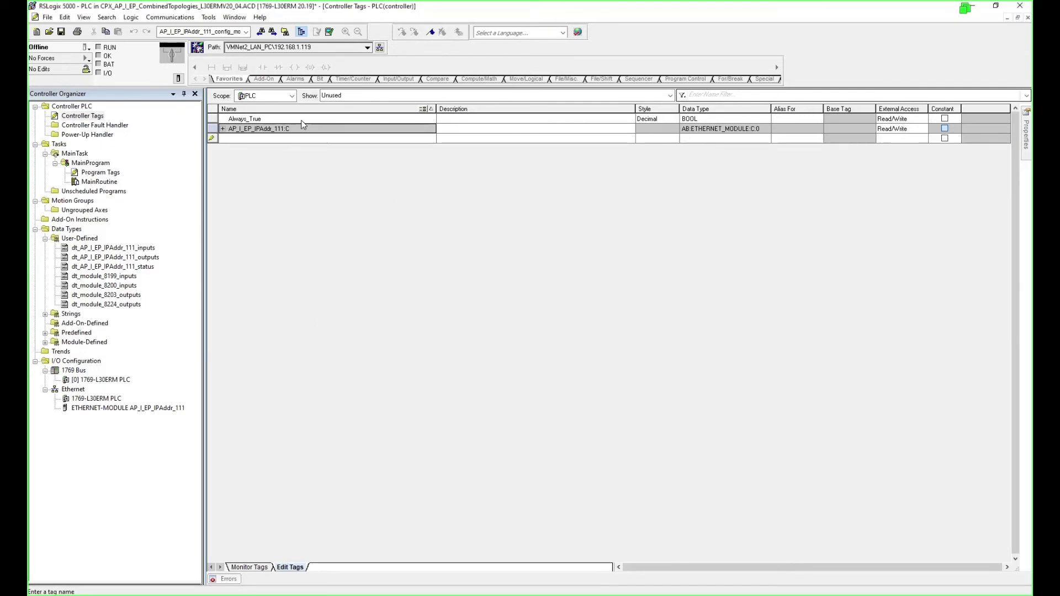
Check the remaining unused tags Always_True and AP_I_EP_IPAddr_111:C.
click(302, 120)
click(304, 129)
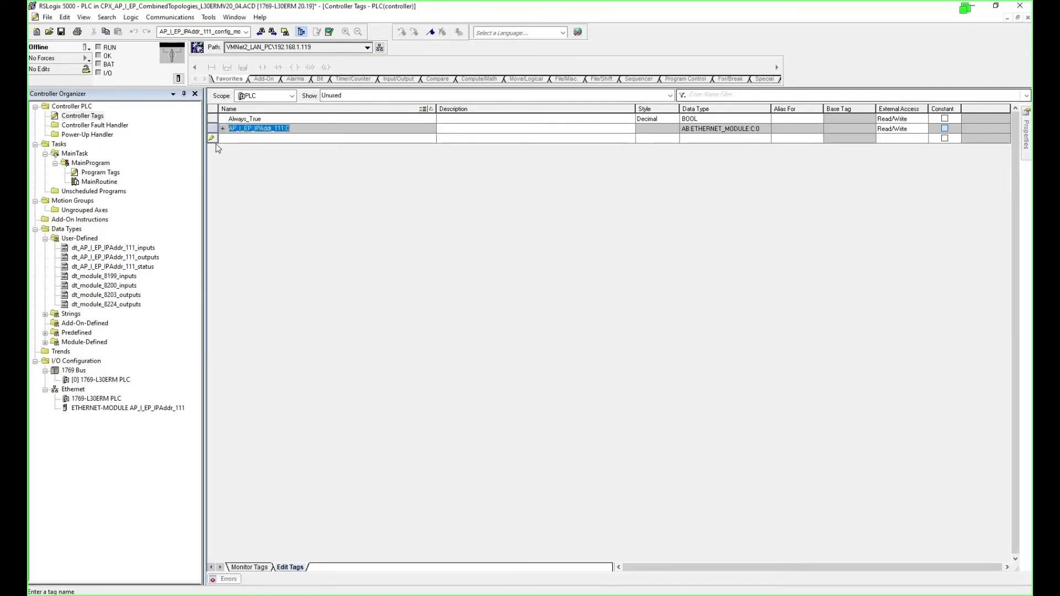
click(283, 120)
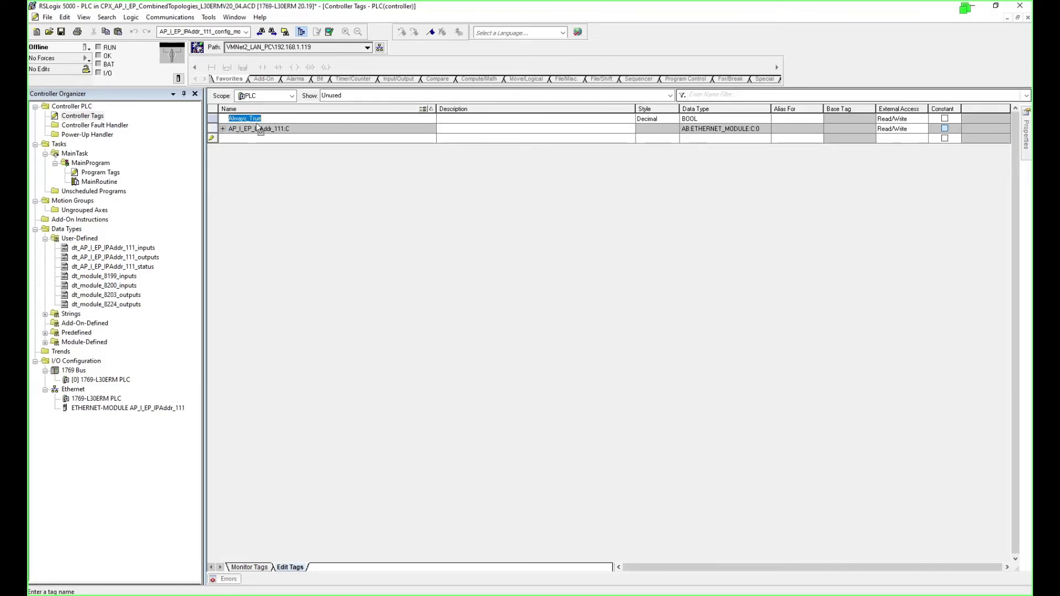
Show all controller tags and review the Upper_Mod1_Vs3 input module and valve terminal tags.
click(343, 96)
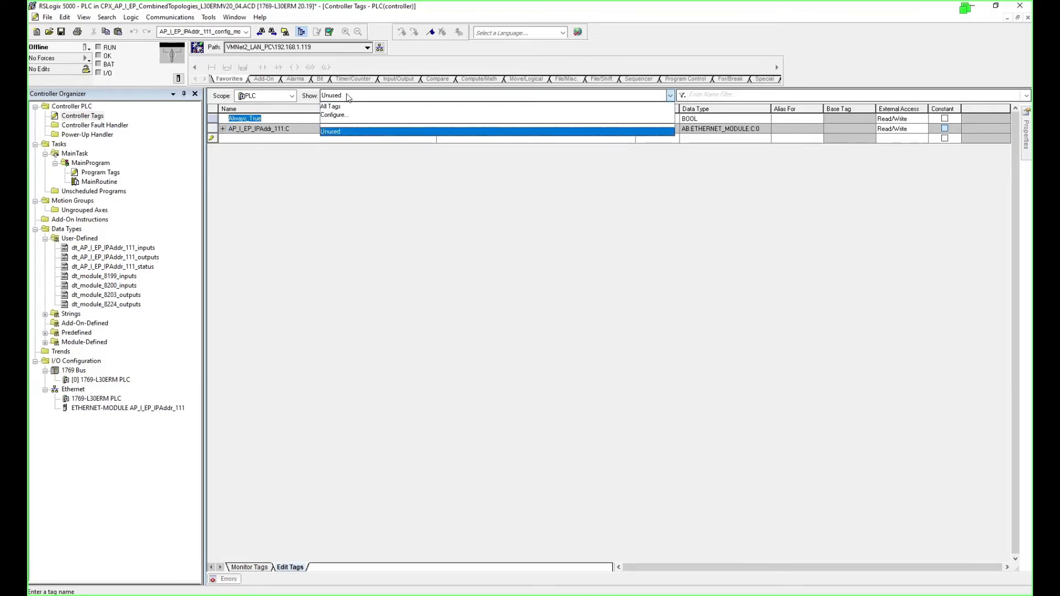
click(347, 106)
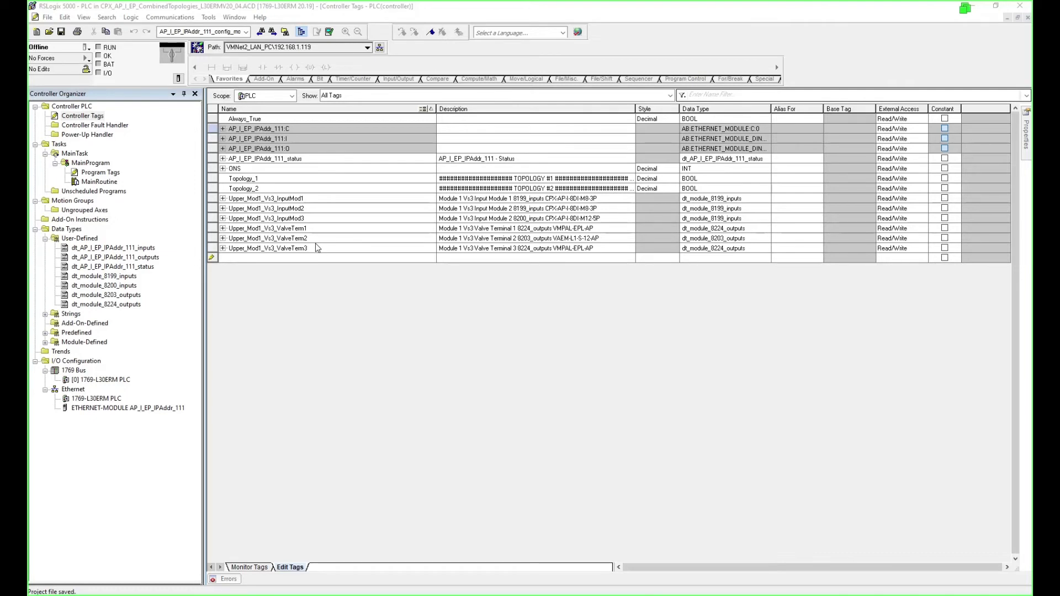
double_click(324, 200)
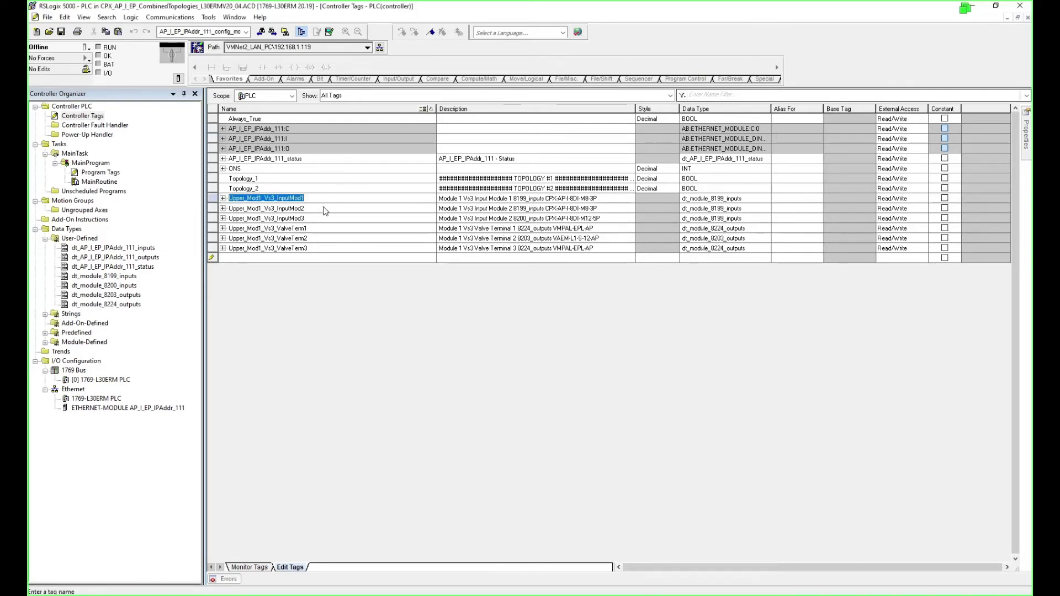
click(323, 208)
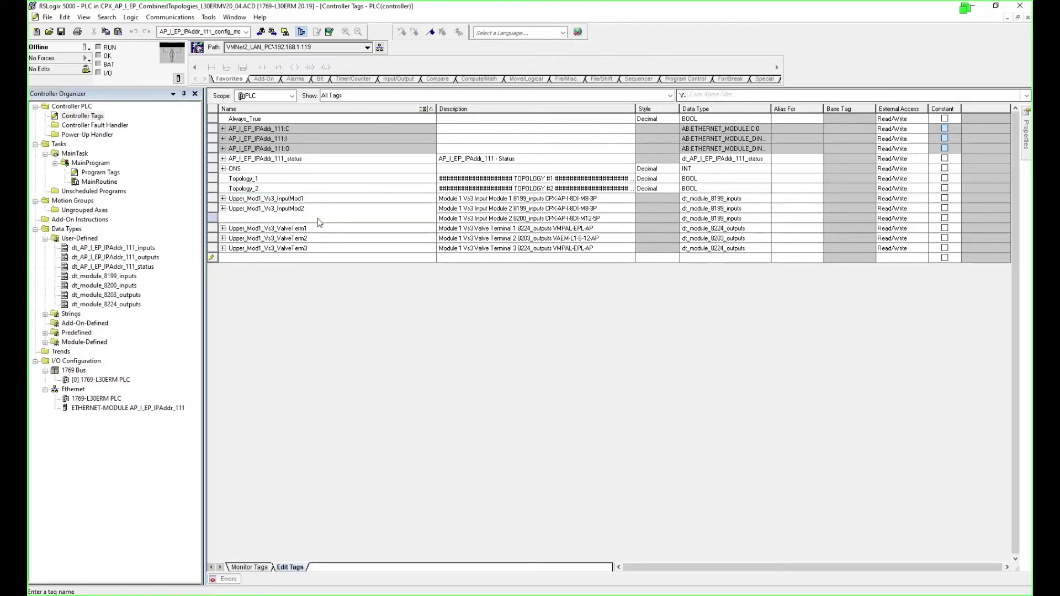
click(317, 218)
click(326, 228)
click(309, 238)
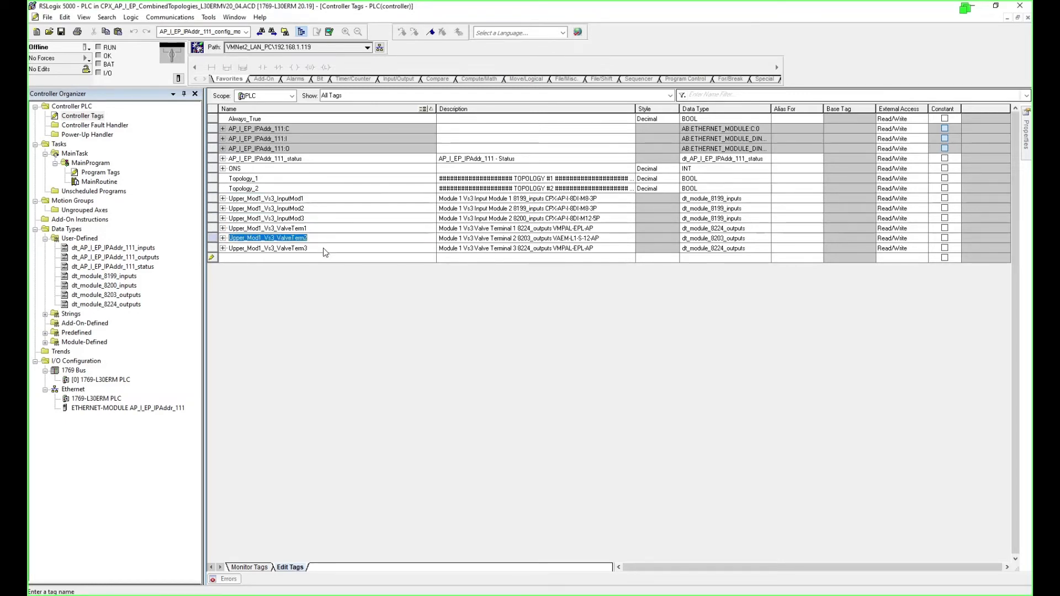
click(260, 248)
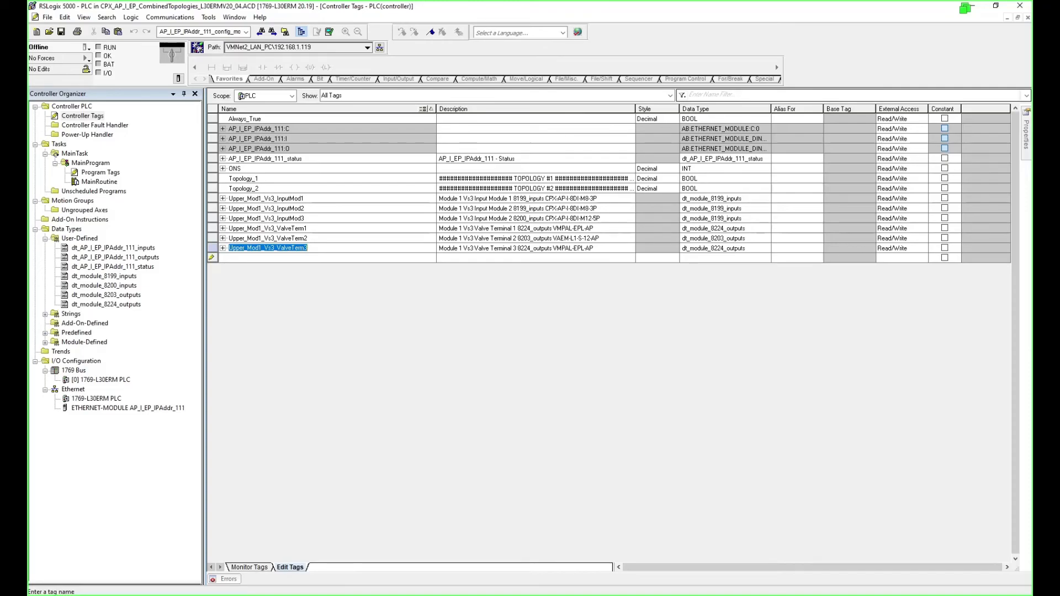
Switch to Windows Photo Viewer and compare the Topology #1 and Topology #2 layout diagrams, then return to RSLogix 5000.
click(340, 595)
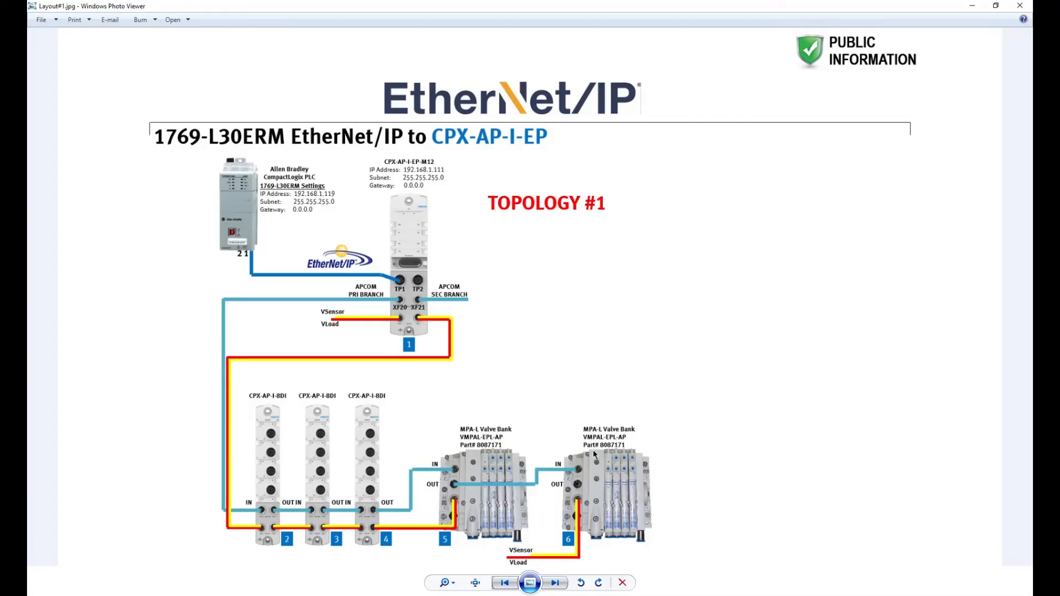
click(555, 583)
click(555, 583)
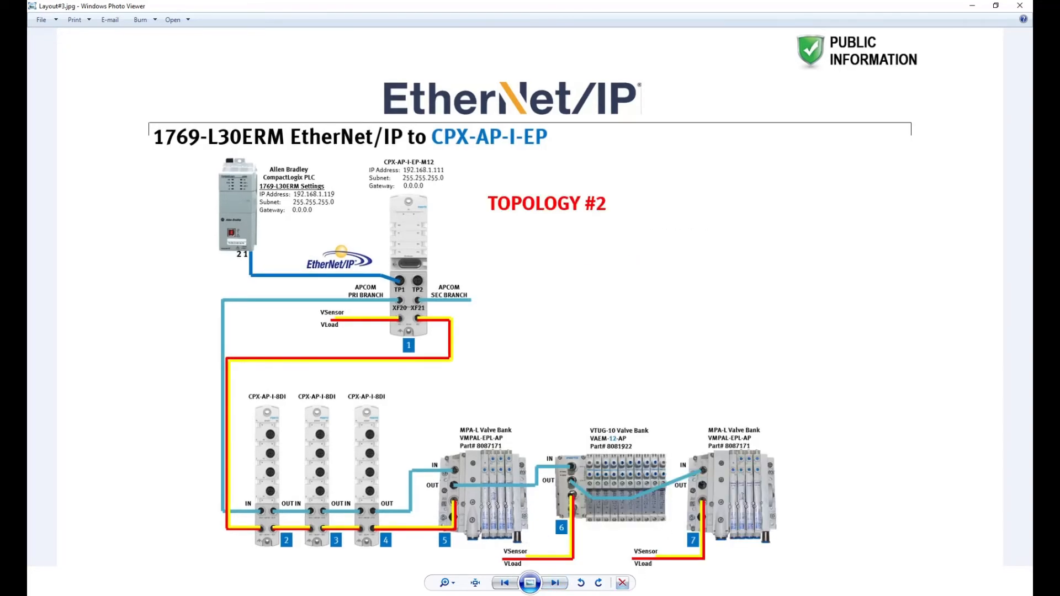
key(alt+Tab)
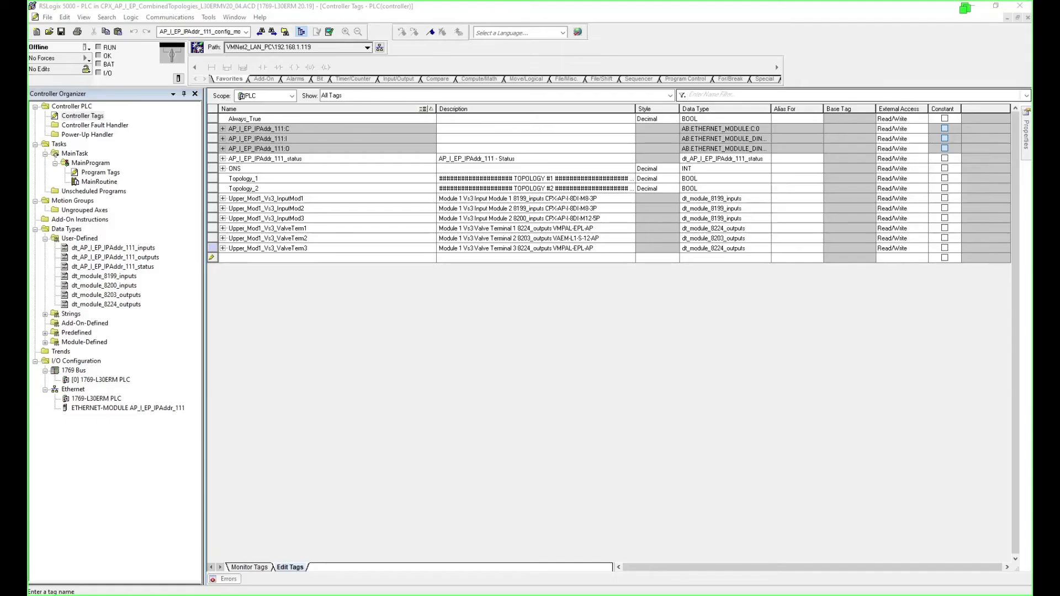
Review the Topology_1 and Topology_2 selection tags in the controller tags.
click(268, 178)
click(268, 189)
click(268, 178)
click(266, 188)
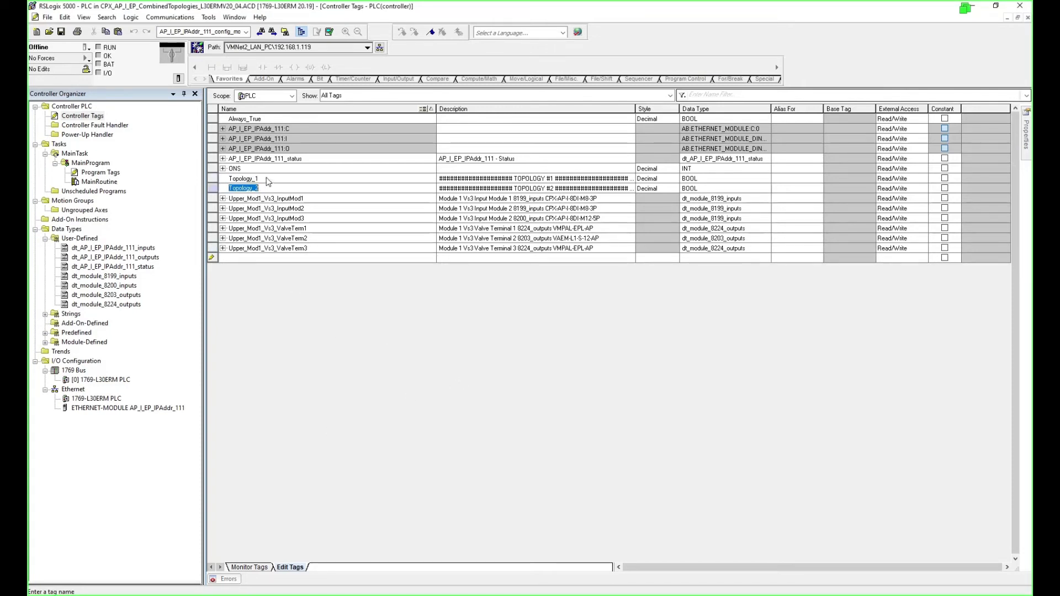
click(268, 179)
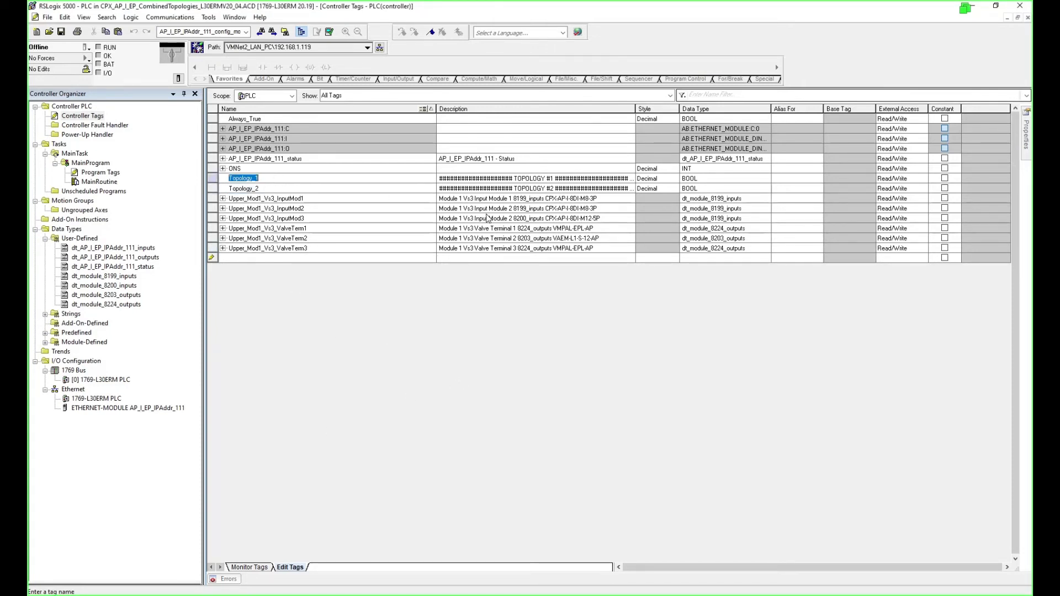
Open the MainRoutine and save the project.
double_click(100, 181)
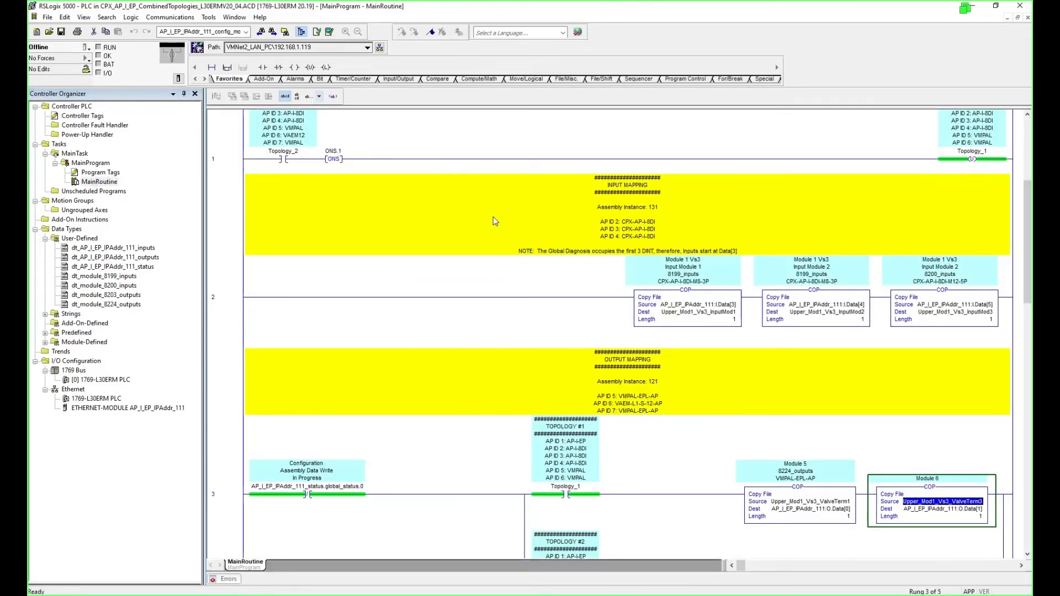
click(61, 32)
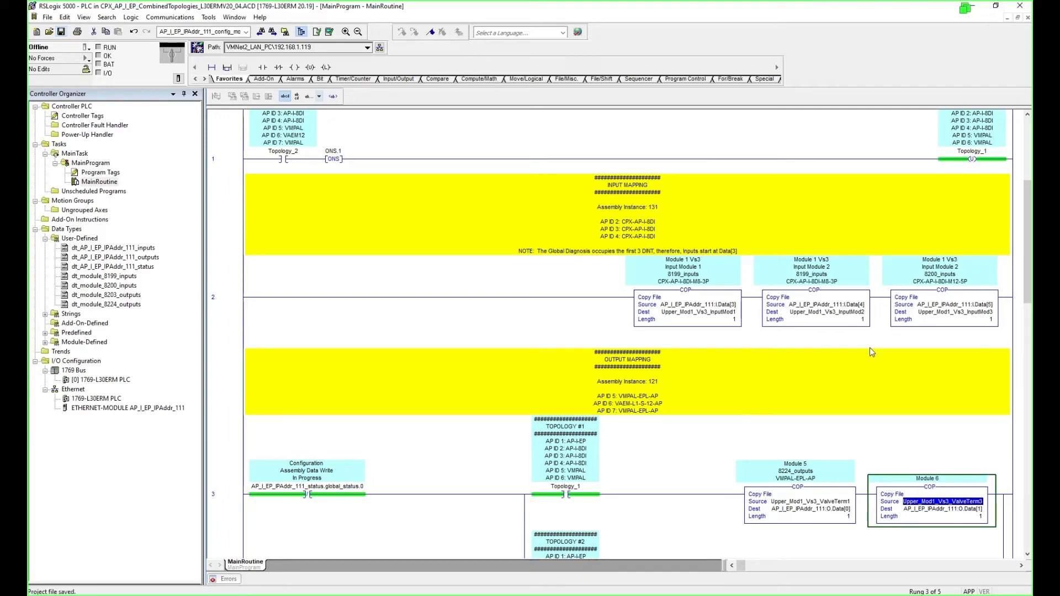
Check the Ethernet module's input assembly instance and change the Assembly Instance in rung 2's INPUT MAPPING comment to 137.
click(643, 211)
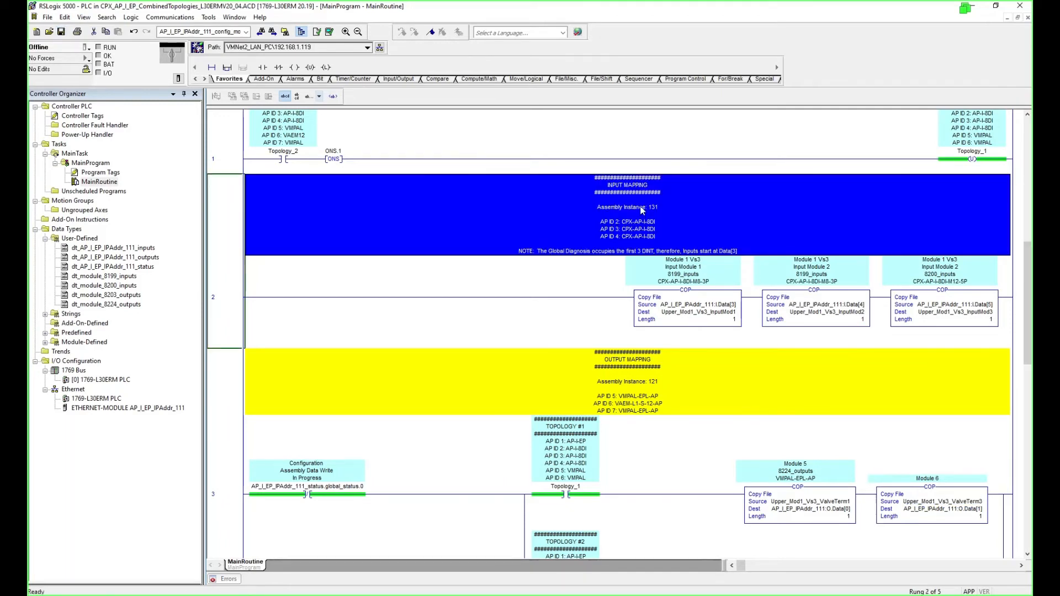
click(162, 408)
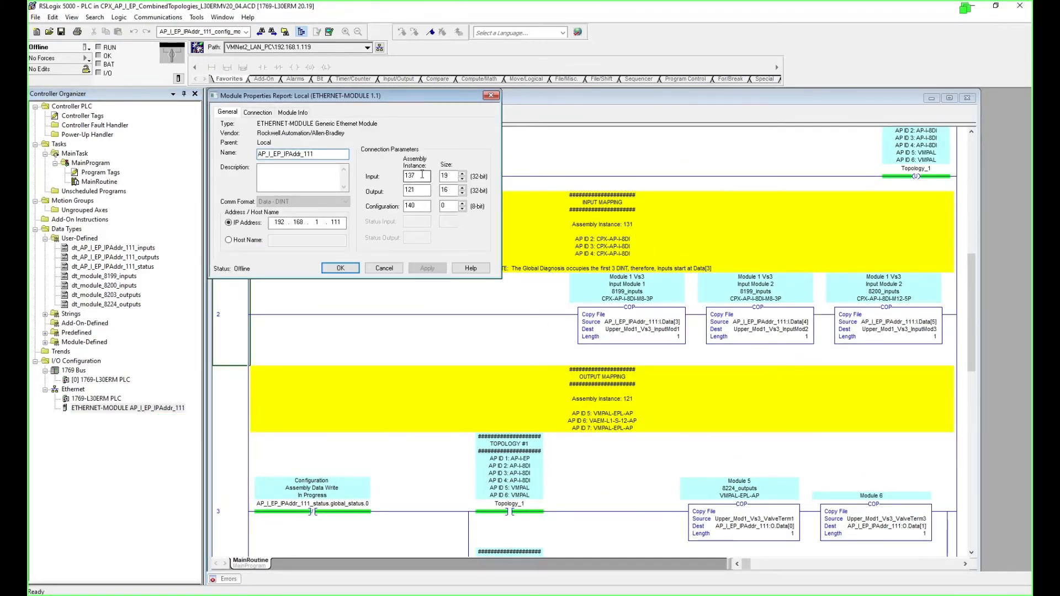
click(384, 268)
double_click(610, 231)
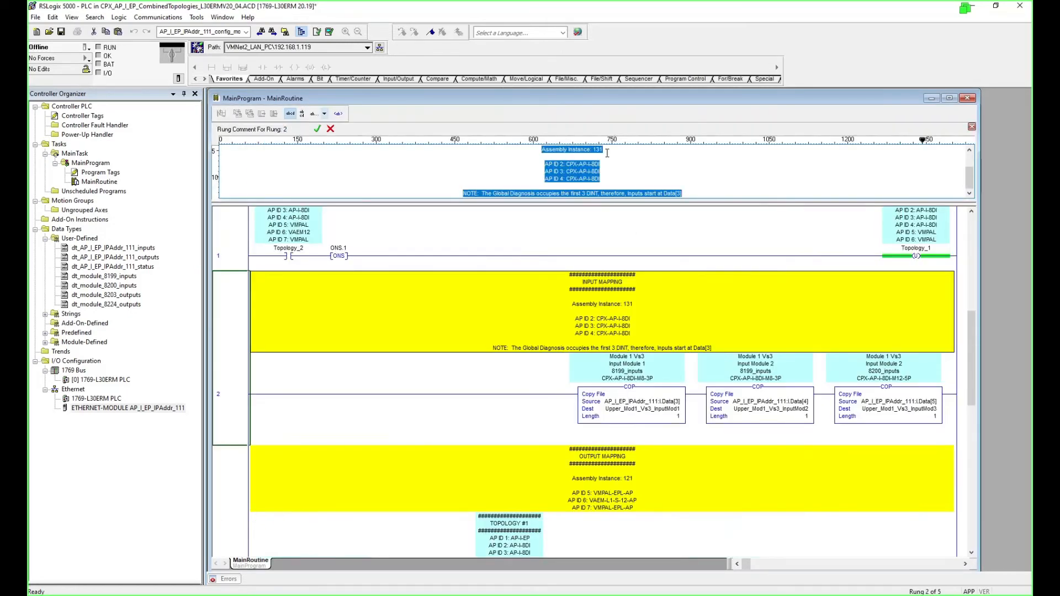
click(608, 150)
key(BackSpace)
text(7)
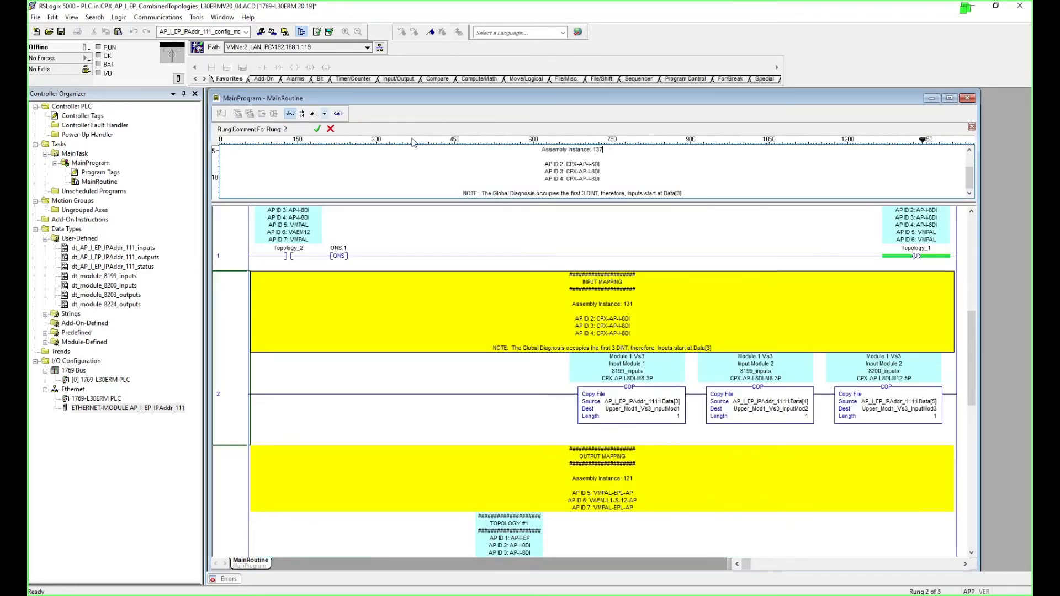
click(317, 129)
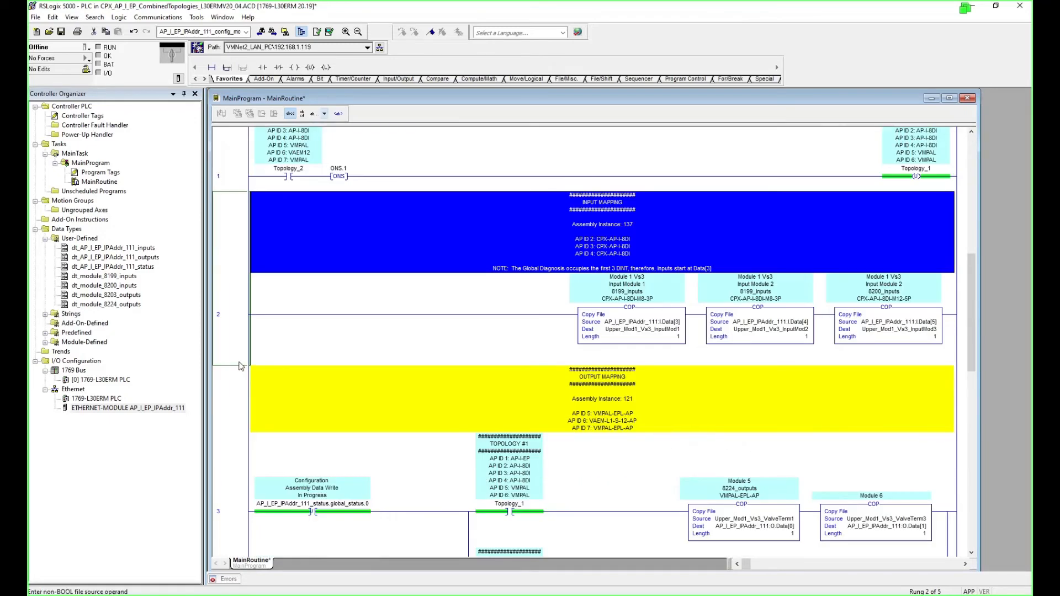
Check the Ethernet module's output assembly instance against rung 3's OUTPUT MAPPING comment.
double_click(159, 410)
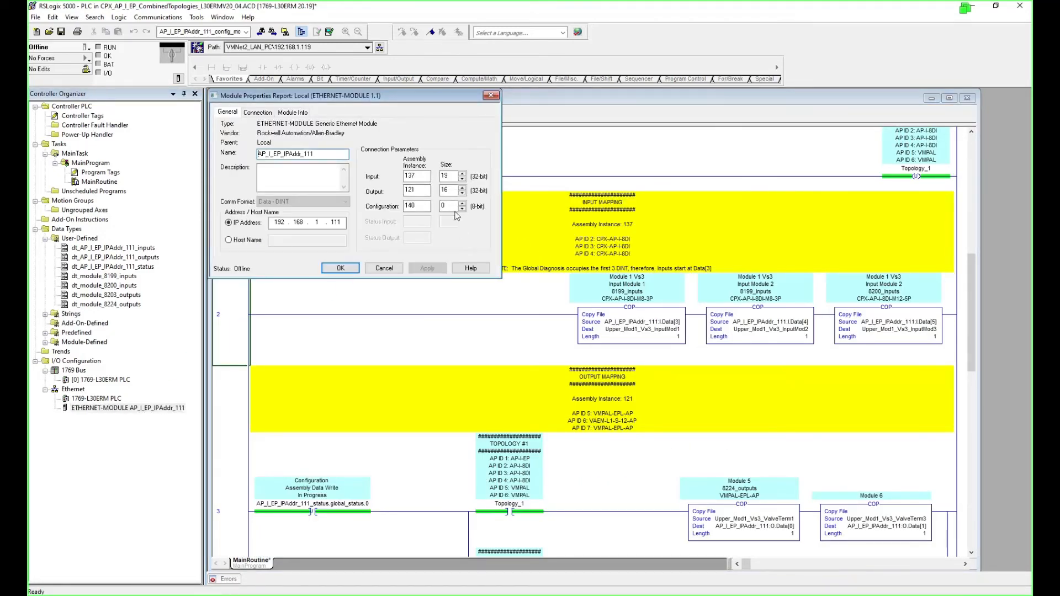
double_click(411, 190)
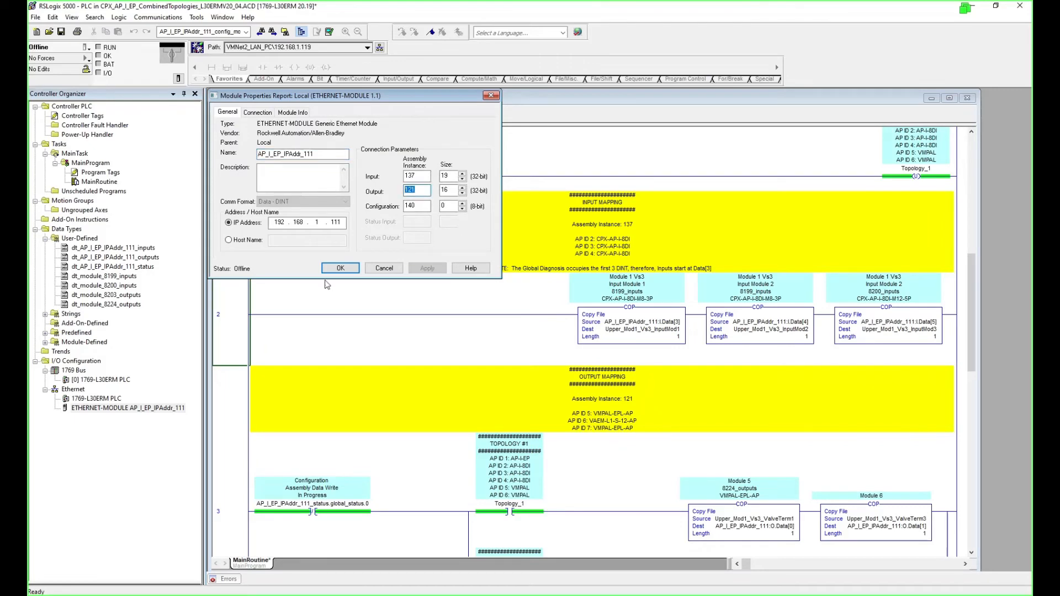
click(380, 269)
scroll(658, 409, down, 5)
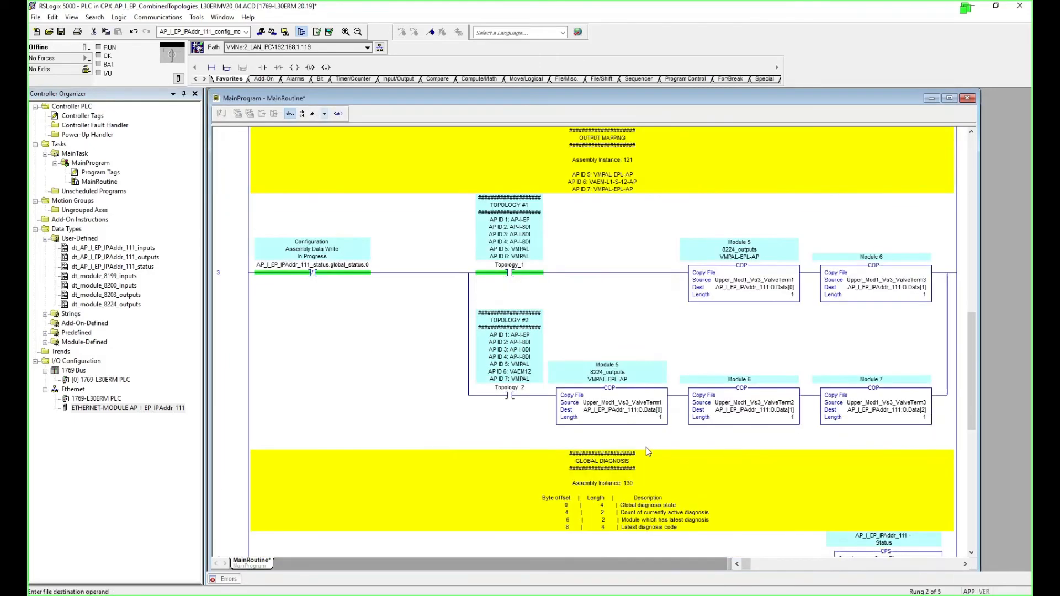
Compare rung 4's GLOBAL DIAGNOSIS comment with the Ethernet module's input assembly instance and size.
click(626, 489)
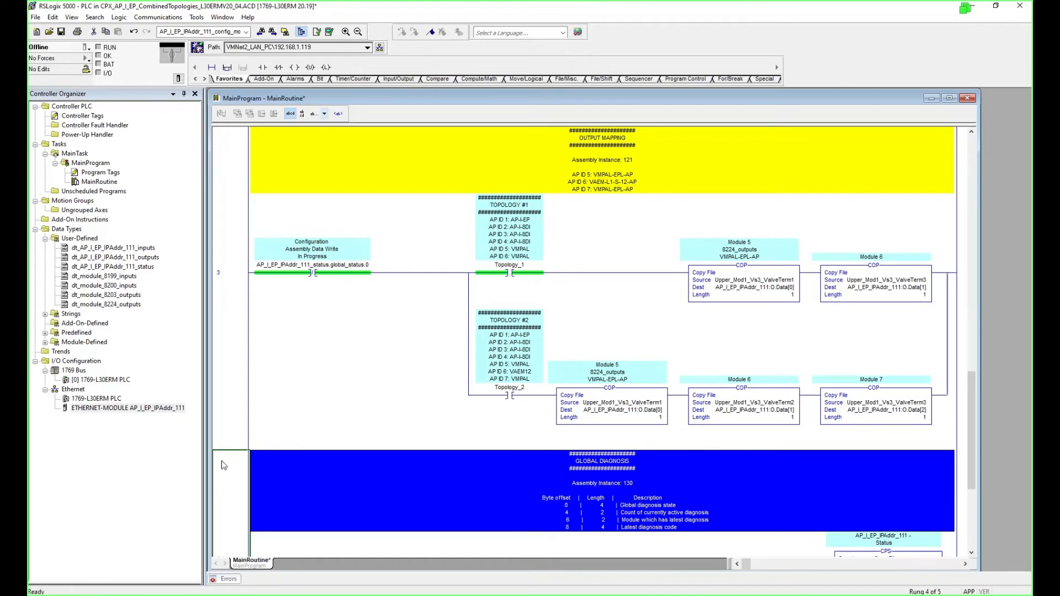
click(138, 407)
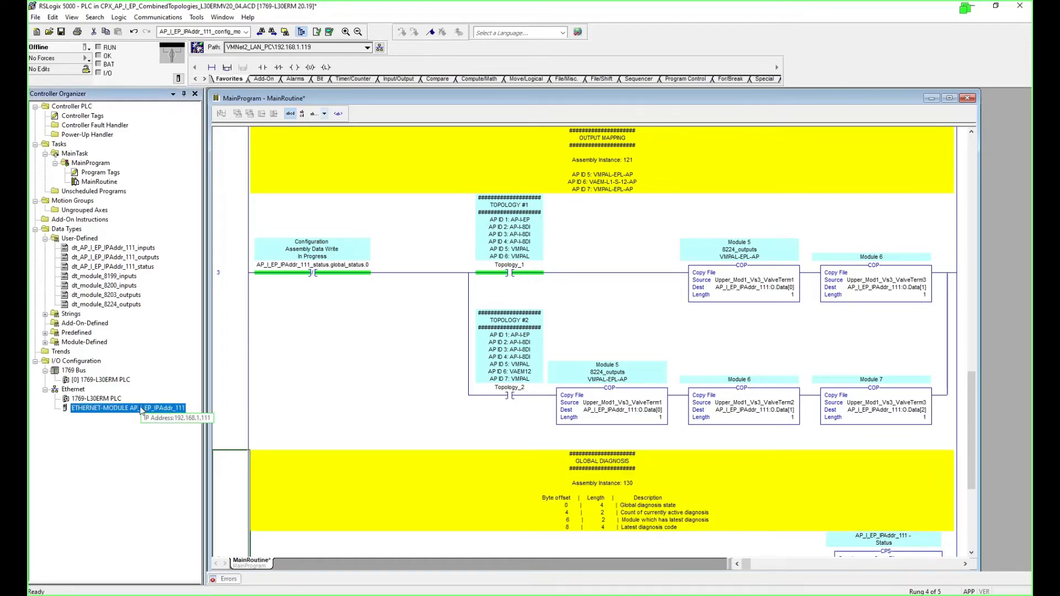
double_click(137, 407)
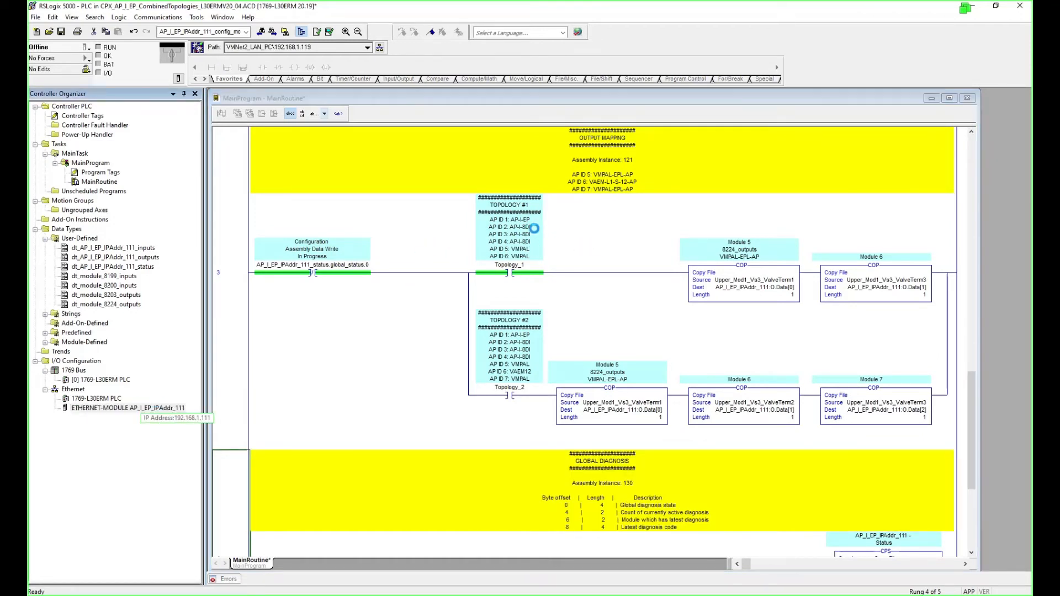
click(384, 268)
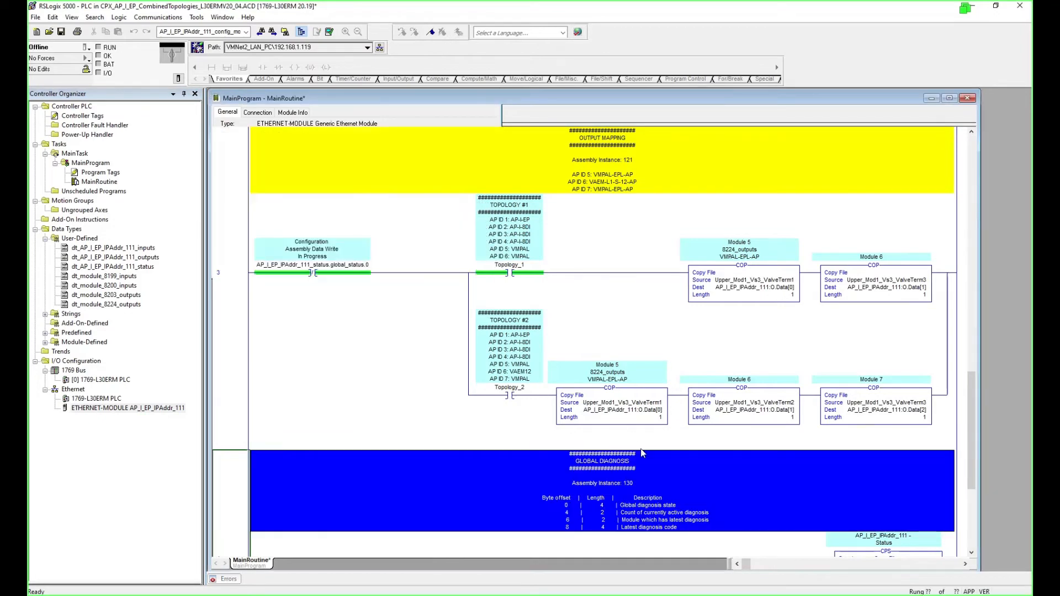
double_click(152, 409)
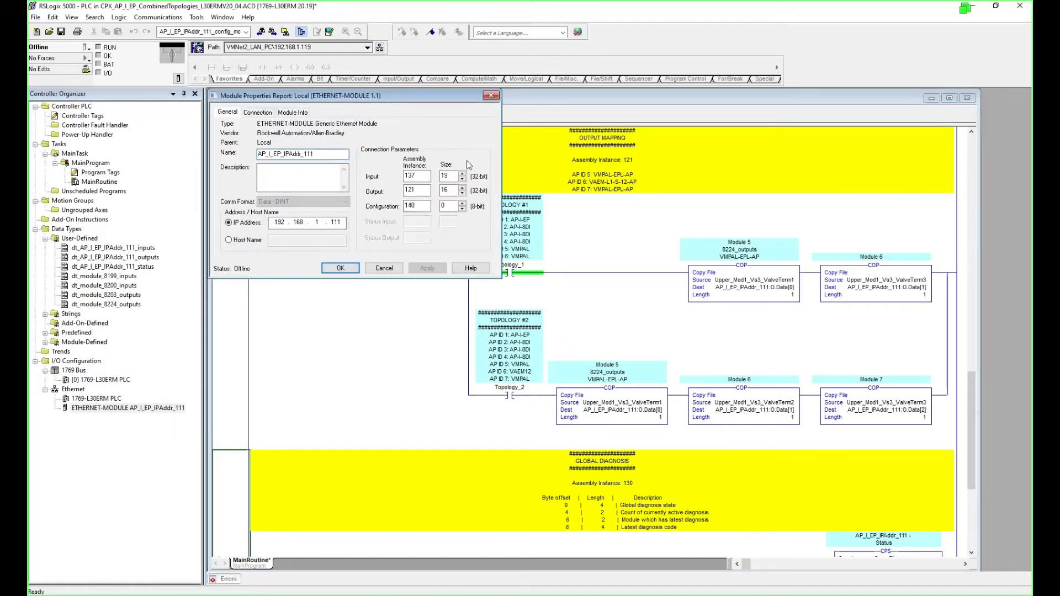
drag(449, 176, 445, 173)
click(381, 271)
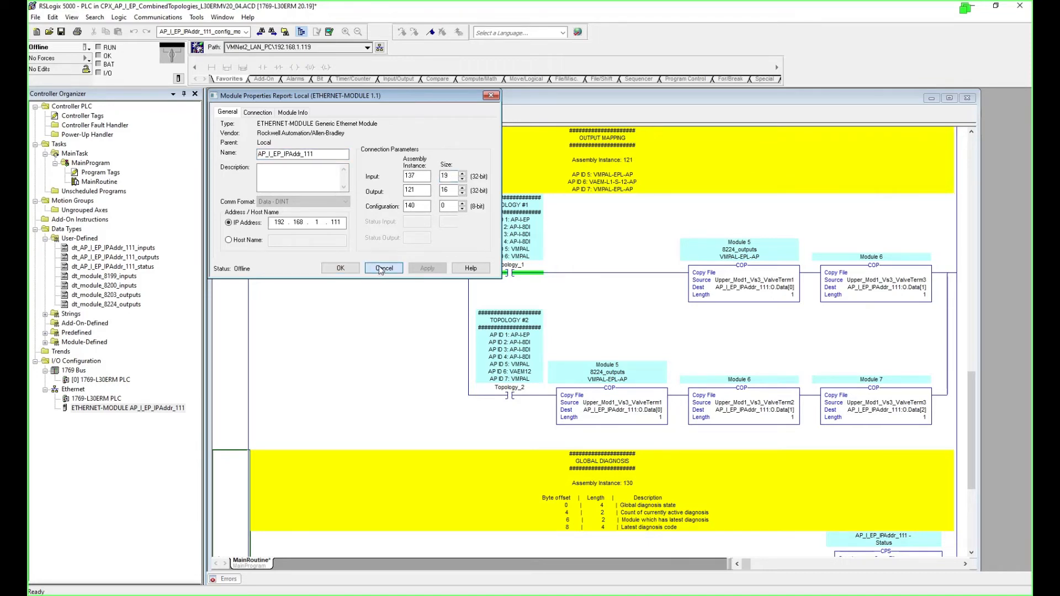
Examine rung 3's configuration data write condition and the Topology_1 and Topology_2 contacts and unlatch coils in rungs 0 and 1.
click(258, 266)
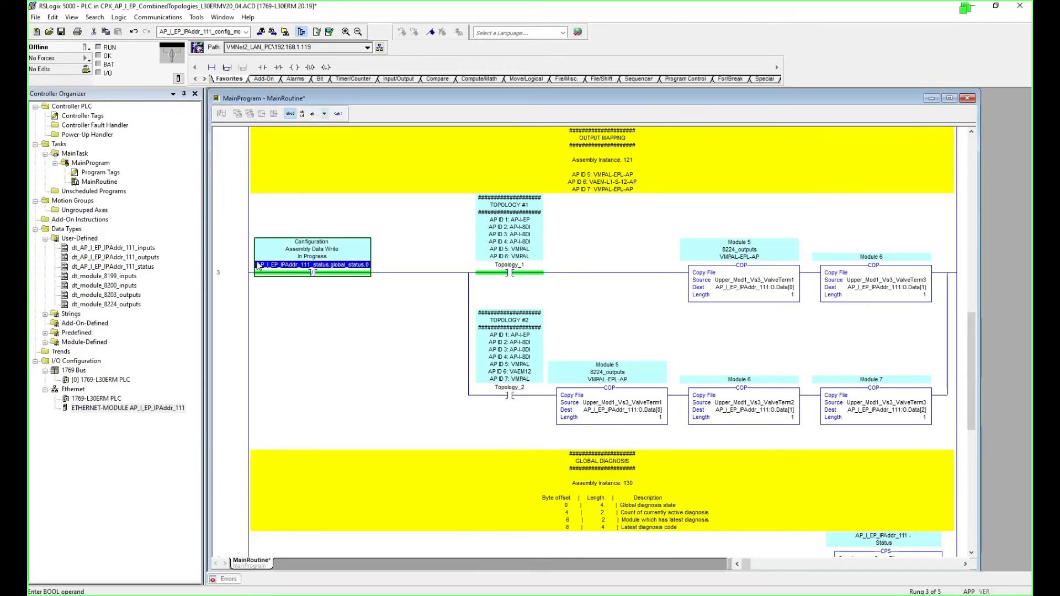
click(225, 234)
scroll(338, 367, up, 10)
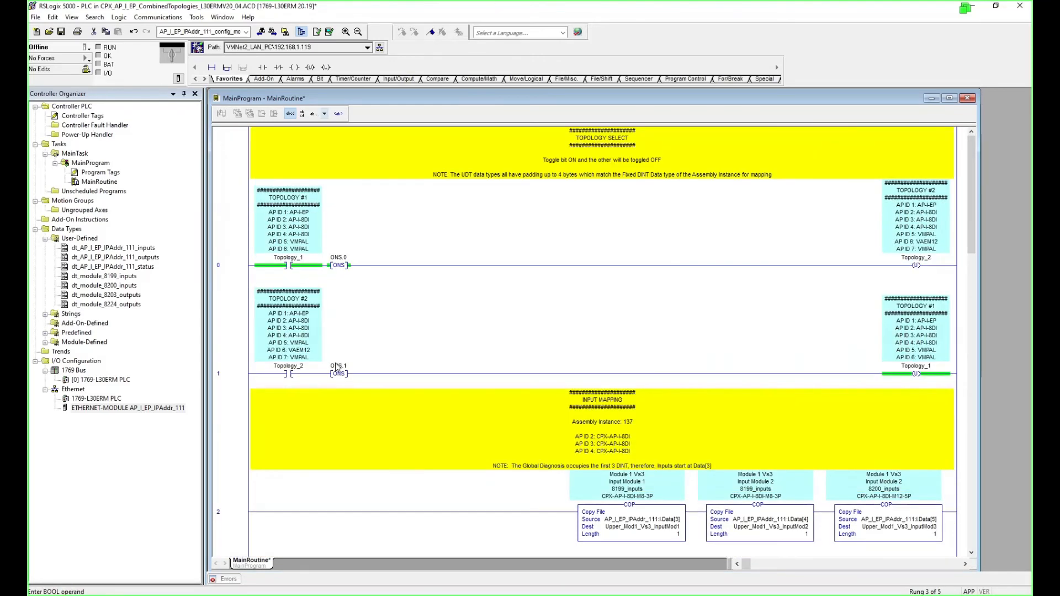
click(316, 269)
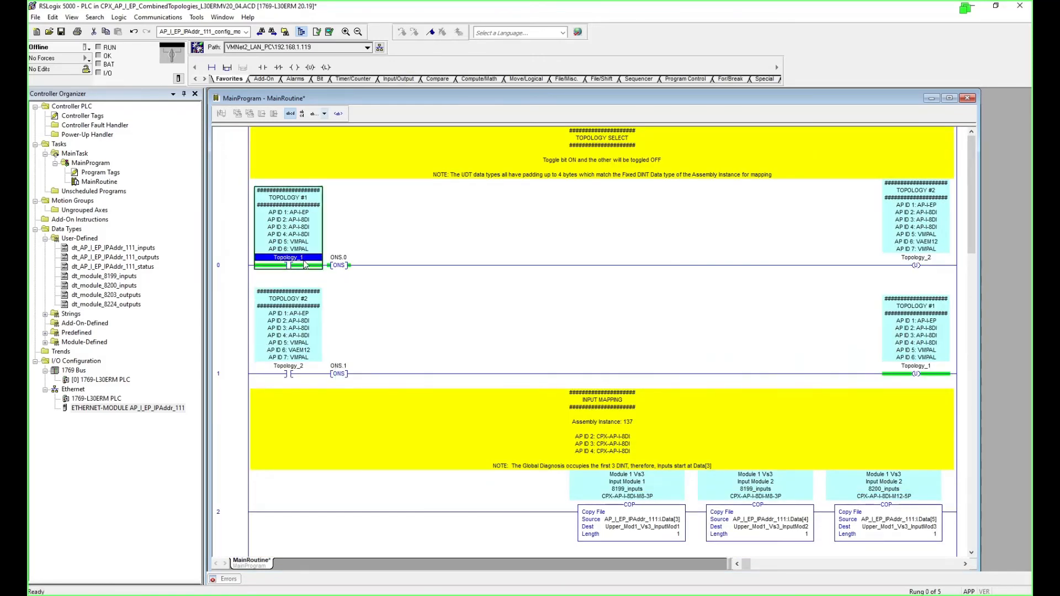
click(303, 355)
click(934, 335)
click(933, 251)
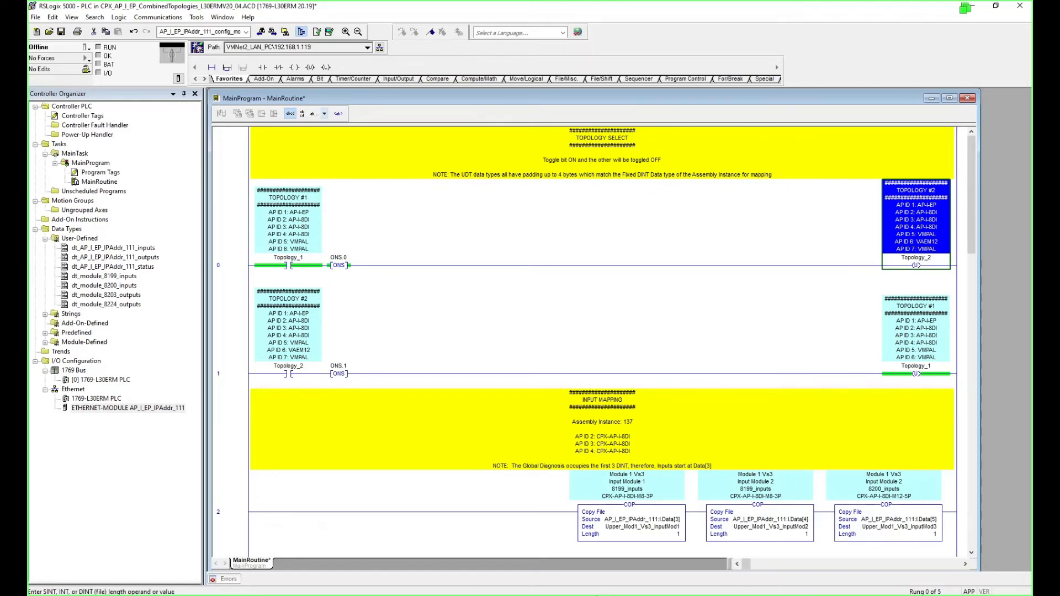
Review the MainRoutine rungs from topology selection through input mapping, output mapping and global diagnosis.
click(239, 427)
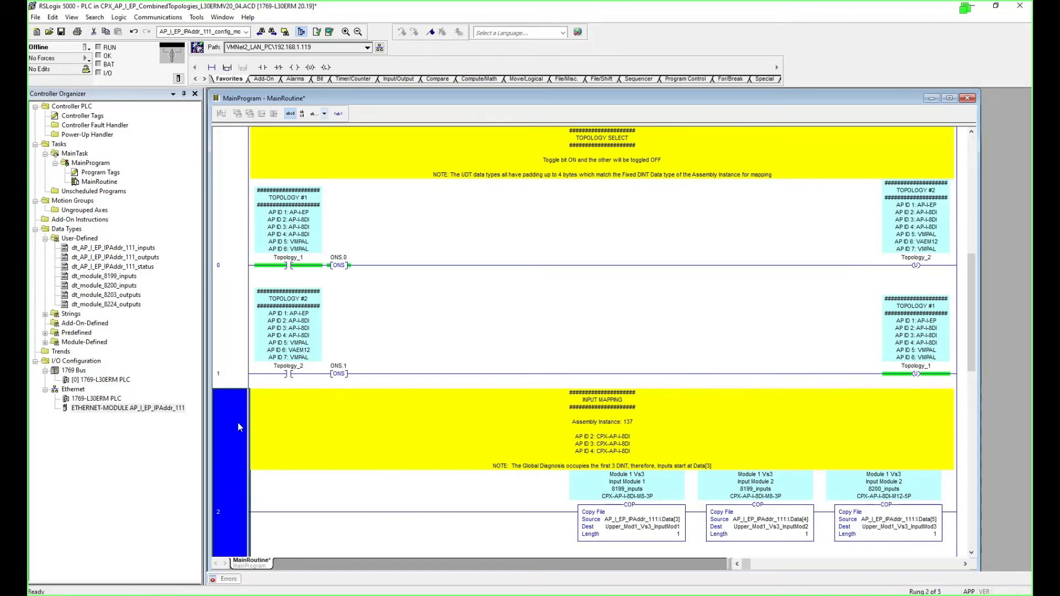
click(240, 375)
key(Up)
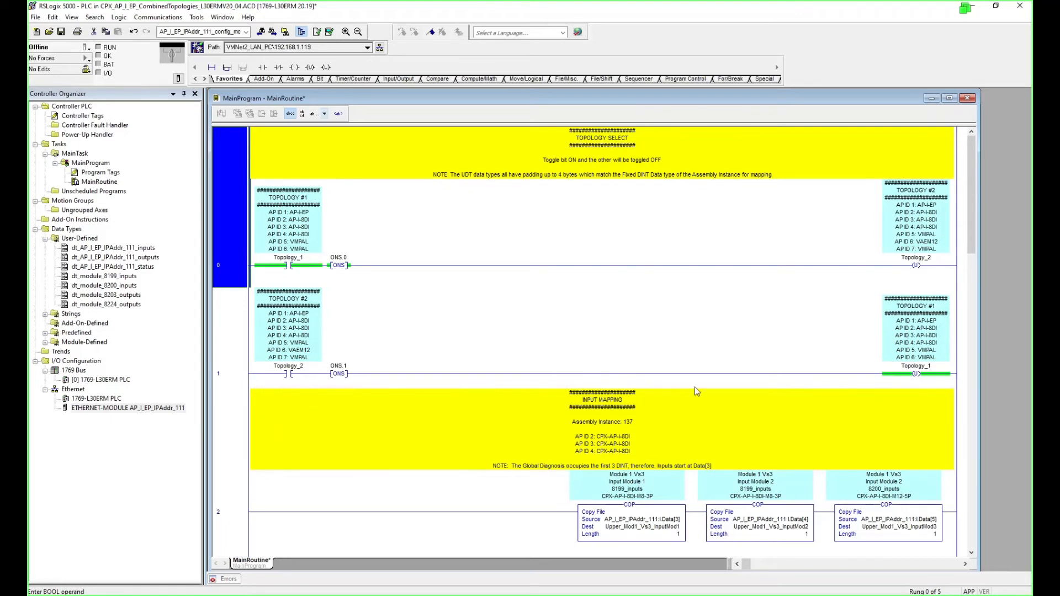
scroll(695, 387, down, 10)
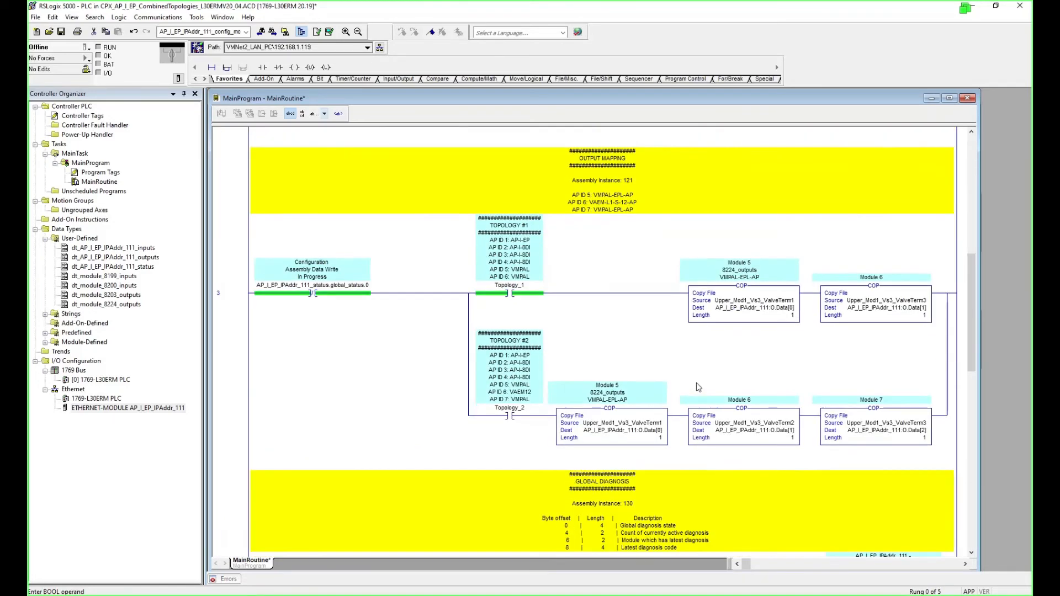
scroll(698, 389, down, 3)
scroll(695, 394, up, 3)
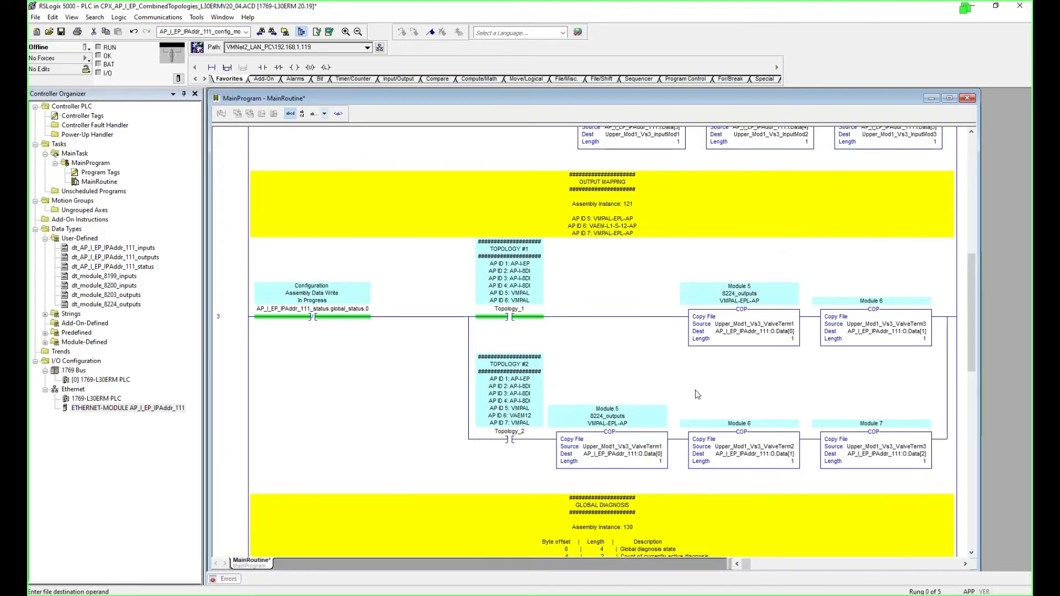
scroll(696, 391, up, 6)
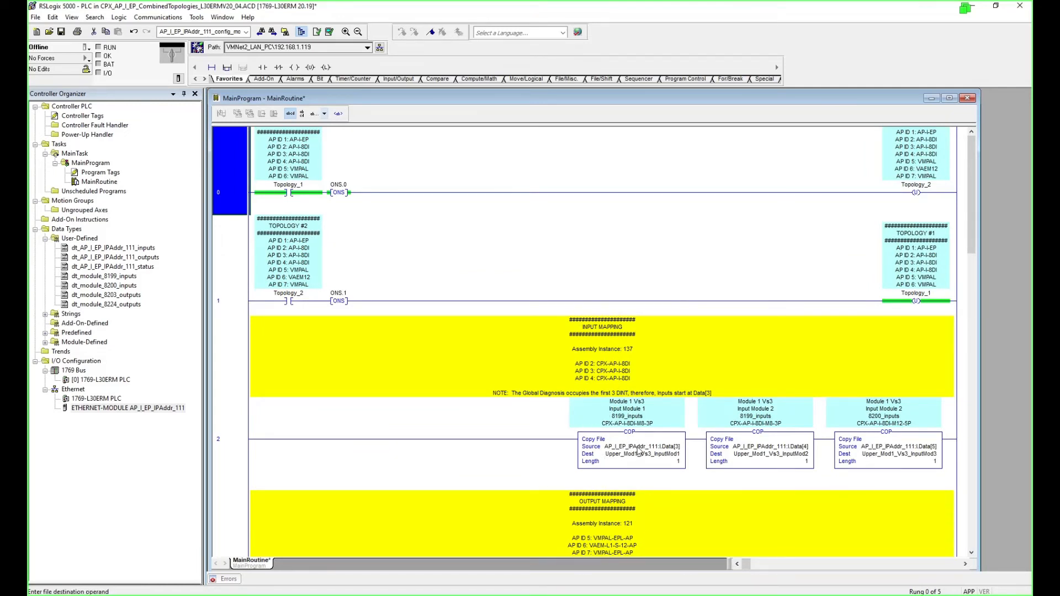
Highlight the source operand of the first input-mapping COP instruction and maximize the MainRoutine window.
click(657, 455)
click(662, 448)
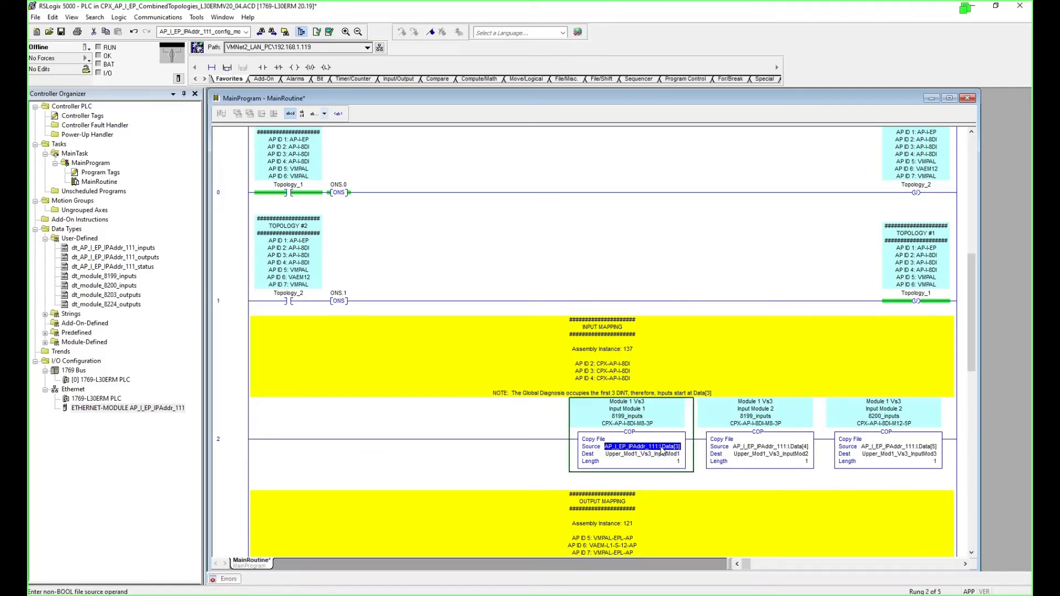
click(949, 98)
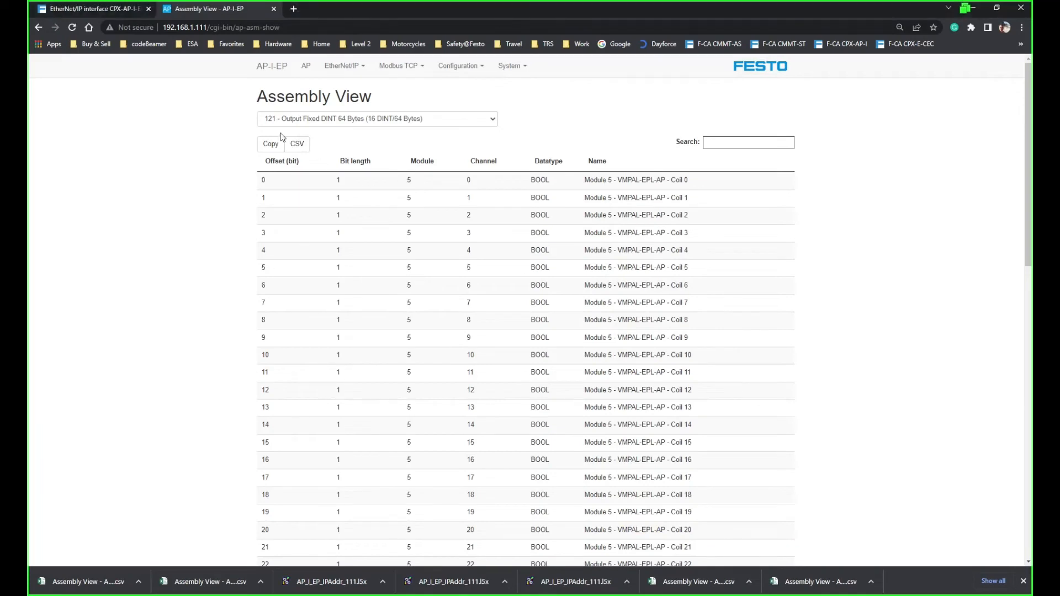
In the browser, open the AP terminal page and examine the parameters of modules 2, 3 and 4, collapsing their details when finished.
click(305, 67)
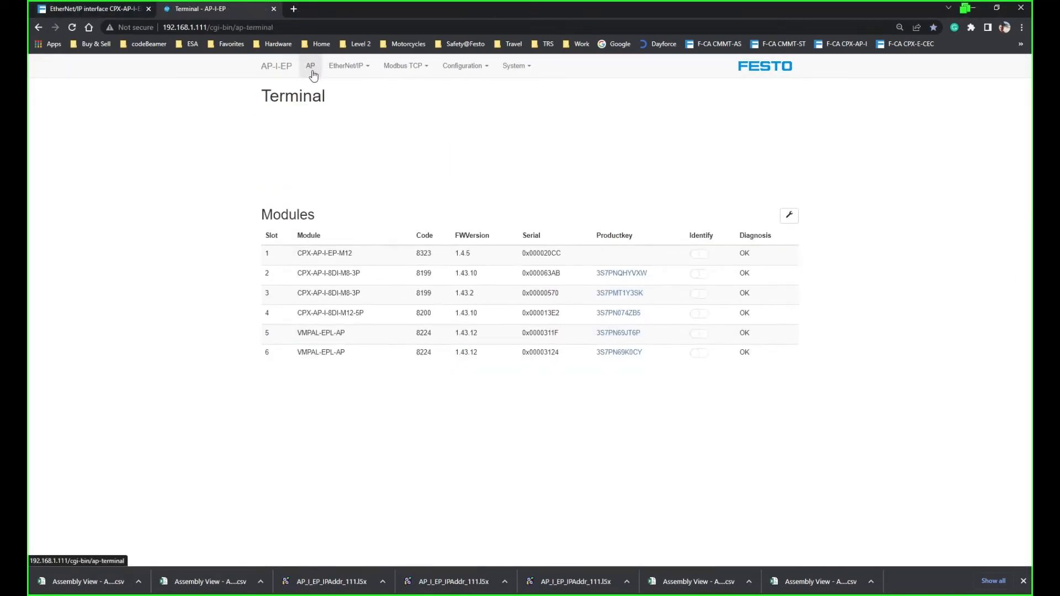
click(344, 278)
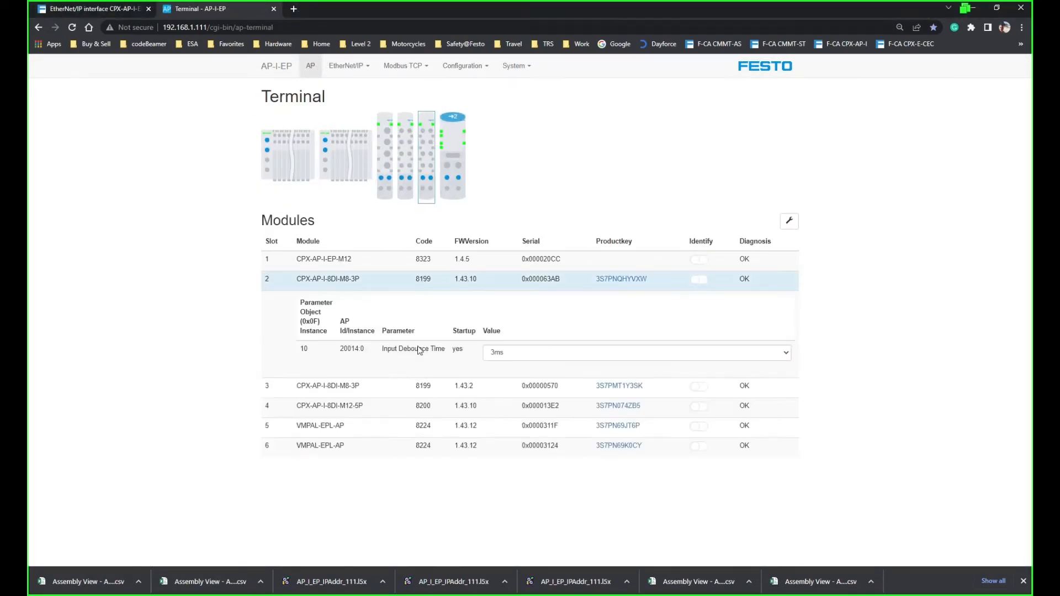
click(339, 388)
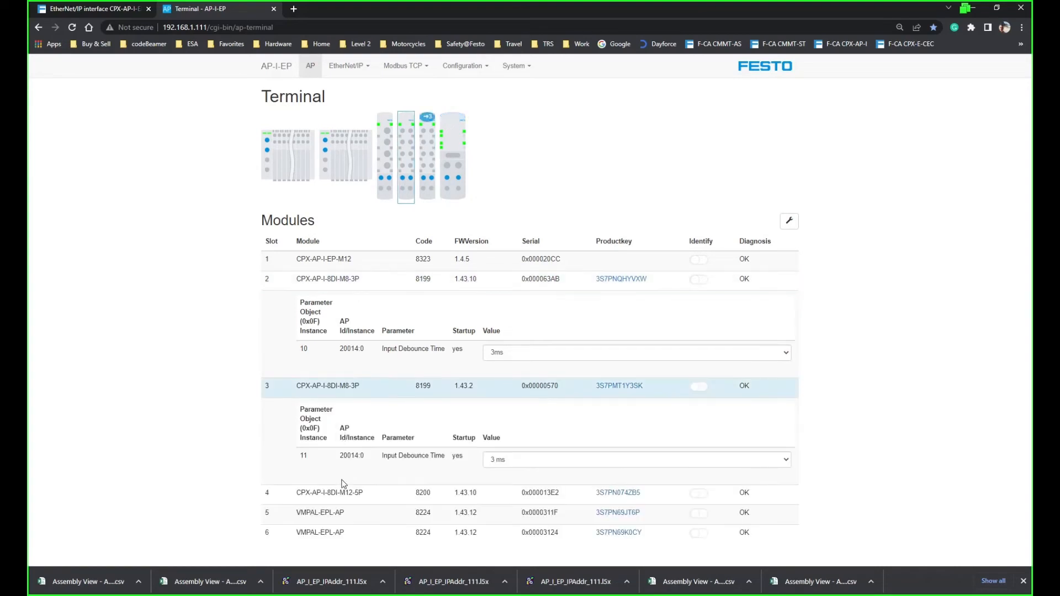
click(332, 493)
scroll(898, 484, down, 2)
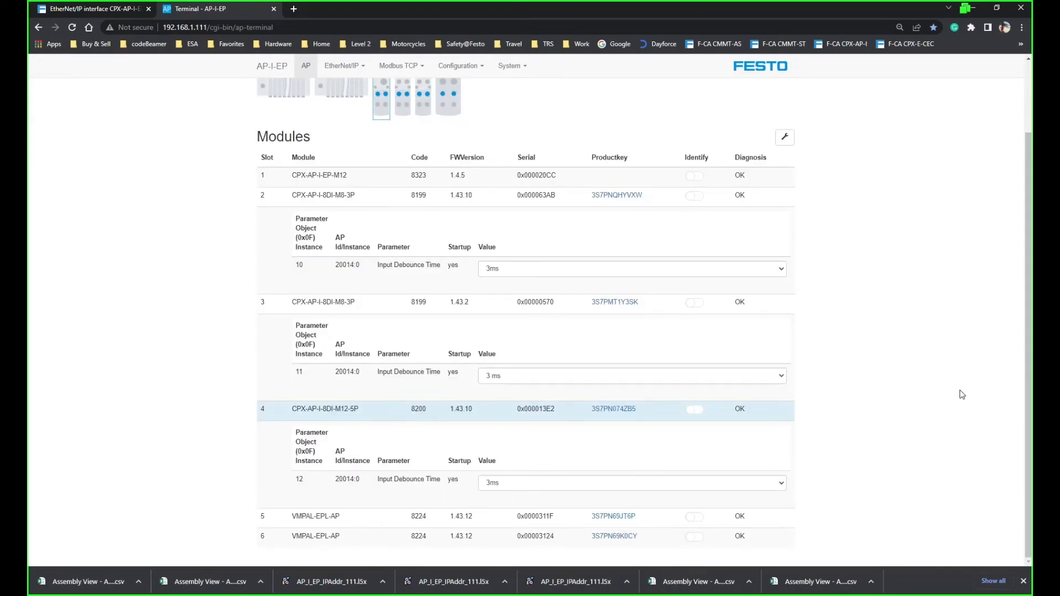
click(333, 208)
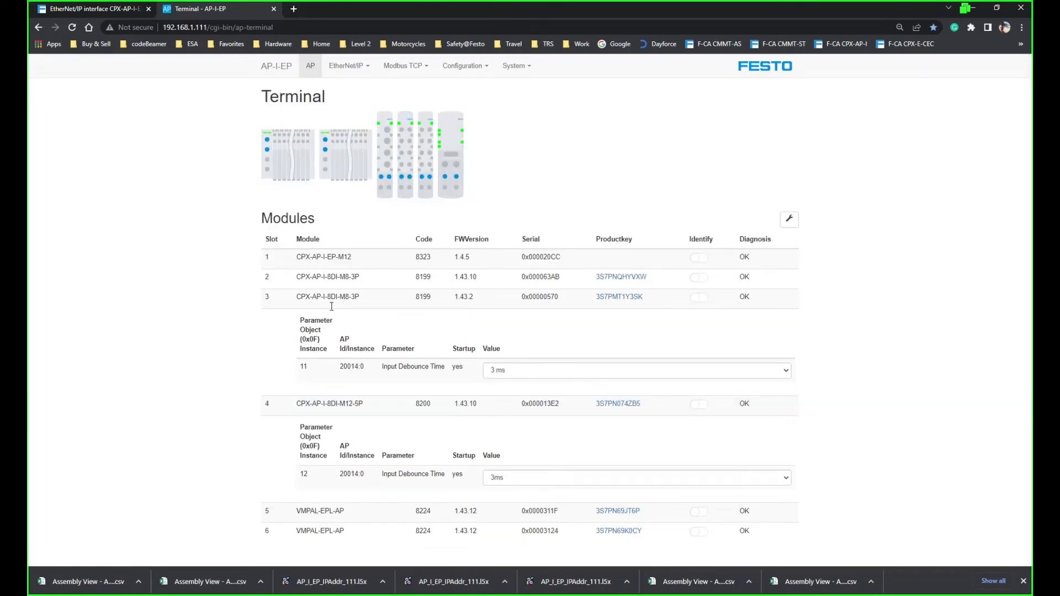
click(331, 307)
click(329, 319)
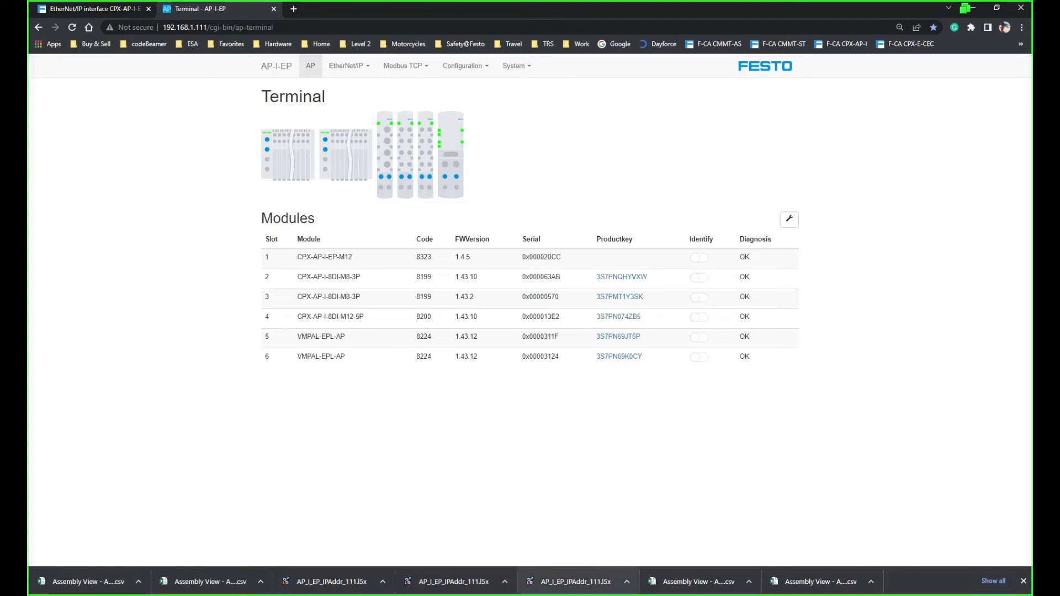
Return to RSLogix 5000 and review the topology selection rungs at the beginning of MainRoutine.
click(574, 581)
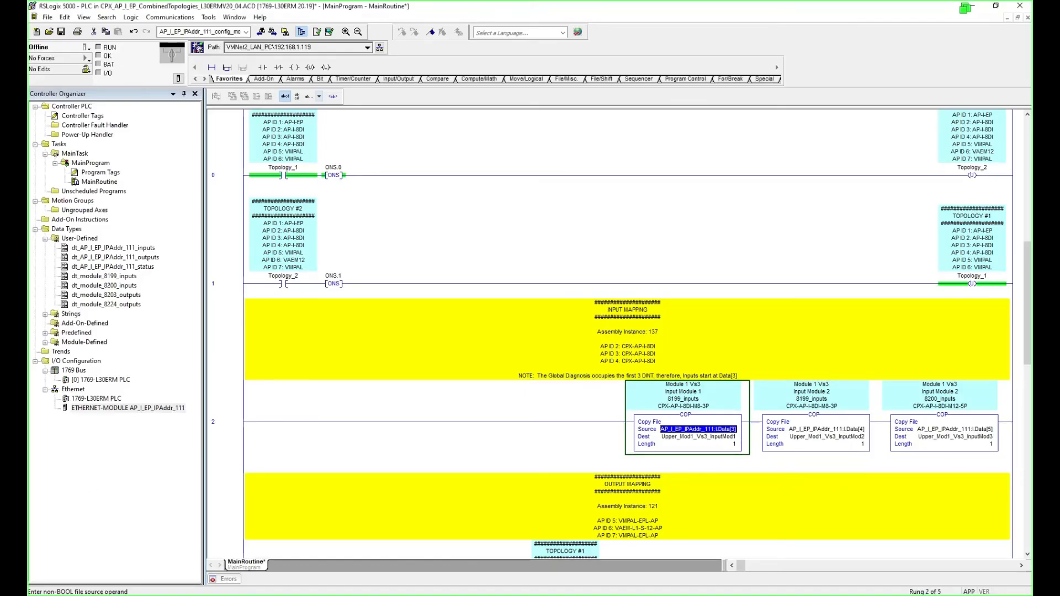
key(Return)
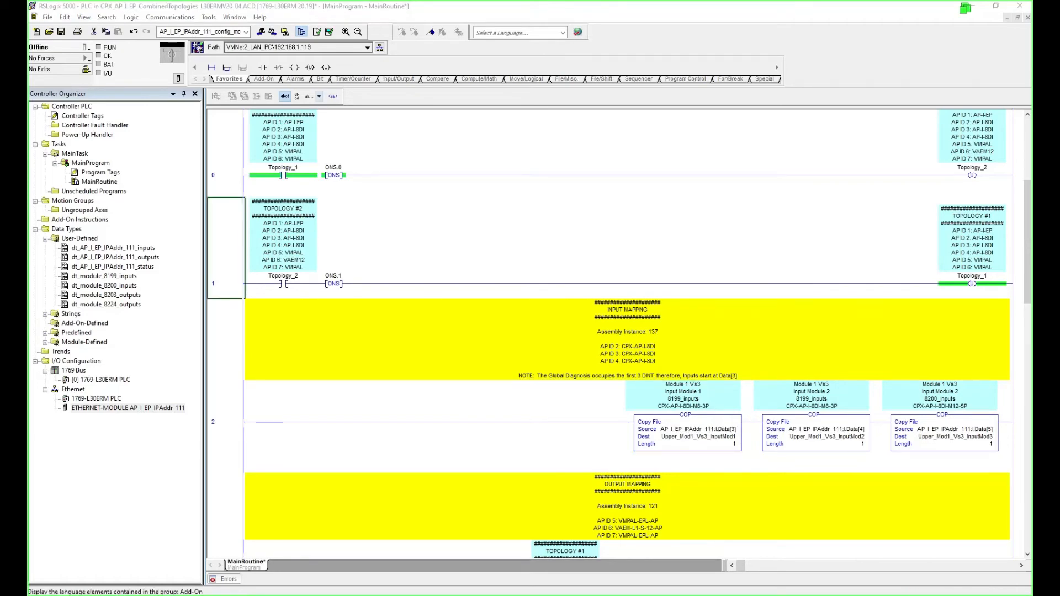
click(221, 294)
scroll(216, 331, up, 3)
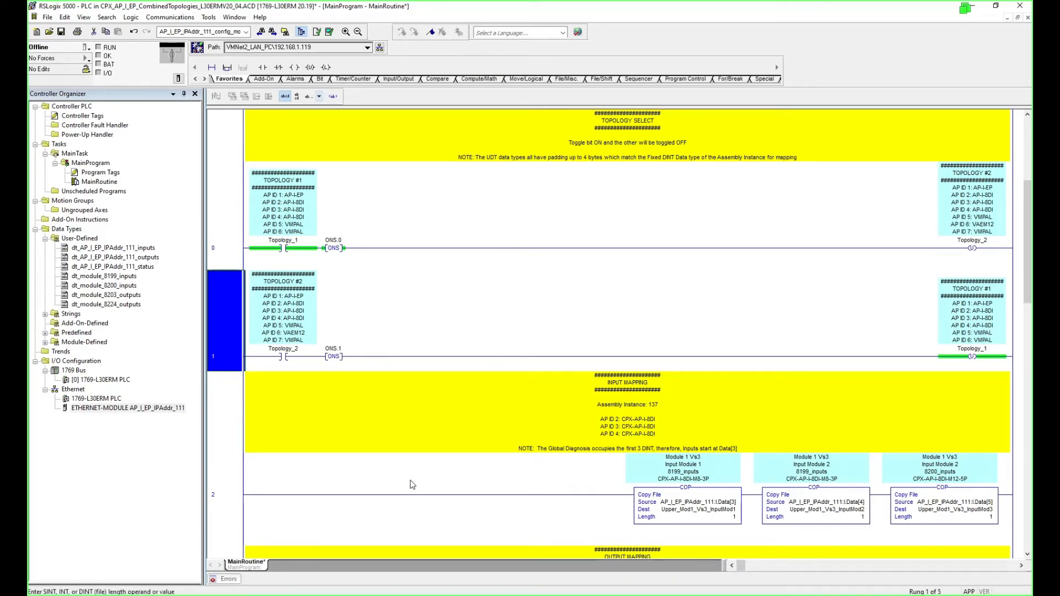
Switch to the browser and open the device's Rockwell L5X Project page.
click(680, 591)
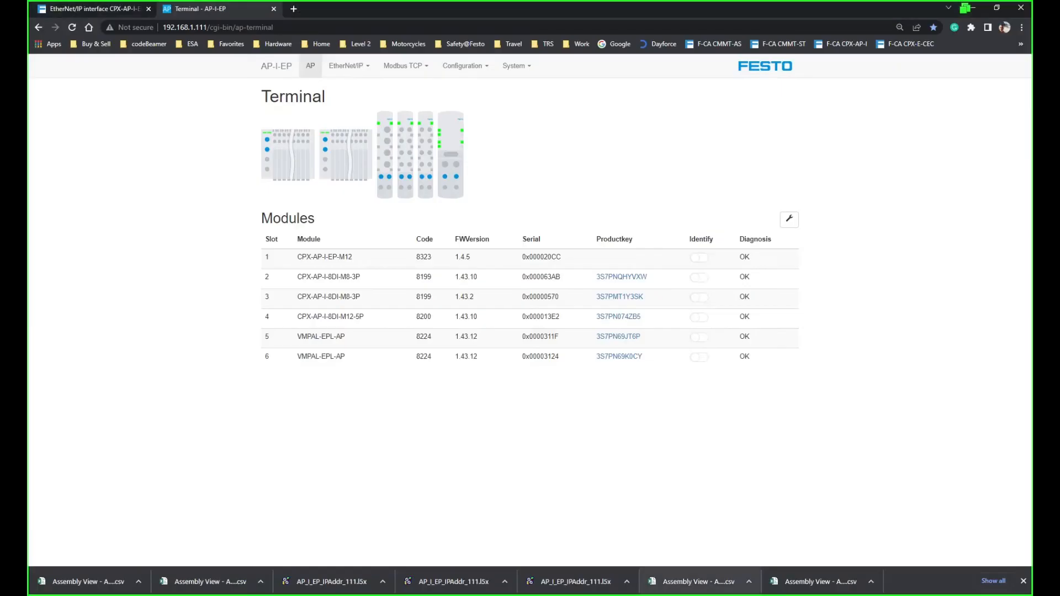
click(347, 65)
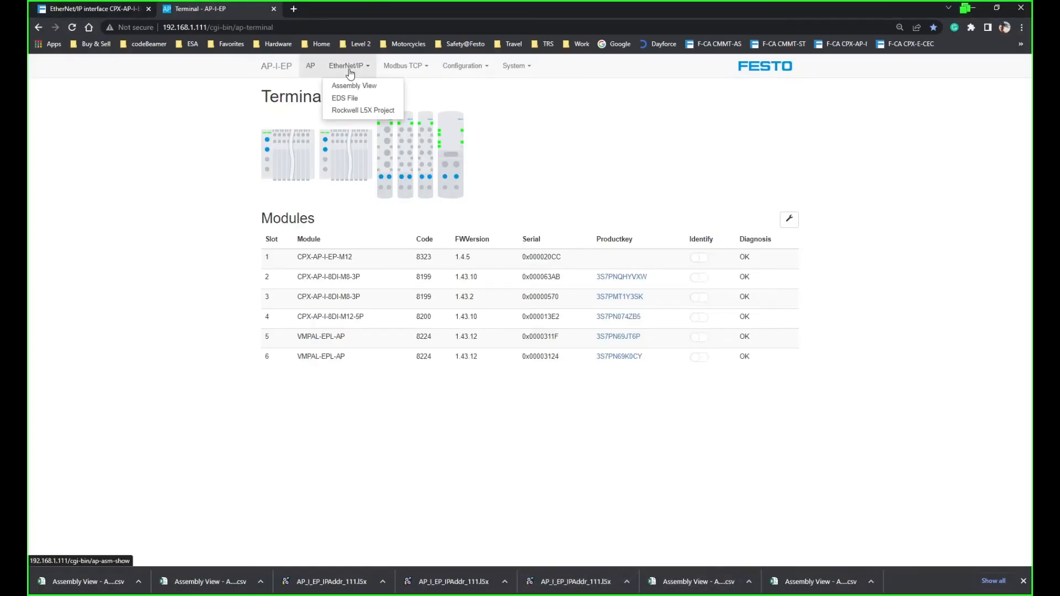
click(350, 109)
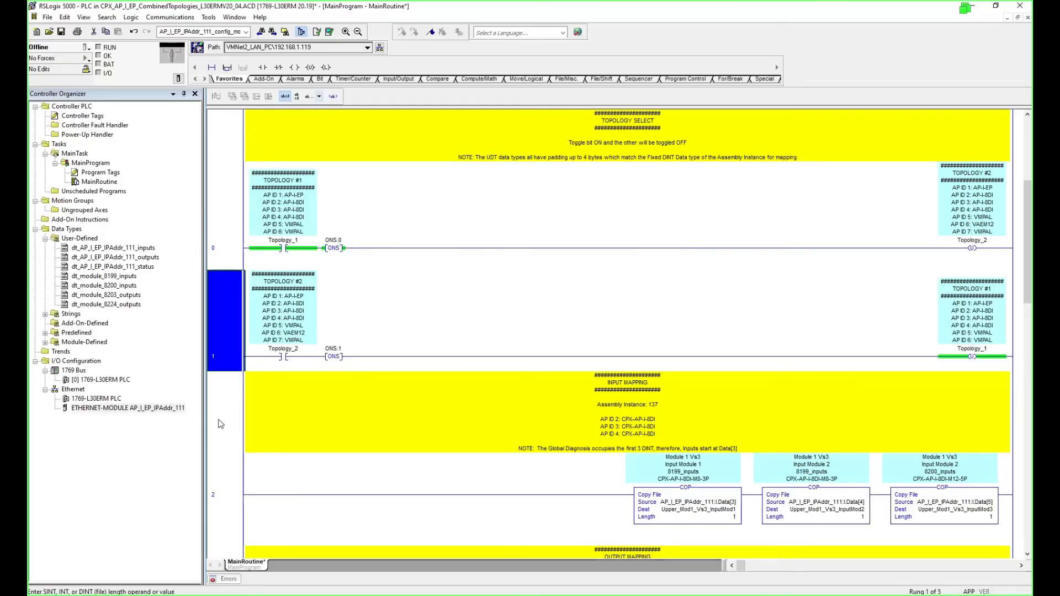
In RSLogix 5000, check the configuration assembly size in the AP_I_EP_IPAddr_111 module properties and close them.
click(164, 407)
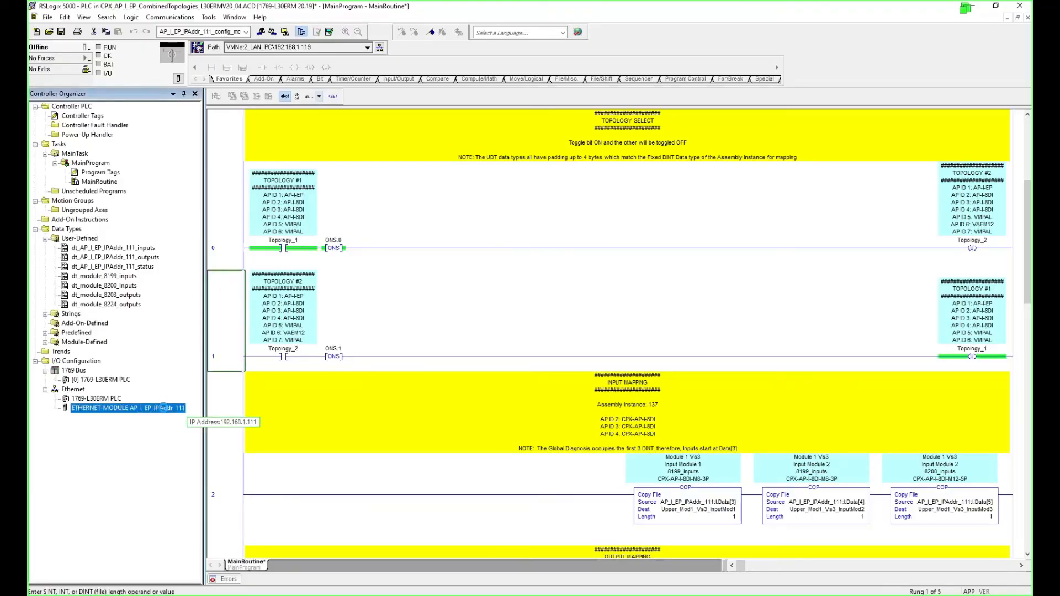
click(134, 380)
double_click(127, 407)
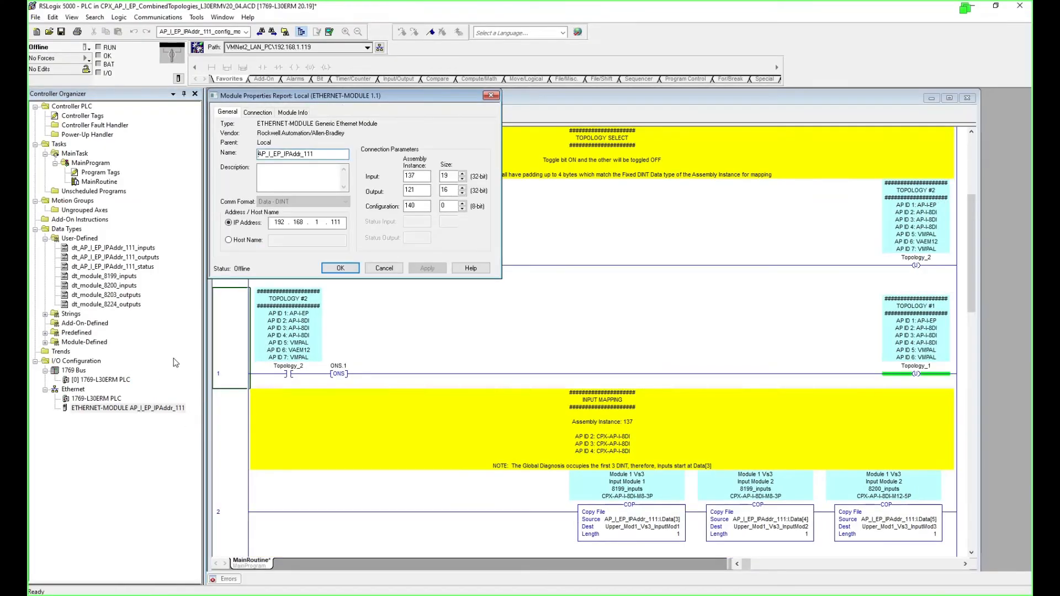
double_click(445, 206)
click(340, 268)
Expand AP_I_EP_IPAddr_111:C.Data in the maximized Controller Tags window and examine the configuration entries of each module.
double_click(95, 115)
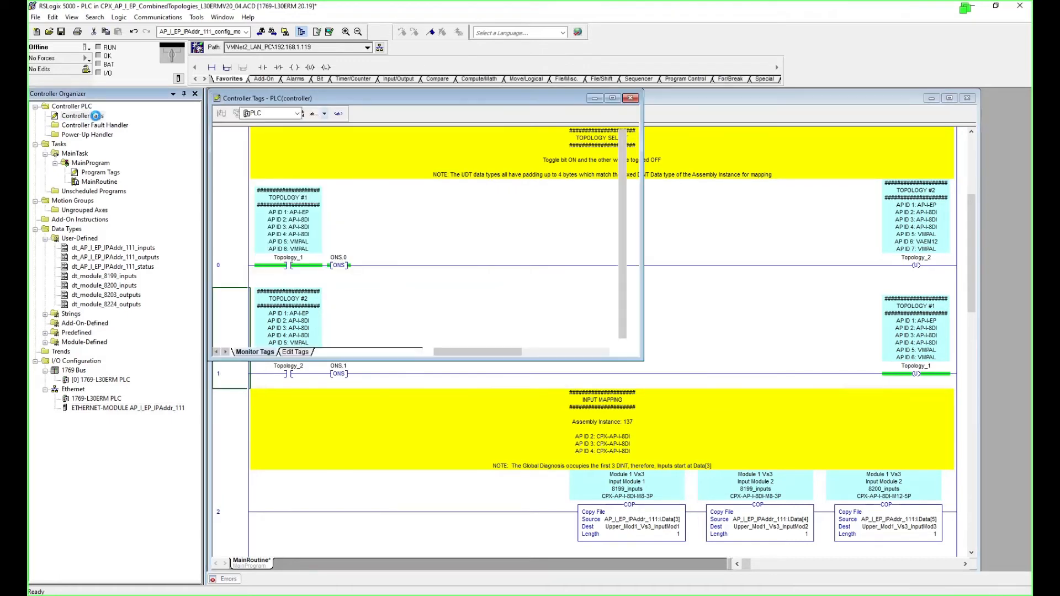
click(227, 146)
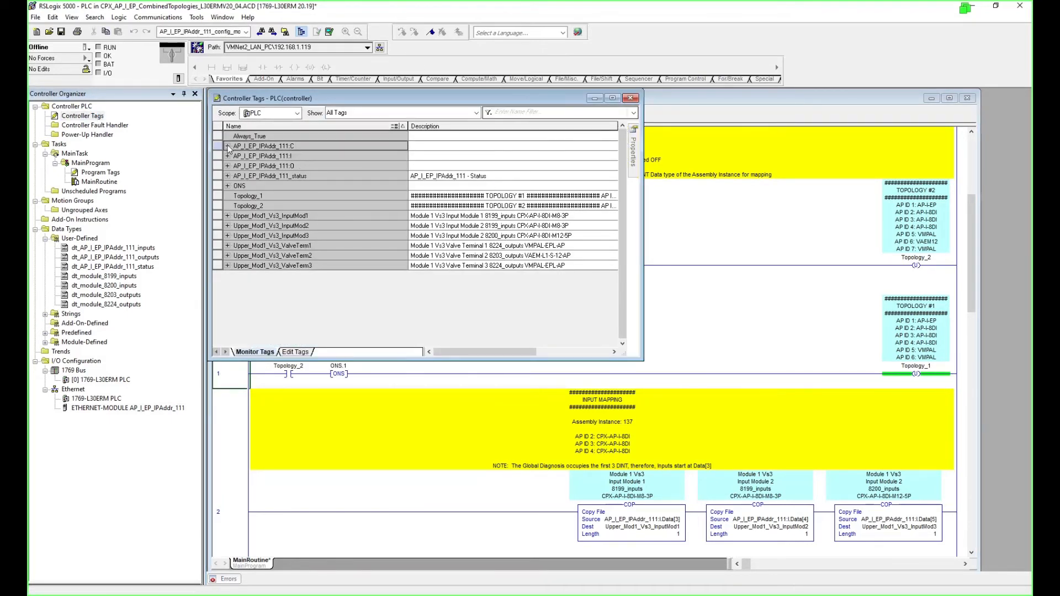
click(228, 146)
click(234, 156)
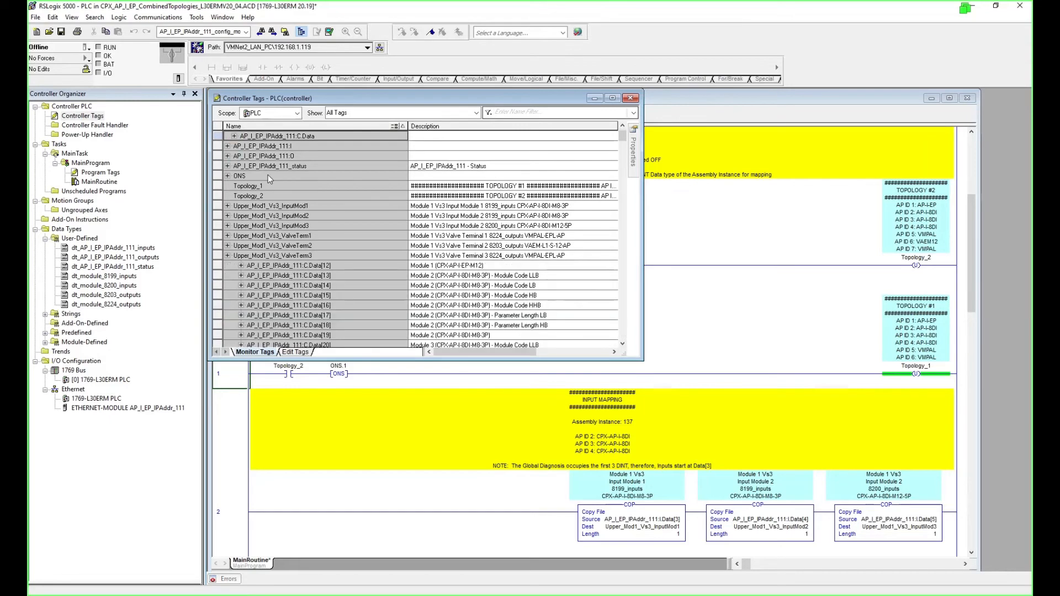
click(613, 99)
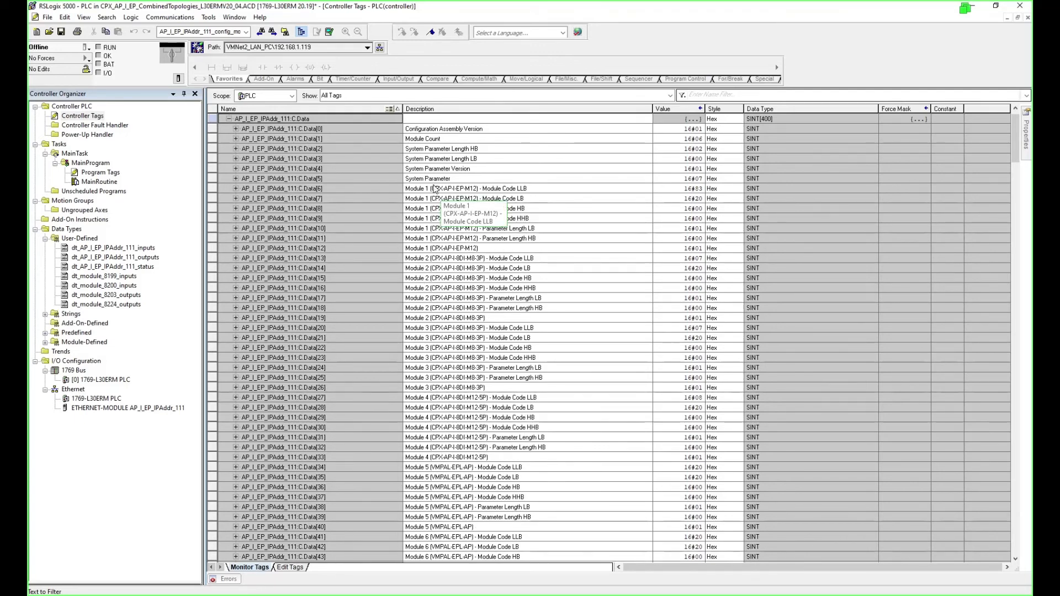
scroll(344, 470, down, 3)
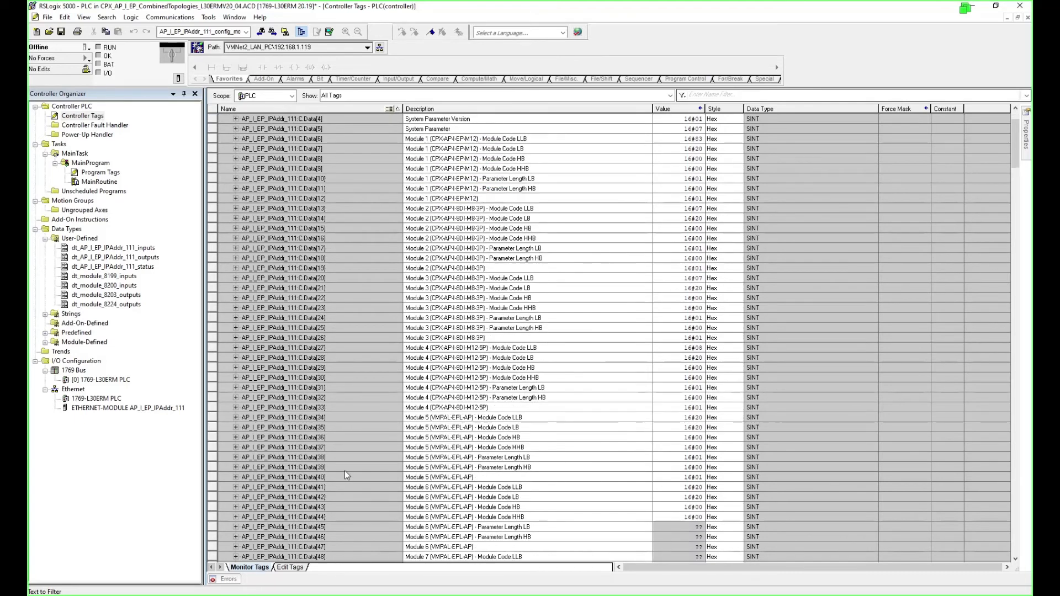
scroll(353, 473, down, 1)
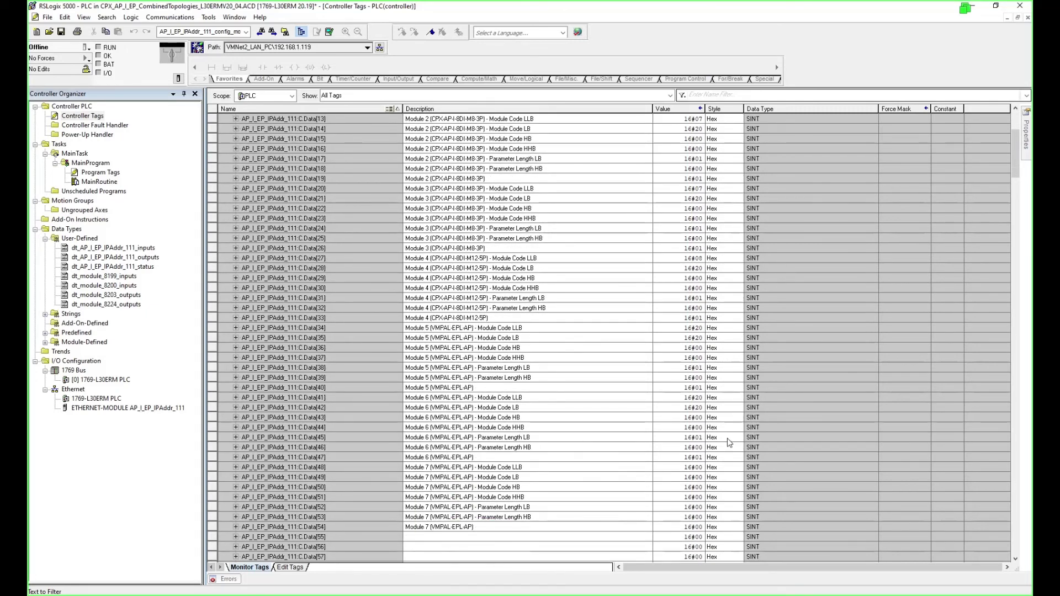
click(396, 369)
scroll(386, 373, up, 4)
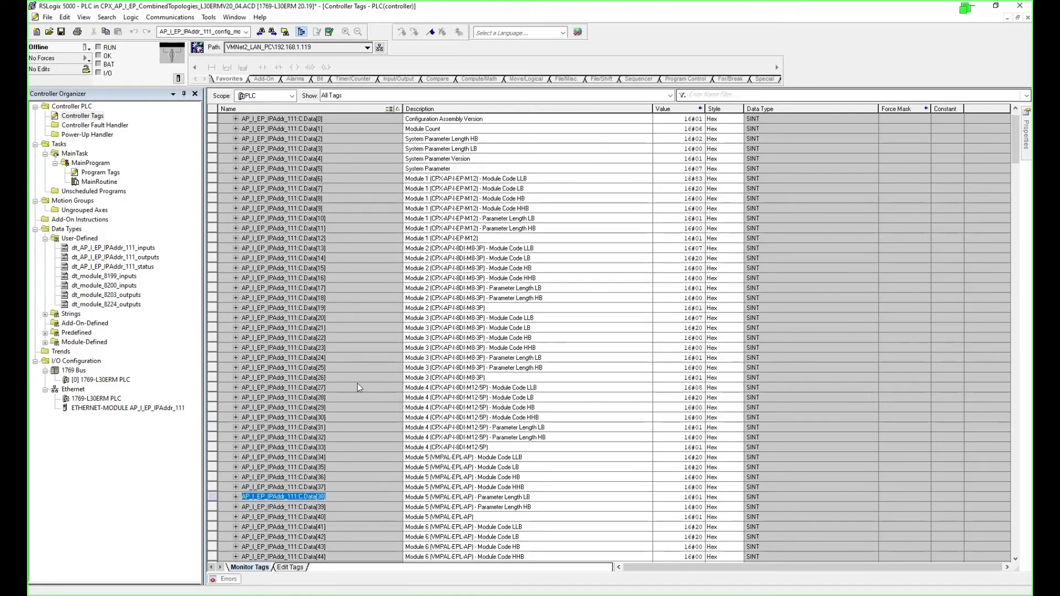
Reopen the AP_I_EP_IPAddr_111 module properties and arrange them beside an enlarged Controller Tags window to compare the configuration size and data.
double_click(168, 411)
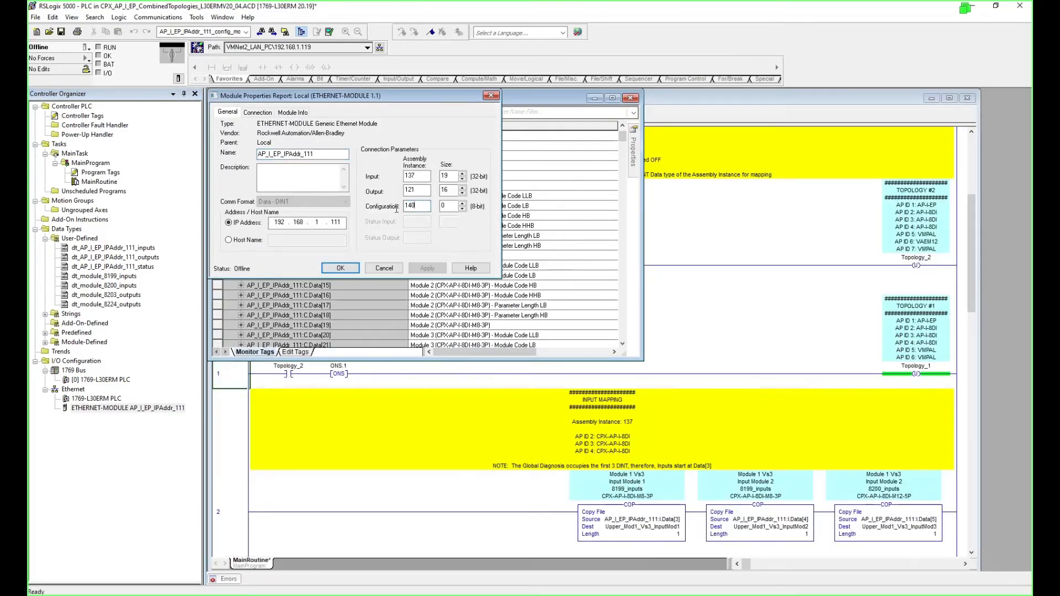
key(Tab)
drag(424, 100, 867, 174)
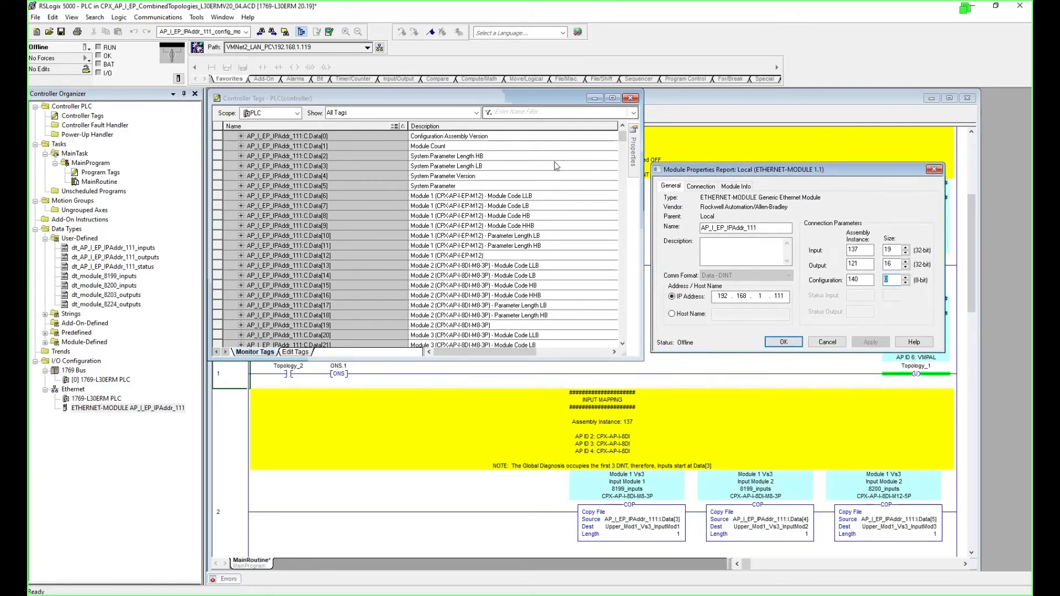
drag(406, 126, 348, 126)
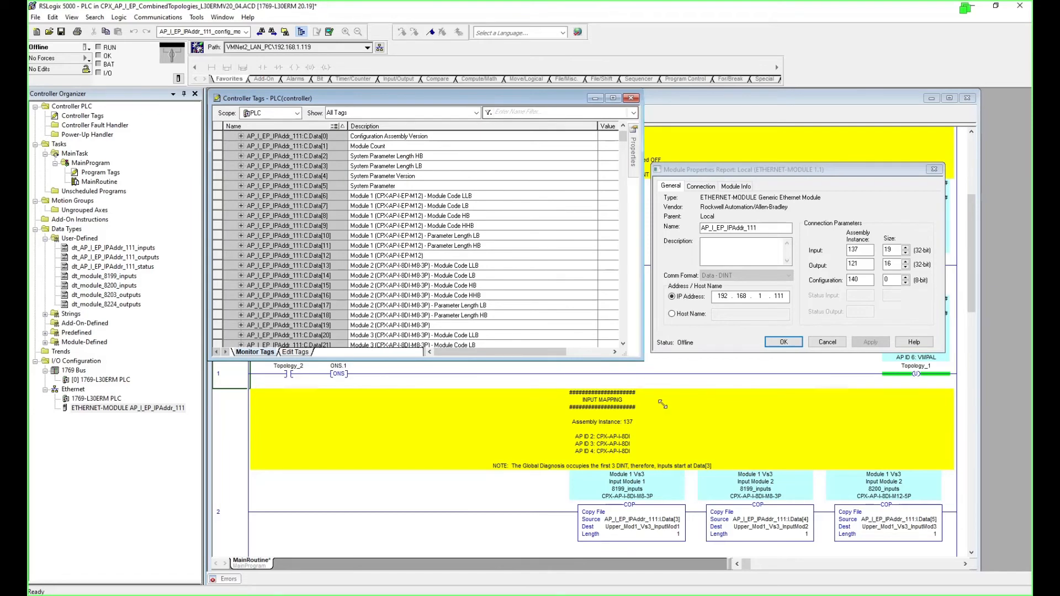
drag(637, 358, 781, 550)
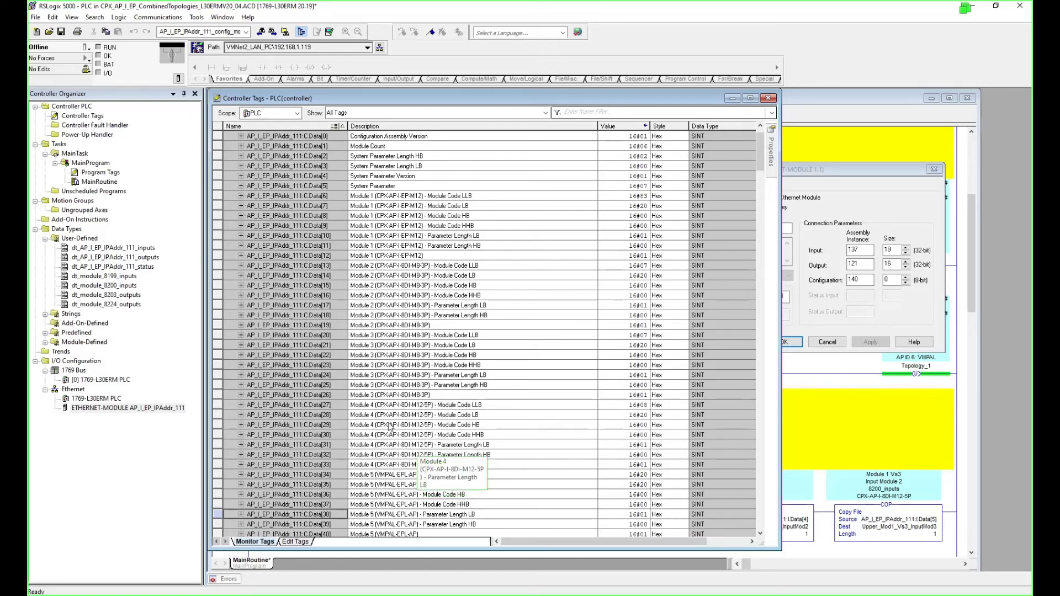
Check the Data[19] configuration entry, close the Controller Tags window and cancel the module properties.
click(325, 326)
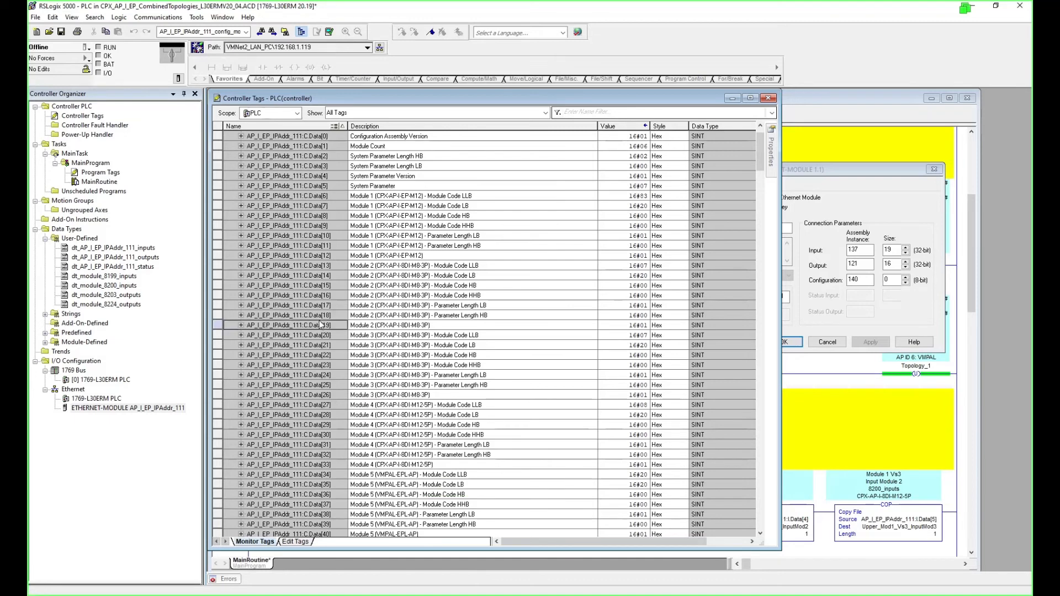
click(767, 99)
click(768, 100)
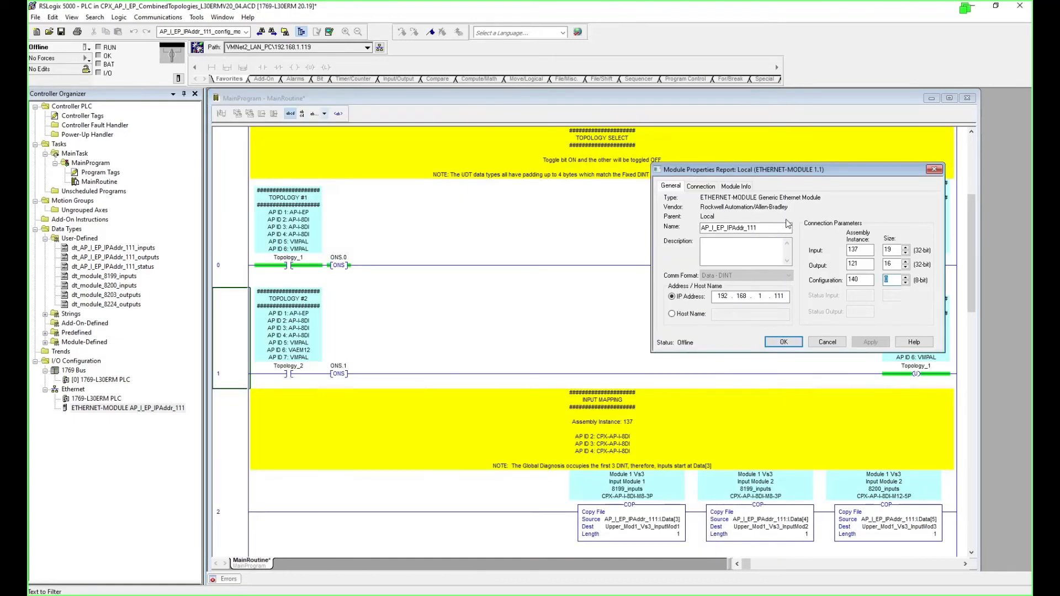
click(827, 342)
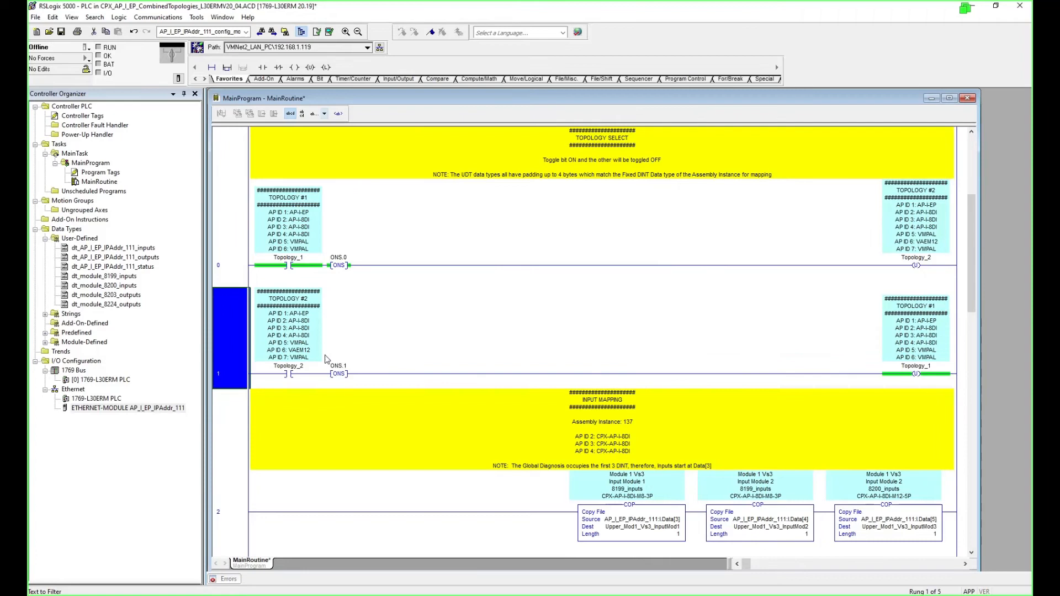
Compare the AP terminal's module list in the browser with the topology layout images in Windows Photo Viewer, paging back from Topology #2.
click(279, 374)
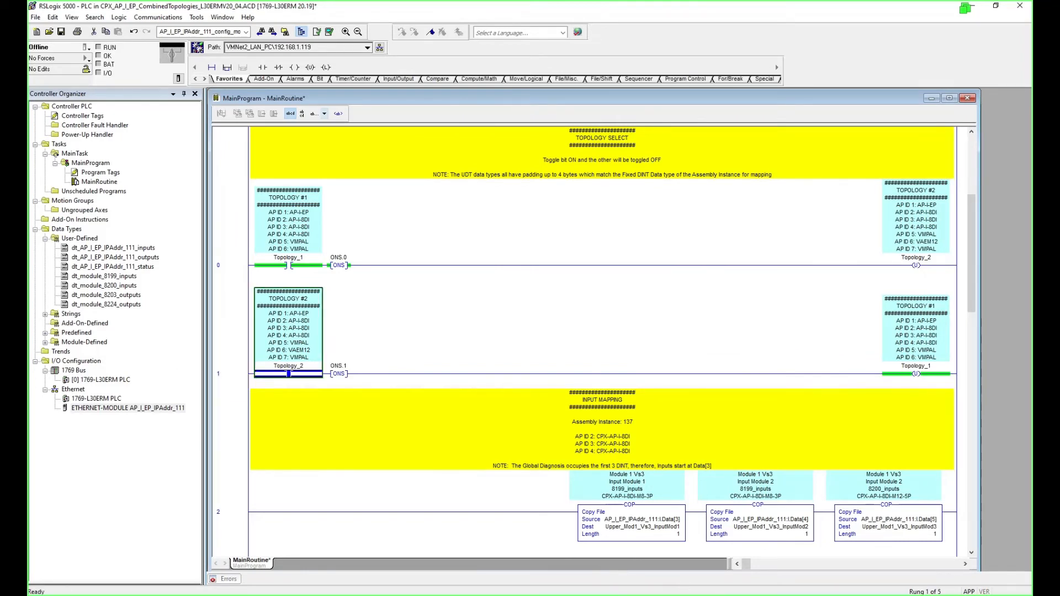
key(alt+Tab)
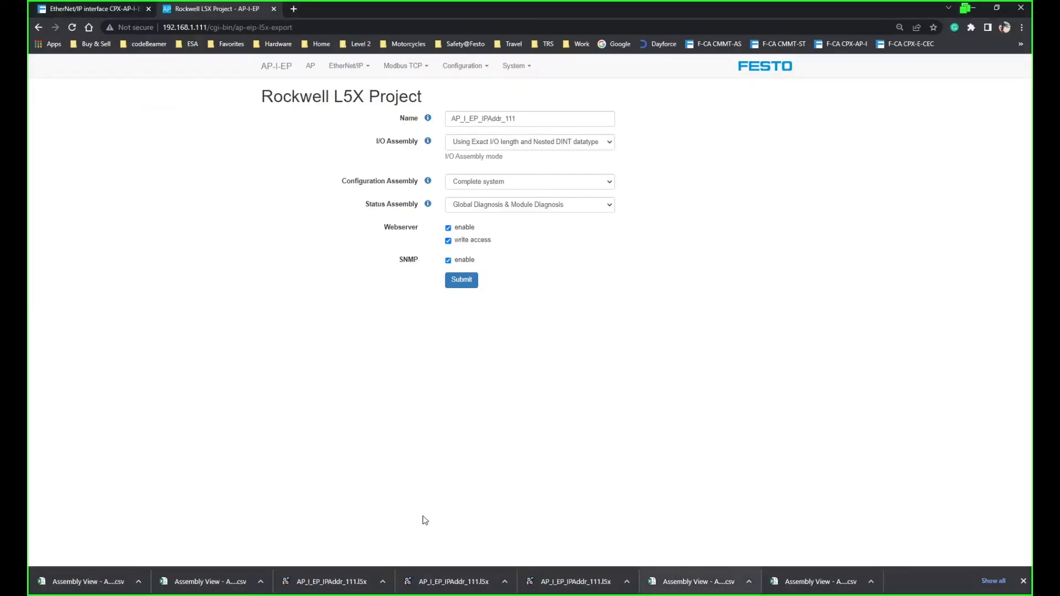
click(311, 67)
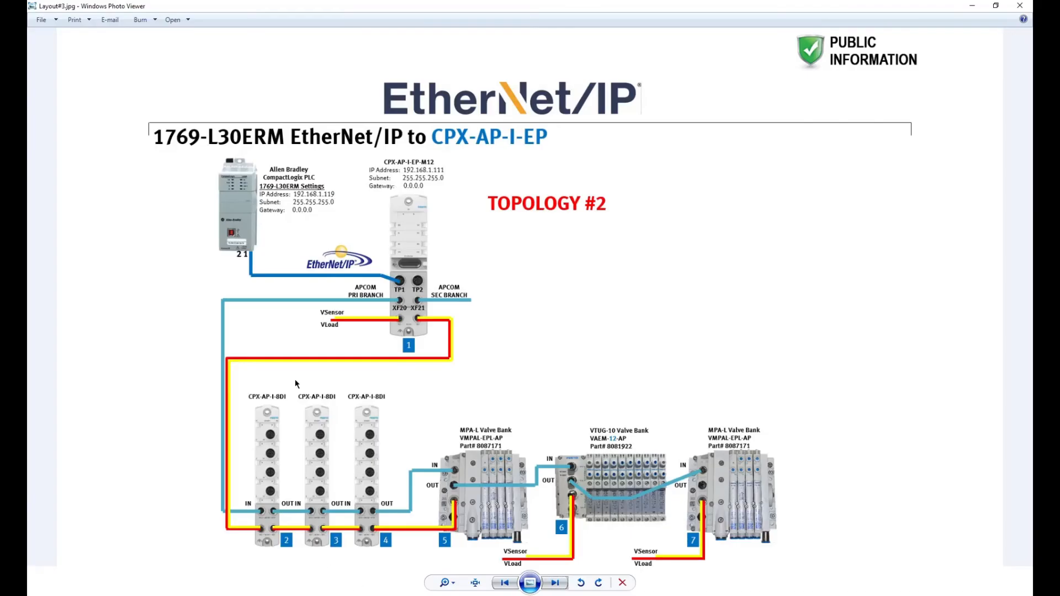
click(504, 583)
click(505, 583)
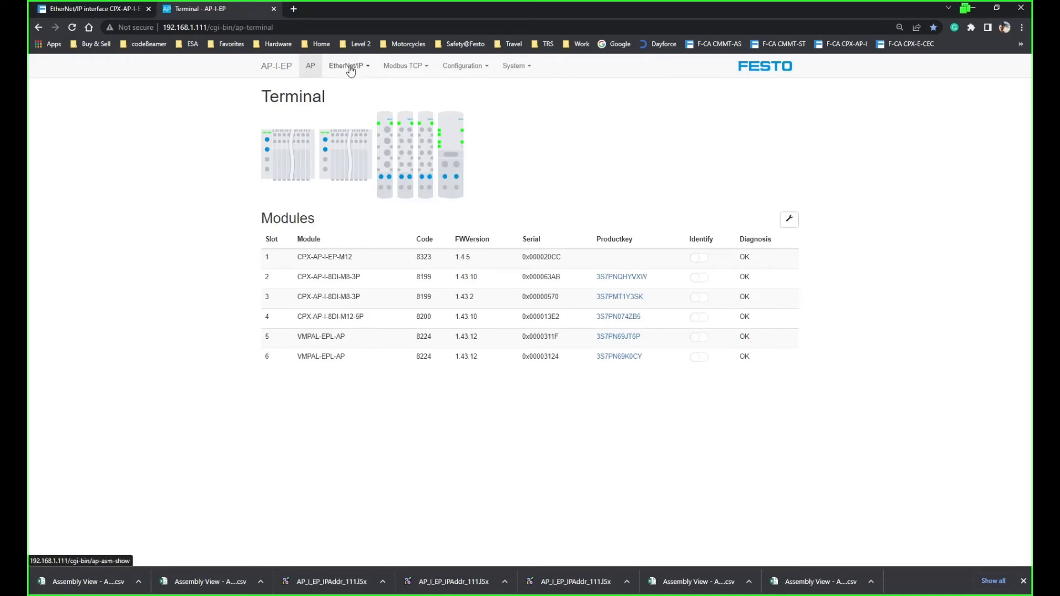
Set the load supply monitoring of the CPX-AP-I-EP-M12 module in slot 1 to "Load supply monitoring active".
click(349, 69)
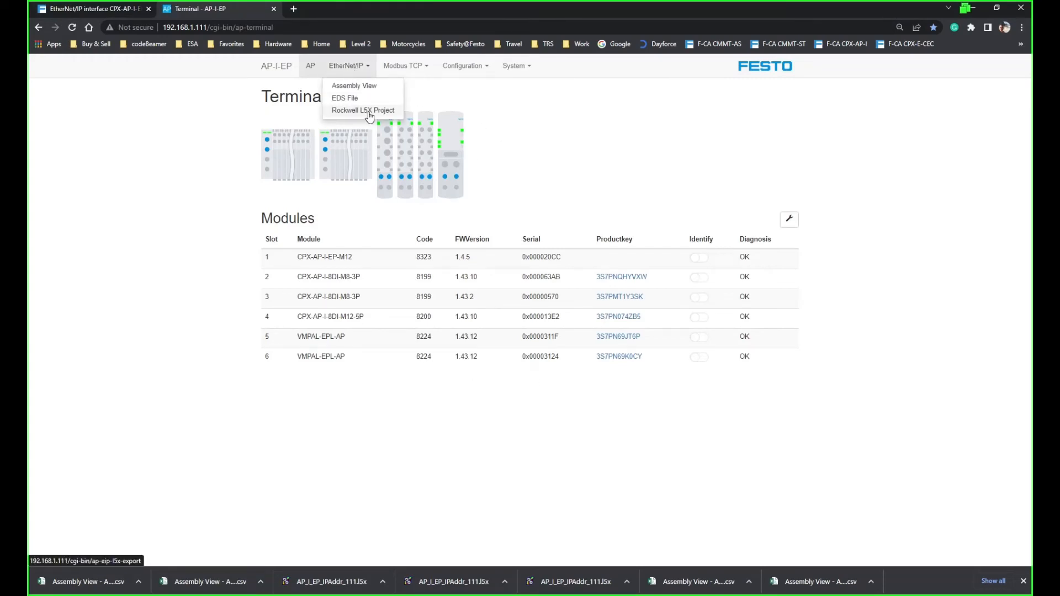
click(628, 147)
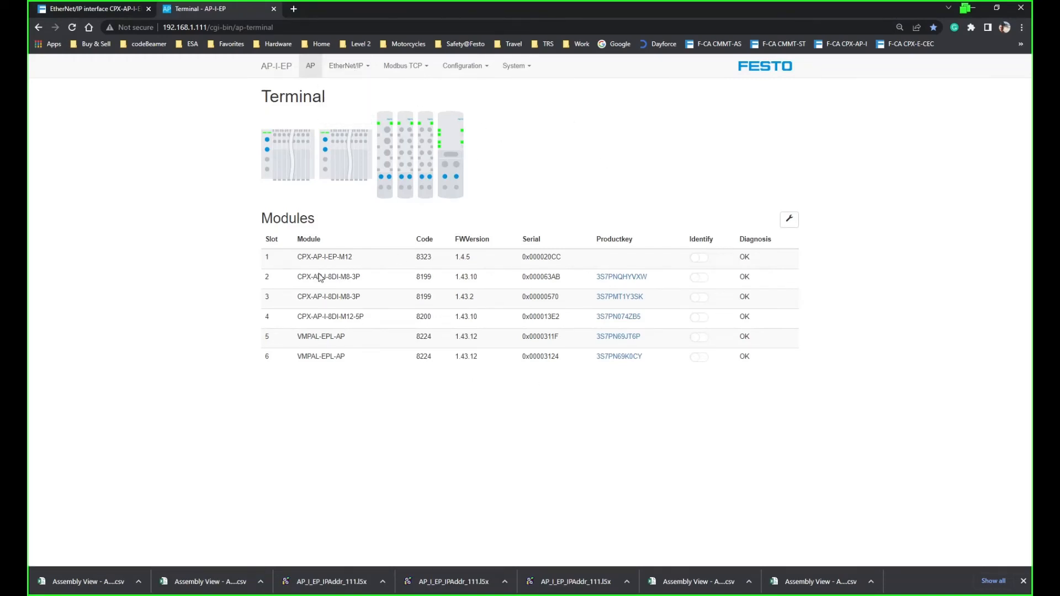
click(331, 256)
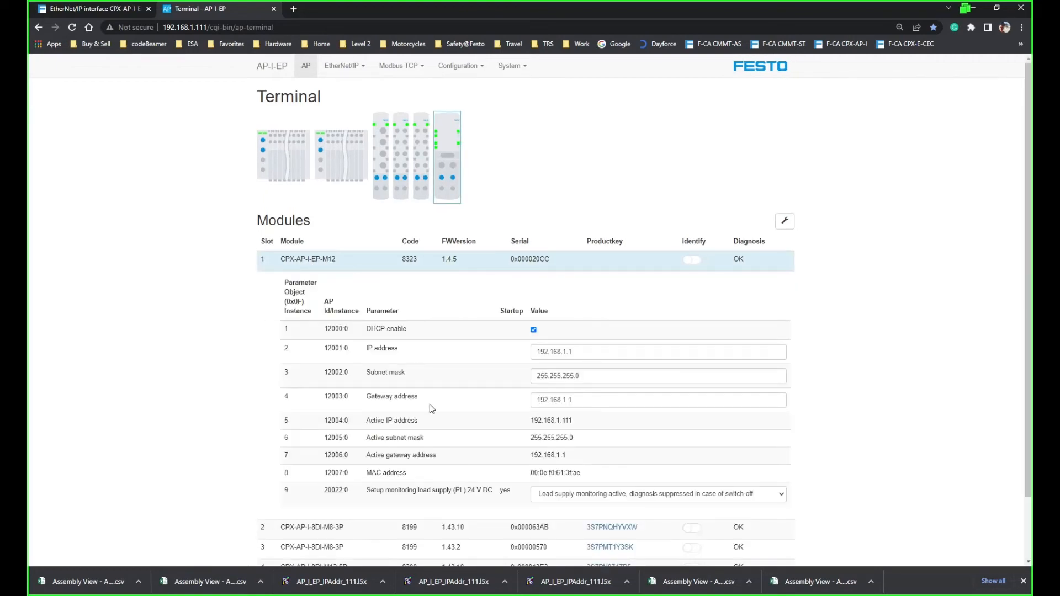
click(602, 502)
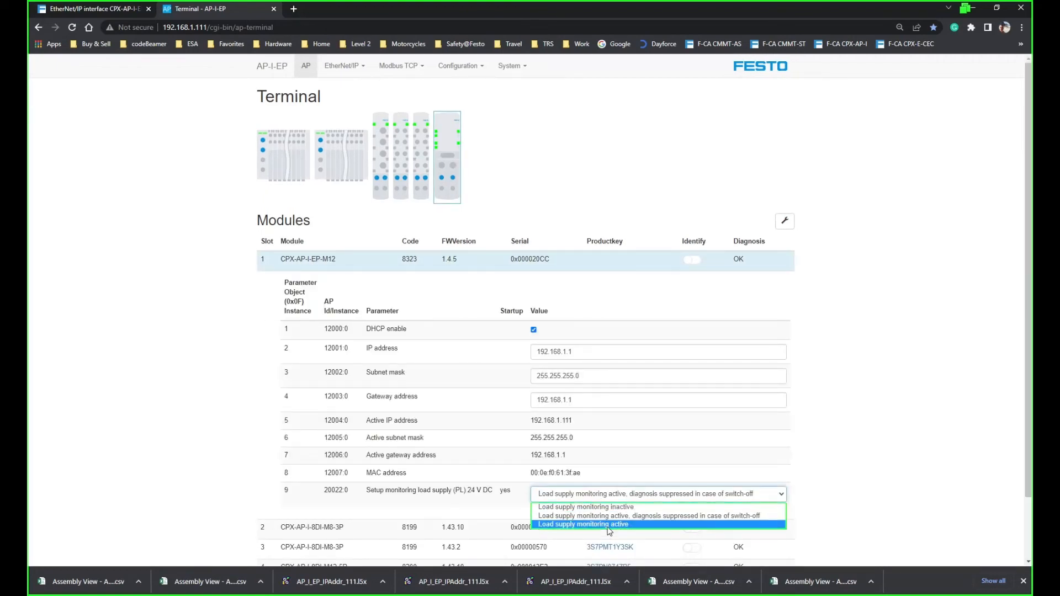
click(608, 512)
scroll(859, 512, down, 1)
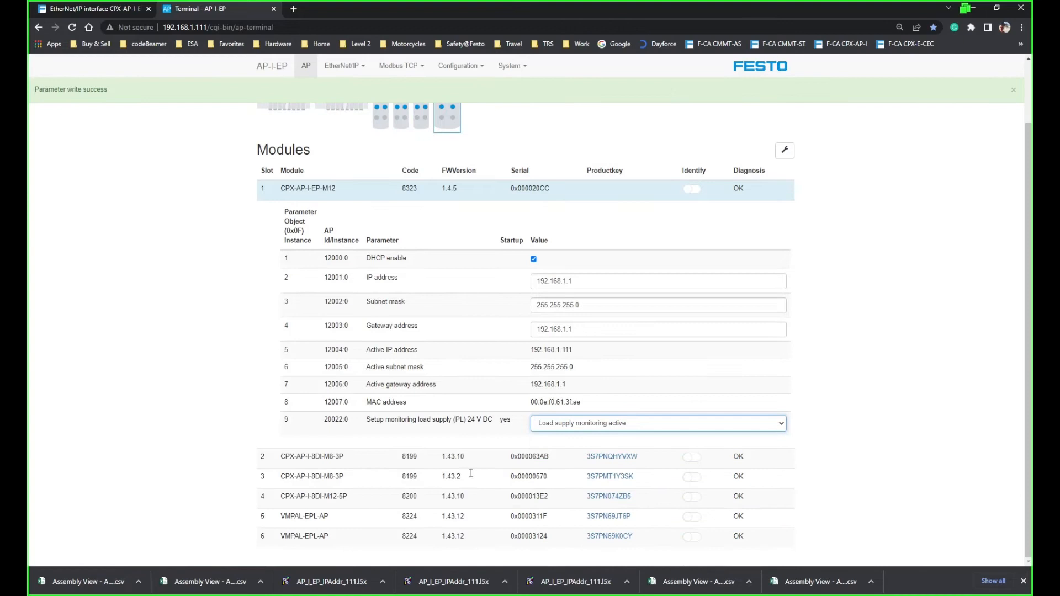
Set the input debounce time of the CPX-AP-I-8DI-M8-3P modules in slots 2 and 3 to 20 ms.
click(328, 457)
scroll(552, 458, down, 1)
click(533, 443)
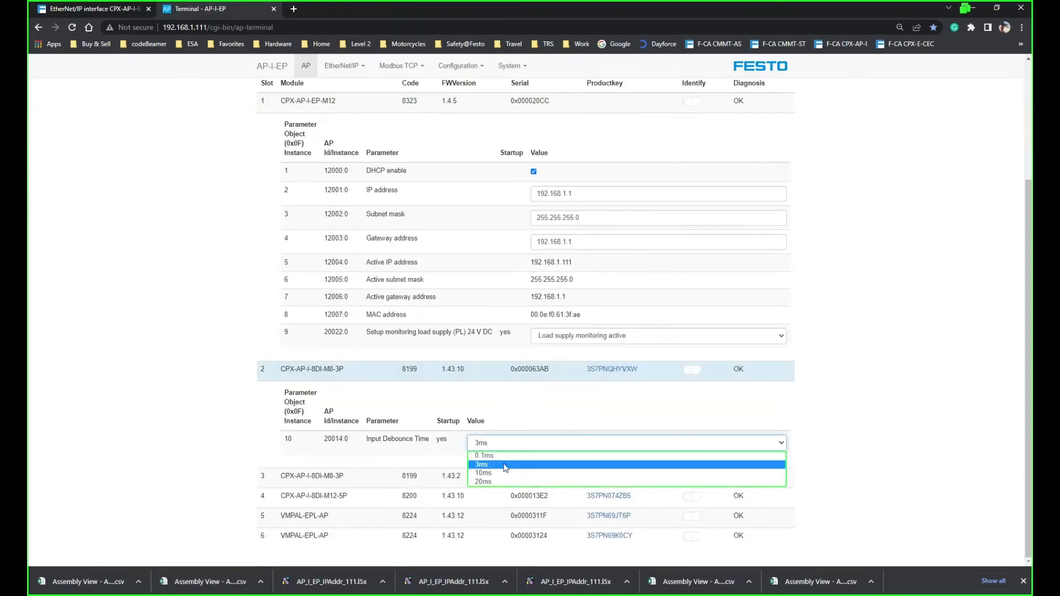
click(497, 482)
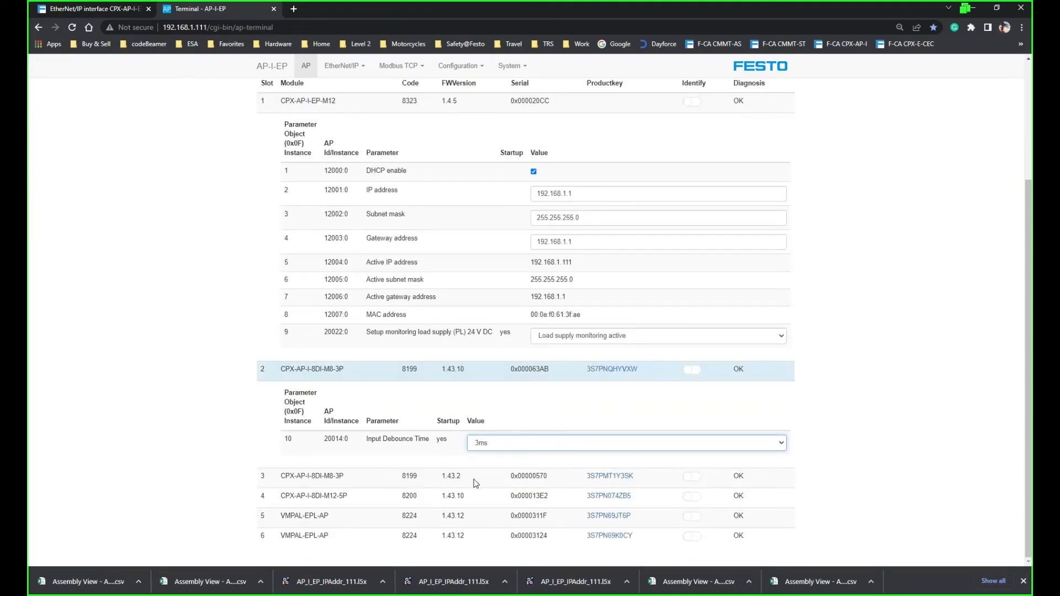
click(329, 479)
click(515, 550)
click(493, 588)
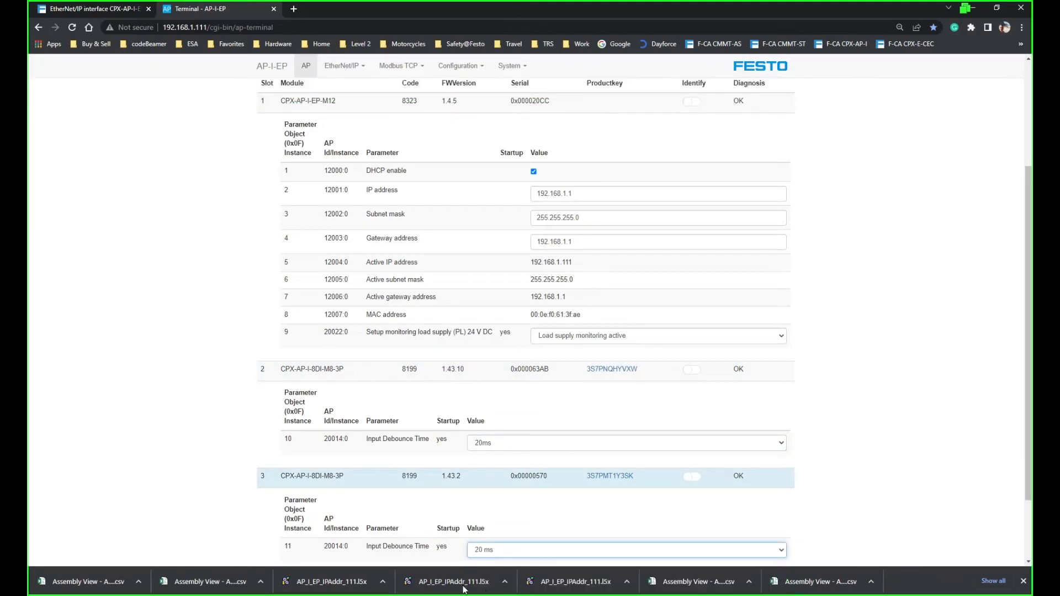
Set the input debounce time of the CPX-AP-I-8DI-M12-5P module in slot 4 to 20 ms.
scroll(382, 517, down, 2)
click(314, 499)
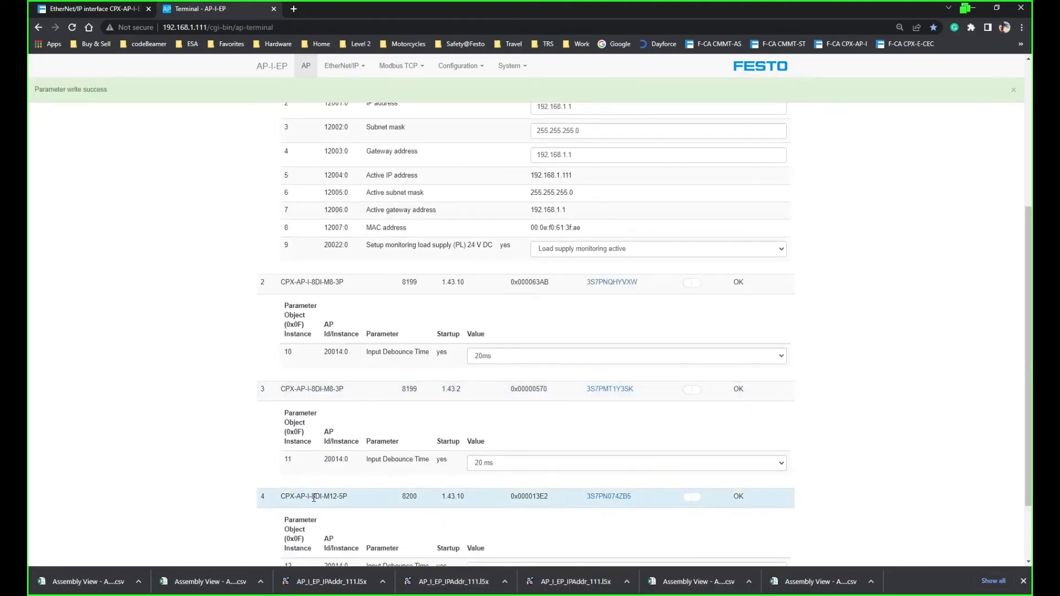
scroll(424, 503, down, 2)
click(526, 489)
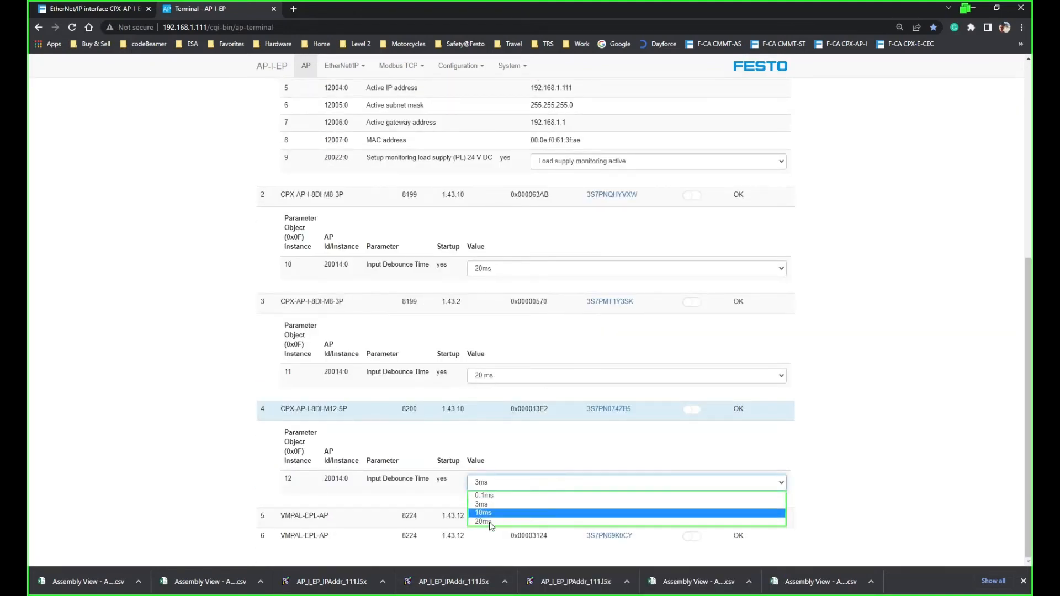
click(488, 527)
Set the load supply monitoring of the VMPAL-EPL-AP modules in slots 6 and 5 to "Load supply monitoring active".
click(315, 539)
scroll(354, 533, down, 2)
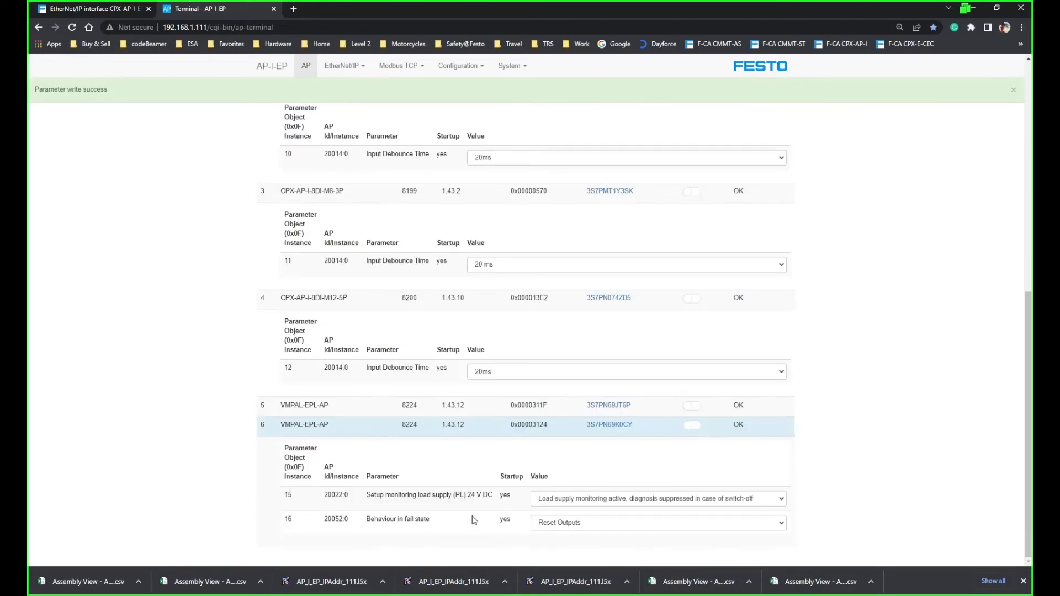
click(632, 500)
click(607, 528)
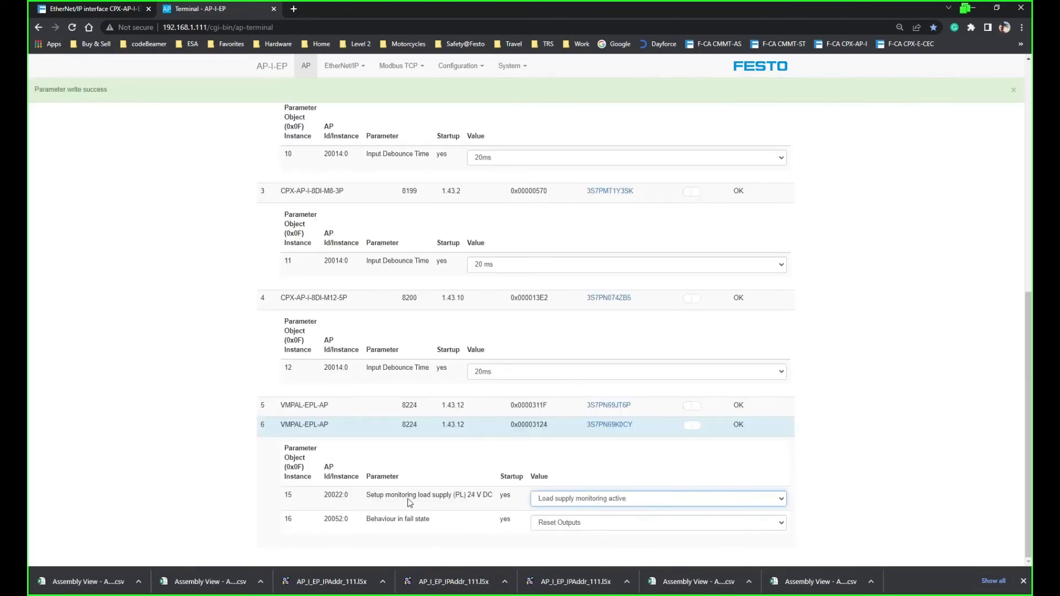
click(321, 411)
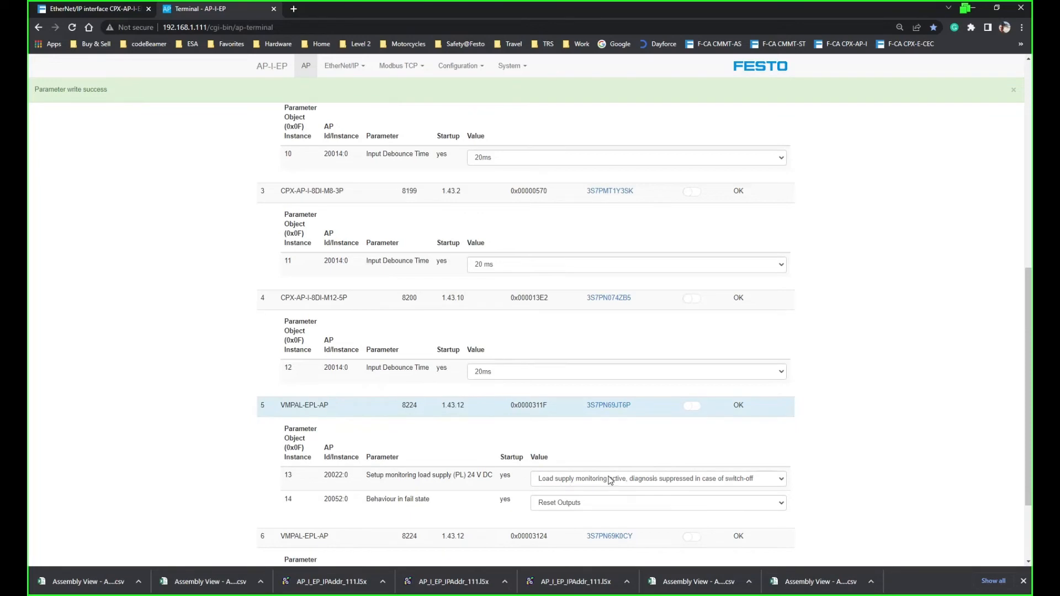
click(610, 480)
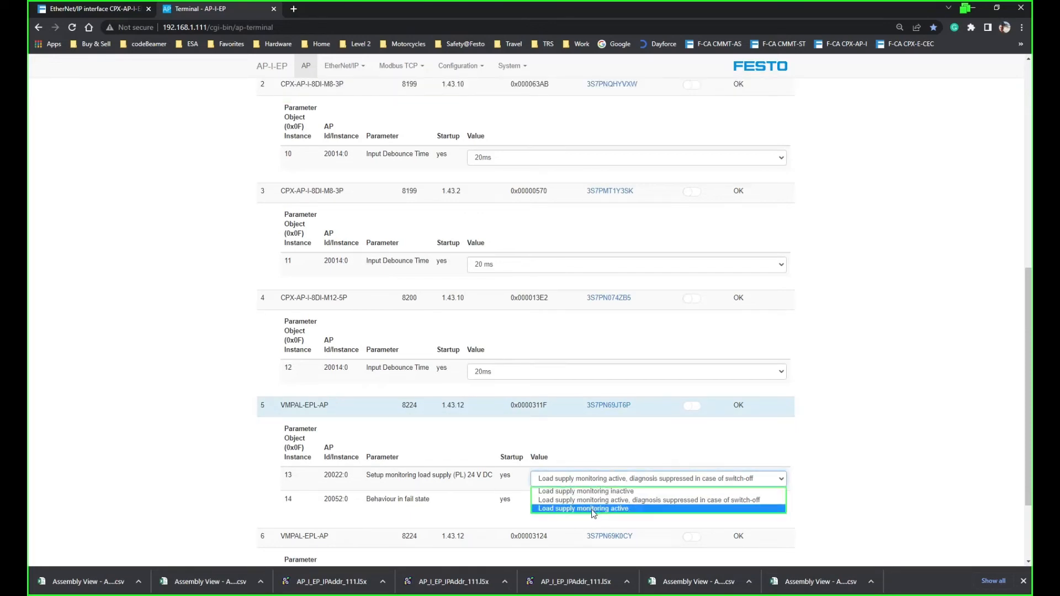
click(595, 509)
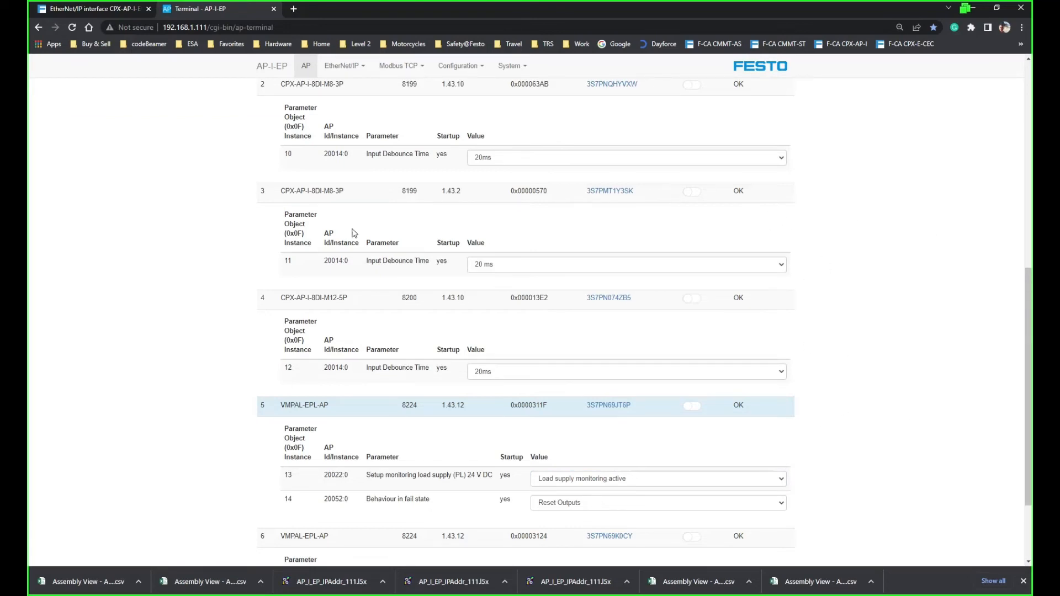
Collapse the parameter lists of all six modules on the Terminal page.
scroll(354, 233, up, 8)
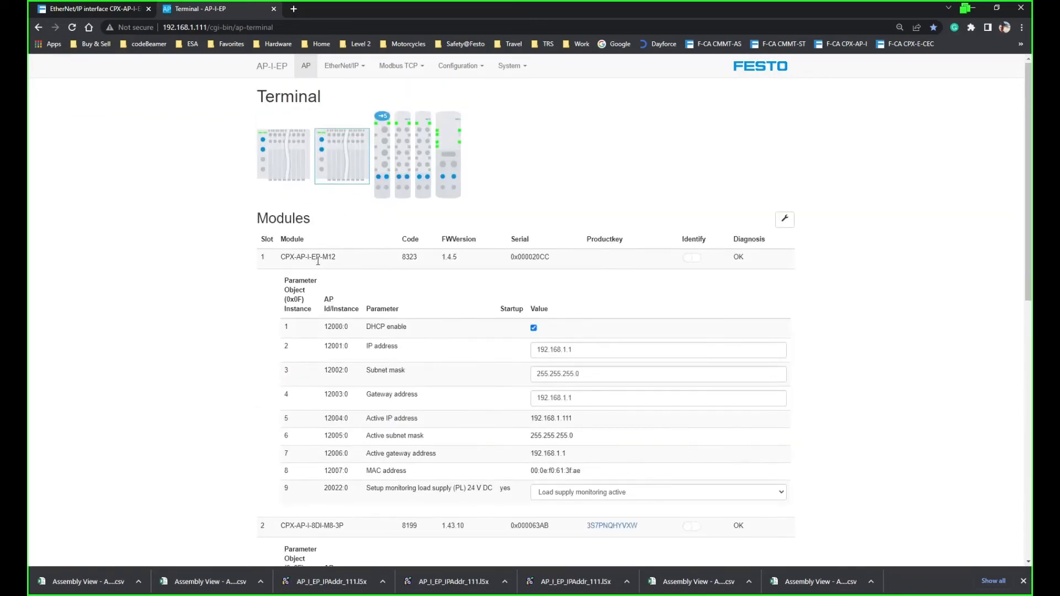
click(318, 259)
click(318, 278)
click(323, 301)
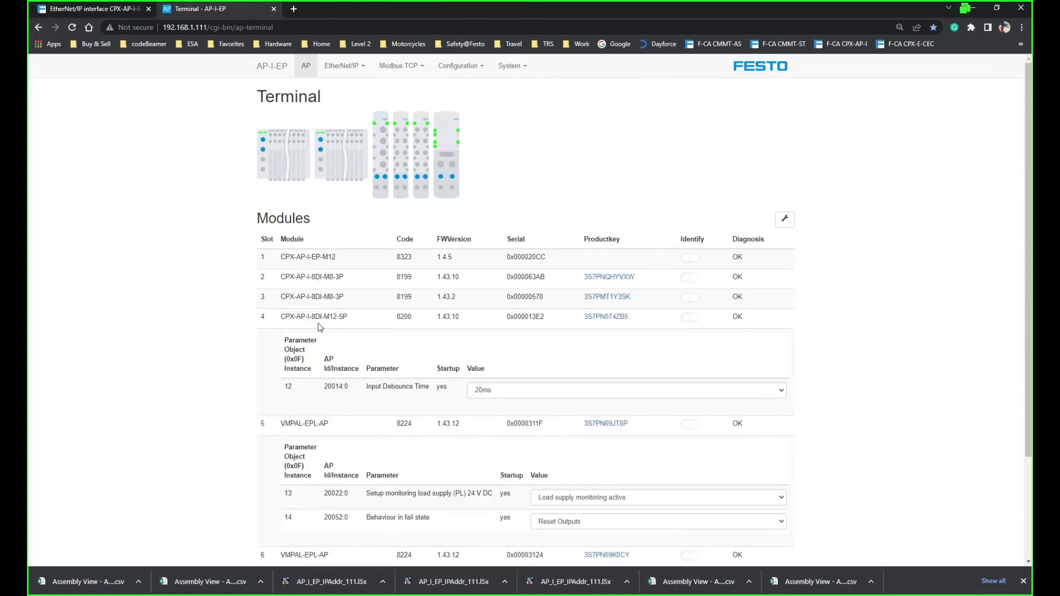
click(320, 314)
click(318, 336)
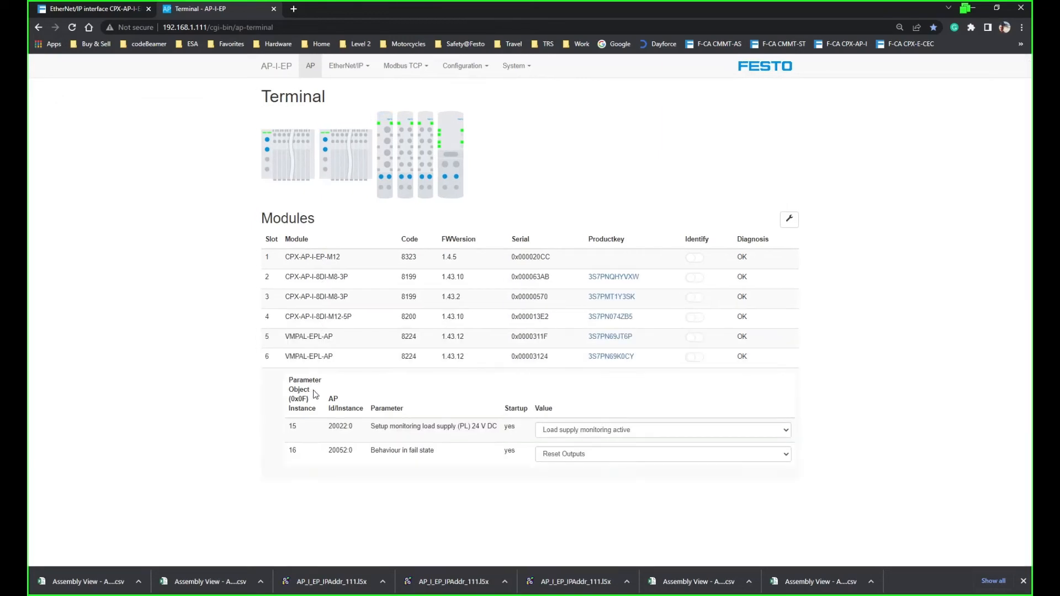
click(318, 359)
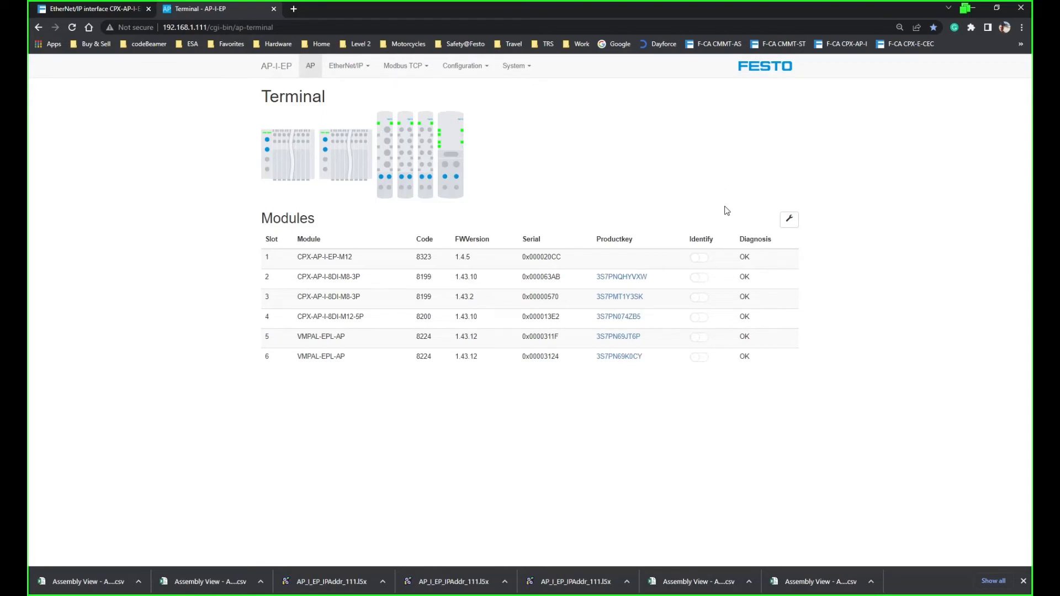
Open the Rockwell L5X Project export and set the I/O assembly to fixed assembly length with the DINT datatype.
click(363, 74)
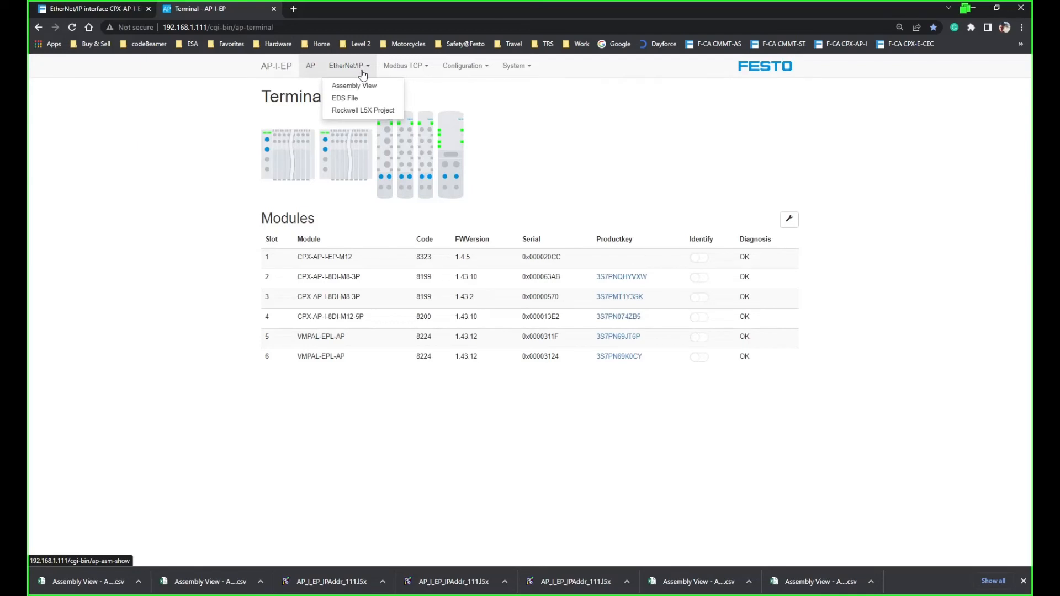
click(355, 110)
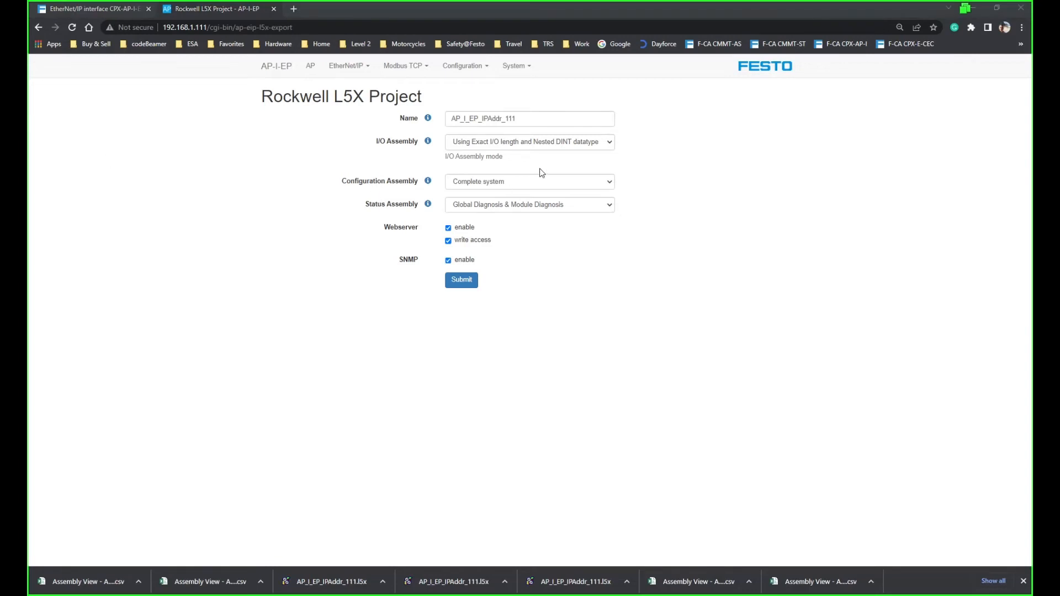
click(610, 145)
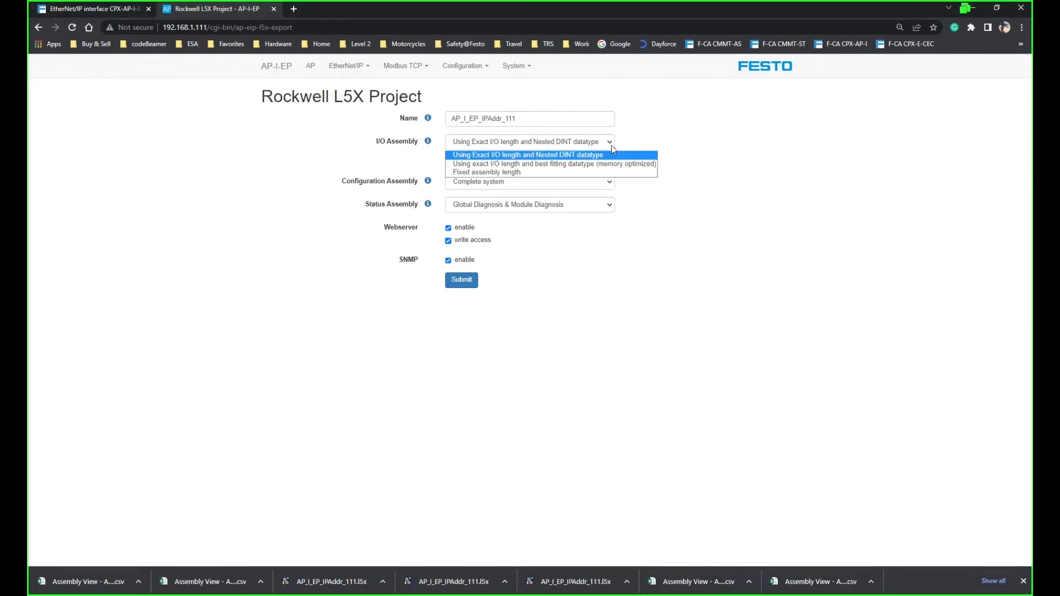
click(539, 172)
click(502, 176)
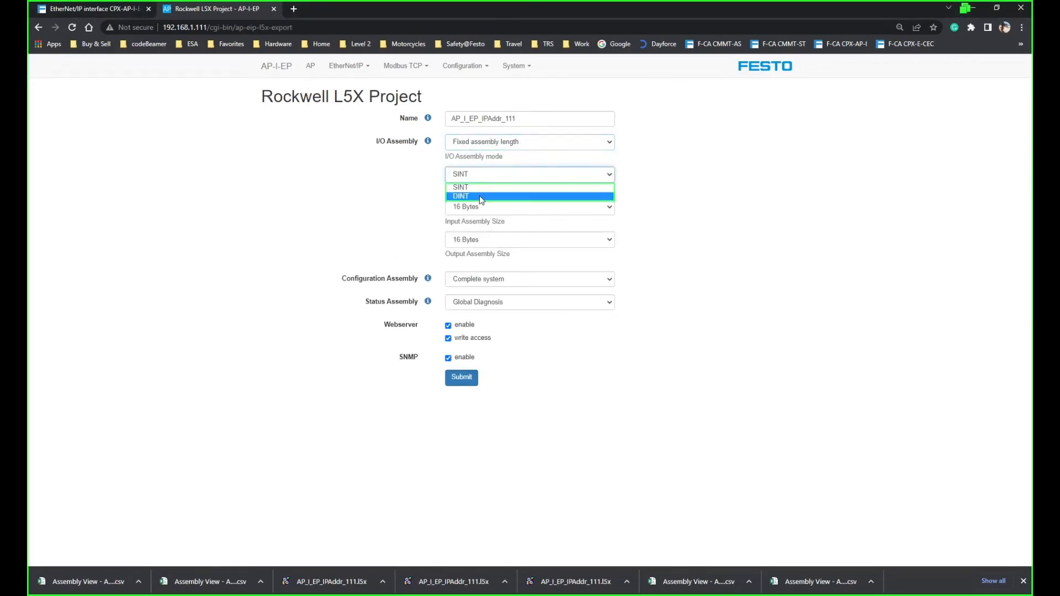
click(500, 196)
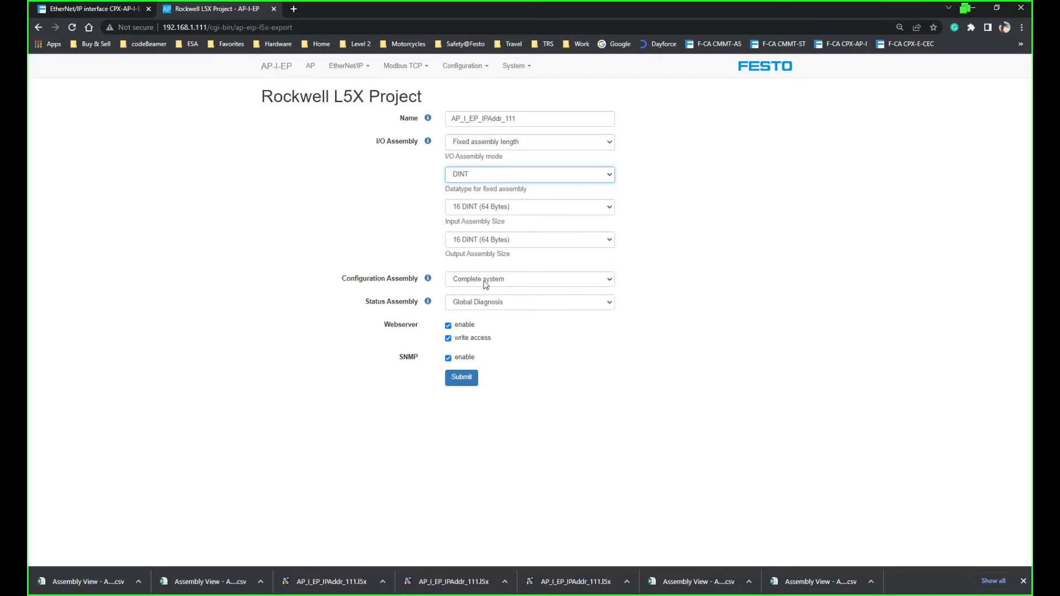
Set the configuration assembly to module specific and select all modules from 1 to 6.
click(611, 280)
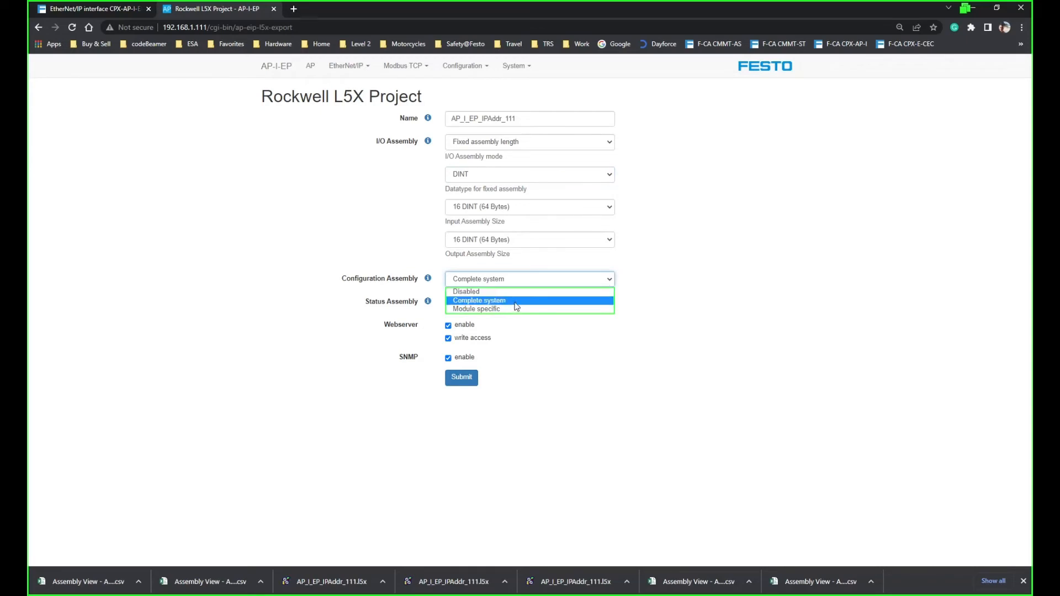
click(493, 309)
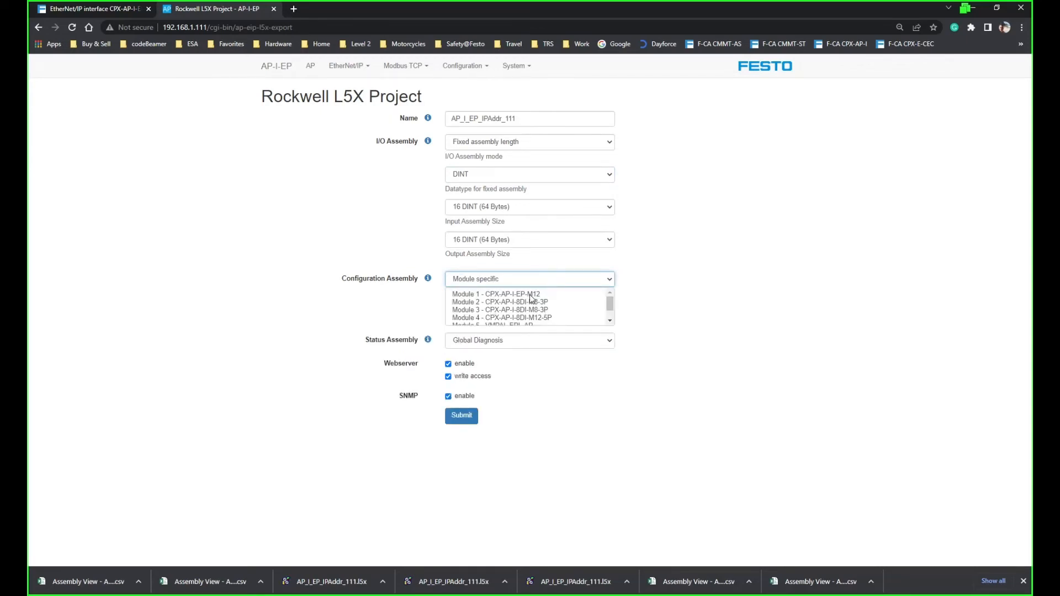
click(471, 295)
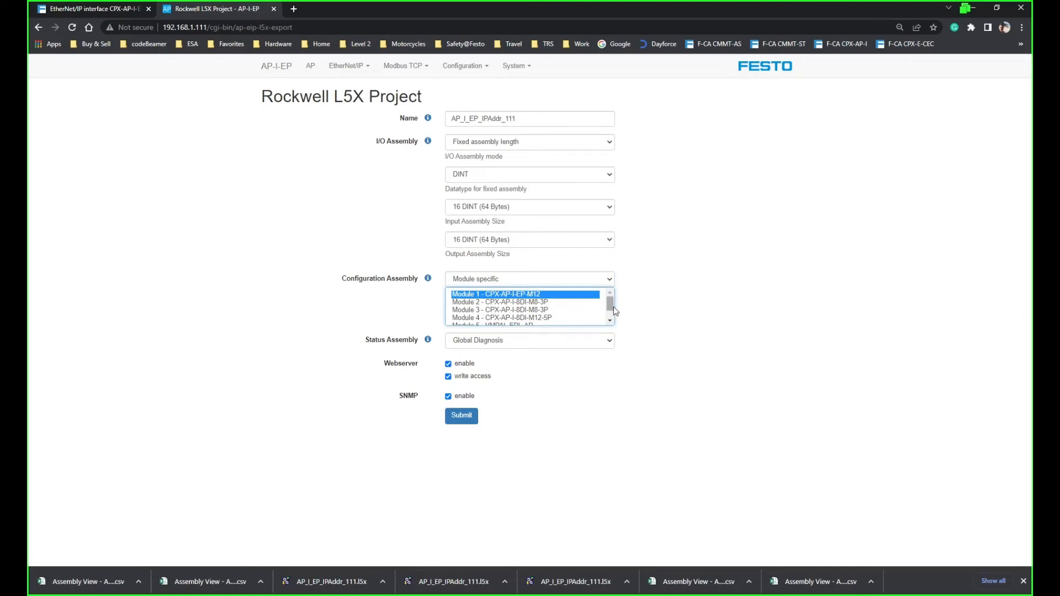
scroll(611, 305, down, 2)
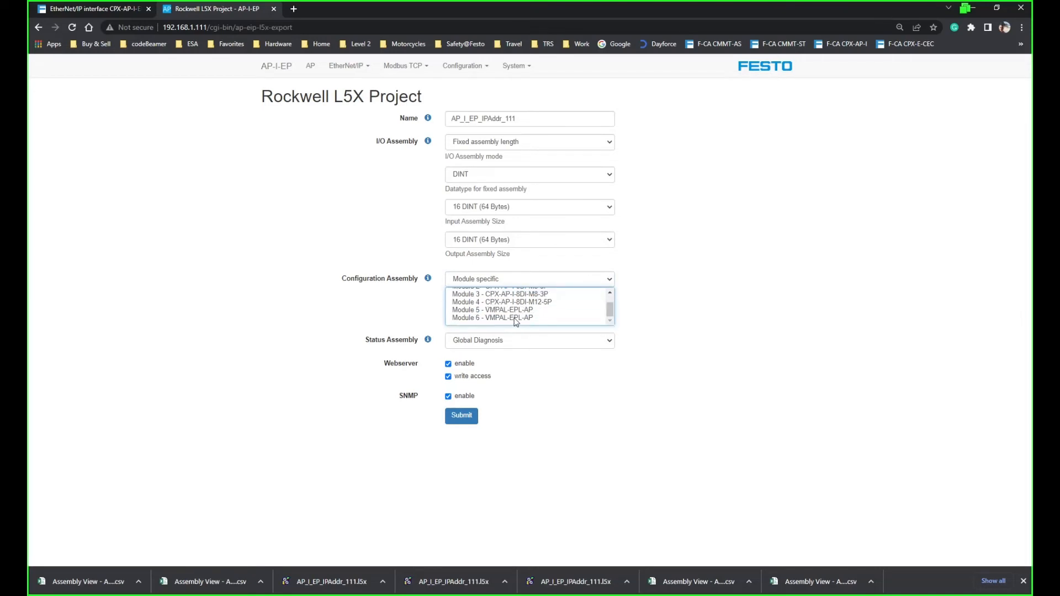
shift+click(514, 318)
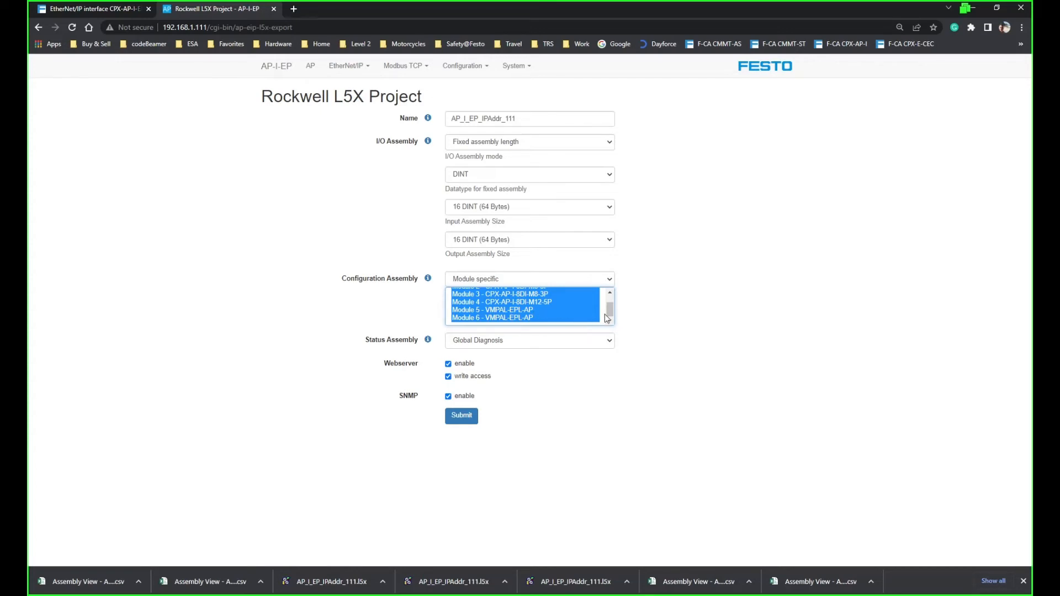
click(550, 296)
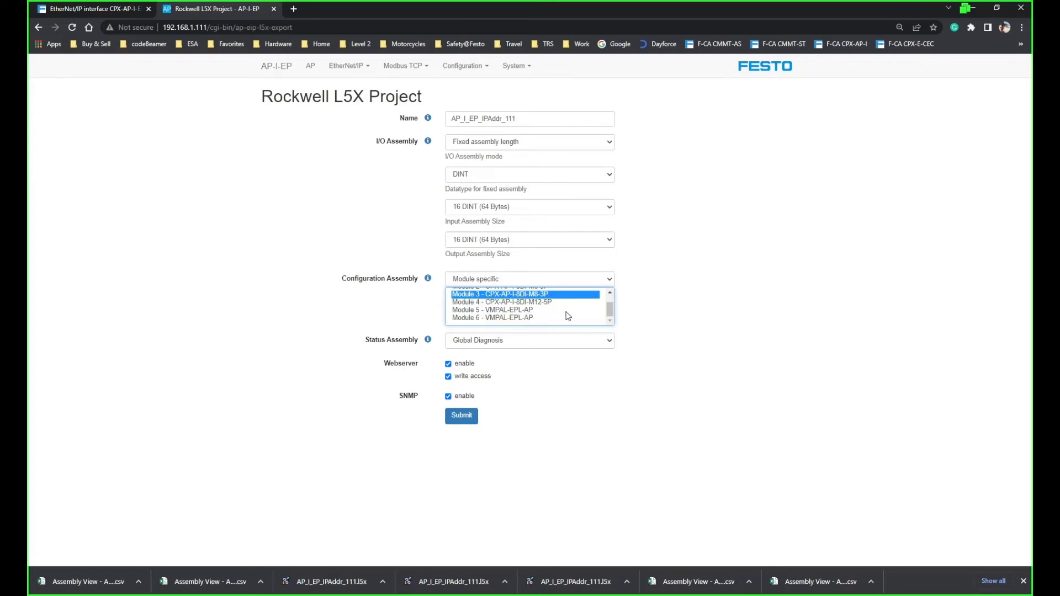
shift+click(567, 316)
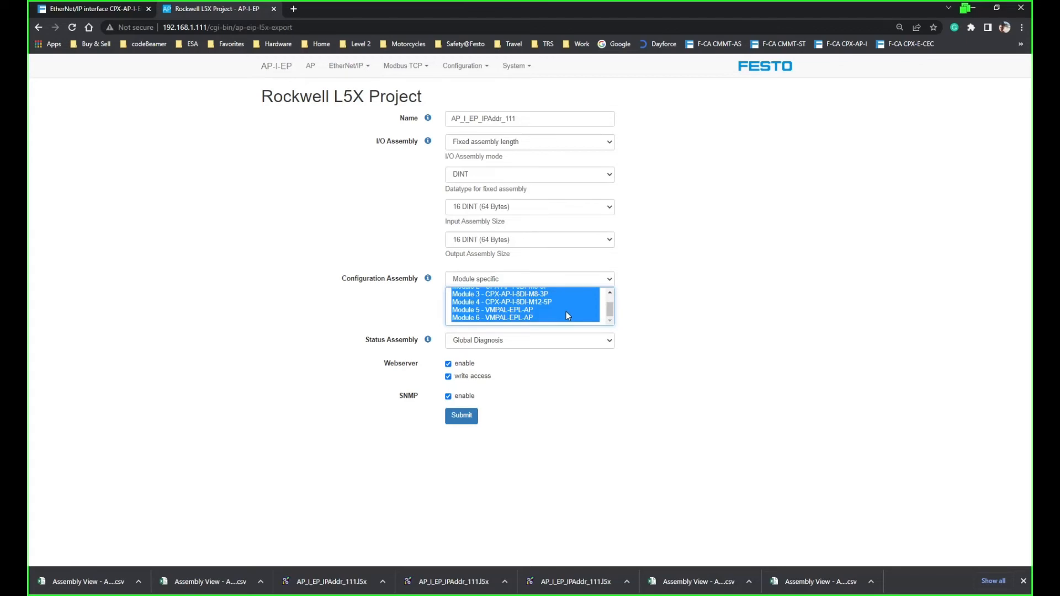
mouse_move(612, 307)
mouse_down()
mouse_move(612, 295)
mouse_move(613, 320)
mouse_move(615, 289)
mouse_move(613, 320)
mouse_up()
Submit the L5X export, save AP_I_EP_IPAddr_111.l5x to the Downloads folder and switch to Total Commander.
click(462, 418)
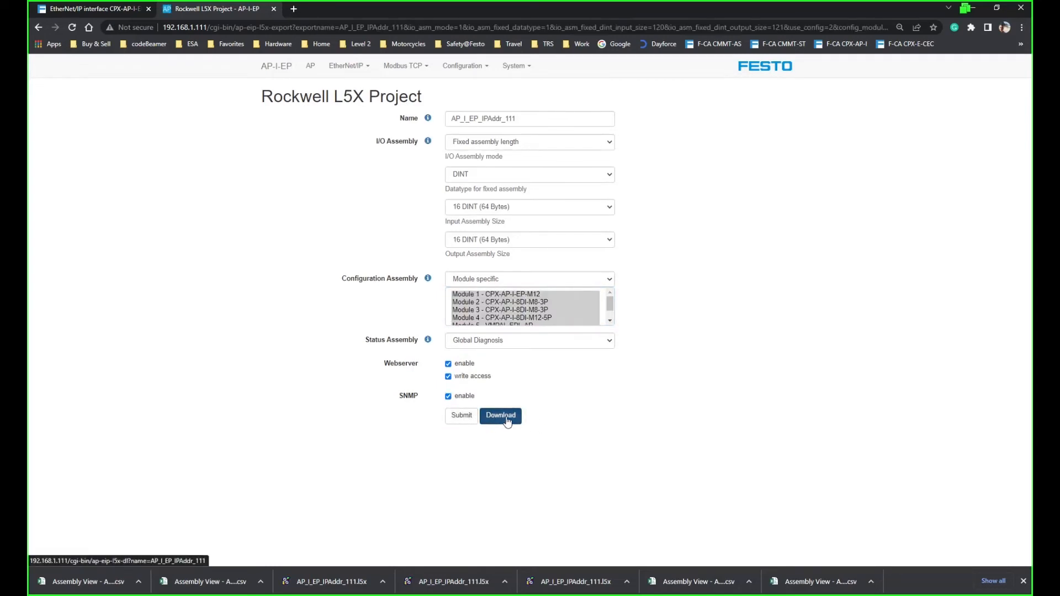
click(501, 416)
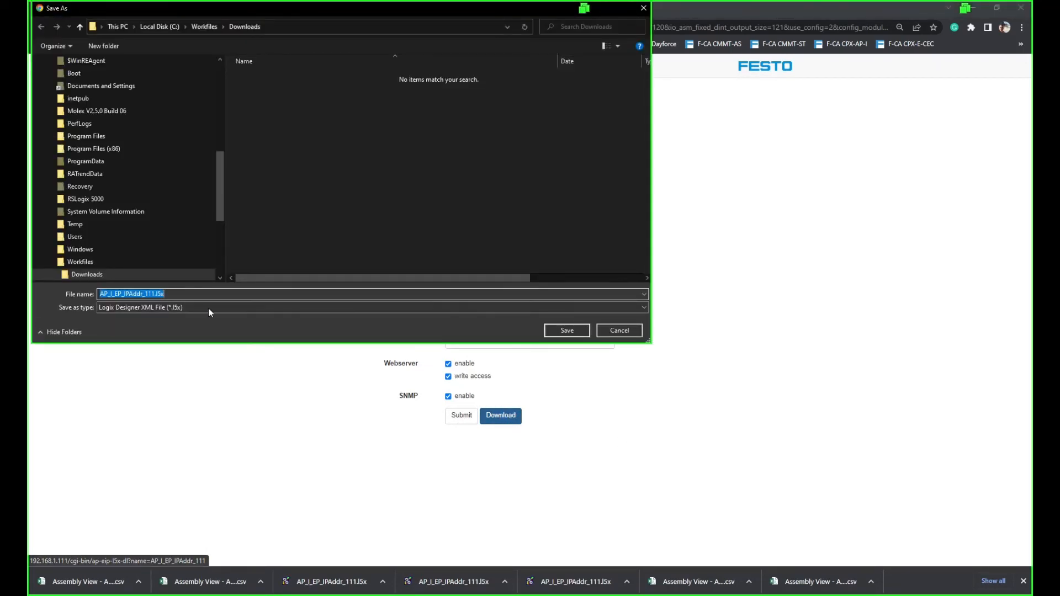
click(571, 331)
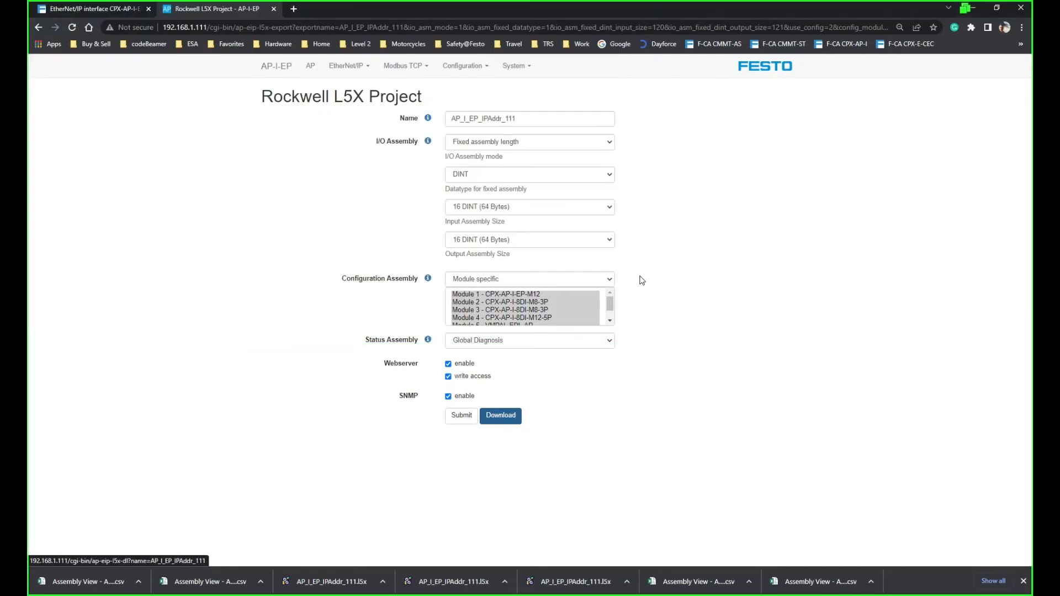
key(alt+Tab)
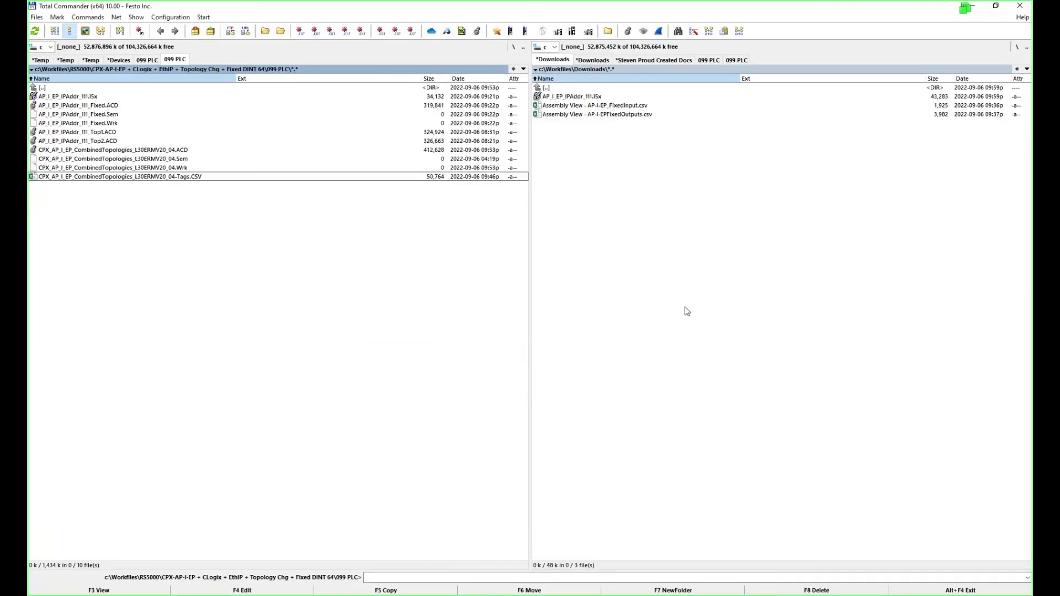
Move AP_I_EP_IPAddr_111.l5x from the Downloads folder to the 099 PLC folder, overwriting the existing file.
click(557, 97)
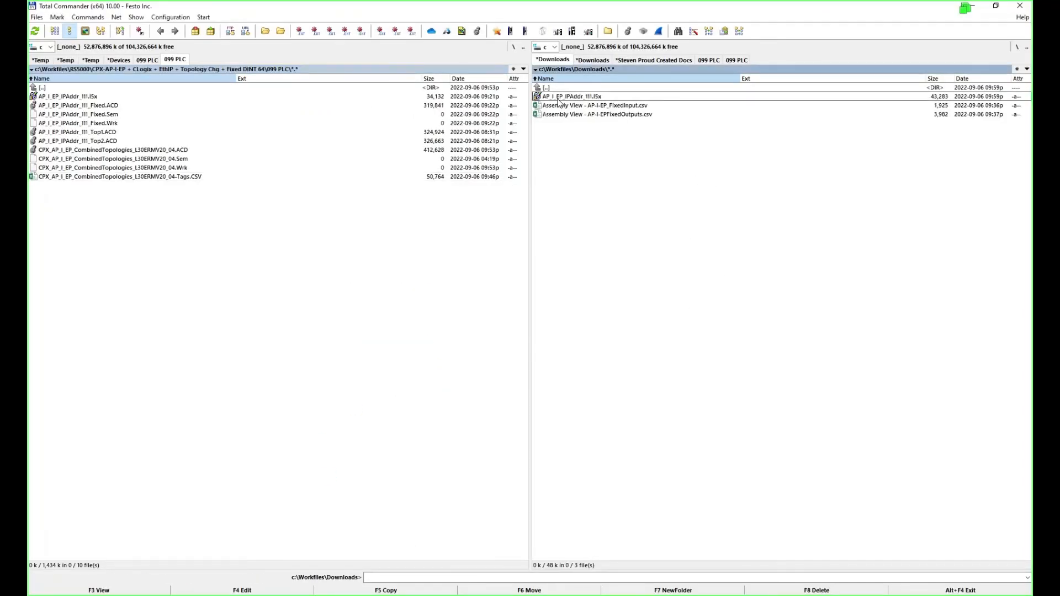
drag(561, 100, 477, 273)
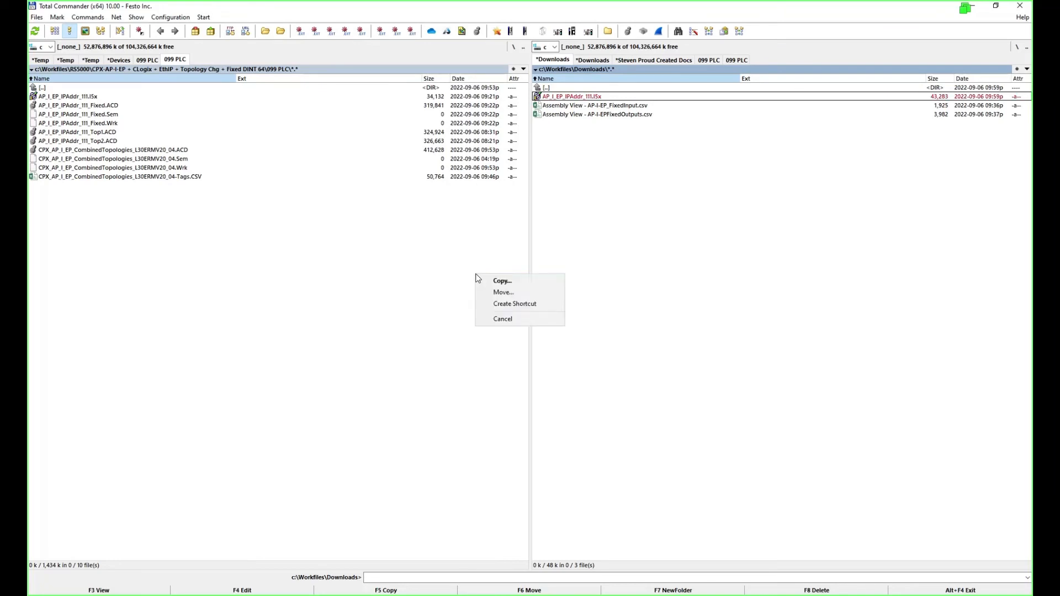
click(518, 293)
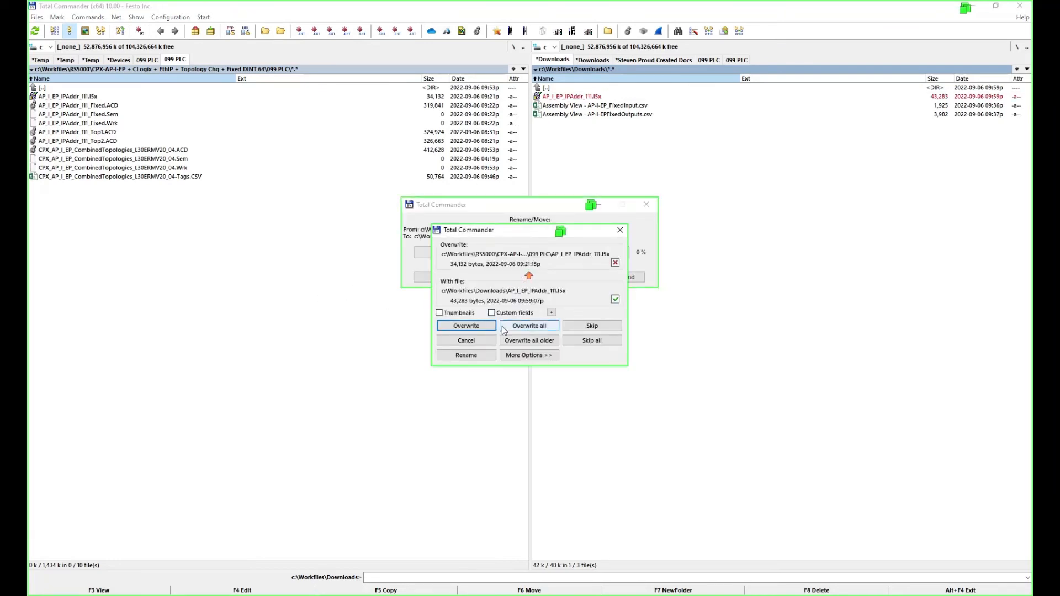
click(488, 330)
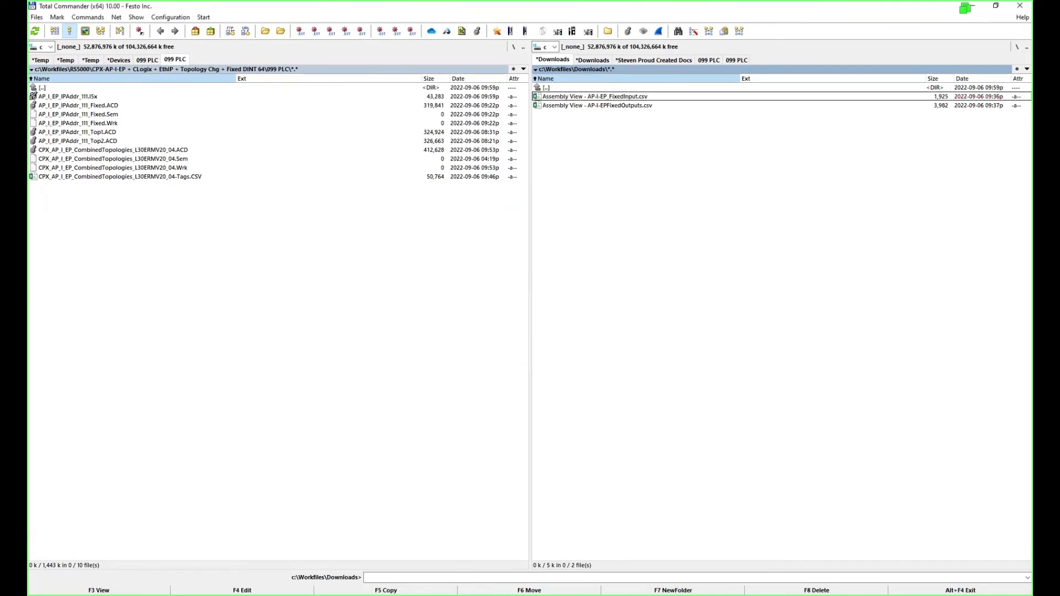
Open the moved L5X file and import it into the project's 099 PLC folder as AP_I_EP_IPAddr_111_Top1_Config.ACD.
click(80, 98)
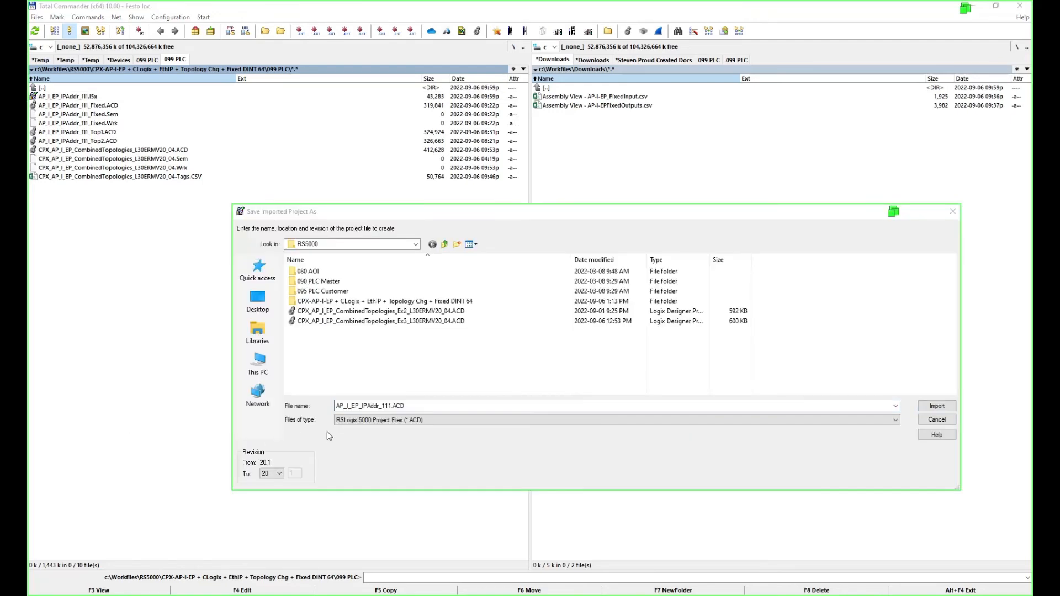
double_click(348, 301)
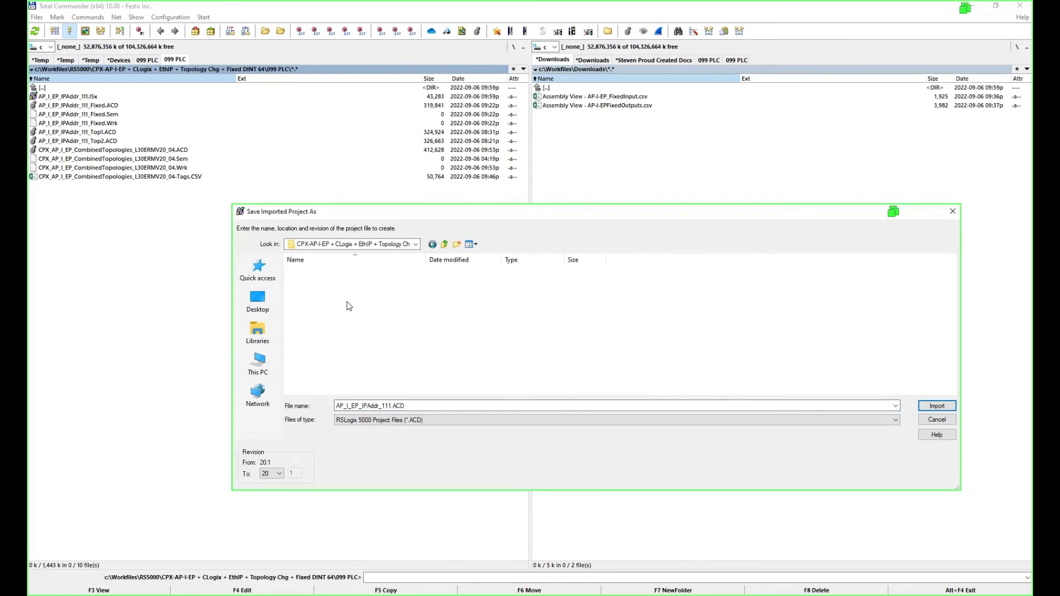
double_click(309, 282)
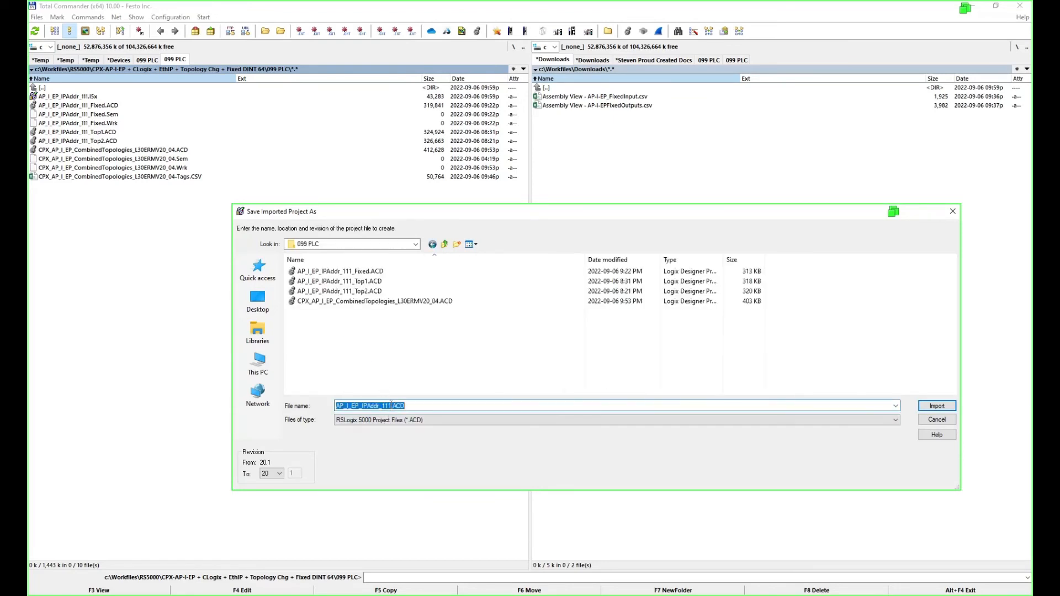
click(353, 281)
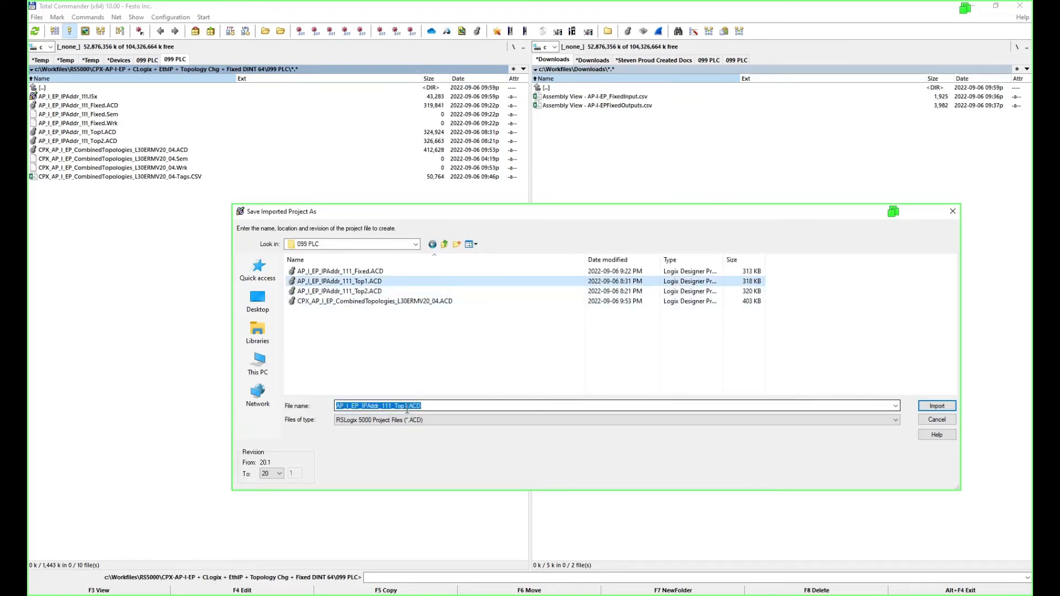
click(406, 406)
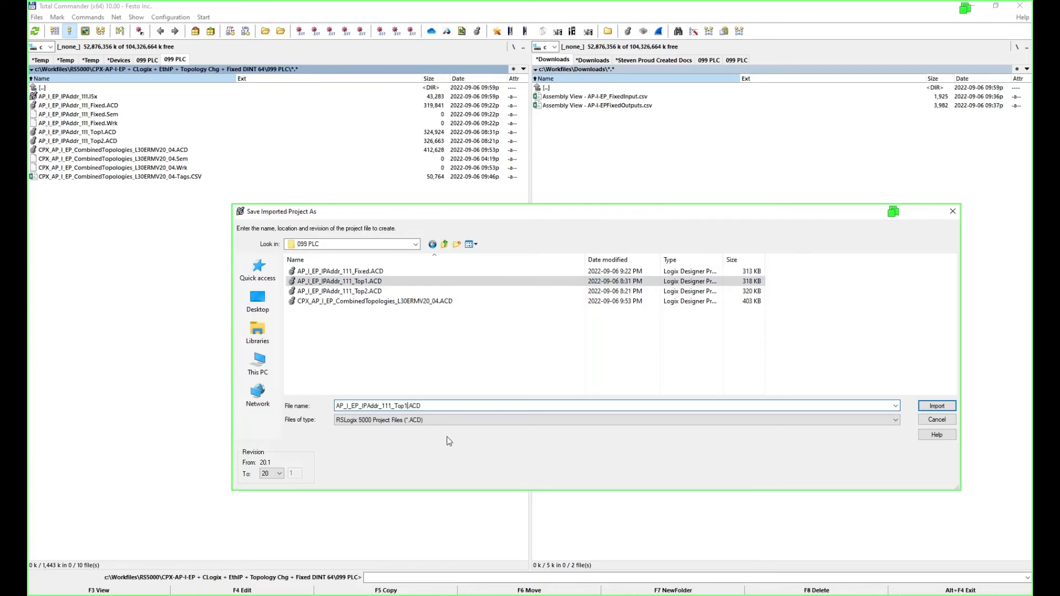
key(Delete)
text(_Config)
click(937, 407)
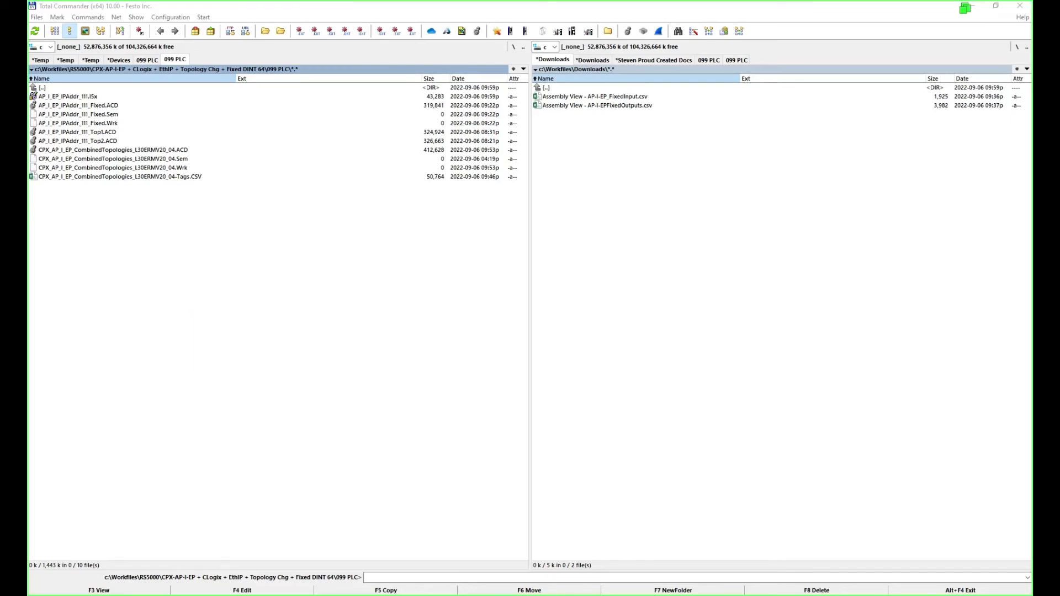
Maximize the imported project, review the general properties of Ethernet module AP_I_EP_IPAddr_111 without changes, and expand MainProgram.
drag(28, 83, 600, 47)
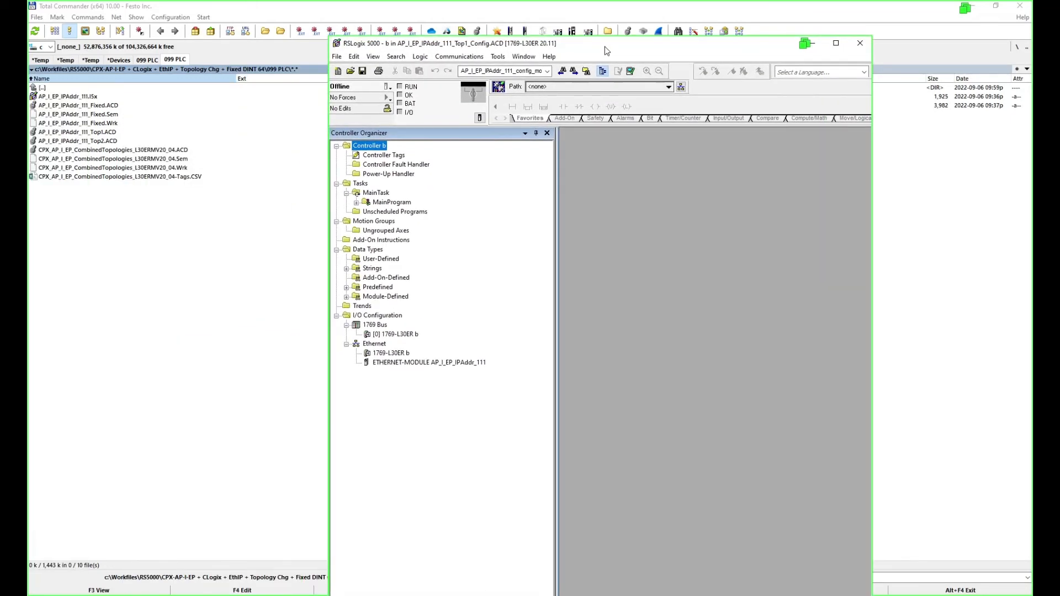
double_click(604, 46)
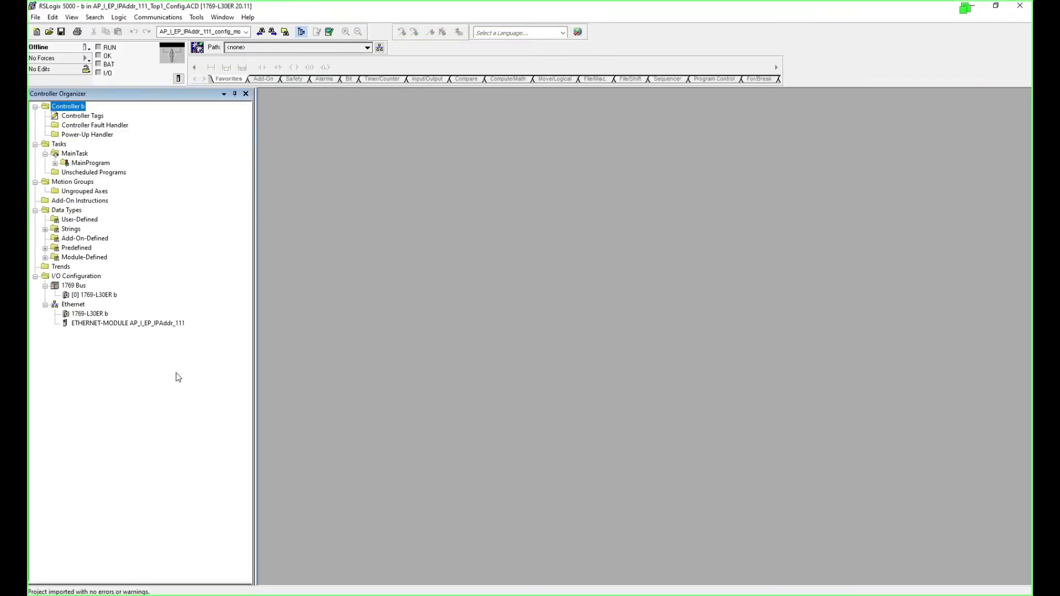
double_click(174, 325)
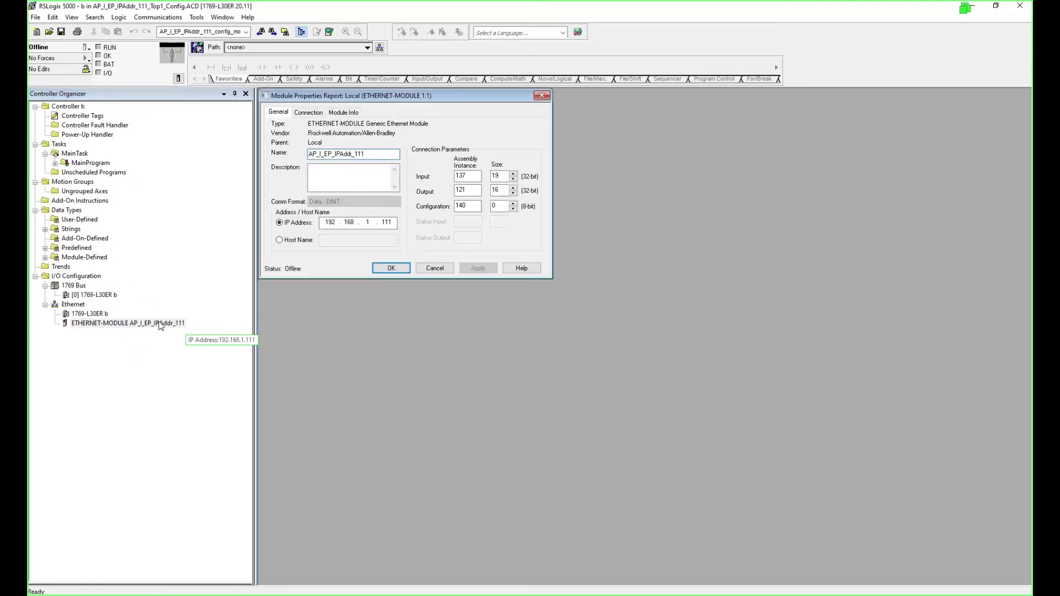
double_click(365, 157)
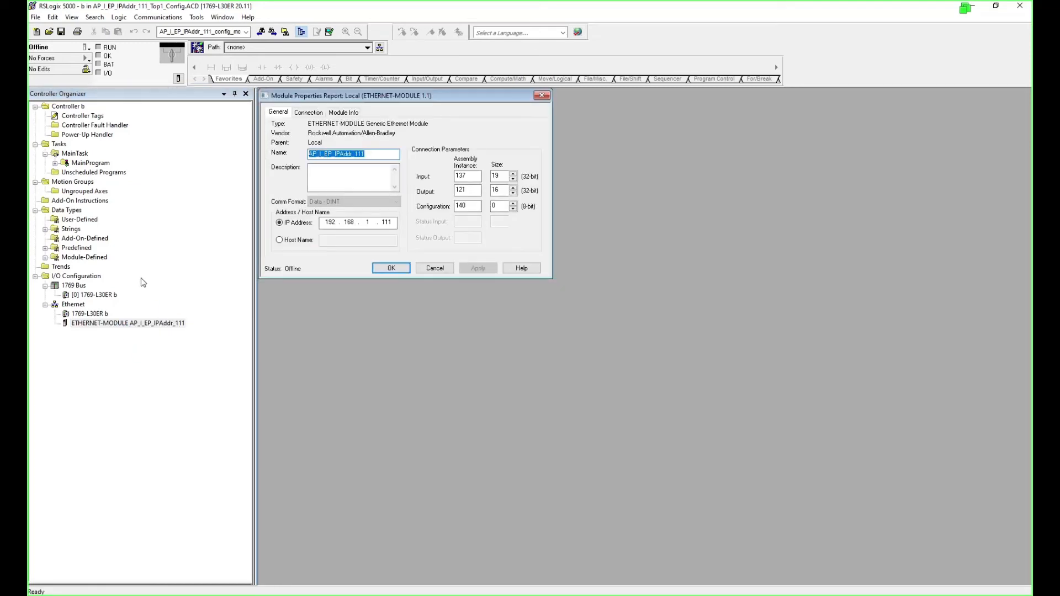
click(55, 165)
click(447, 270)
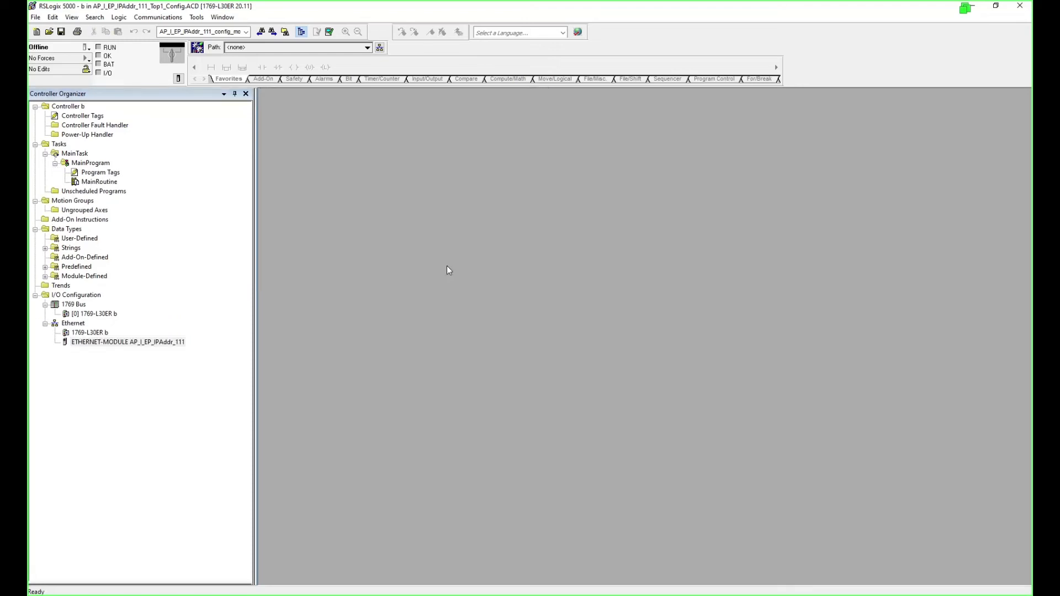
Open the controller tags, resize the columns to fit, and examine the generated configuration tags and their data types.
double_click(83, 116)
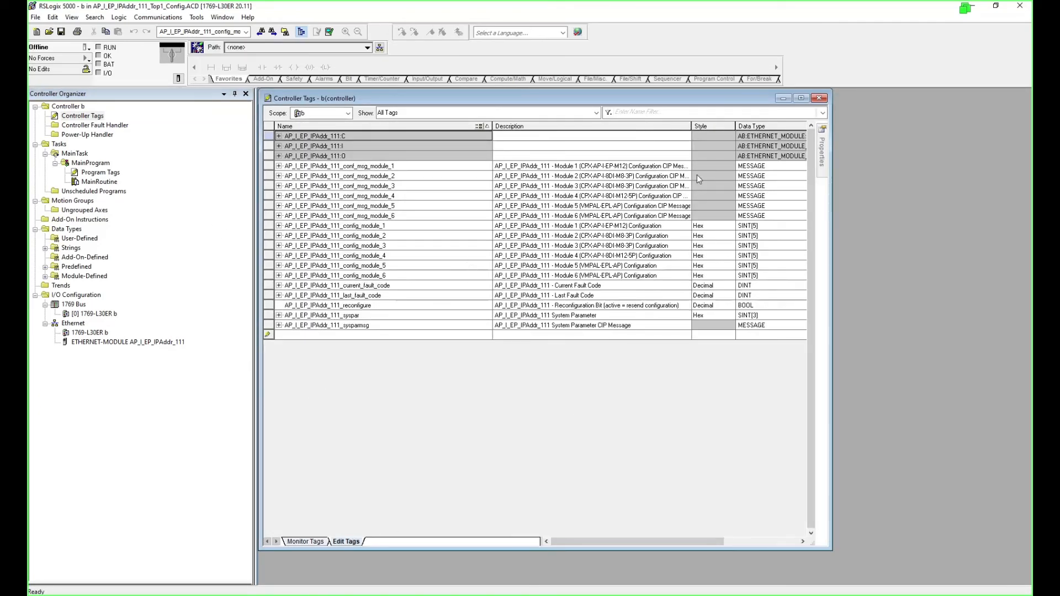
drag(693, 128, 761, 128)
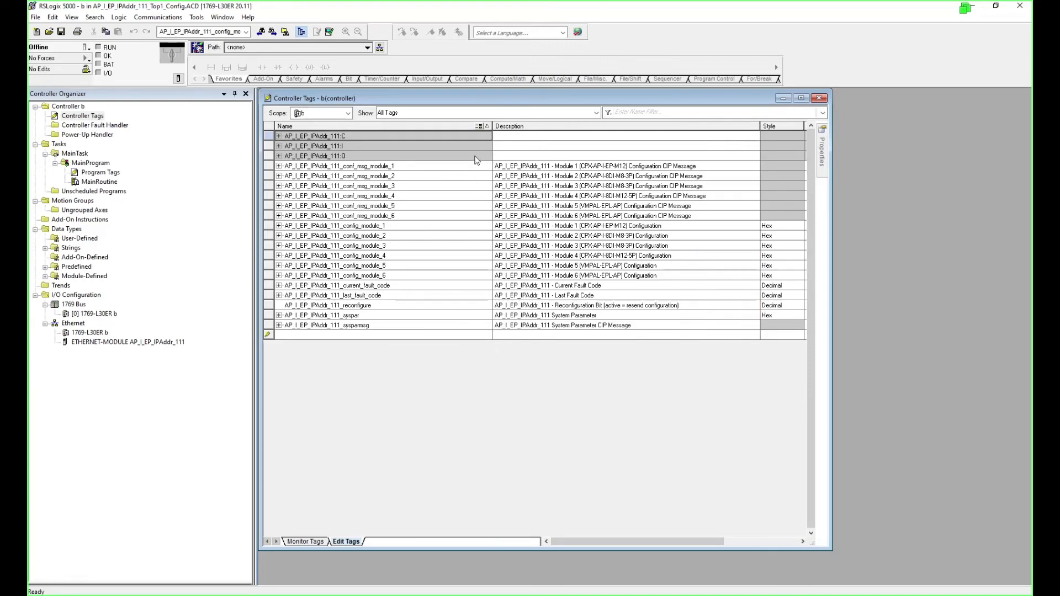
drag(493, 126, 410, 126)
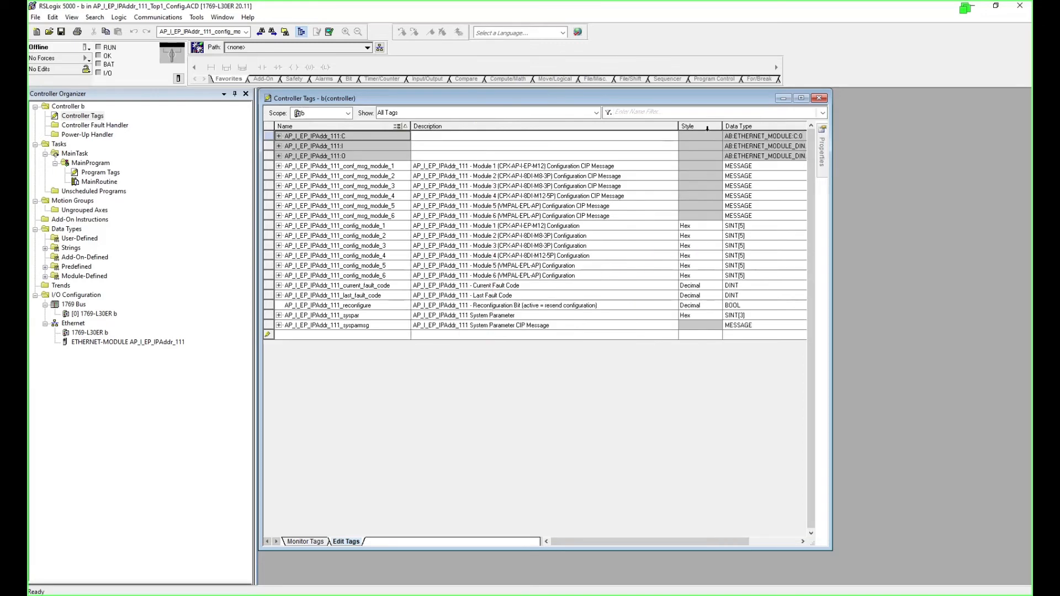
drag(679, 126, 650, 126)
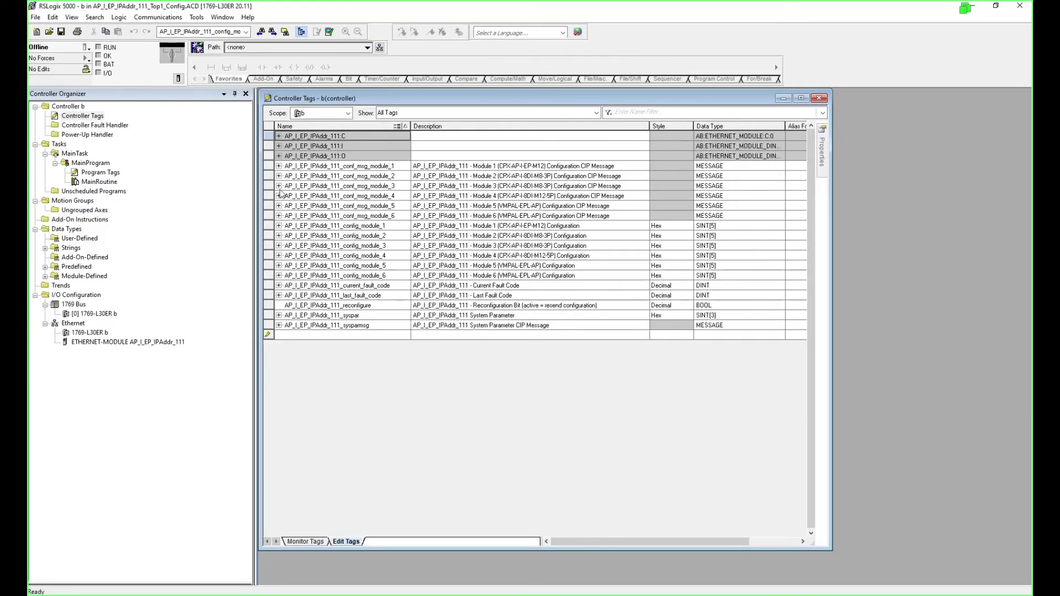
drag(269, 166, 265, 325)
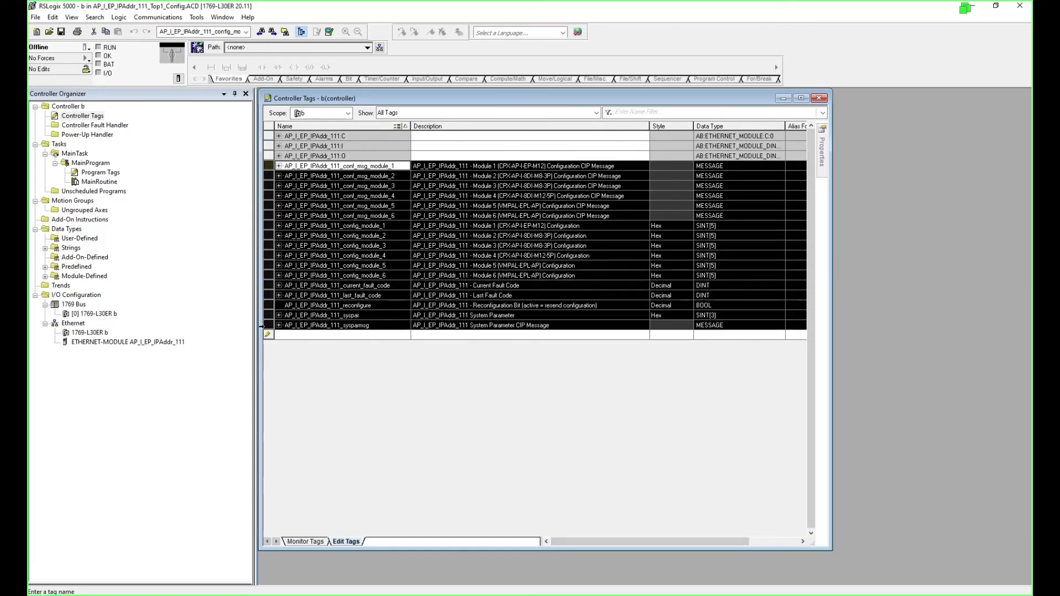
click(757, 285)
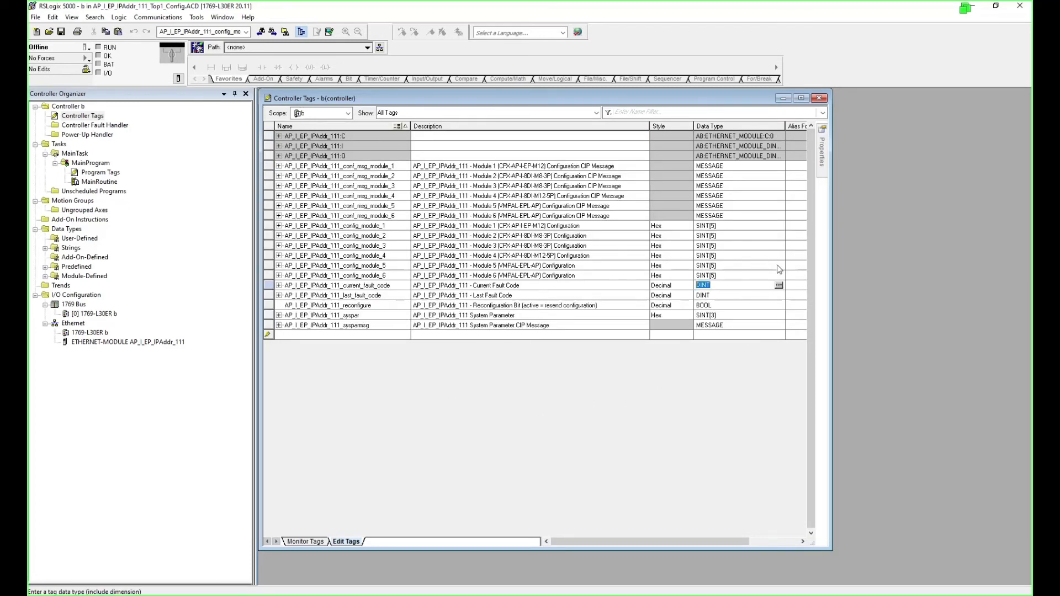
click(737, 176)
click(738, 216)
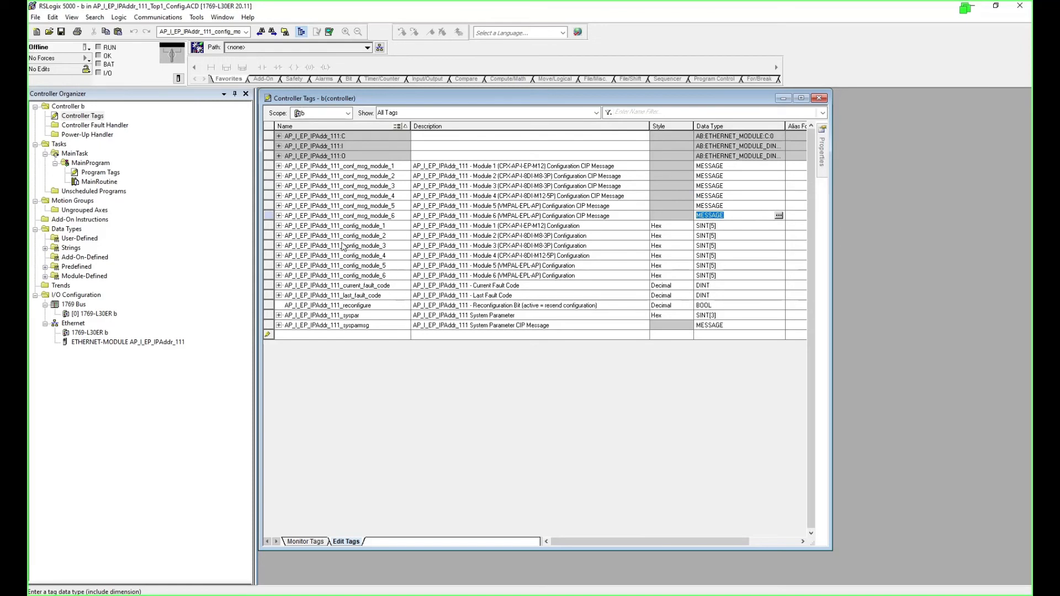
Open MainRoutine, hide the Controller Organizer and maximize the ladder view.
double_click(99, 182)
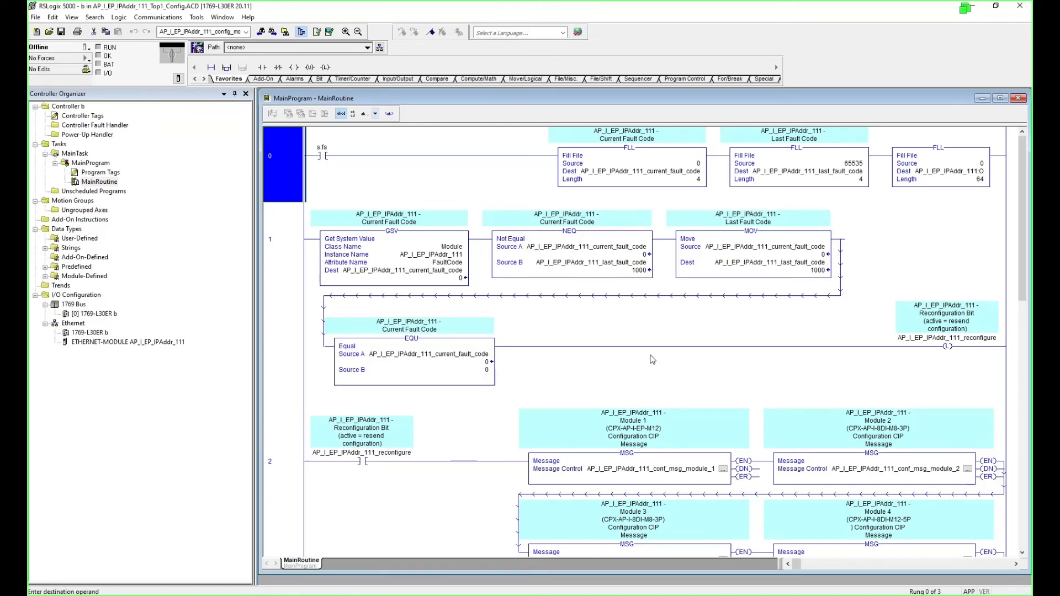
click(301, 31)
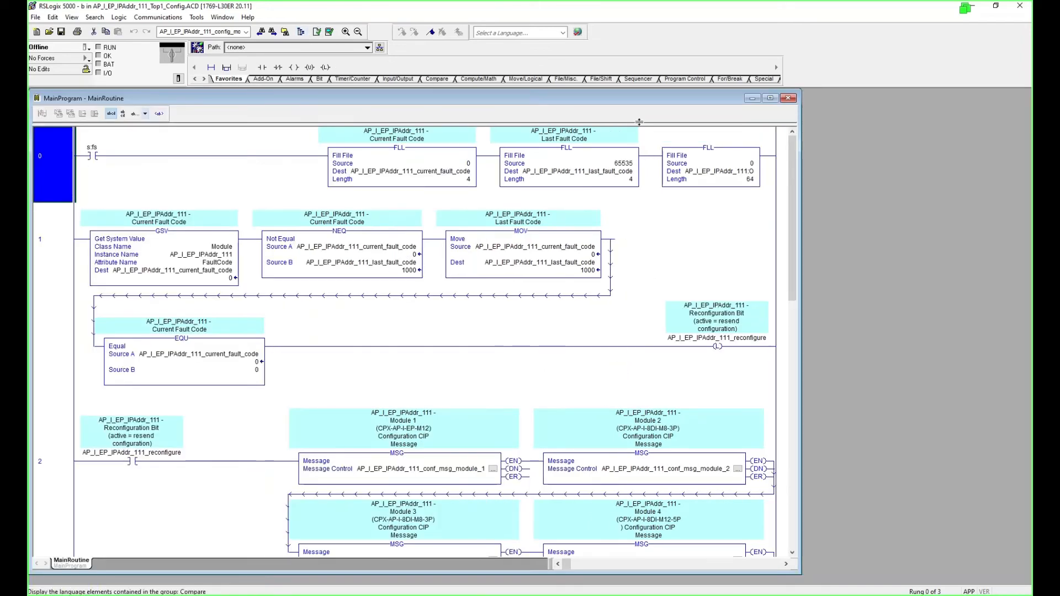
click(770, 97)
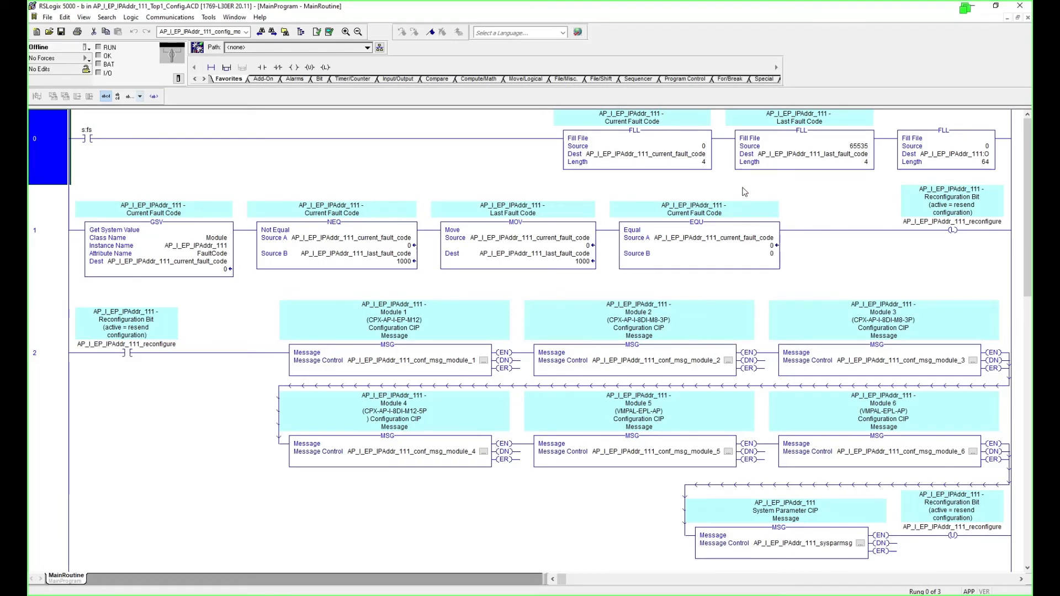
Examine the first-scan contact and Fill File instructions in rung 0 and the GSV and NEQ instructions in rung 1.
click(635, 161)
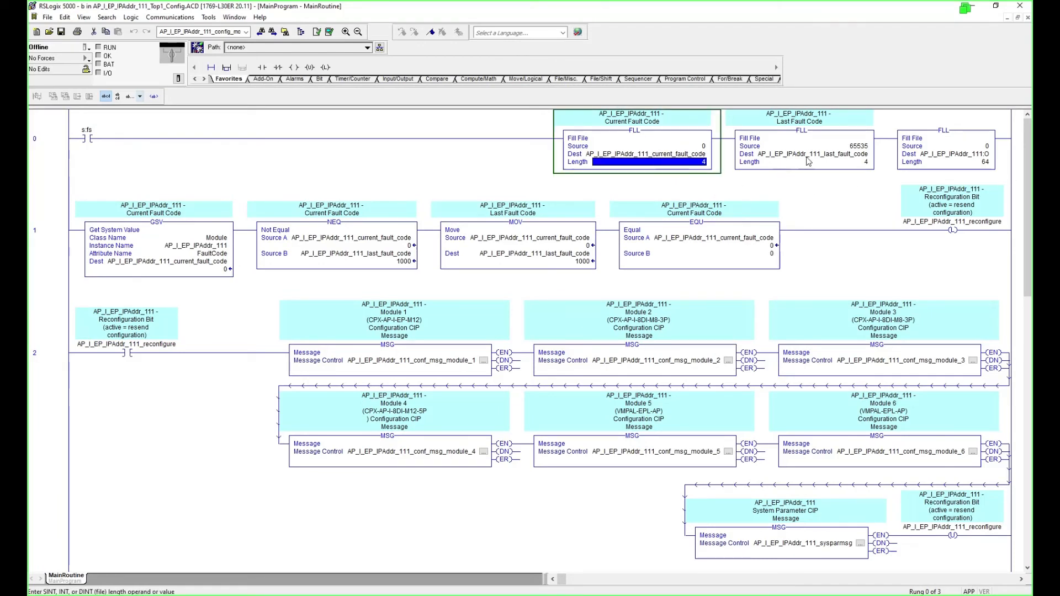
click(88, 134)
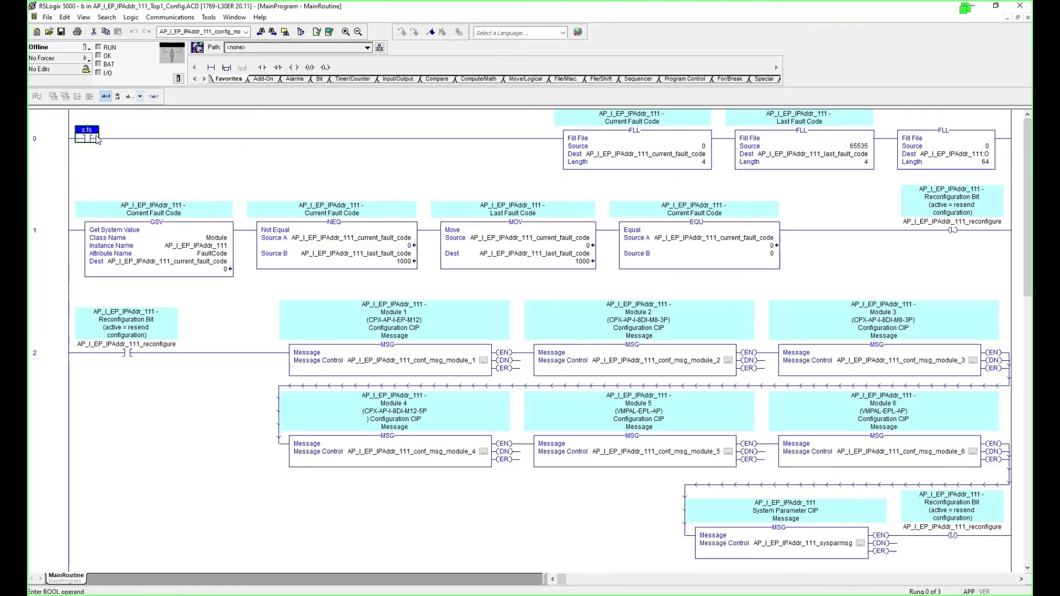
click(627, 146)
click(863, 147)
click(958, 147)
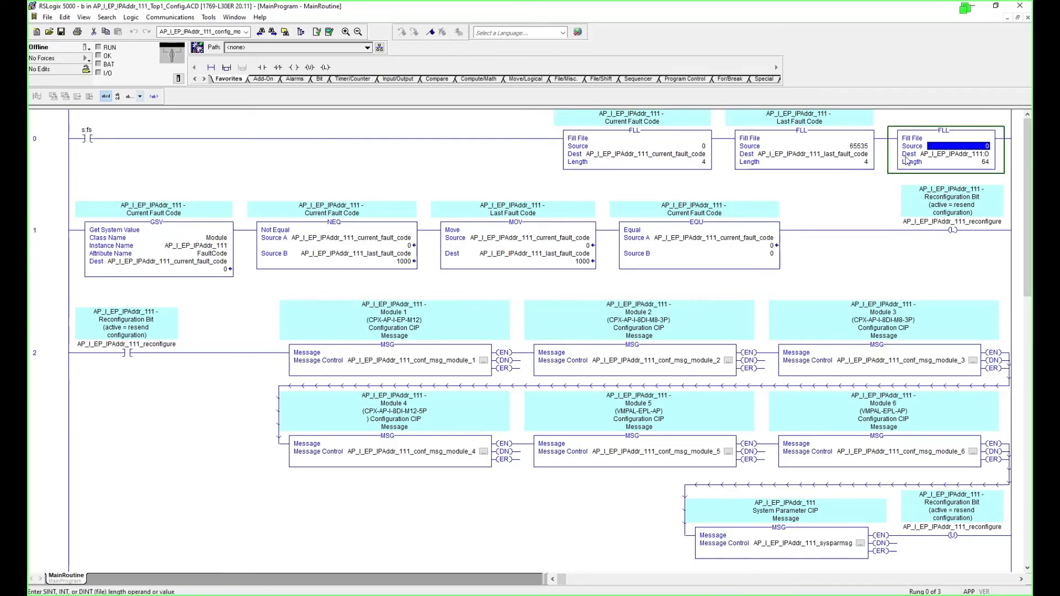
click(187, 229)
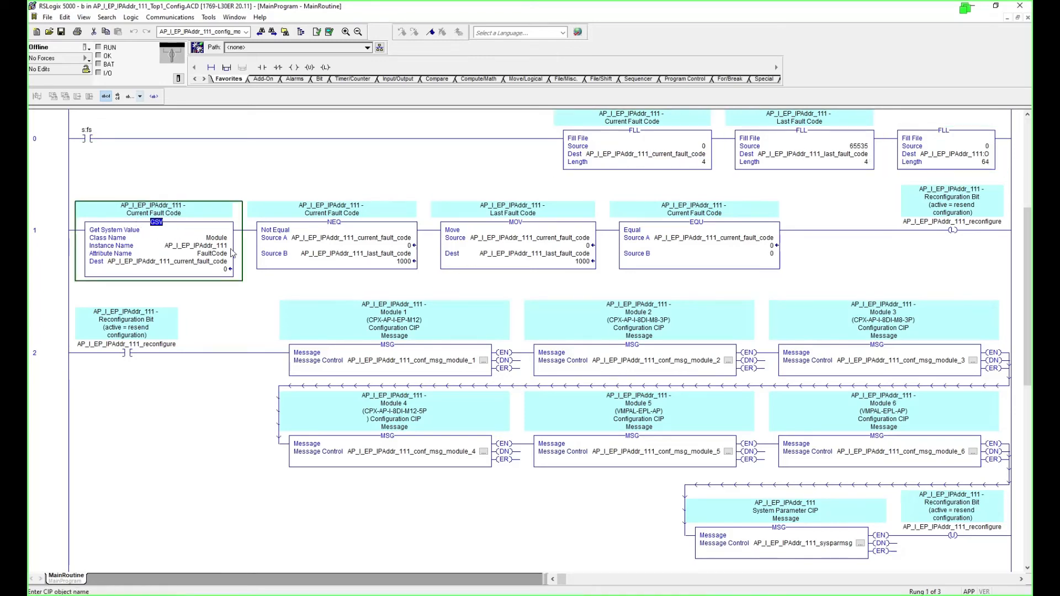
click(353, 239)
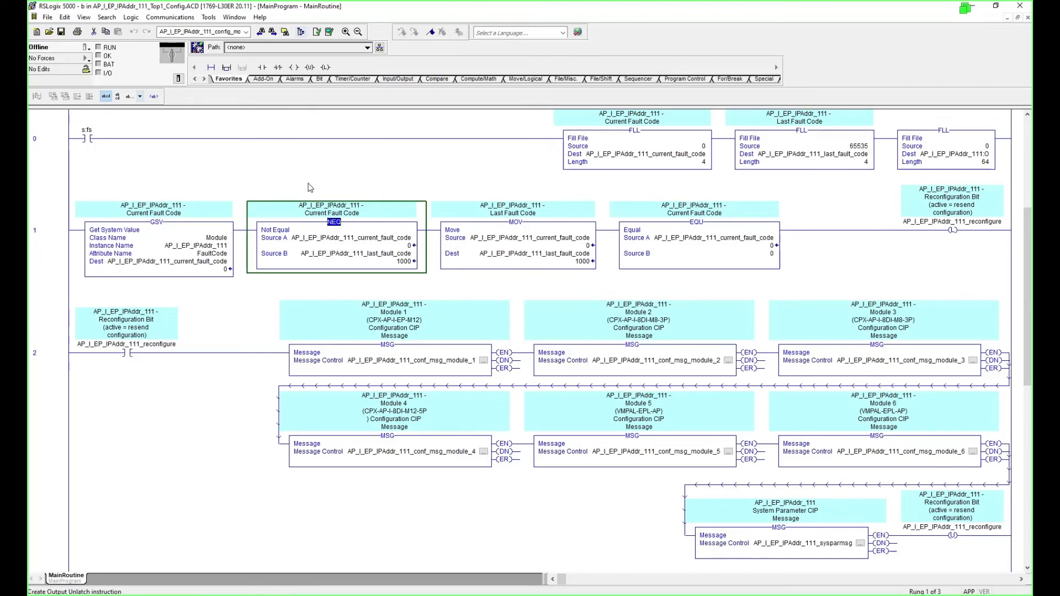
Show the Controller Organizer and compare the Ethernet module's name with the GSV instance name in rung 1.
click(301, 32)
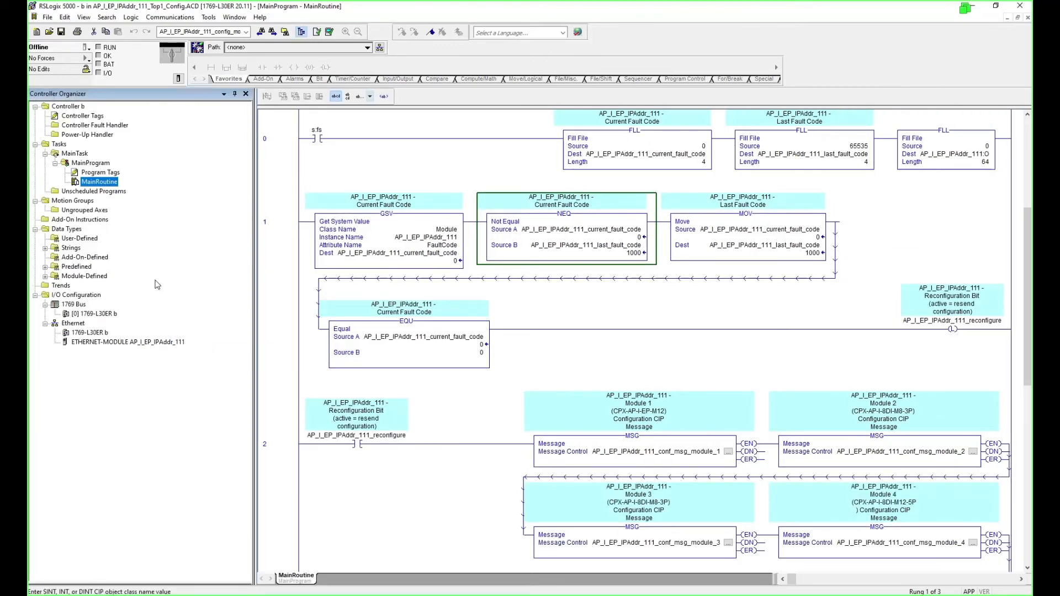
click(135, 342)
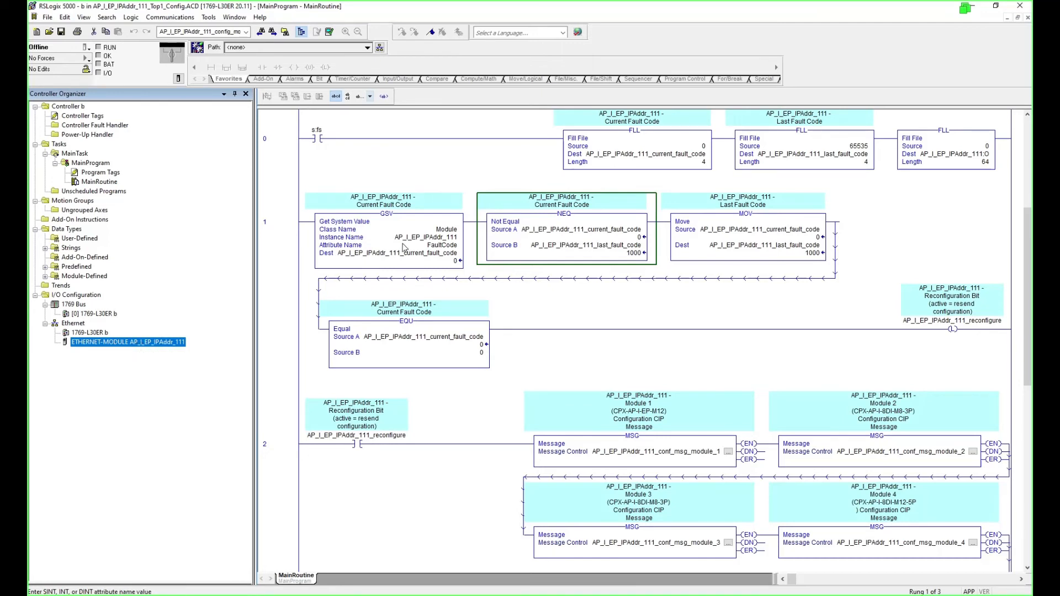
click(421, 239)
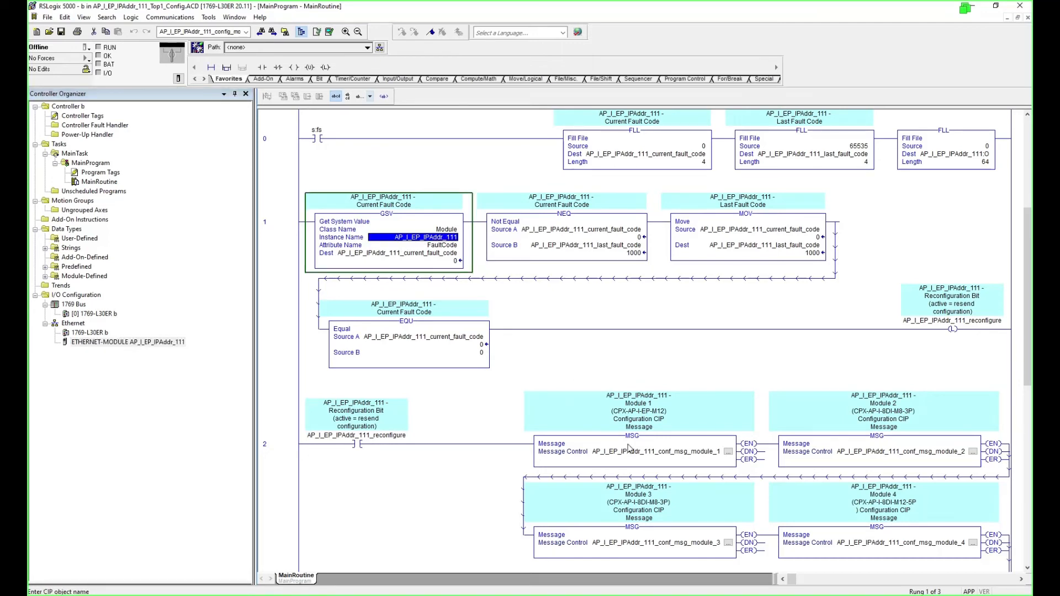
Hide the Controller Organizer and examine how the reconfigure bit triggers the module and system parameter messages in rung 2 and is unlatched.
click(301, 32)
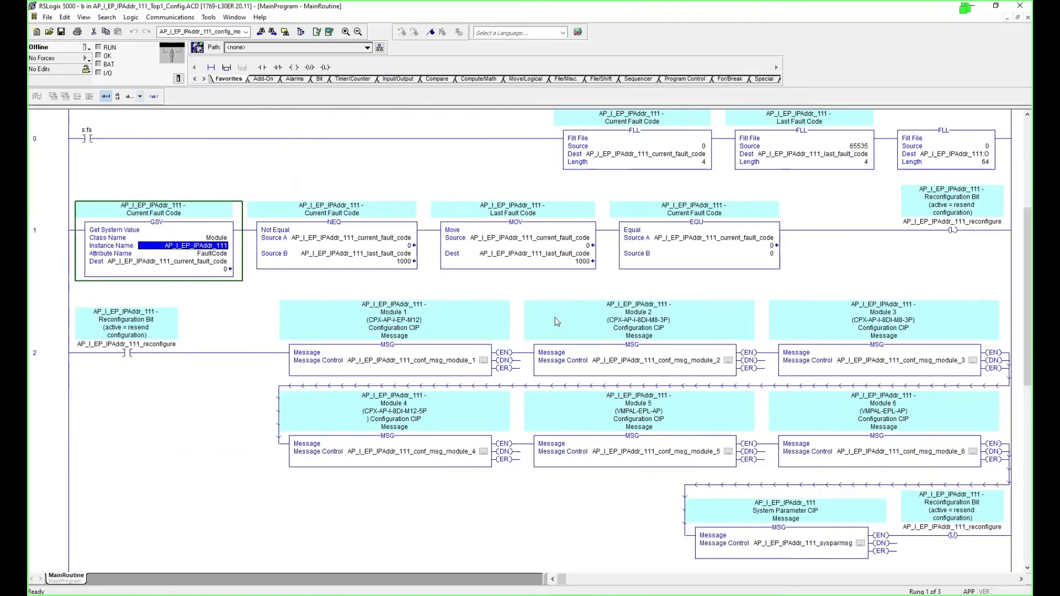
click(138, 354)
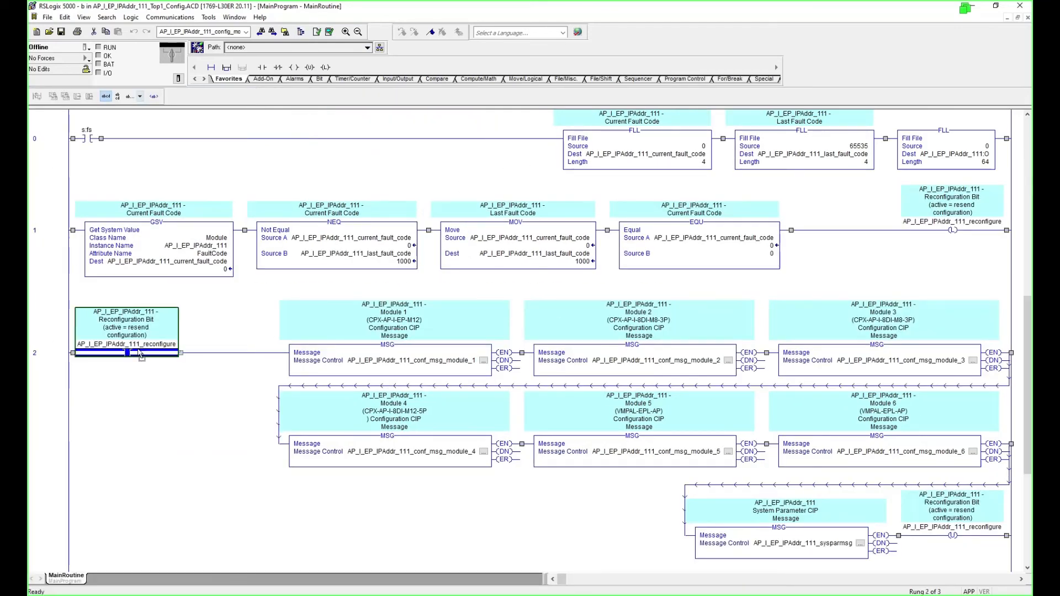
click(972, 228)
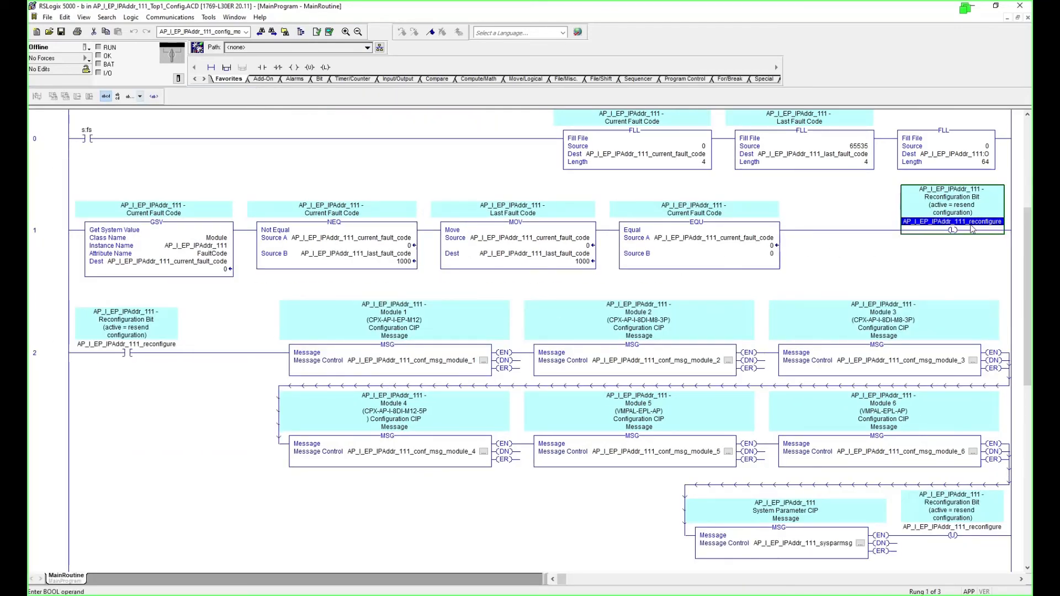
click(137, 347)
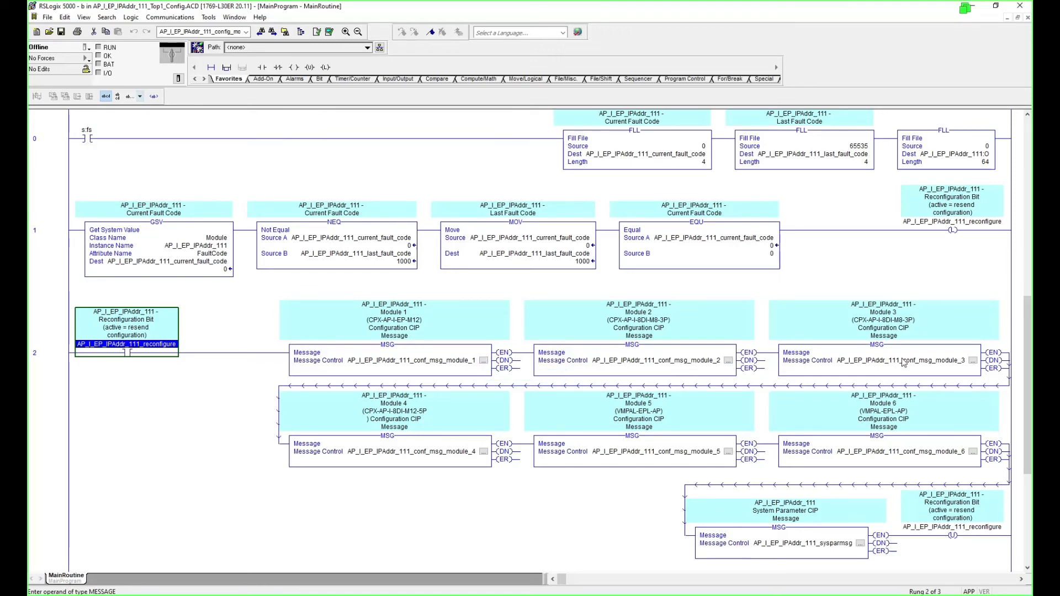
click(840, 549)
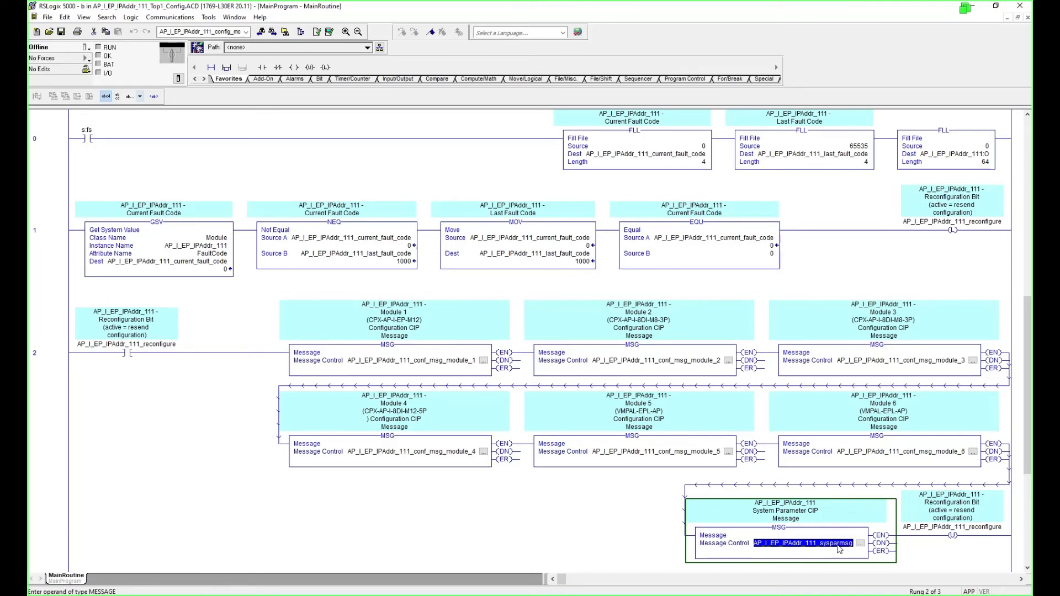
click(971, 537)
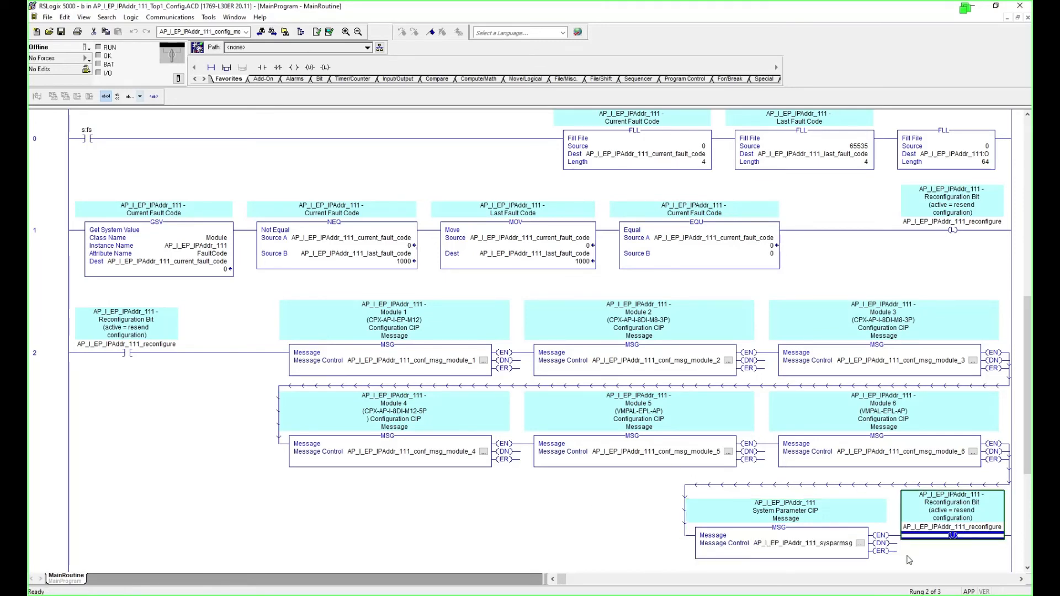
click(147, 342)
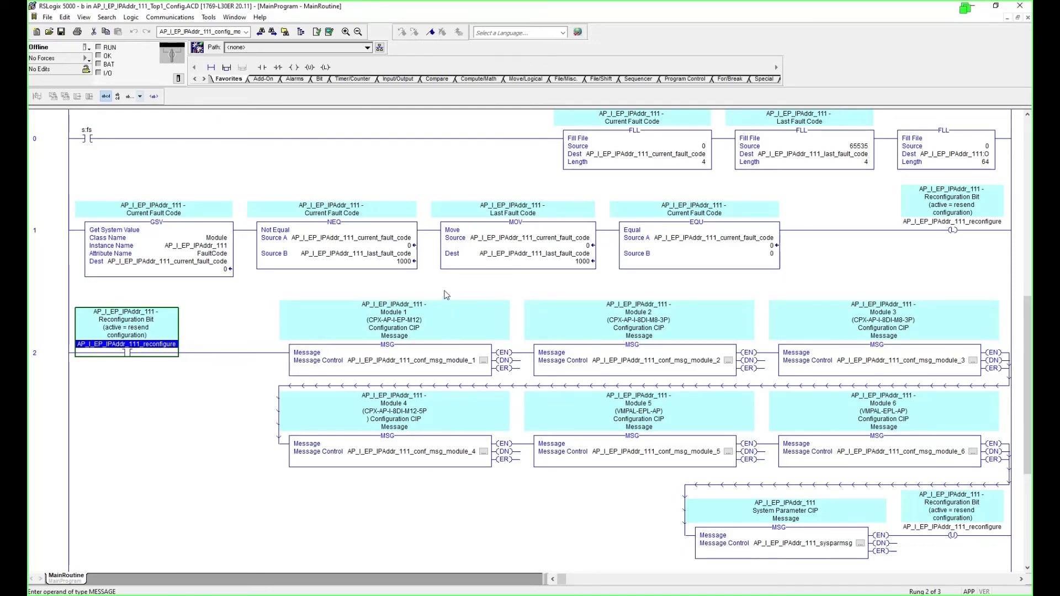
Return to the controller tags and inspect the members and data type of the AP_I_EP_IPAddr_111_conf_msg_module_1 tag.
key(ctrl+Tab)
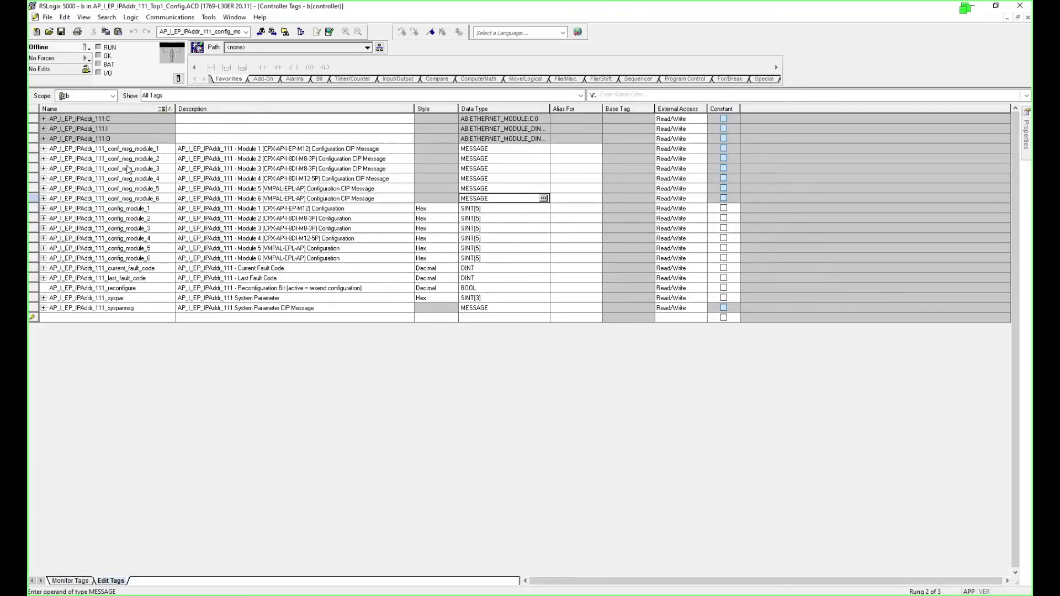
click(43, 149)
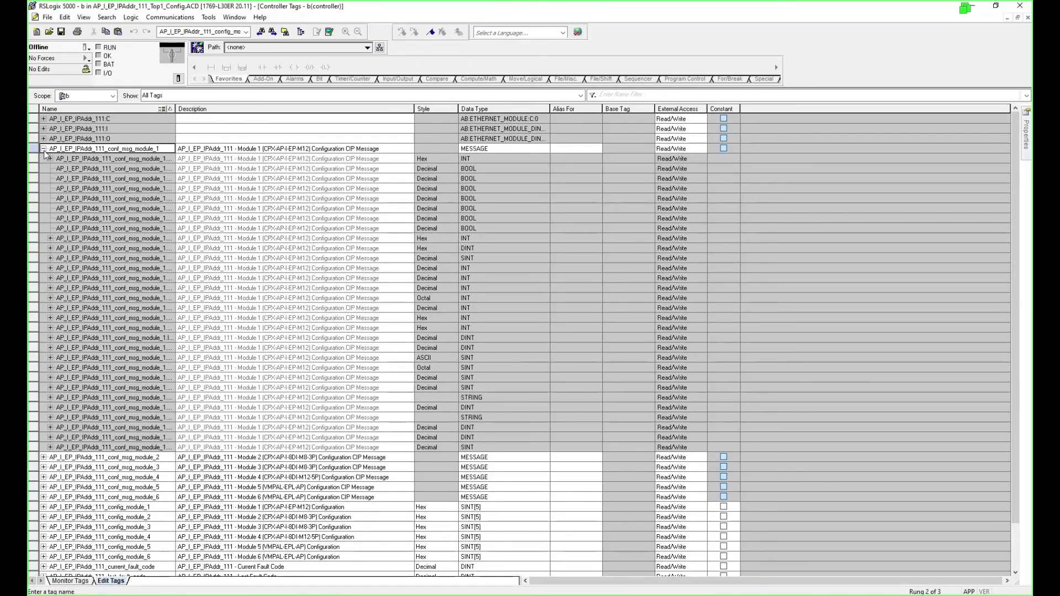
click(43, 149)
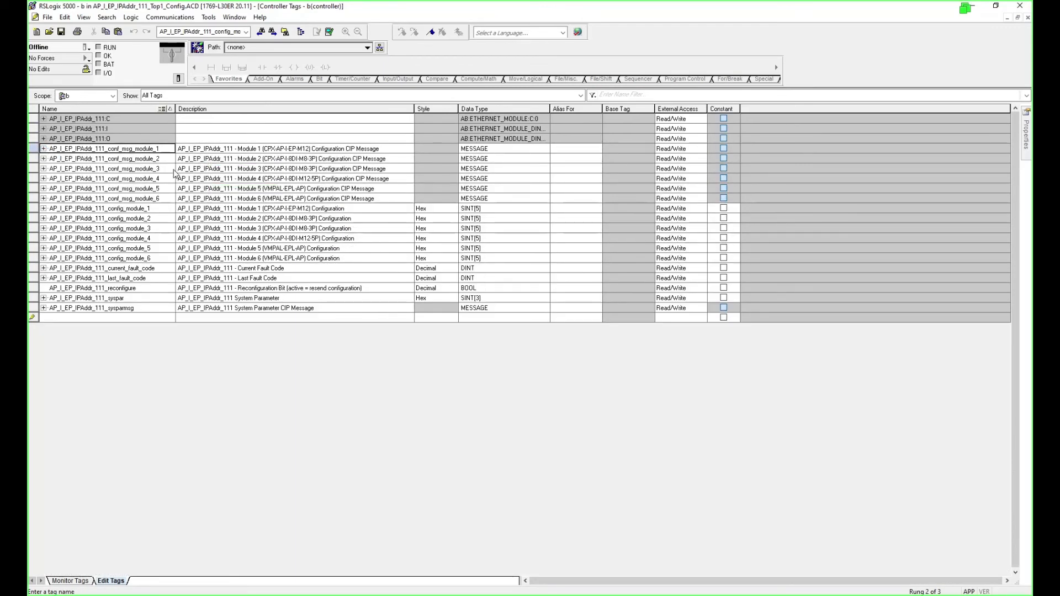
click(503, 149)
click(160, 208)
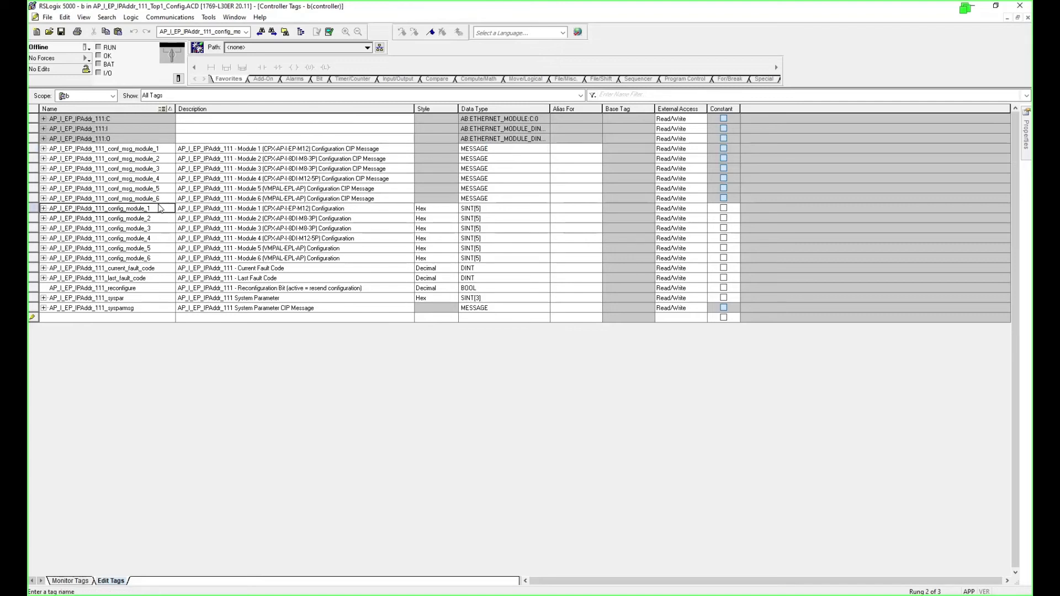
Expand the config_module_1 and config_module_5 tags down to the bits of element [4] and examine their parameter descriptions.
click(44, 209)
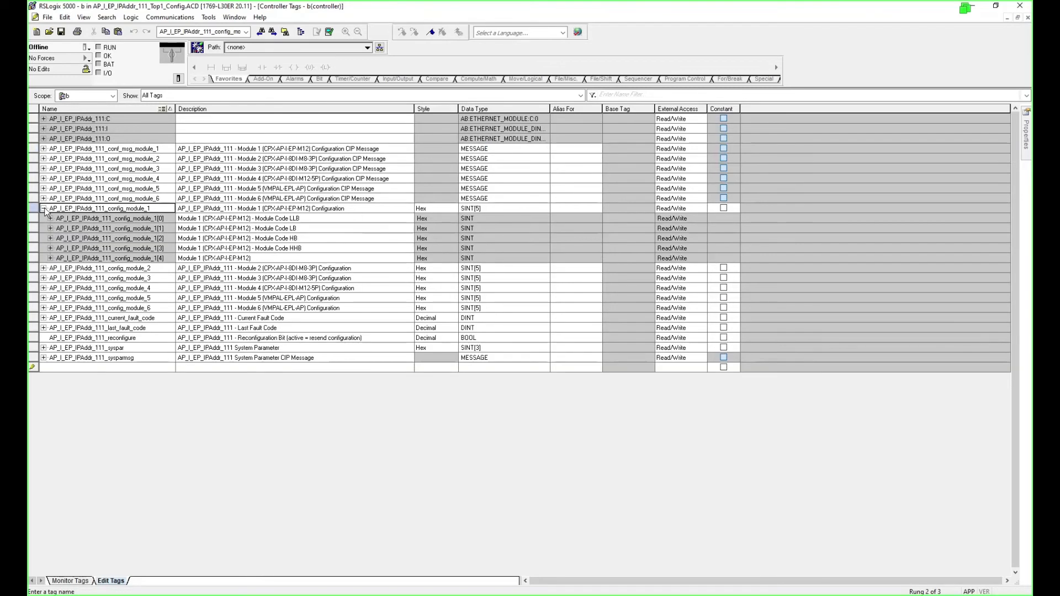
click(319, 220)
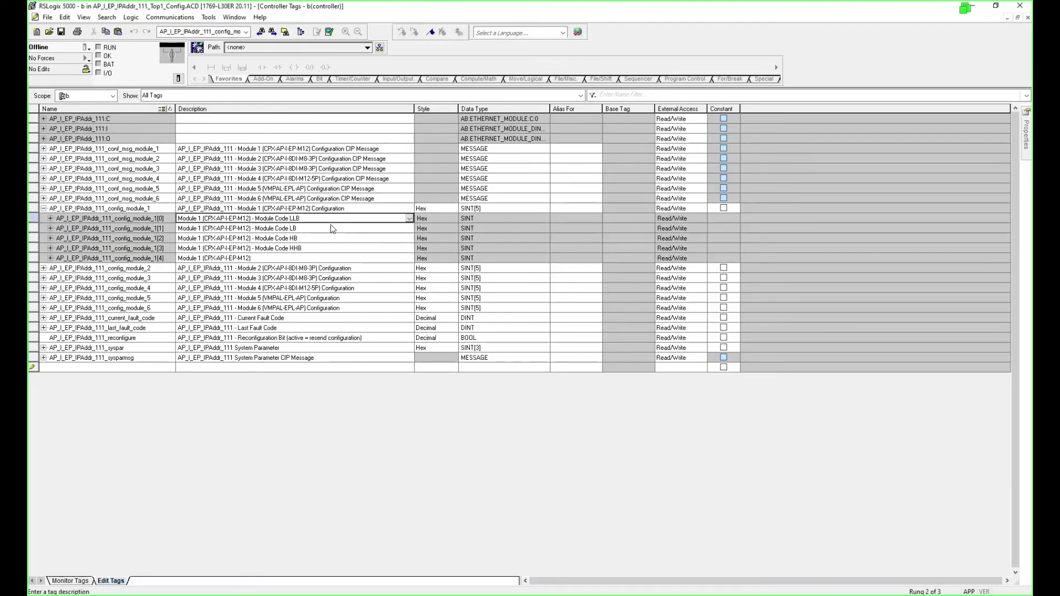
click(65, 258)
click(50, 258)
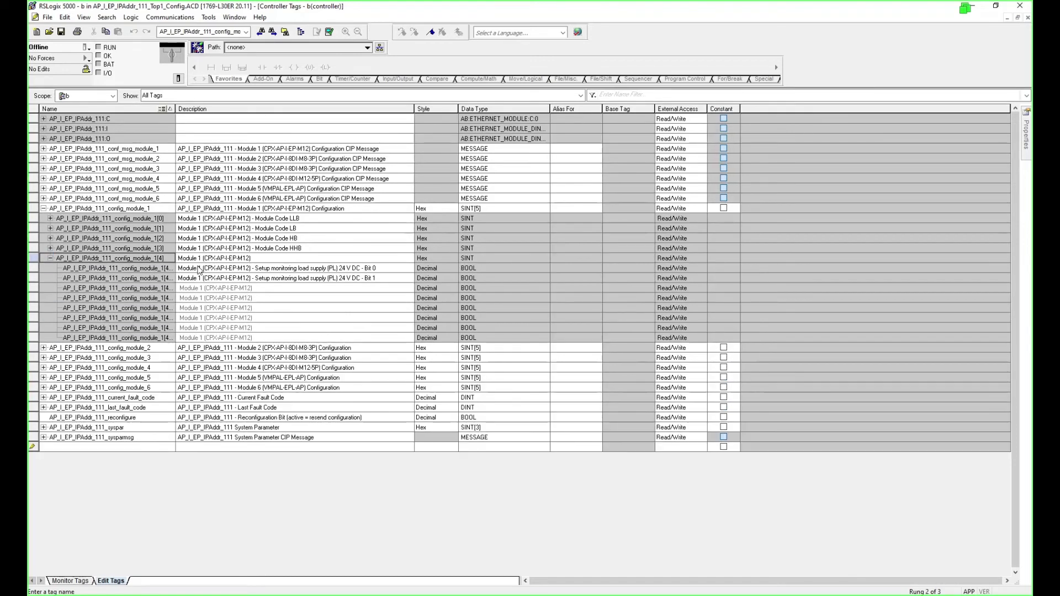
click(157, 287)
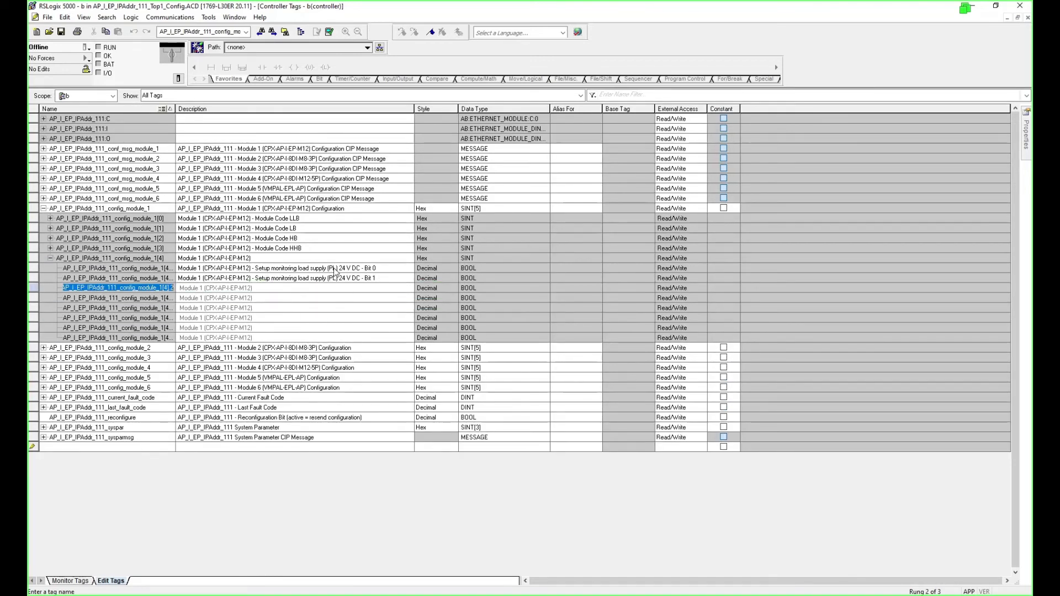
click(43, 379)
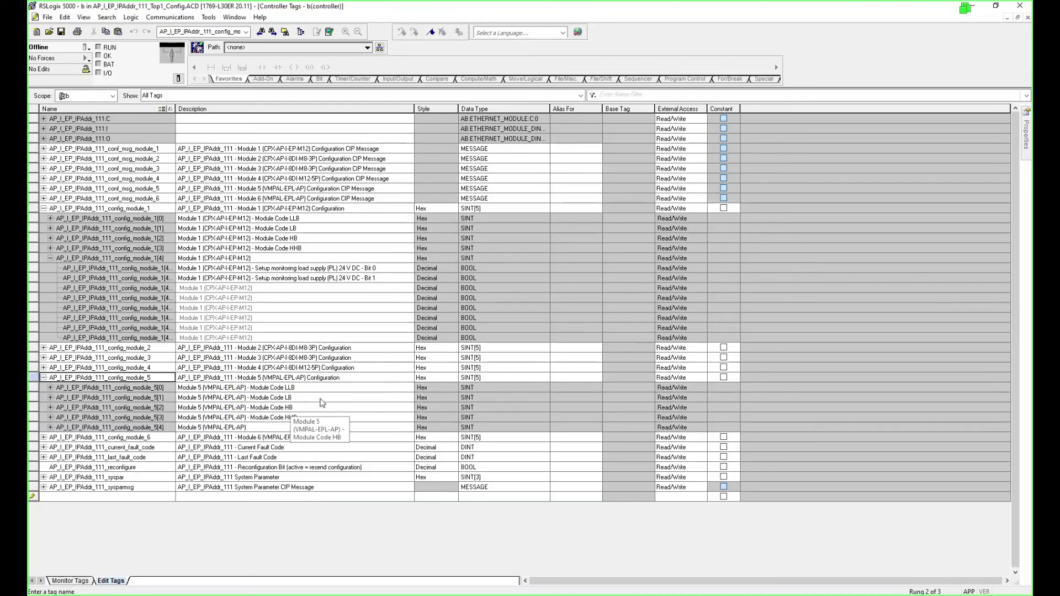
click(51, 428)
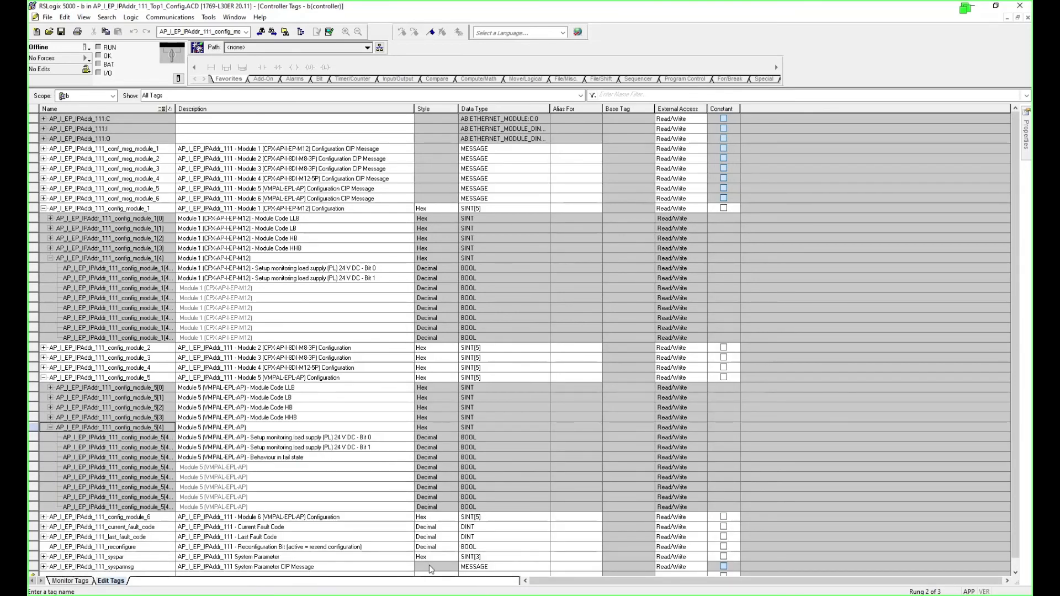
Switch to the browser and open the AP page of the AP-I-EP web server to check the module parameters.
click(437, 529)
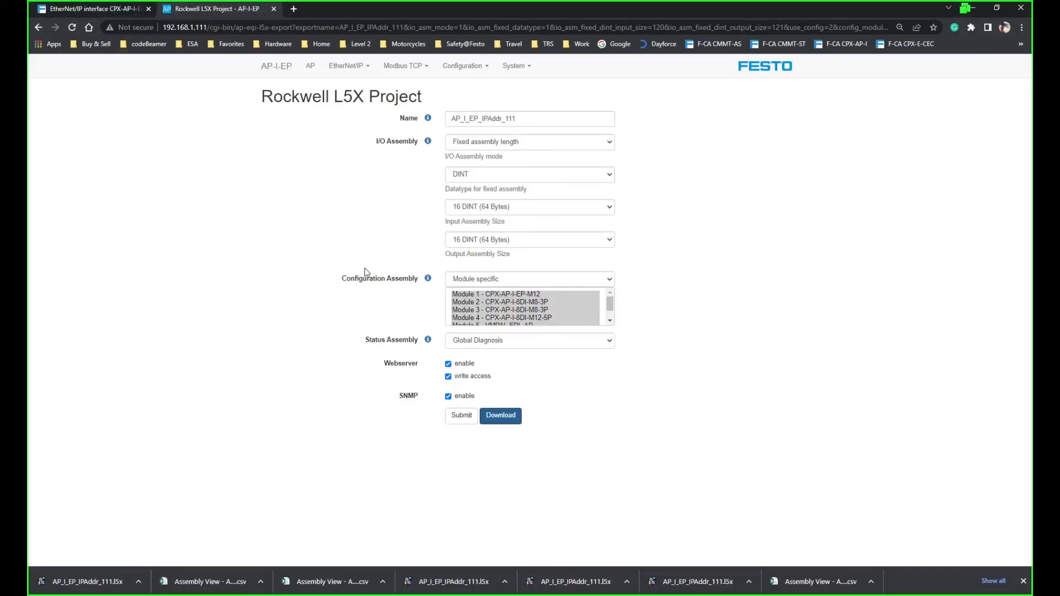
click(311, 66)
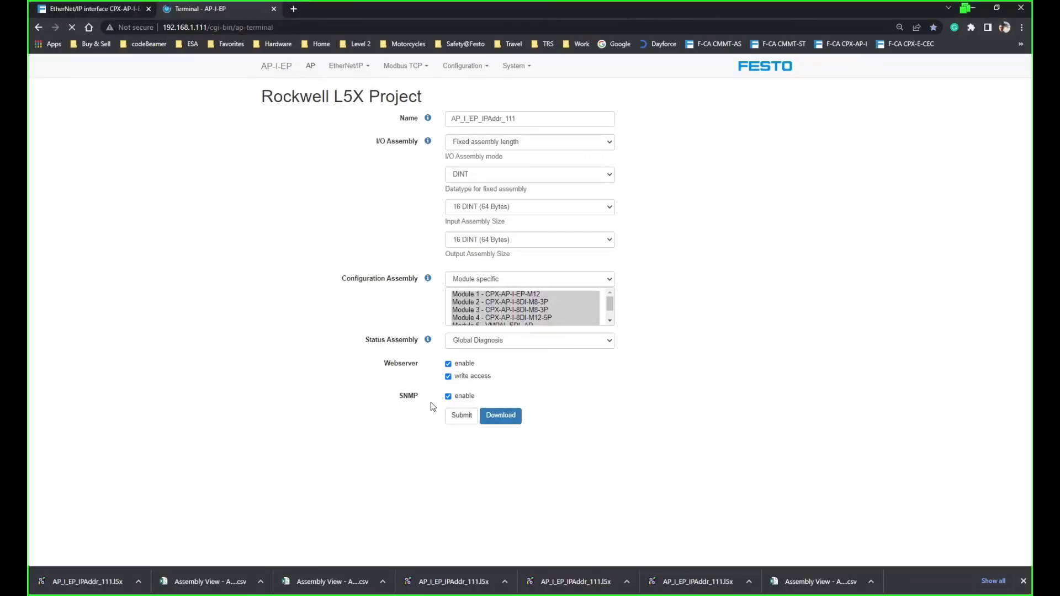
click(329, 337)
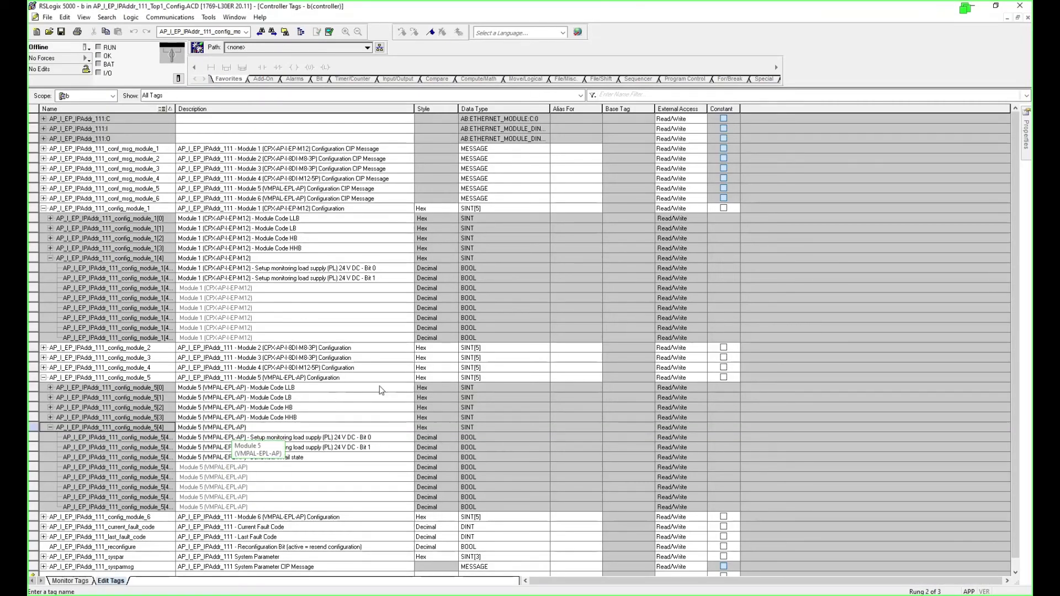
Return to MainRoutine in RSLogix 5000, select rung 2 and show the Controller Organizer again.
key(ctrl+Tab)
click(35, 364)
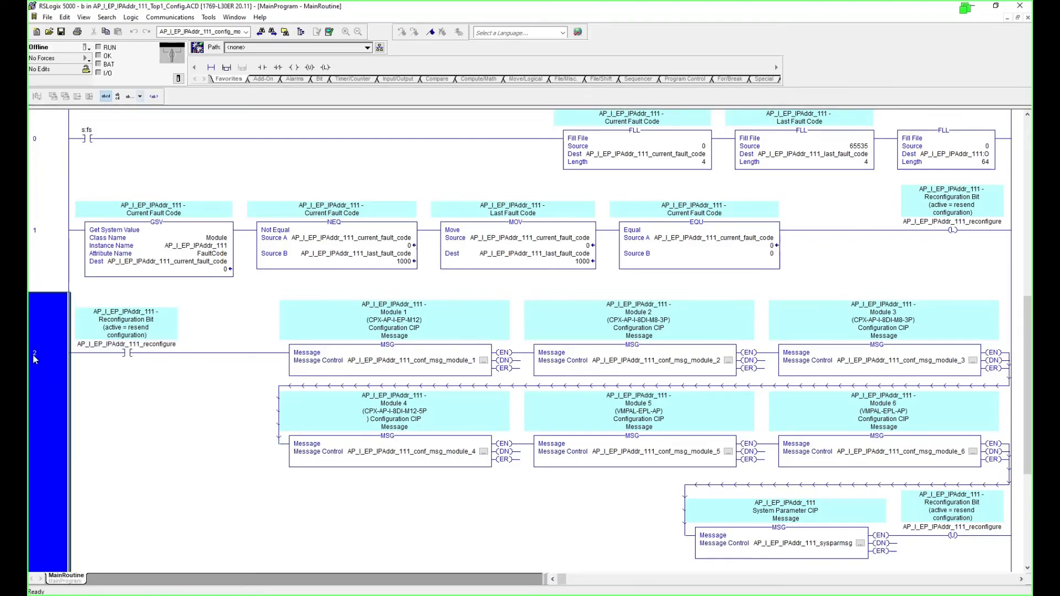
click(298, 35)
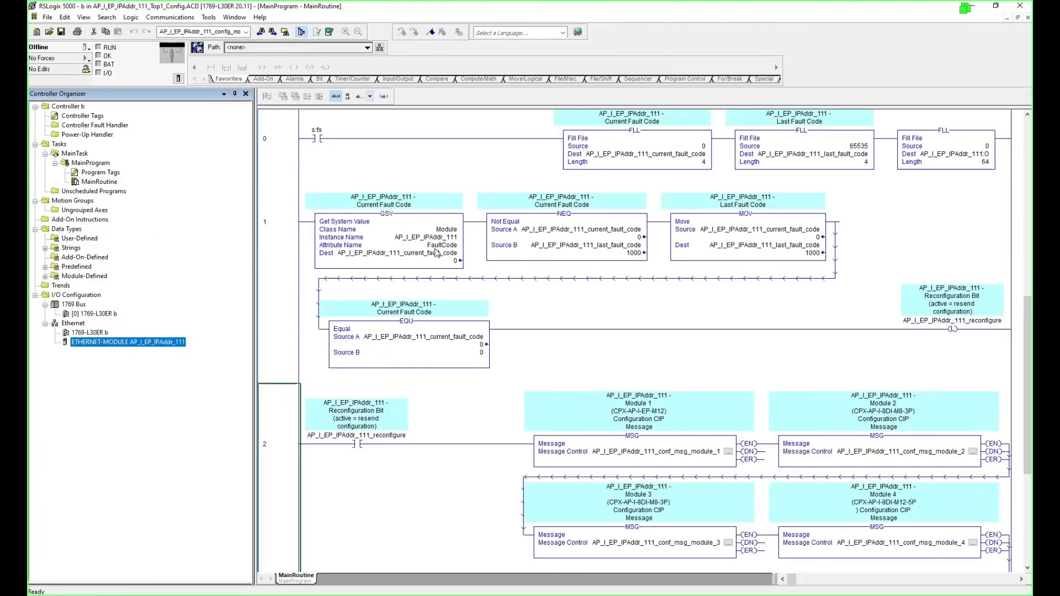
Add the rung comment "TOPOLOGY #1", framed by lines of # characters, to rung 0 of MainRoutine.
click(270, 155)
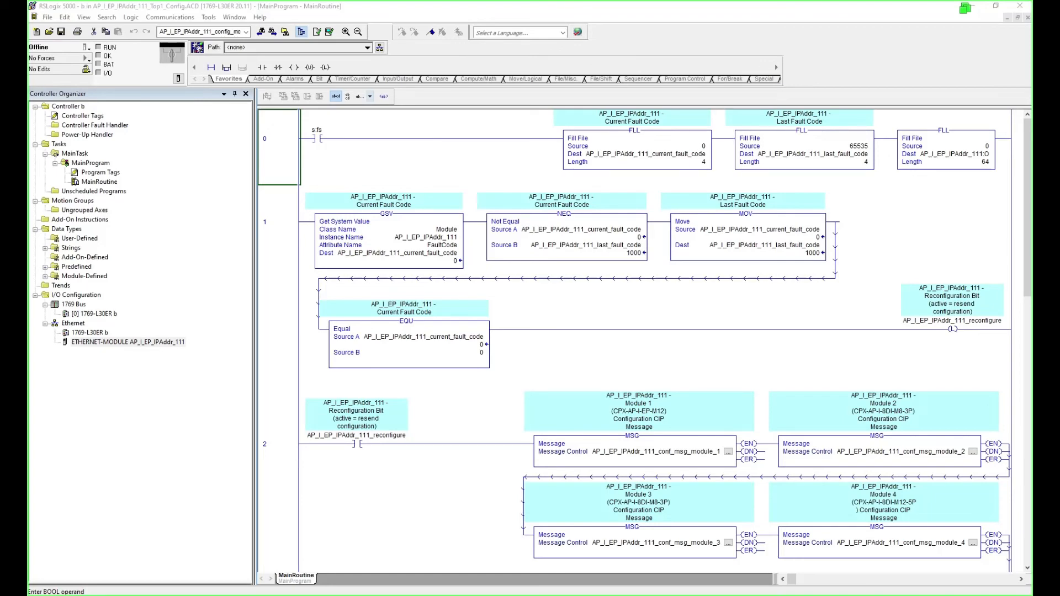
click(282, 151)
double_click(303, 164)
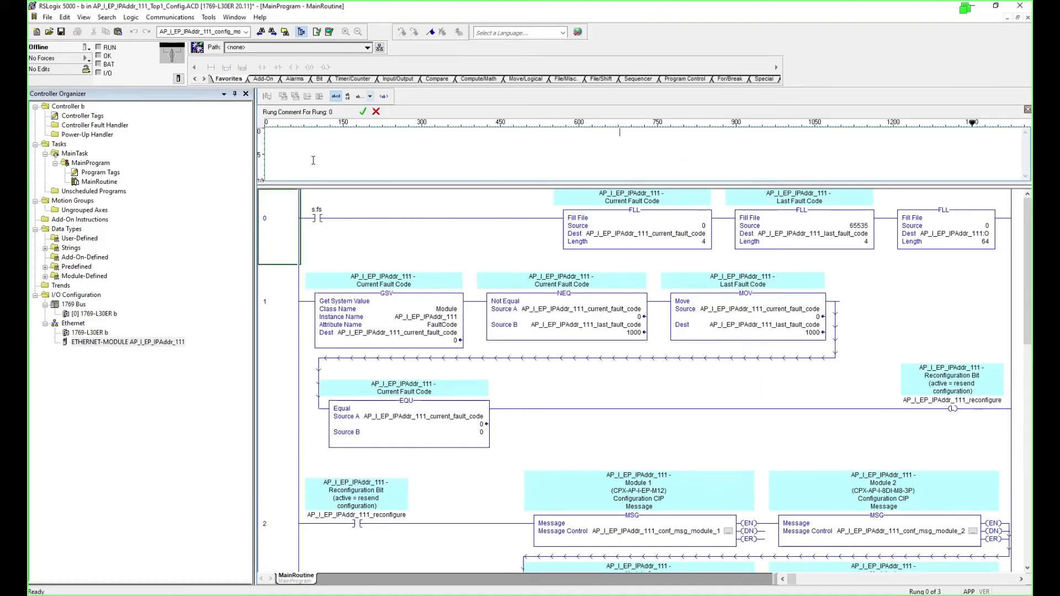
text(############################## TOPOLOGY #1 ##############################)
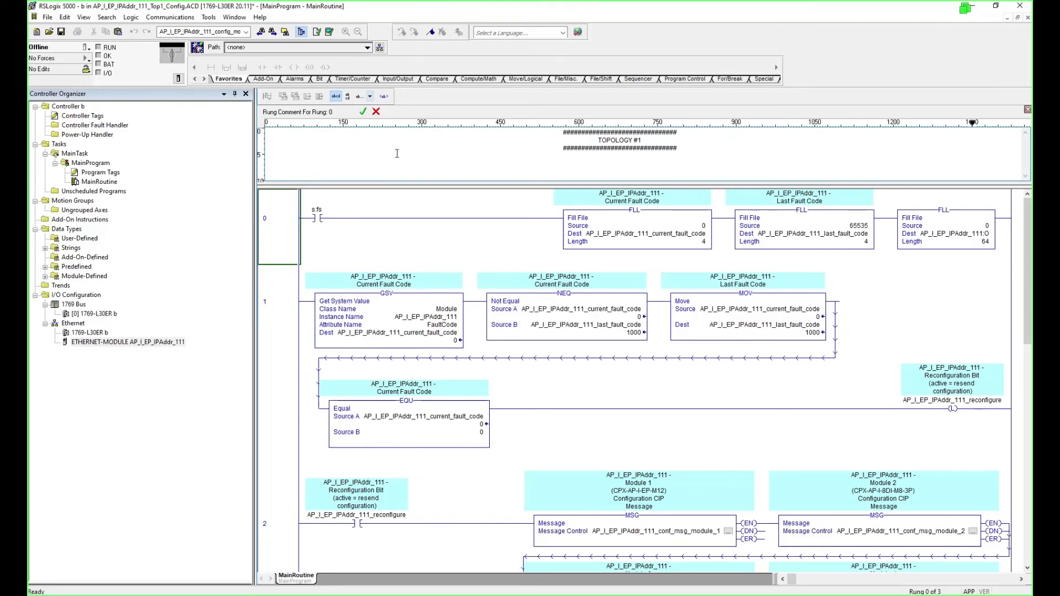
click(363, 111)
click(307, 218)
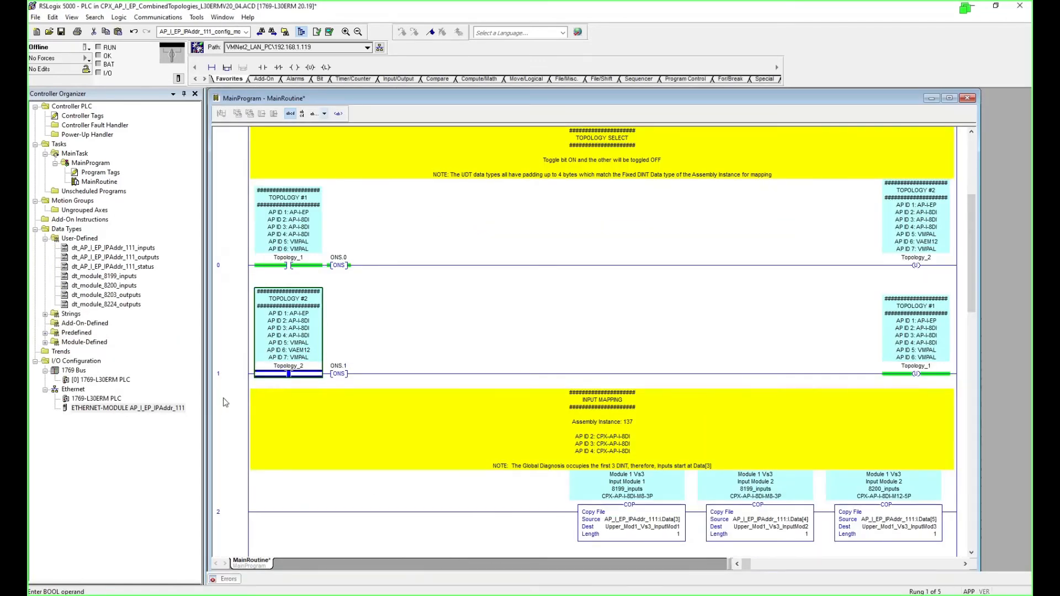
In the CPX_AP_I_EP_CombinedTopologies project, paste the NOP rung commented "CONFIGURATION ASSEMBLIES" at the end of MainRoutine.
click(241, 379)
scroll(345, 437, down, 2)
scroll(344, 442, down, 5)
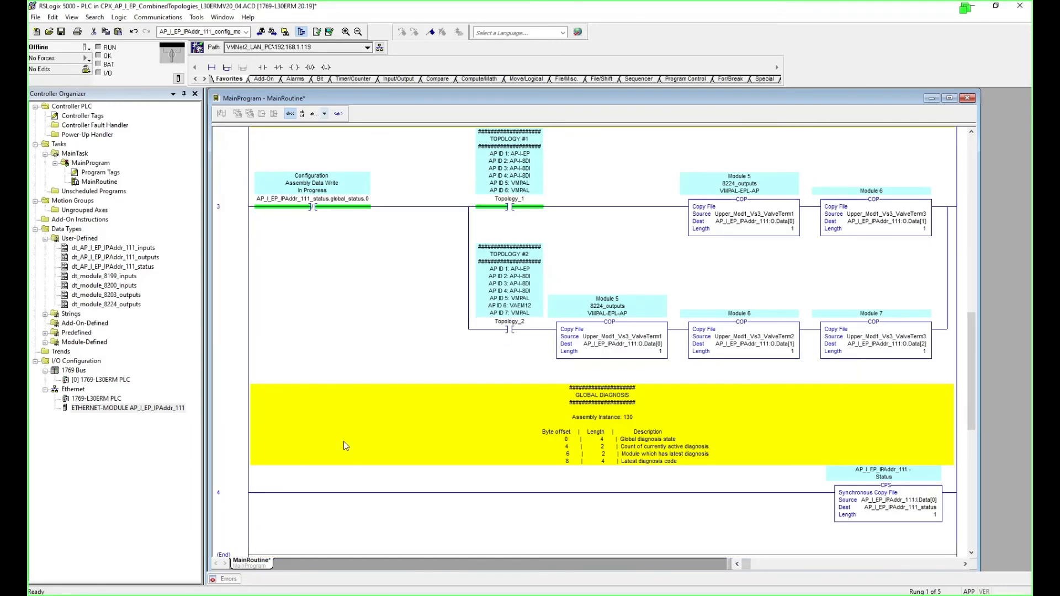
scroll(344, 442, down, 2)
click(239, 496)
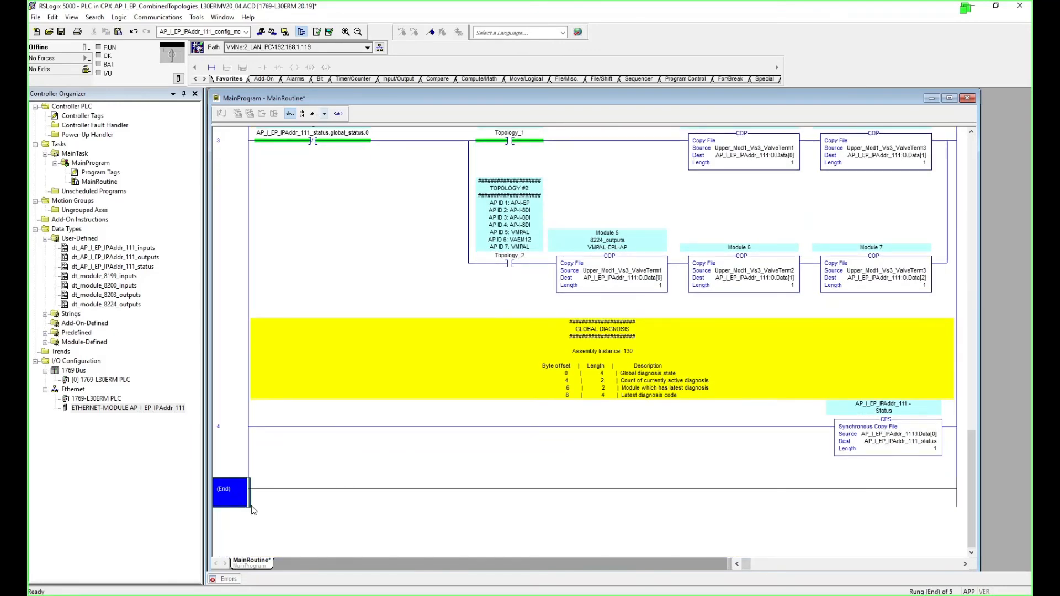
key(ctrl+v)
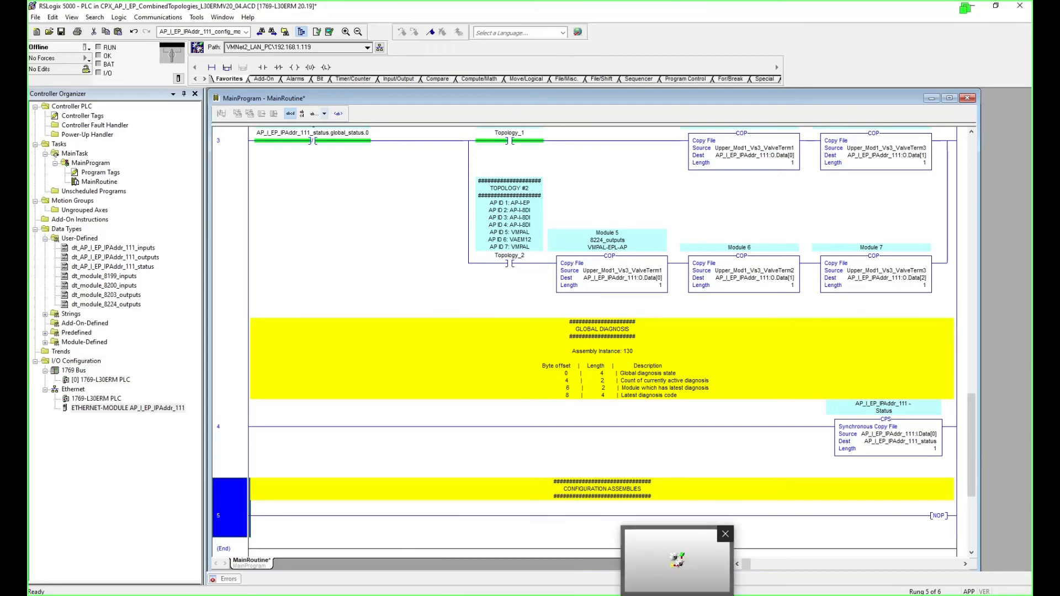
In the Top1_Config project, open the controller tags, collapse the expanded module tags and select all tags from conf_msg_module_1 through sysparmsg.
click(678, 595)
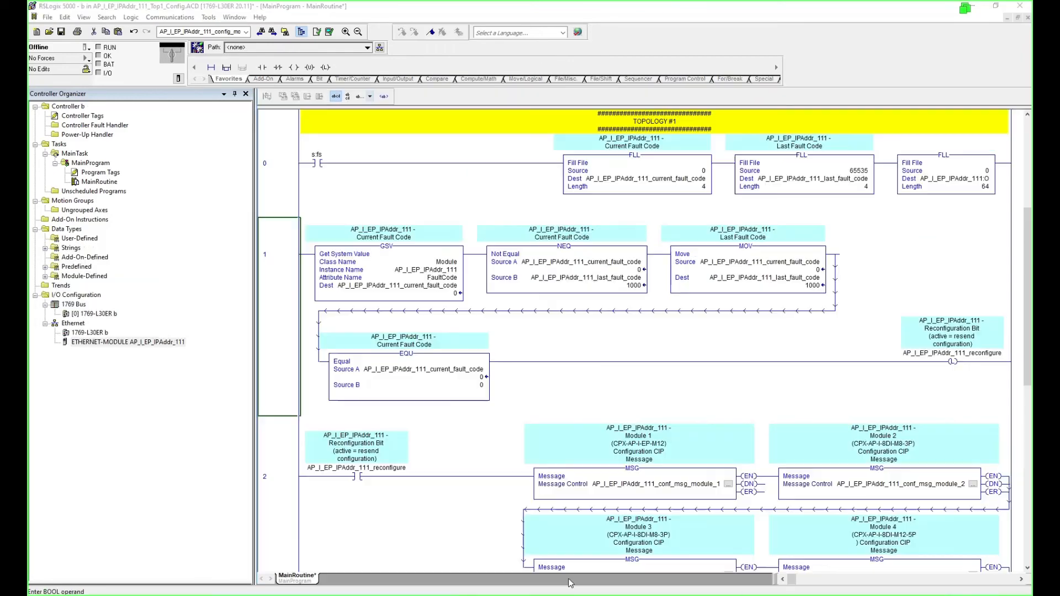
double_click(79, 115)
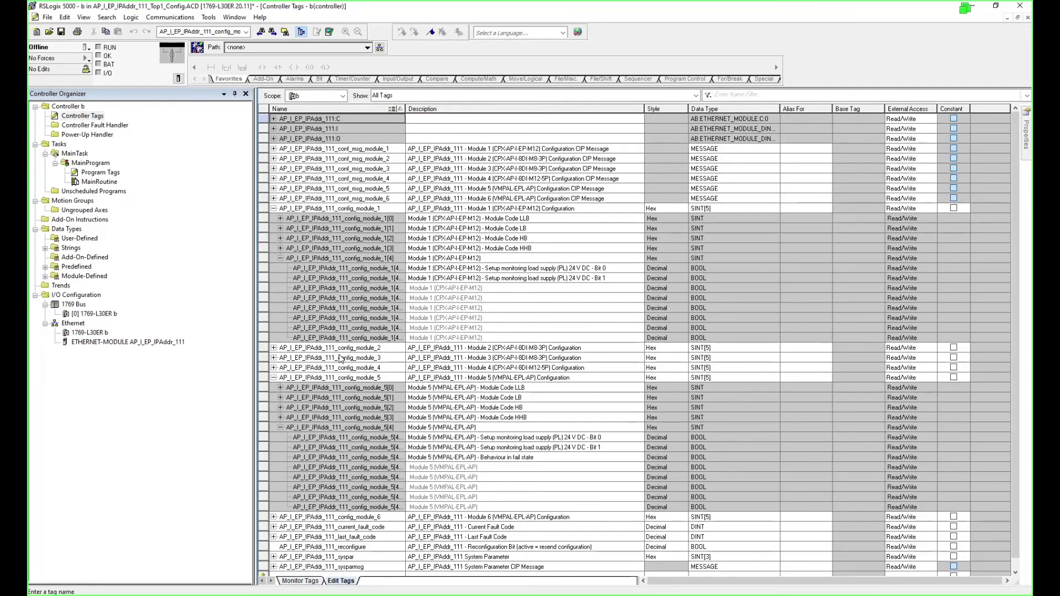
click(274, 208)
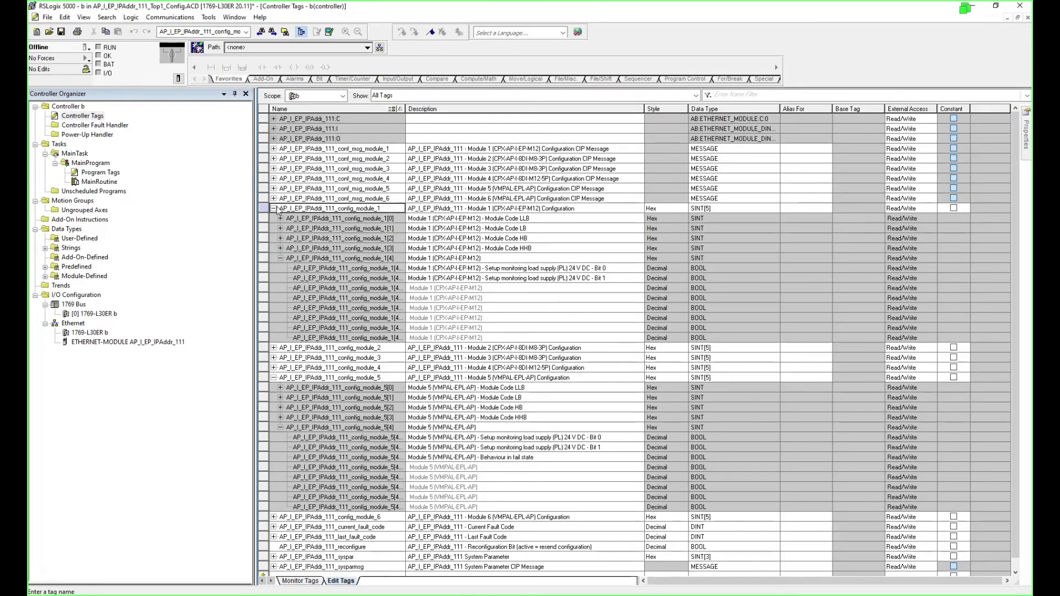
click(273, 248)
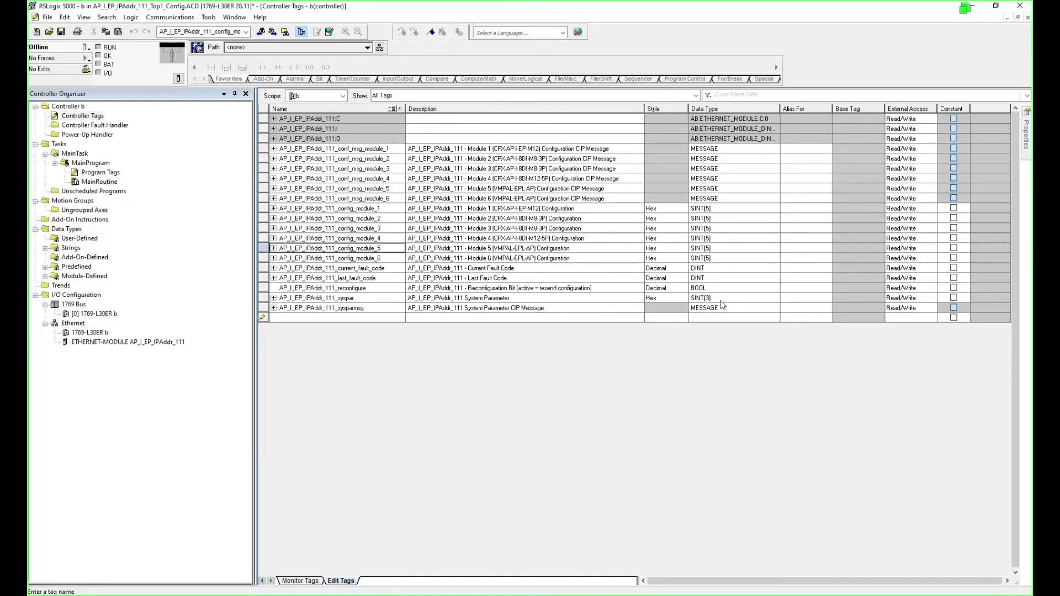
drag(266, 149, 249, 313)
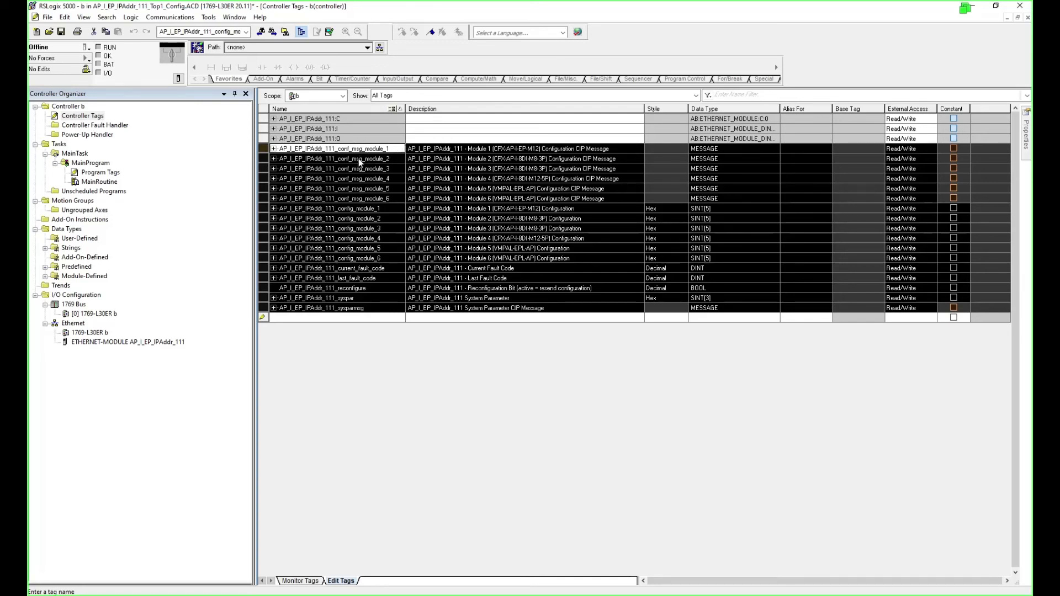
click(359, 158)
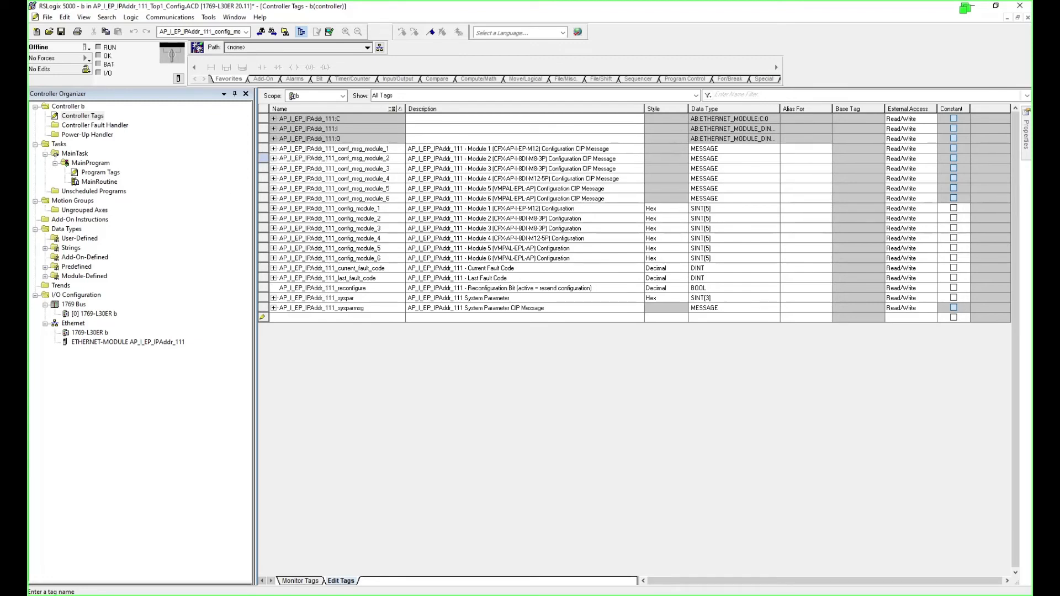
Open Replace in Tags for the Top1_Config controller tags with AP_I_EP_IPAddr_111 as the search text.
key(alt+Tab)
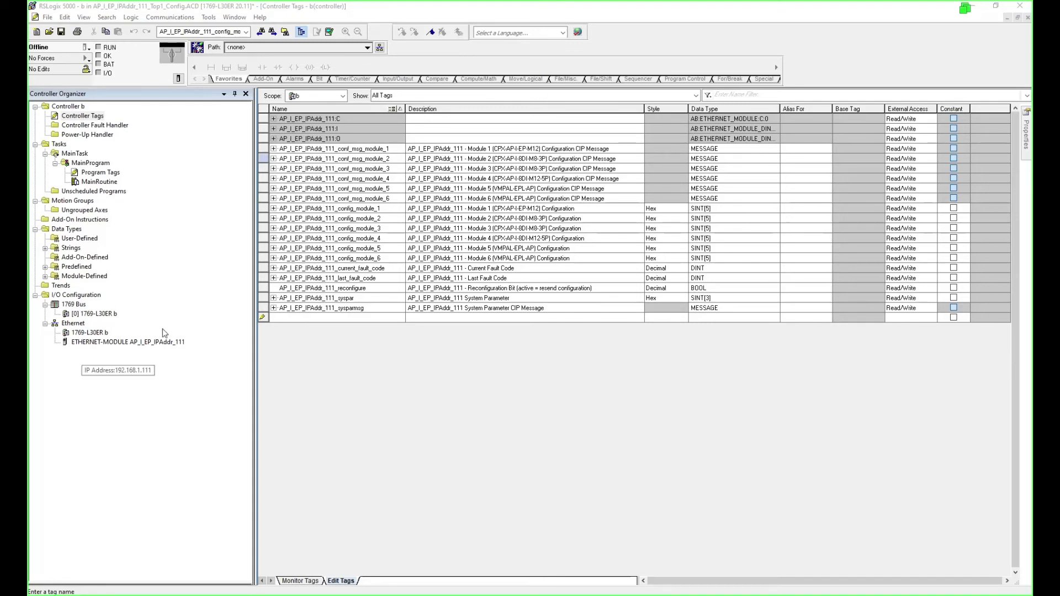
double_click(337, 151)
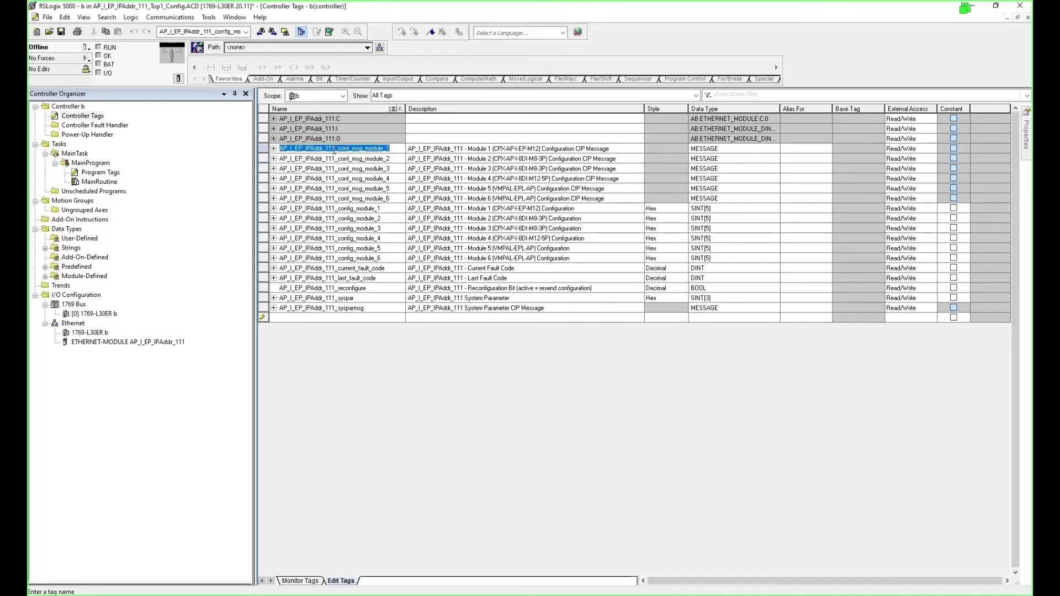
drag(334, 151, 256, 152)
right_click(310, 148)
click(336, 181)
double_click(358, 137)
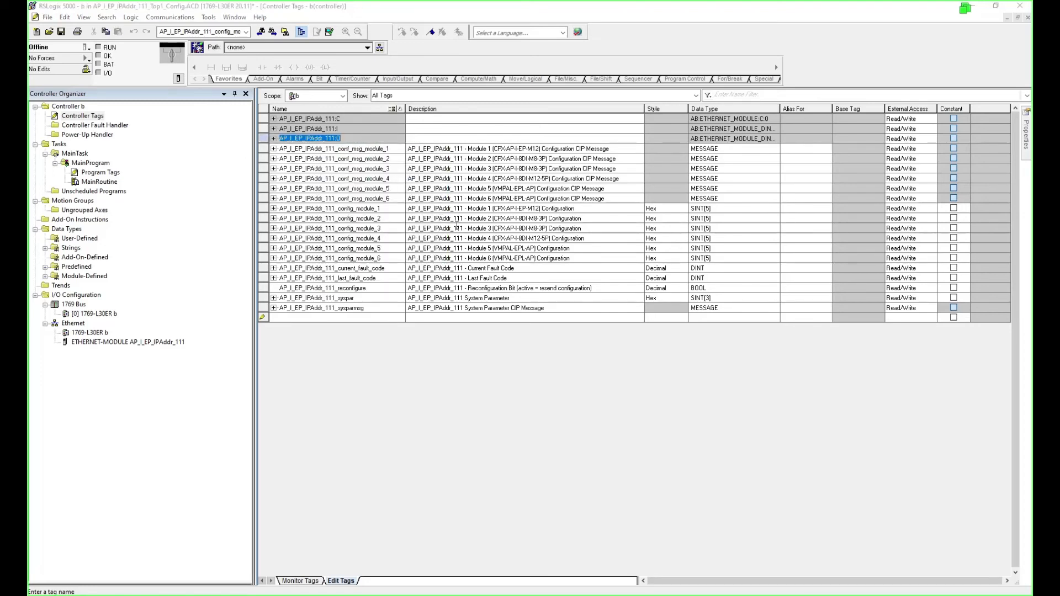
key(ctrl+h)
key(End)
key(BackSpace)
key(BackSpace)
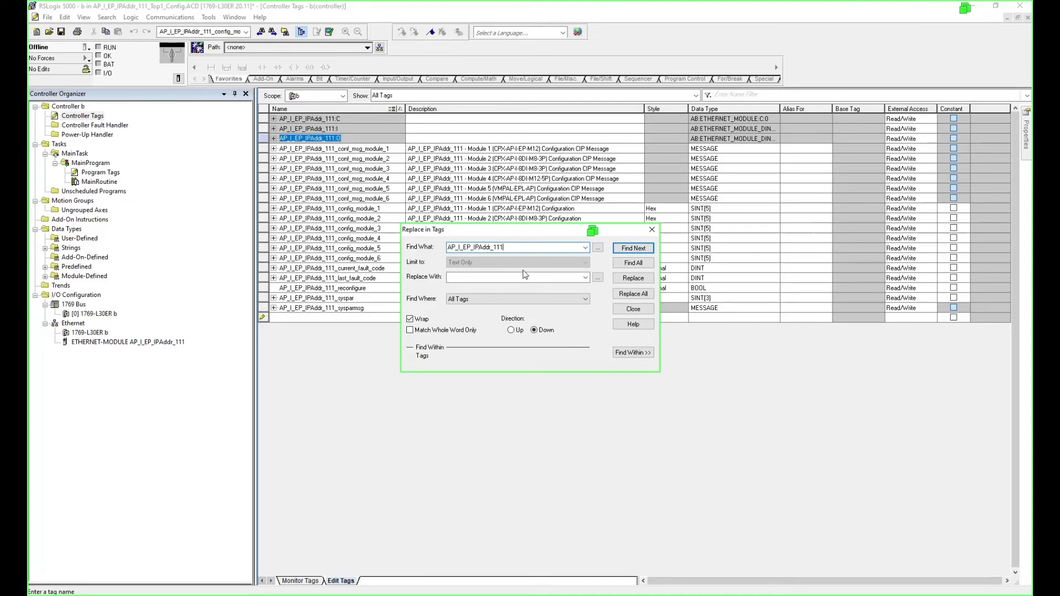
Replace every AP_I_EP_IPAddr_111_ with Topology1_ in all tags, and close the replace dialog and the search results.
click(524, 277)
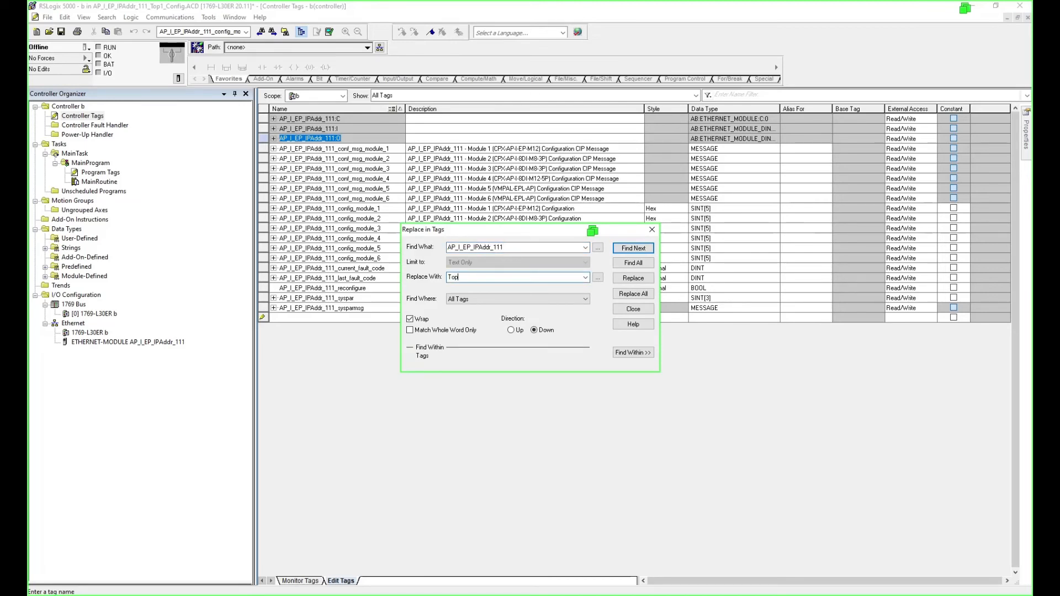
text(Topology1_)
click(538, 247)
click(545, 249)
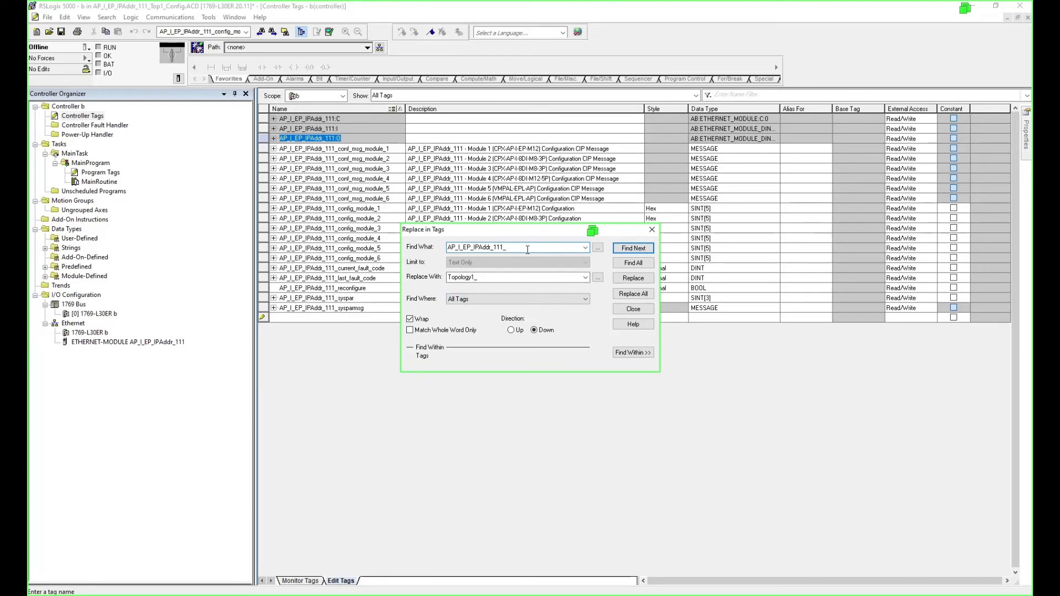
drag(527, 249, 434, 247)
drag(487, 278, 386, 270)
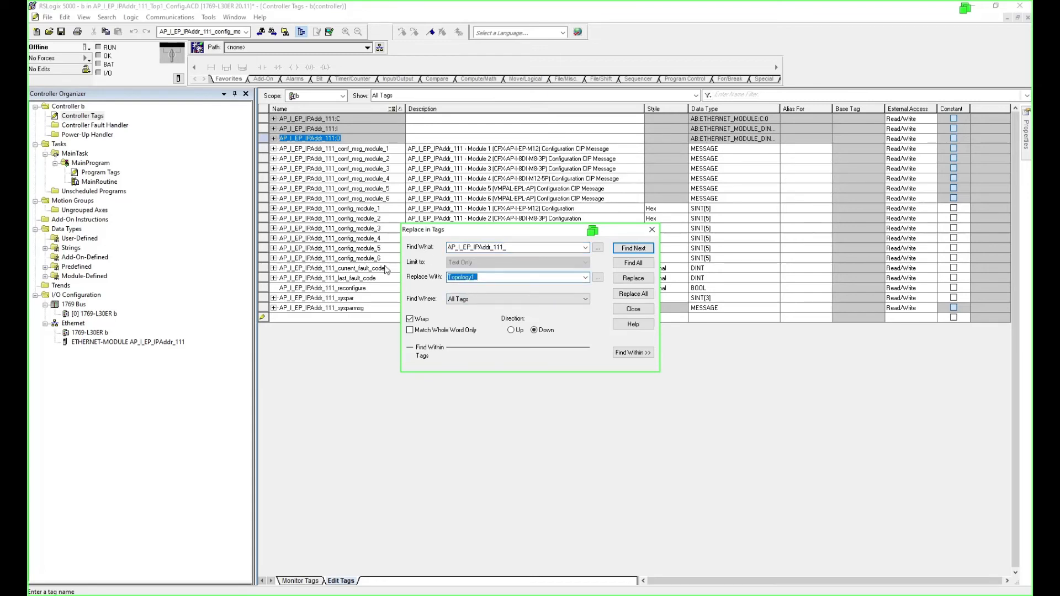
click(633, 294)
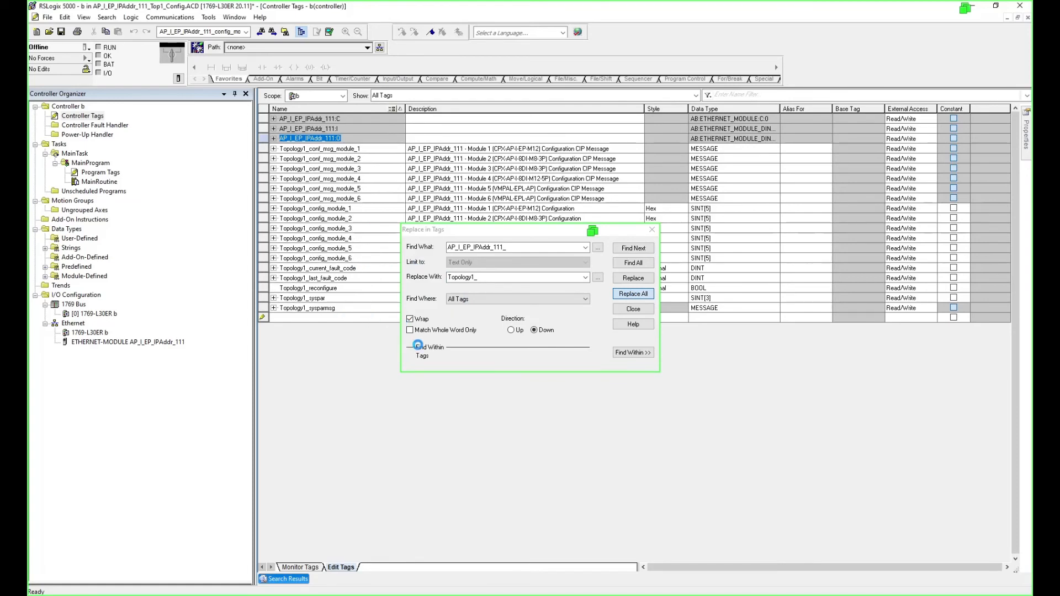
click(644, 313)
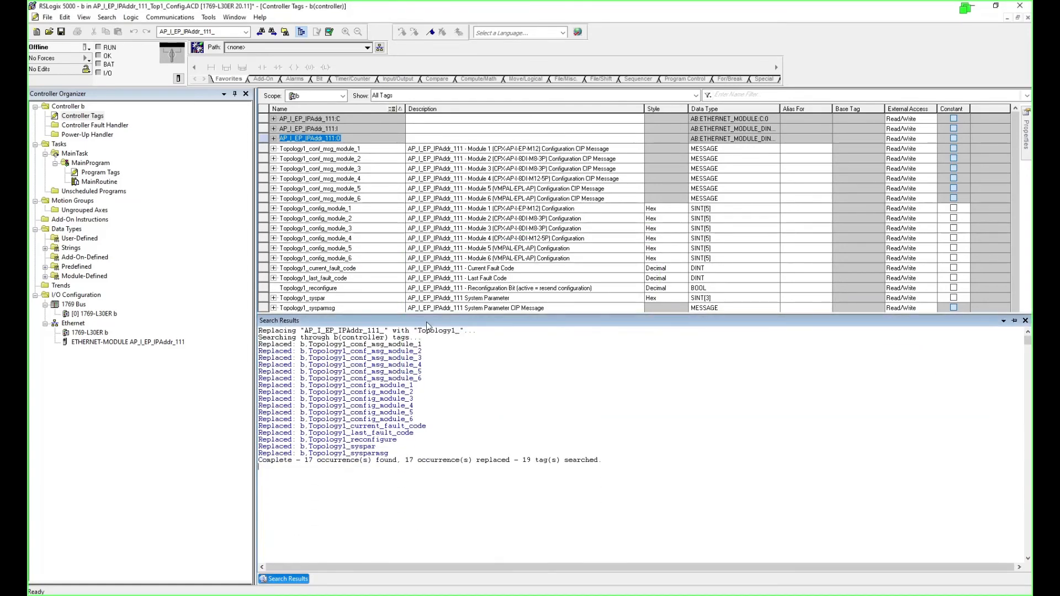
click(1025, 320)
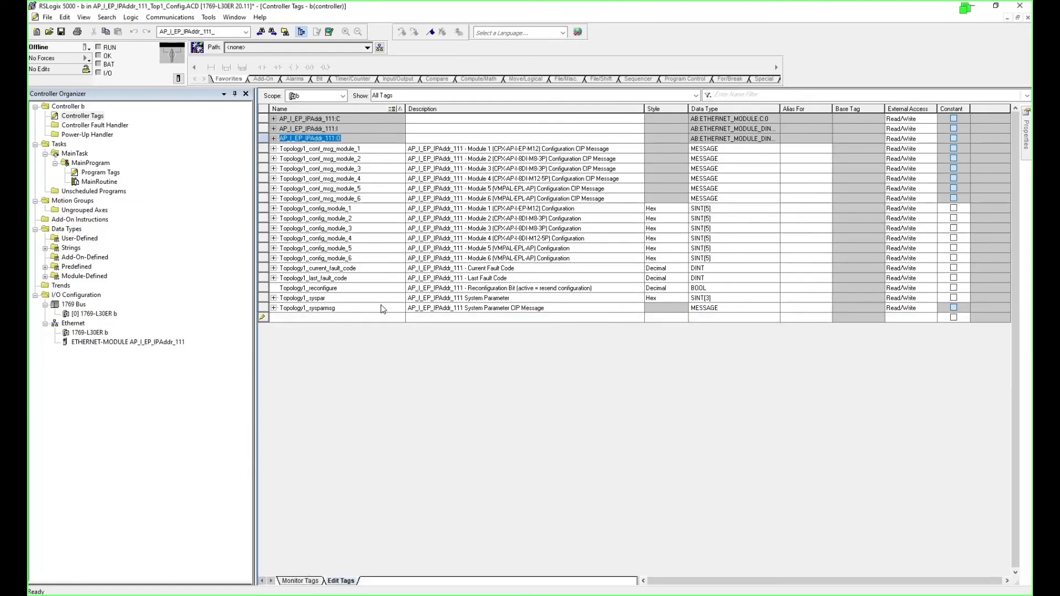
Check the tag names used by the instructions in the Top1_Config project's MainRoutine.
double_click(100, 181)
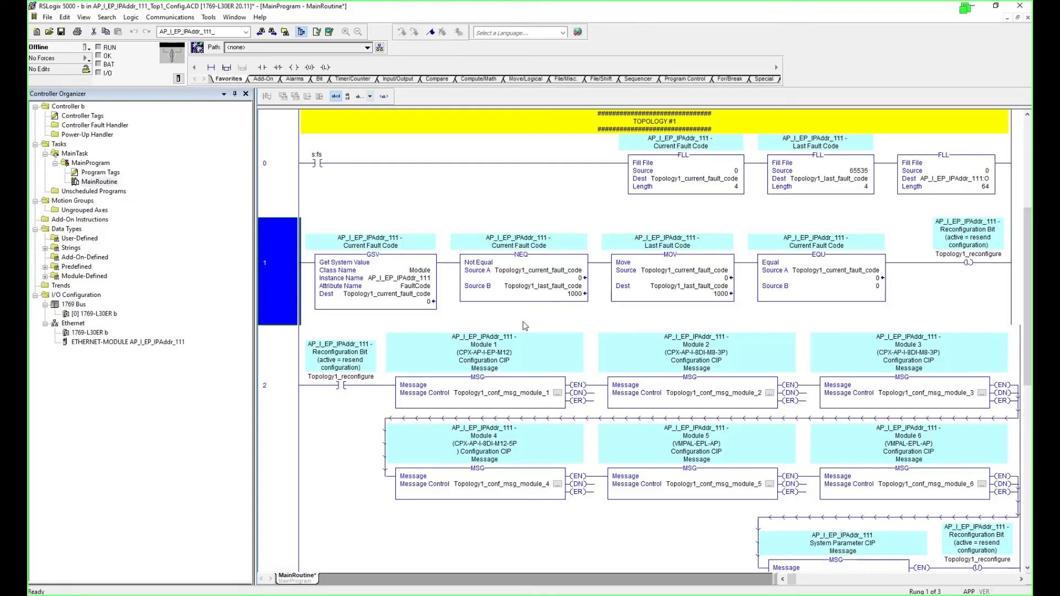
click(529, 292)
click(508, 391)
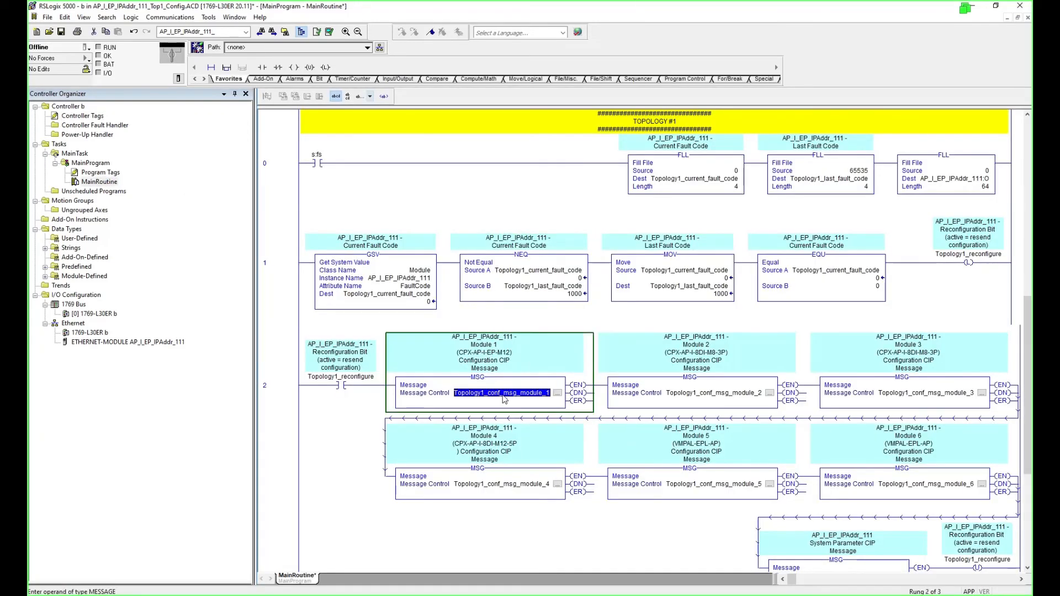
Copy all Topology1_ tags from the Top1_Config controller tags into the empty last row of the CombinedTopologies project's controller tags.
double_click(82, 116)
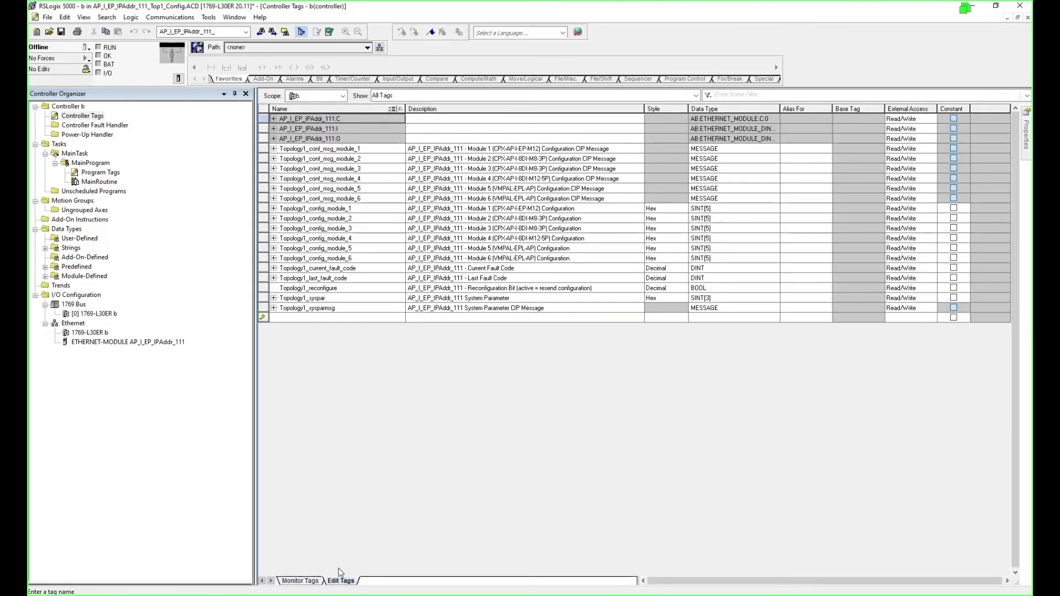
drag(263, 148, 248, 308)
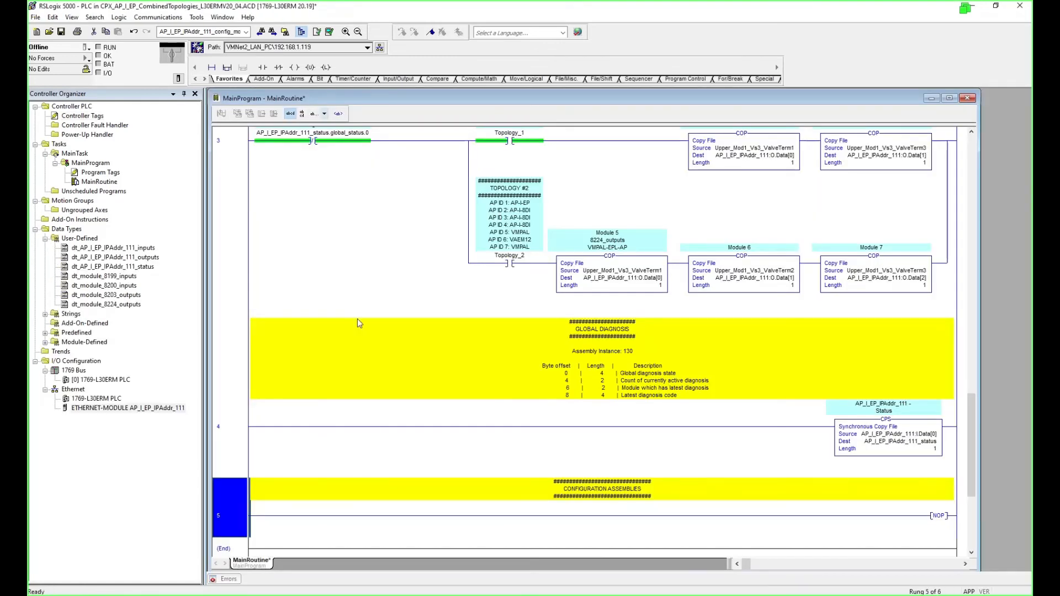
double_click(95, 117)
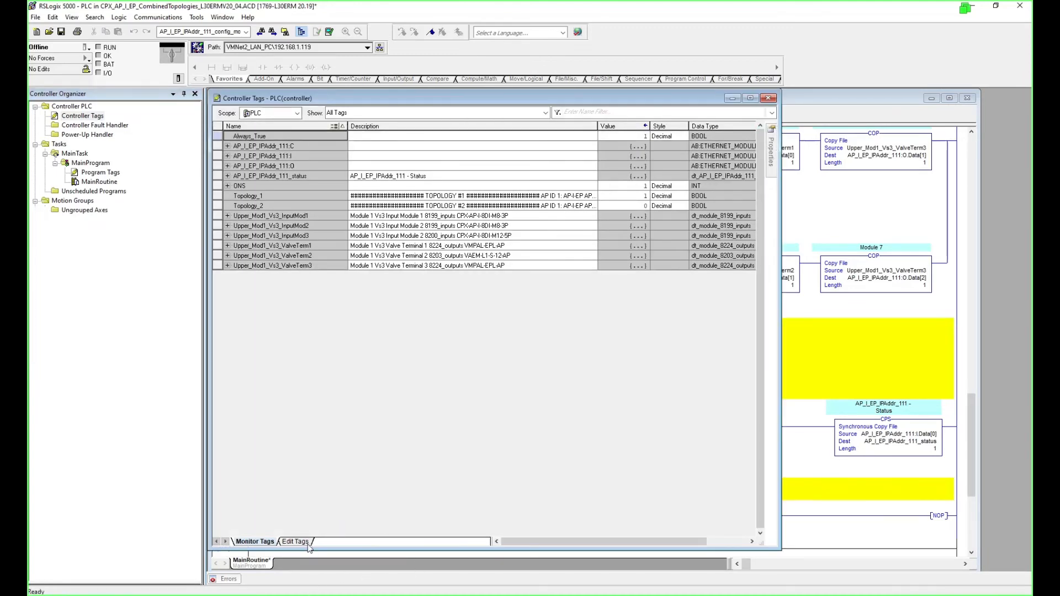
click(750, 98)
click(212, 258)
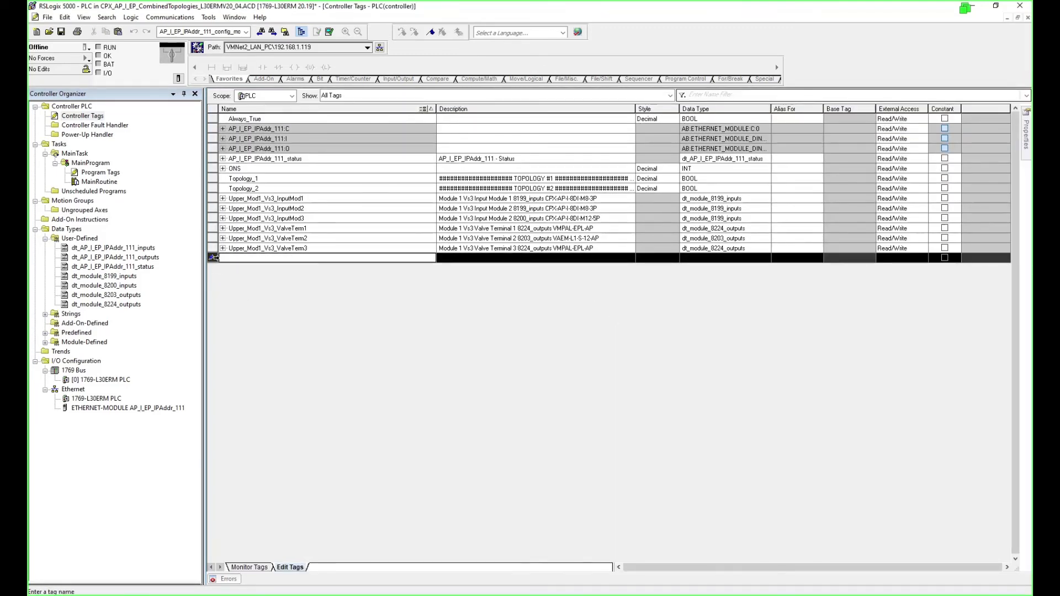
key(ctrl+v)
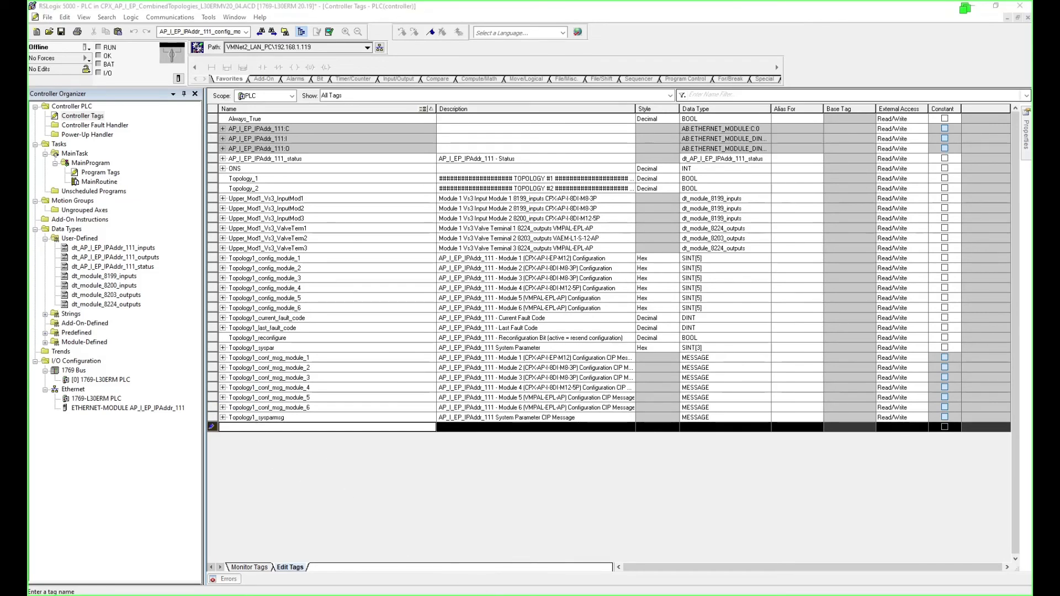
Copy rungs 0 to 2 of the Top1_Config MainRoutine and paste them at the end of the CombinedTopologies project's MainRoutine.
click(347, 549)
click(112, 183)
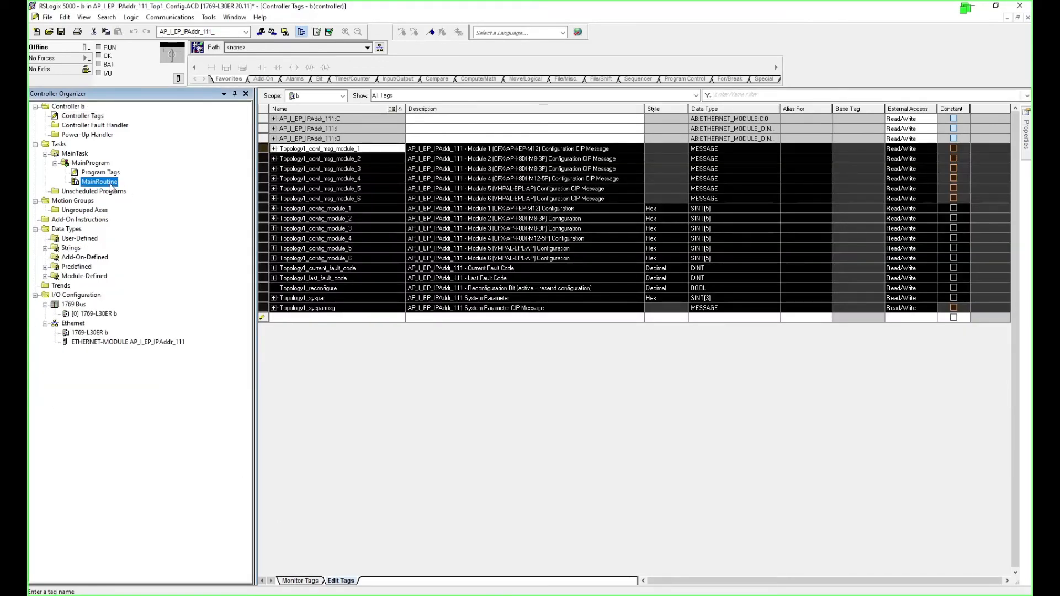
double_click(100, 183)
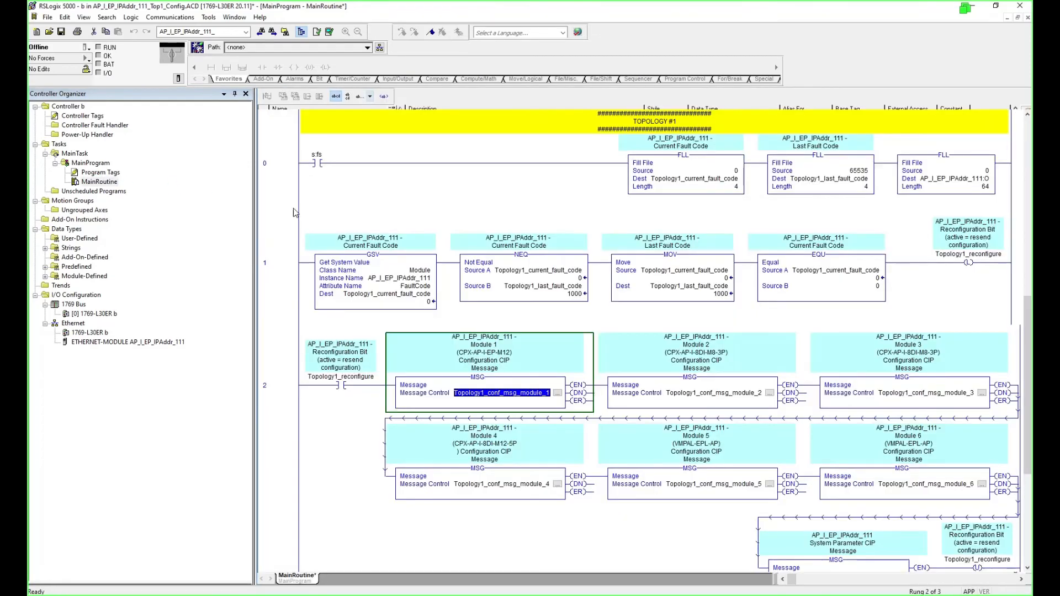
scroll(320, 340, down, 3)
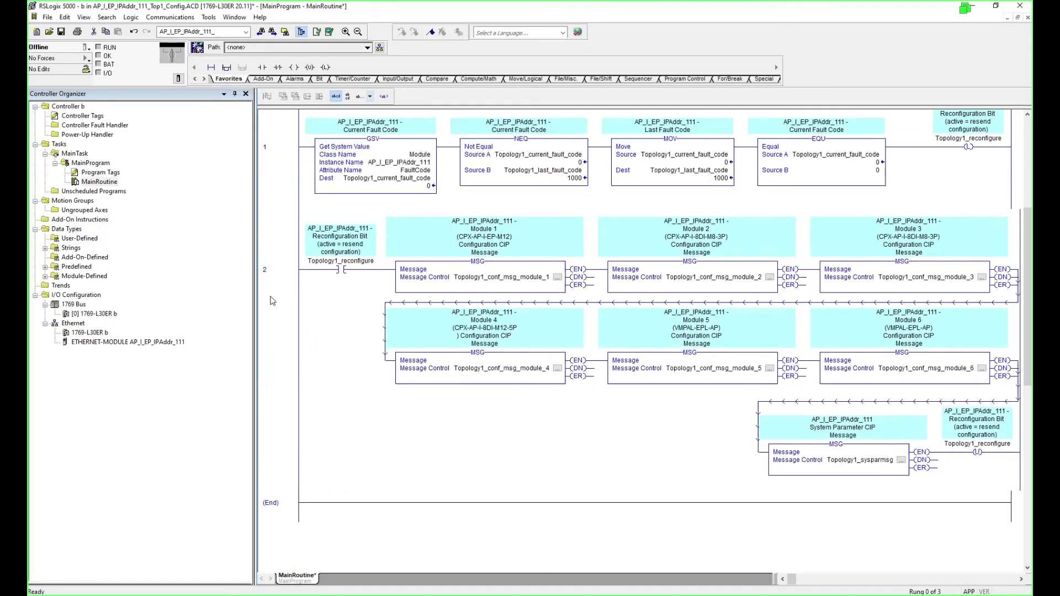
click(330, 428)
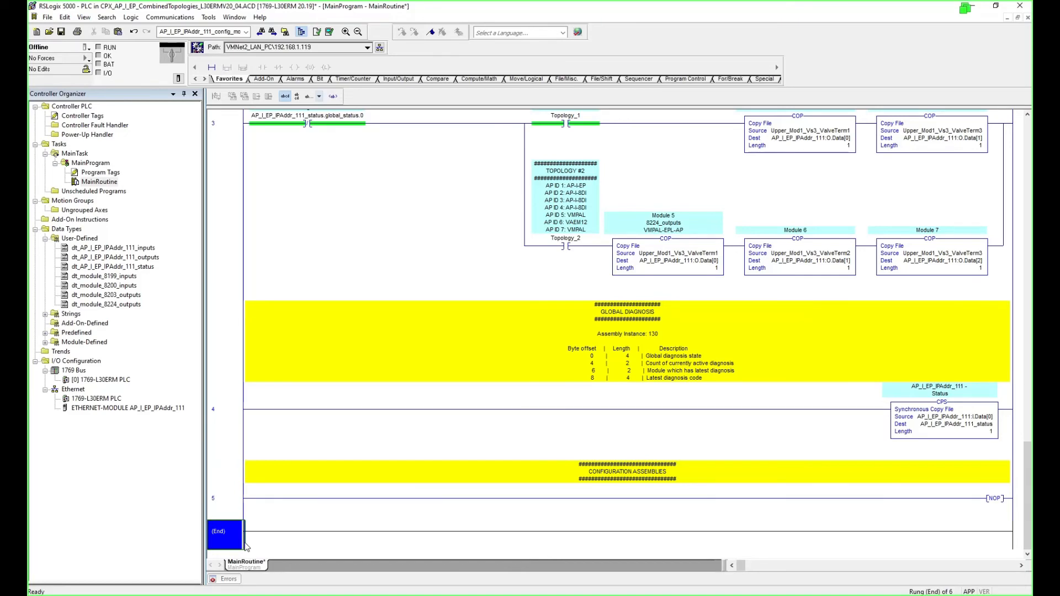
key(ctrl+v)
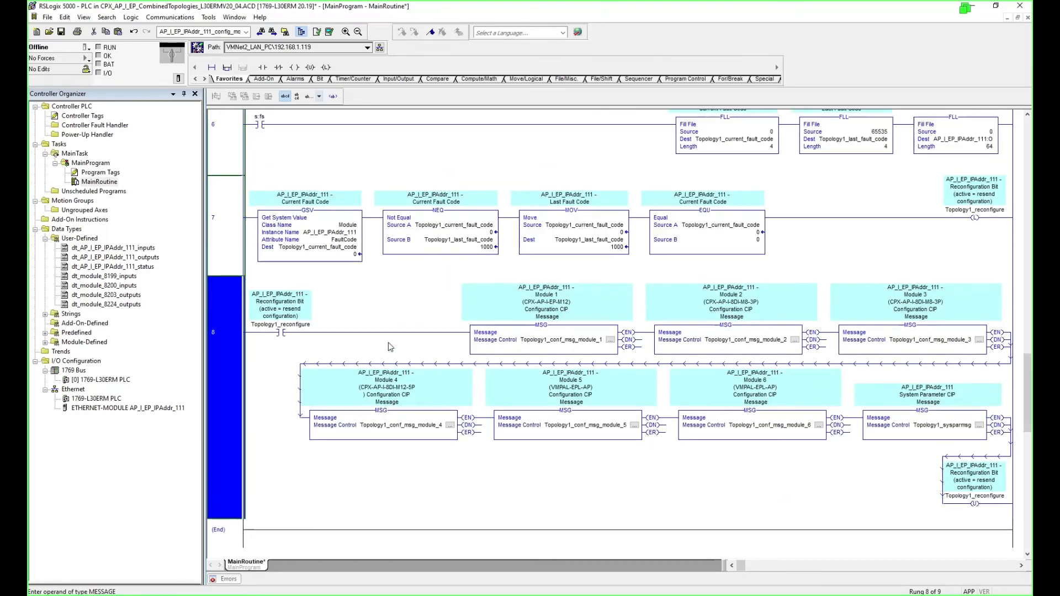
Review the pasted TOPOLOGY #1 rungs beneath the CONFIGURATION ASSEMBLIES rung and save the project.
scroll(389, 347, up, 3)
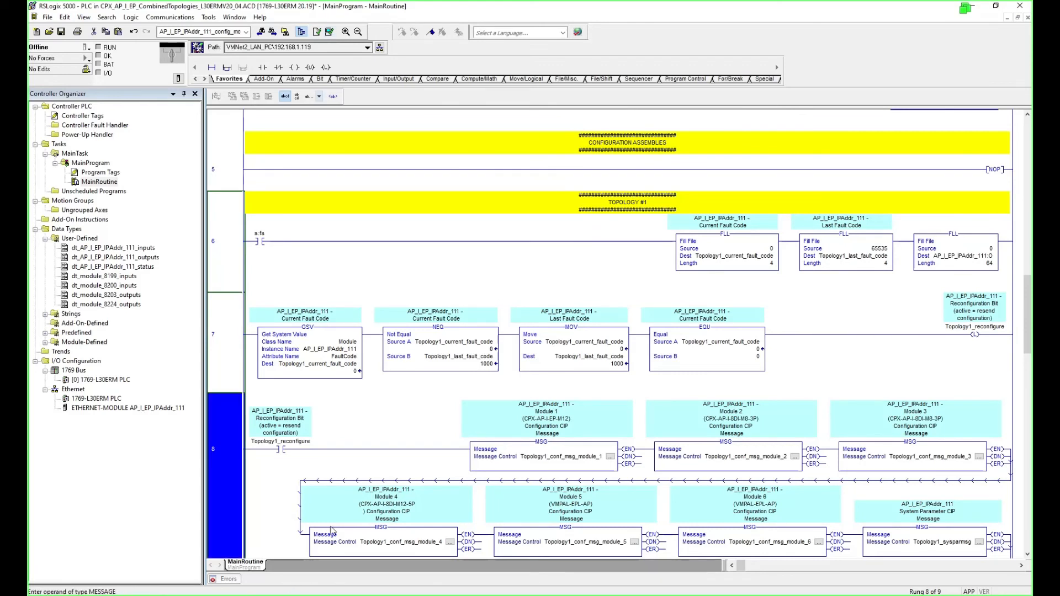
click(232, 261)
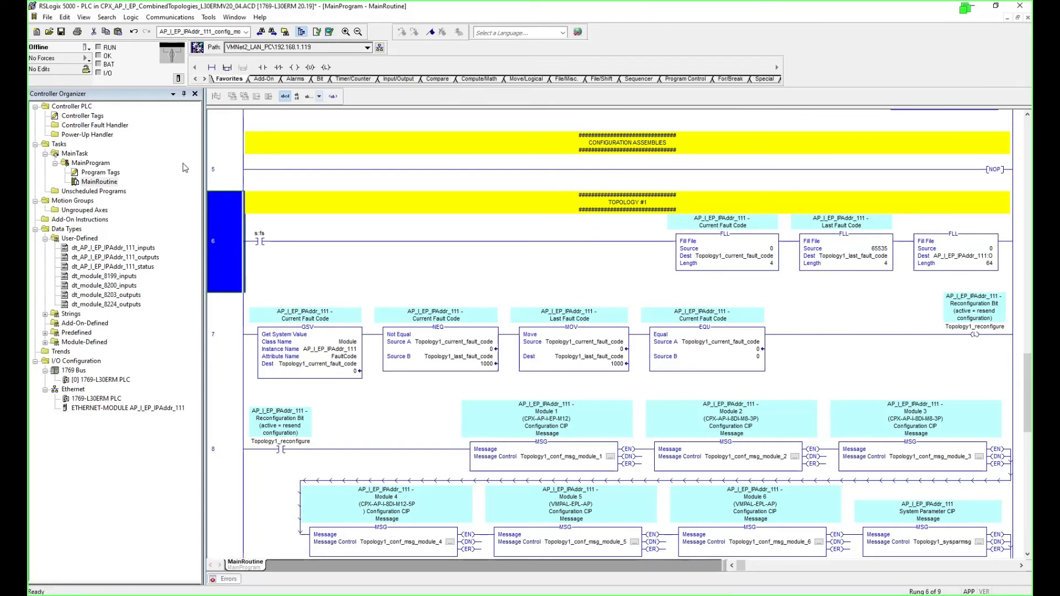
click(62, 32)
click(261, 459)
scroll(551, 491, down, 3)
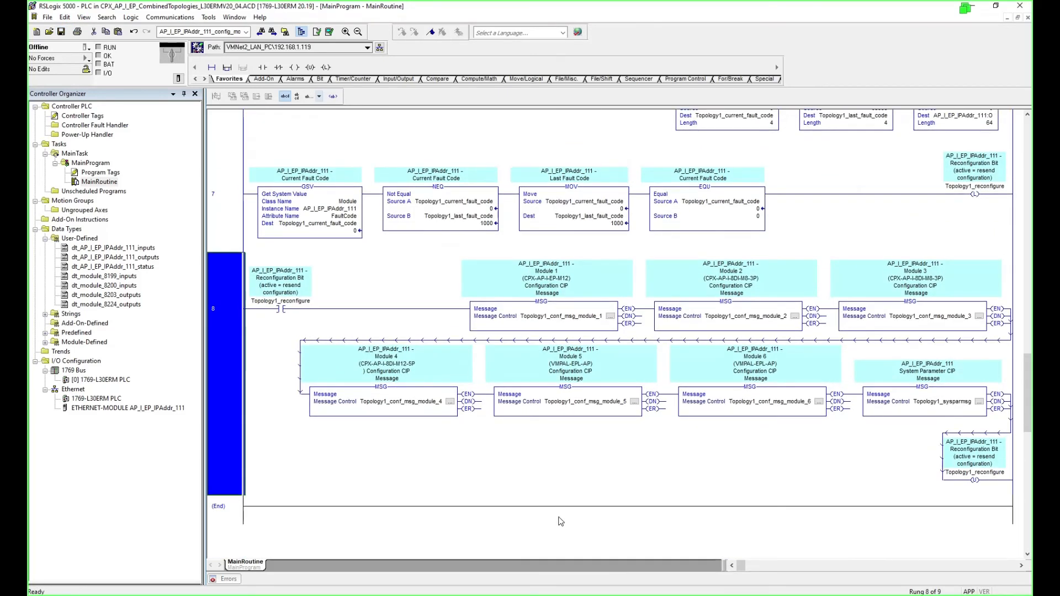
scroll(560, 521, down, 1)
Switch to Windows Photo Viewer and go through the layout images from Topology #1 to Topology #2.
key(alt+Tab)
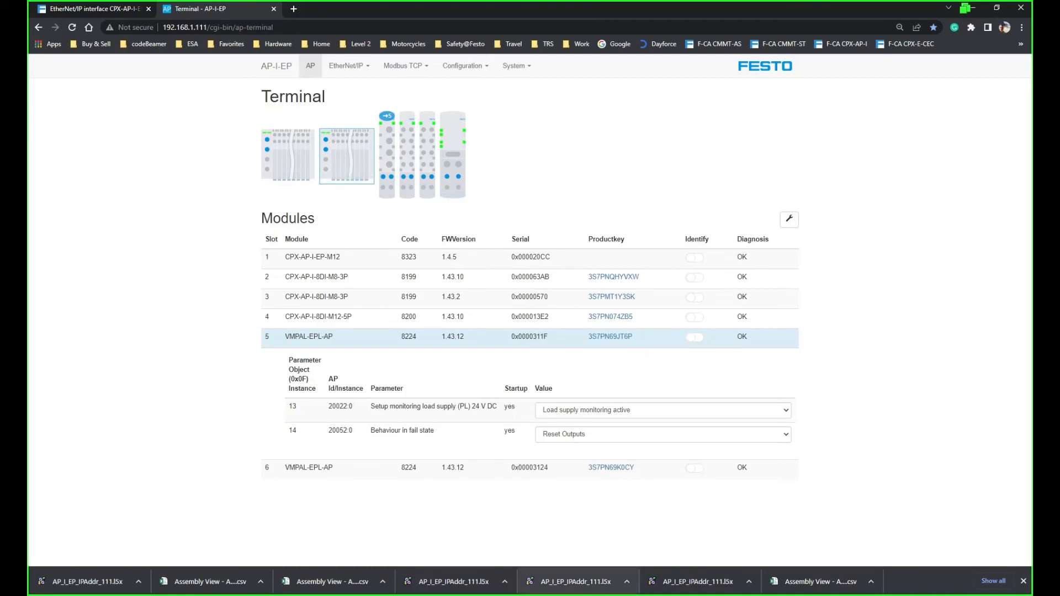
key(alt+Tab)
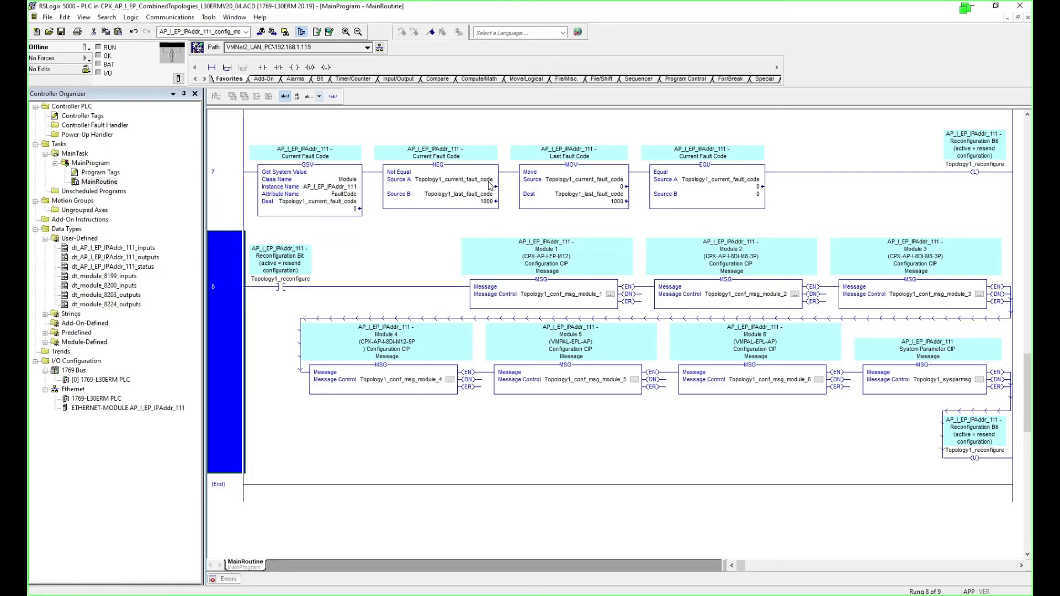
key(alt+Tab)
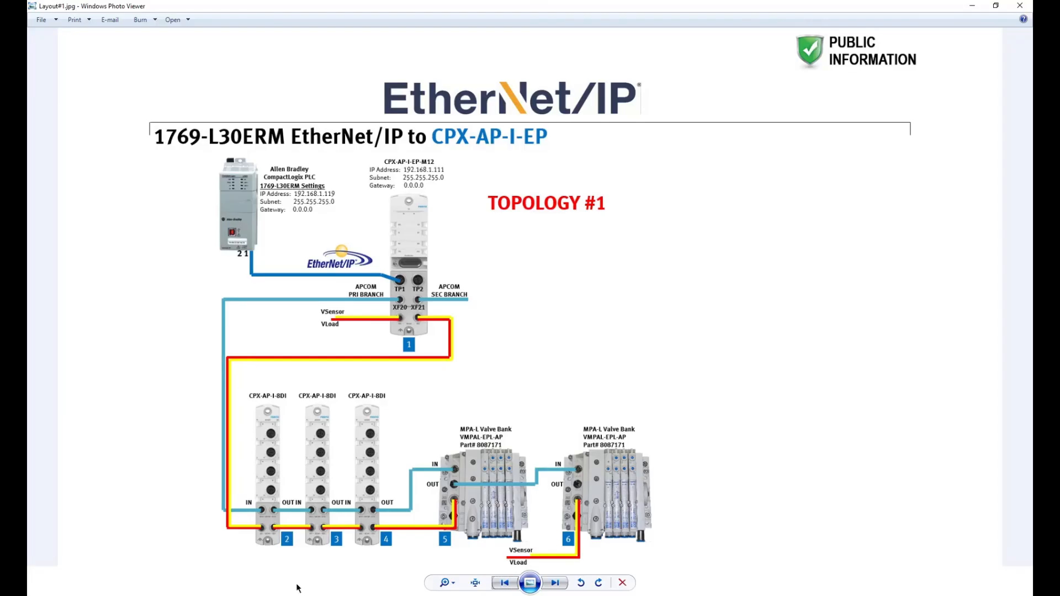
click(555, 582)
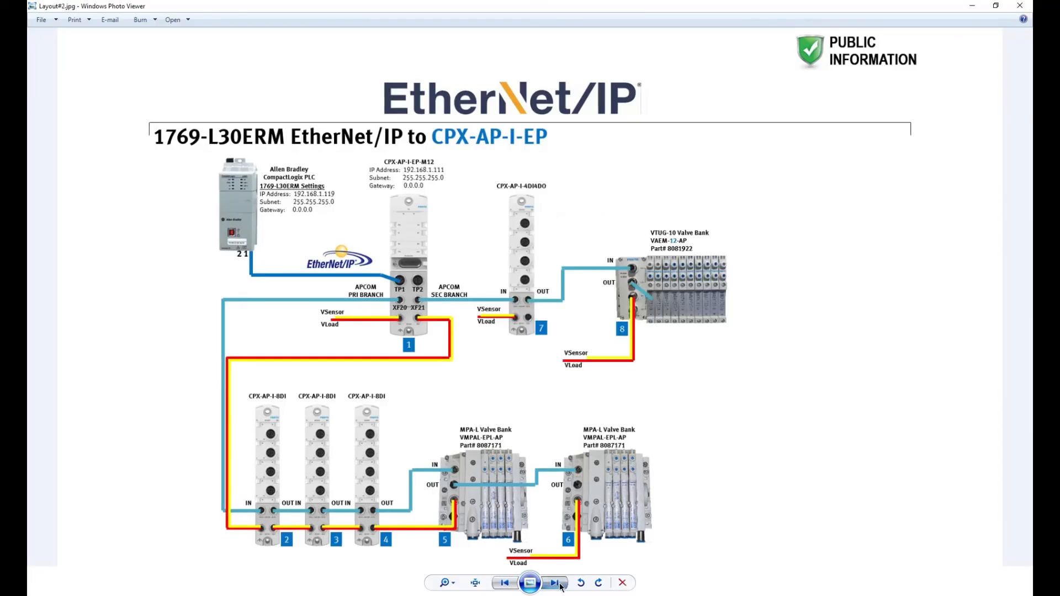
click(555, 583)
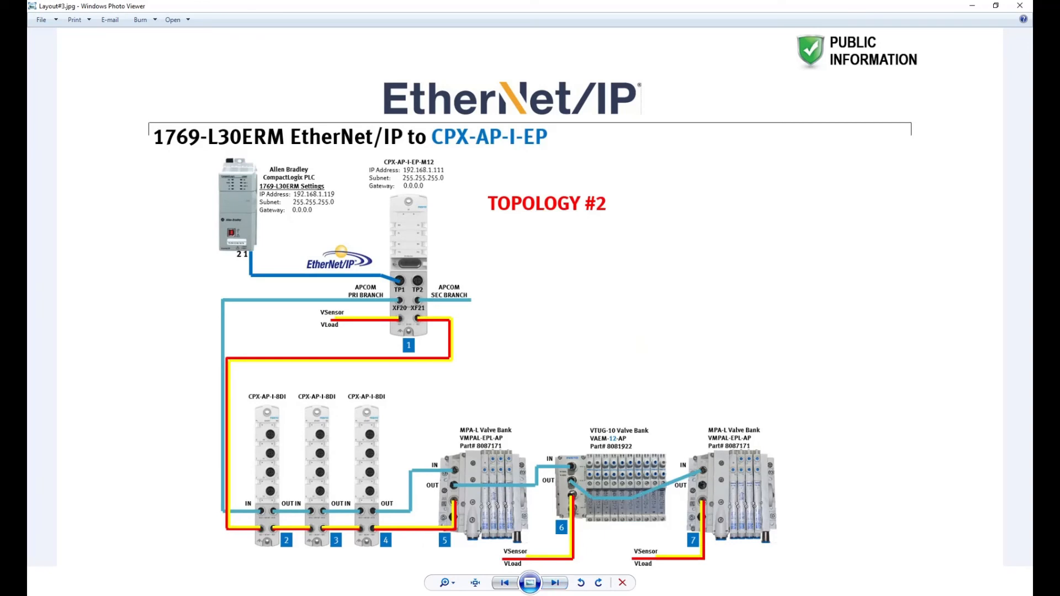
Switch to the AP-I-EP web server in the browser and refresh the Terminal page to check the Topology #2 modules.
mouse_move(582, 595)
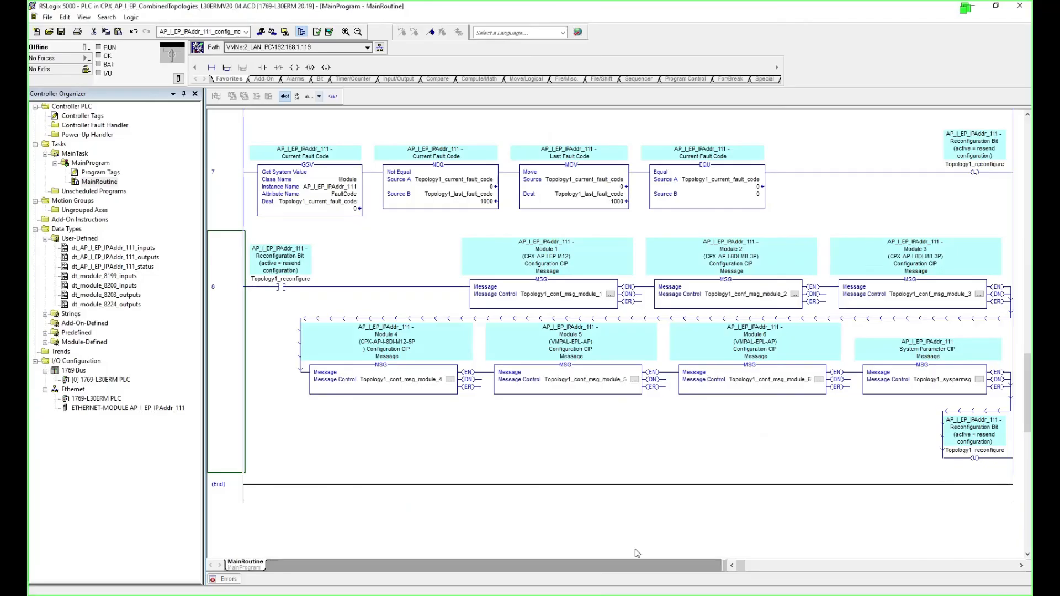
click(580, 558)
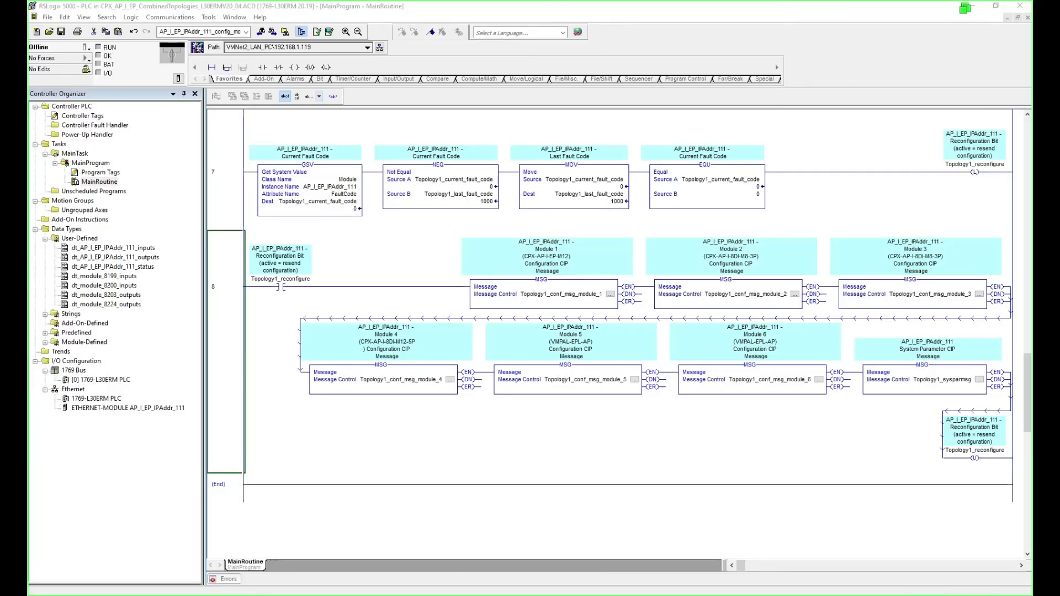
click(621, 585)
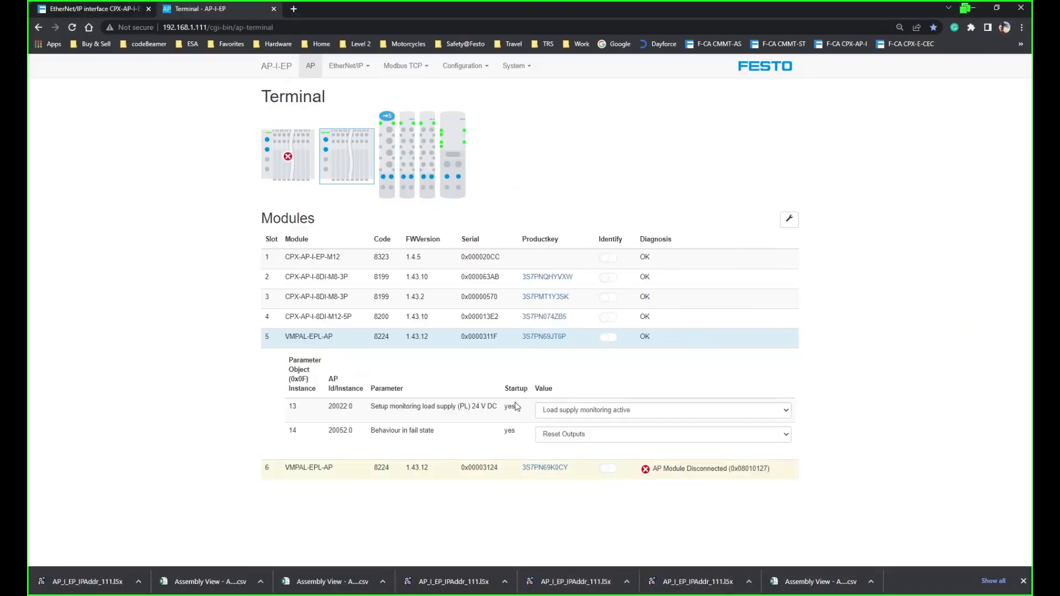
click(73, 28)
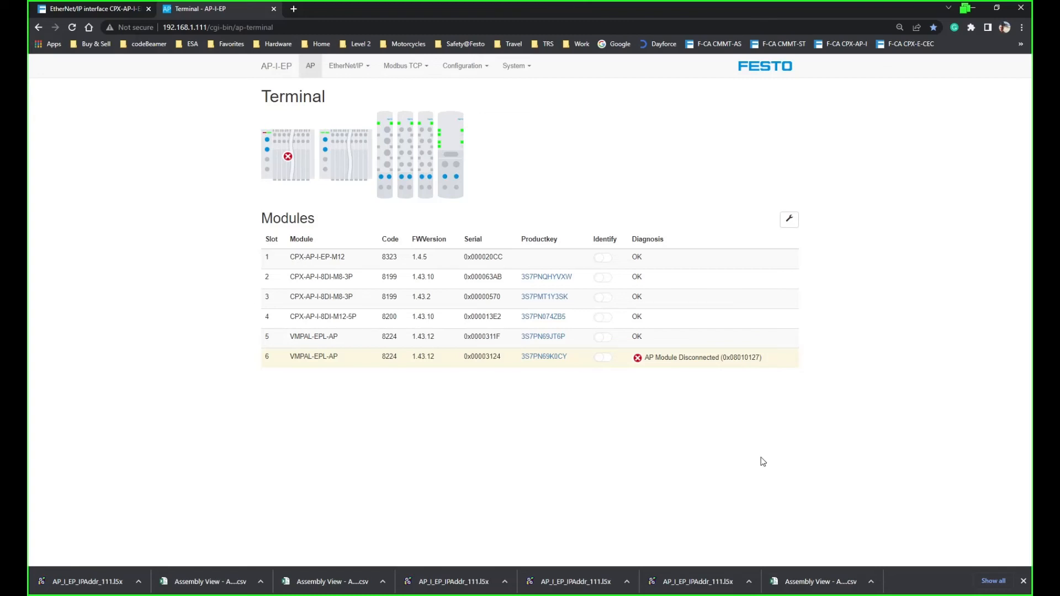
click(69, 29)
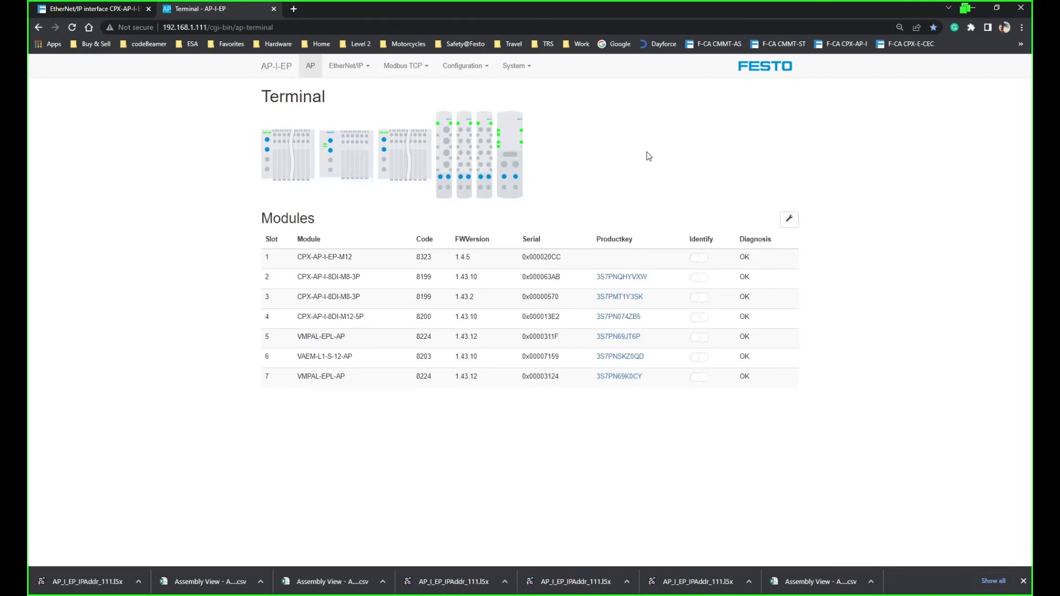
Open the Rockwell L5X Project export page and set the I/O Assembly to Fixed assembly length with DINT datatype.
click(350, 69)
click(347, 111)
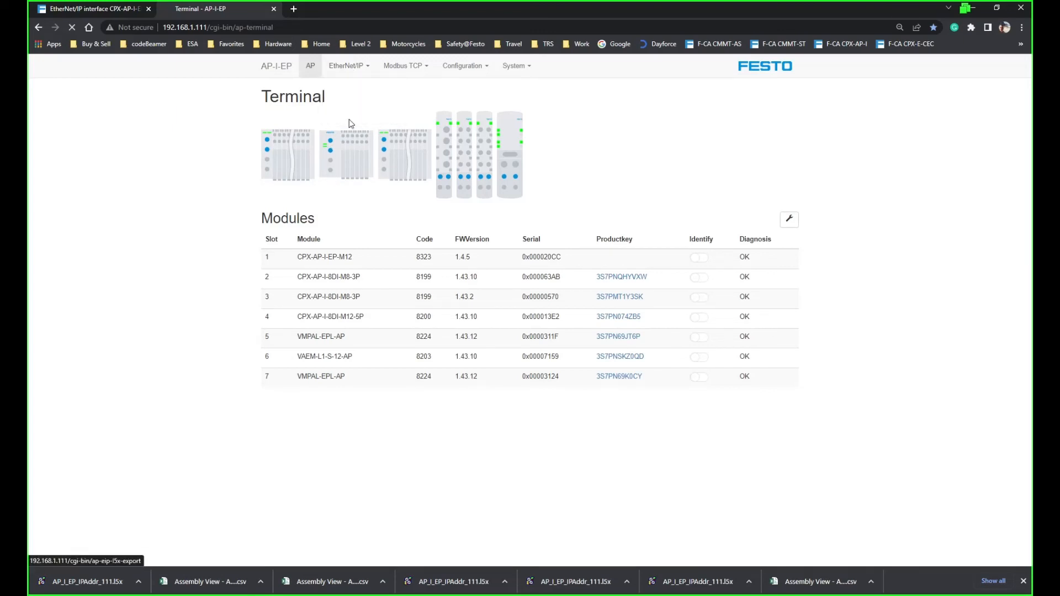
click(509, 143)
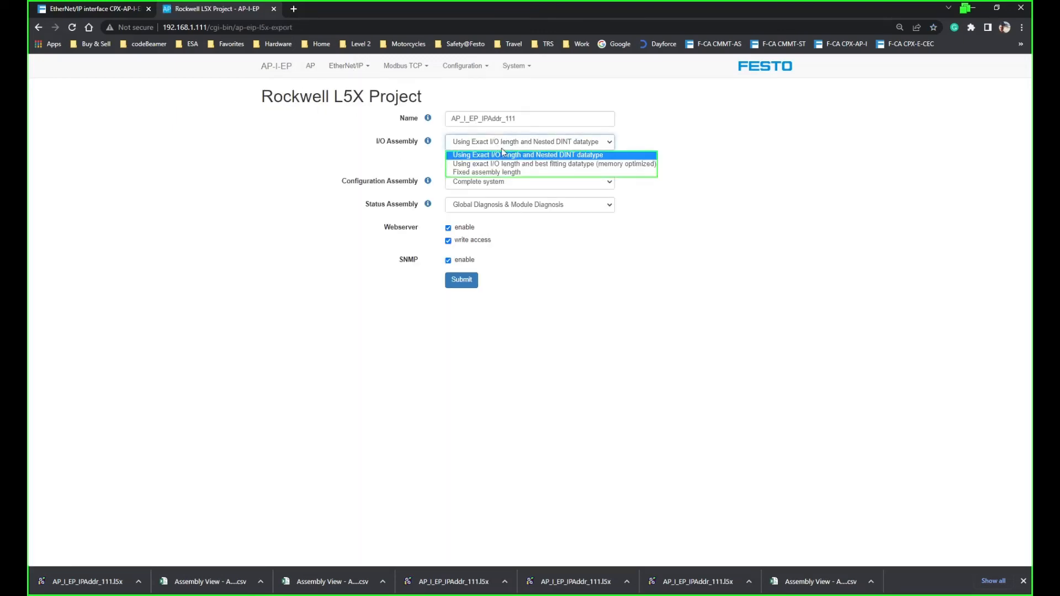
click(489, 174)
click(519, 175)
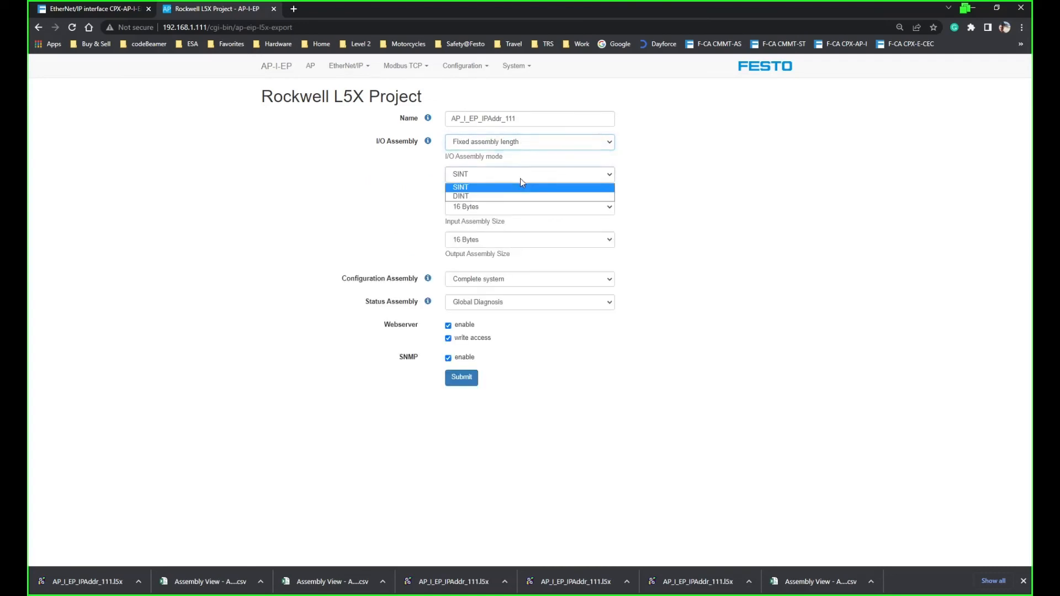
click(495, 197)
Set the Configuration Assembly to Module specific for Modules 1 to 7, and generate and save AP_I_EP_IPAddr_111.l5x.
click(544, 280)
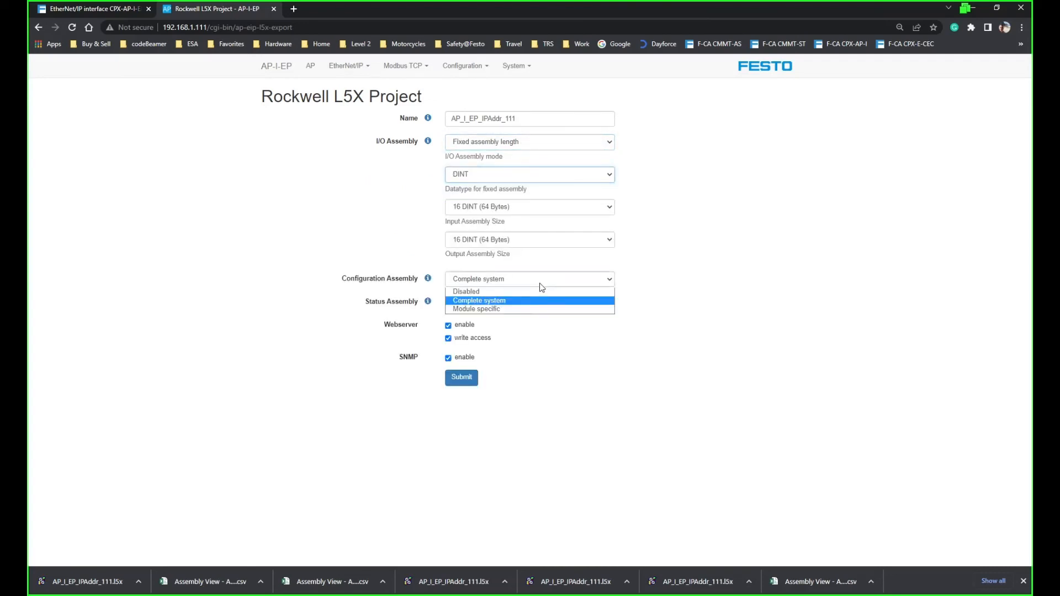
click(497, 307)
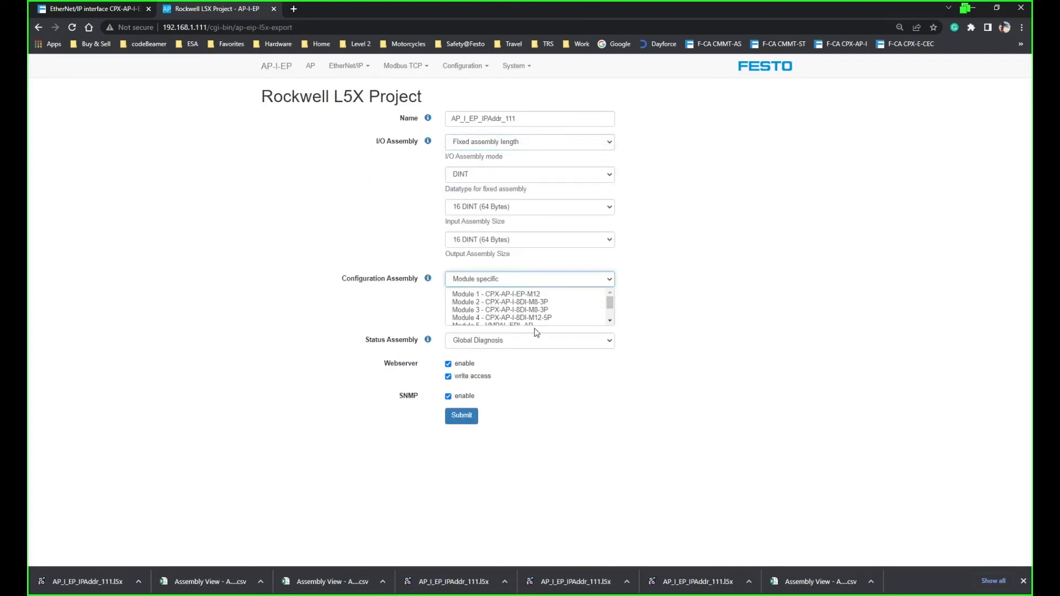
click(520, 296)
drag(612, 304, 612, 321)
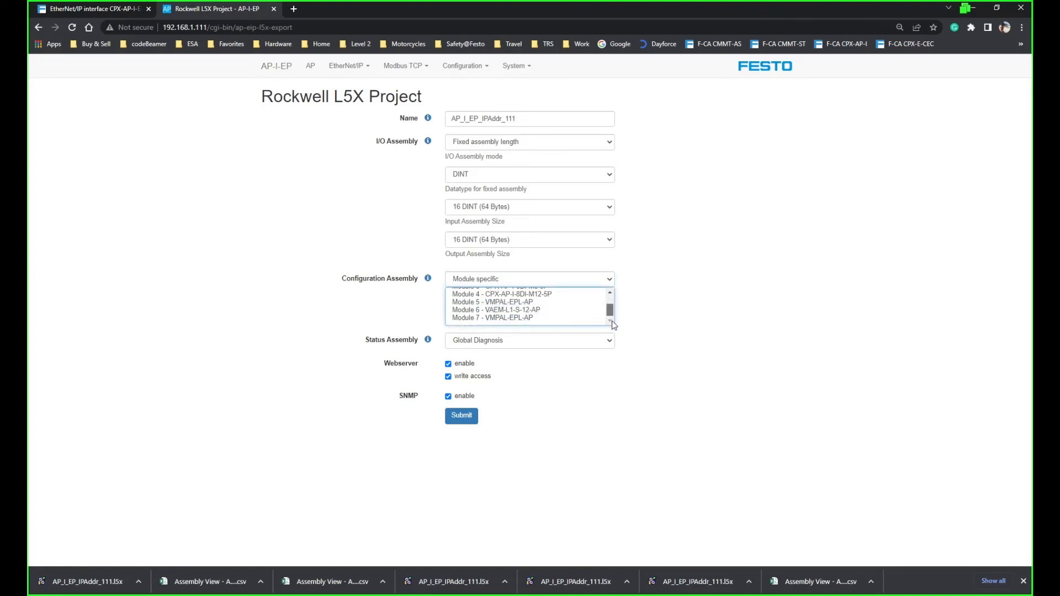
shift+click(519, 323)
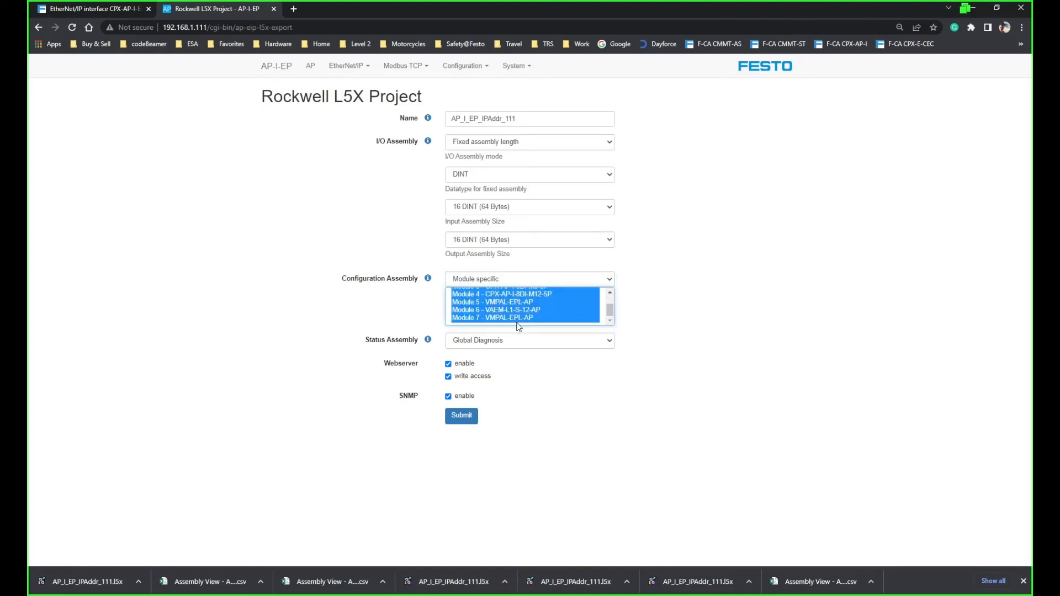
click(468, 423)
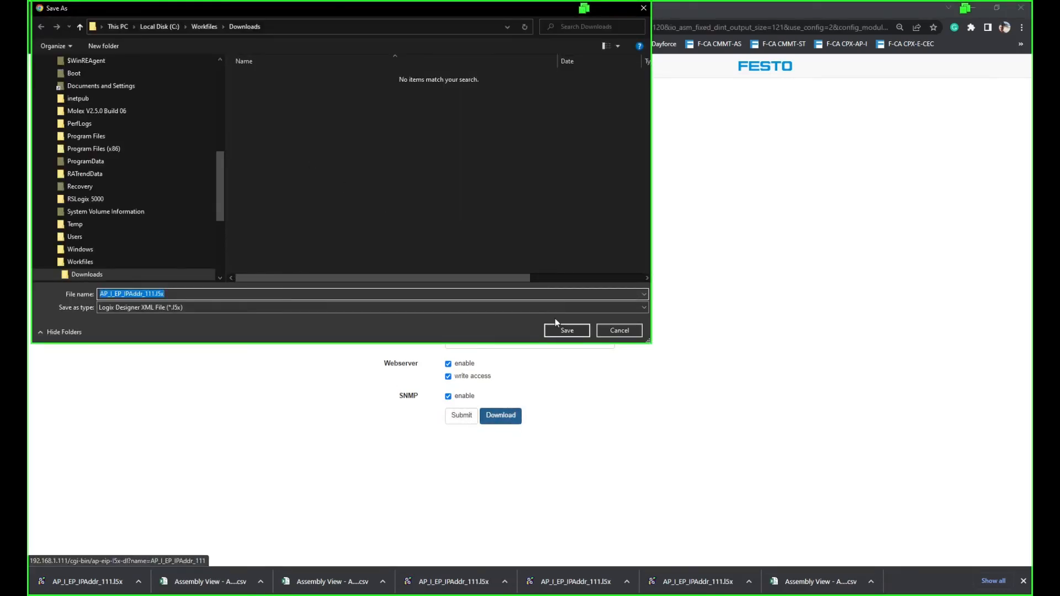
click(561, 332)
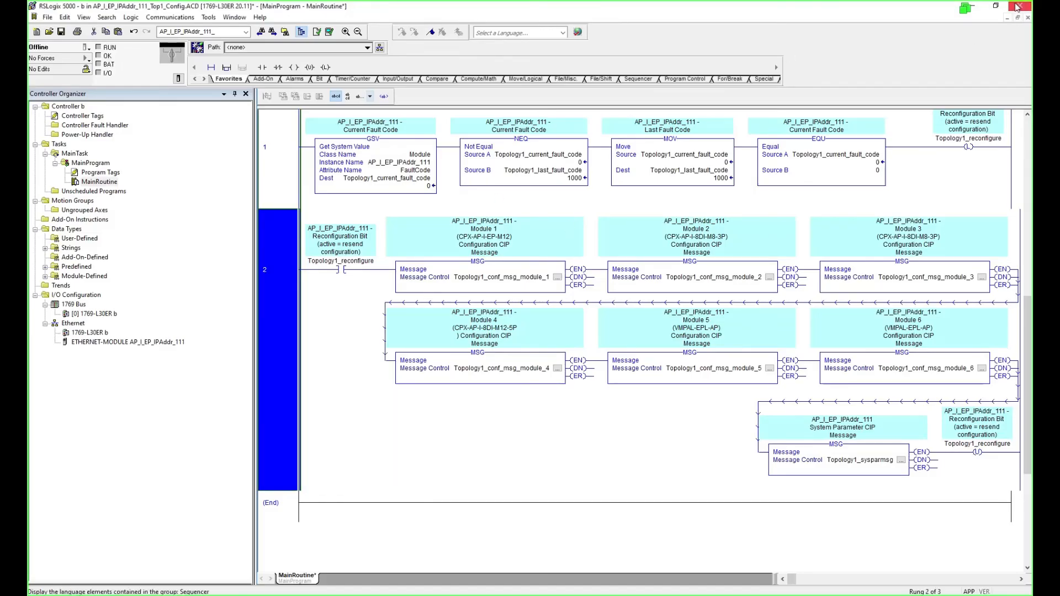
In RSLogix 5000, save and close the Top1_Config project and open the exported AP_I_EP_IPAddr_111.l5x from the 099 PLC folder.
click(1022, 6)
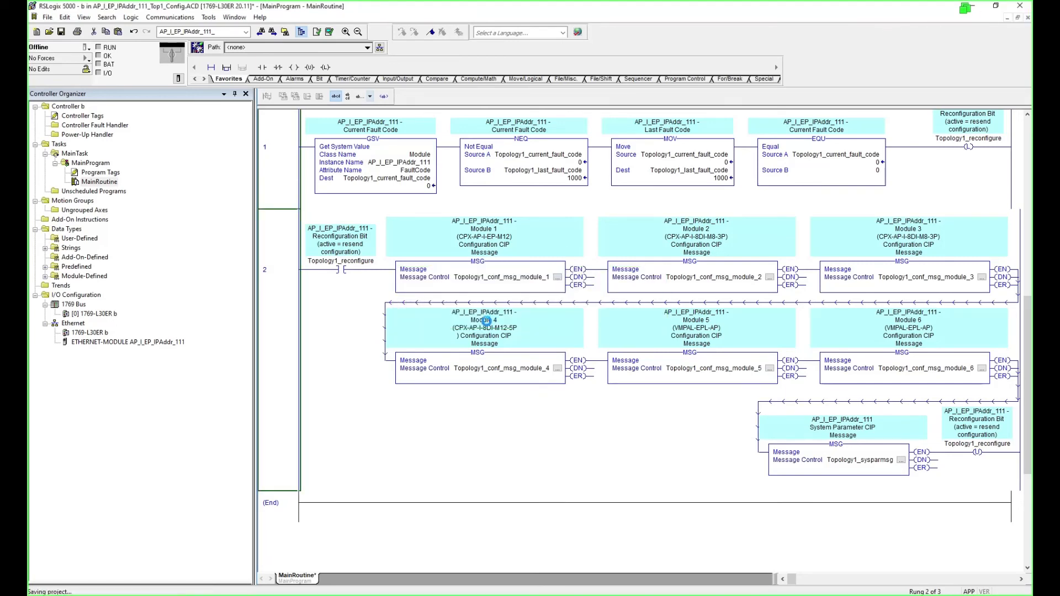
click(501, 317)
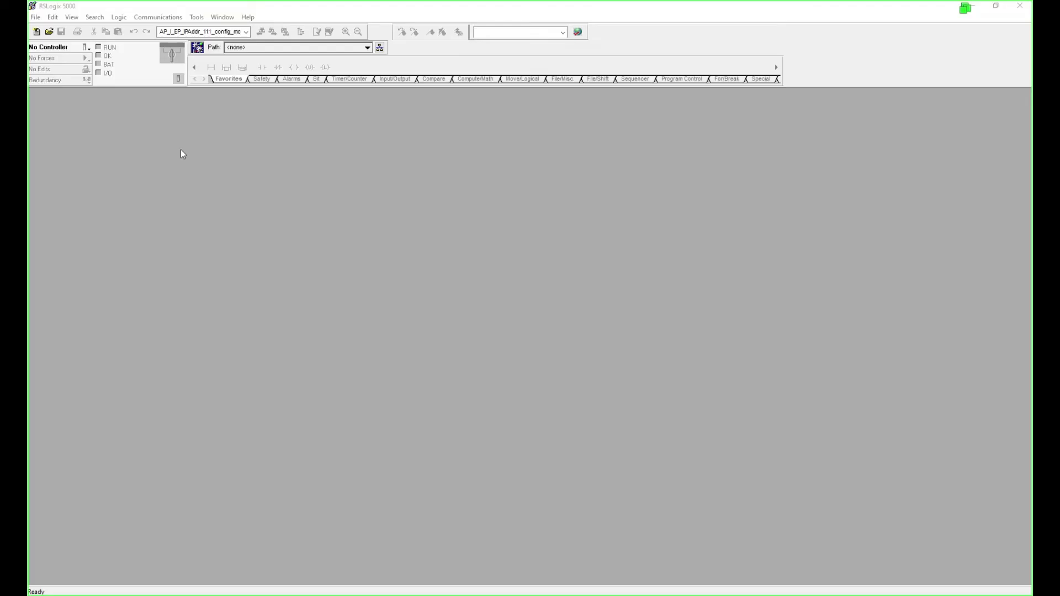
click(49, 32)
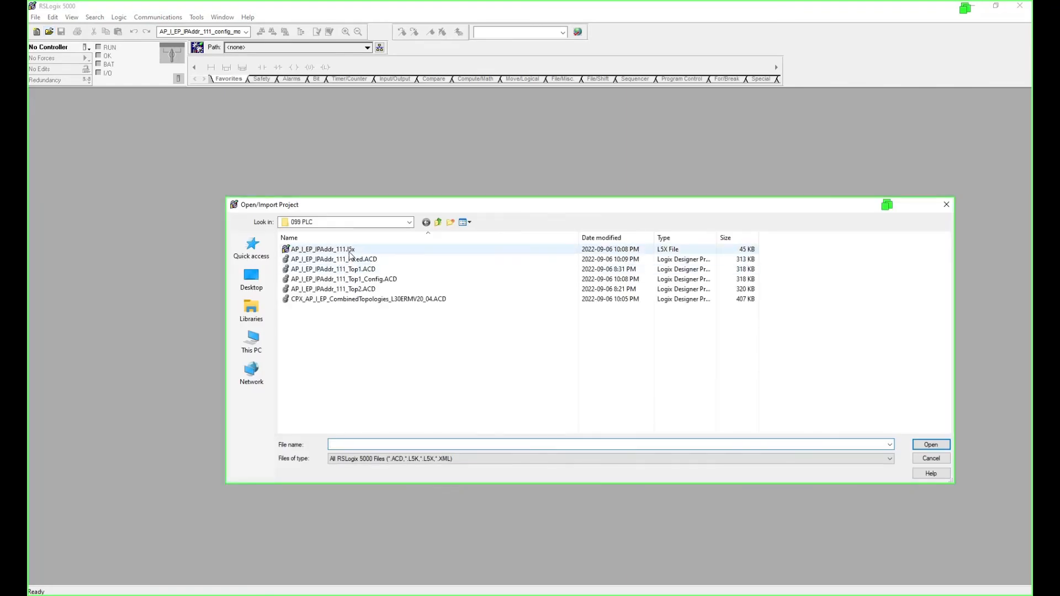
click(350, 249)
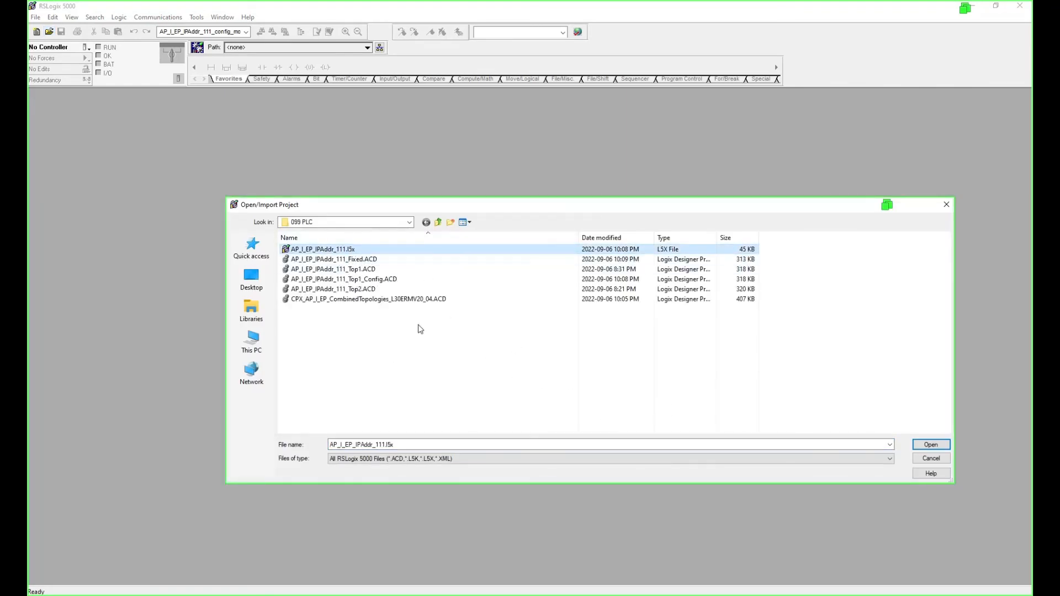
click(365, 281)
click(373, 284)
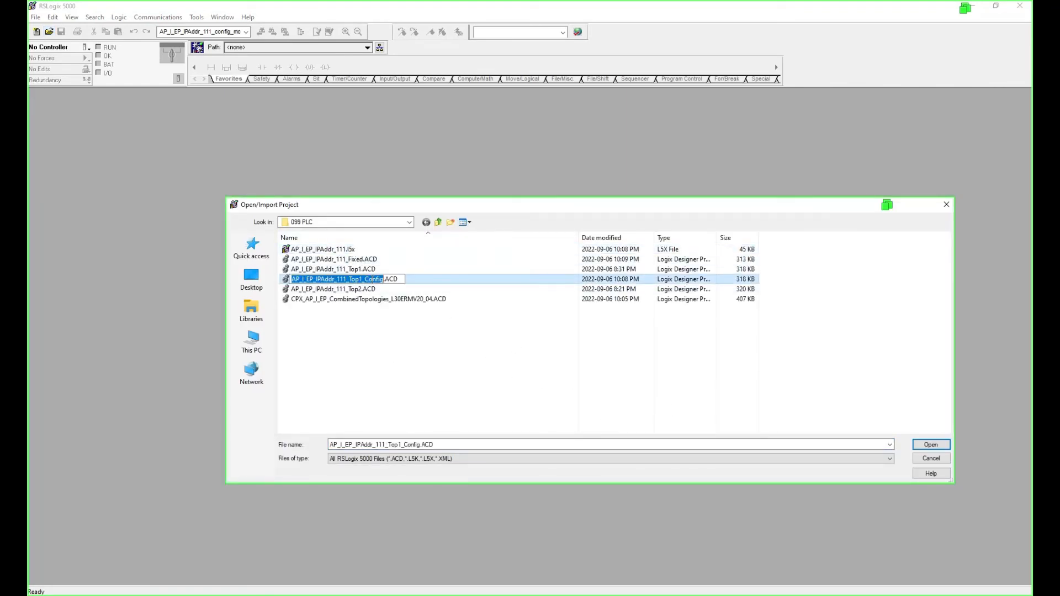
click(364, 351)
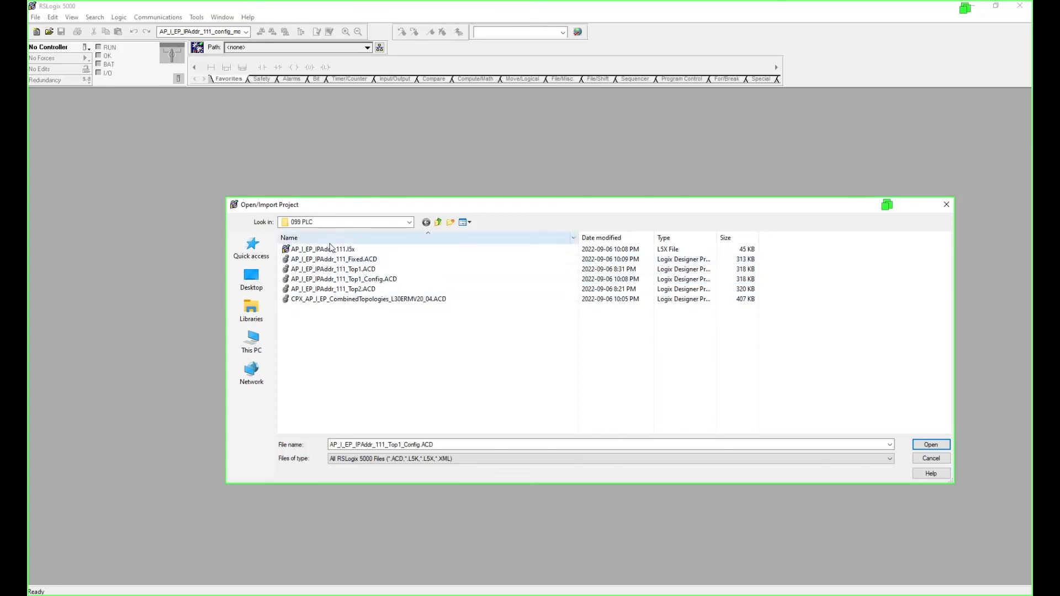
click(330, 252)
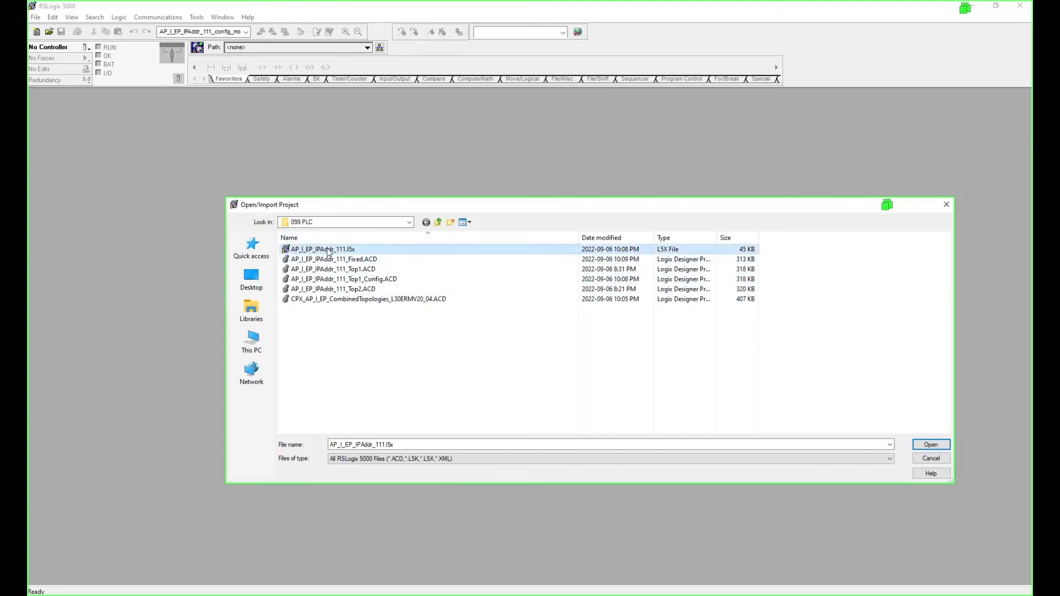
click(929, 445)
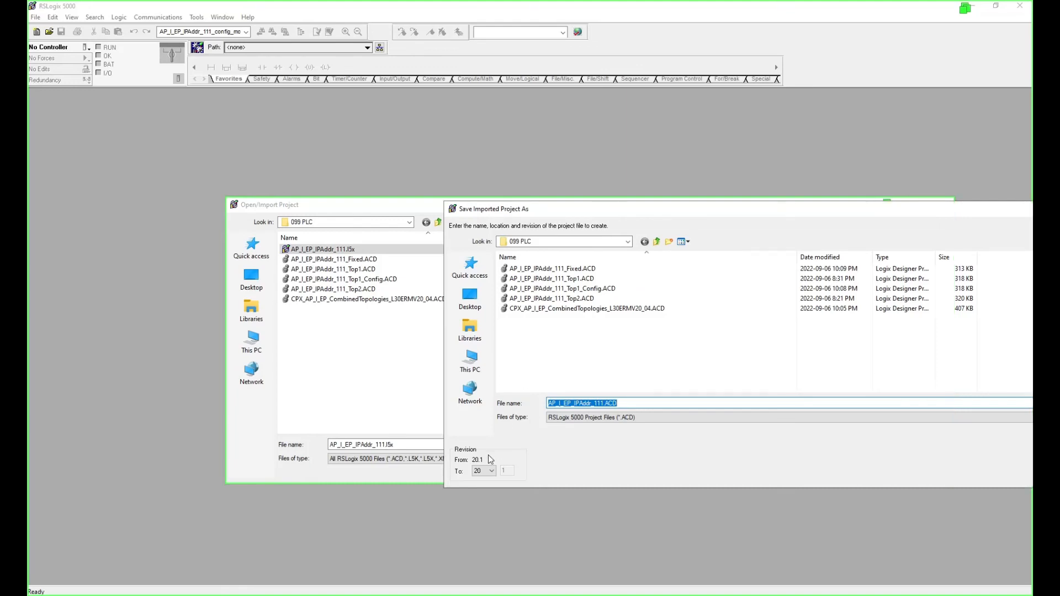
Import the L5X file as a new project named AP_I_EP_IPAddr_111_Top2_Config.ACD.
drag(595, 210, 326, 99)
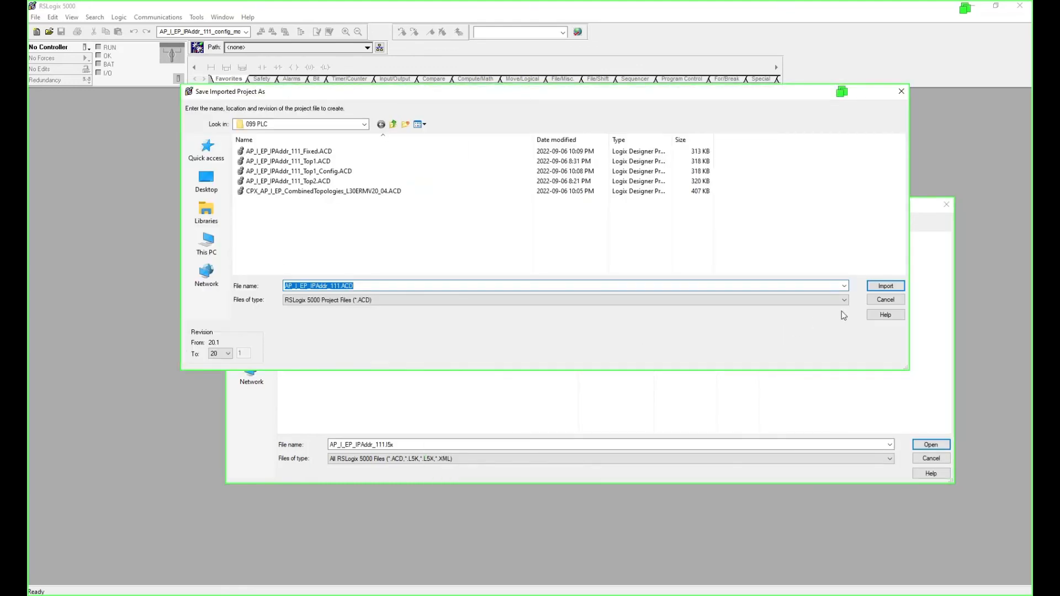
click(339, 287)
text(_Top1_Config)
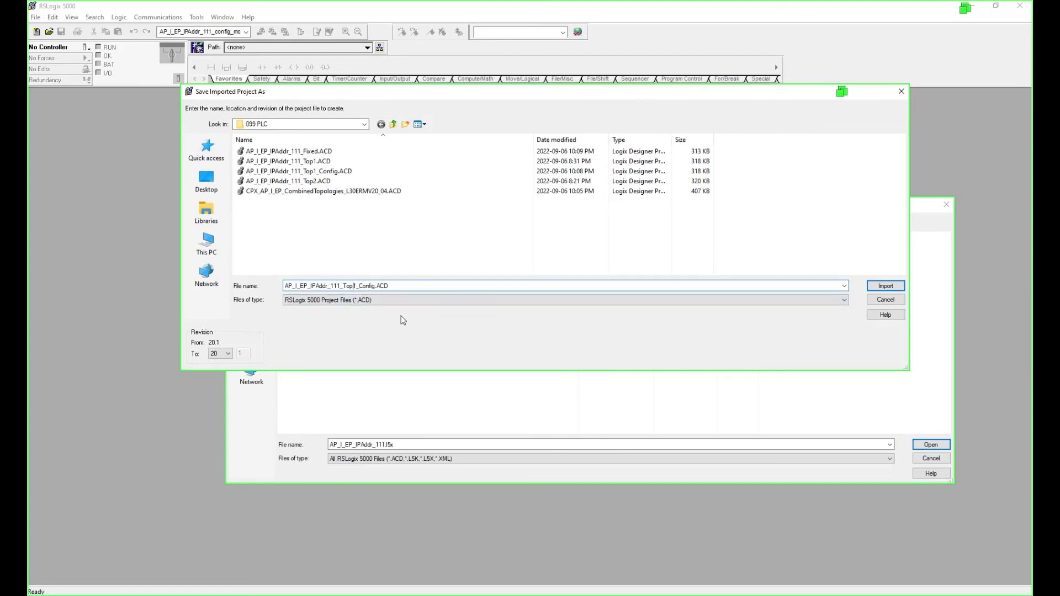
key(BackSpace)
text(2)
click(886, 287)
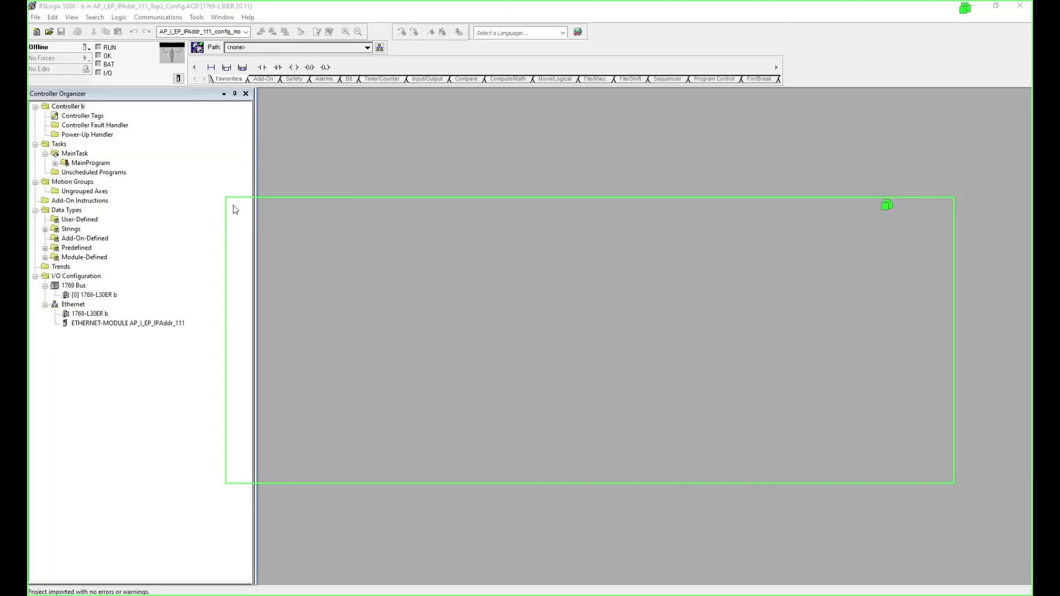
Open the MainRoutine of MainProgram and review its rungs down to the module configuration messages in rung 2.
click(55, 163)
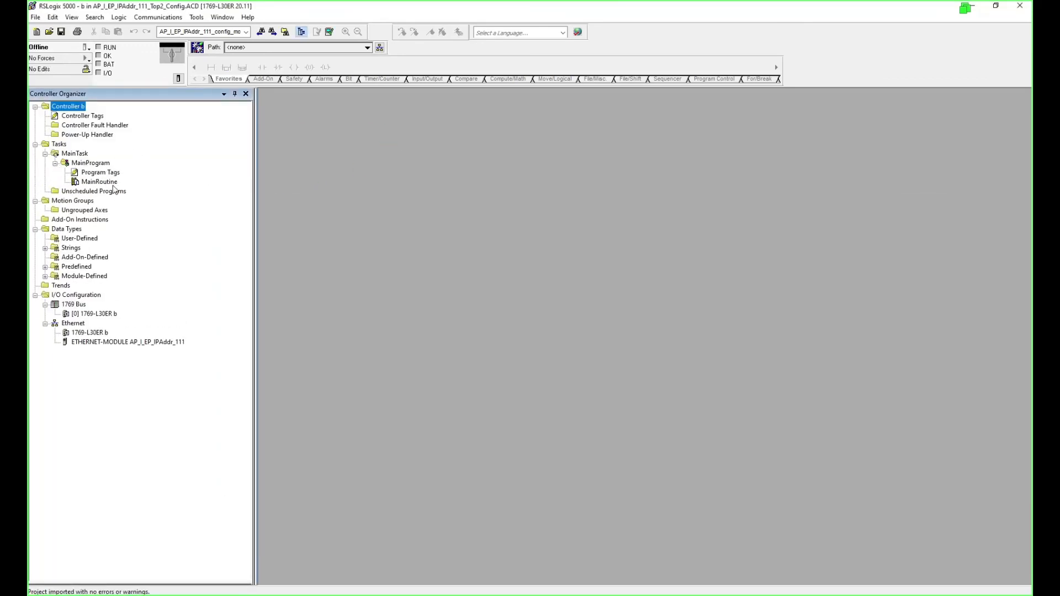
double_click(100, 182)
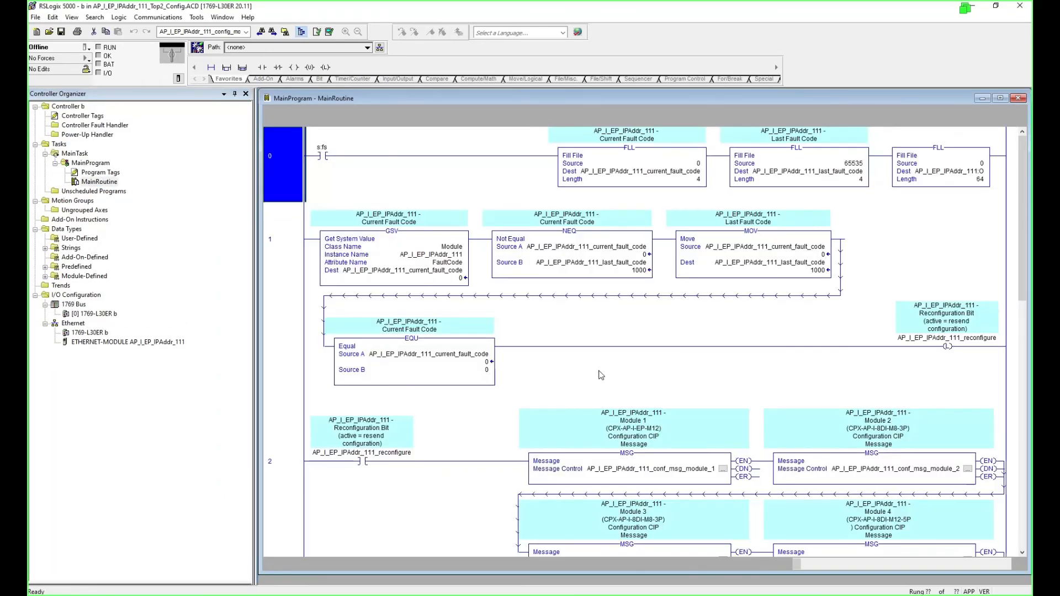
scroll(921, 497, down, 5)
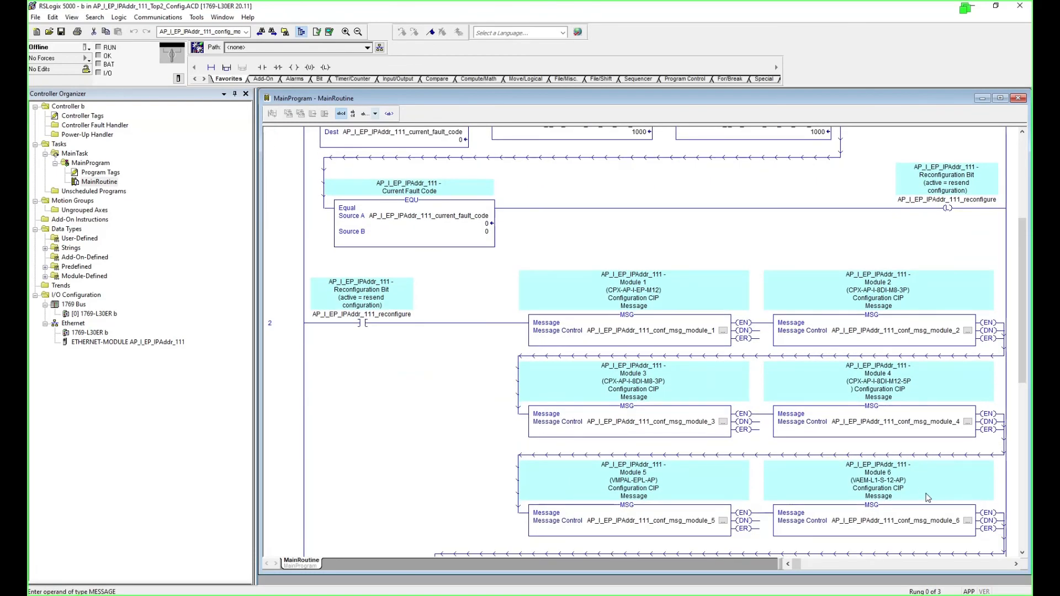
scroll(952, 531, down, 3)
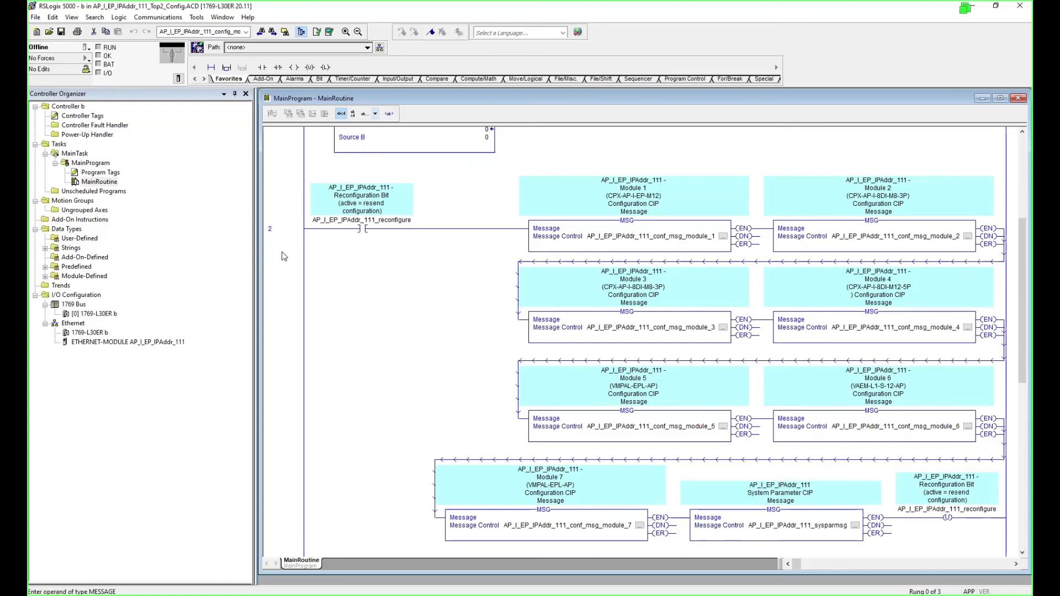
Open the Controller Tags in edit mode and maximize the tag window.
click(91, 117)
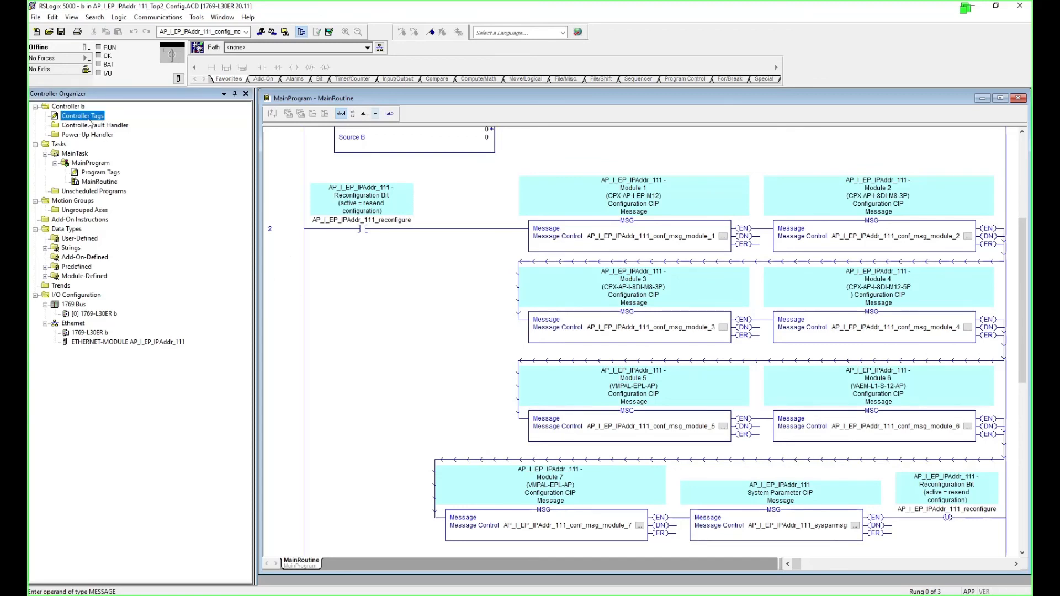
double_click(92, 117)
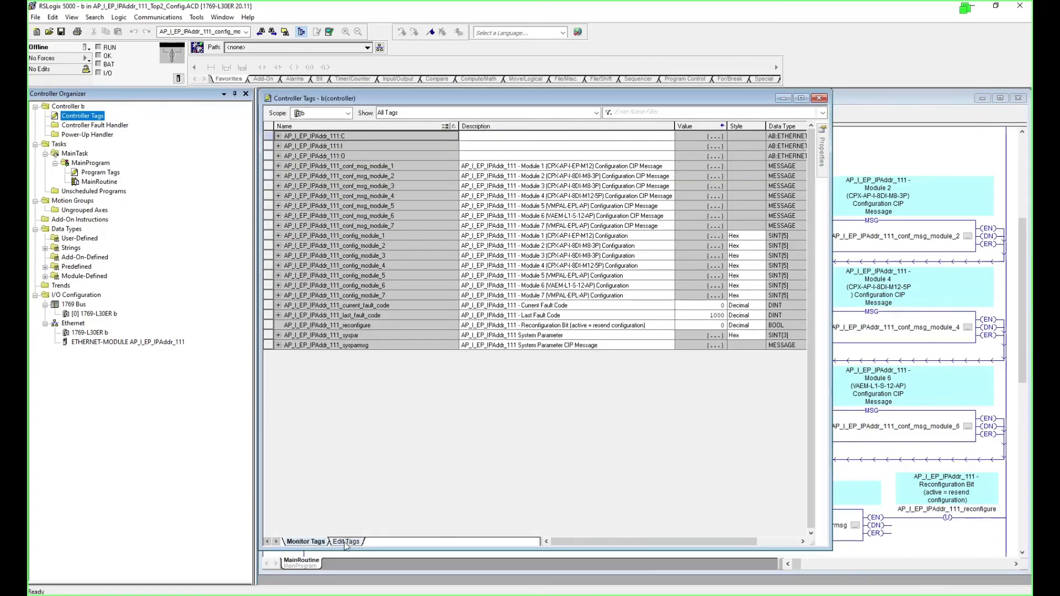
click(346, 542)
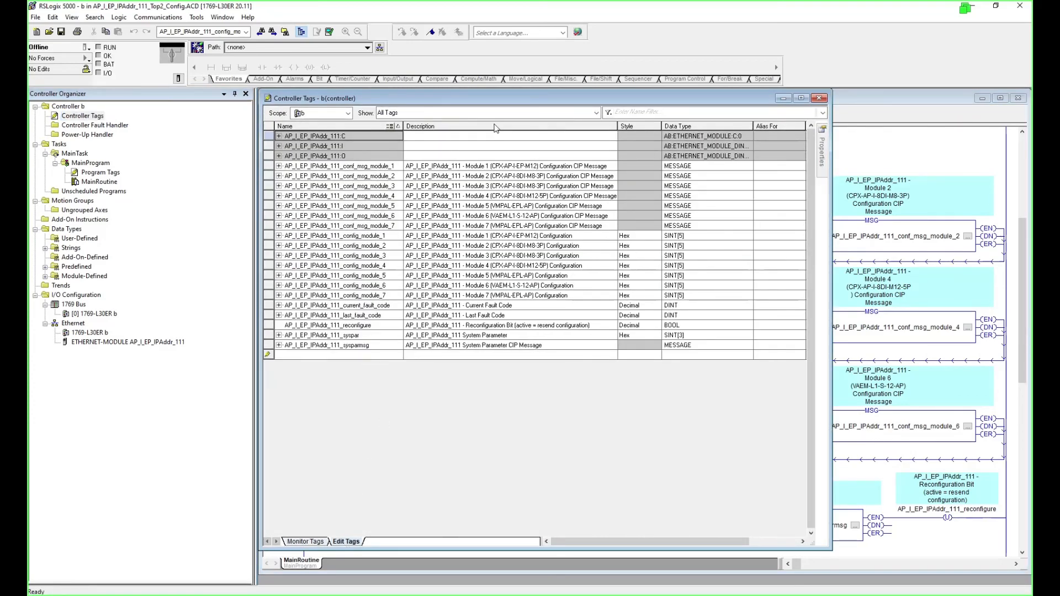
double_click(773, 100)
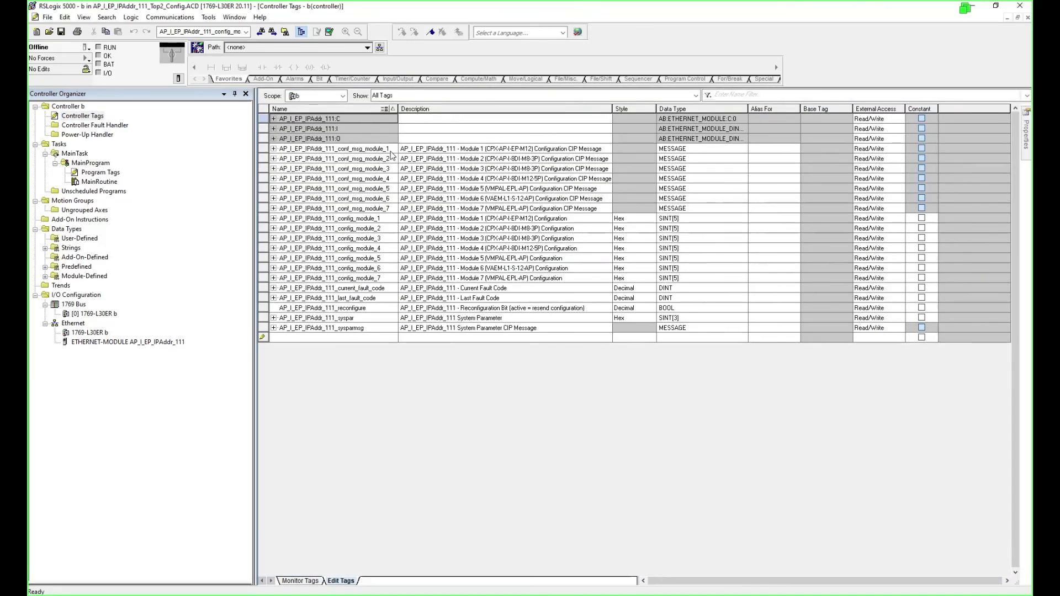
Replace every occurrence of "AP_I_EP_IPAddr_111_" with "Topology2_" in the controller tags.
click(329, 149)
drag(338, 149, 232, 151)
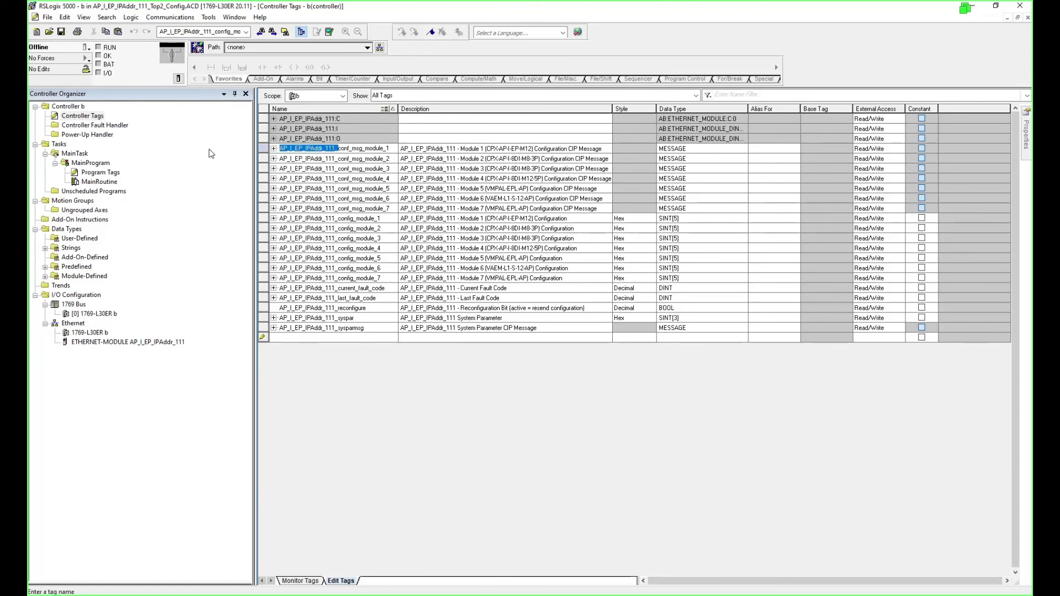
key(ctrl+h)
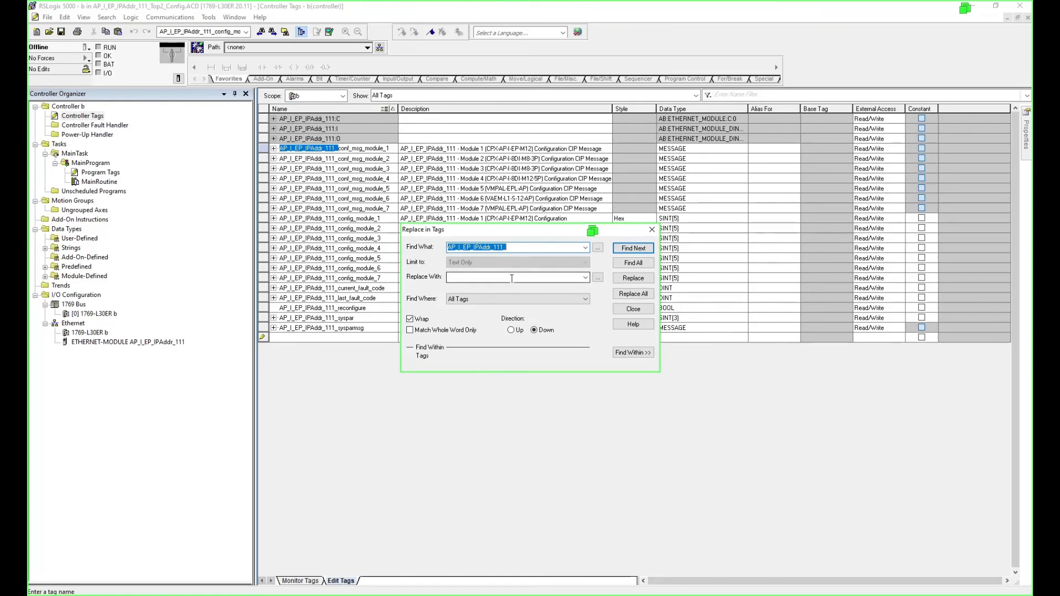
click(512, 278)
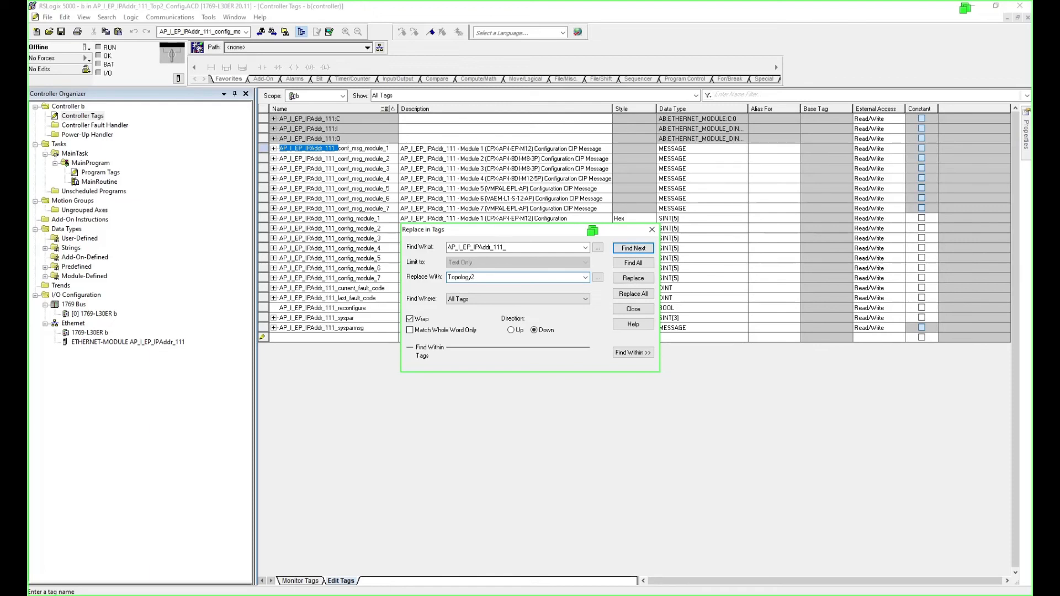
click(636, 294)
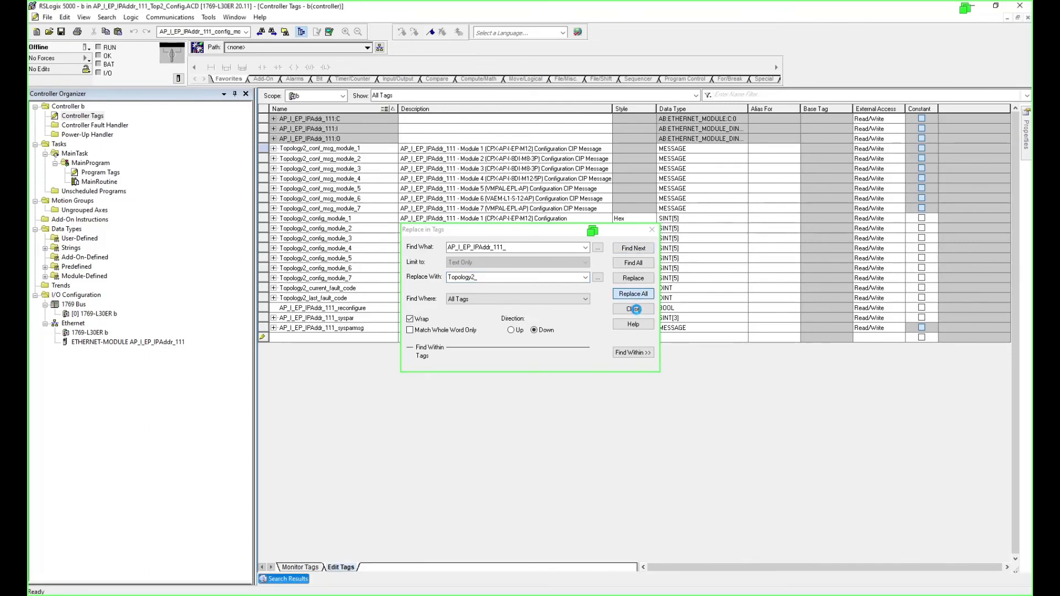
click(635, 309)
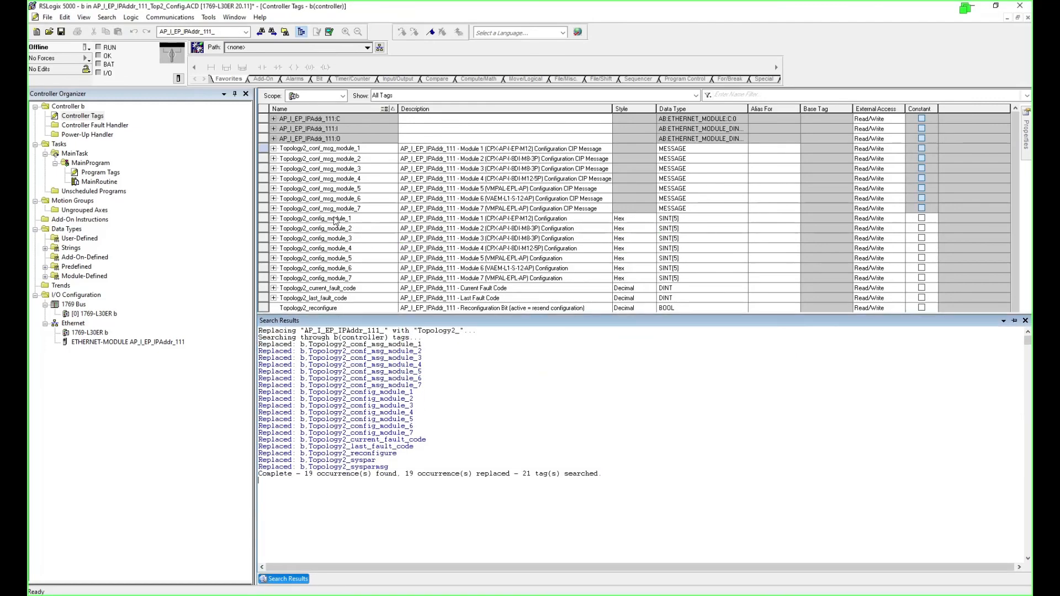
Copy all Topology2_ tags from the Top2 configuration project and paste them at the end of the combined-topologies project's Controller Tags.
drag(311, 312, 304, 397)
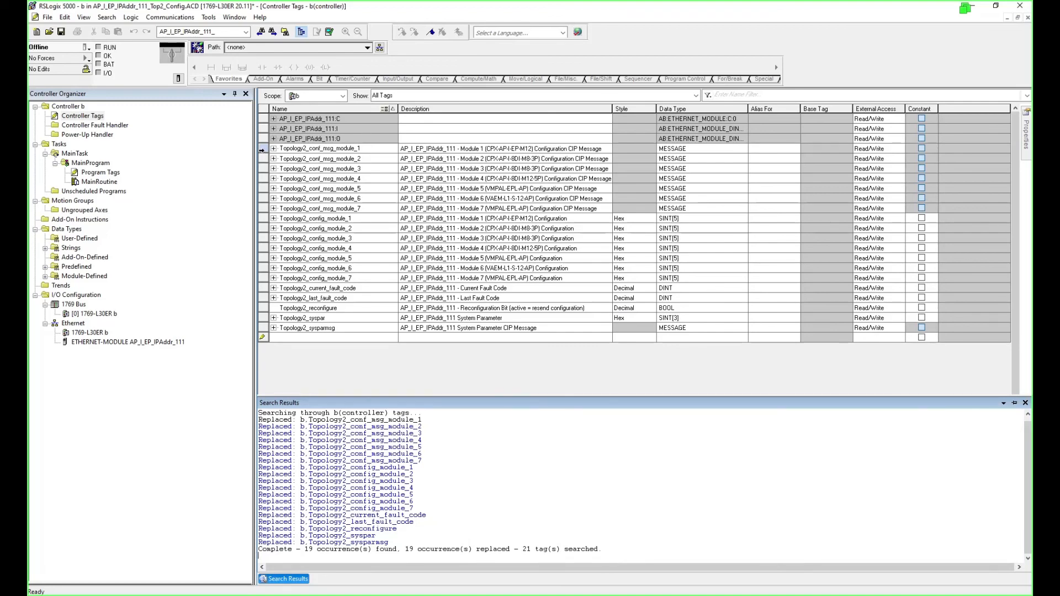
drag(262, 149, 255, 322)
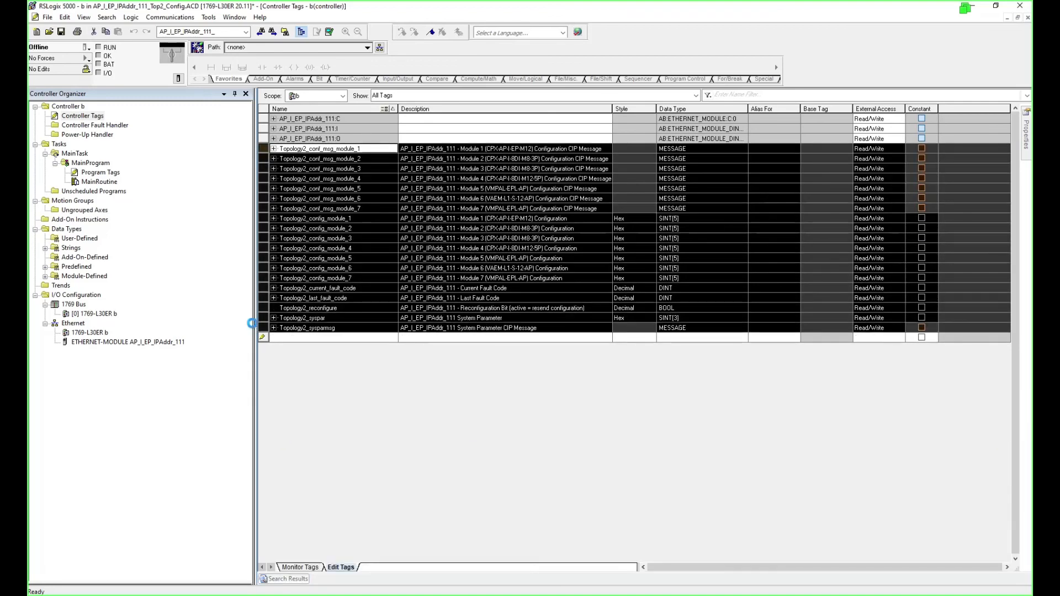
key(alt+Tab)
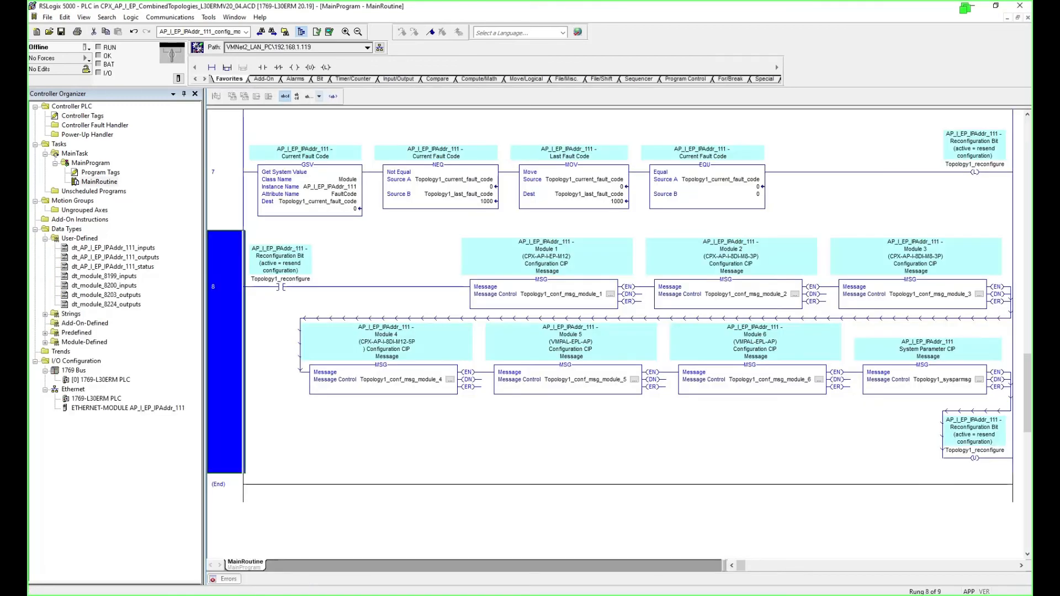
double_click(82, 116)
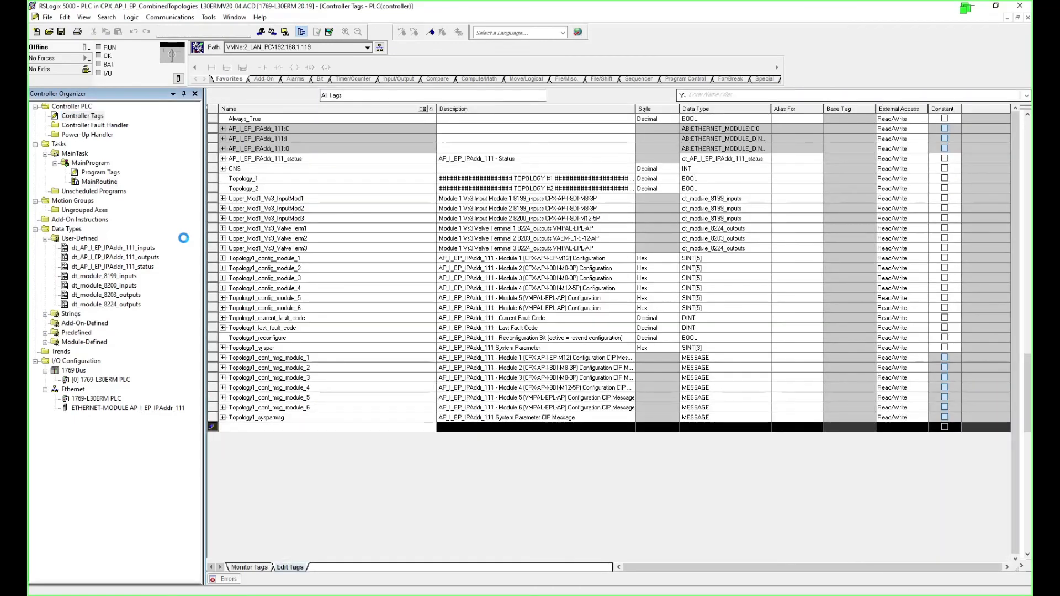
click(290, 567)
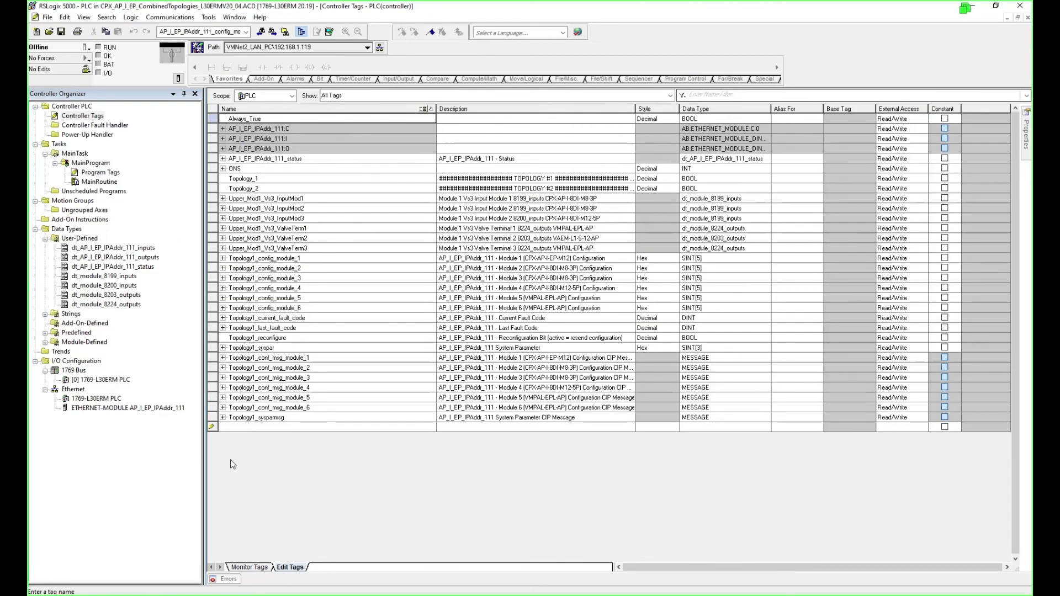
click(238, 428)
key(ctrl+v)
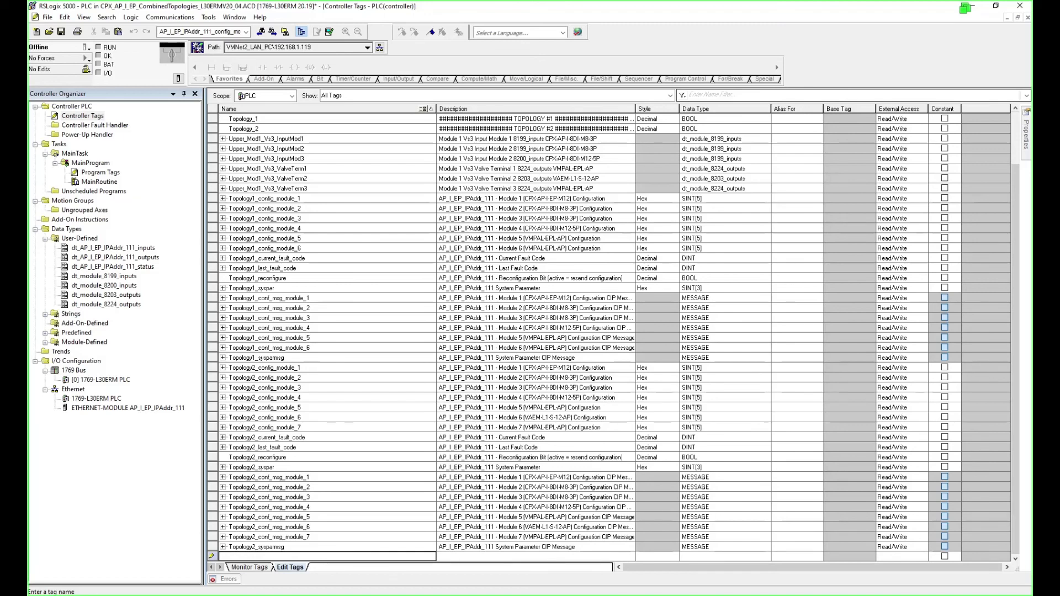
In the Top2 configuration project's MainRoutine, add a rung comment reading "TOPOLOGY #2" between lines of # characters to rung 0.
key(alt+Tab)
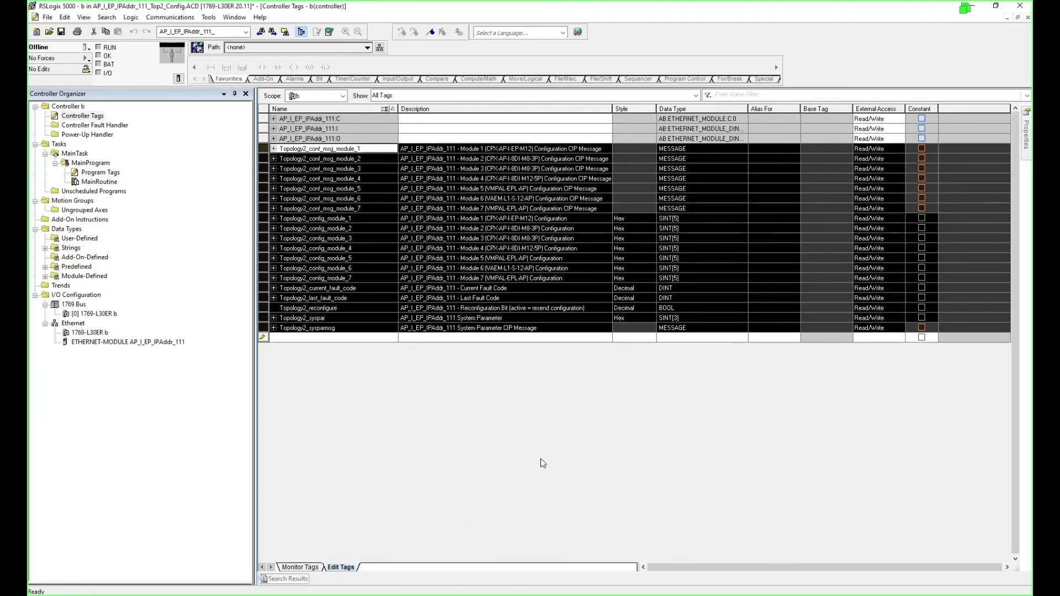
double_click(112, 182)
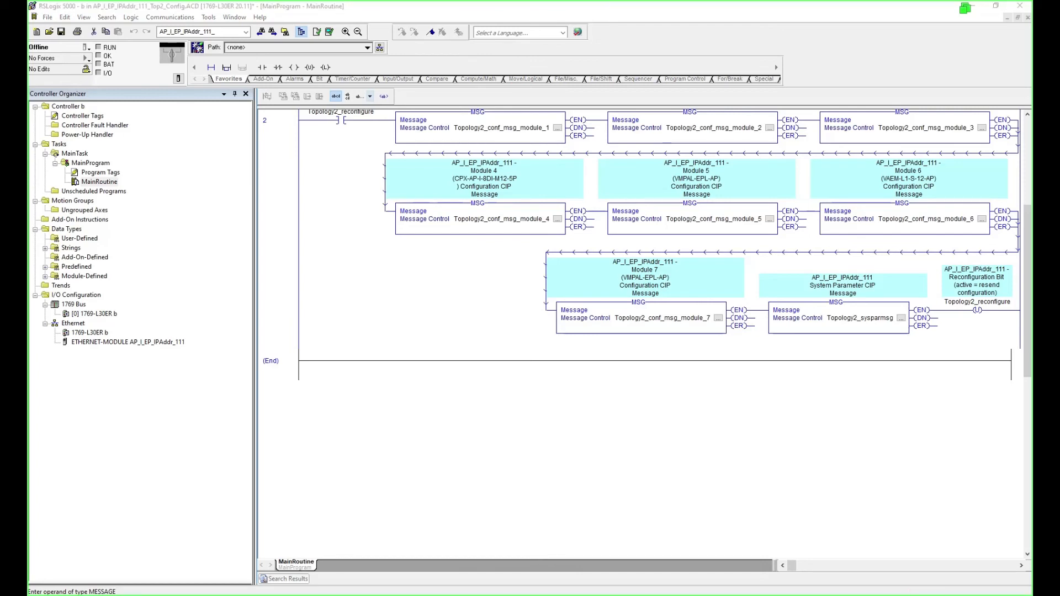
click(290, 167)
scroll(309, 210, up, 5)
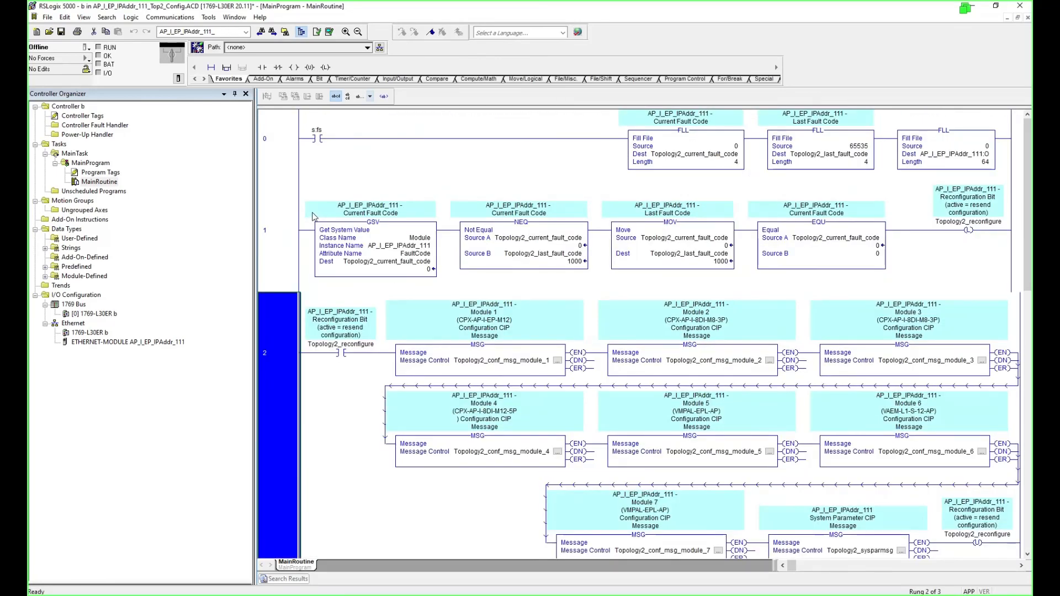
click(268, 157)
double_click(269, 159)
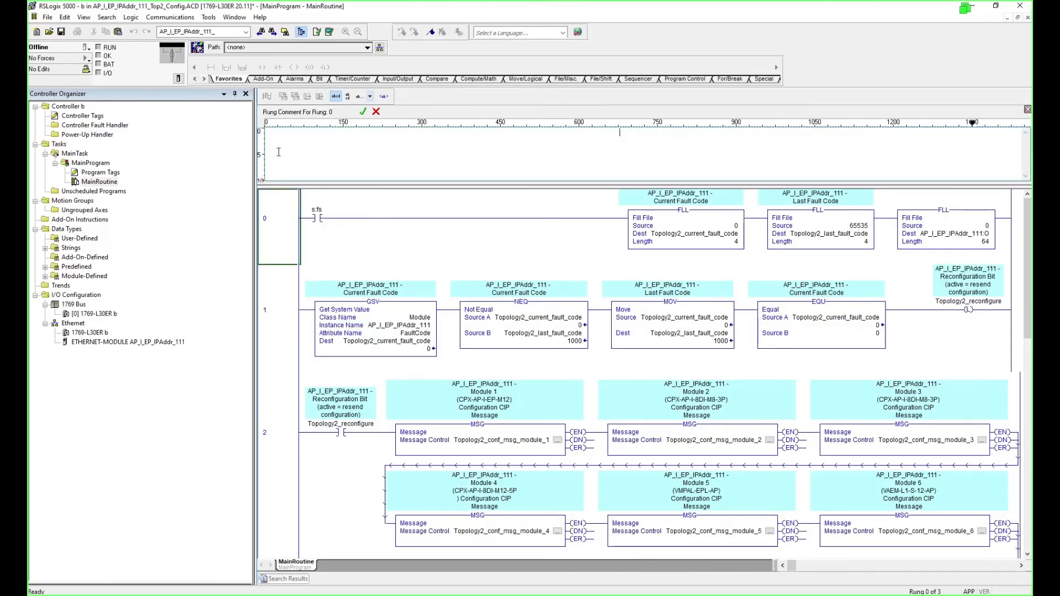
text(############################## TOPOLOGY #2 ##############################)
key(Return)
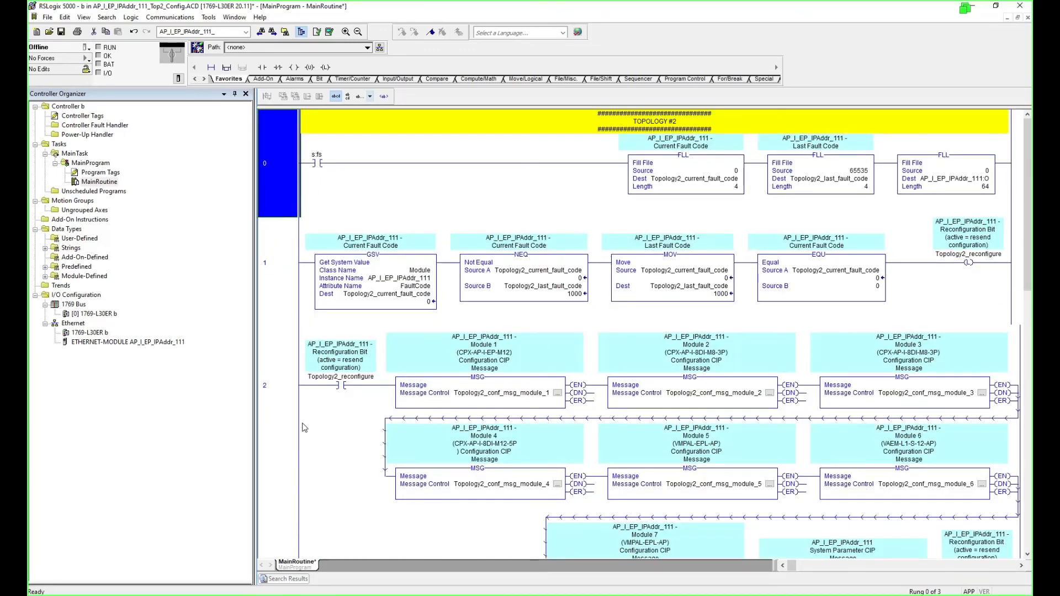
Copy rungs 0 to 2 of the Top2 MainRoutine and paste them at the end of the combined-topologies project's MainRoutine.
click(293, 413)
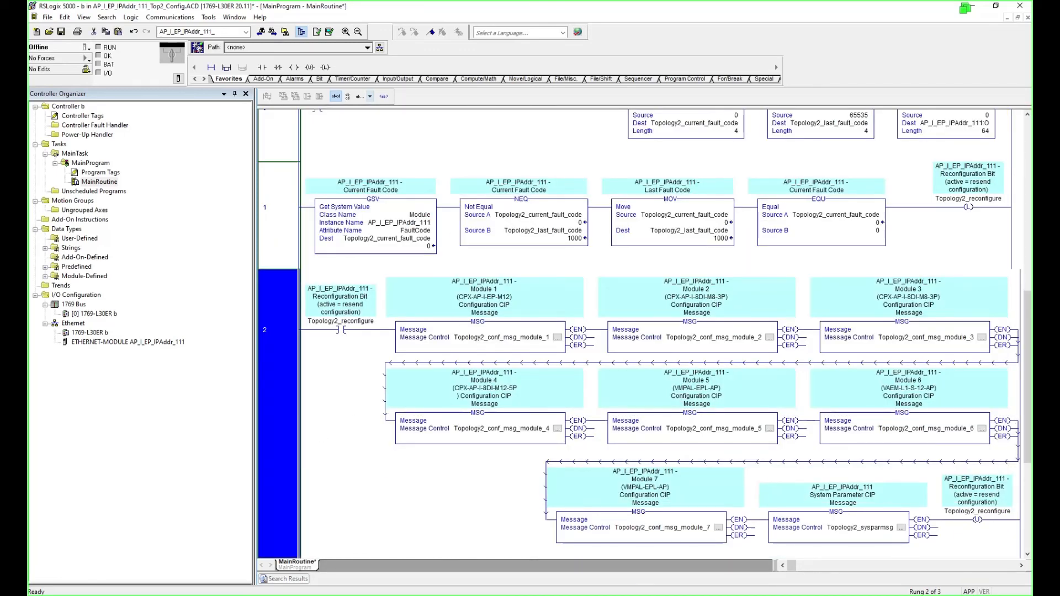
key(alt+Tab)
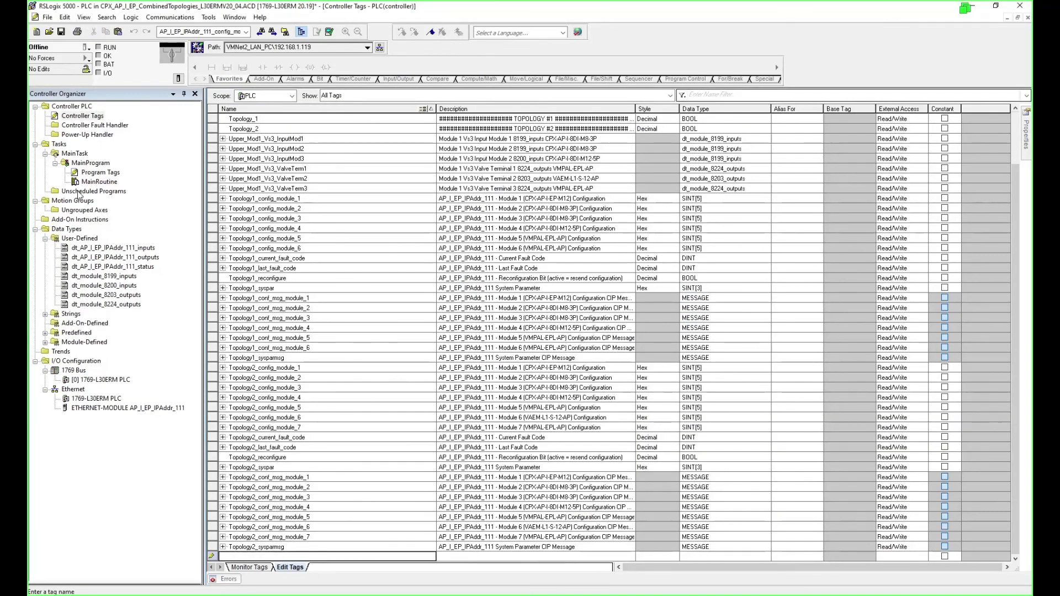
double_click(98, 182)
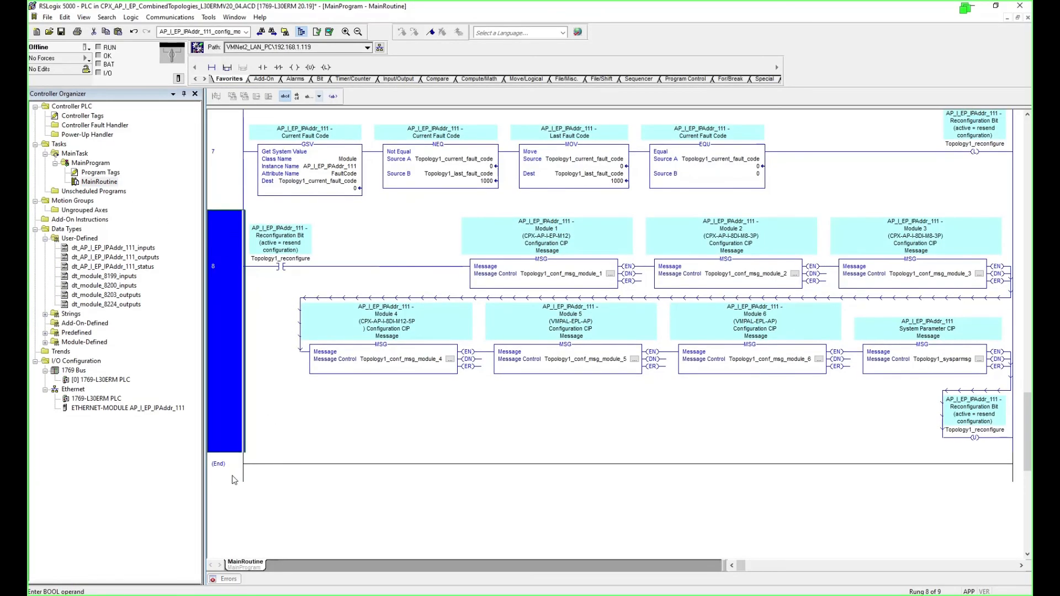
click(233, 478)
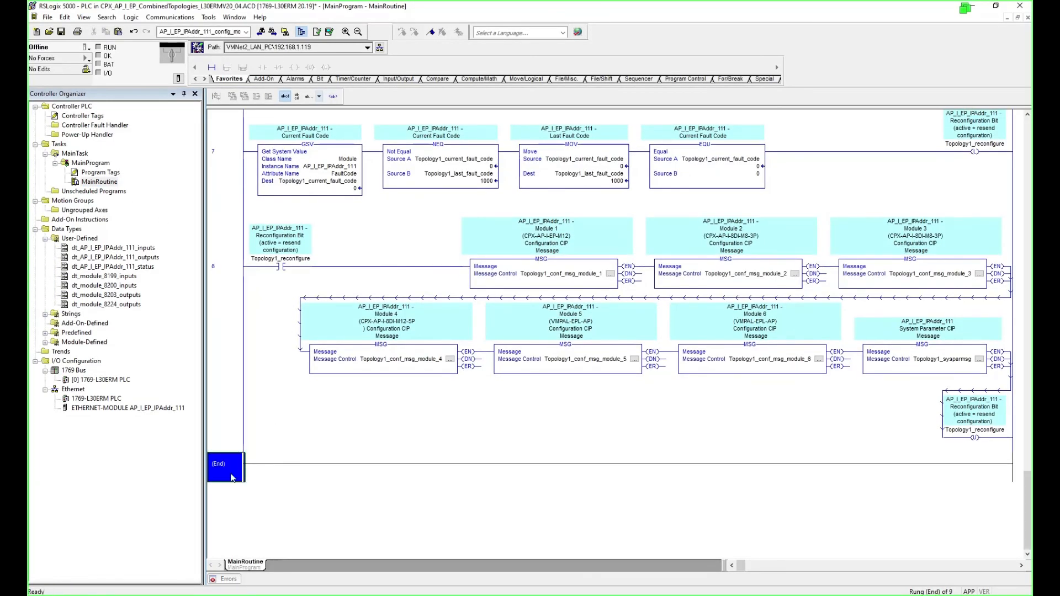
key(ctrl+v)
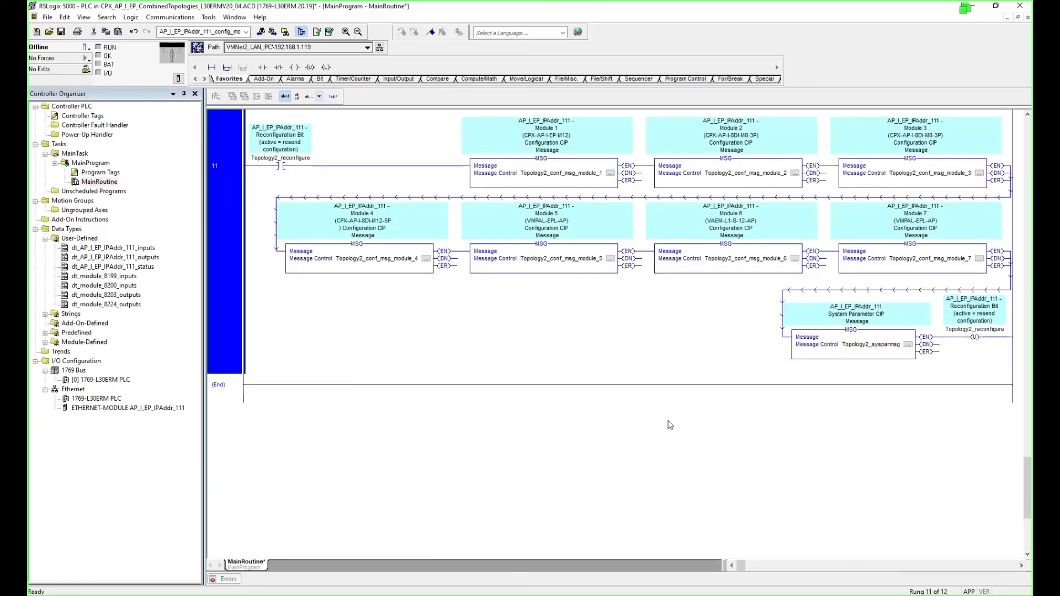
scroll(669, 424, up, 5)
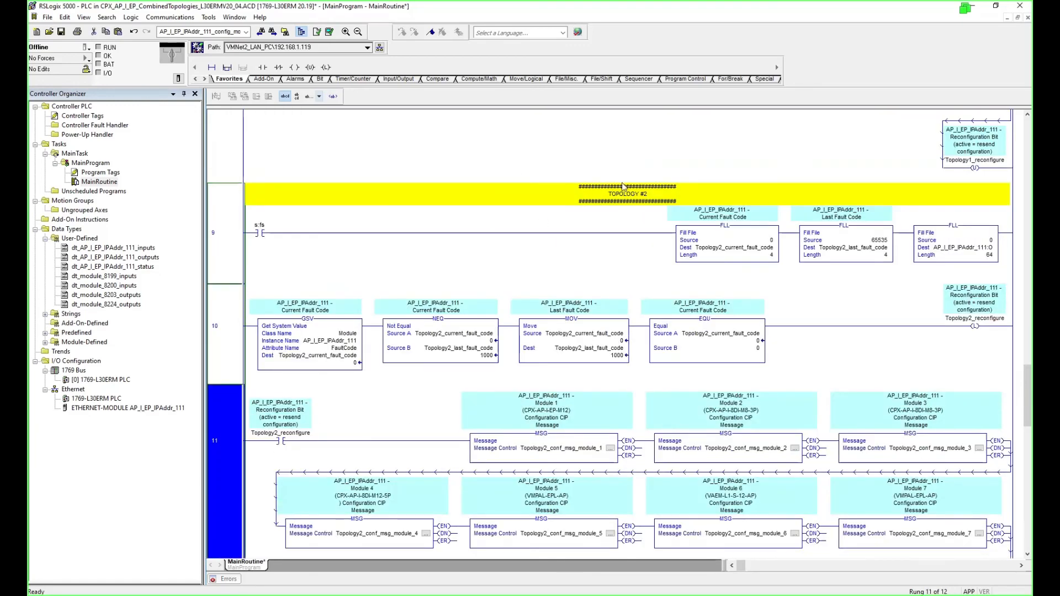
Close the AP_I_EP_IPAddr_111_Top2_Config.ACD project and save its changes.
key(alt+Tab)
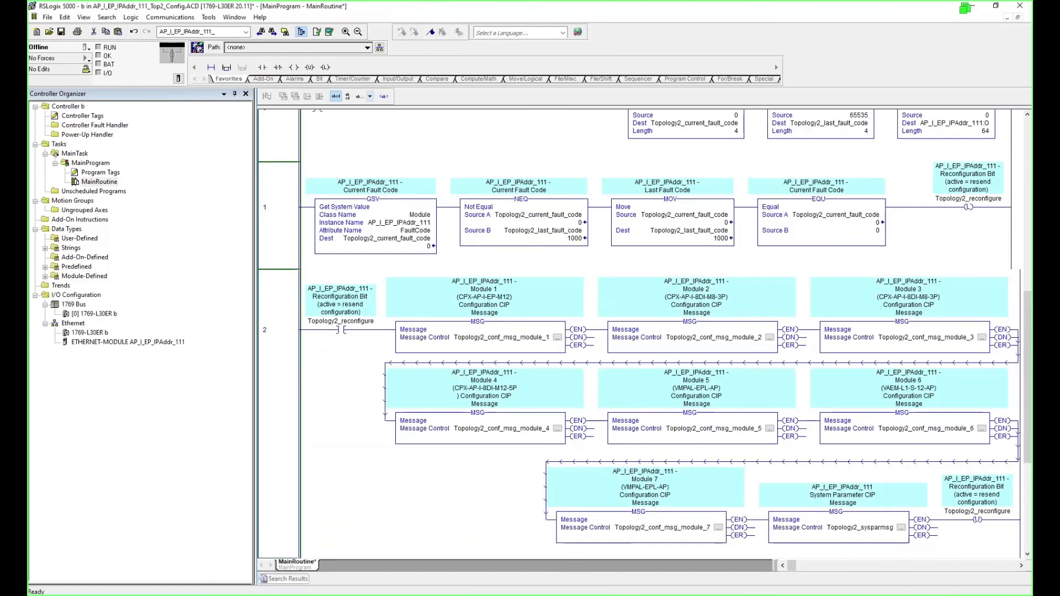
click(1022, 7)
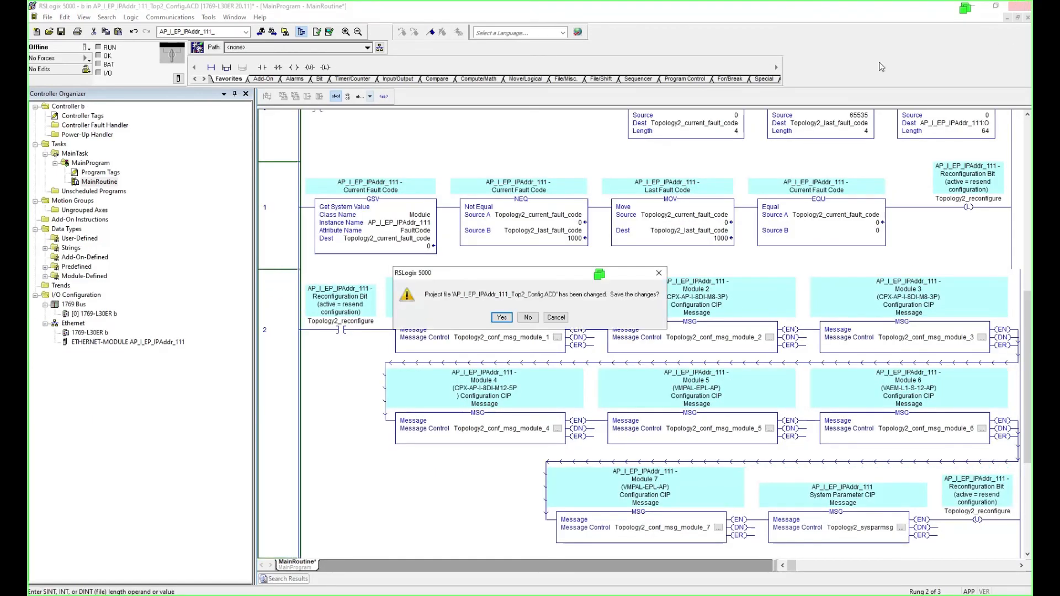
click(502, 317)
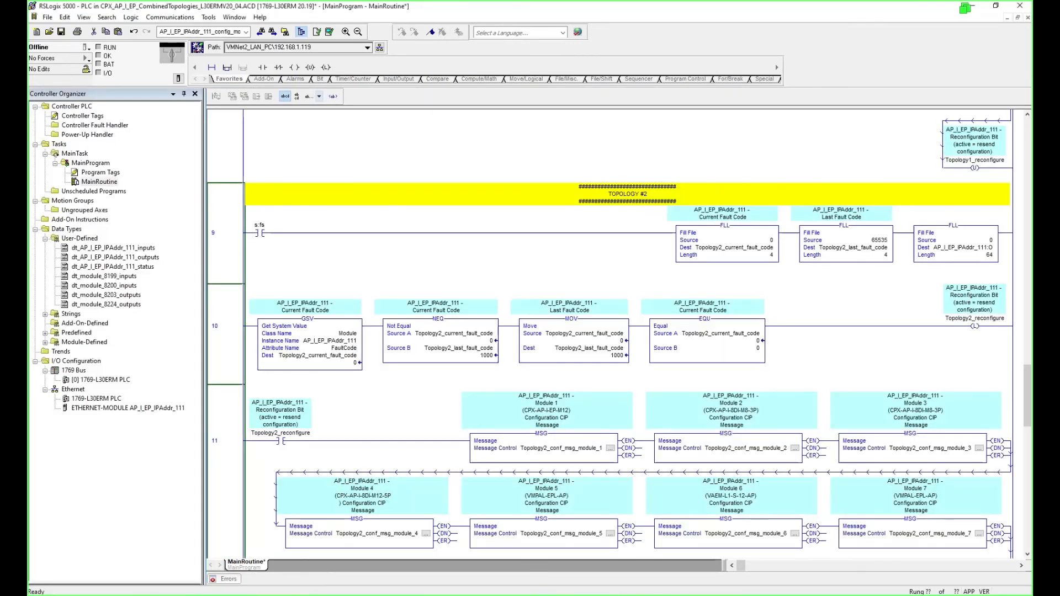
Paste the Topology_1 contact at the start of rungs 6, 7 and 8 in the combined MainRoutine.
click(322, 387)
click(275, 279)
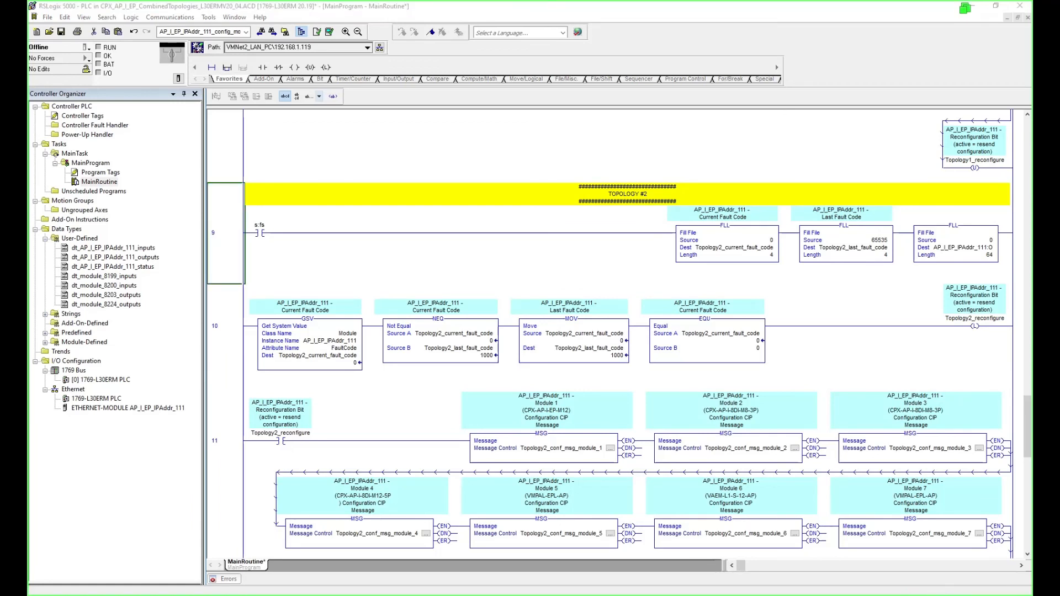
click(236, 251)
scroll(237, 251, up, 10)
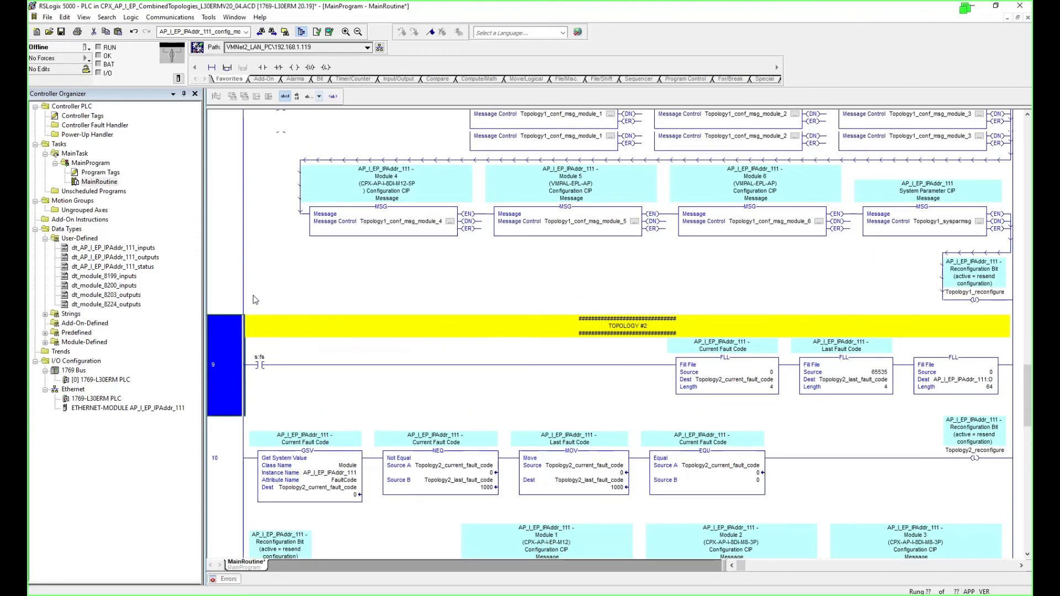
click(234, 201)
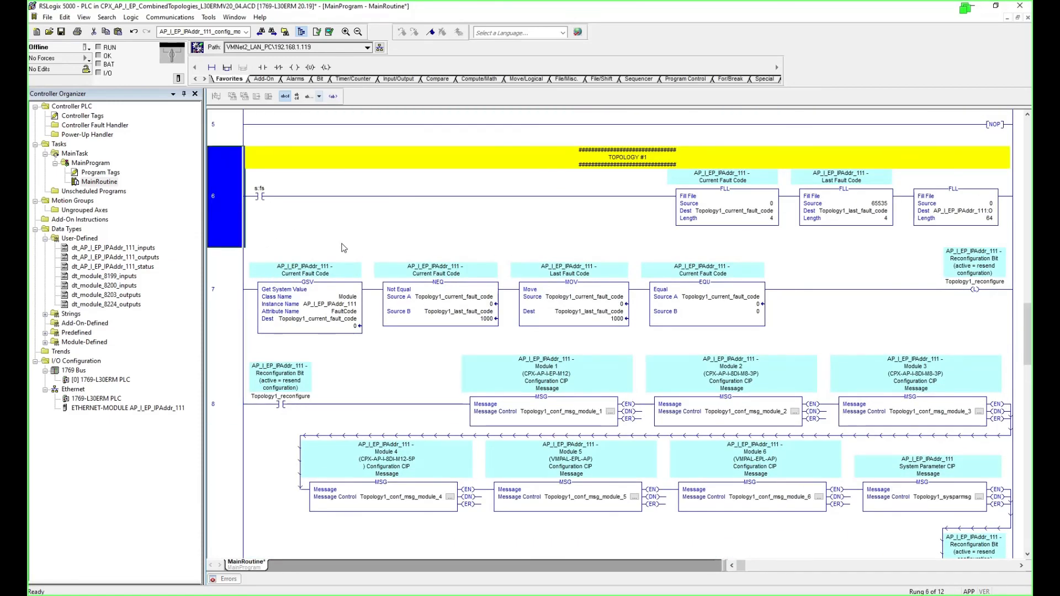
key(ctrl+v)
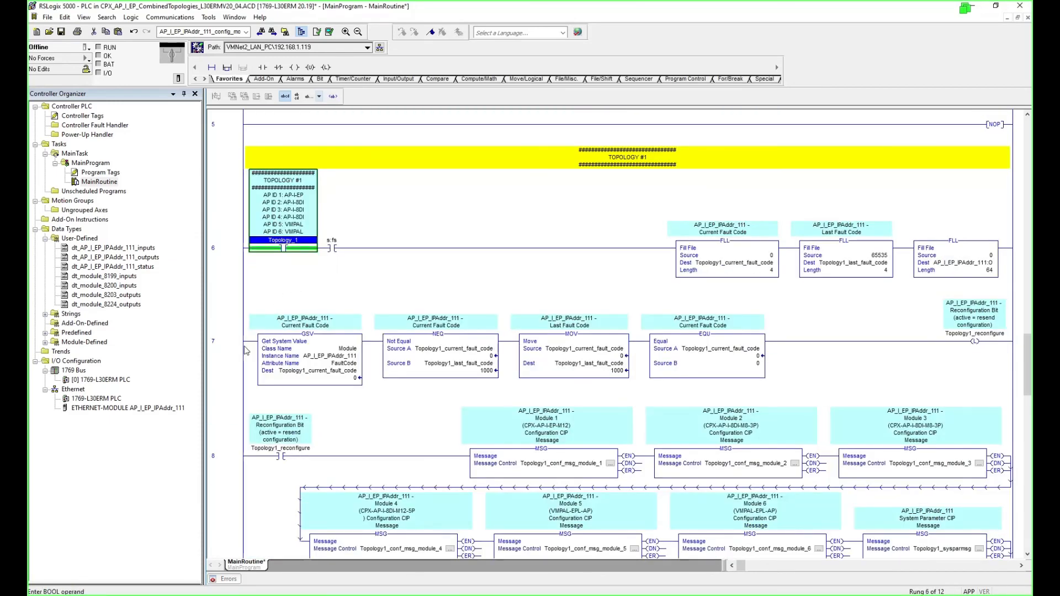
click(244, 350)
key(ctrl+v)
click(248, 513)
key(ctrl+v)
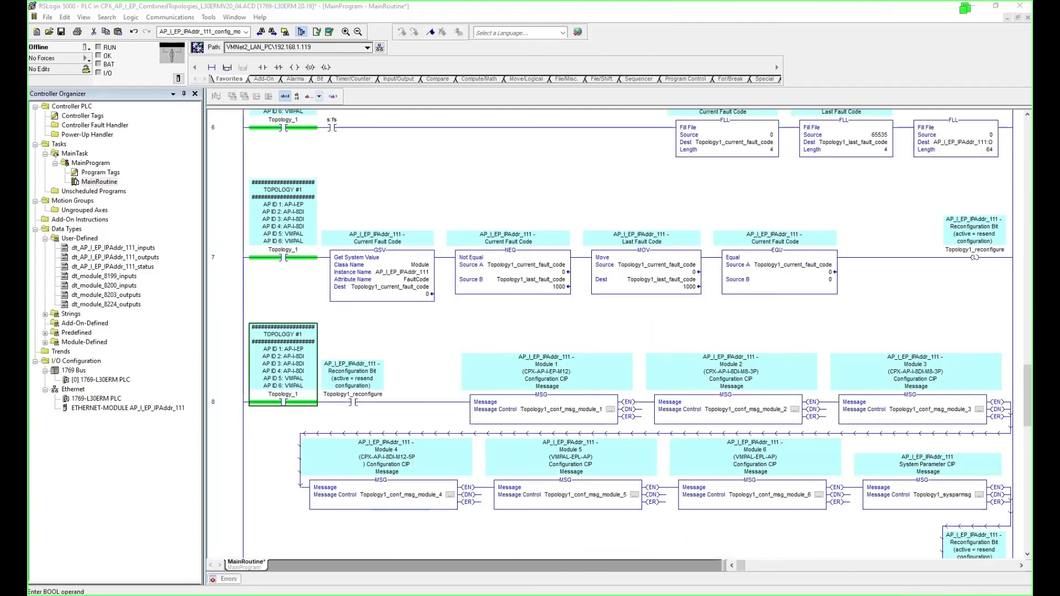
Insert the Topology_2 contact at the start of rungs 9, 10 and 11 under the TOPOLOGY #2 comment.
click(232, 530)
scroll(232, 530, down, 3)
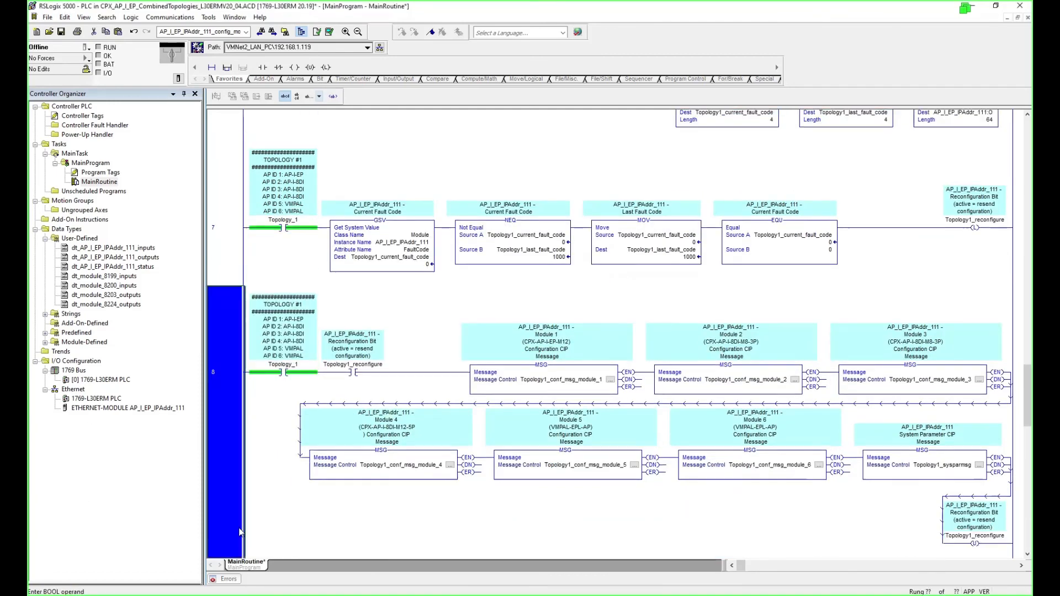
click(249, 491)
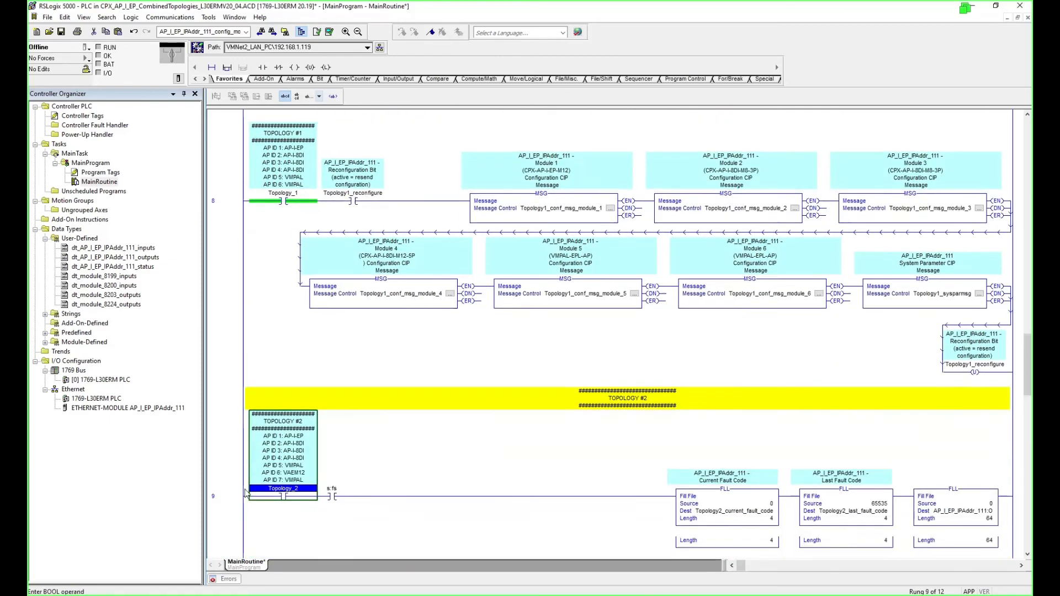
scroll(232, 508, down, 3)
click(232, 508)
key(ctrl+v)
scroll(236, 512, down, 6)
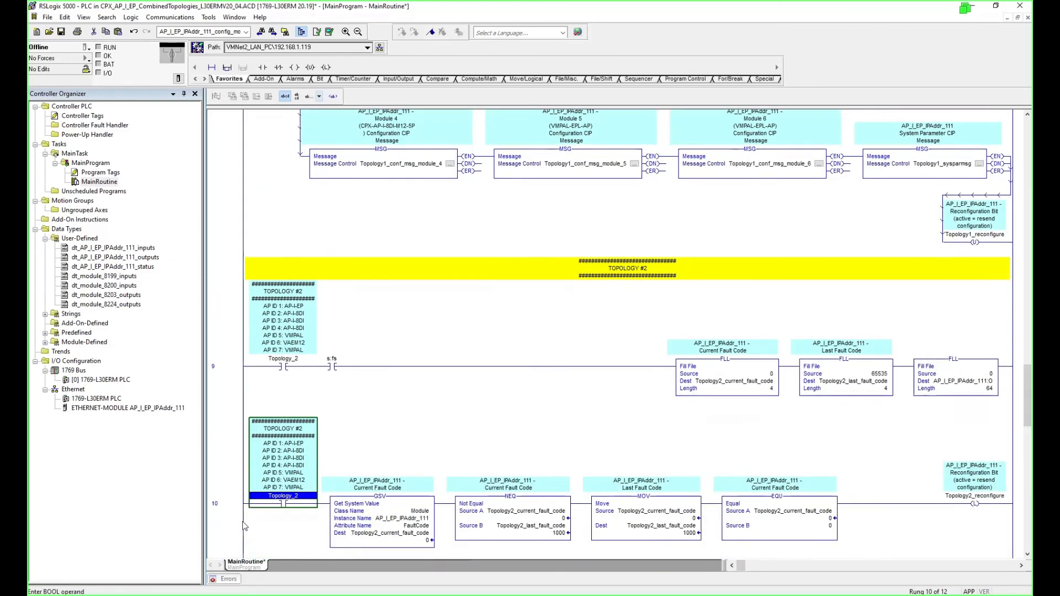
click(292, 510)
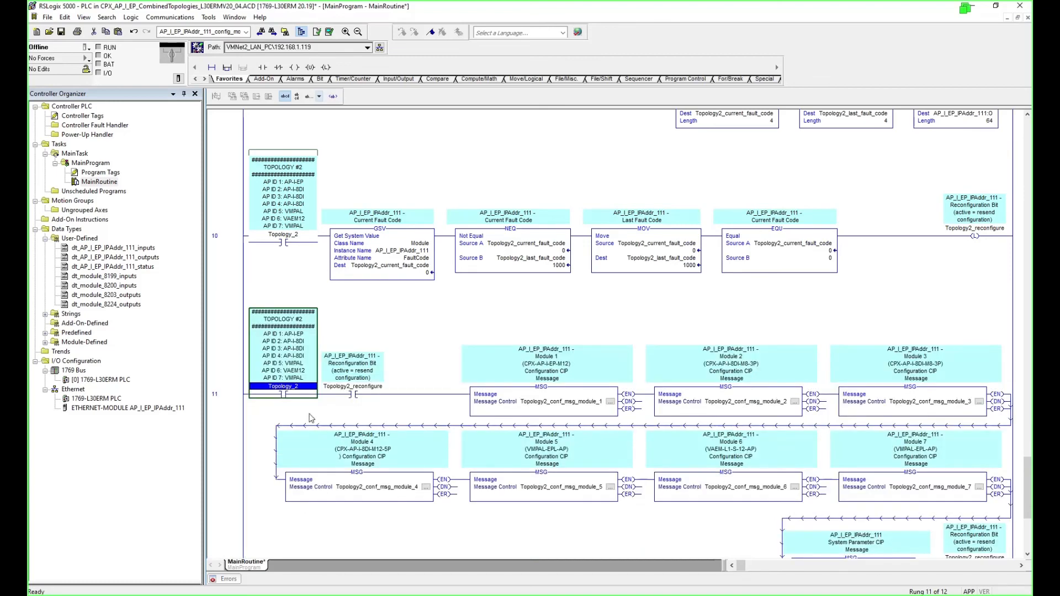
key(ctrl+v)
scroll(500, 414, down, 2)
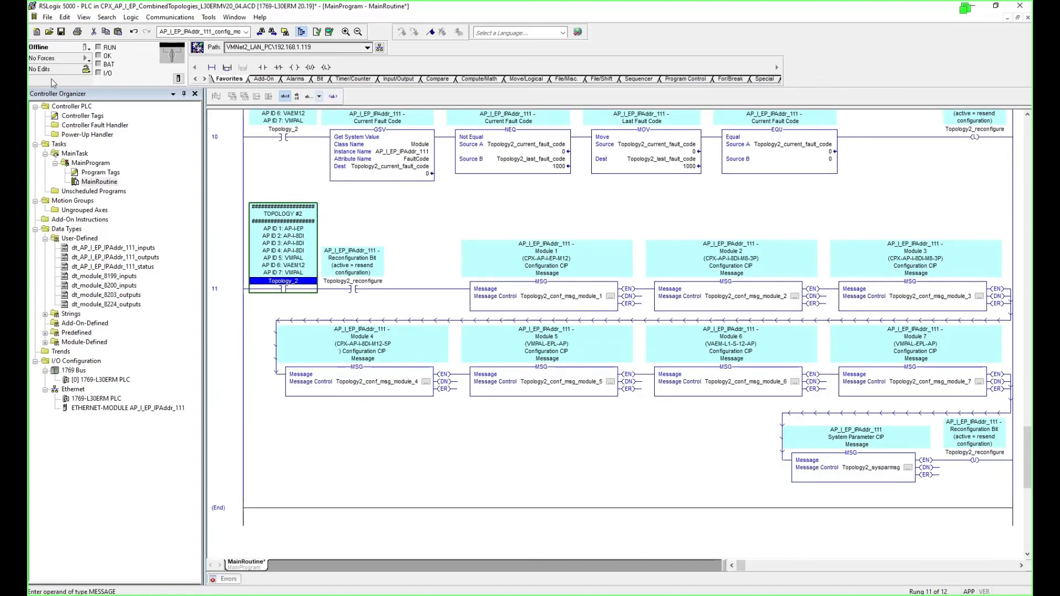
Save the combined-topologies project, download it to the controller and return the controller to Remote Run.
click(61, 32)
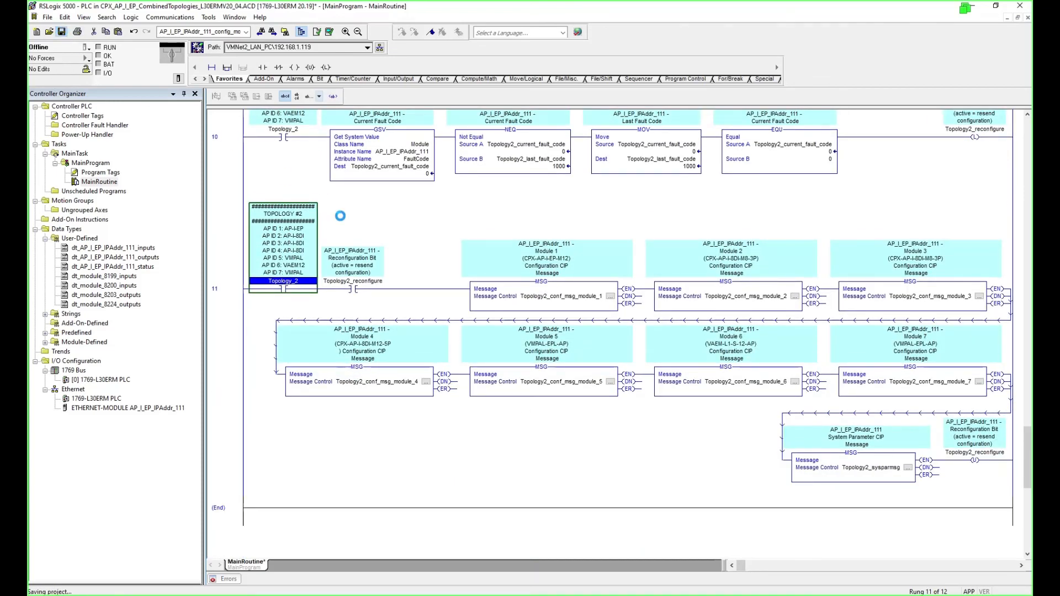
click(89, 49)
click(108, 59)
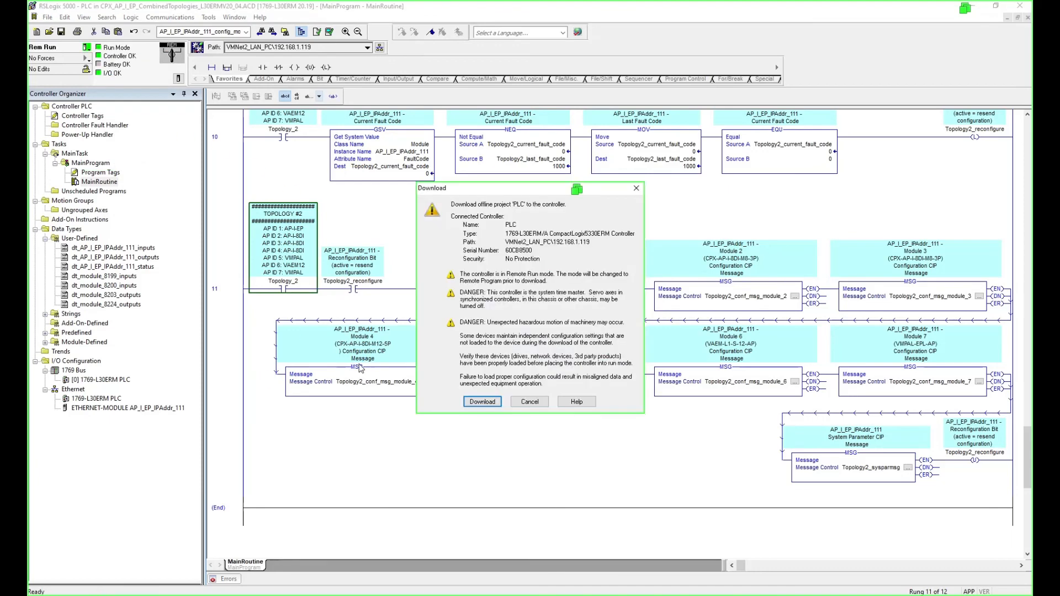
click(482, 402)
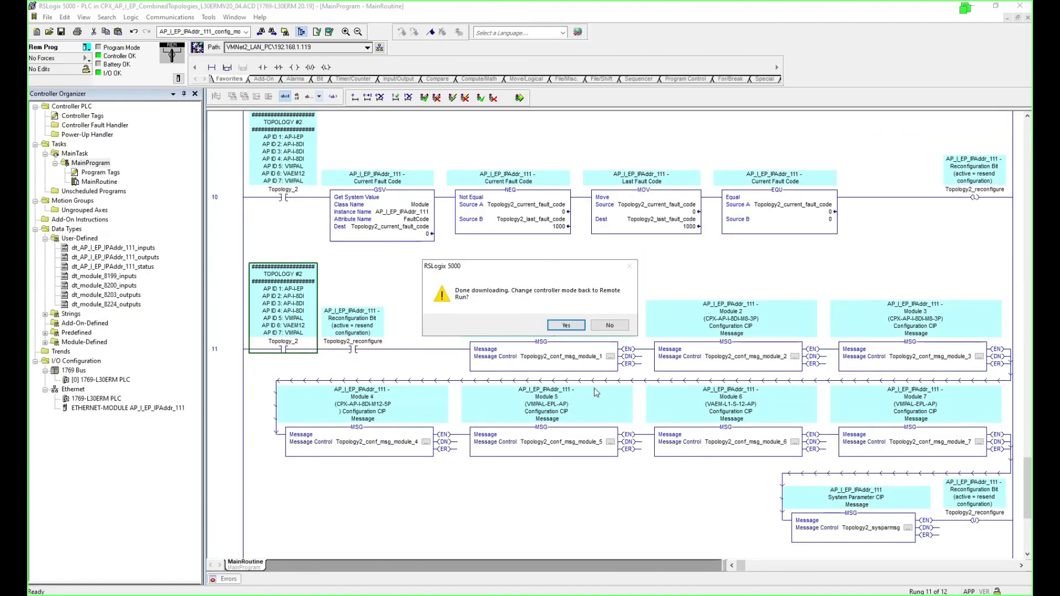
click(567, 326)
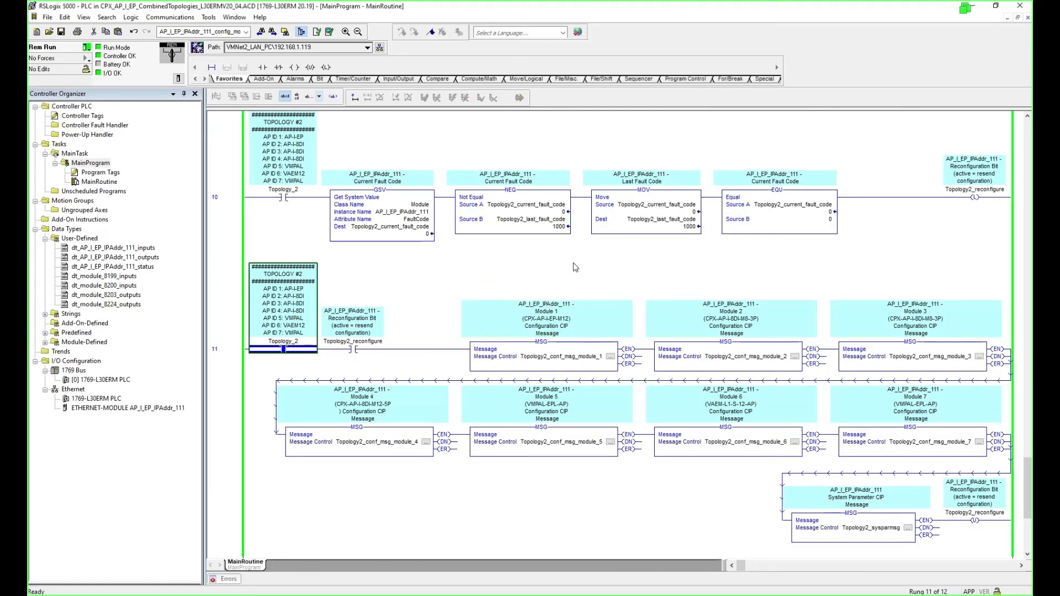
click(229, 347)
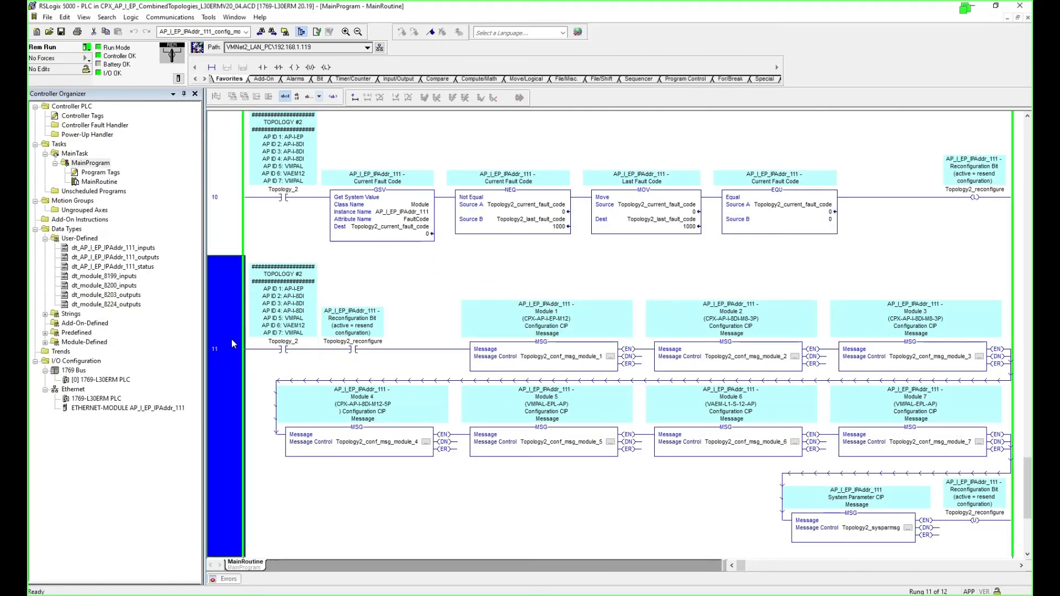
Examine the Topology_1 and Topology1_reconfigure contacts at the start of rung 8 and the AP_I_EP_IPAddr_111 module's connection status.
scroll(243, 354, up, 1)
scroll(248, 356, up, 8)
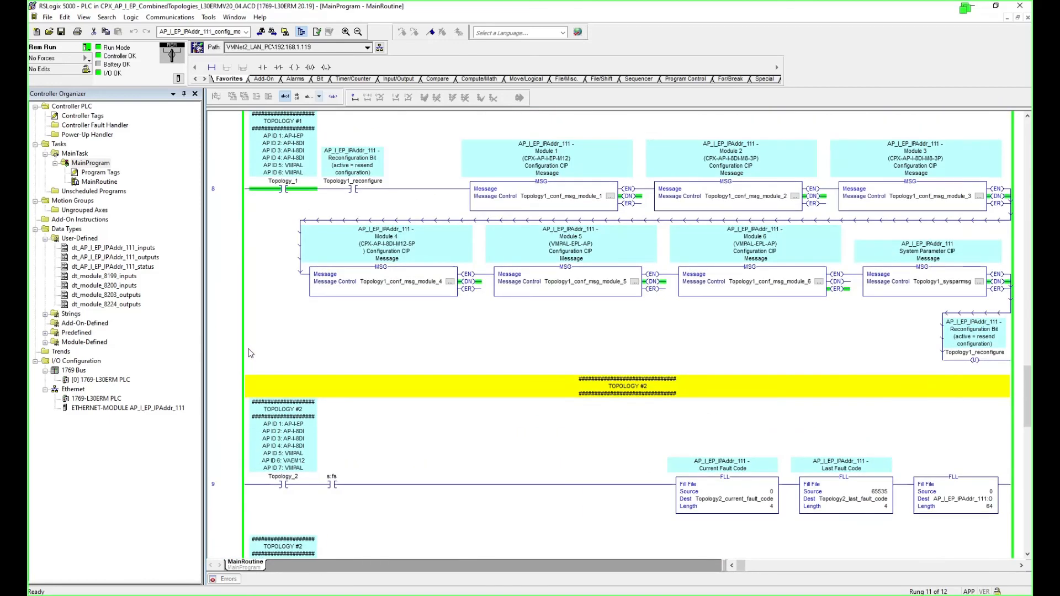
click(284, 190)
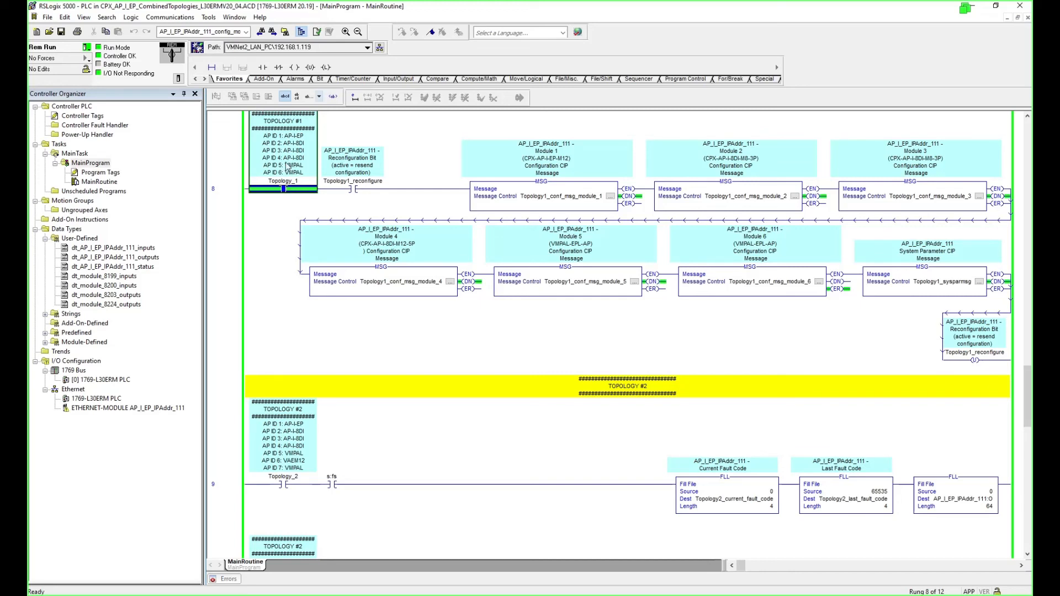
mouse_move(66, 411)
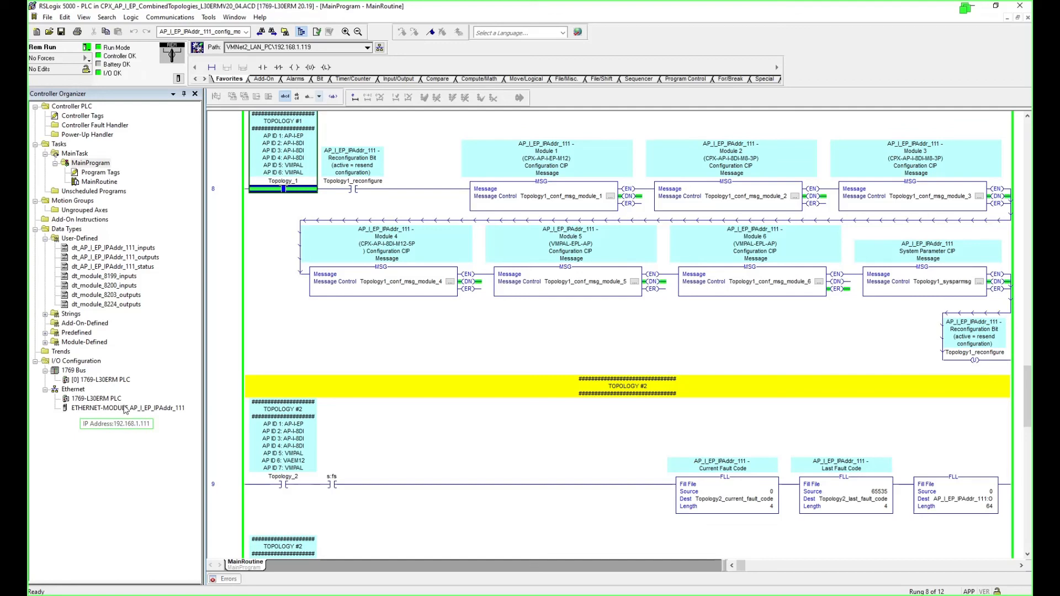
click(358, 191)
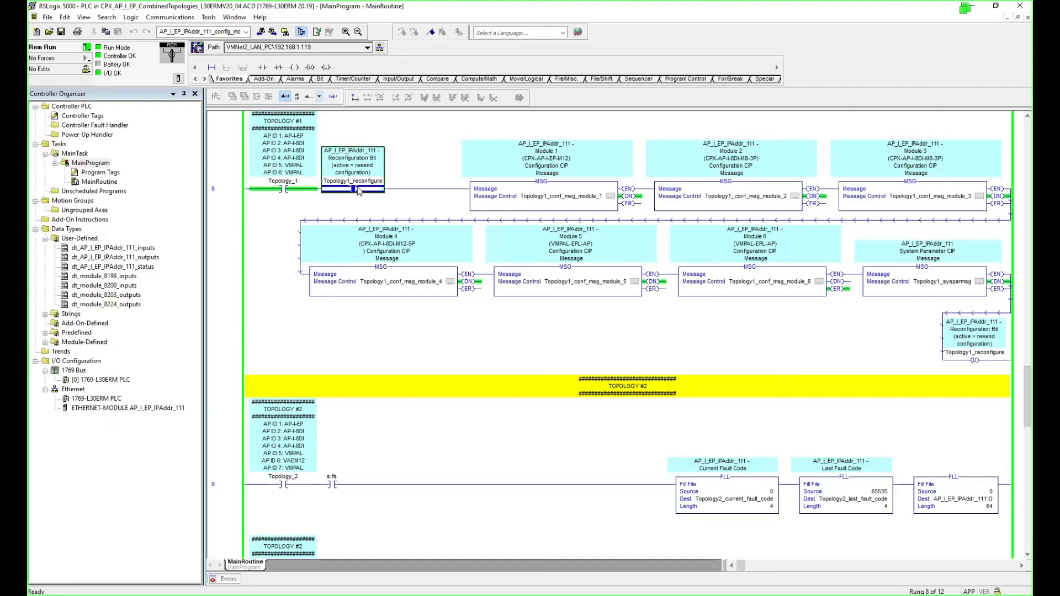
click(283, 190)
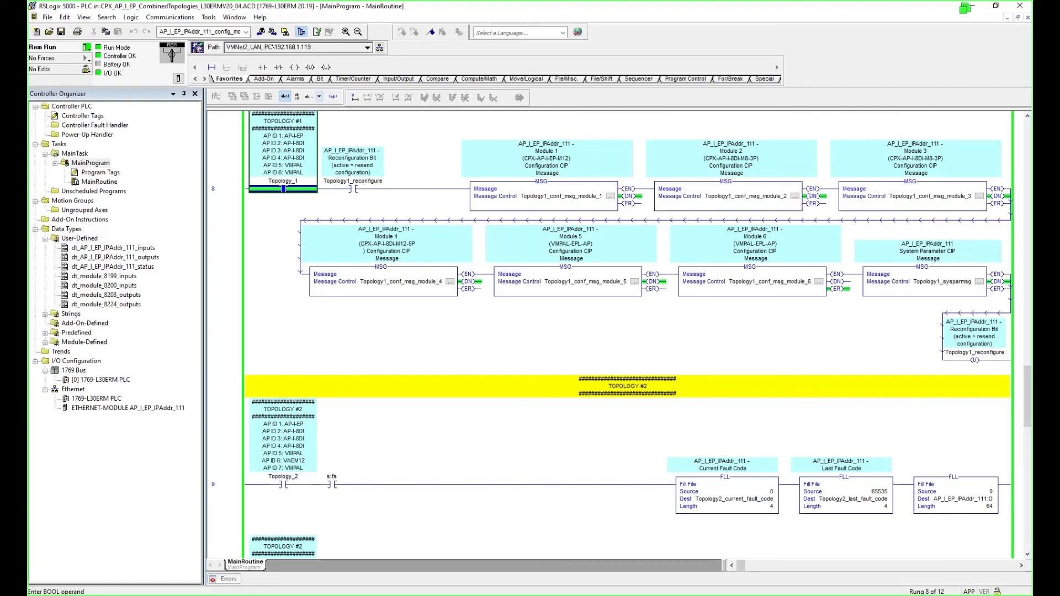
Switch to Chrome and open the AP terminal page of the AP-I-EP web server.
mouse_move(709, 595)
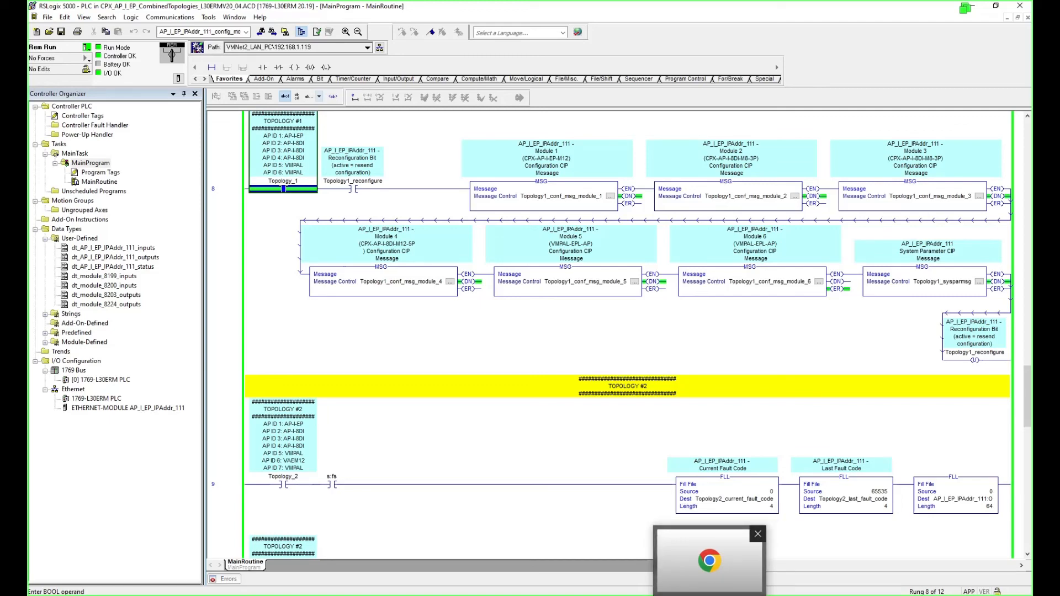
click(710, 560)
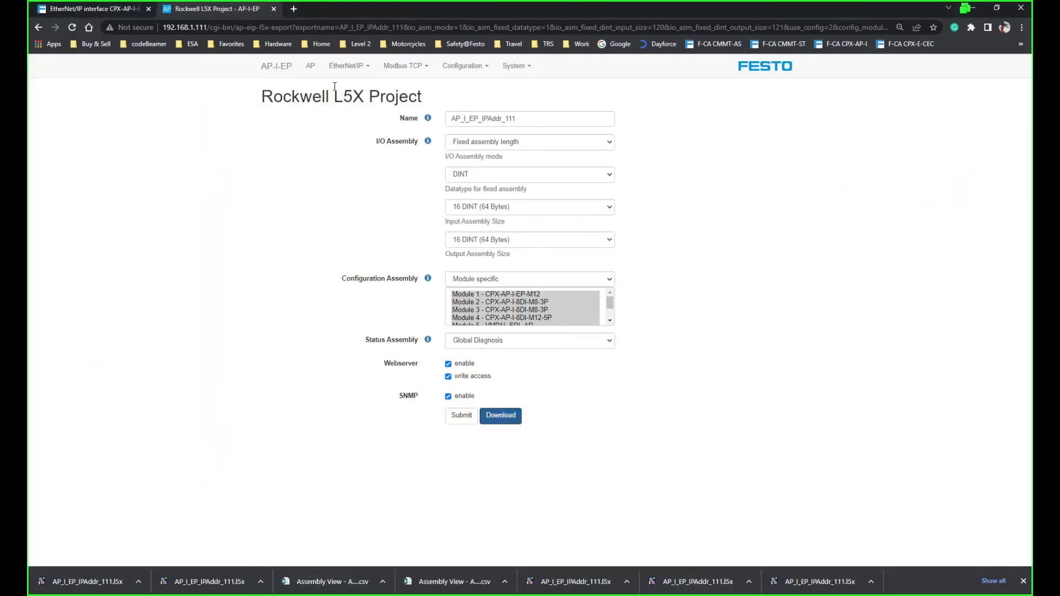
click(310, 67)
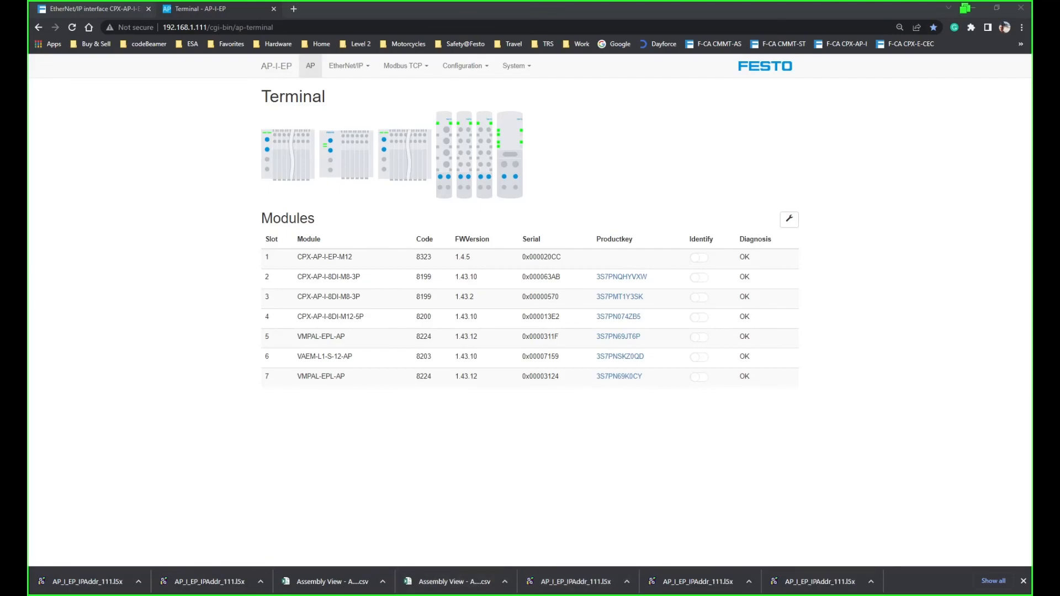
Switch back to RSLogix 5000 and examine the Topology #1 contacts and module configuration messages on rungs 7 and 8.
key(alt+Tab)
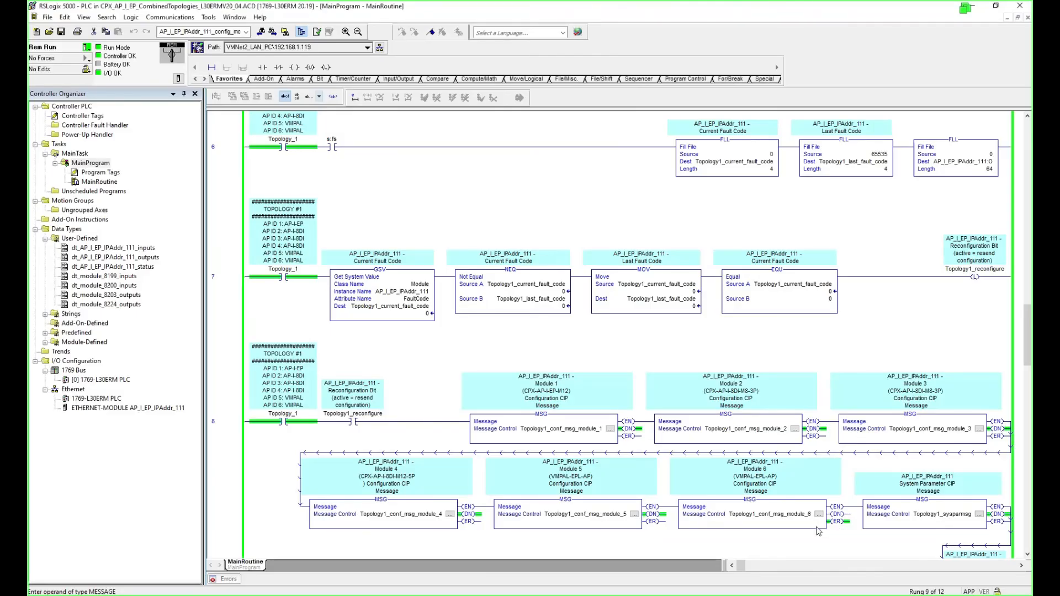
click(787, 514)
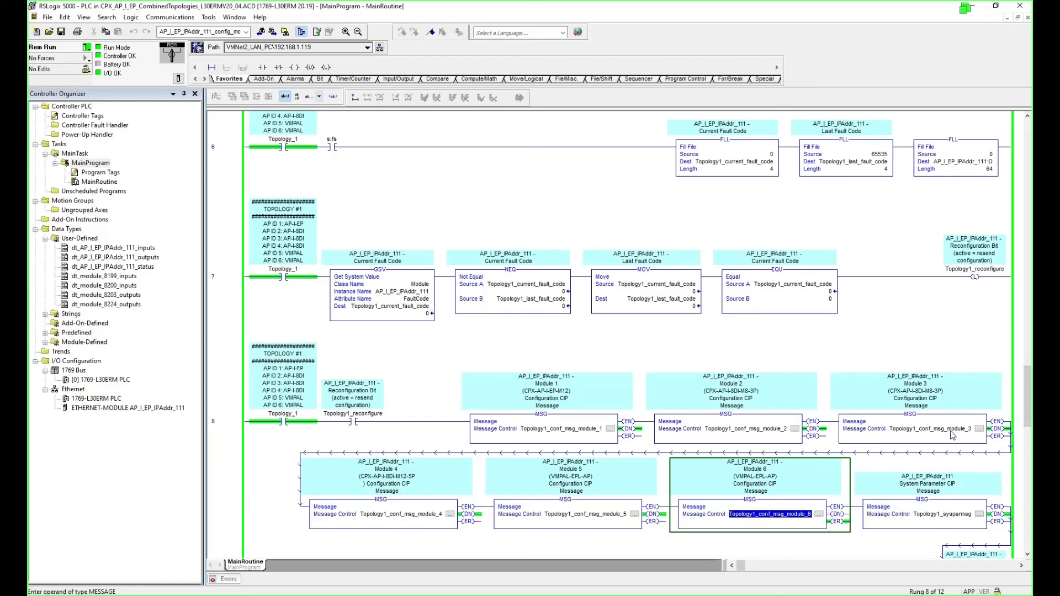
scroll(840, 553, down, 3)
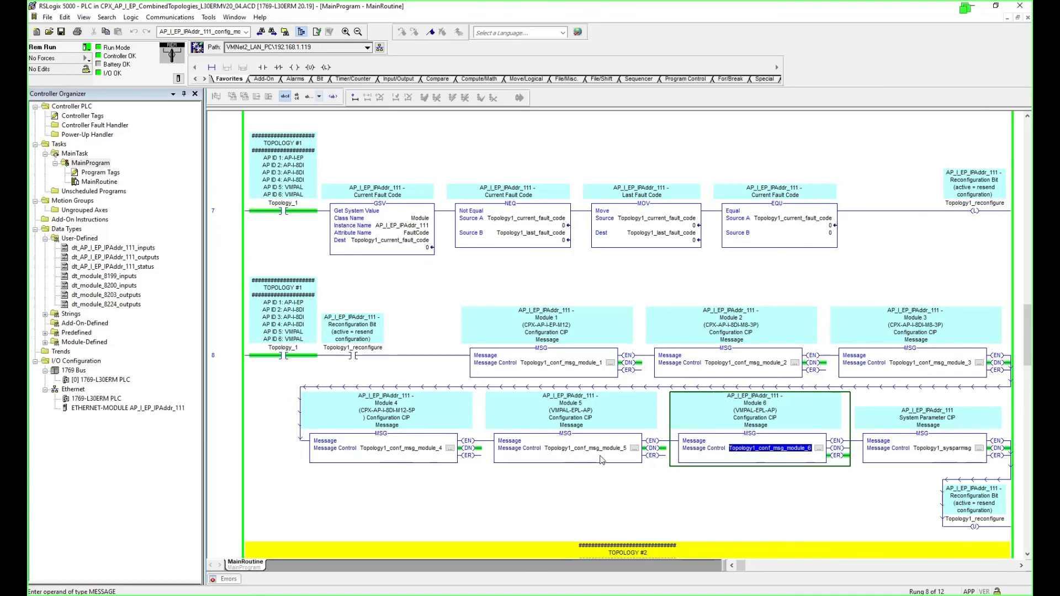
click(391, 455)
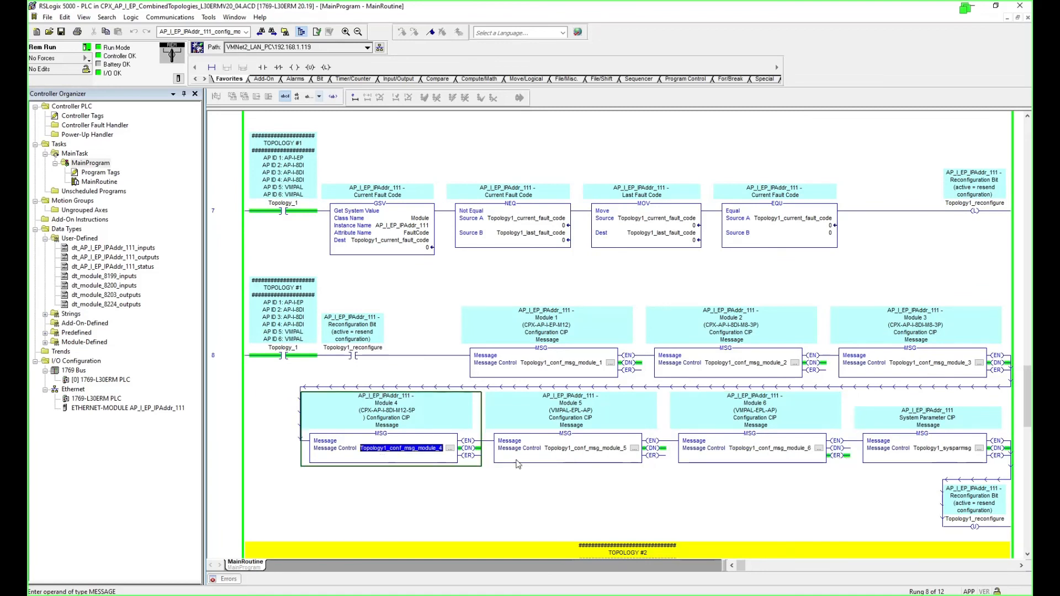
click(285, 352)
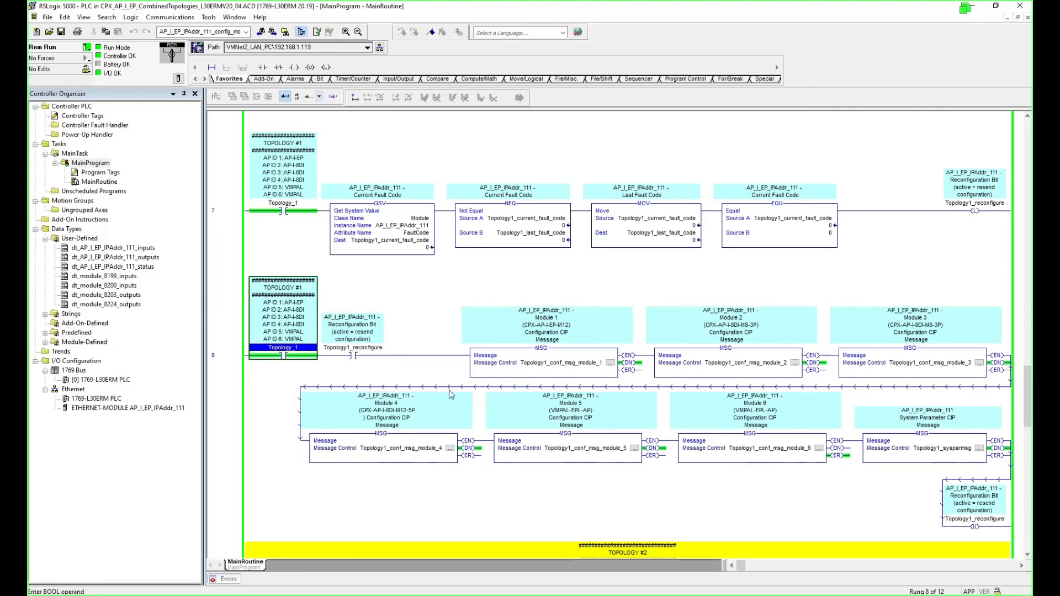
click(351, 356)
click(290, 356)
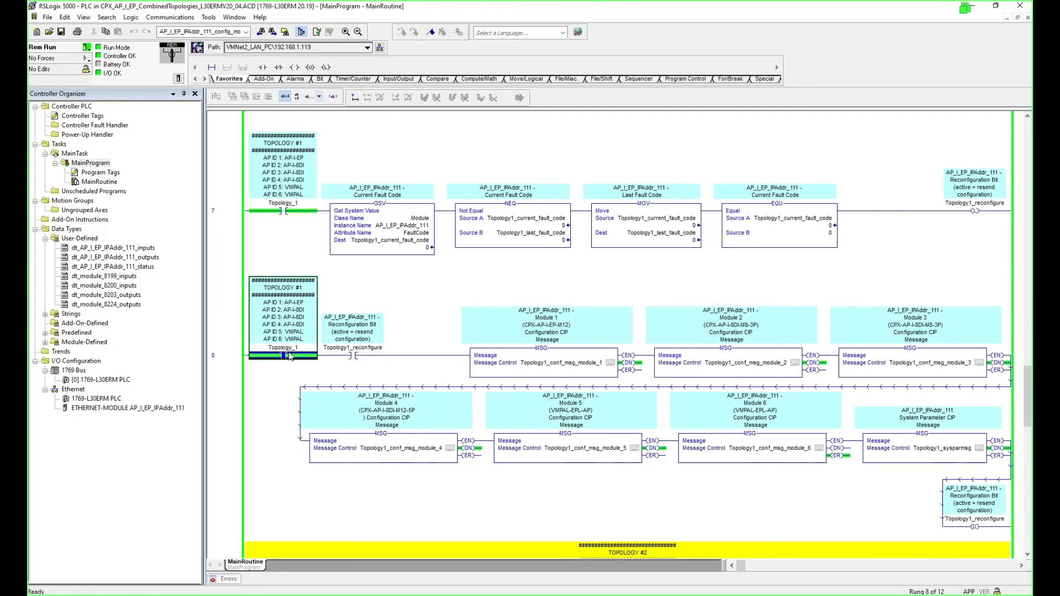
click(273, 212)
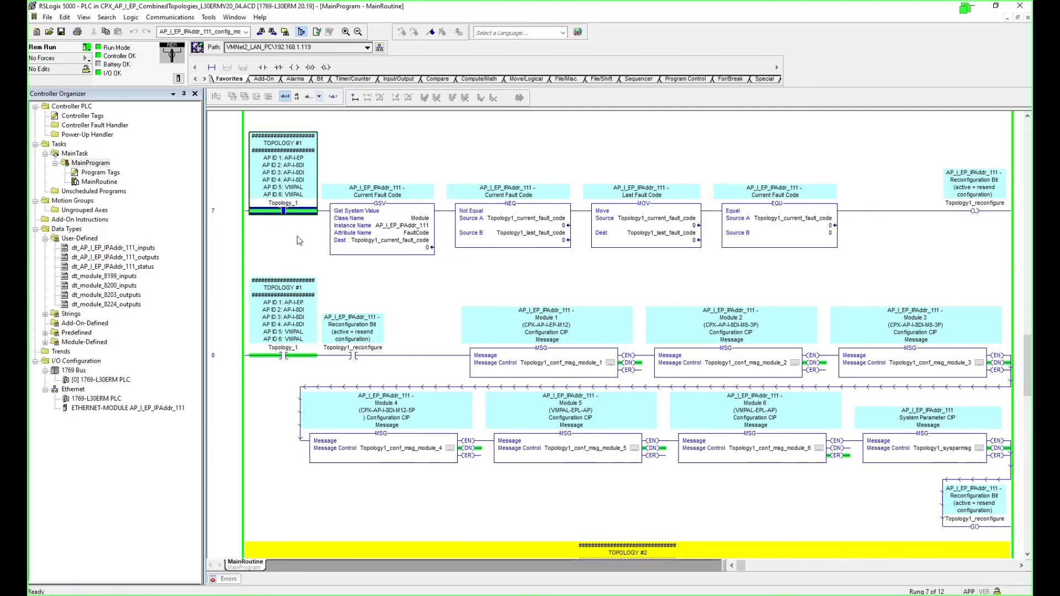
scroll(316, 413, down, 3)
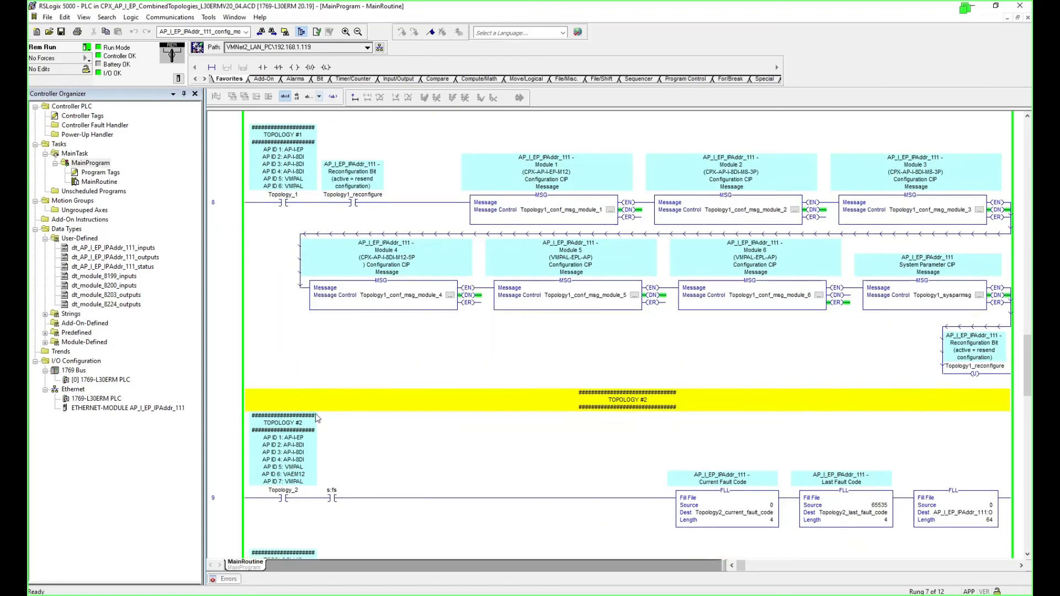
Examine the Topology_2 contacts and the module configuration messages on rungs 9, 10 and 11.
click(283, 475)
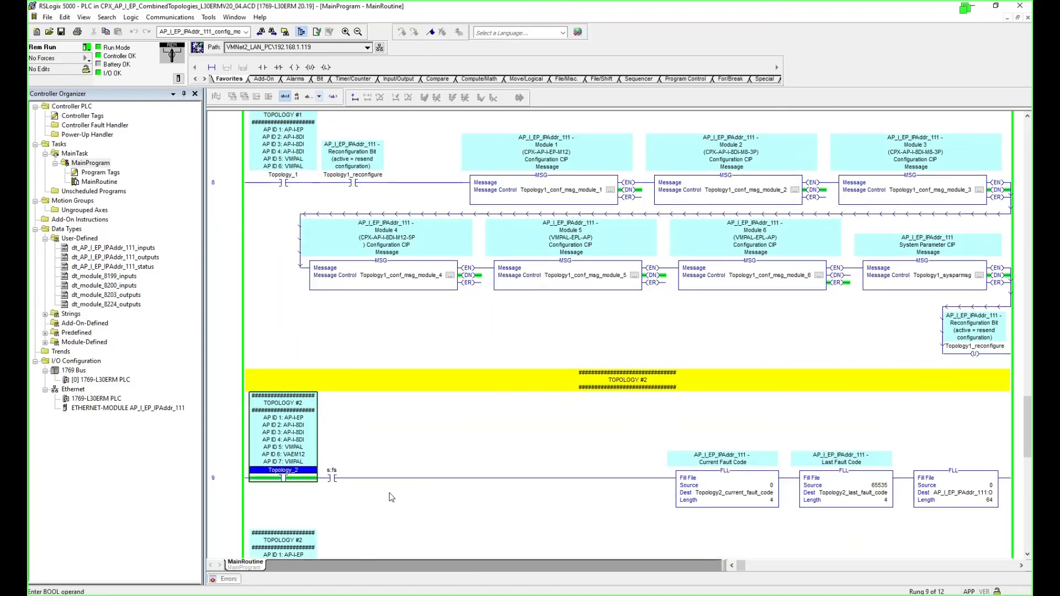
scroll(392, 498, down, 4)
scroll(393, 494, down, 2)
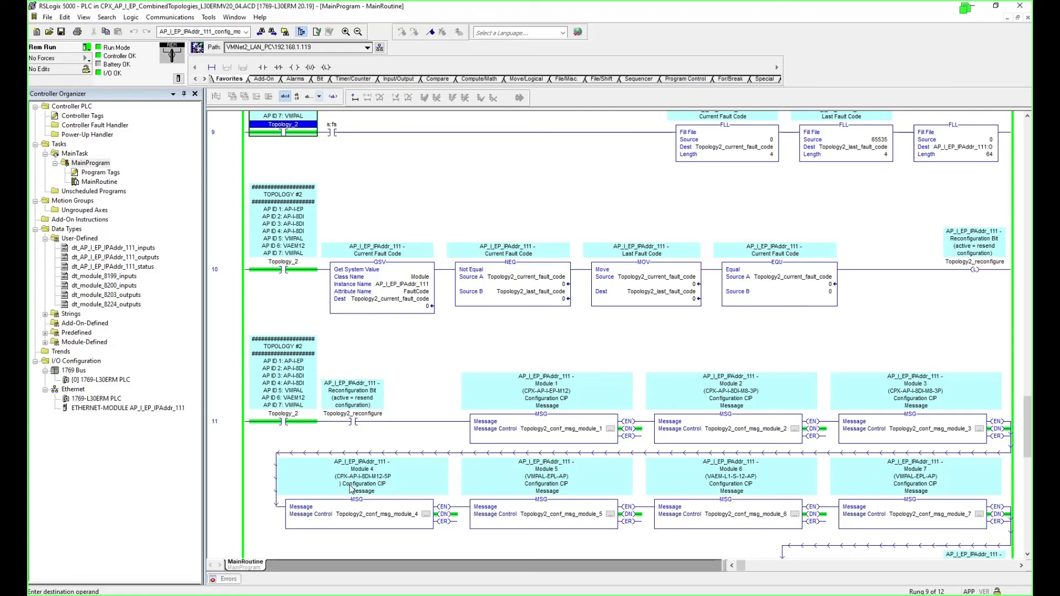
scroll(845, 471, down, 2)
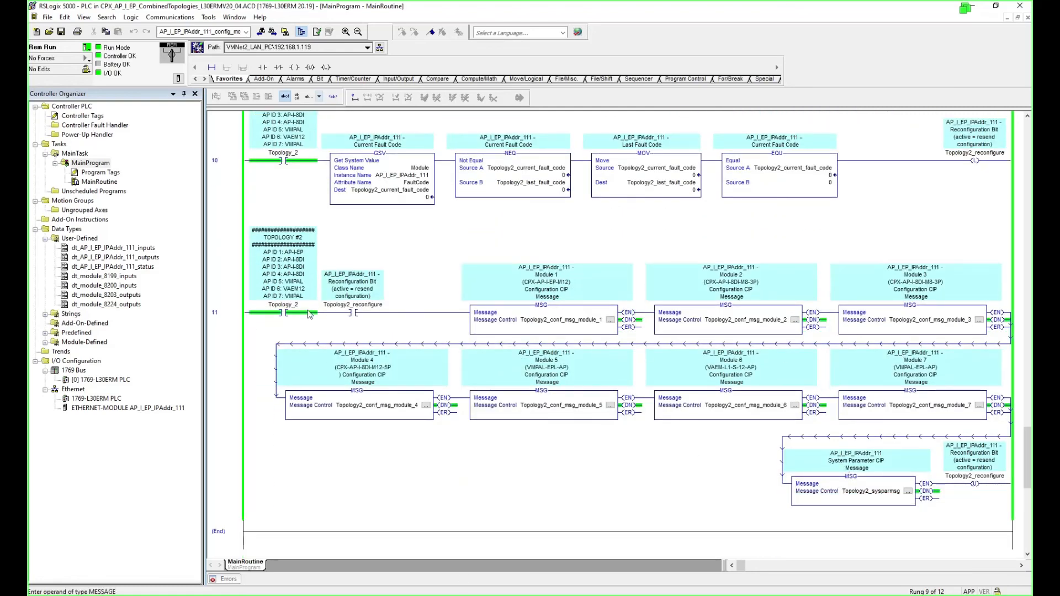
click(283, 308)
Switch to Chrome, reload the AP terminal page and expand the parameters of the modules in slots 2, 3 and 4.
key(alt+Tab)
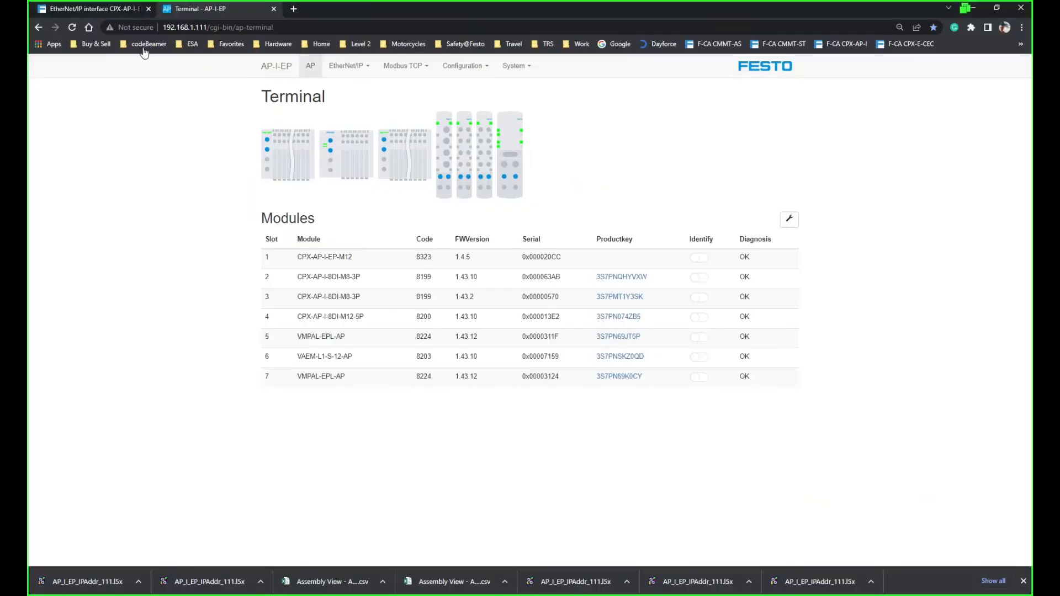
click(71, 27)
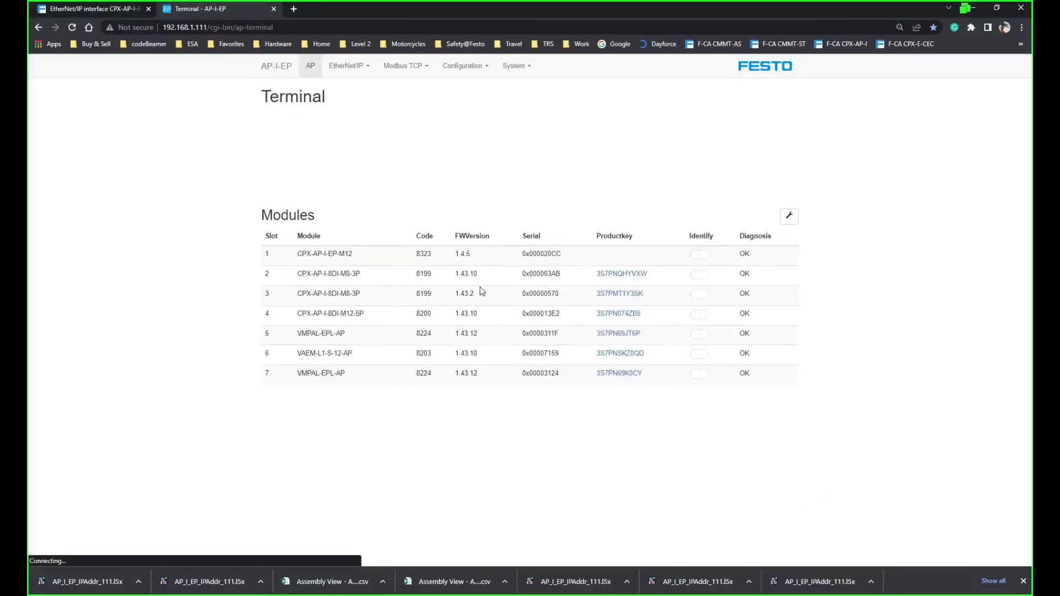
click(342, 277)
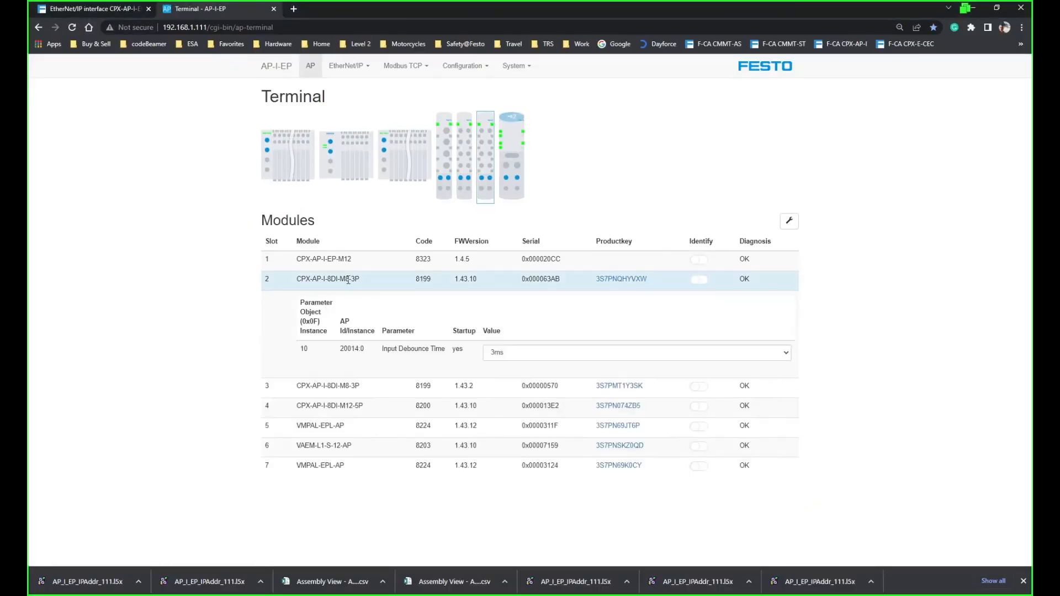
click(354, 381)
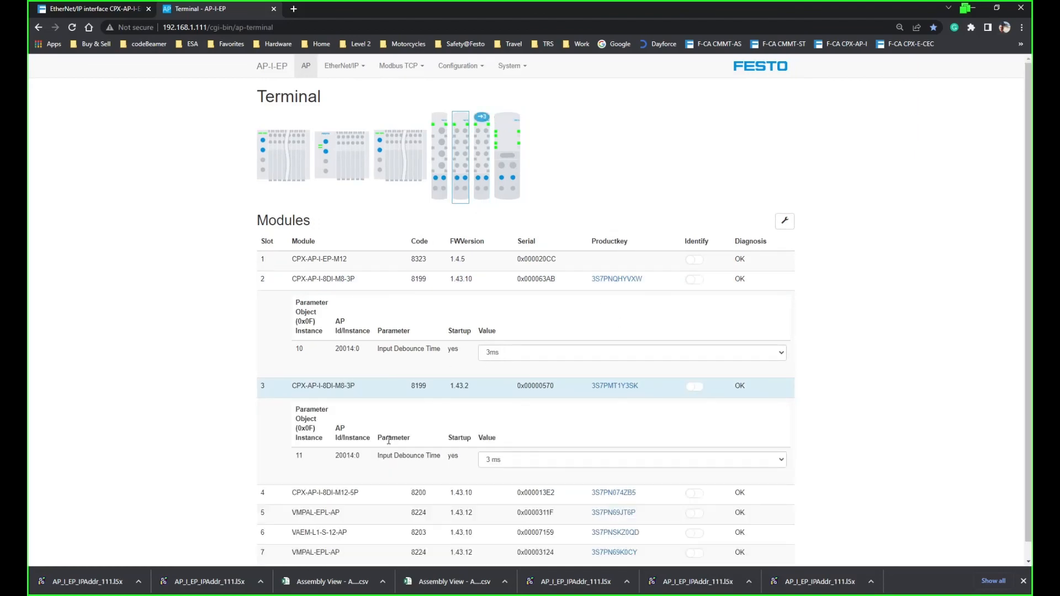
click(341, 496)
scroll(344, 500, down, 2)
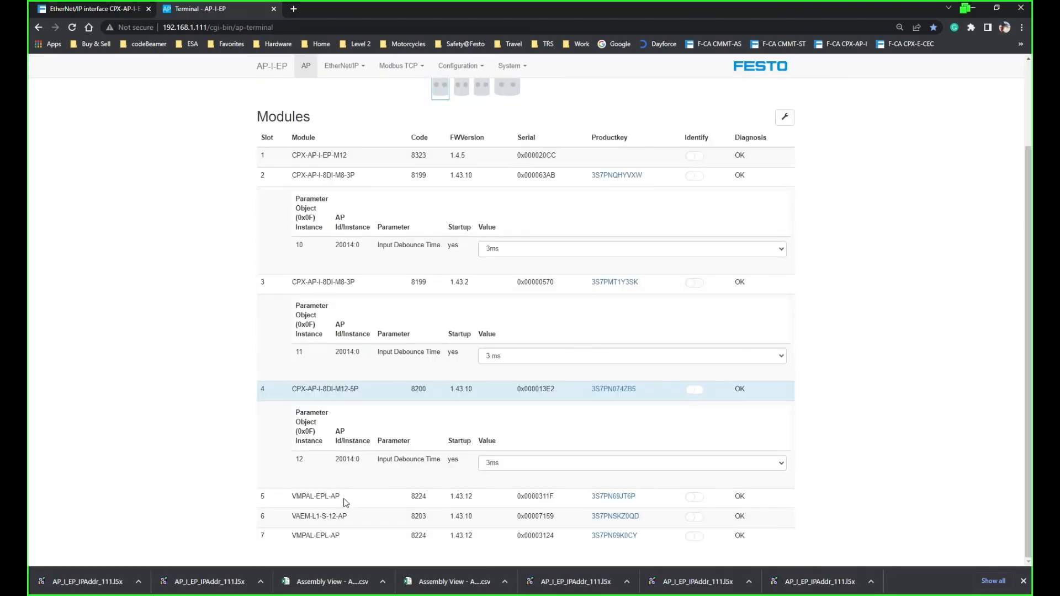
Expand the parameters of the VMPAL-EPL-AP and VAEM-L1-S-12-AP modules in slots 5, 6 and 7.
click(335, 497)
scroll(334, 499, down, 2)
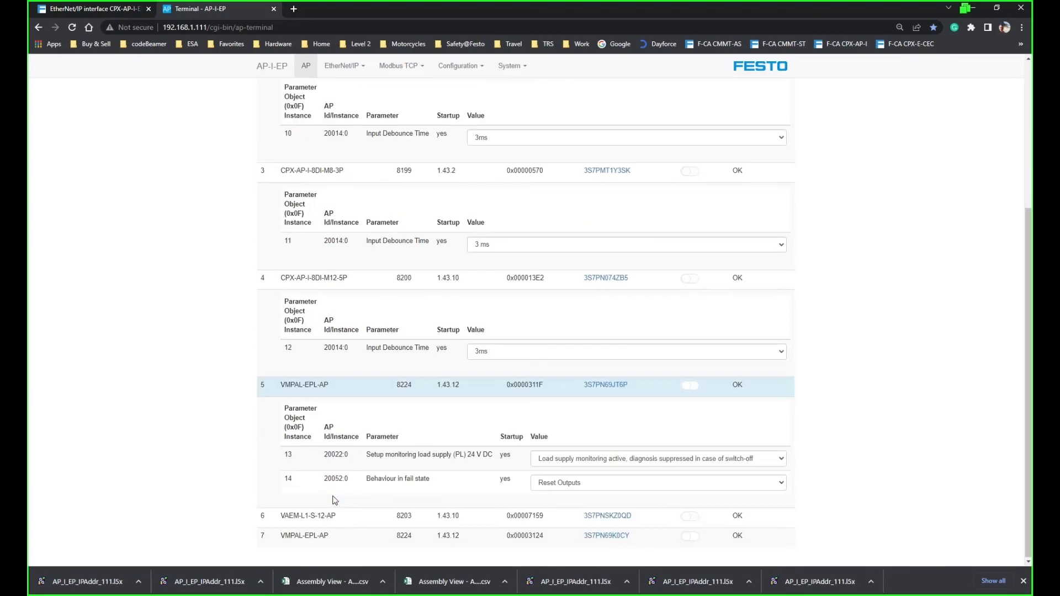
click(326, 519)
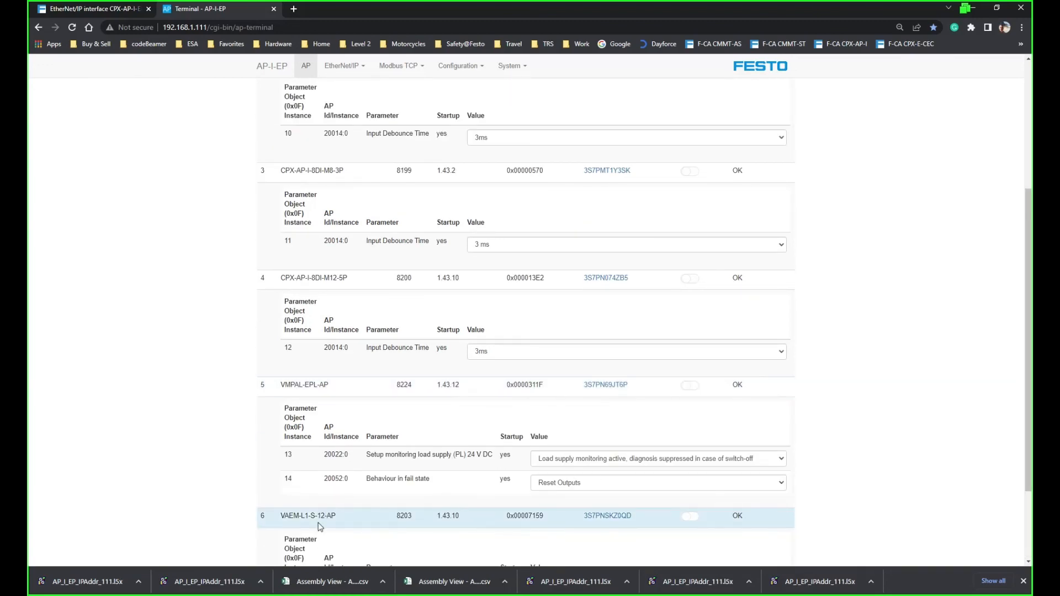
scroll(364, 505, down, 2)
click(319, 542)
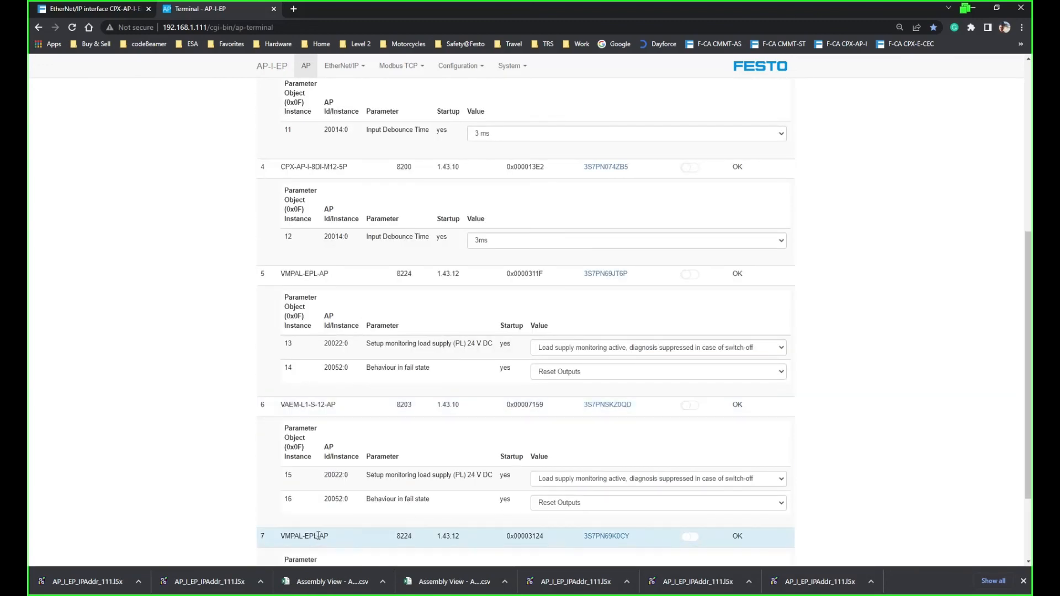
scroll(635, 477, down, 1)
scroll(727, 465, down, 1)
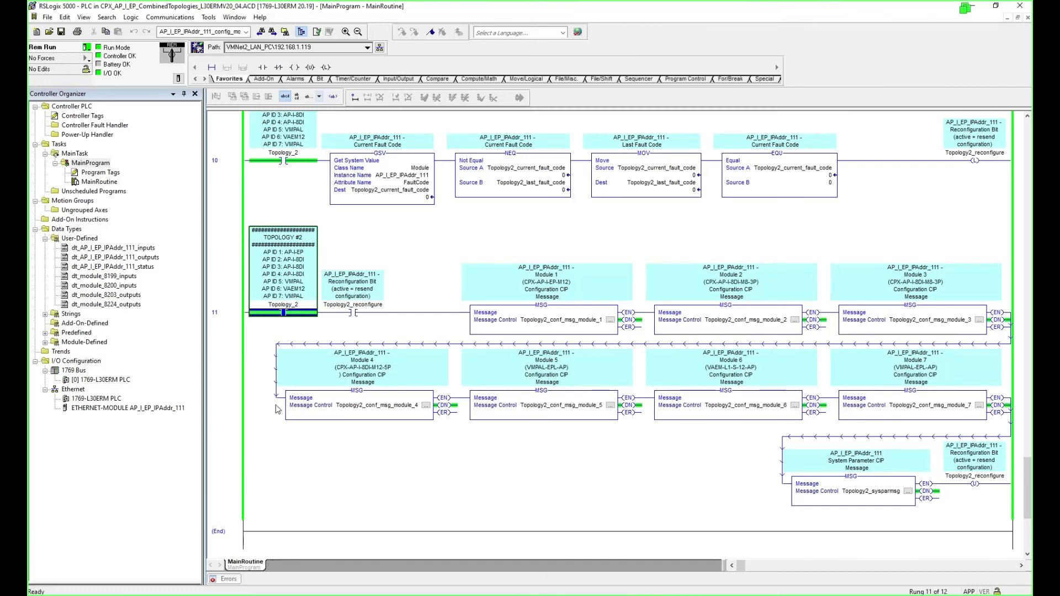
Check rung 11's Module 2 message in RSLogix 5000 against the slot 2 CPX-AP-I-8DI-M8-3P parameters on the Chrome terminal page.
click(341, 303)
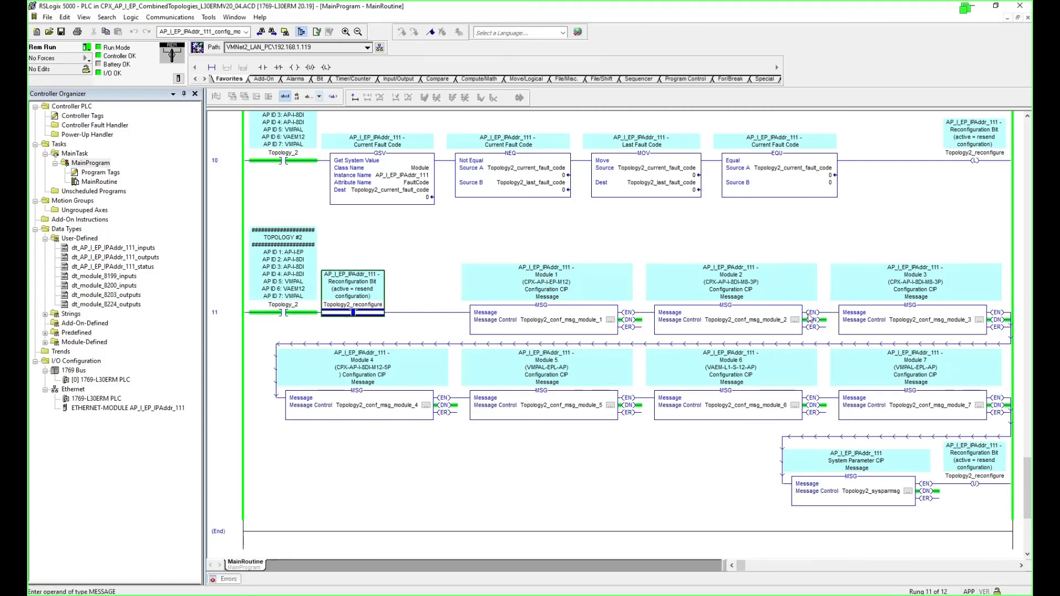
click(732, 282)
key(alt+Tab)
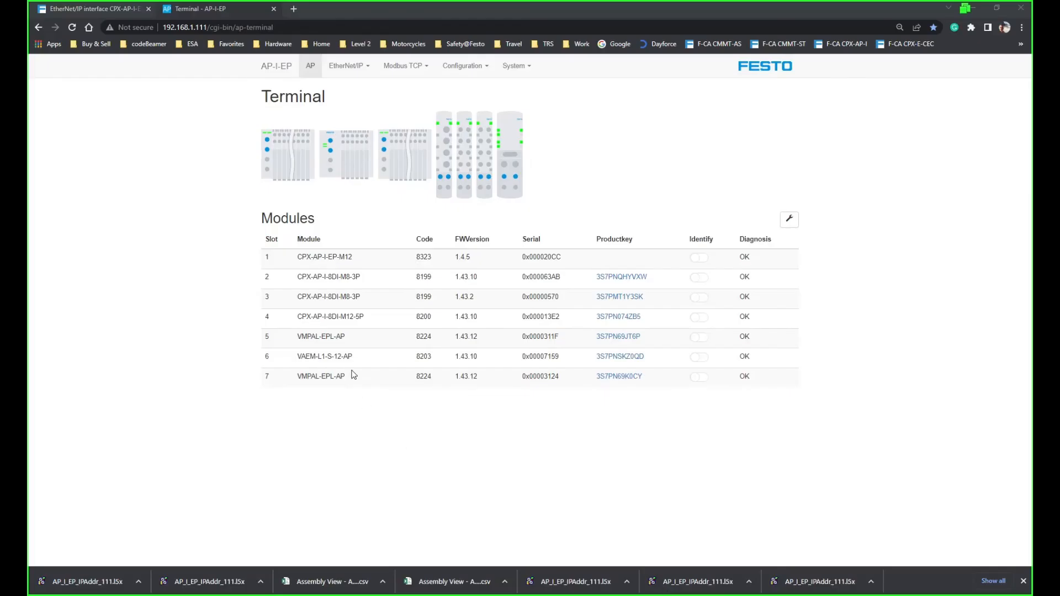
click(298, 278)
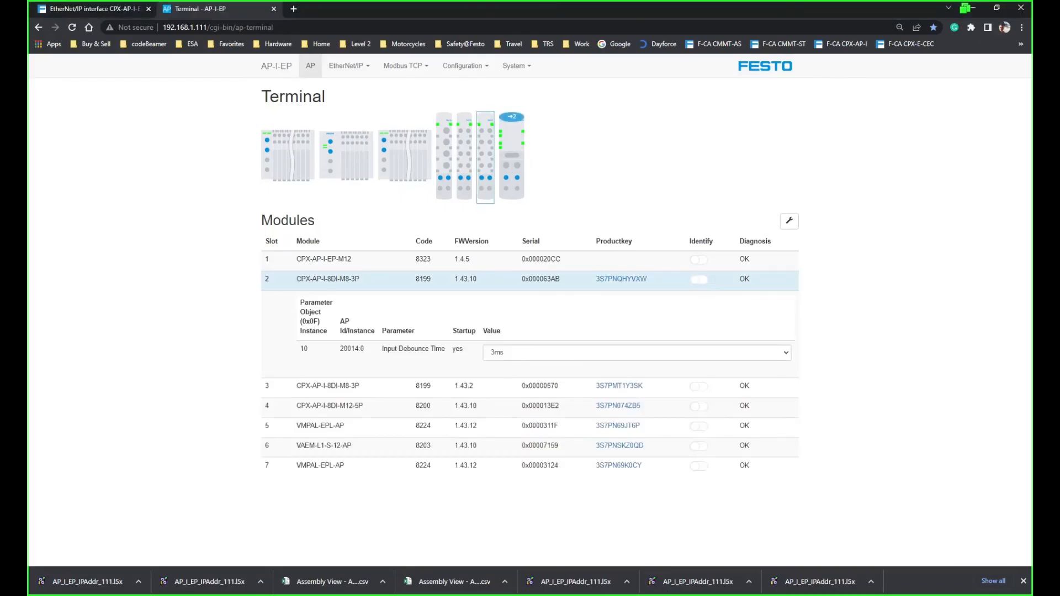
Switch to RSLogix 5000 and copy the source element tag name from rung 11's Module 2 message configuration without changing the message.
key(alt+Tab)
click(699, 335)
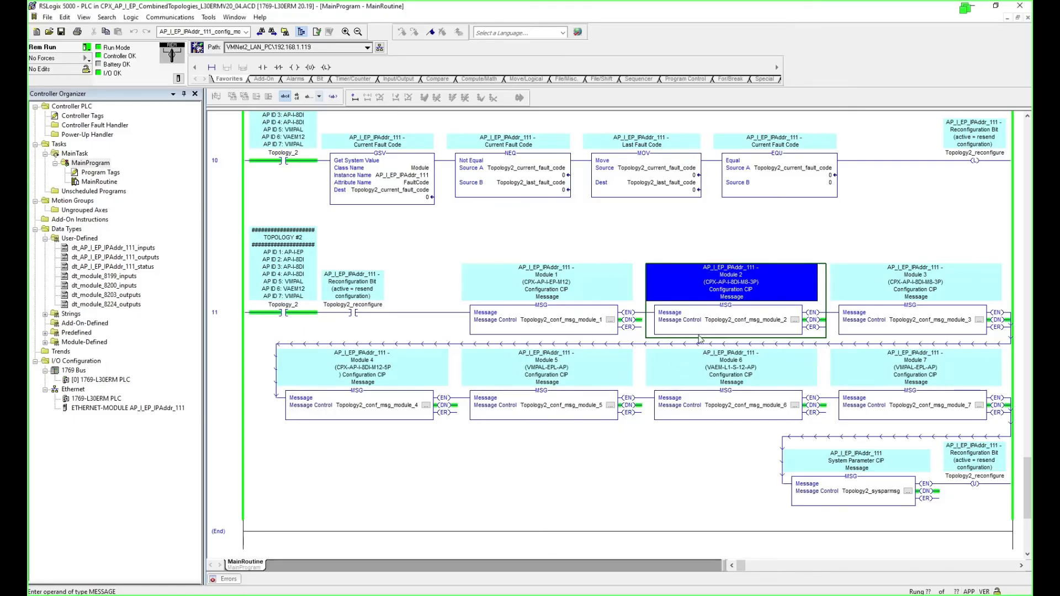
double_click(787, 323)
click(794, 320)
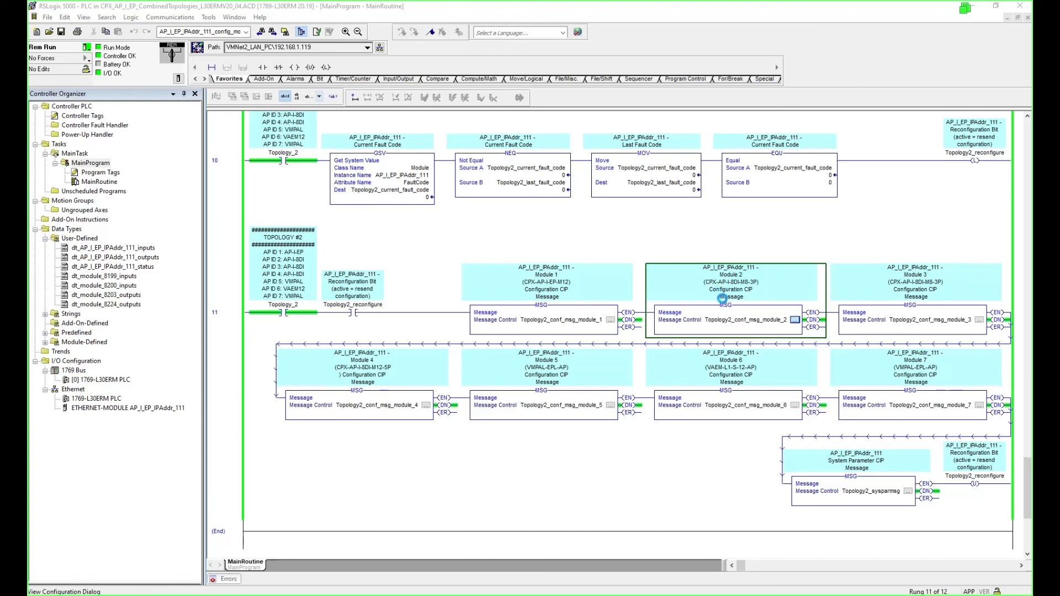
drag(611, 273, 687, 276)
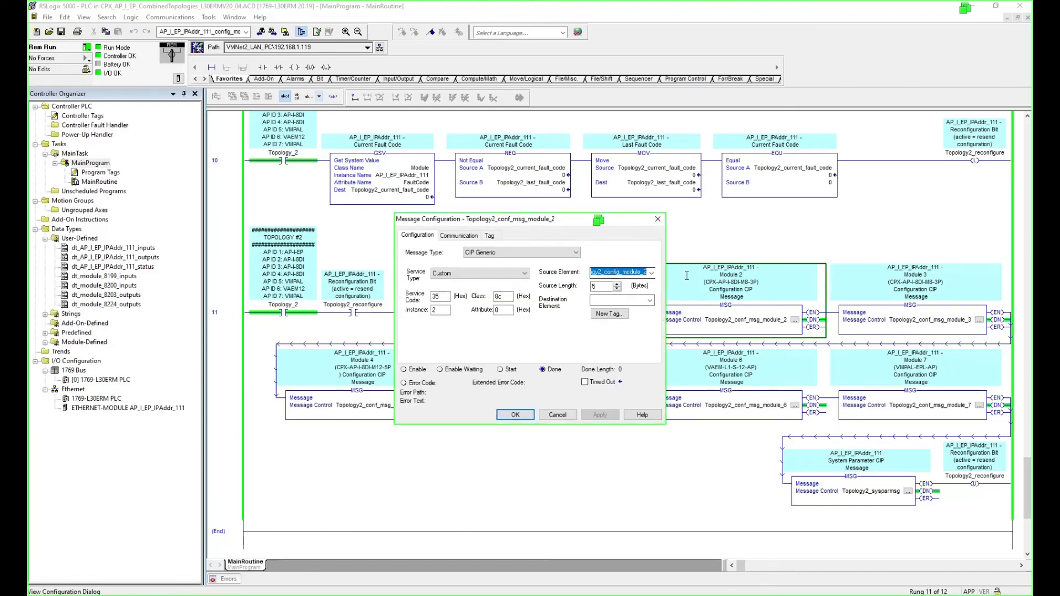
right_click(619, 272)
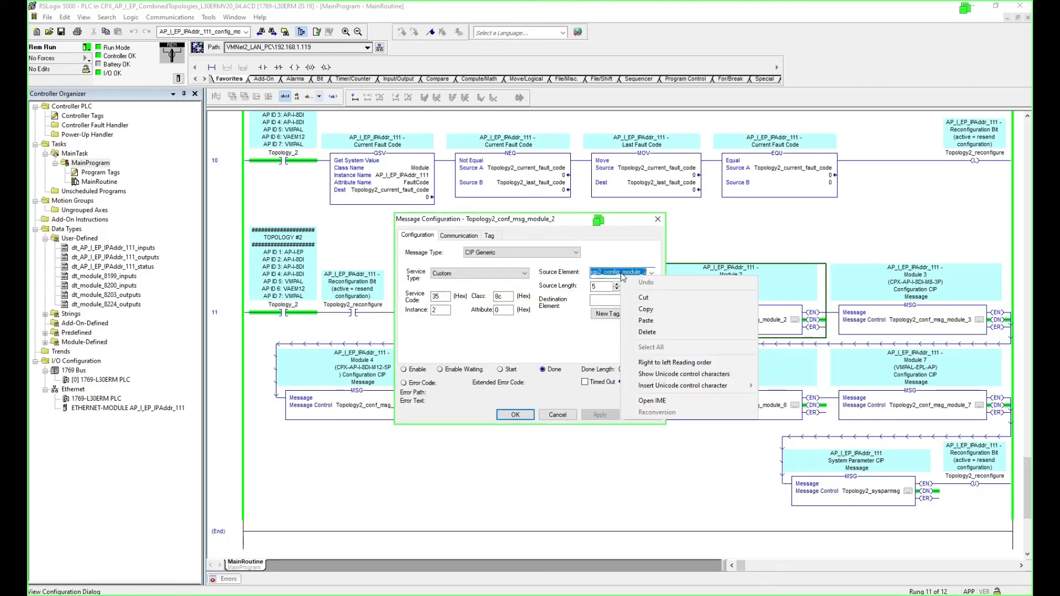
click(640, 310)
click(566, 416)
Find Topology2_config_module_2 in the monitored controller tags and expand its element [4] down to the individual bits.
double_click(83, 115)
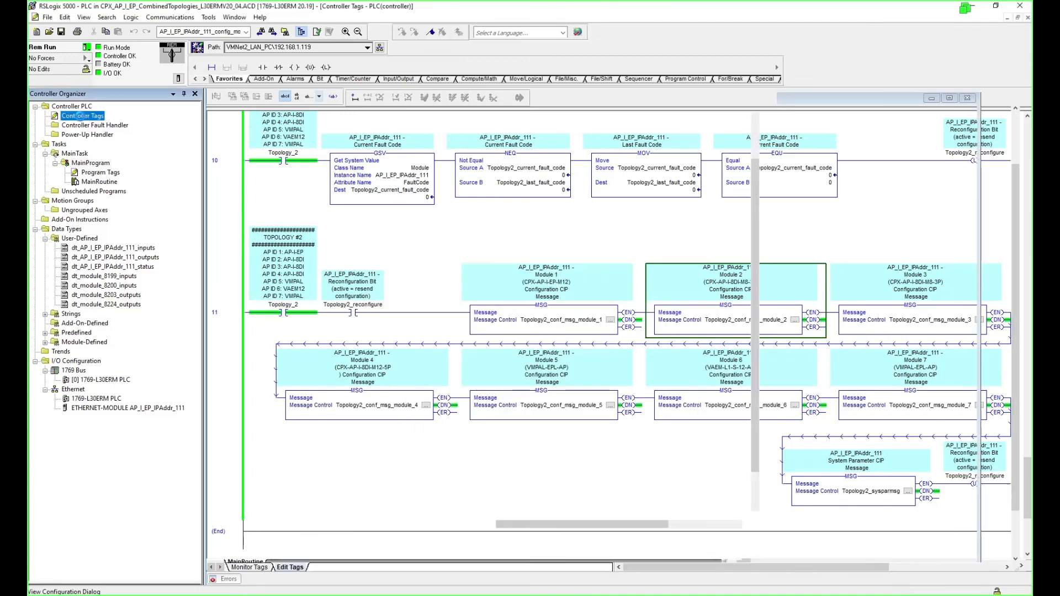
click(315, 128)
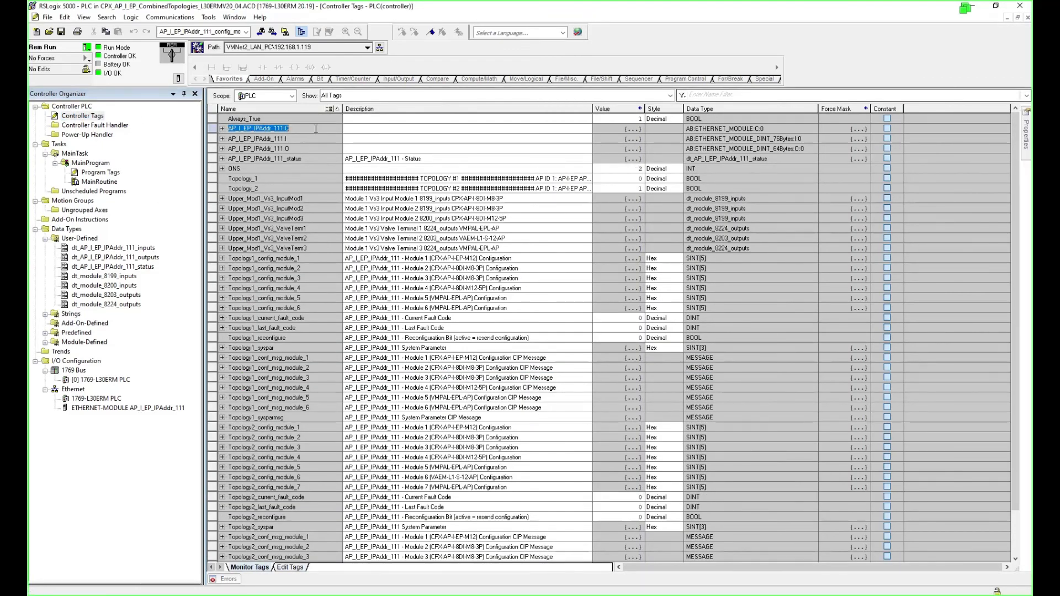
key(ctrl+f)
key(ctrl+v)
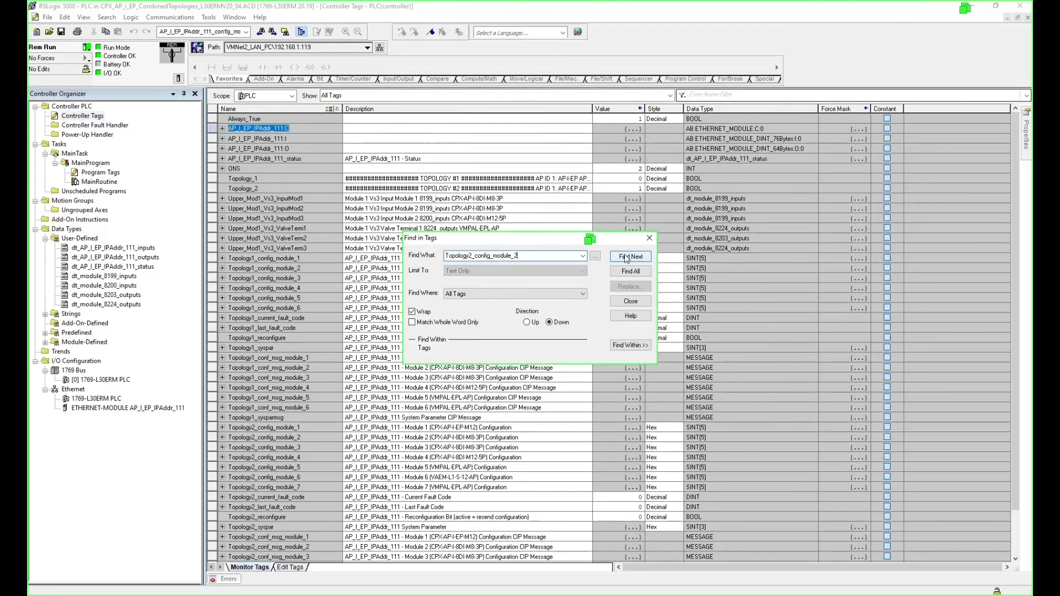
click(630, 258)
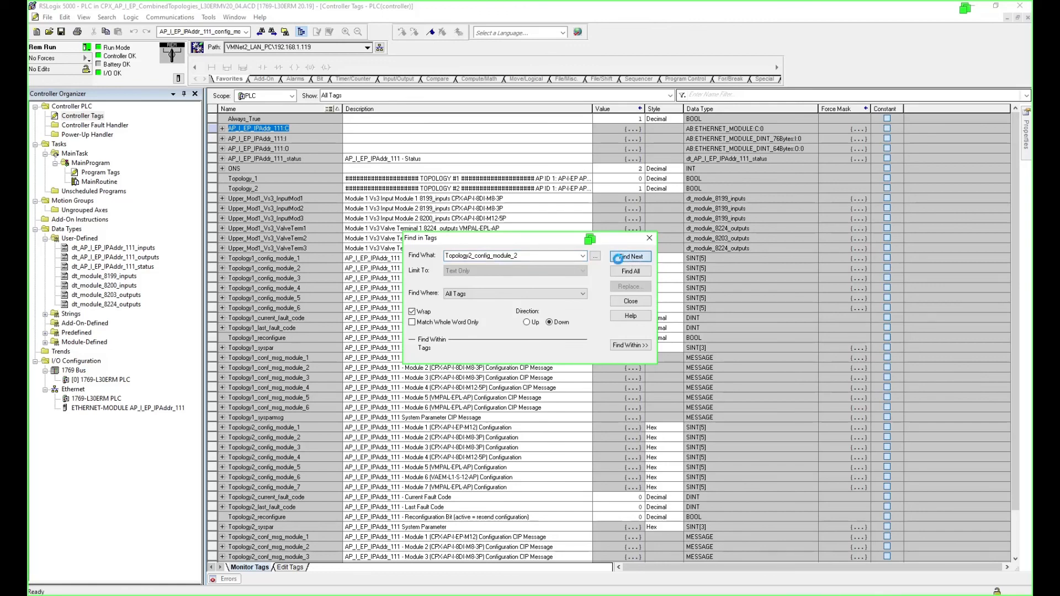
click(631, 302)
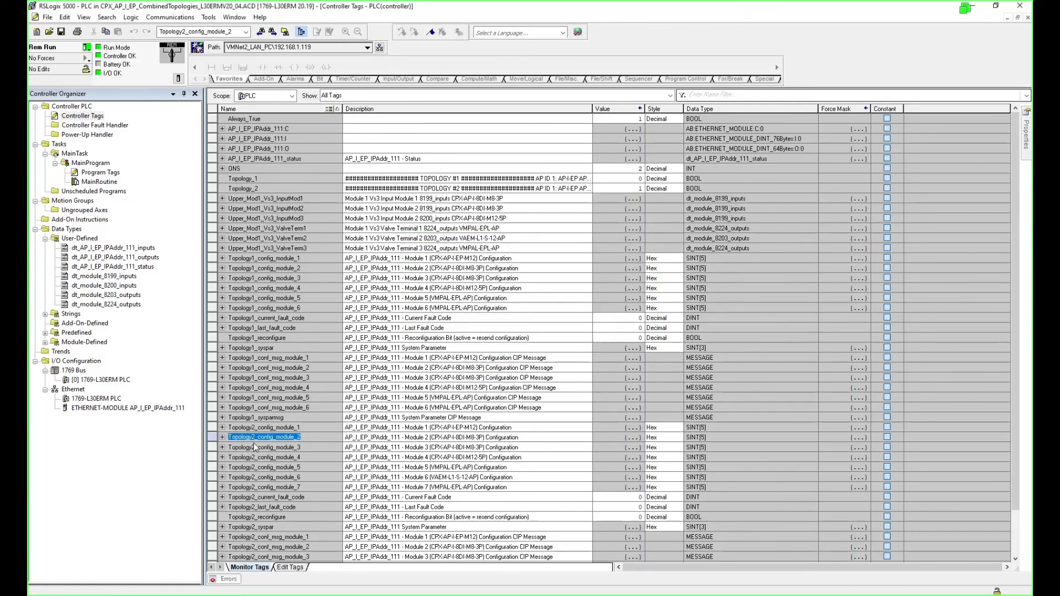
click(223, 437)
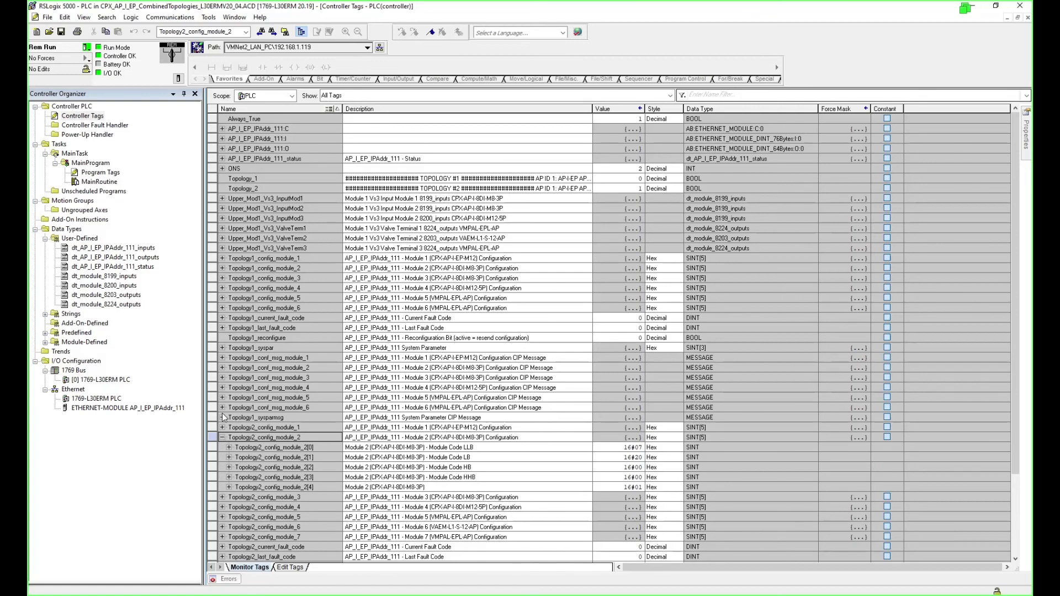
click(229, 487)
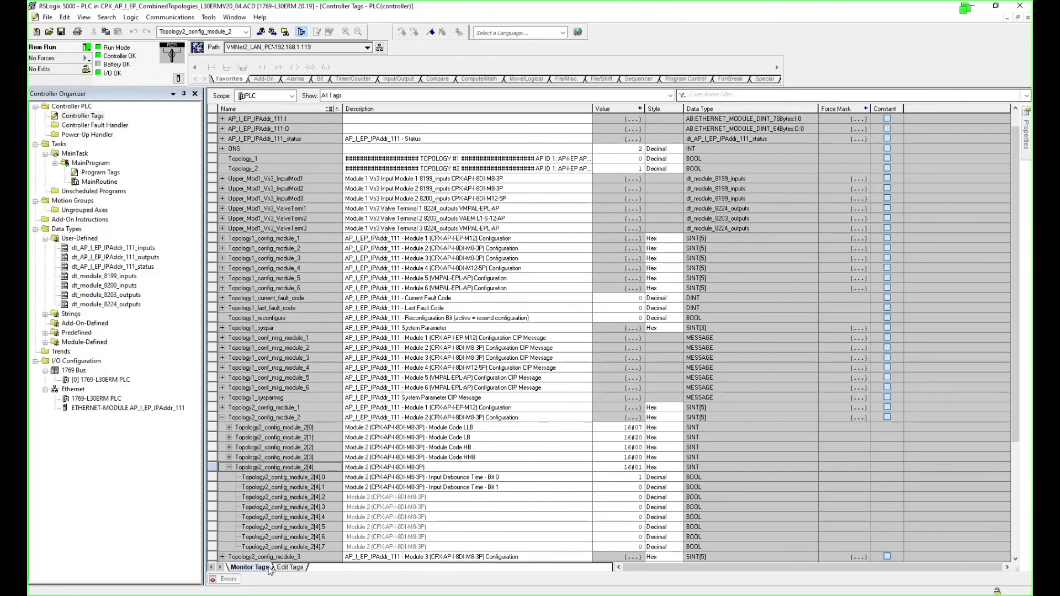
Set Module 2's Input Debounce Time Bit 0 to 0 and Bit 1 to 1 in Topology2_config_module_2[4].
click(635, 478)
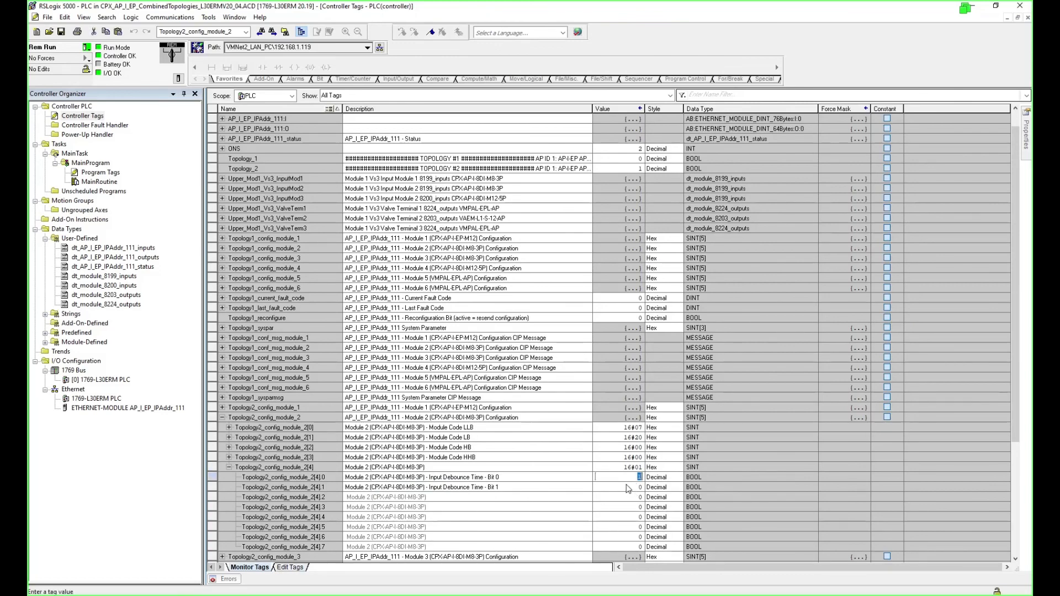
text(0)
click(634, 487)
text(1)
key(Return)
mouse_move(731, 595)
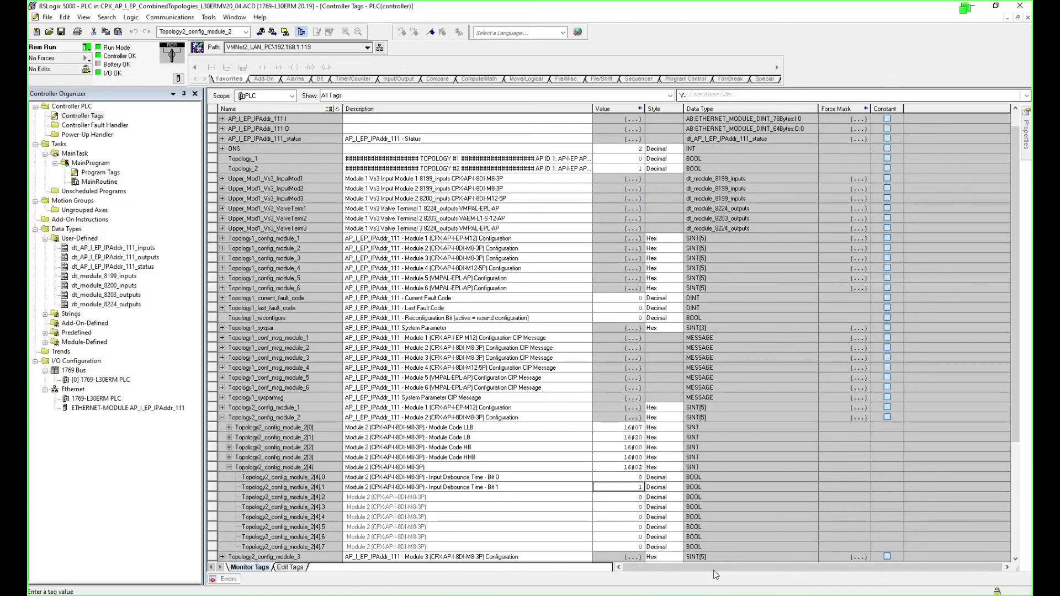
Switch to Chrome, reload the AP terminal page and check the slot 2 module's Input Debounce Time.
key(alt+Tab)
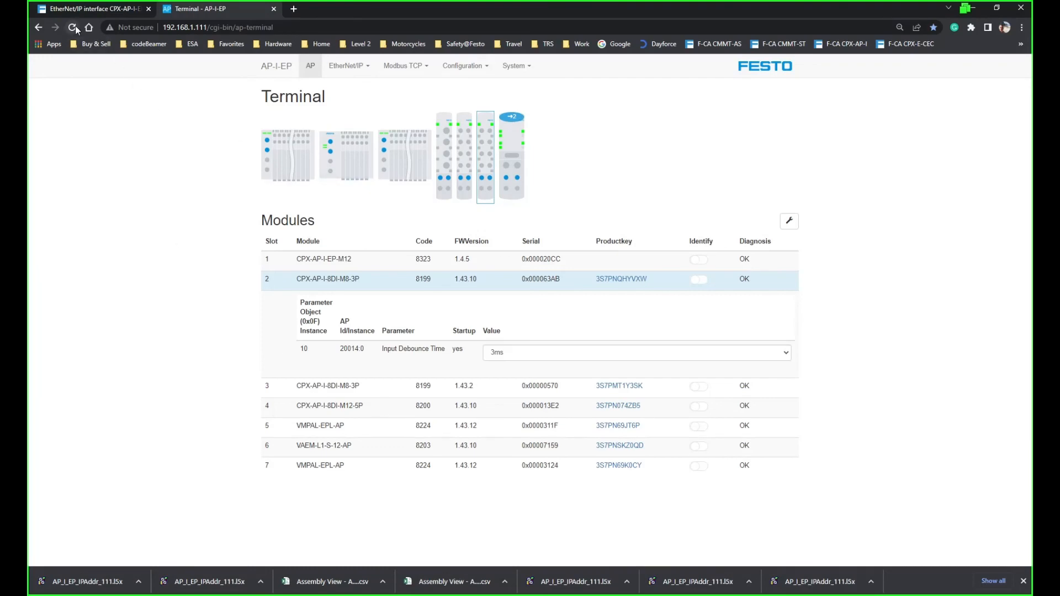
click(73, 27)
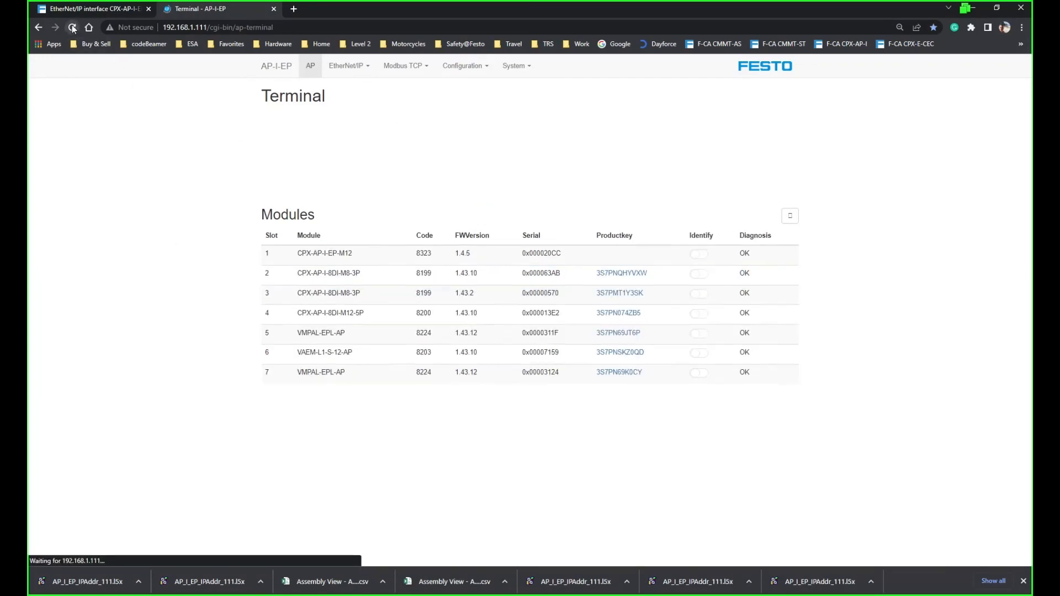
click(334, 279)
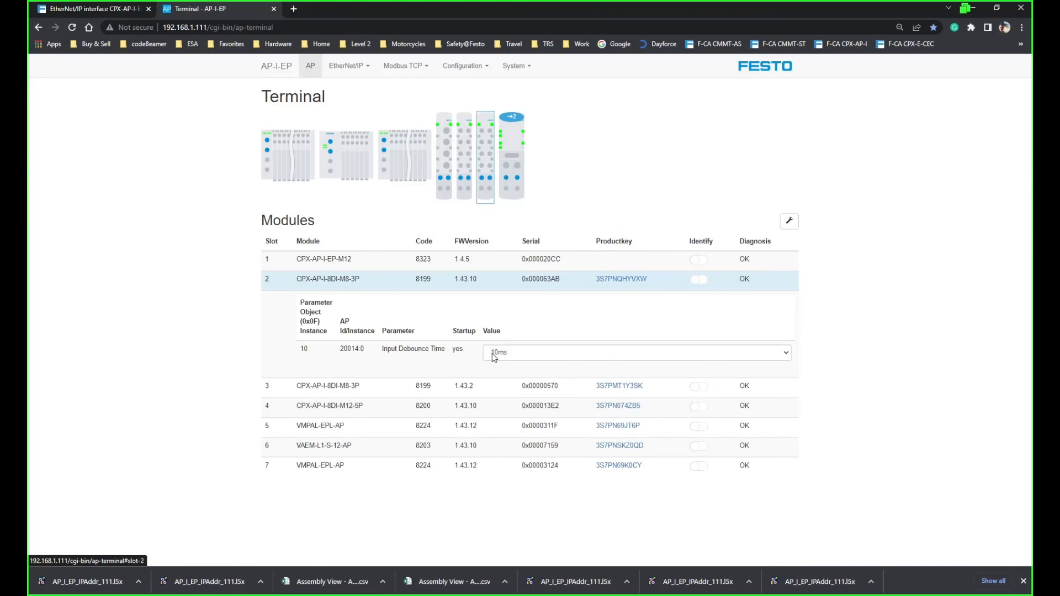
Switch back to RSLogix 5000 and examine rung 11 of MainRoutine, including its Topology2_reconfigure contact and the module messages.
click(488, 595)
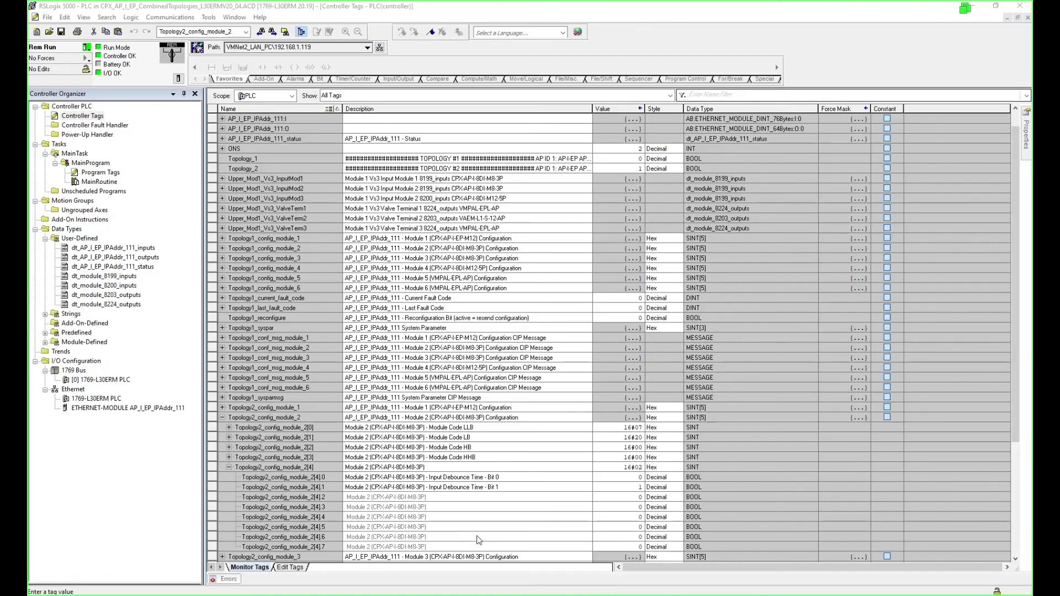
click(324, 398)
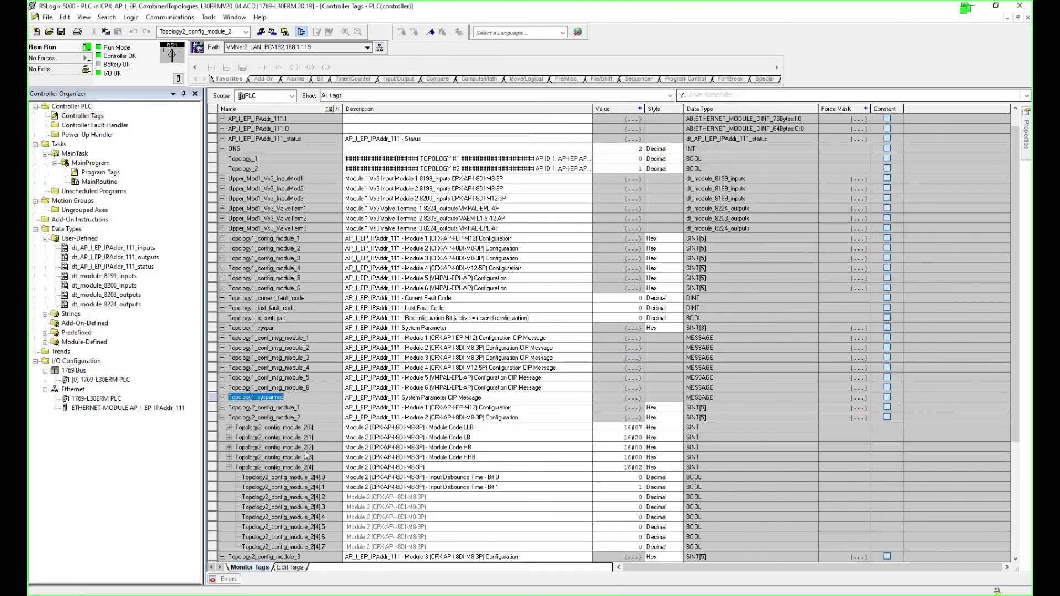
double_click(101, 182)
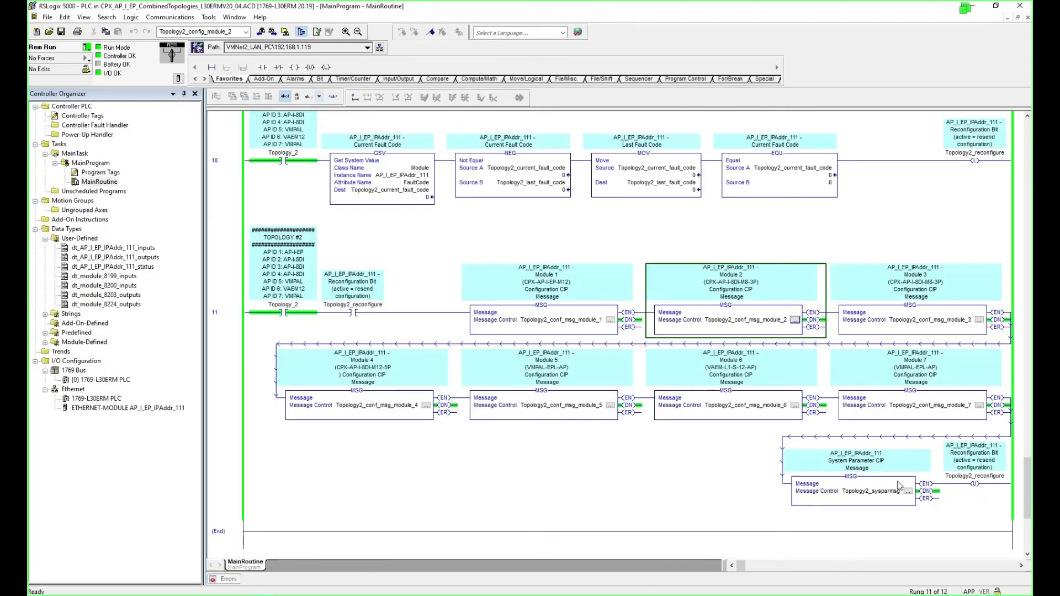
click(244, 303)
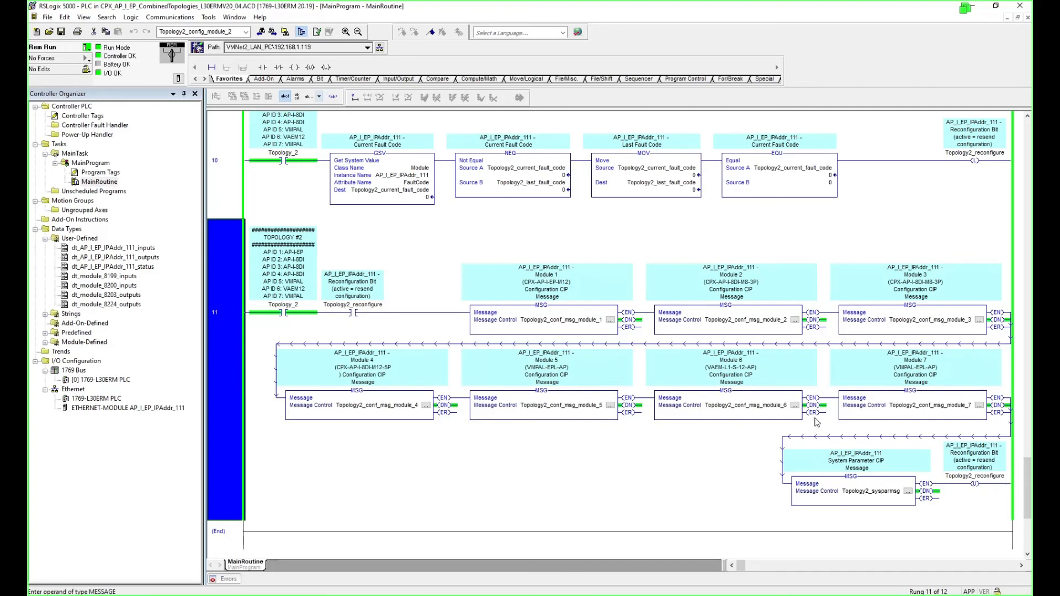
click(352, 315)
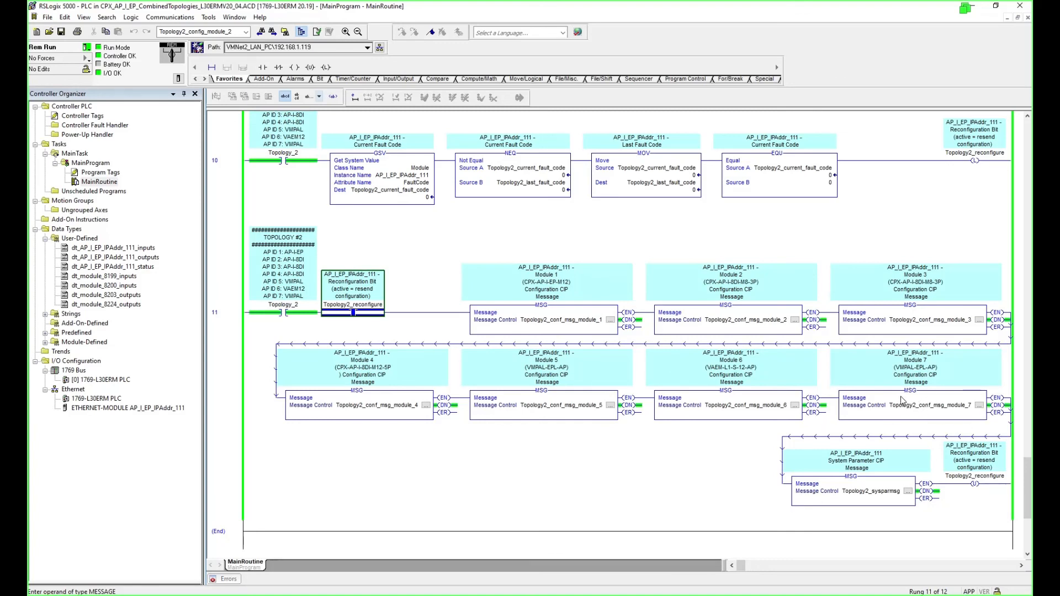
click(221, 317)
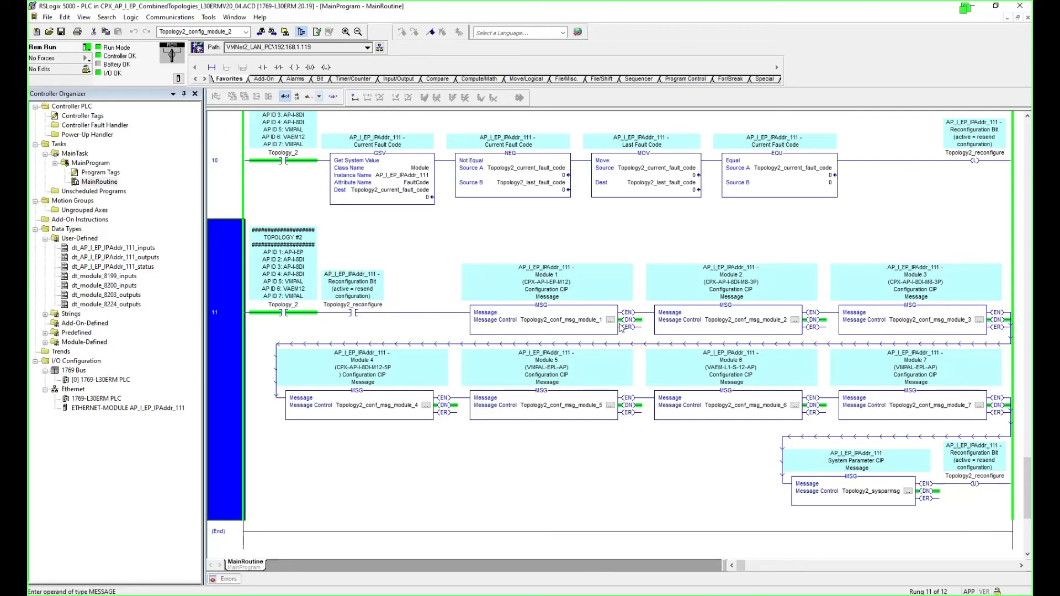
Save the project, uploading the online tag values beforehand.
scroll(571, 244, up, 10)
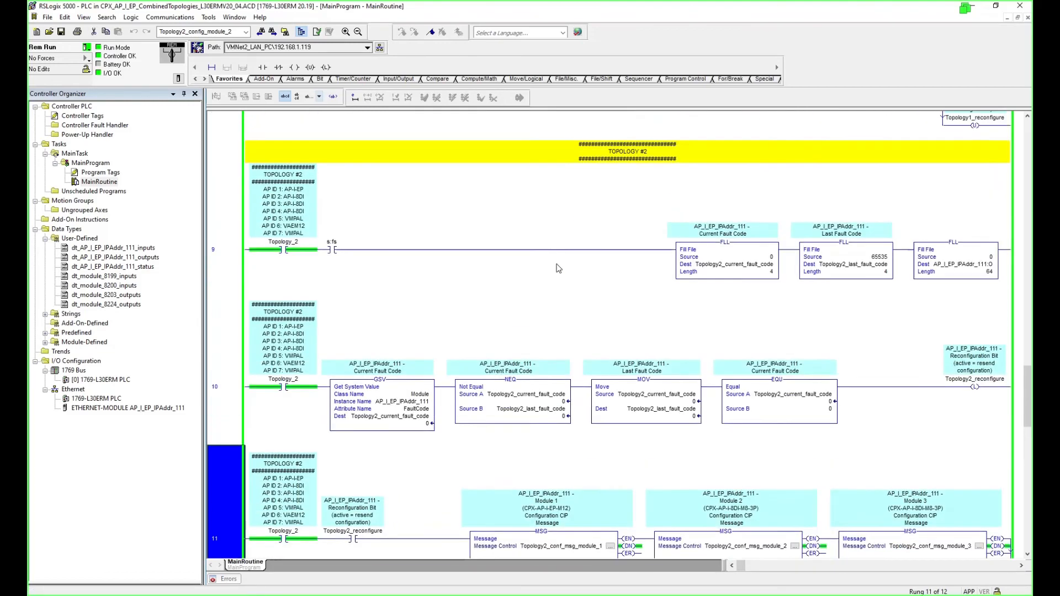
scroll(560, 268, up, 20)
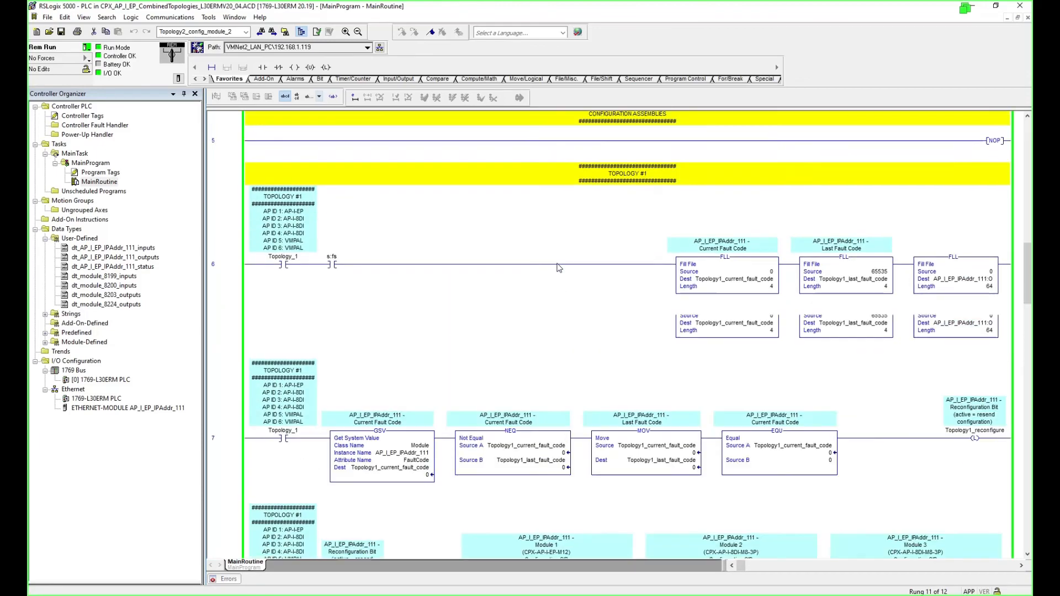
scroll(558, 268, up, 20)
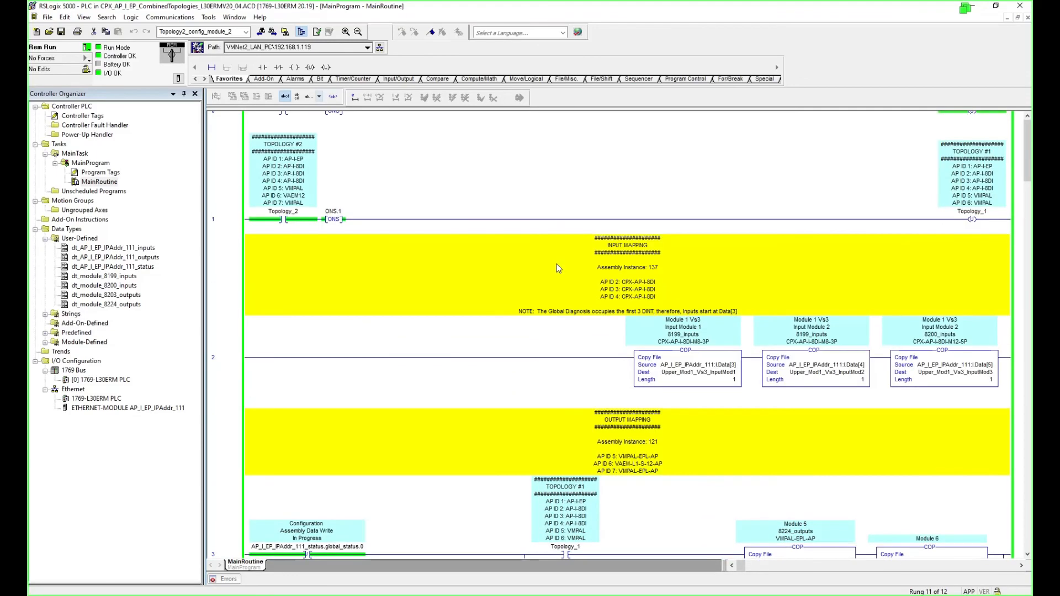
scroll(559, 268, down, 15)
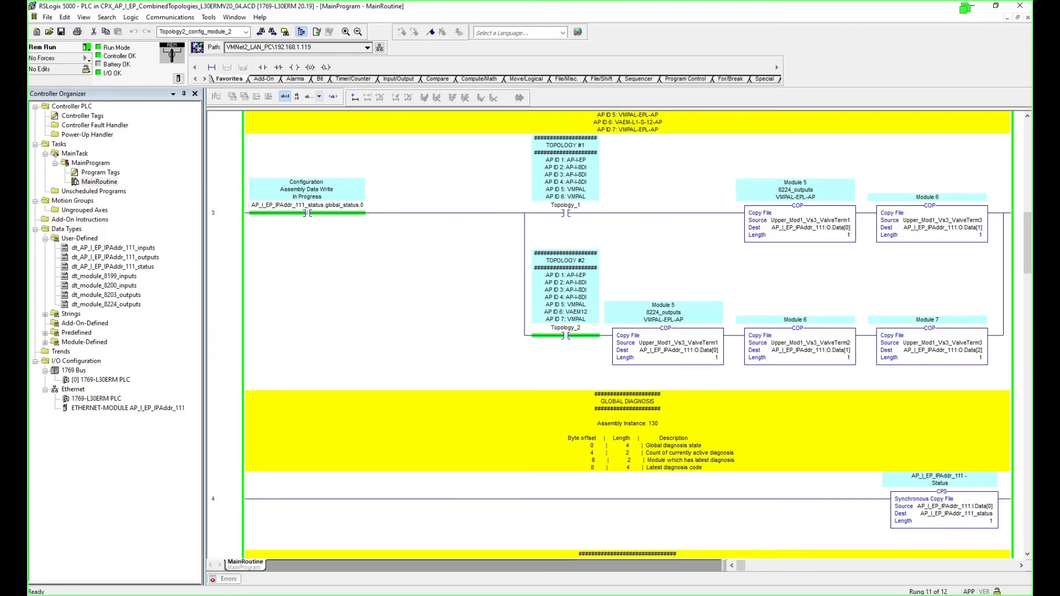
click(61, 32)
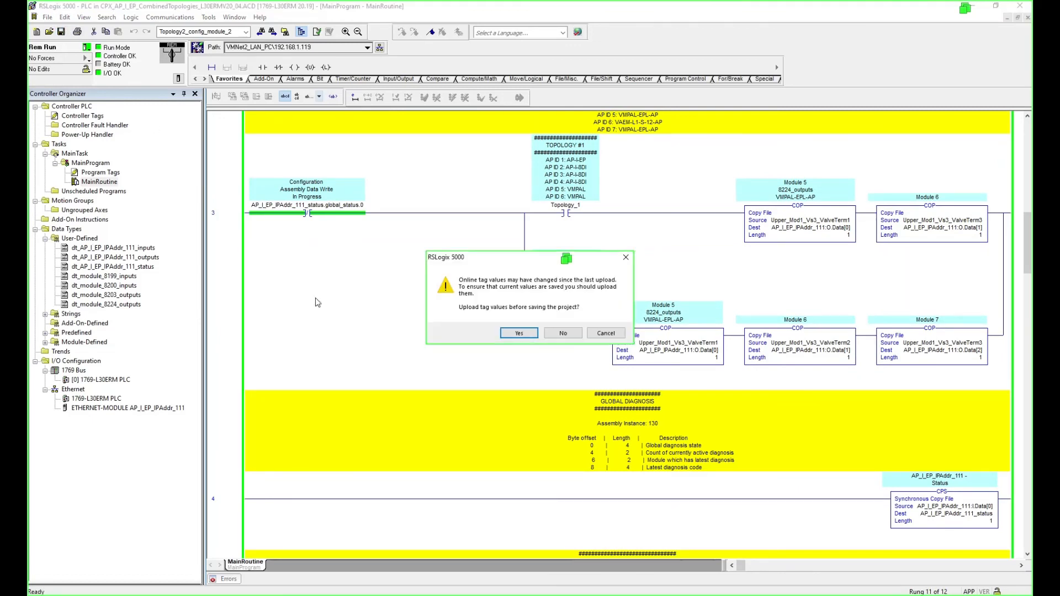
click(522, 333)
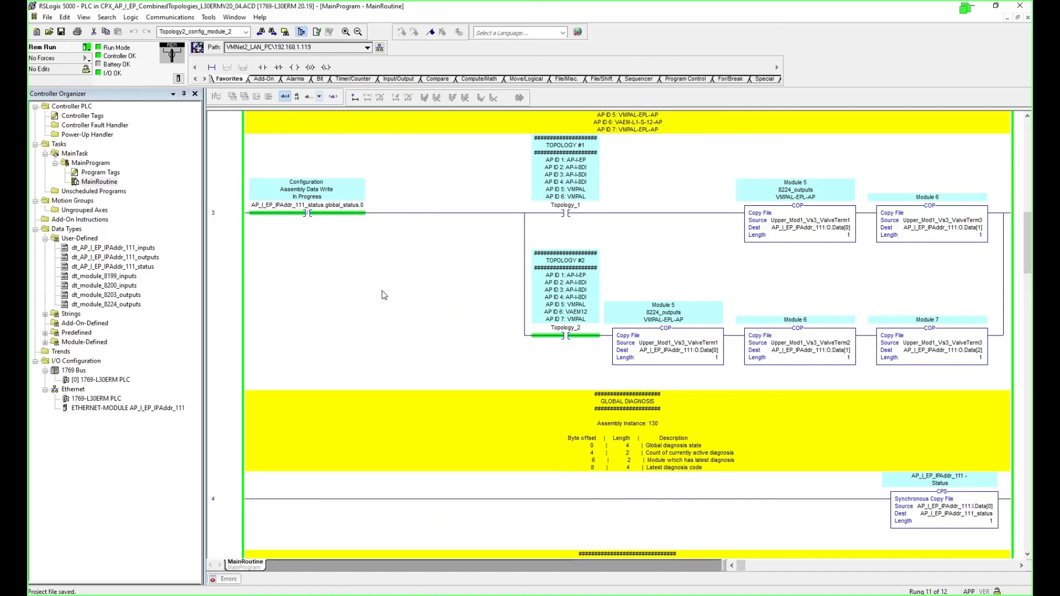
Review MainRoutine's topology select, input mapping, output mapping and global diagnosis rungs from rung 0 to rung 4.
scroll(306, 312, up, 10)
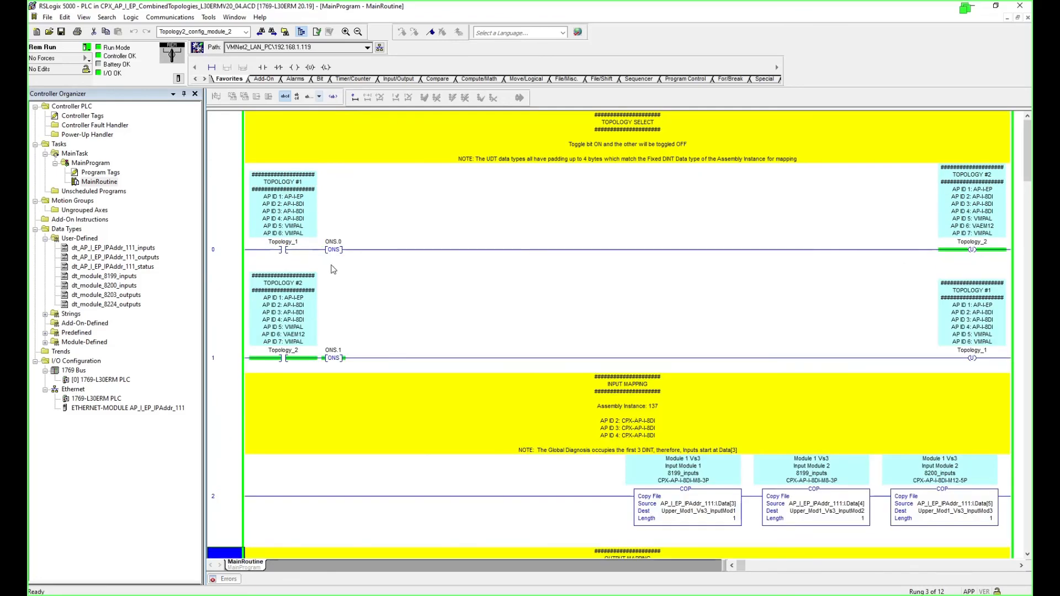
click(250, 492)
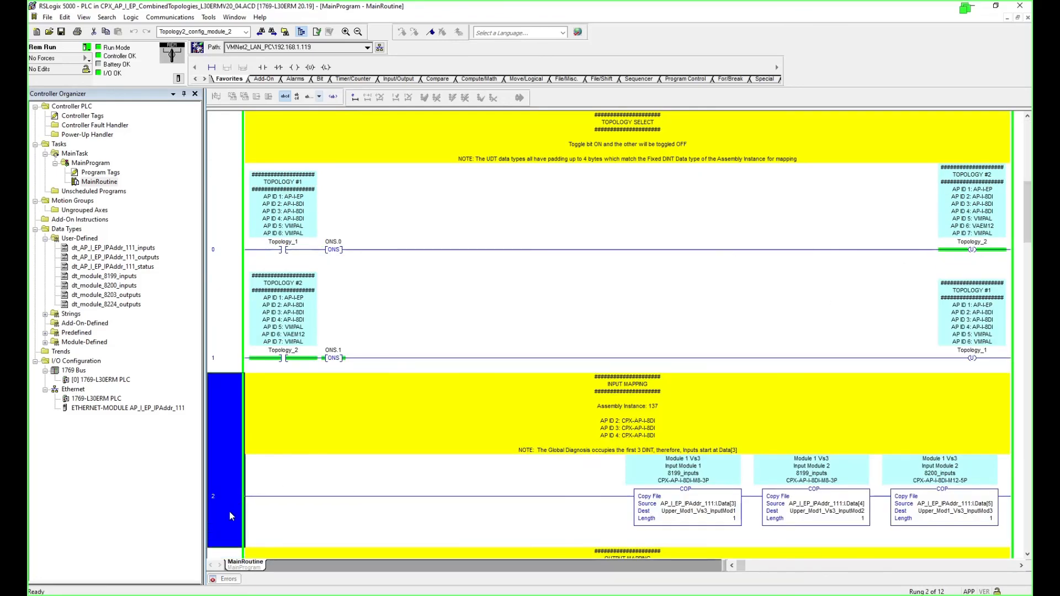
scroll(229, 511, down, 5)
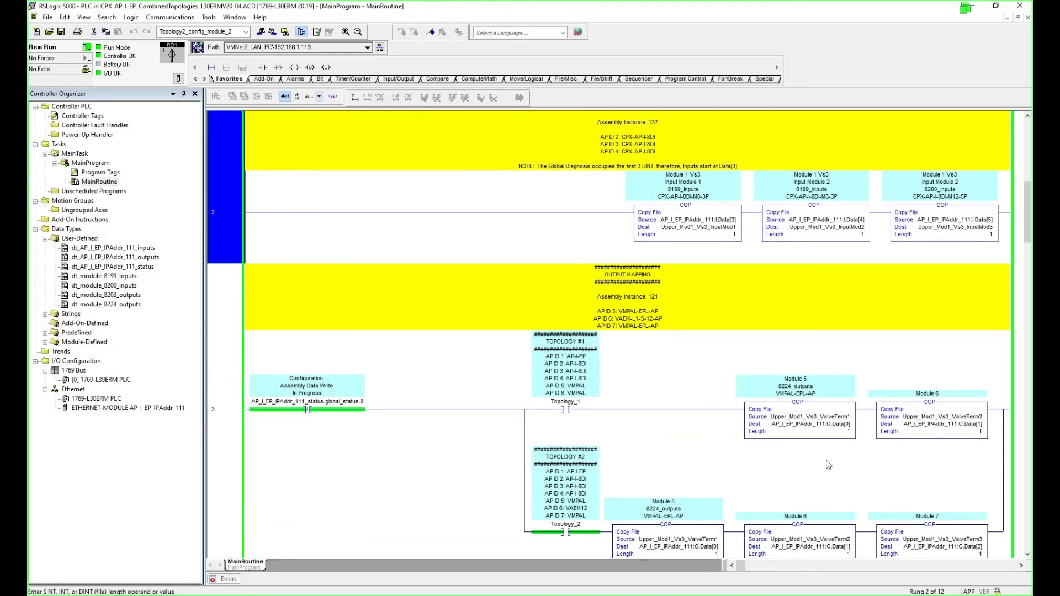
scroll(222, 434, down, 4)
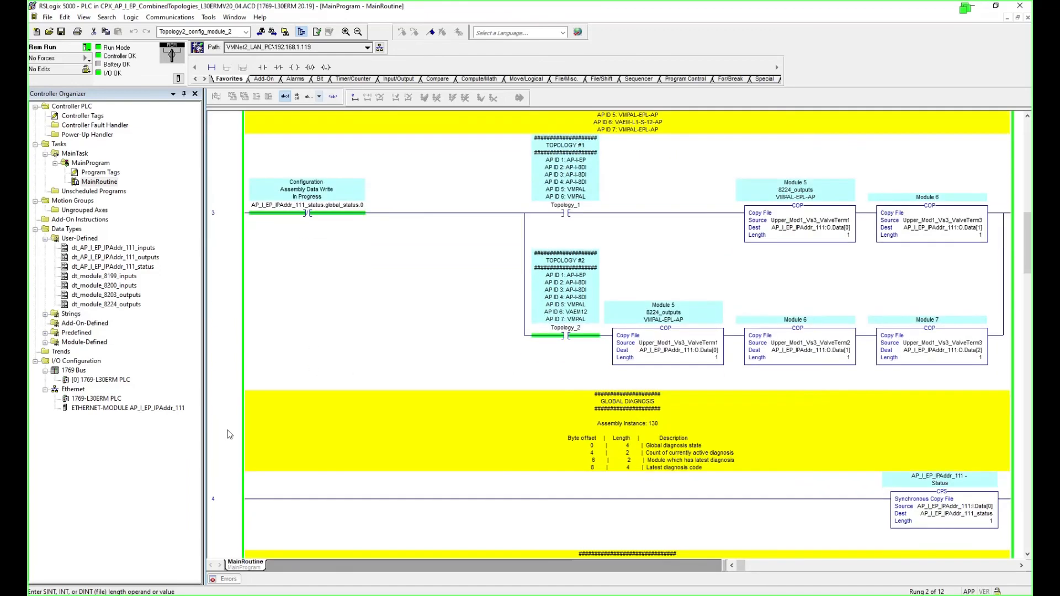
click(227, 461)
scroll(756, 505, down, 5)
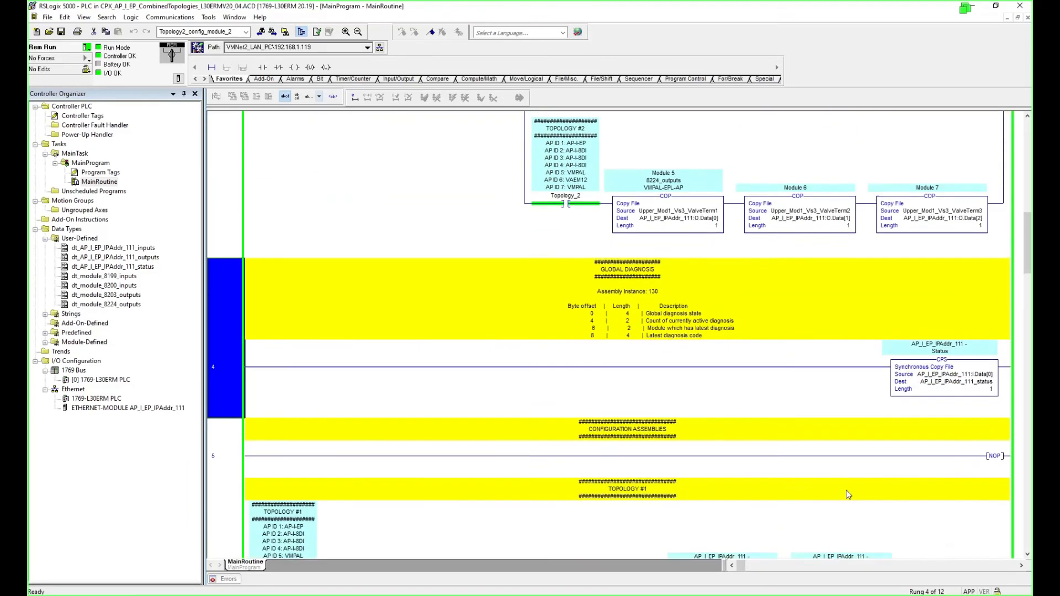